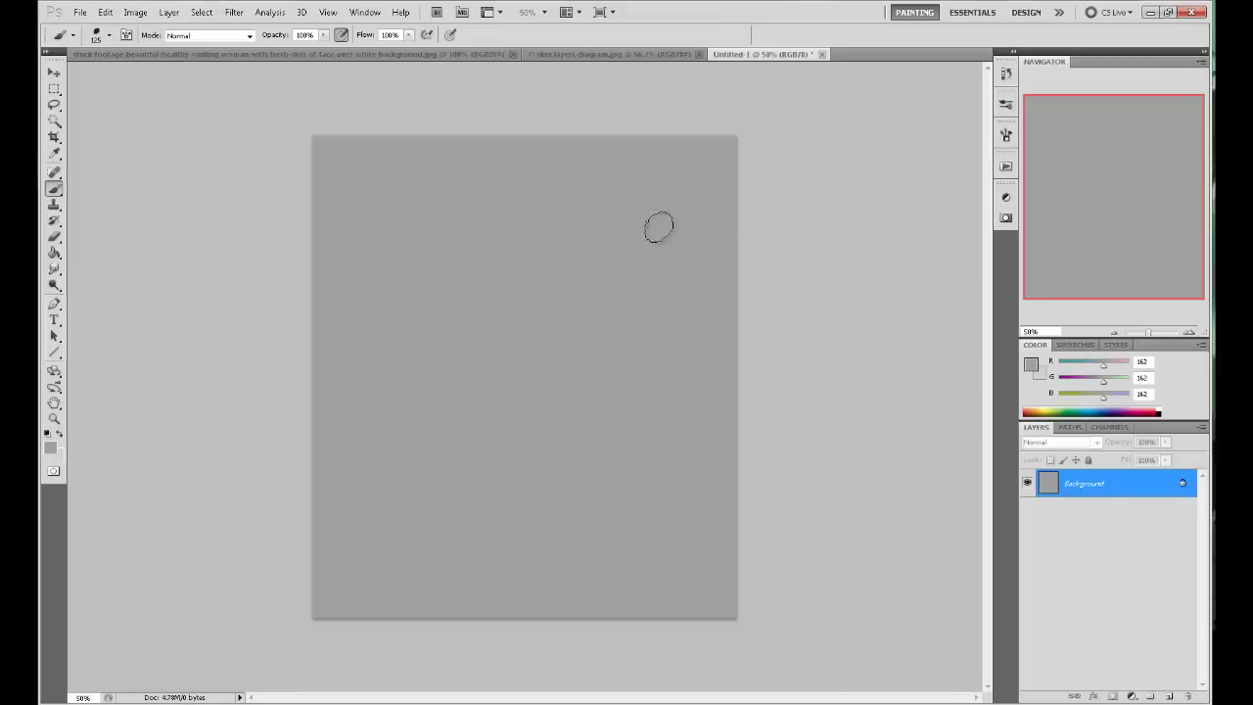
Set the foreground colour to black (000000).
click(1031, 365)
drag(783, 450, 691, 512)
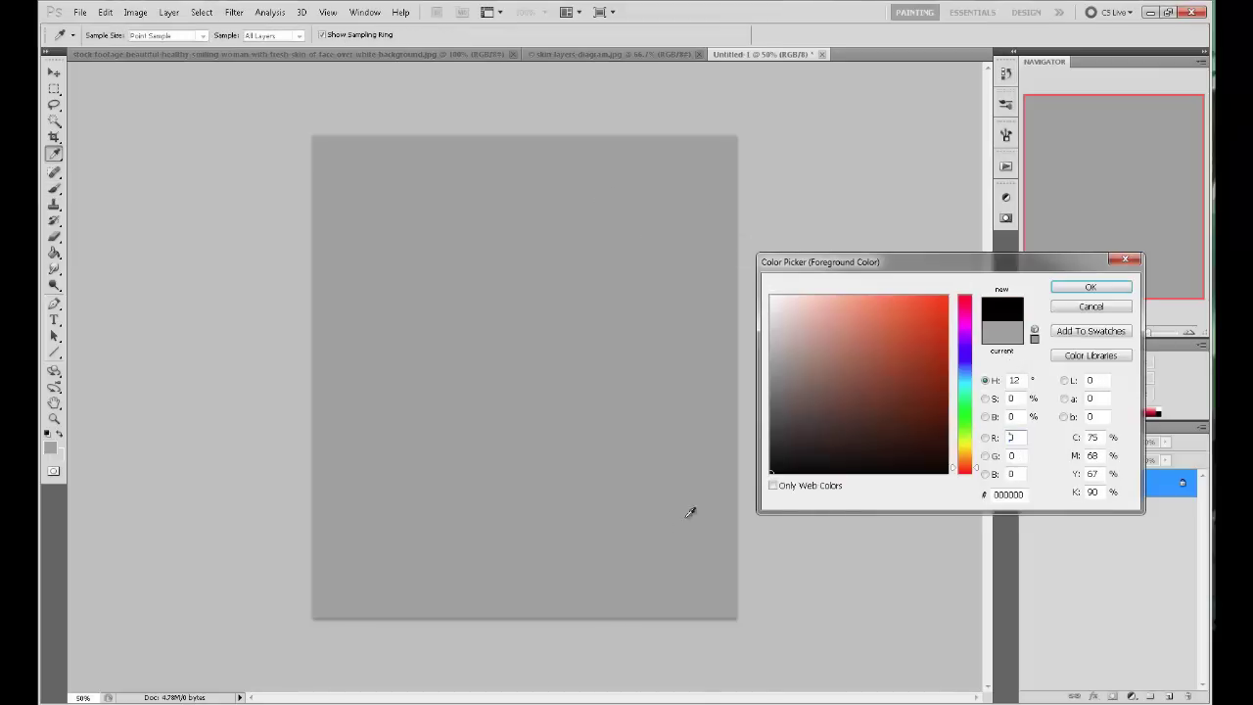
click(1091, 286)
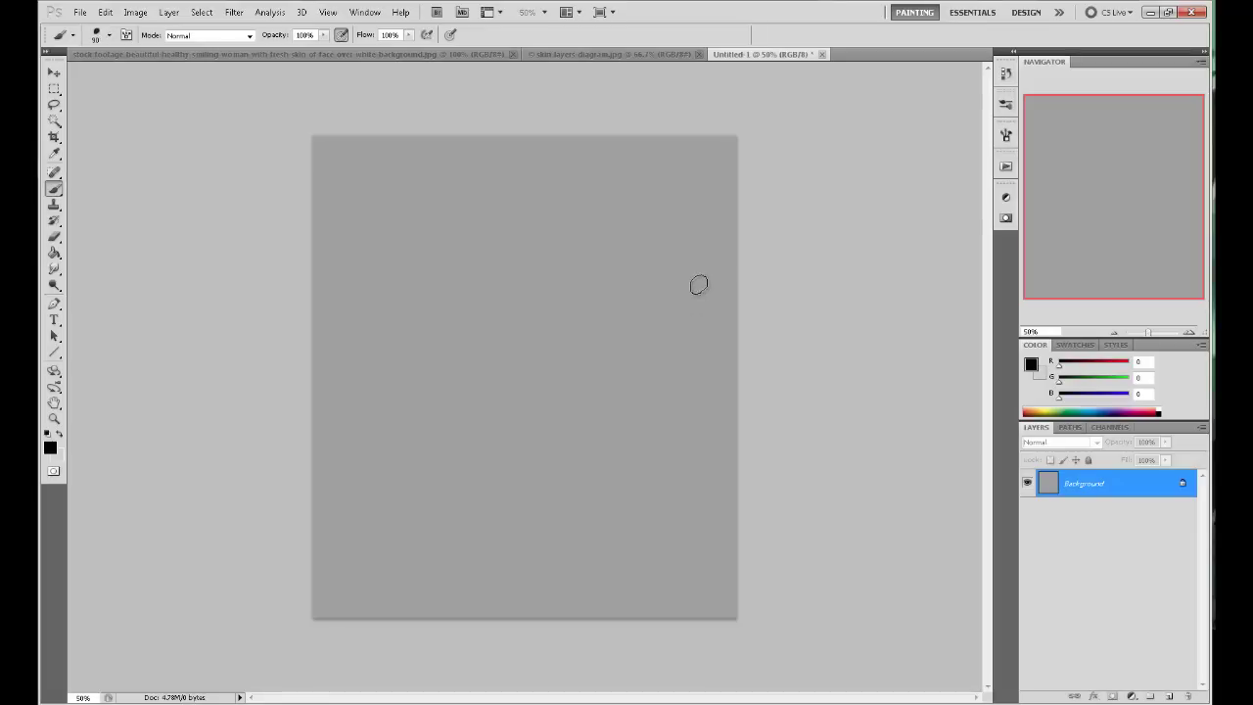
Paint an equals sign in the canvas's upper-right area with a 10 px brush, undoing the trial circle beside it.
key(bracketleft)
key(bracketleft)
key(bracketleft)
key(bracketleft)
key(bracketleft)
key(bracketleft)
key(bracketleft)
key(bracketleft)
drag(579, 230, 604, 234)
drag(674, 179, 683, 195)
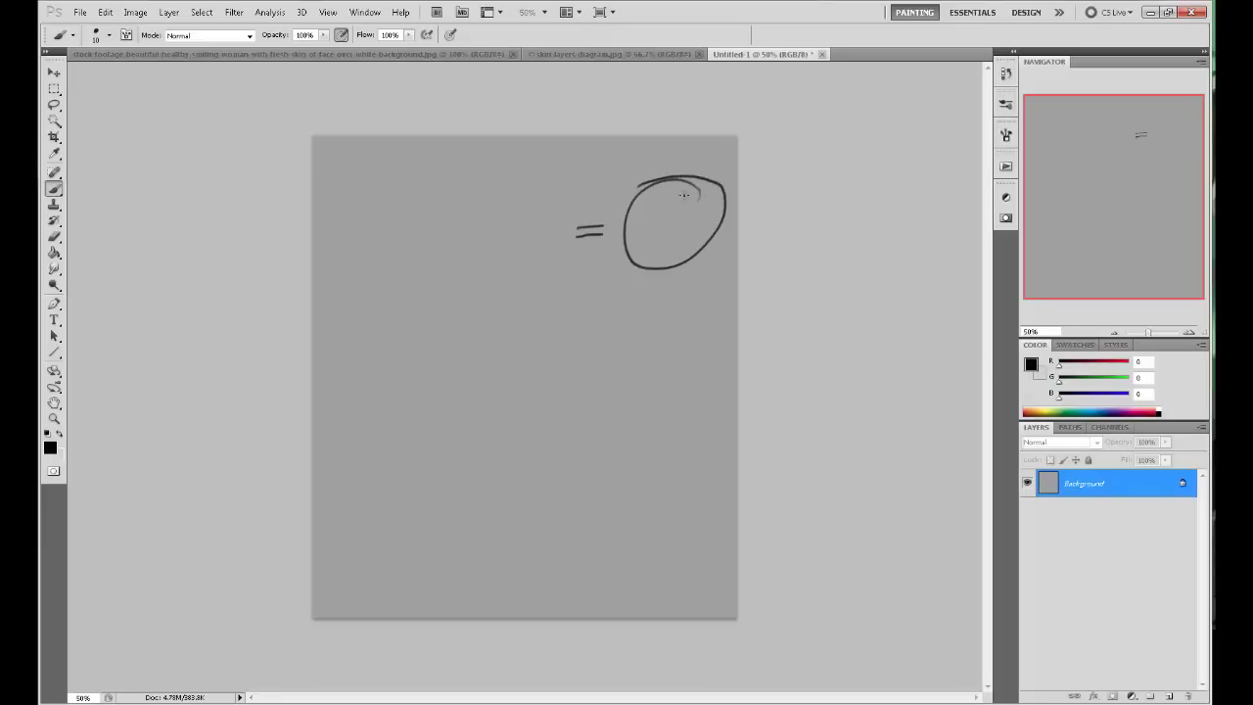
key(ctrl+z)
Set the foreground colour to orange (R 227, G 134, B 51).
click(1031, 364)
click(910, 321)
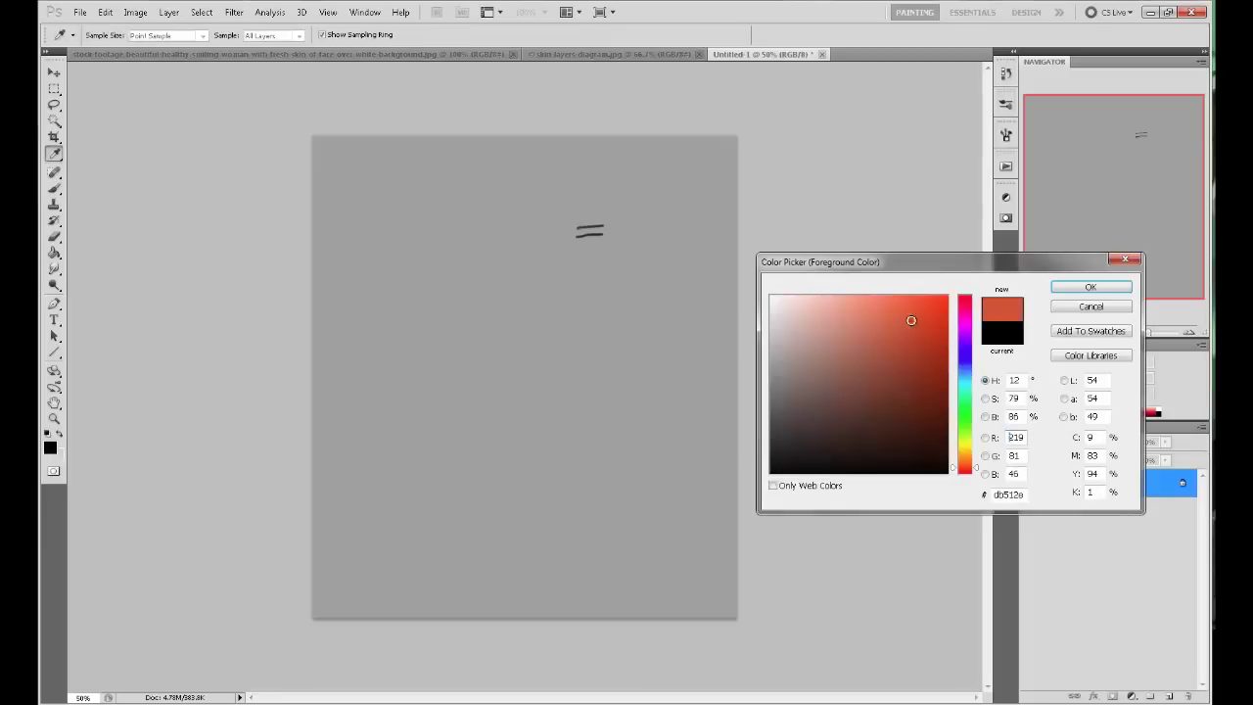
drag(969, 468, 970, 462)
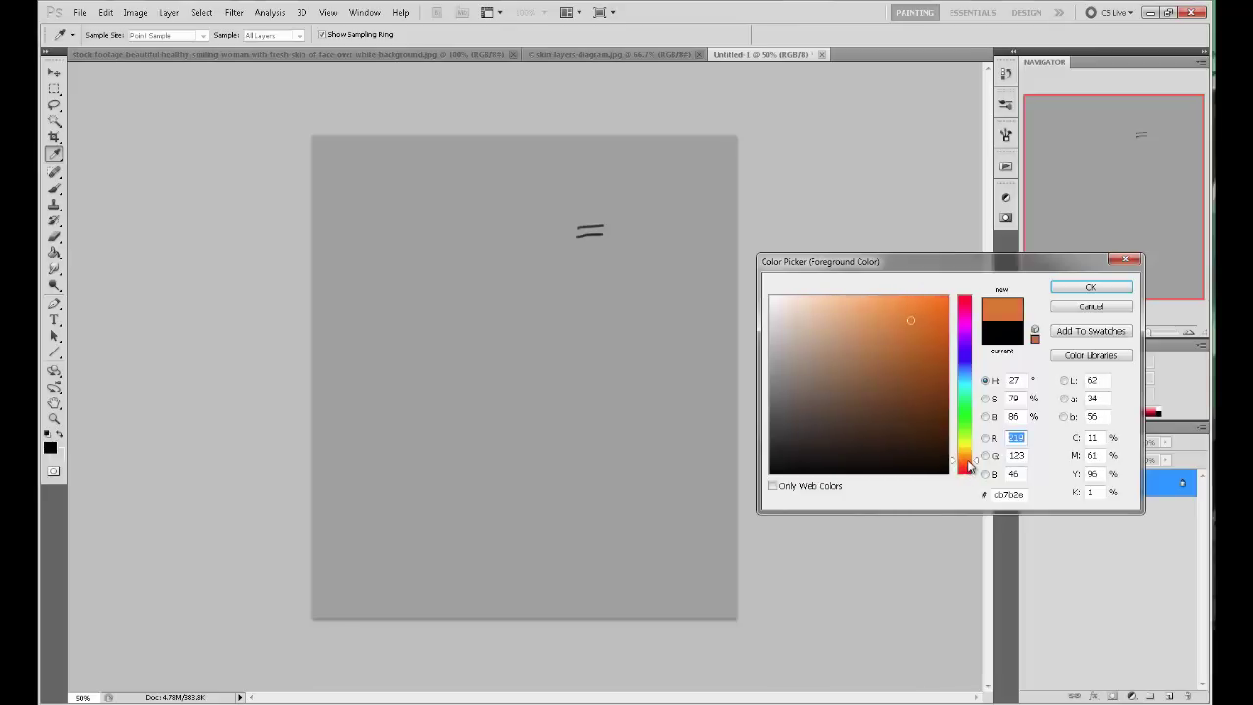
mouse_move(910, 321)
mouse_down()
mouse_move(921, 311)
mouse_move(908, 315)
mouse_up()
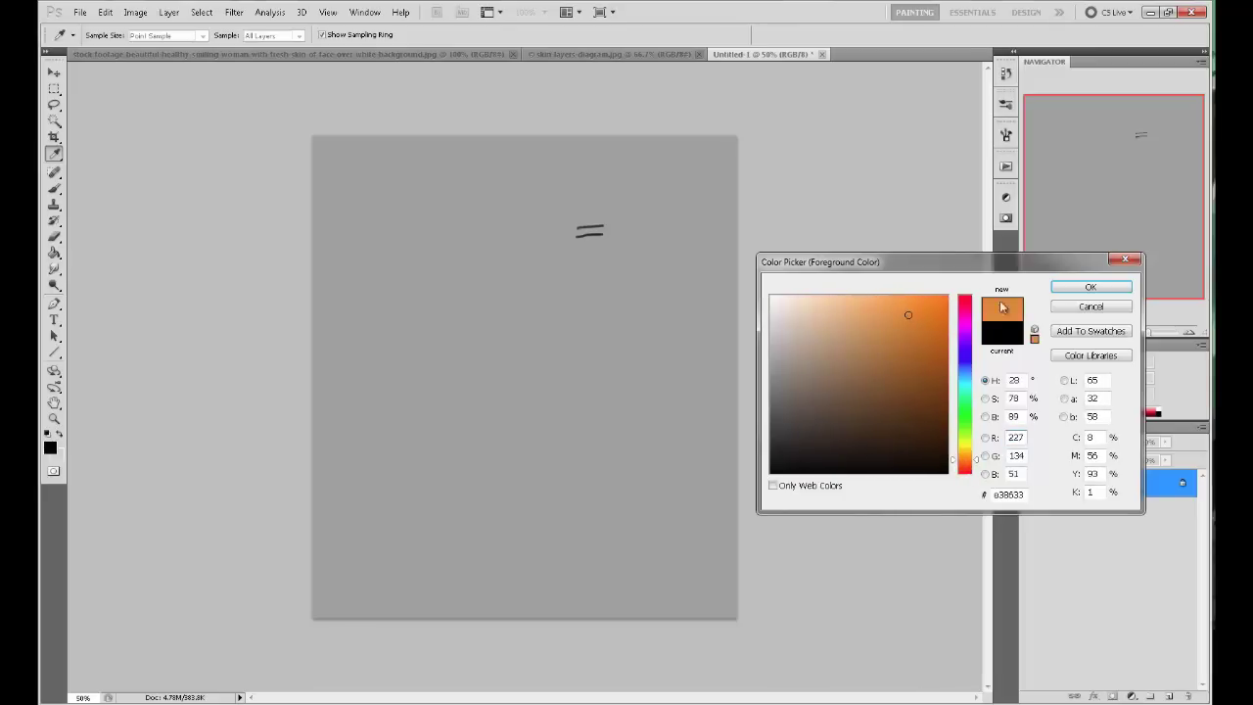
click(1091, 286)
Paint a filled orange oval just right of the equals sign on a new layer with a 250 px brush.
key(b)
click(1171, 696)
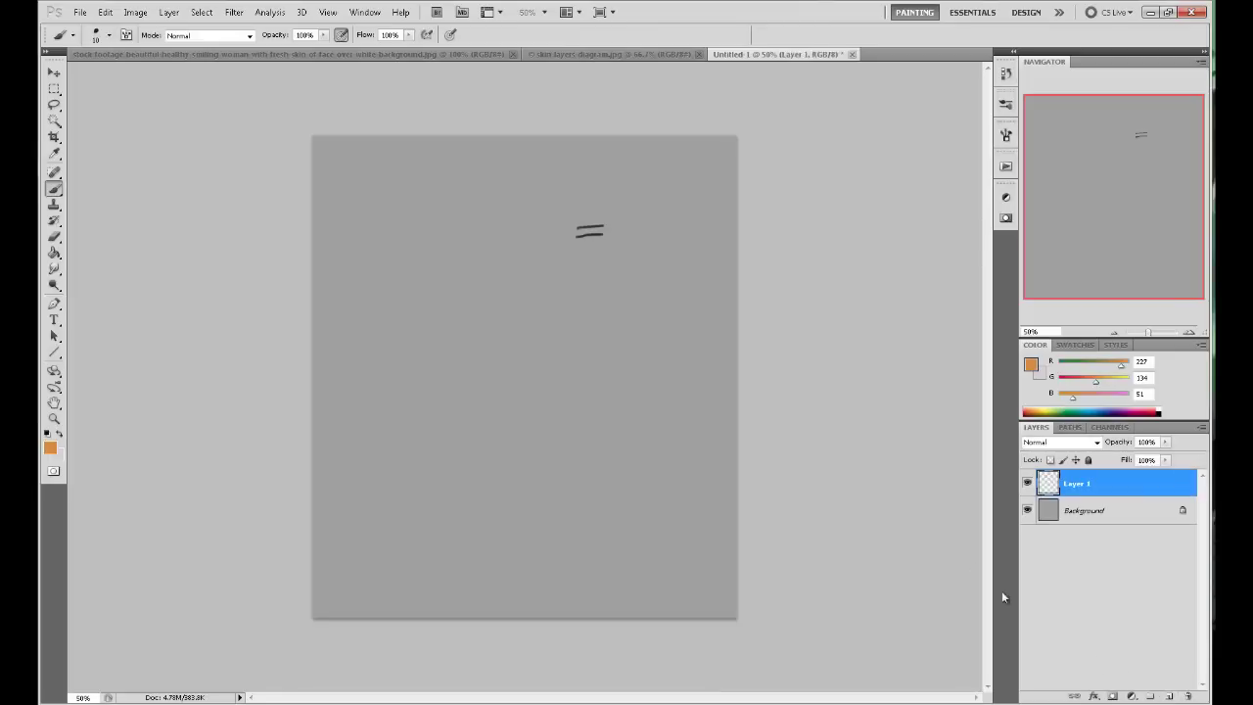
key(bracketright)
key(bracketright)
key(bracketright)
key(bracketright)
key(bracketright)
key(bracketright)
key(bracketright)
key(bracketright)
key(bracketright)
key(bracketright)
key(bracketright)
key(bracketright)
key(bracketright)
key(bracketright)
key(bracketright)
mouse_move(692, 211)
mouse_down()
mouse_move(672, 224)
mouse_move(711, 205)
mouse_move(683, 215)
mouse_up()
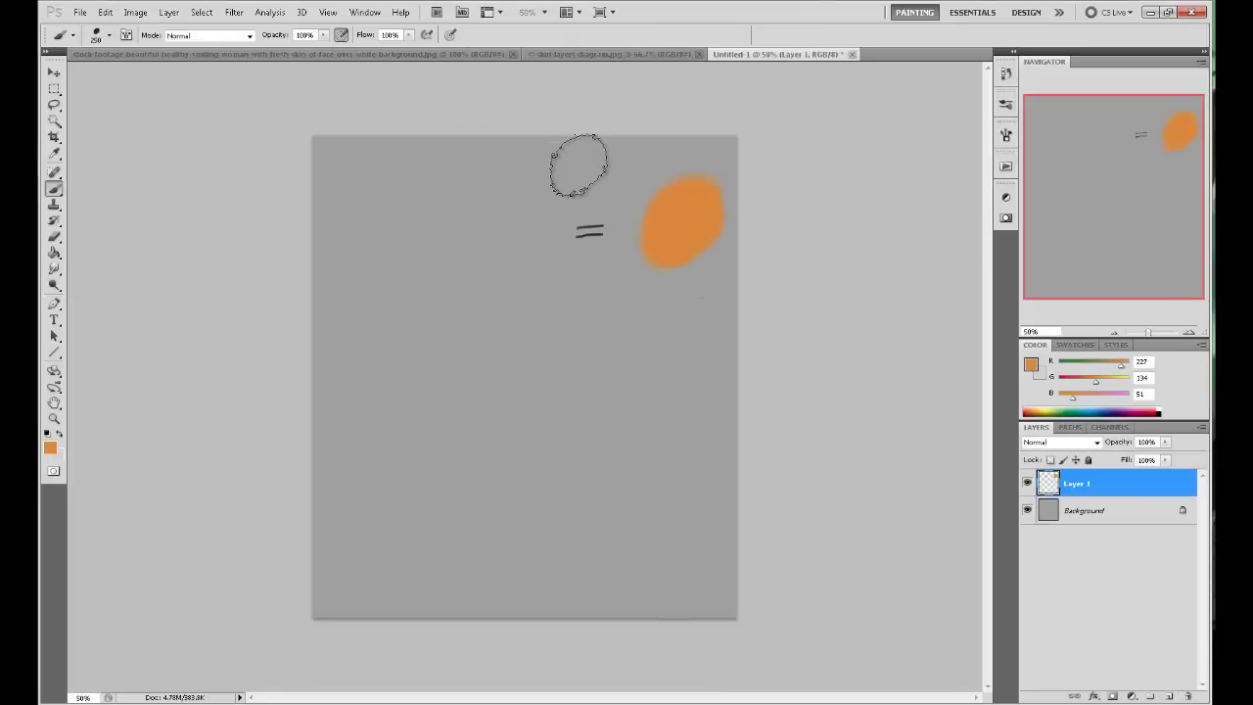
Try an orange ring around the oval with a 150 px brush and an extra empty layer, undoing both.
key(bracketleft)
key(bracketleft)
key(bracketleft)
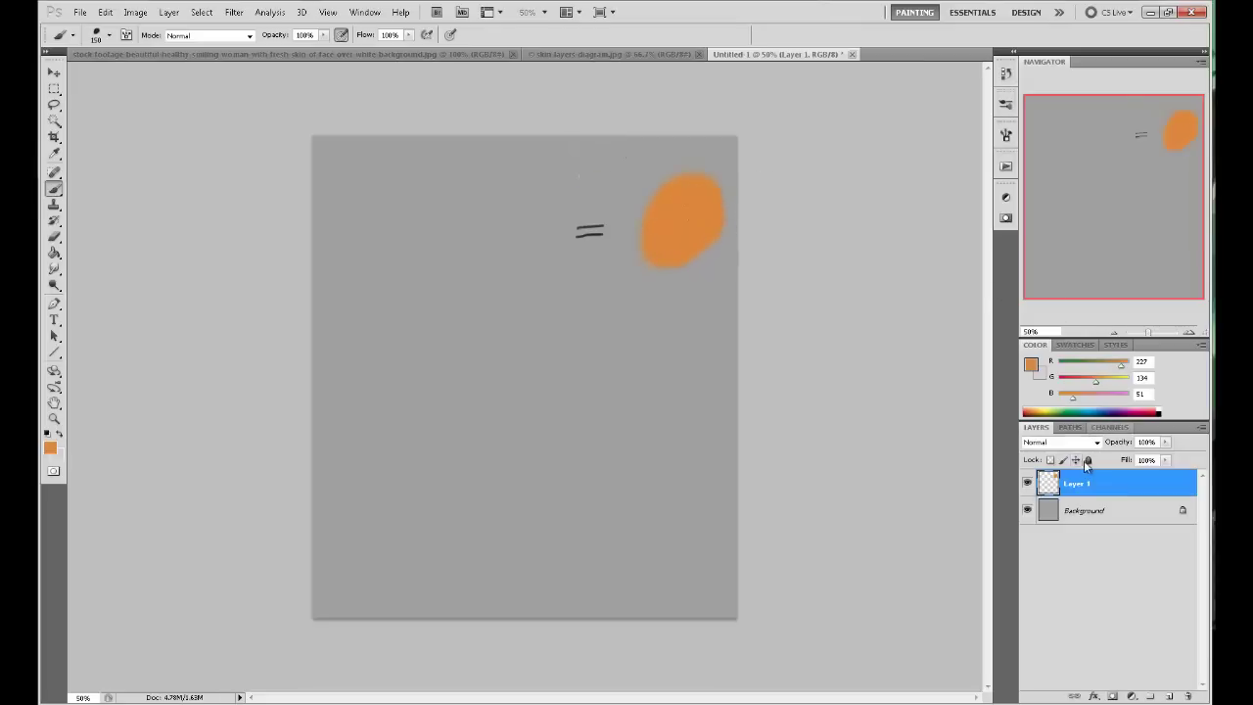
mouse_move(734, 173)
mouse_down()
mouse_move(638, 288)
mouse_move(580, 196)
mouse_move(621, 157)
mouse_move(734, 225)
mouse_up()
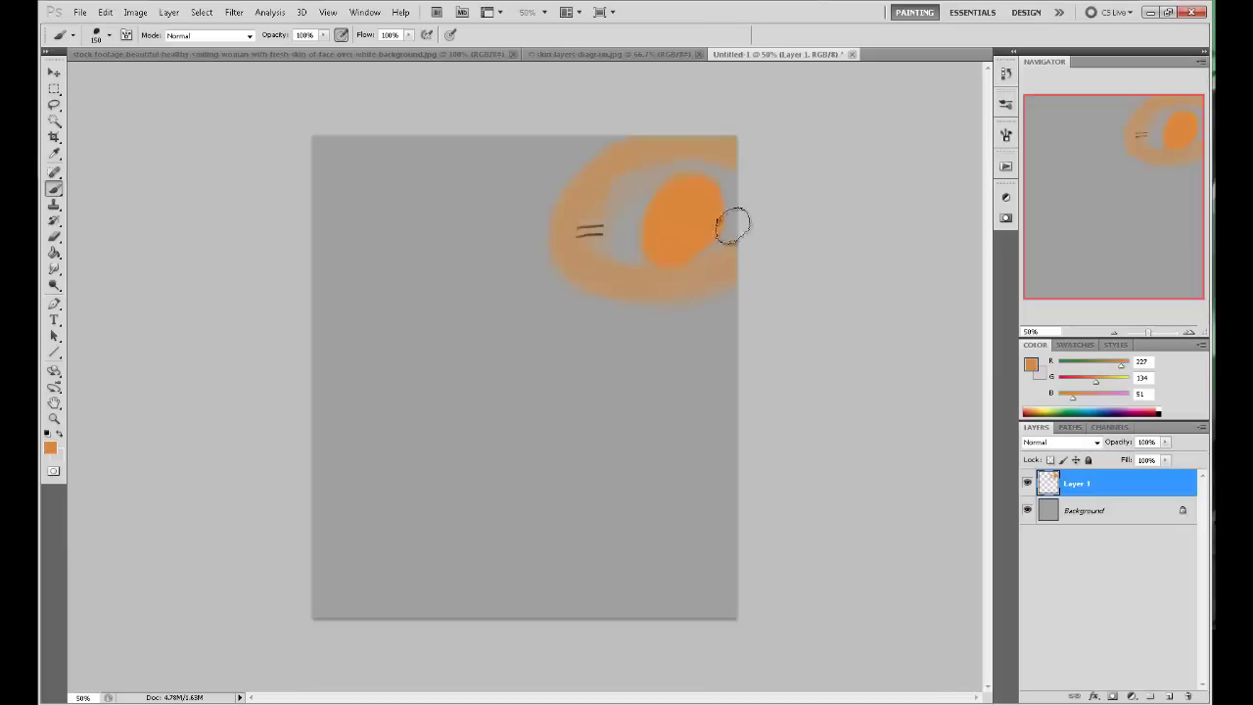
key(ctrl+z)
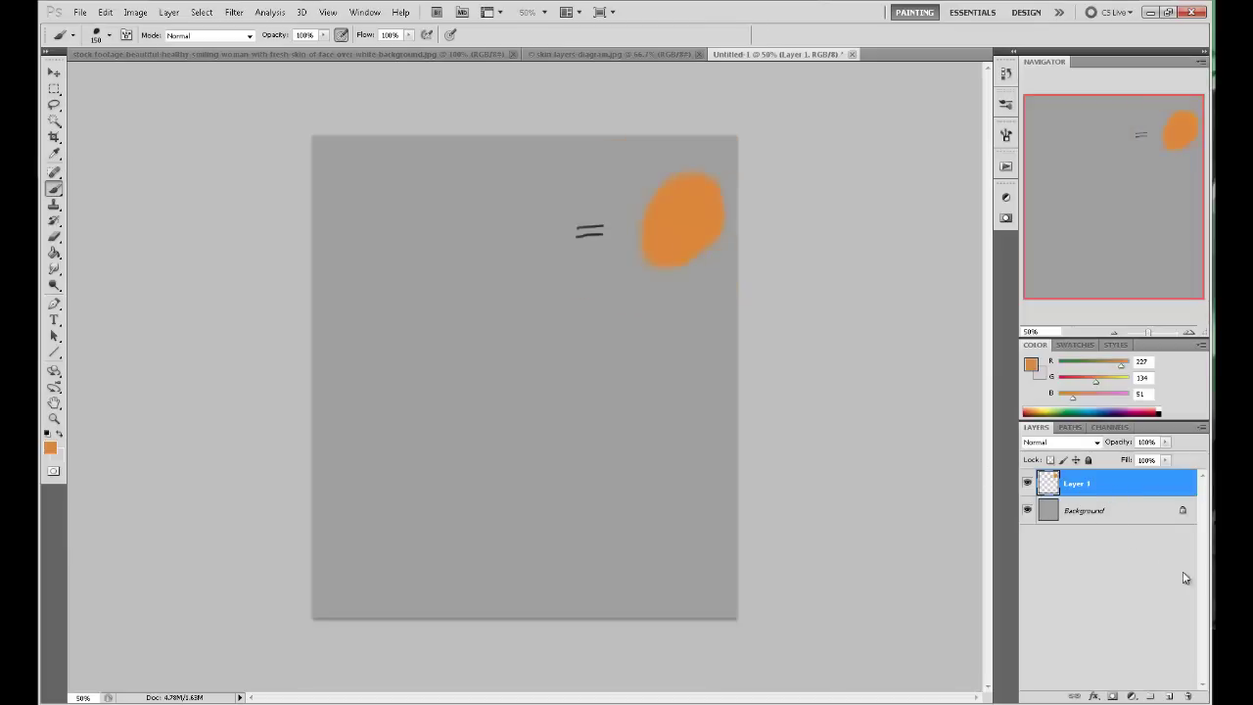
click(1170, 697)
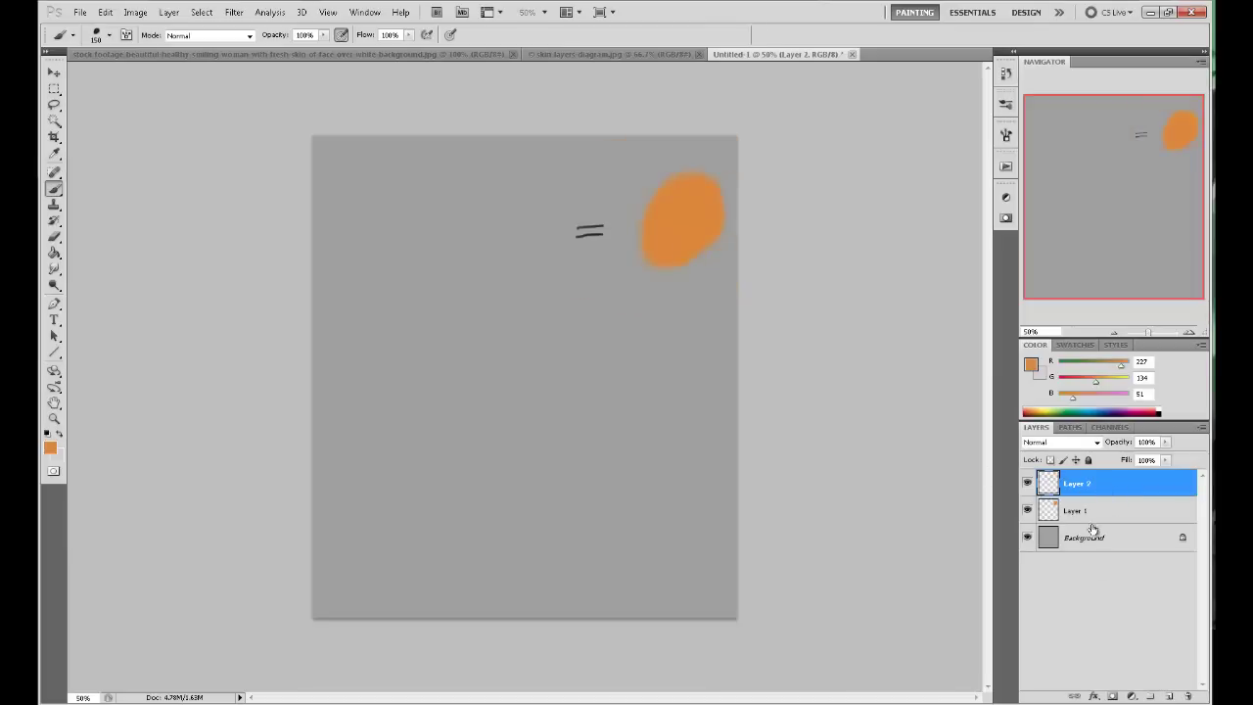
click(1096, 517)
key(ctrl+z)
Copy the orange oval twice and place the two copies side by side left of the equals sign.
key(ctrl+a)
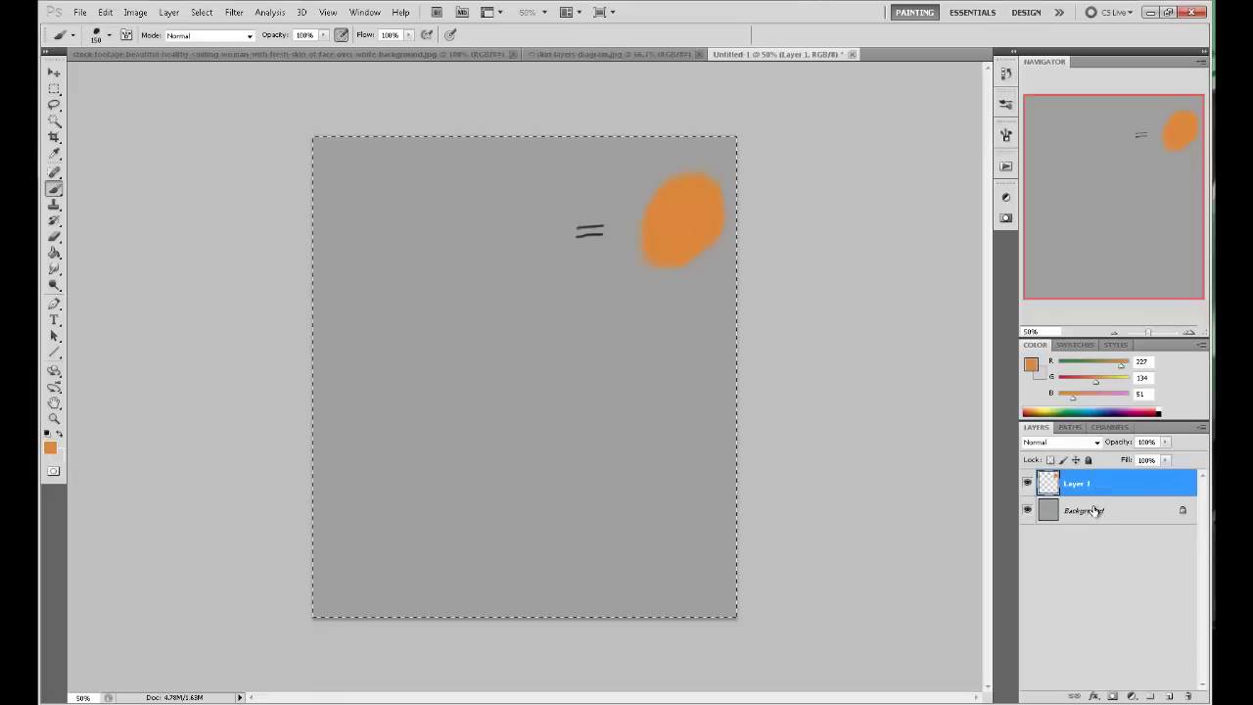
key(ctrl+j)
key(v)
drag(692, 229, 512, 239)
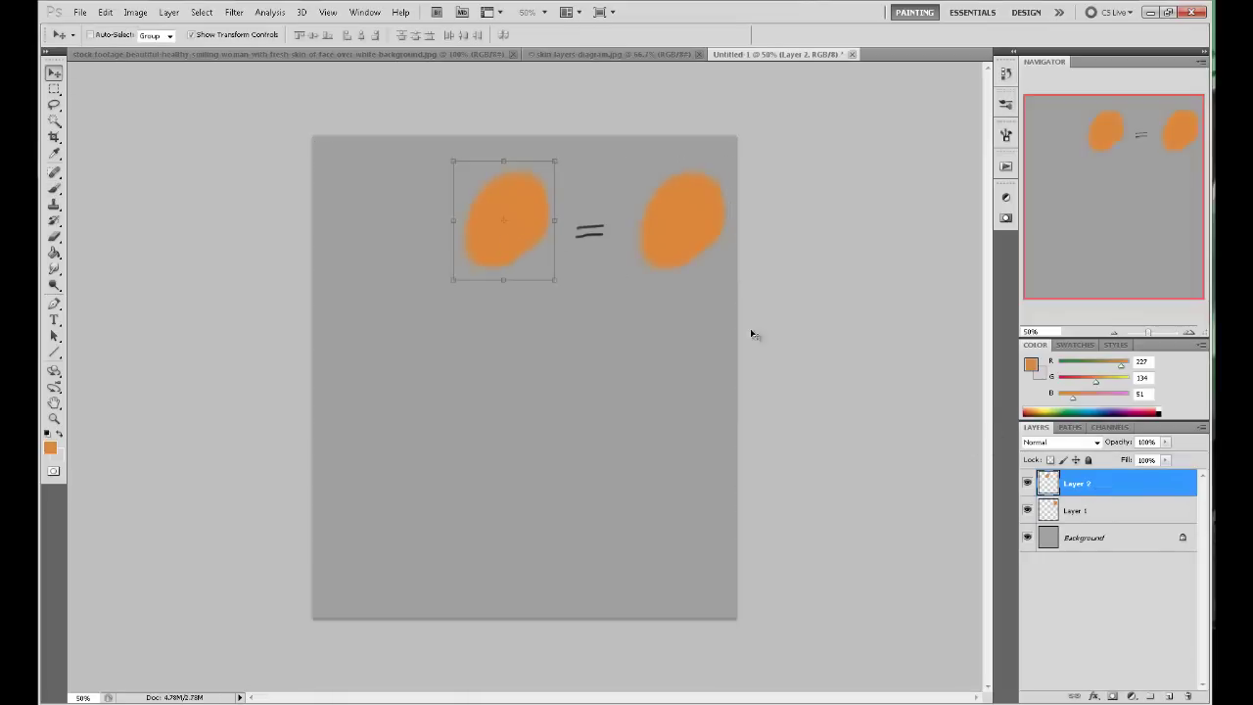
key(ctrl+v)
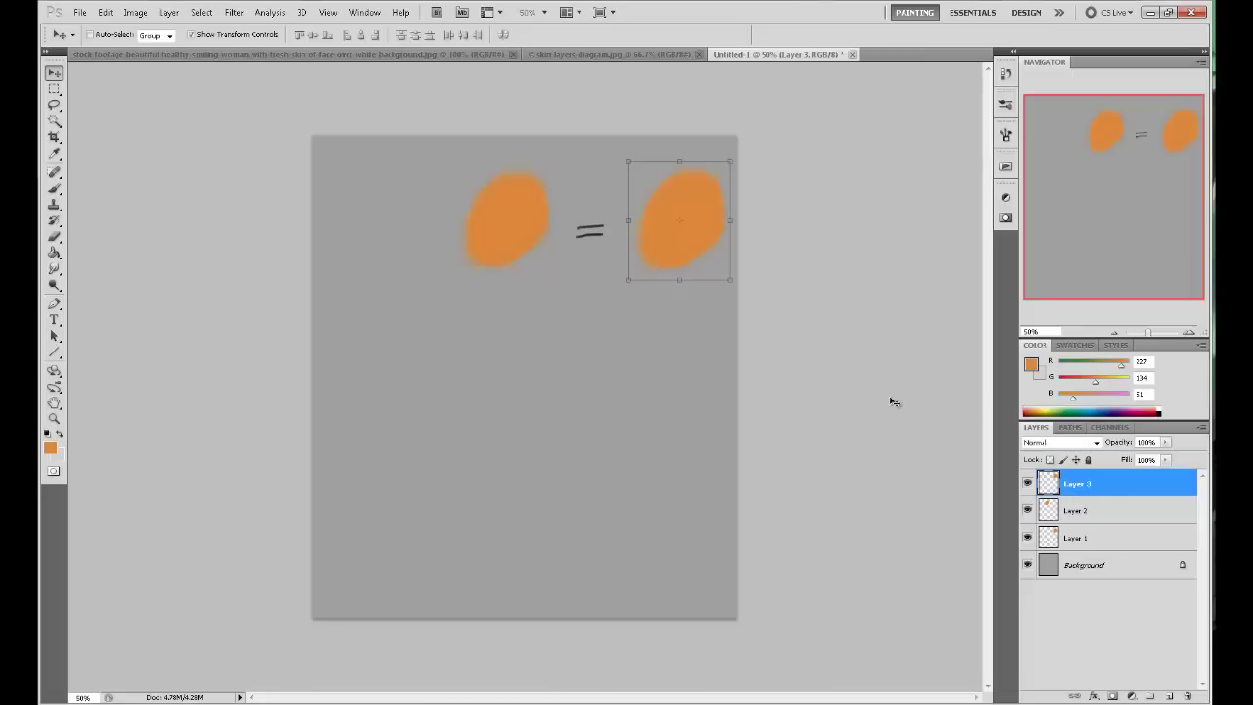
drag(703, 235, 420, 232)
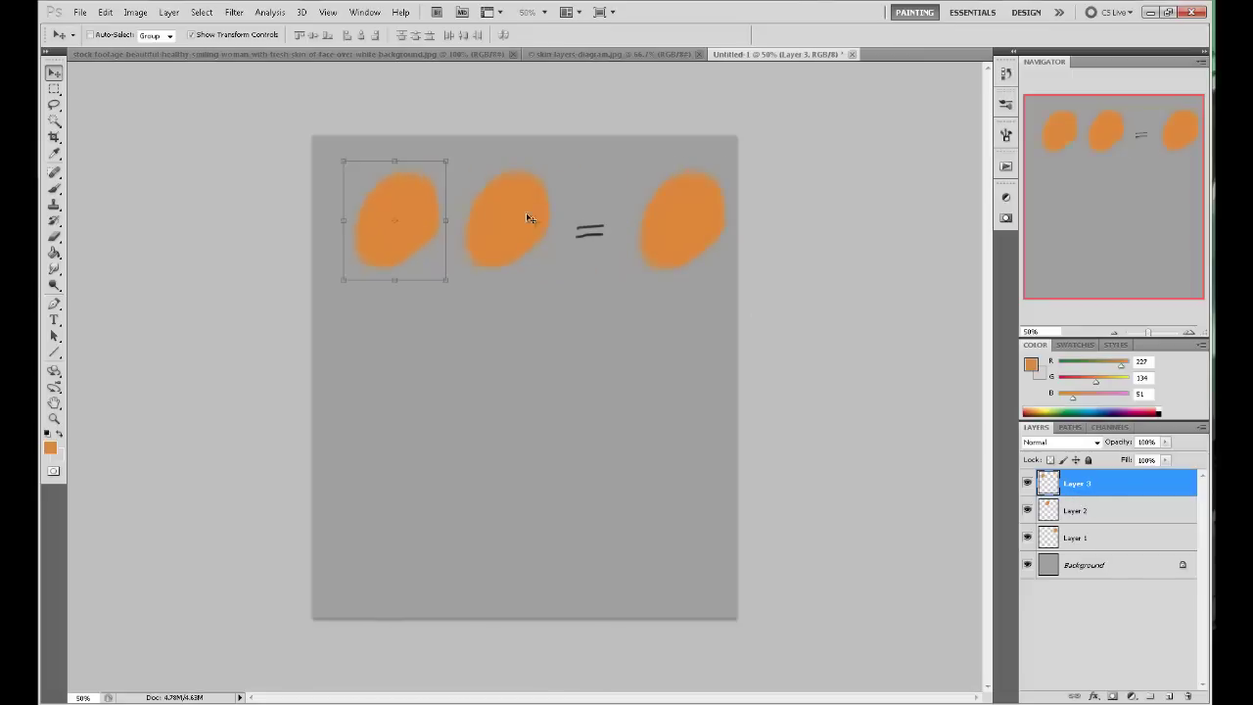
Try flattening the whole image, and undo it.
click(1085, 512)
right_click(1102, 520)
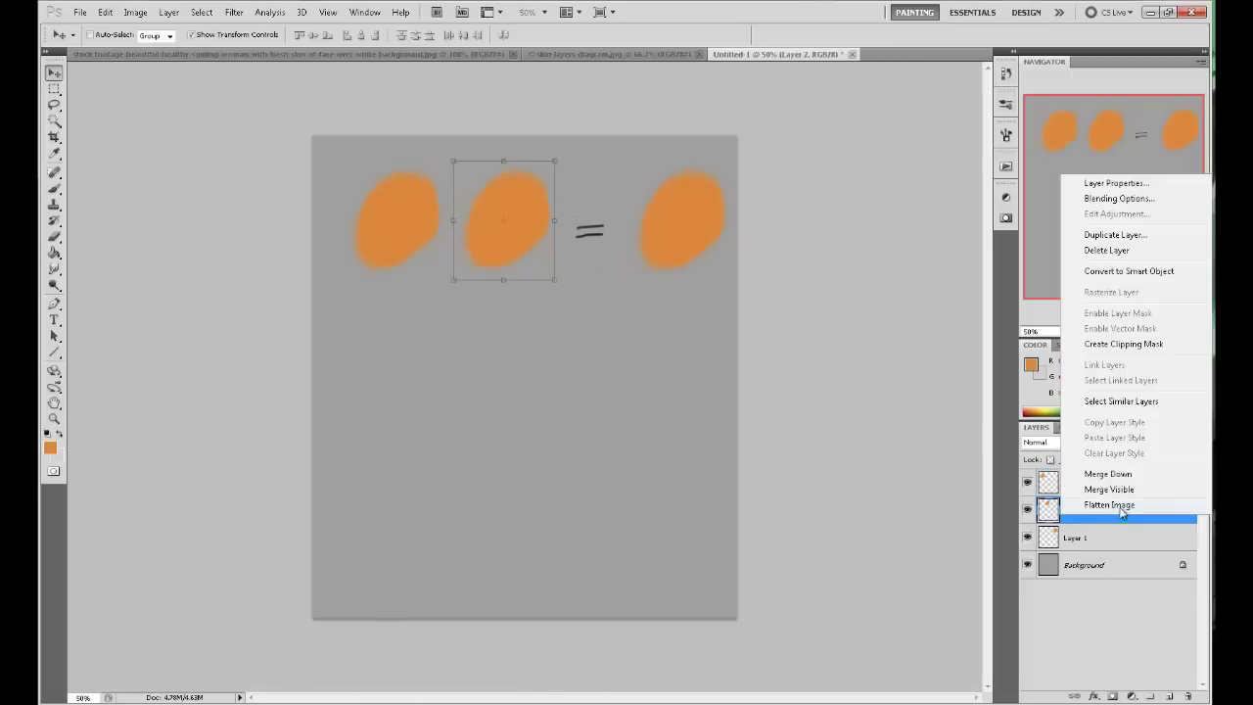
click(1119, 510)
key(ctrl+z)
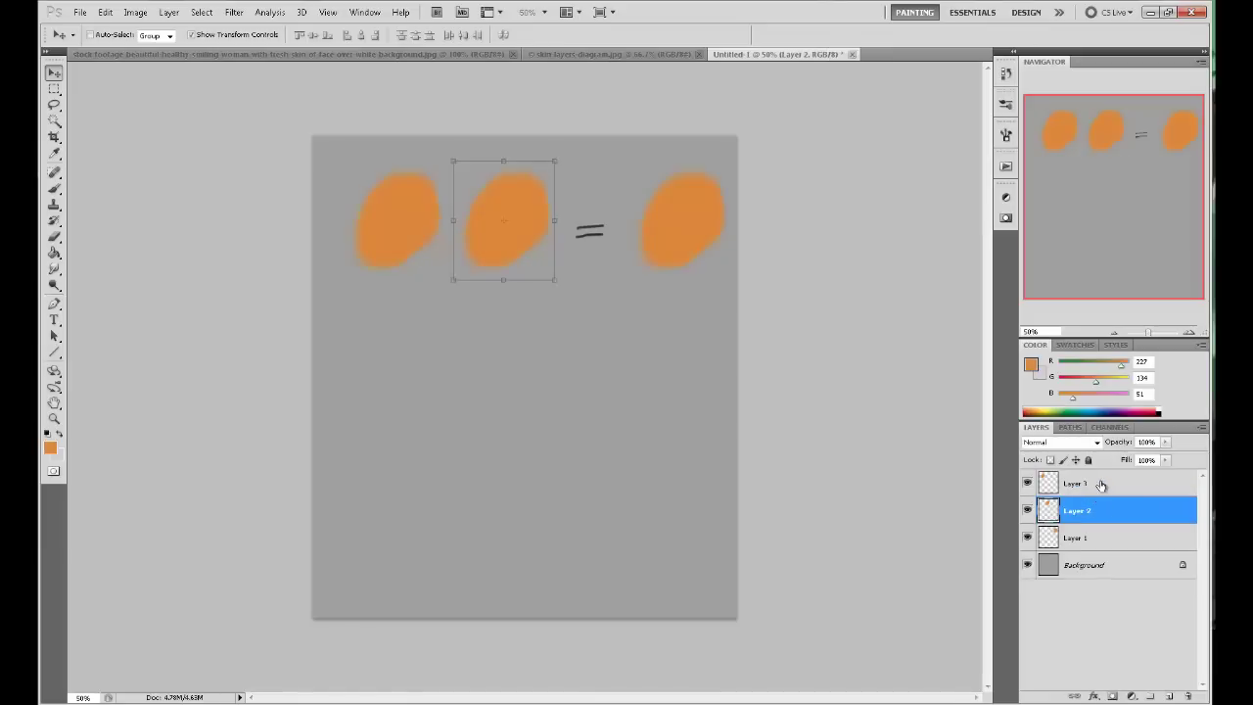
Merge both oval copies down into Layer 1 and load the outlines of all three ovals as a selection.
right_click(1104, 483)
click(1107, 441)
right_click(1104, 484)
click(1119, 443)
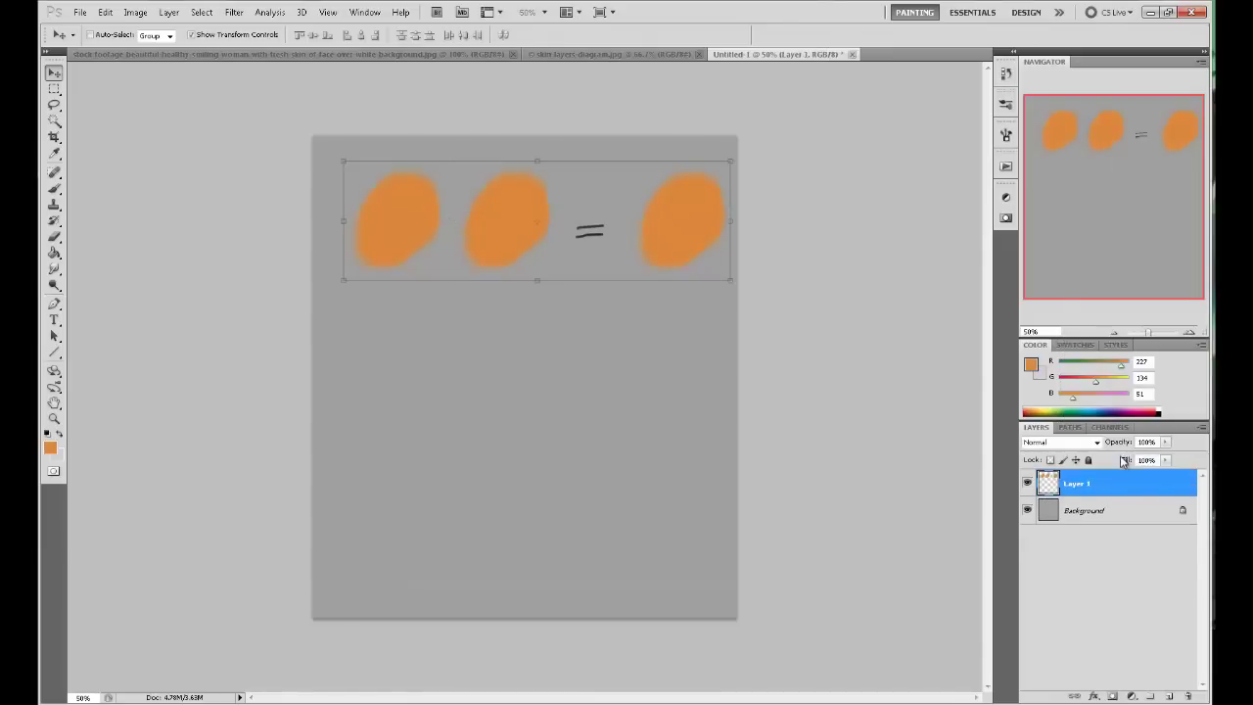
key(ctrl+a)
key(Left)
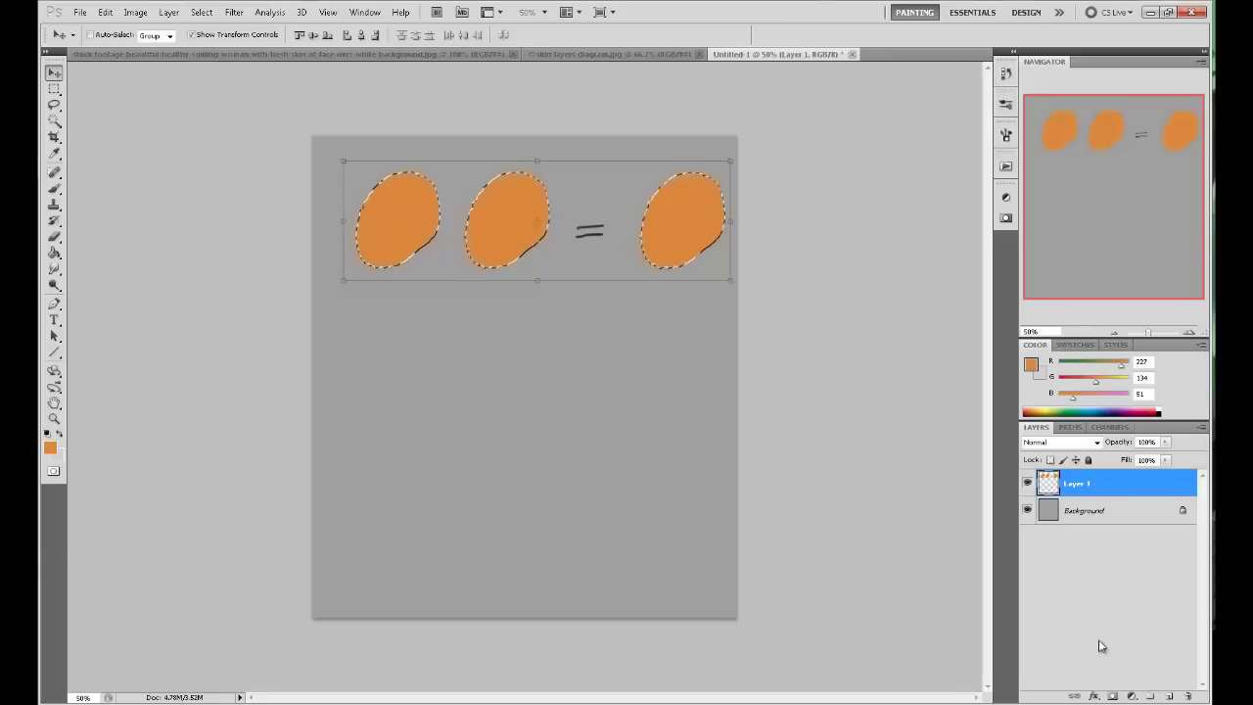
Paint the canvas grey over the leftmost oval within the selection on a new Color-mode layer, and deselect.
click(1168, 696)
key(b)
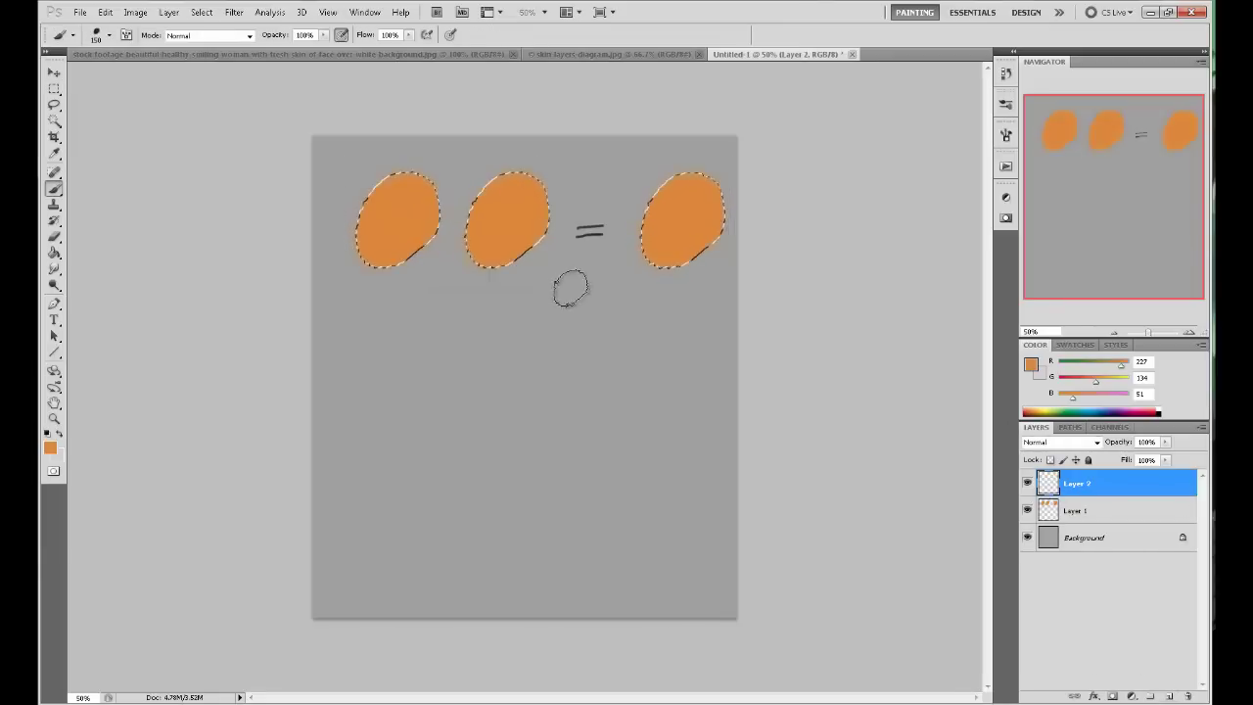
alt+click(526, 327)
click(1060, 442)
click(1037, 419)
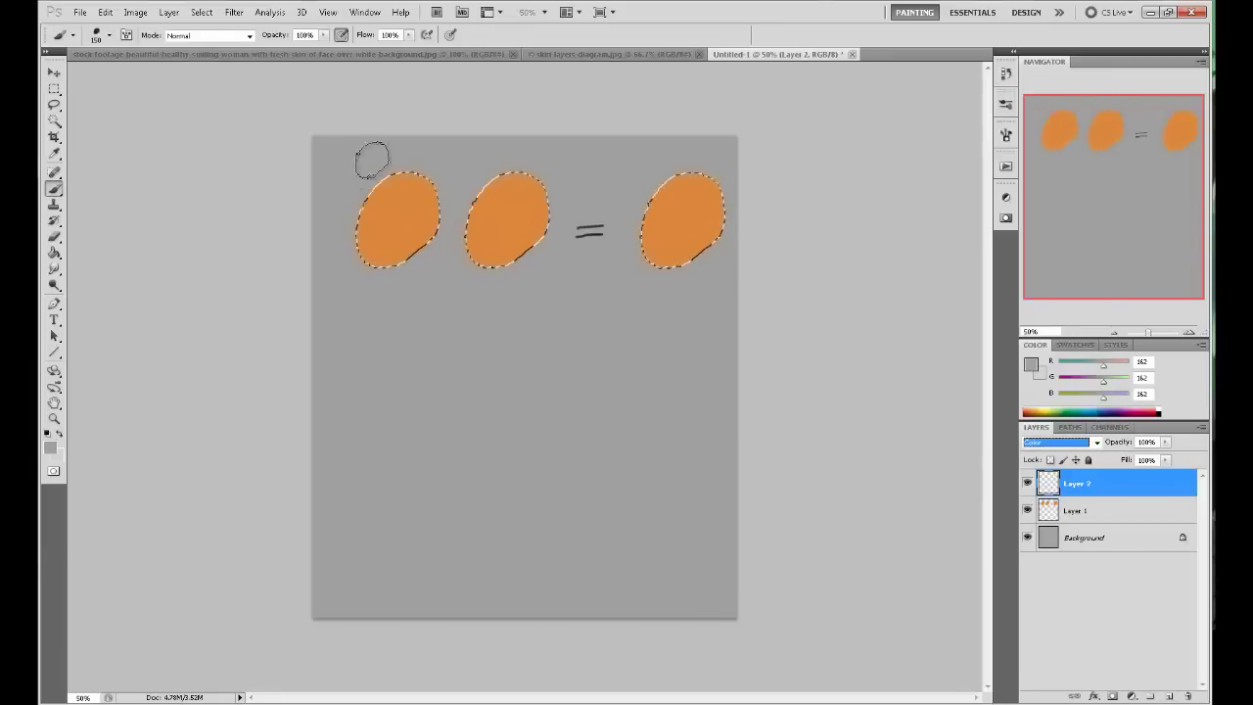
mouse_move(372, 154)
mouse_down()
mouse_move(352, 277)
mouse_move(469, 176)
mouse_up()
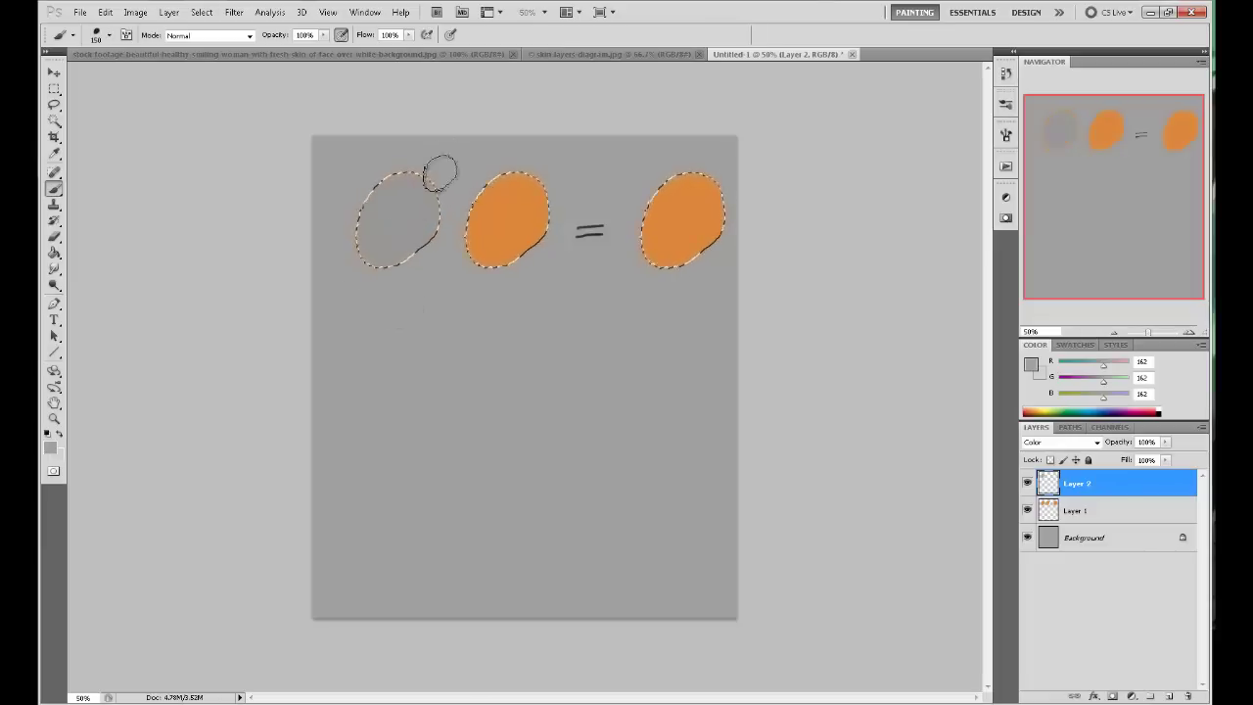
key(m)
right_click(407, 238)
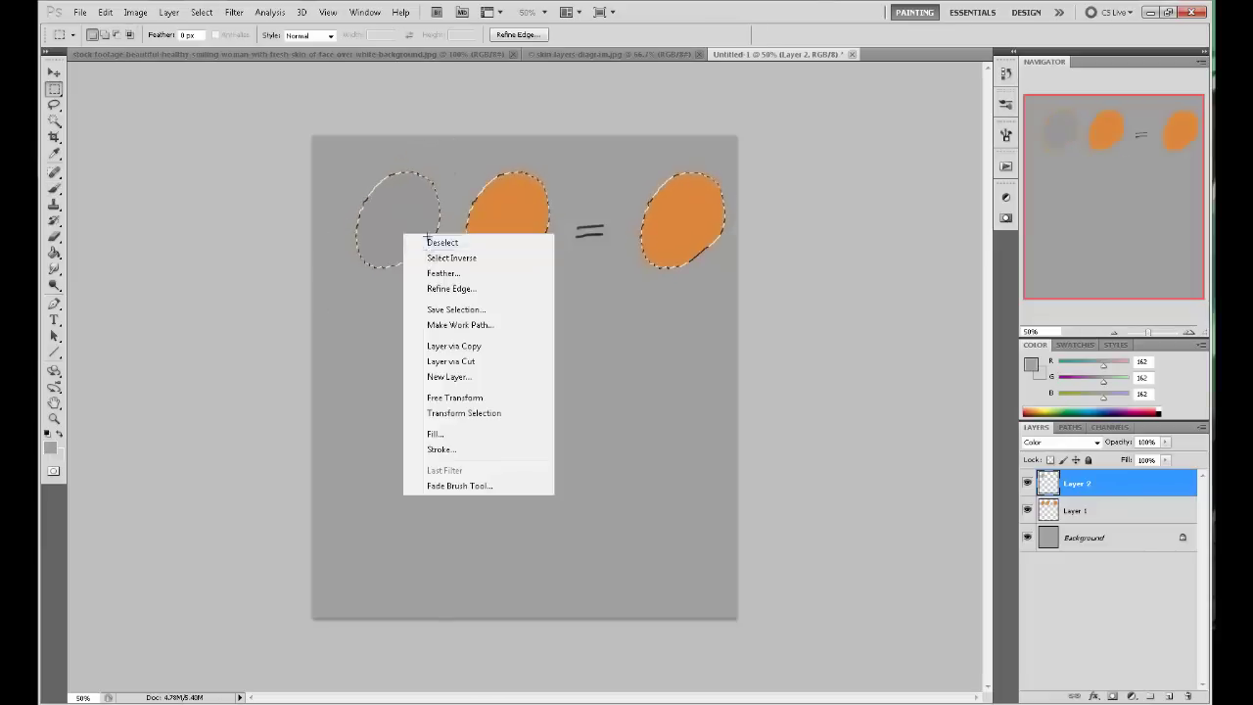
click(431, 245)
key(b)
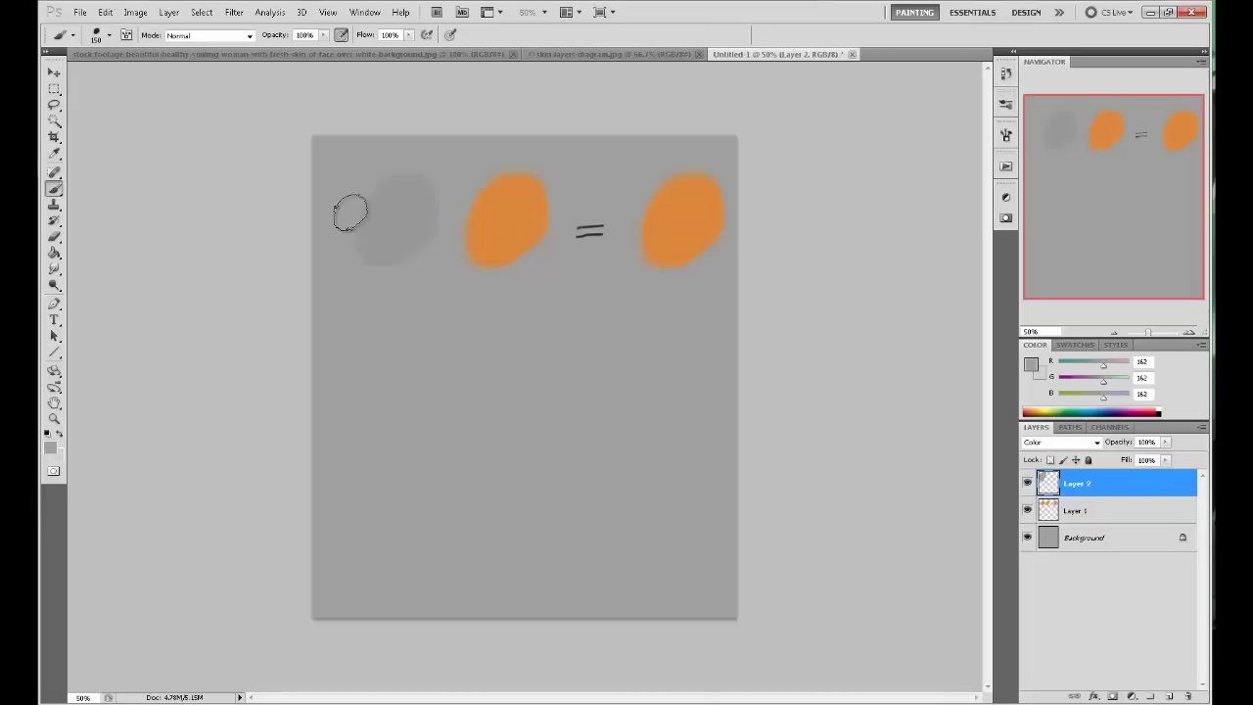
Prepare a 30 px black brush and add a new layer above the grey-painted one.
key(bracketleft)
key(bracketleft)
key(bracketleft)
key(bracketleft)
key(bracketleft)
key(bracketleft)
key(bracketleft)
key(bracketleft)
key(bracketleft)
key(m)
right_click(323, 327)
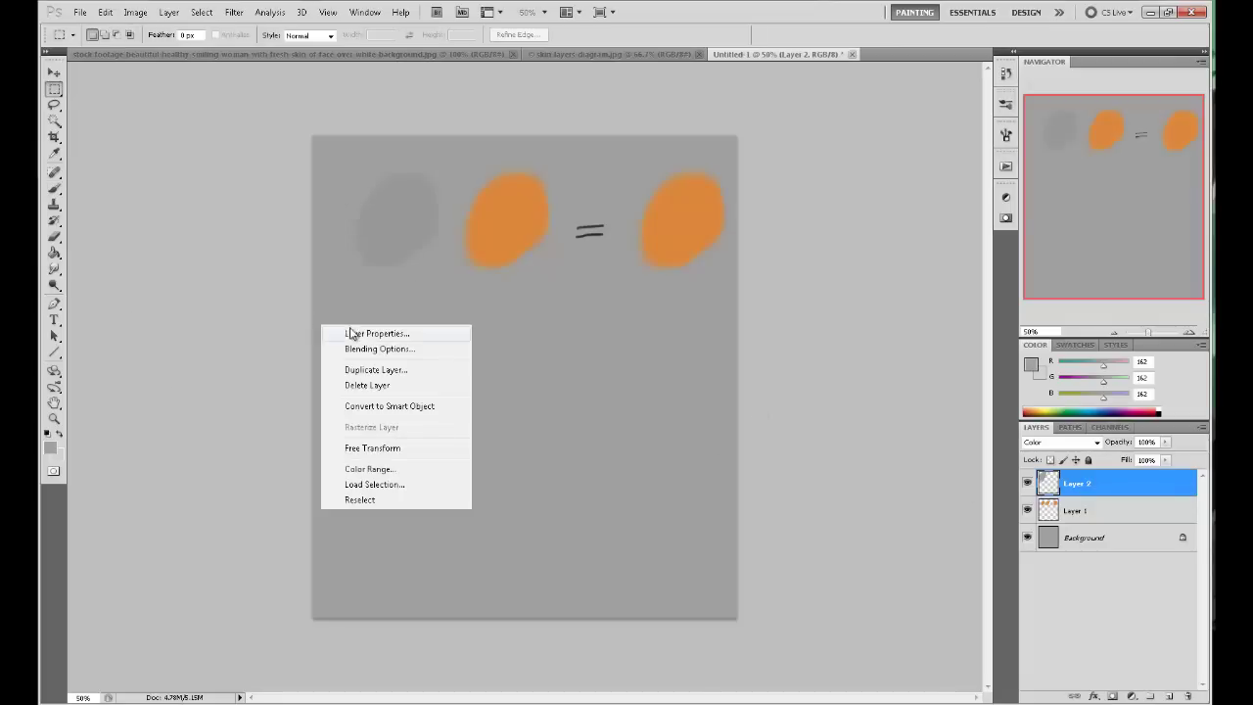
click(821, 394)
click(1030, 365)
click(770, 477)
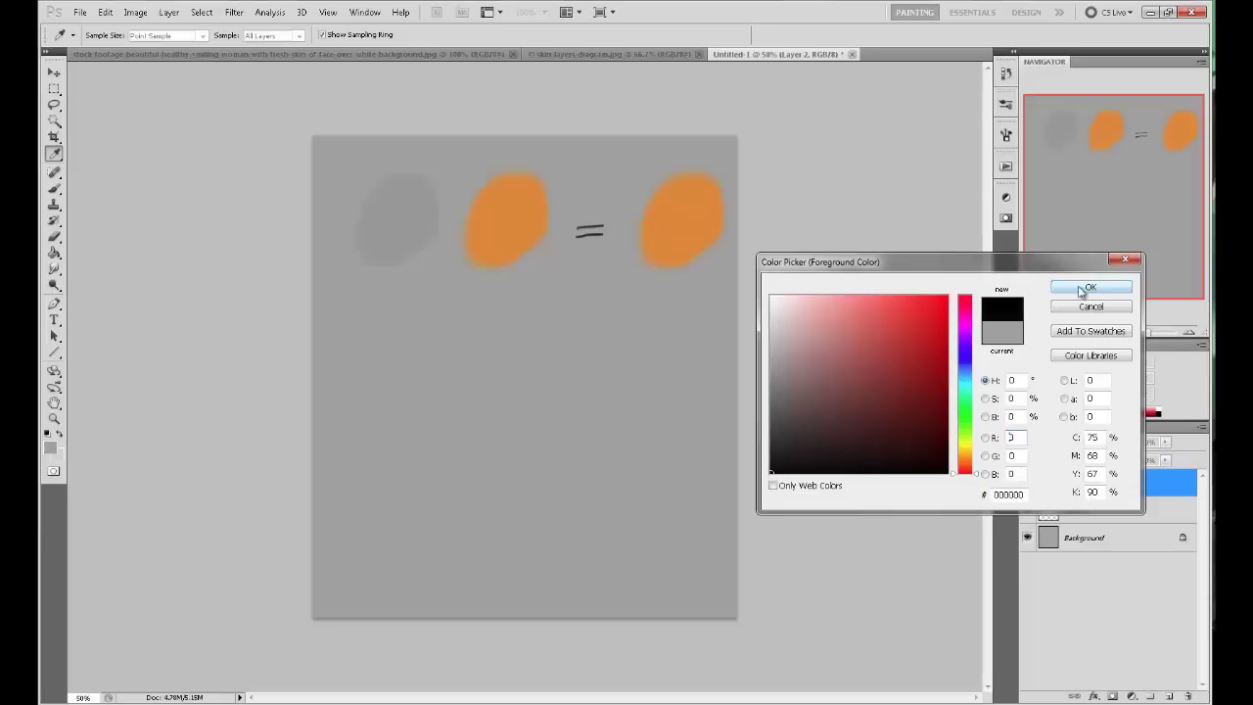
click(1083, 288)
click(1170, 696)
key(b)
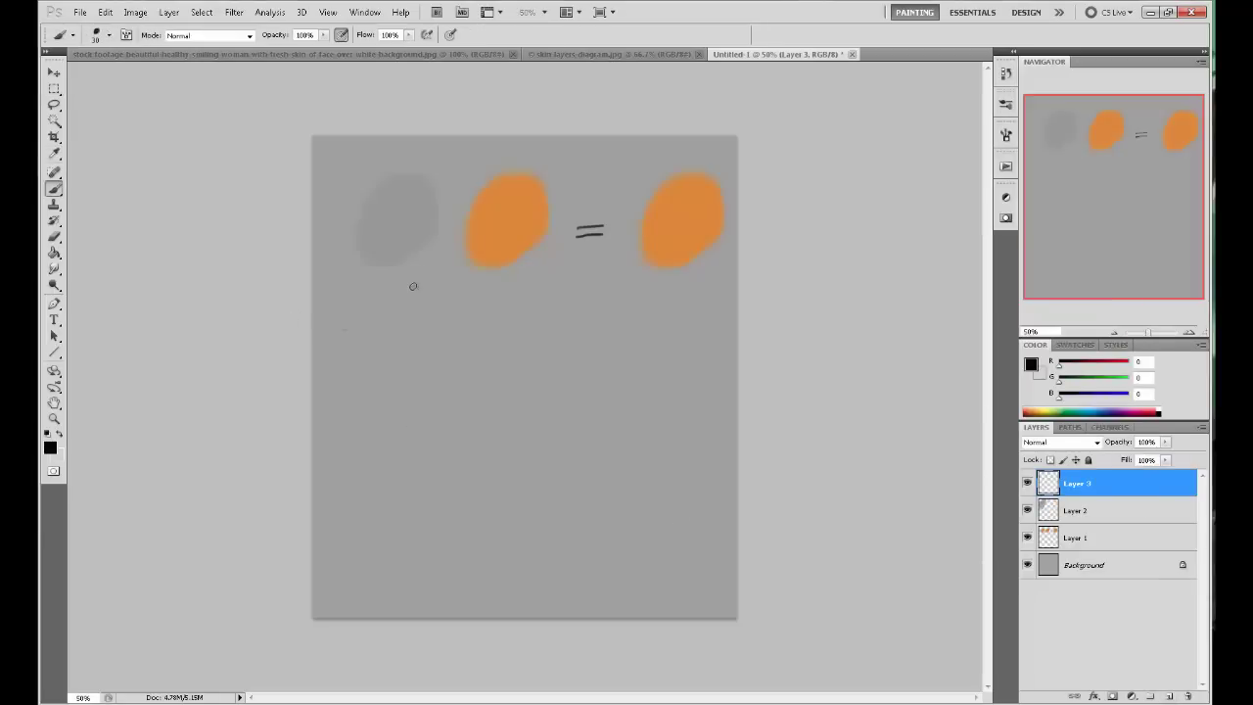
Try a black upward arrow below the grey oval and a short stroke beside its top, and undo the strokes.
drag(415, 282, 417, 370)
mouse_move(366, 325)
mouse_down()
mouse_move(416, 278)
mouse_move(439, 304)
mouse_up()
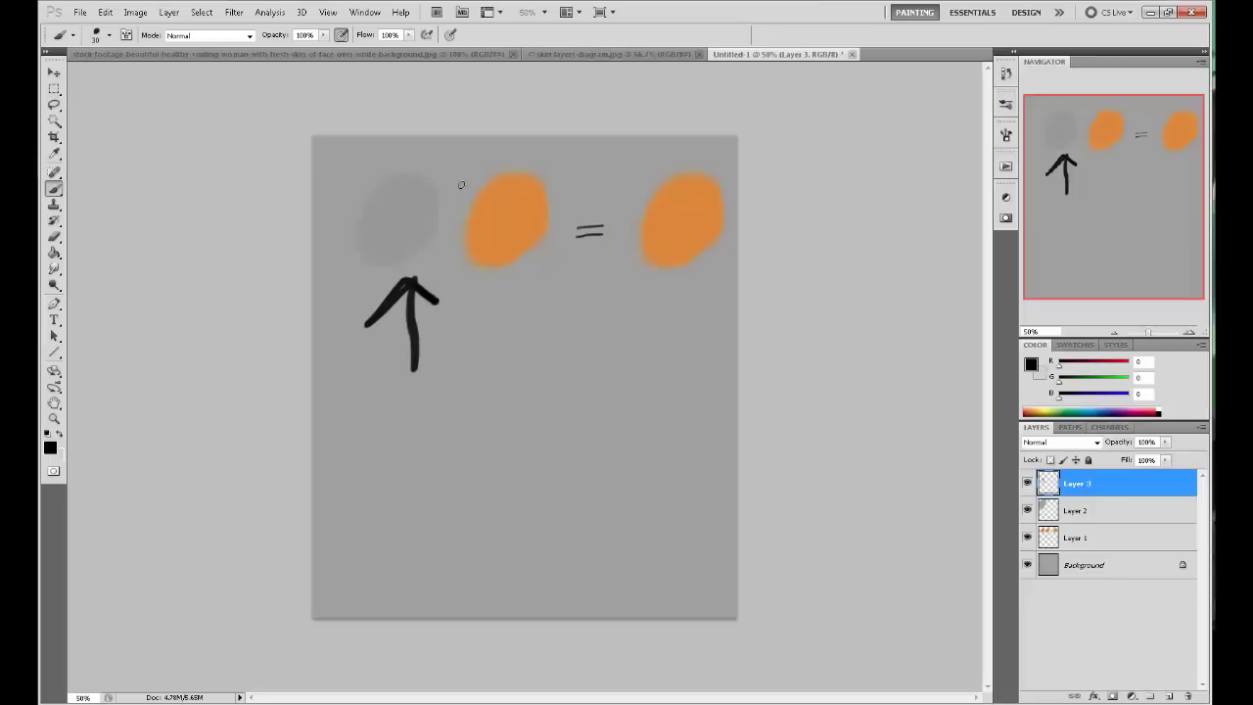
mouse_move(442, 173)
mouse_down()
mouse_move(475, 158)
mouse_move(492, 168)
mouse_move(476, 149)
mouse_move(497, 167)
mouse_move(468, 177)
mouse_up()
key(ctrl+alt+z)
key(ctrl+alt+z)
key(ctrl+alt+z)
Lasso the middle orange oval on Layer 1, raise its saturation to +100, and deselect it.
click(1079, 538)
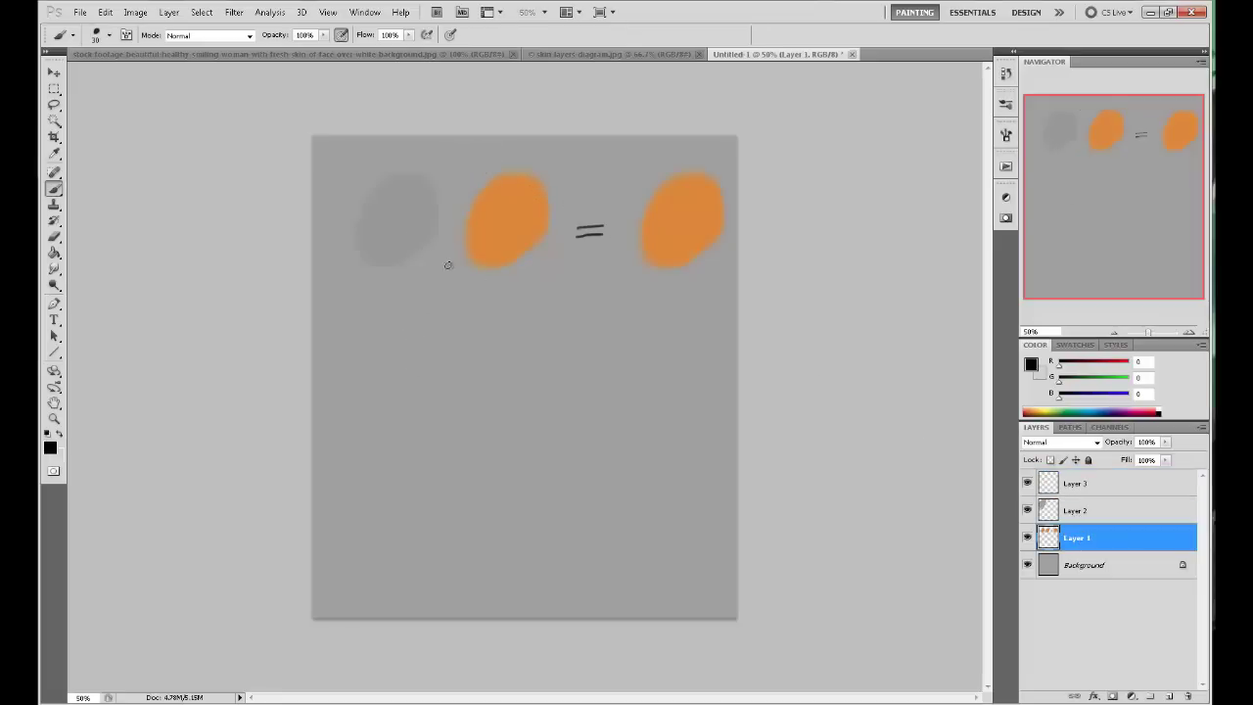
key(l)
mouse_move(525, 159)
mouse_down()
mouse_move(487, 162)
mouse_move(452, 261)
mouse_move(540, 249)
mouse_move(558, 173)
mouse_move(523, 147)
mouse_up()
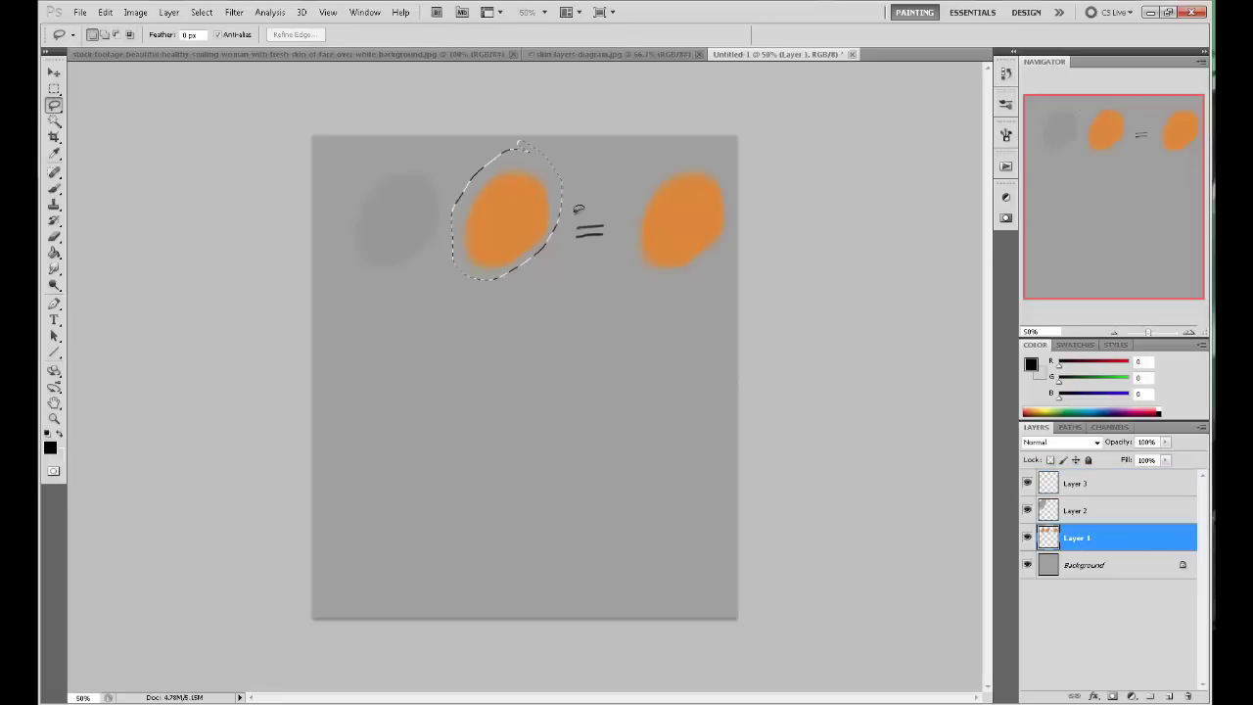
key(ctrl+u)
drag(842, 337, 954, 337)
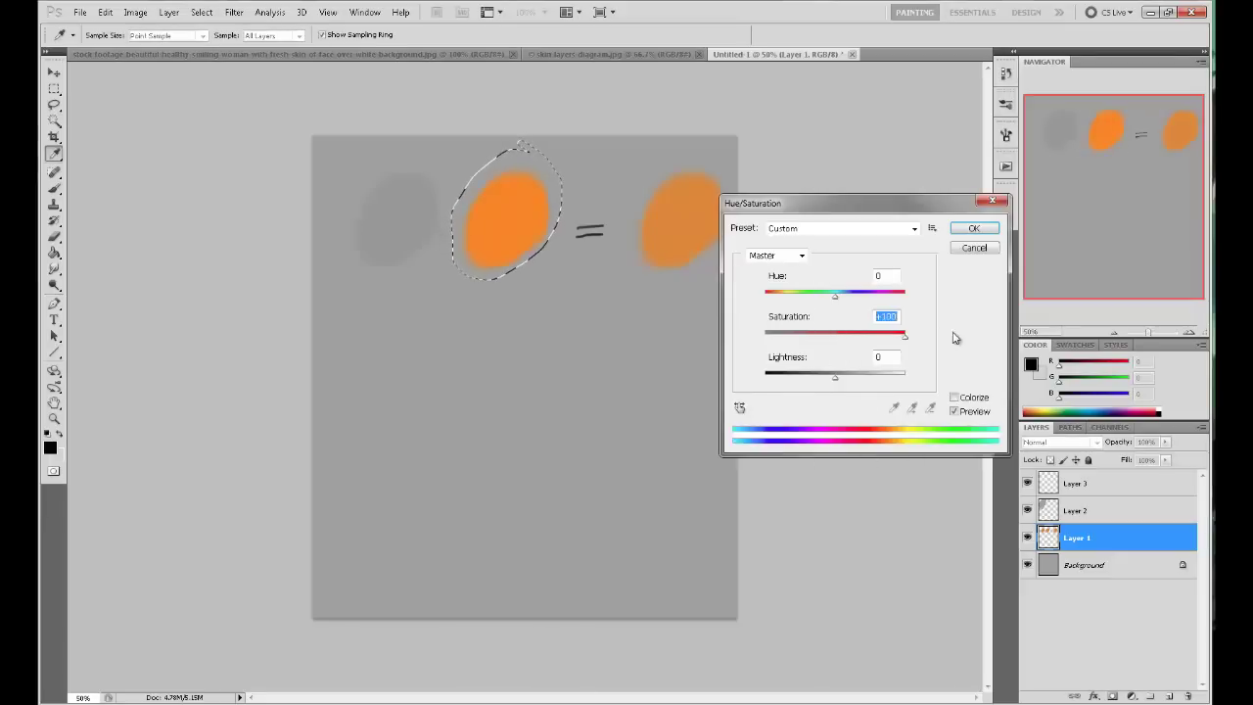
mouse_move(835, 299)
mouse_down()
mouse_move(846, 303)
mouse_move(834, 302)
mouse_up()
click(973, 228)
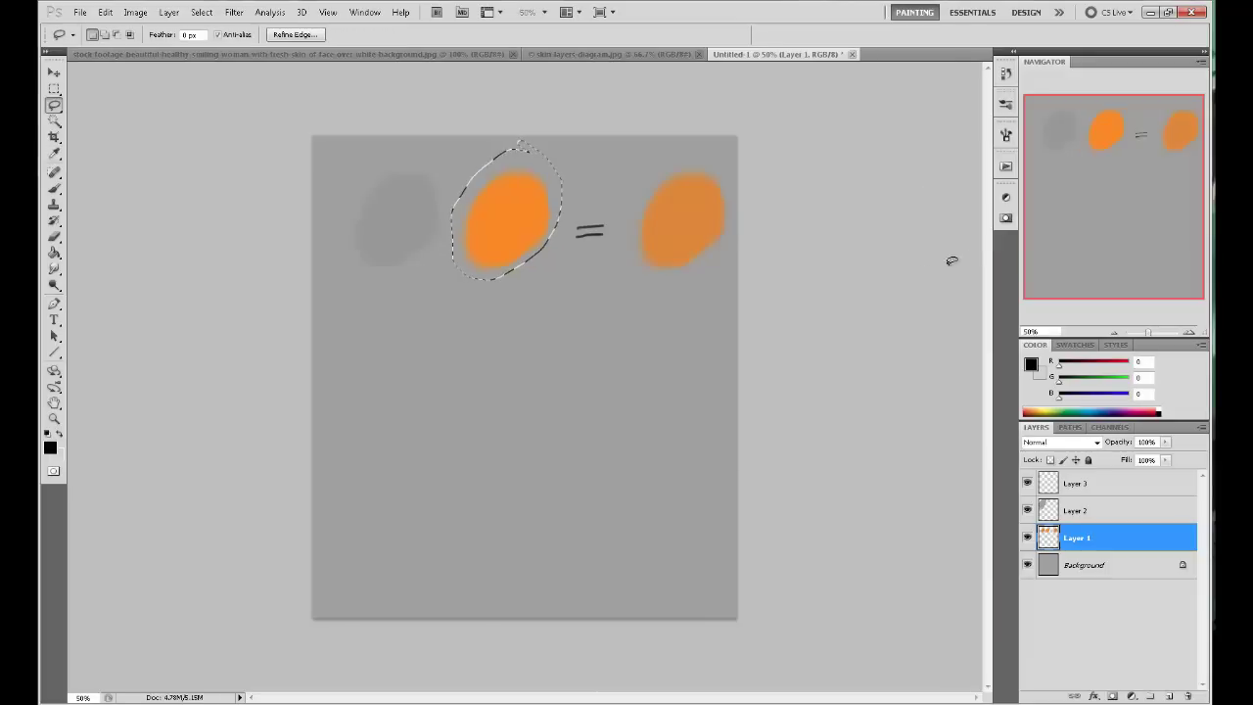
right_click(393, 291)
click(419, 288)
Paint a black arrow below the middle oval, pointing up at it.
key(b)
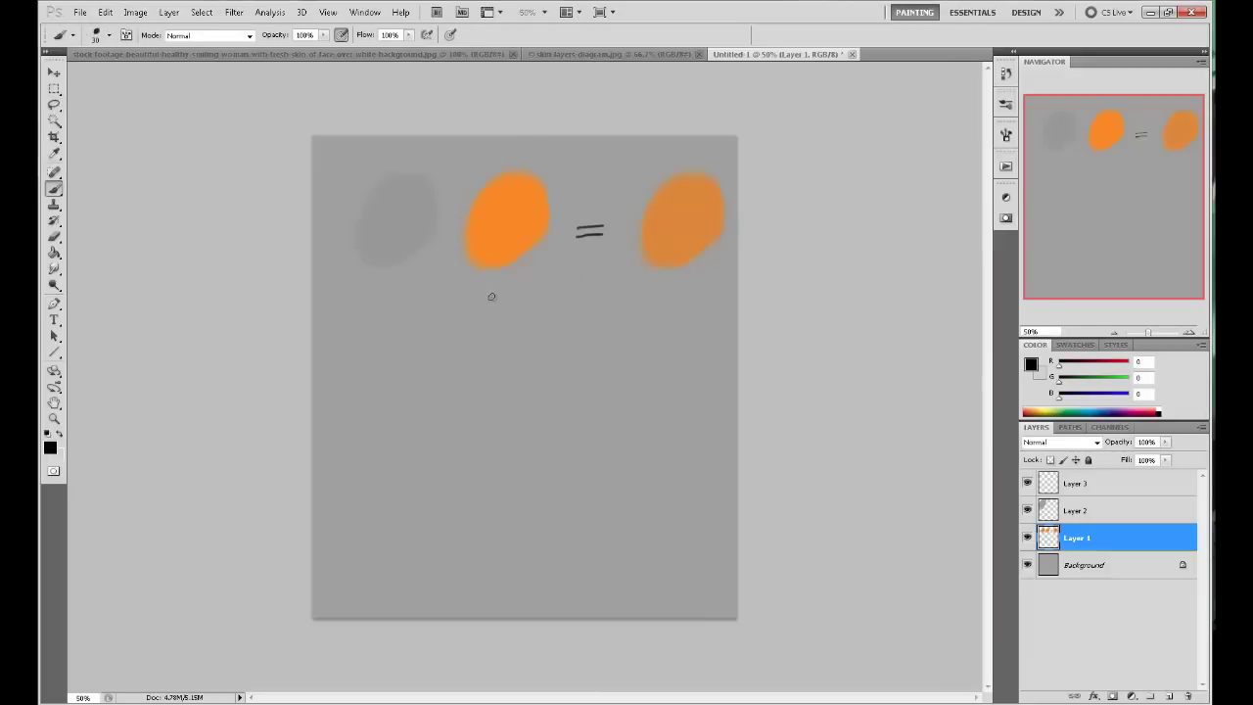
drag(506, 286, 518, 353)
mouse_move(472, 318)
mouse_down()
mouse_move(525, 294)
mouse_move(534, 308)
mouse_up()
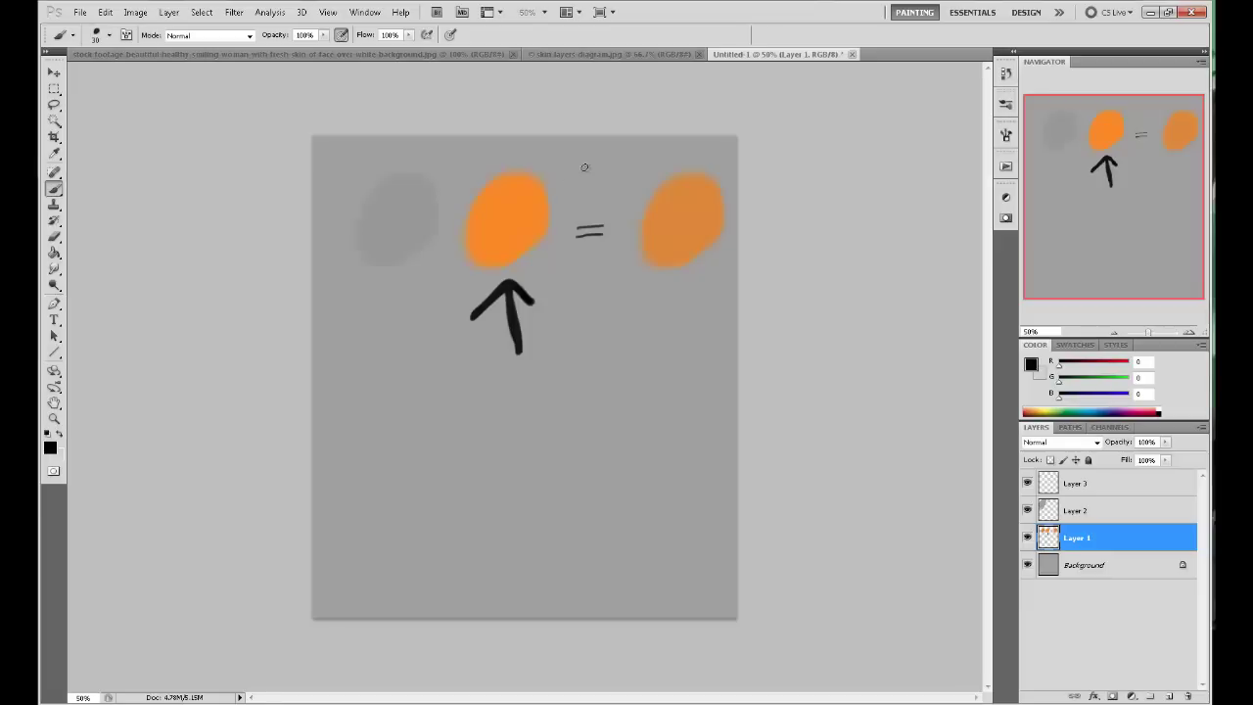
Try a black ring around the saturated orange oval, and undo it together with the arrow below the oval.
drag(584, 154, 544, 143)
mouse_move(456, 198)
mouse_down()
mouse_move(543, 288)
mouse_move(566, 148)
mouse_move(509, 157)
mouse_move(492, 287)
mouse_move(563, 154)
mouse_up()
key(ctrl+z)
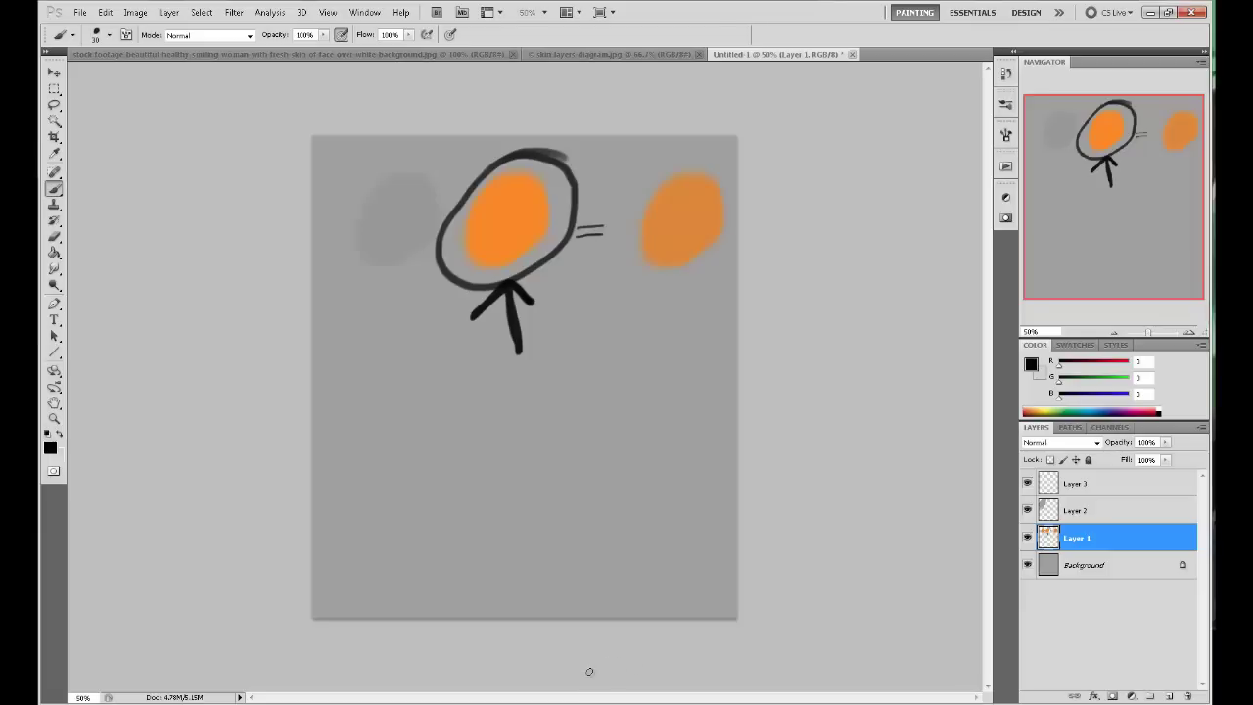
key(ctrl+z)
key(ctrl+alt+z)
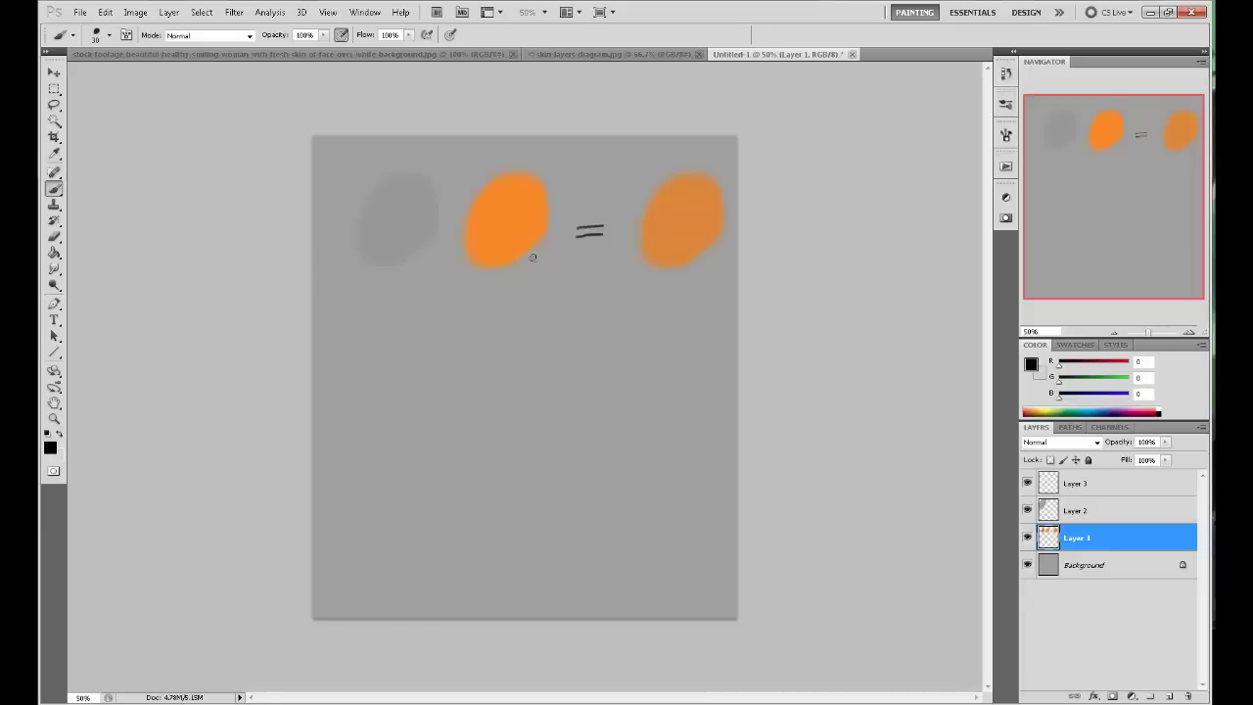
Paint black curved arrows linking the grey, saturated orange and dull orange ovals, and ring the grey and dull orange ovals.
mouse_move(503, 275)
mouse_down()
mouse_move(486, 293)
mouse_move(519, 284)
mouse_move(485, 293)
mouse_move(529, 286)
mouse_move(505, 312)
mouse_move(505, 284)
mouse_move(481, 343)
mouse_move(389, 280)
mouse_move(416, 292)
mouse_move(382, 280)
mouse_move(416, 291)
mouse_move(372, 298)
mouse_move(417, 290)
mouse_up()
mouse_move(401, 204)
mouse_down()
mouse_move(434, 171)
mouse_move(487, 193)
mouse_move(452, 184)
mouse_move(399, 198)
mouse_up()
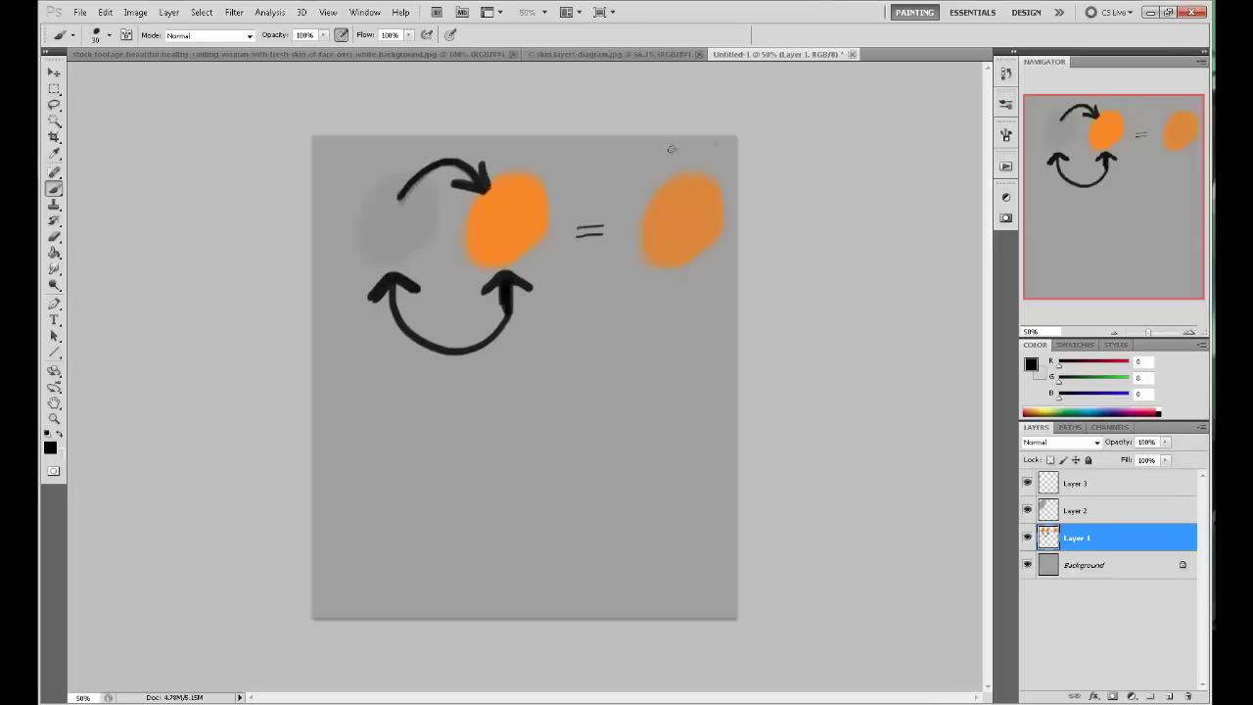
mouse_move(714, 143)
mouse_down()
mouse_move(736, 193)
mouse_move(595, 292)
mouse_up()
mouse_move(688, 295)
mouse_down()
mouse_move(602, 157)
mouse_move(580, 221)
mouse_up()
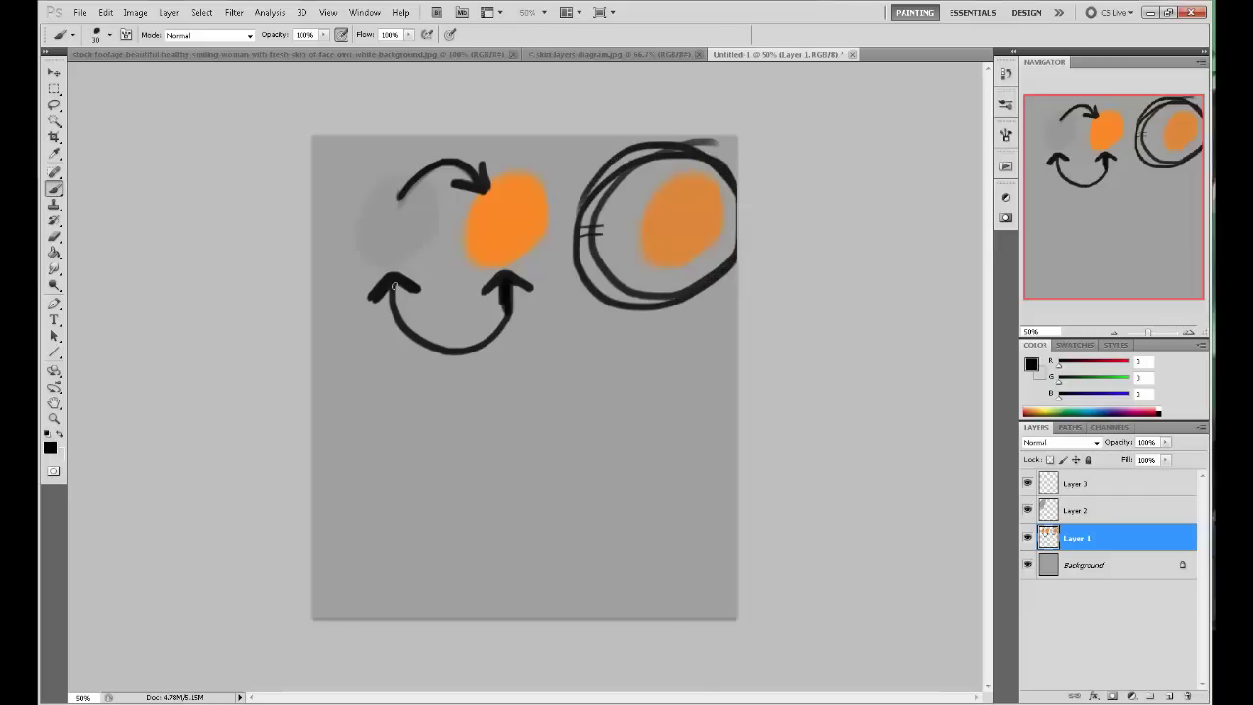
mouse_move(342, 190)
mouse_down()
mouse_move(357, 181)
mouse_move(401, 259)
mouse_move(476, 215)
mouse_up()
drag(530, 182, 607, 159)
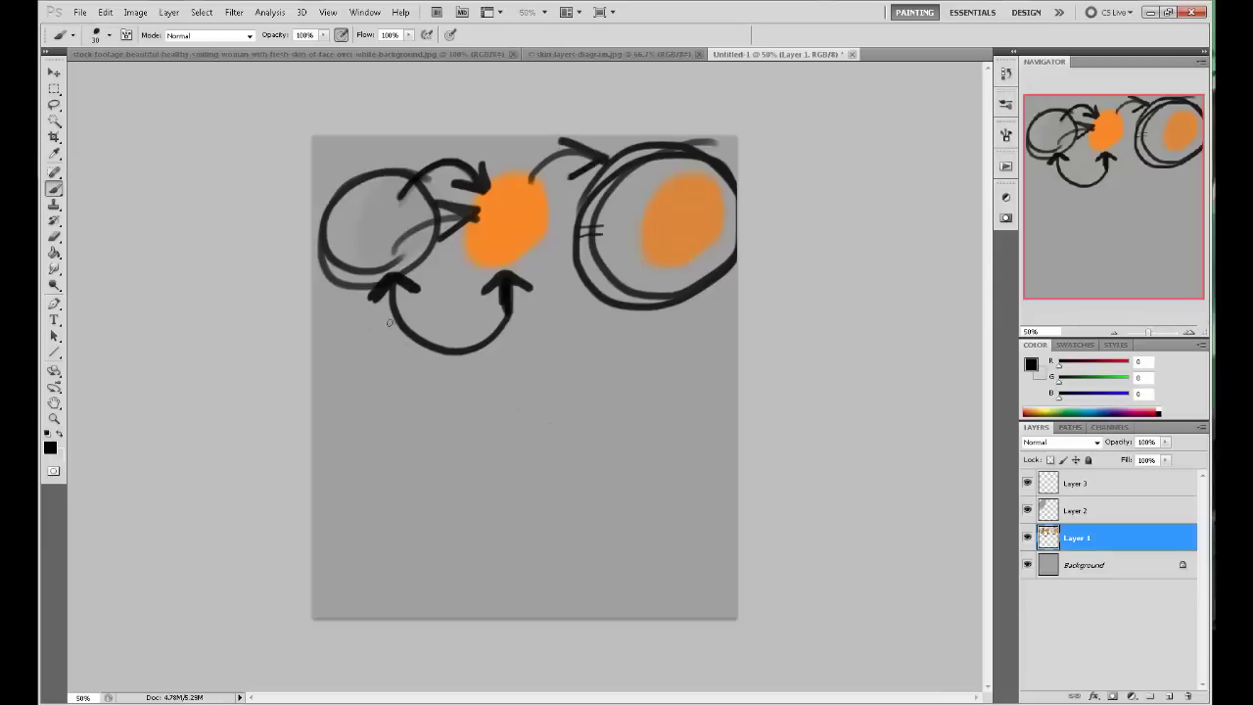
Try a black downward arrow below the grey oval and a frame around all three ovals, and undo both.
drag(371, 318, 374, 412)
drag(341, 364, 374, 410)
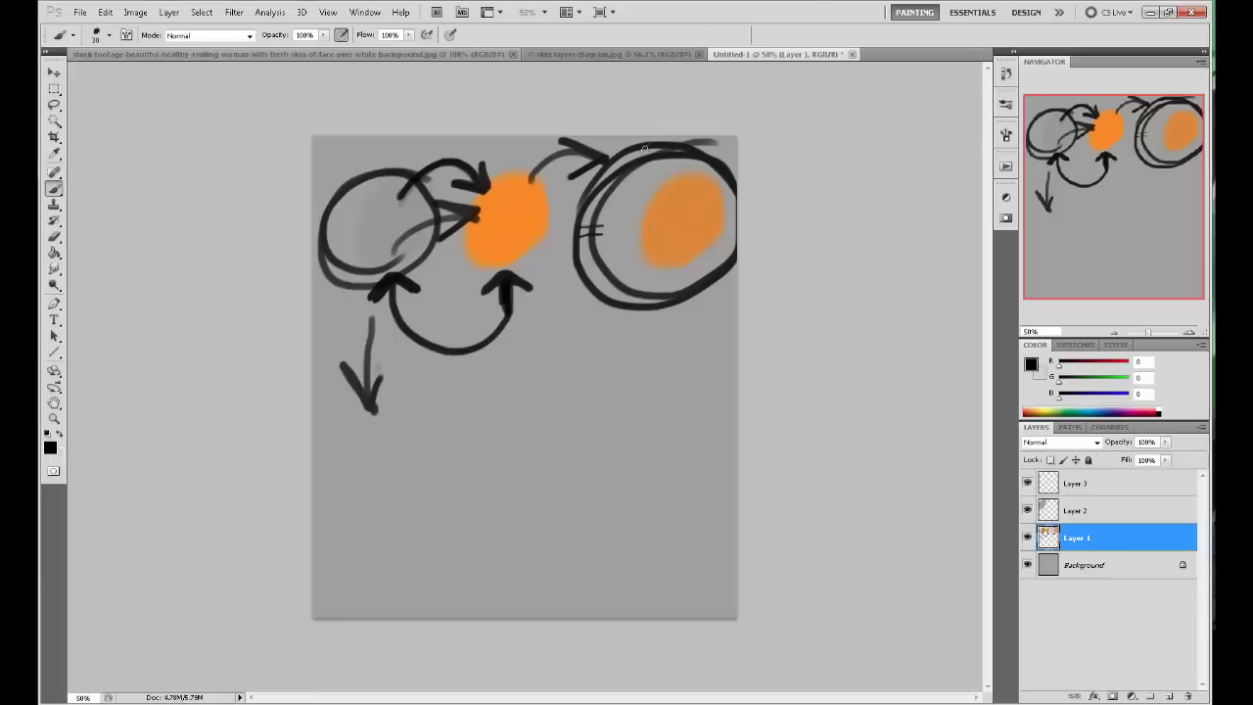
mouse_move(718, 141)
mouse_down()
mouse_move(321, 162)
mouse_move(359, 314)
mouse_move(736, 306)
mouse_up()
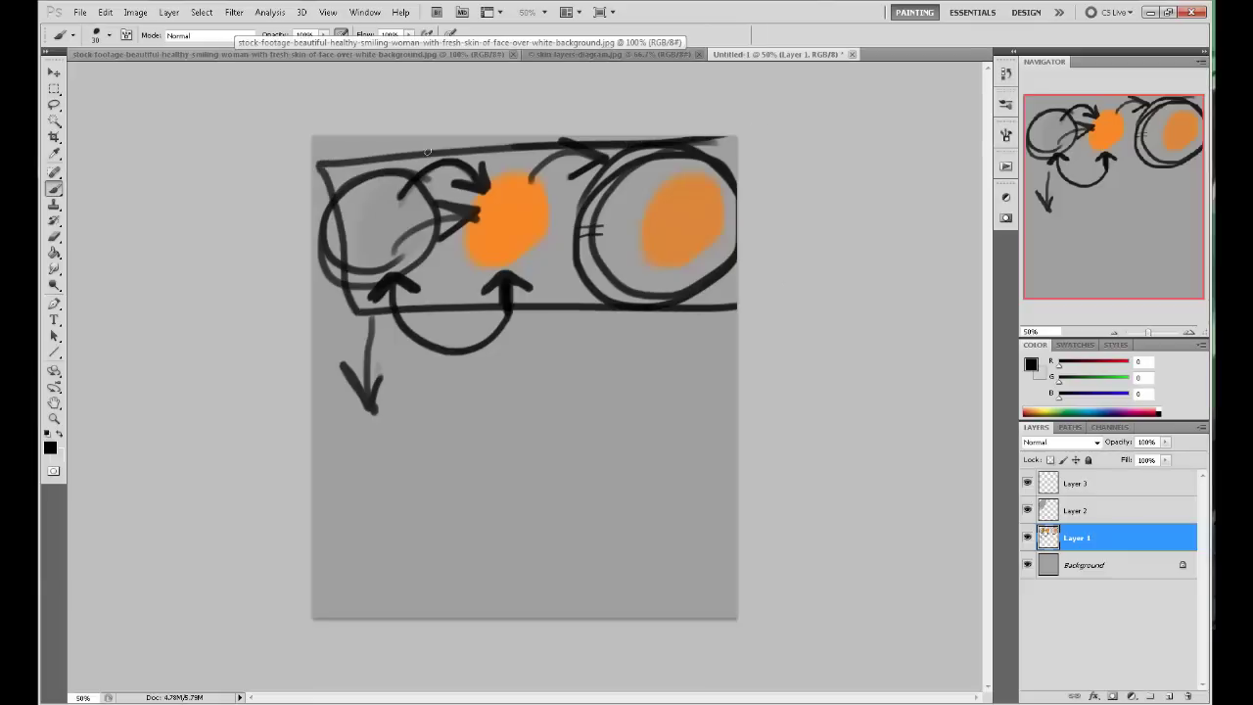
key(ctrl+z)
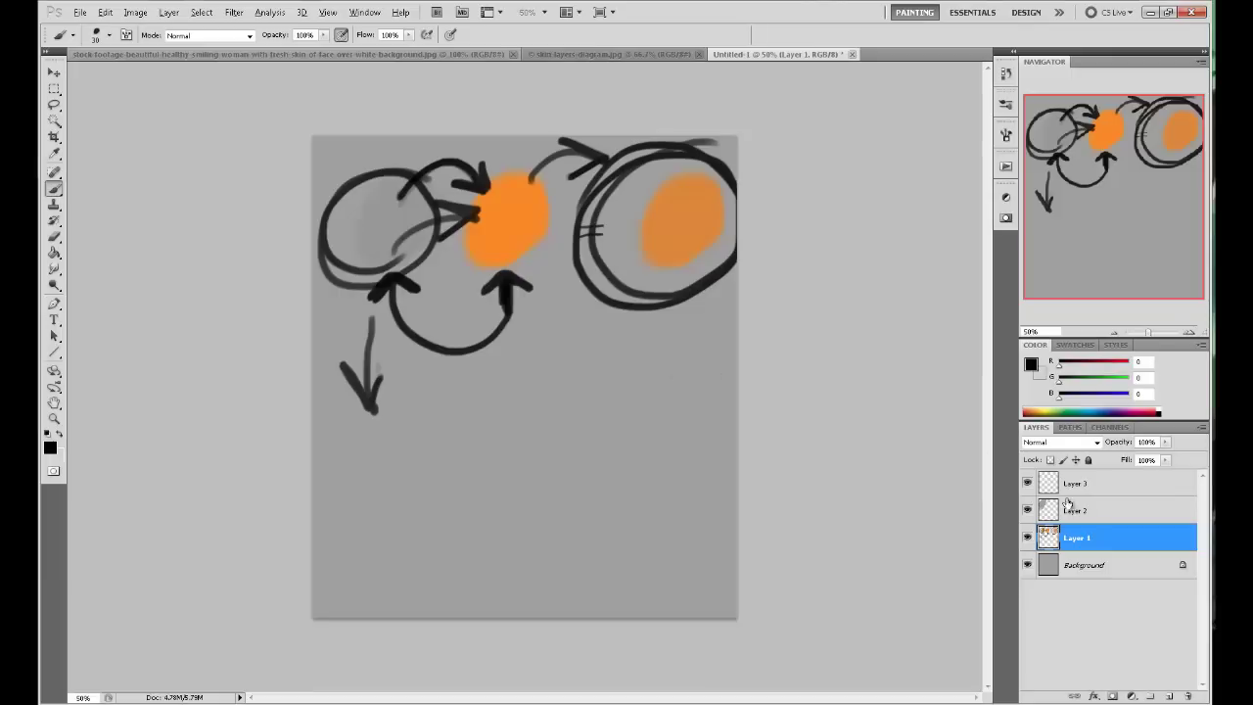
key(ctrl+z)
Delete Layer 3, Layer 2 and Layer 1, keeping only the background.
click(1111, 492)
click(1187, 695)
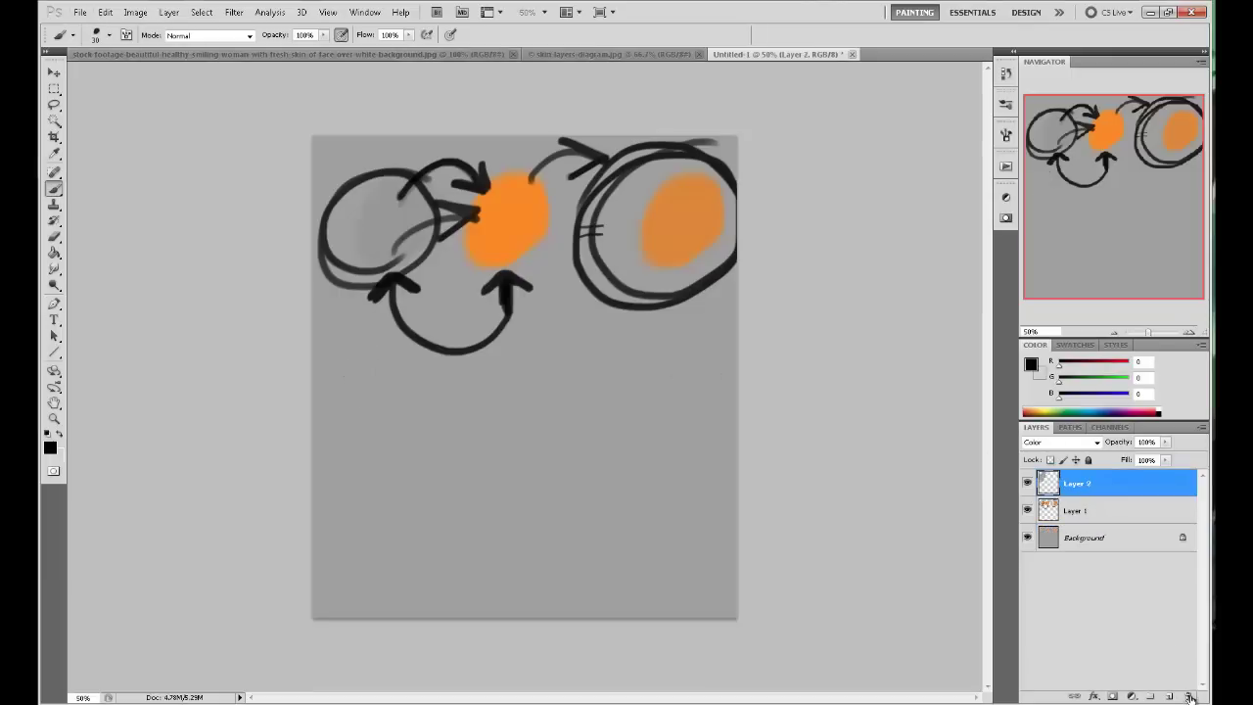
click(1188, 695)
click(1188, 696)
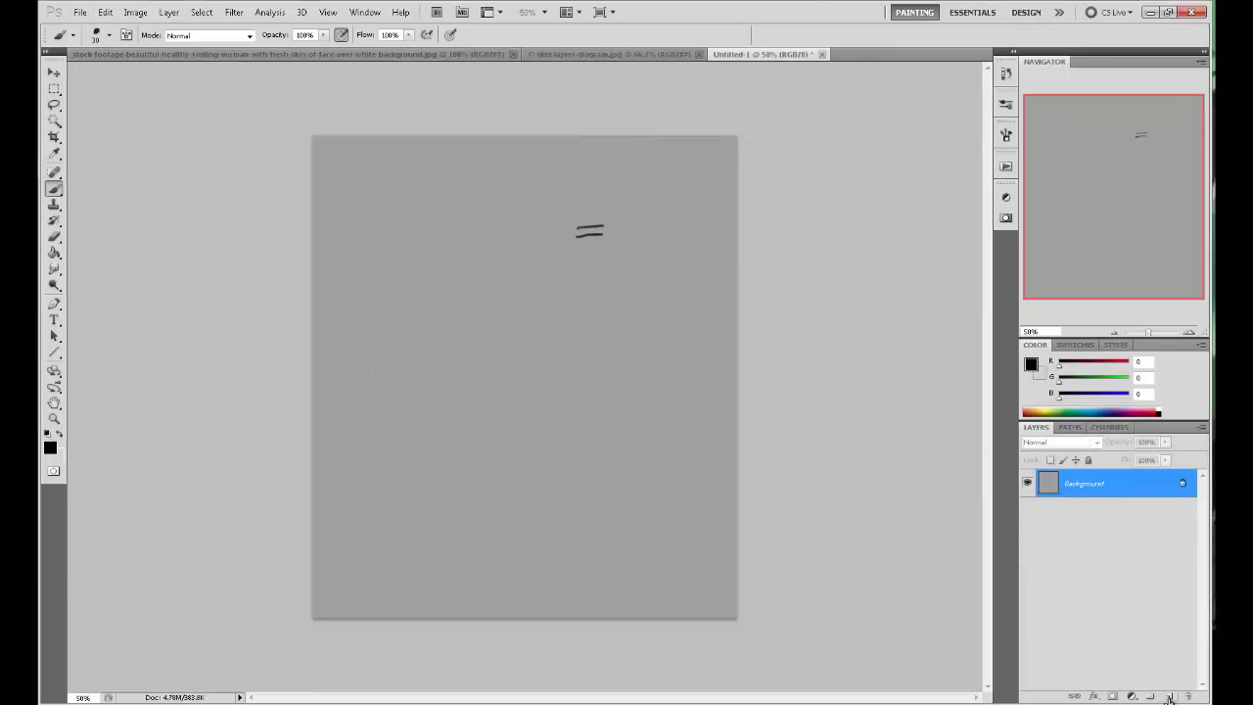
On a new layer, lasso an oval area around the leftover equals sign and fill it with the sampled canvas grey.
click(1168, 697)
key(l)
mouse_move(605, 181)
mouse_down()
mouse_move(552, 202)
mouse_move(599, 182)
mouse_up()
key(g)
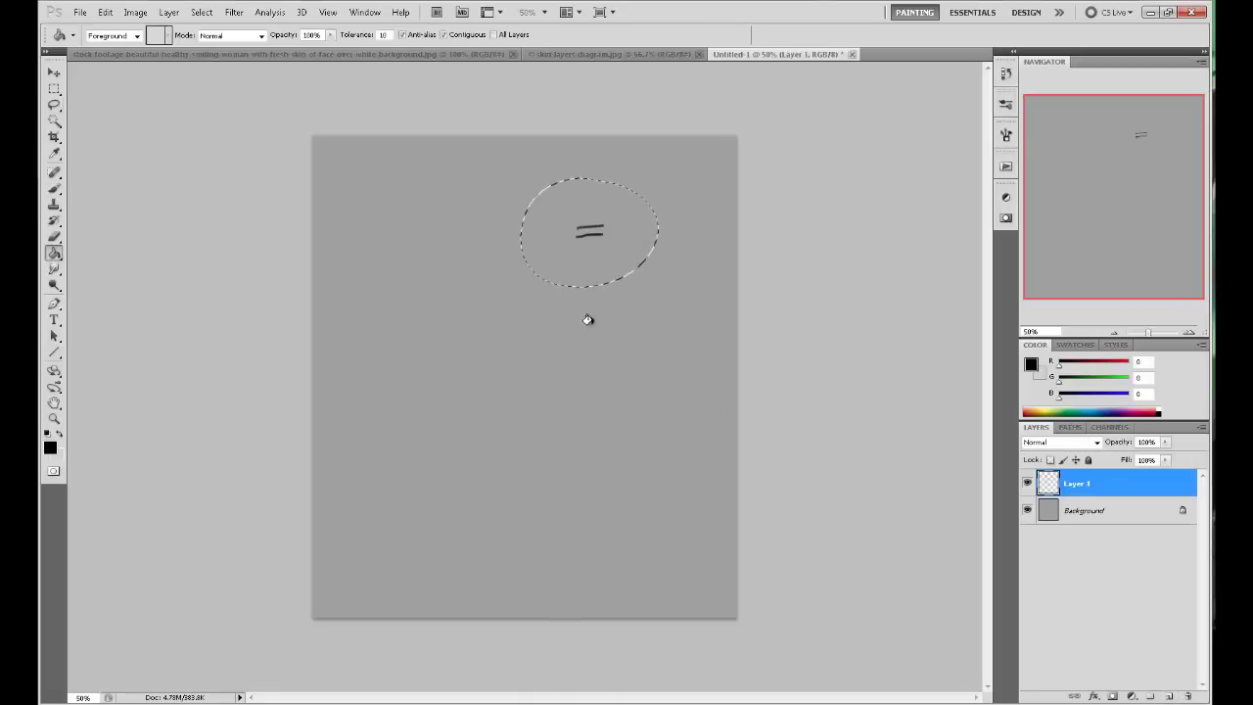
alt+click(604, 258)
click(604, 257)
Deselect the grey patch and merge its layer into the background.
key(m)
right_click(652, 285)
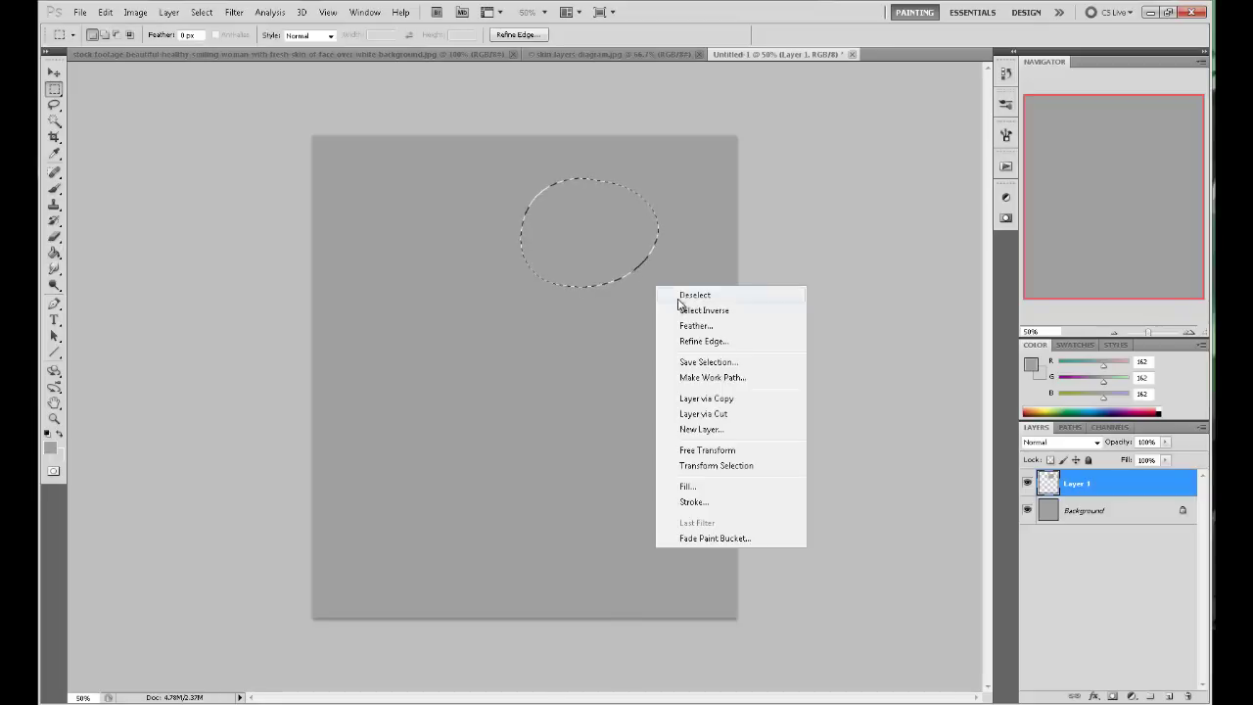
click(686, 291)
right_click(1097, 484)
click(1116, 455)
Add a new empty layer above the background and return to the Brush, leaving the grey foreground colour as is.
key(b)
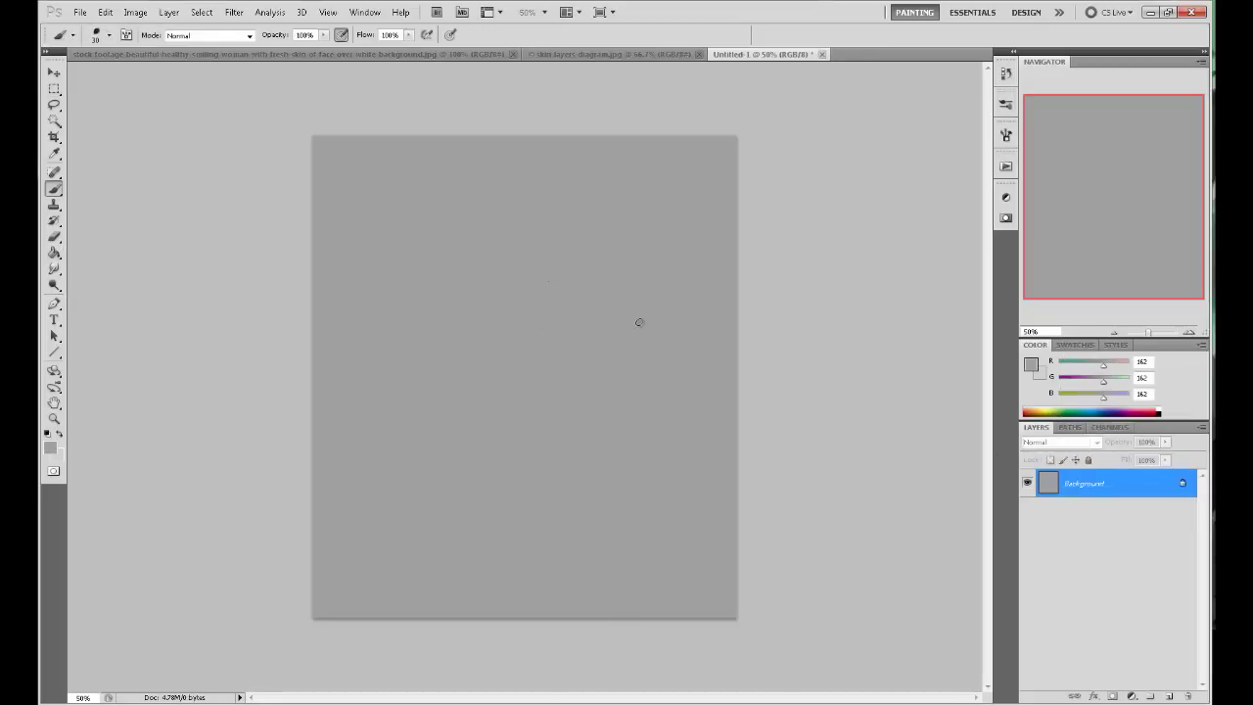
click(1169, 696)
click(1031, 365)
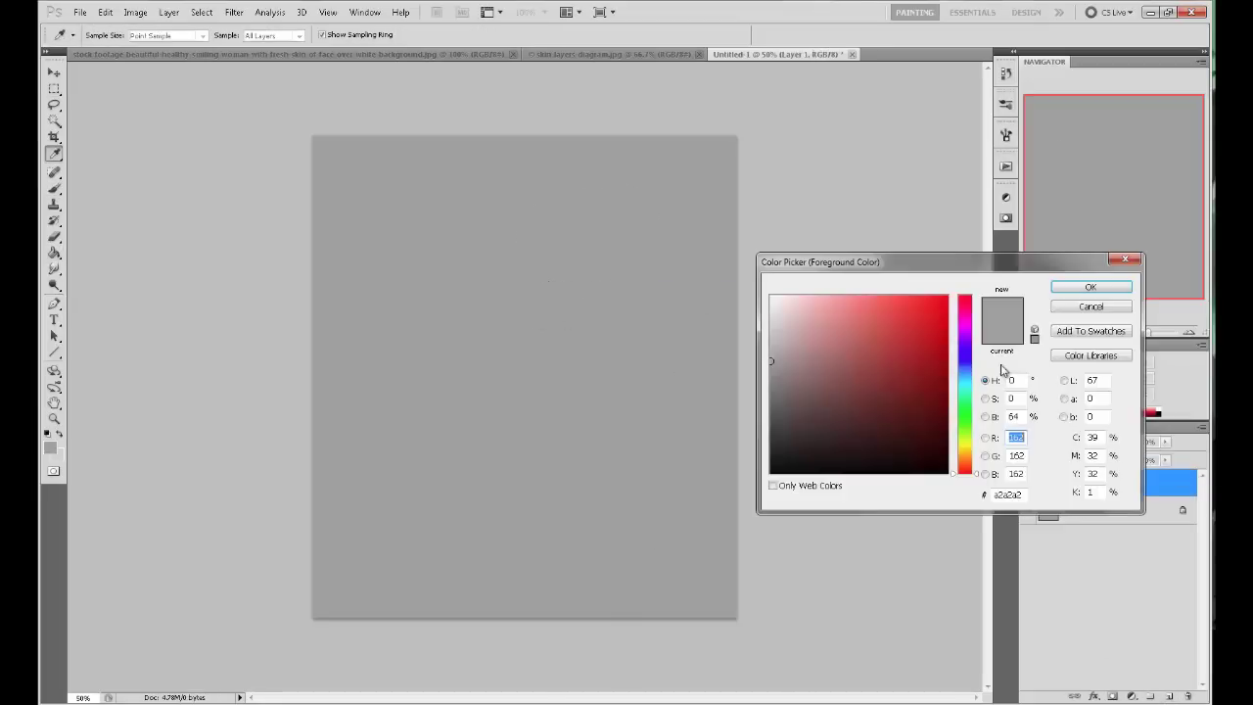
mouse_move(863, 350)
mouse_down()
mouse_move(724, 495)
mouse_move(965, 407)
mouse_move(938, 421)
mouse_move(946, 356)
mouse_up()
click(1097, 308)
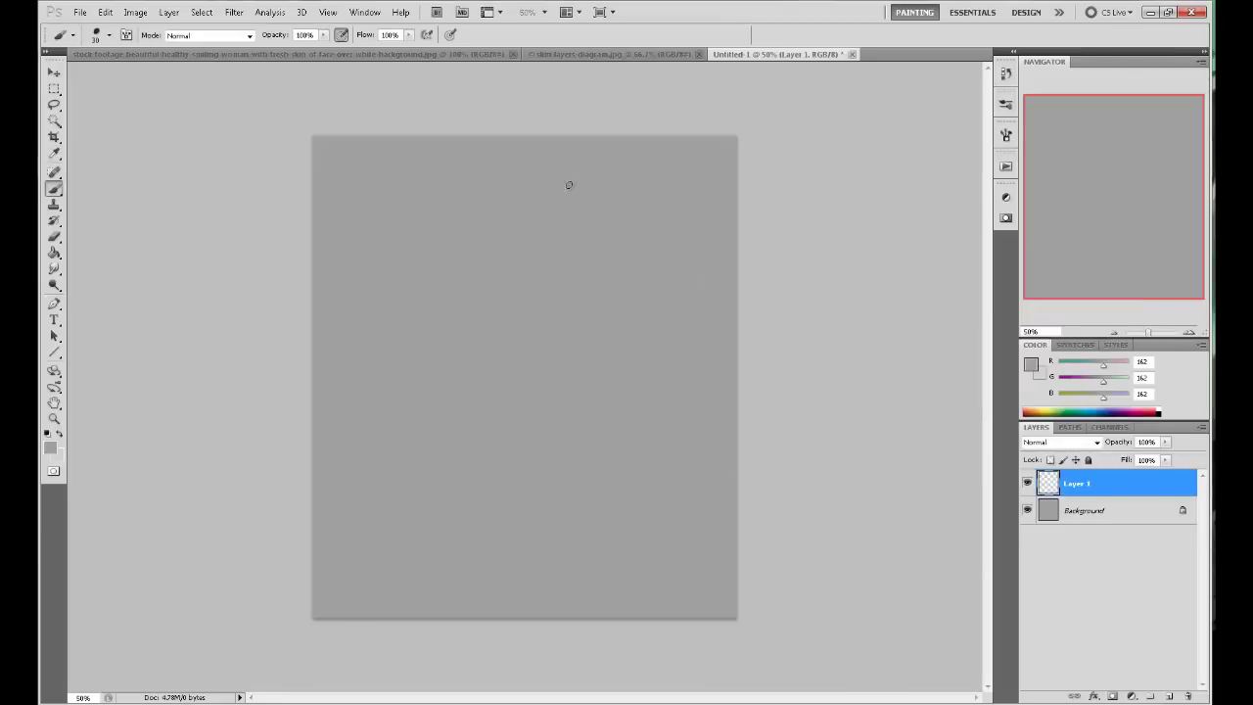
Switch to the photo of the smiling woman and enlarge it to 300% to examine her skin tones.
click(354, 55)
key(ctrl+plus)
key(ctrl+plus)
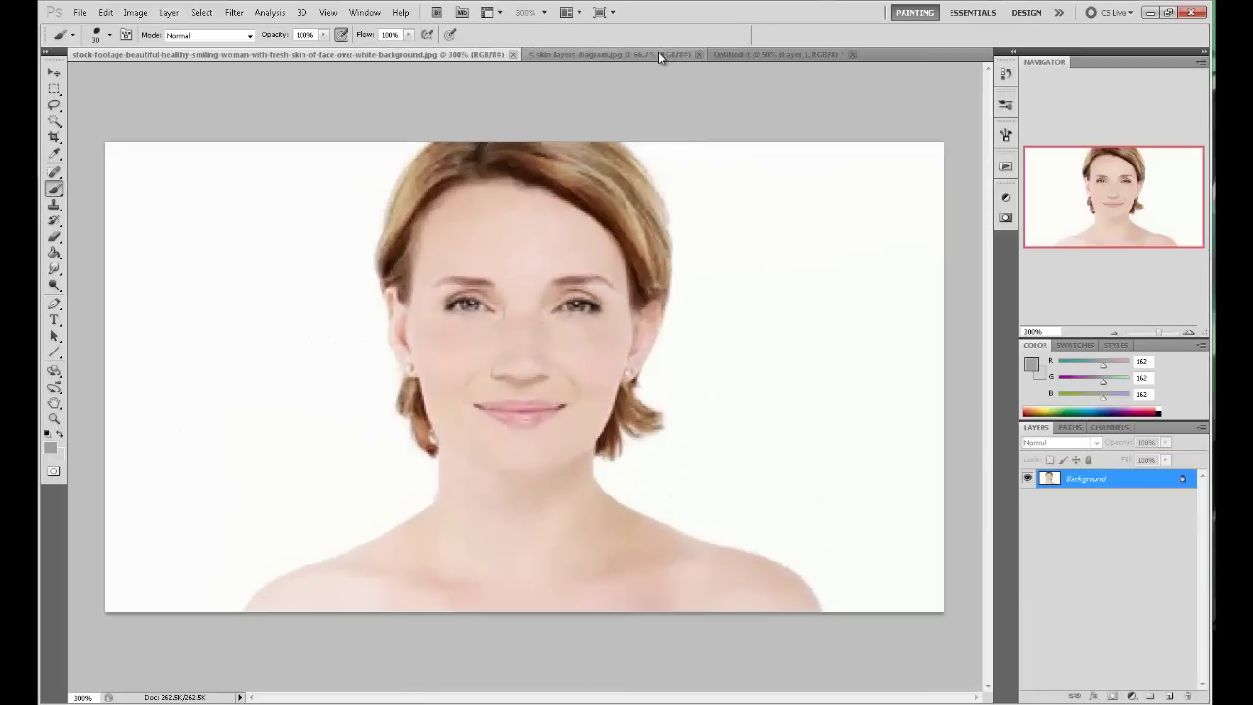
In the skin layers diagram, outline the epidermis and the bottom fat layer in grey with a smaller brush.
click(658, 54)
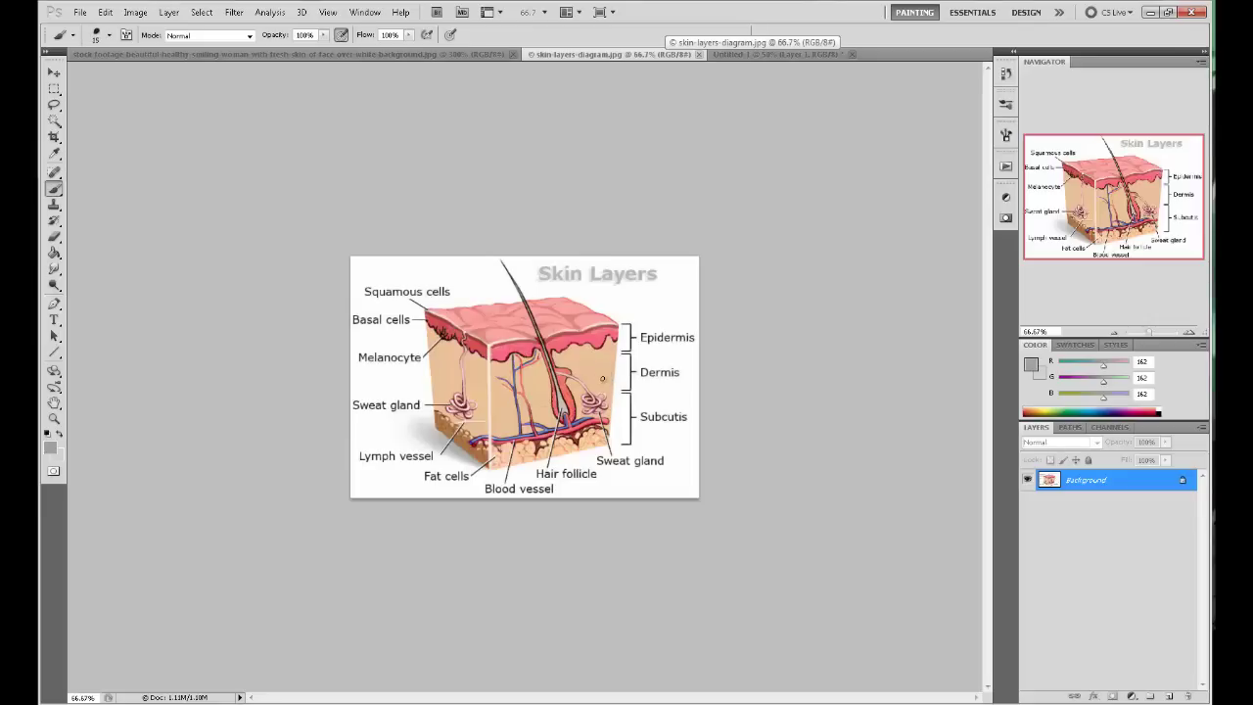
key(bracketleft)
key(bracketleft)
key(bracketleft)
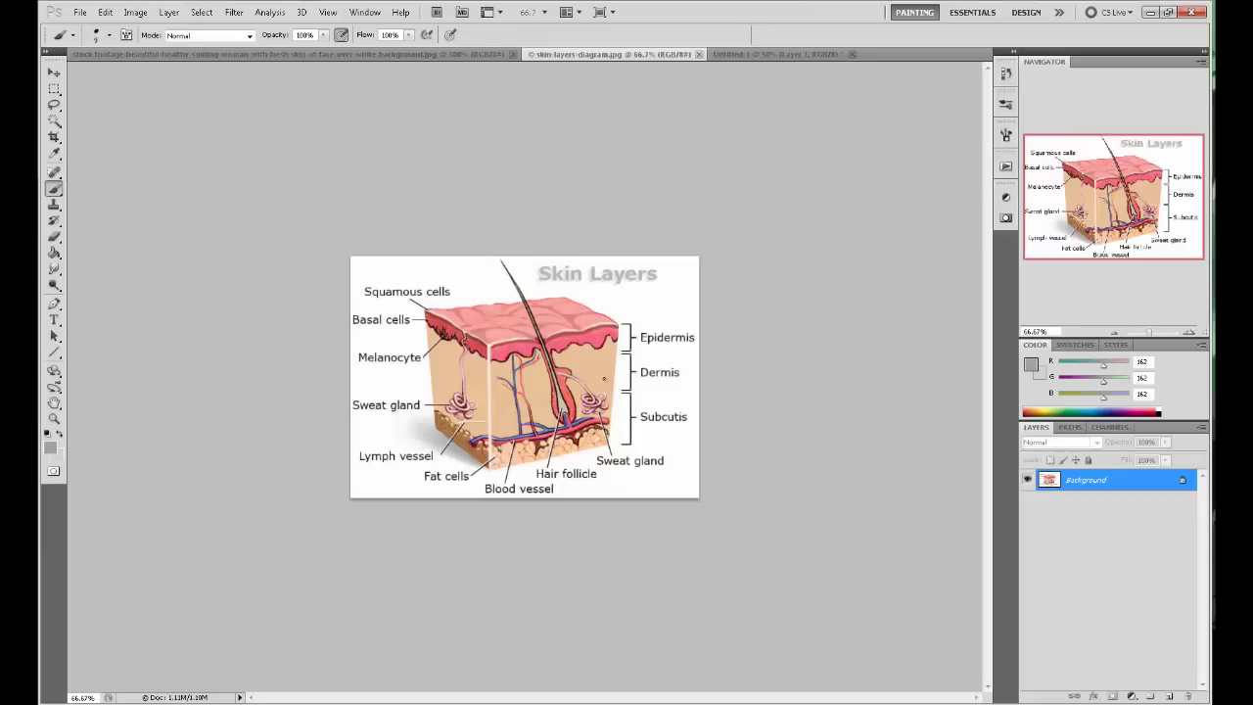
mouse_move(491, 364)
mouse_down()
mouse_move(415, 318)
mouse_move(411, 288)
mouse_move(576, 273)
mouse_move(656, 321)
mouse_move(616, 350)
mouse_move(644, 340)
mouse_move(499, 368)
mouse_up()
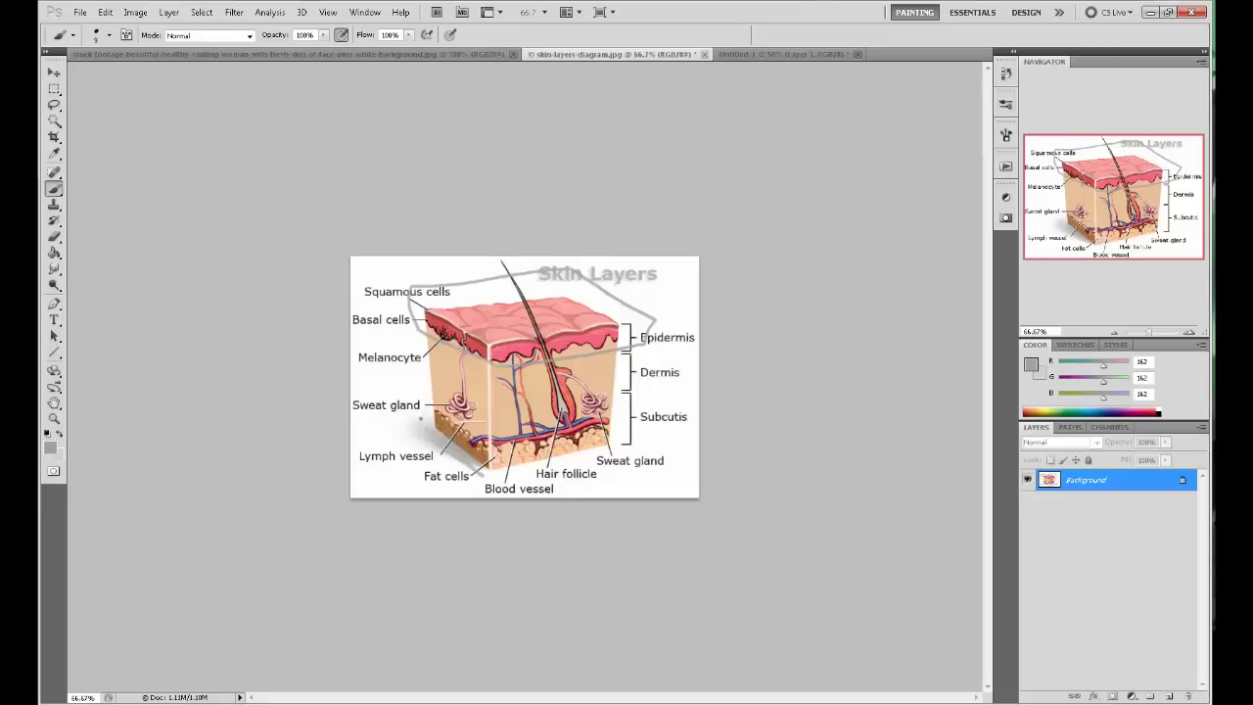
mouse_move(423, 405)
mouse_down()
mouse_move(431, 439)
mouse_move(636, 415)
mouse_move(597, 448)
mouse_move(480, 476)
mouse_up()
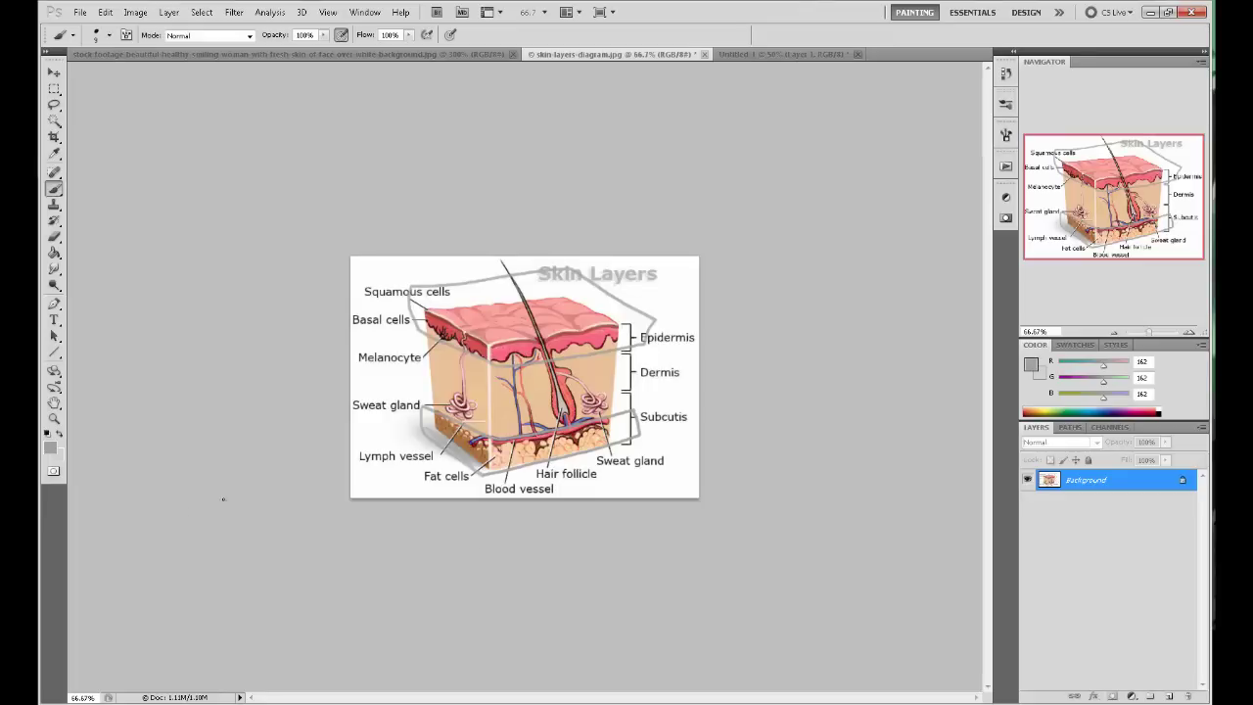
mouse_move(415, 429)
mouse_down()
mouse_move(375, 433)
mouse_move(418, 424)
mouse_move(401, 442)
mouse_move(372, 433)
mouse_move(417, 423)
mouse_move(399, 447)
mouse_move(363, 433)
mouse_up()
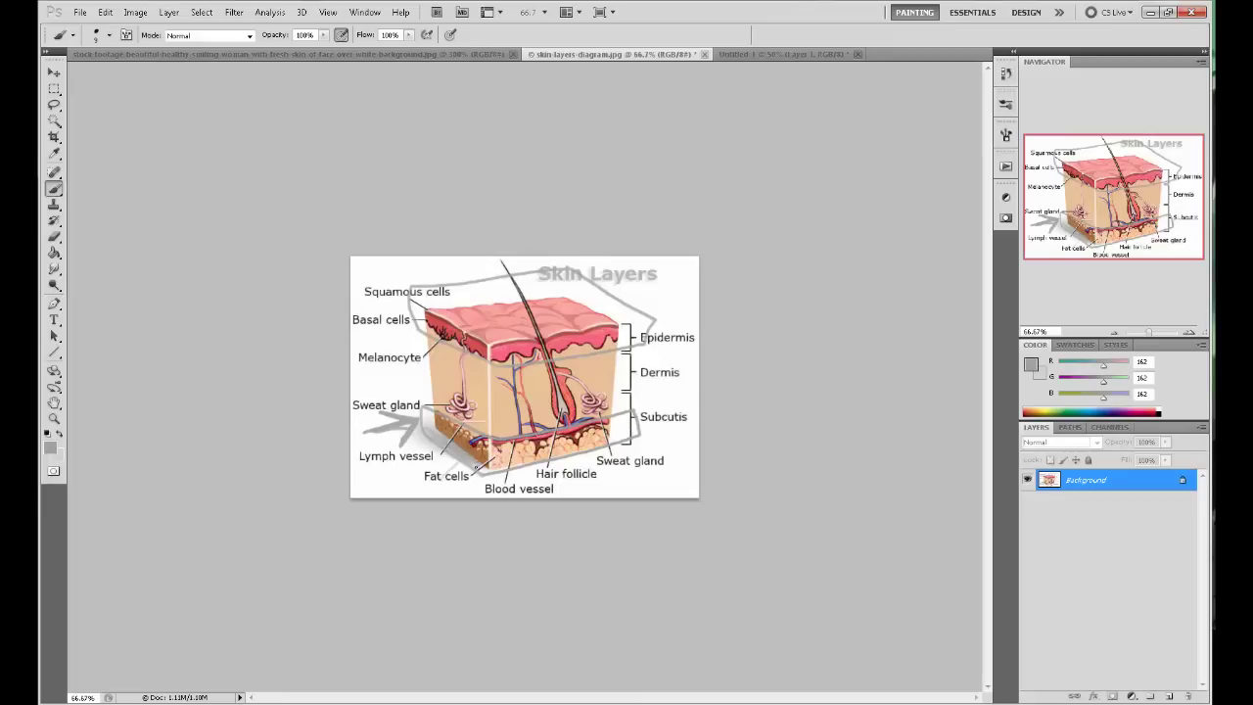
key(ctrl+z)
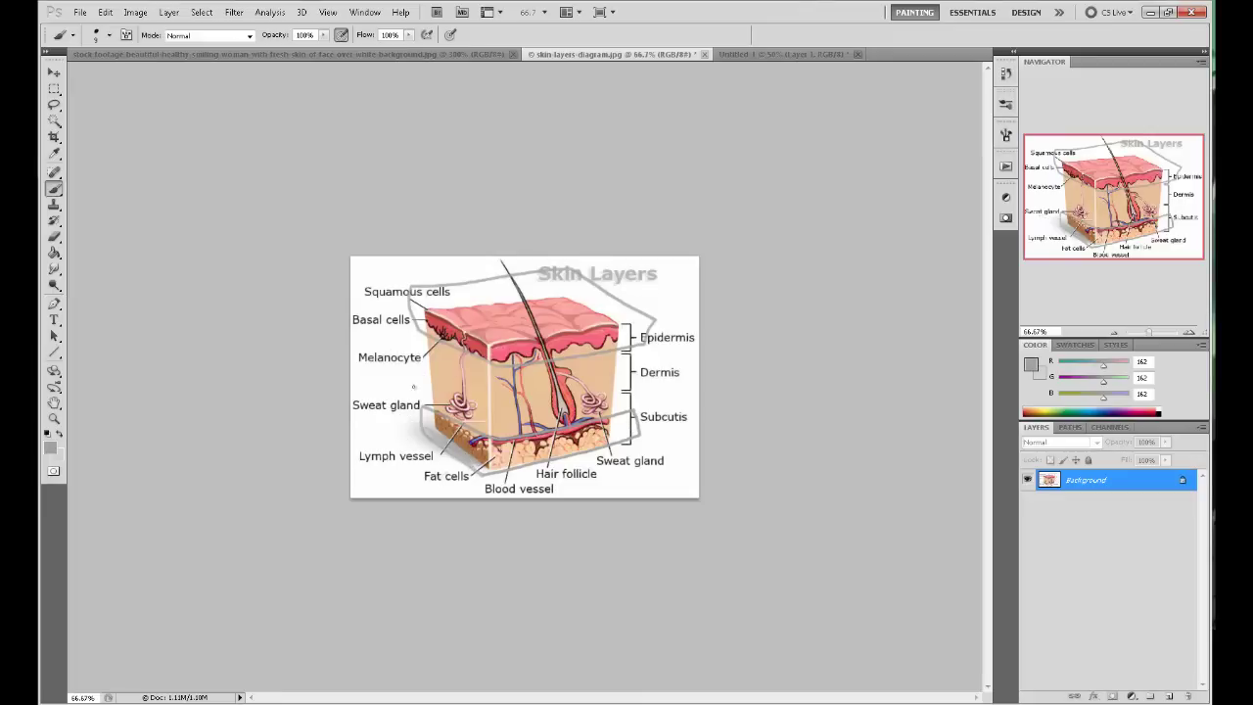
Mark in grey the side of the dermis, a flat sheet above the skin surface, and the blood vessels near the base.
mouse_move(413, 387)
mouse_down()
mouse_move(417, 333)
mouse_move(423, 401)
mouse_up()
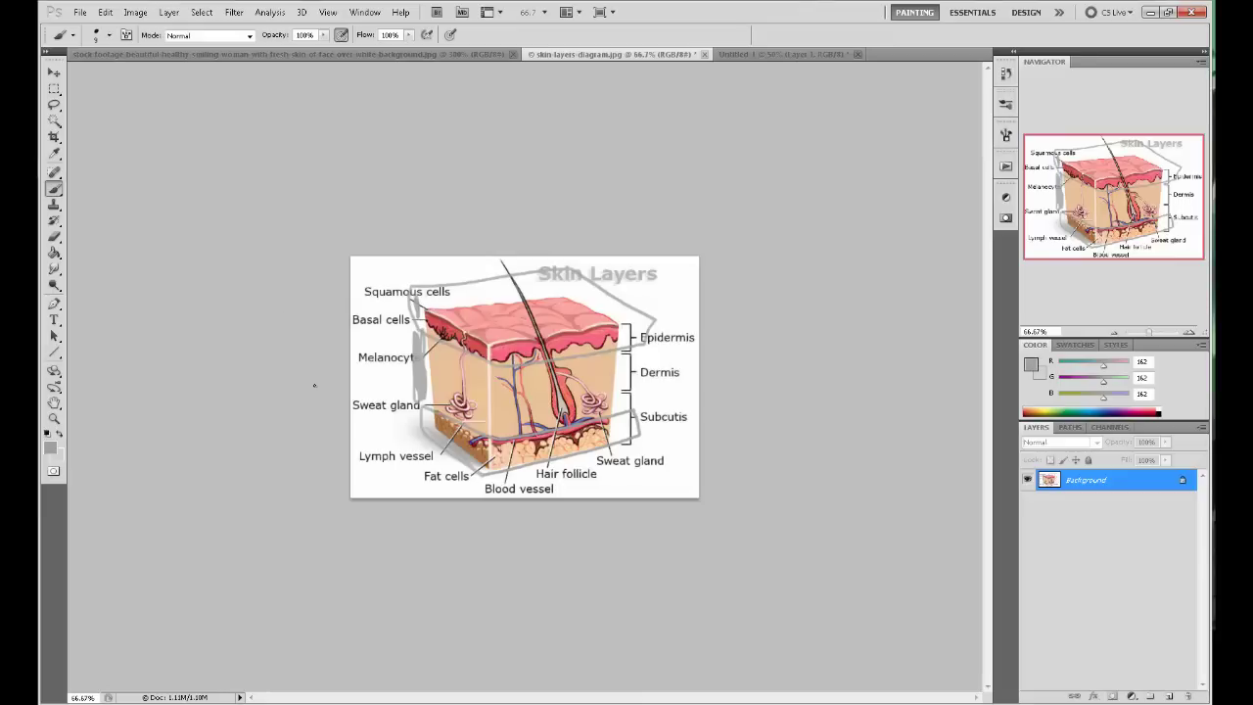
mouse_move(427, 352)
mouse_down()
mouse_move(429, 296)
mouse_move(540, 279)
mouse_move(635, 311)
mouse_up()
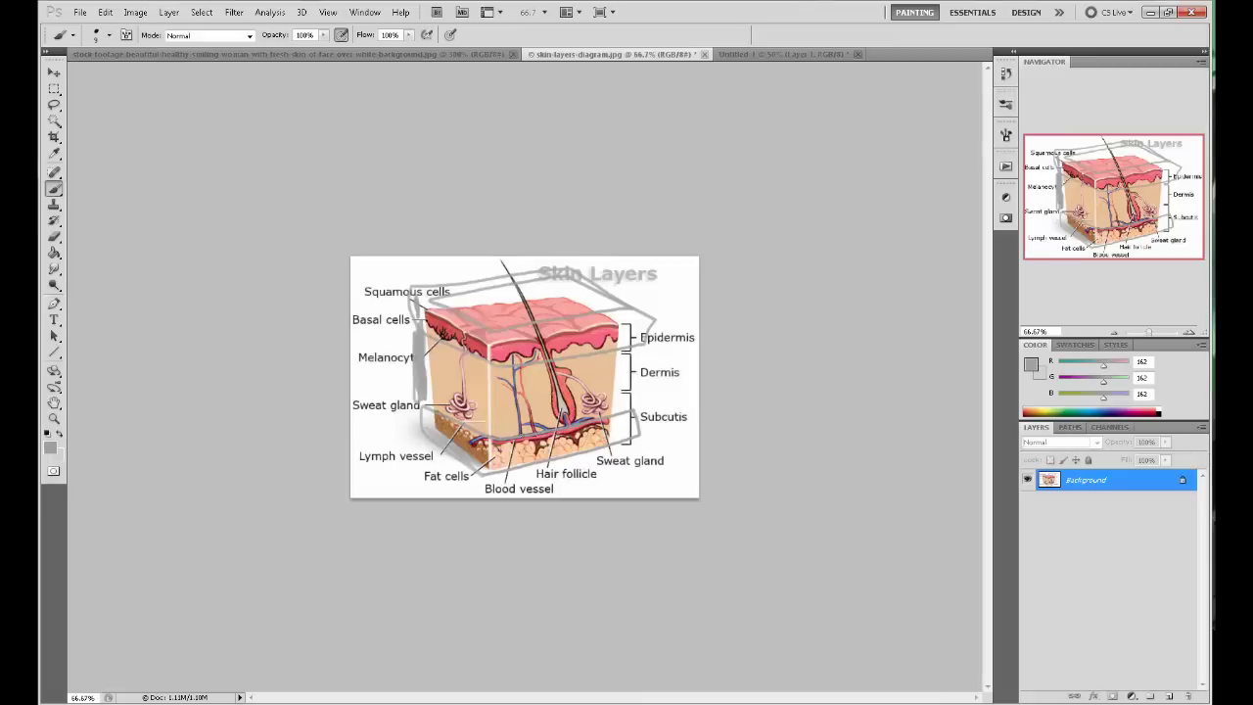
mouse_move(529, 433)
mouse_down()
mouse_move(605, 426)
mouse_move(552, 446)
mouse_move(566, 448)
mouse_up()
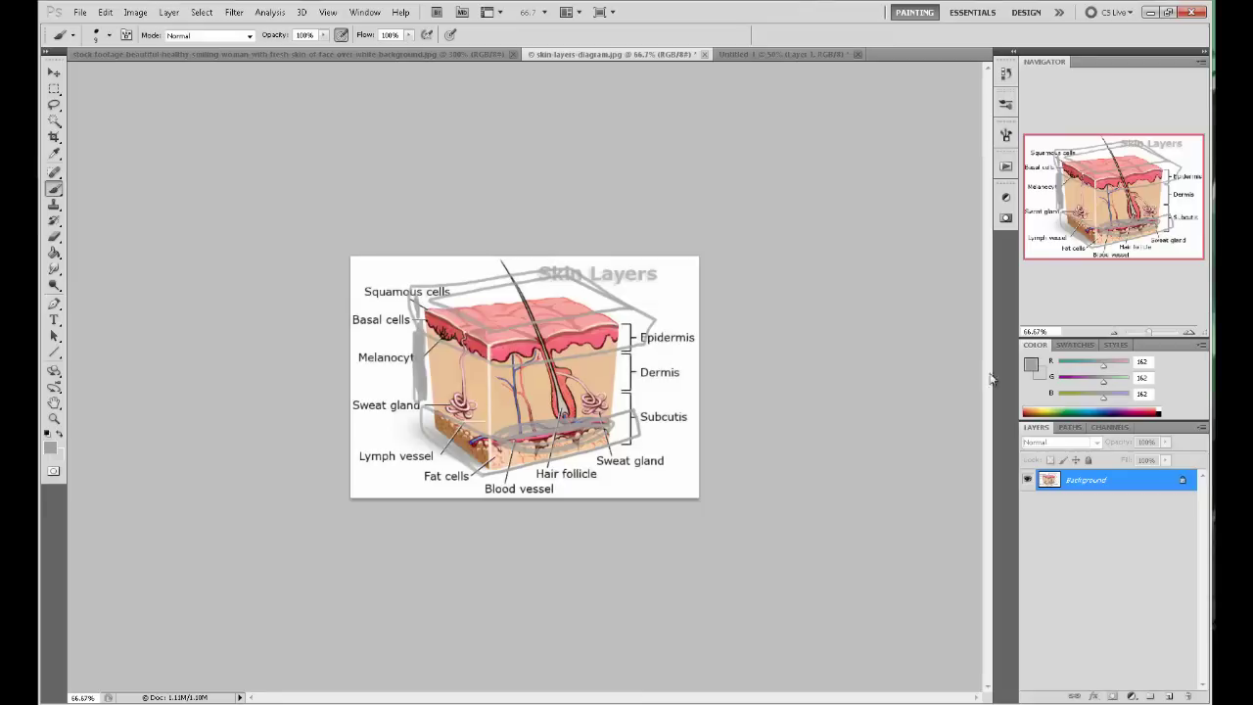
Set the brush colour to black and ring the grey-marked blood vessel area, undoing a larger ring around the whole skin block.
click(1033, 365)
drag(867, 339, 762, 481)
click(1093, 285)
key(b)
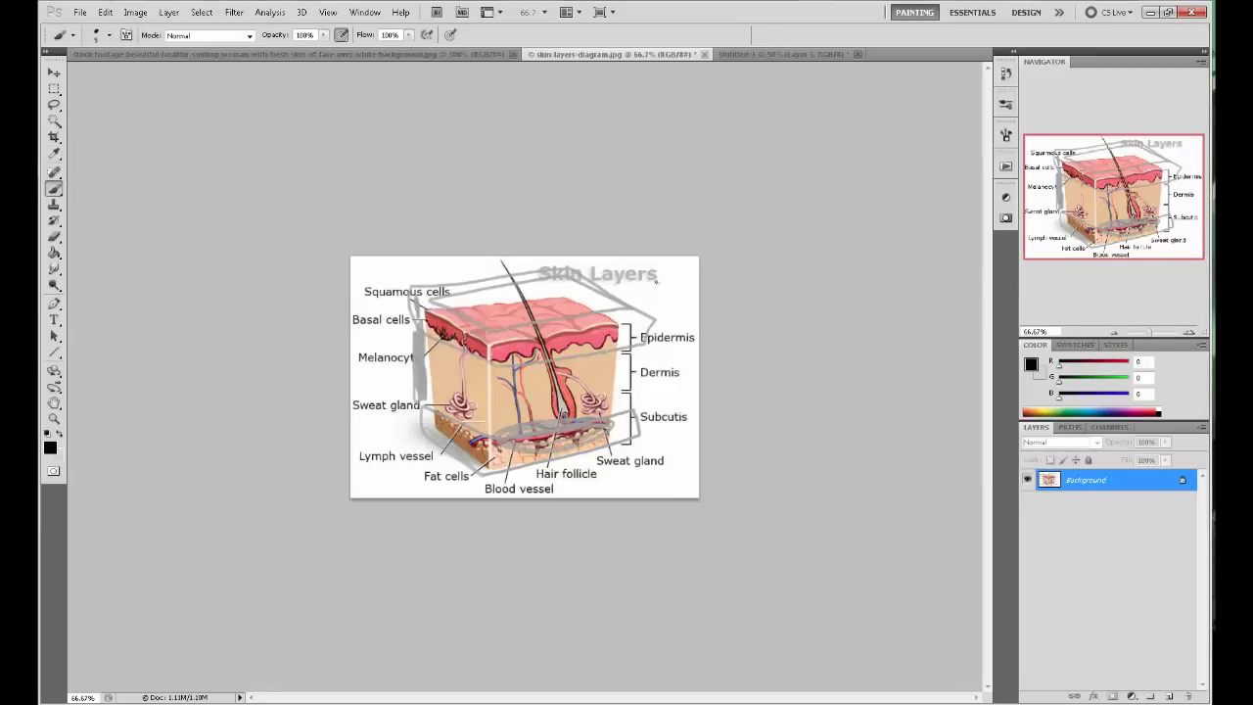
mouse_move(623, 427)
mouse_down()
mouse_move(576, 415)
mouse_move(623, 430)
mouse_move(608, 456)
mouse_move(529, 458)
mouse_move(494, 442)
mouse_up()
mouse_move(576, 284)
mouse_down()
mouse_move(374, 417)
mouse_move(658, 326)
mouse_move(376, 380)
mouse_up()
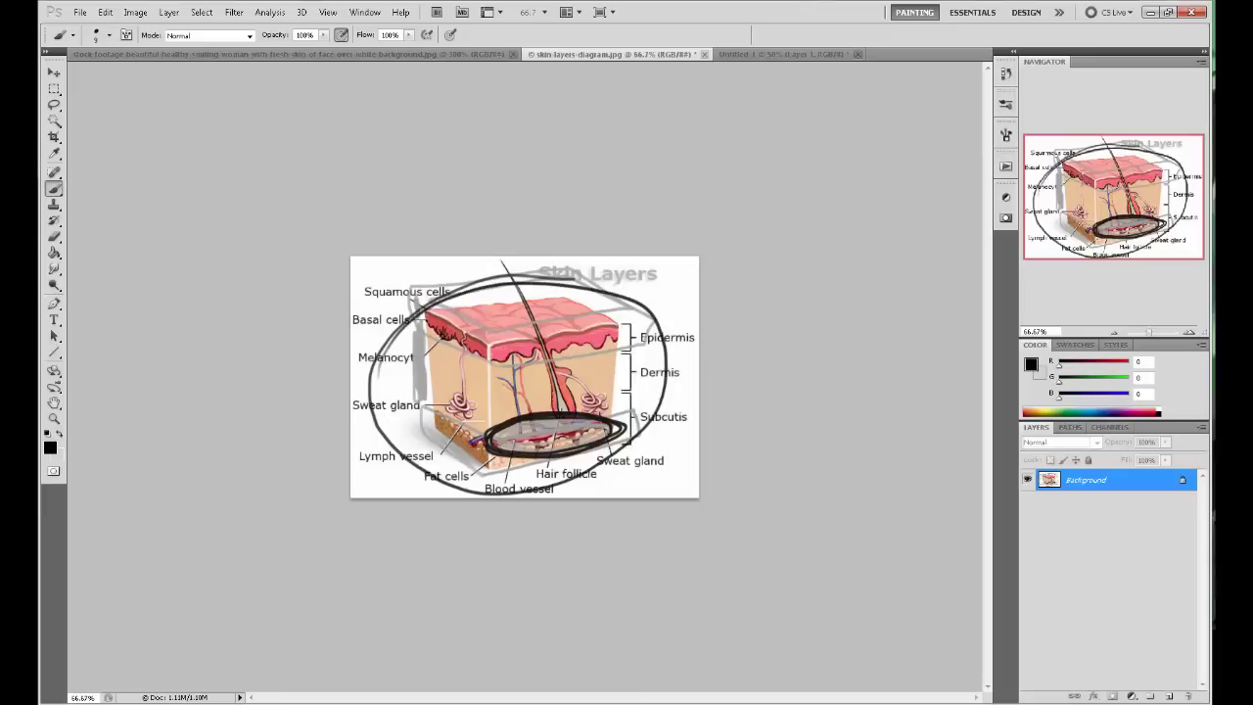
key(ctrl+z)
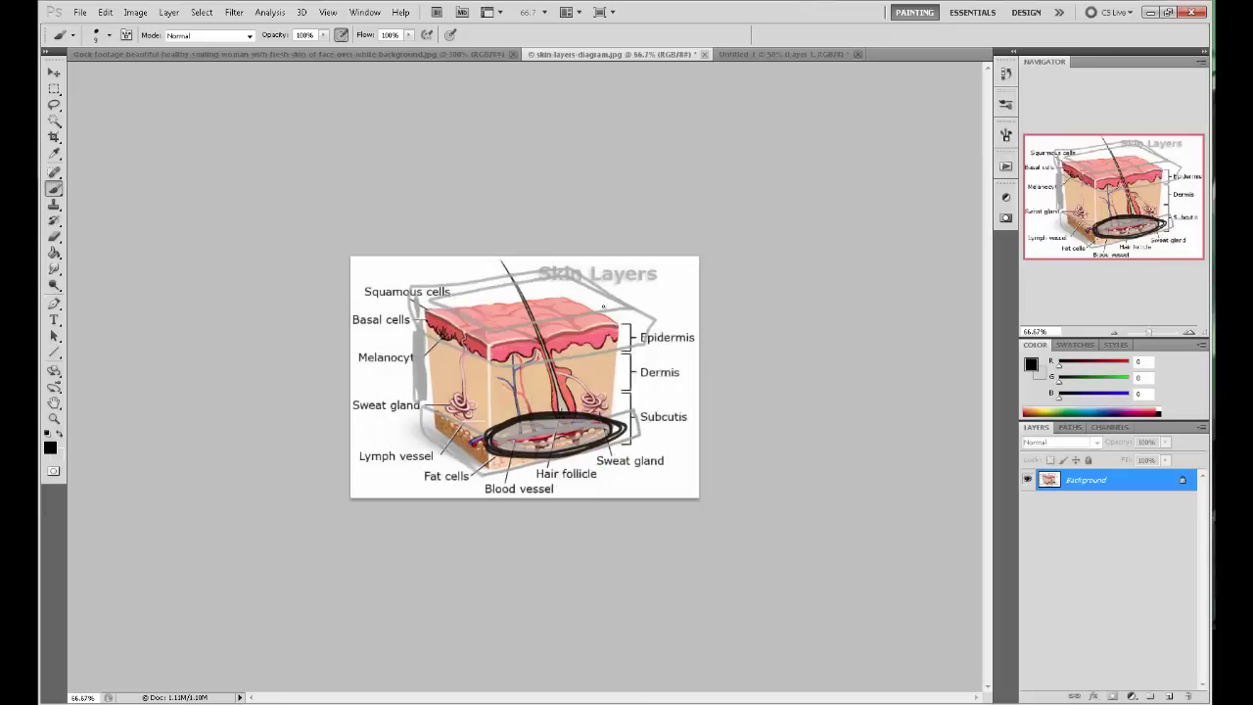
Trace the sheet above the skin in black, thicken the hair, and paint a vertical stroke down the block's side face.
mouse_move(626, 309)
mouse_down()
mouse_move(492, 331)
mouse_move(438, 289)
mouse_move(575, 271)
mouse_move(628, 307)
mouse_up()
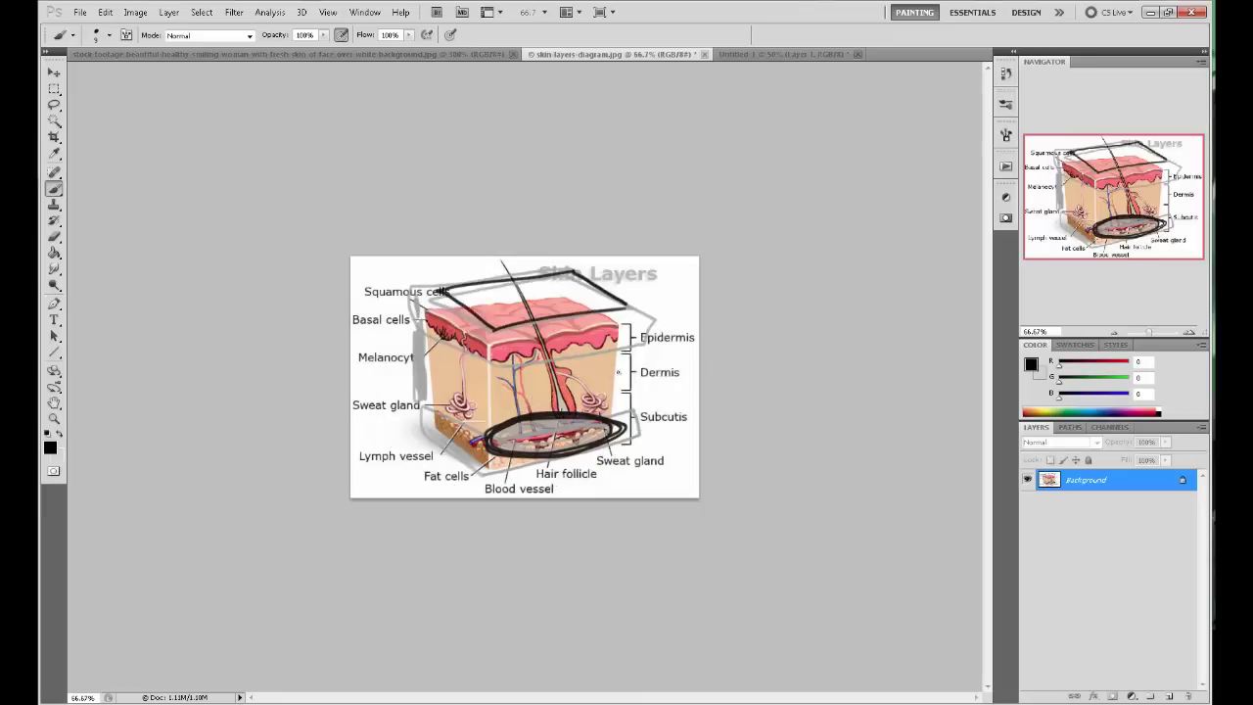
mouse_move(503, 262)
mouse_down()
mouse_move(545, 363)
mouse_move(505, 261)
mouse_move(542, 338)
mouse_up()
mouse_move(484, 375)
mouse_down()
mouse_move(476, 421)
mouse_move(474, 353)
mouse_move(477, 431)
mouse_move(478, 355)
mouse_move(479, 417)
mouse_up()
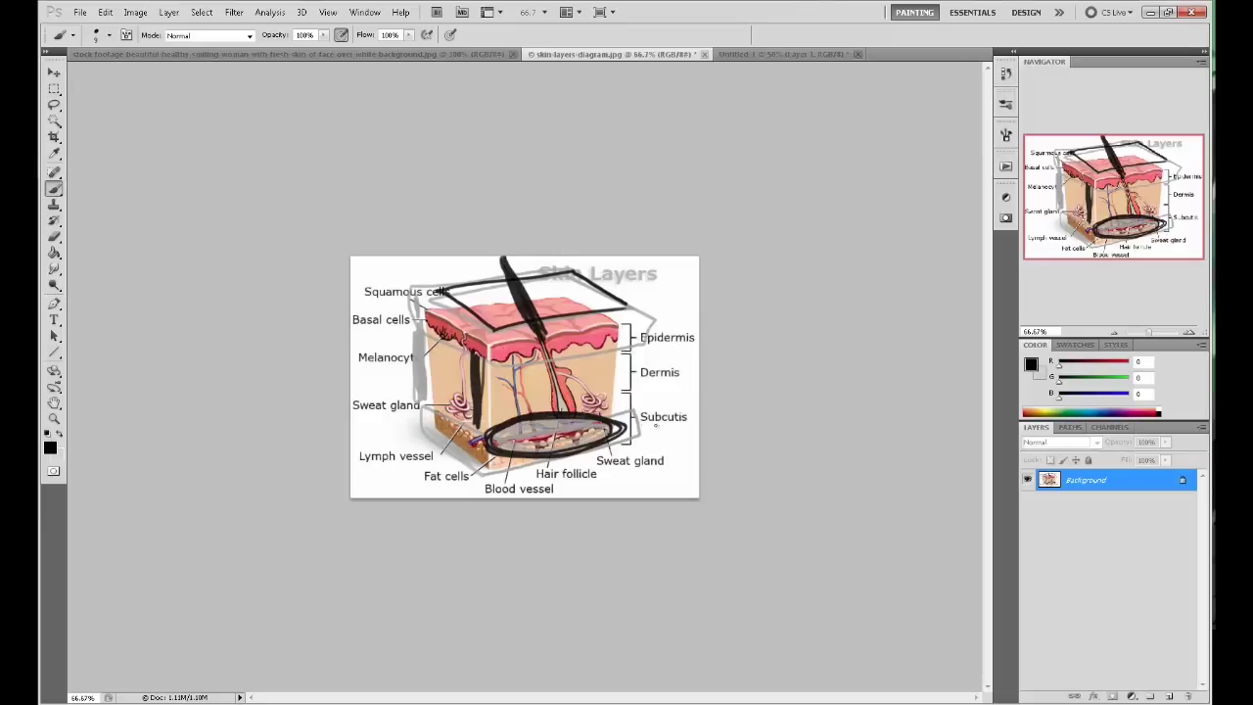
Mark the subcutis, dermis, epidermis and upper sheet levels with short horizontal black strokes beside the skin block.
mouse_move(636, 427)
mouse_down()
mouse_move(689, 423)
mouse_move(638, 423)
mouse_up()
drag(662, 376, 588, 369)
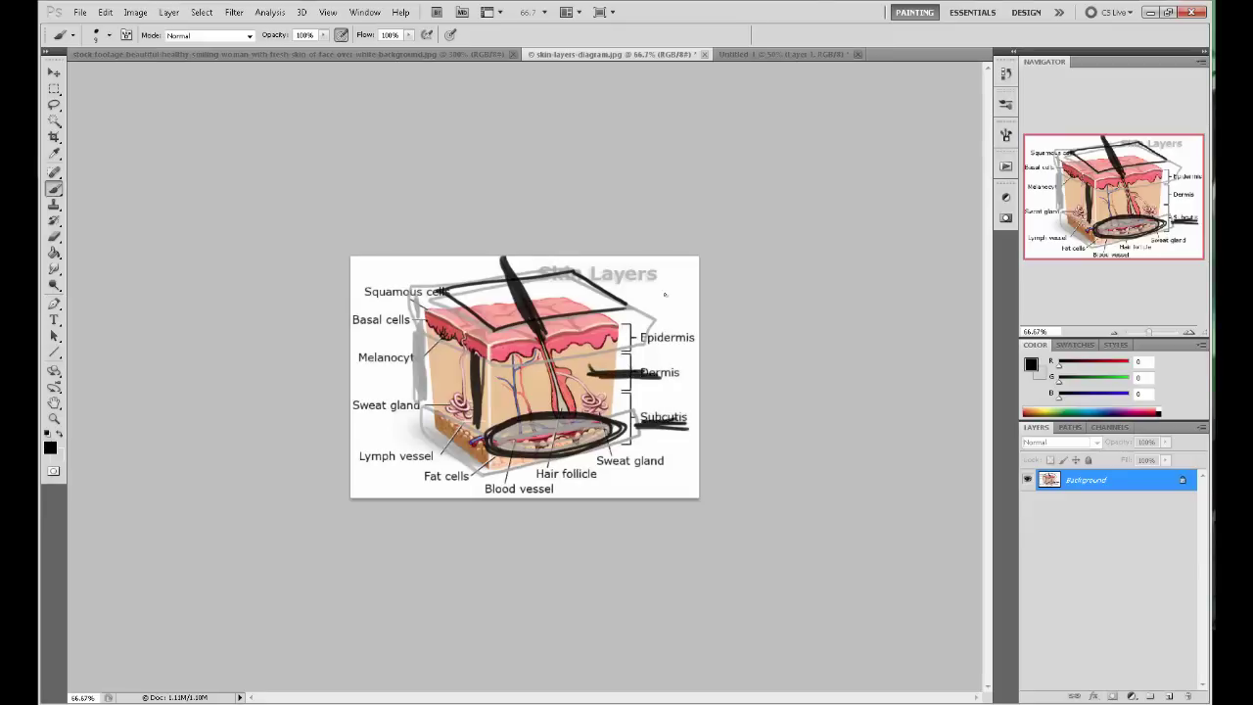
mouse_move(623, 300)
mouse_down()
mouse_move(601, 302)
mouse_move(650, 296)
mouse_move(609, 292)
mouse_move(599, 328)
mouse_move(630, 315)
mouse_move(623, 402)
mouse_move(623, 343)
mouse_up()
key(ctrl+z)
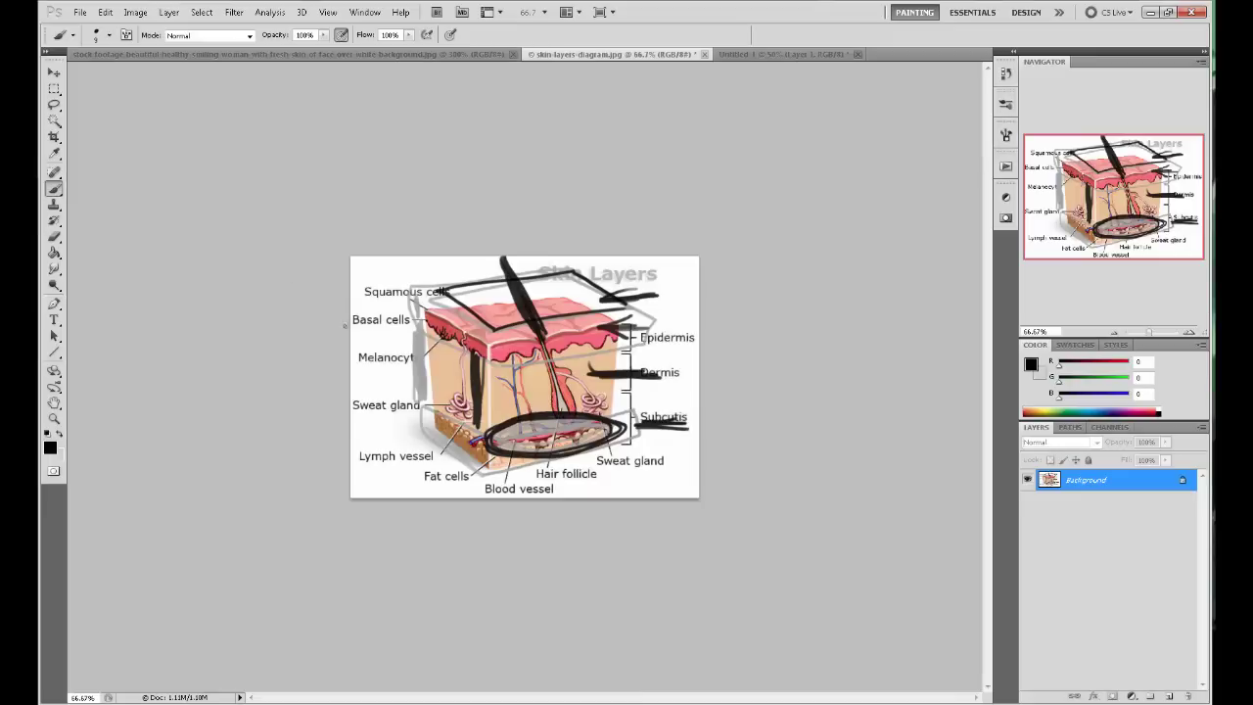
Paint a thick black arrow down to the ringed vessels, rings around the layer marks, and vertical strokes on the block's side face.
mouse_move(487, 295)
mouse_down()
mouse_move(563, 437)
mouse_move(541, 431)
mouse_move(564, 427)
mouse_move(485, 283)
mouse_move(555, 431)
mouse_move(485, 294)
mouse_move(541, 396)
mouse_up()
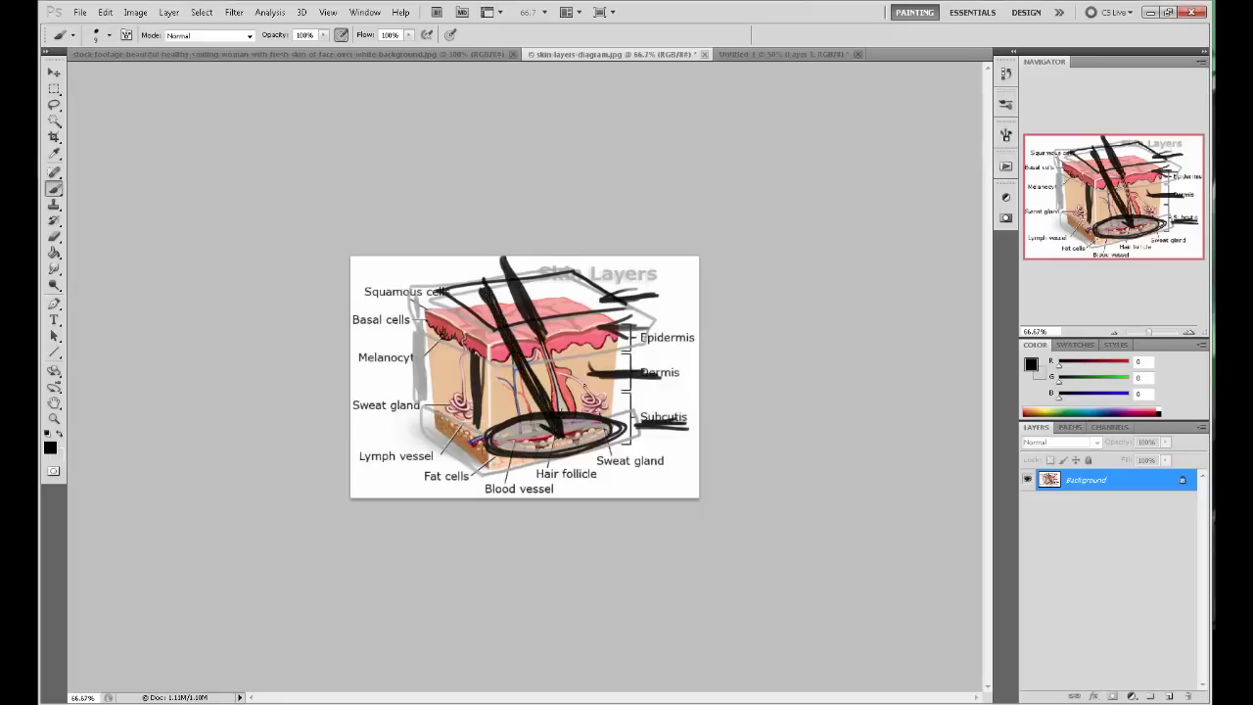
mouse_move(613, 314)
mouse_down()
mouse_move(591, 323)
mouse_move(631, 301)
mouse_up()
mouse_move(637, 357)
mouse_down()
mouse_move(618, 406)
mouse_move(641, 355)
mouse_up()
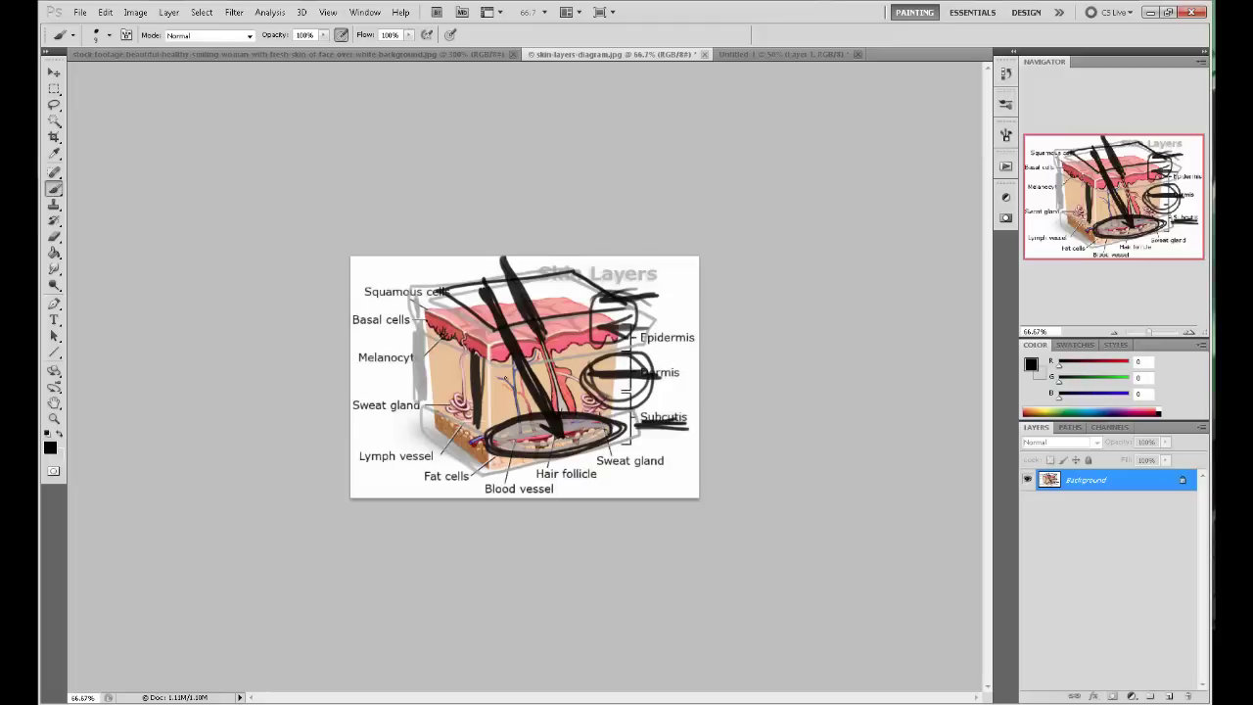
mouse_move(443, 311)
mouse_down()
mouse_move(446, 338)
mouse_move(446, 307)
mouse_up()
drag(451, 346, 454, 415)
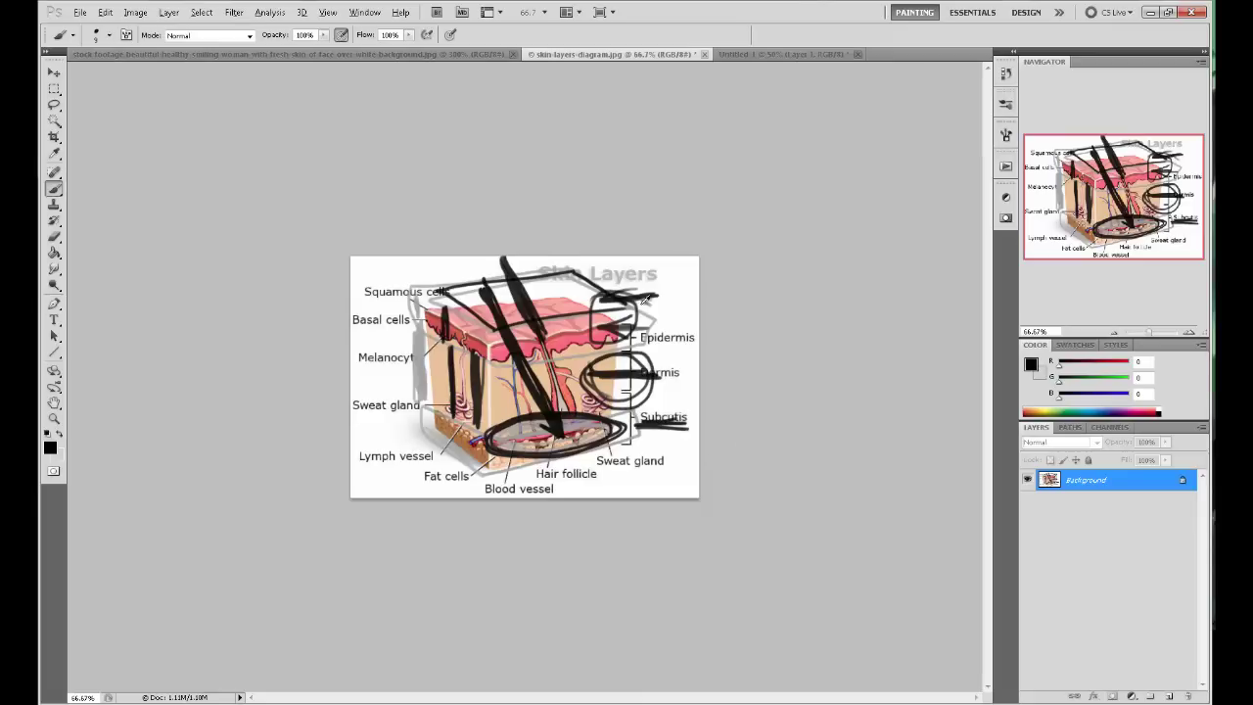
Sample white, paint a ring on the skin block's side face and a short vertical stroke beside it, undoing the extra stroke.
alt+click(680, 286)
mouse_move(472, 366)
mouse_down()
mouse_move(417, 342)
mouse_move(459, 355)
mouse_move(474, 399)
mouse_move(423, 389)
mouse_move(423, 357)
mouse_move(446, 357)
mouse_move(474, 396)
mouse_move(423, 386)
mouse_move(426, 368)
mouse_move(474, 357)
mouse_move(441, 365)
mouse_move(456, 360)
mouse_up()
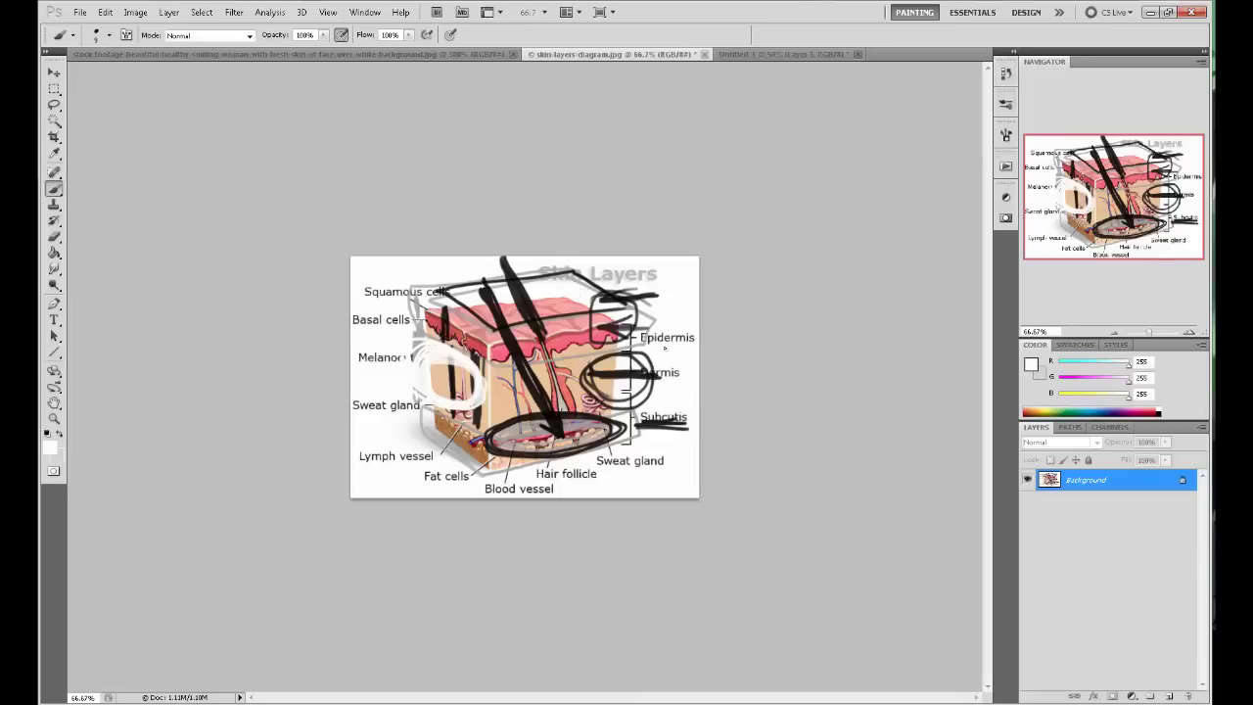
mouse_move(496, 389)
mouse_down()
mouse_move(503, 412)
mouse_move(507, 378)
mouse_move(508, 404)
mouse_up()
mouse_move(519, 370)
mouse_down()
mouse_move(539, 401)
mouse_move(503, 415)
mouse_move(484, 374)
mouse_move(495, 371)
mouse_move(486, 406)
mouse_up()
key(ctrl+z)
Switch to the Untitled-1 document and set the foreground colour to a muted skin tan, #c29a7c.
click(813, 55)
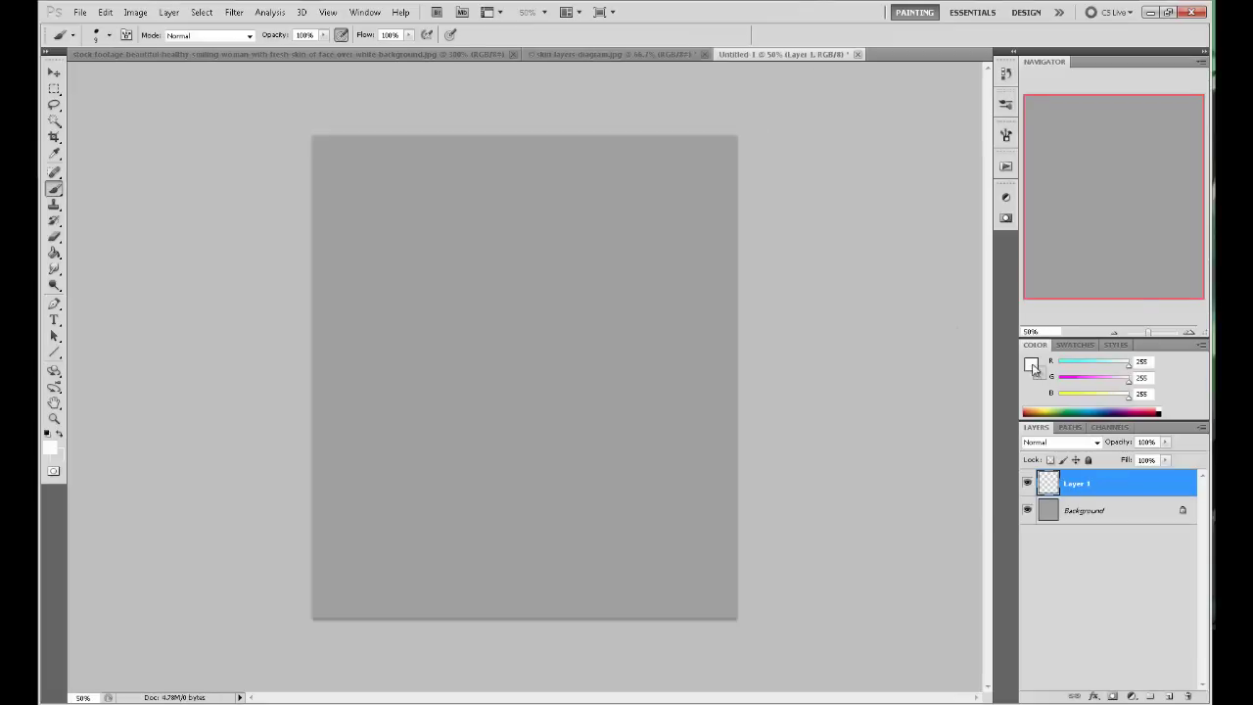
click(1031, 364)
drag(967, 465, 837, 341)
drag(977, 464, 976, 462)
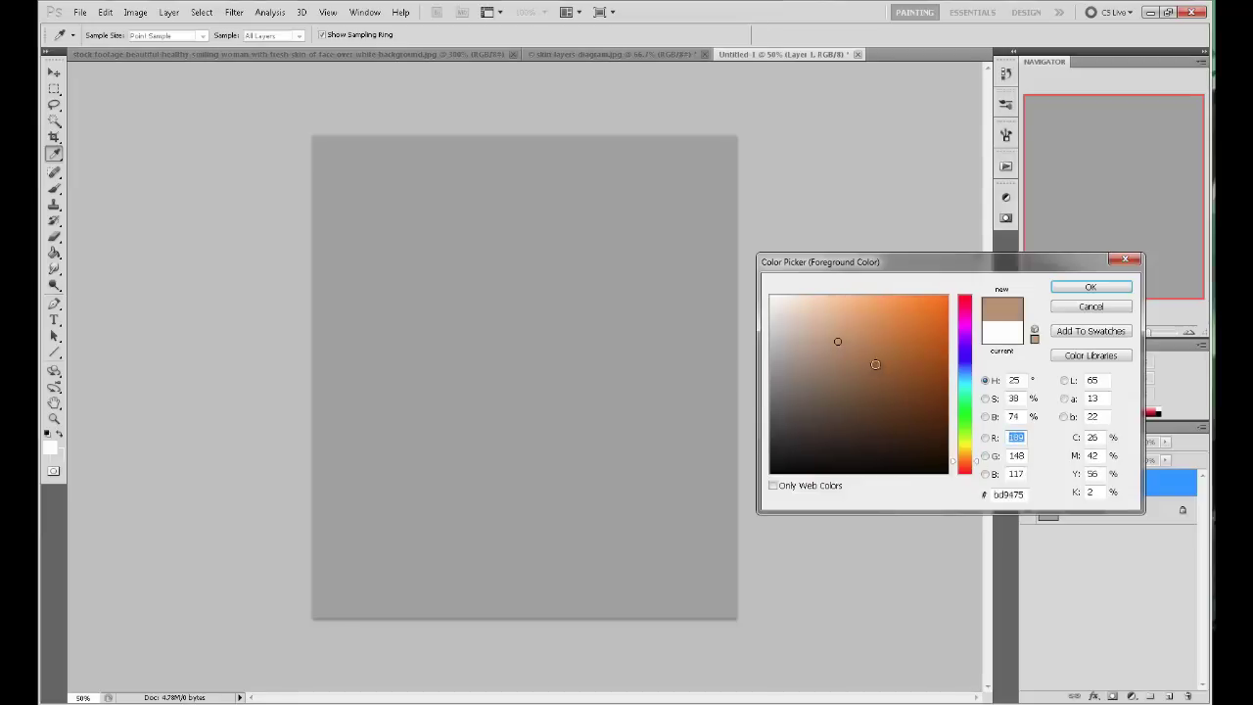
mouse_move(876, 364)
mouse_down()
mouse_move(828, 381)
mouse_move(856, 346)
mouse_move(831, 336)
mouse_move(833, 352)
mouse_move(838, 338)
mouse_up()
click(975, 461)
click(833, 361)
mouse_move(832, 362)
mouse_down()
mouse_move(848, 333)
mouse_move(832, 333)
mouse_move(842, 346)
mouse_move(854, 336)
mouse_move(844, 340)
mouse_up()
click(976, 465)
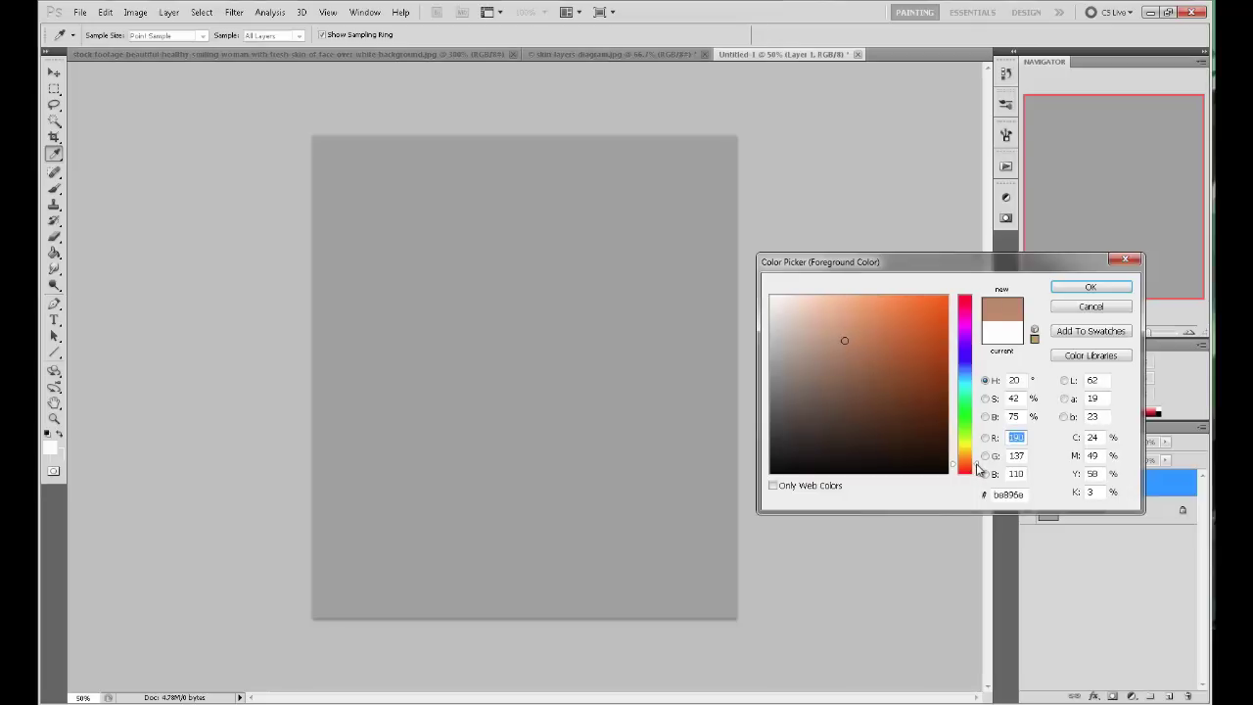
click(976, 466)
drag(844, 341, 845, 341)
click(851, 342)
drag(851, 343, 847, 343)
drag(845, 346, 838, 340)
drag(977, 463, 979, 462)
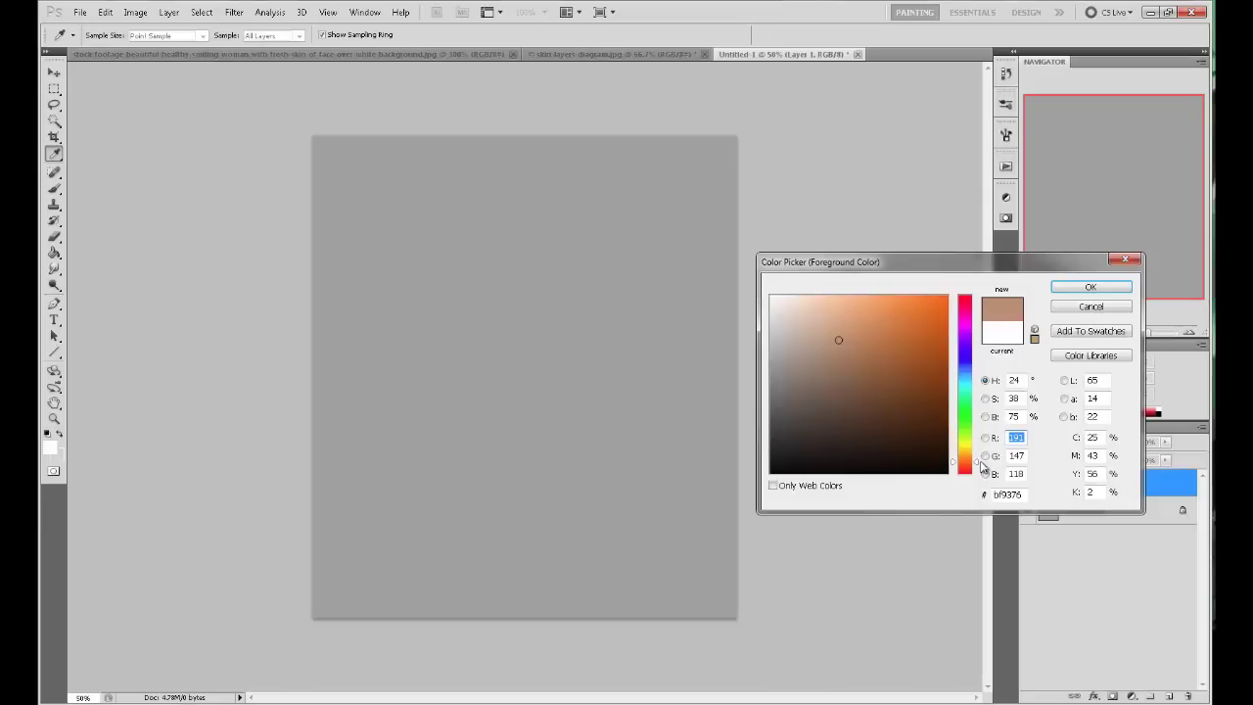
mouse_move(838, 343)
mouse_down()
mouse_move(848, 328)
mouse_move(834, 338)
mouse_up()
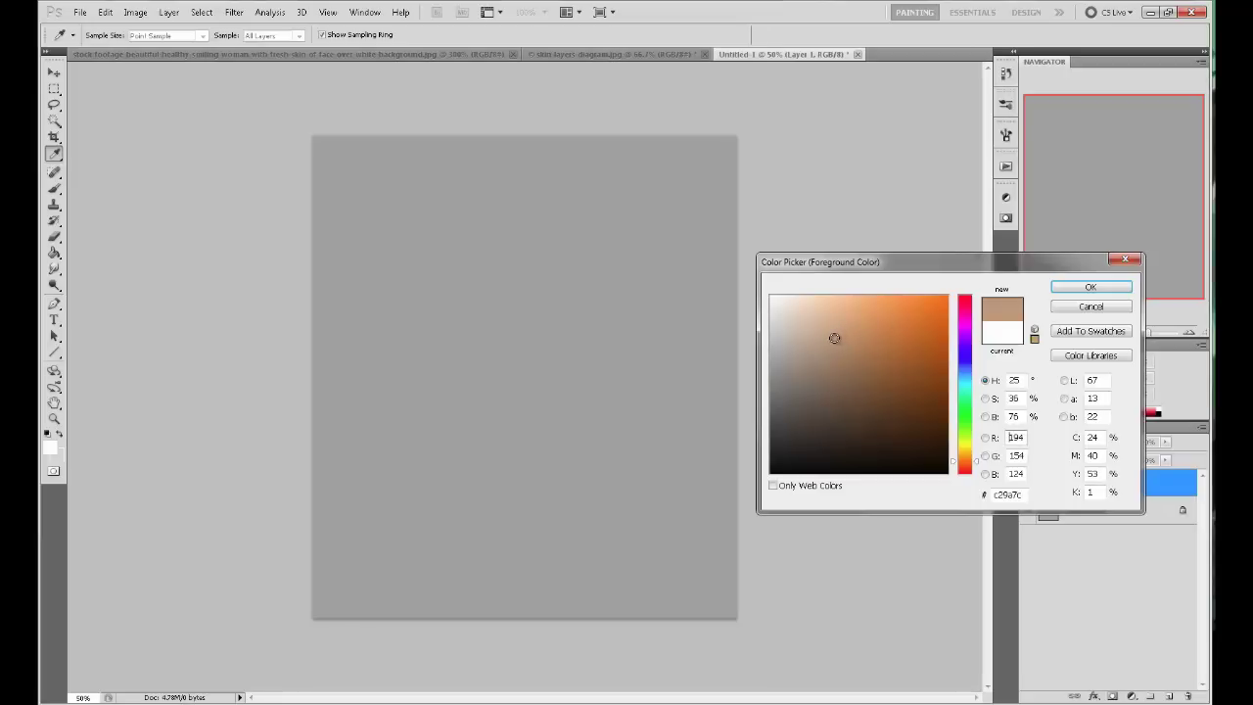
click(1087, 286)
Enlarge the brush to 250 px and paint a tan blob in the canvas's upper-right corner on Layer 1.
key(b)
key(bracketright)
key(bracketright)
key(bracketright)
key(bracketright)
key(bracketright)
key(bracketright)
key(bracketright)
key(bracketright)
key(bracketright)
key(bracketright)
key(bracketright)
key(bracketright)
key(bracketright)
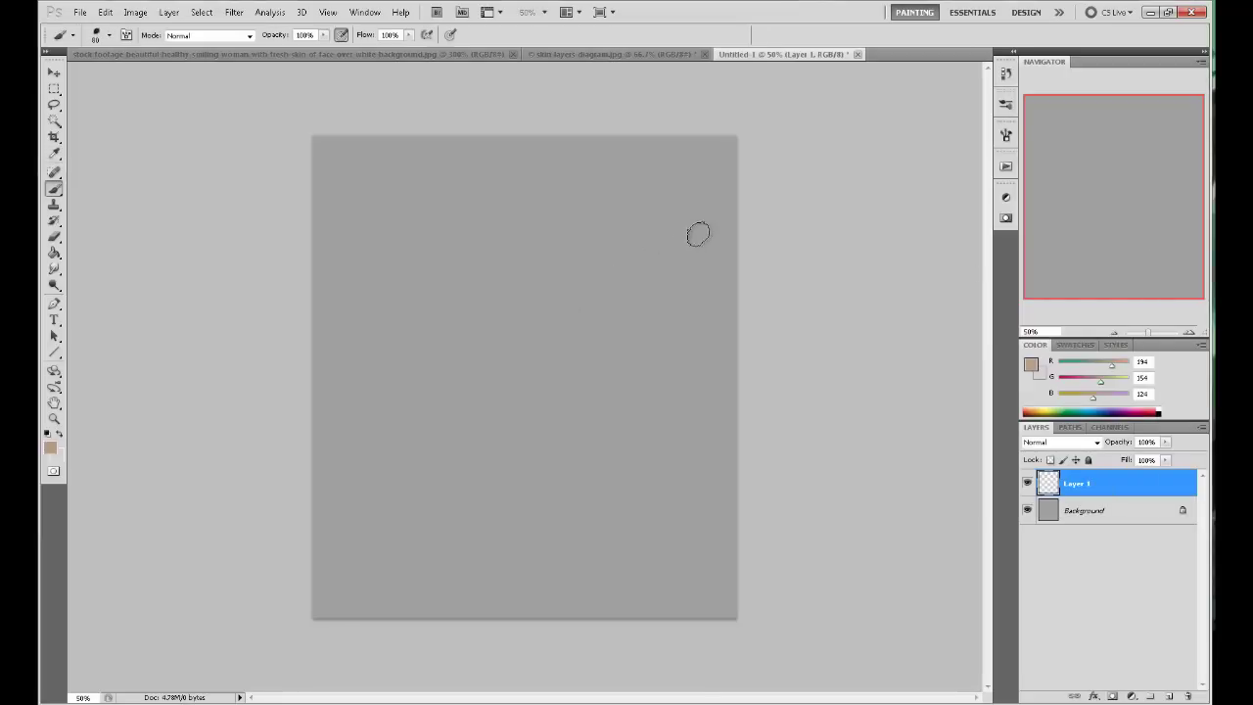
mouse_move(671, 252)
mouse_down()
mouse_move(689, 217)
mouse_move(671, 249)
mouse_move(714, 243)
mouse_move(677, 252)
mouse_move(699, 246)
mouse_move(694, 229)
mouse_move(709, 219)
mouse_move(685, 190)
mouse_move(666, 224)
mouse_up()
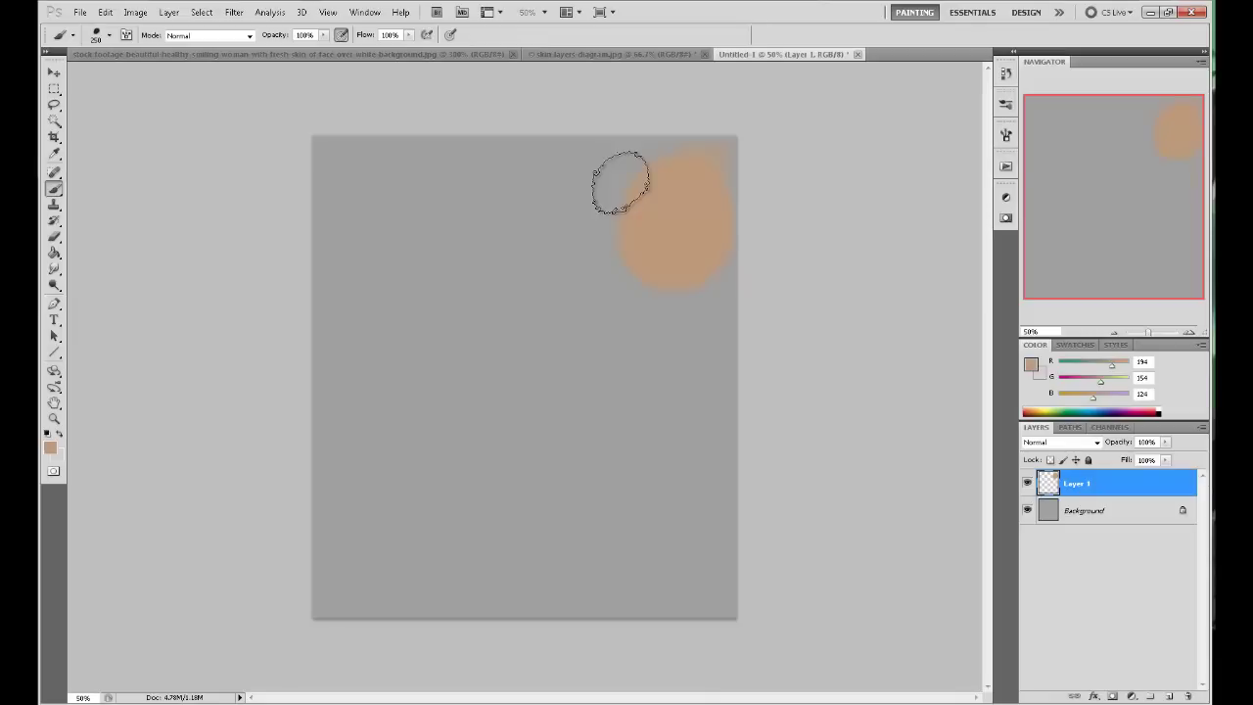
Consult the skin layers diagram, and on Untitled-1 try a yellower tan, #cbac7c, as the foreground colour.
click(574, 51)
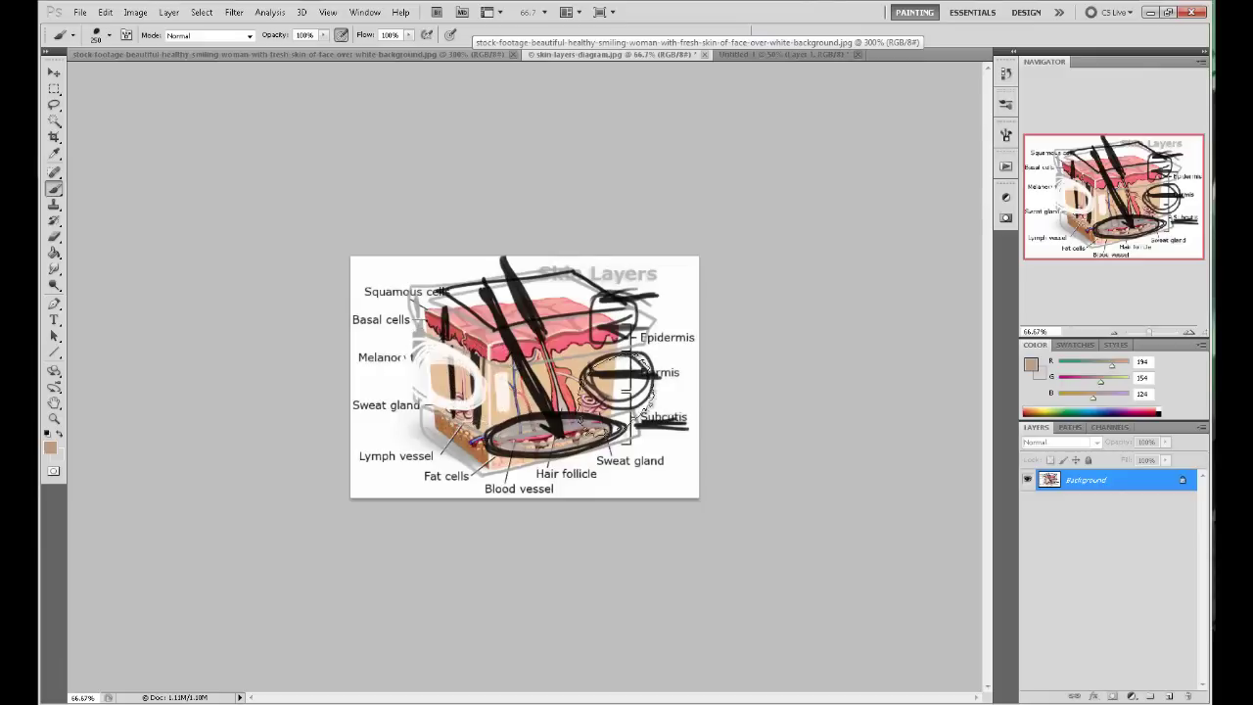
click(783, 53)
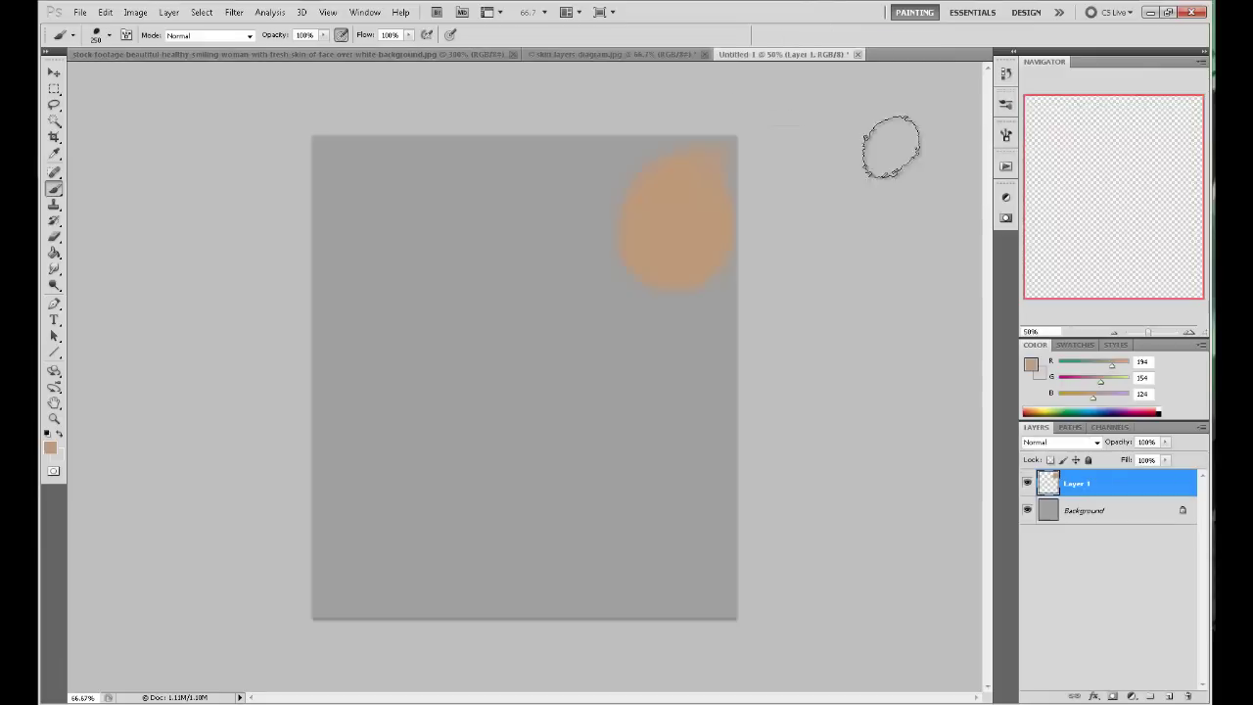
click(1032, 366)
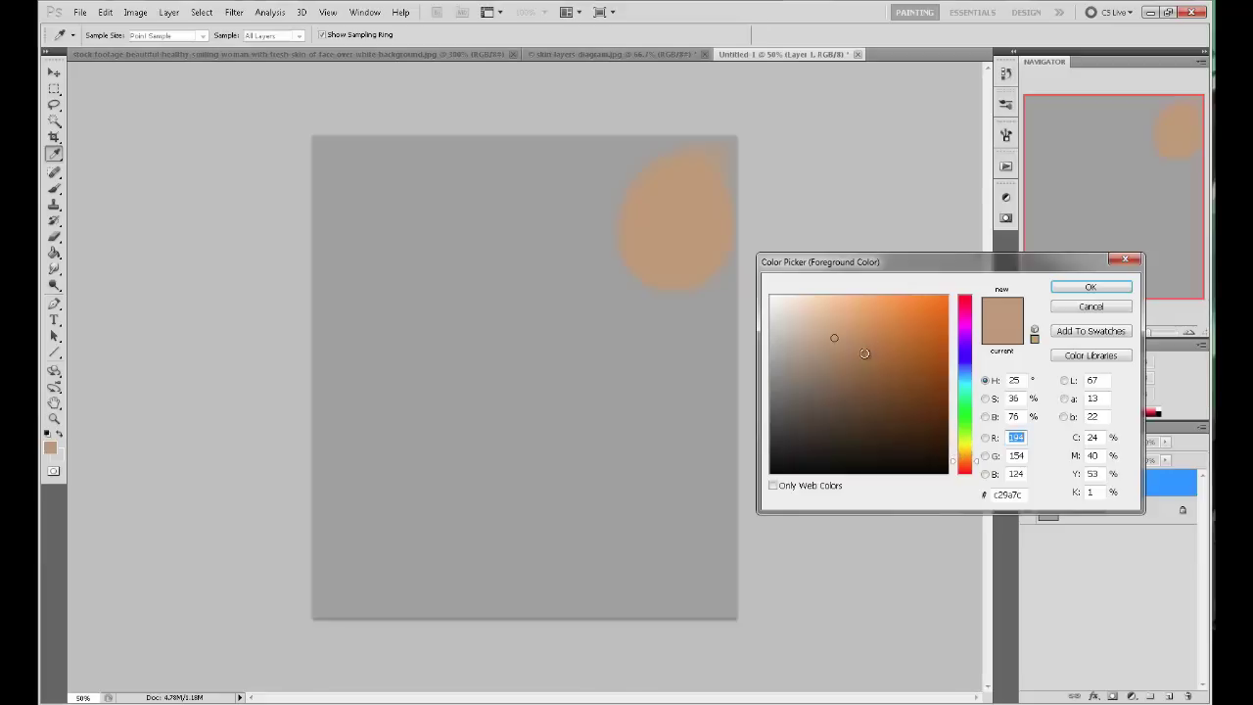
mouse_move(834, 339)
mouse_down()
mouse_move(866, 366)
mouse_move(841, 367)
mouse_move(839, 331)
mouse_up()
drag(976, 465, 983, 462)
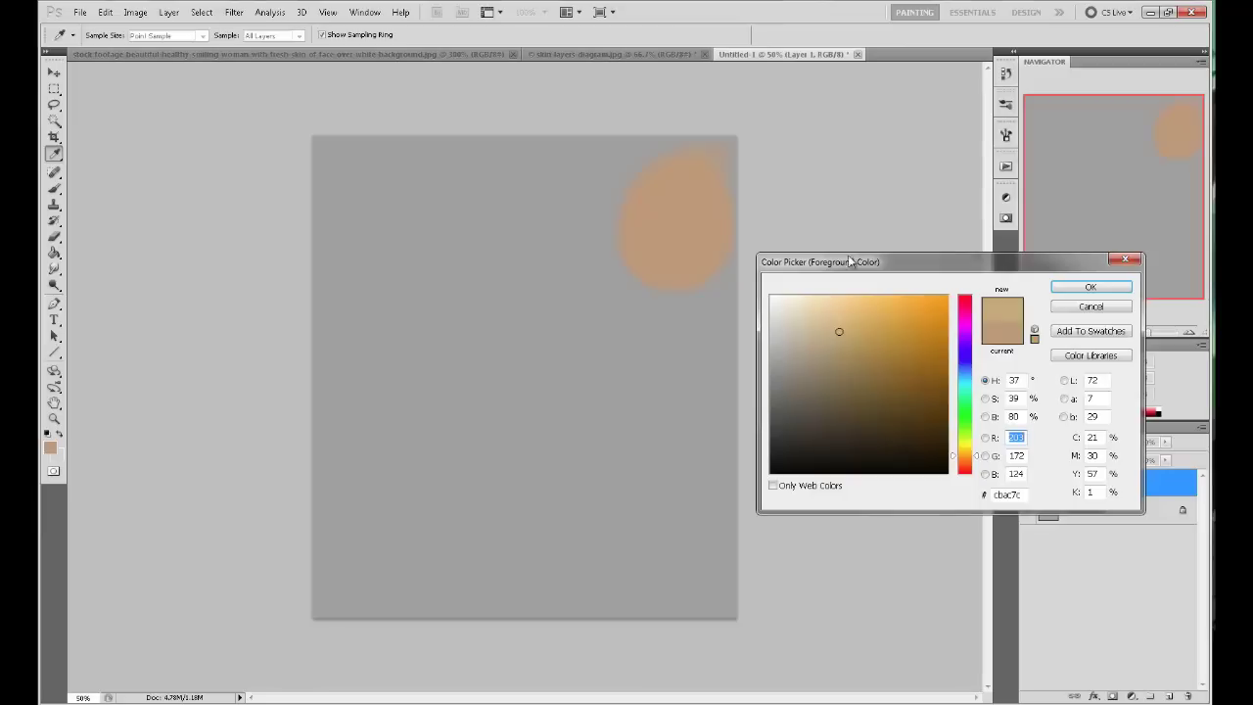
click(1091, 287)
Try a tan stroke across the title of the skin layers diagram and undo it.
click(602, 54)
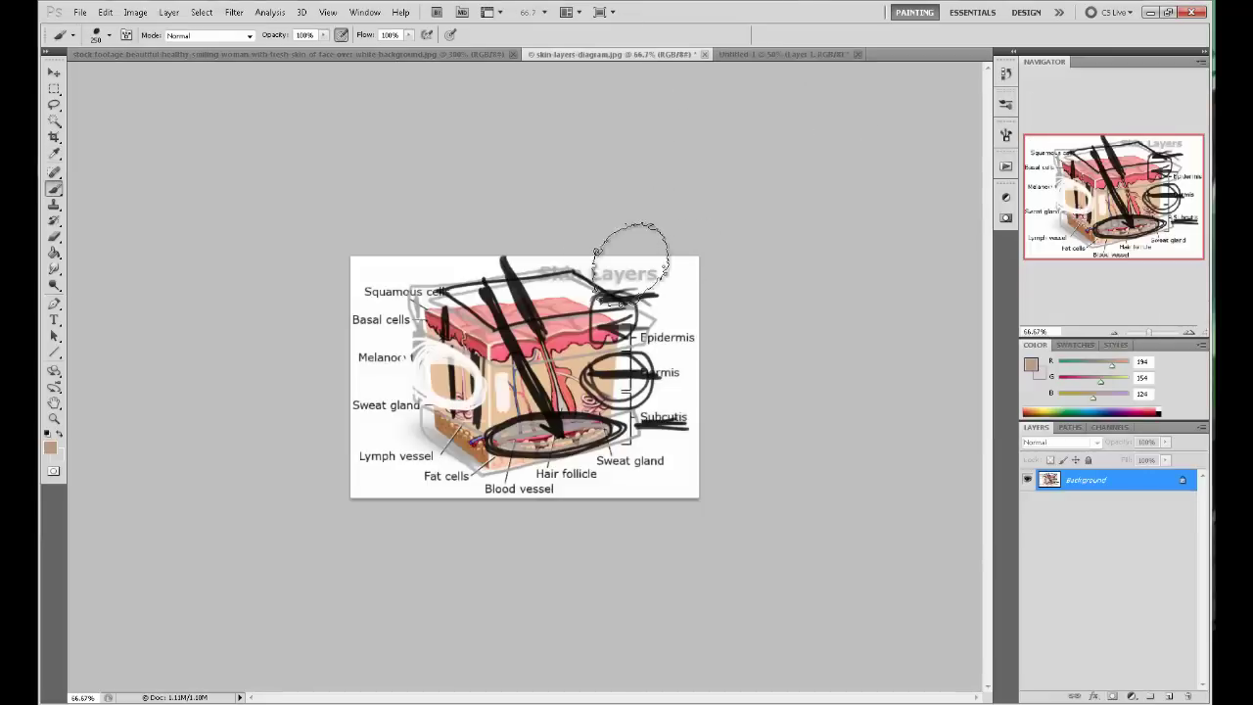
mouse_move(631, 257)
mouse_down()
mouse_move(588, 294)
mouse_move(460, 294)
mouse_move(607, 304)
mouse_move(512, 302)
mouse_move(587, 265)
mouse_up()
key(ctrl+z)
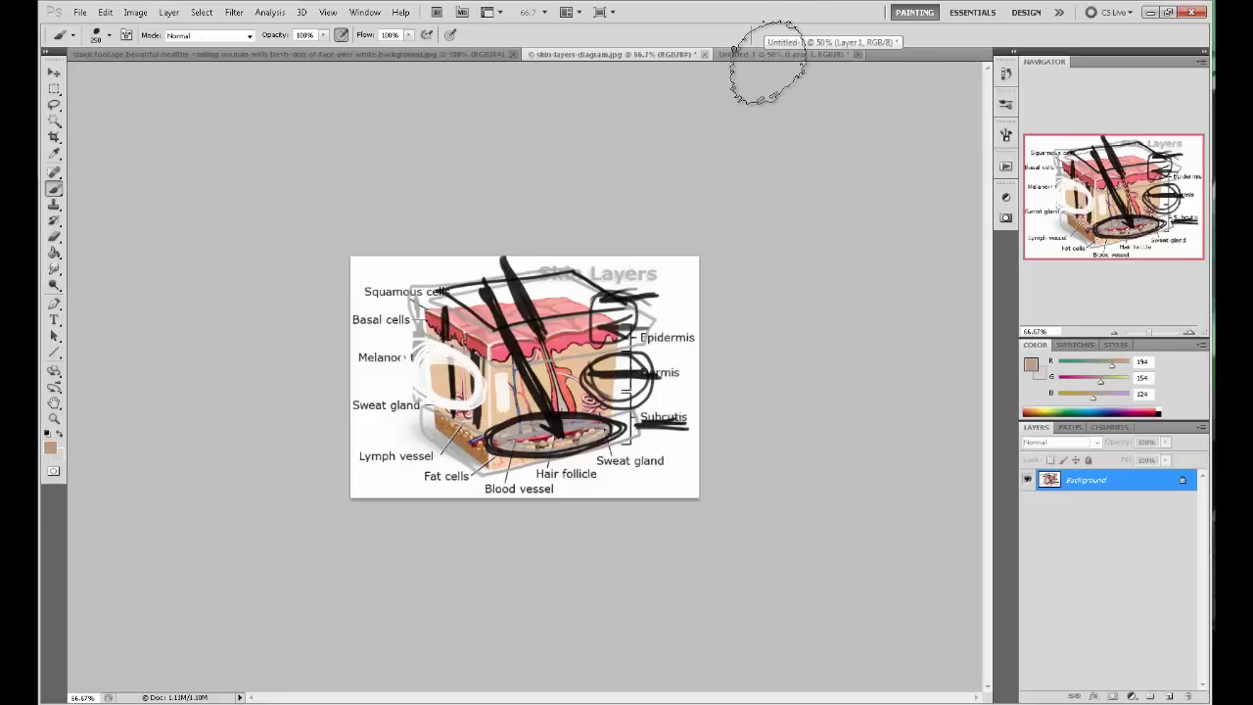
On Untitled-1, set the foreground colour's hue to 37° and sweep its shades through pale cream, black, saturated orange and grey.
click(765, 54)
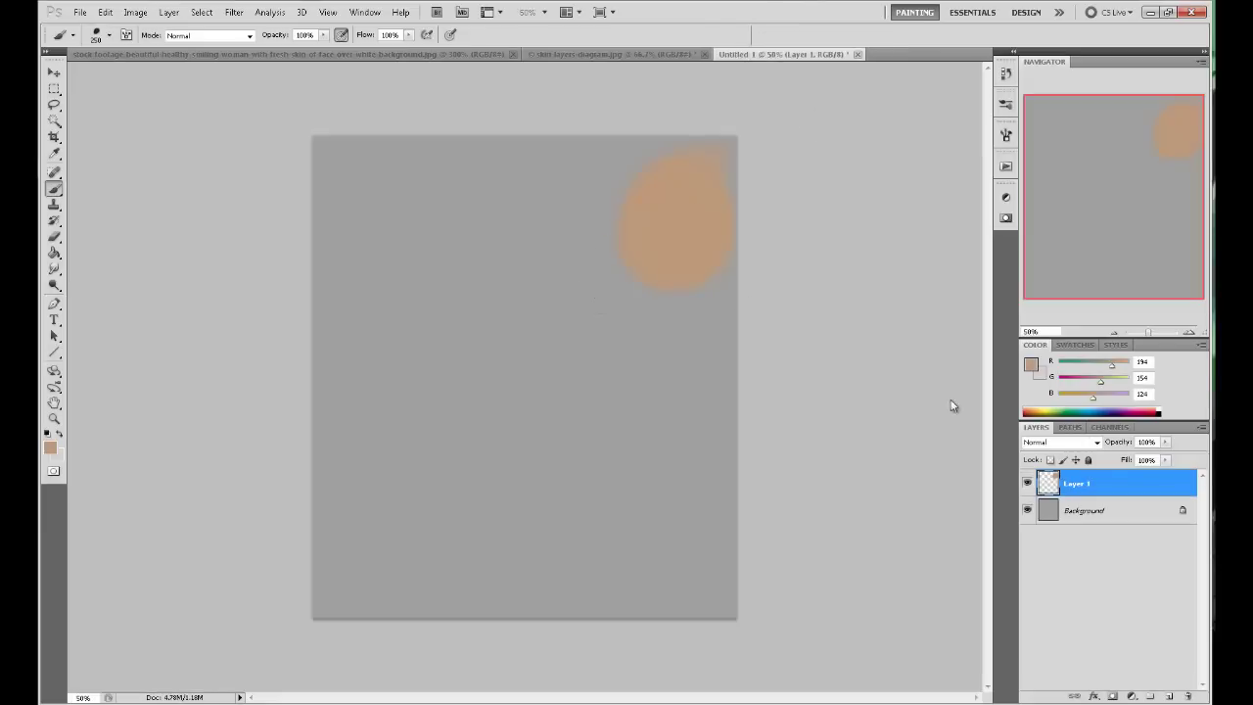
click(1031, 367)
click(972, 458)
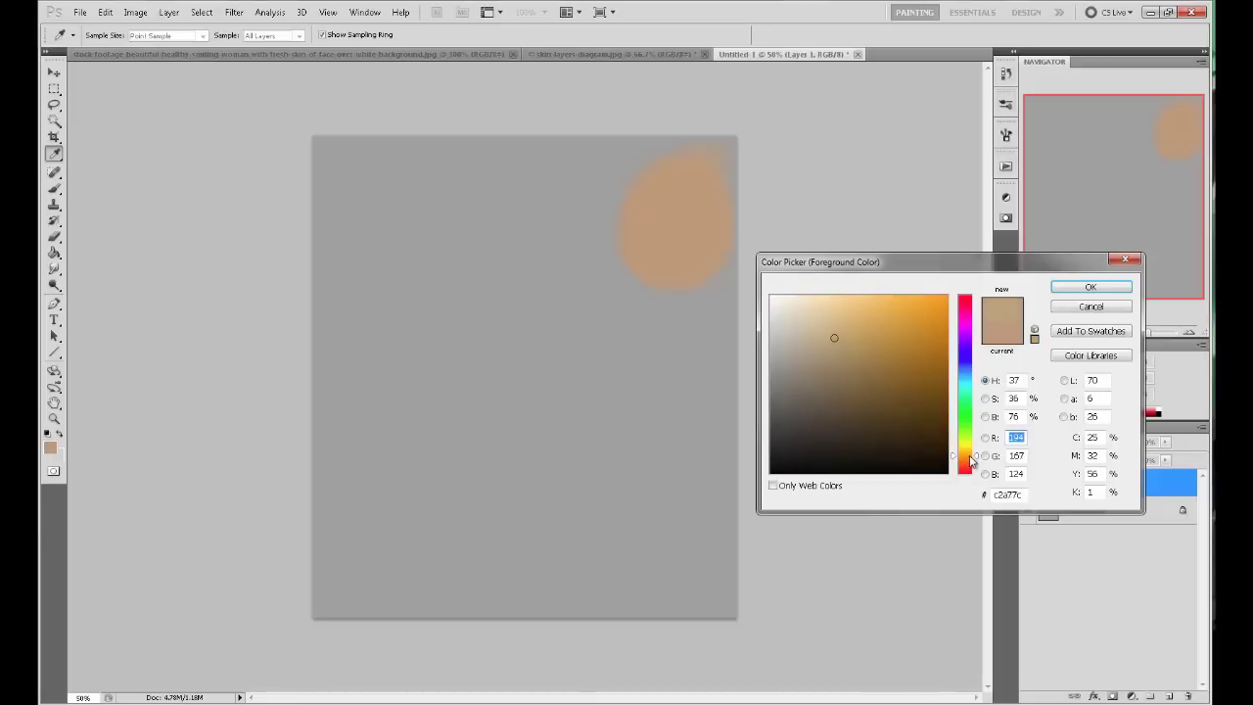
drag(975, 460, 974, 462)
mouse_move(833, 335)
mouse_down()
mouse_move(803, 313)
mouse_move(812, 299)
mouse_up()
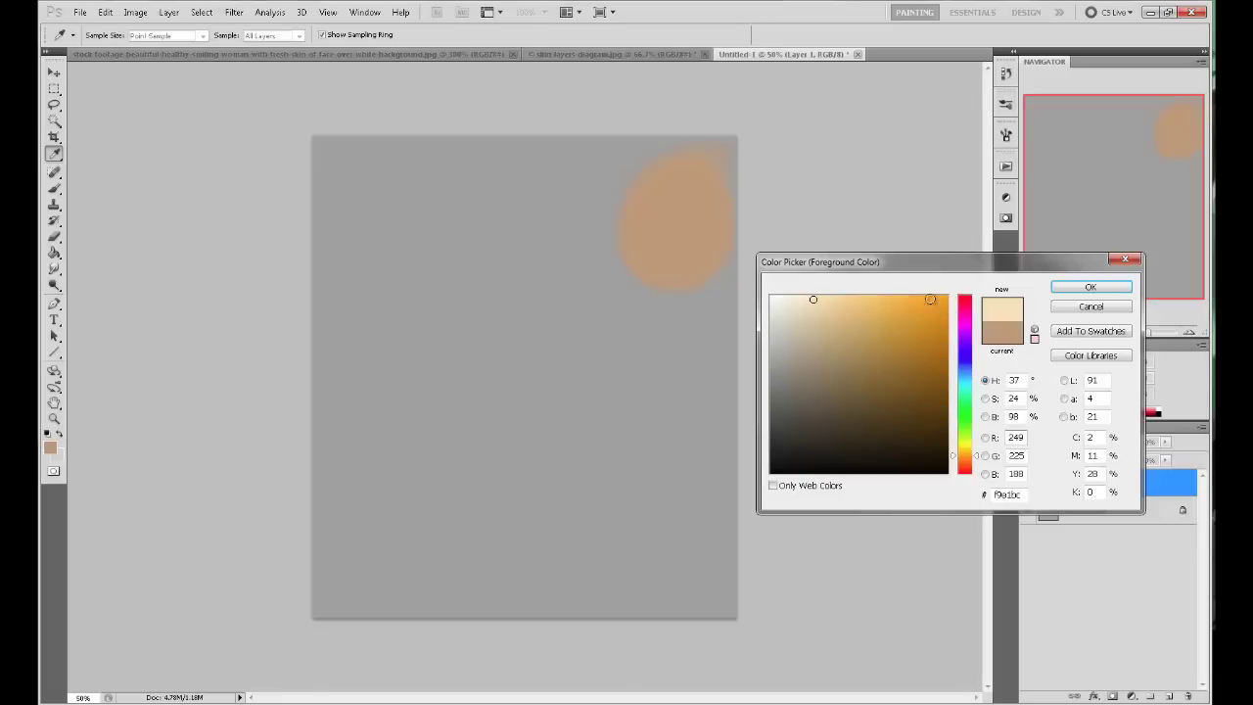
mouse_move(776, 321)
mouse_down()
mouse_move(943, 321)
mouse_move(758, 324)
mouse_move(924, 342)
mouse_move(901, 304)
mouse_move(943, 320)
mouse_move(742, 319)
mouse_move(897, 318)
mouse_move(875, 383)
mouse_move(891, 316)
mouse_move(890, 428)
mouse_move(955, 436)
mouse_move(784, 434)
mouse_move(805, 453)
mouse_move(914, 449)
mouse_move(937, 476)
mouse_move(794, 493)
mouse_move(767, 454)
mouse_move(753, 498)
mouse_up()
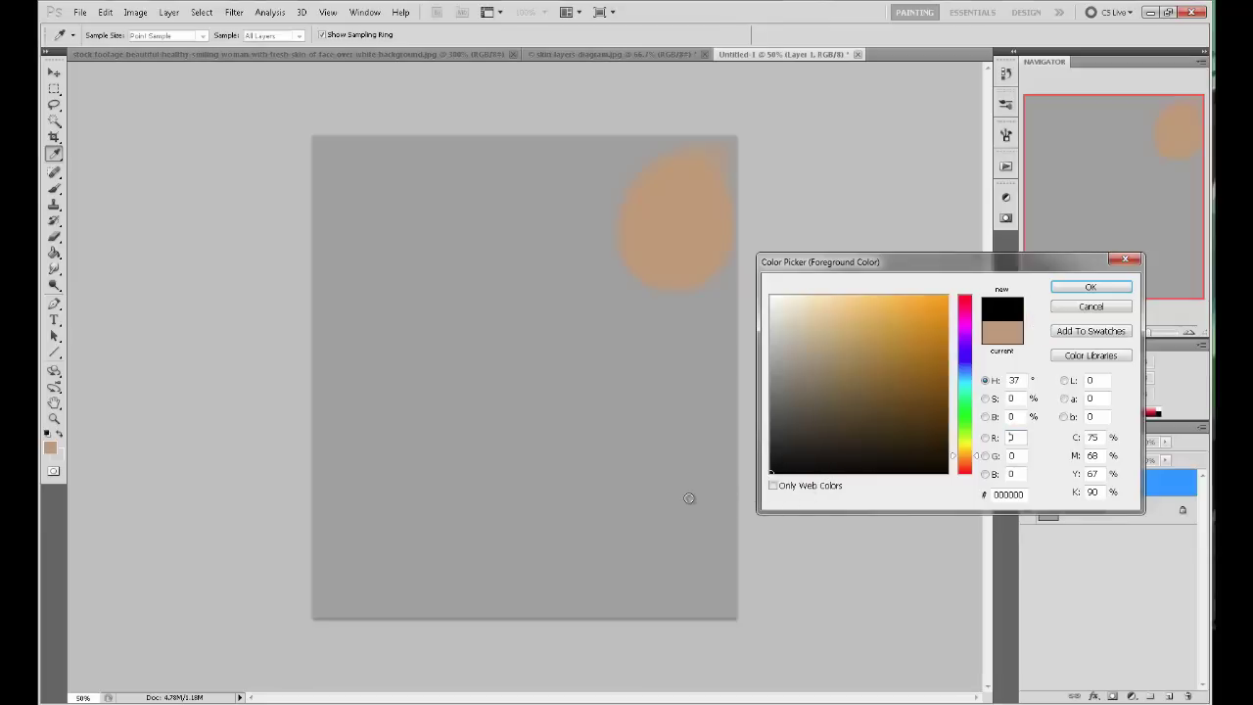
click(810, 444)
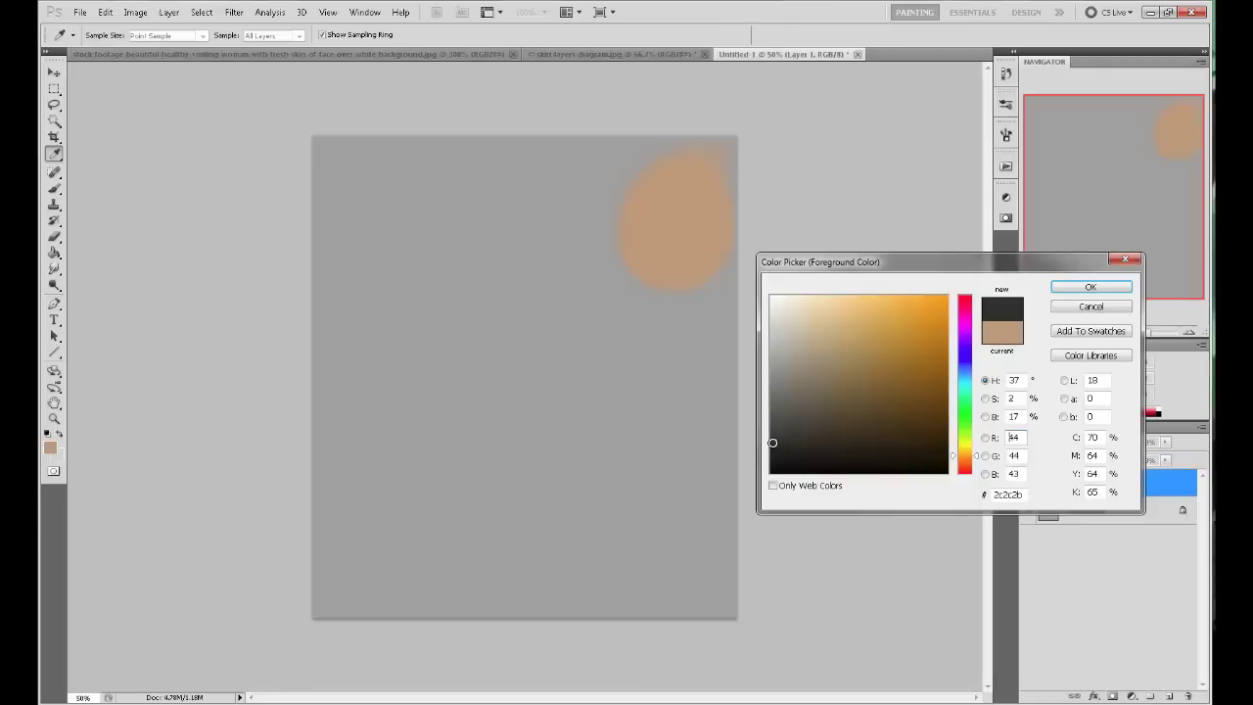
drag(806, 443, 900, 309)
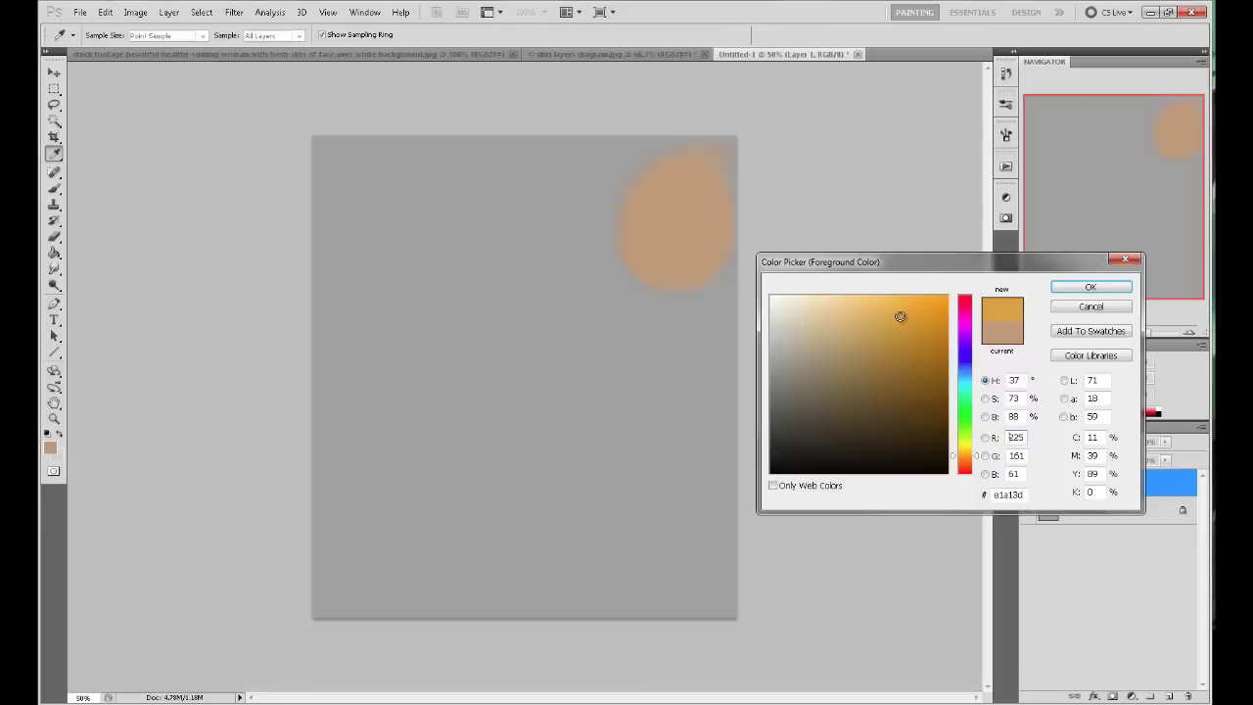
drag(900, 317, 789, 395)
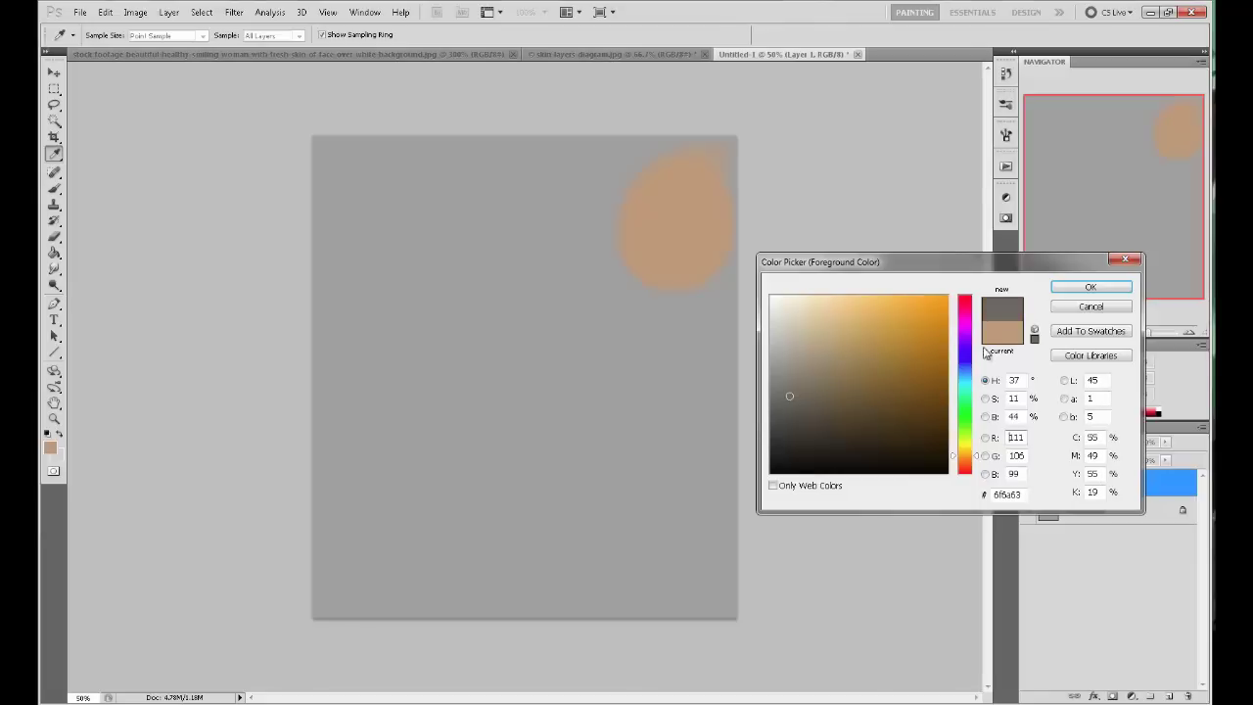
drag(908, 322, 881, 333)
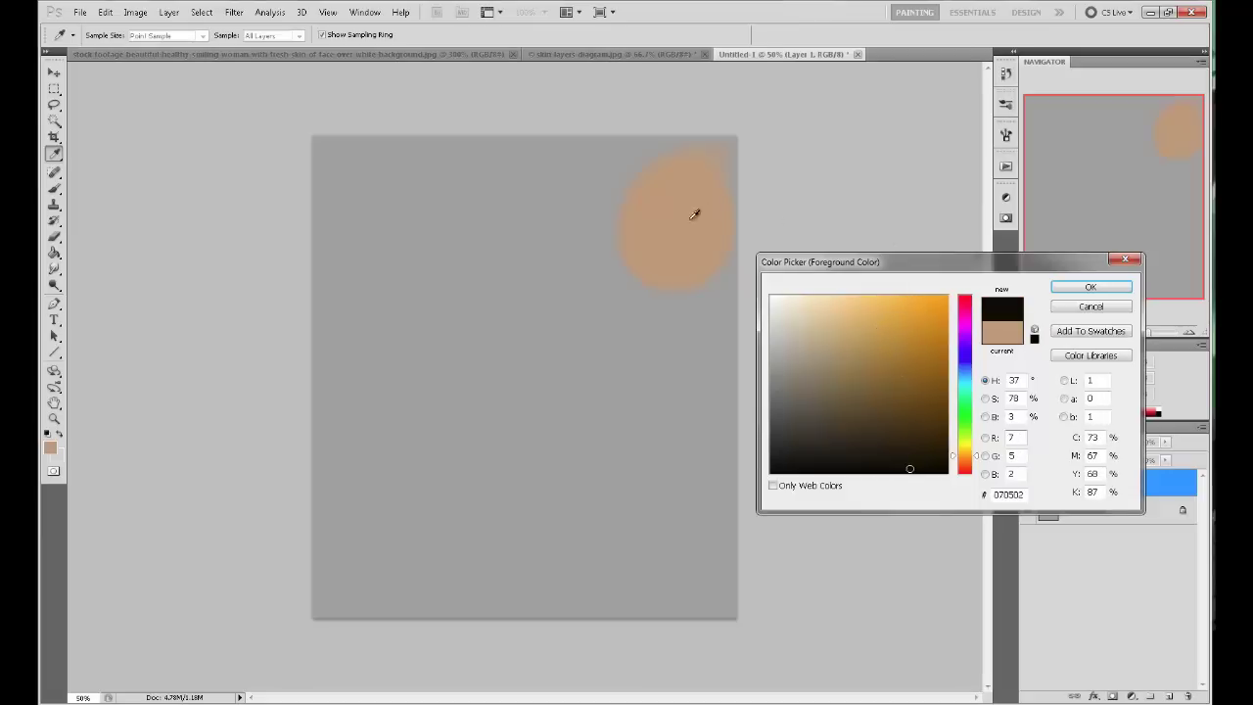
Set the foreground colour to pale cream, RGB 255, 231, 190, and paint a small blob beside the tan one at the canvas's upper edge.
mouse_move(842, 323)
mouse_down()
mouse_move(803, 310)
mouse_move(815, 296)
mouse_up()
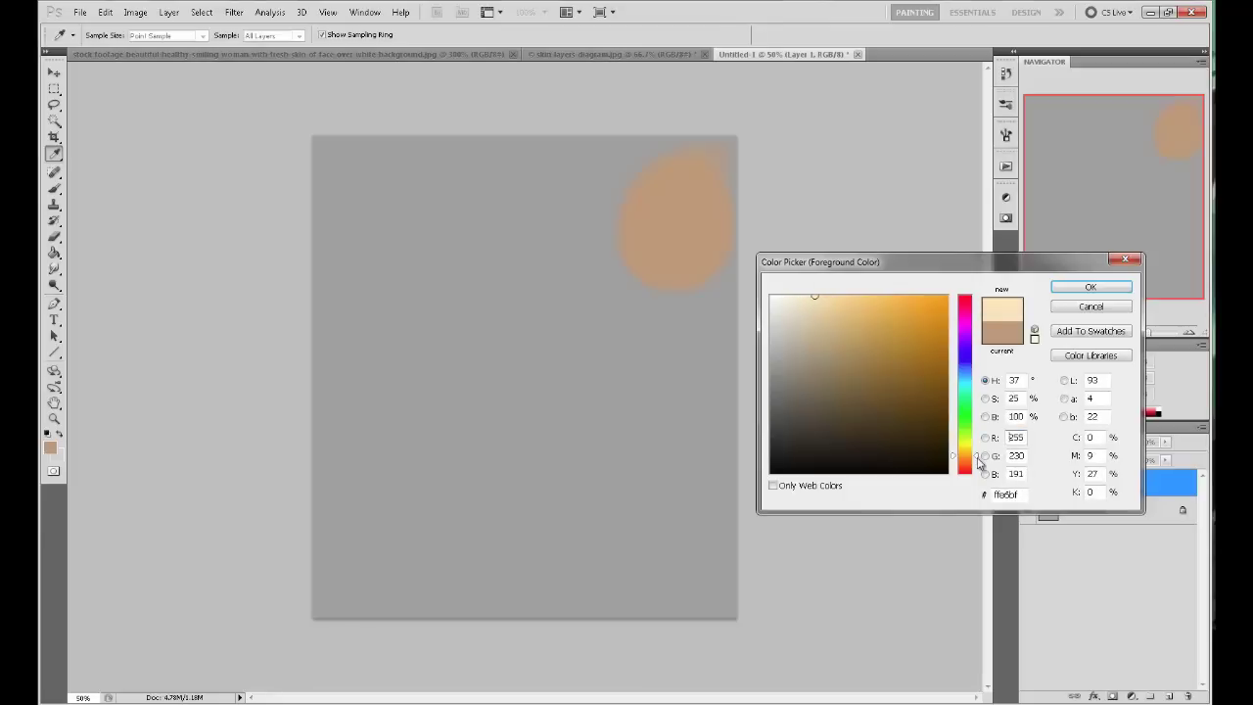
click(978, 458)
drag(978, 458, 979, 456)
drag(822, 300, 816, 295)
click(1091, 287)
key(b)
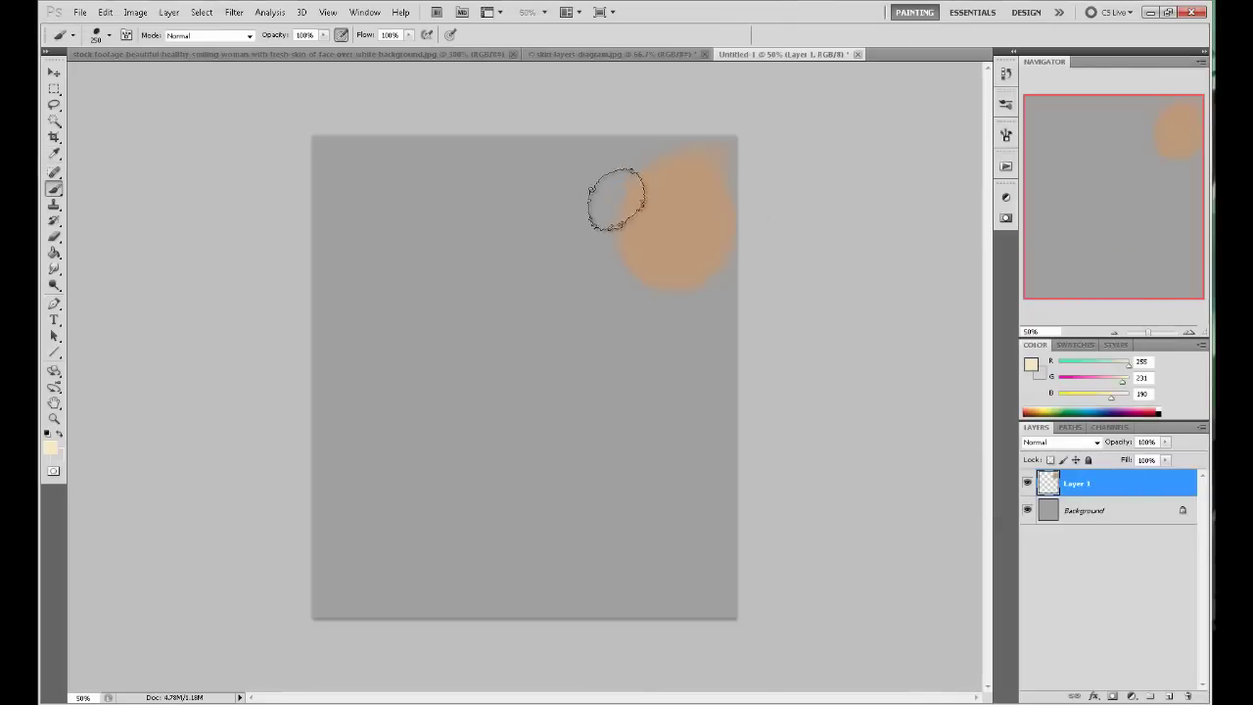
mouse_move(573, 160)
mouse_down()
mouse_move(573, 174)
mouse_move(589, 169)
mouse_up()
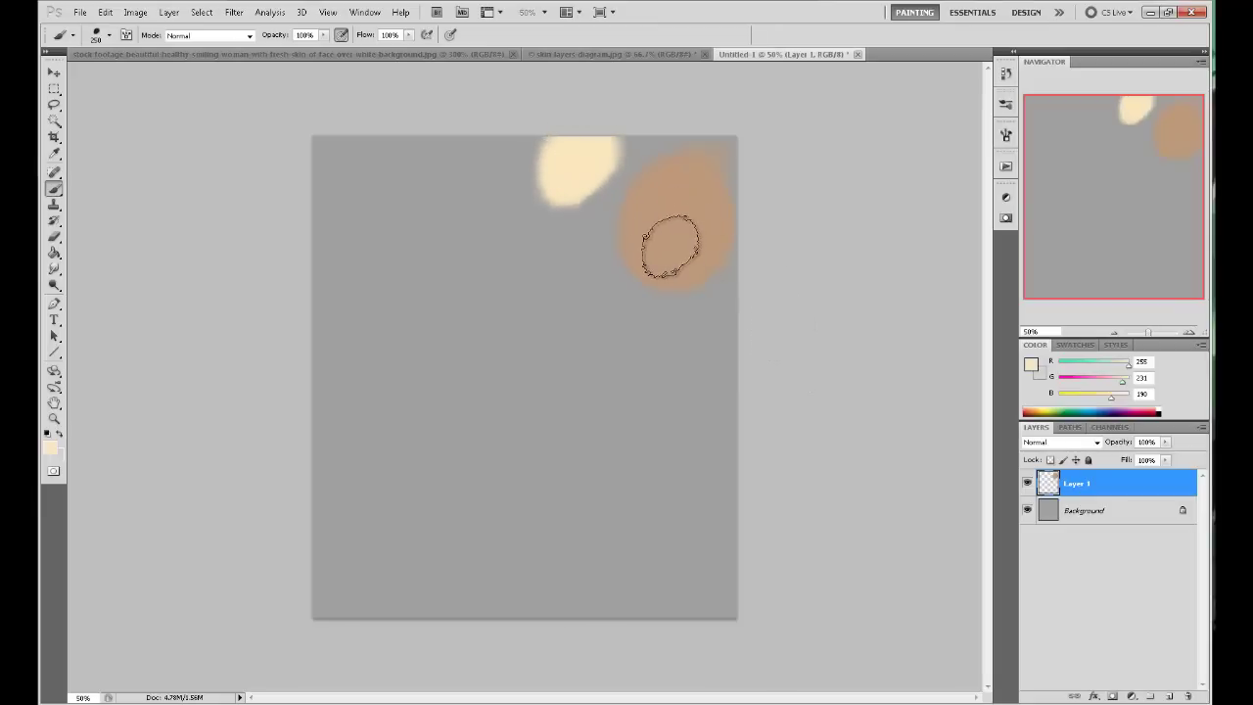
Enlarge the brush to 300 px, sample the tan blob's colour and open it in the Color Picker.
key(bracketright)
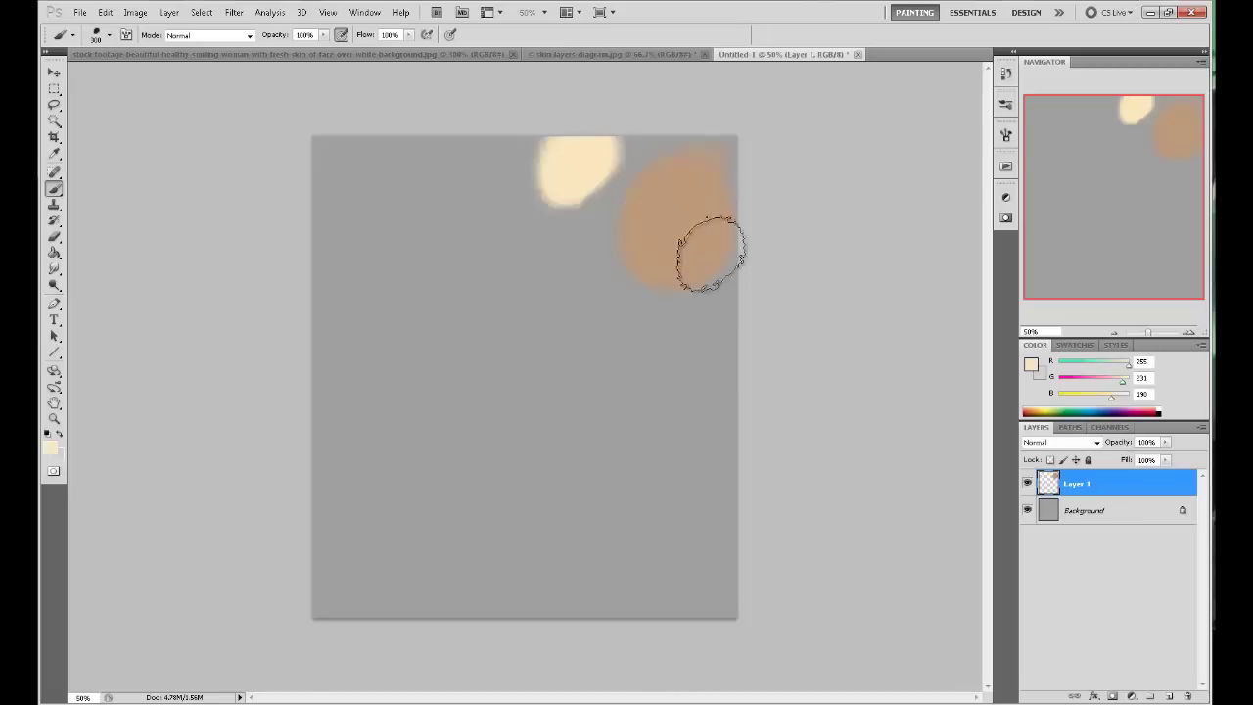
alt+click(683, 207)
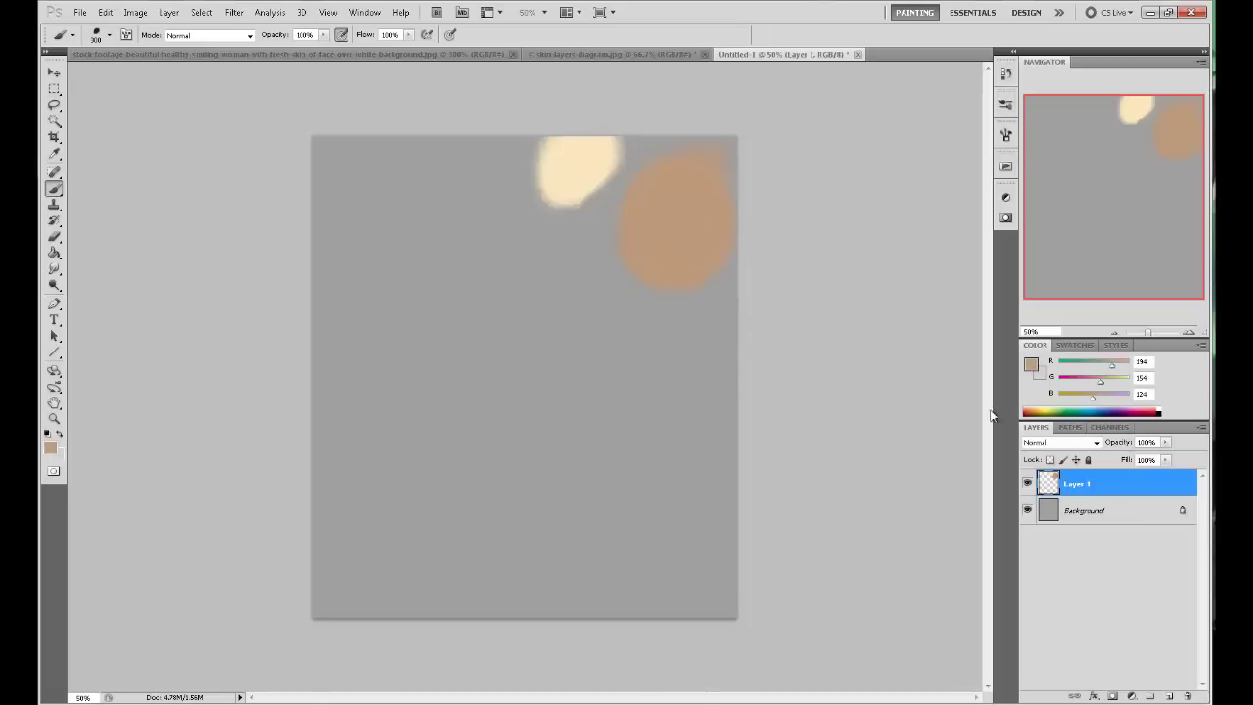
click(1031, 364)
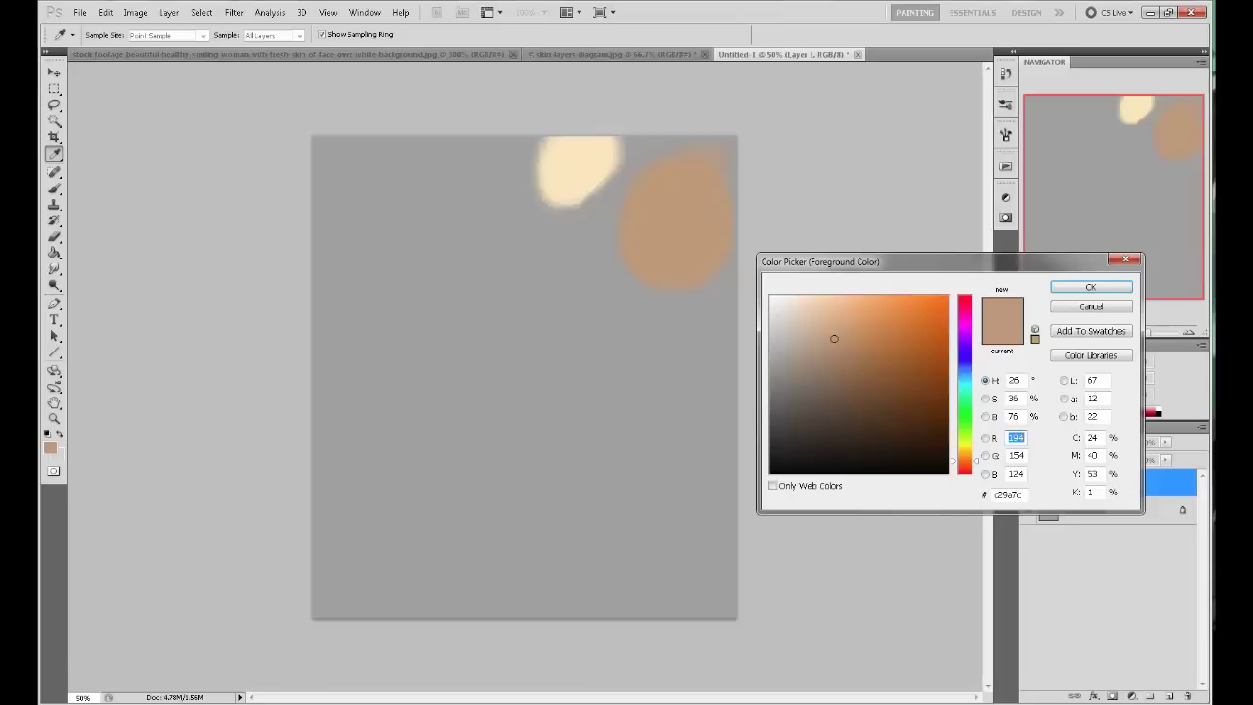
Look through the desktop and the OTHERS folder for the colour wheel image, then open a browser window.
double_click(792, 11)
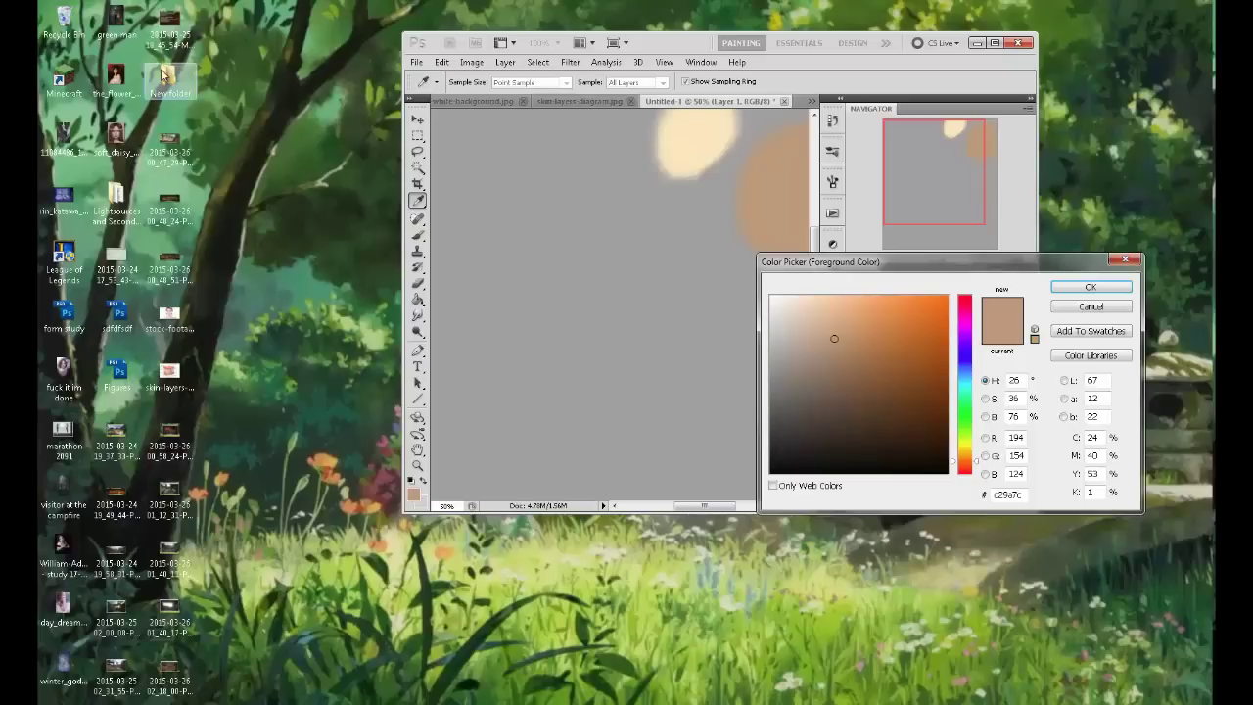
double_click(656, 49)
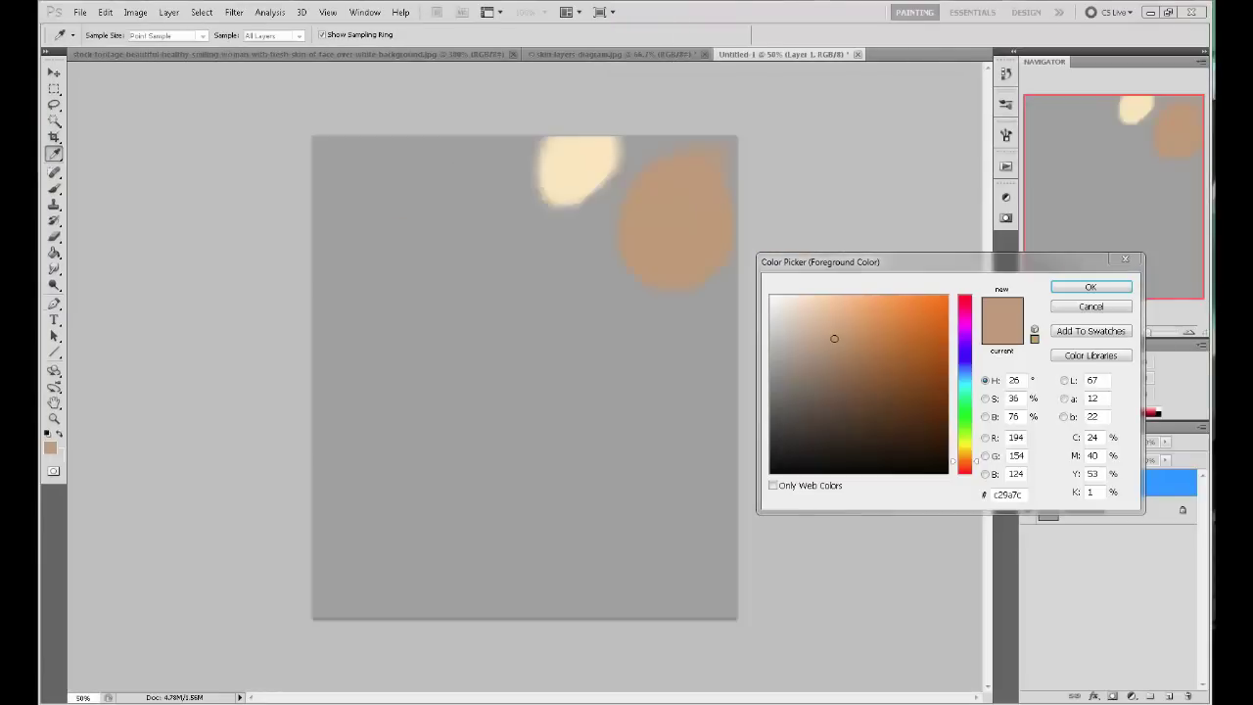
key(alt+Tab)
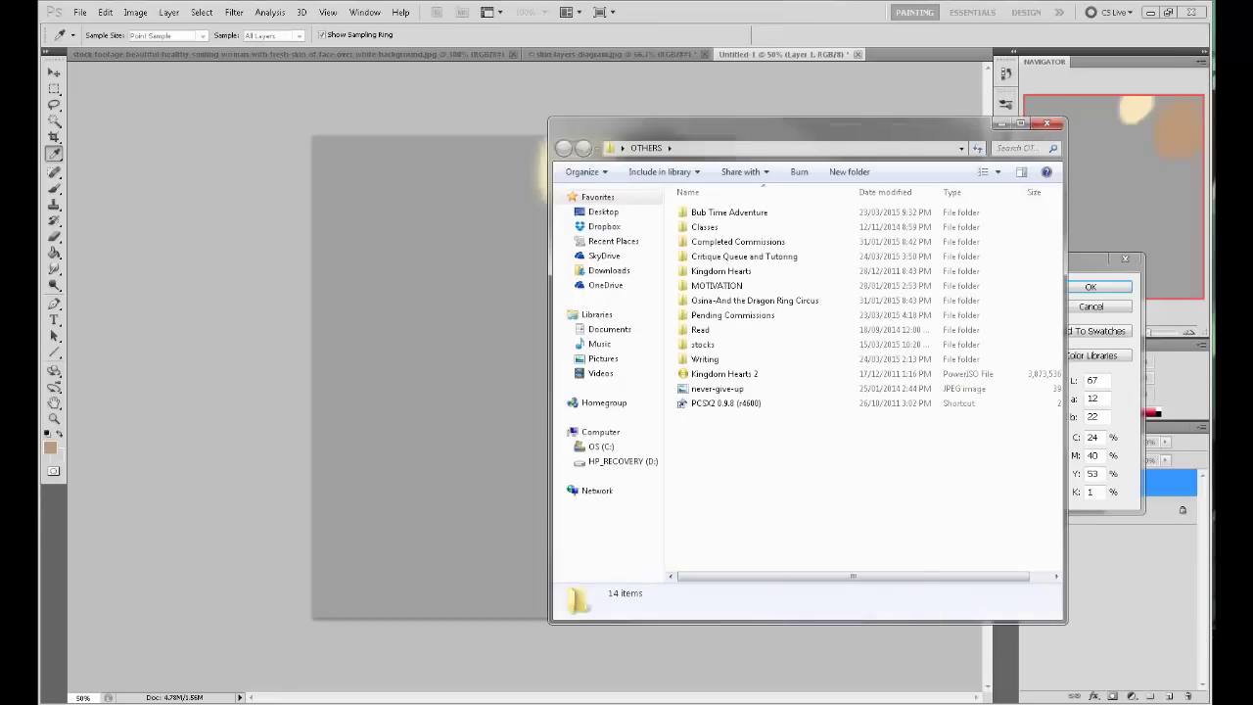
key(alt+Tab)
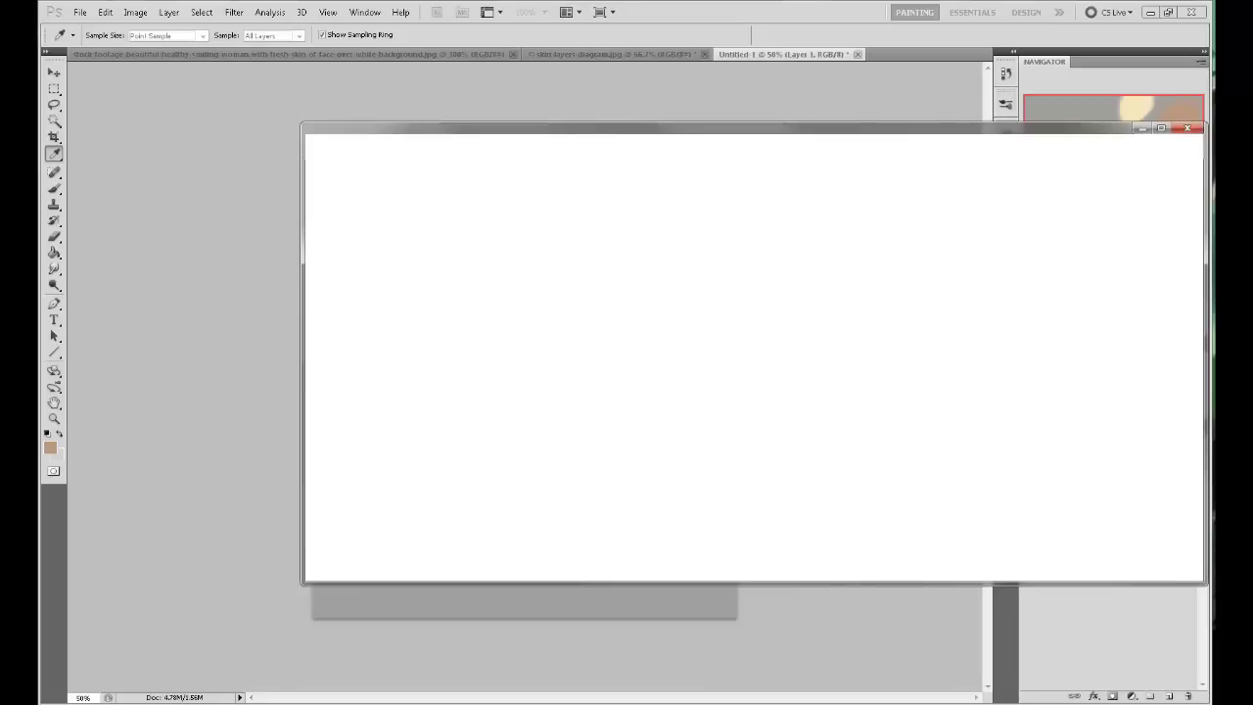
click(727, 149)
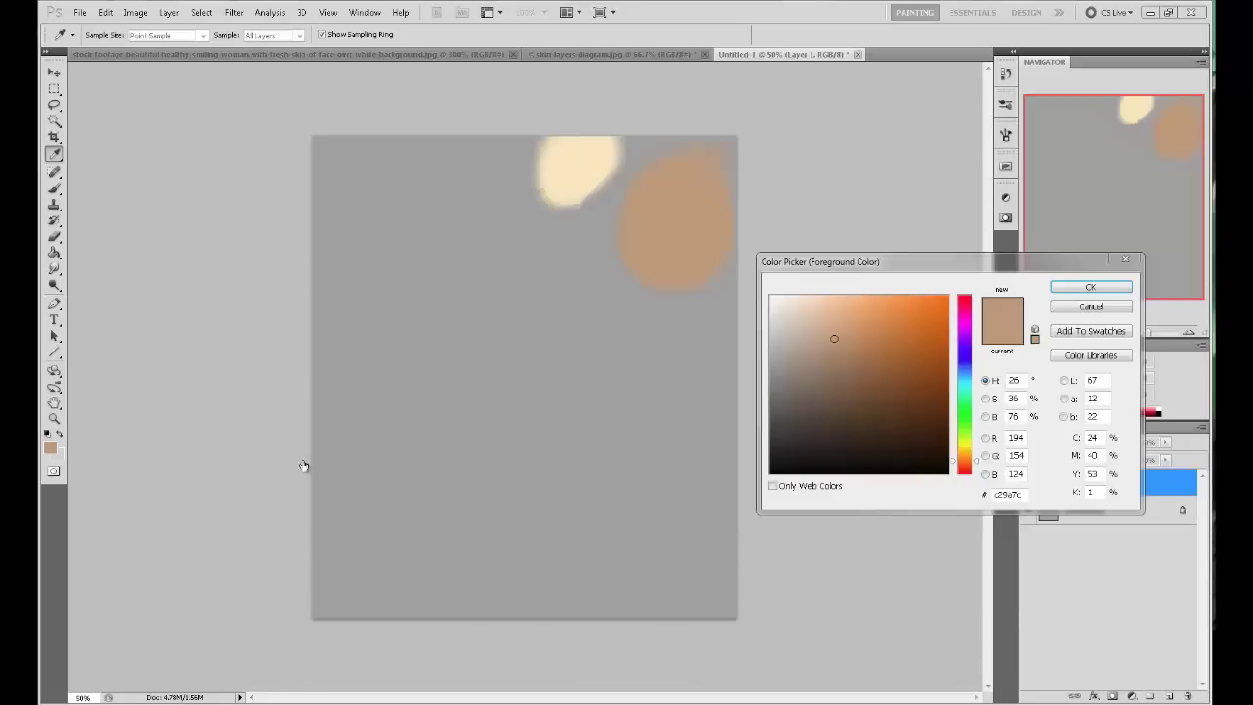
right_click(186, 703)
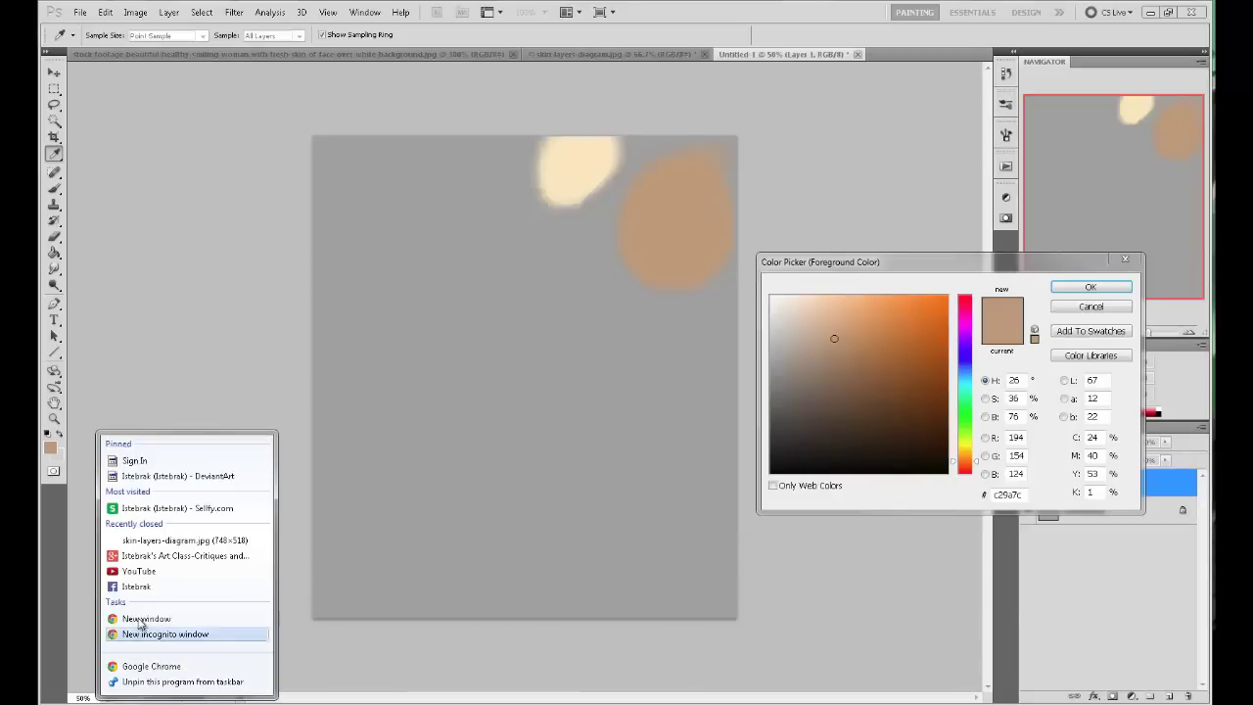
click(143, 461)
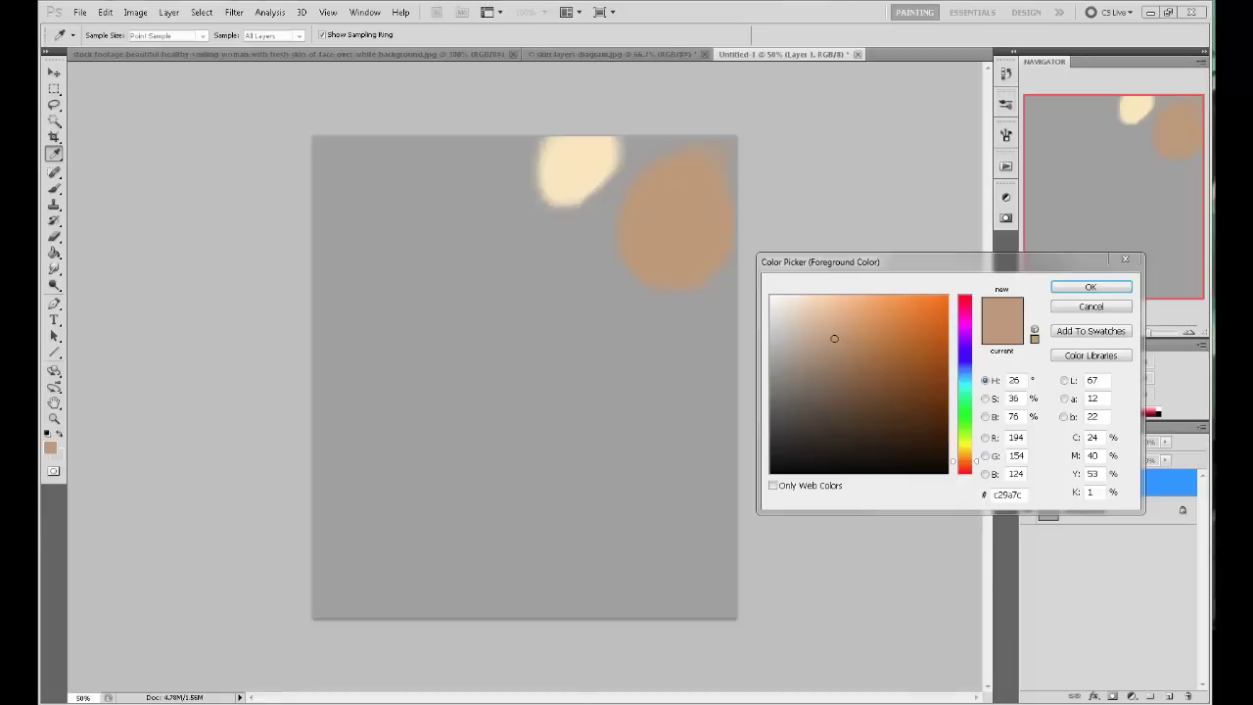
Bring the browser window with color-wheel-300.gif over the canvas, examine the colour wheel's hues and move the window out of the way.
drag(1209, 103, 505, 108)
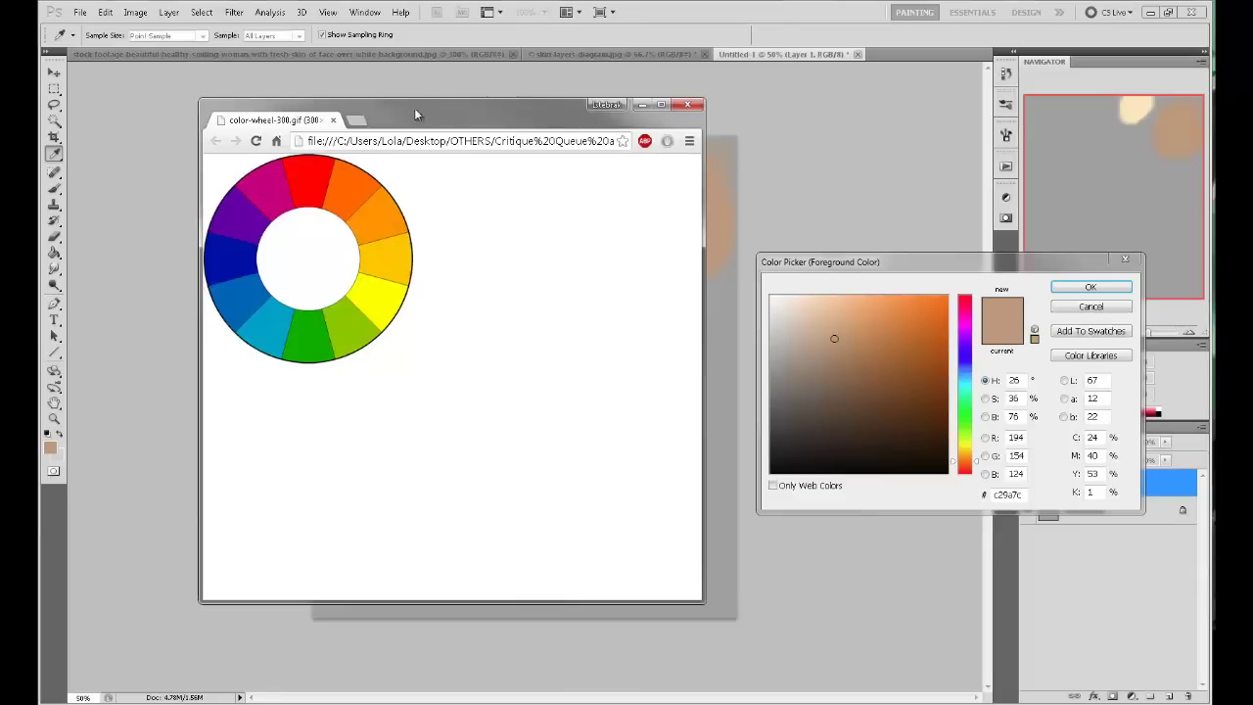
drag(416, 116, 439, 117)
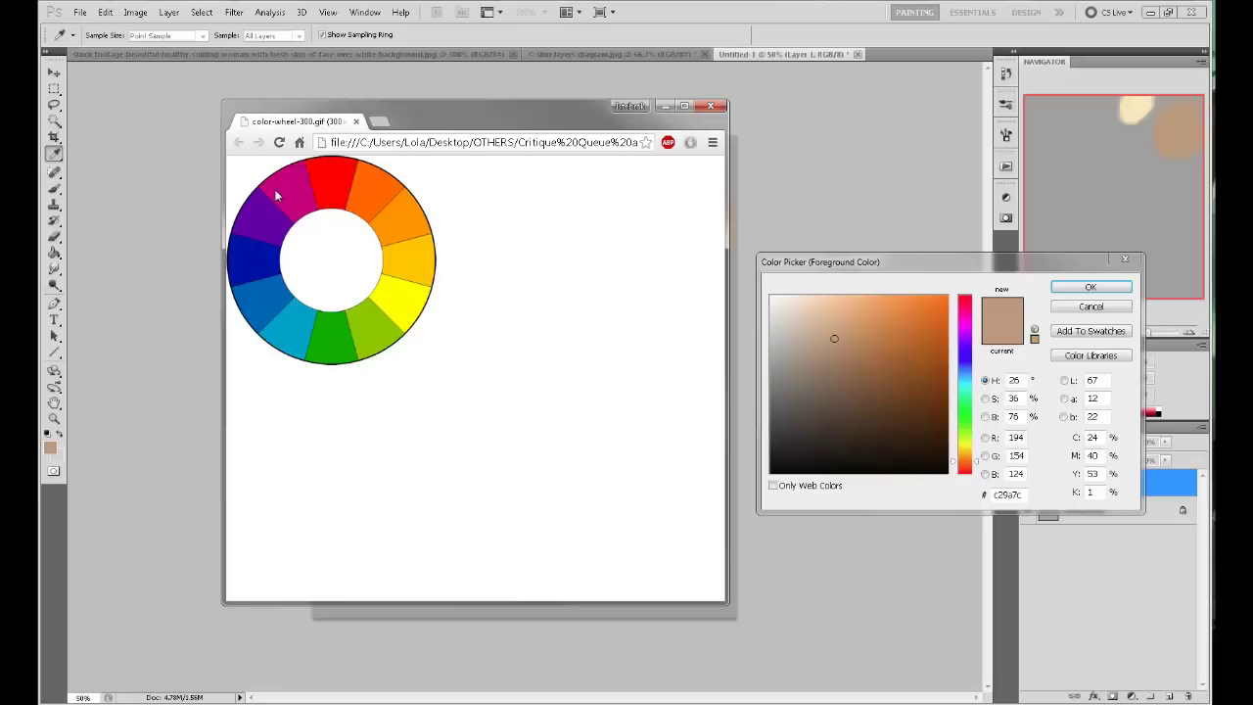
drag(549, 115, 1252, 140)
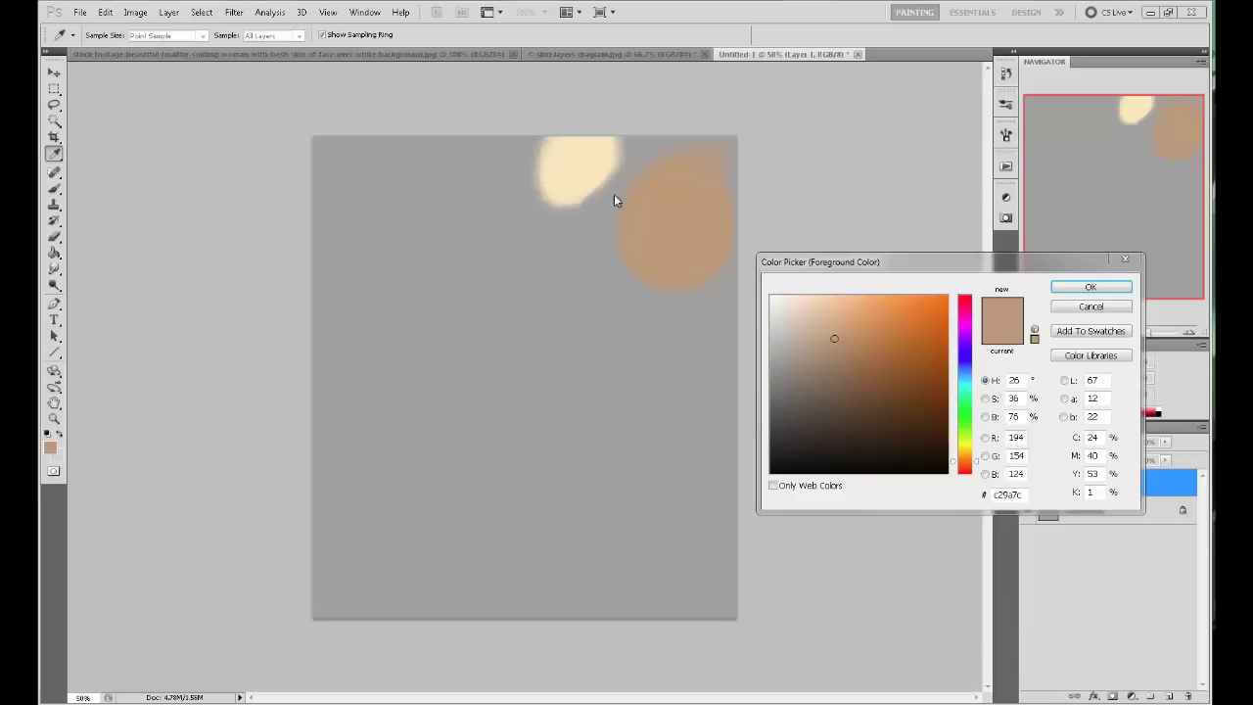
Set the foreground colour to a slightly more saturated tan, RGB 193, 147, 113, and repaint the tan blob with it out to the canvas edge.
click(691, 241)
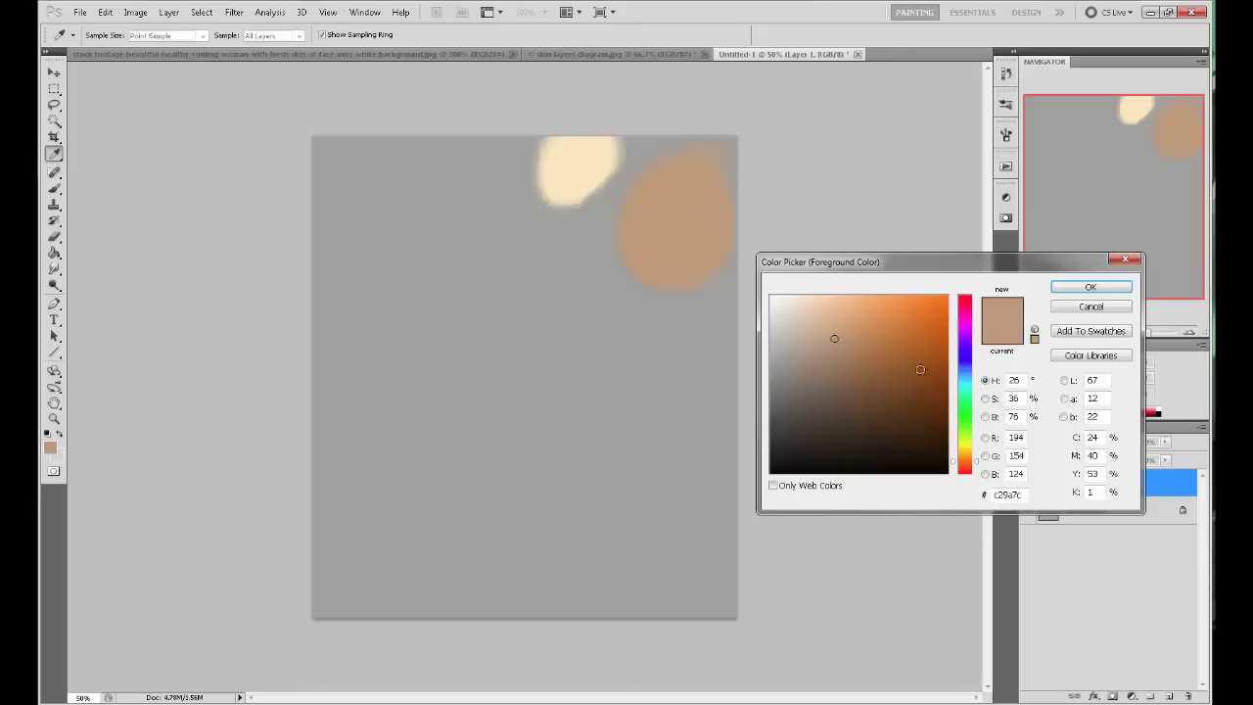
drag(834, 342, 842, 339)
click(1091, 287)
key(b)
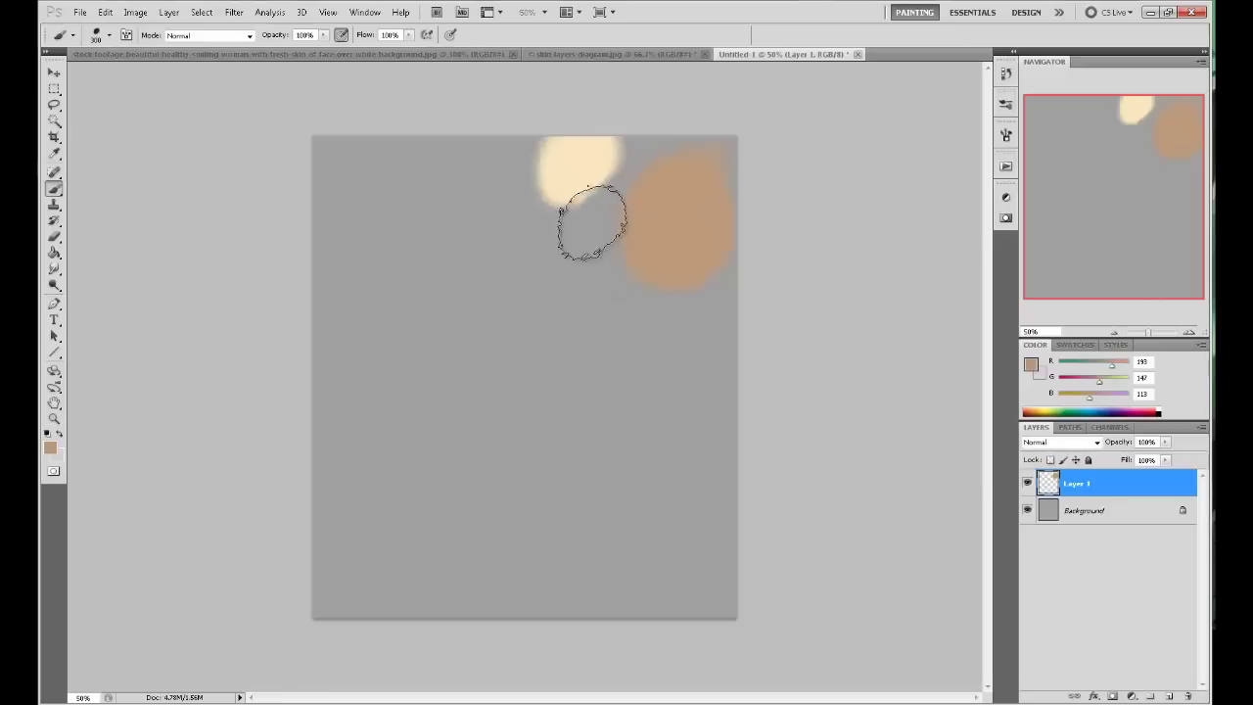
mouse_move(646, 196)
mouse_down()
mouse_move(686, 182)
mouse_move(649, 210)
mouse_move(661, 224)
mouse_up()
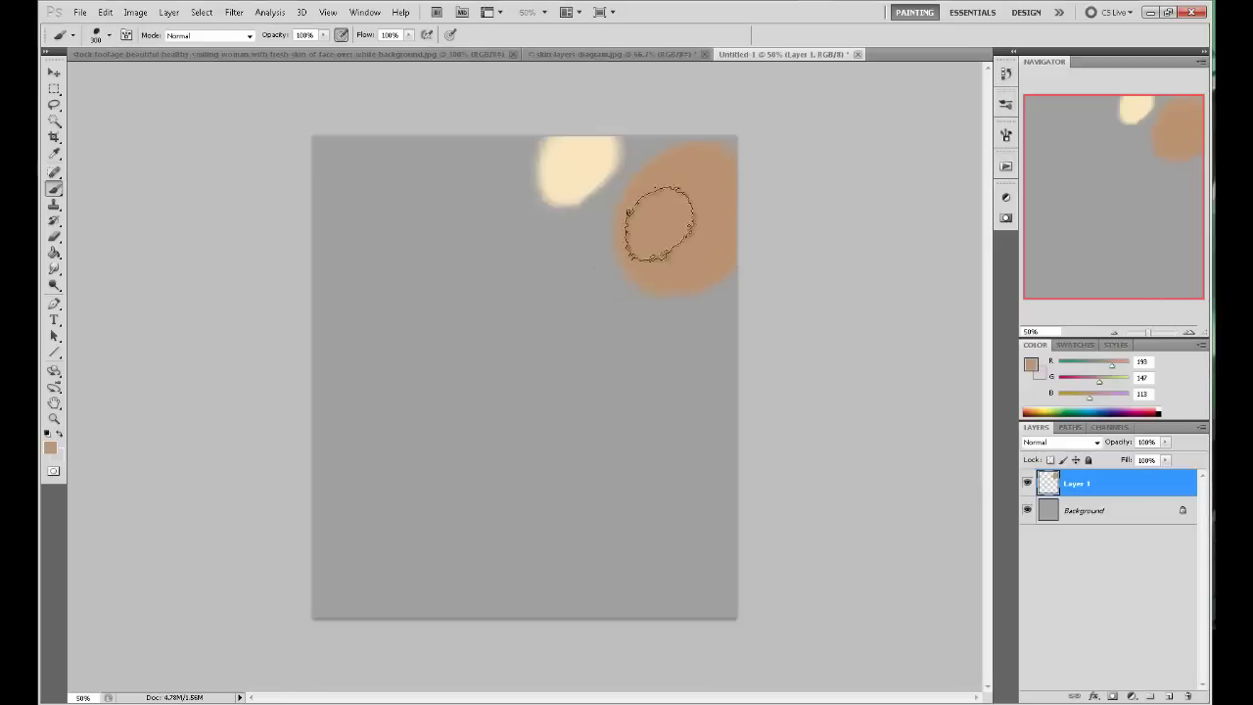
Try a yellower hue of 37° for the foreground colour, then sample the tan blob again.
click(1032, 366)
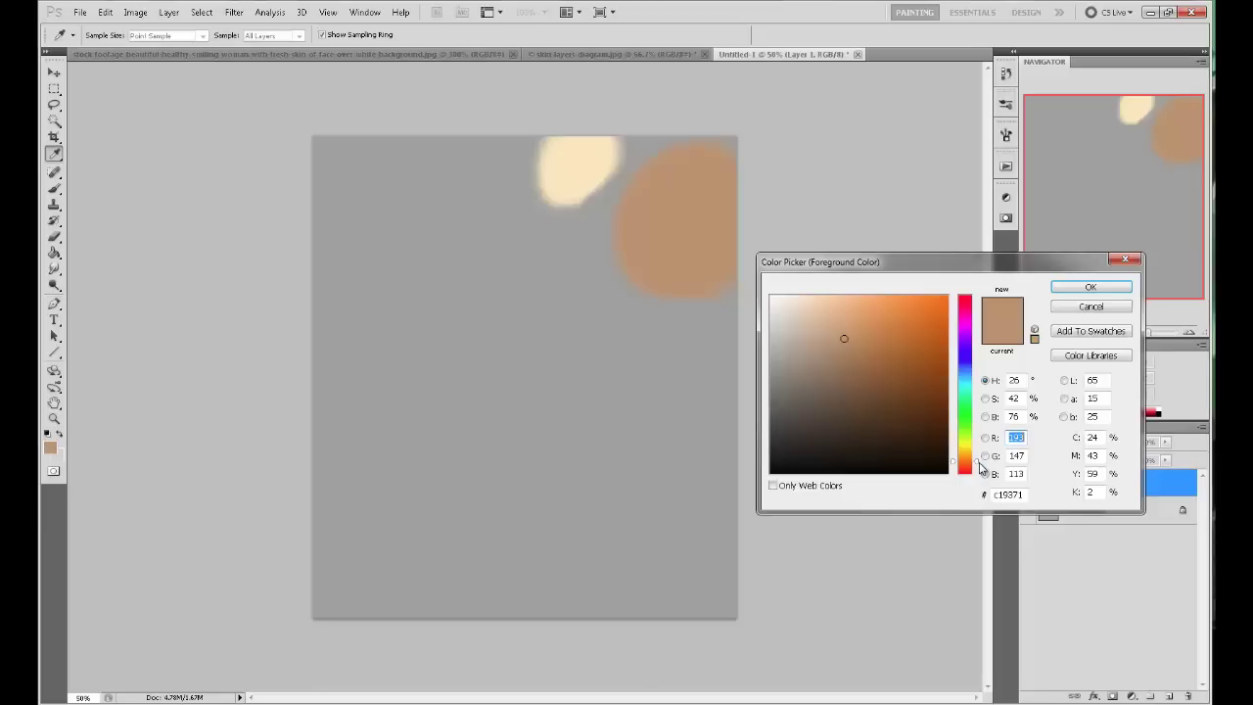
mouse_move(979, 467)
mouse_down()
mouse_move(985, 338)
mouse_move(985, 456)
mouse_up()
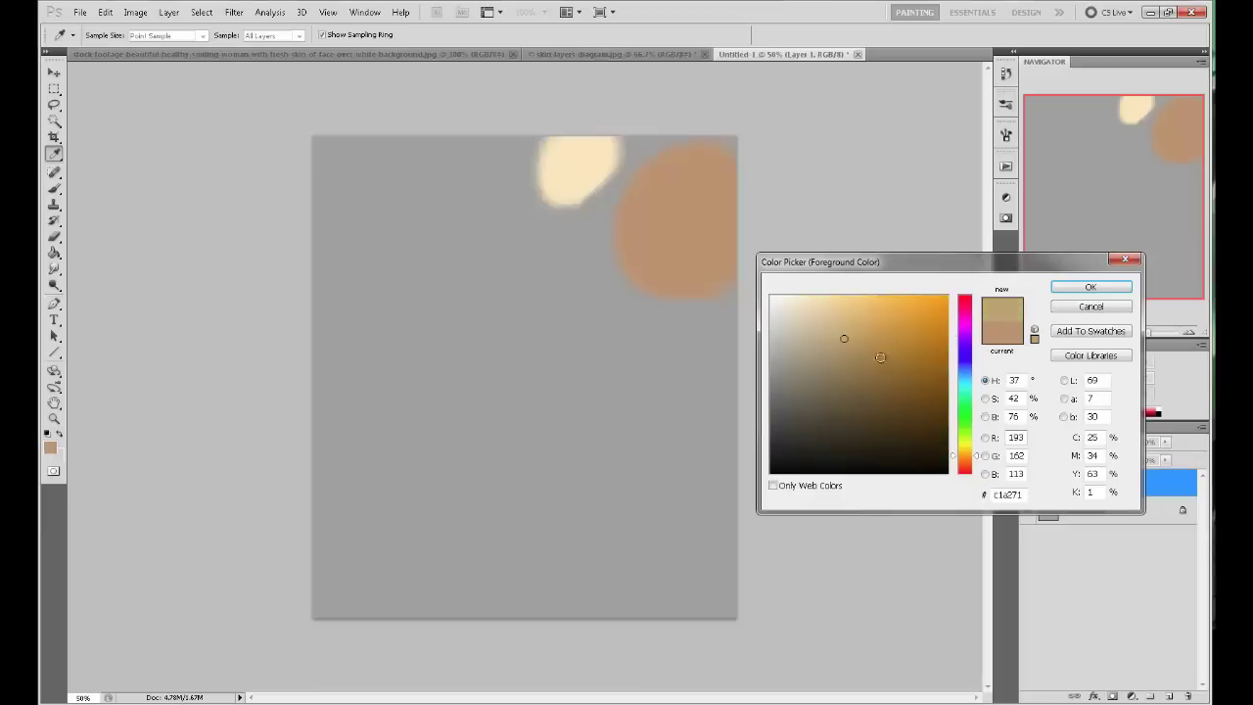
click(693, 235)
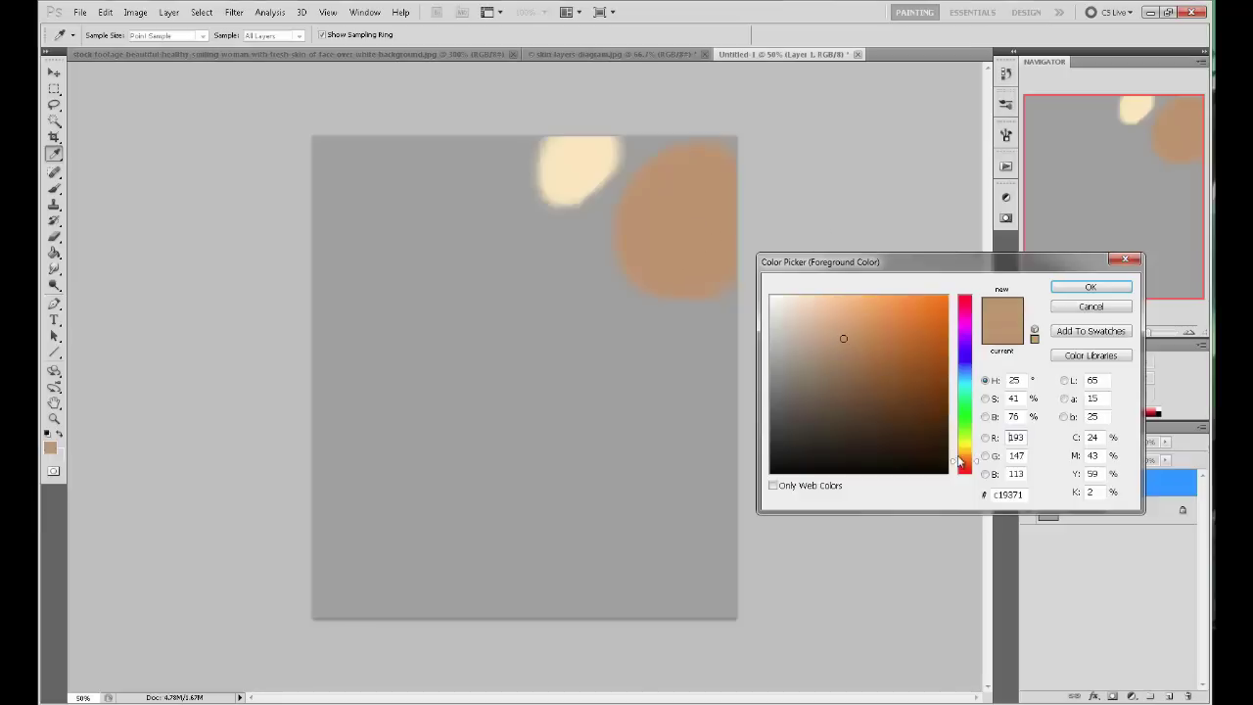
Try the foreground colour at reddish hues of 13° and 14° and as light purple, RGB 186, 161, 243, resampling the tan blob in between.
drag(979, 468, 978, 472)
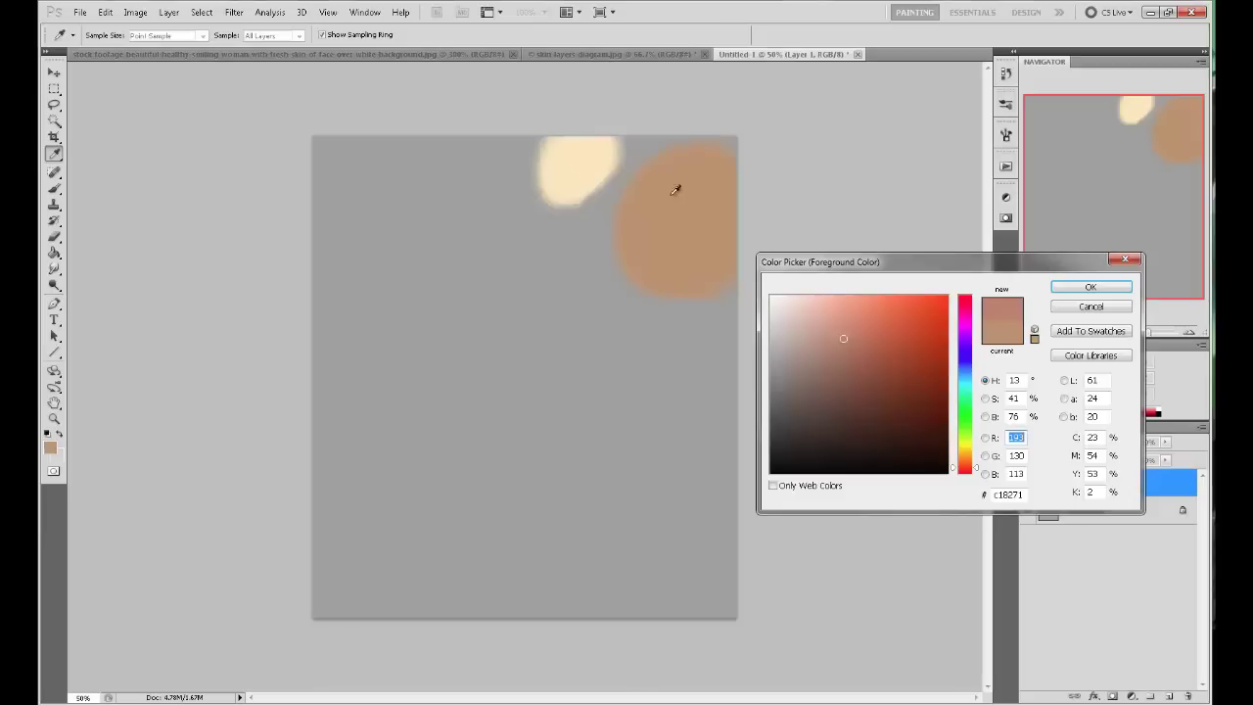
click(965, 345)
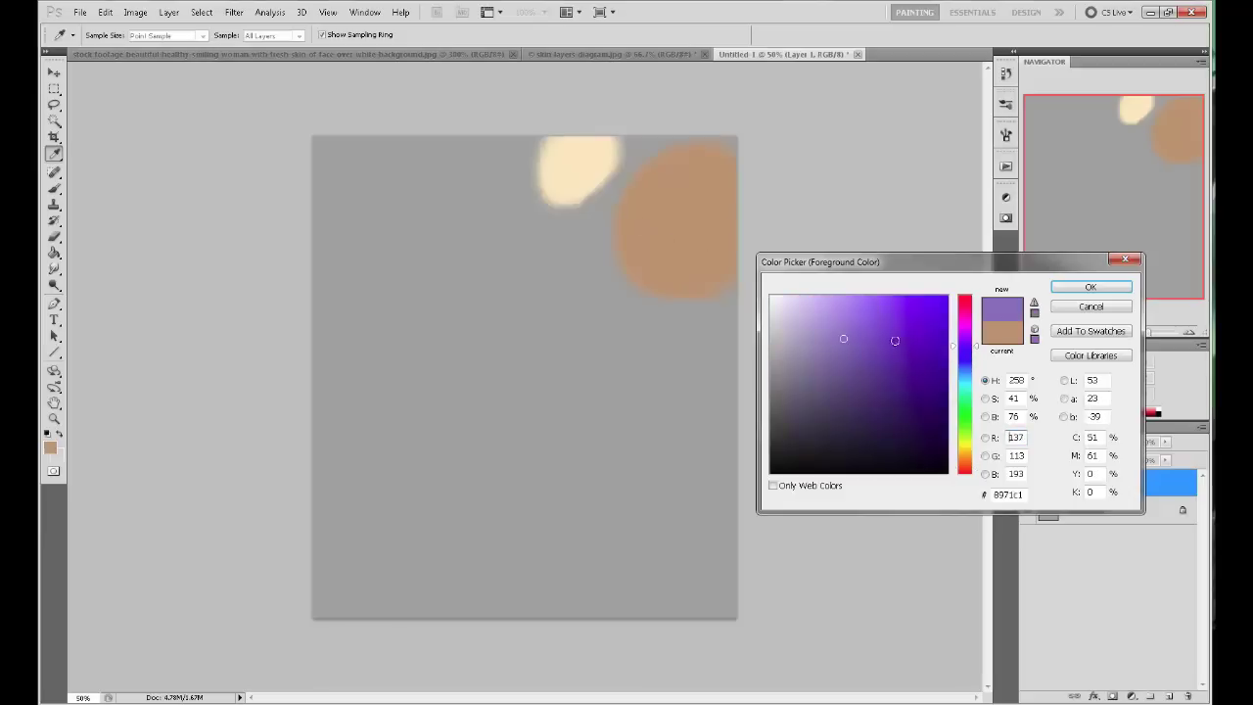
drag(848, 333, 831, 304)
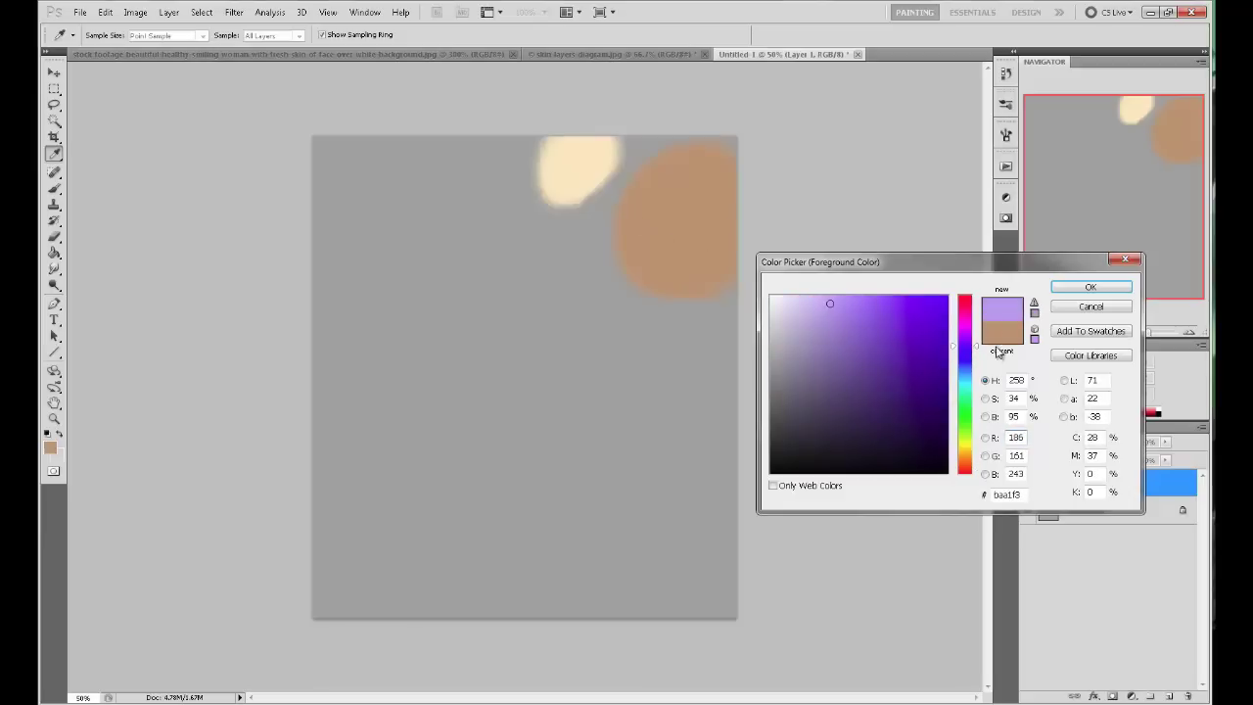
click(682, 217)
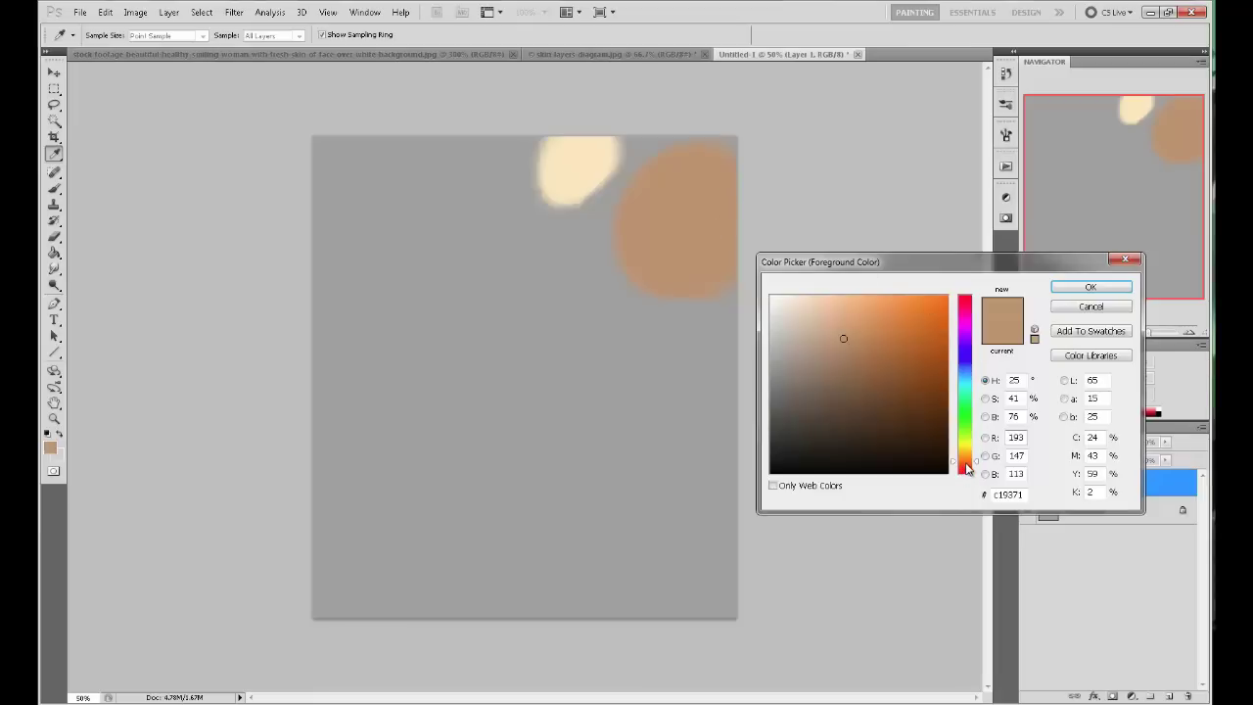
click(964, 466)
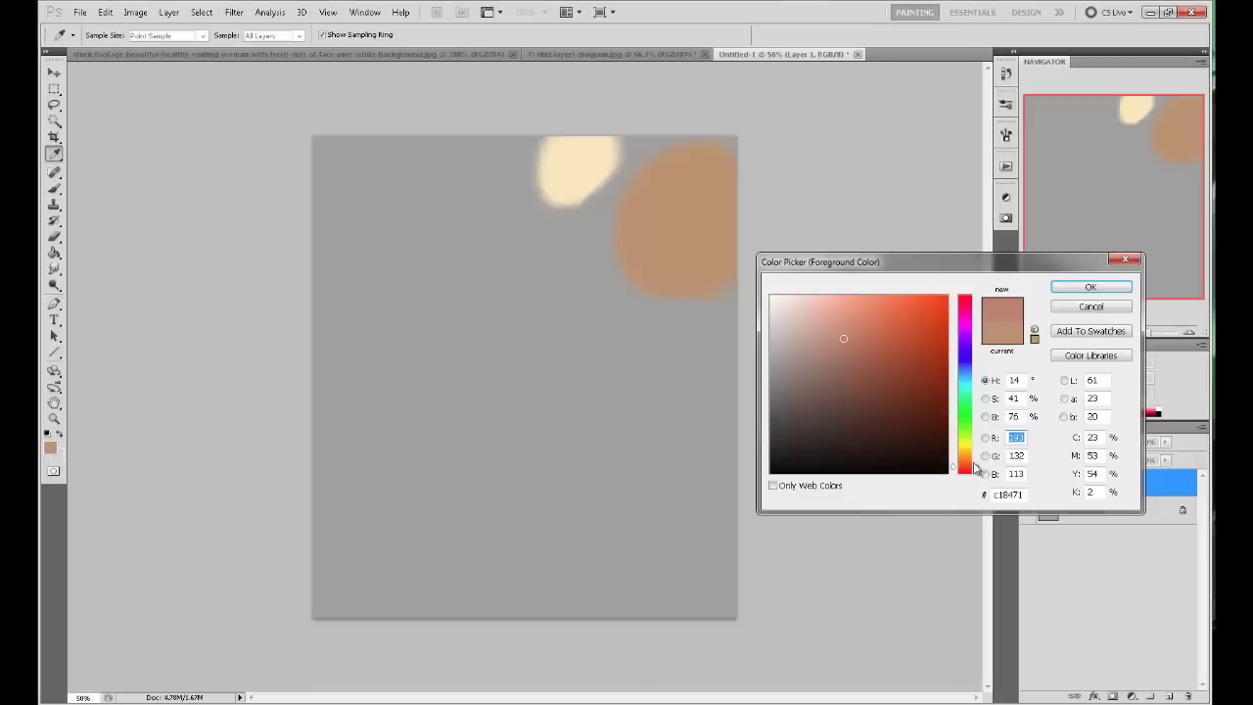
click(681, 205)
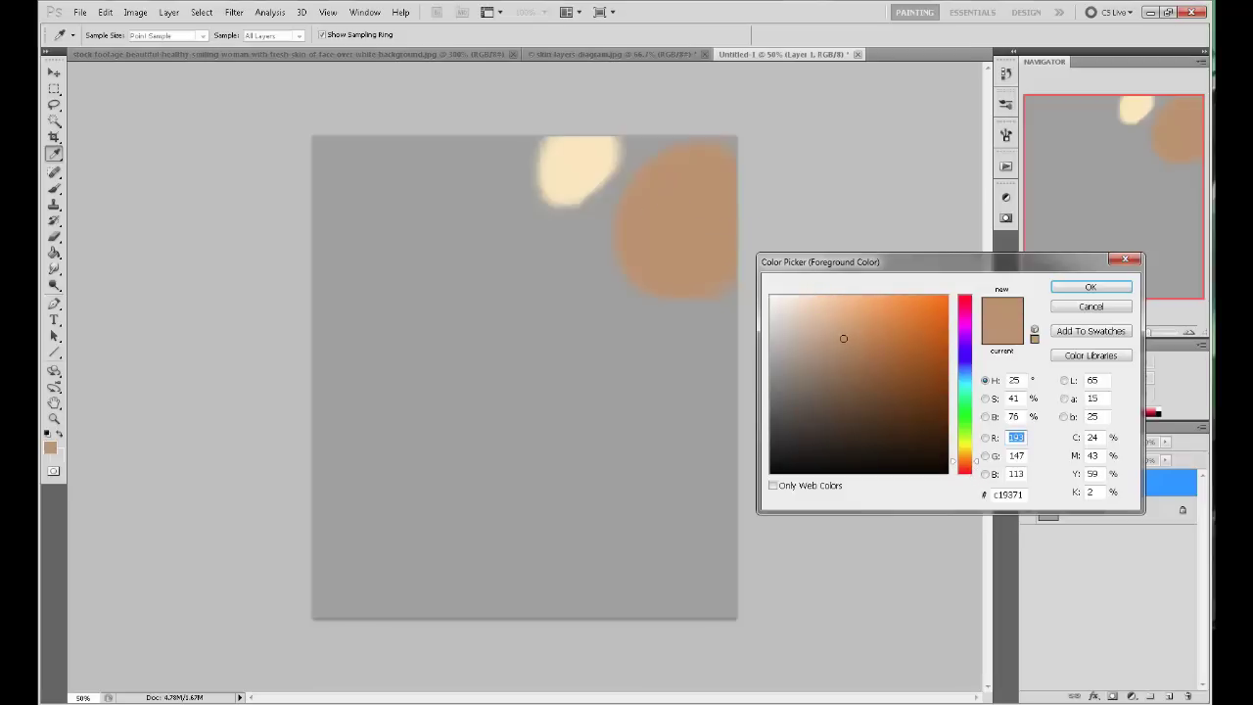
Bring the colour wheel window back beside the Color Picker, examine its hues and close it.
drag(1252, 75, 317, 162)
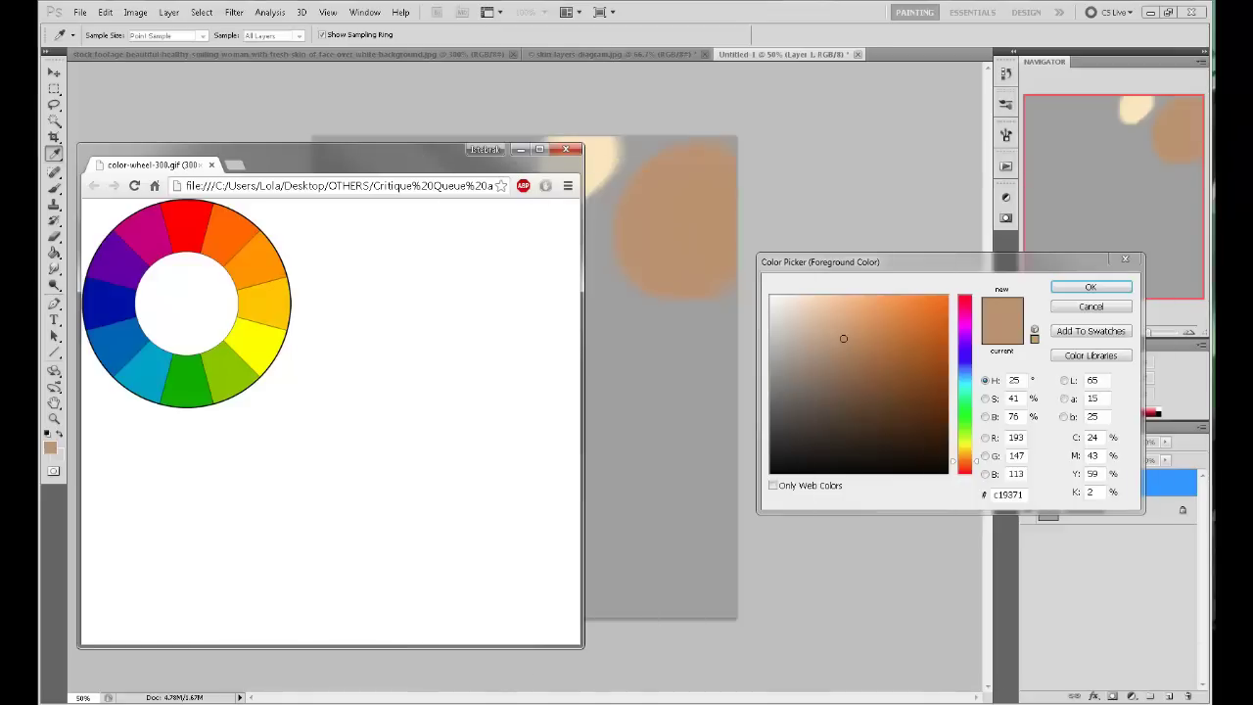
click(562, 148)
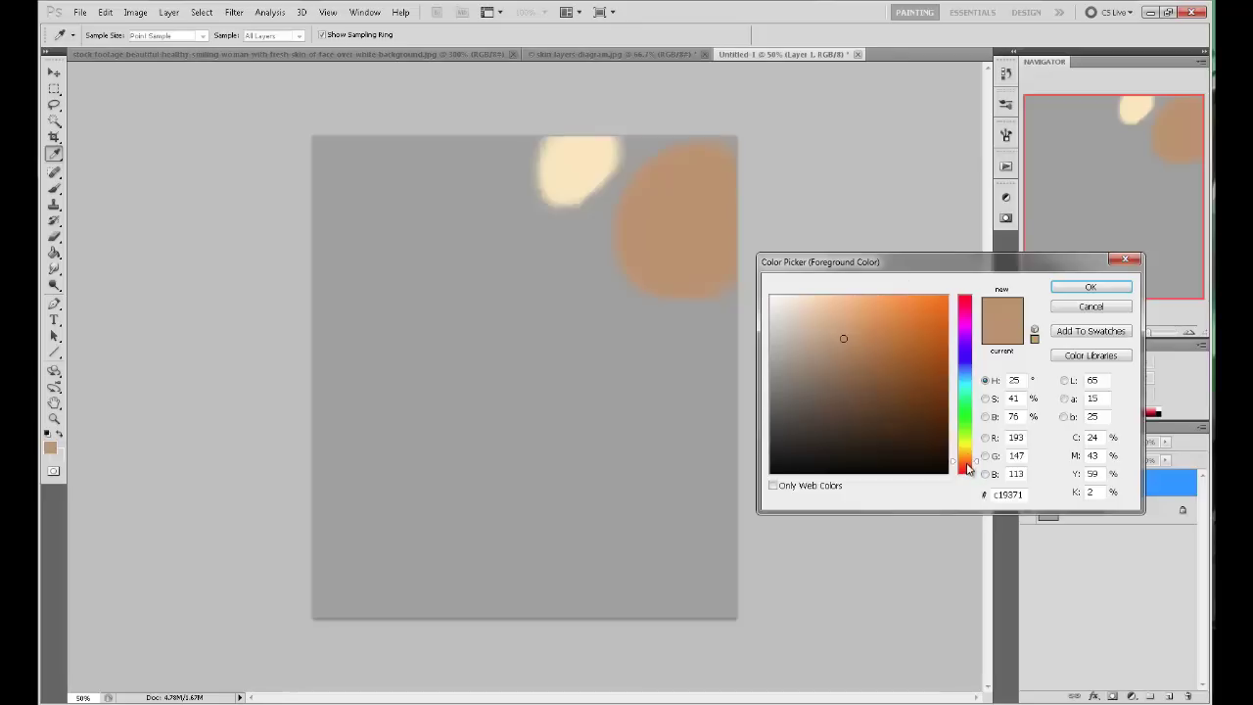
Try hue 16° with a darker reddish brown, RGB 164, 101, 78, and a lighter pink, RGB 207, 154, 136, then resample the tan blob.
drag(968, 469, 973, 470)
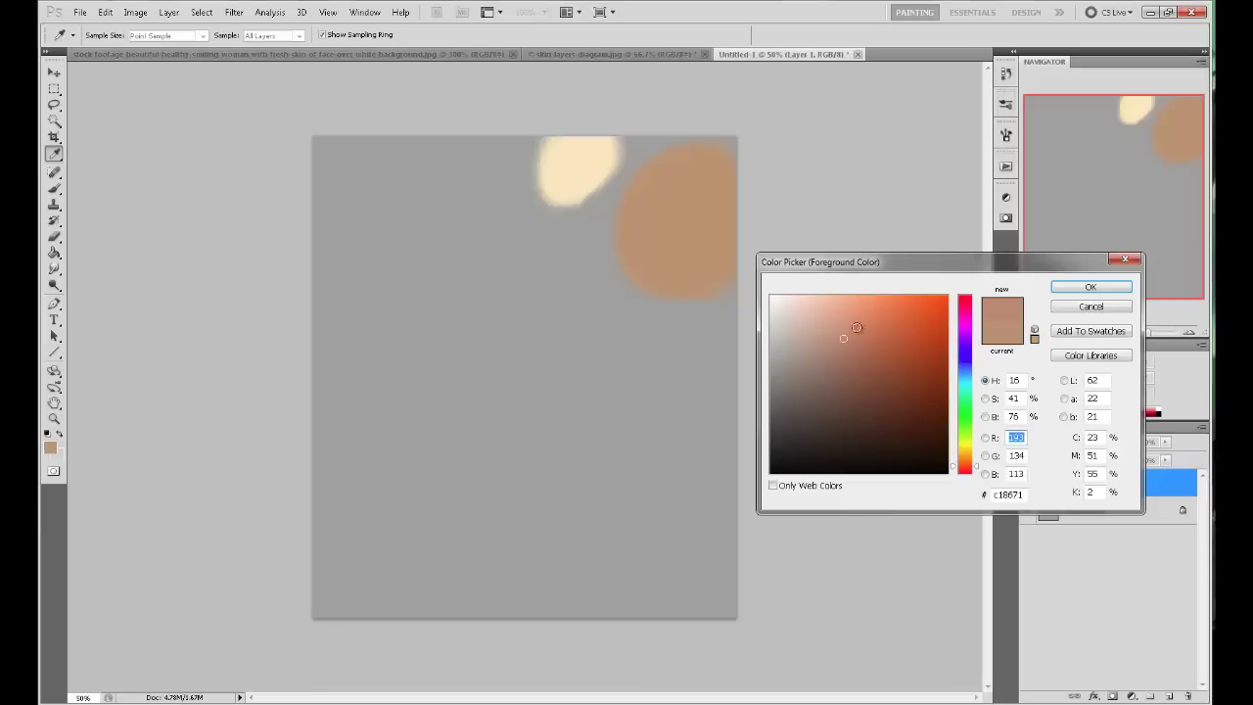
drag(848, 339, 862, 358)
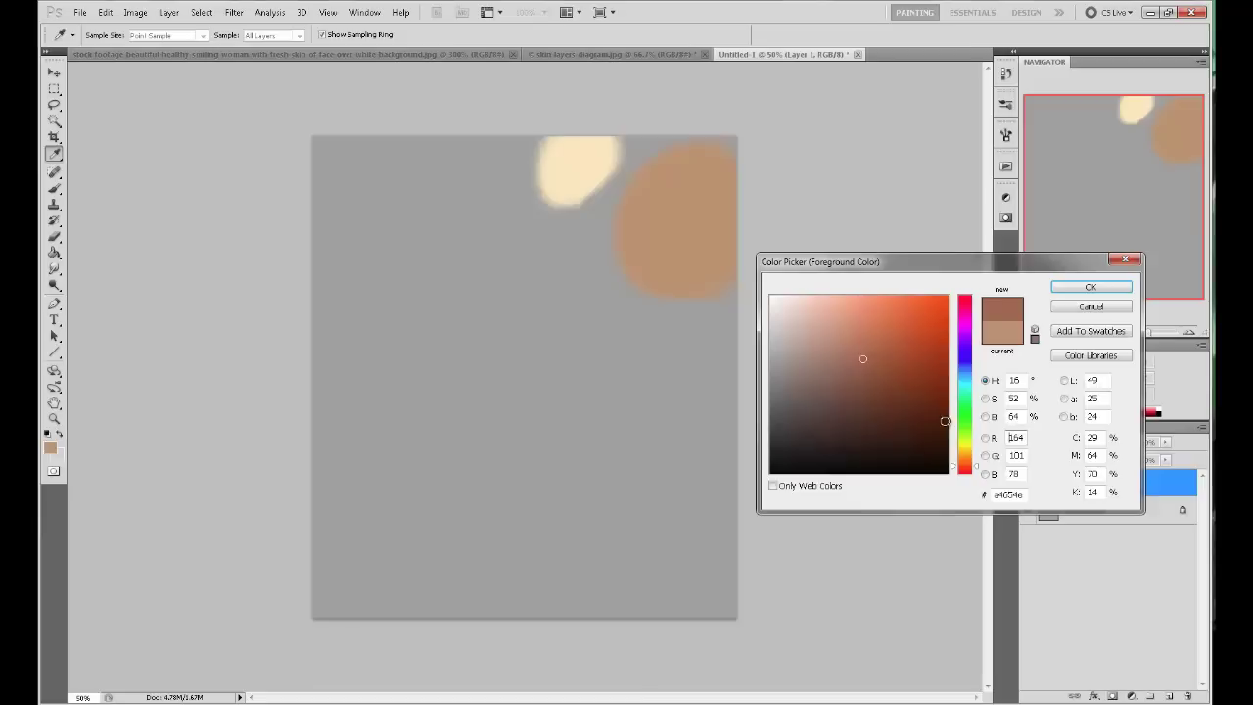
drag(944, 422, 832, 329)
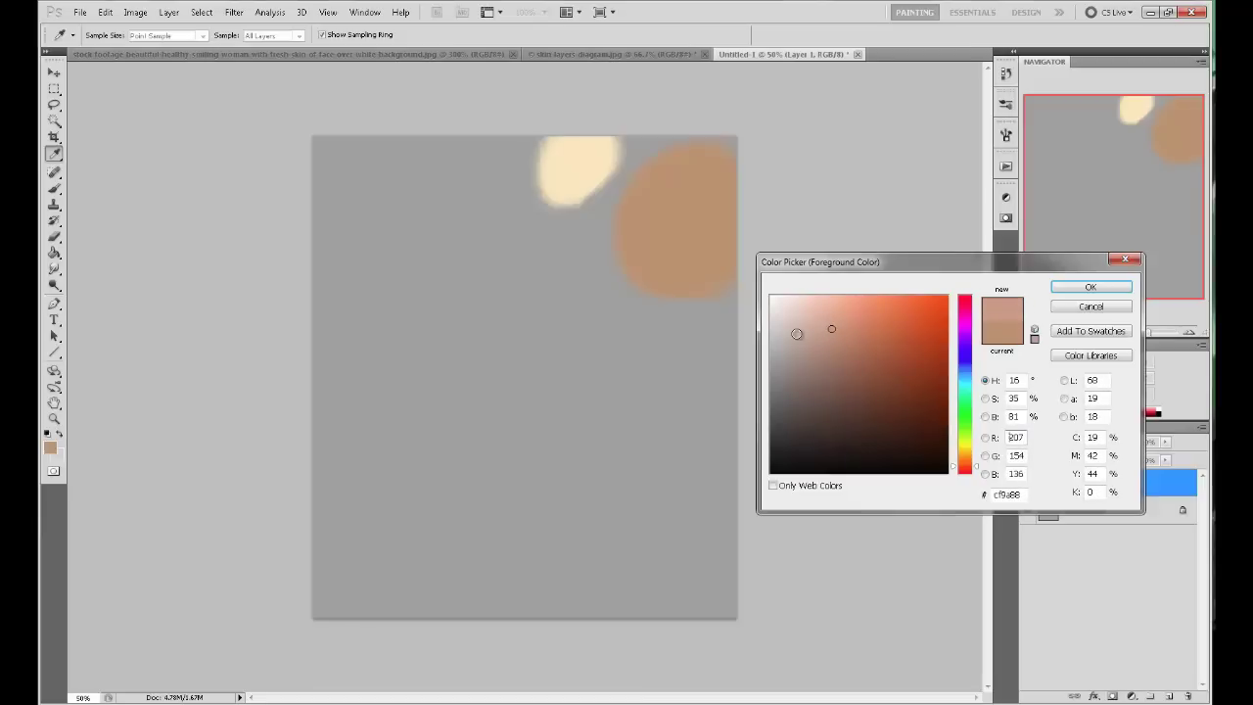
click(691, 218)
mouse_move(846, 341)
mouse_down()
mouse_move(846, 406)
mouse_move(842, 343)
mouse_up()
click(696, 195)
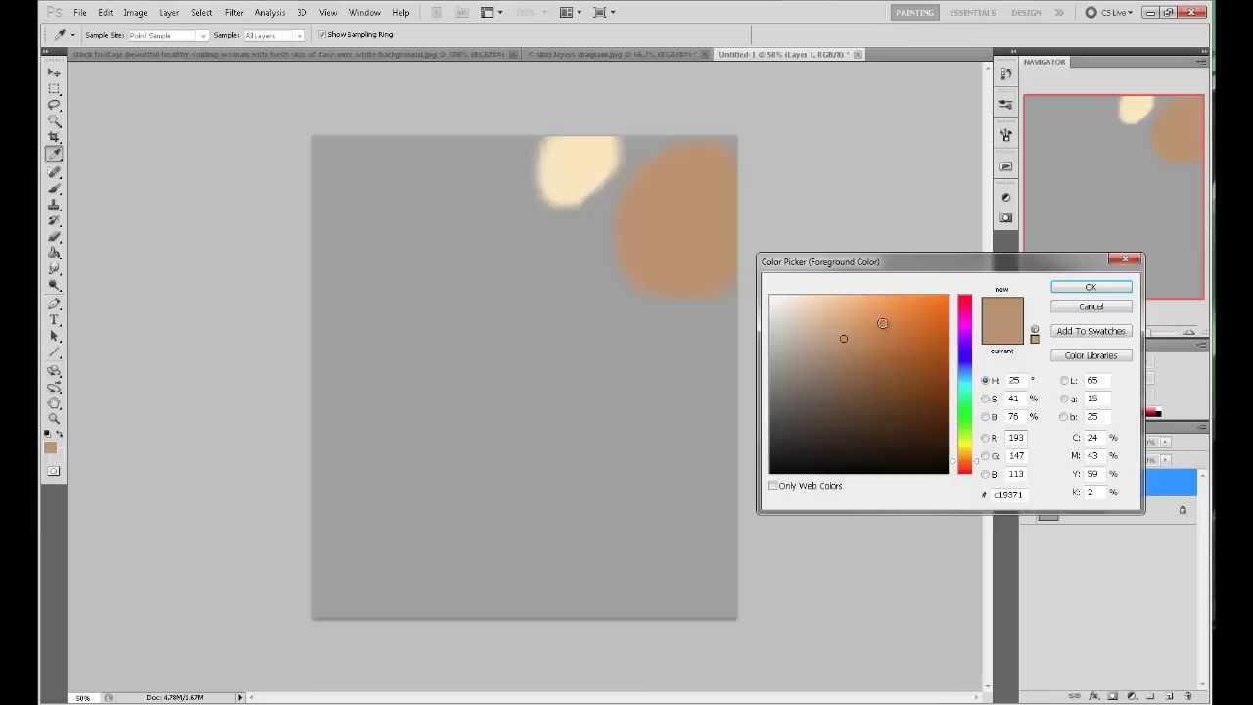
Try a greyish brown blob, RGB 129, 104, 85, over the tan one's lower edge and undo it.
drag(843, 338, 834, 415)
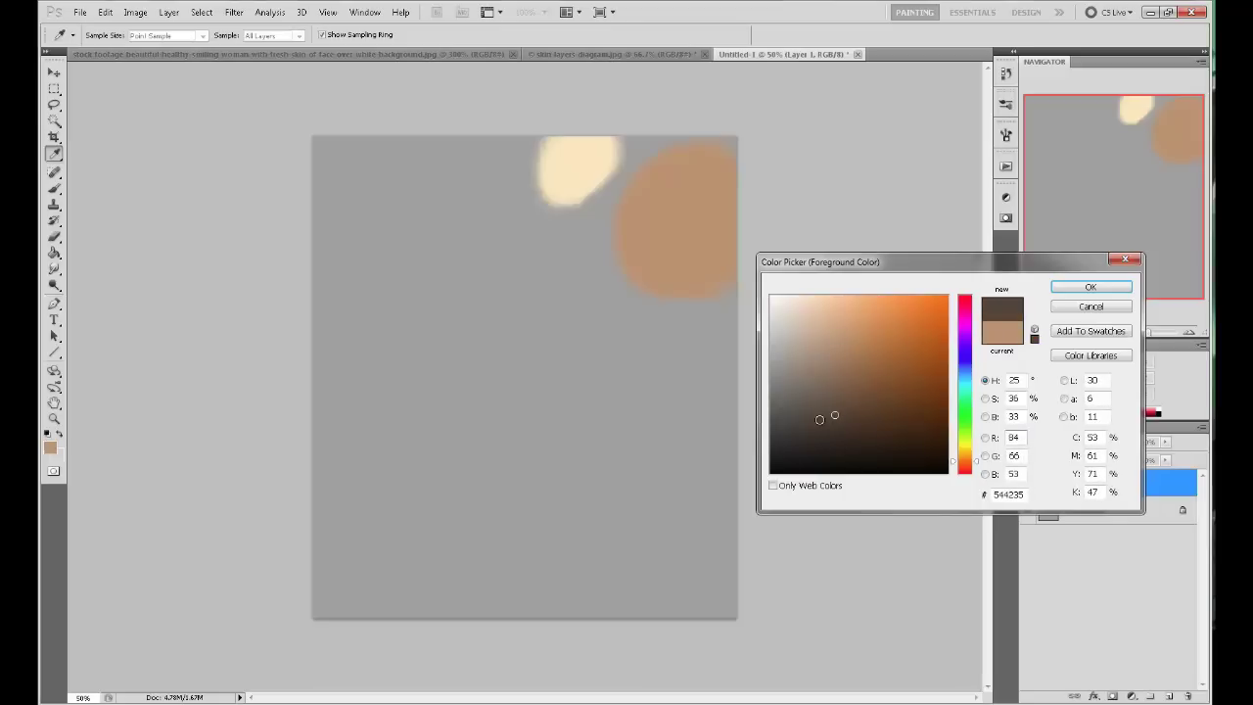
drag(843, 348, 830, 382)
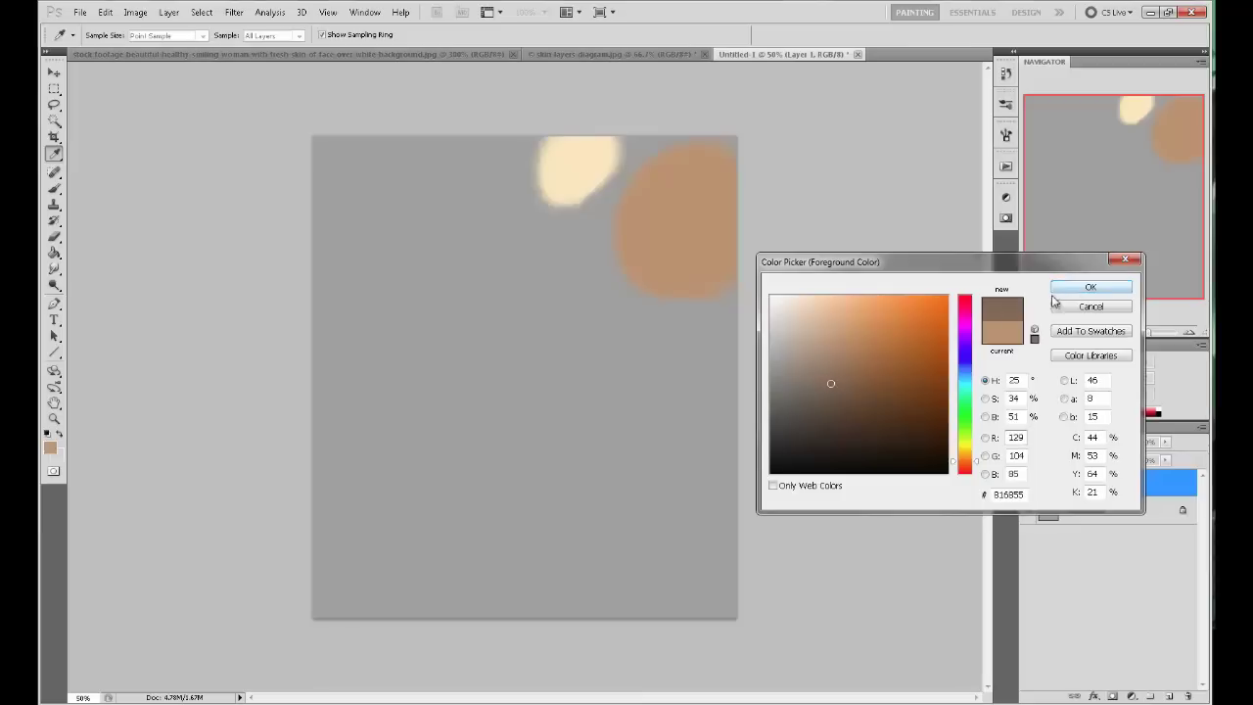
click(1091, 287)
mouse_move(603, 230)
mouse_down()
mouse_move(633, 245)
mouse_move(665, 316)
mouse_move(680, 296)
mouse_up()
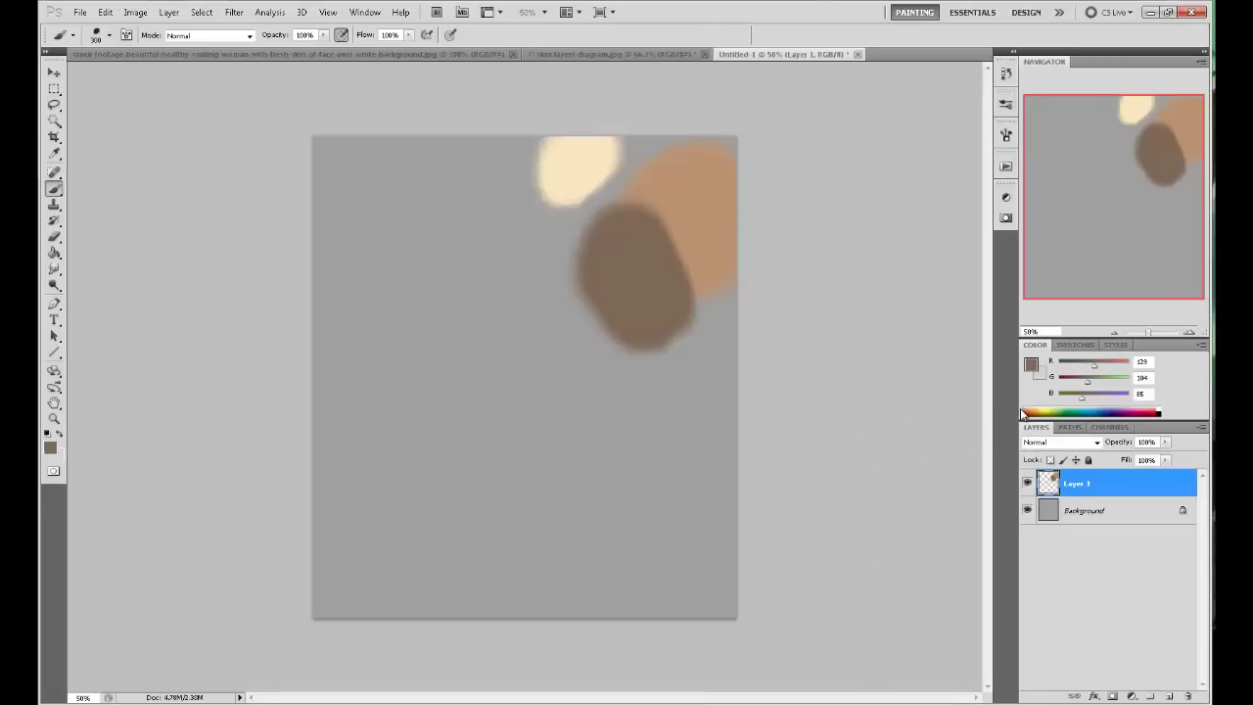
key(ctrl+alt+z)
key(ctrl+alt+z)
key(ctrl+alt+z)
key(ctrl+alt+z)
key(ctrl+alt+z)
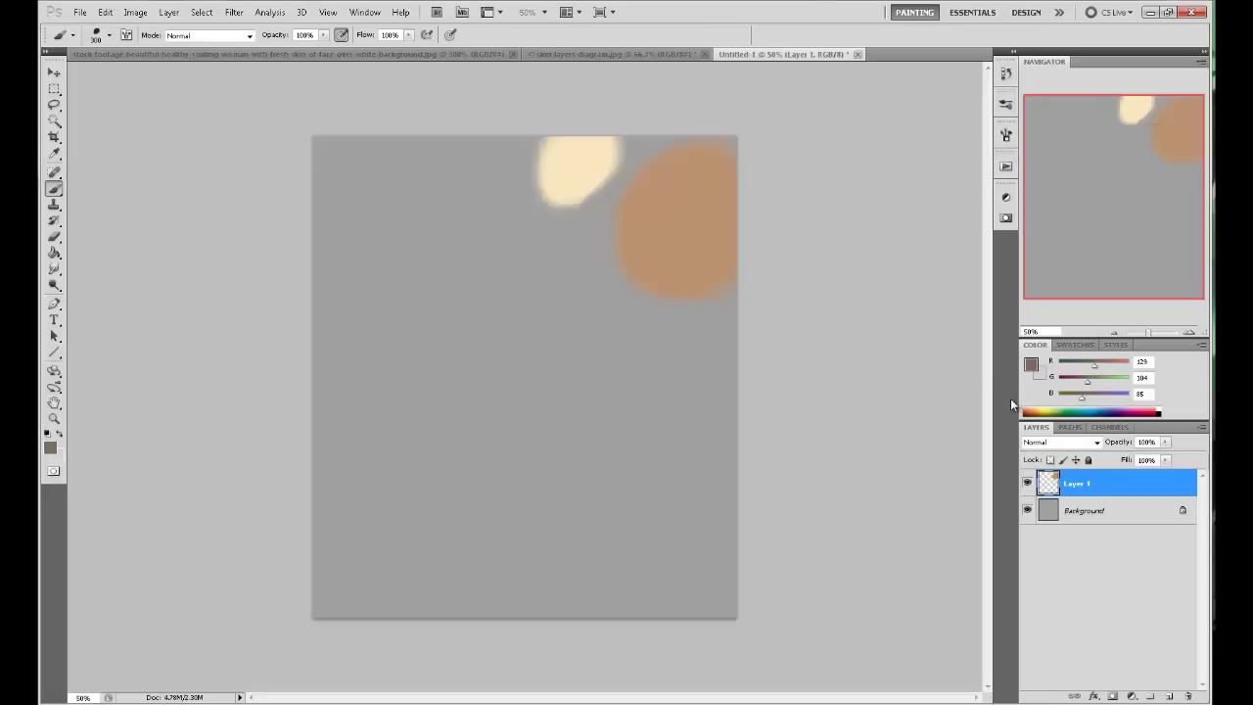
Sample the tan blob, darken and saturate it to brown, RGB 144, 92, 53, and paint a brown blob over its lower part.
alt+click(670, 221)
click(1030, 368)
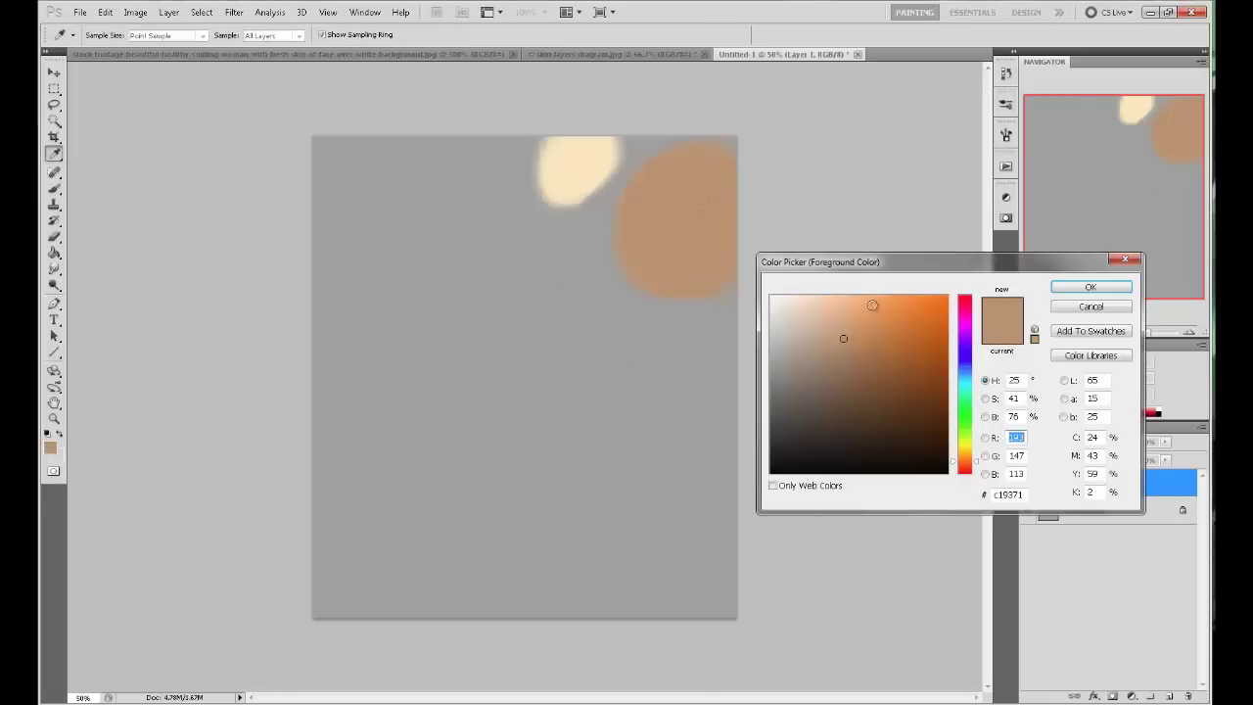
mouse_move(853, 350)
mouse_down()
mouse_move(872, 371)
mouse_move(845, 334)
mouse_move(894, 390)
mouse_move(859, 355)
mouse_move(886, 375)
mouse_up()
click(1089, 287)
key(b)
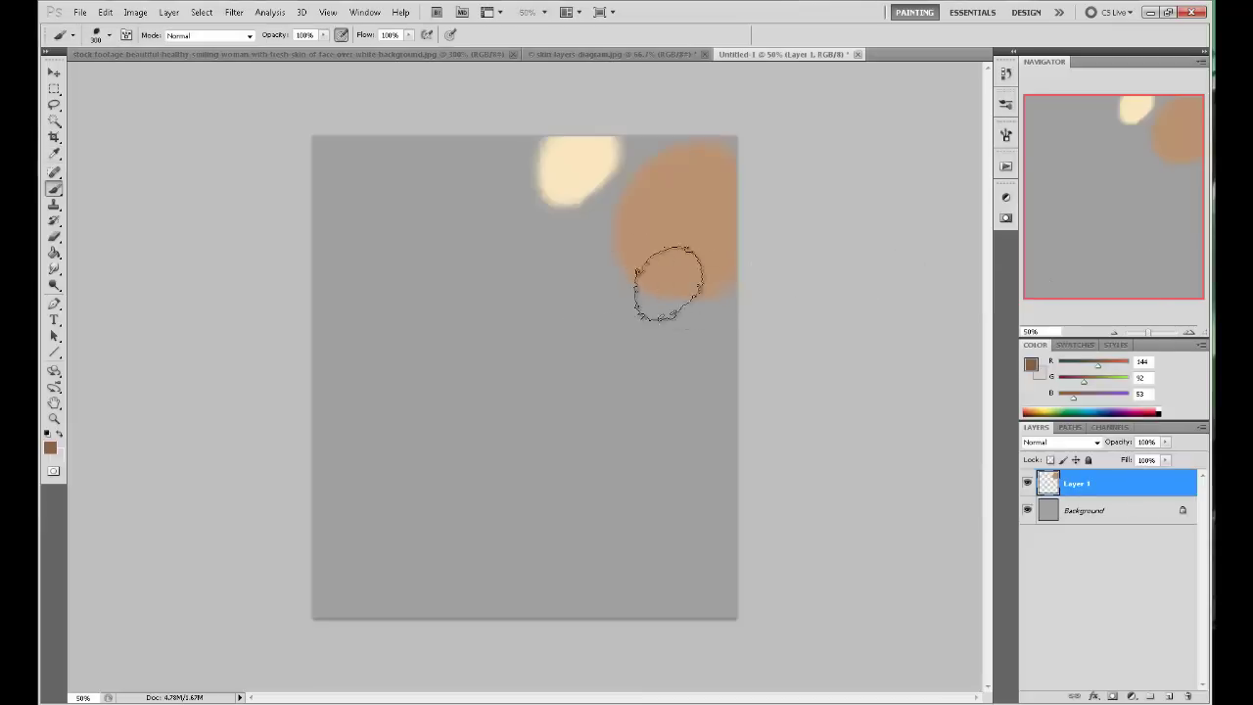
mouse_move(672, 285)
mouse_down()
mouse_move(639, 282)
mouse_move(660, 309)
mouse_move(634, 294)
mouse_move(721, 288)
mouse_up()
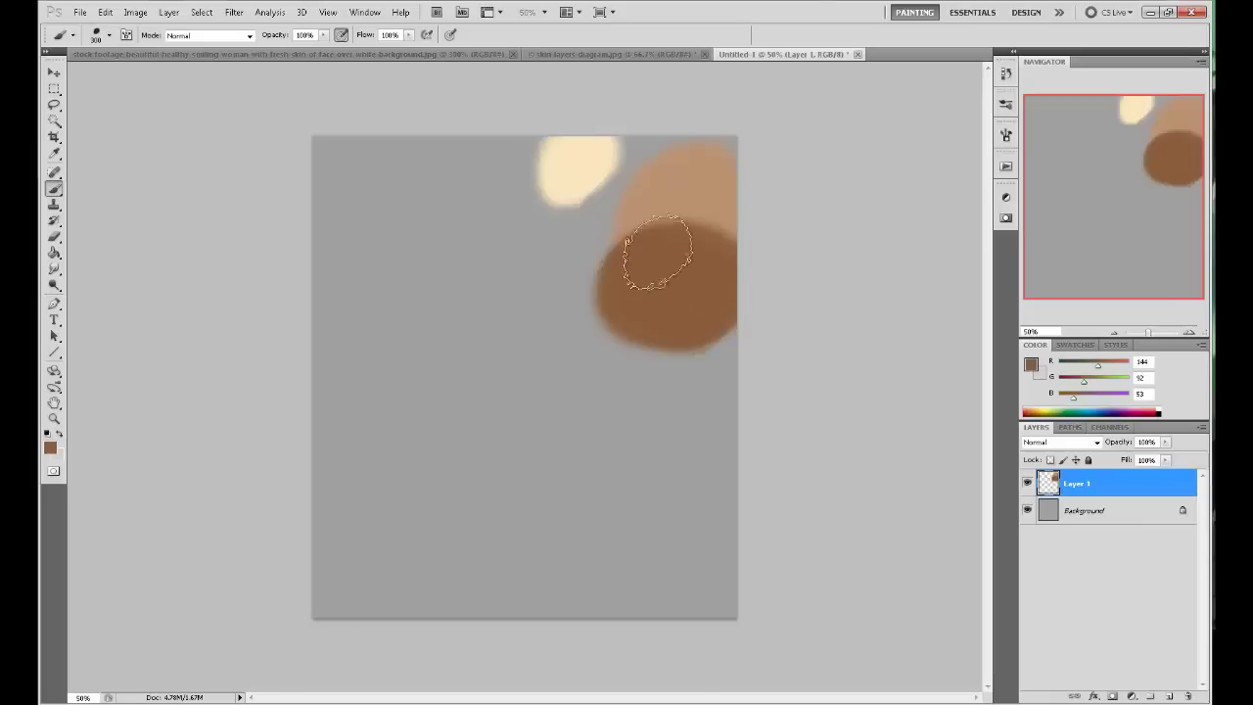
Undo the brown blob and resample the tan blob as the starting colour for a new shadow tone.
key(ctrl+z)
key(ctrl+alt+z)
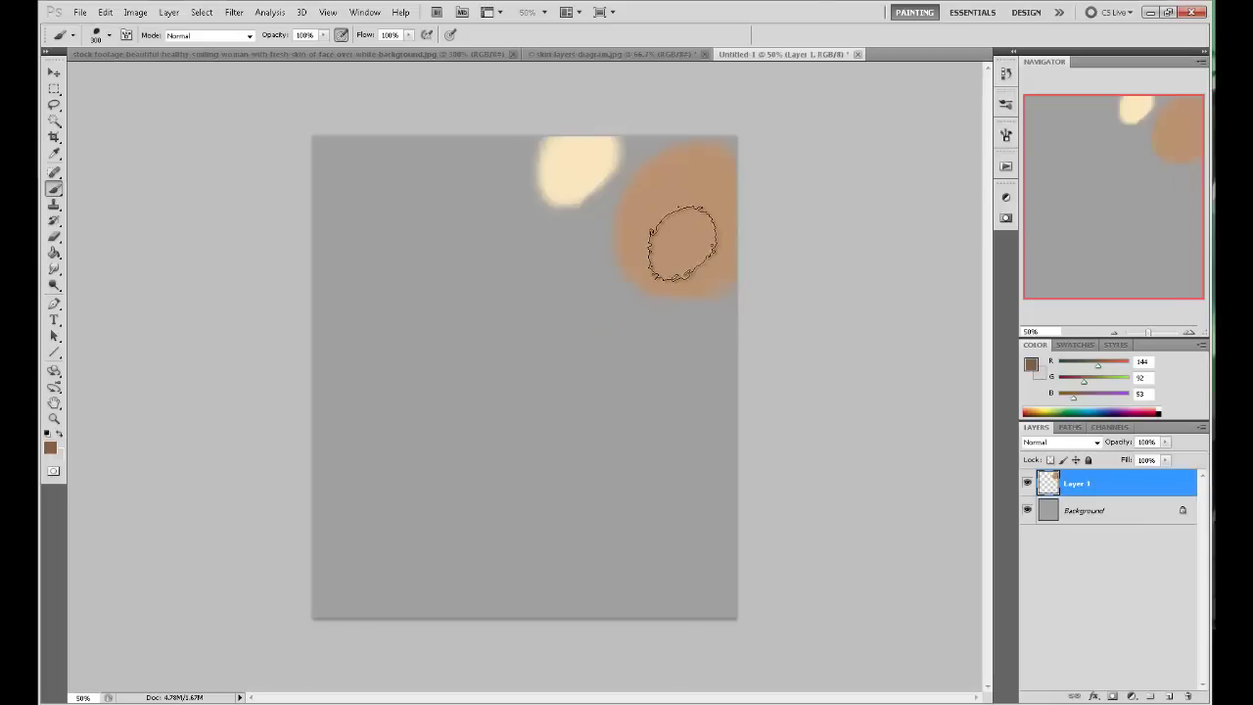
alt+click(686, 244)
click(1031, 366)
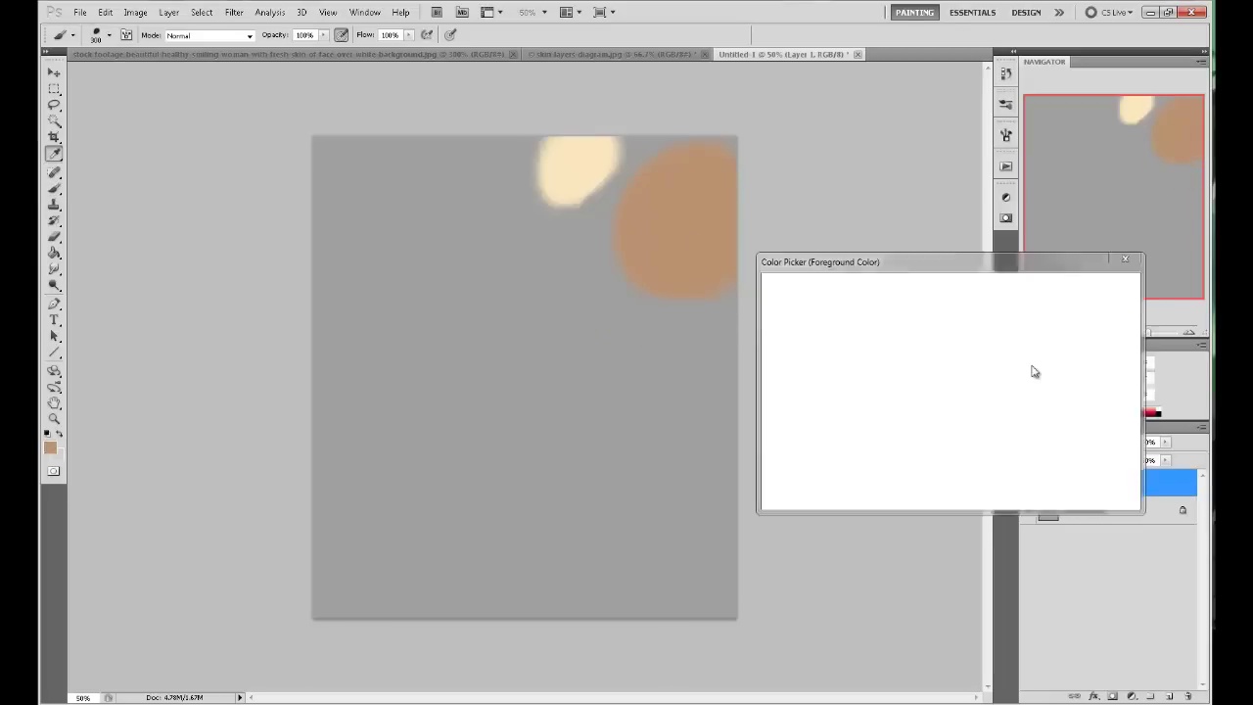
click(851, 340)
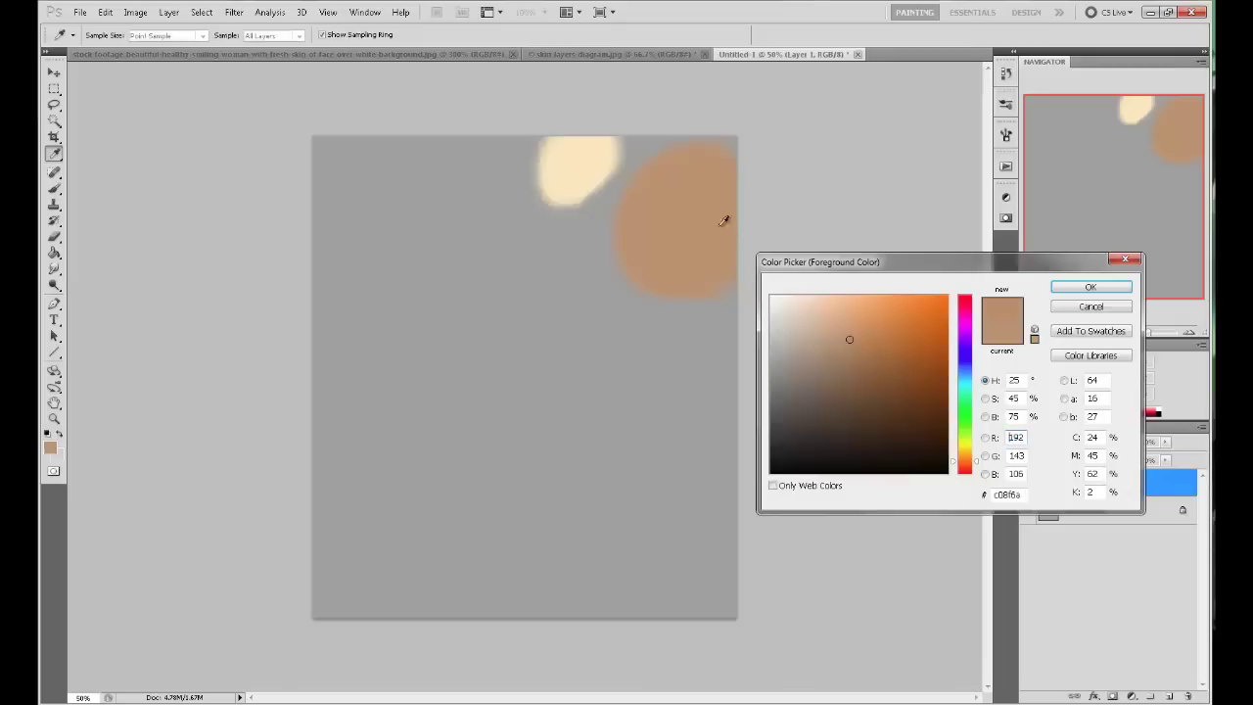
click(721, 225)
Choose a dark red, hue 10°, RGB 138, 62, 47, and paint a blob of it over the tan one's lower part.
drag(841, 339, 887, 377)
click(978, 463)
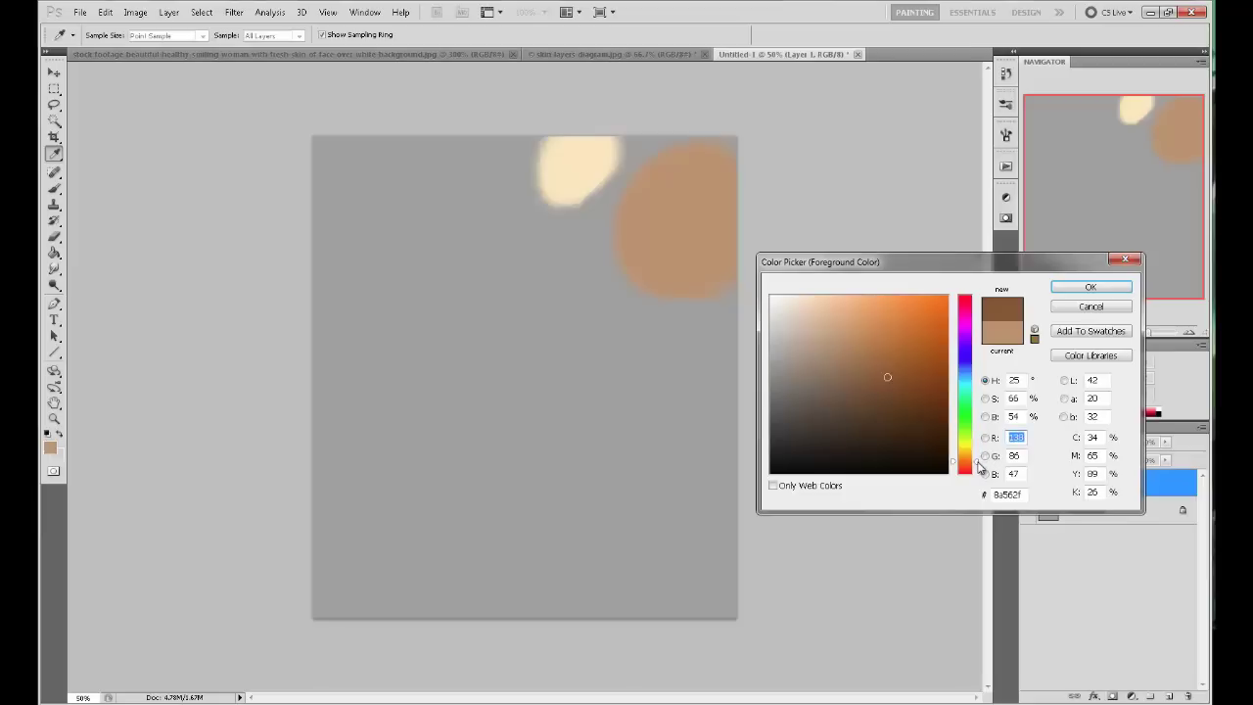
drag(978, 467, 978, 475)
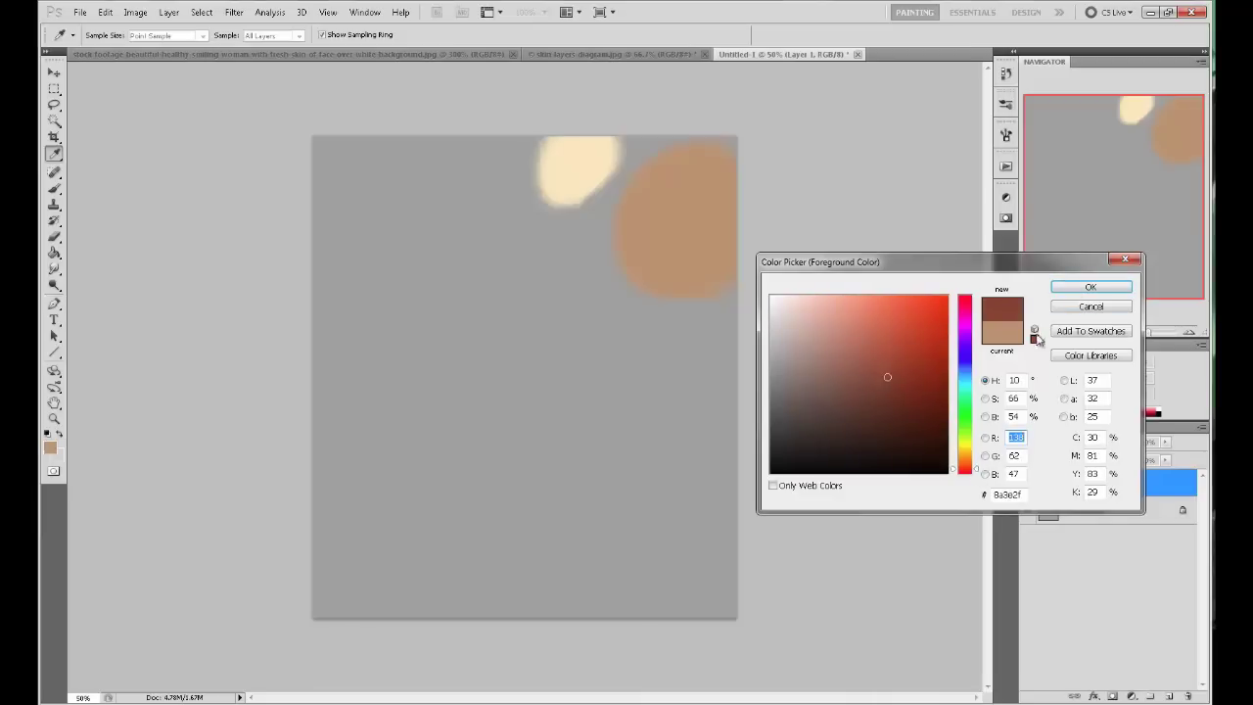
click(1089, 287)
key(b)
drag(647, 280, 671, 294)
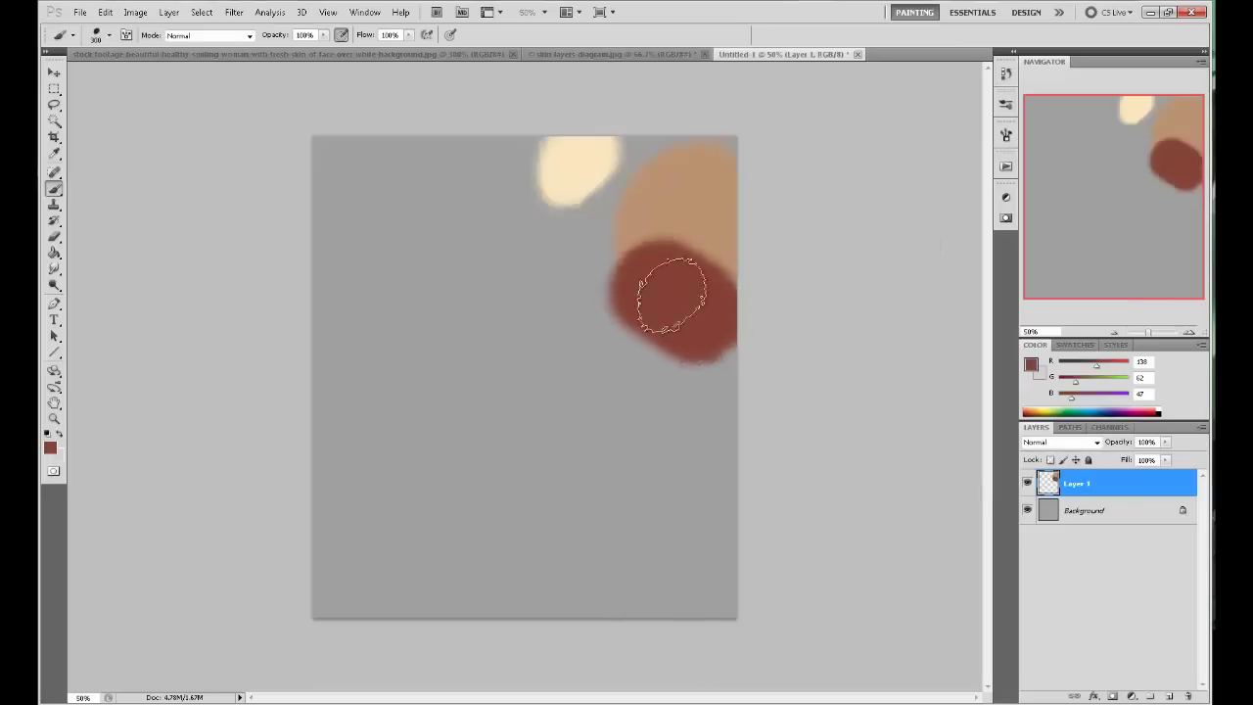
Try repainting the tan over the dark red blob's upper edge, and undo both the tan stroke and the red blob.
alt+click(694, 218)
mouse_move(733, 229)
mouse_down()
mouse_move(694, 210)
mouse_move(744, 284)
mouse_up()
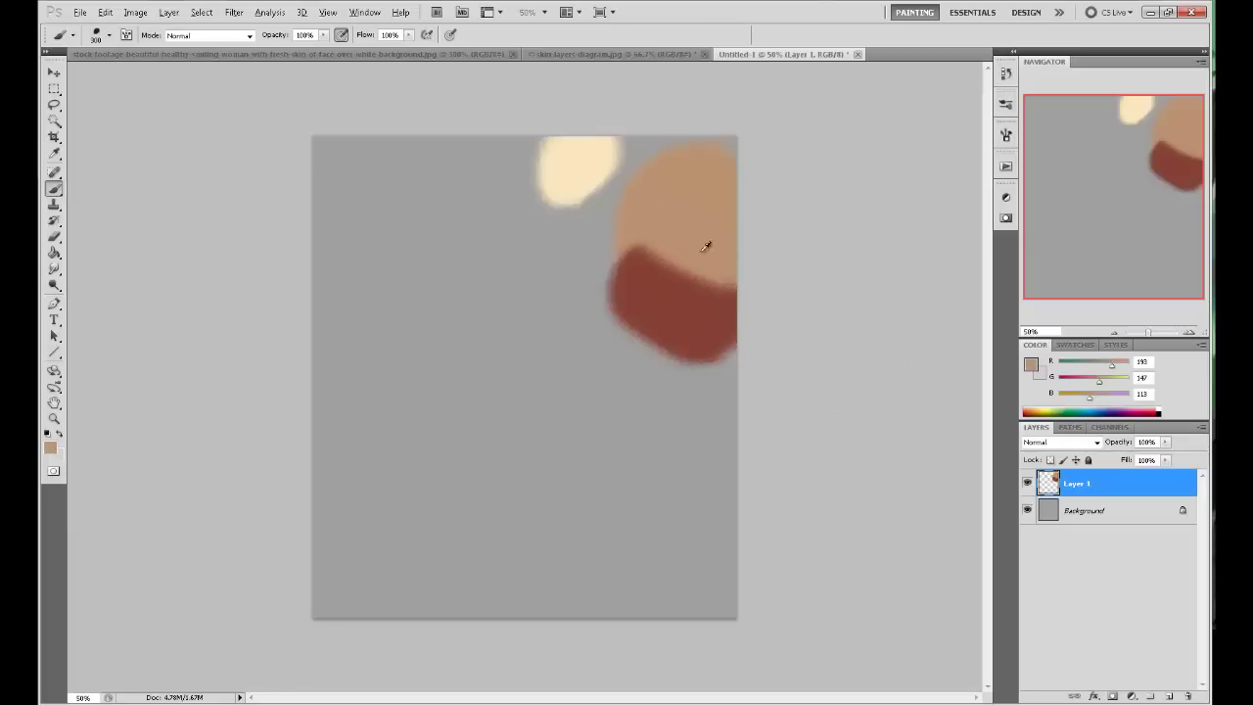
key(ctrl+alt+z)
key(ctrl+alt+z)
key(ctrl+alt+z)
key(ctrl+alt+z)
key(ctrl+alt+z)
key(ctrl+alt+z)
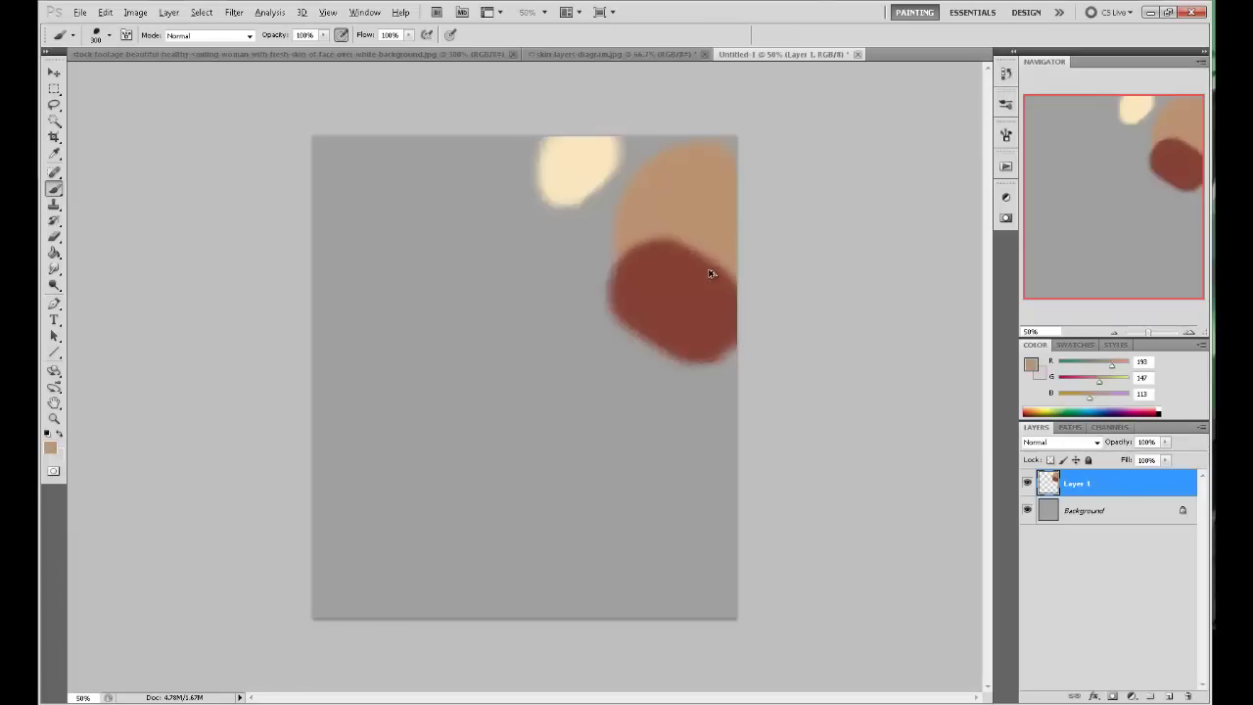
key(ctrl+alt+z)
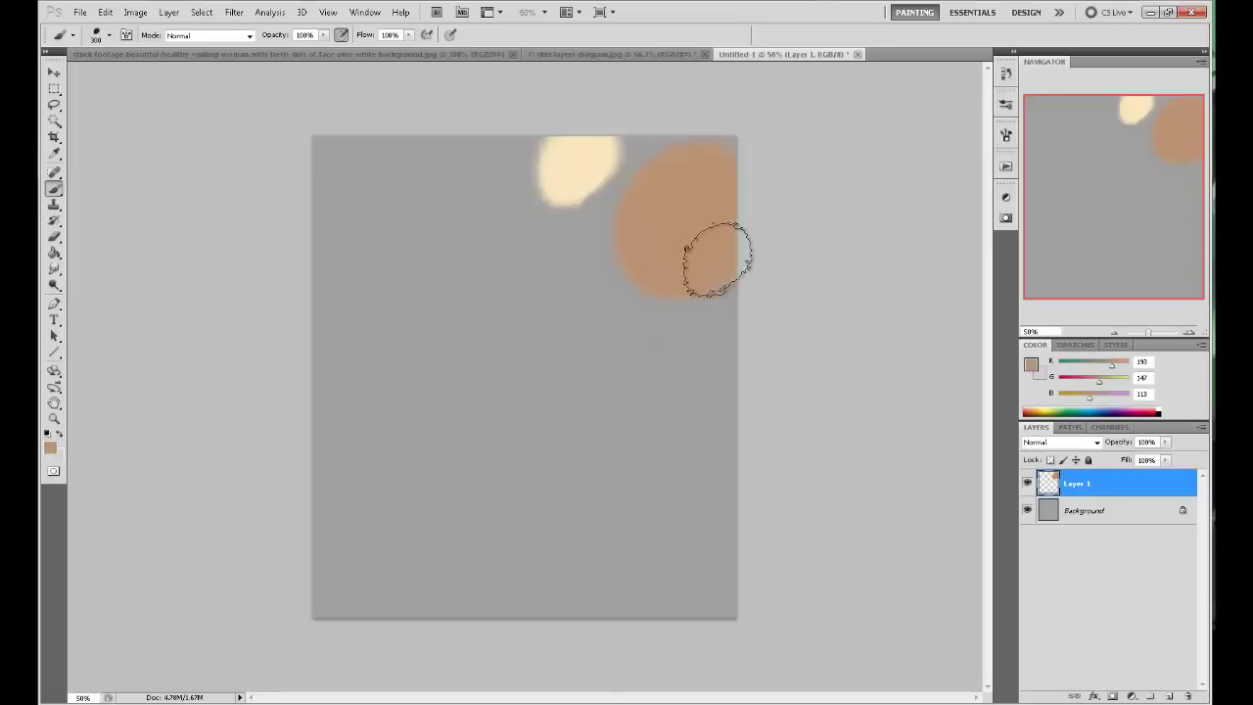
Darken and saturate the sampled tan and shift its hue towards red for a reddish brown, about RGB 145, 88, 56.
click(50, 447)
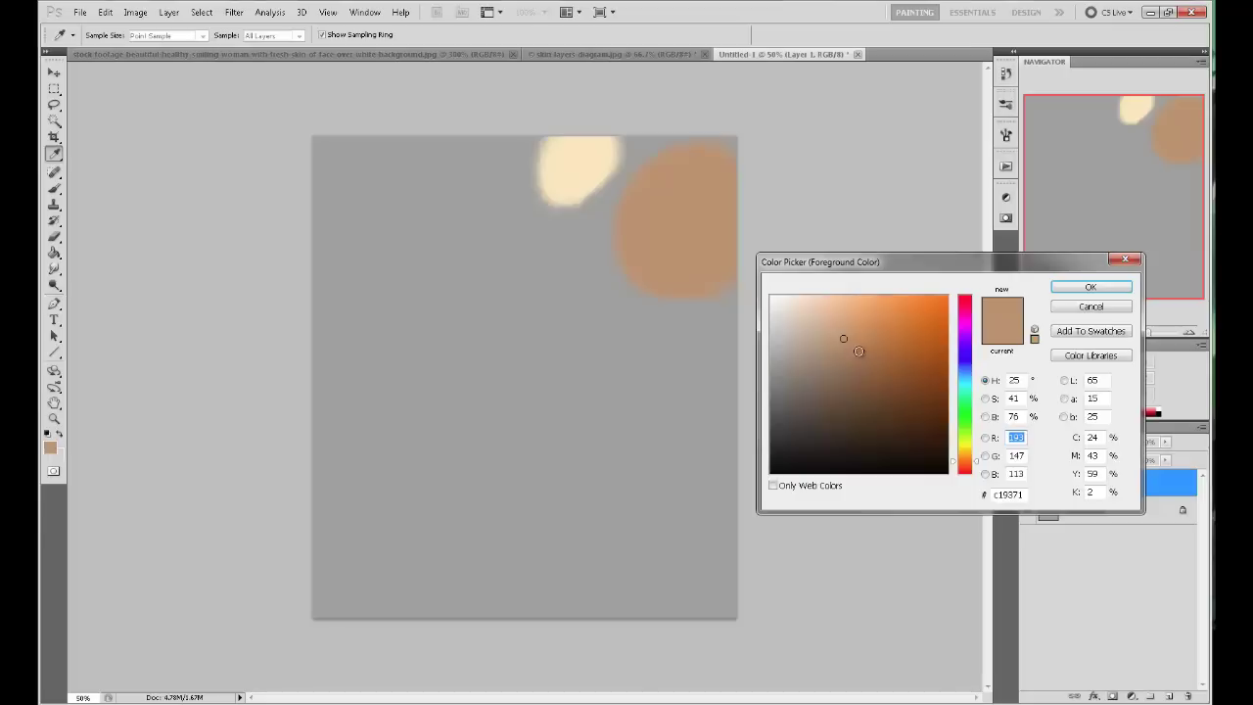
drag(859, 351, 881, 370)
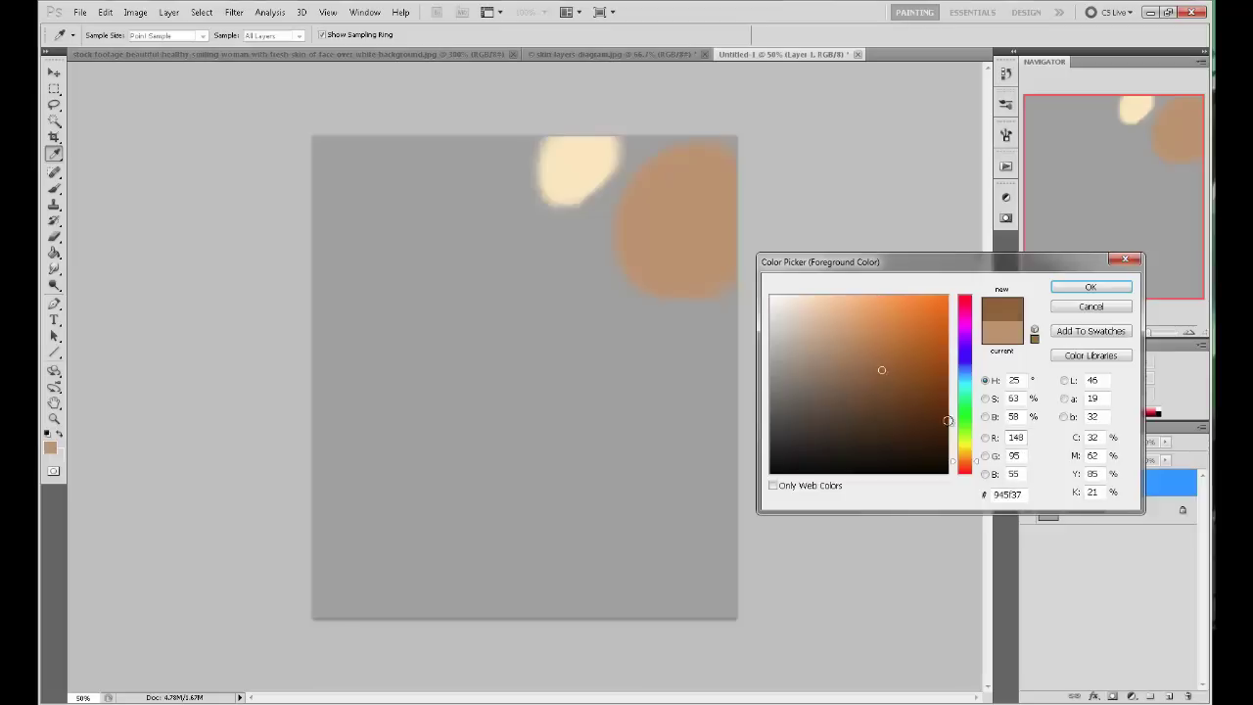
drag(977, 460, 978, 462)
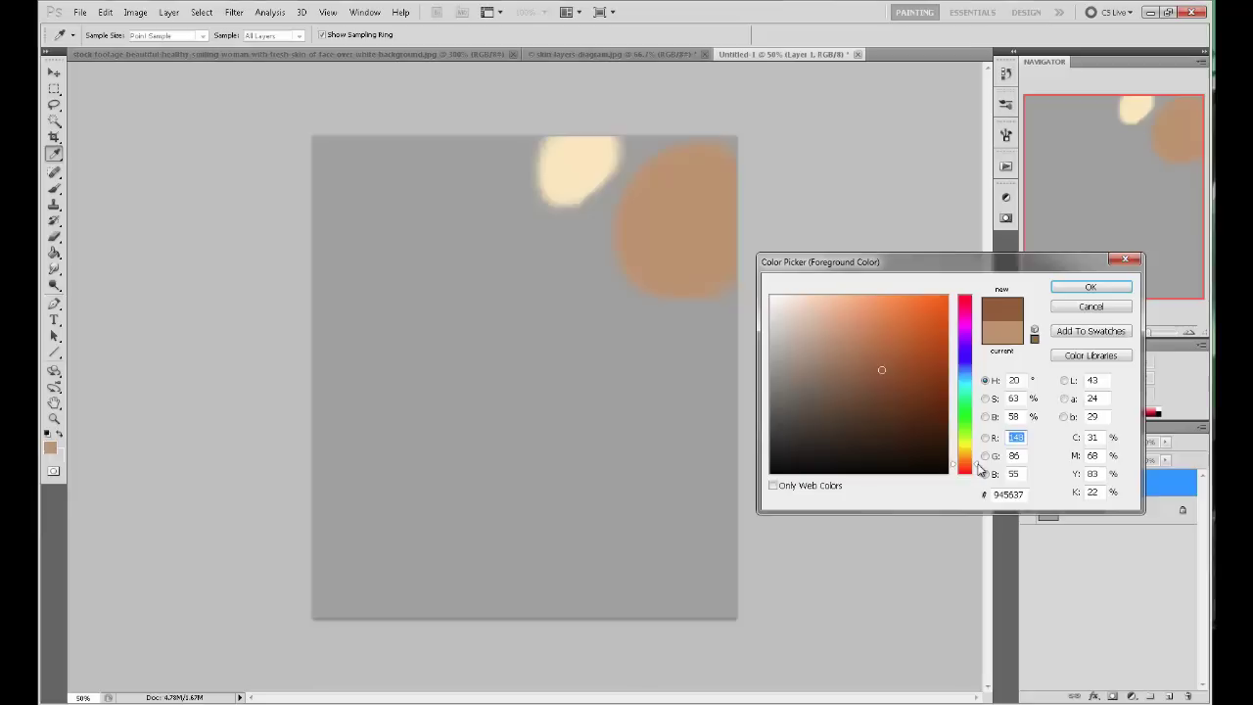
click(873, 373)
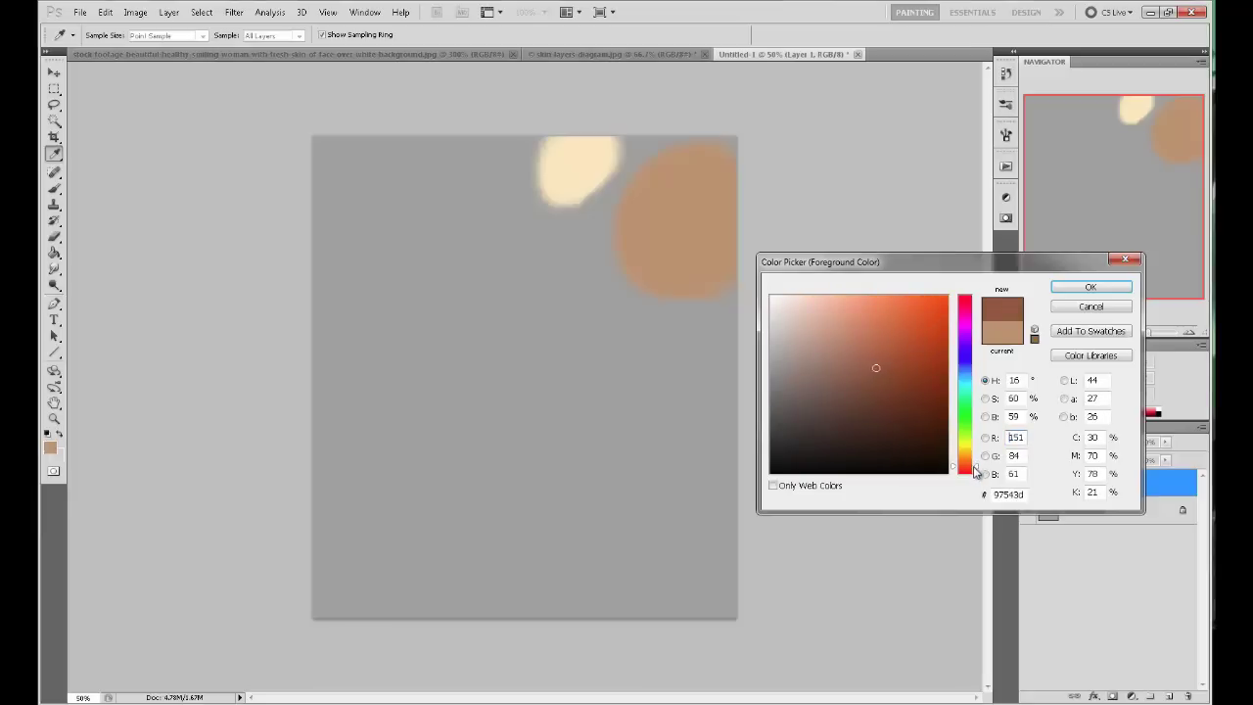
click(886, 378)
click(977, 468)
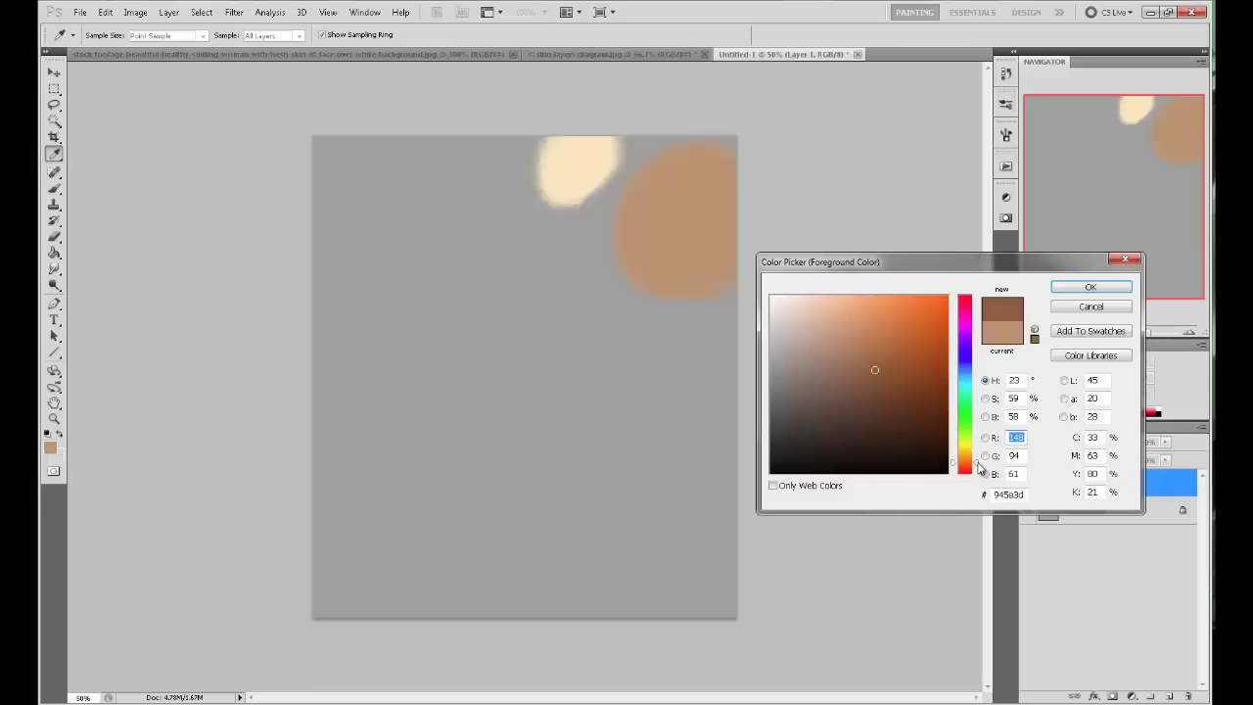
mouse_move(886, 373)
mouse_down()
mouse_move(876, 381)
mouse_move(890, 367)
mouse_move(870, 365)
mouse_move(881, 369)
mouse_up()
click(977, 468)
drag(976, 463, 976, 466)
click(1091, 287)
key(b)
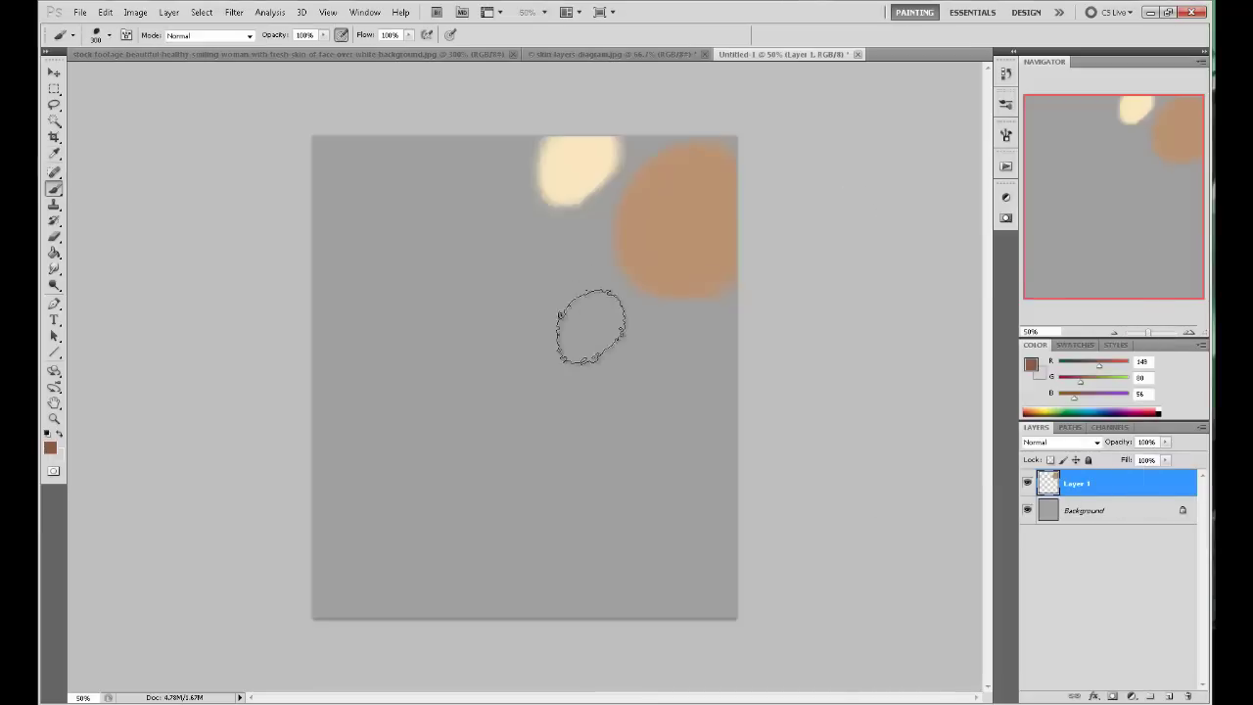
Paint a reddish brown blob over the tan blob's lower part and repaint the boundary between them with tan.
mouse_move(685, 314)
mouse_down()
mouse_move(723, 304)
mouse_move(705, 297)
mouse_move(733, 303)
mouse_move(684, 289)
mouse_up()
alt+click(691, 286)
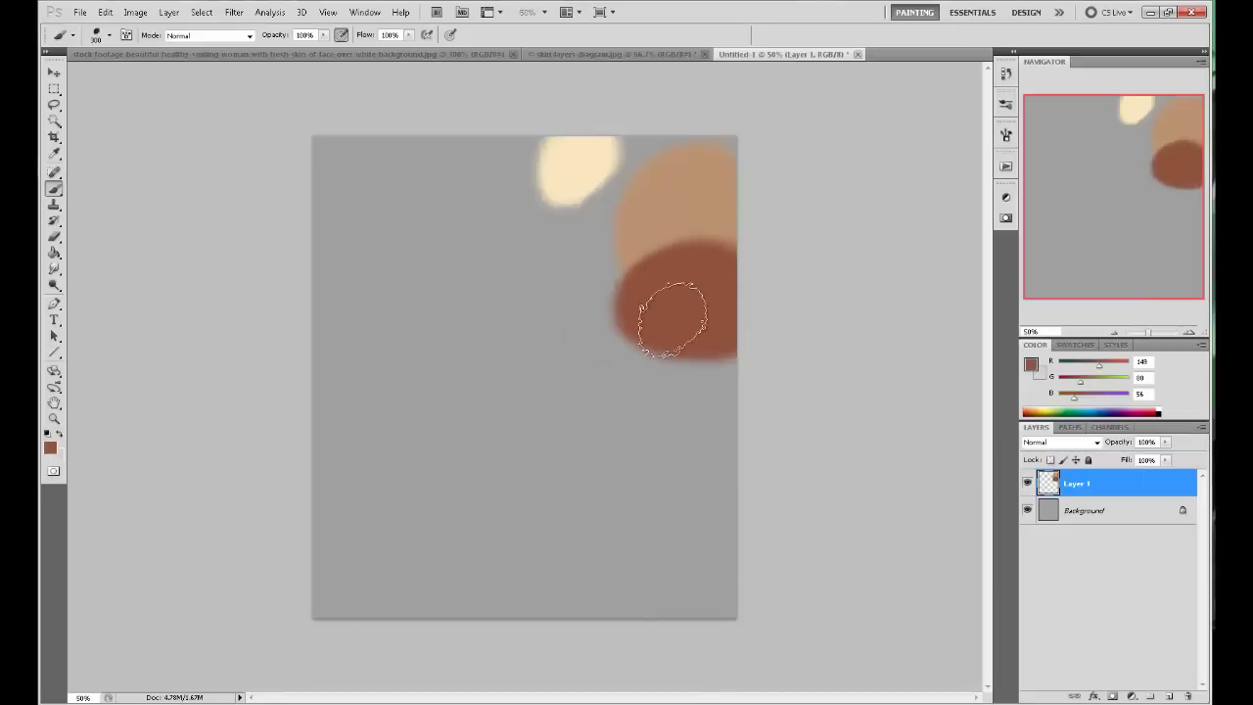
alt+click(688, 202)
mouse_move(649, 219)
mouse_down()
mouse_move(637, 219)
mouse_move(692, 185)
mouse_up()
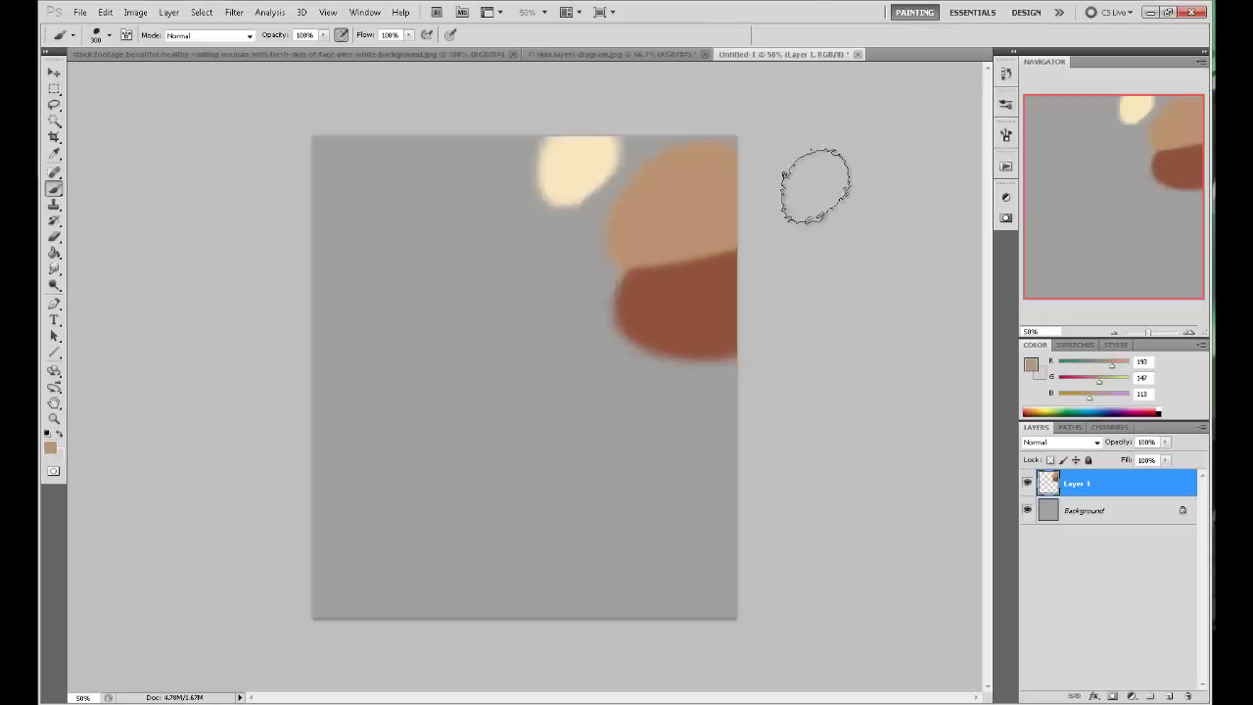
Set the brush size to 250 px and sample the tan swatch.
alt+click(691, 291)
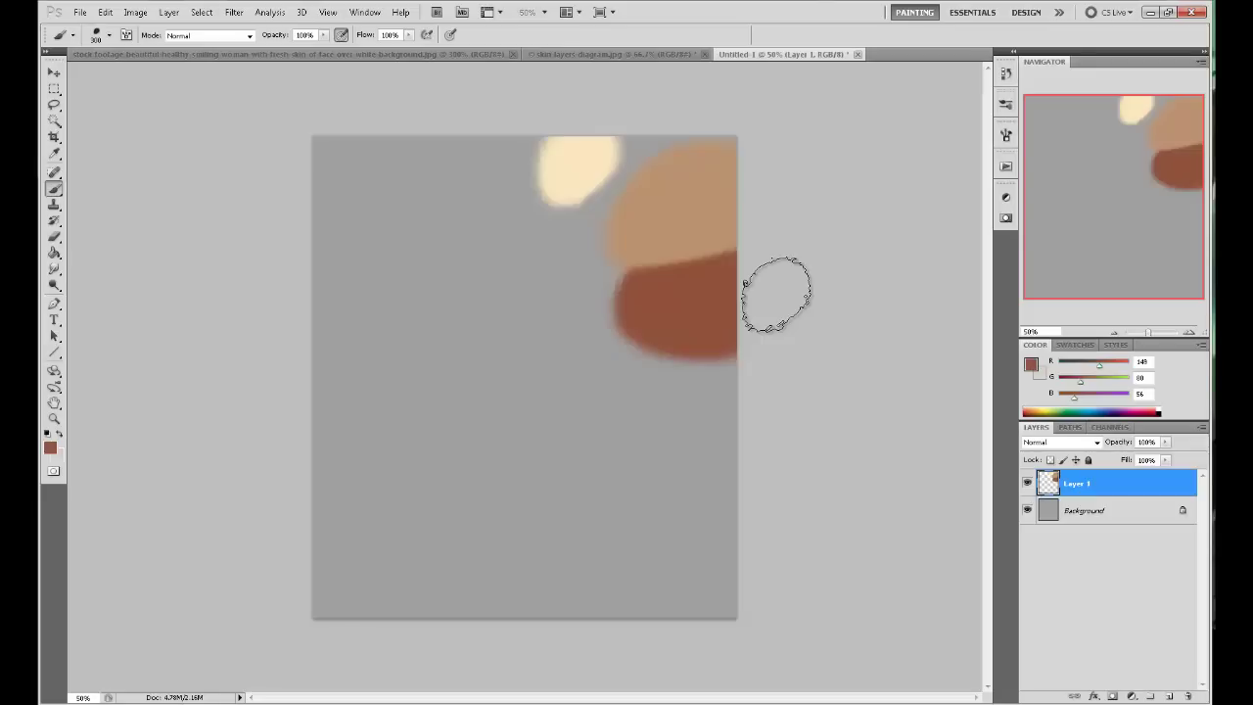
key(bracketleft)
key(bracketleft)
key(bracketleft)
key(bracketleft)
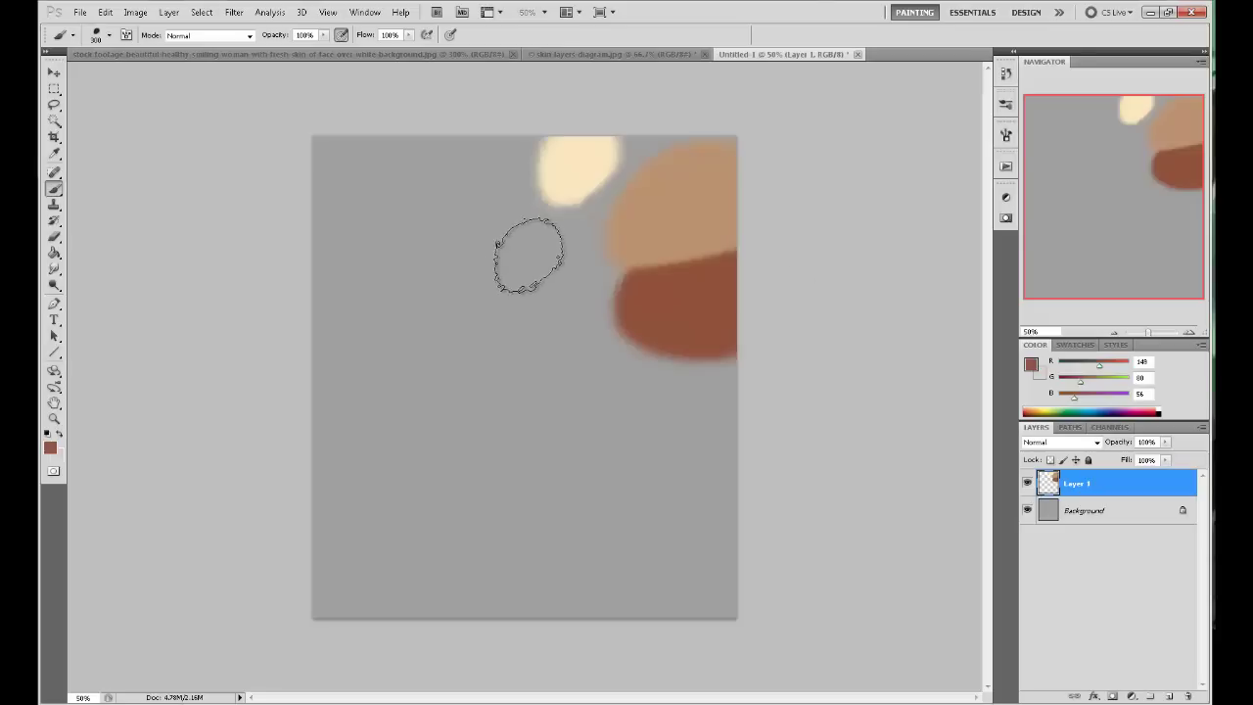
alt+click(672, 179)
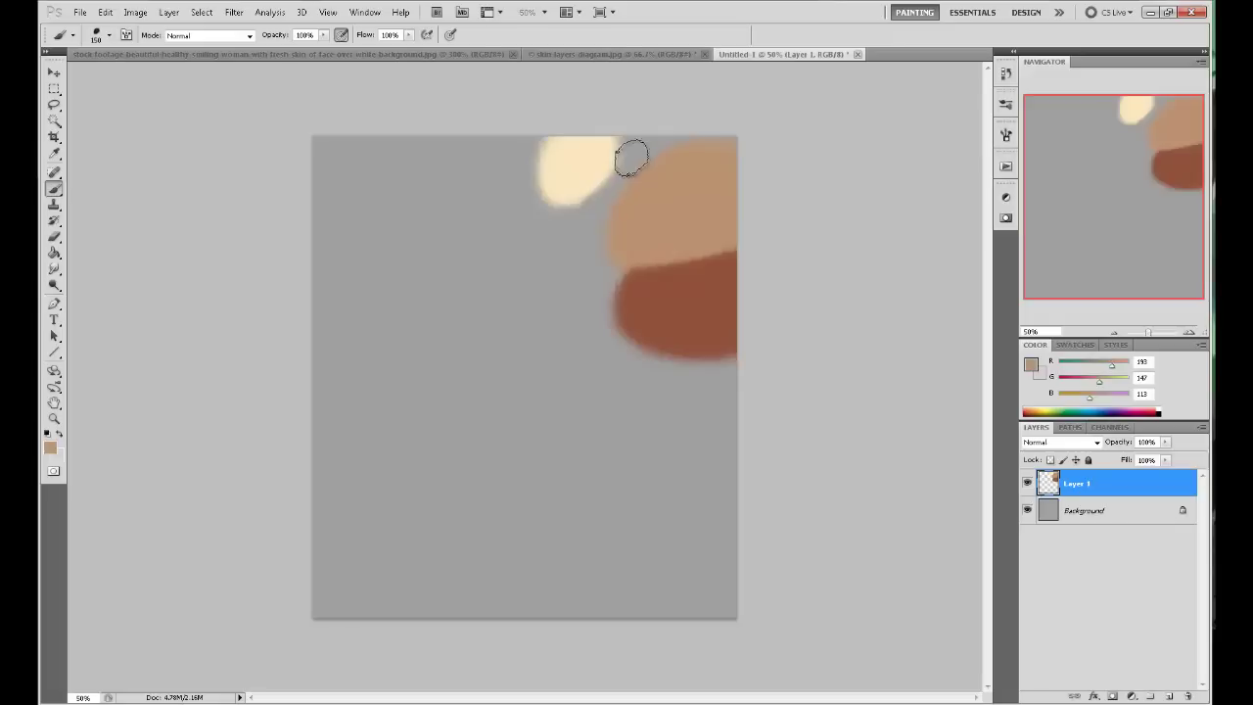
key(bracketright)
key(bracketright)
key(bracketright)
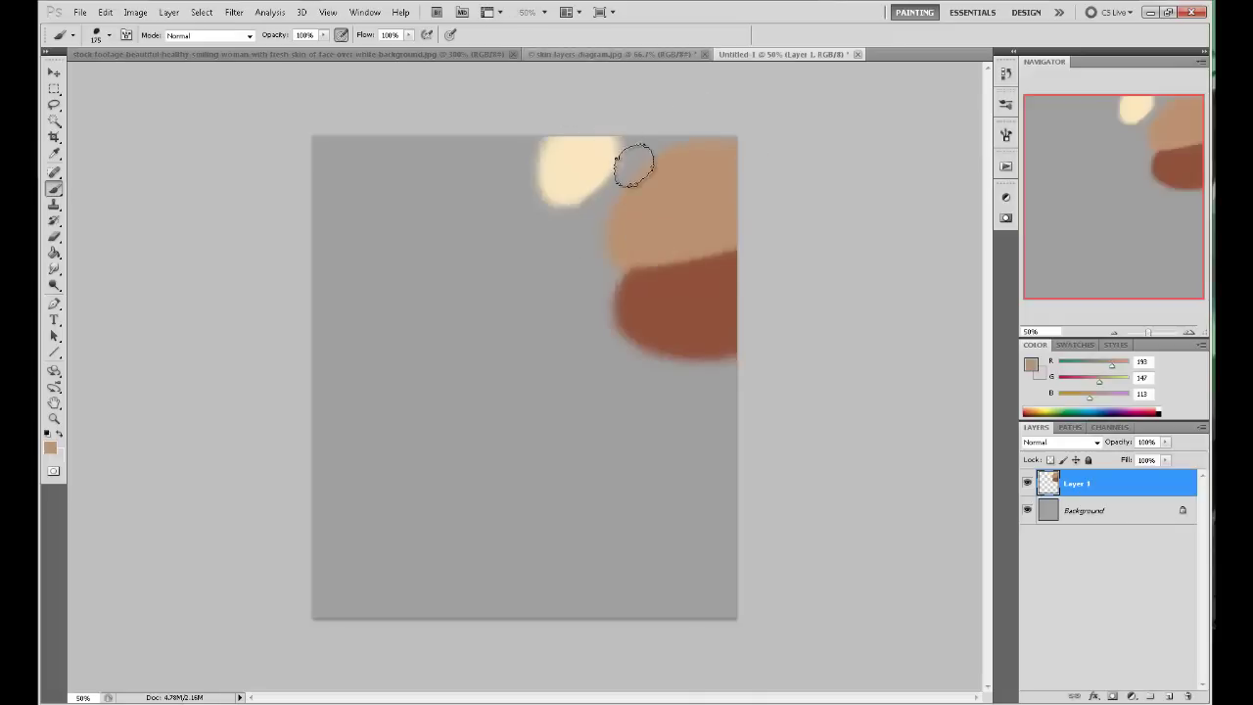
Blend sampled tan and cream tones into a light tan band between the two swatches, and widen the tan swatch beside it.
alt+click(680, 196)
mouse_move(631, 152)
mouse_down()
mouse_move(577, 154)
mouse_move(646, 157)
mouse_move(582, 220)
mouse_move(638, 224)
mouse_move(687, 186)
mouse_move(654, 146)
mouse_move(680, 136)
mouse_up()
alt+click(579, 157)
alt+click(621, 165)
alt+click(662, 216)
alt+click(620, 165)
alt+click(686, 212)
mouse_move(711, 196)
mouse_down()
mouse_move(717, 220)
mouse_move(705, 182)
mouse_up()
Sample the light tan band and shift it to a redder, more saturated pink, RGB 224, 164, 132.
alt+click(636, 154)
alt+click(635, 154)
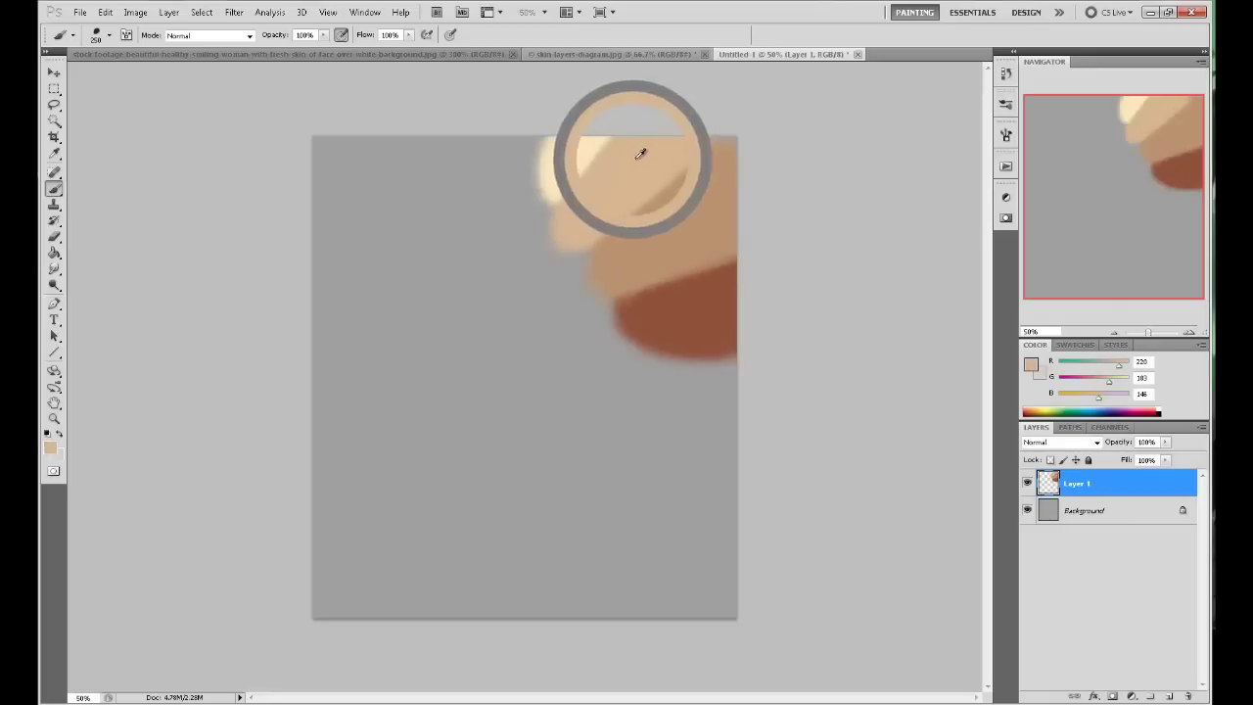
click(1031, 364)
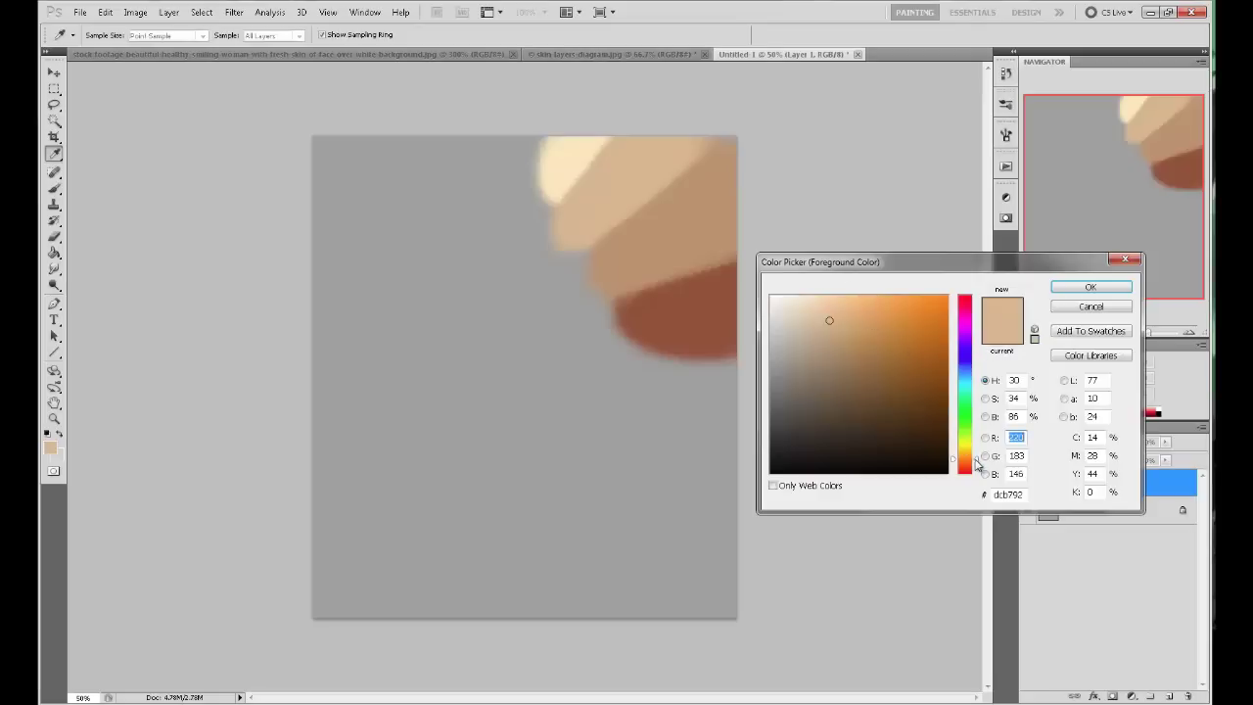
drag(977, 459, 977, 463)
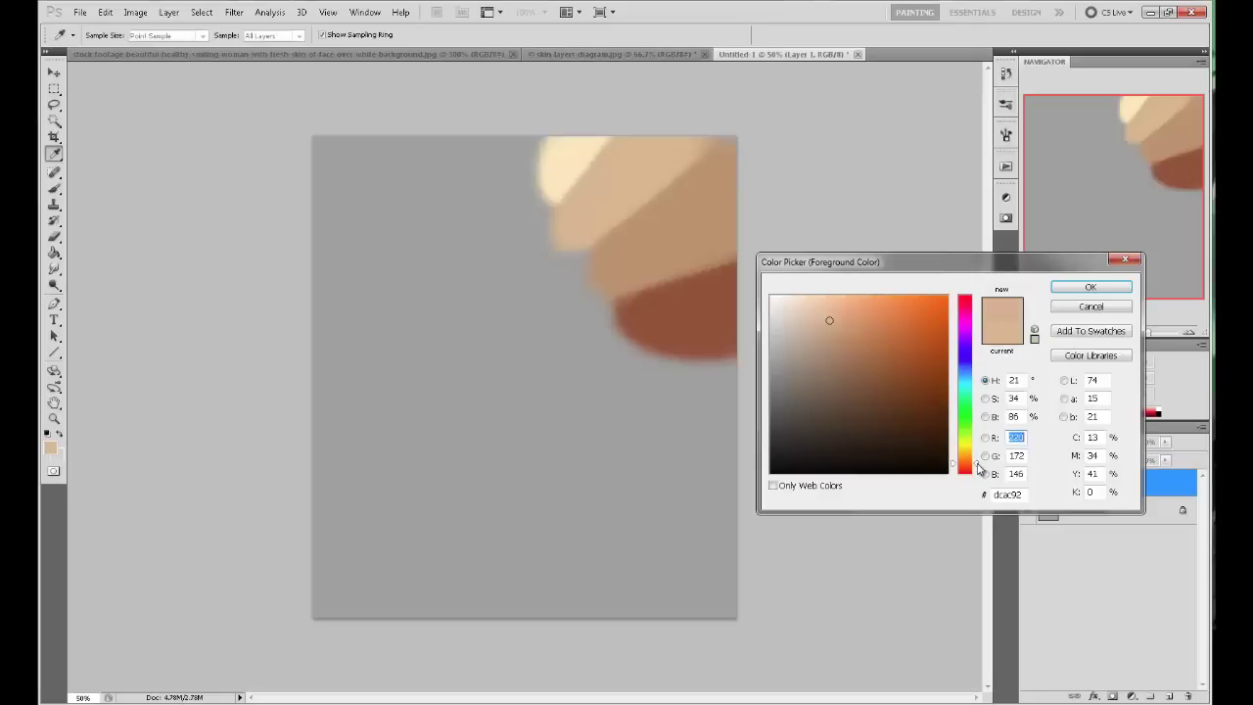
drag(832, 314, 845, 319)
click(1089, 287)
key(b)
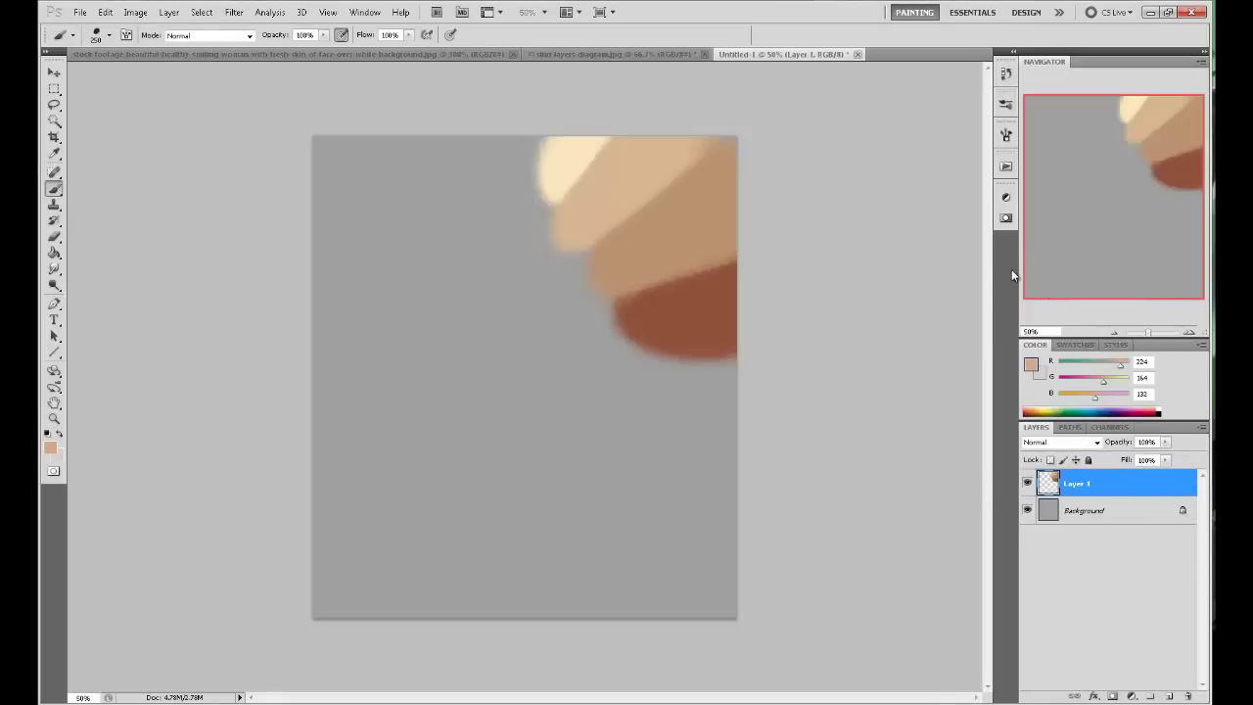
Try a narrow pink strip between the cream and light tan swatches with a smaller brush, and undo it.
key(bracketleft)
key(bracketleft)
key(bracketleft)
drag(613, 138, 568, 204)
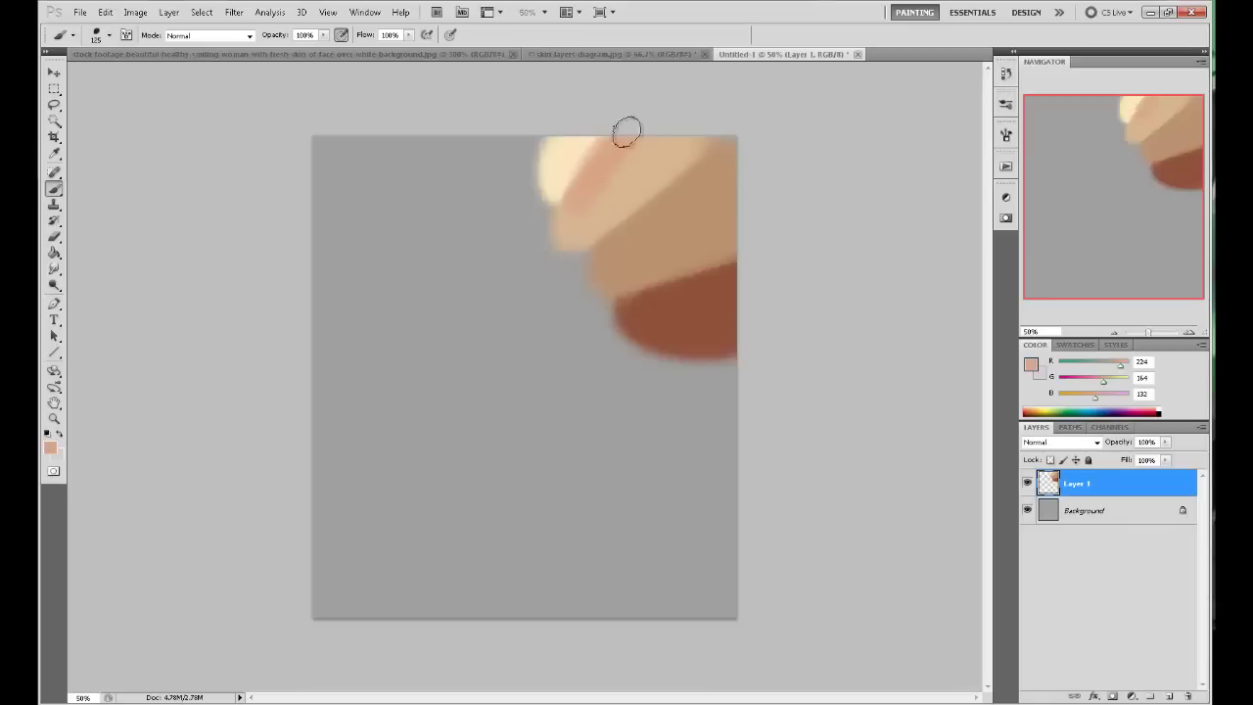
key(bracketleft)
drag(622, 136, 582, 163)
key(bracketright)
key(bracketright)
key(bracketright)
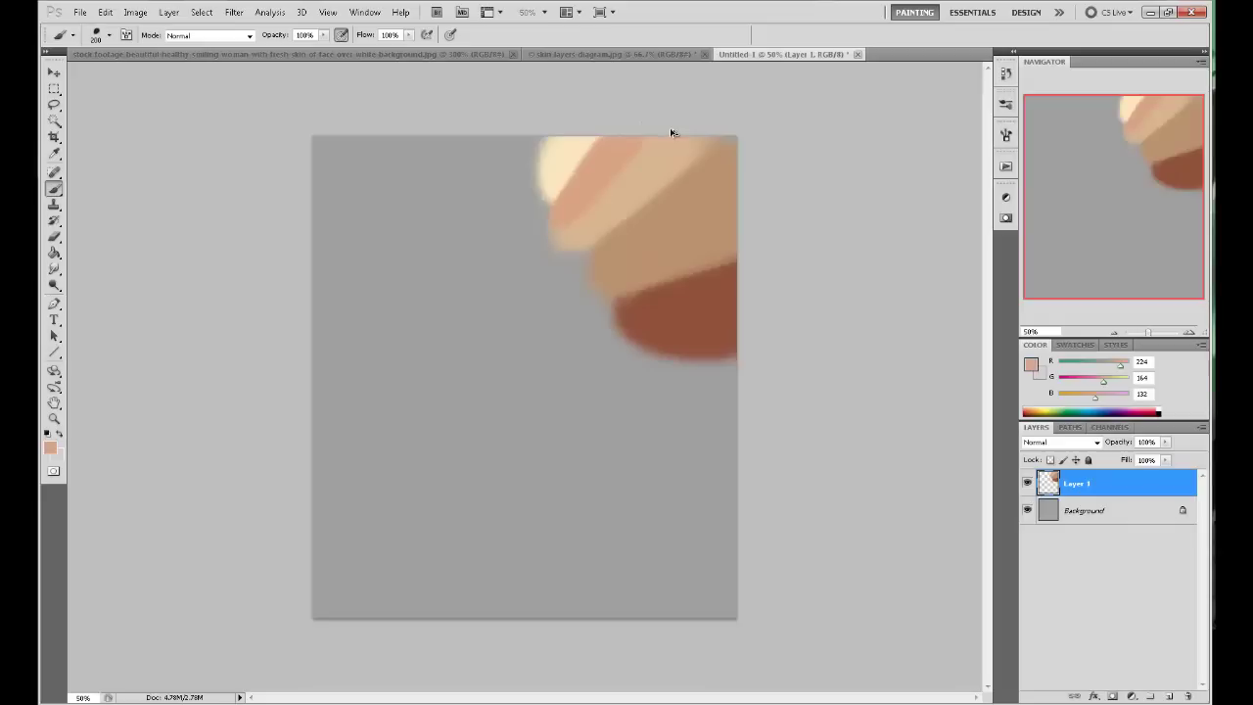
key(ctrl+alt+z)
key(ctrl+alt+z)
key(ctrl+alt+z)
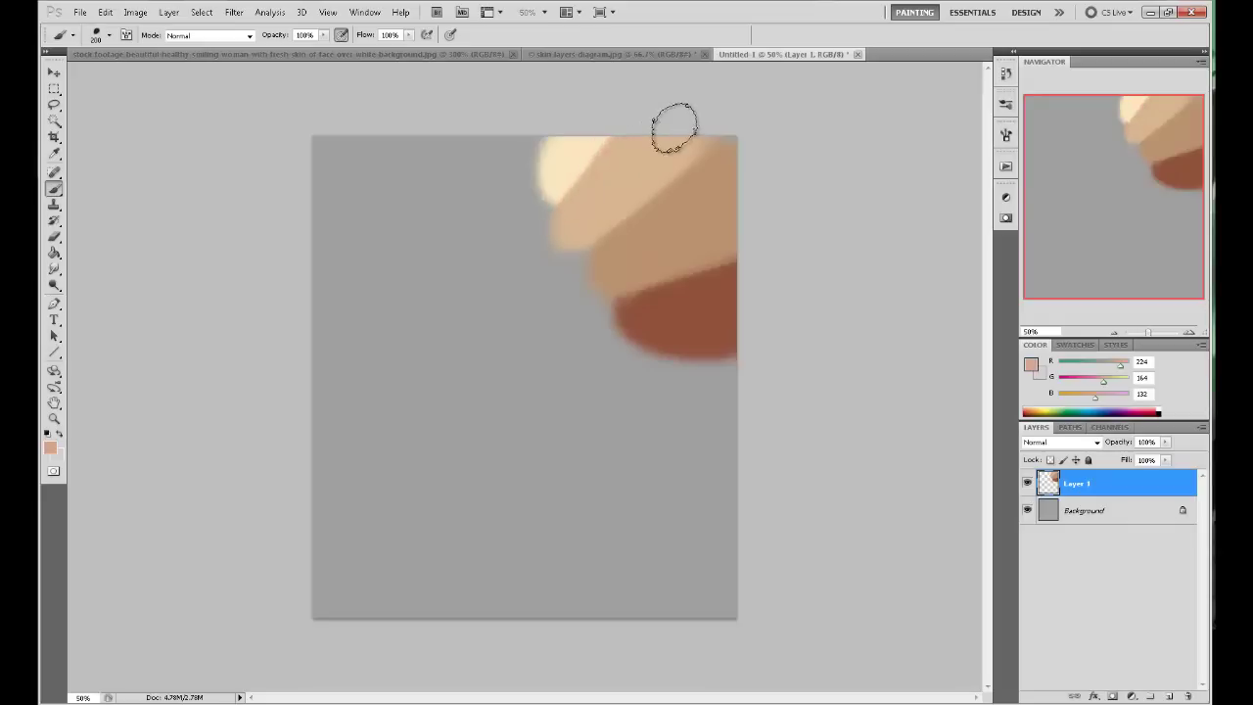
Paint a narrow pink strip along the boundary between the light tan and tan swatches with a smaller brush.
key(bracketleft)
key(bracketleft)
key(bracketleft)
drag(602, 241, 727, 135)
key(bracketright)
key(bracketright)
key(bracketright)
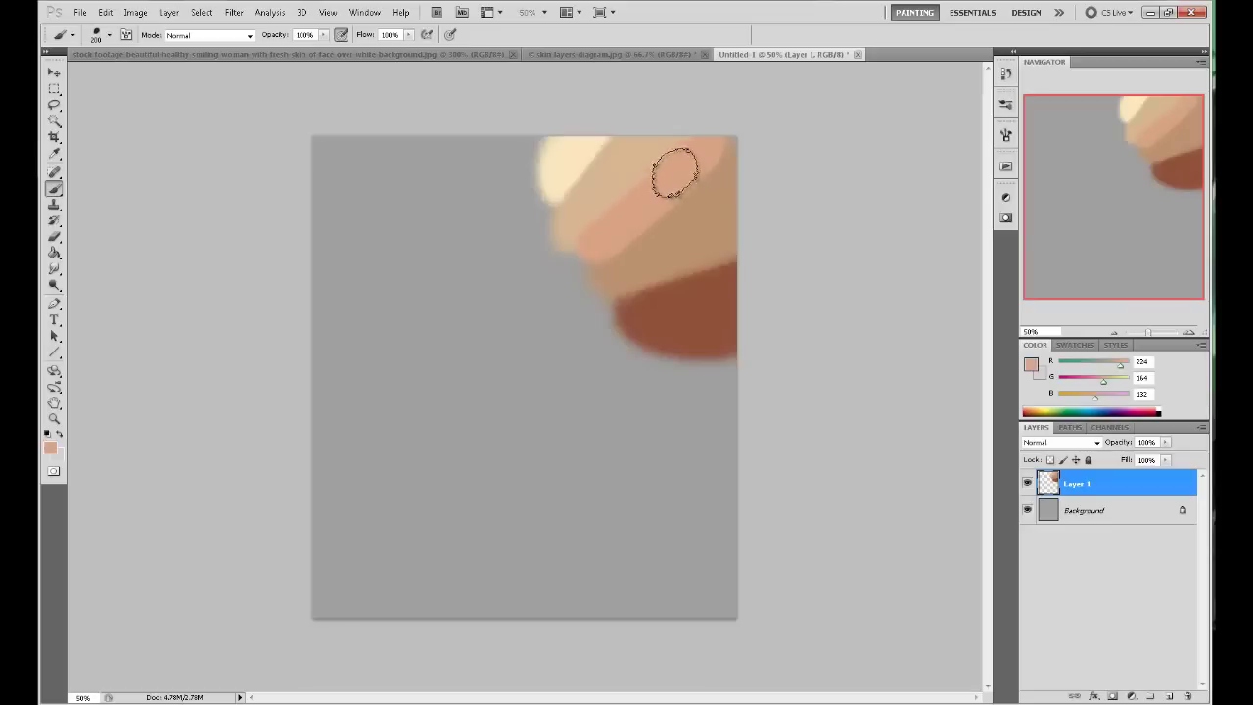
Try pink strokes across the cream and light tan swatches and down over the reddish brown one, undoing each.
drag(568, 127, 700, 163)
key(ctrl+alt+z)
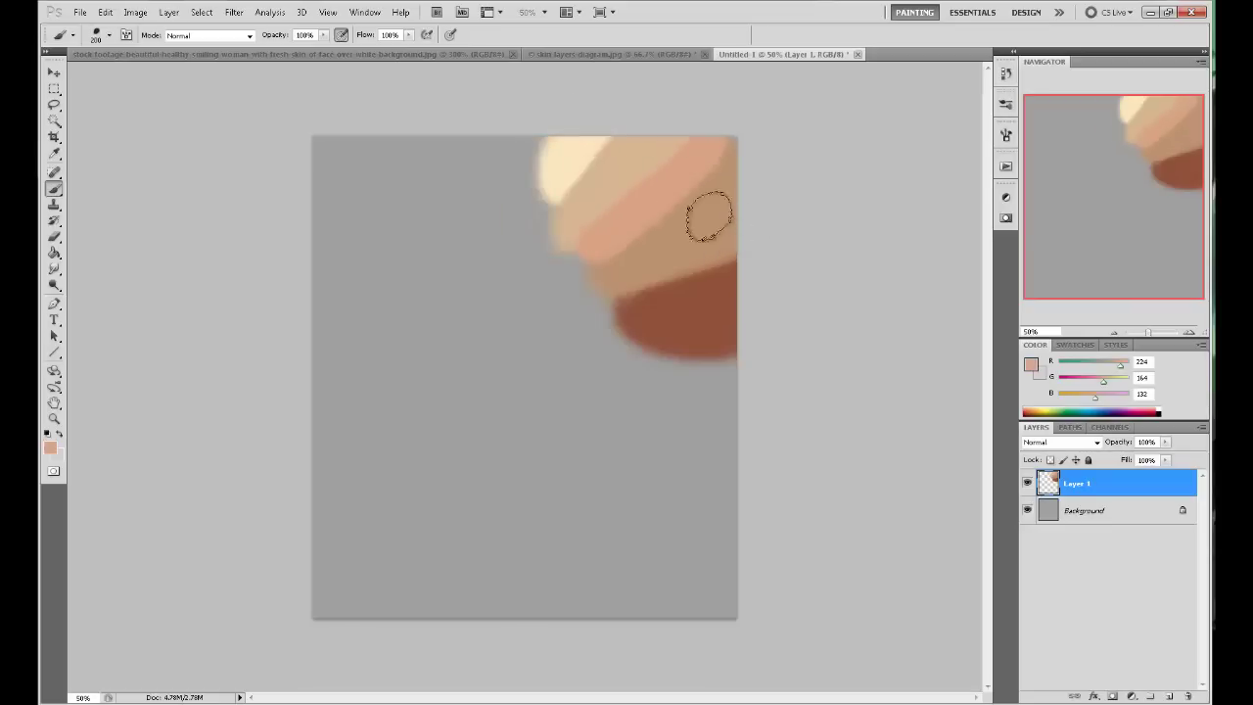
drag(710, 216, 729, 376)
key(ctrl+alt+z)
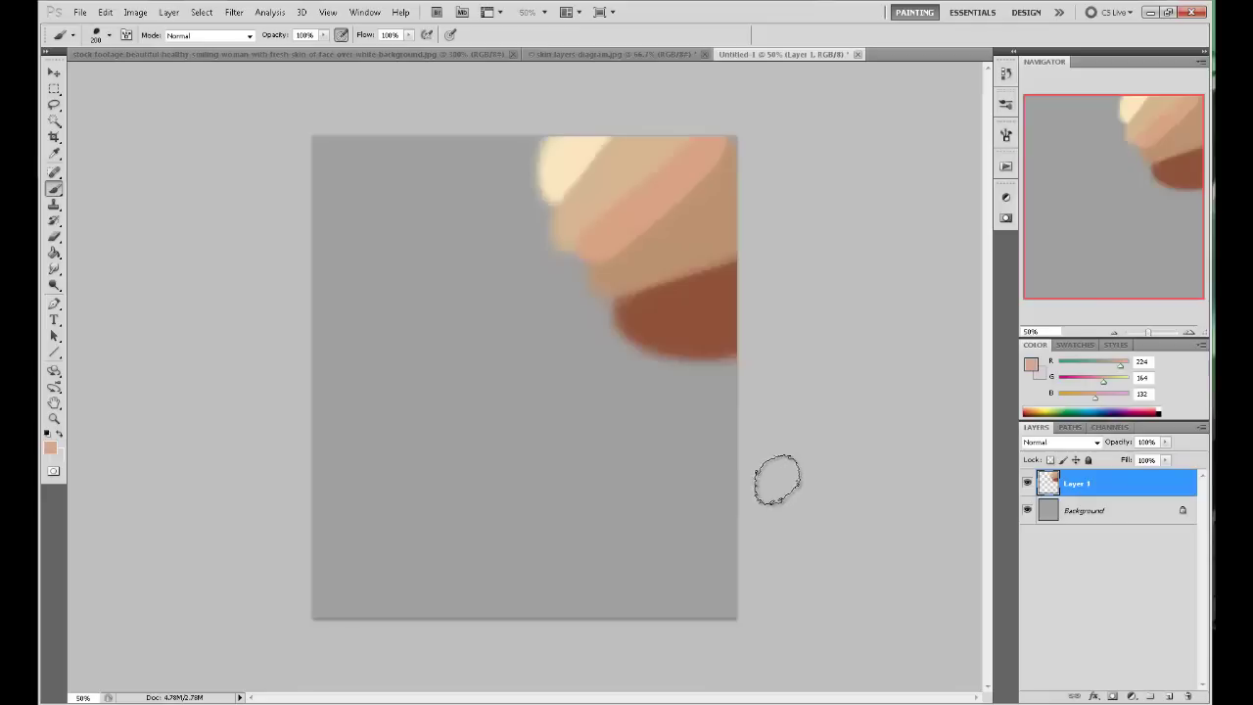
Revert the skin-layers diagram to its original snapshot without the brush marks, and resample the tan swatch on the grey canvas.
click(616, 54)
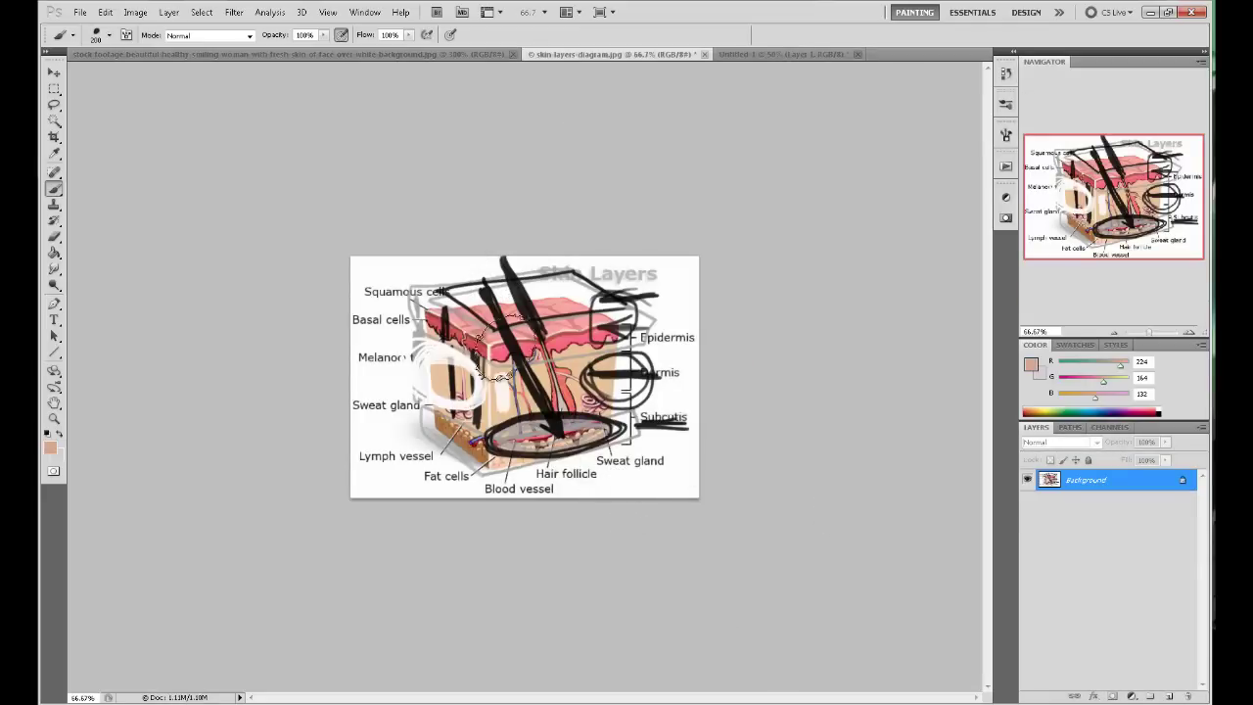
click(1005, 72)
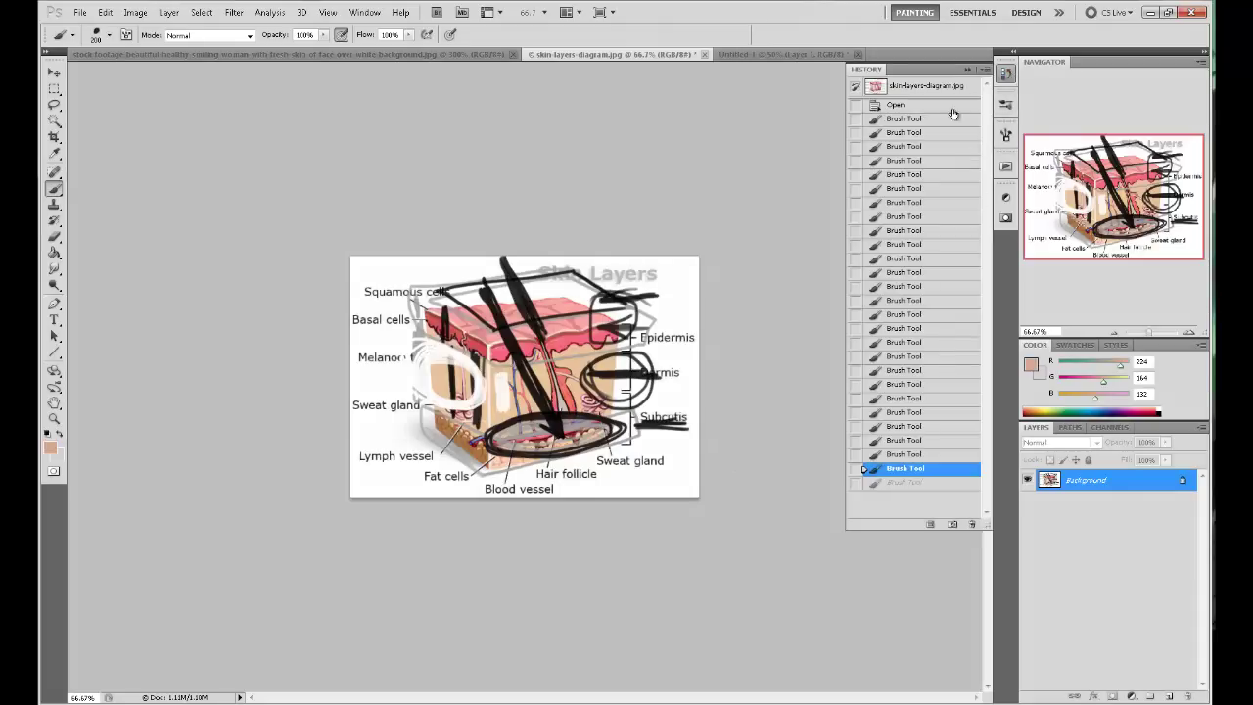
click(954, 87)
click(968, 70)
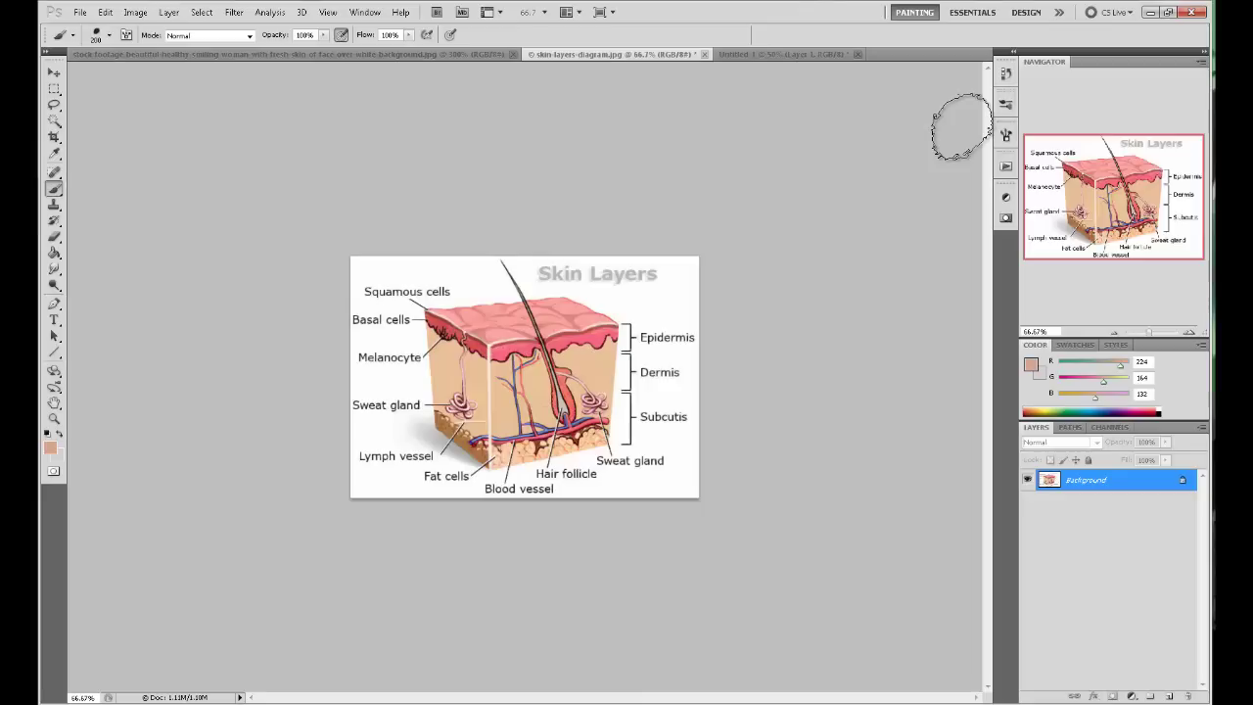
click(785, 54)
alt+click(703, 218)
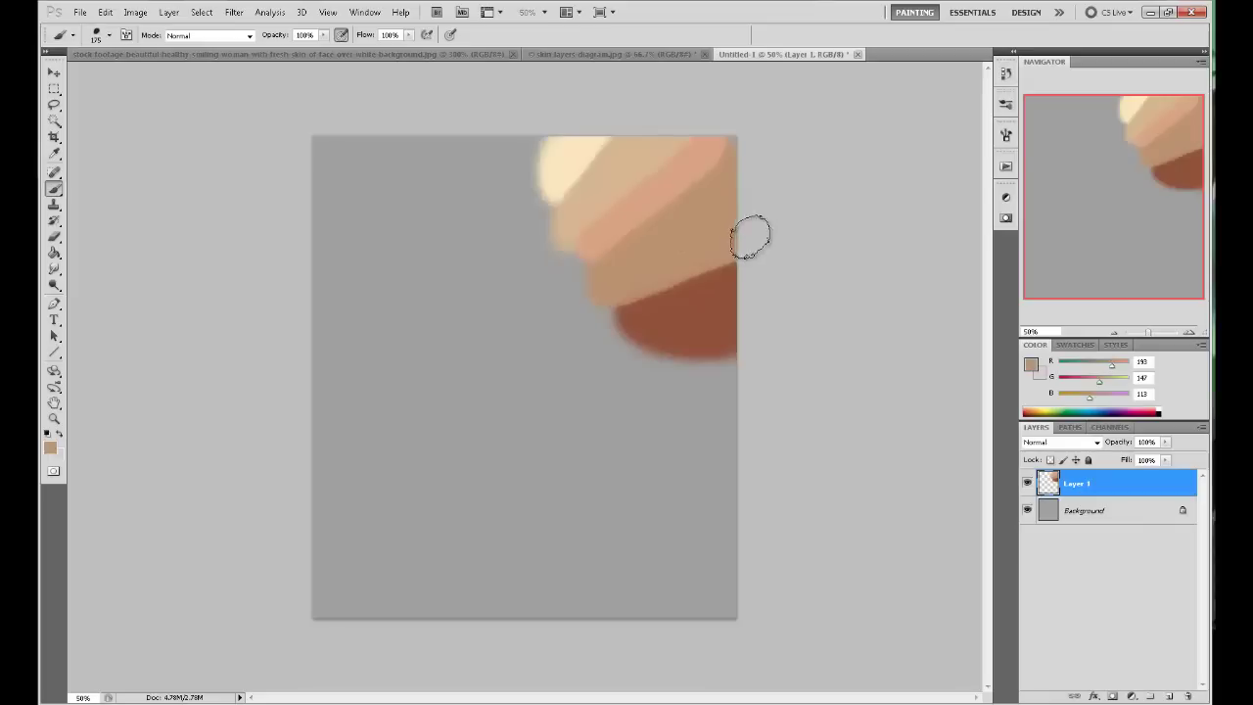
Extend the tan swatch along its boundary with the reddish brown swatch using a smaller brush.
key(bracketleft)
key(bracketleft)
key(bracketleft)
drag(745, 251, 621, 294)
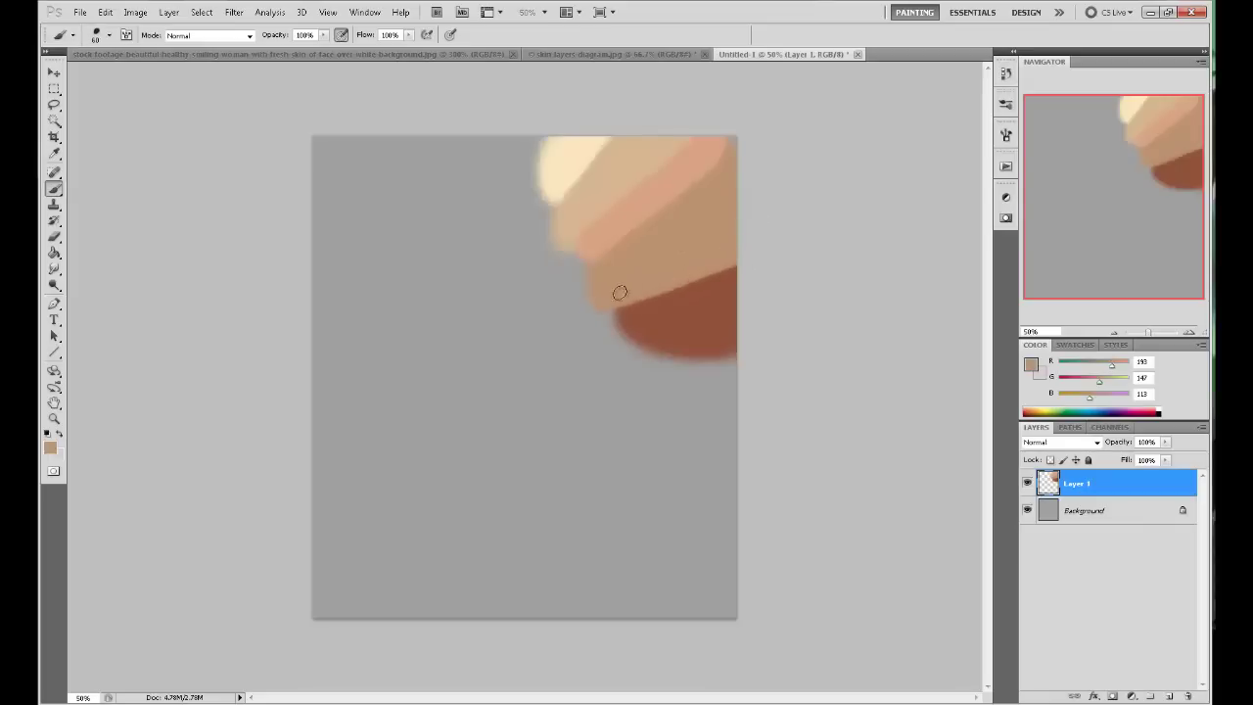
Sample the reddish brown swatch and try strokes on the grey canvas and an outline around the tan swatch.
click(556, 273)
alt+click(677, 319)
click(547, 274)
mouse_move(545, 273)
mouse_down()
mouse_move(591, 326)
mouse_move(584, 347)
mouse_move(657, 506)
mouse_up()
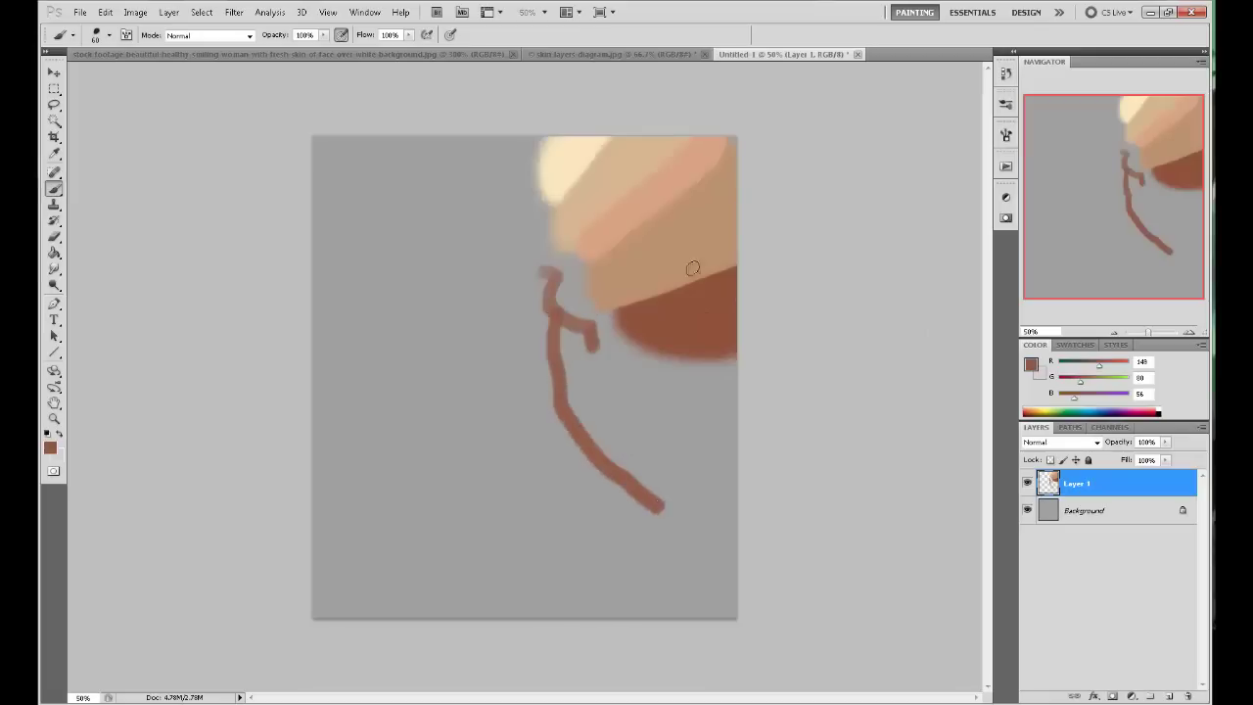
mouse_move(761, 157)
mouse_down()
mouse_move(577, 257)
mouse_move(614, 313)
mouse_move(754, 261)
mouse_move(733, 176)
mouse_up()
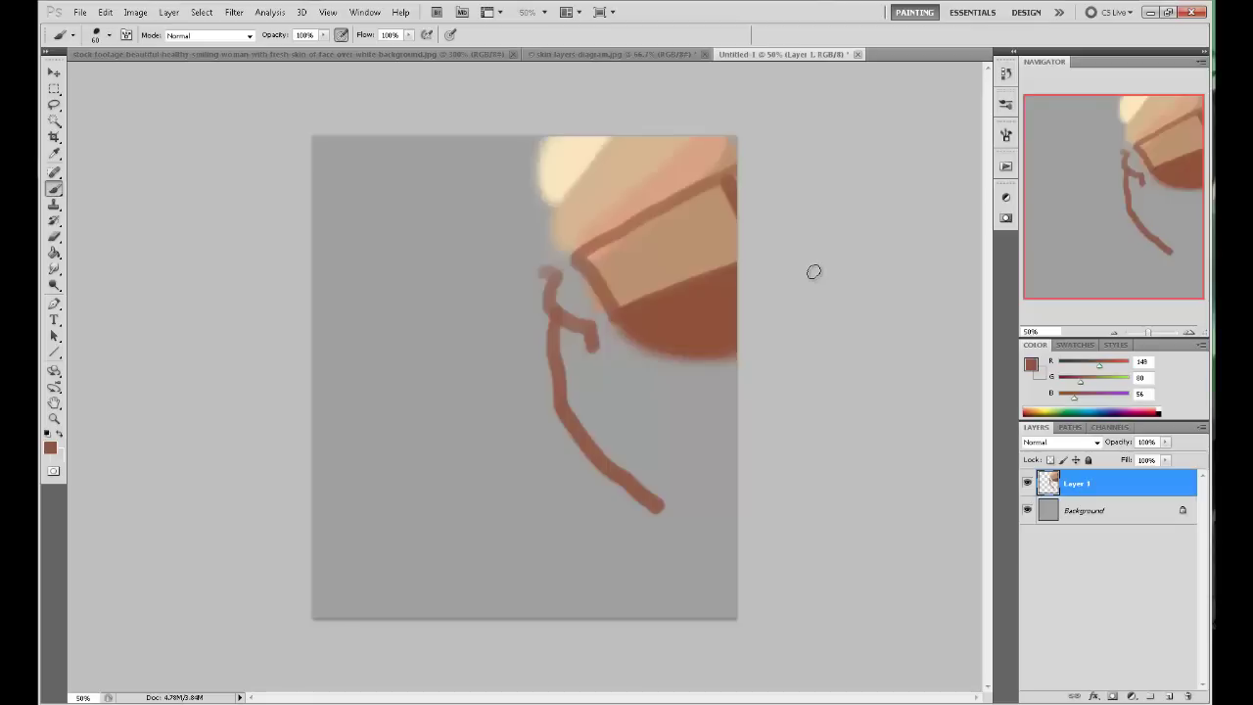
Inspect the reddish brown foreground colour in the Color Picker, and look at the skin-layers diagram.
click(1030, 365)
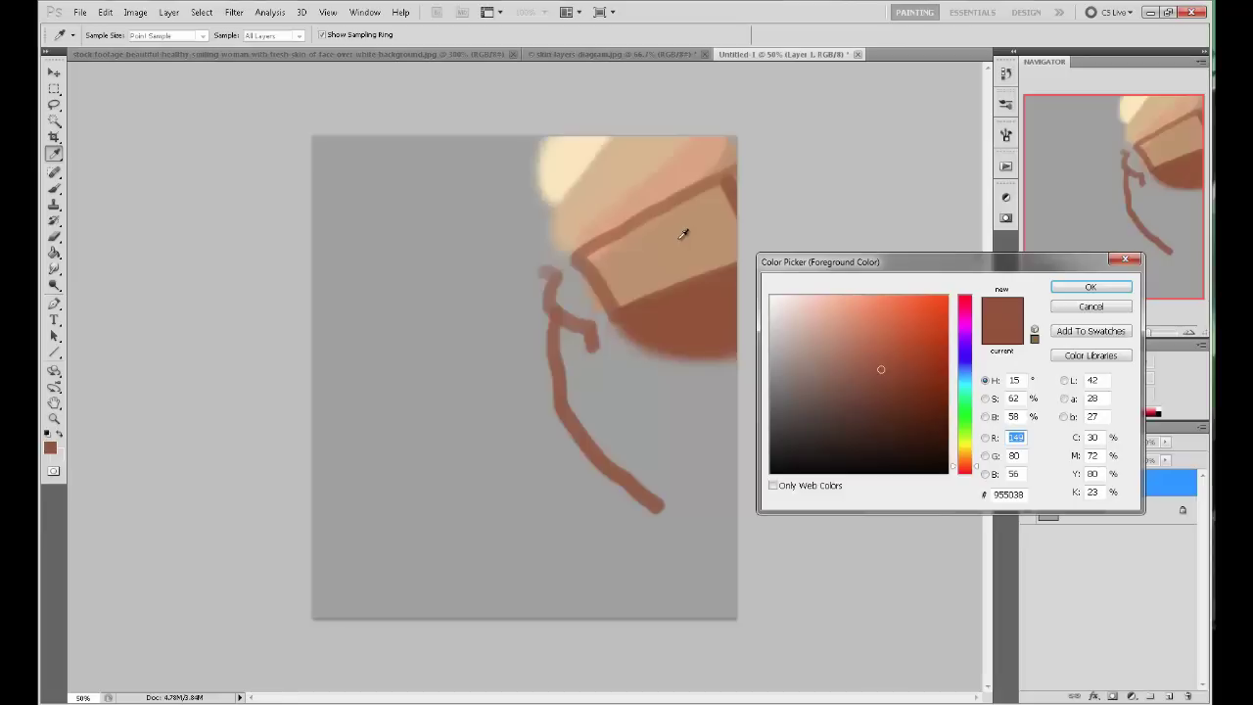
click(662, 82)
click(1091, 306)
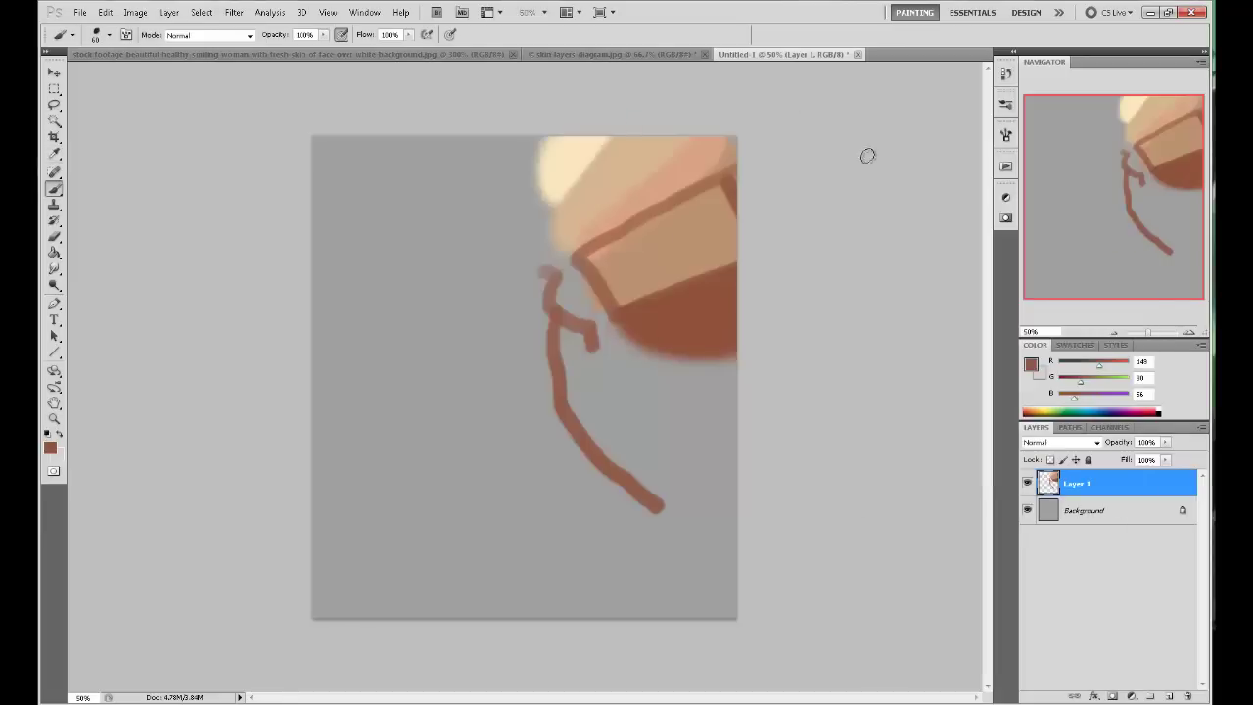
click(638, 55)
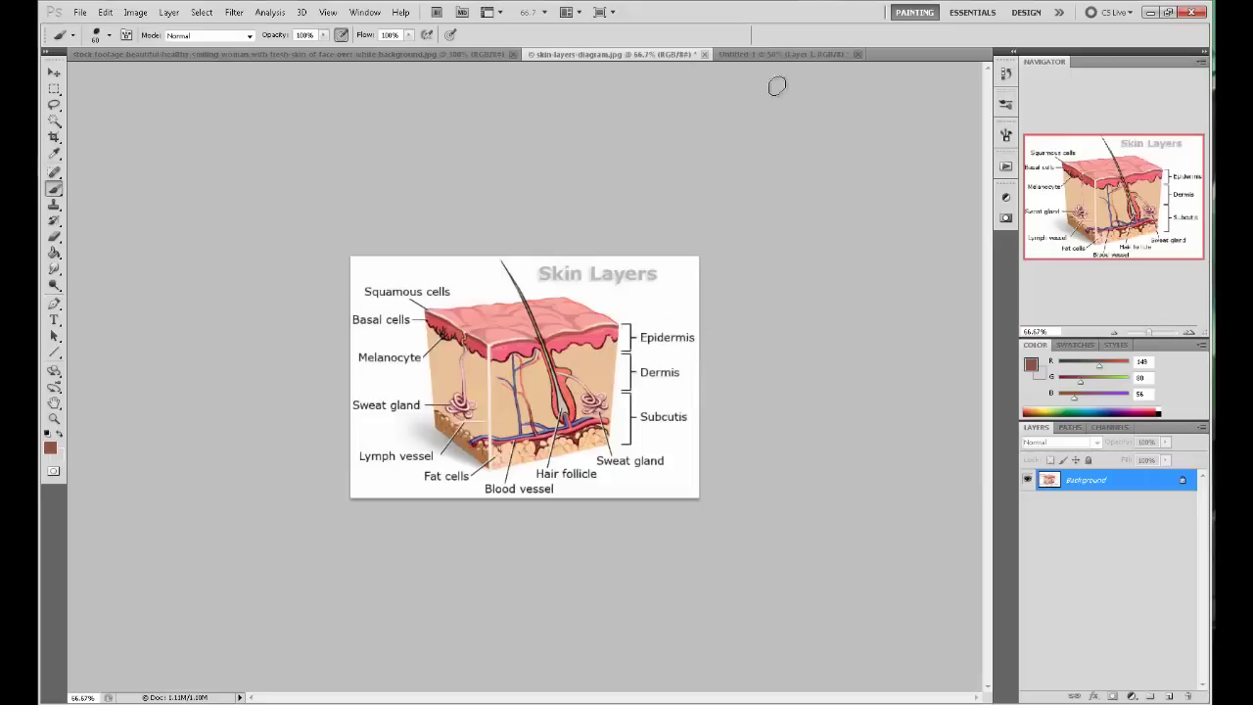
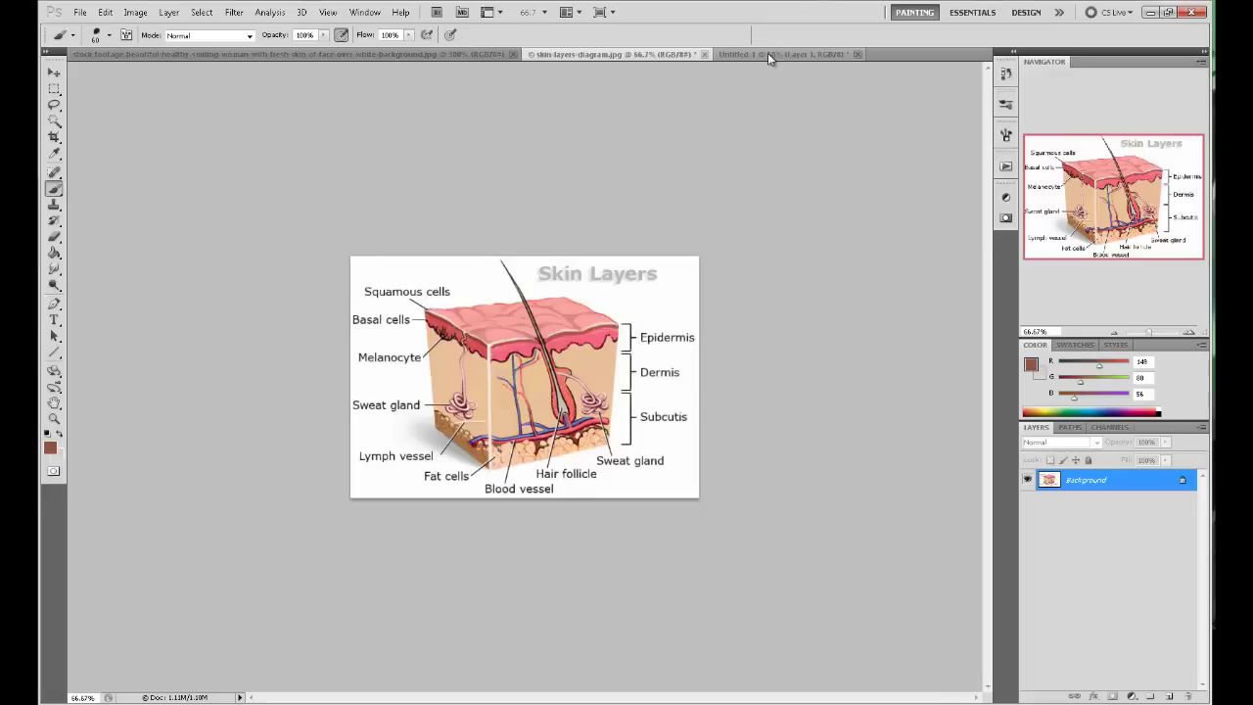
click(768, 53)
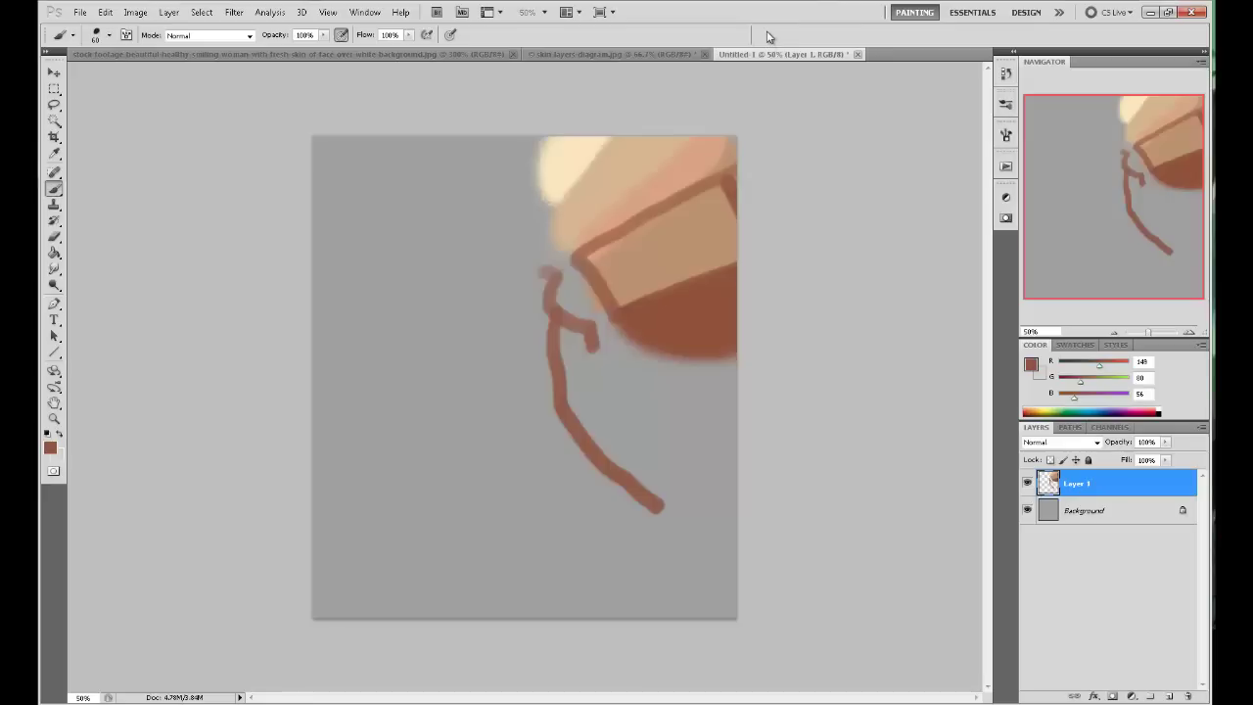
Undo the reddish brown strokes on the grey canvas and around the tan swatch.
key(ctrl+alt+z)
key(ctrl+alt+z)
key(ctrl+alt+z)
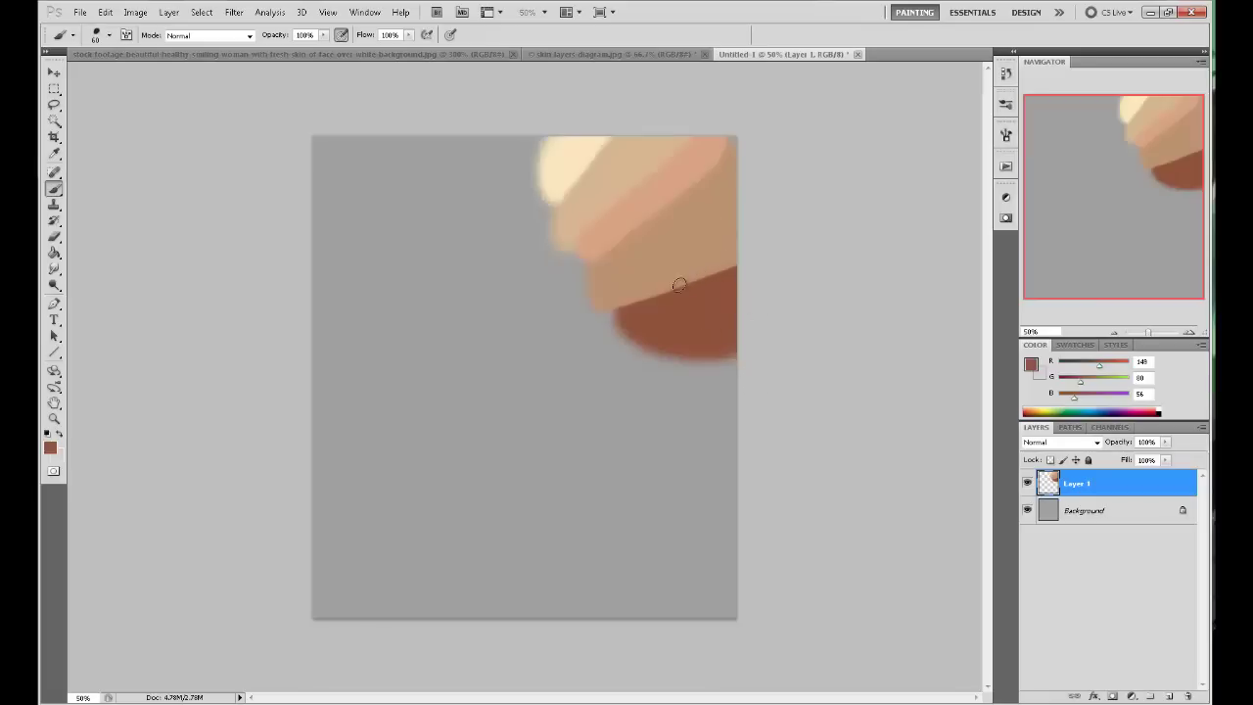
Sample the tan swatch and try tan strokes on the grey area and along the pink strip, undoing each.
alt+click(645, 263)
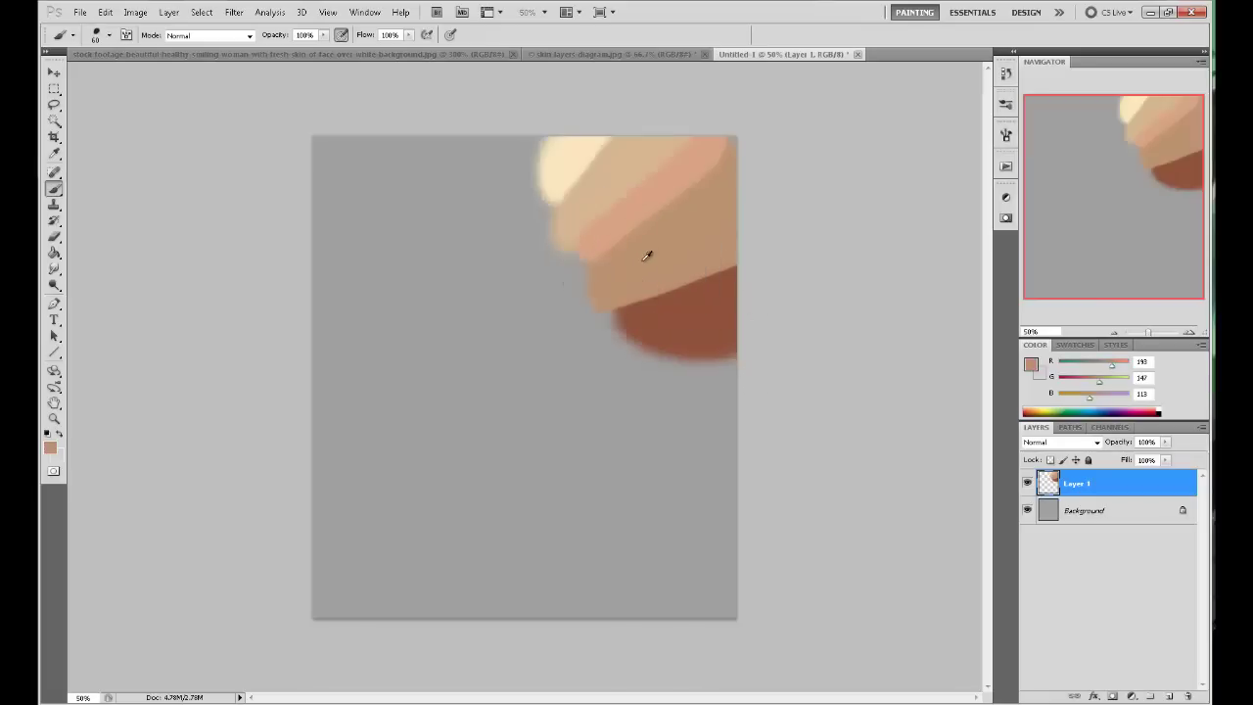
click(1032, 364)
click(1094, 309)
mouse_move(501, 176)
mouse_down()
mouse_move(515, 242)
mouse_move(555, 297)
mouse_move(547, 309)
mouse_move(574, 315)
mouse_move(610, 355)
mouse_up()
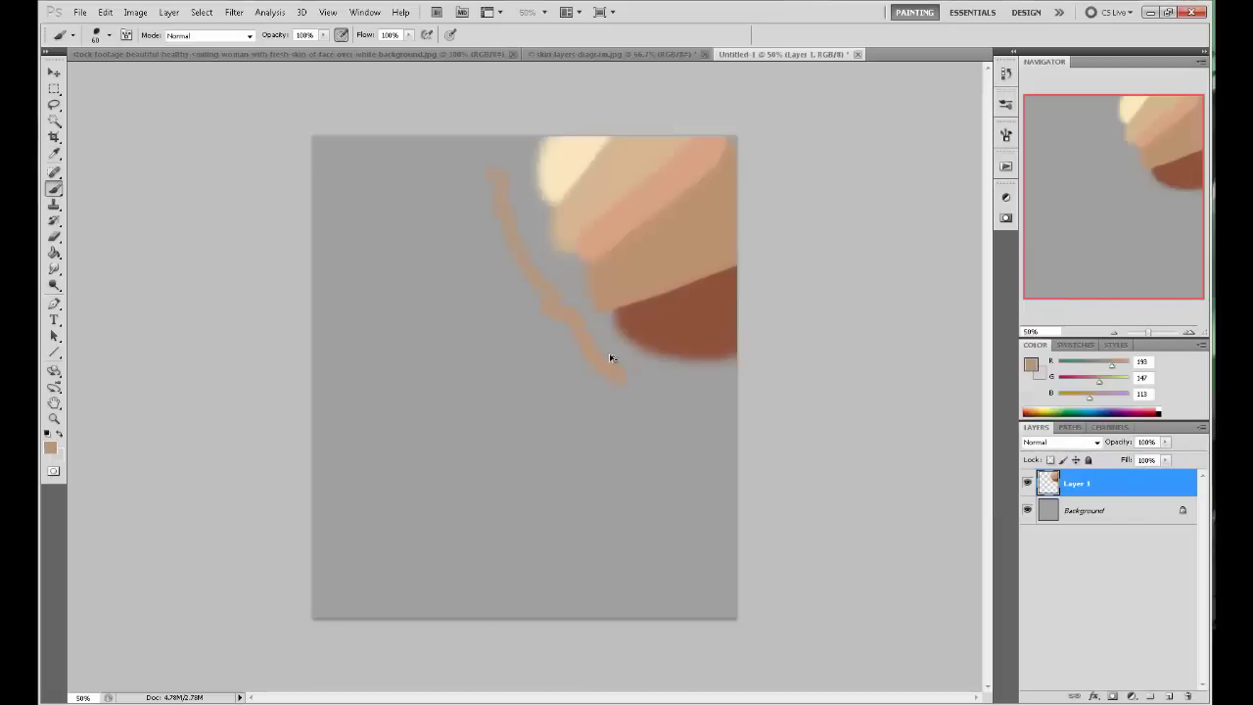
key(ctrl+z)
mouse_move(710, 134)
mouse_down()
mouse_move(686, 331)
mouse_move(747, 188)
mouse_move(586, 125)
mouse_move(598, 310)
mouse_move(755, 316)
mouse_move(707, 145)
mouse_move(574, 283)
mouse_up()
key(ctrl+z)
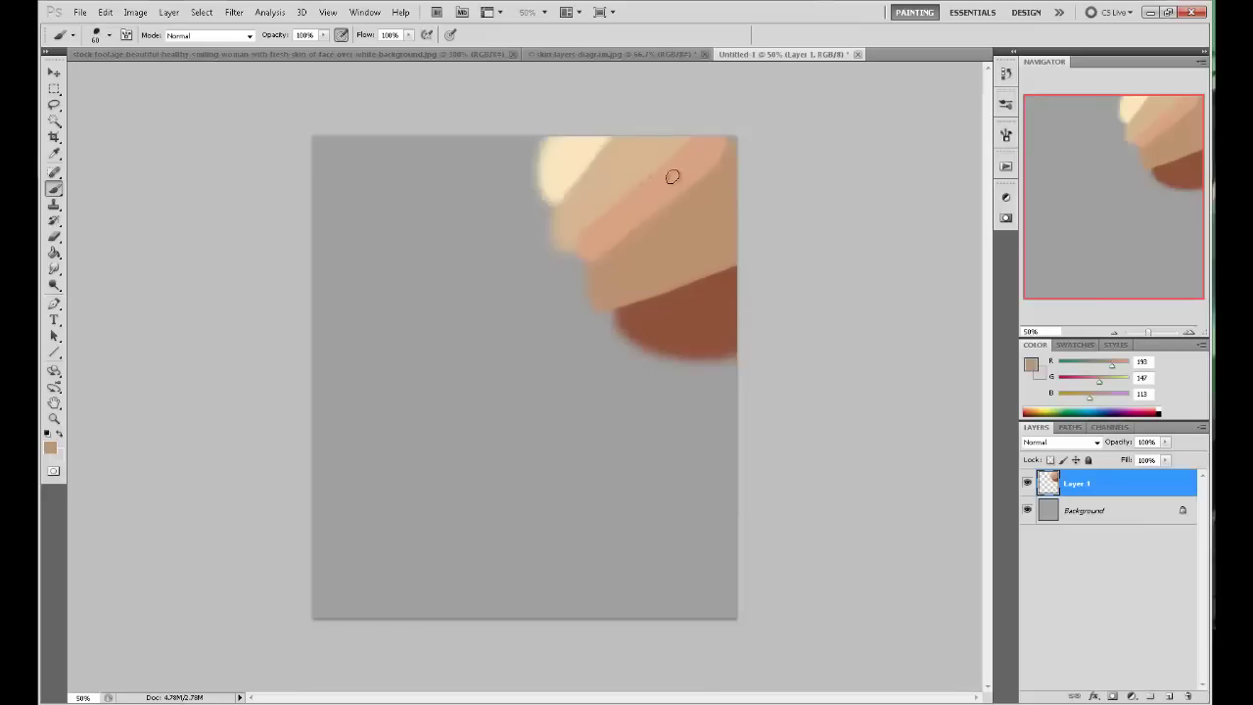
Paint a tan stroke across the lower subcutis layer of the skin-layers diagram and return to the grey canvas.
click(626, 55)
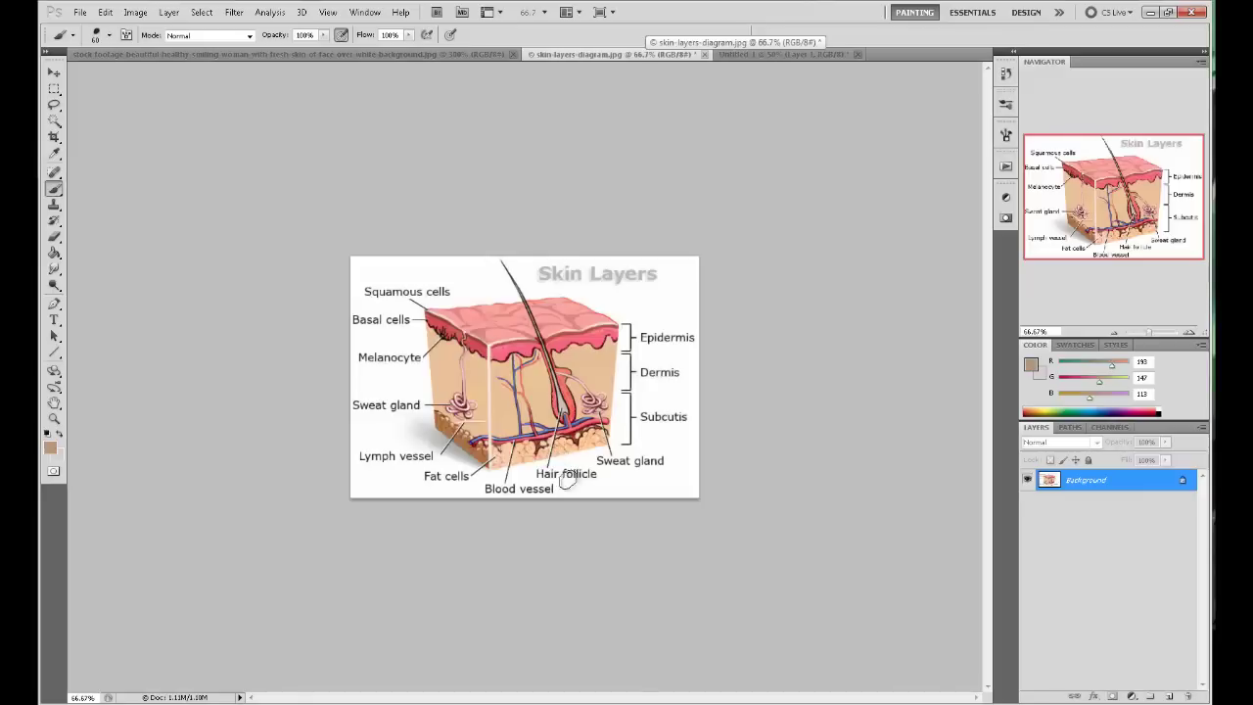
drag(494, 452, 625, 429)
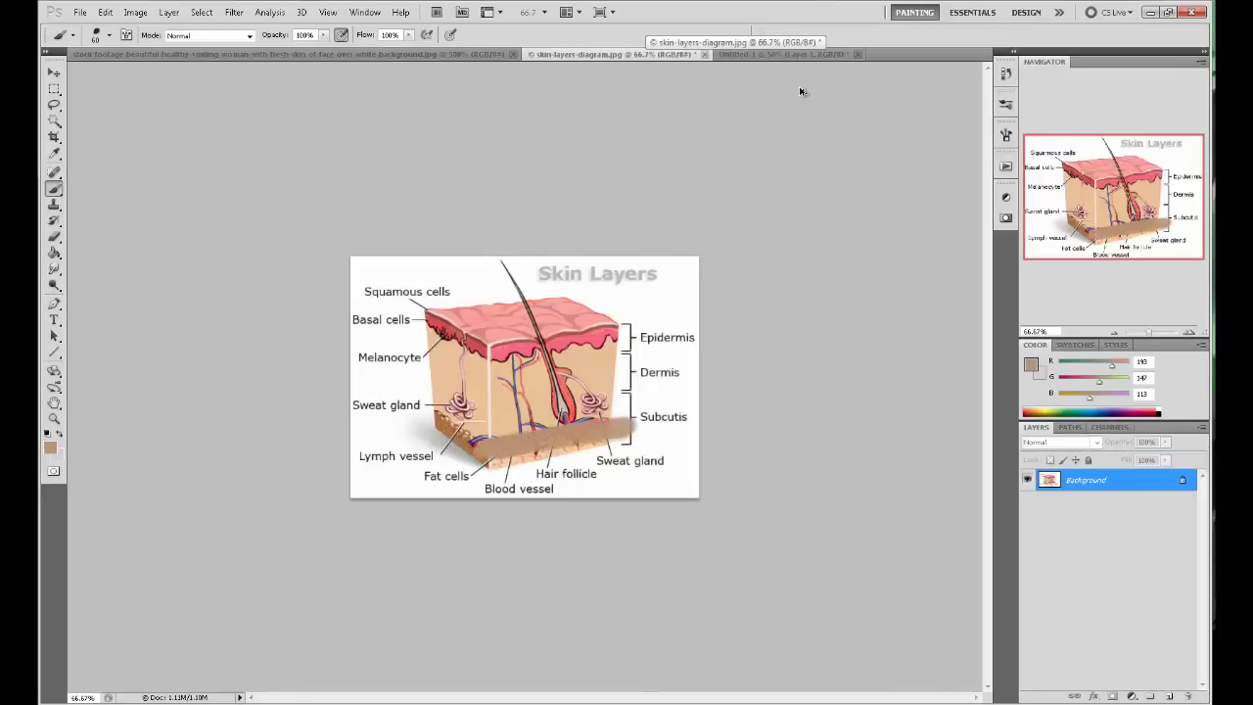
click(803, 56)
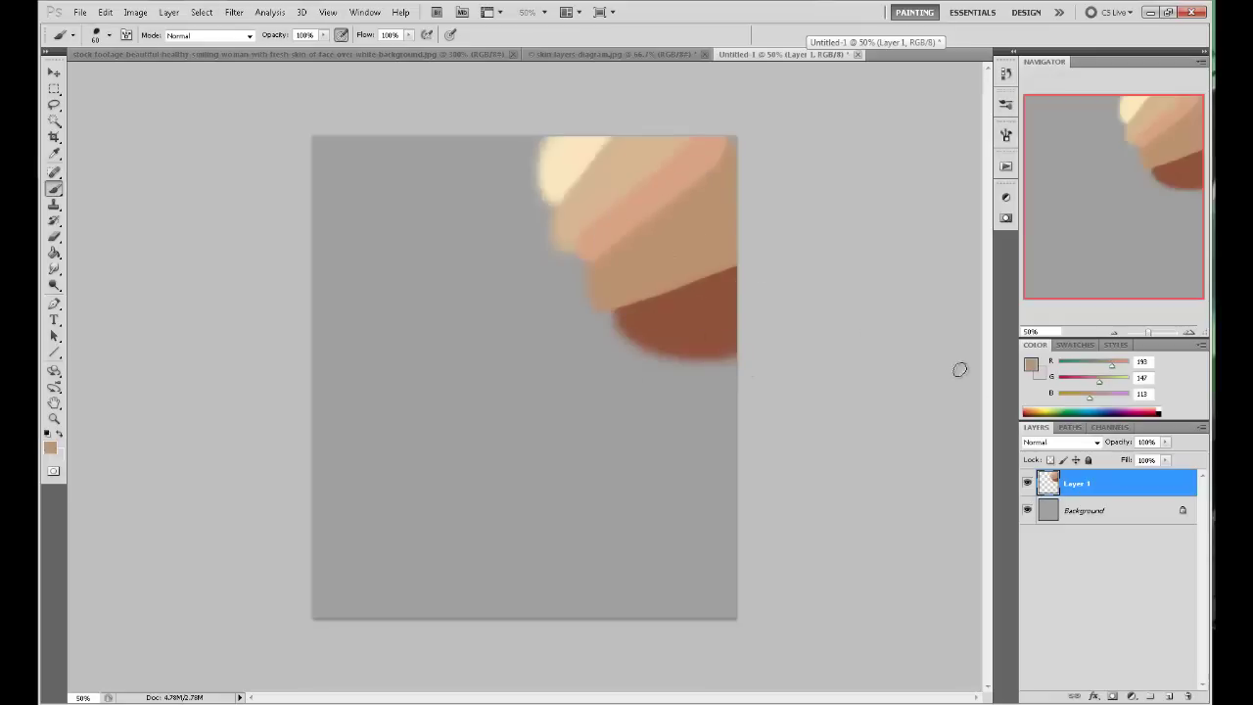
Set the foreground to a lighter, less saturated tan, #dab69b (hue 25°, saturation 29%, brightness 85%).
click(1036, 367)
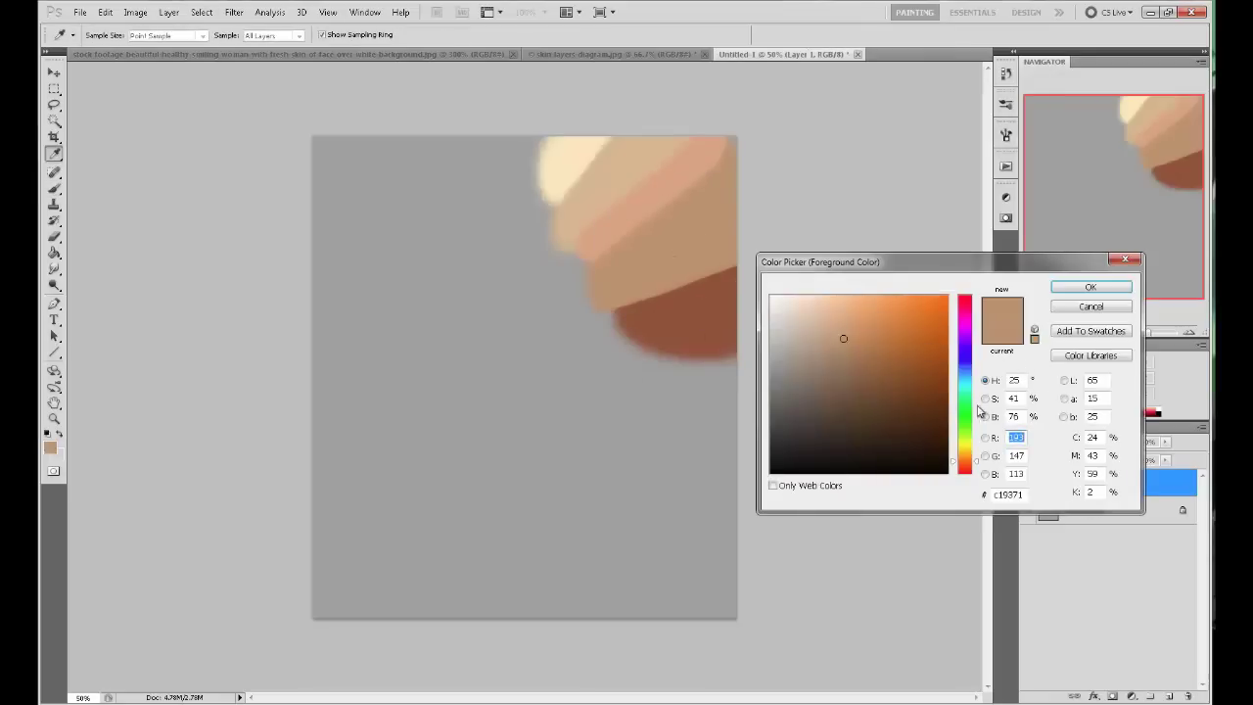
drag(967, 468, 979, 467)
click(845, 339)
click(687, 223)
mouse_move(843, 338)
mouse_down()
mouse_move(834, 313)
mouse_move(822, 321)
mouse_up()
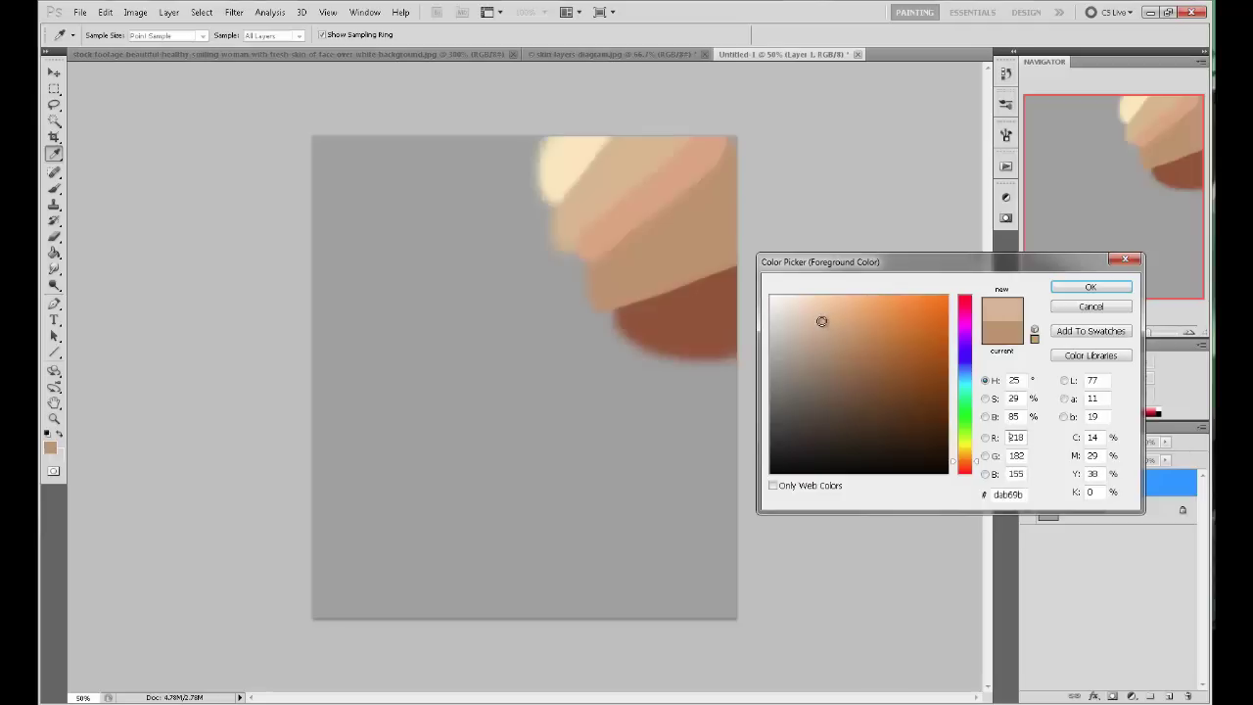
click(1093, 287)
Enlarge the brush to 250 and paint a light tan swatch on the grey beside the original tan one.
key(bracketright)
key(bracketright)
key(bracketright)
key(bracketright)
key(bracketright)
key(bracketright)
key(bracketright)
key(bracketright)
key(bracketright)
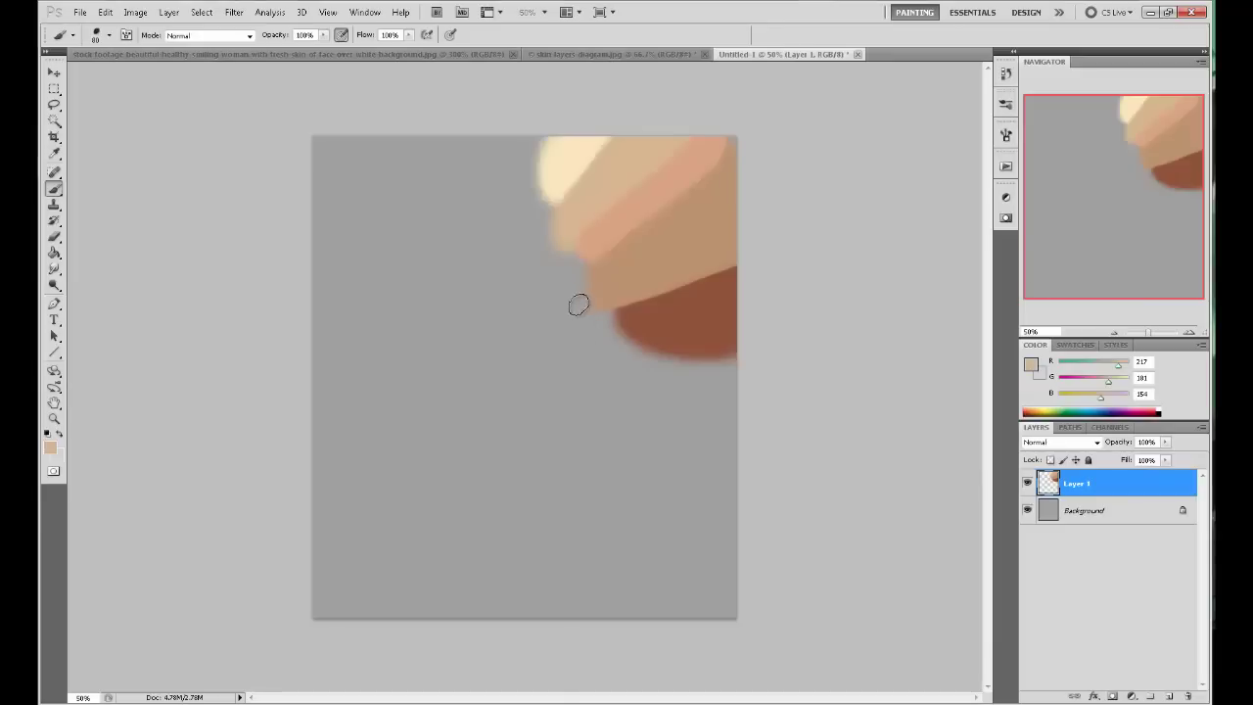
mouse_move(573, 306)
mouse_down()
mouse_move(540, 319)
mouse_move(553, 313)
mouse_up()
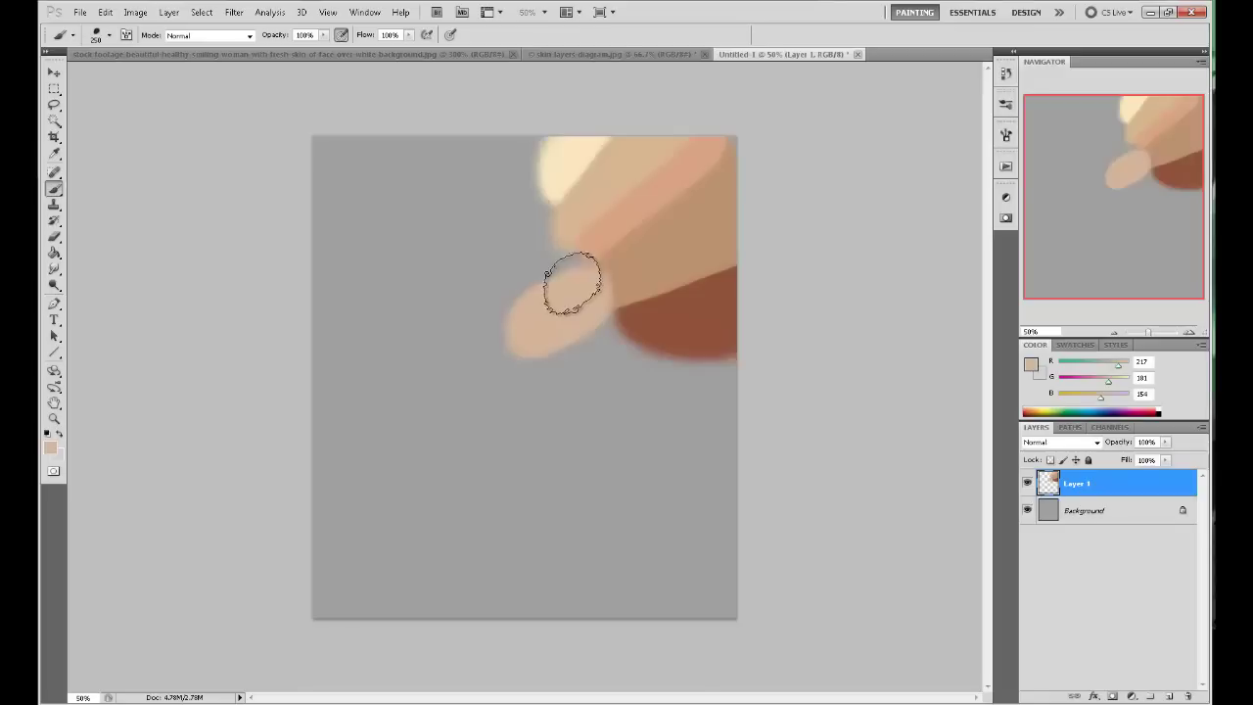
key(bracketleft)
key(bracketleft)
key(bracketleft)
key(bracketleft)
key(bracketleft)
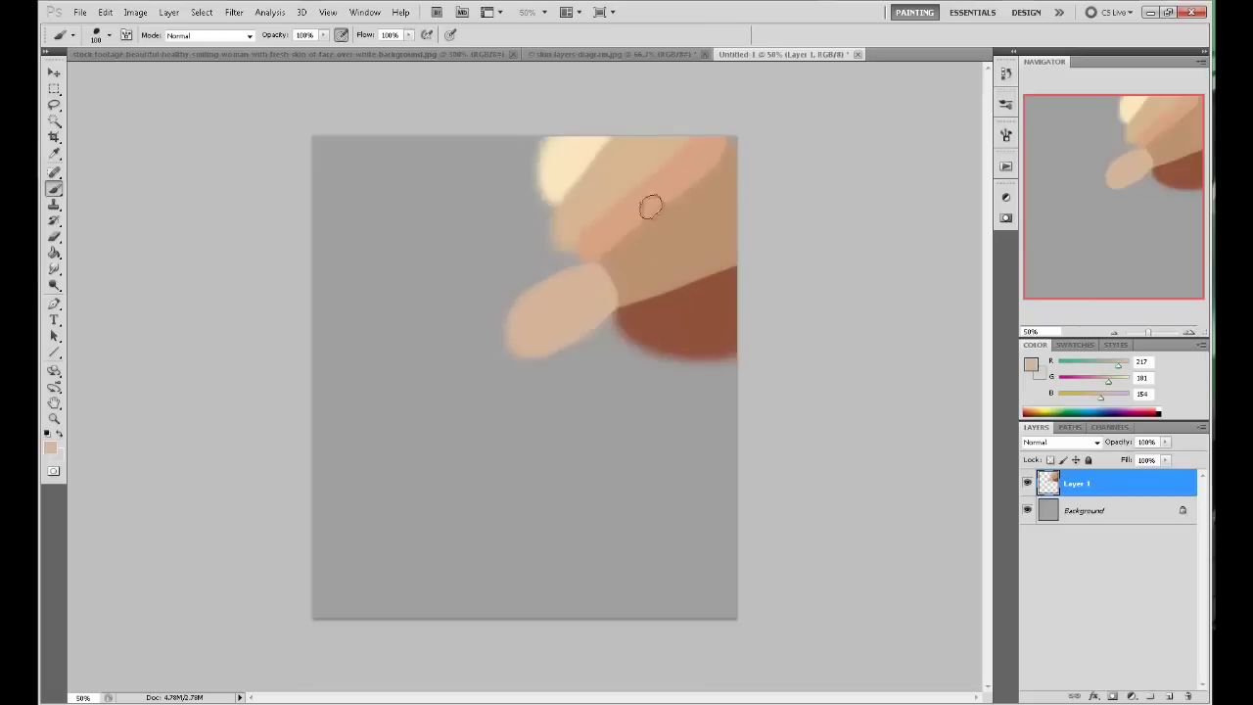
Sample the new light tan swatch and shift the foreground to a redder, darker skin tone, #b47f6c.
alt+click(579, 292)
alt+click(574, 288)
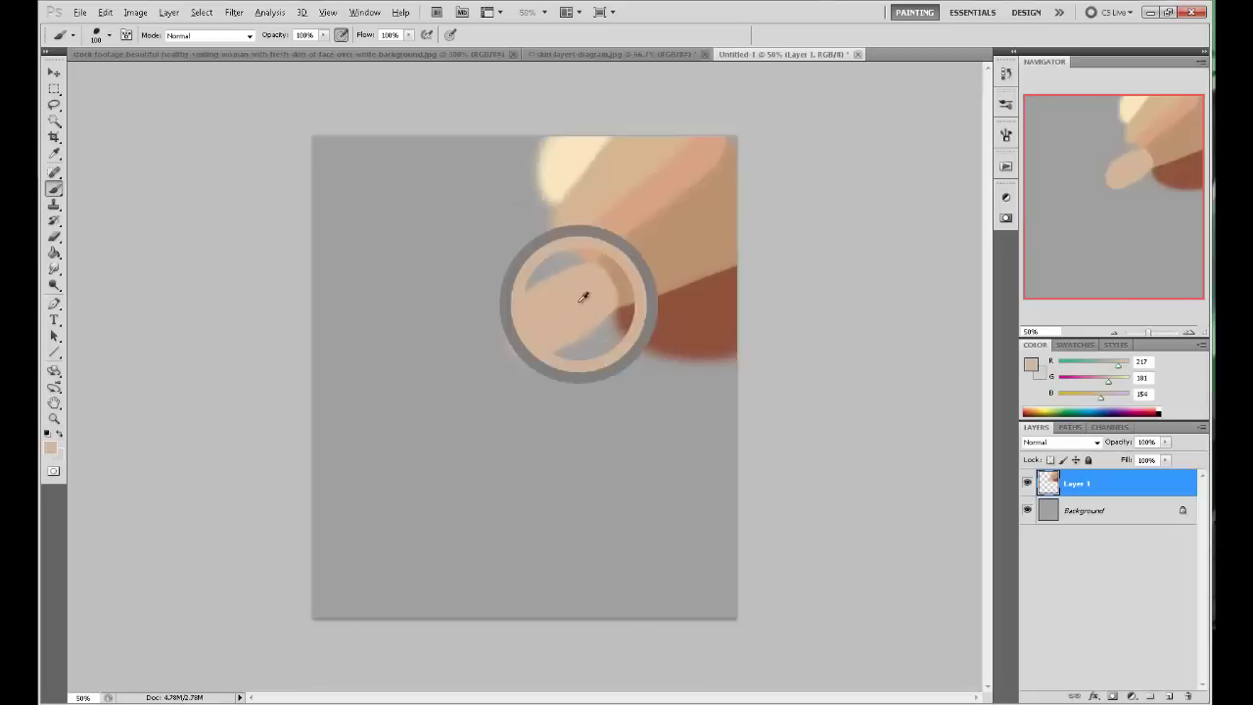
click(1033, 365)
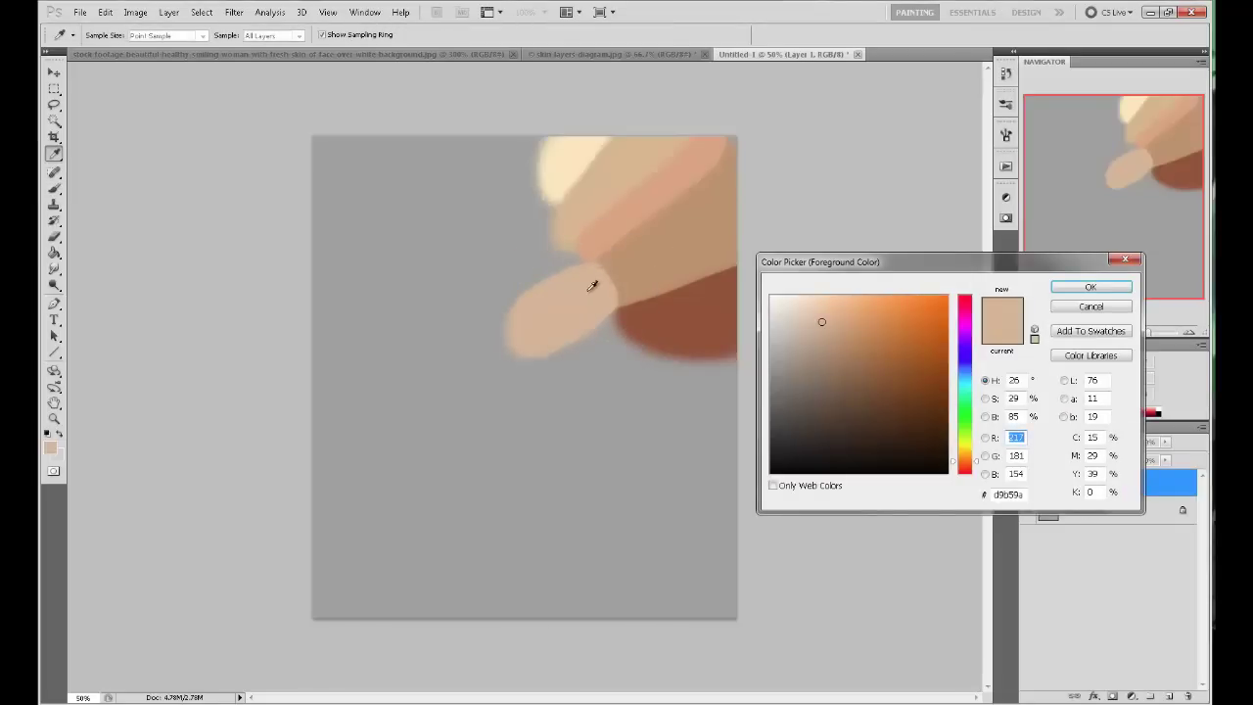
click(977, 461)
drag(979, 468, 981, 474)
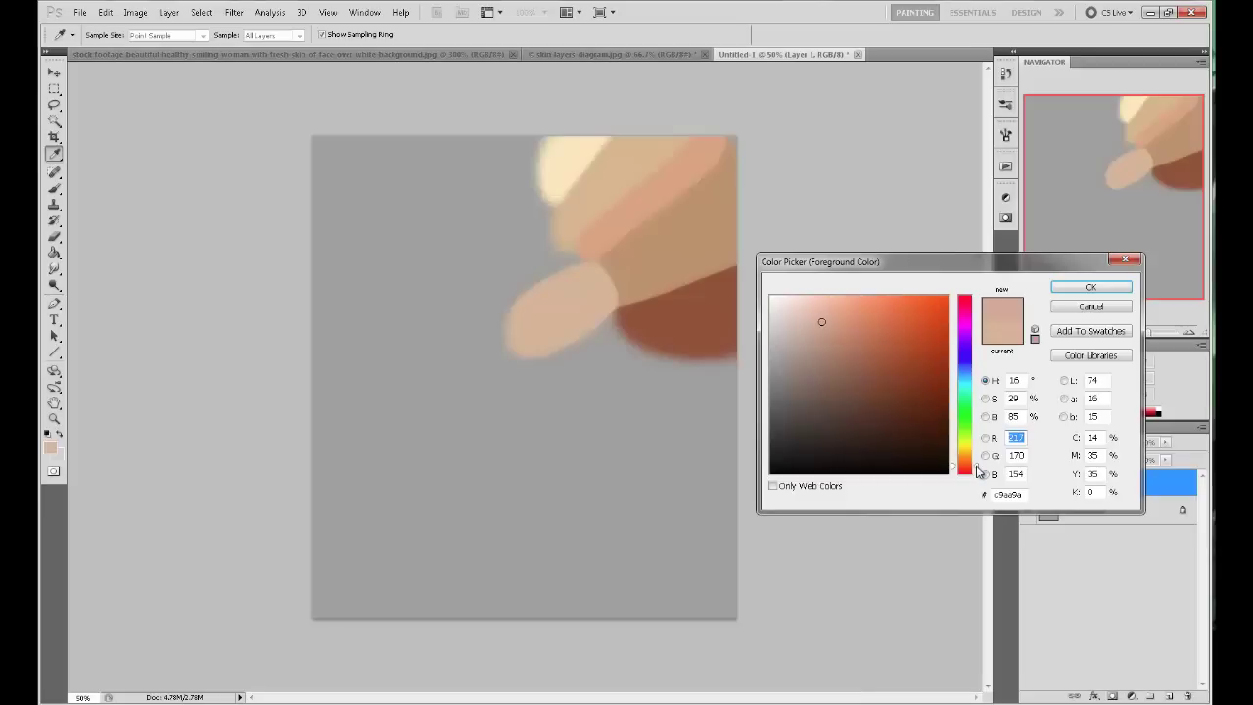
drag(978, 471, 979, 471)
drag(825, 322, 833, 341)
drag(834, 341, 833, 345)
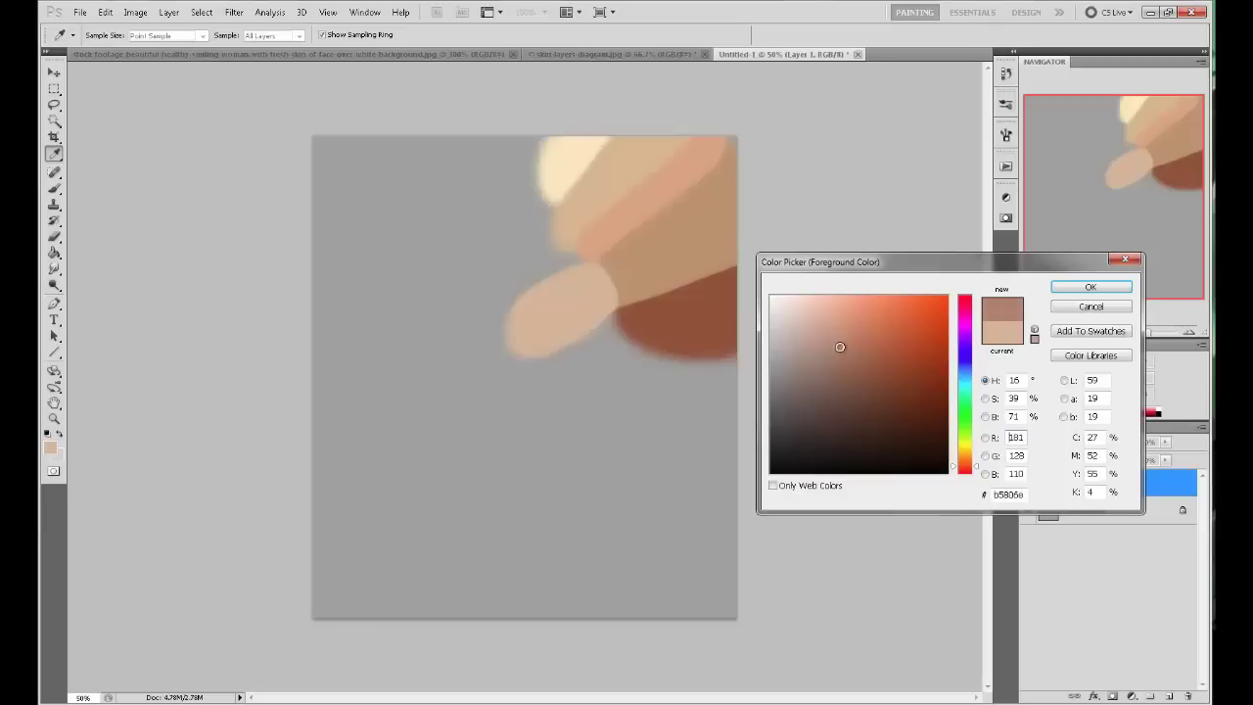
drag(840, 348, 841, 348)
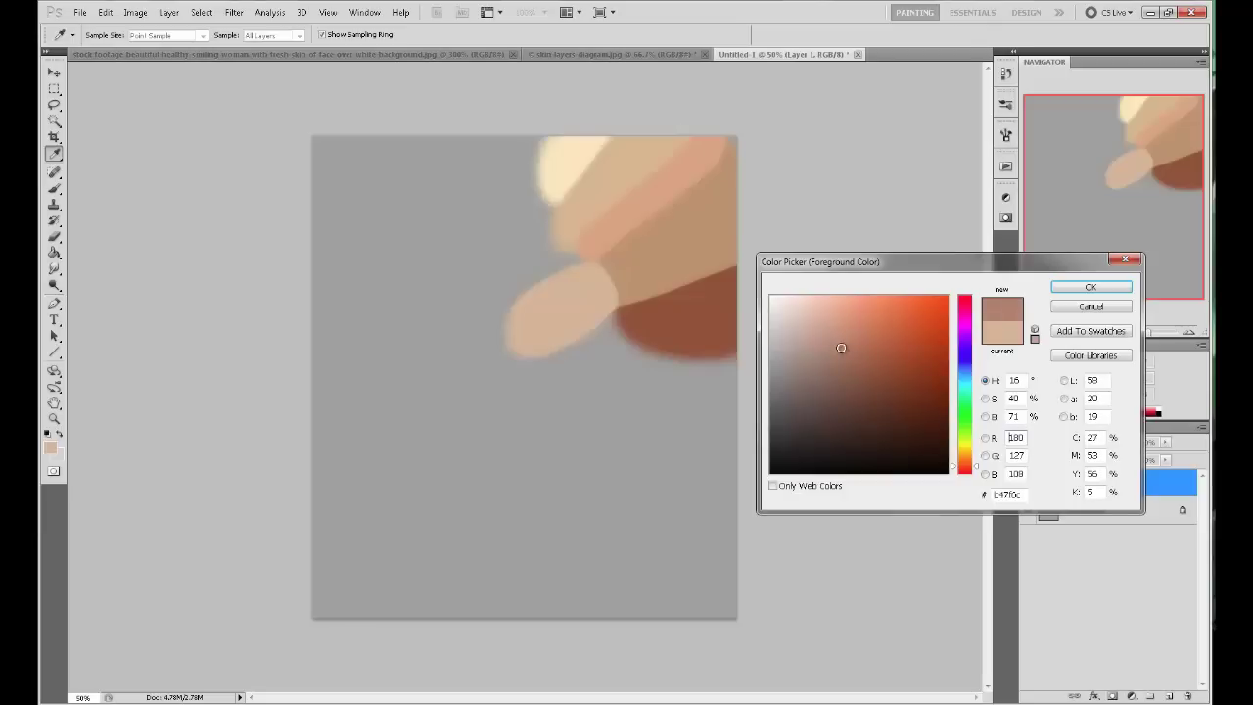
click(1090, 286)
Paint a dusty reddish swatch below the light tan one with a size 250 brush, and sample the reddish brown swatch.
key(b)
mouse_move(615, 338)
mouse_down()
mouse_move(551, 367)
mouse_move(605, 347)
mouse_move(607, 362)
mouse_move(595, 341)
mouse_move(626, 357)
mouse_move(616, 342)
mouse_move(683, 249)
mouse_up()
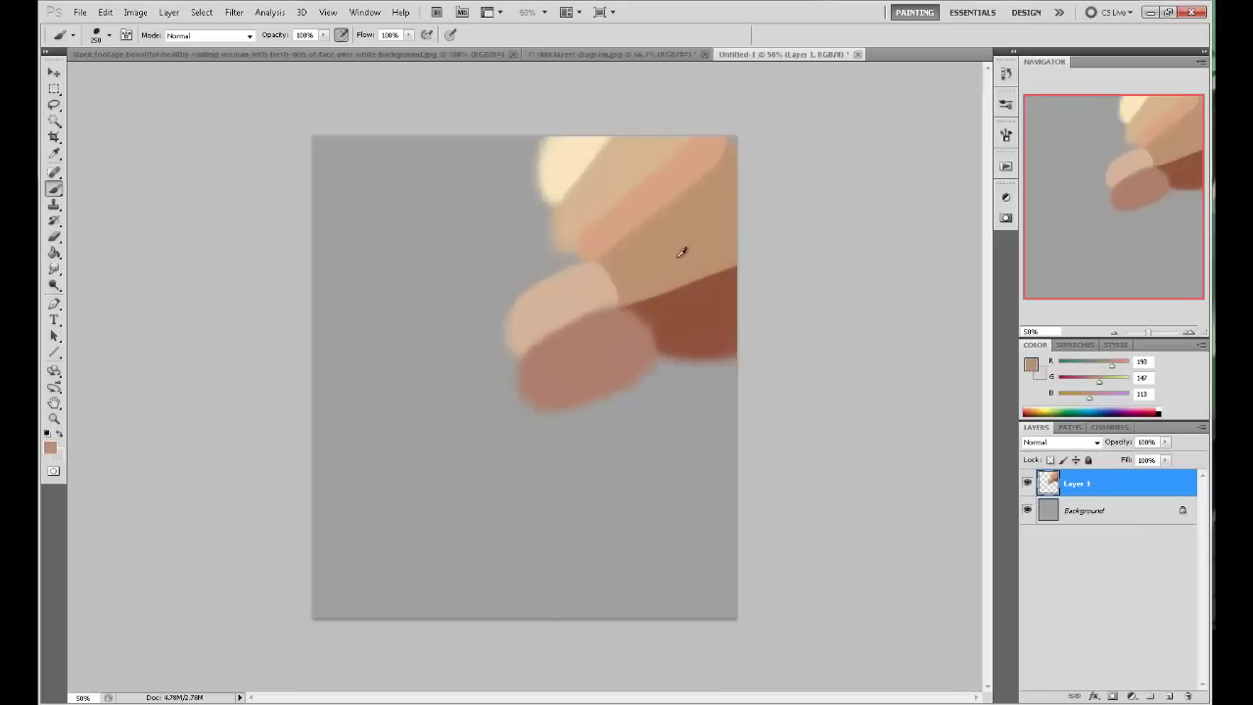
alt+click(676, 314)
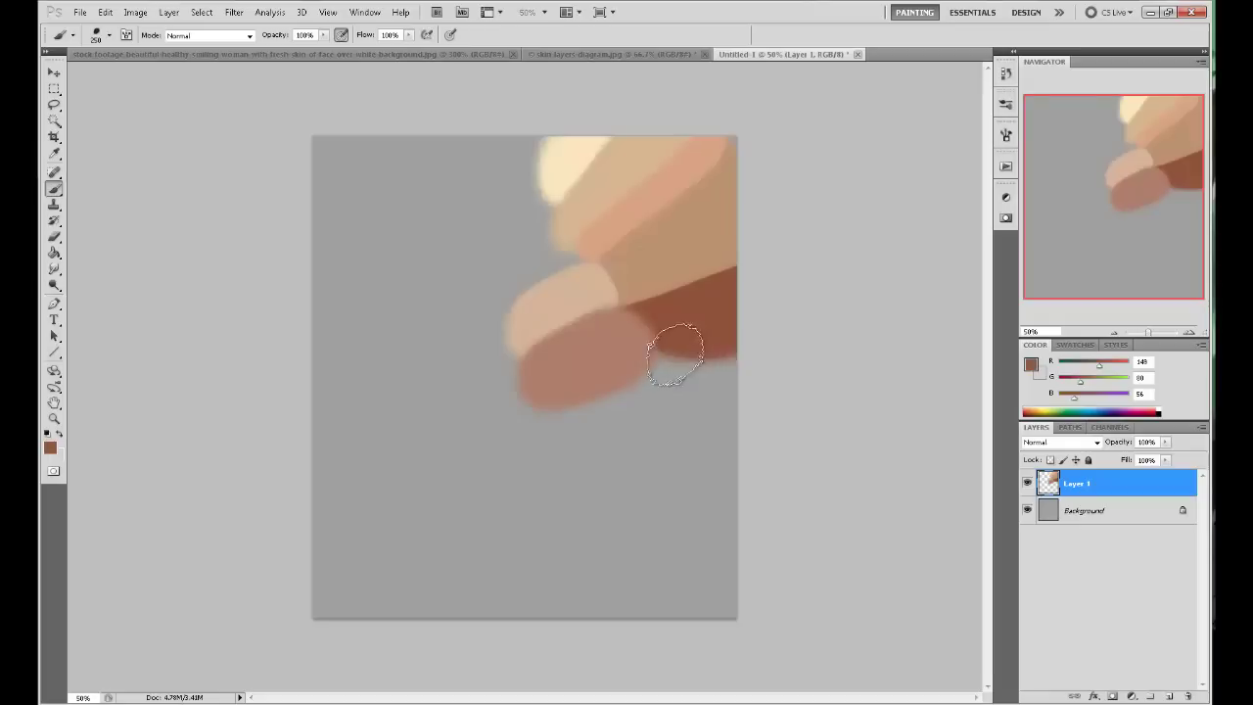
Extend the light tan swatch further outward onto the grey in its own colour, and check that colour in the Color Picker.
alt+click(578, 288)
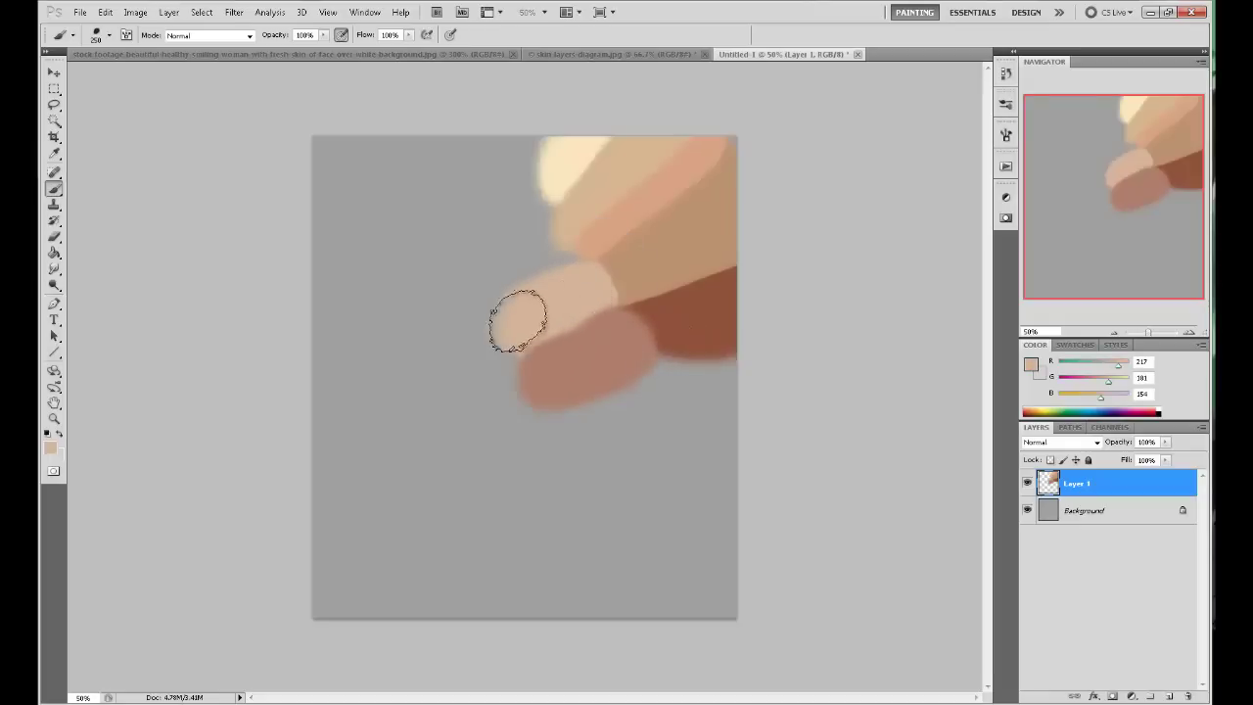
drag(518, 321, 512, 316)
alt+click(594, 342)
alt+click(574, 294)
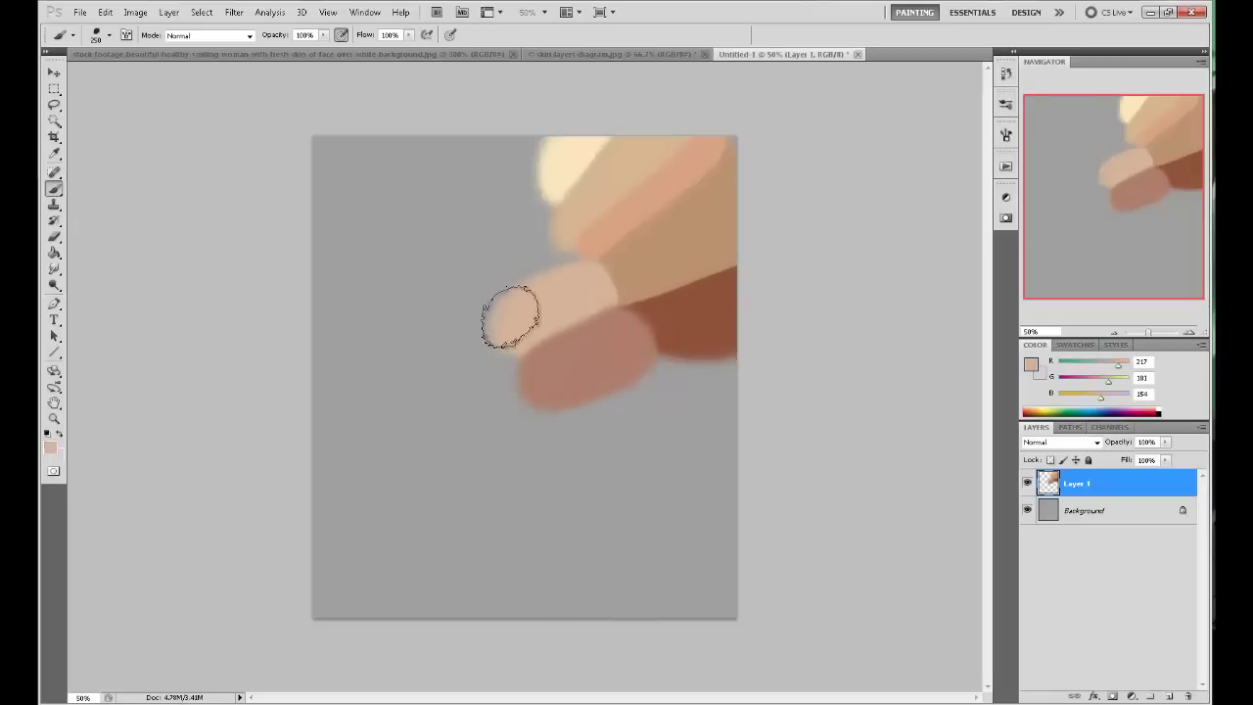
click(1030, 368)
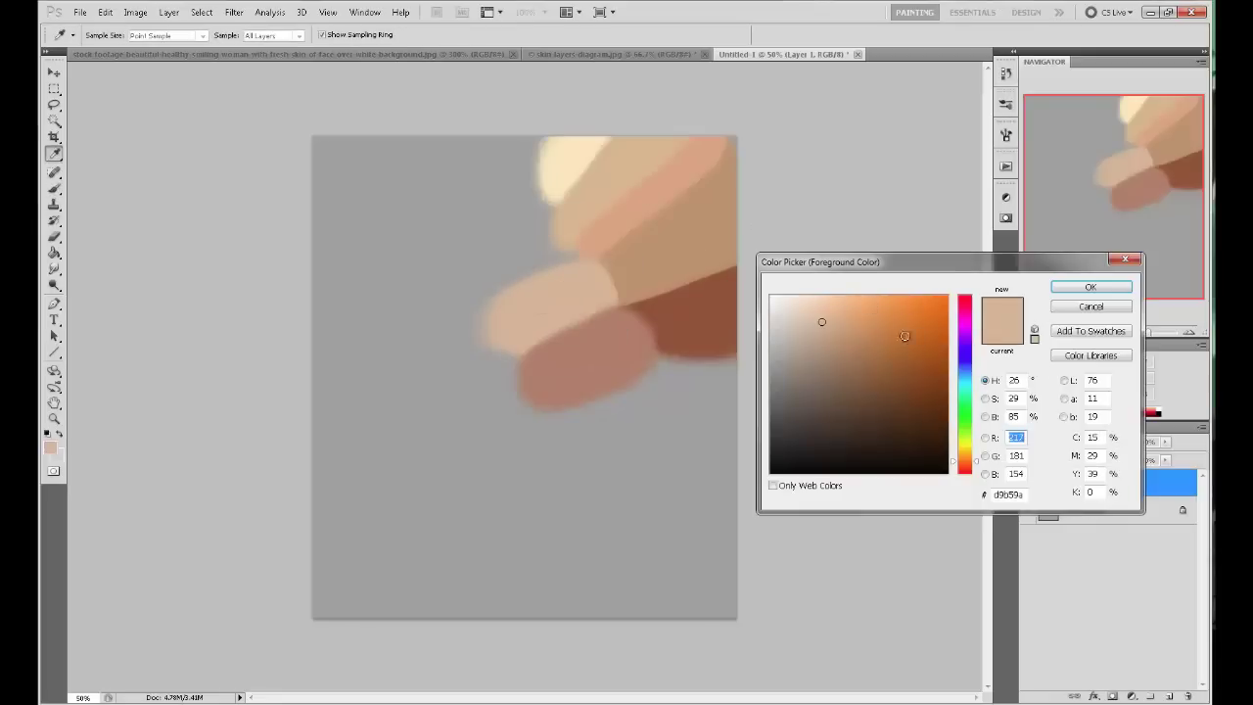
key(alt)
key(Return)
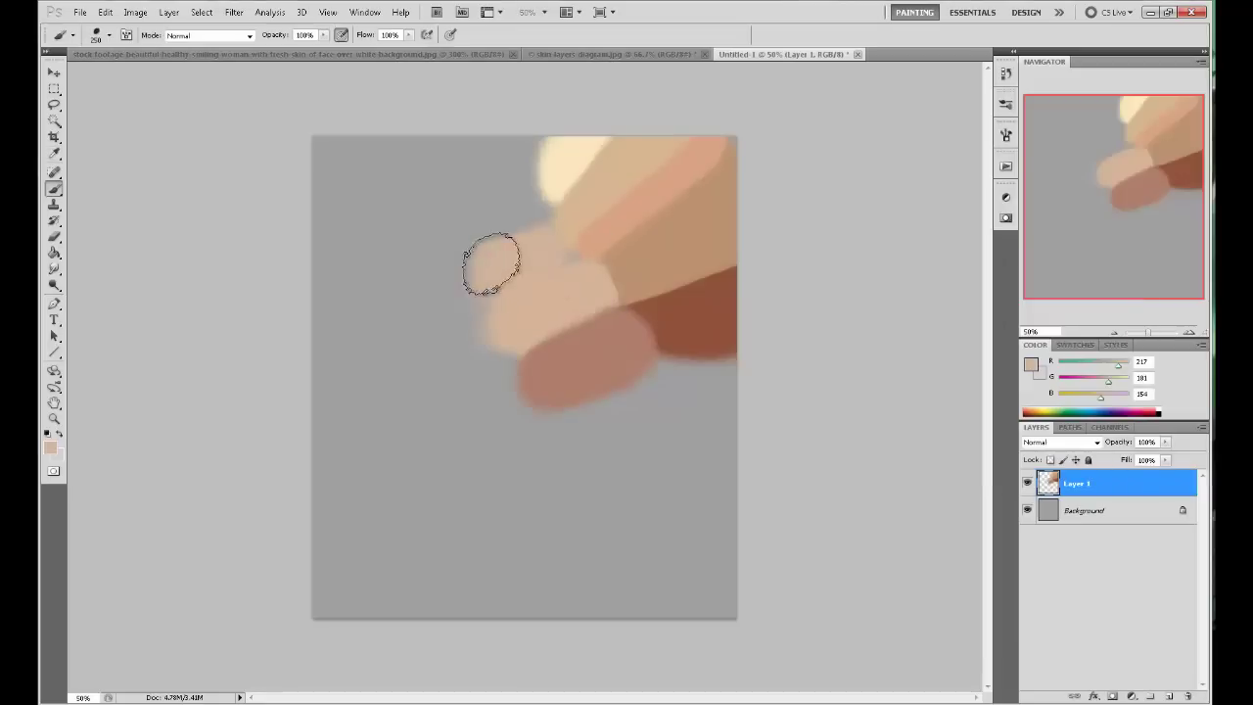
Paint a pale cream-tan swatch above the light tan one, using a tone sampled from a blend with the cream swatch.
mouse_move(492, 263)
mouse_down()
mouse_move(549, 252)
mouse_move(463, 276)
mouse_move(531, 241)
mouse_up()
alt+click(561, 176)
alt+click(534, 241)
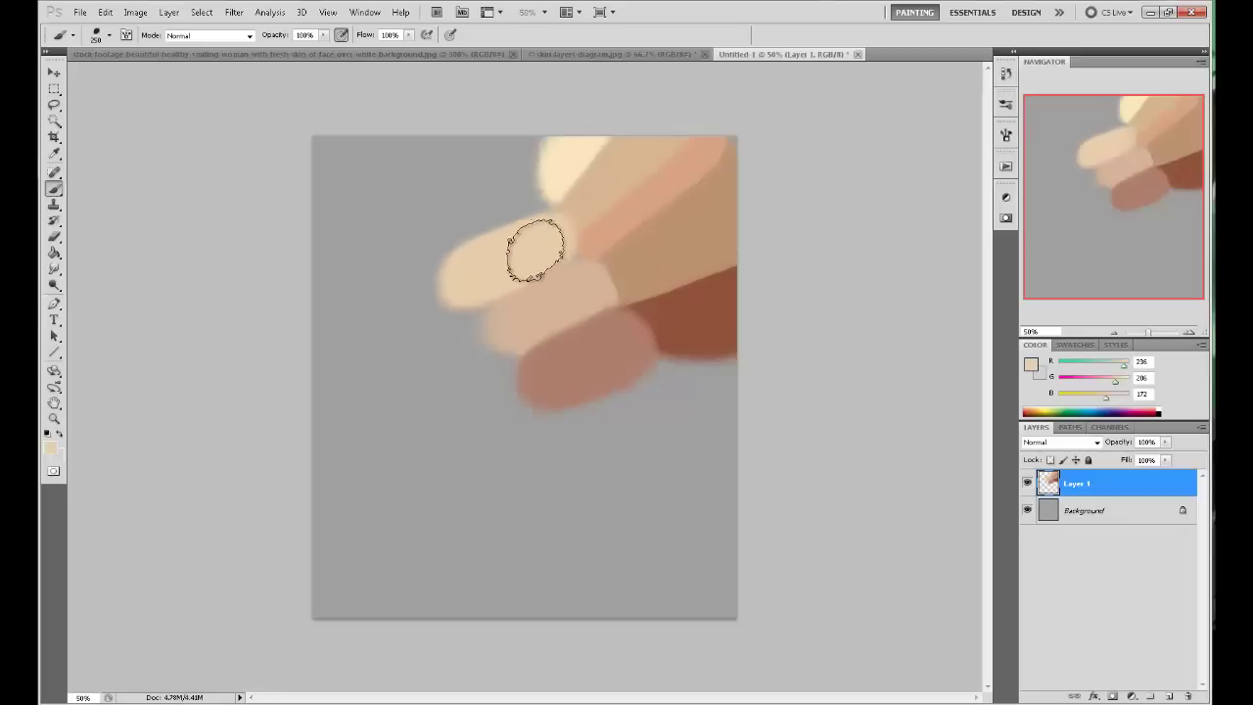
drag(476, 275, 446, 290)
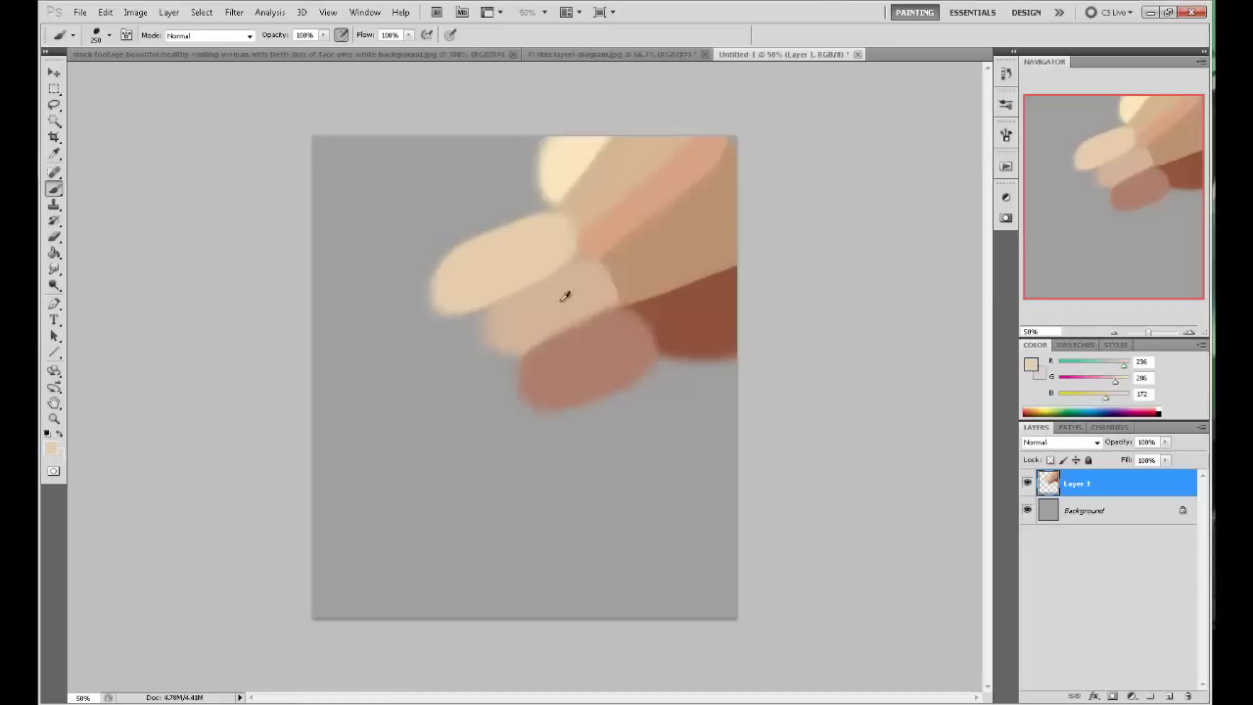
Extend the outer end of the light tan swatch in its own colour, and sample the pale cream-tan and dusty reddish swatches.
alt+click(565, 296)
mouse_move(526, 297)
mouse_down()
mouse_move(579, 285)
mouse_move(533, 316)
mouse_move(562, 288)
mouse_move(597, 350)
mouse_up()
alt+click(511, 246)
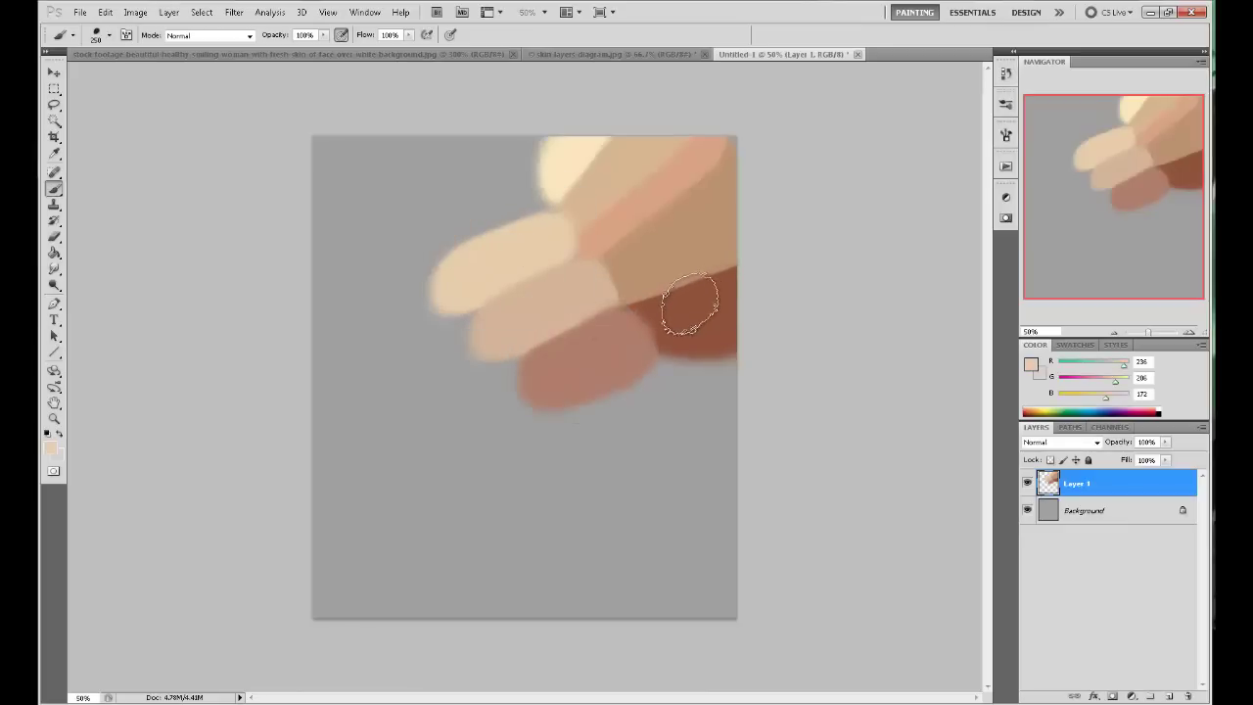
alt+click(597, 348)
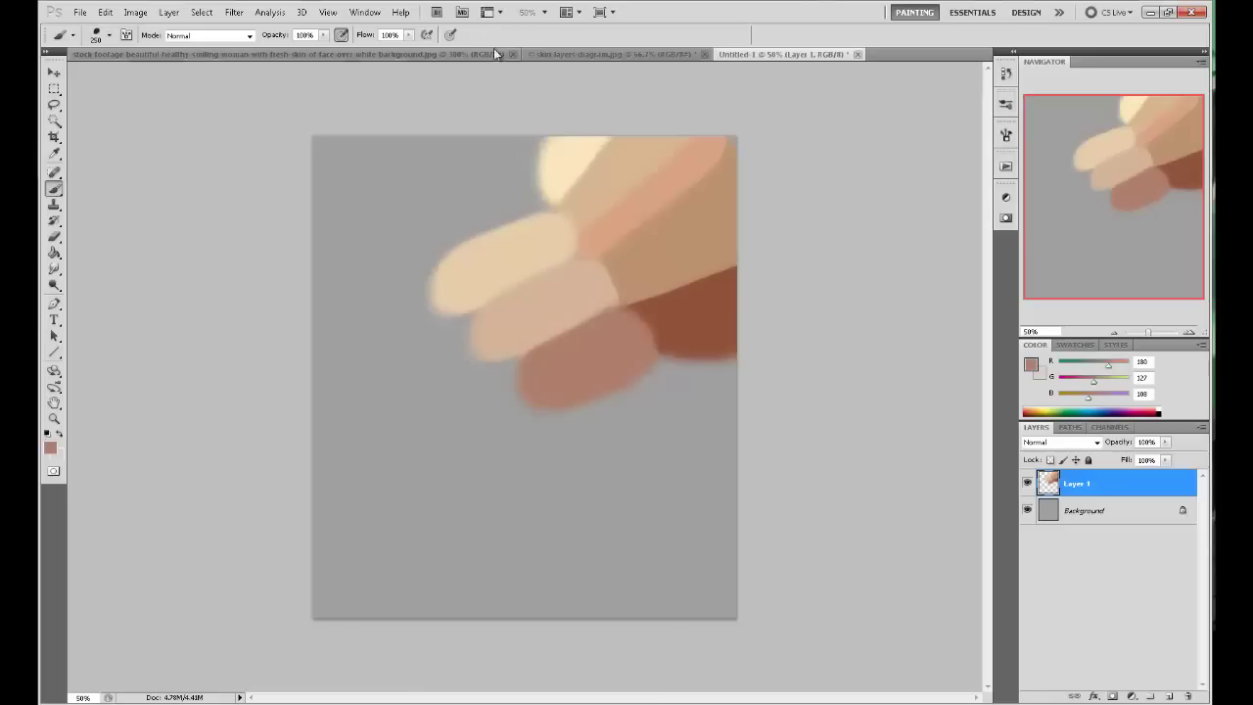
Sample the light tan swatch and shift its hue and brightness to a reddish brown of RGB 132, 75, 57 as the foreground colour.
click(1031, 364)
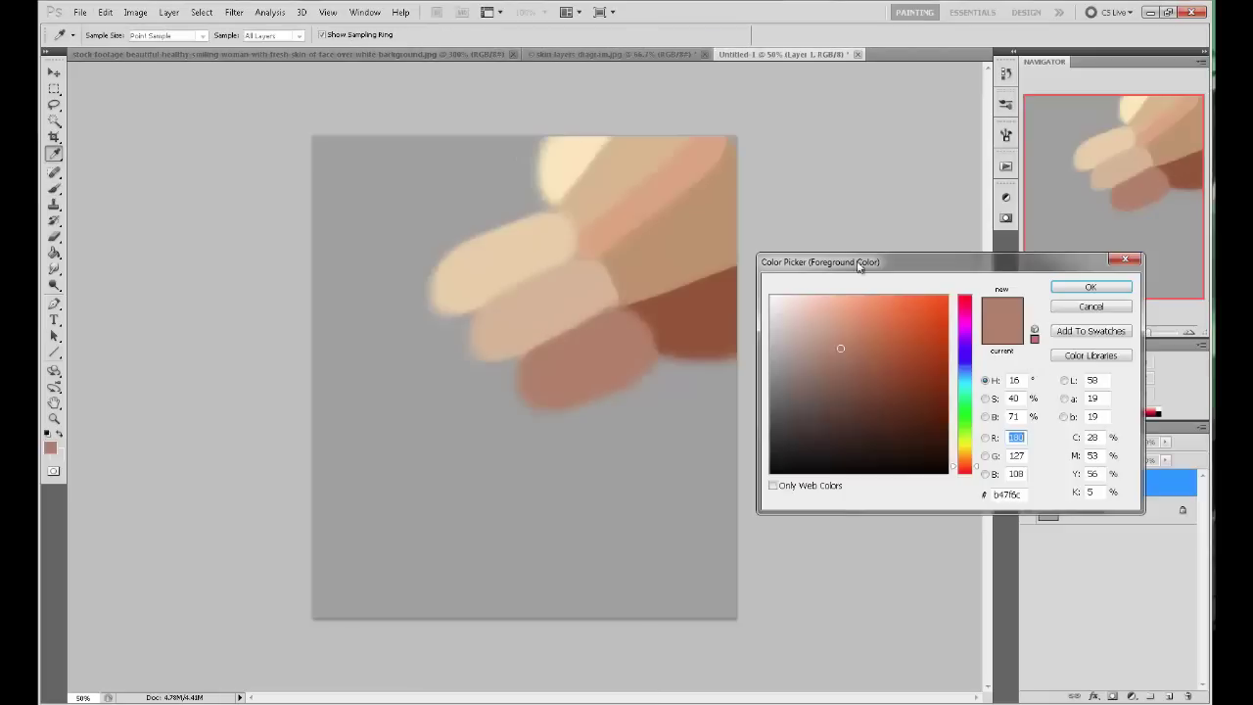
click(564, 300)
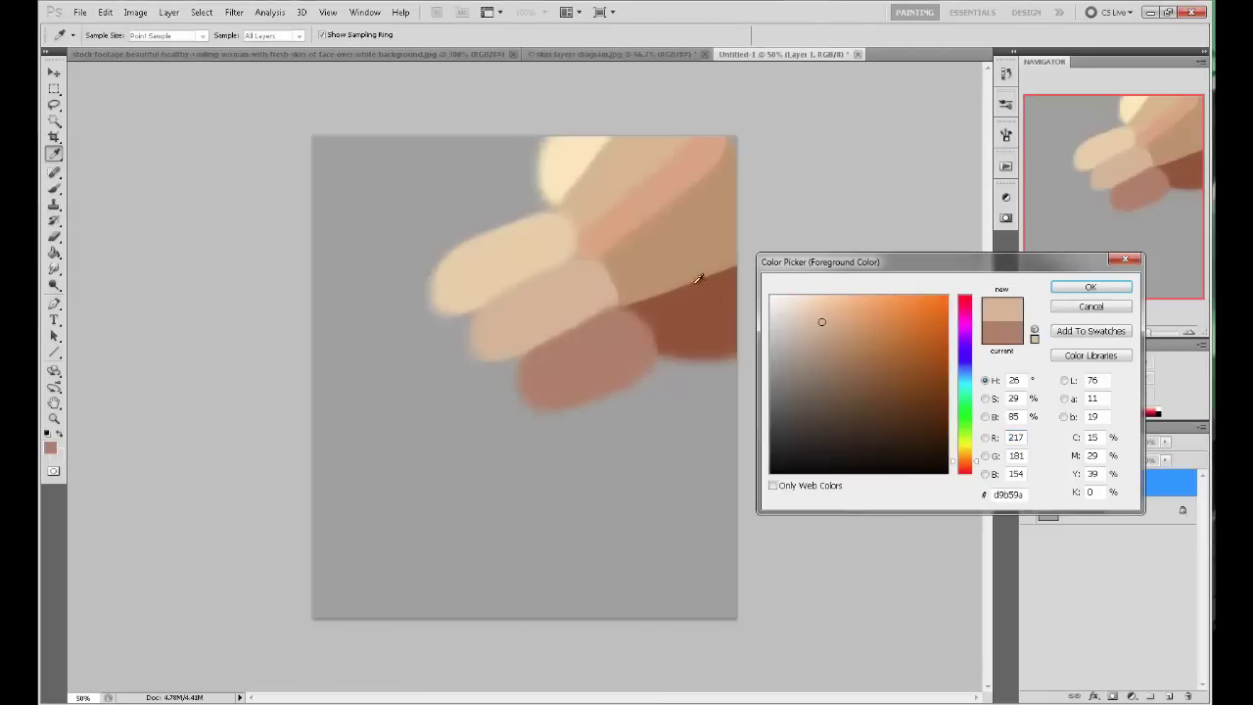
drag(967, 462, 968, 470)
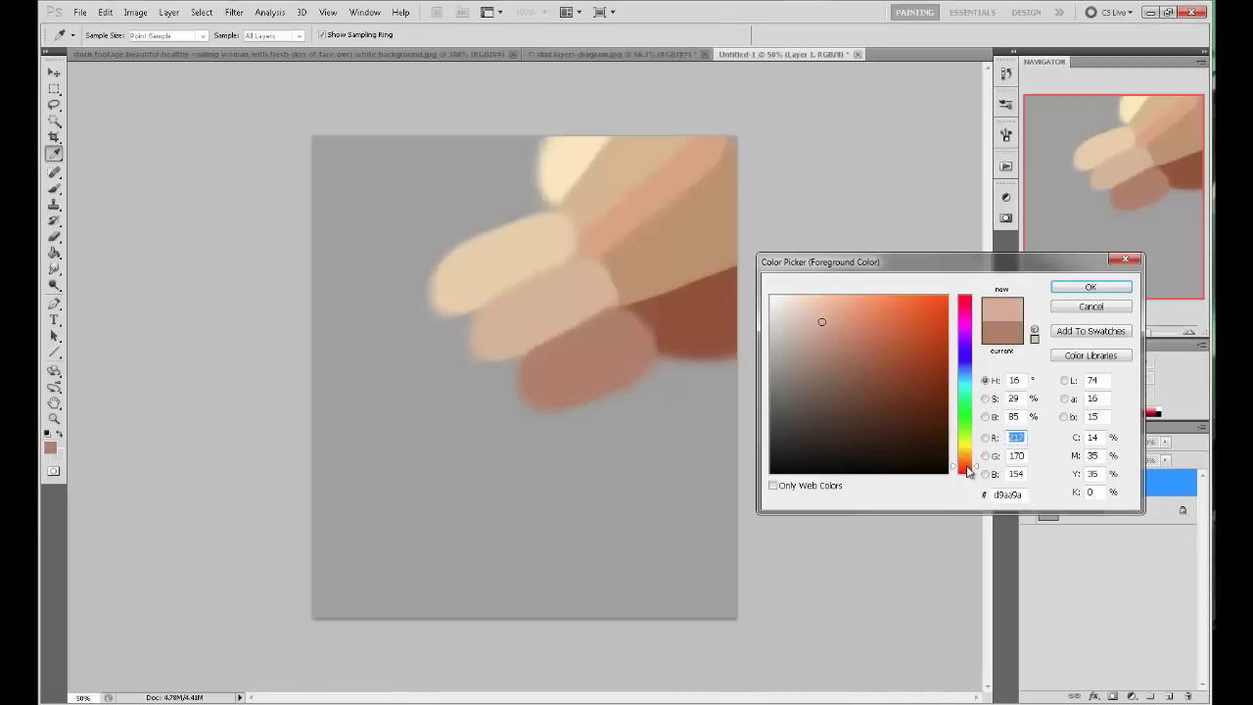
drag(968, 471, 968, 468)
mouse_move(861, 377)
mouse_down()
mouse_move(837, 390)
mouse_move(858, 362)
mouse_move(844, 362)
mouse_move(829, 321)
mouse_move(852, 381)
mouse_move(831, 319)
mouse_move(859, 386)
mouse_move(835, 386)
mouse_move(862, 377)
mouse_up()
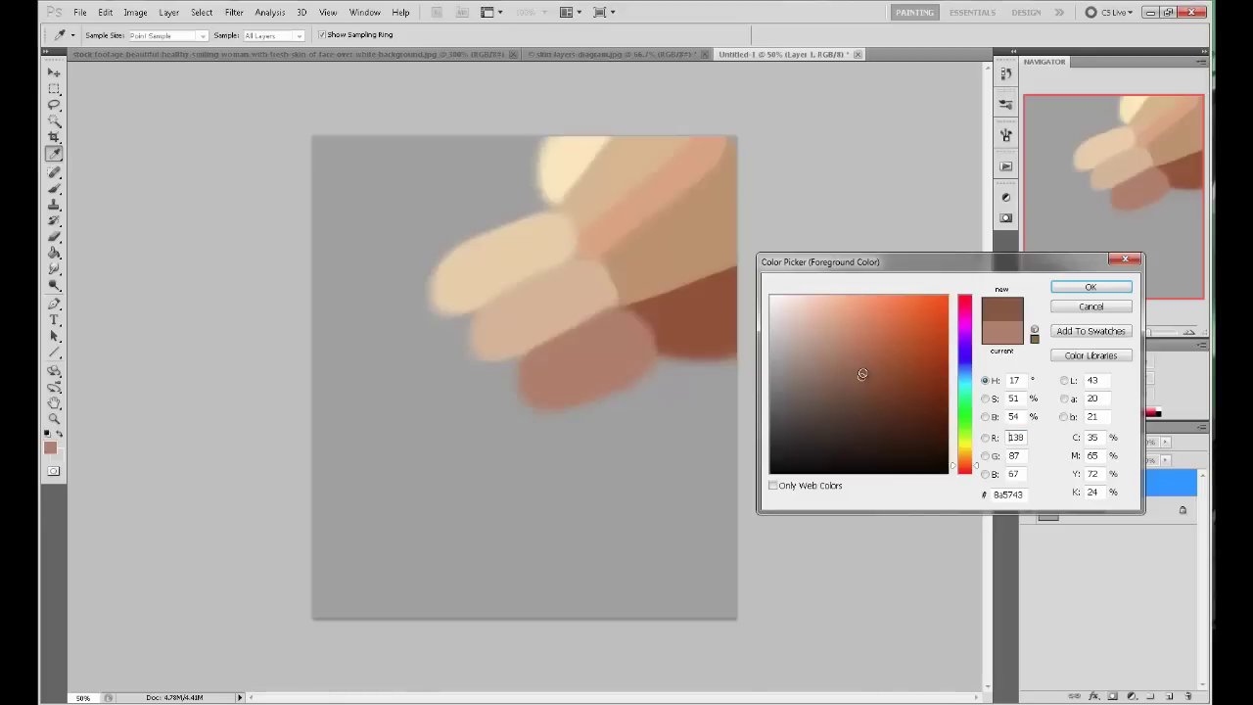
click(863, 380)
drag(865, 378, 868, 389)
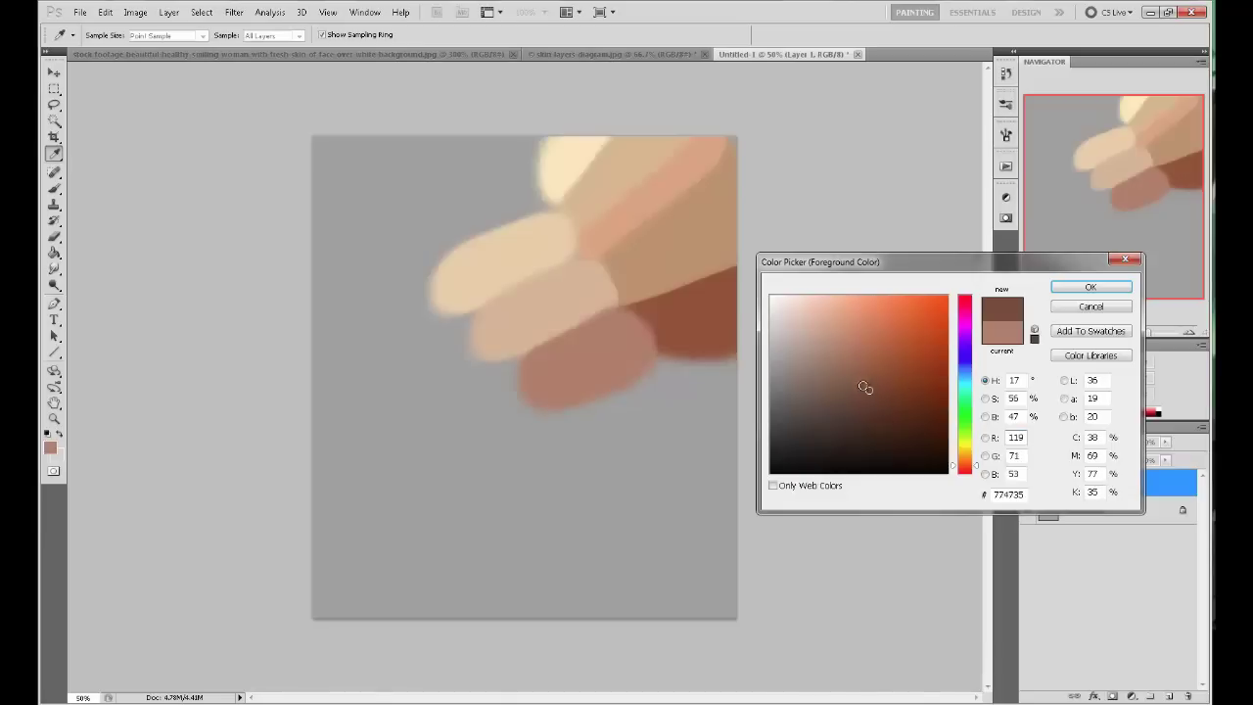
drag(867, 390, 874, 389)
drag(971, 468, 979, 472)
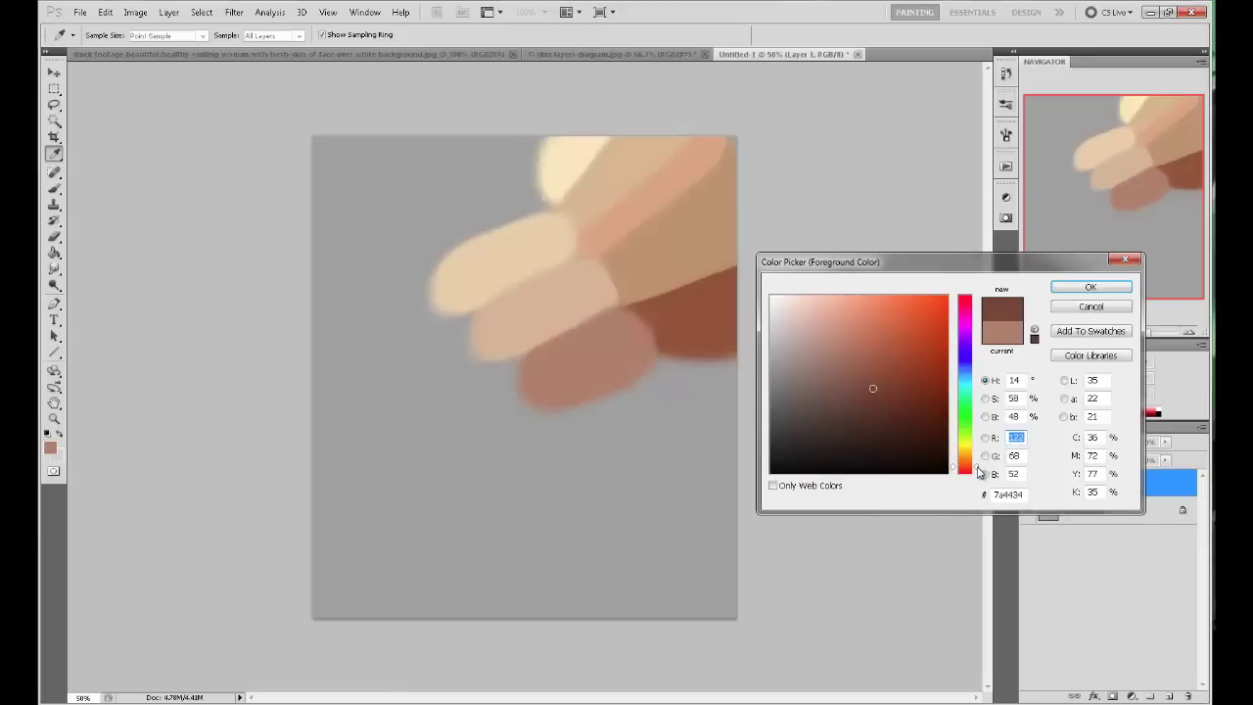
mouse_move(872, 390)
mouse_down()
mouse_move(859, 382)
mouse_move(870, 381)
mouse_up()
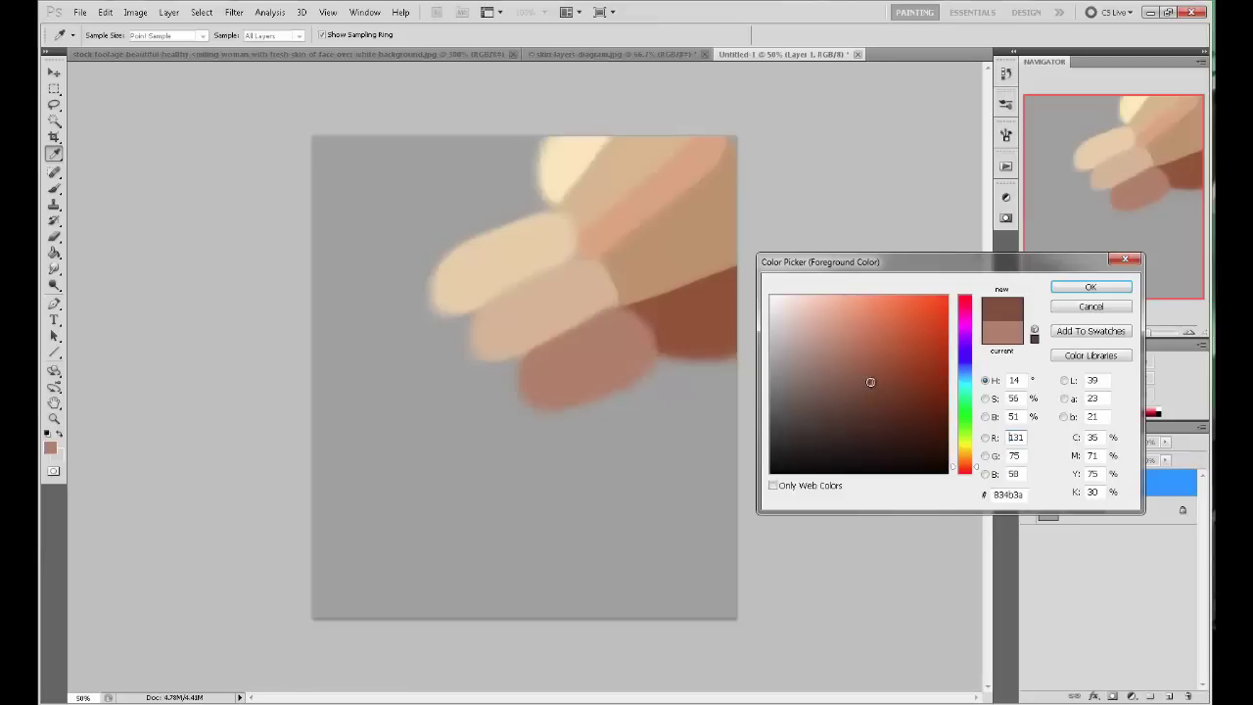
click(1092, 287)
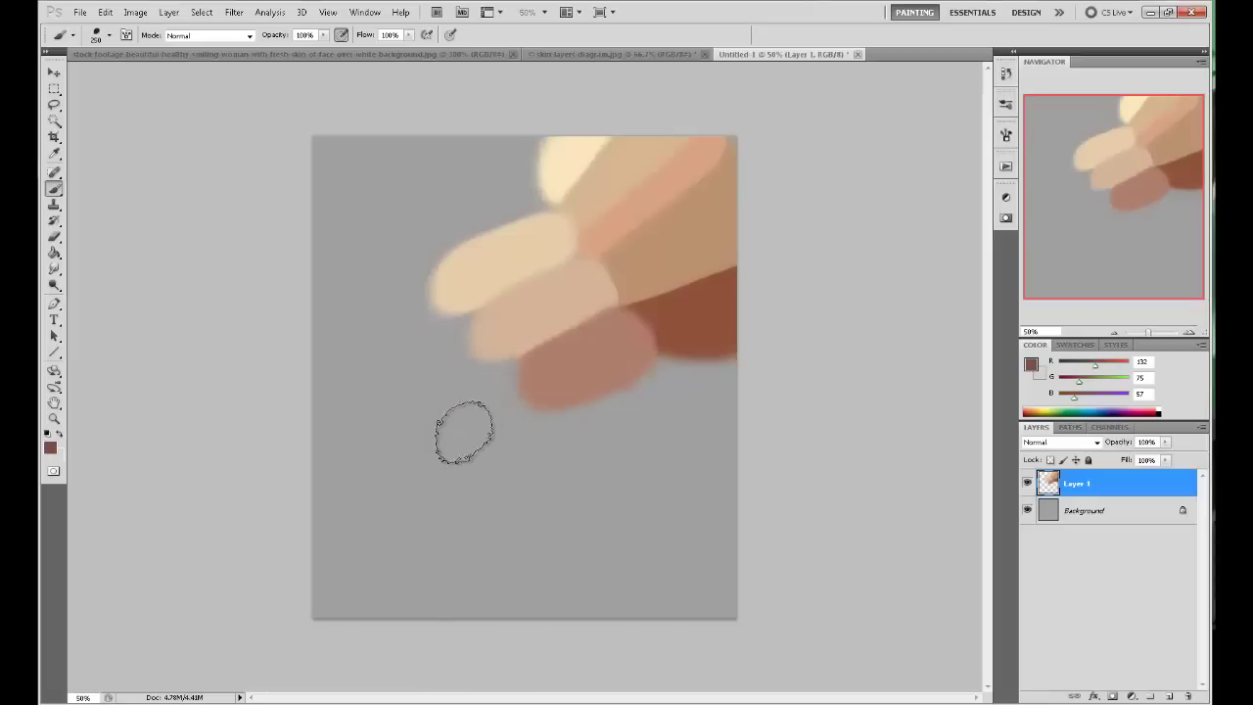
mouse_move(476, 428)
mouse_down()
mouse_move(456, 434)
mouse_move(467, 427)
mouse_move(440, 470)
mouse_move(425, 452)
mouse_up()
key(ctrl+alt+z)
key(ctrl+alt+z)
key(ctrl+alt+z)
key(ctrl+alt+z)
key(ctrl+alt+z)
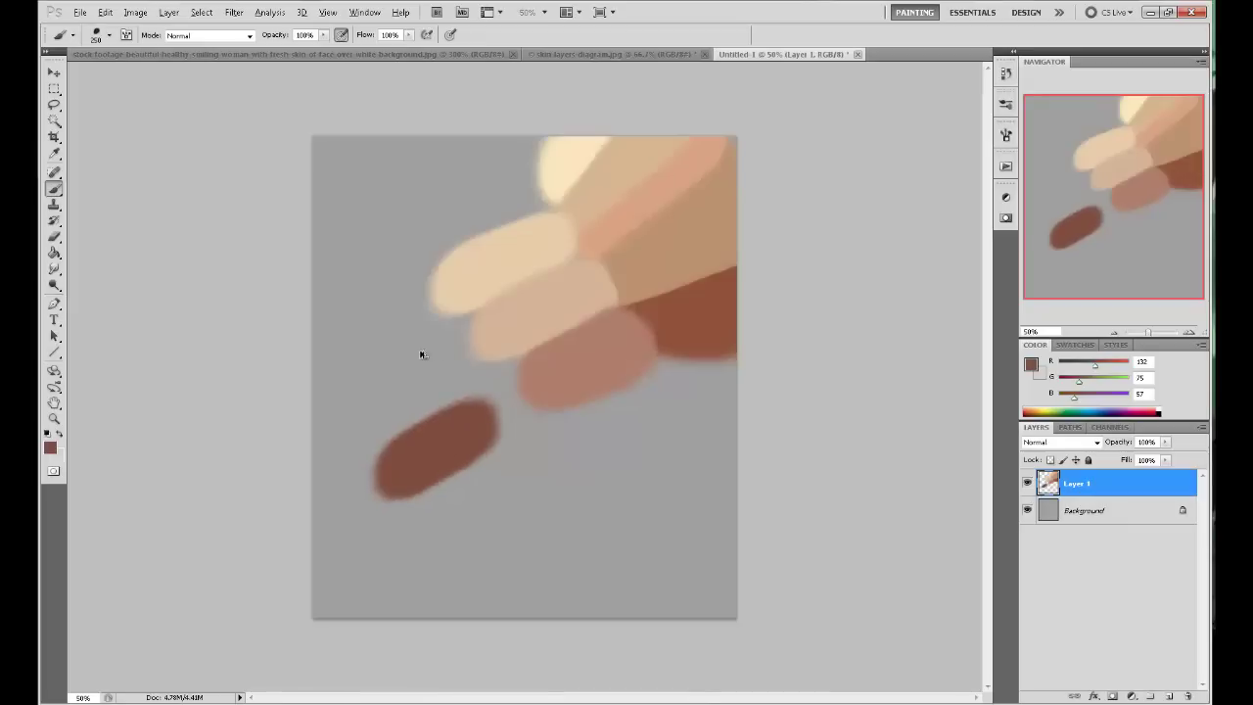
key(ctrl+alt+z)
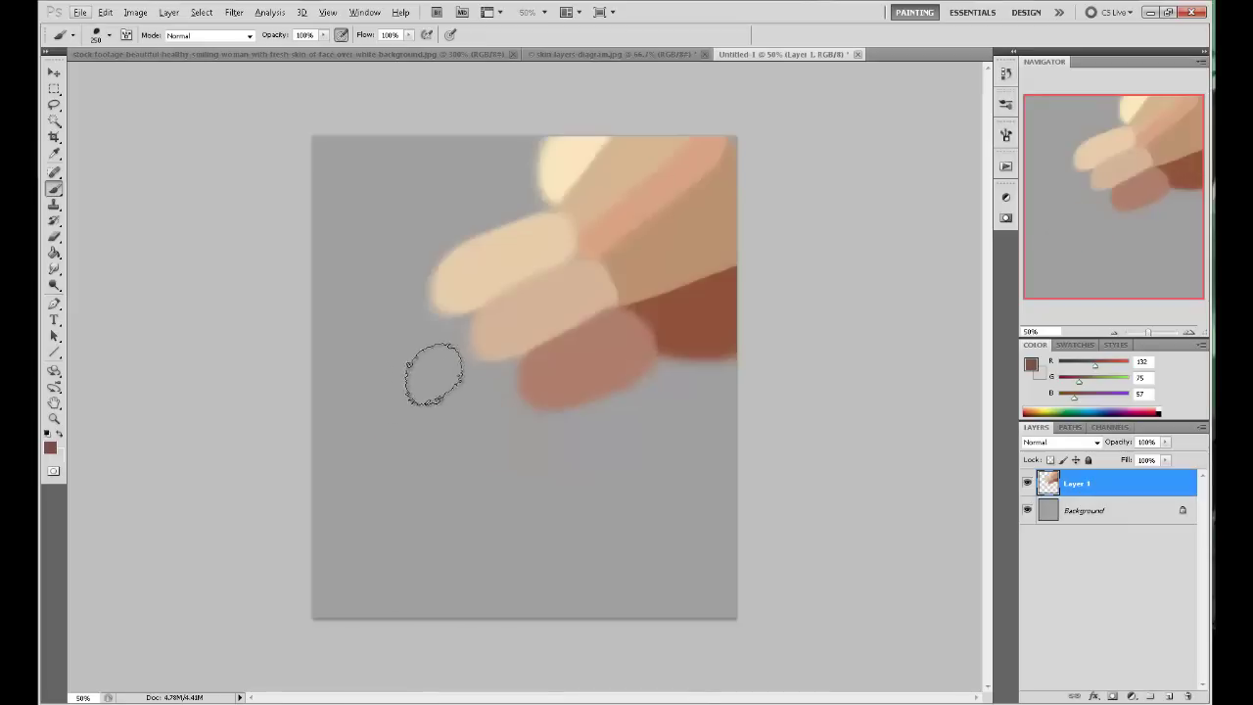
Paint a reddish brown swatch on the grey beside the light tan one, and a lighter brown swatch above it using a tone blended with the cream.
mouse_move(433, 372)
mouse_down()
mouse_move(353, 394)
mouse_move(431, 371)
mouse_move(355, 416)
mouse_up()
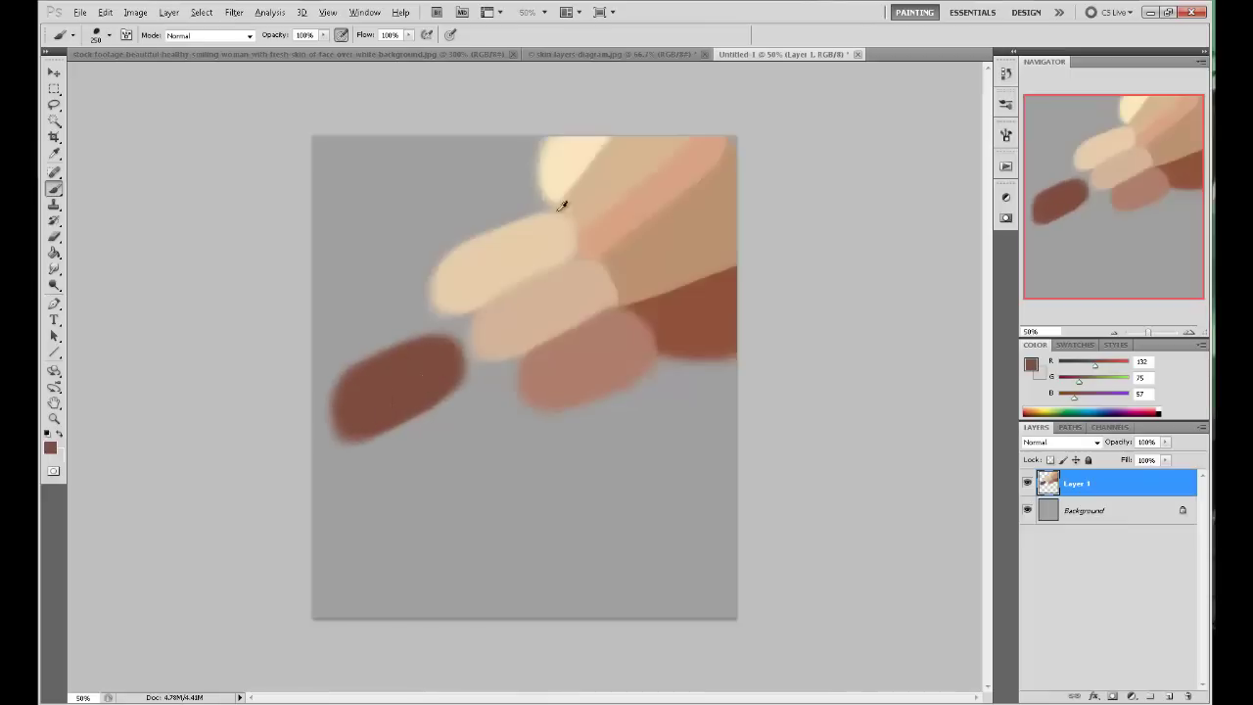
alt+click(574, 148)
alt+click(418, 375)
mouse_move(424, 333)
mouse_down()
mouse_move(340, 344)
mouse_move(413, 315)
mouse_move(440, 284)
mouse_move(392, 340)
mouse_move(551, 179)
mouse_move(360, 335)
mouse_move(319, 349)
mouse_move(362, 333)
mouse_move(322, 336)
mouse_up()
alt+click(407, 374)
alt+click(403, 377)
alt+click(586, 155)
alt+click(367, 325)
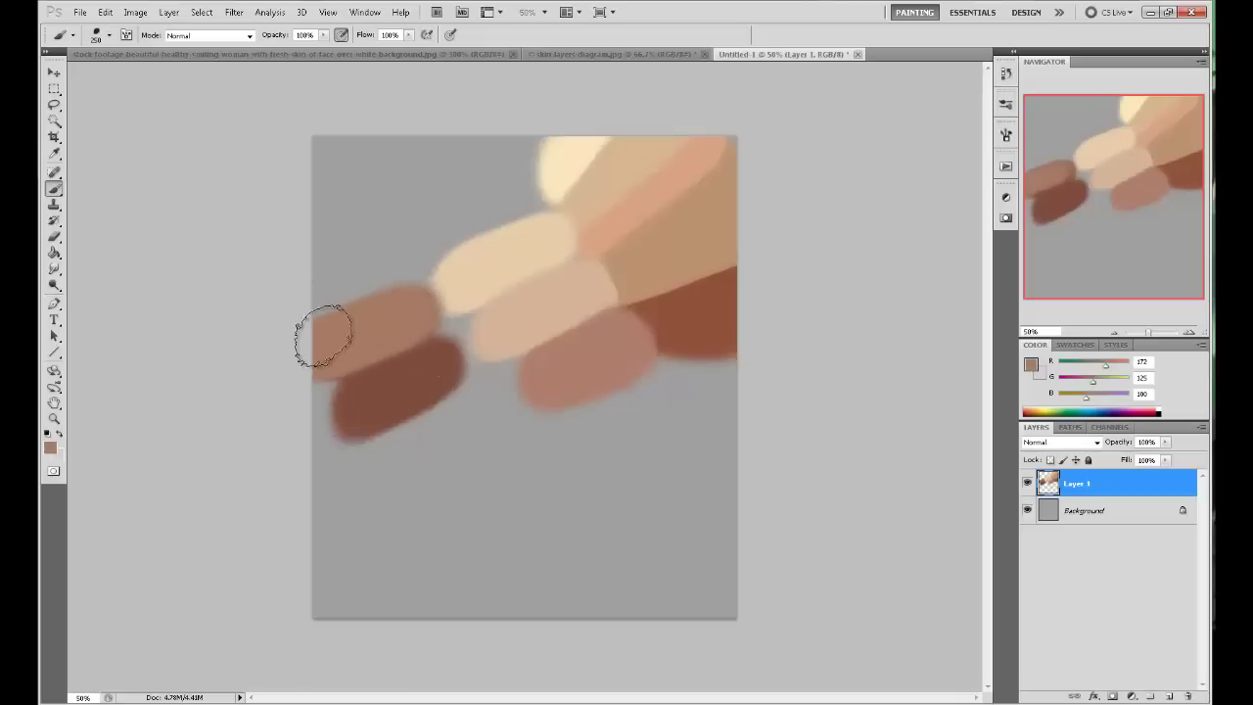
Sample the new reddish brown, make it much darker, redder and more saturated, and paint a very dark brown swatch below the reddish brown one.
alt+click(386, 365)
click(1031, 364)
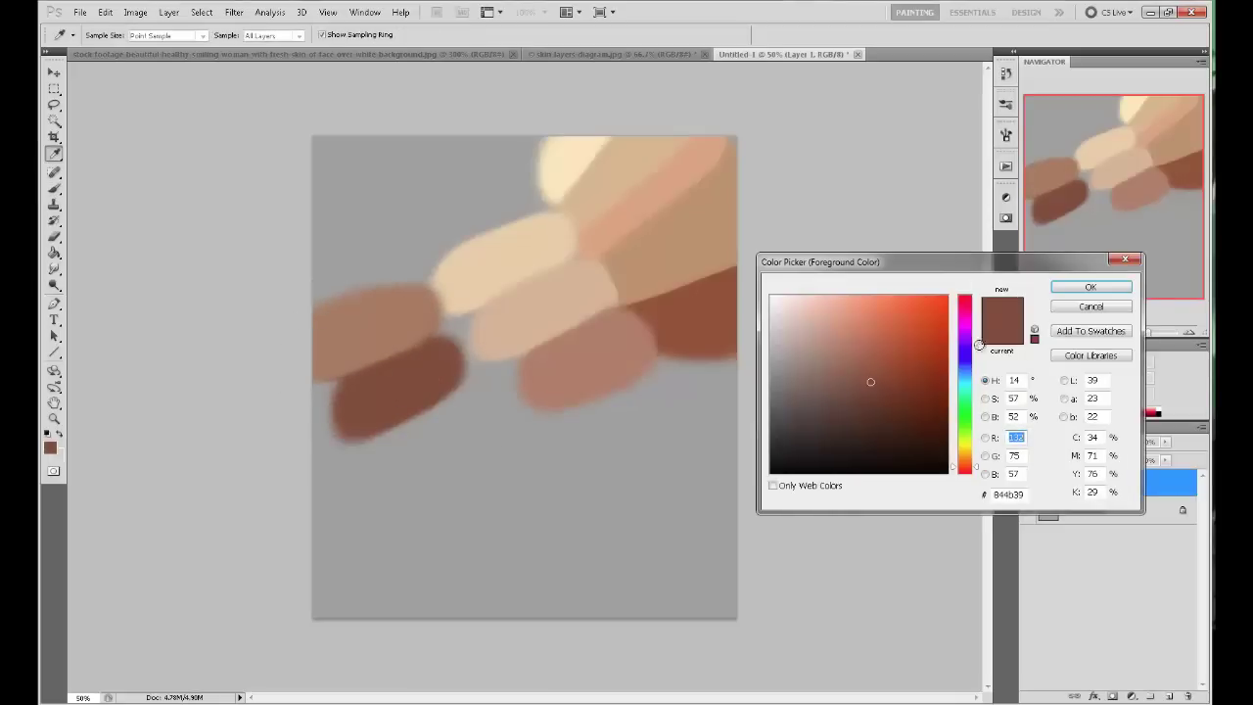
drag(885, 392, 892, 404)
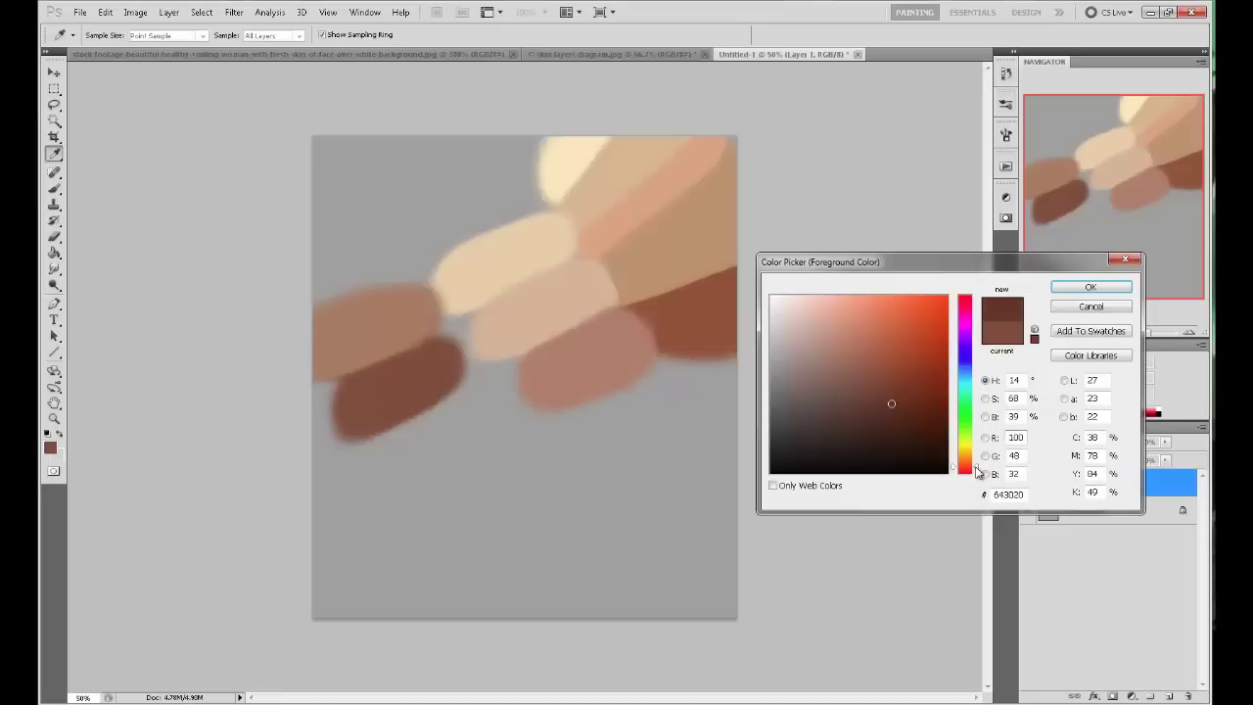
drag(975, 469, 978, 473)
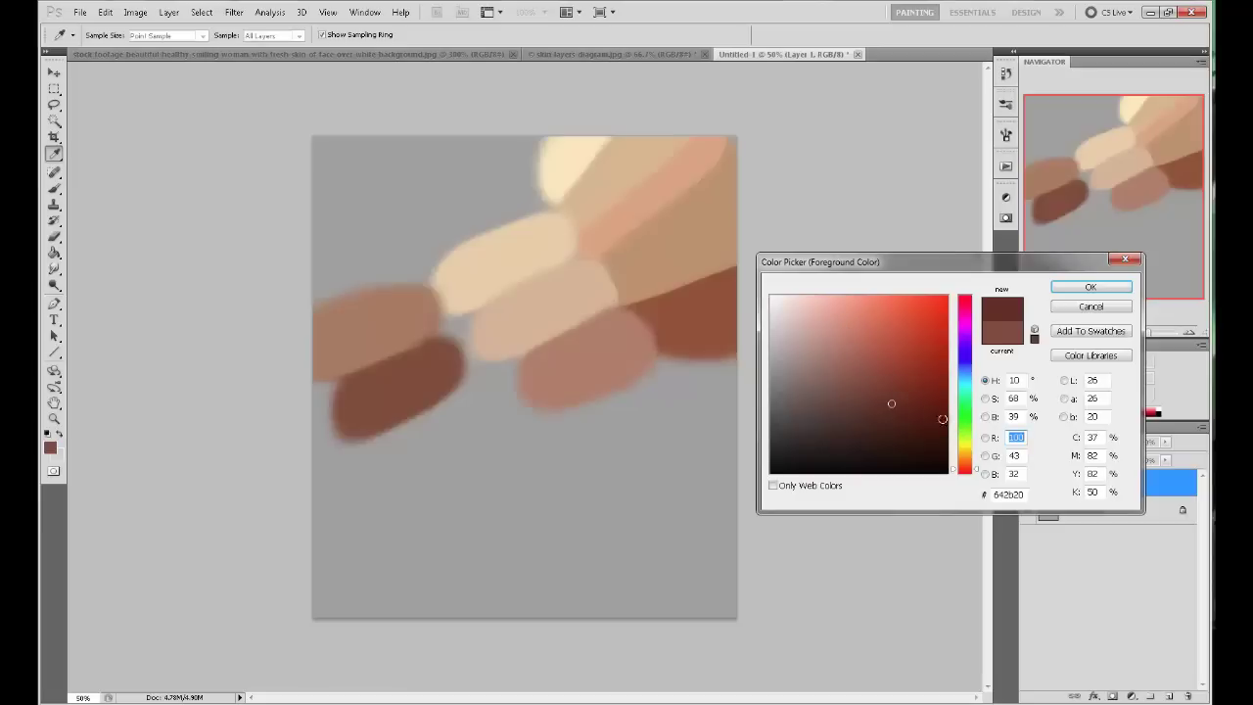
drag(892, 403, 900, 413)
click(979, 475)
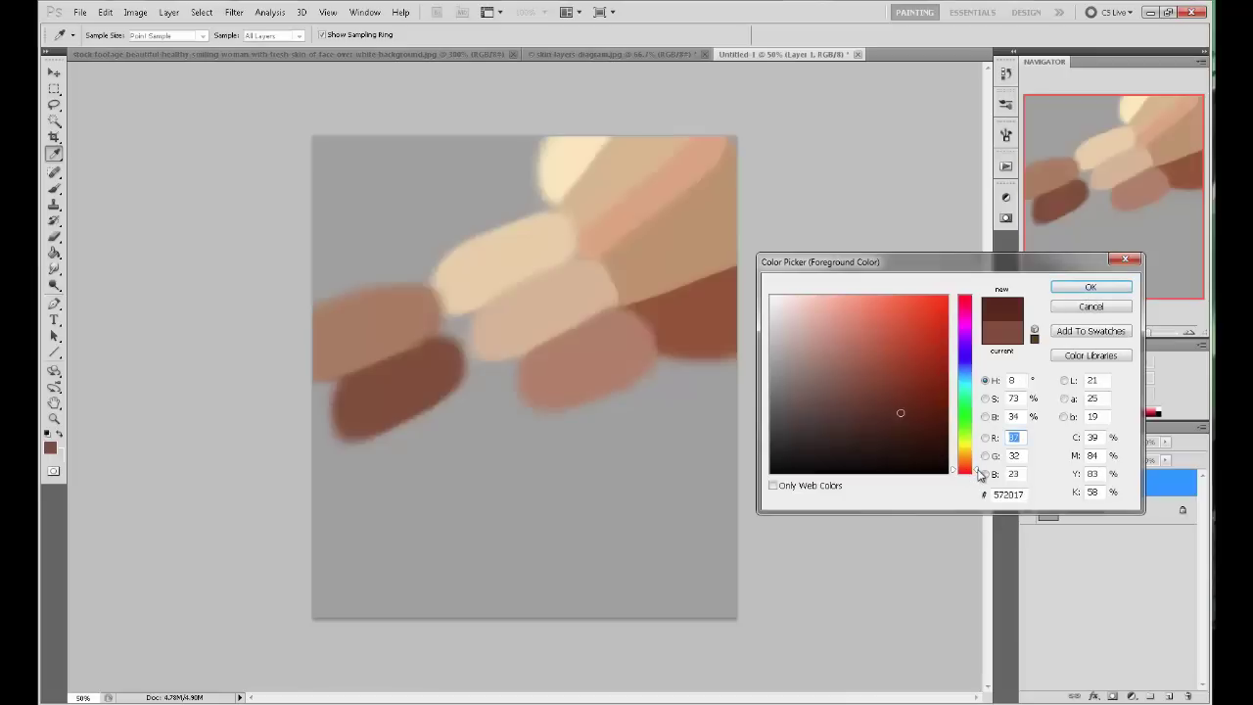
click(1091, 287)
key(b)
mouse_move(472, 410)
mouse_down()
mouse_move(425, 453)
mouse_move(392, 461)
mouse_move(403, 476)
mouse_up()
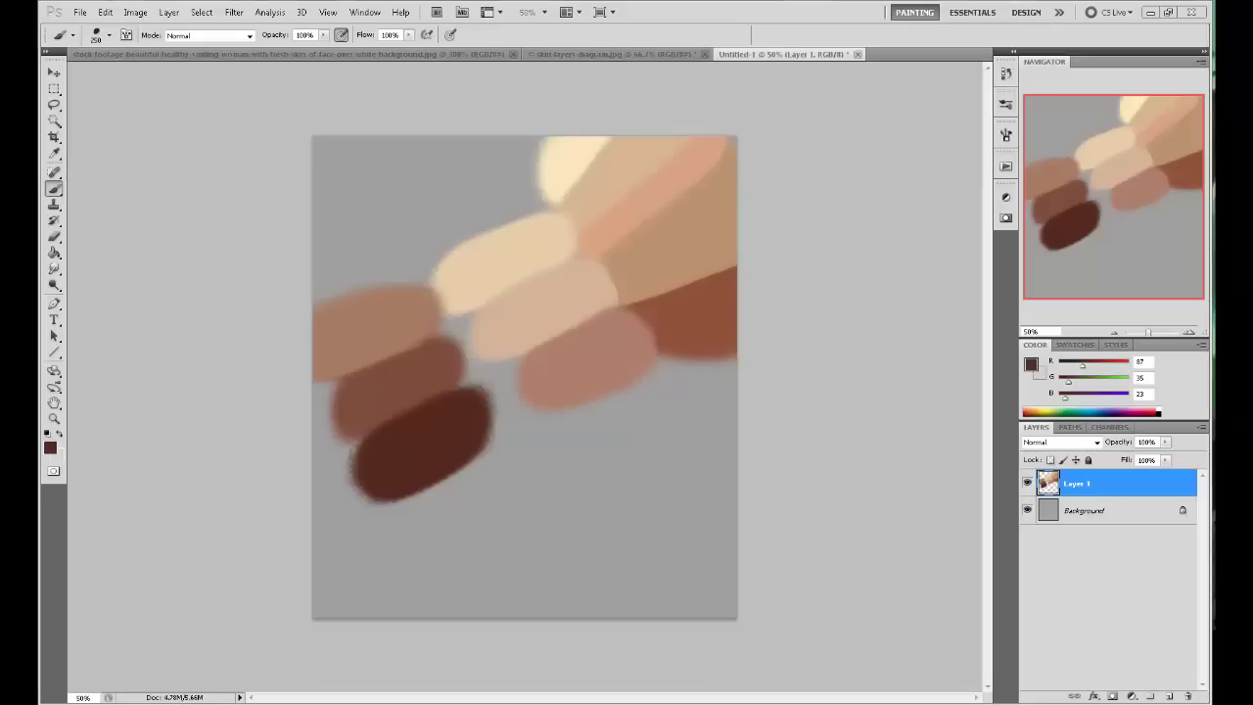
Switch to the browser's image results for "translucent", examine the translucent concrete photo, and move the window back off the canvas.
drag(1214, 73, 813, 122)
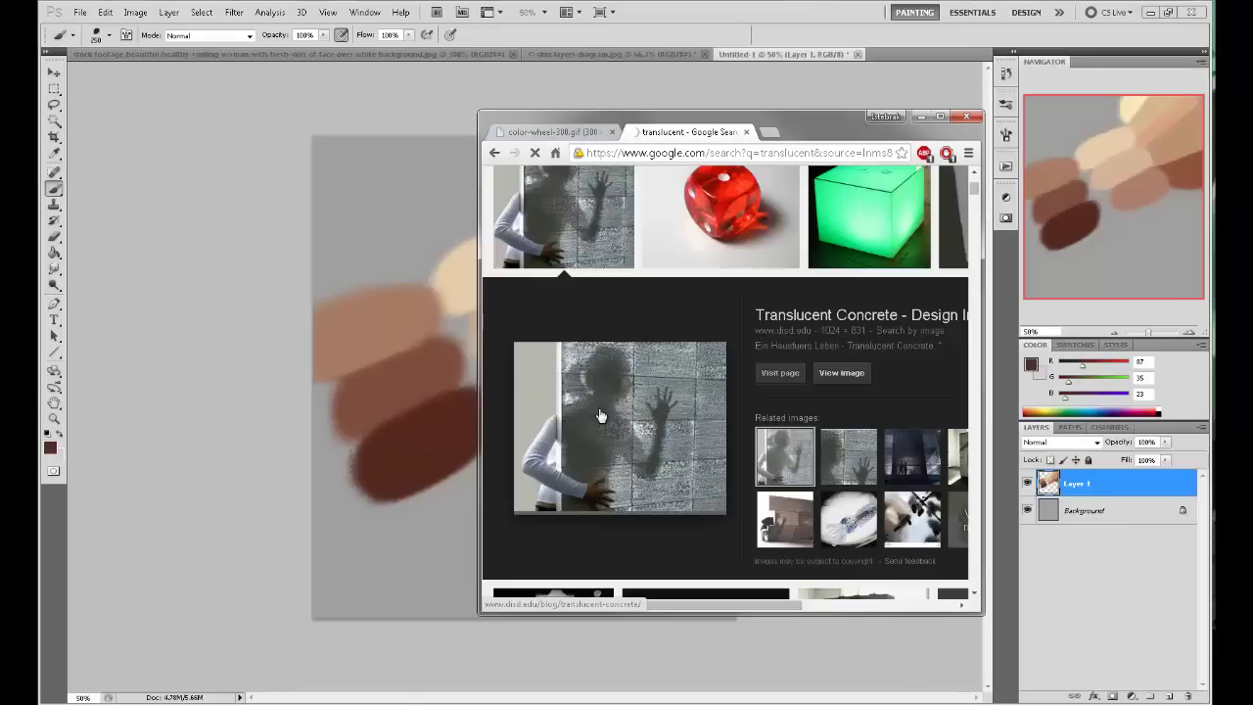
drag(806, 130, 1252, 78)
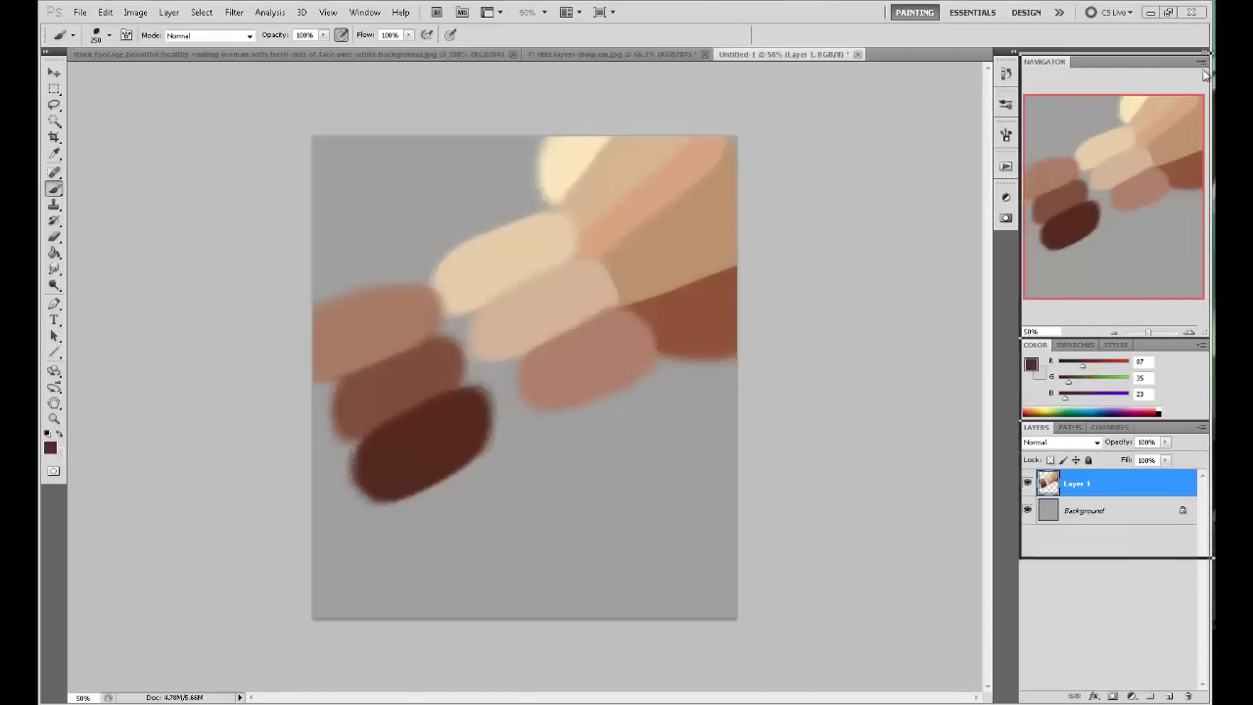
key(alt+Tab)
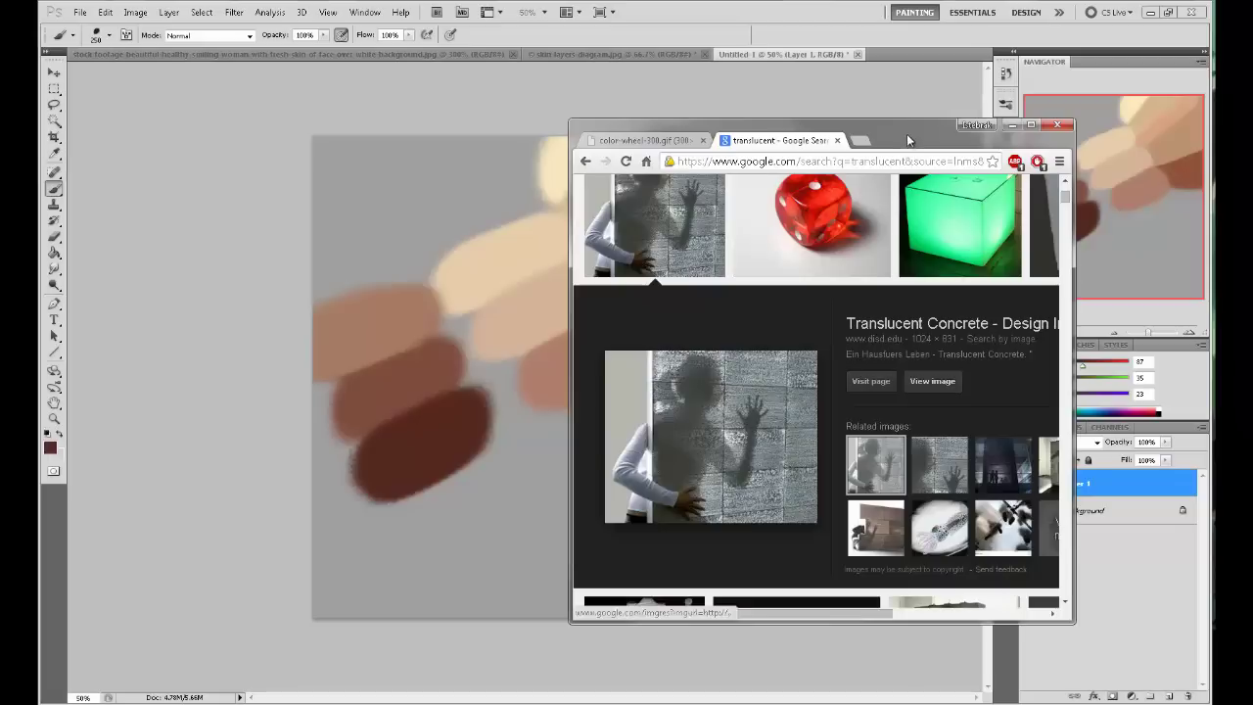
drag(906, 137, 1252, 115)
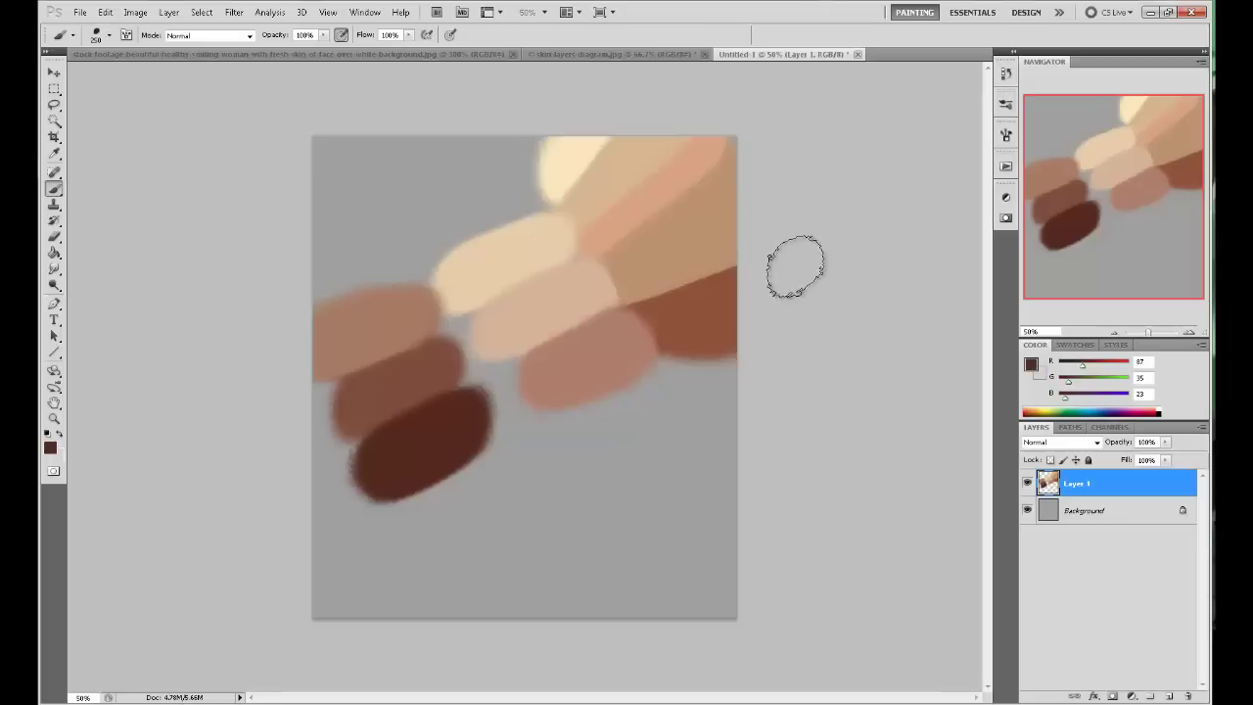
Mix a salmon pink foreground colour, #df9c85, by making the sampled light tan redder and more saturated.
alt+click(529, 253)
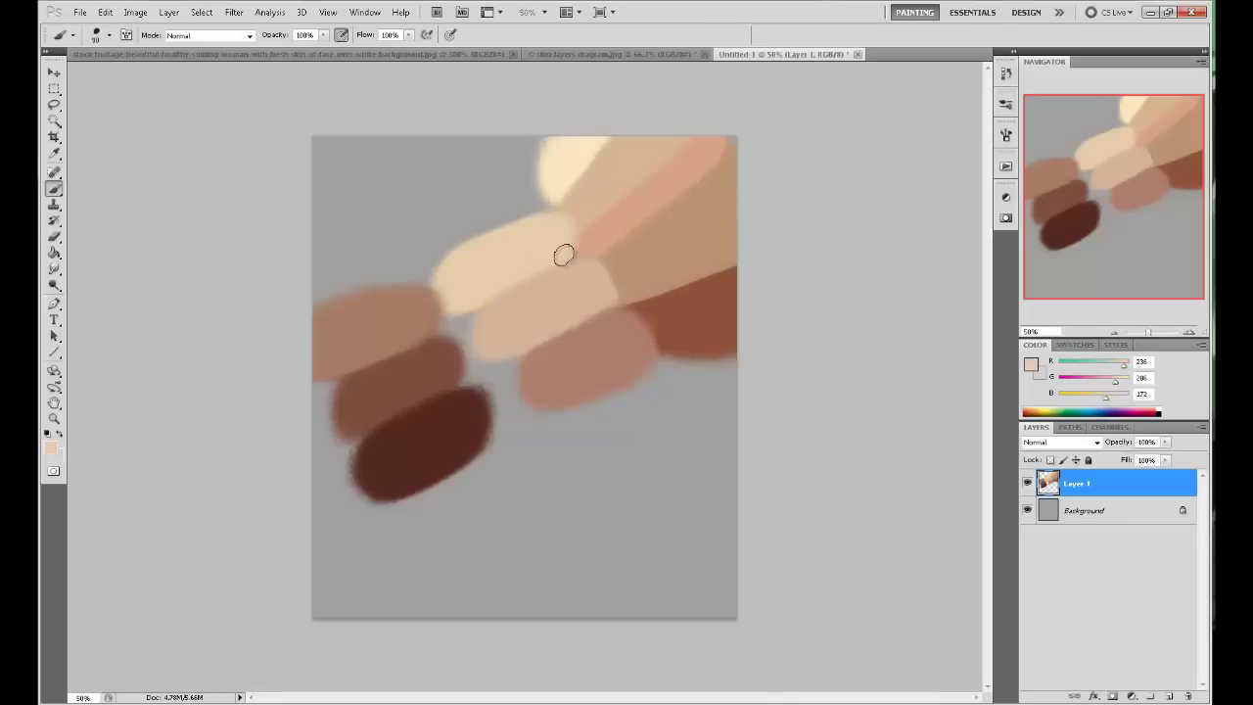
click(1030, 364)
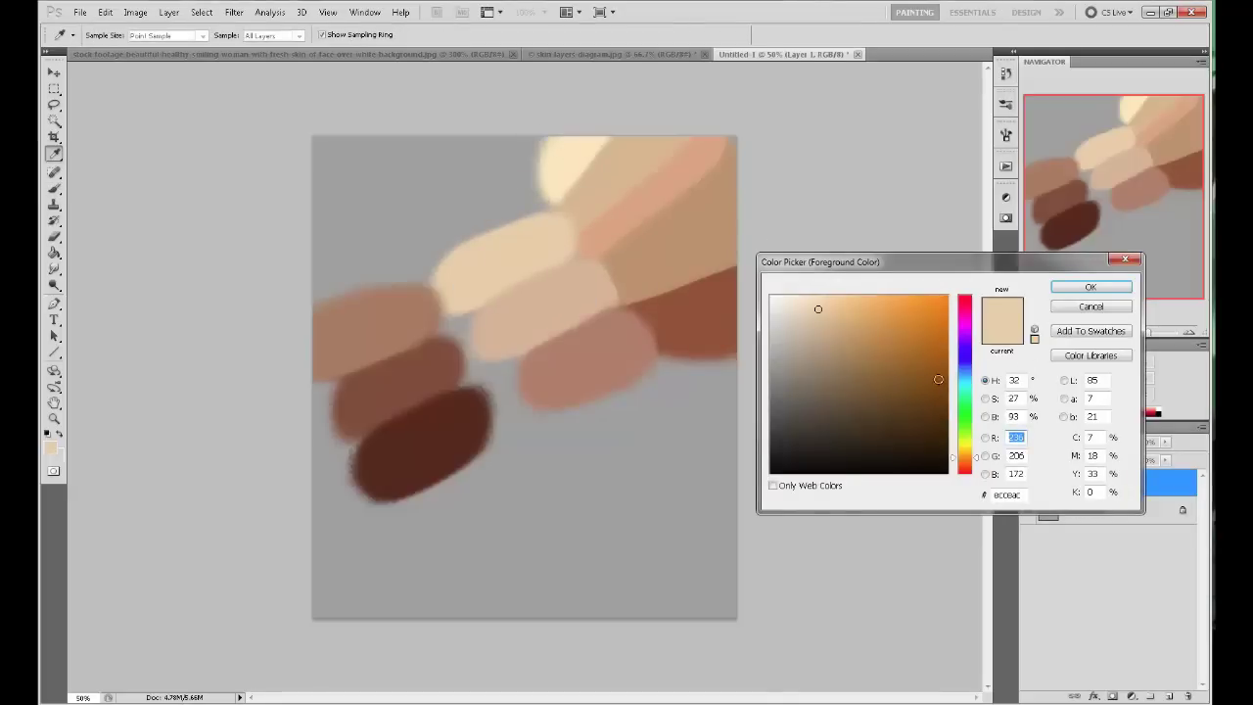
click(547, 284)
click(976, 461)
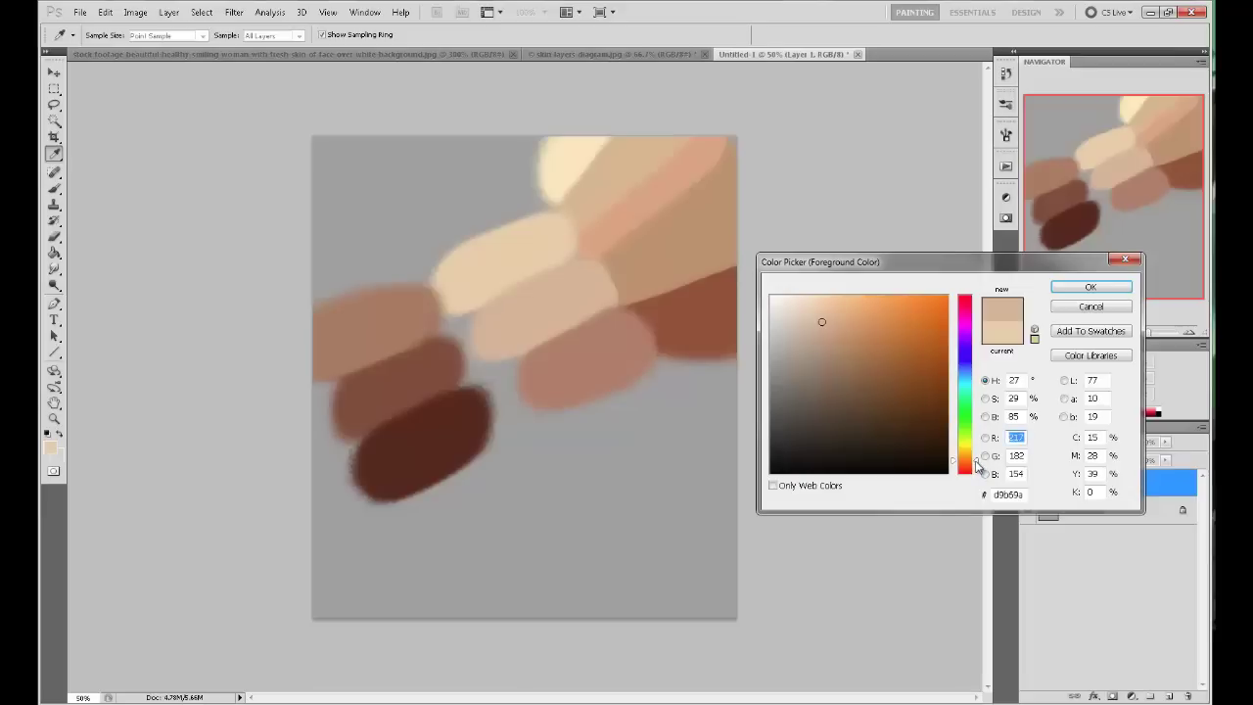
drag(977, 464, 978, 470)
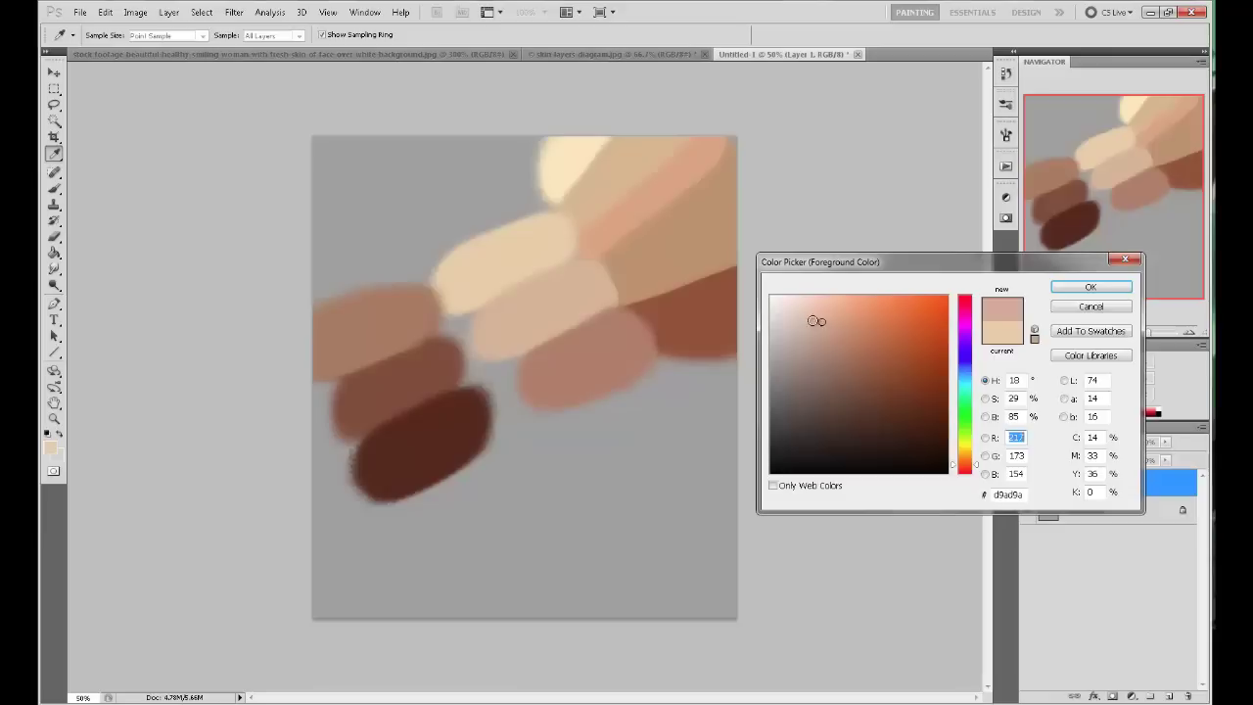
mouse_move(821, 321)
mouse_down()
mouse_move(832, 336)
mouse_move(835, 316)
mouse_up()
drag(975, 464, 976, 467)
drag(836, 315, 842, 318)
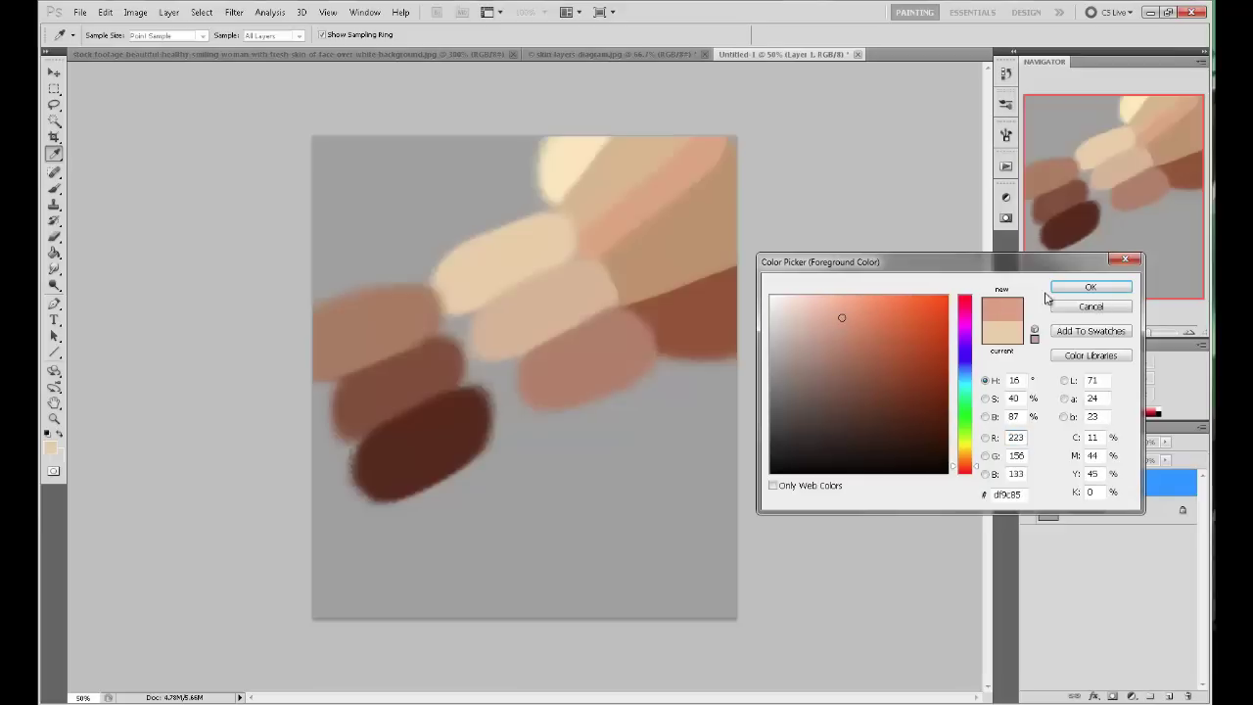
click(1090, 287)
Paint a salmon streak with a size 150 brush between the pale cream-tan and light tan swatches.
key(b)
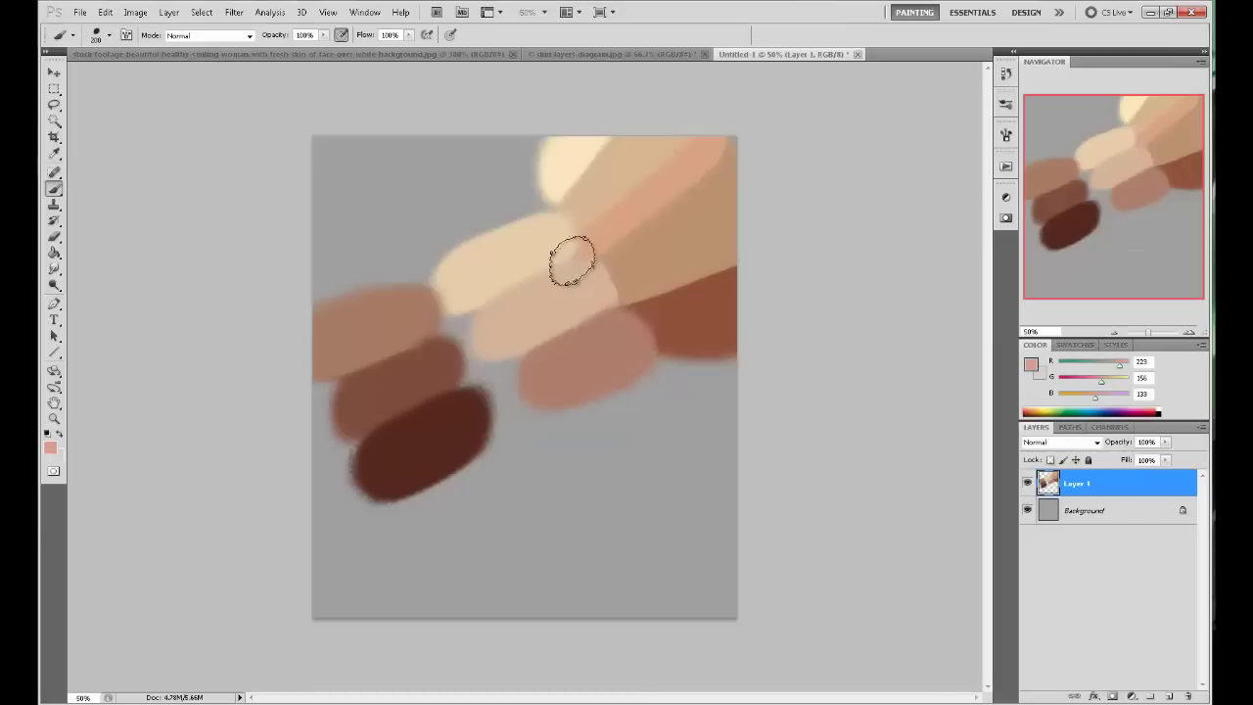
key(bracketleft)
key(bracketleft)
mouse_move(500, 293)
mouse_down()
mouse_move(571, 261)
mouse_move(490, 298)
mouse_up()
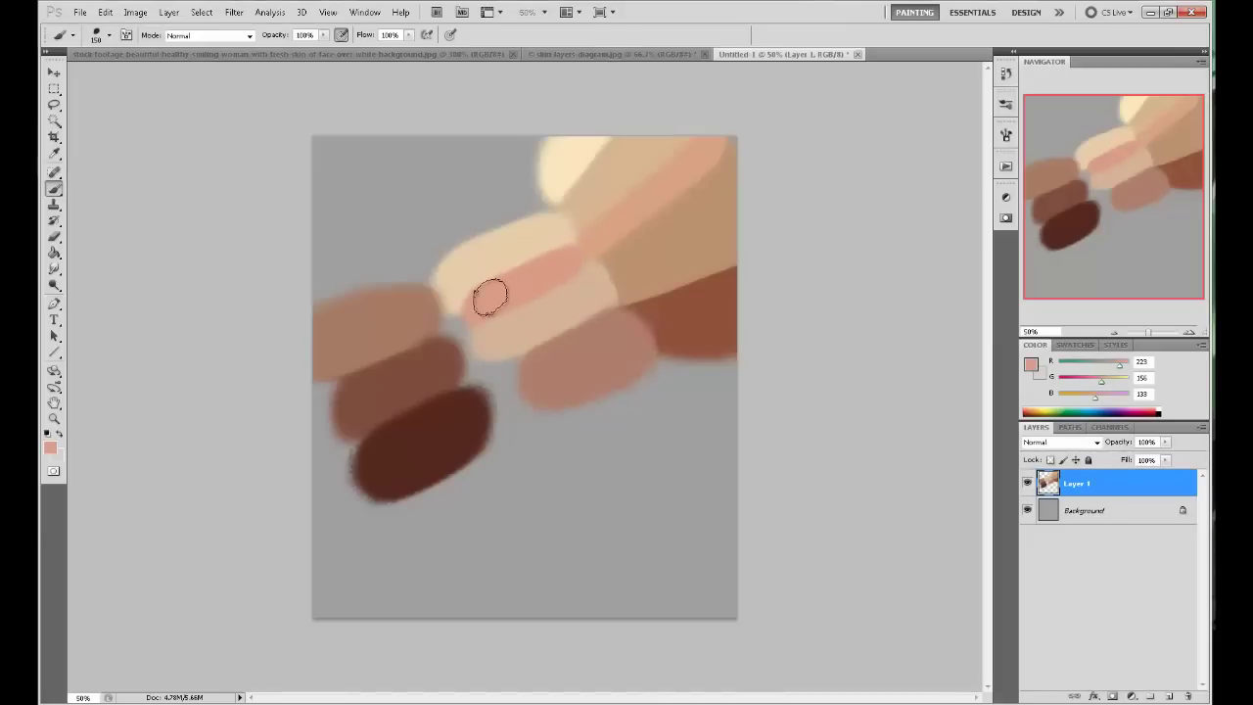
Lighten and desaturate the salmon colour to #eabdad and paint a pale pink streak along the upper edge of the salmon one.
click(1032, 366)
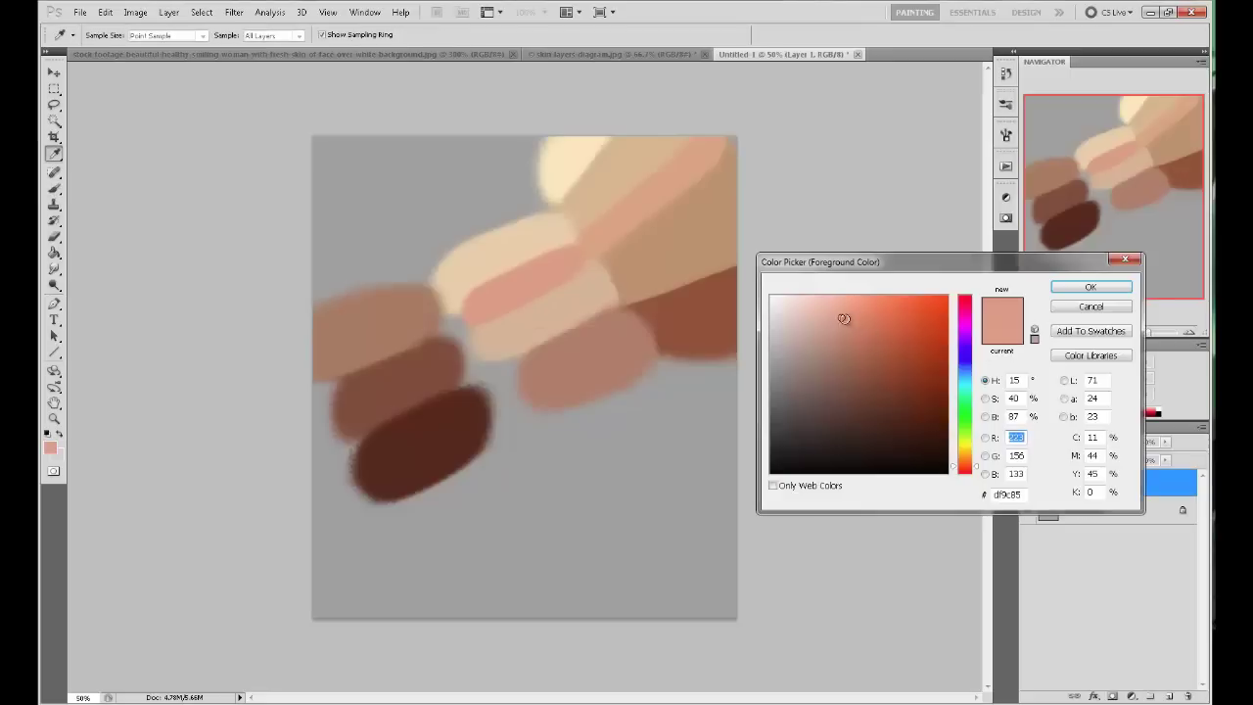
drag(846, 320, 816, 310)
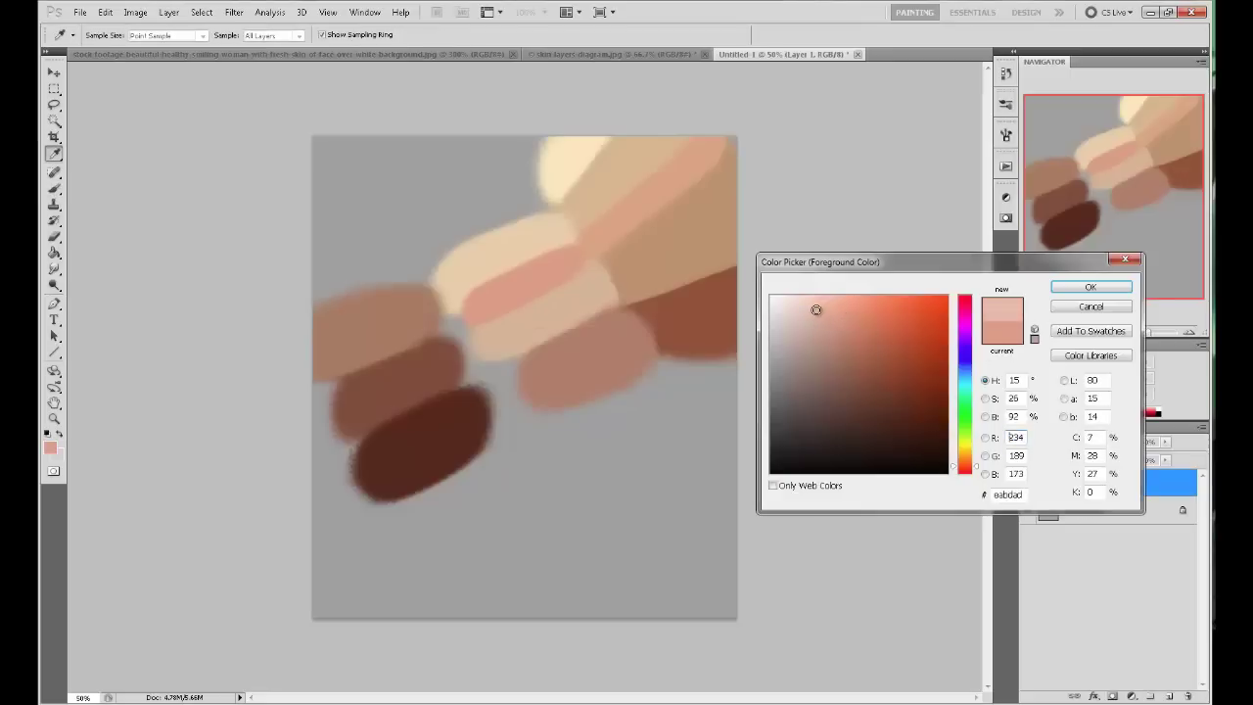
click(1082, 288)
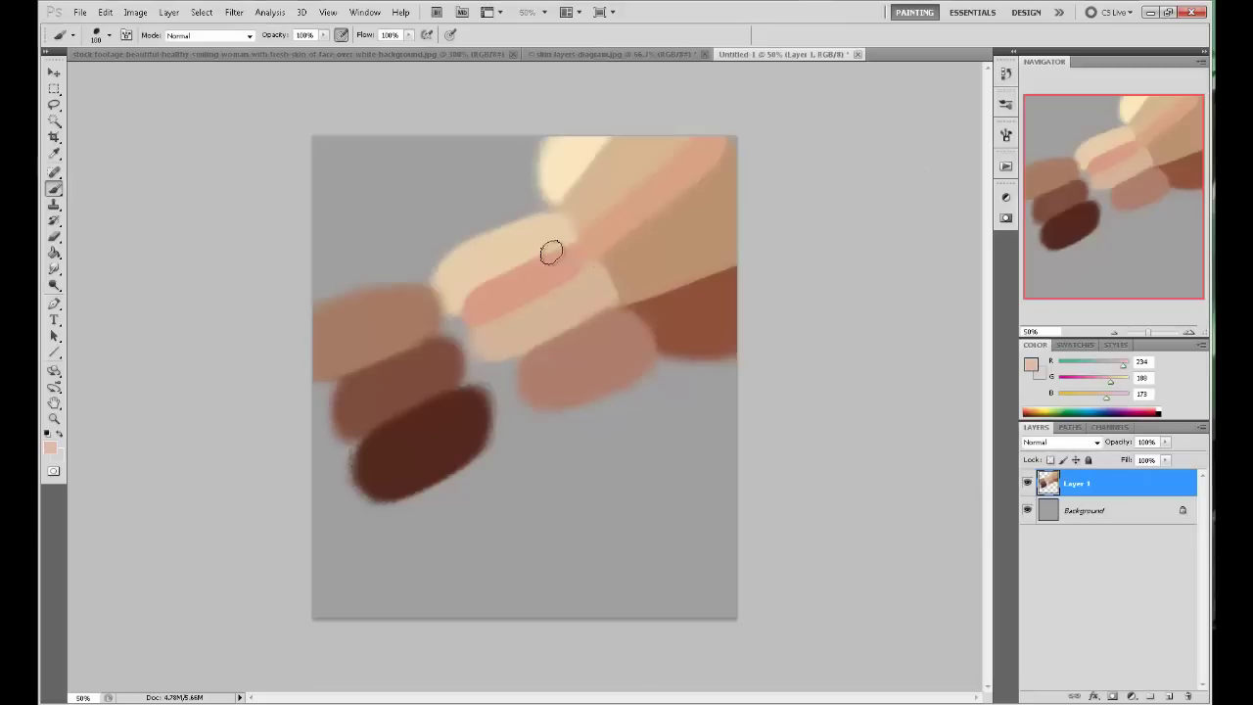
drag(541, 251, 493, 277)
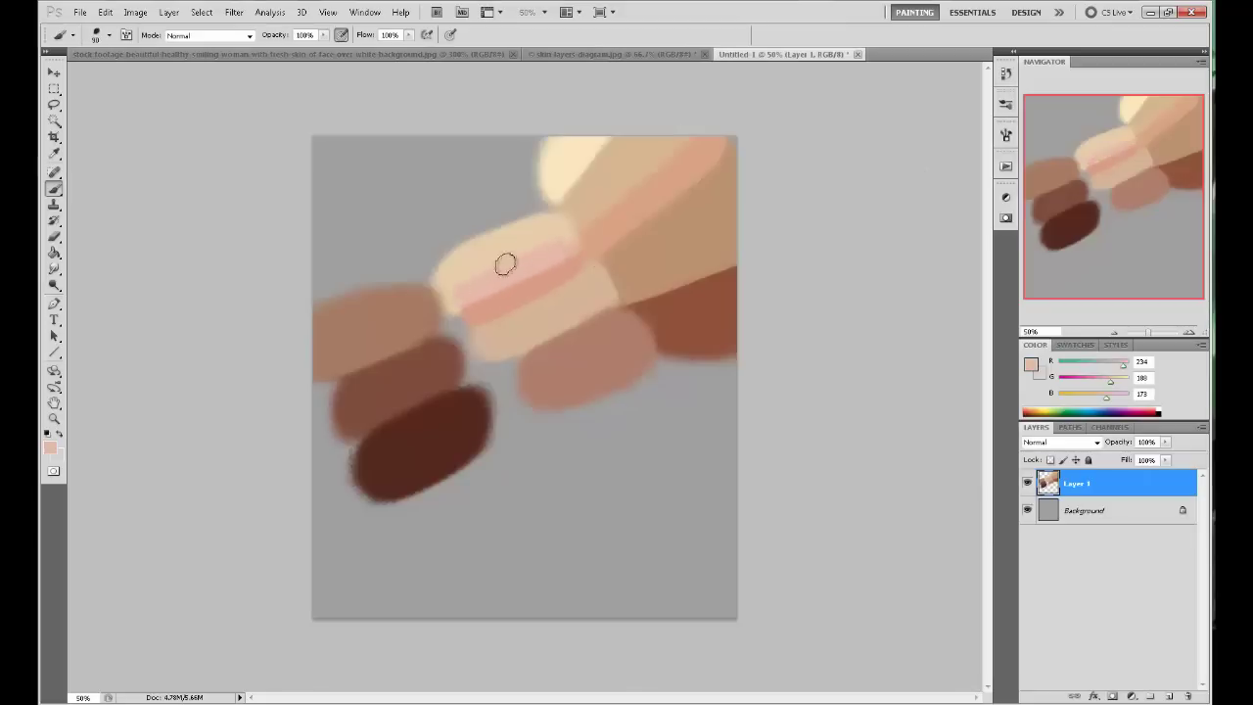
Paint a very pale cream swatch in RGB 242, 222, 200 above the cream-tan one, and sample the cream-tan and broad upper tan swatches.
key(i)
click(503, 239)
click(1029, 364)
drag(818, 308, 801, 304)
click(1091, 286)
key(b)
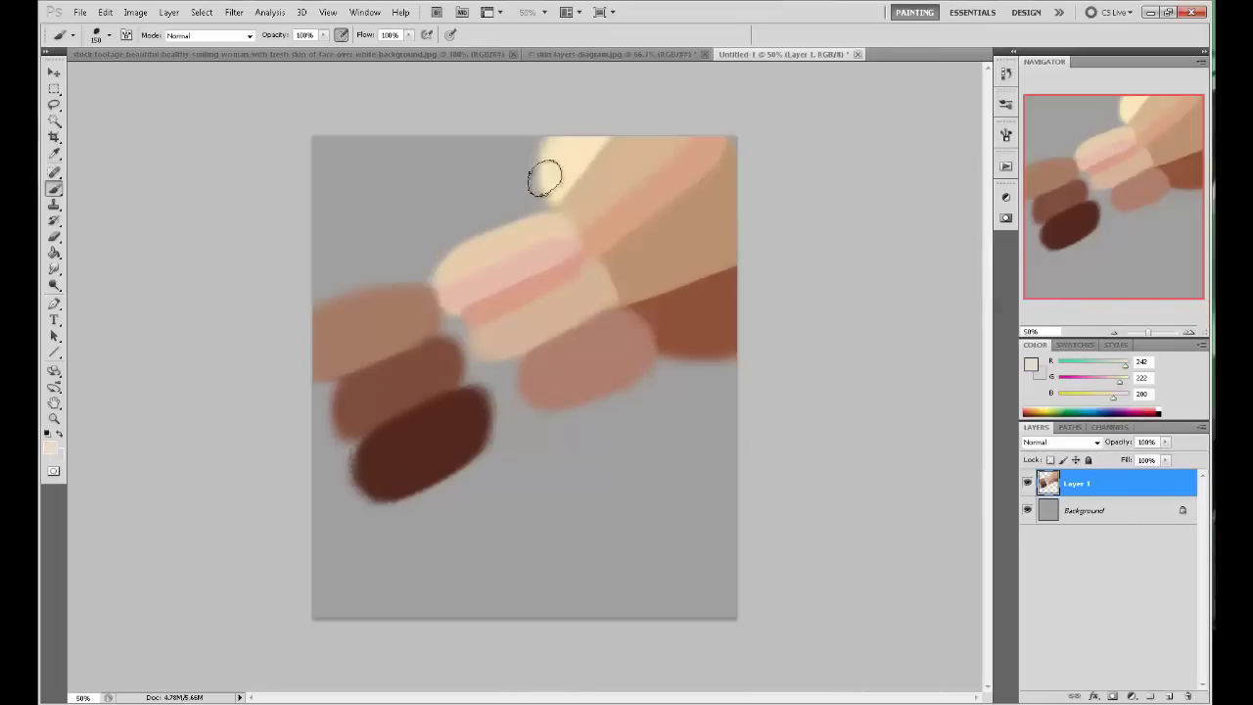
mouse_move(535, 225)
mouse_down()
mouse_move(499, 235)
mouse_move(573, 207)
mouse_move(540, 221)
mouse_move(529, 209)
mouse_move(463, 241)
mouse_move(508, 223)
mouse_move(476, 239)
mouse_up()
key(ctrl+z)
alt+click(519, 230)
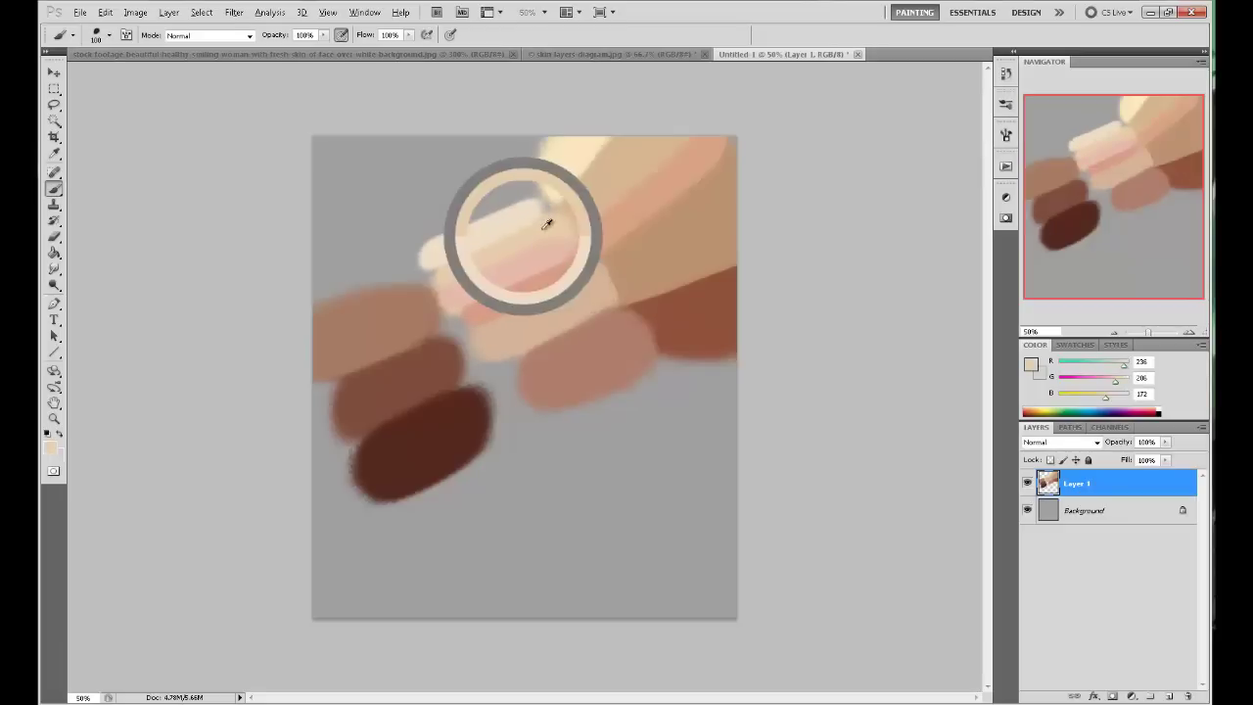
alt+click(640, 169)
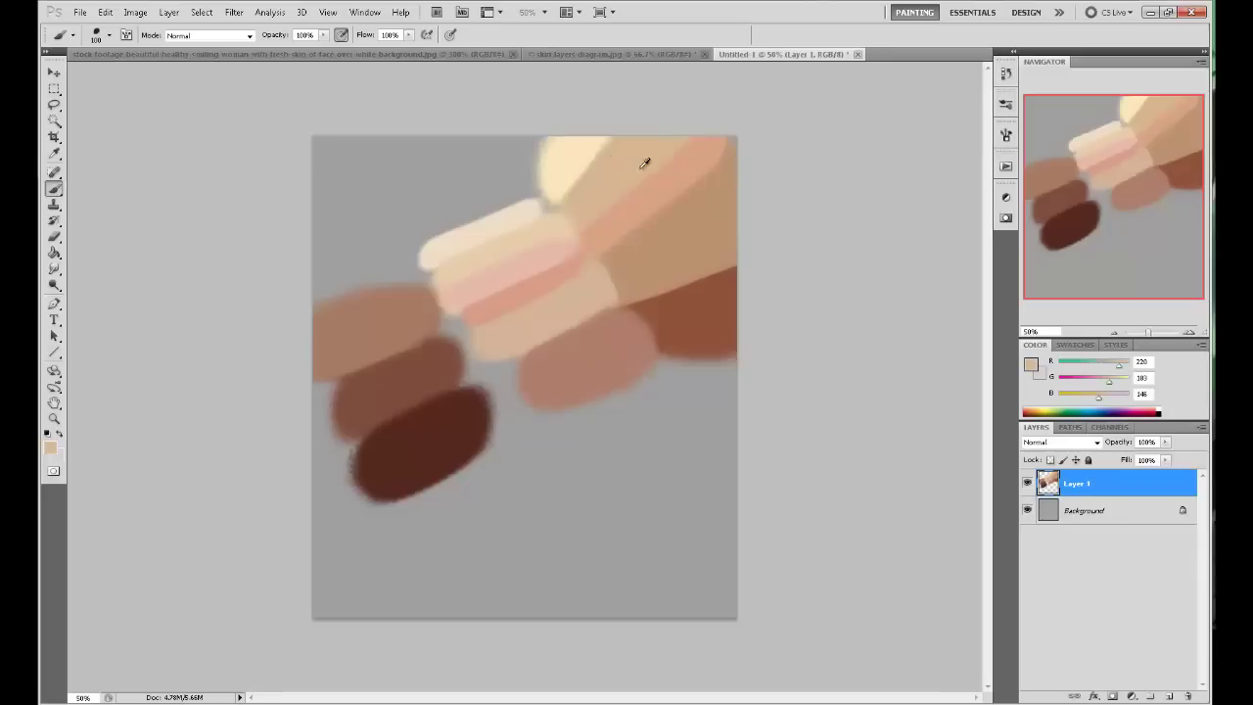
Circle the broad upper skin swatches as a reference, undo the circle, and sample the pale pink streak.
mouse_move(530, 167)
mouse_down()
mouse_move(748, 185)
mouse_move(650, 327)
mouse_move(604, 114)
mouse_up()
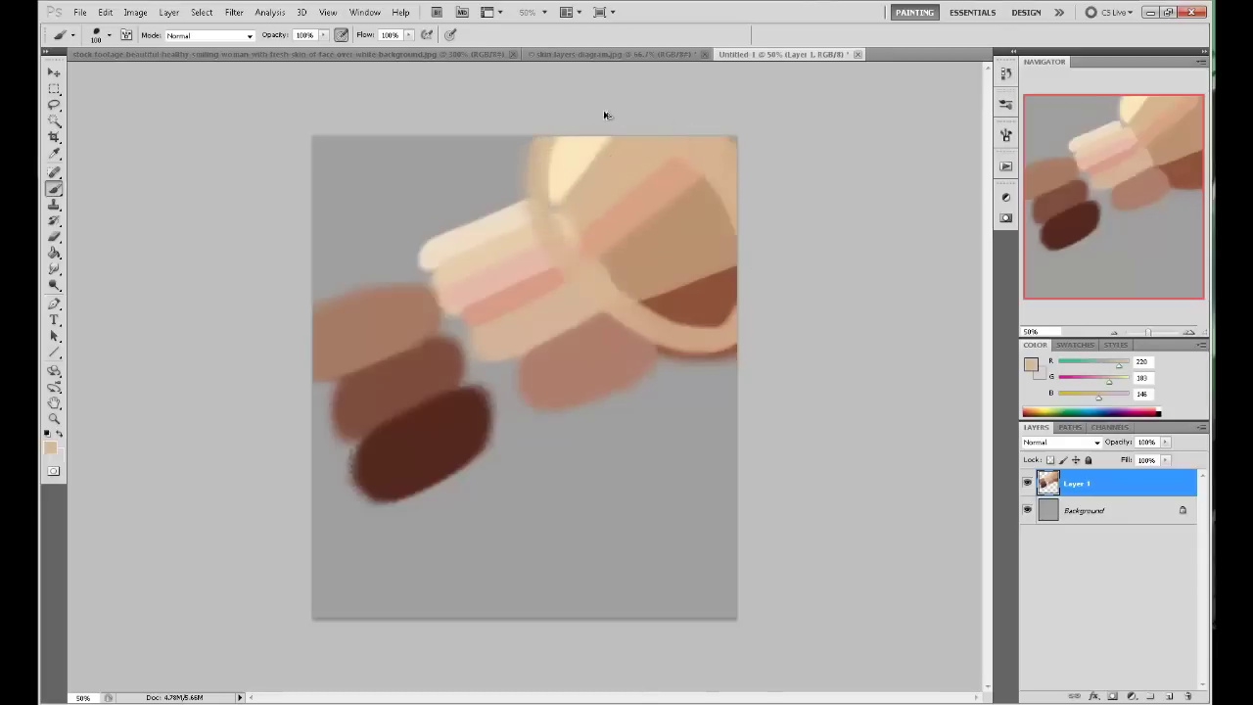
key(ctrl+z)
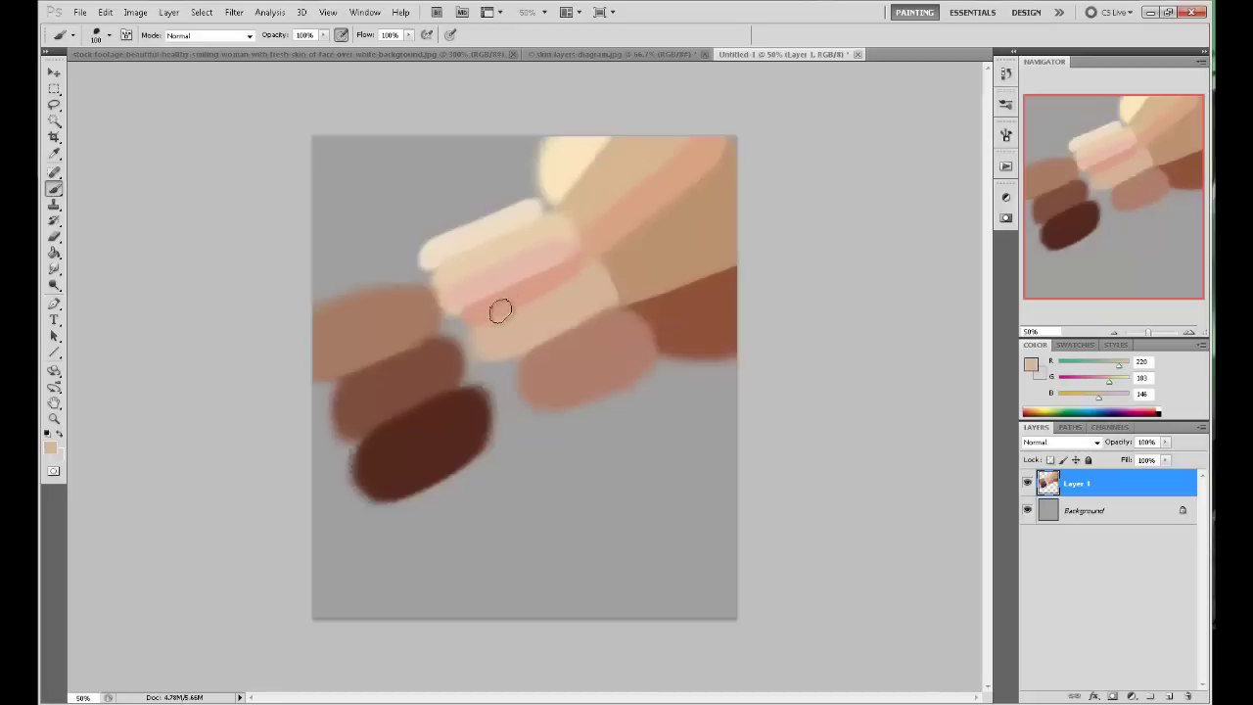
alt+click(523, 262)
alt+click(559, 248)
alt+click(549, 250)
alt+click(554, 248)
alt+click(554, 249)
Mix a saturated reddish brown foreground colour, #a6543a, by brightening and saturating the middle swatch of the dark skin group.
click(1030, 370)
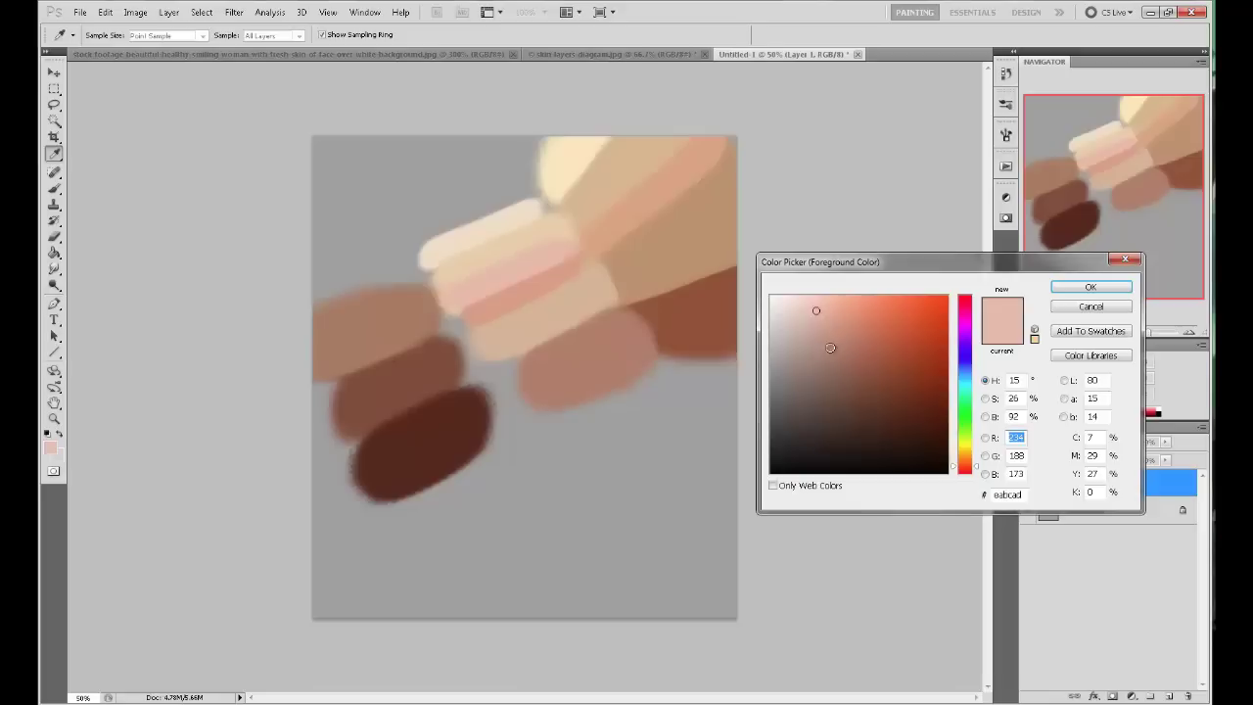
drag(830, 348, 851, 322)
click(423, 367)
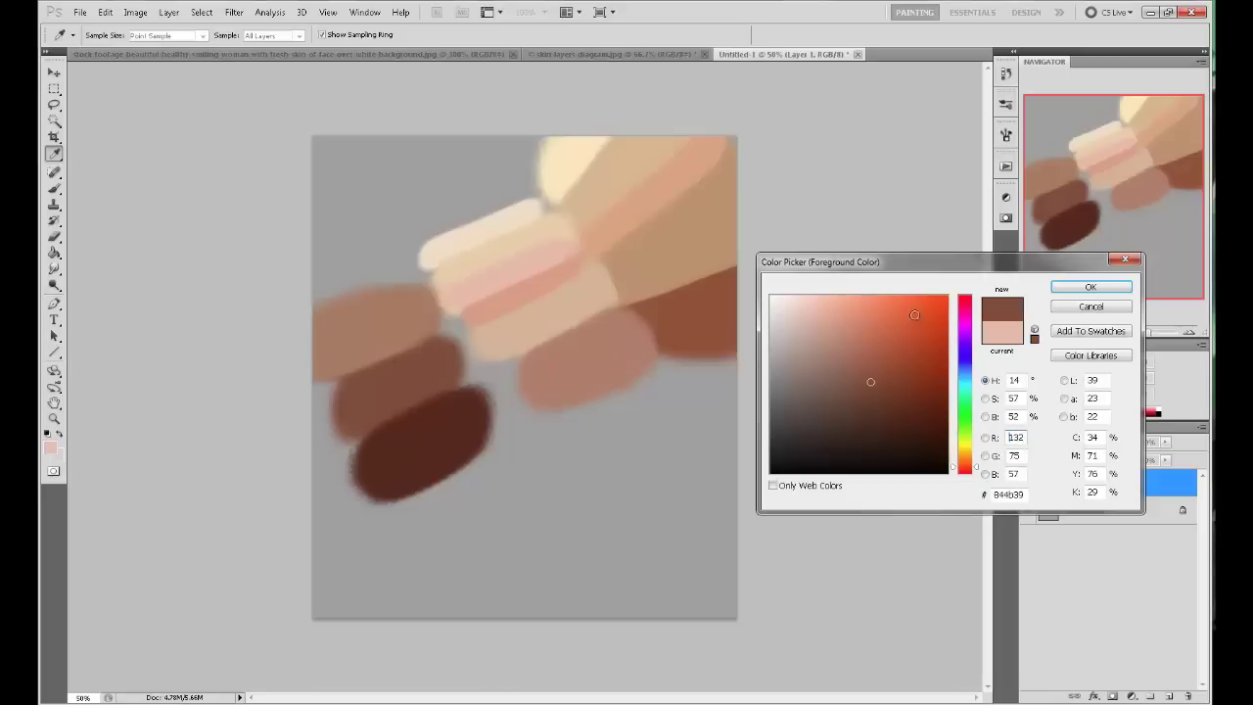
drag(874, 380, 886, 358)
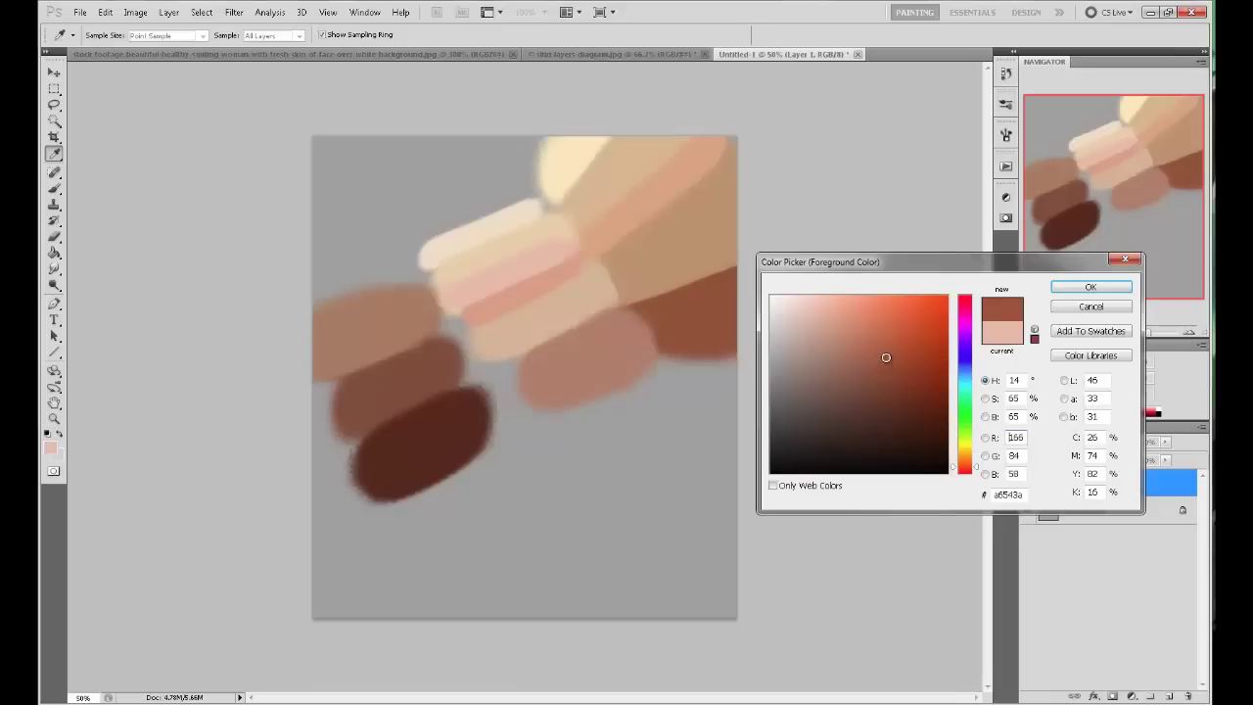
click(1094, 288)
Paint a reddish brown streak with a size 125 brush between the light and middle swatches of the dark skin group.
key(b)
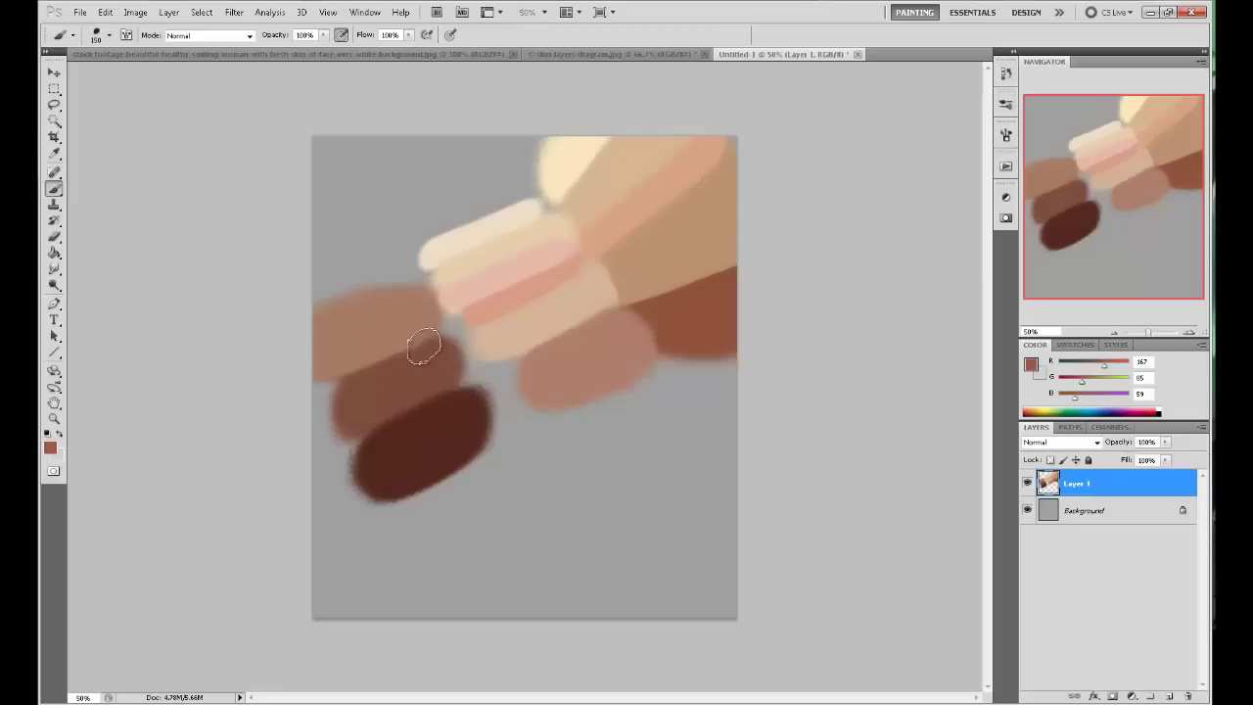
key(bracketleft)
key(bracketleft)
mouse_move(426, 343)
mouse_down()
mouse_move(328, 384)
mouse_move(403, 340)
mouse_up()
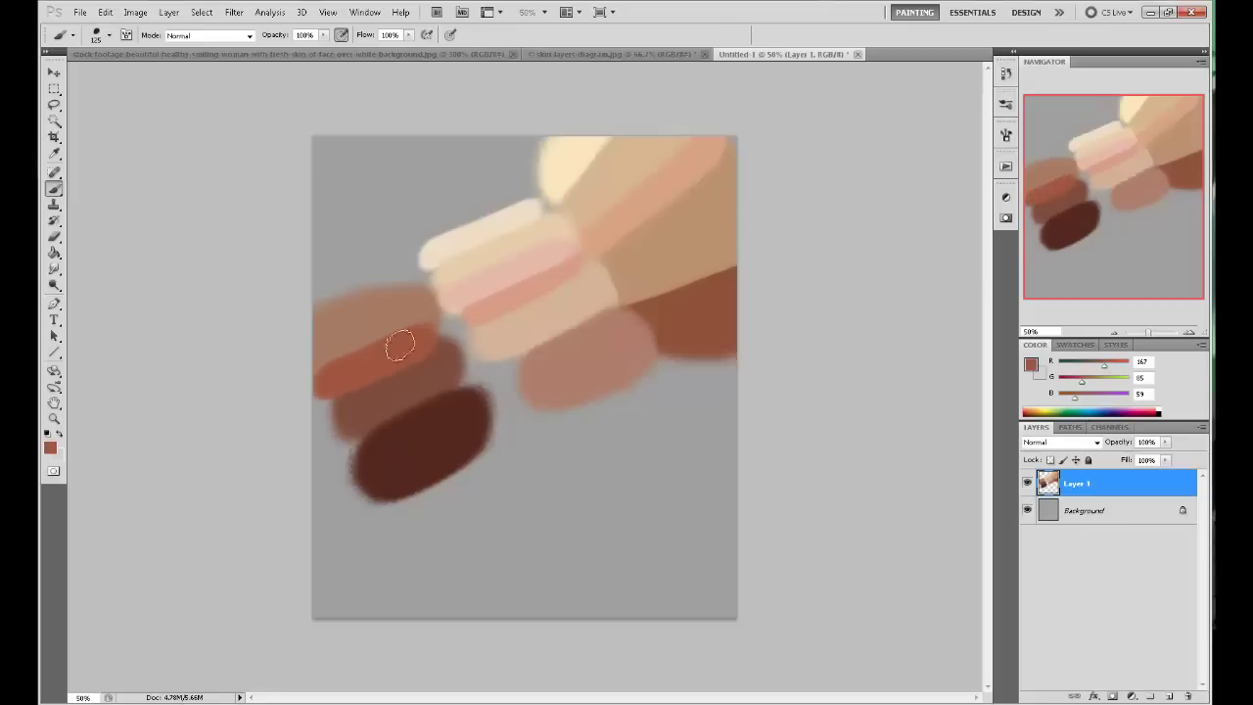
Try a thin streak in the sampled pale pink, RGB 234, 188, 173, above the reddish brown streak on the dark skin group, and undo it.
key(bracketright)
key(bracketright)
key(bracketright)
alt+click(534, 255)
key(bracketleft)
key(bracketleft)
key(bracketleft)
key(bracketleft)
key(bracketleft)
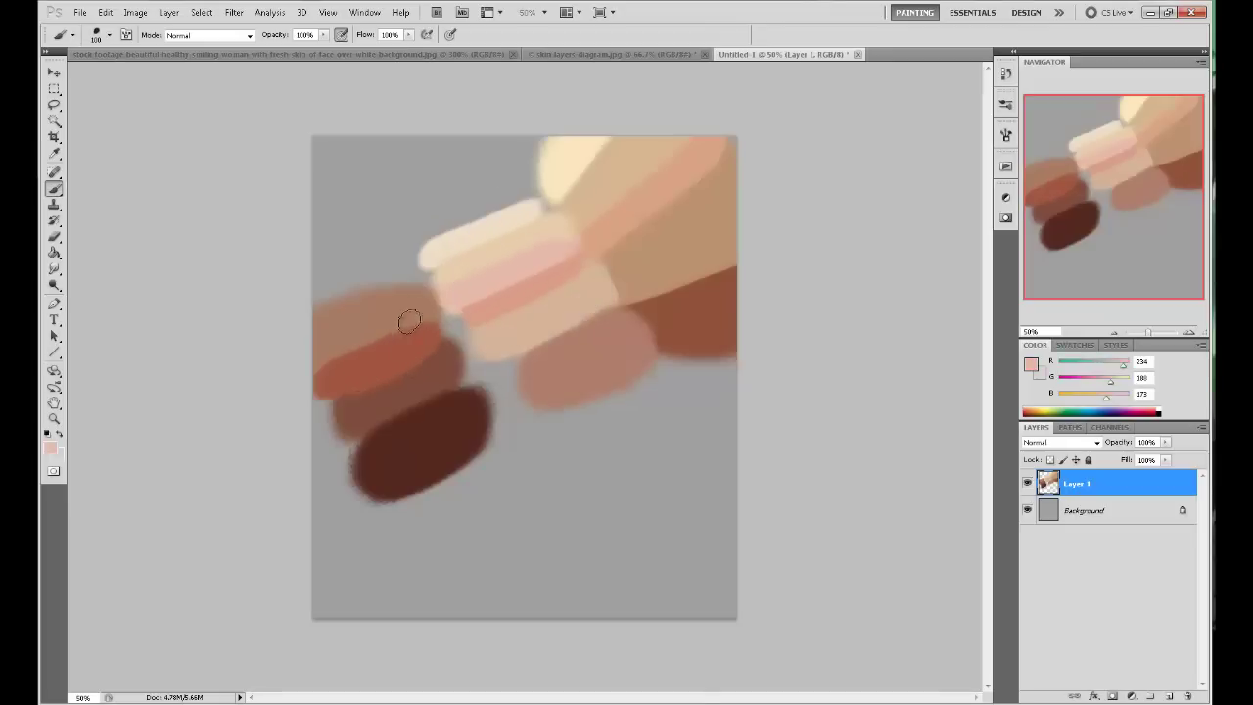
mouse_move(405, 328)
mouse_down()
mouse_move(391, 330)
mouse_move(419, 323)
mouse_move(386, 327)
mouse_move(409, 322)
mouse_up()
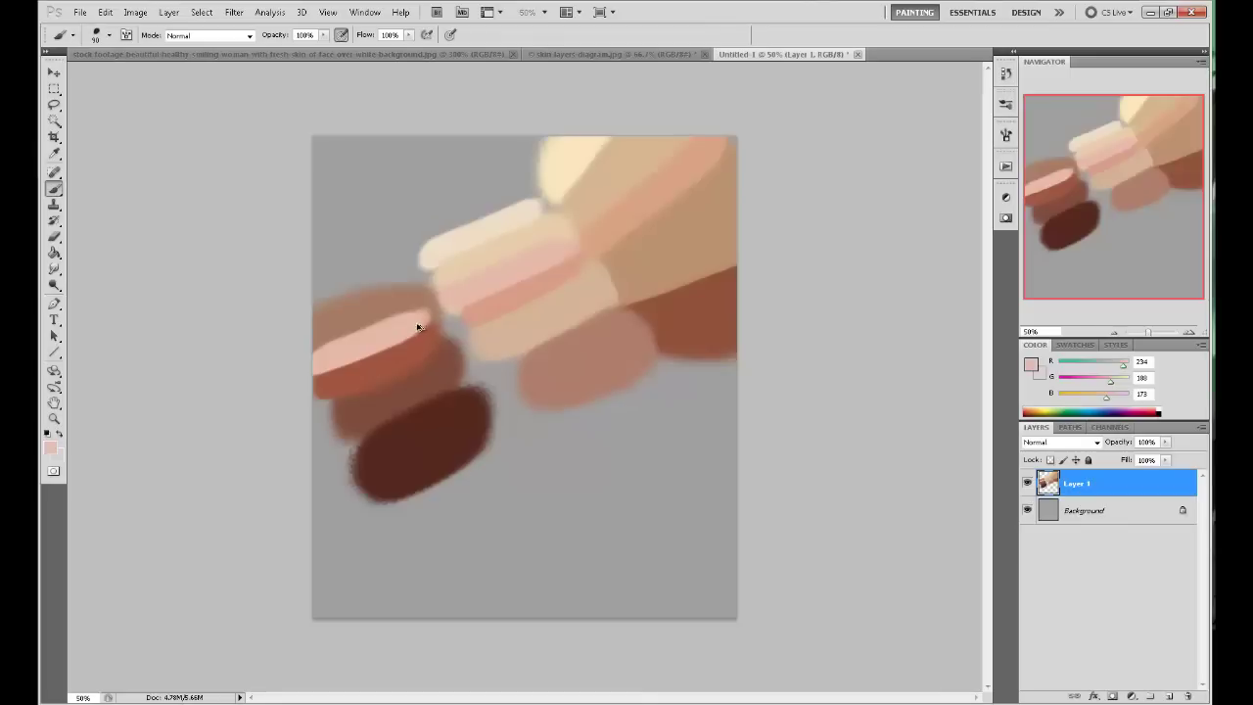
key(ctrl+alt+z)
key(ctrl+alt+z)
key(ctrl+alt+z)
key(ctrl+alt+z)
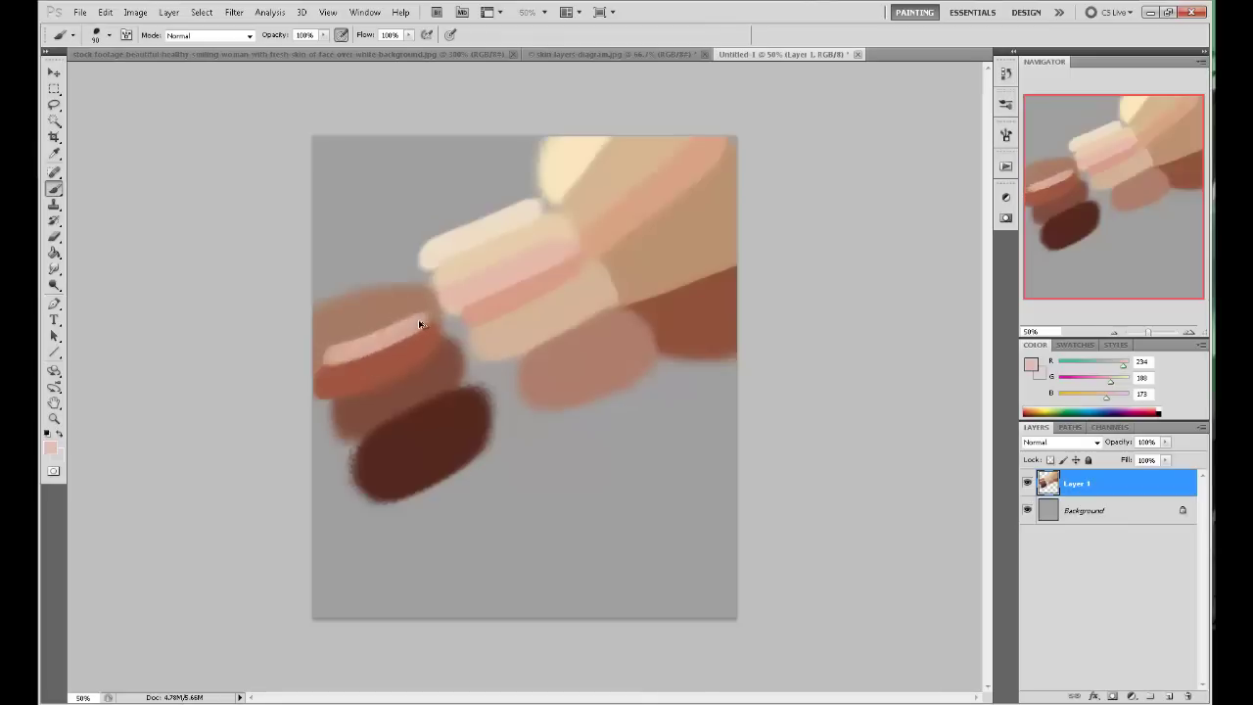
mouse_move(410, 322)
mouse_down()
mouse_move(344, 358)
mouse_move(364, 356)
mouse_up()
key(ctrl+z)
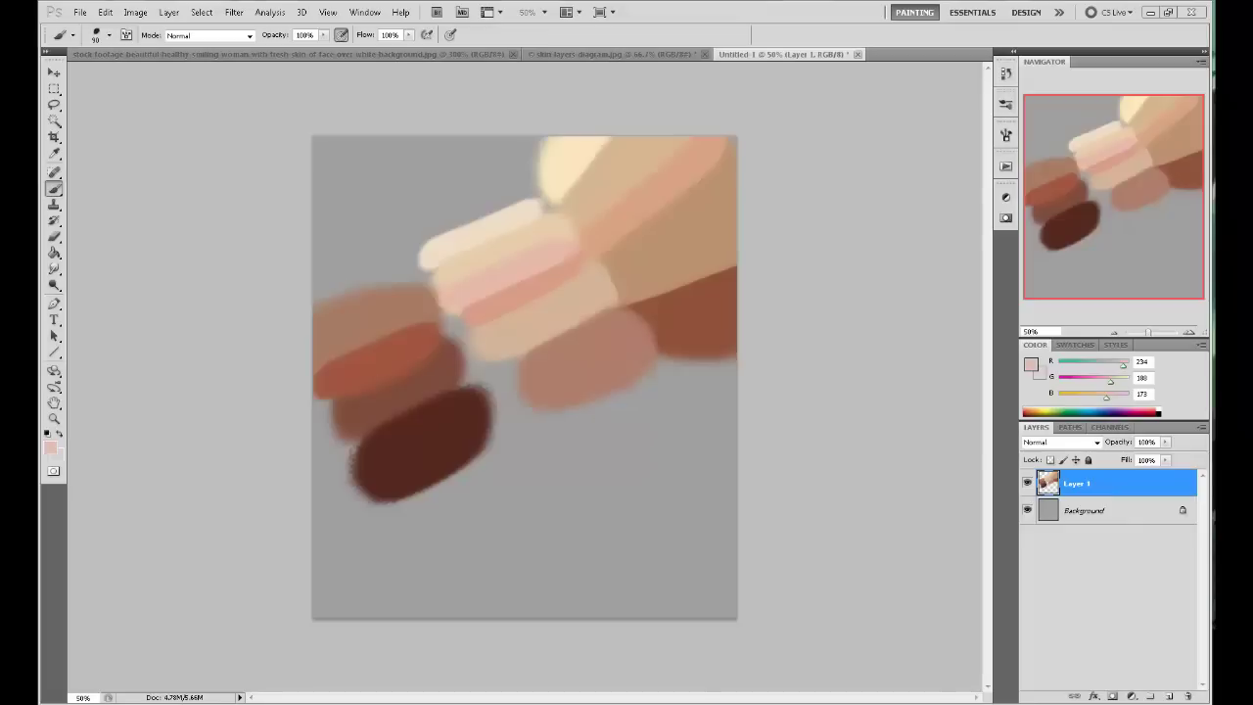
Switch to the browser and examine skin tones in the portrait photos of a dark-skinned and a fair-skinned woman.
drag(1211, 131, 777, 140)
double_click(763, 140)
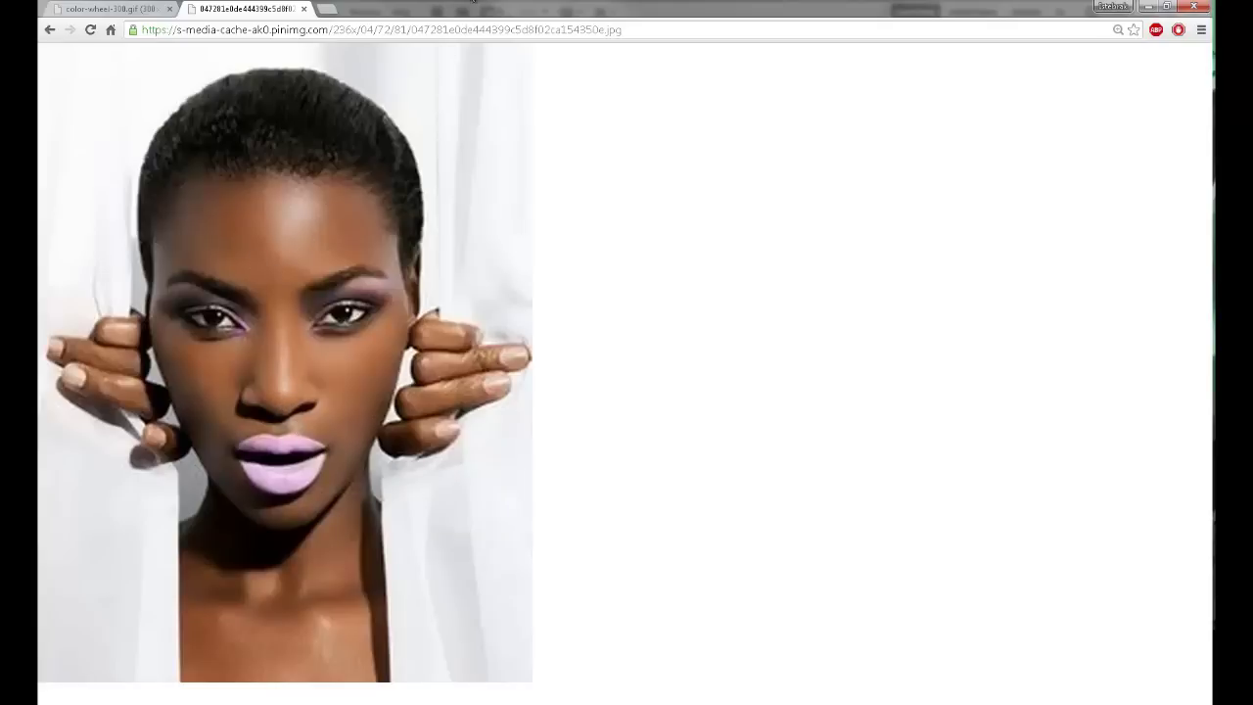
drag(430, 5, 931, 131)
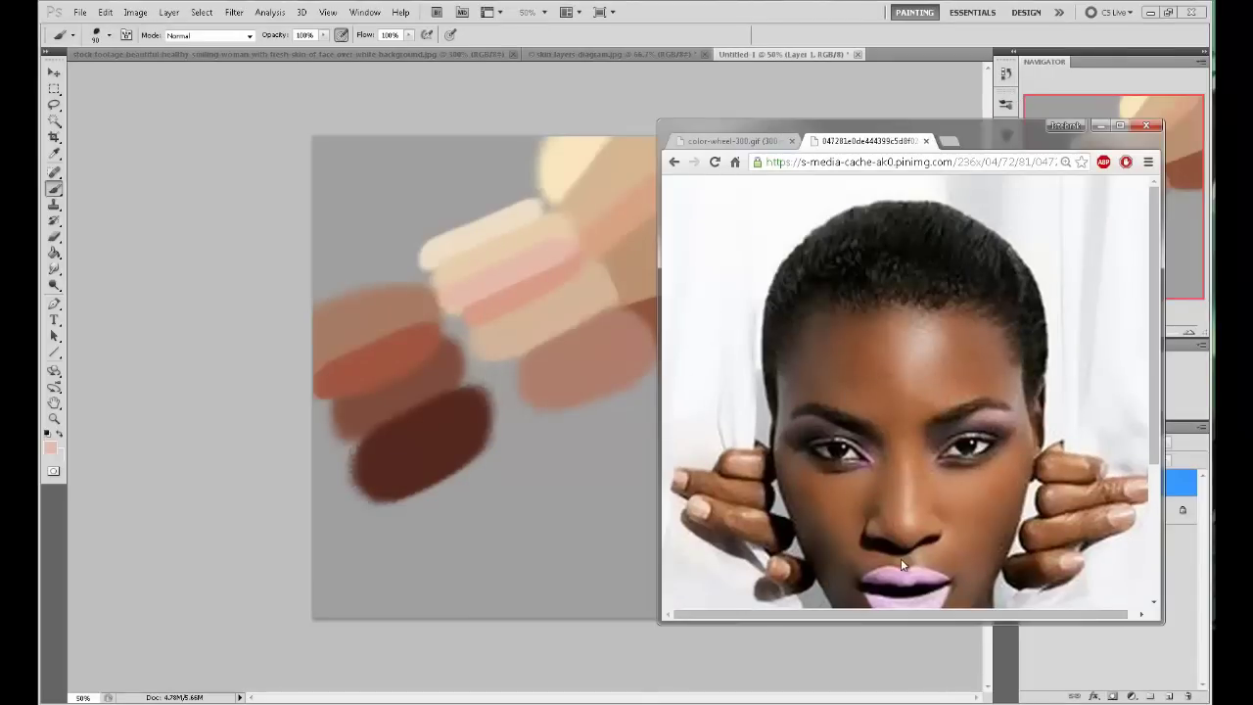
scroll(903, 562, down, 2)
click(1100, 125)
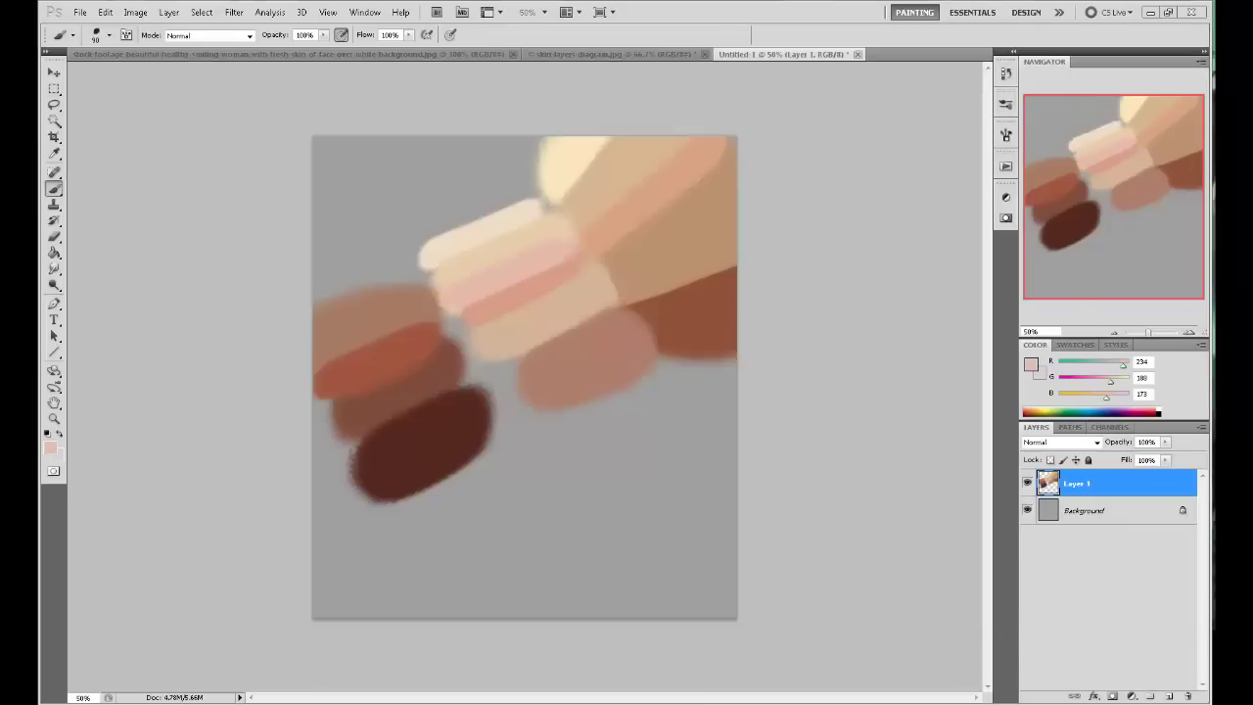
drag(1213, 127, 666, 126)
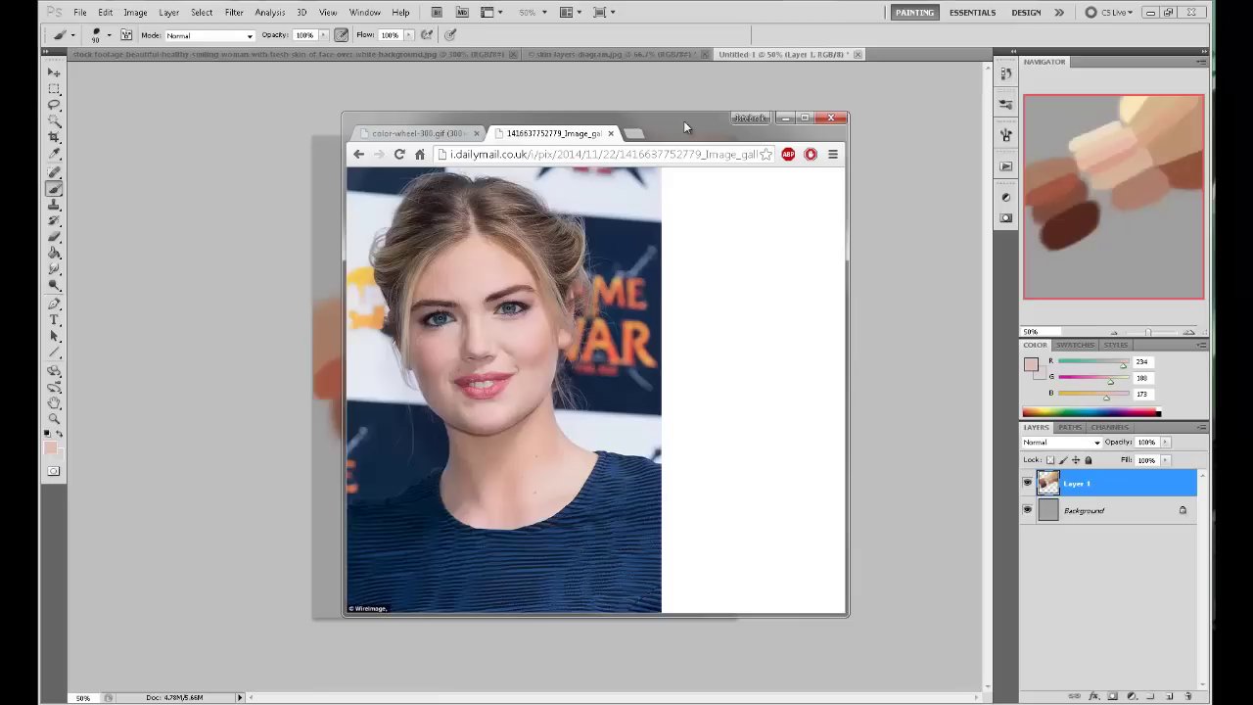
drag(683, 122, 1252, 27)
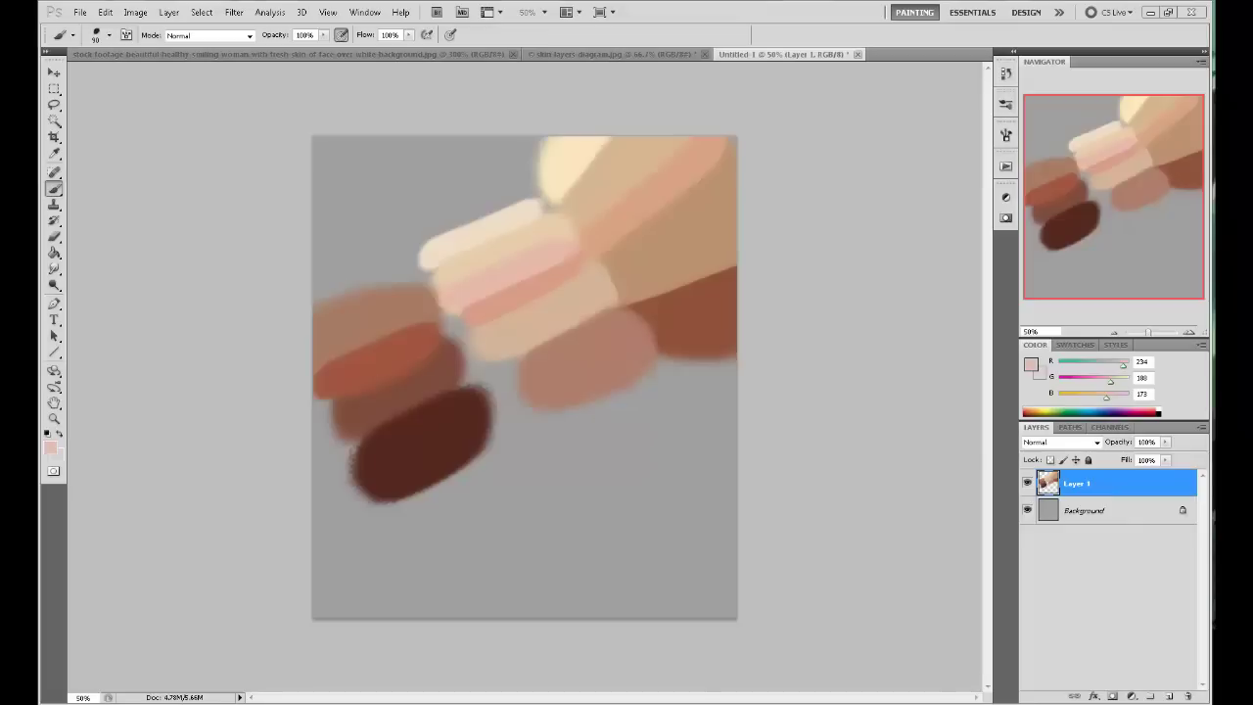
Mix a muted yellowish brown, RGB 140, 106, 79, and paint a large slanted oval swatch below the dusty pink one.
click(1030, 364)
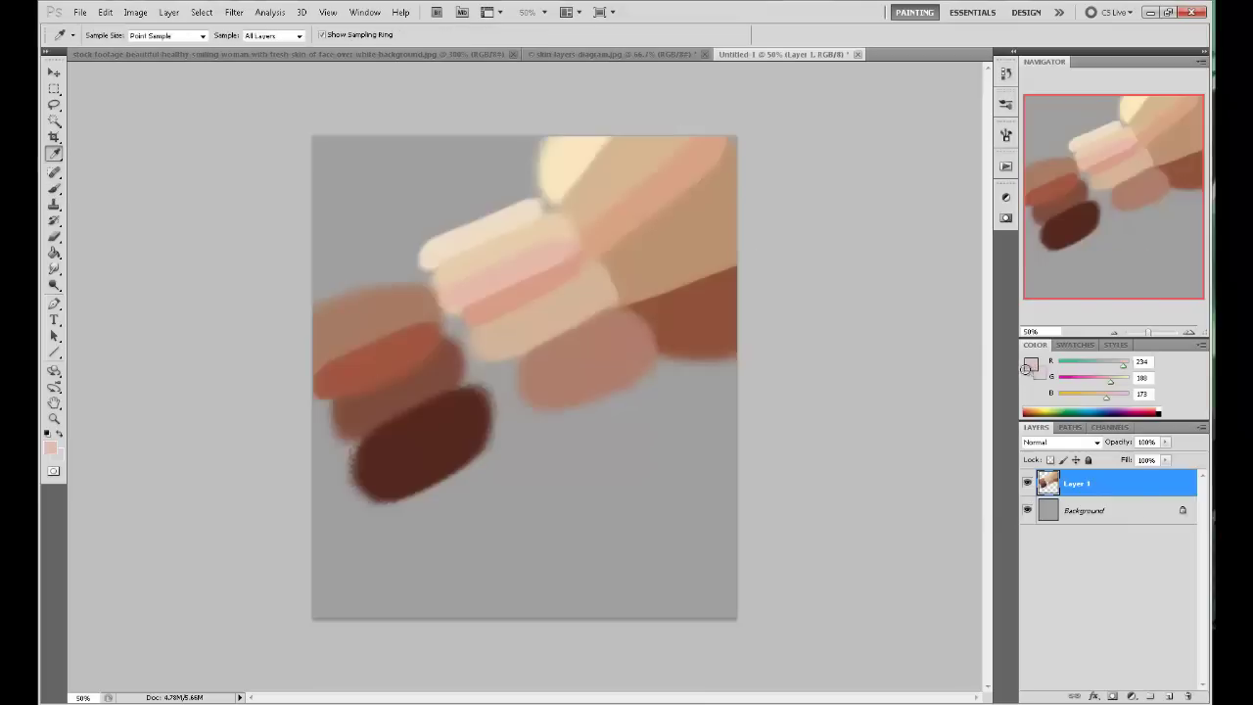
click(843, 373)
drag(846, 372, 842, 373)
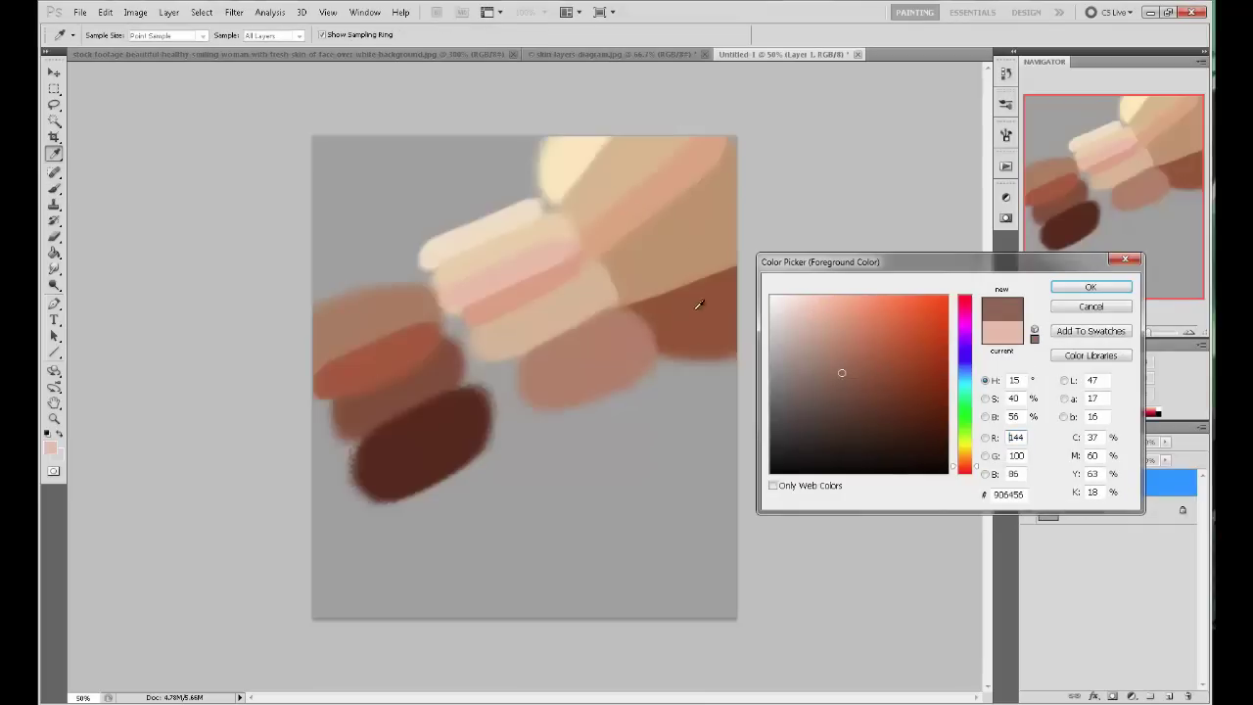
drag(970, 461, 967, 466)
click(870, 392)
mouse_move(867, 391)
mouse_down()
mouse_move(839, 392)
mouse_move(847, 375)
mouse_up()
drag(977, 473, 976, 466)
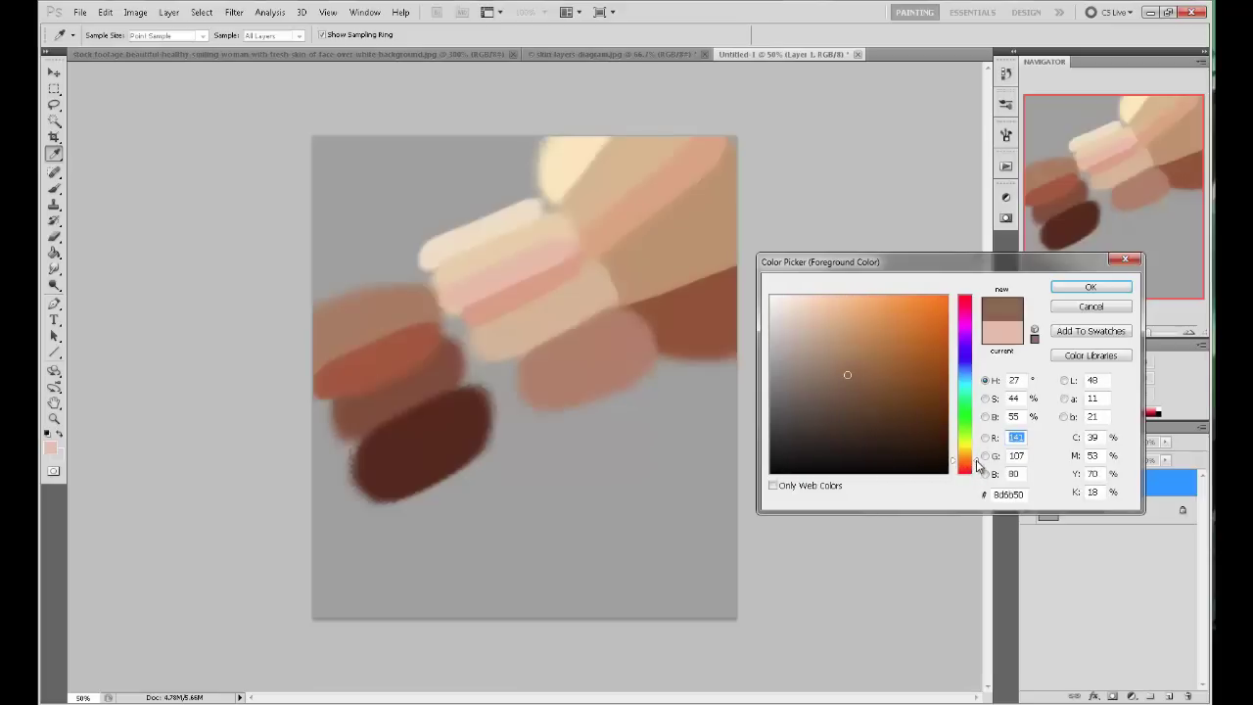
click(1087, 287)
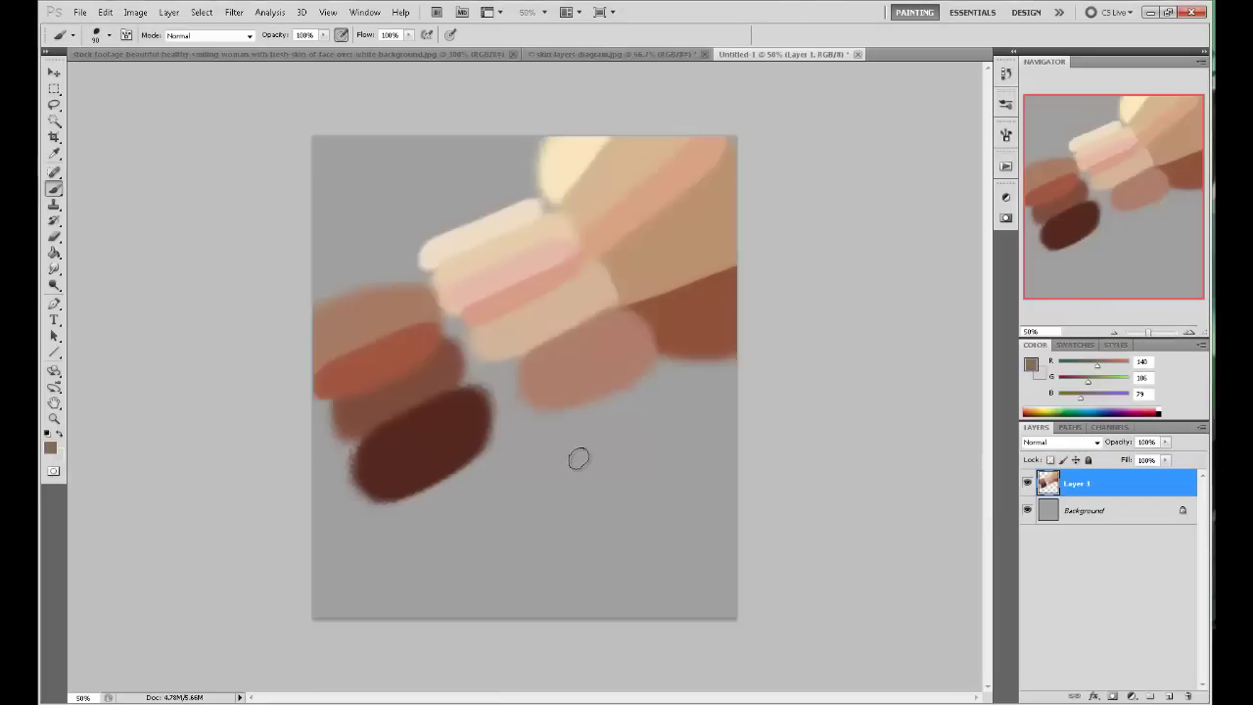
mouse_move(577, 456)
mouse_down()
mouse_move(606, 451)
mouse_move(568, 536)
mouse_move(558, 504)
mouse_move(521, 495)
mouse_move(623, 441)
mouse_move(675, 438)
mouse_up()
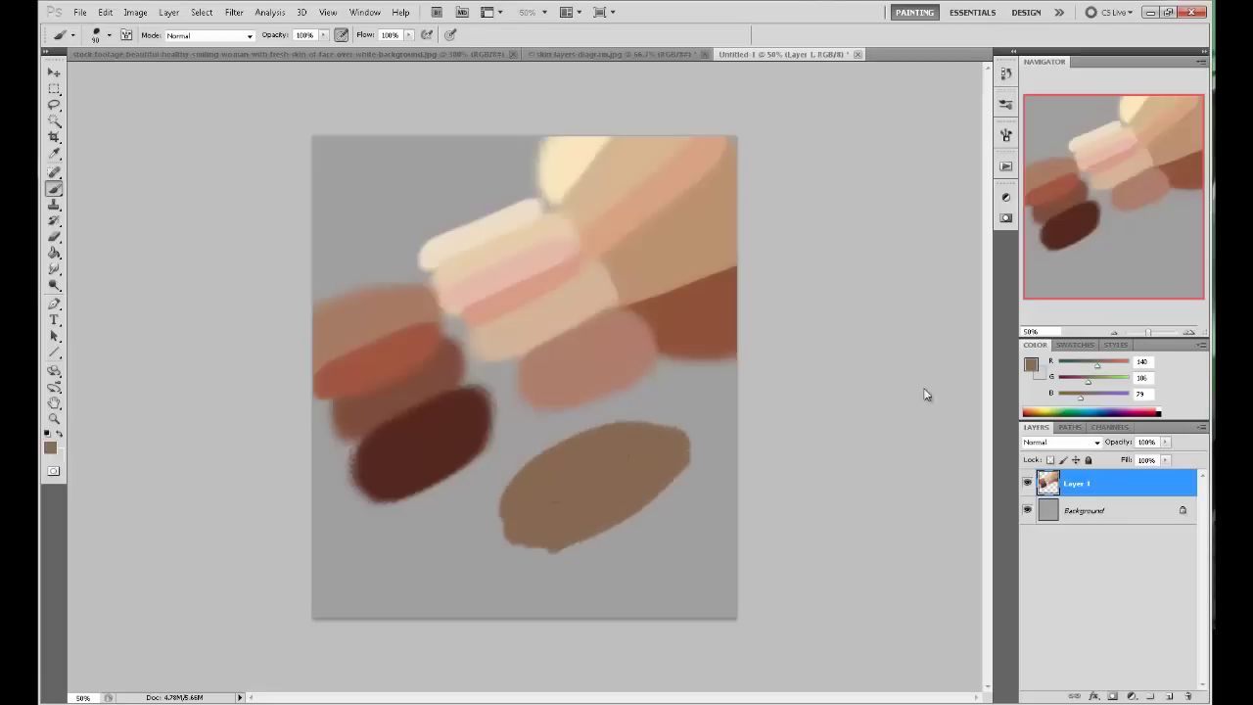
Darken the muted brown to RGB 106, 82, 62 and paint a shadow swatch along the oval's lower edge with a size 250 brush.
click(1031, 364)
drag(850, 376, 843, 401)
click(1060, 288)
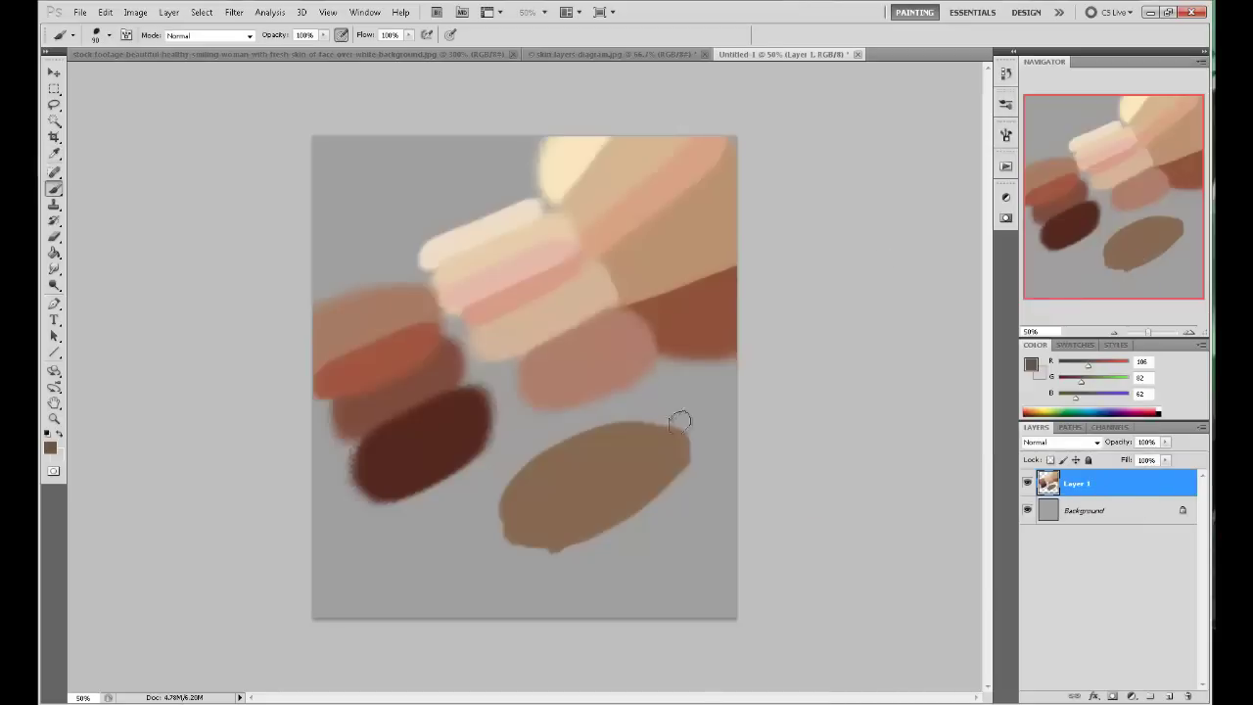
key(bracketright)
key(bracketright)
key(bracketright)
key(bracketright)
key(bracketright)
key(bracketright)
mouse_move(663, 492)
mouse_down()
mouse_move(649, 504)
mouse_move(676, 490)
mouse_move(663, 532)
mouse_move(588, 566)
mouse_up()
Paint a lighter greyish brown swatch, RGB 164, 133, 109, above the muted brown oval, and repaint the middle band in its sampled colour.
click(1031, 365)
mouse_move(846, 402)
mouse_down()
mouse_move(811, 348)
mouse_move(830, 359)
mouse_up()
click(1091, 287)
drag(635, 401, 610, 428)
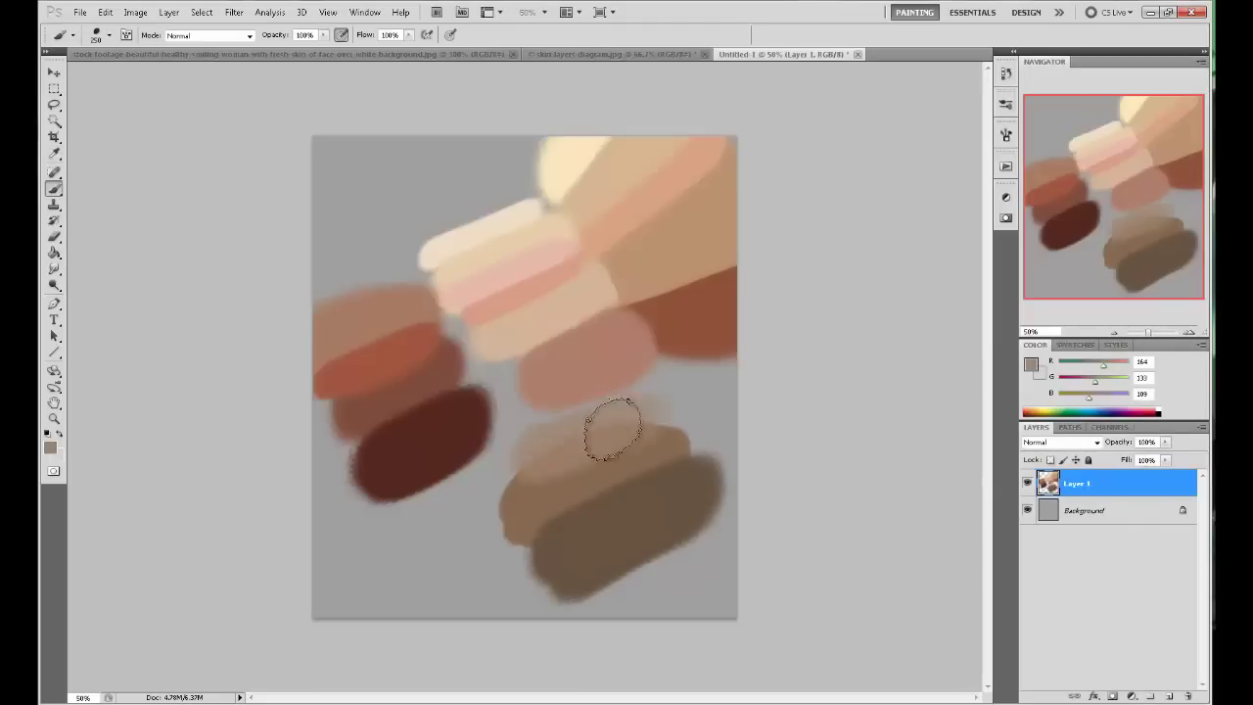
alt+click(588, 457)
drag(559, 498, 590, 488)
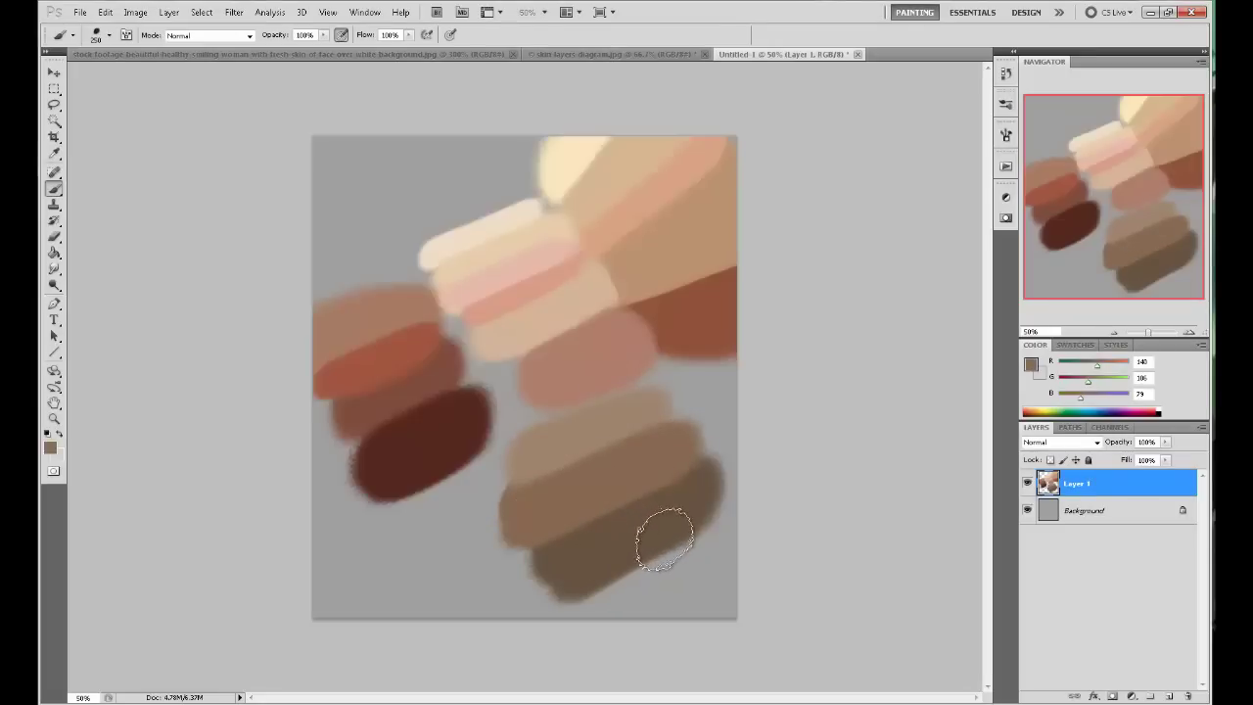
Circle the three muted brown swatches with a size 40 brush as a demonstration, and undo the strokes.
key(bracketleft)
key(bracketleft)
key(bracketleft)
key(bracketleft)
key(bracketleft)
key(bracketleft)
mouse_move(697, 395)
mouse_down()
mouse_move(468, 509)
mouse_move(738, 513)
mouse_move(419, 573)
mouse_up()
key(ctrl+z)
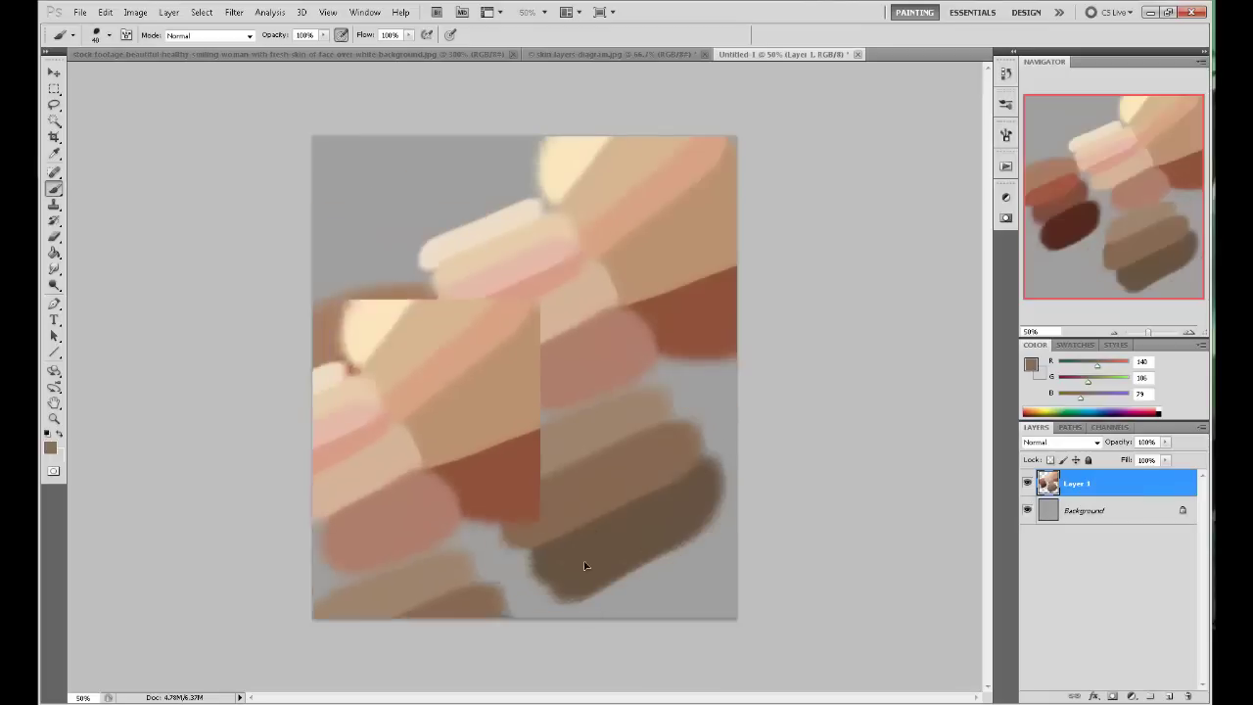
mouse_move(694, 414)
mouse_down()
mouse_move(727, 498)
mouse_move(563, 414)
mouse_move(664, 578)
mouse_up()
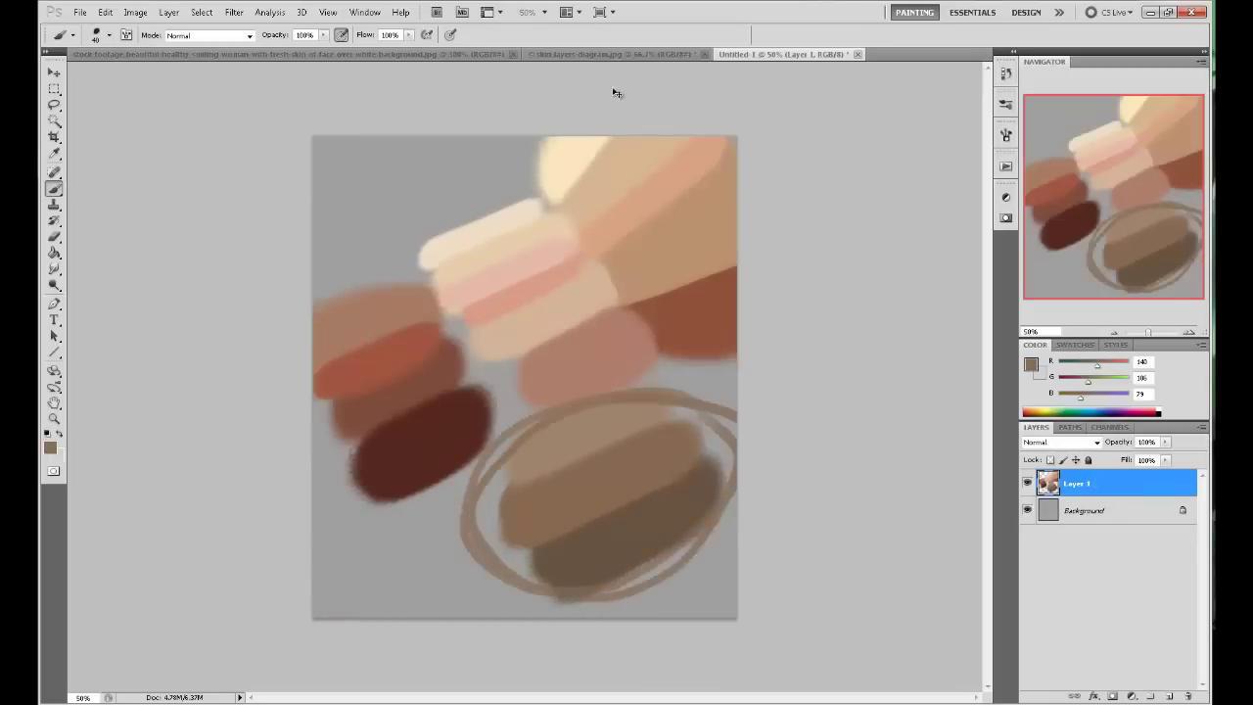
key(ctrl+z)
Check the skin layers diagram, circle the muted brown group and the pale cream swatch on the swatch canvas, and undo both circles.
click(614, 54)
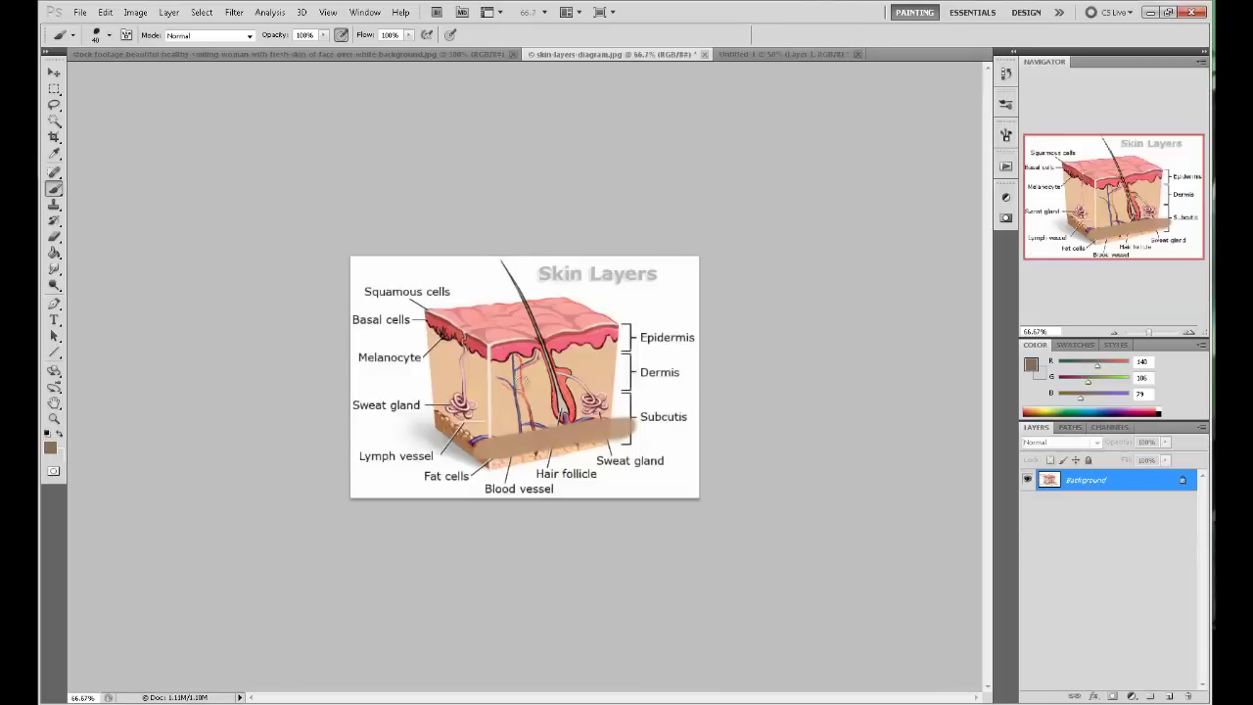
click(784, 53)
mouse_move(653, 378)
mouse_down()
mouse_move(746, 510)
mouse_move(460, 579)
mouse_up()
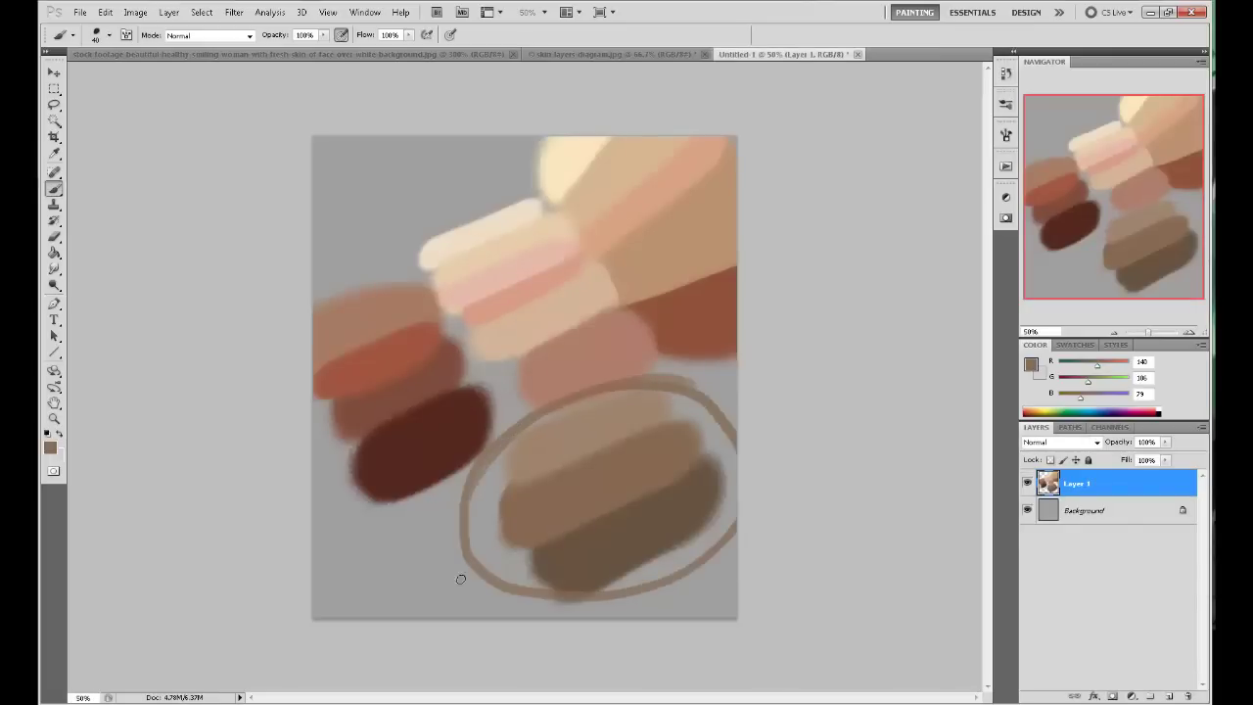
mouse_move(516, 189)
mouse_down()
mouse_move(573, 126)
mouse_move(501, 184)
mouse_up()
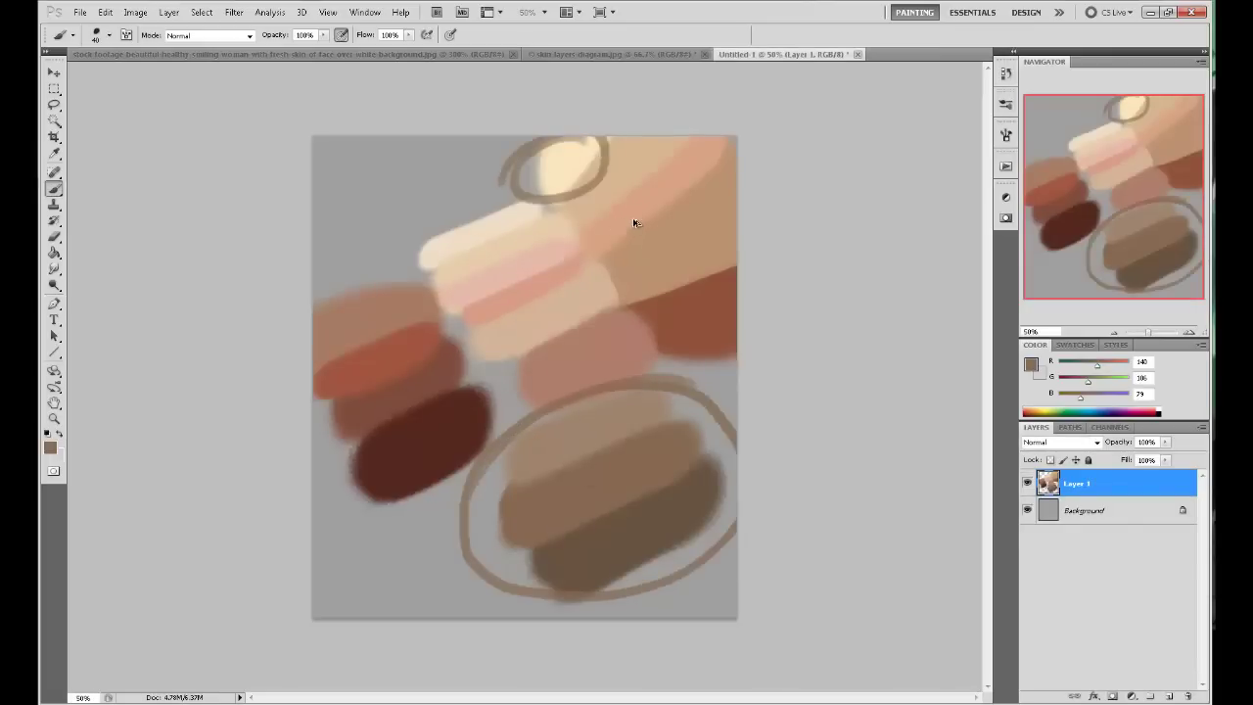
key(ctrl+alt+z)
key(ctrl+alt+z)
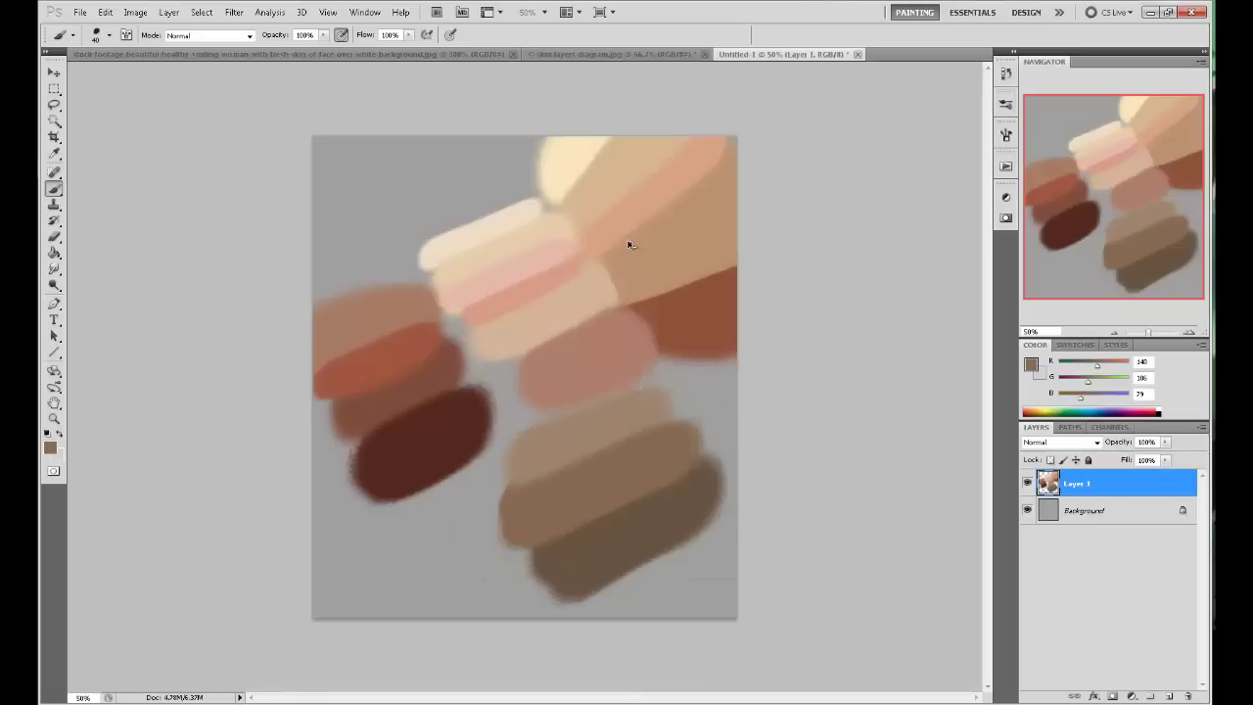
Draw bracket marks on either side of the muted brown group to indicate its range, and undo them.
mouse_move(682, 370)
mouse_down()
mouse_move(739, 485)
mouse_move(728, 496)
mouse_move(738, 488)
mouse_move(720, 421)
mouse_move(686, 367)
mouse_move(665, 372)
mouse_move(682, 367)
mouse_move(743, 486)
mouse_move(725, 498)
mouse_move(737, 489)
mouse_move(727, 435)
mouse_move(687, 375)
mouse_move(729, 453)
mouse_move(668, 367)
mouse_up()
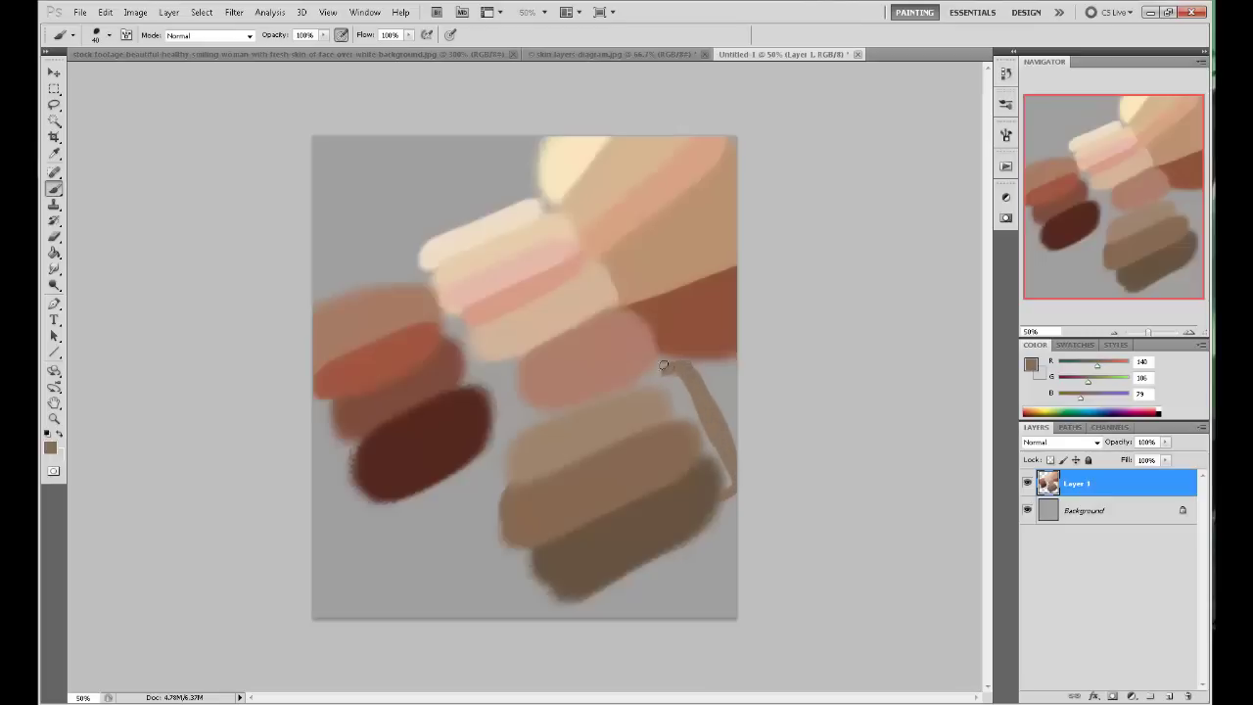
key(ctrl+z)
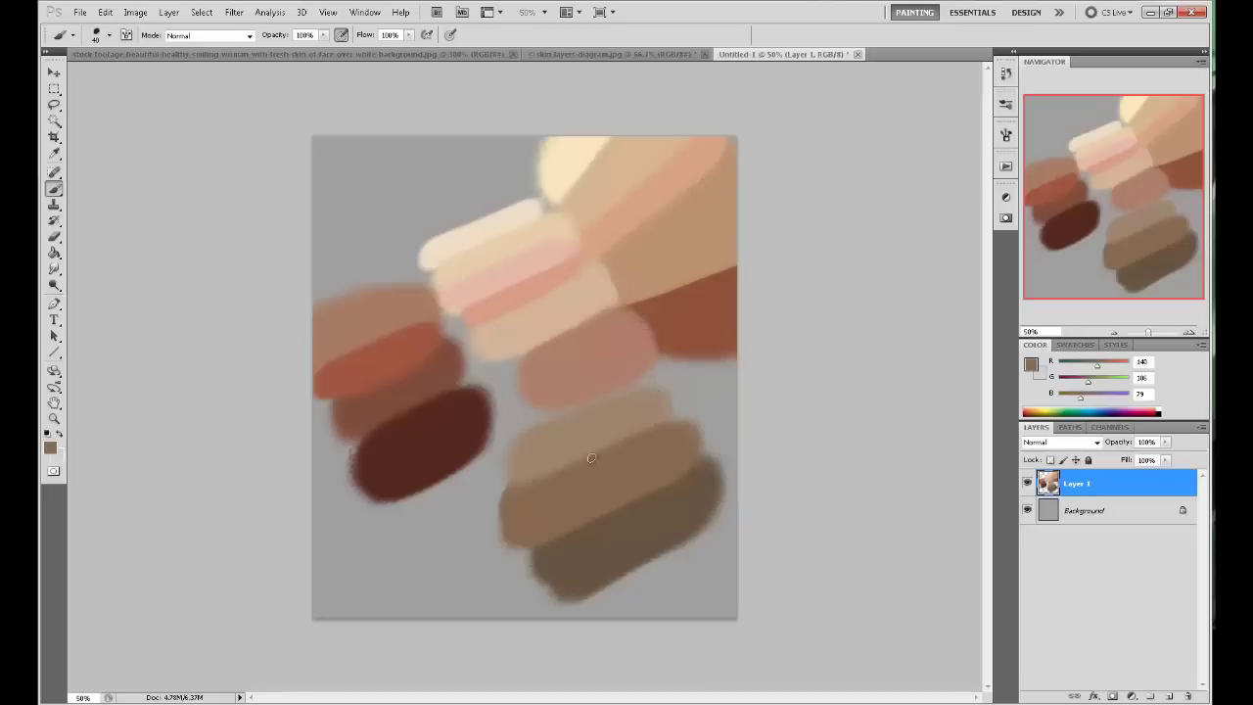
mouse_move(464, 490)
mouse_down()
mouse_move(478, 554)
mouse_move(513, 600)
mouse_move(485, 568)
mouse_move(461, 490)
mouse_move(500, 600)
mouse_move(519, 597)
mouse_up()
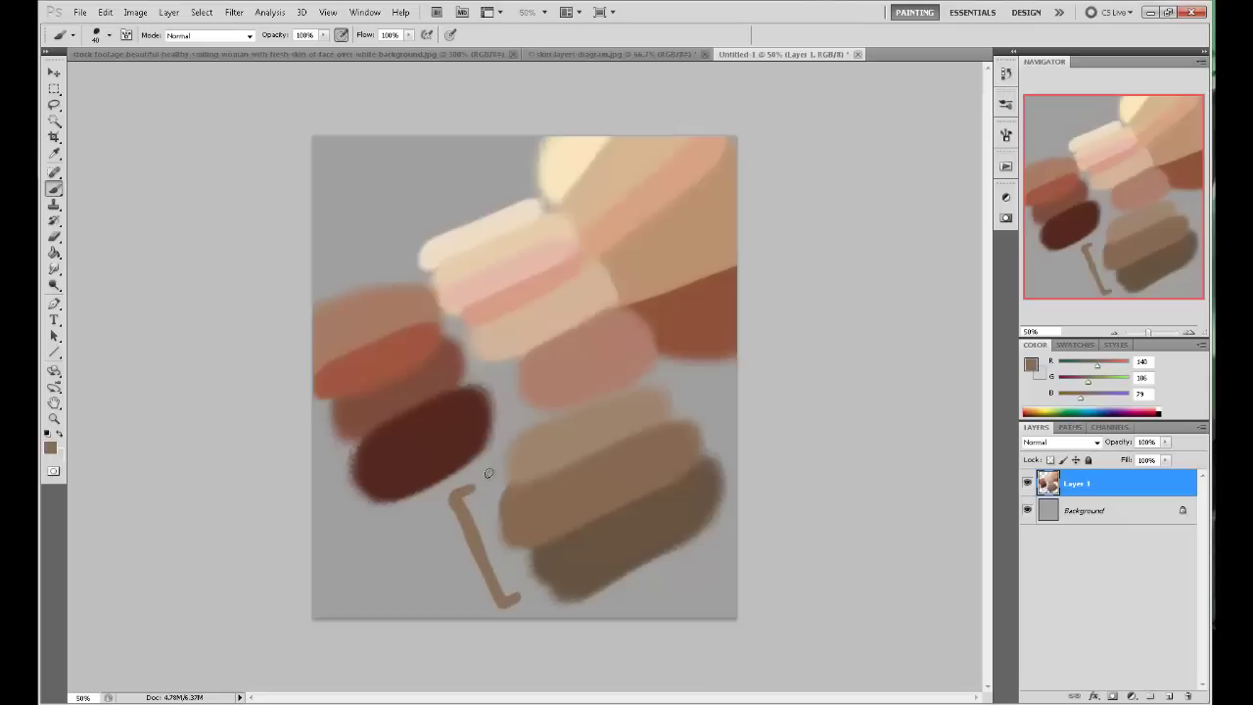
key(ctrl+z)
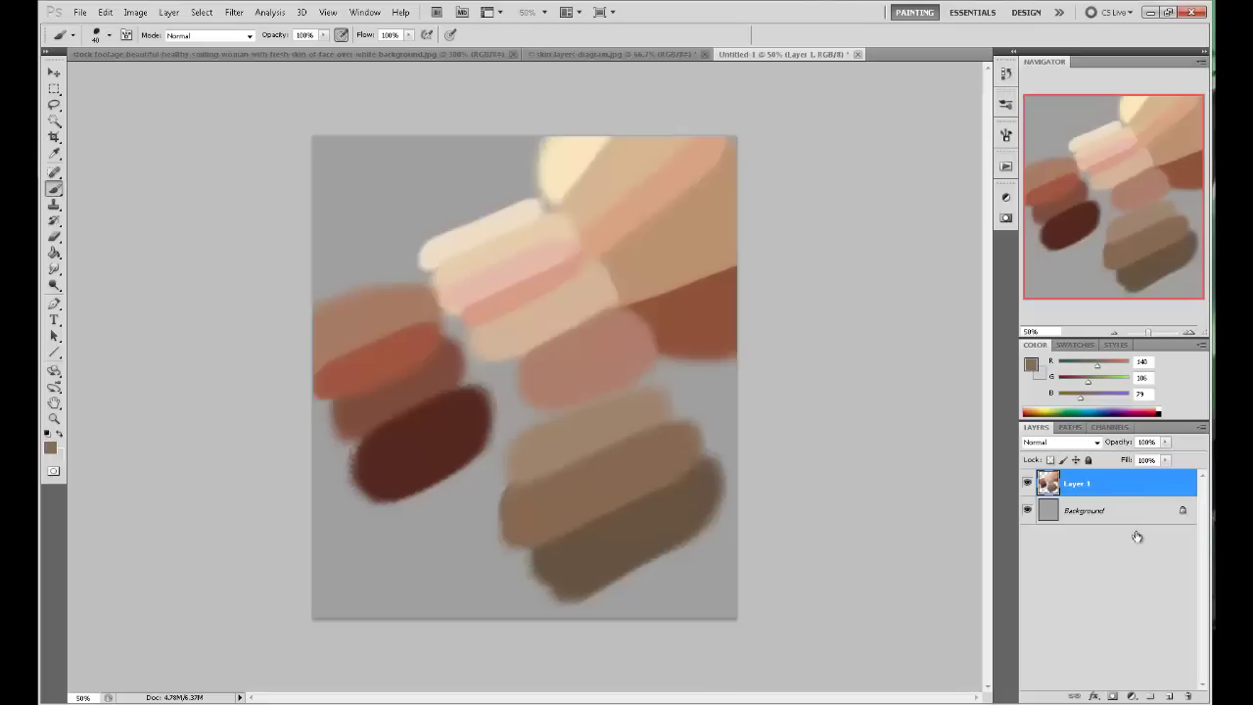
Hide the swatch layer and add a new empty layer above it.
click(1027, 483)
click(1166, 696)
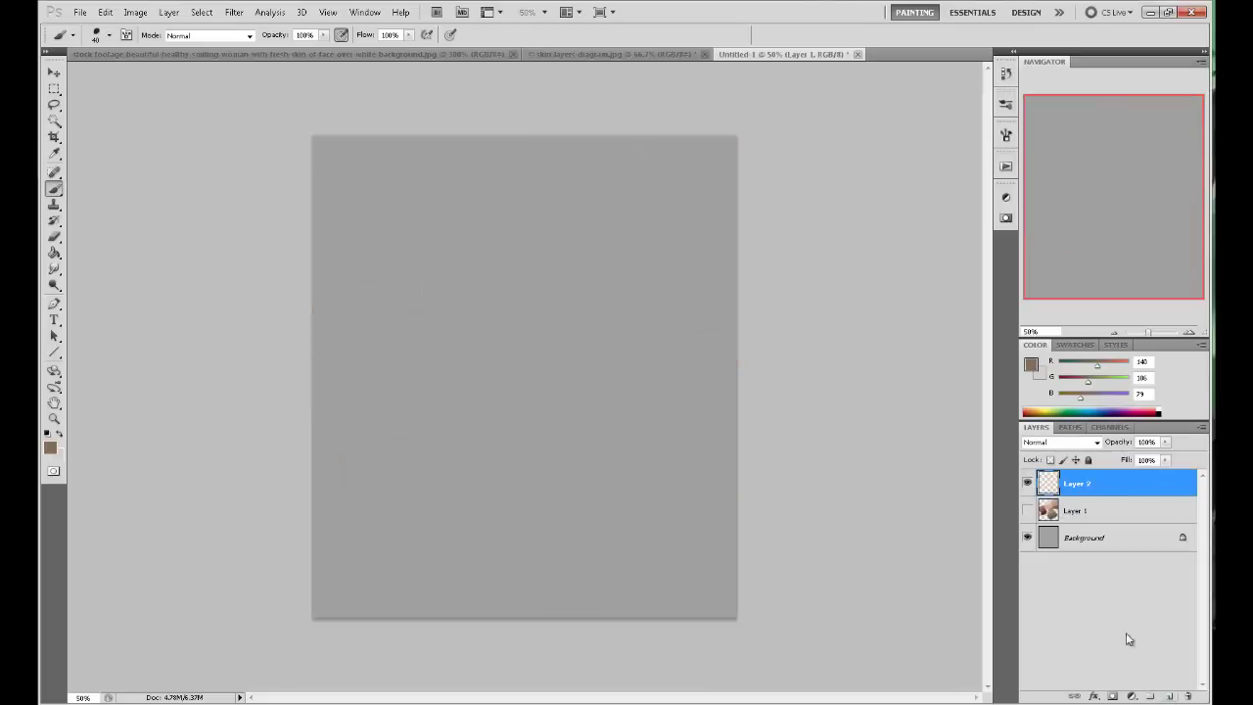
Set the brush colour to black and draw a long diagonal line with a letter K at its upper end.
click(1031, 363)
drag(848, 421, 769, 474)
click(1088, 288)
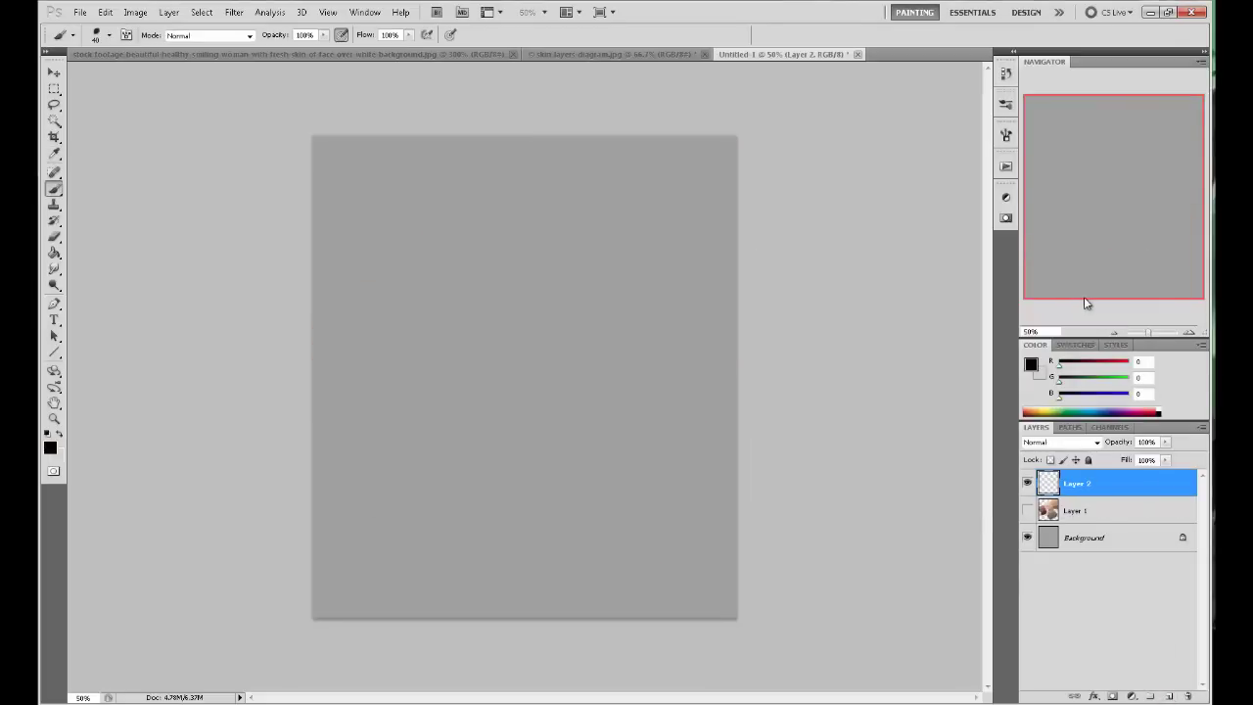
mouse_move(491, 571)
mouse_down()
mouse_move(344, 293)
mouse_move(350, 235)
mouse_move(382, 275)
mouse_up()
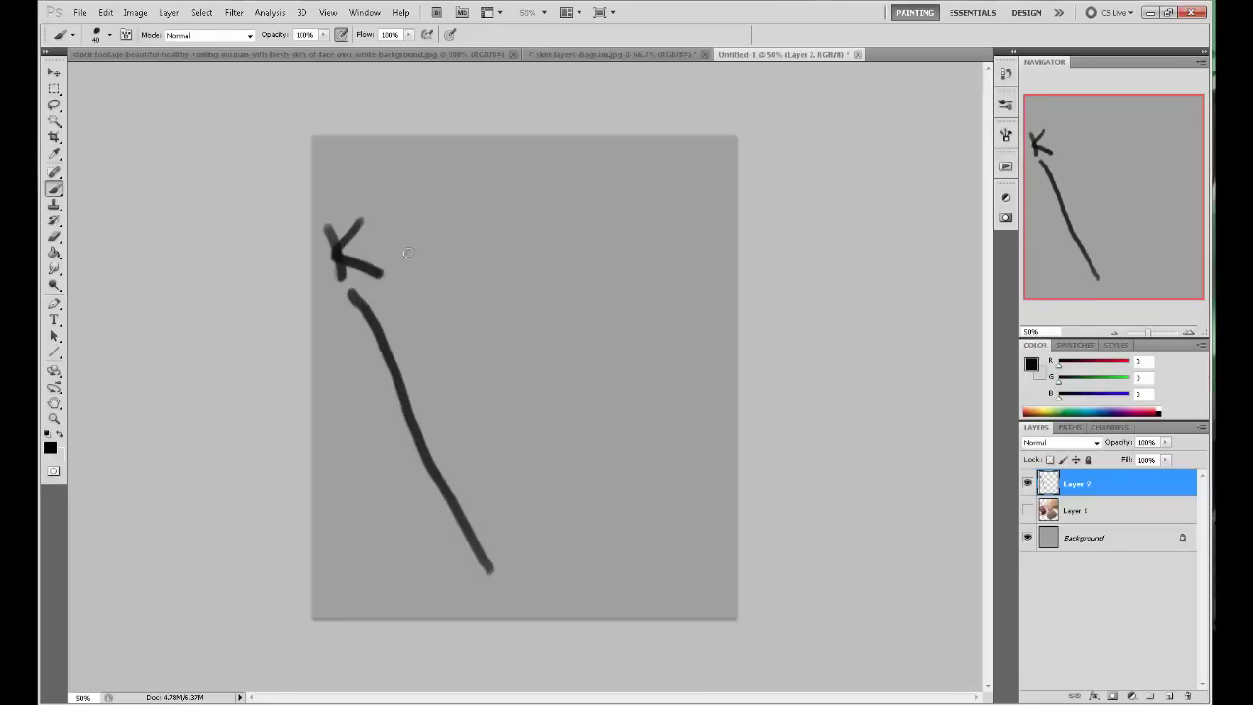
drag(497, 578, 599, 416)
key(ctrl+z)
Circle the letter K and draw a horizontal line from it to a large letter A.
mouse_move(391, 290)
mouse_down()
mouse_move(411, 189)
mouse_move(311, 298)
mouse_move(423, 201)
mouse_up()
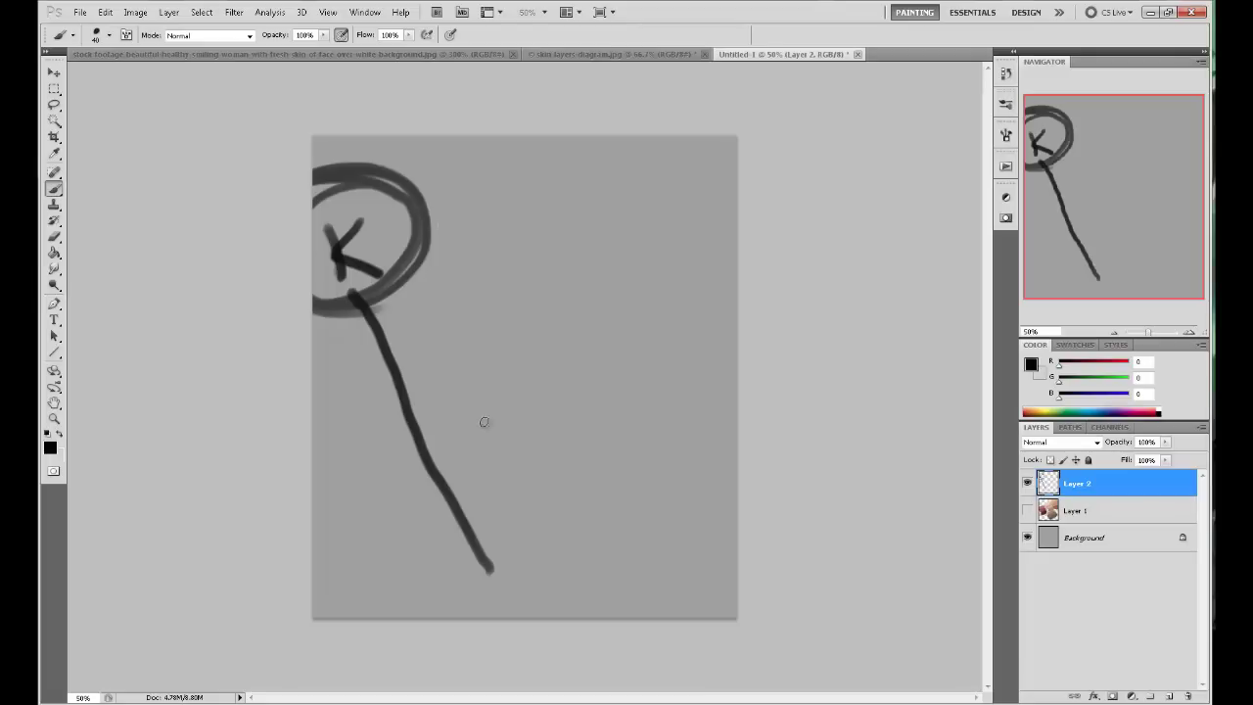
drag(349, 292, 618, 298)
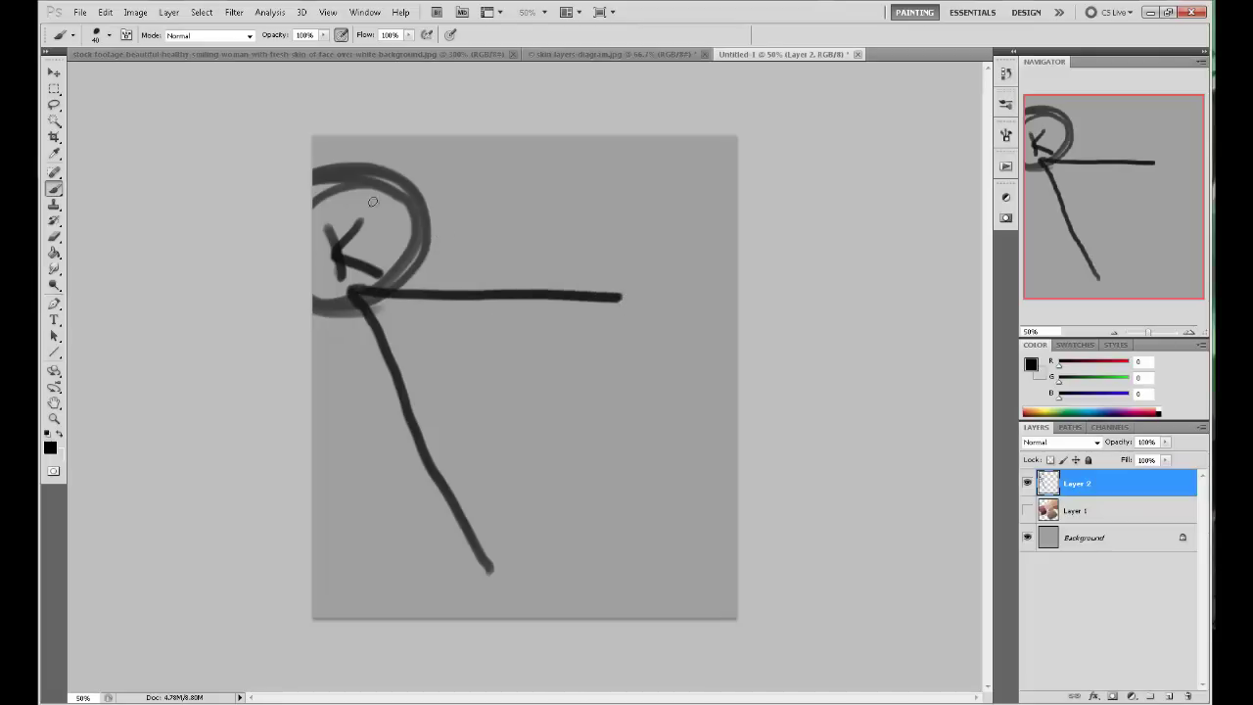
mouse_move(388, 182)
mouse_down()
mouse_move(306, 199)
mouse_move(414, 278)
mouse_move(374, 184)
mouse_up()
mouse_move(645, 237)
mouse_down()
mouse_move(678, 304)
mouse_move(639, 287)
mouse_move(672, 273)
mouse_move(636, 219)
mouse_move(624, 321)
mouse_move(680, 293)
mouse_move(688, 307)
mouse_move(638, 282)
mouse_up()
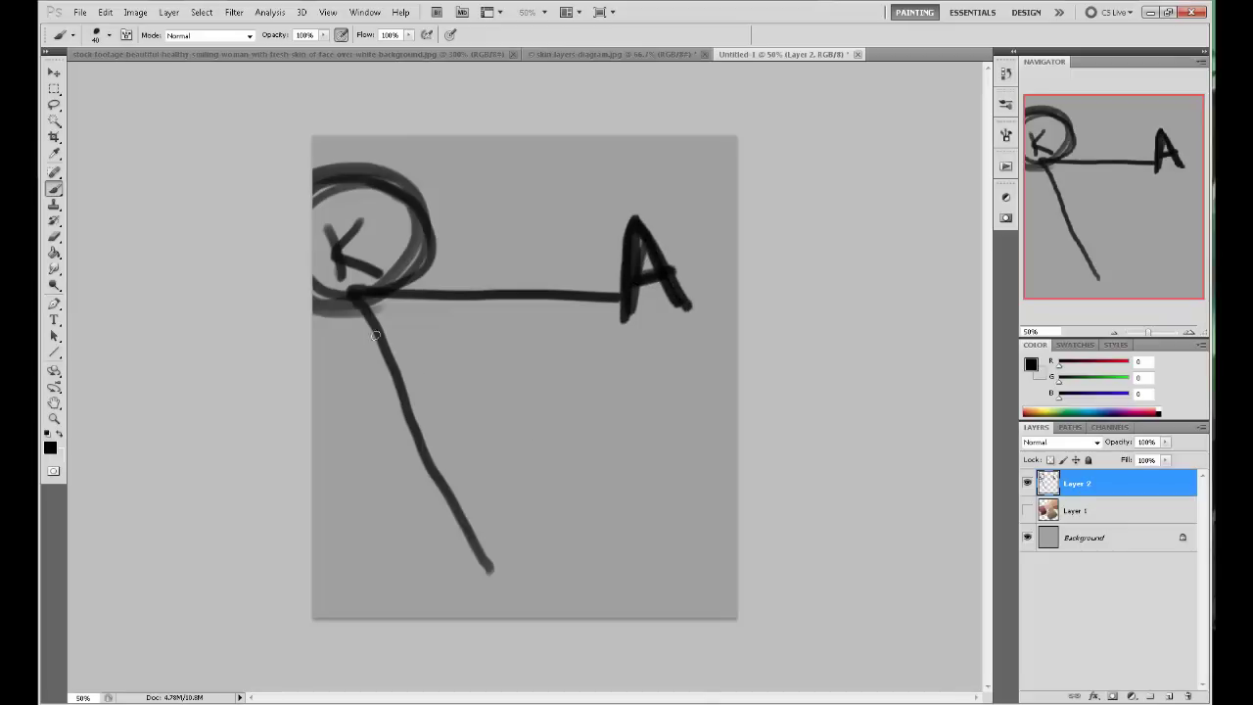
Write a letter L at the diagonal's lower end and link A, L and K with curved strokes and arrowheads.
mouse_move(376, 325)
mouse_down()
mouse_move(388, 377)
mouse_move(493, 571)
mouse_move(559, 587)
mouse_up()
mouse_move(506, 536)
mouse_down()
mouse_move(514, 590)
mouse_move(554, 582)
mouse_up()
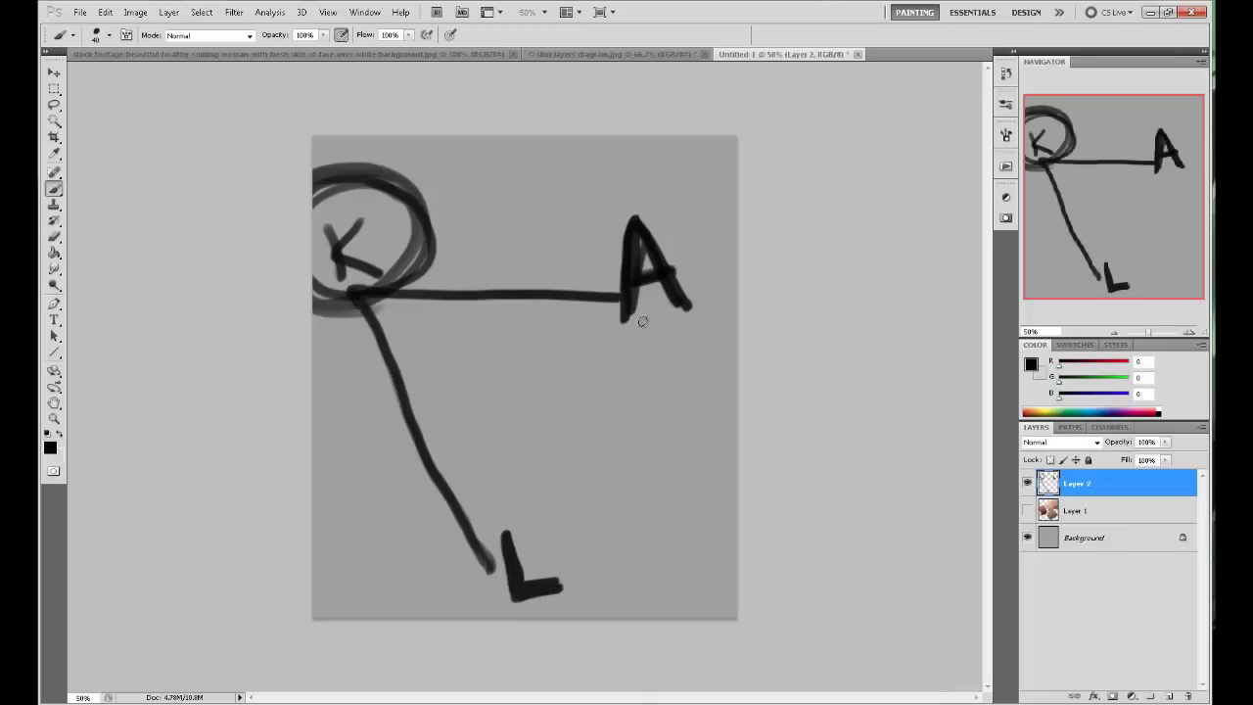
mouse_move(651, 309)
mouse_down()
mouse_move(522, 527)
mouse_move(514, 495)
mouse_move(525, 541)
mouse_move(563, 513)
mouse_move(532, 537)
mouse_move(548, 596)
mouse_move(363, 303)
mouse_move(338, 331)
mouse_move(396, 316)
mouse_up()
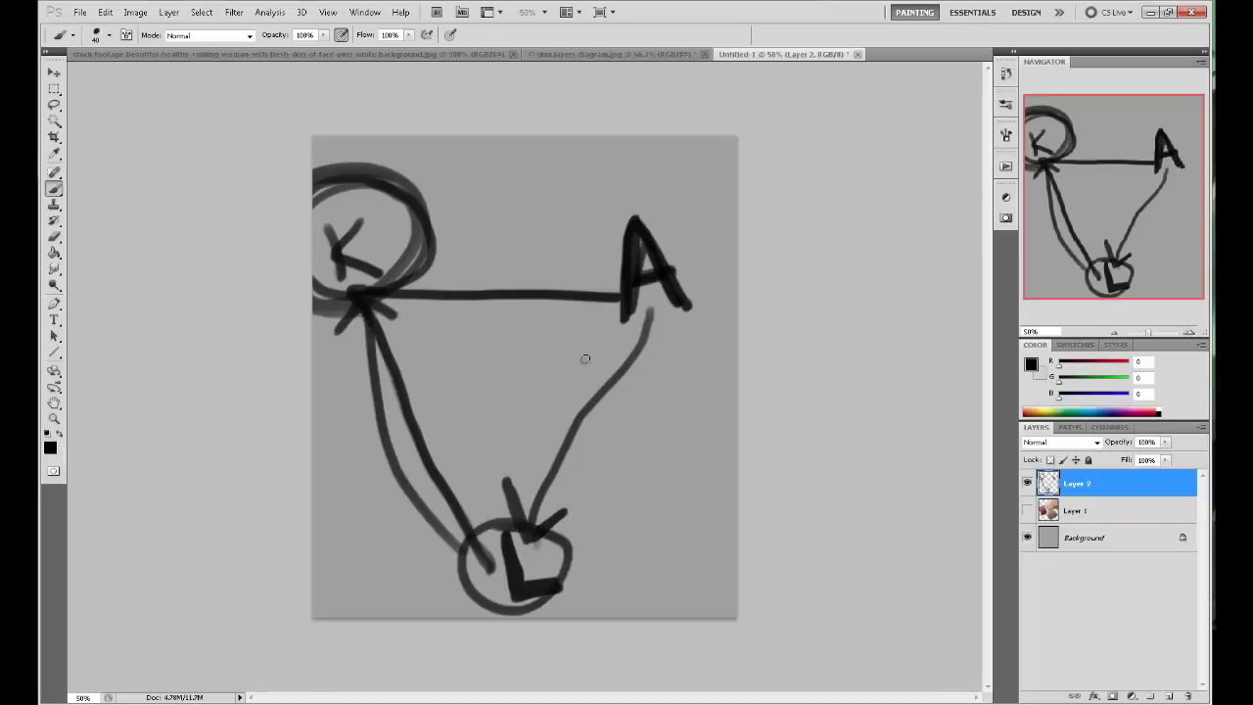
drag(403, 419, 476, 511)
mouse_move(385, 274)
mouse_down()
mouse_move(664, 332)
mouse_move(524, 532)
mouse_up()
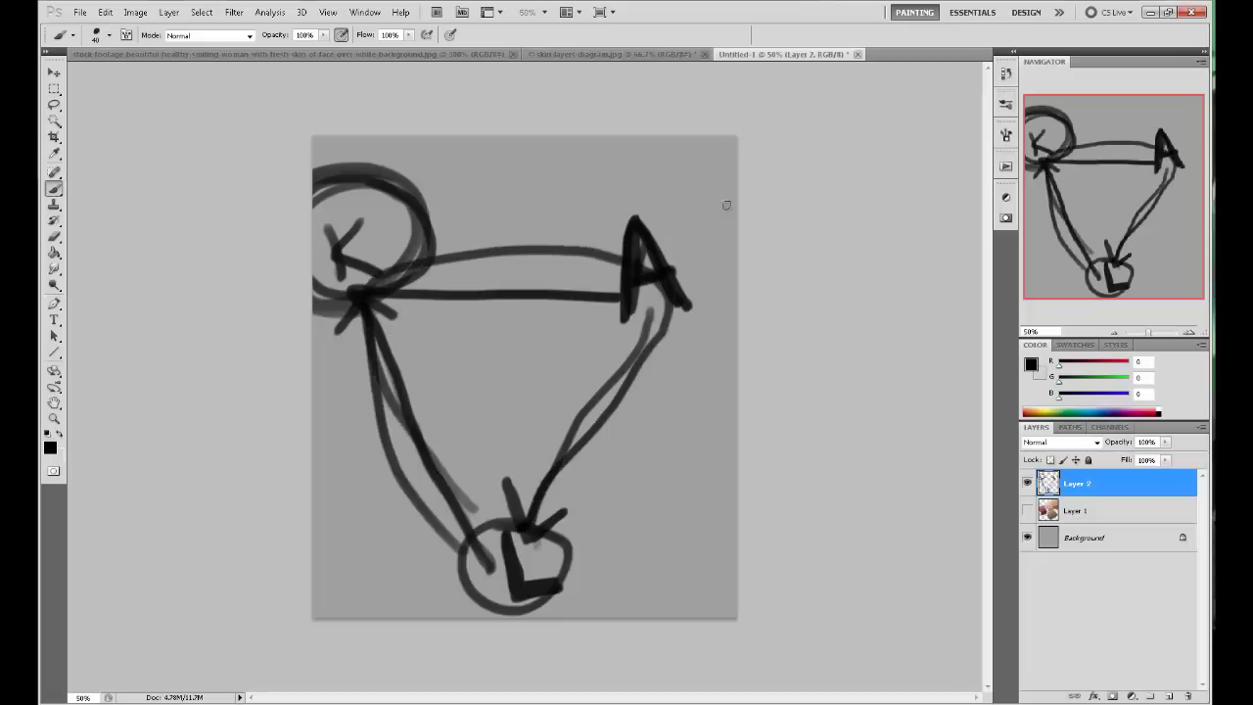
mouse_move(717, 197)
mouse_down()
mouse_move(470, 250)
mouse_move(394, 331)
mouse_up()
Undo the K, A and L diagram strokes one after another.
key(ctrl+alt+z)
key(ctrl+alt+z)
key(ctrl+alt+z)
key(ctrl+alt+z)
key(ctrl+alt+z)
key(ctrl+alt+z)
key(ctrl+alt+z)
key(ctrl+alt+z)
key(ctrl+alt+z)
key(ctrl+alt+z)
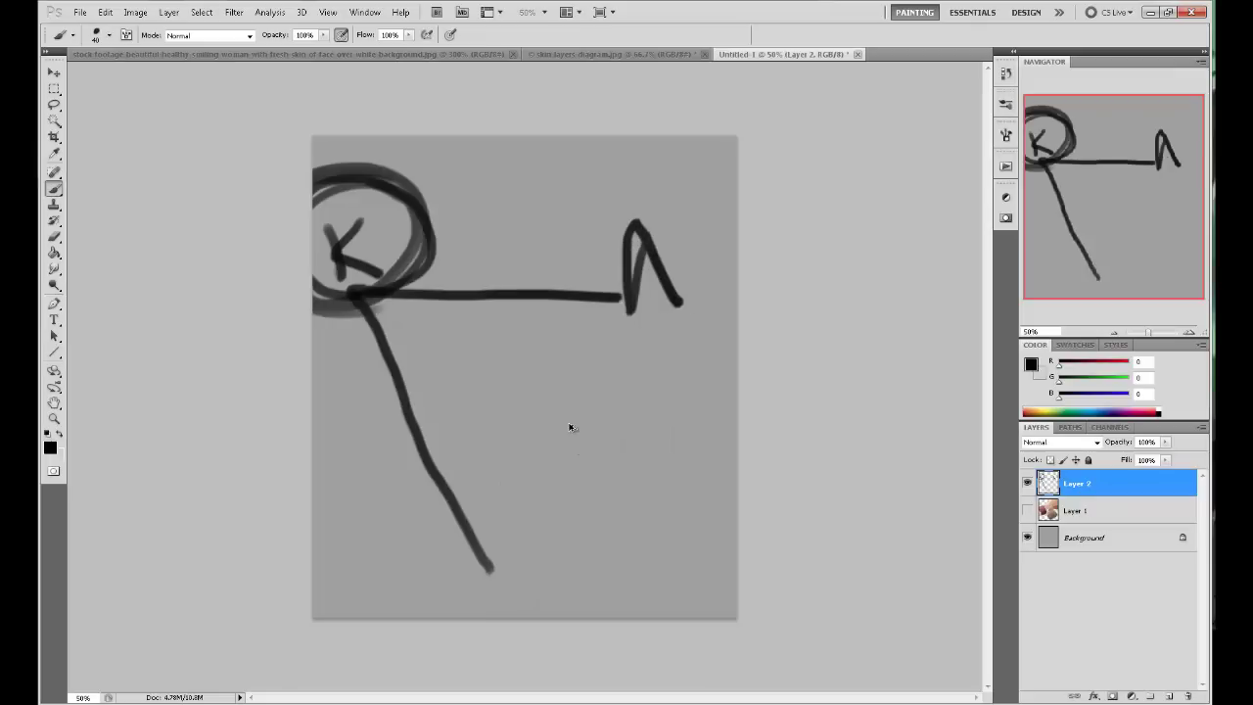
key(ctrl+alt+z)
key(ctrl+alt+z)
key(ctrl+alt+z)
key(ctrl+alt+z)
key(ctrl+alt+z)
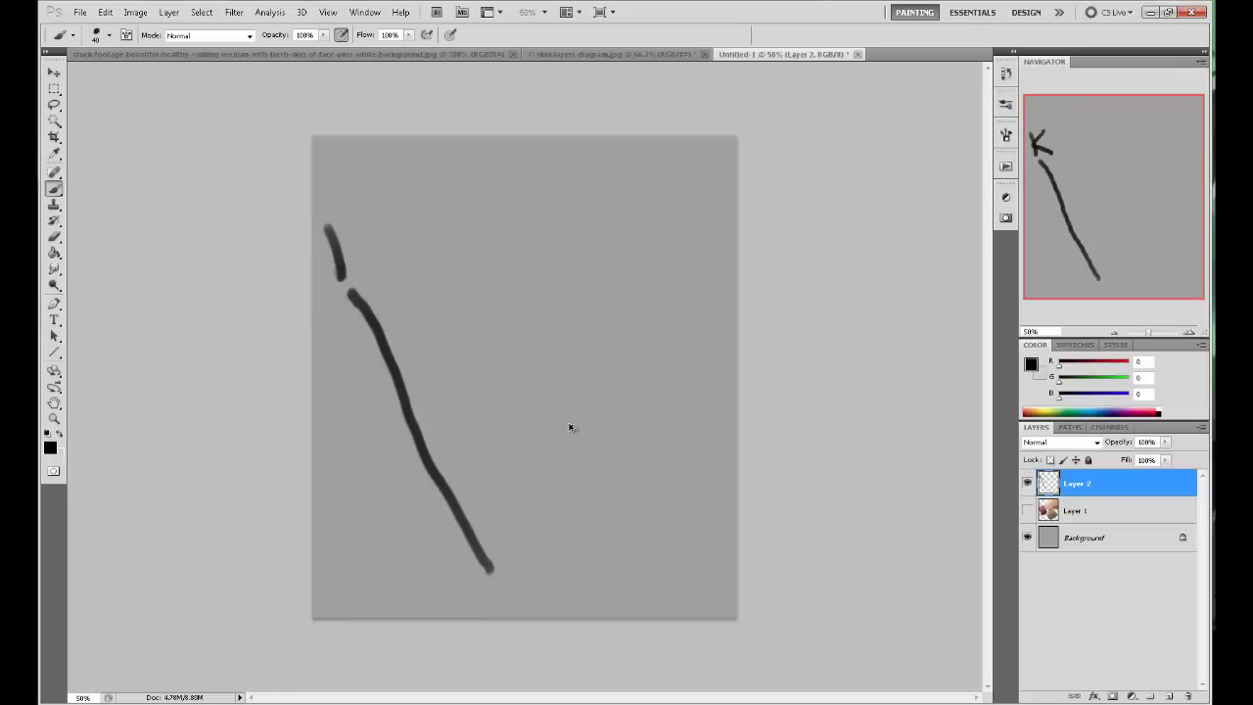
Redraw the letter K above the diagonal stroke and connect it with a line to a letter A, marking both line ends with dots.
key(ctrl+alt+z)
drag(341, 218, 347, 292)
mouse_move(372, 232)
mouse_down()
mouse_move(356, 267)
mouse_move(390, 295)
mouse_move(360, 291)
mouse_move(713, 328)
mouse_move(692, 311)
mouse_move(683, 257)
mouse_move(726, 304)
mouse_move(668, 291)
mouse_move(714, 272)
mouse_up()
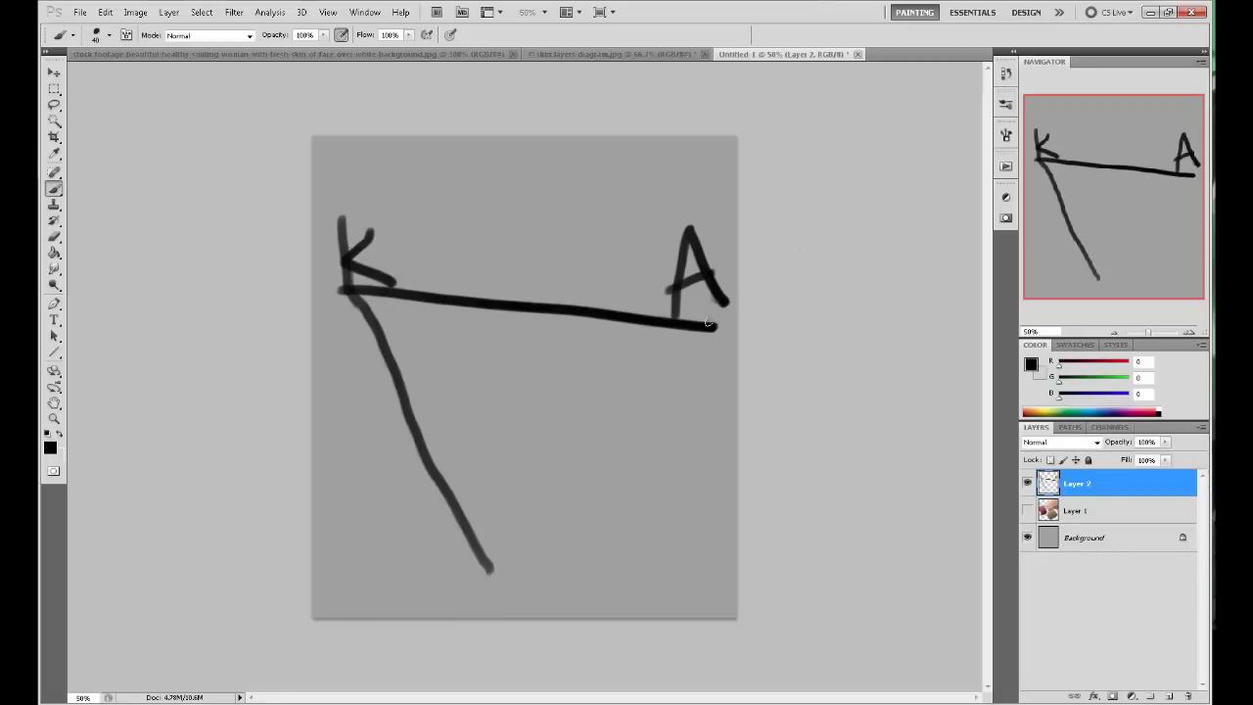
drag(351, 290, 347, 294)
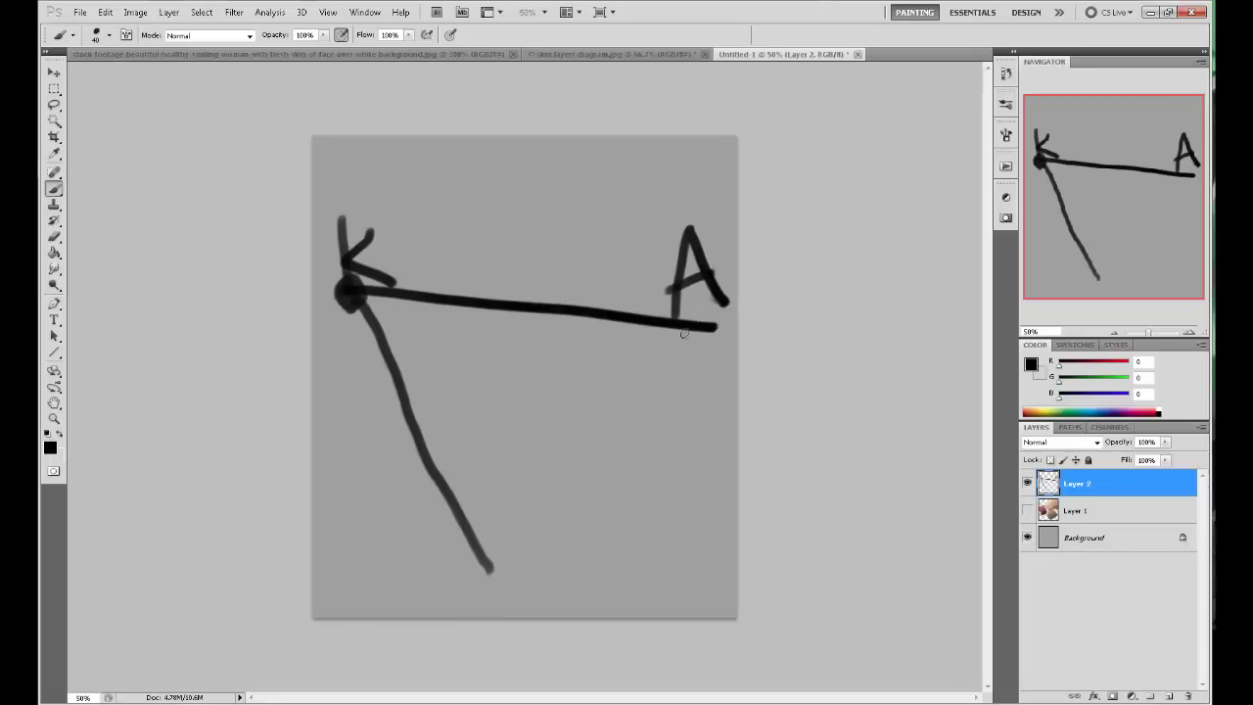
drag(705, 329, 711, 333)
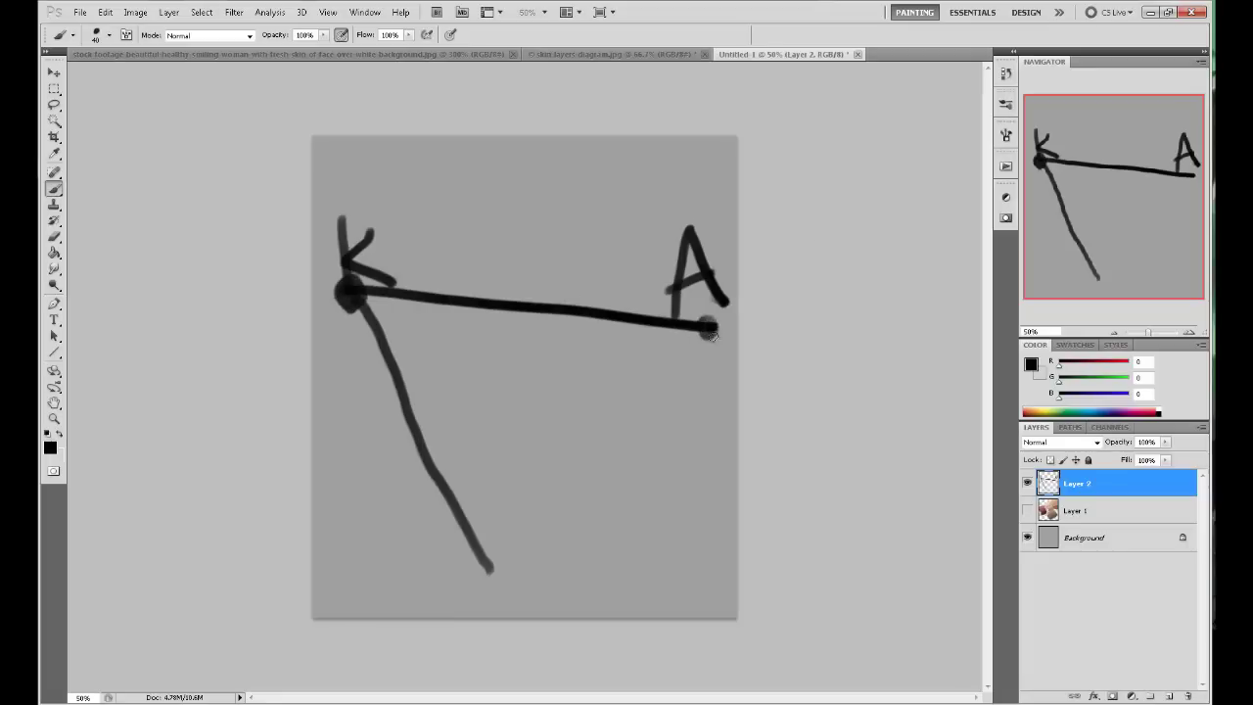
Hide Layer 2, show Layer 1 with the skin tone swatches, and make Layer 1 active.
click(1027, 483)
click(1028, 511)
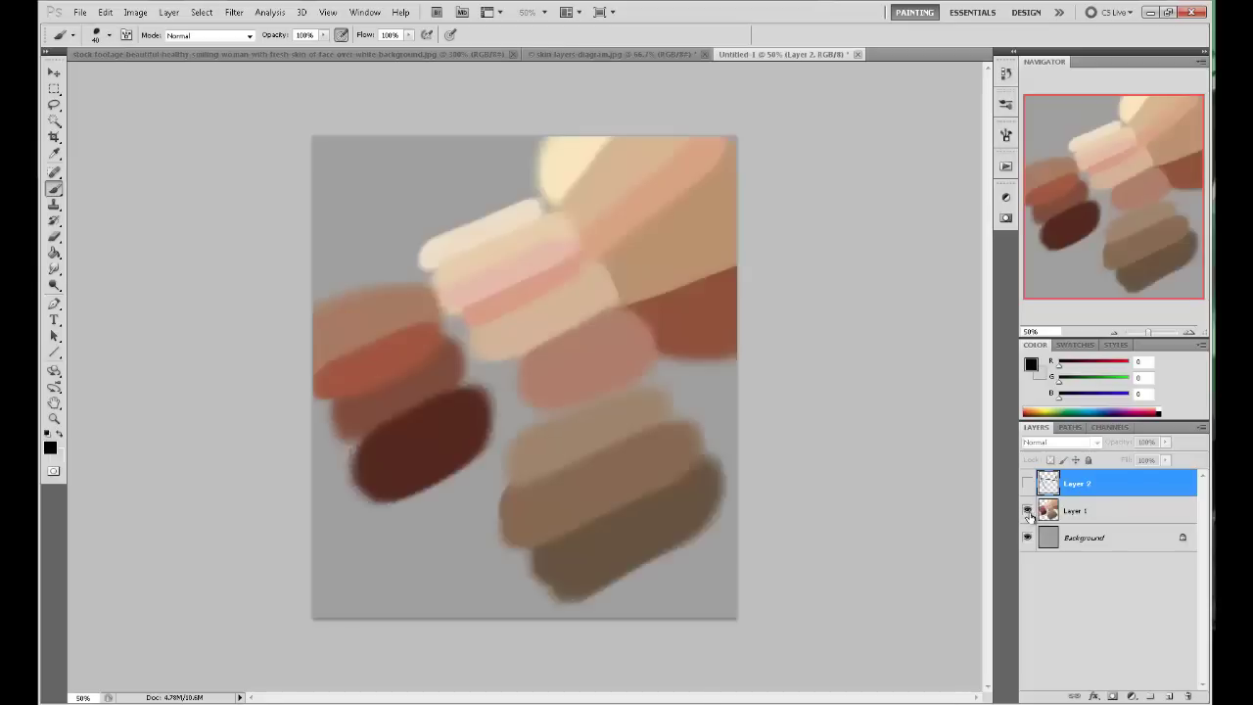
click(1124, 520)
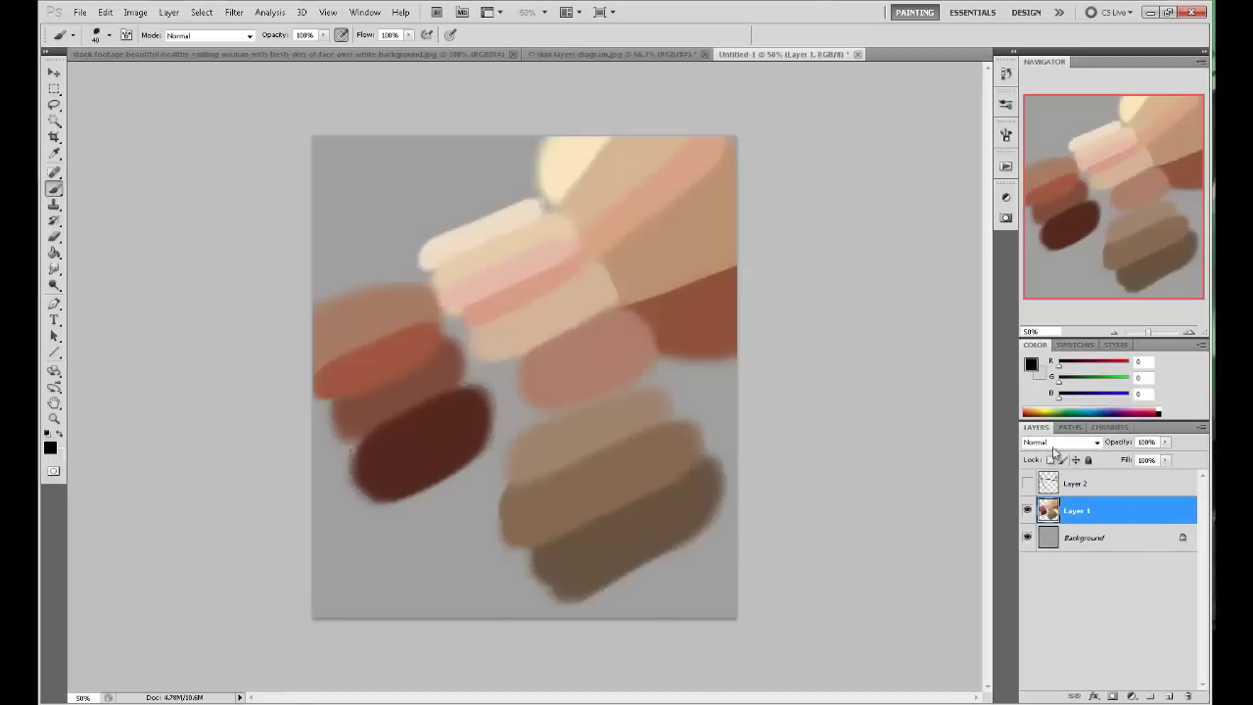
Lasso the olive-brown swatches near the canvas's lower right, delete them from Layer 1 and deselect.
key(l)
mouse_move(739, 406)
mouse_down()
mouse_move(718, 384)
mouse_move(578, 390)
mouse_move(484, 480)
mouse_move(573, 623)
mouse_move(767, 478)
mouse_move(793, 326)
mouse_up()
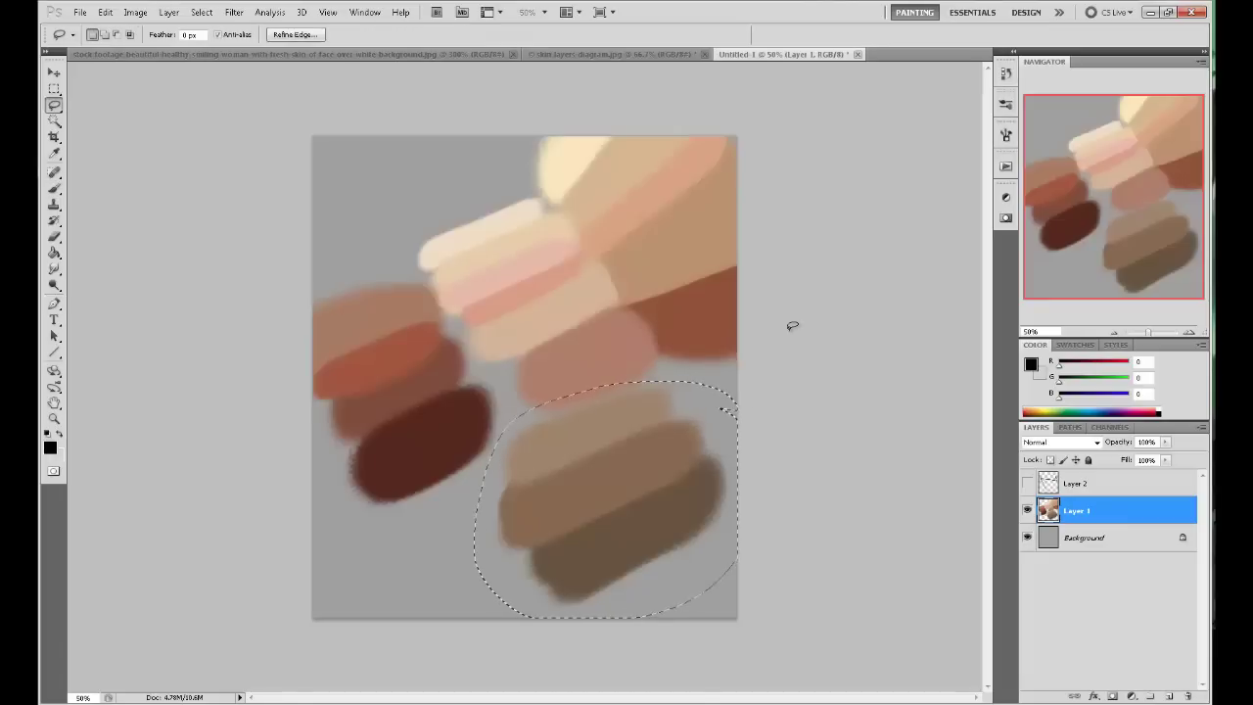
key(m)
right_click(652, 281)
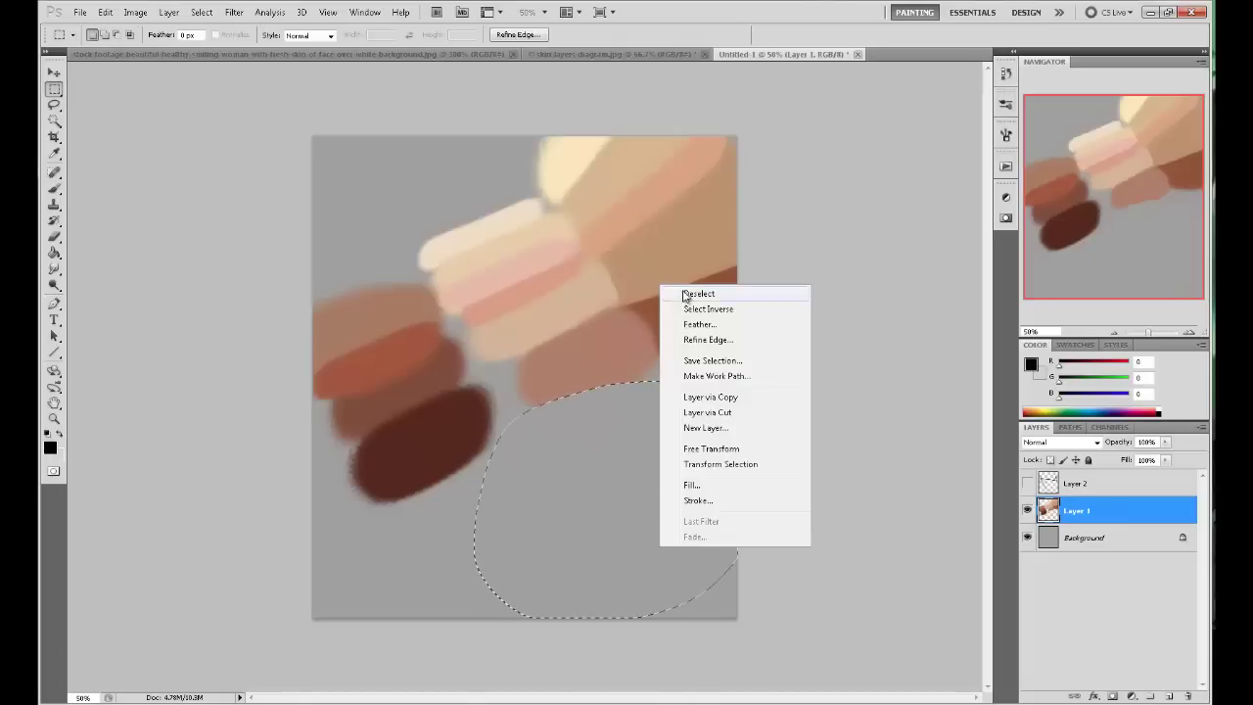
click(676, 289)
mouse_move(317, 704)
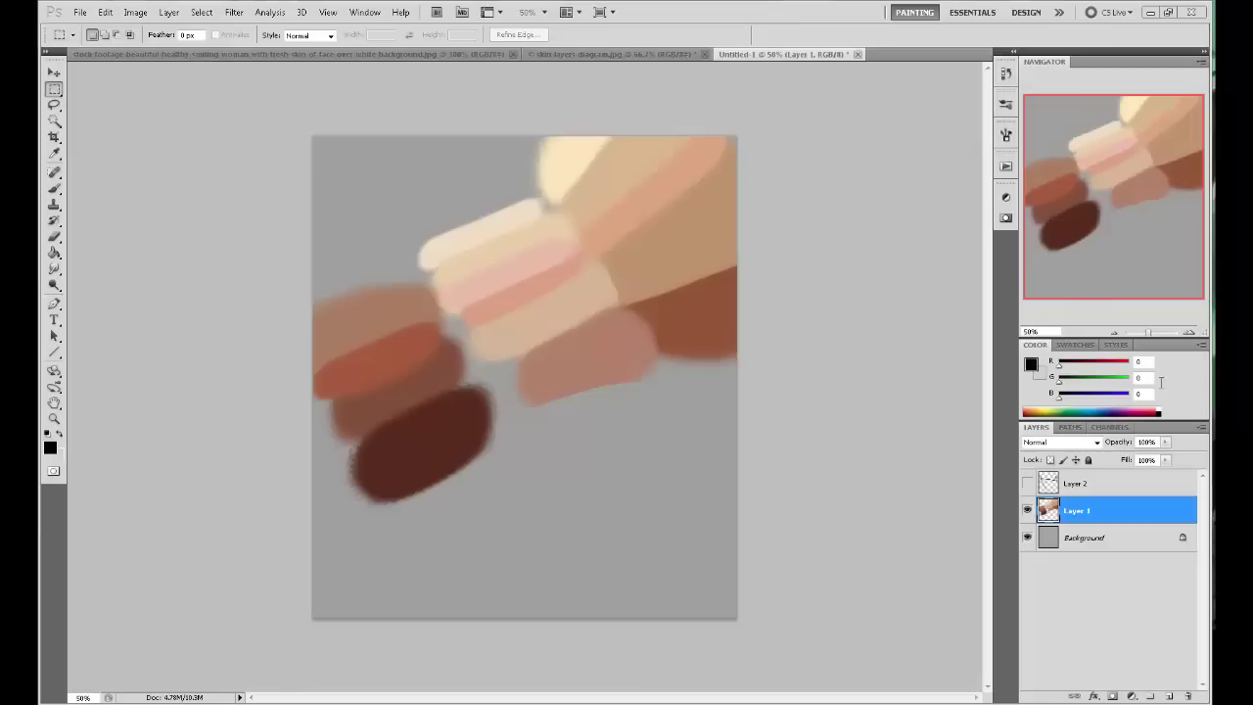
click(1097, 505)
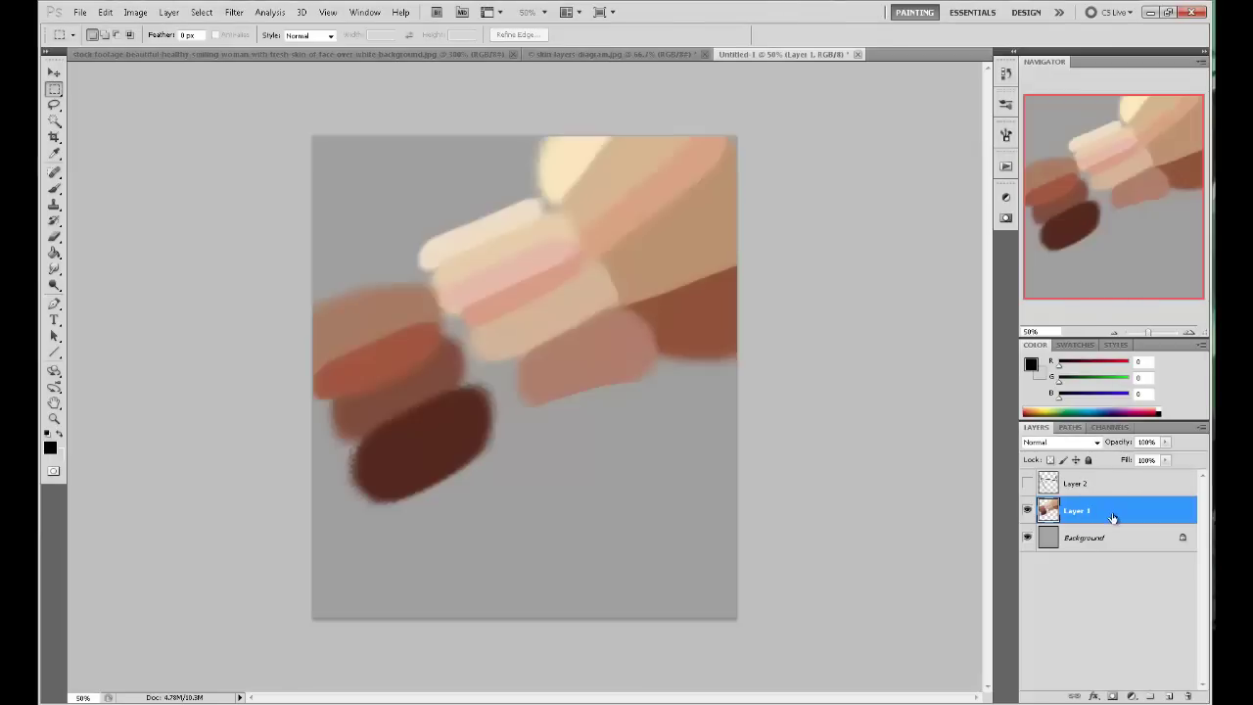
right_click(1112, 517)
click(1155, 245)
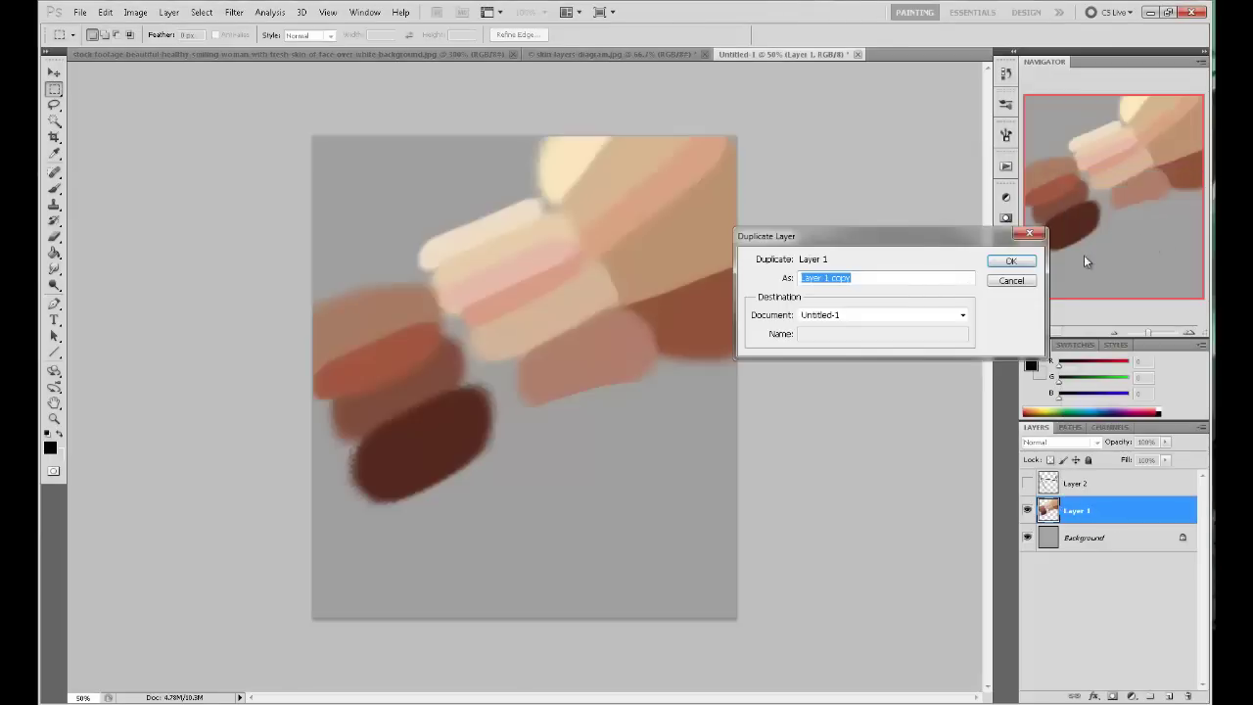
click(1018, 282)
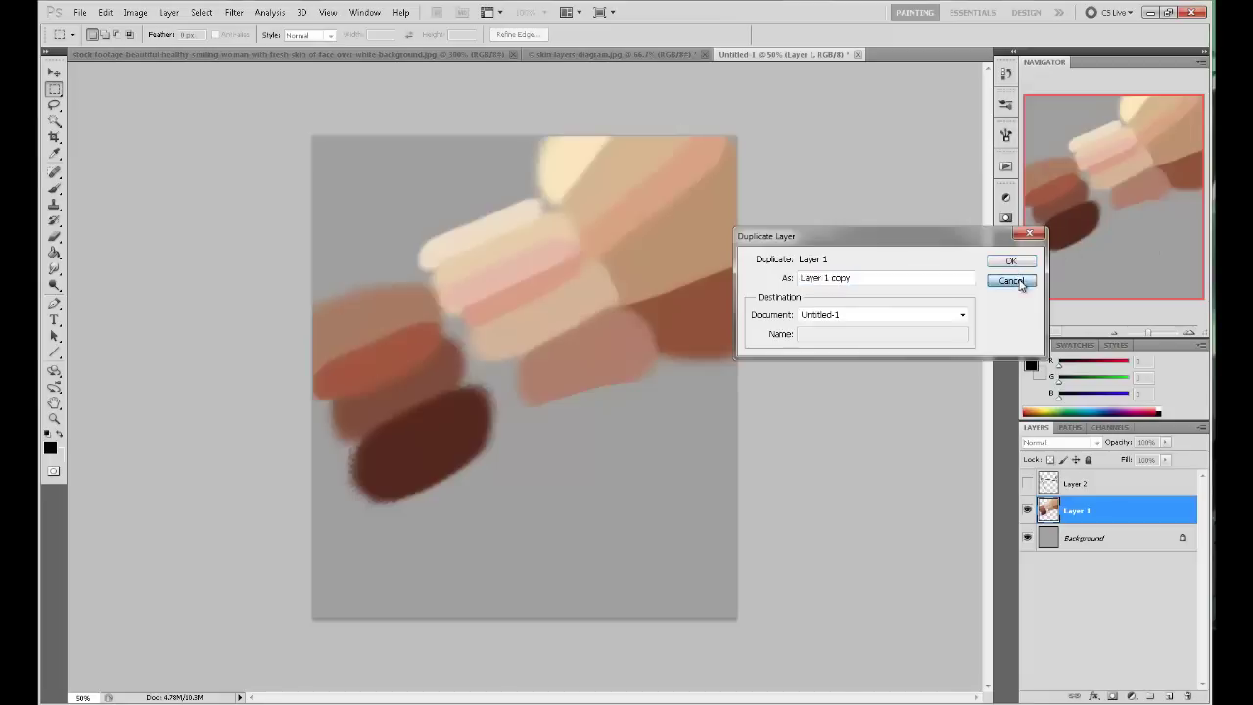
Duplicate Layer 1 under the name Layer 1 copy and hide the original Layer 1.
right_click(1109, 521)
click(1168, 232)
click(1014, 262)
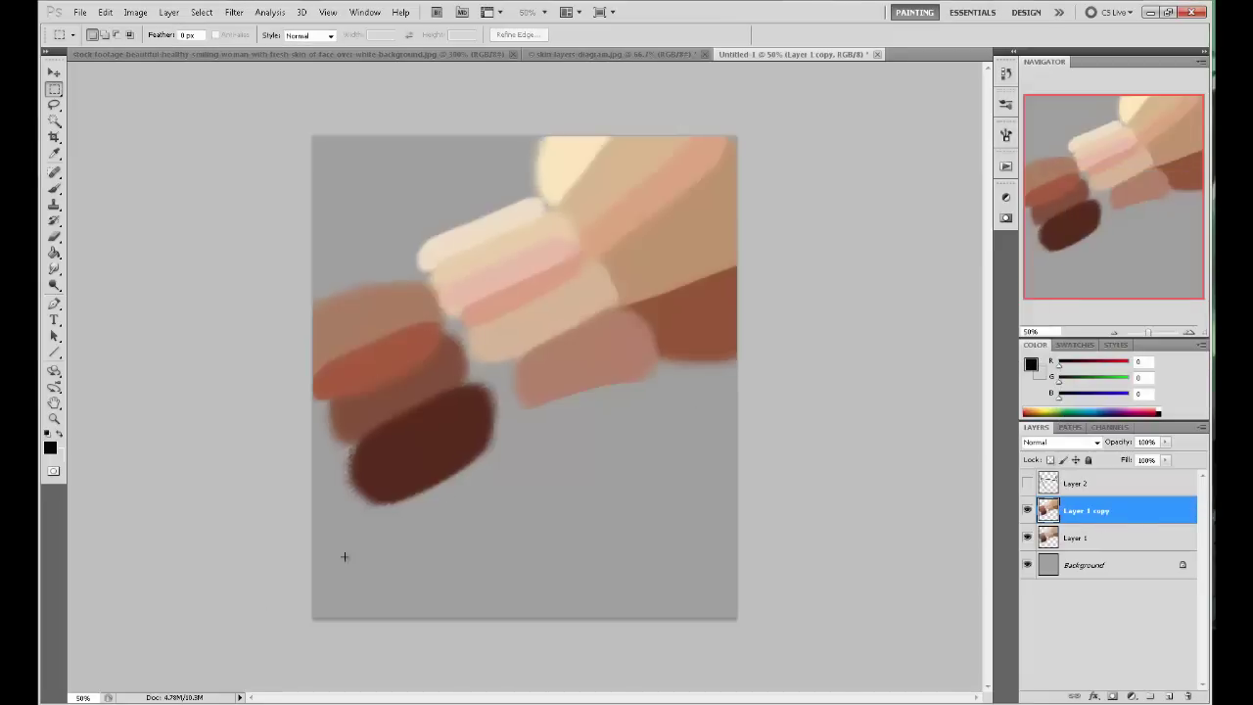
click(1028, 537)
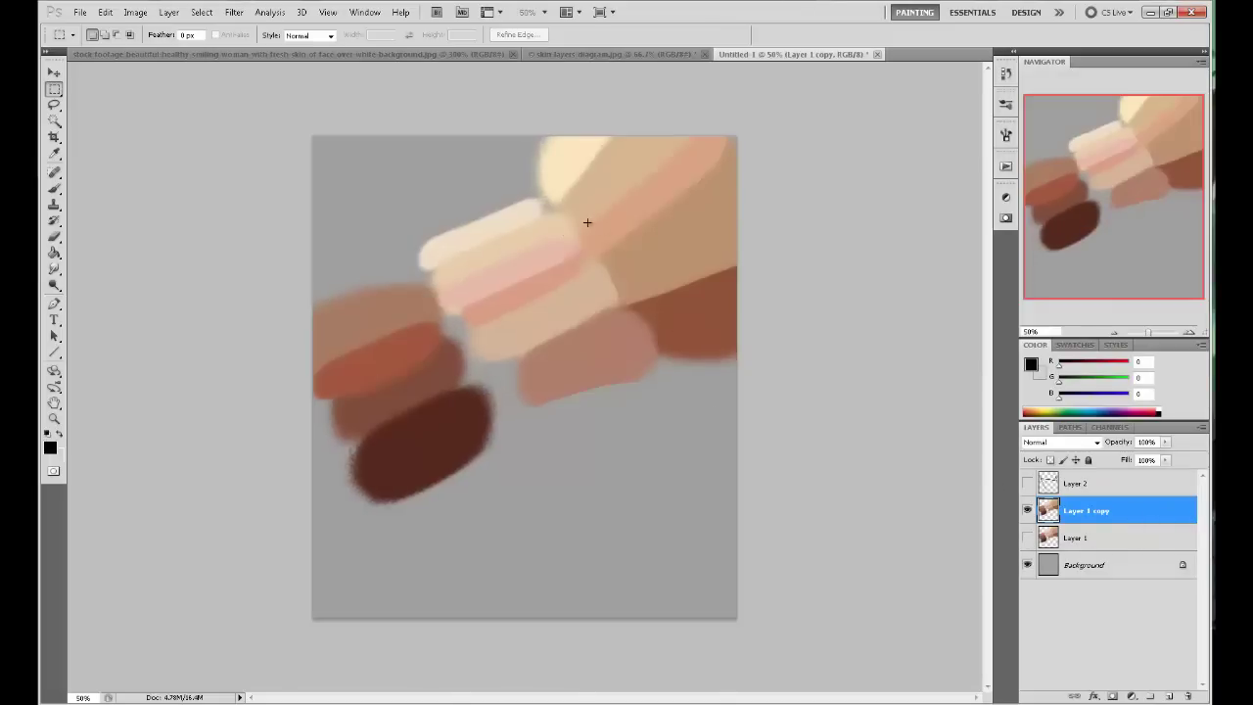
Lasso the central stack of light skin swatches on Layer 1 copy, delete everything outside it by inverting the selection, and deselect.
key(l)
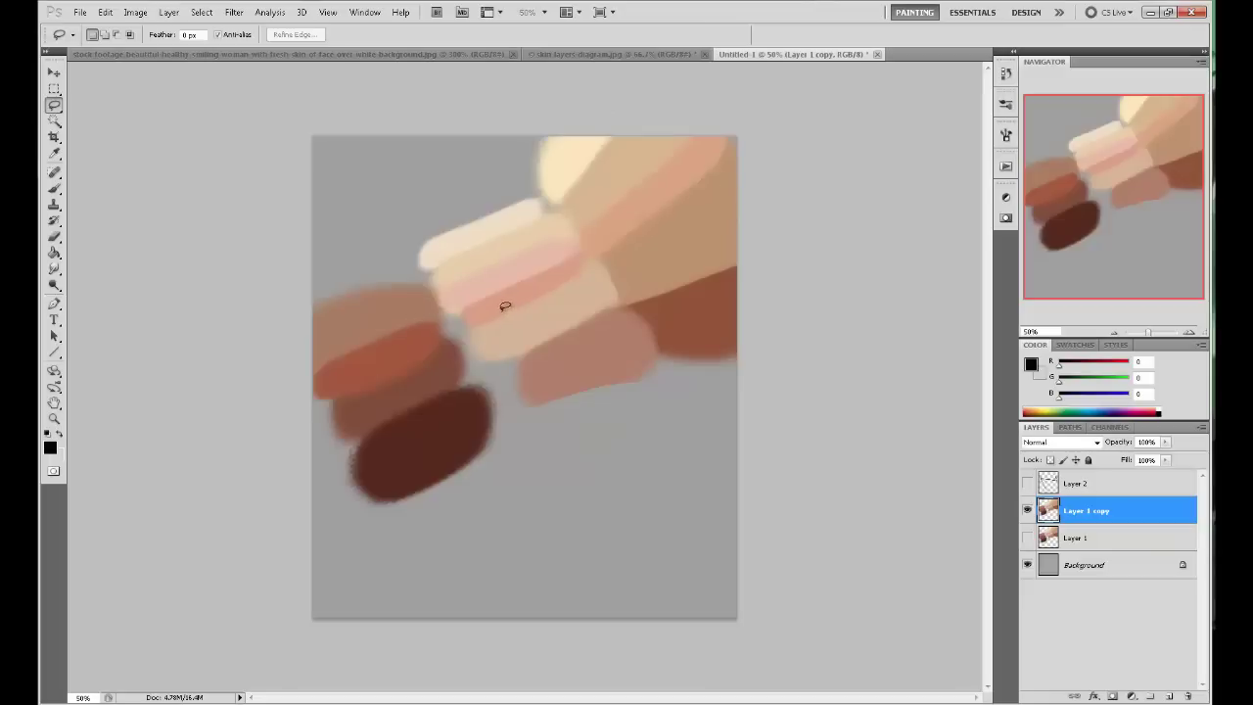
drag(539, 168, 632, 266)
drag(671, 315, 667, 319)
mouse_move(423, 257)
mouse_down()
mouse_move(430, 240)
mouse_move(534, 201)
mouse_move(526, 394)
mouse_up()
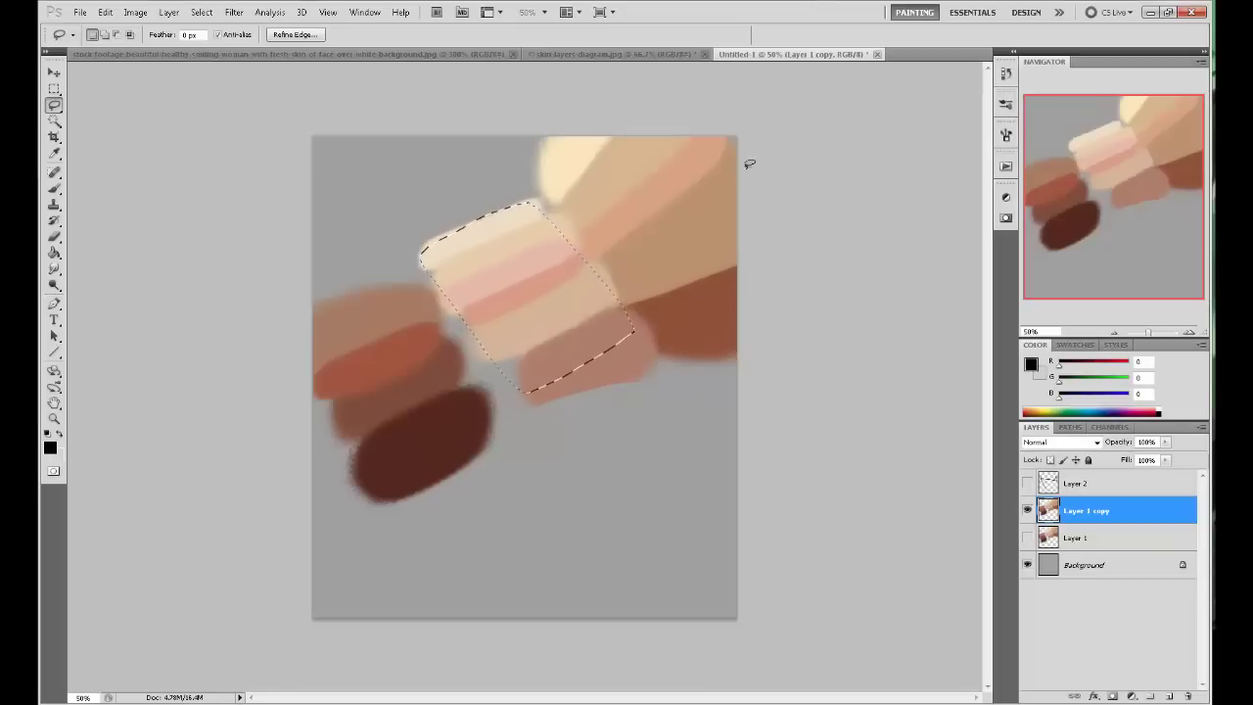
key(m)
right_click(557, 270)
click(604, 306)
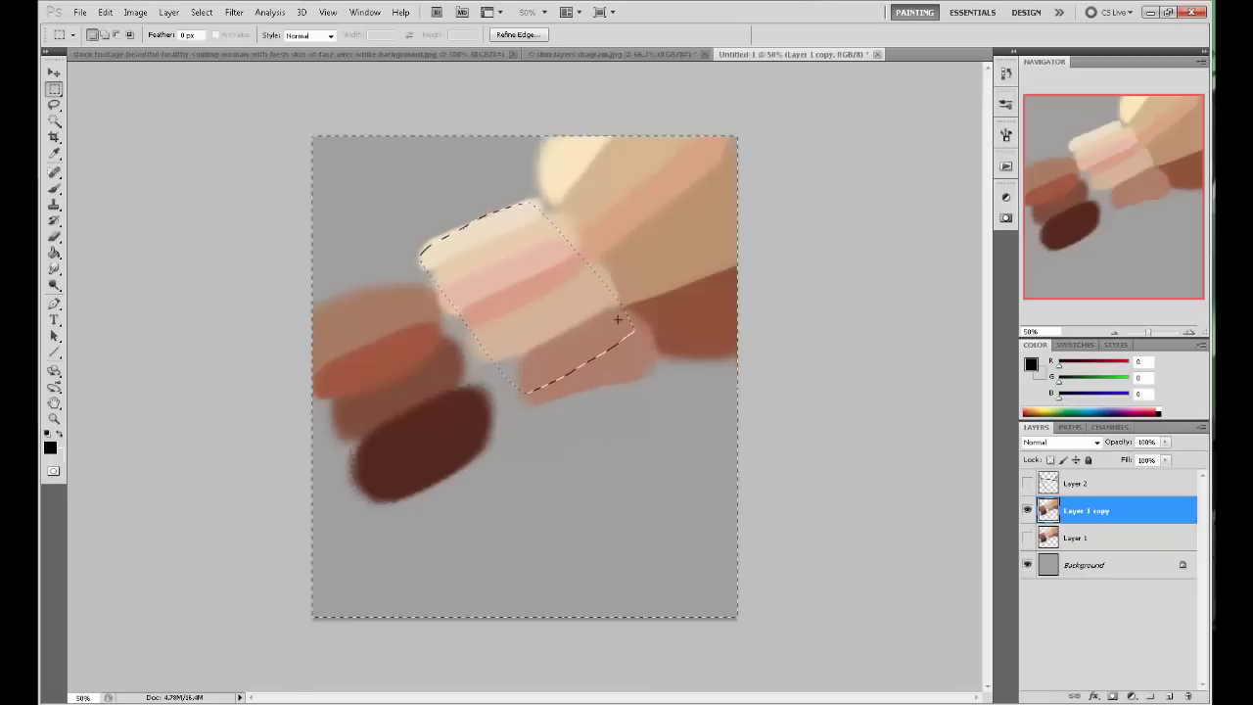
key(Delete)
right_click(596, 290)
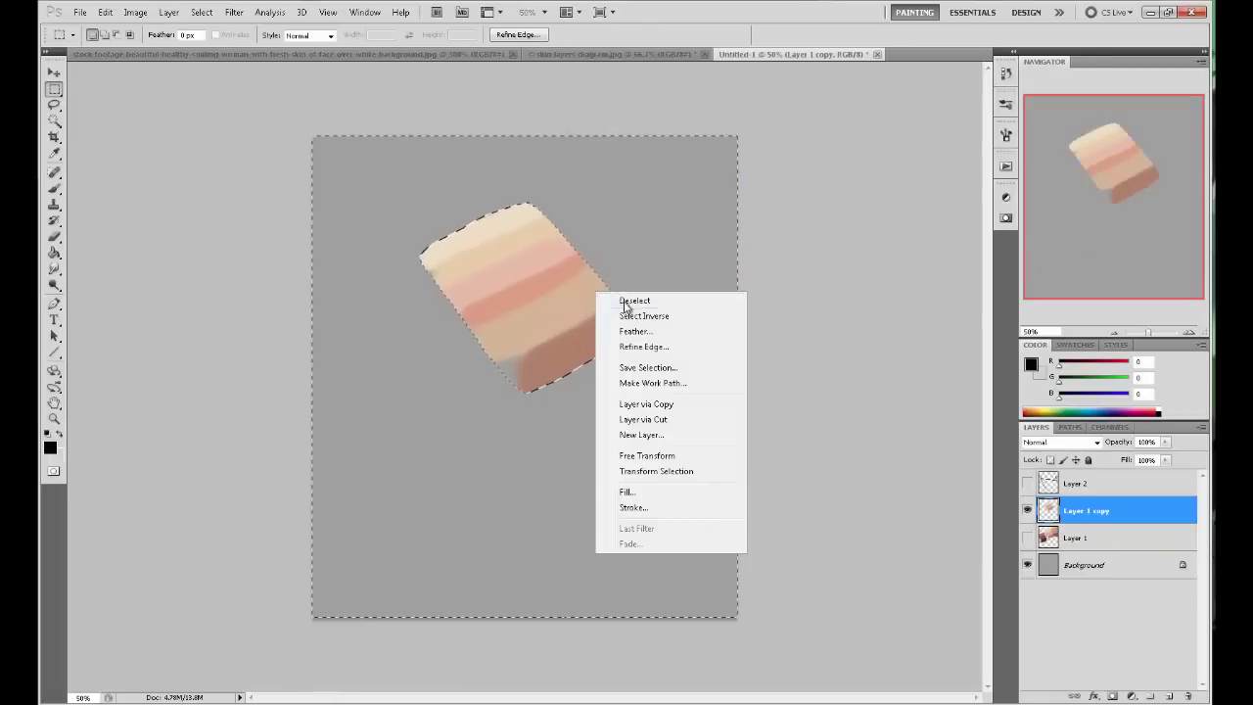
click(609, 295)
Scale the remaining swatches to about 71.5%, rotate them 30° and move them into the canvas's upper-right corner.
key(v)
drag(525, 196, 585, 213)
drag(540, 258, 653, 206)
drag(594, 110, 629, 187)
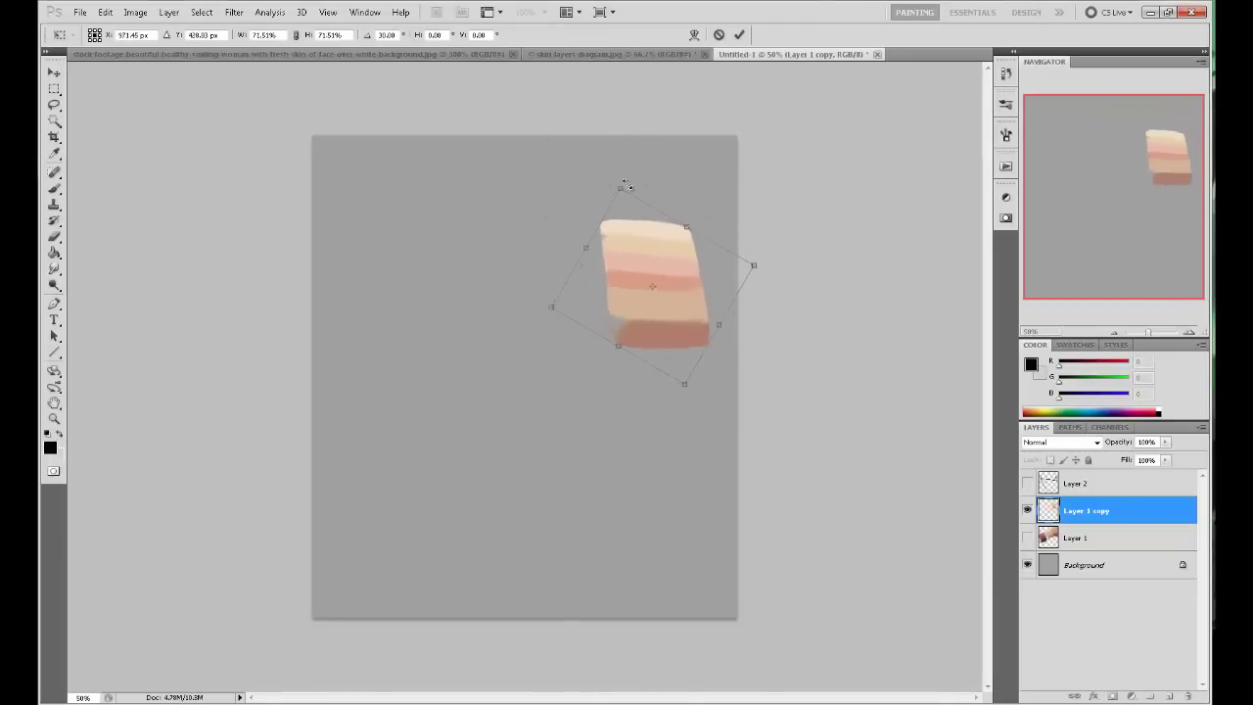
drag(637, 240, 652, 182)
key(Return)
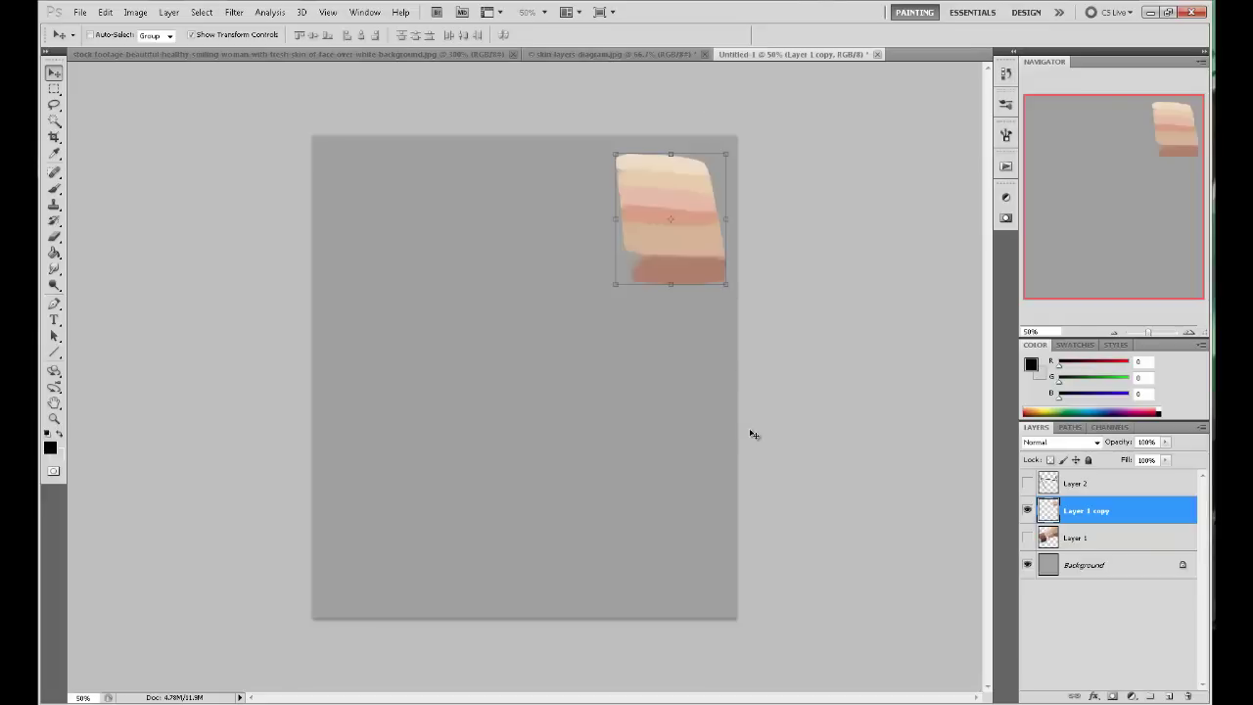
Activate the Brush tool and sample the palette's colours in turn, from the tan band up to the lightest cream.
key(b)
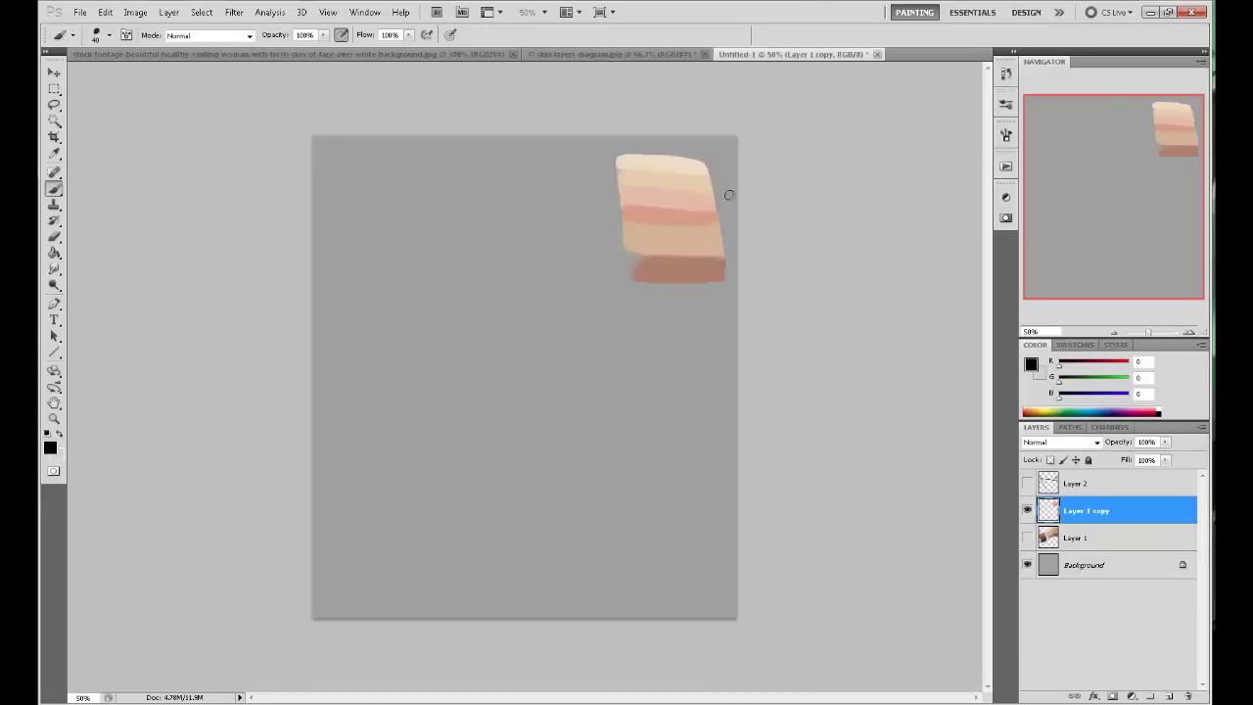
alt+click(682, 234)
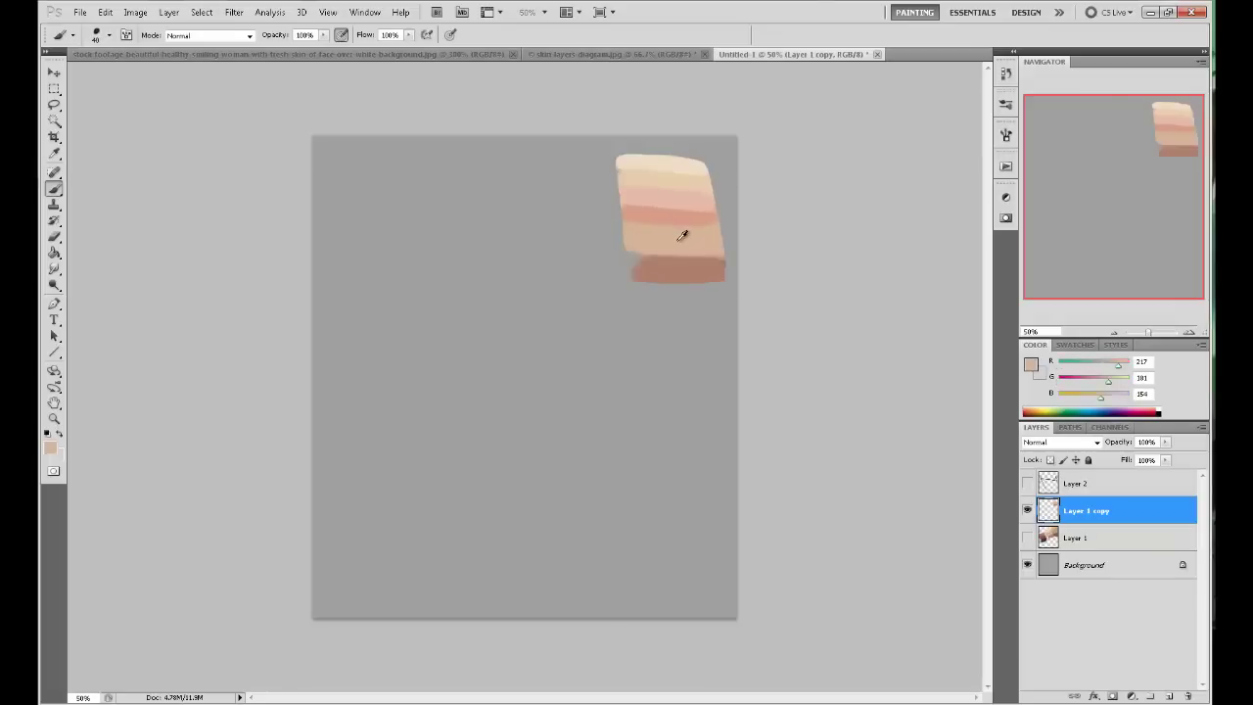
alt+click(680, 236)
alt+click(676, 216)
alt+click(676, 202)
alt+click(674, 176)
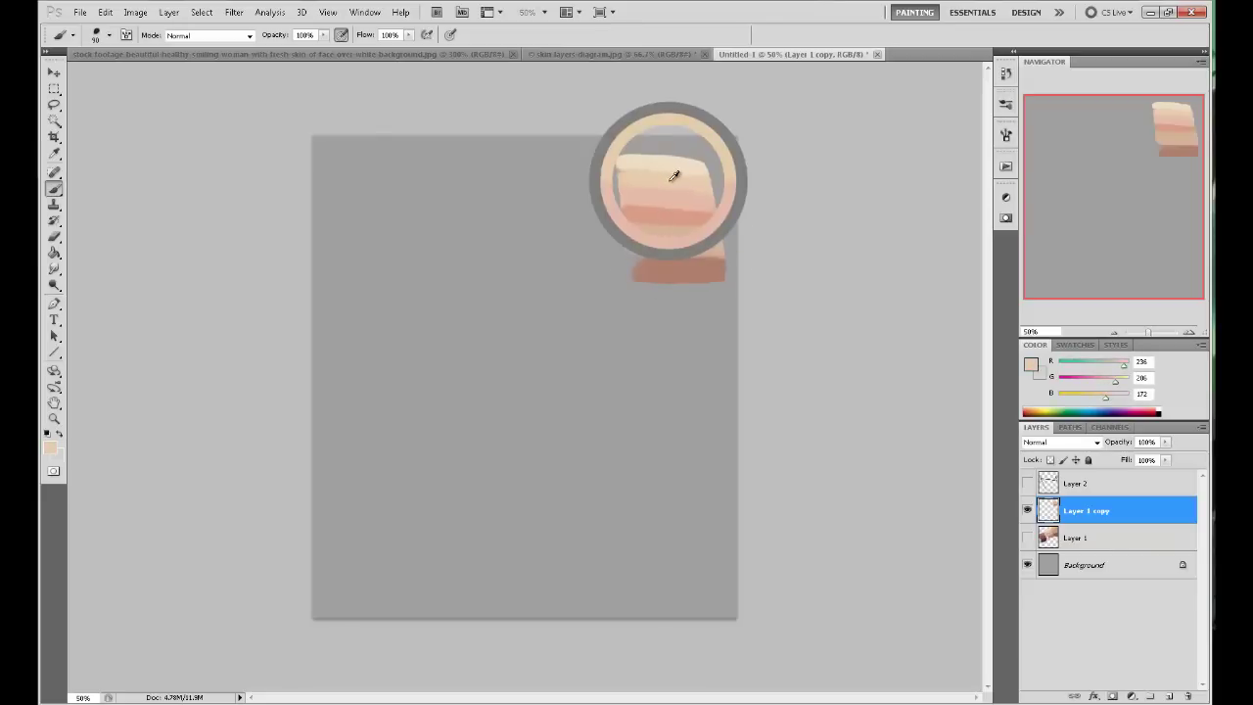
alt+click(670, 164)
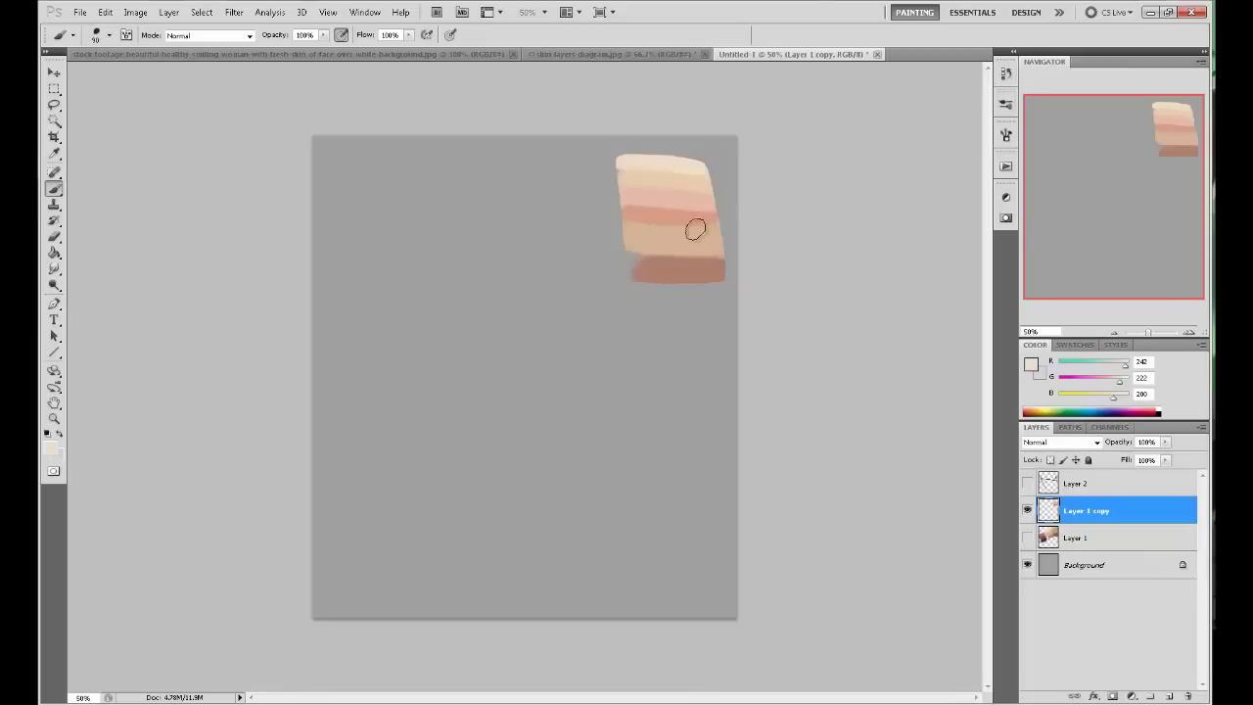
Paint a solid oval head shape beside the palette in the sampled tan, using a 200 px brush.
alt+click(637, 224)
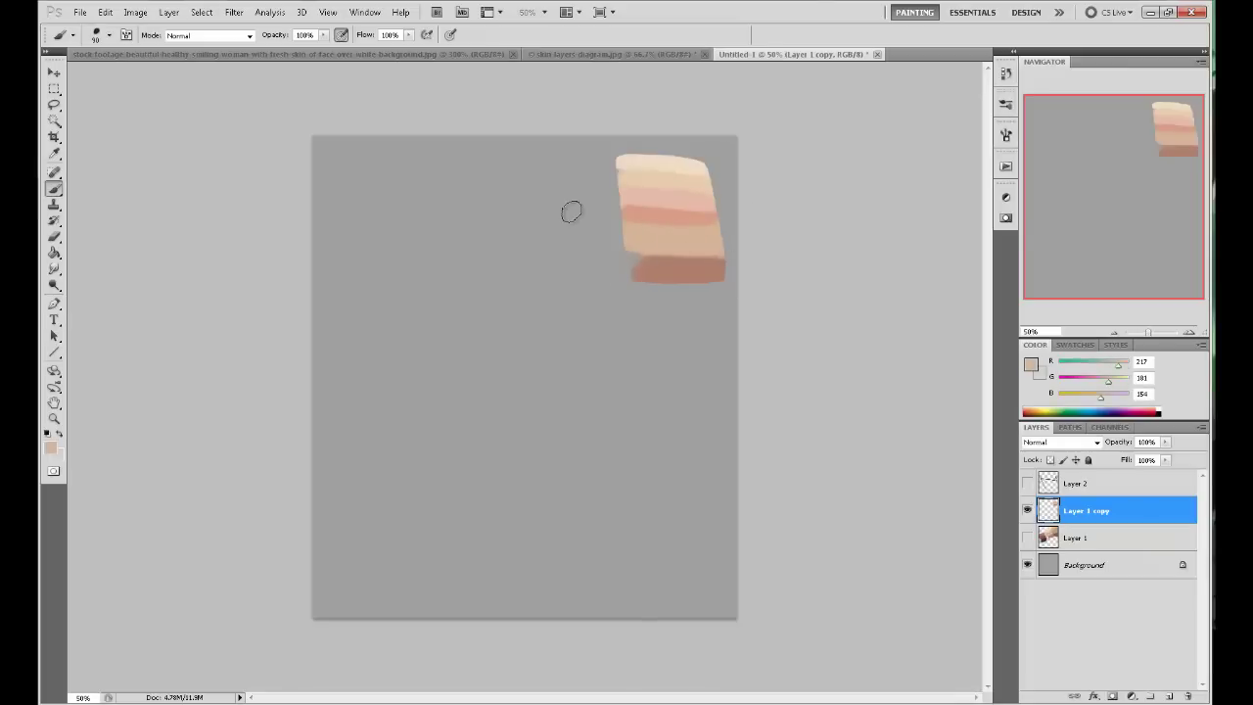
key(bracketright)
key(bracketright)
key(bracketright)
key(bracketright)
key(bracketright)
click(474, 266)
mouse_move(487, 286)
mouse_down()
mouse_move(490, 235)
mouse_move(427, 313)
mouse_move(450, 262)
mouse_move(501, 249)
mouse_move(519, 313)
mouse_move(458, 282)
mouse_move(440, 298)
mouse_move(471, 286)
mouse_move(506, 382)
mouse_move(430, 261)
mouse_move(461, 238)
mouse_move(453, 230)
mouse_move(468, 299)
mouse_move(459, 276)
mouse_move(493, 274)
mouse_move(542, 299)
mouse_move(535, 349)
mouse_move(495, 425)
mouse_move(428, 355)
mouse_move(483, 418)
mouse_move(448, 391)
mouse_move(503, 427)
mouse_move(488, 404)
mouse_move(515, 395)
mouse_move(529, 327)
mouse_move(512, 404)
mouse_move(517, 267)
mouse_move(518, 377)
mouse_move(487, 432)
mouse_move(466, 397)
mouse_move(493, 431)
mouse_move(481, 421)
mouse_move(496, 322)
mouse_up()
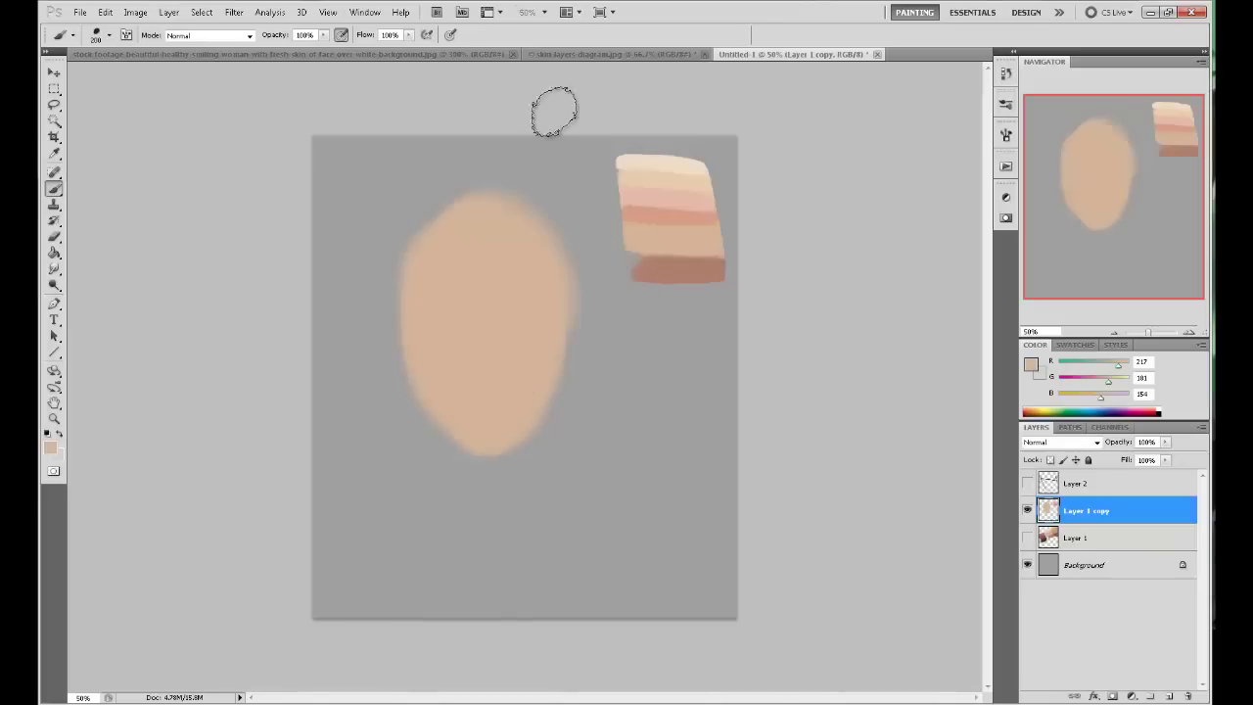
Sample the palette's reddish-brown swatch, reduce the brush to 150 px and resample the oval's tan.
key(ctrl+plus)
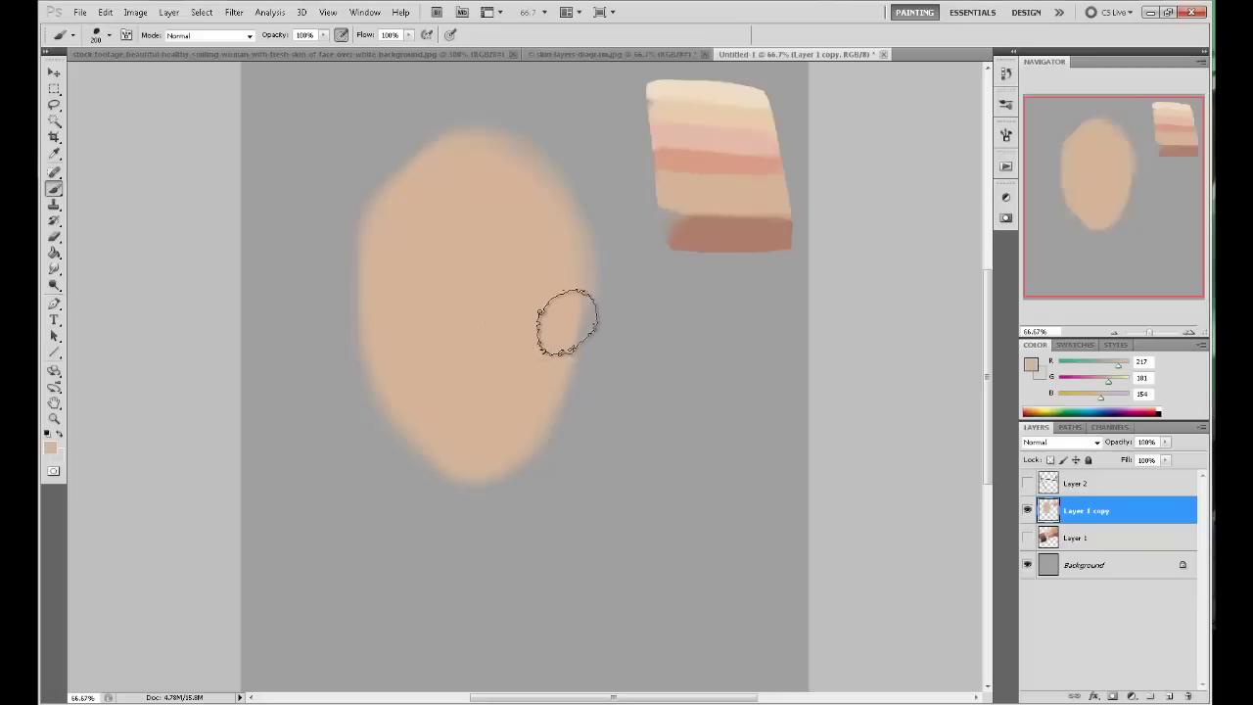
alt+click(728, 223)
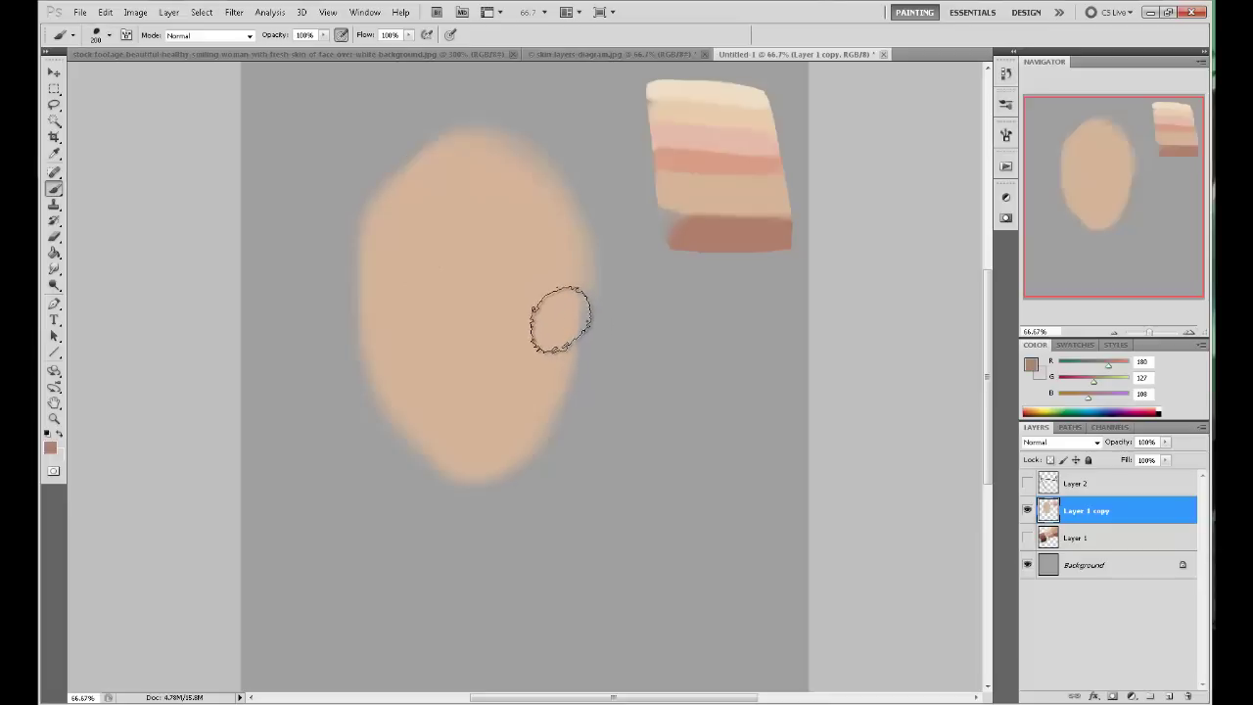
key(bracketleft)
key(bracketleft)
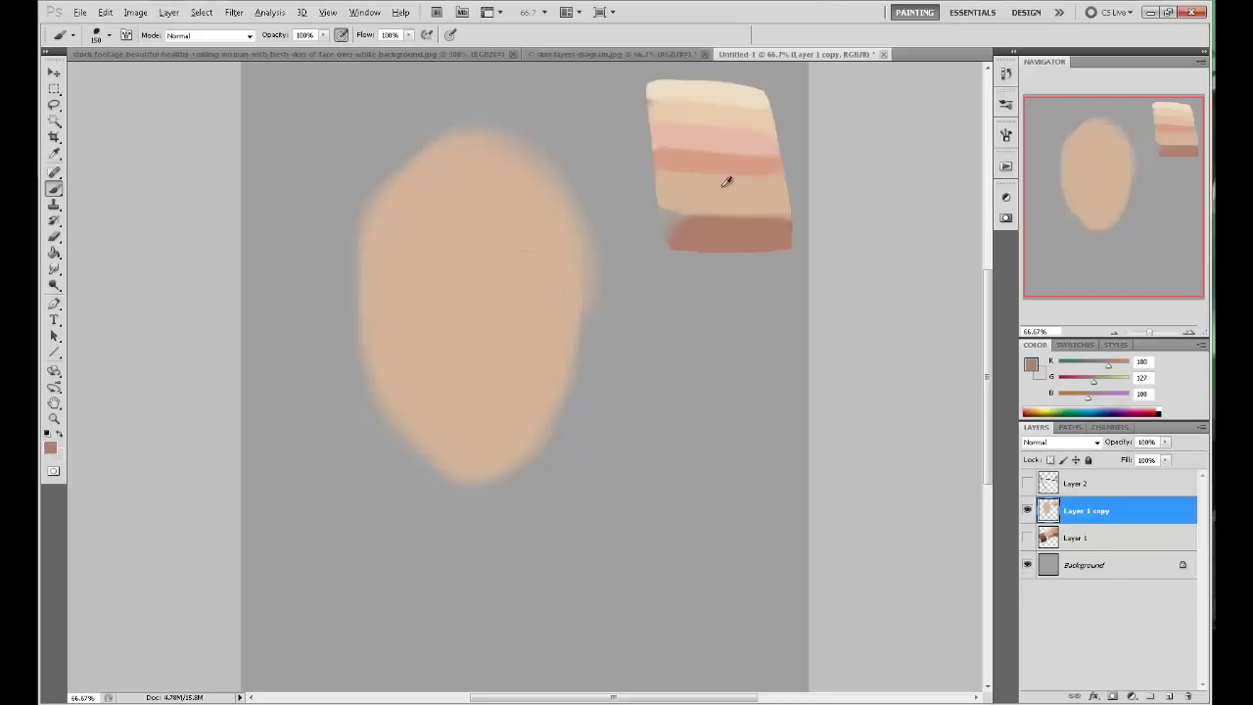
alt+click(508, 276)
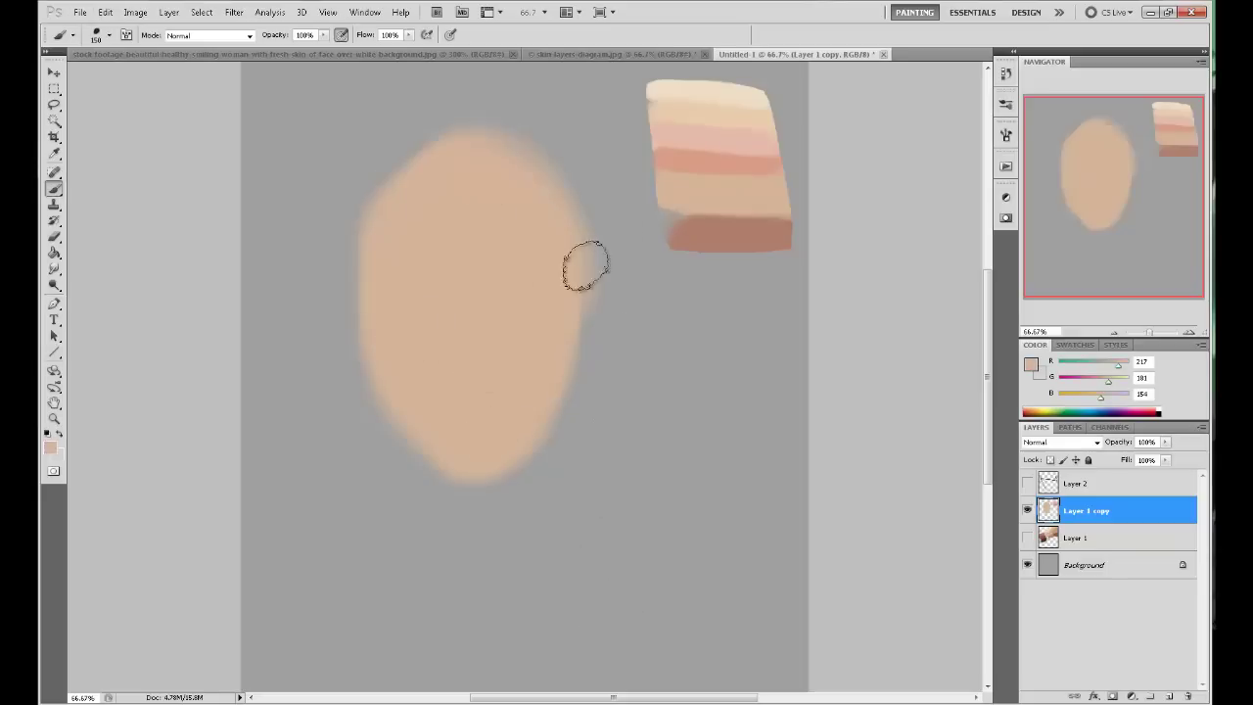
mouse_move(628, 157)
mouse_down()
mouse_move(654, 217)
mouse_move(655, 207)
mouse_up()
Lighten the upper part of the head with the palette's lightest cream, using a 400 px brush.
alt+click(739, 137)
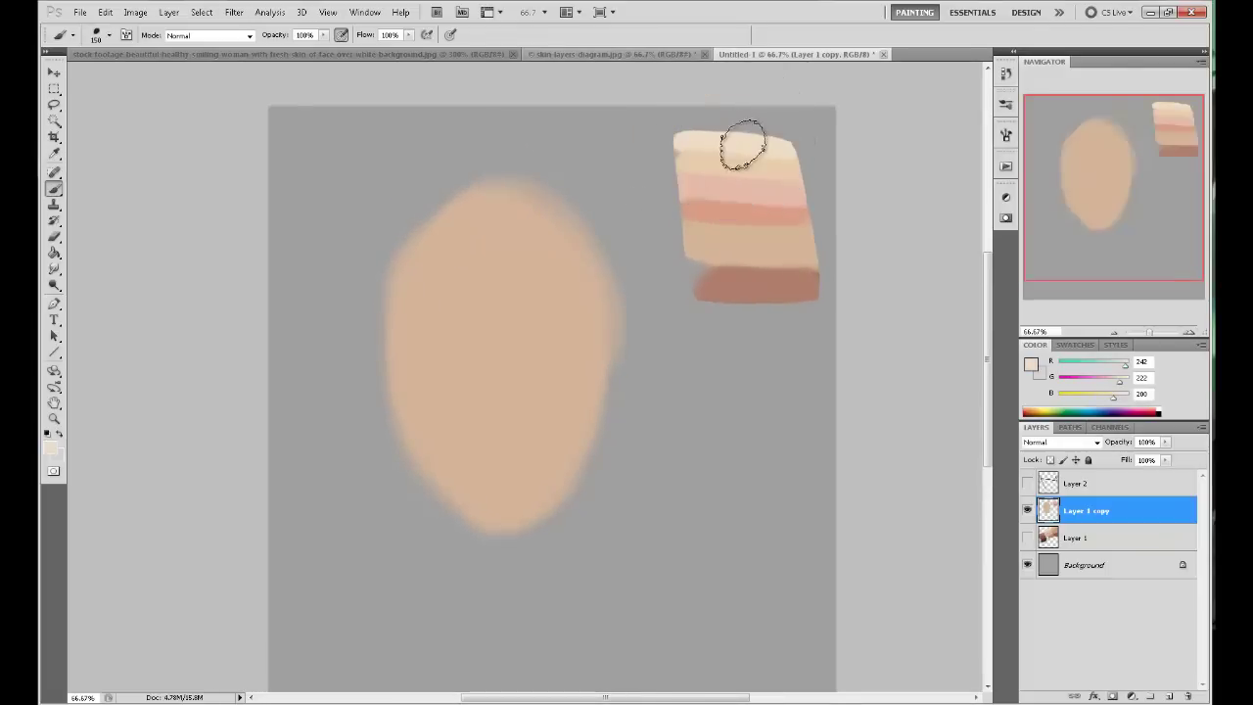
alt+click(742, 138)
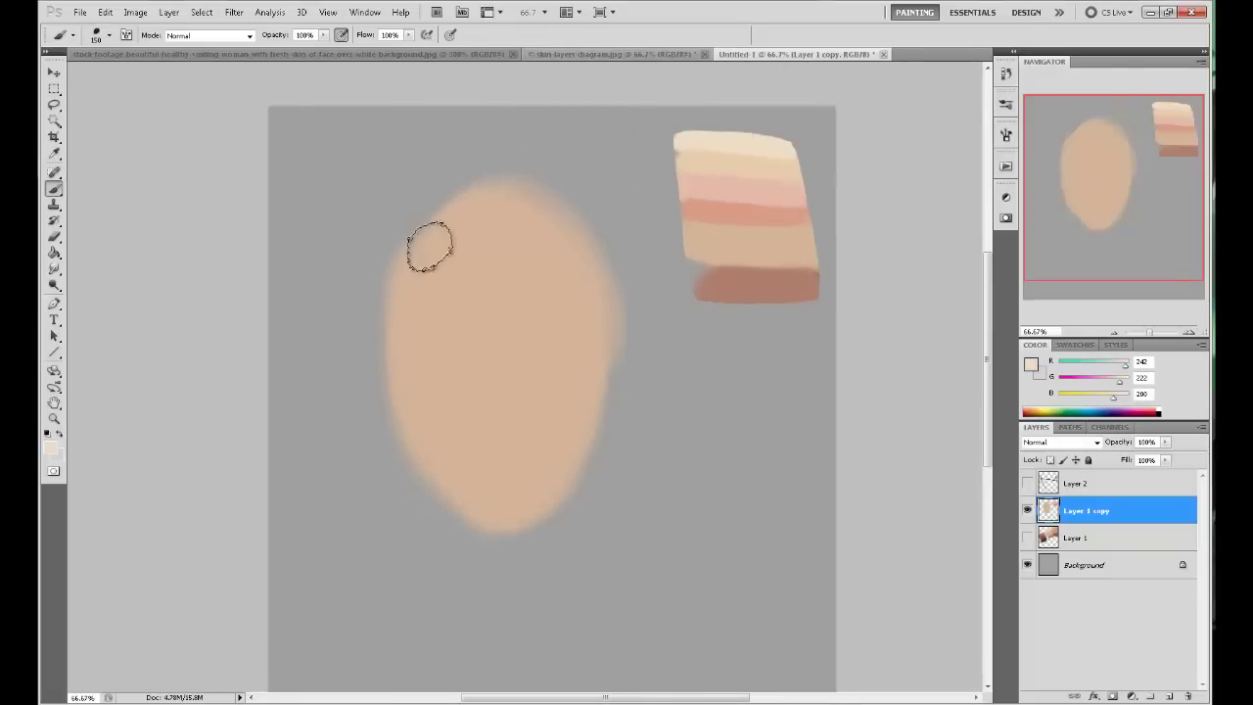
key(])
key(bracketright)
key(bracketright)
key(bracketright)
key(bracketright)
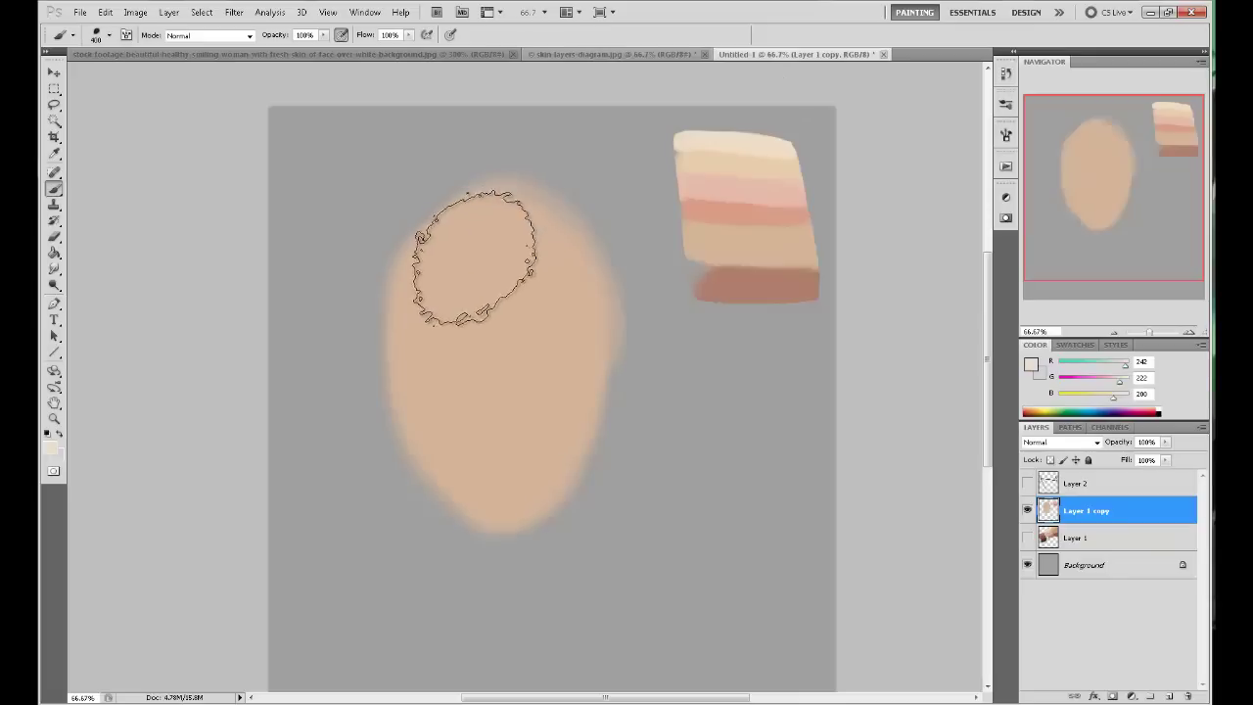
mouse_move(470, 252)
mouse_down()
mouse_move(480, 334)
mouse_move(486, 257)
mouse_move(471, 325)
mouse_move(506, 338)
mouse_move(484, 255)
mouse_move(464, 303)
mouse_move(524, 359)
mouse_move(541, 306)
mouse_move(476, 287)
mouse_up()
Sample intermediate tones from the head and blend the transition between its light upper part and tan lower part.
alt+click(545, 437)
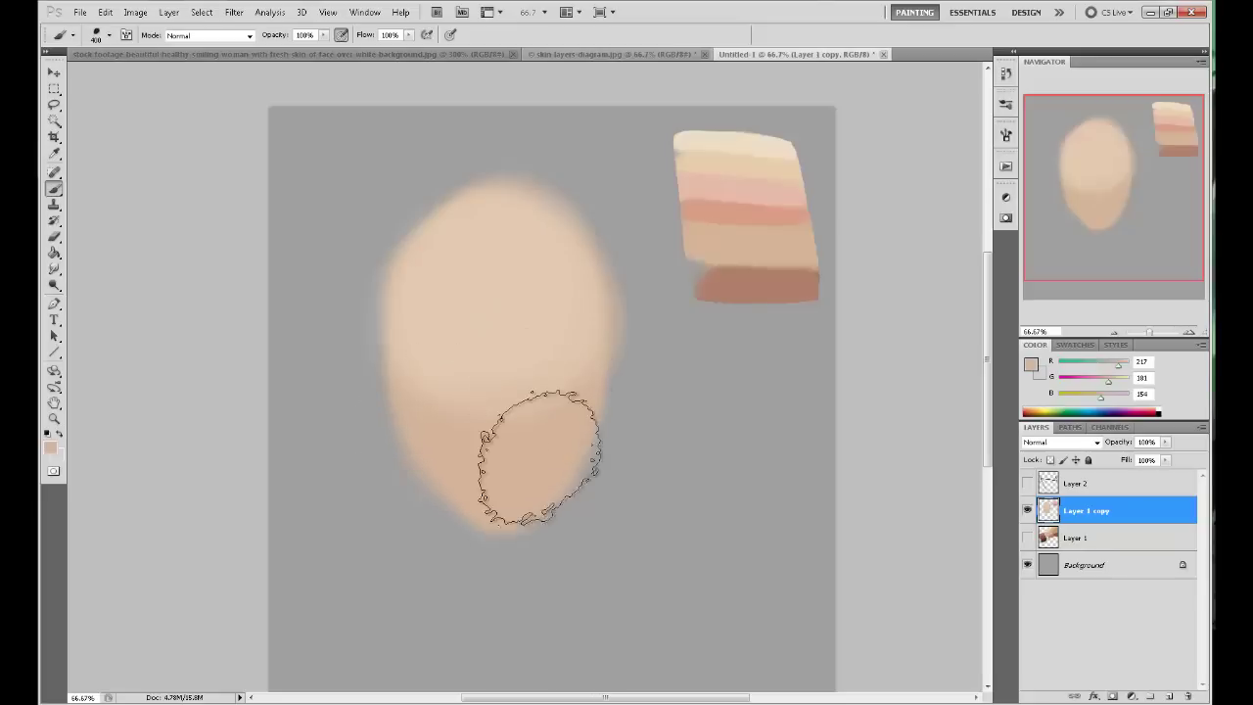
alt+click(500, 305)
alt+click(519, 367)
drag(545, 400, 425, 384)
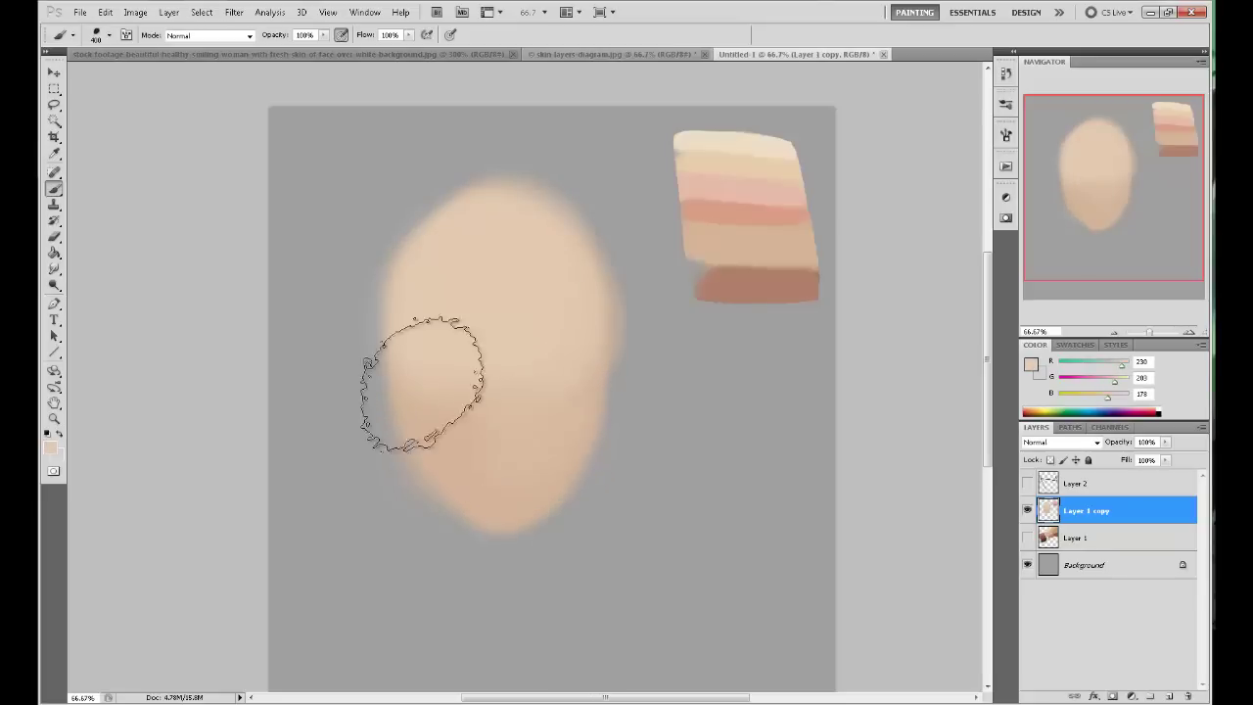
alt+click(453, 304)
Shade the lower part of the head with the palette's reddish-brown, using a 250 px brush.
alt+click(722, 281)
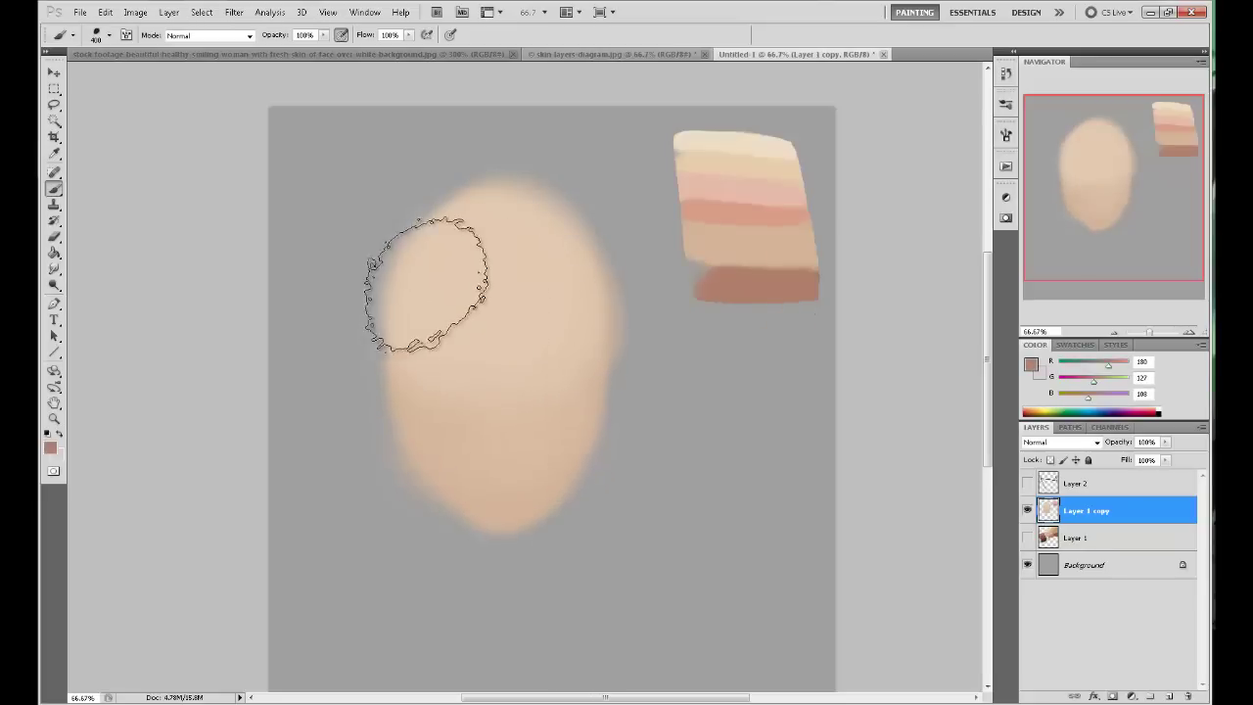
key(bracketleft)
key(bracketleft)
mouse_move(554, 442)
mouse_down()
mouse_move(461, 442)
mouse_move(419, 420)
mouse_move(544, 489)
mouse_move(558, 413)
mouse_move(537, 396)
mouse_move(537, 454)
mouse_up()
Blend the upper edge of the reddish-brown shading into the lighter middle of the head with tones sampled on both sides.
alt+click(538, 391)
mouse_move(562, 386)
mouse_down()
mouse_move(476, 399)
mouse_move(415, 360)
mouse_up()
alt+click(471, 343)
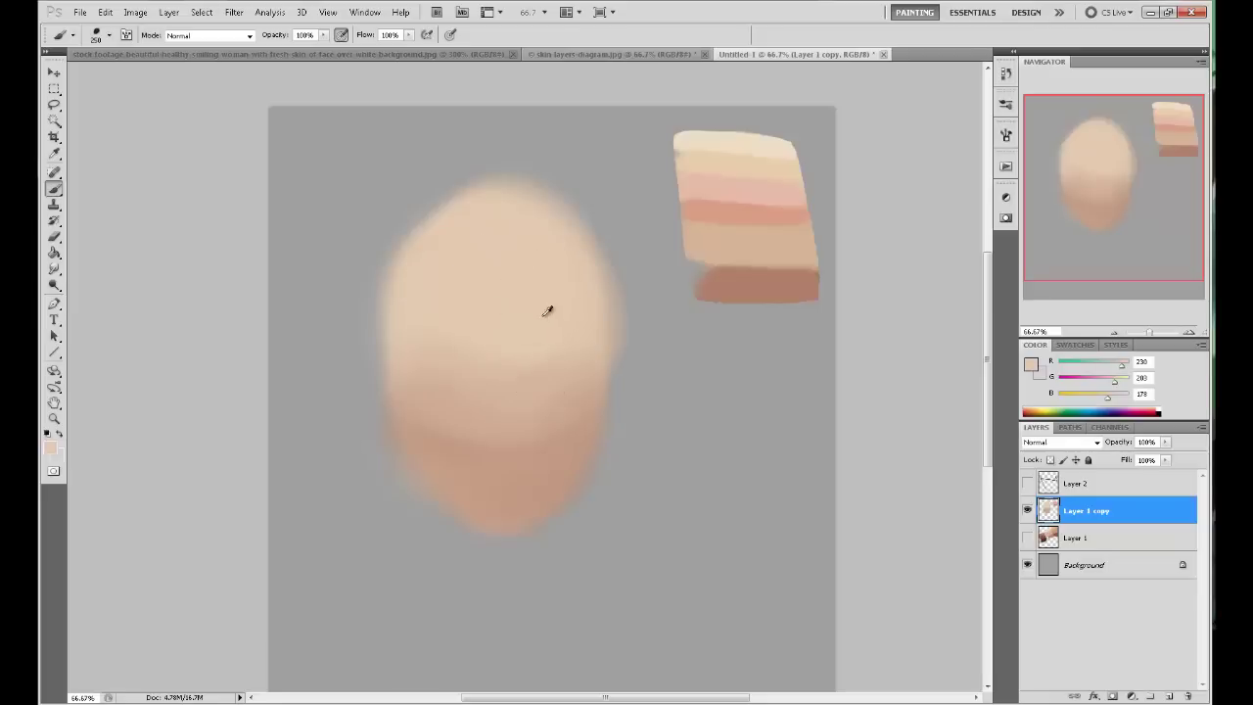
alt+click(550, 412)
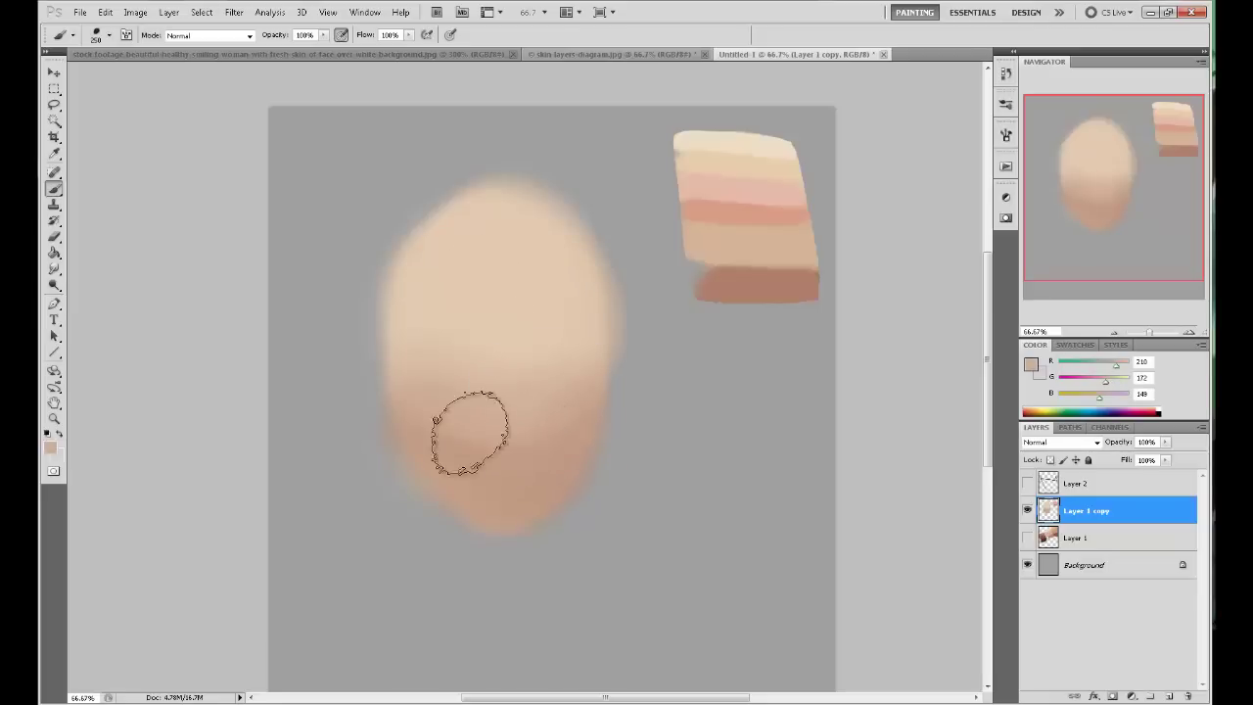
alt+click(547, 304)
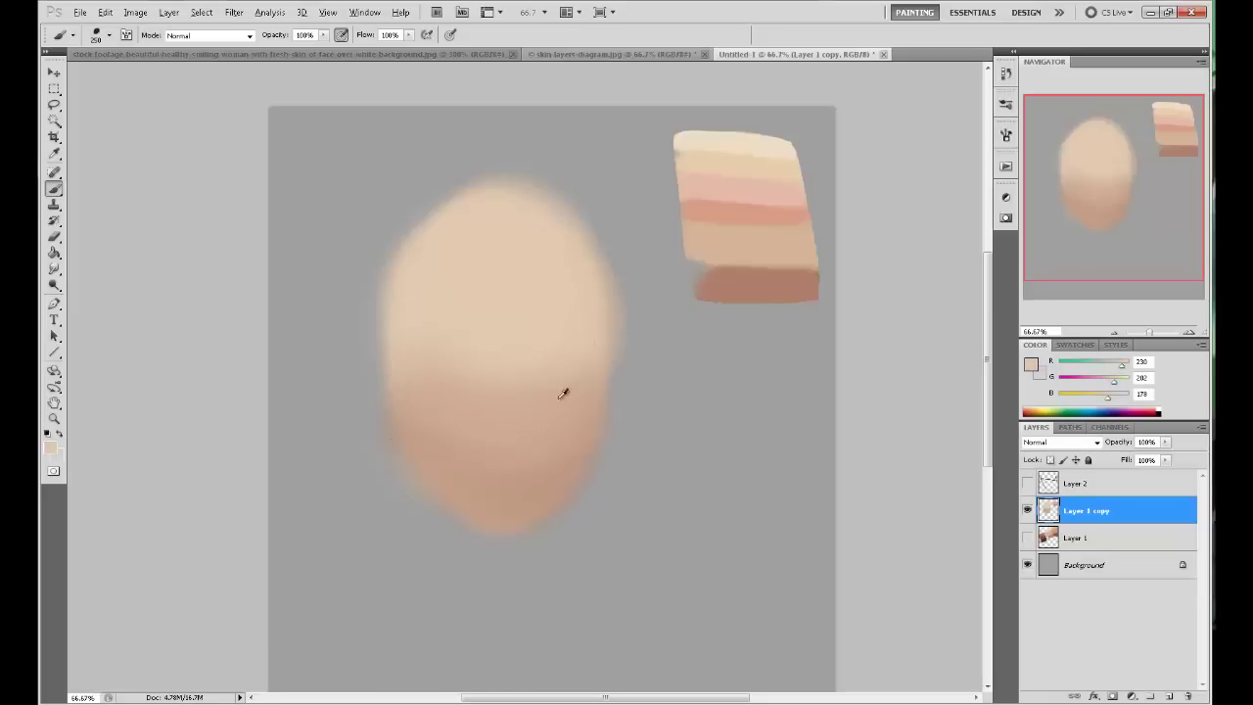
alt+click(545, 413)
alt+click(546, 389)
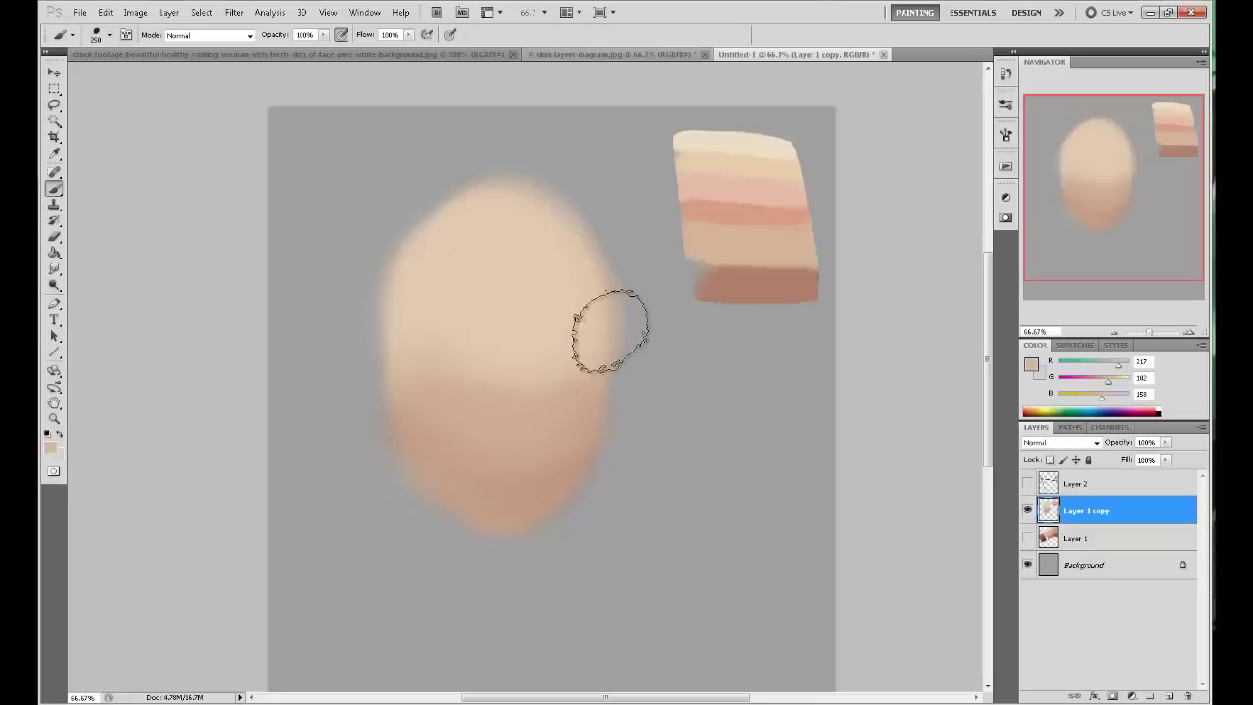
alt+click(485, 412)
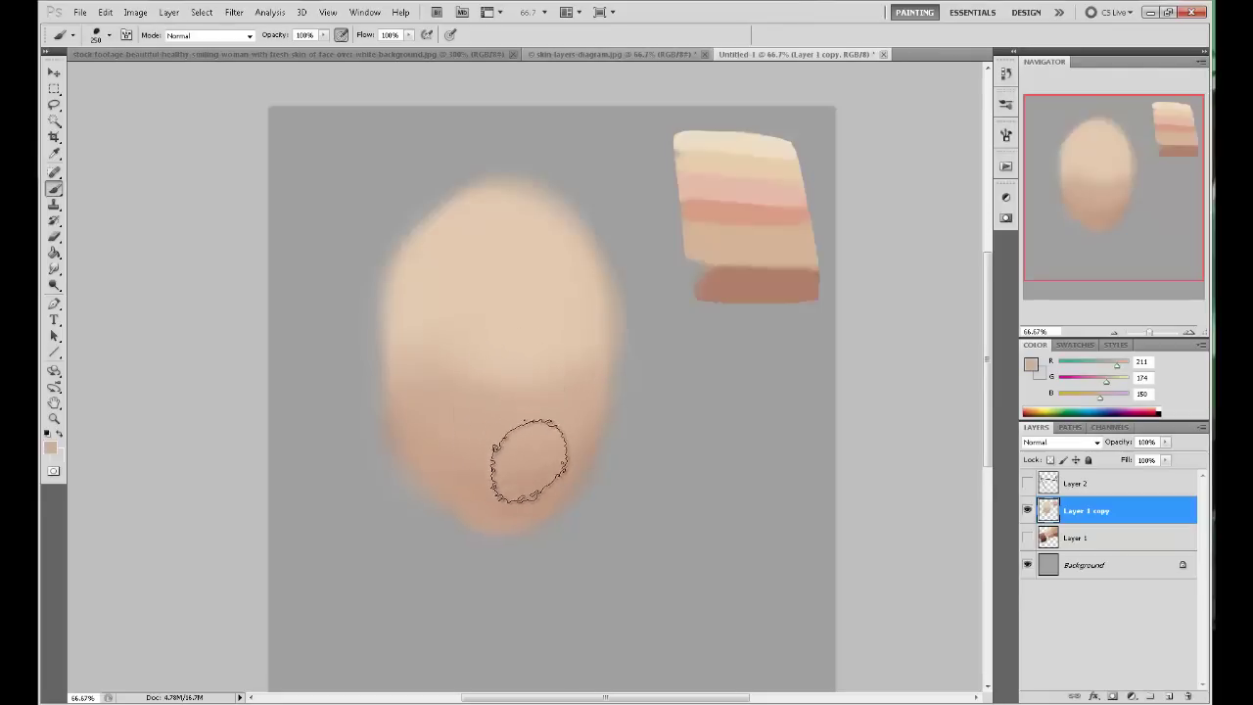
Smooth the gradient from the head's shaded lower part up to its middle with intermediate tones resampled from the head.
alt+click(532, 476)
alt+click(545, 372)
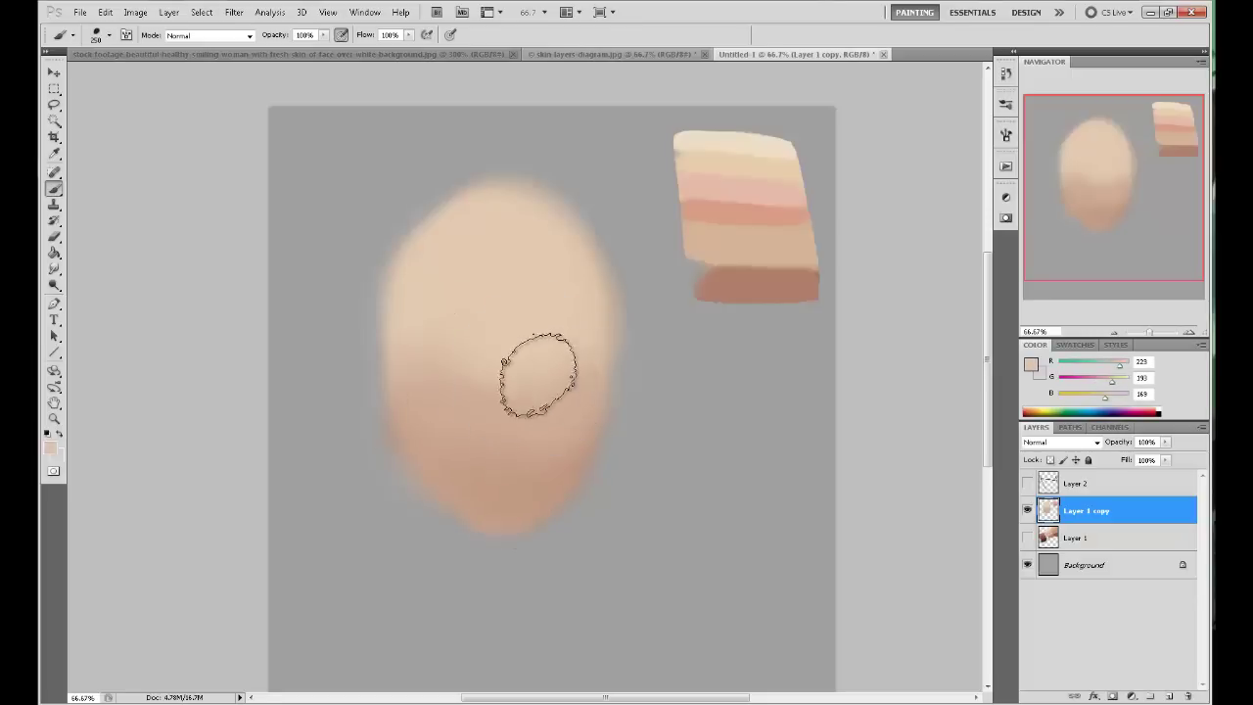
alt+click(536, 331)
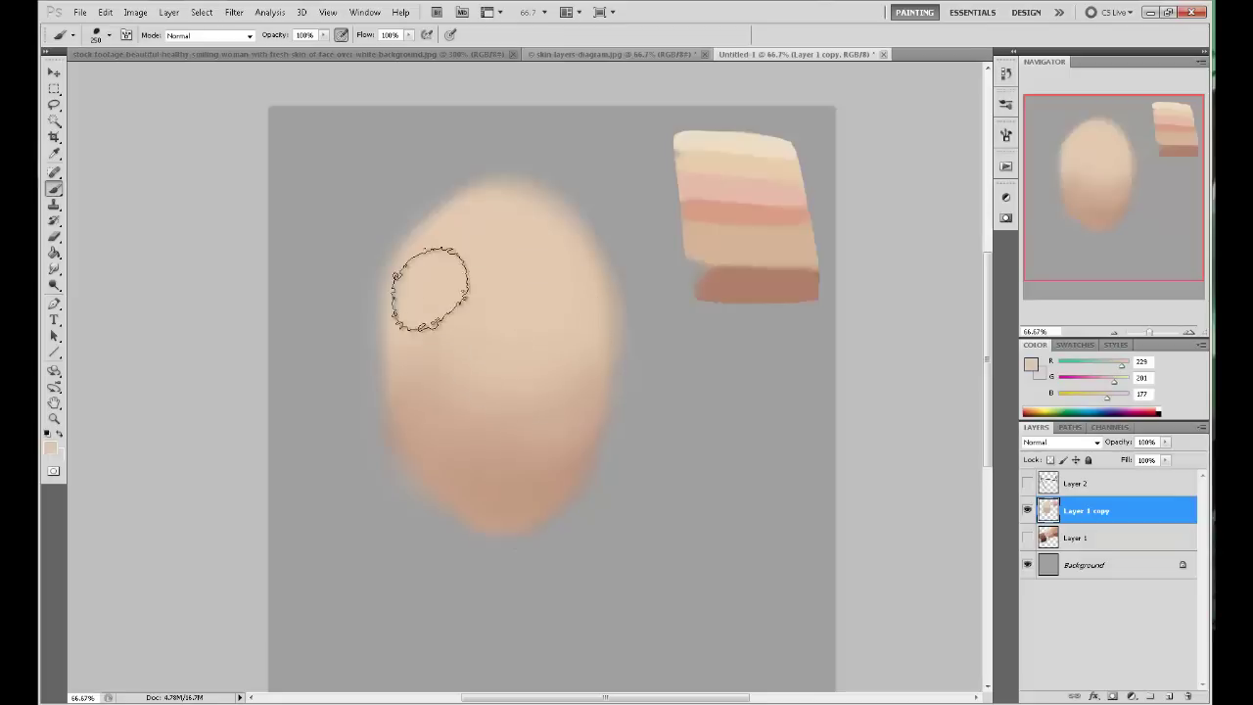
alt+click(431, 293)
alt+click(454, 296)
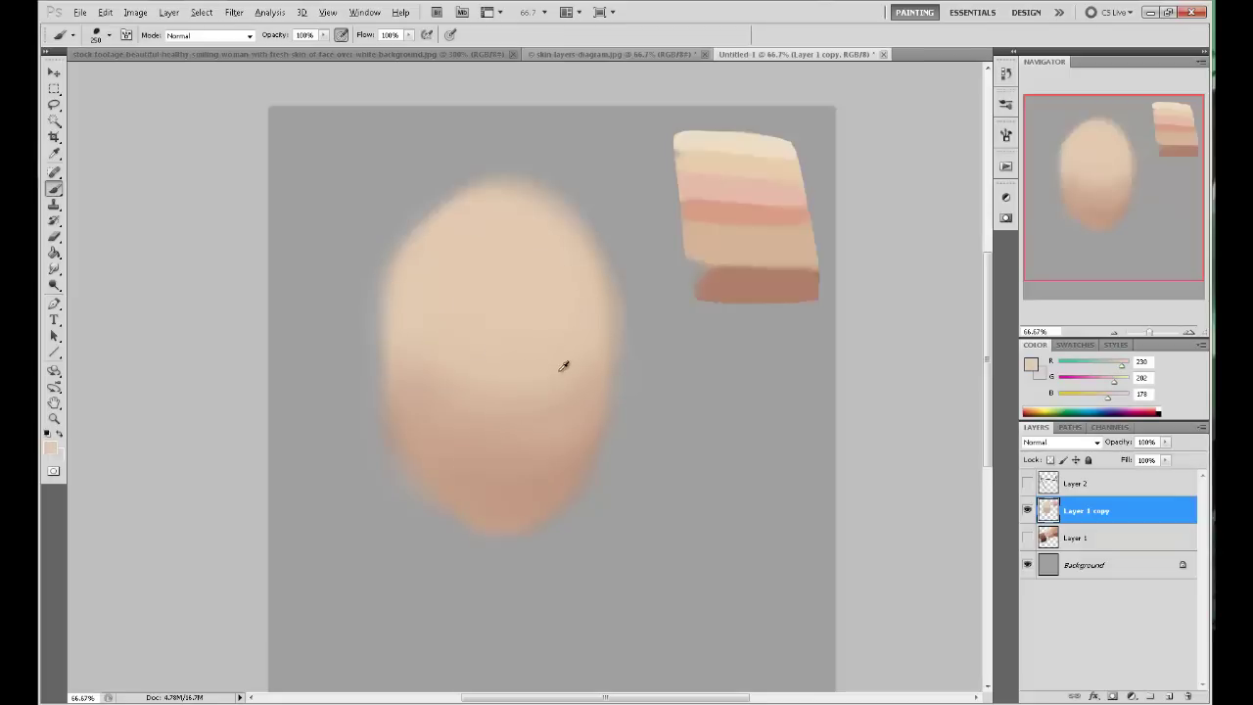
alt+click(566, 323)
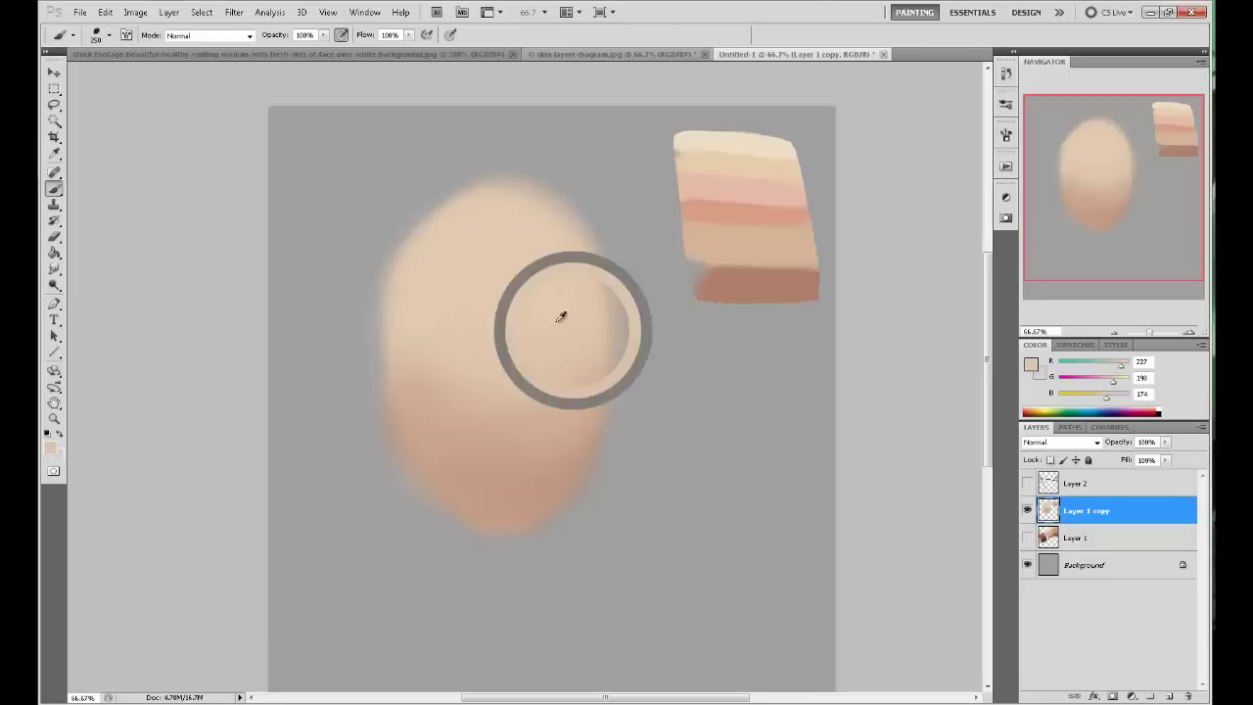
alt+click(541, 394)
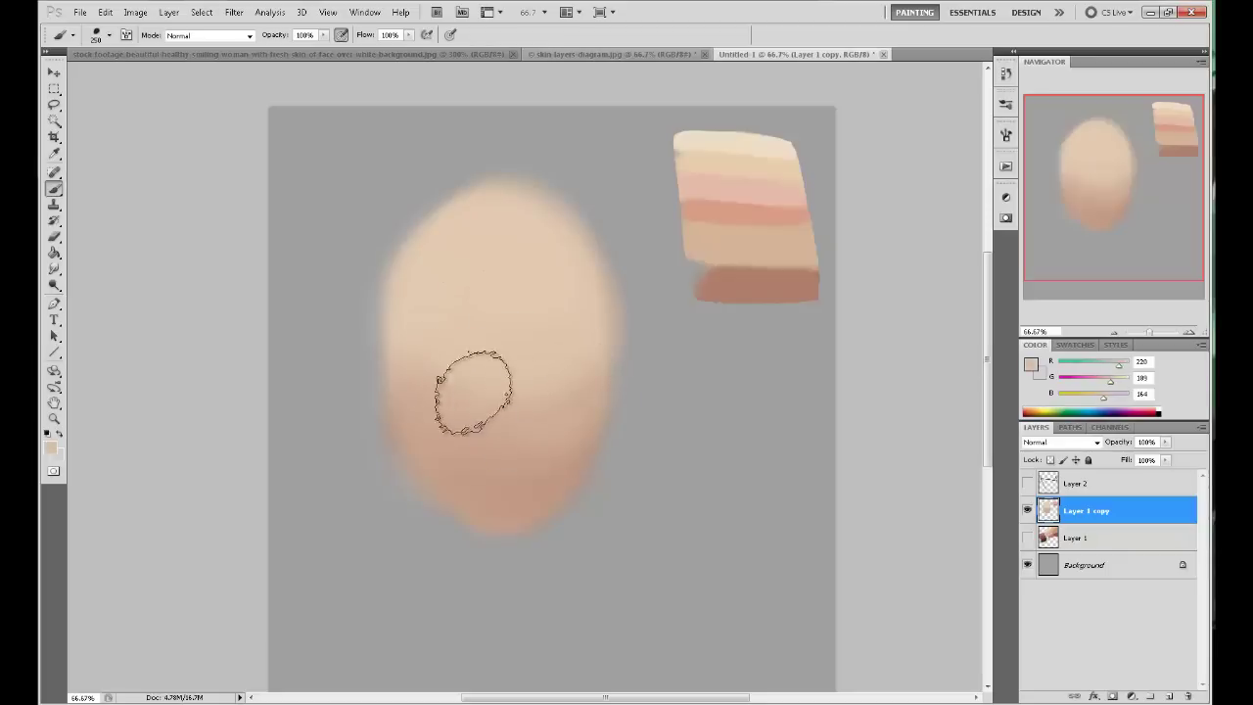
alt+click(467, 378)
drag(466, 378, 591, 366)
alt+click(553, 321)
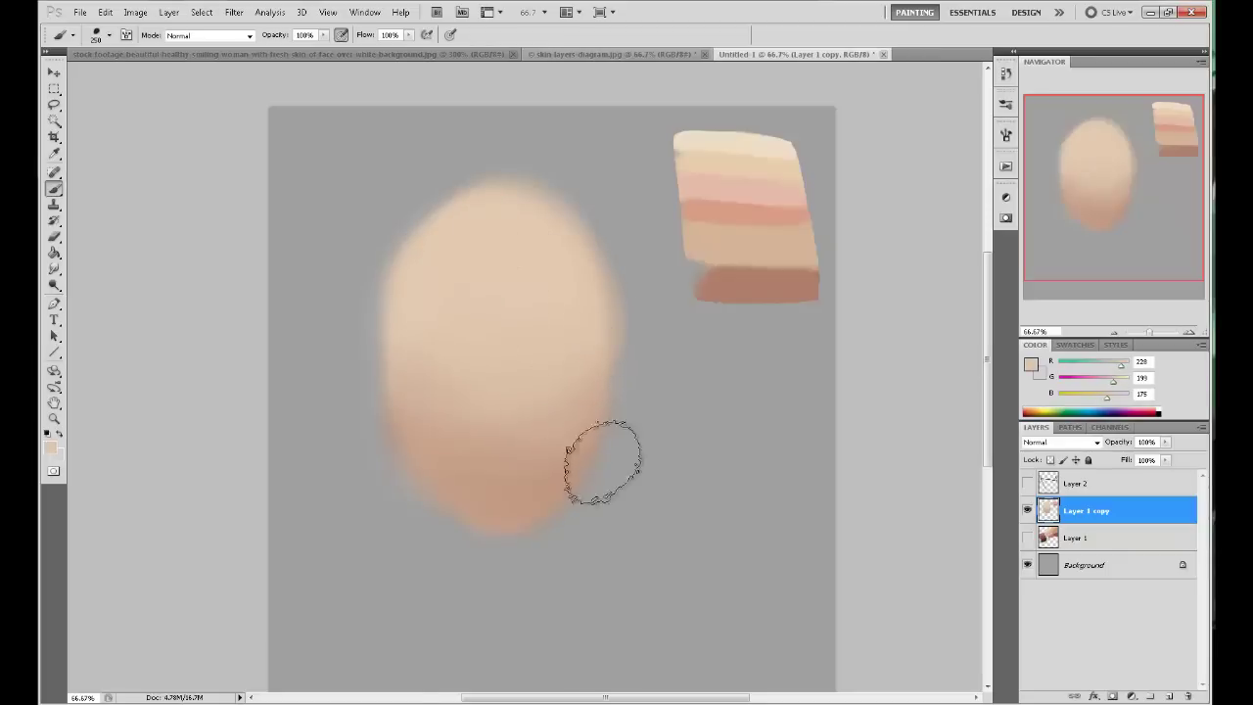
Highlight the forehead with the palette's lightest cream and blend it with light tones sampled from the head.
alt+click(506, 286)
drag(772, 137, 747, 134)
mouse_move(428, 237)
mouse_down()
mouse_move(503, 269)
mouse_move(490, 243)
mouse_move(480, 258)
mouse_move(532, 295)
mouse_up()
alt+click(523, 259)
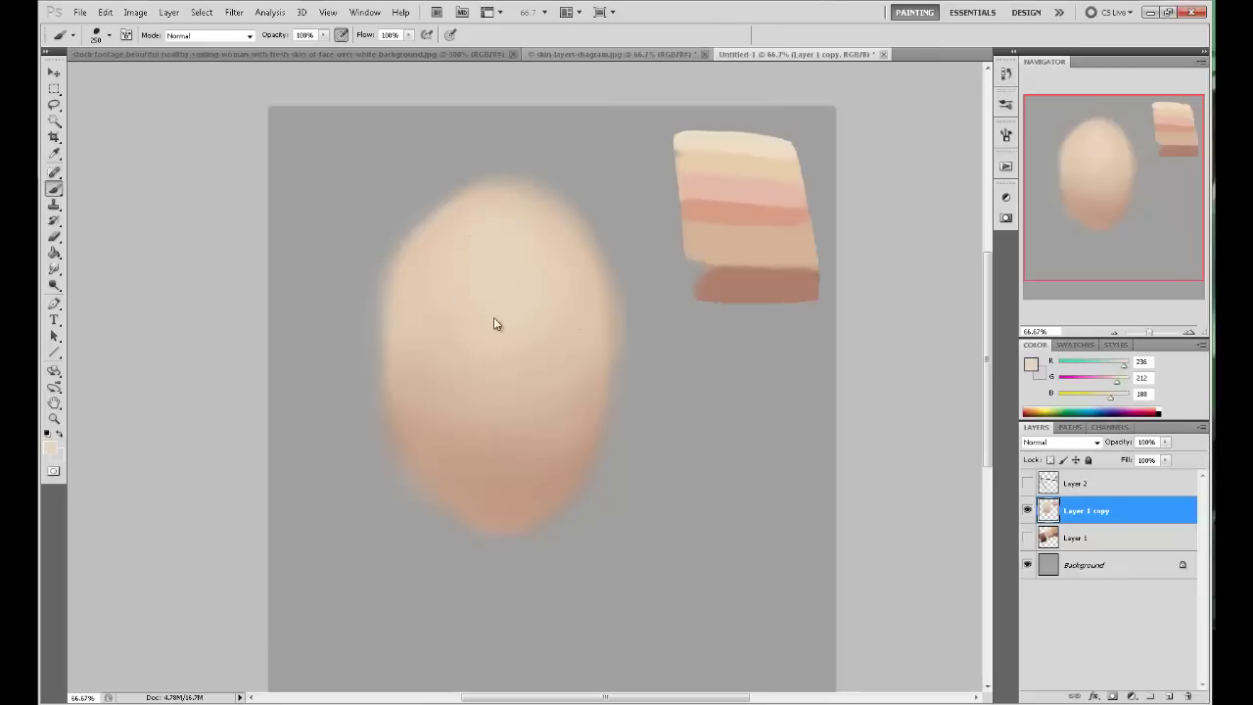
alt+click(519, 291)
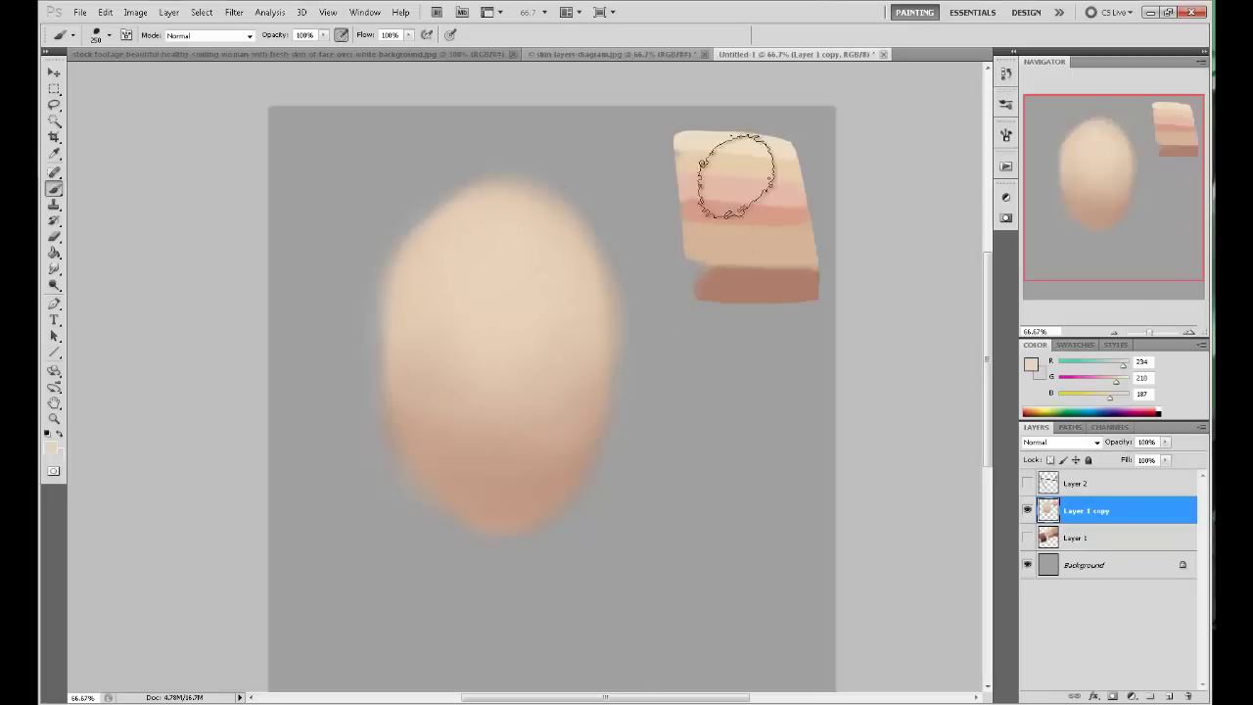
Sample the palette's light, salmon, pink and tan swatches in turn.
alt+click(748, 147)
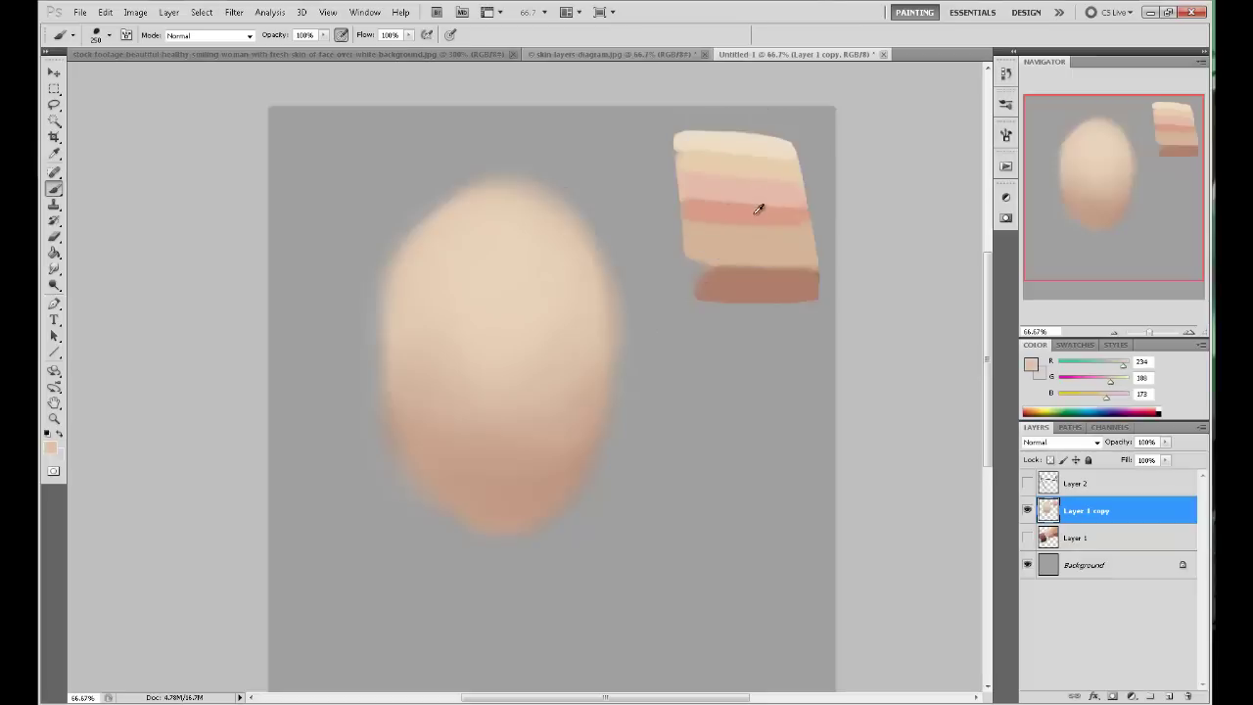
alt+click(755, 210)
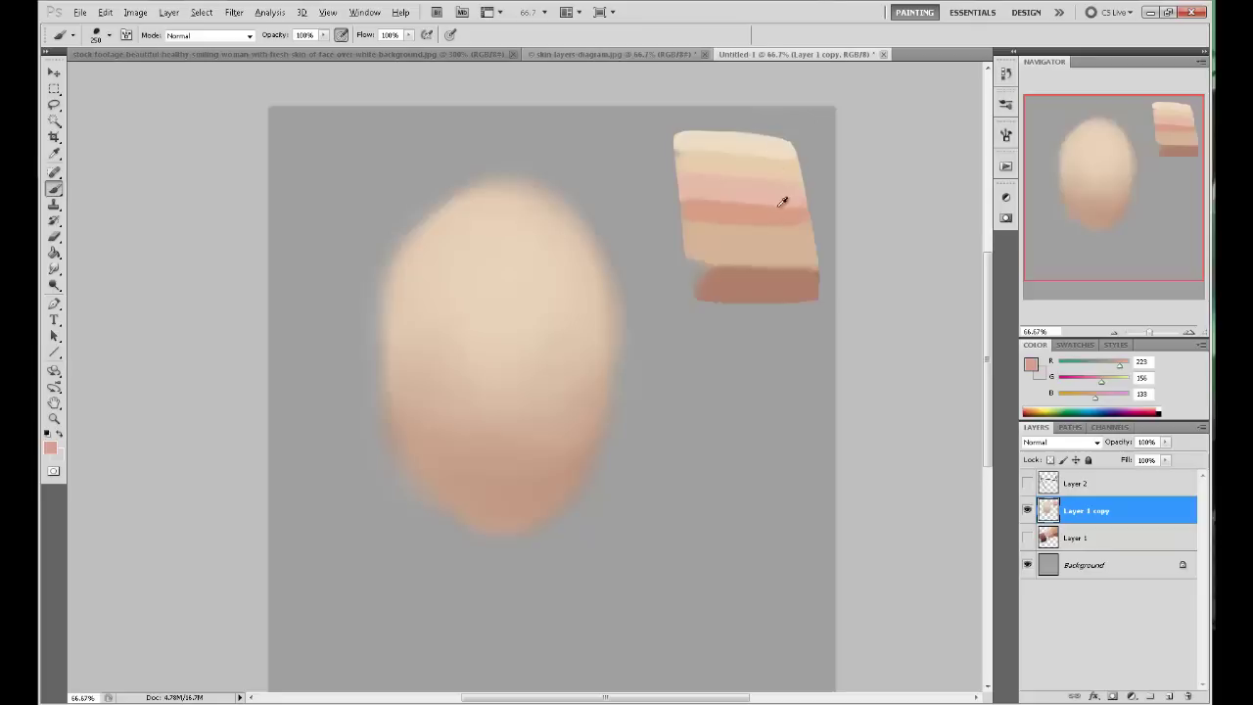
mouse_move(786, 195)
mouse_down()
mouse_move(789, 185)
mouse_move(792, 241)
mouse_move(778, 183)
mouse_up()
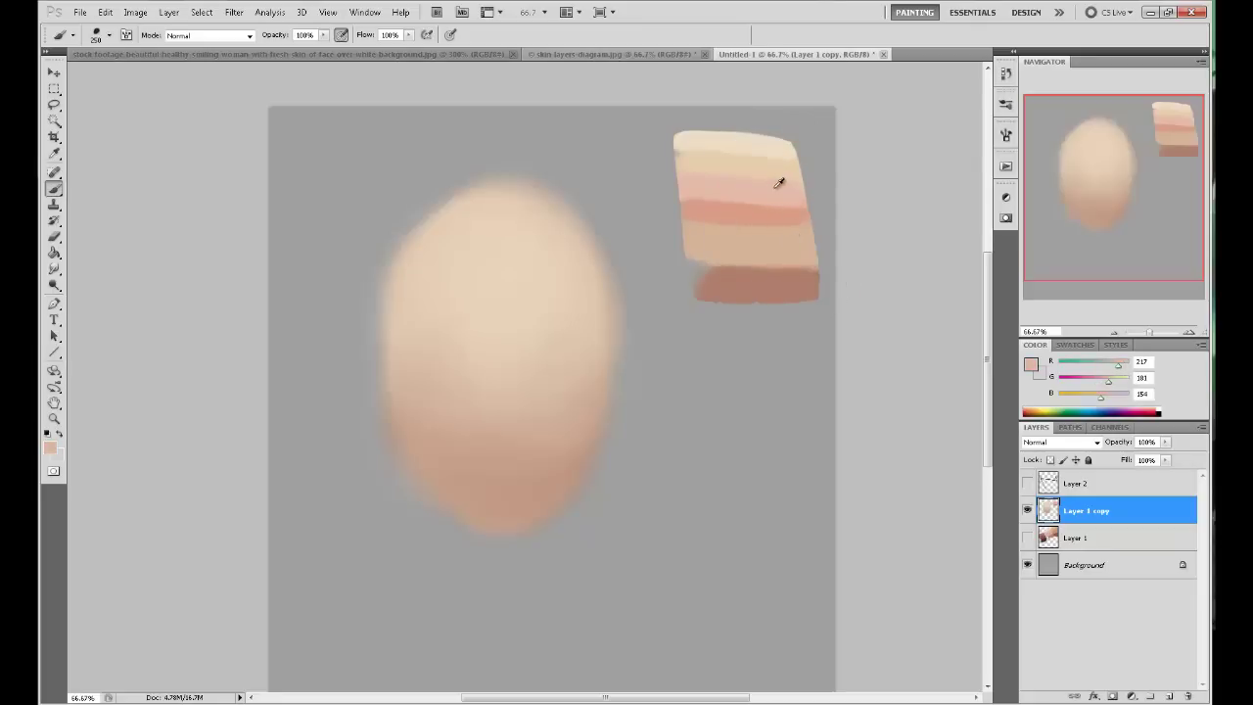
alt+click(794, 235)
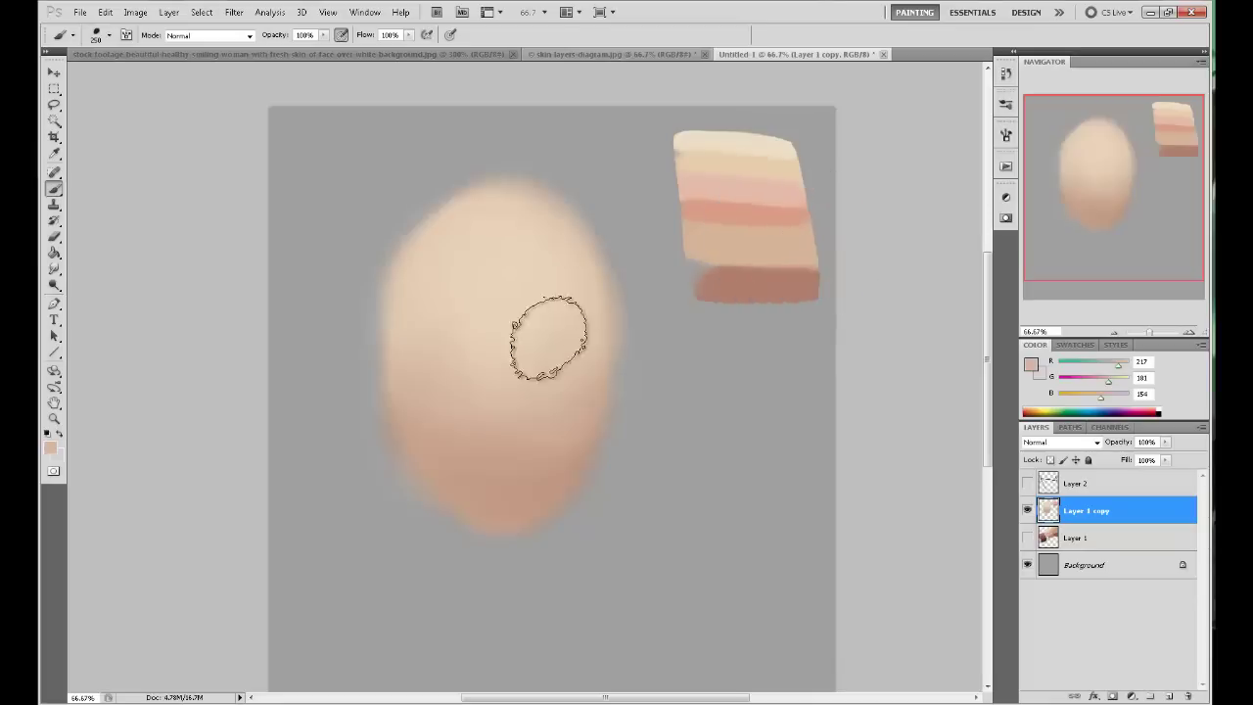
Soften the tones across the middle and lower head with colours sampled from the head.
alt+click(578, 313)
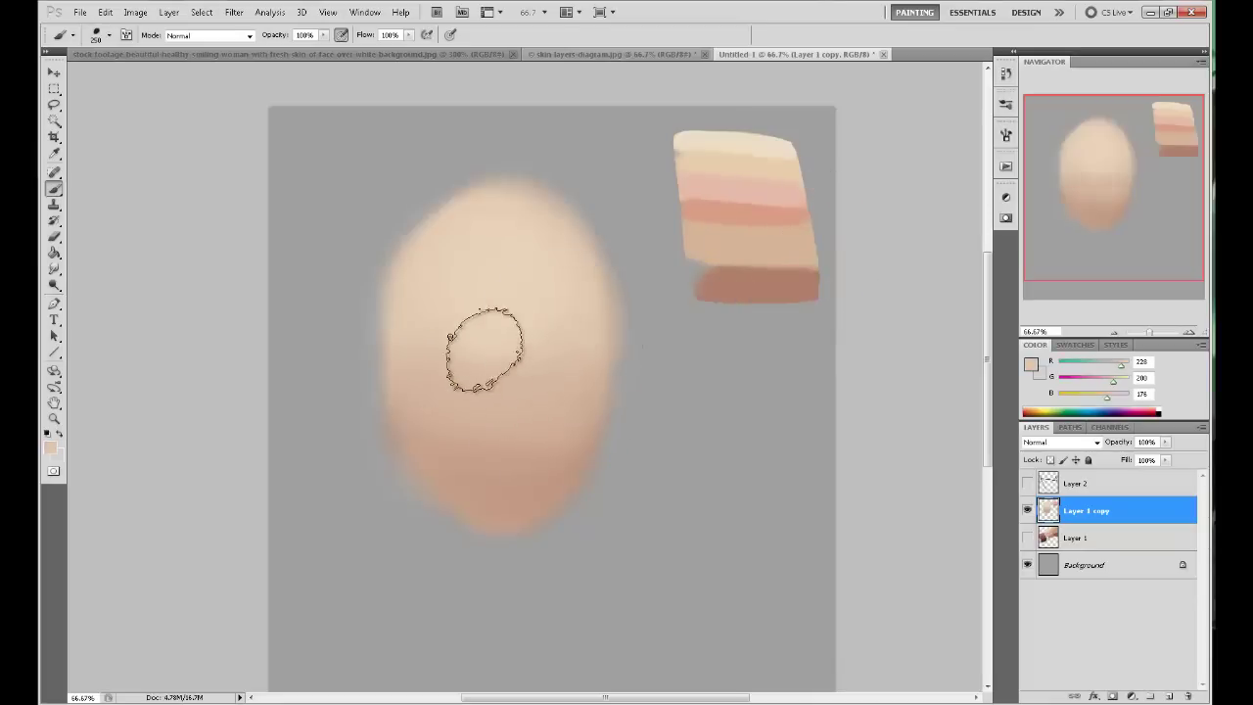
alt+click(548, 448)
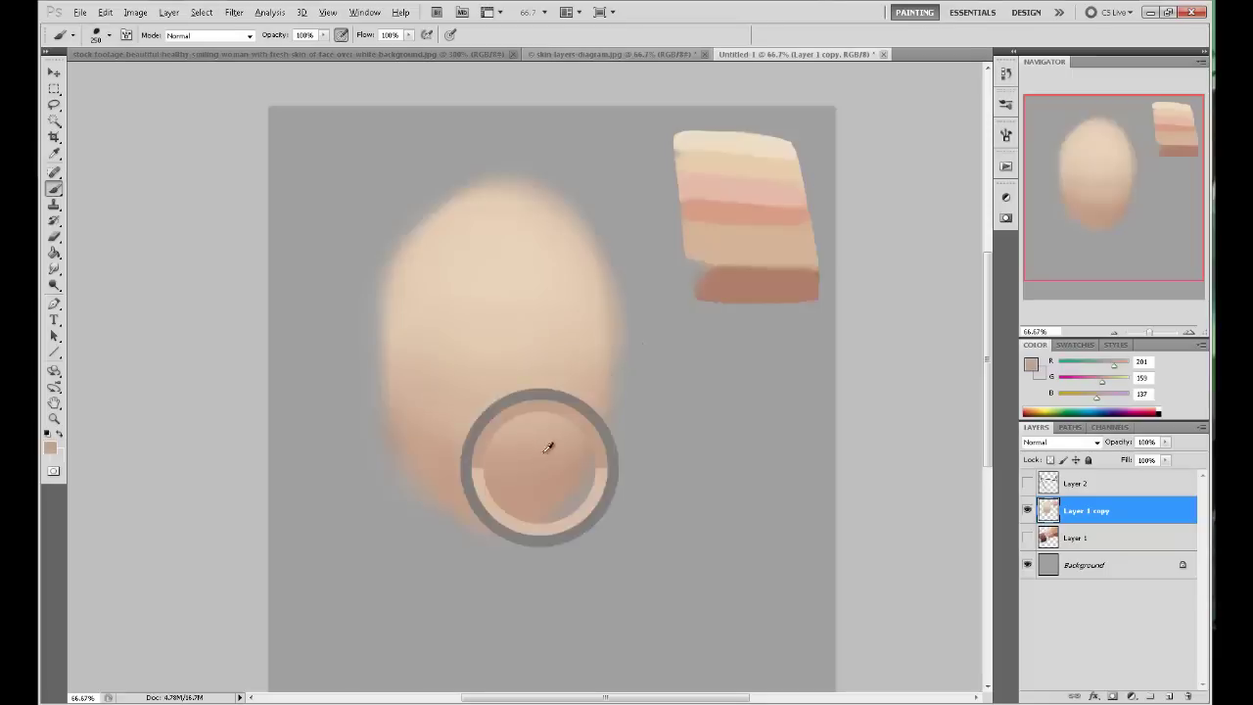
Paint two eye sockets in the palette's reddish-brown, the first with a 175 px brush and the other with 150 px.
alt+click(761, 266)
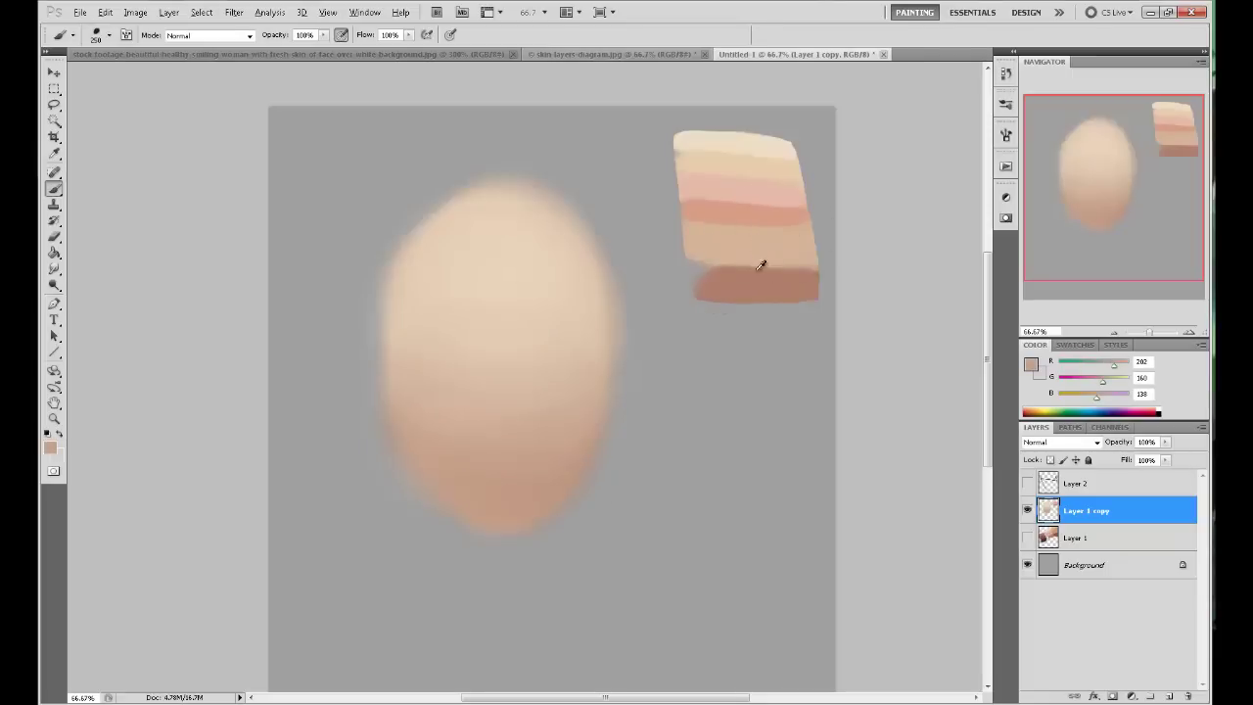
alt+click(750, 280)
alt+click(746, 281)
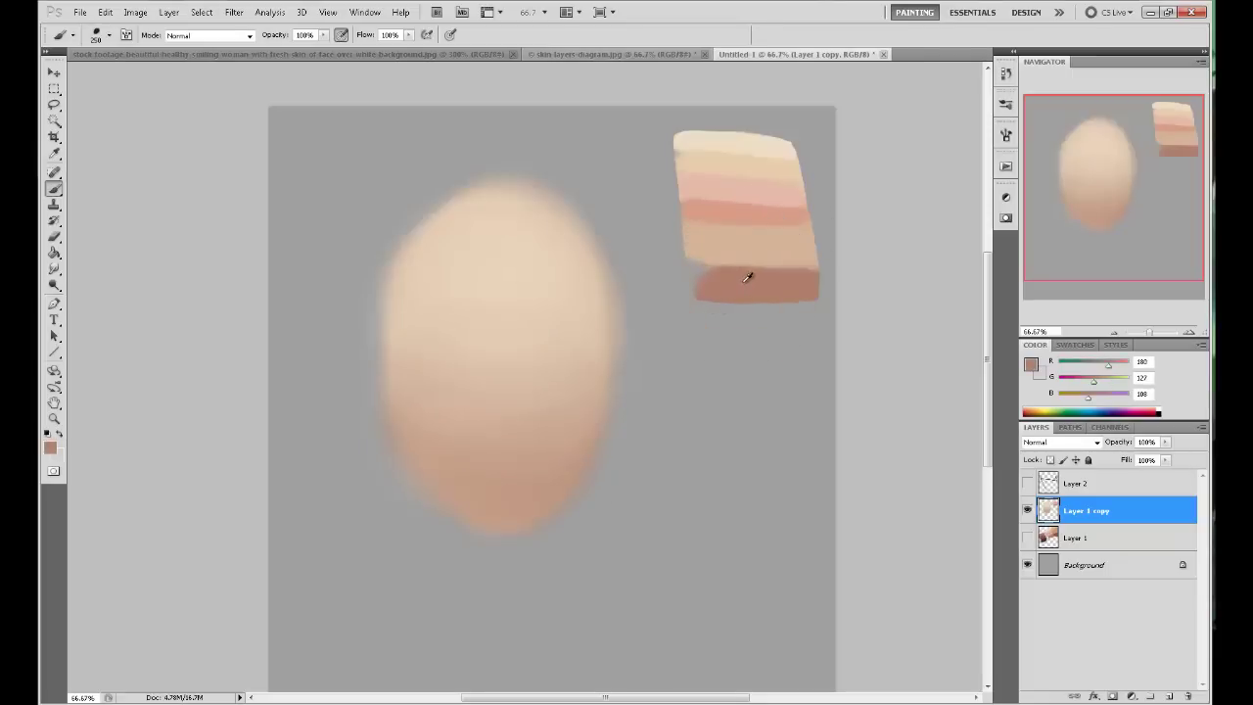
key(bracketleft)
key(bracketleft)
key(bracketleft)
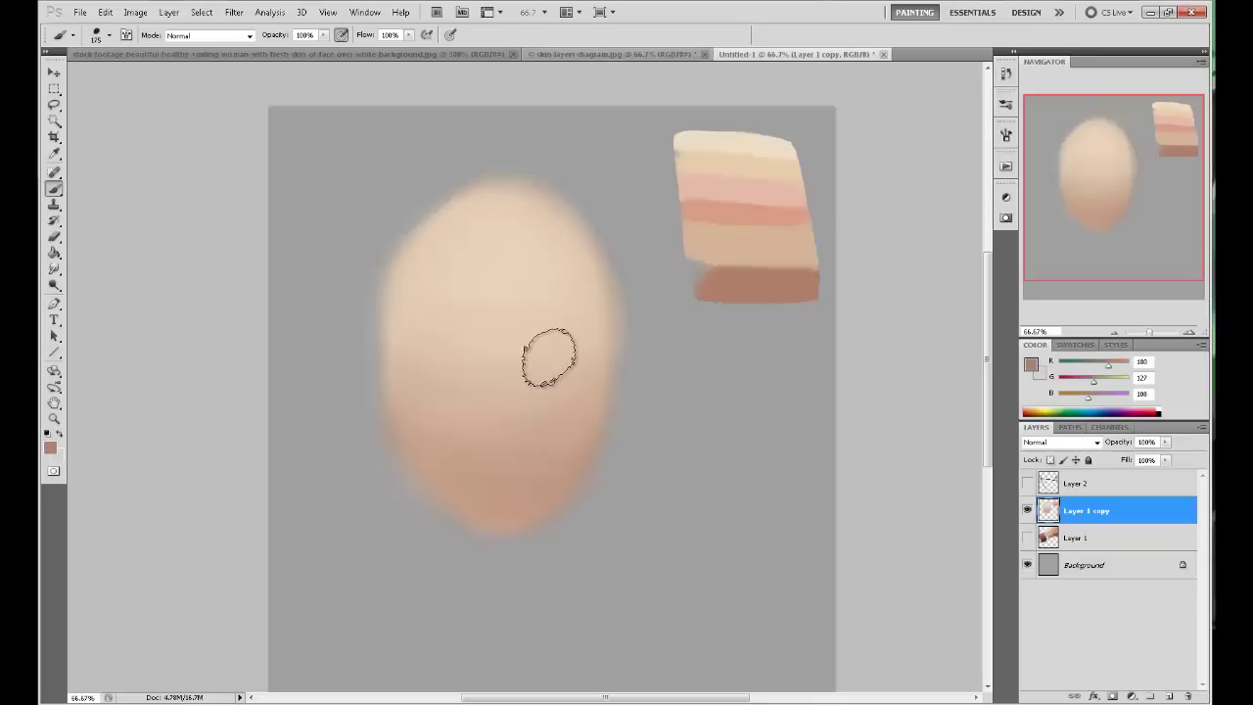
key(bracketright)
drag(560, 359, 568, 360)
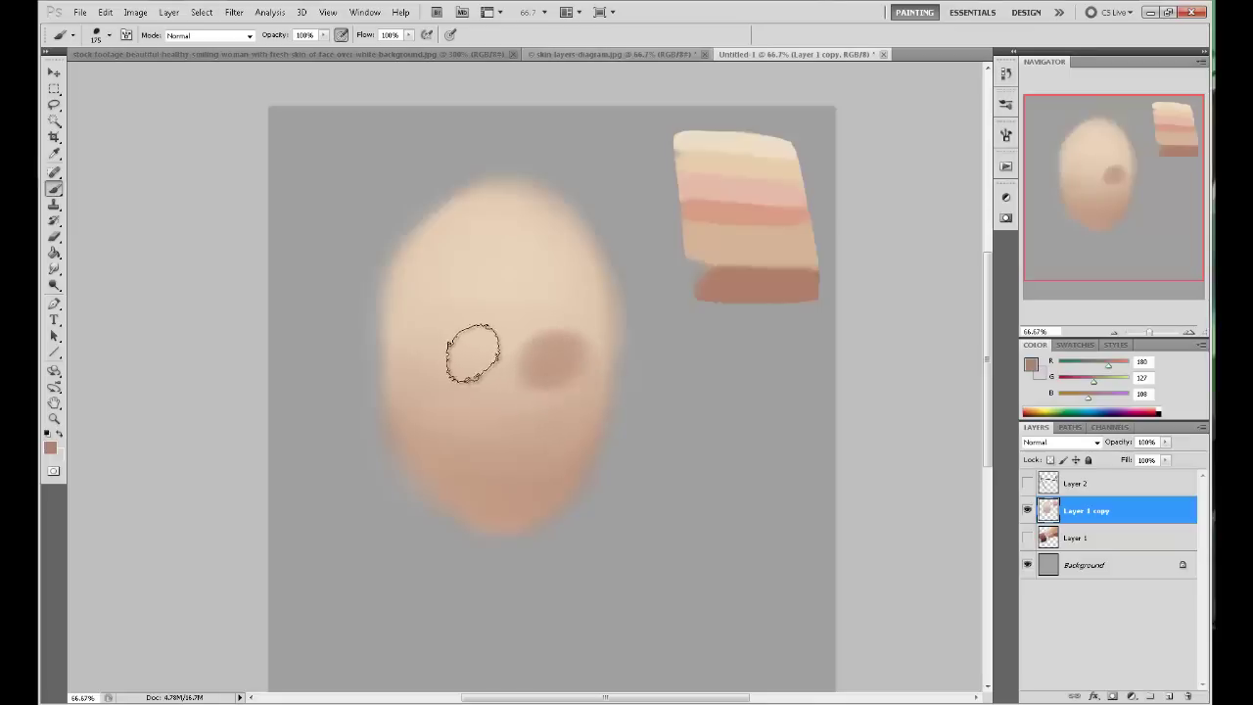
key(bracketleft)
mouse_move(438, 362)
mouse_down()
mouse_move(425, 356)
mouse_move(450, 369)
mouse_up()
Refine and soften both eye sockets and the area between them with tones sampled from the sockets and surrounding skin.
alt+click(424, 370)
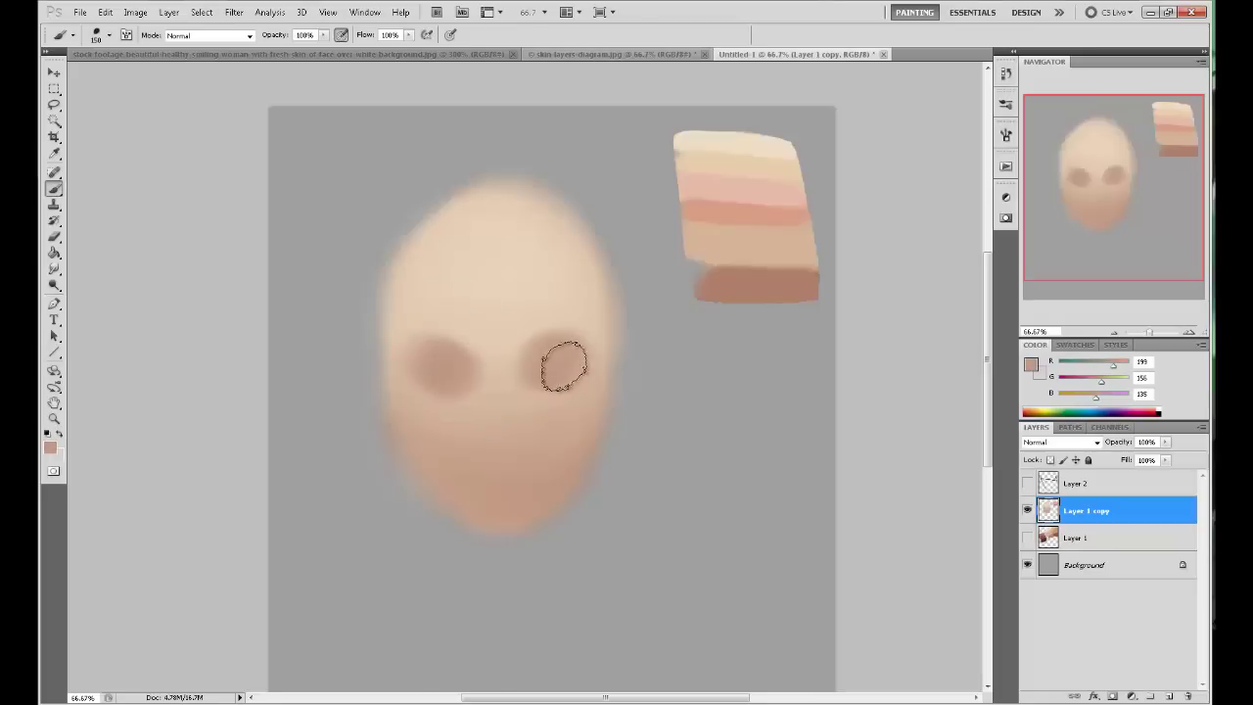
alt+click(461, 364)
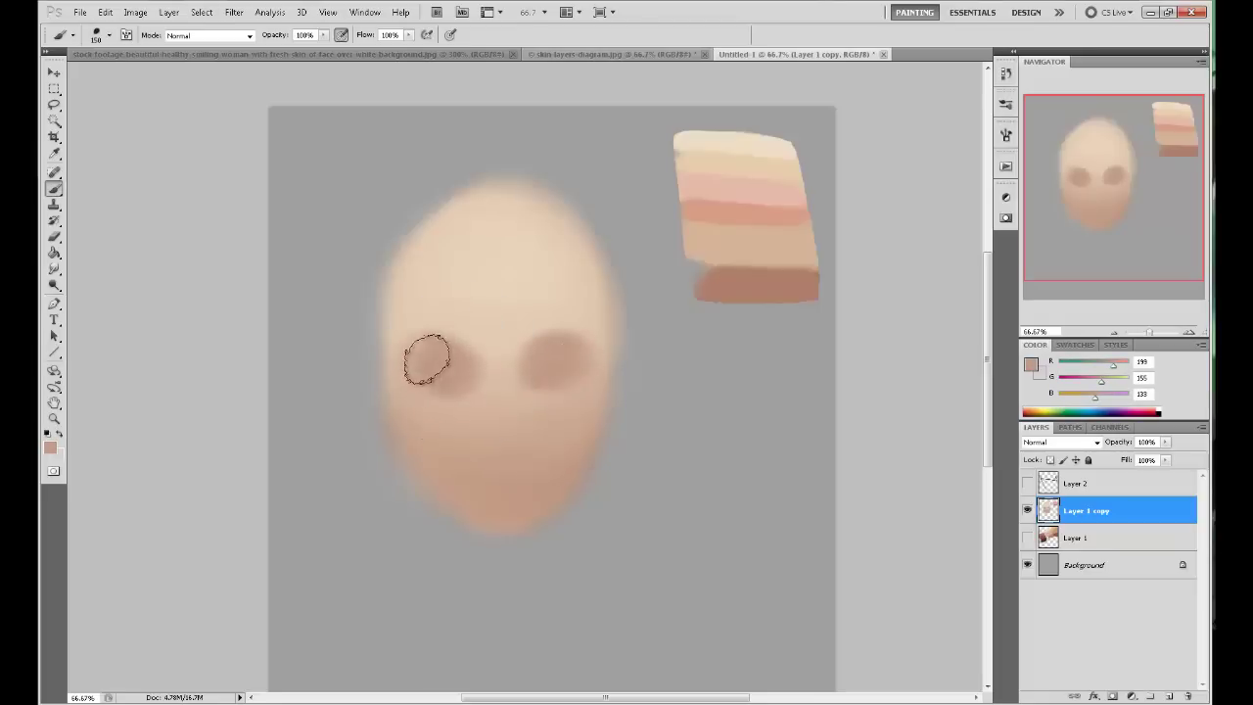
alt+click(442, 359)
alt+click(489, 347)
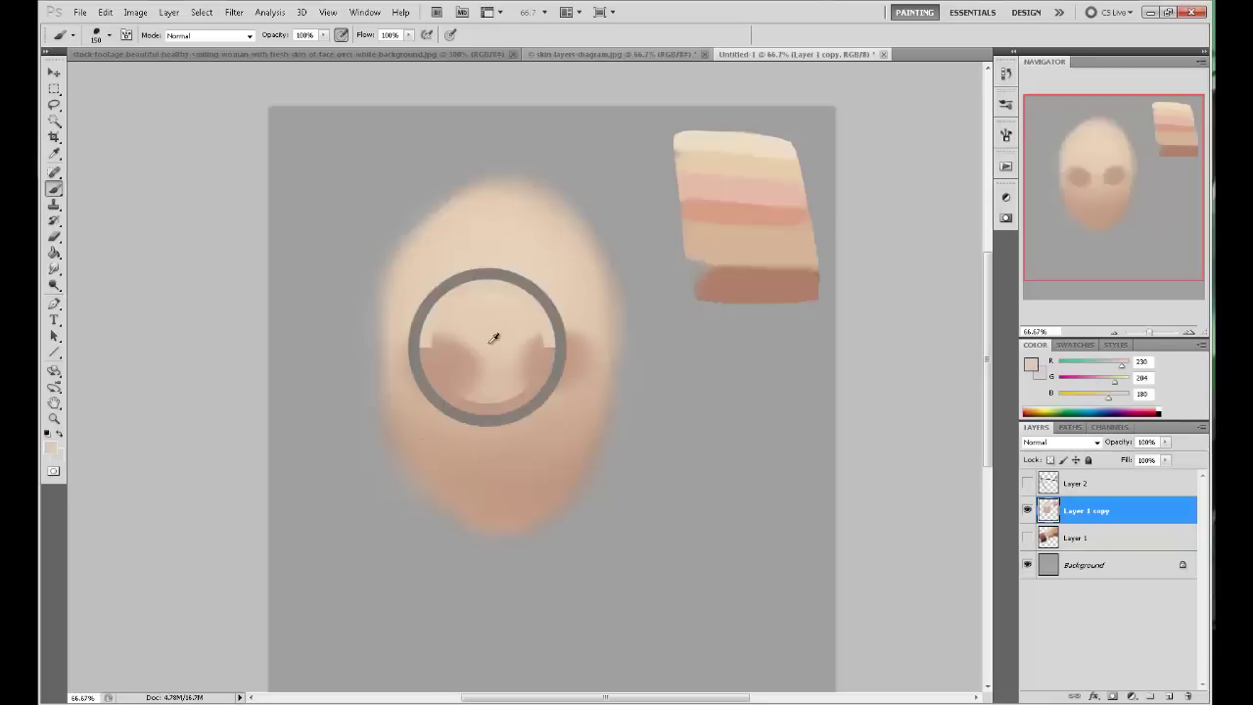
alt+click(511, 331)
alt+click(536, 359)
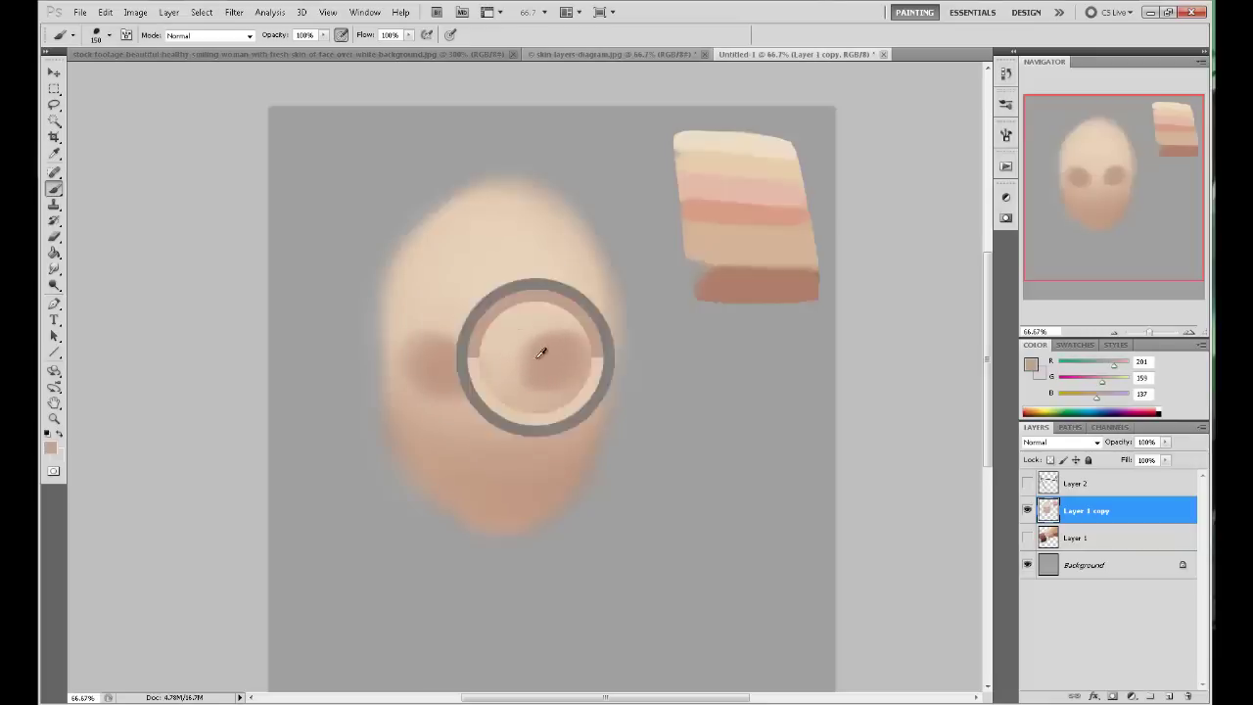
alt+click(527, 361)
alt+click(533, 362)
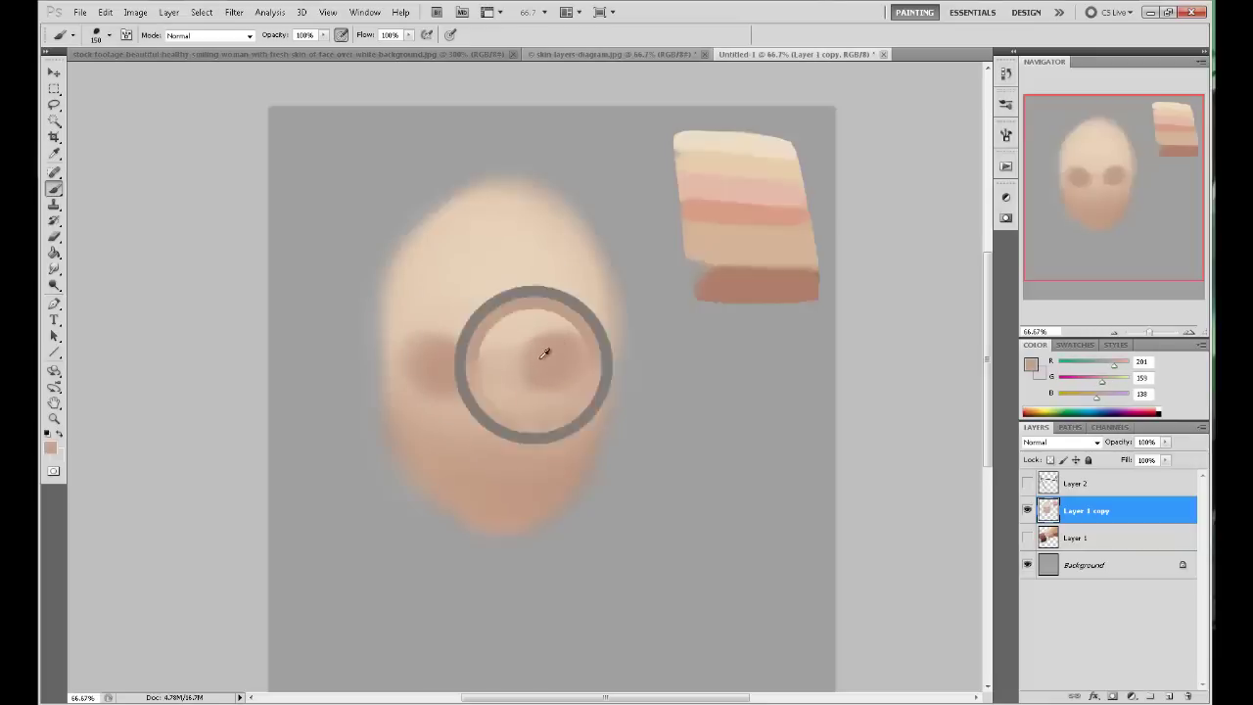
alt+click(537, 367)
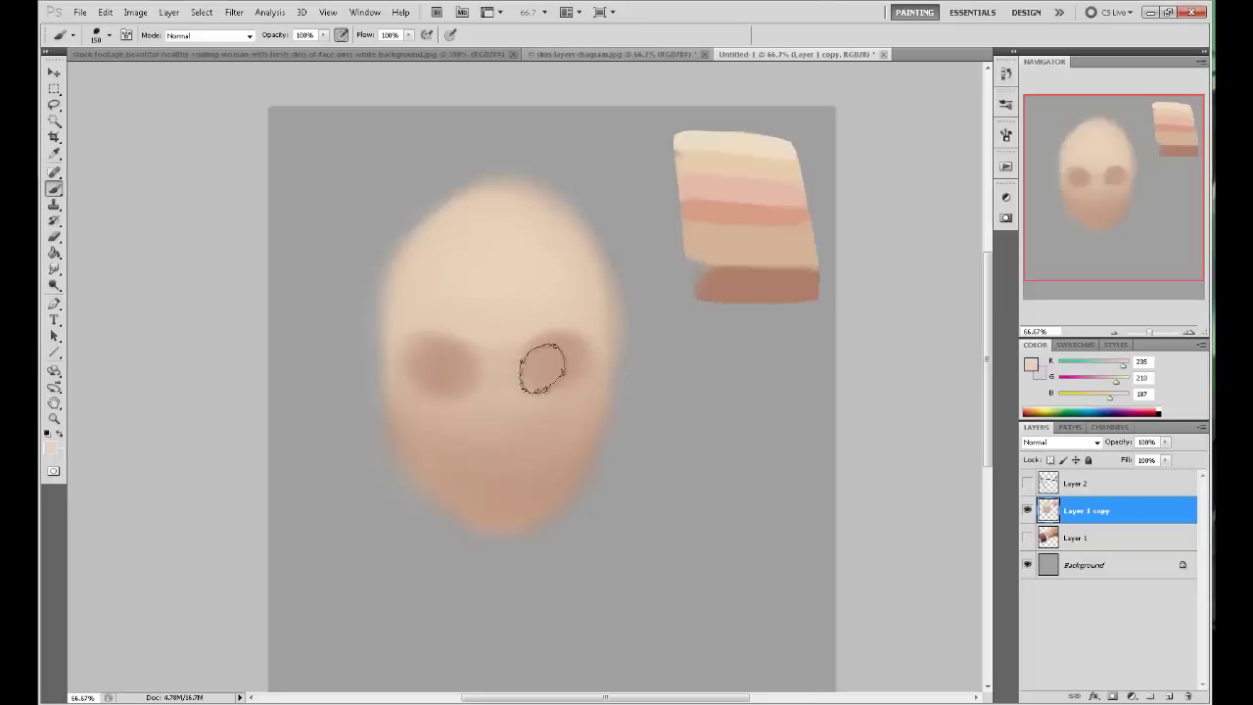
Paint a faint shadow below the nose area with the eye-socket brown, using a 70 px brush.
alt+click(545, 352)
key([)
key([)
key([)
key([)
key([)
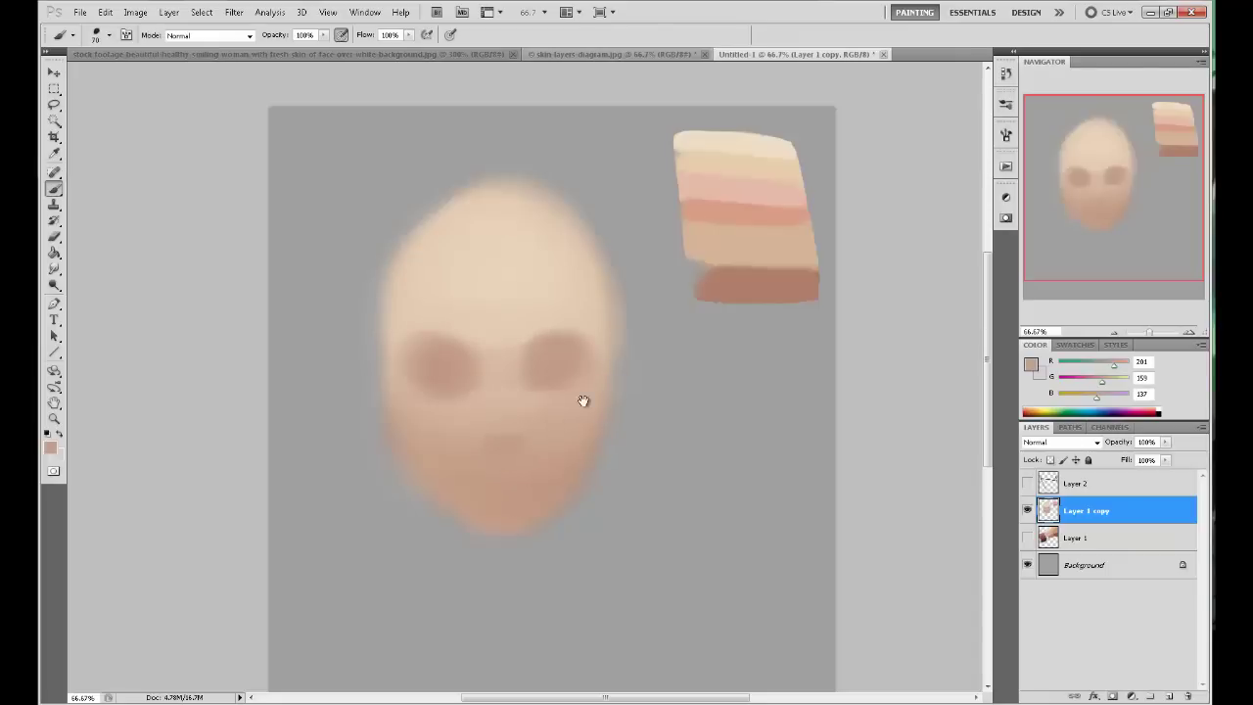
Save the painting to the Desktop as the Photoshop file sdfsdfs.
drag(582, 400, 615, 351)
key(ctrl+shift+s)
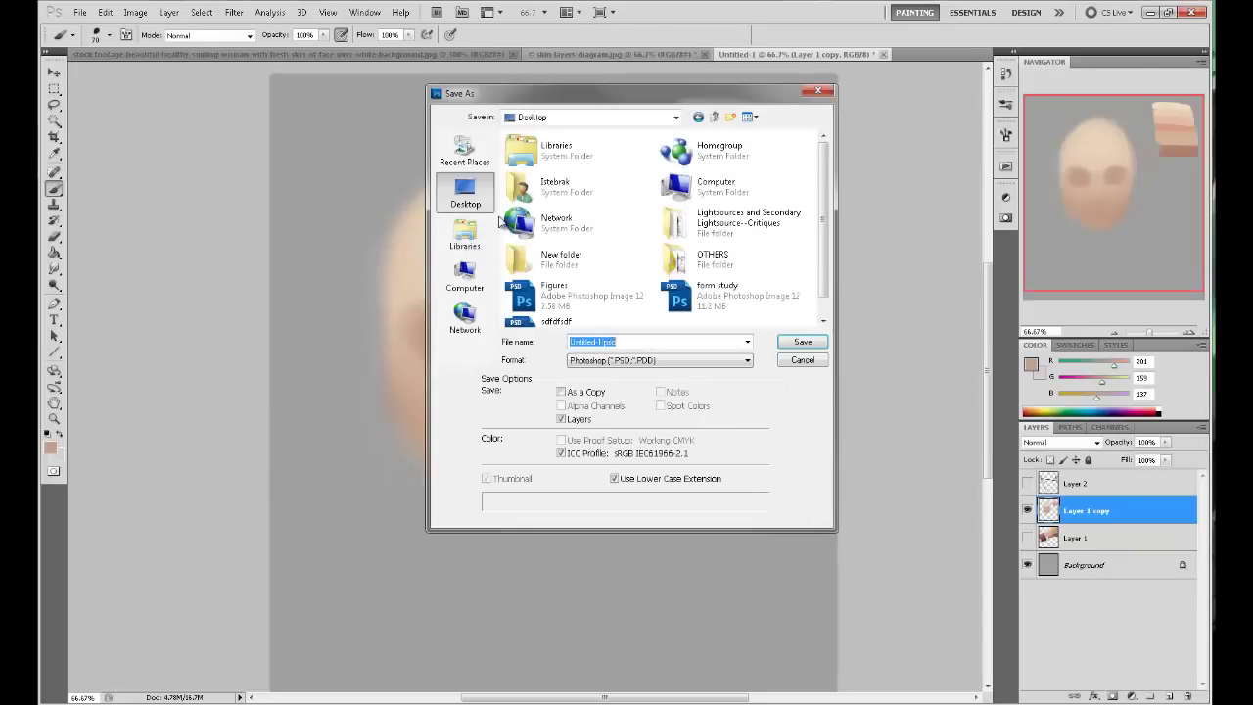
text(sdfsdfs)
key(Return)
key(Return)
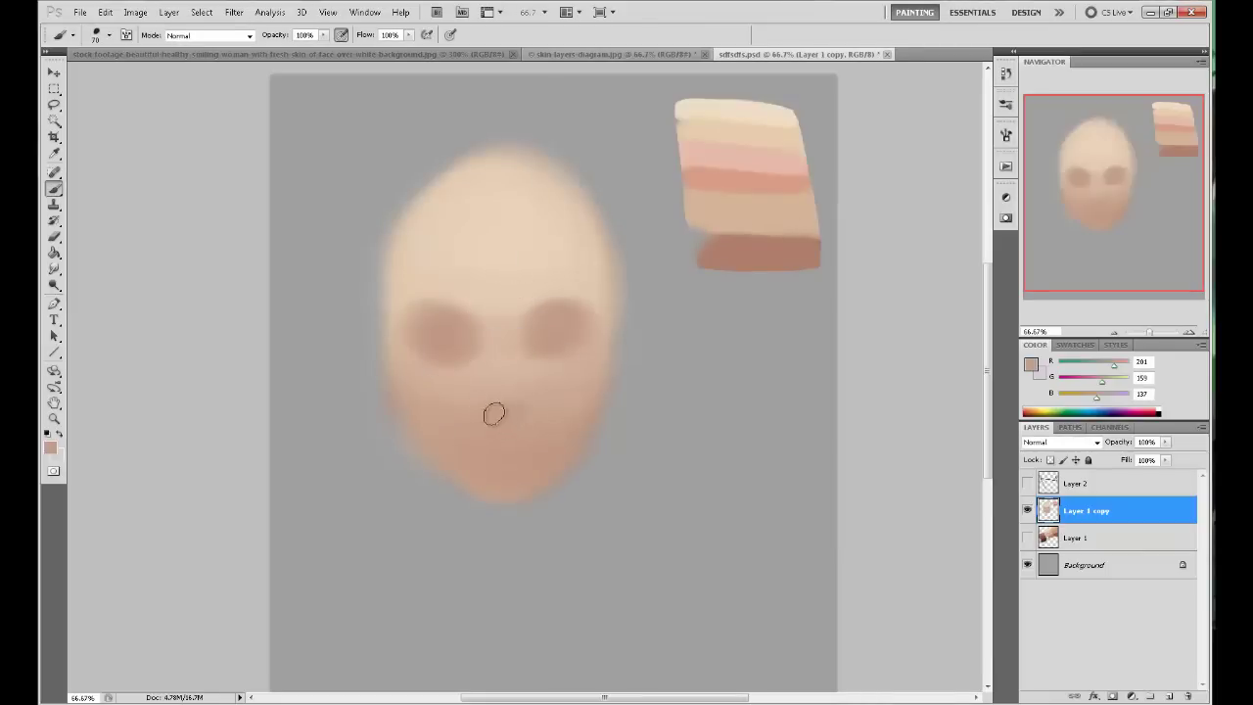
Highlight the nose with a light tone sampled from the forehead, using a 100 px brush, and resample its colour for blending.
alt+click(501, 243)
key(bracketright)
key(bracketright)
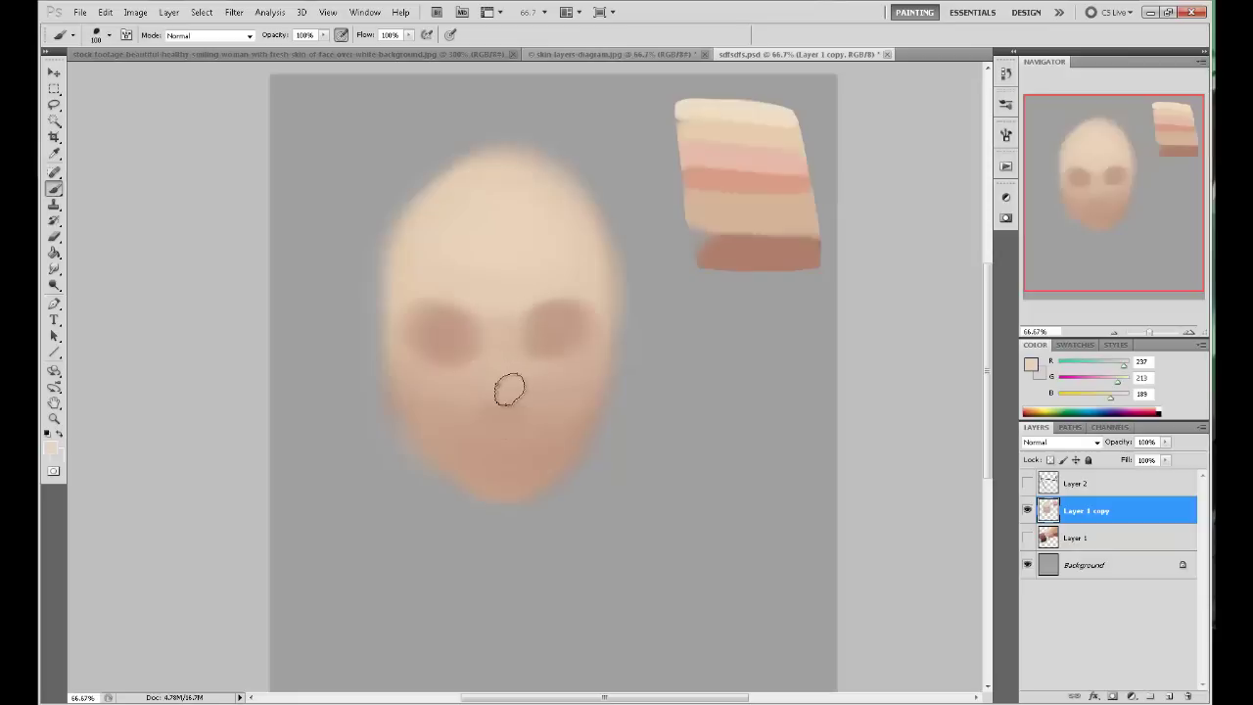
drag(497, 388, 498, 358)
alt+click(507, 388)
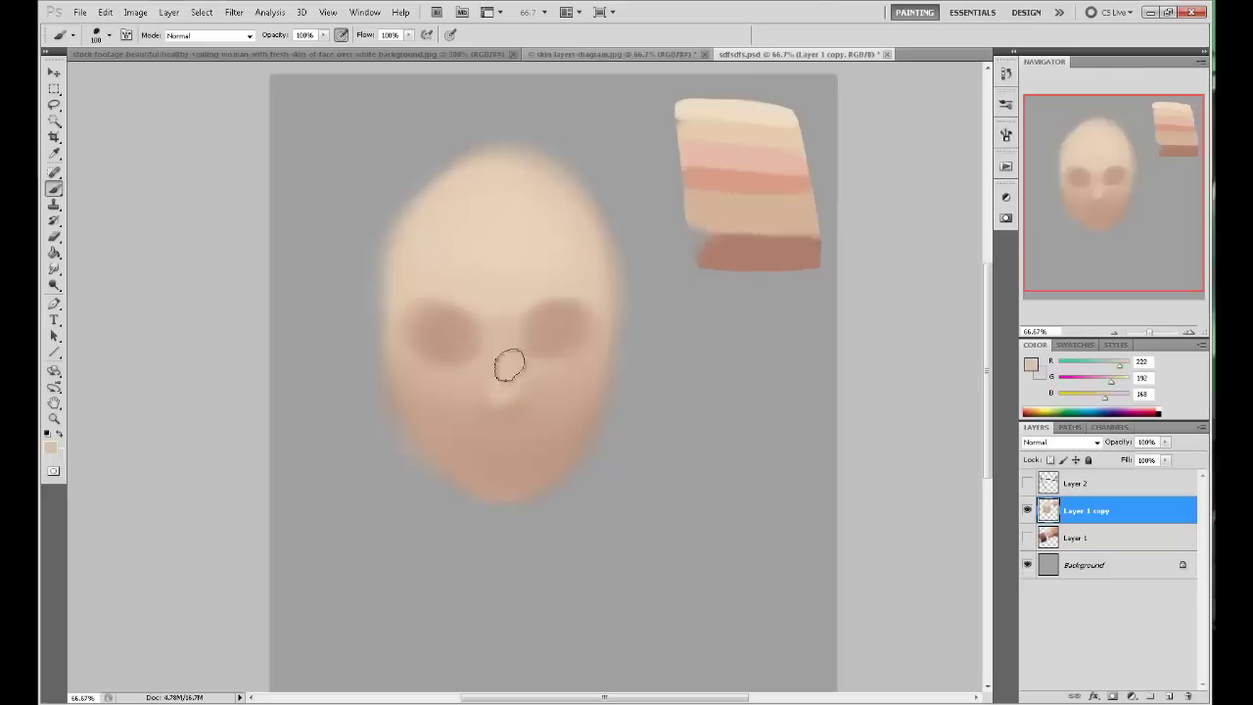
Brighten the nose bridge and tip with a light forehead tone, blending it with colours sampled from and beside the nose.
alt+click(501, 264)
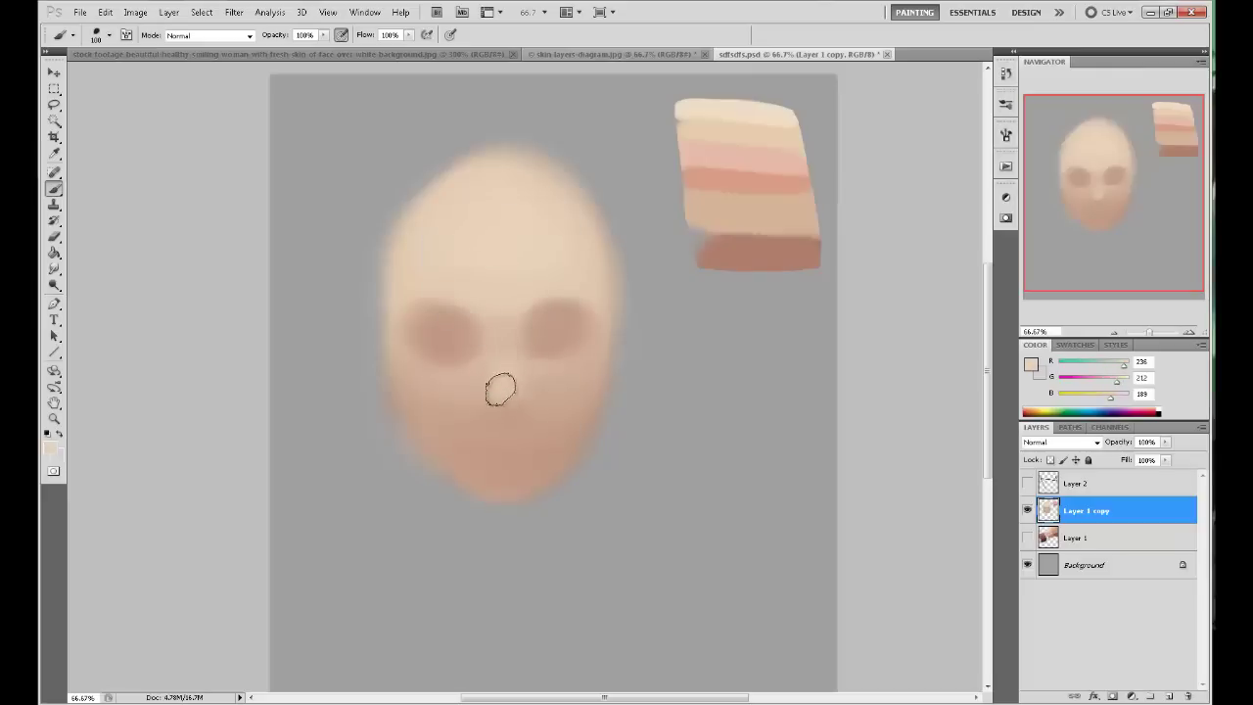
alt+click(491, 411)
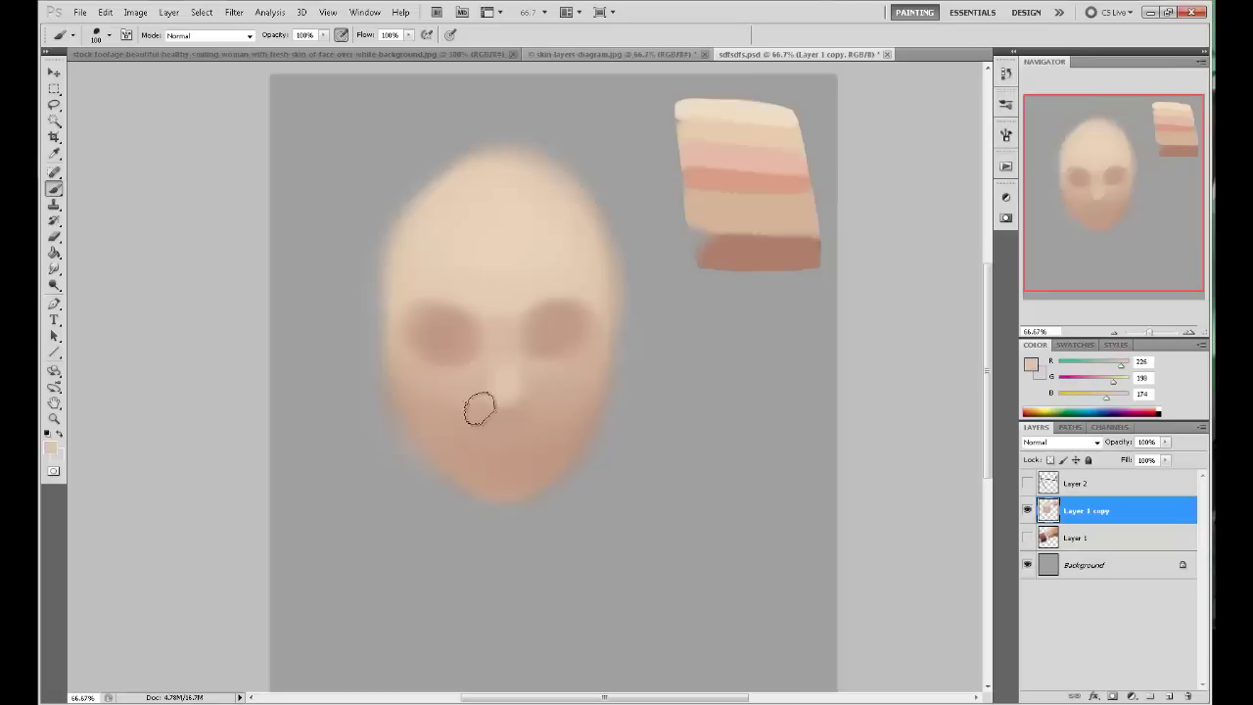
alt+click(505, 389)
alt+click(497, 392)
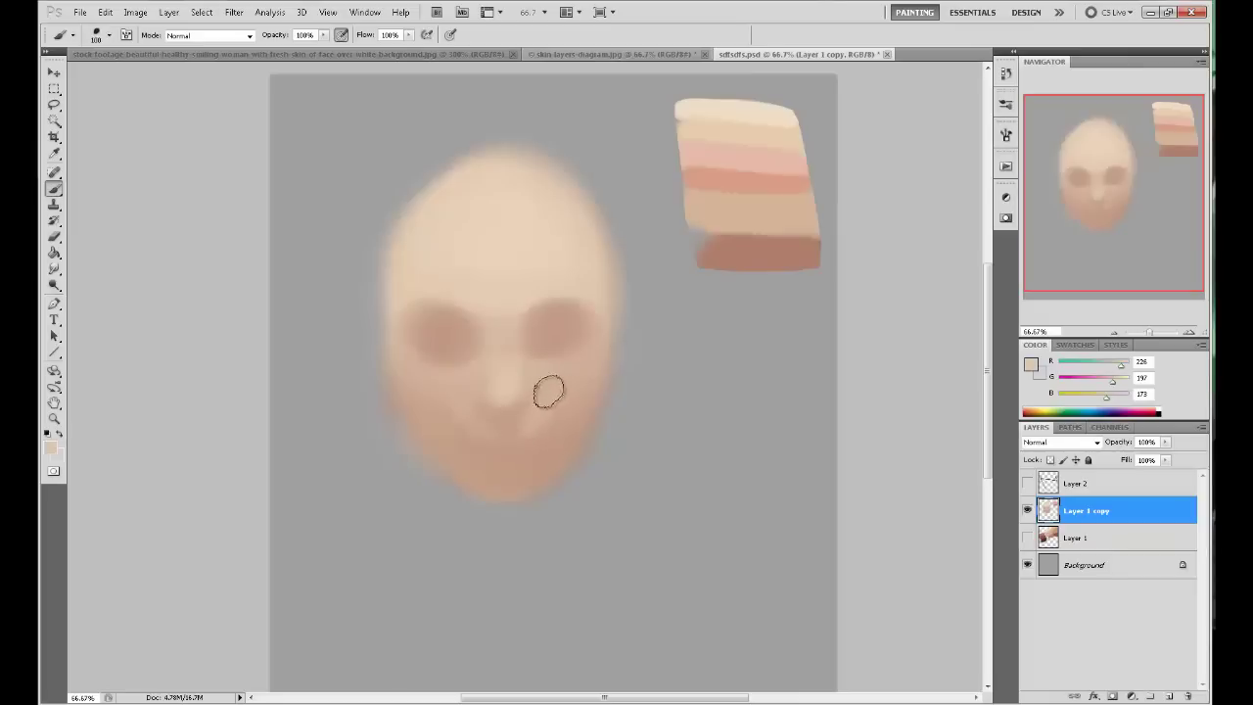
Blend the sides of the nose and the shadow below it with tones sampled from the nose and adjacent cheeks.
alt+click(549, 403)
alt+click(478, 423)
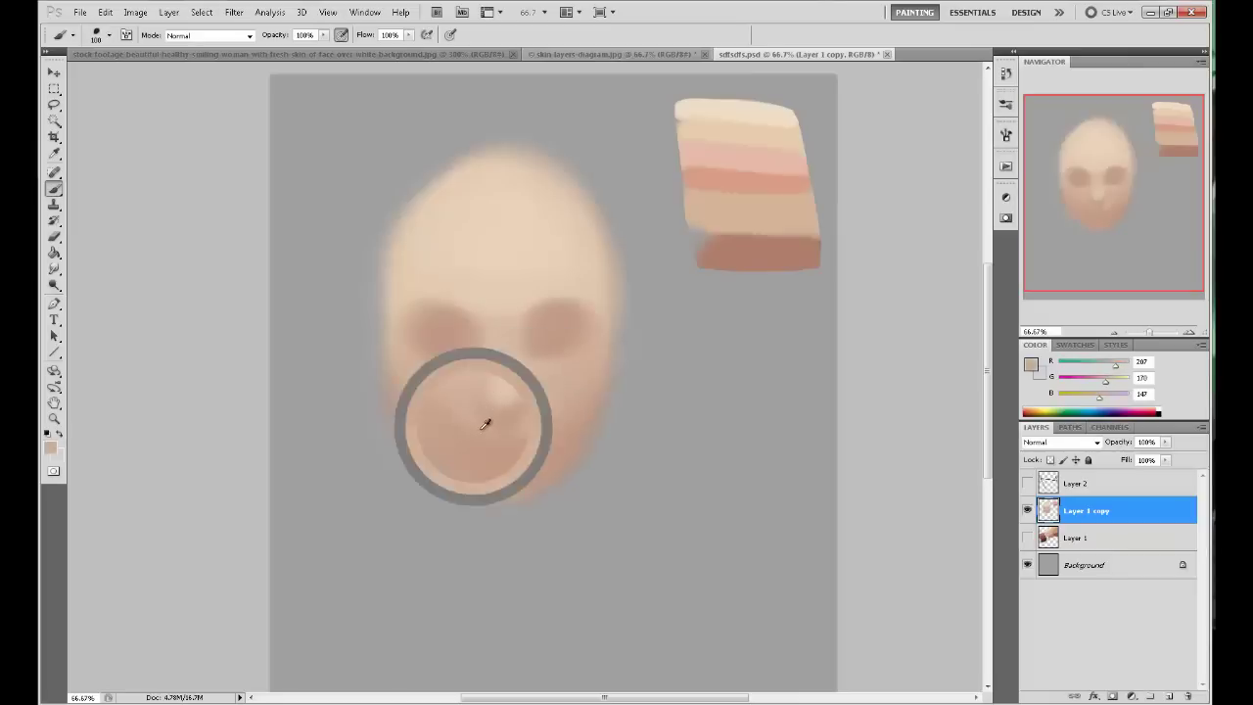
alt+click(500, 387)
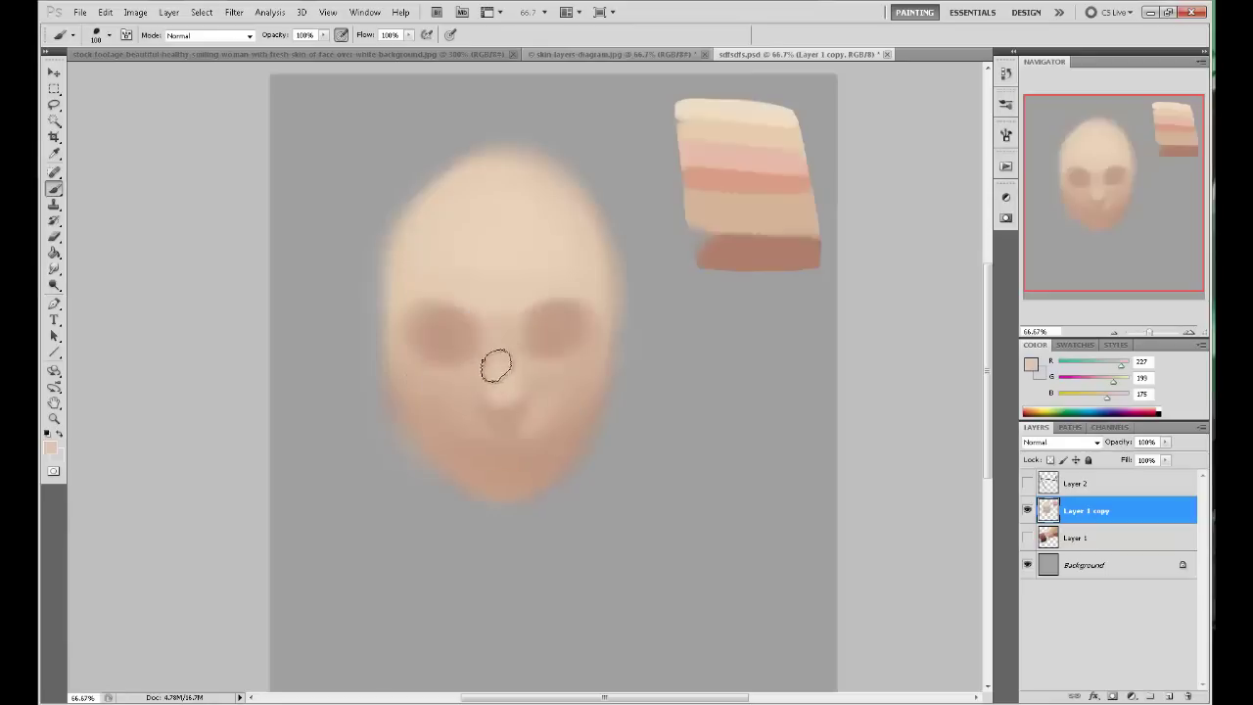
alt+click(528, 382)
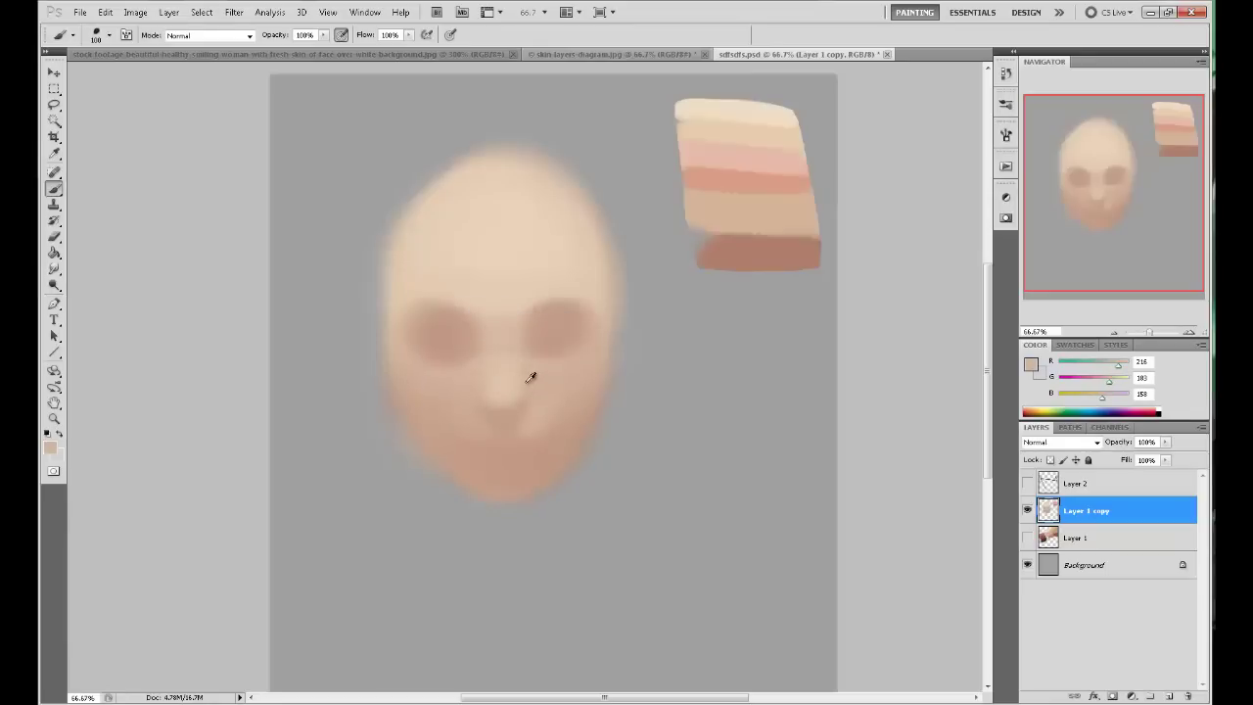
alt+click(533, 383)
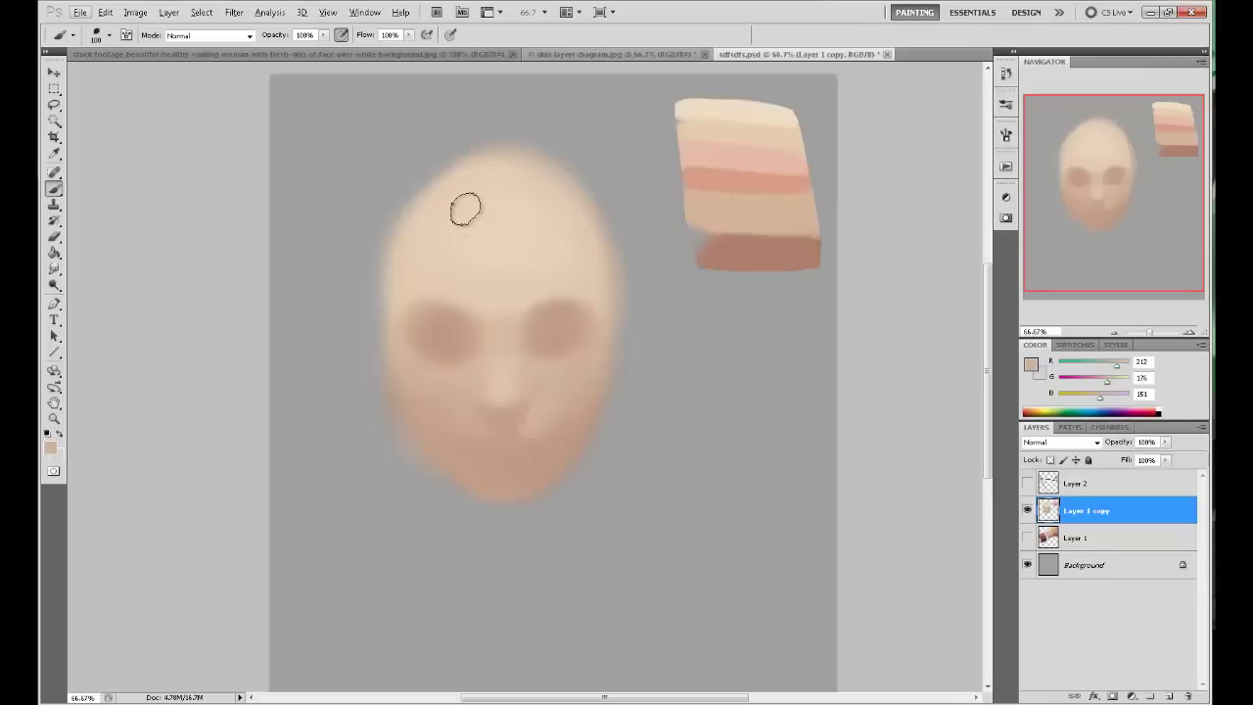
Paint highlights on both cheeks with a light forehead tone and soften them using neighbouring skin tones.
alt+click(499, 250)
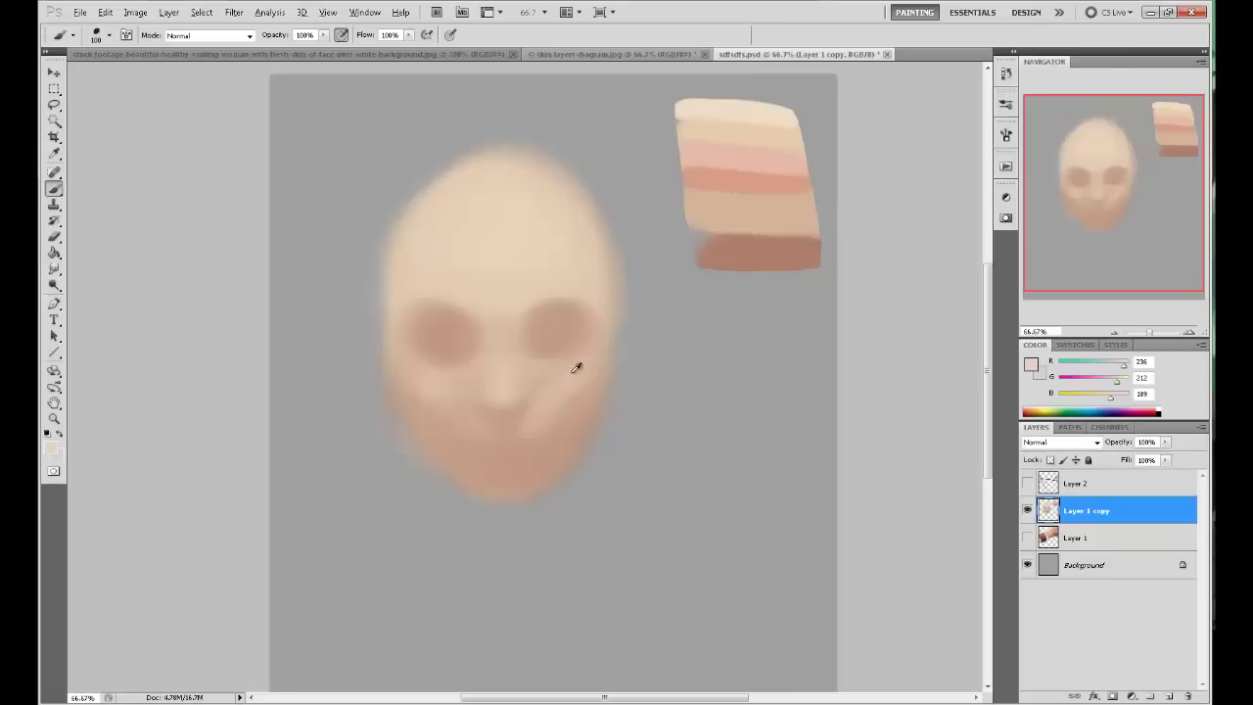
alt+click(535, 369)
alt+click(441, 378)
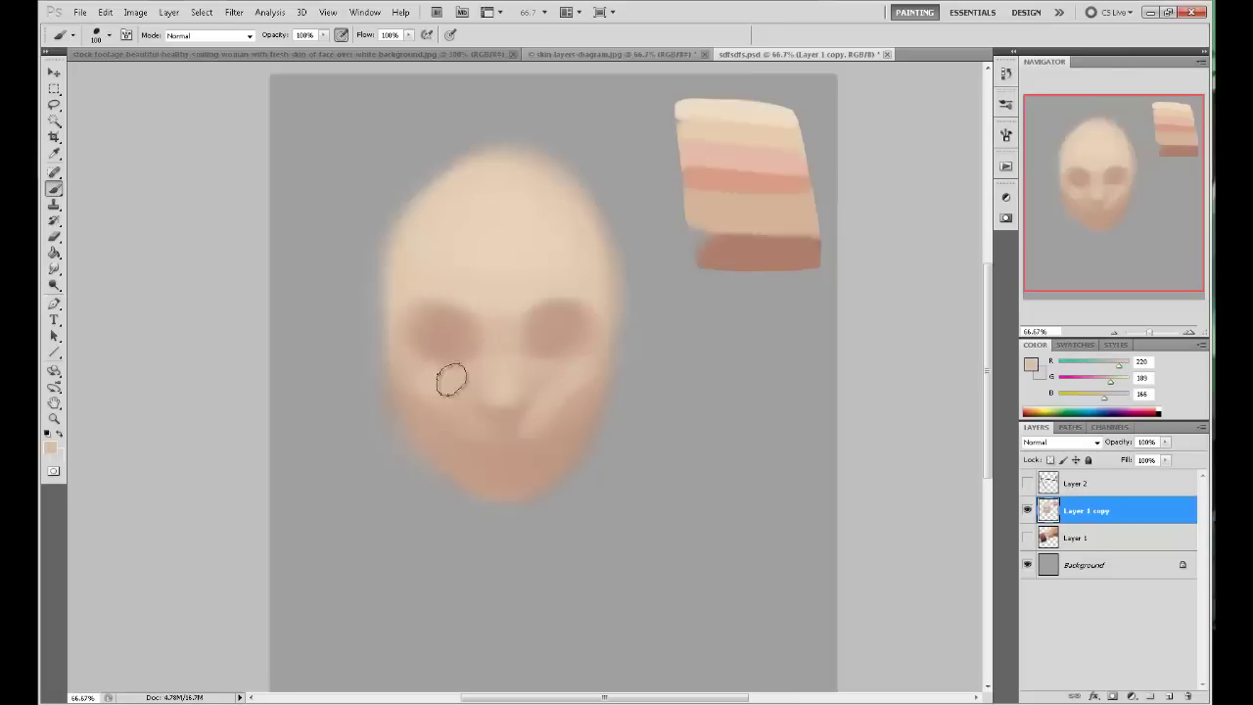
alt+click(568, 370)
alt+click(591, 372)
alt+click(564, 429)
alt+click(584, 372)
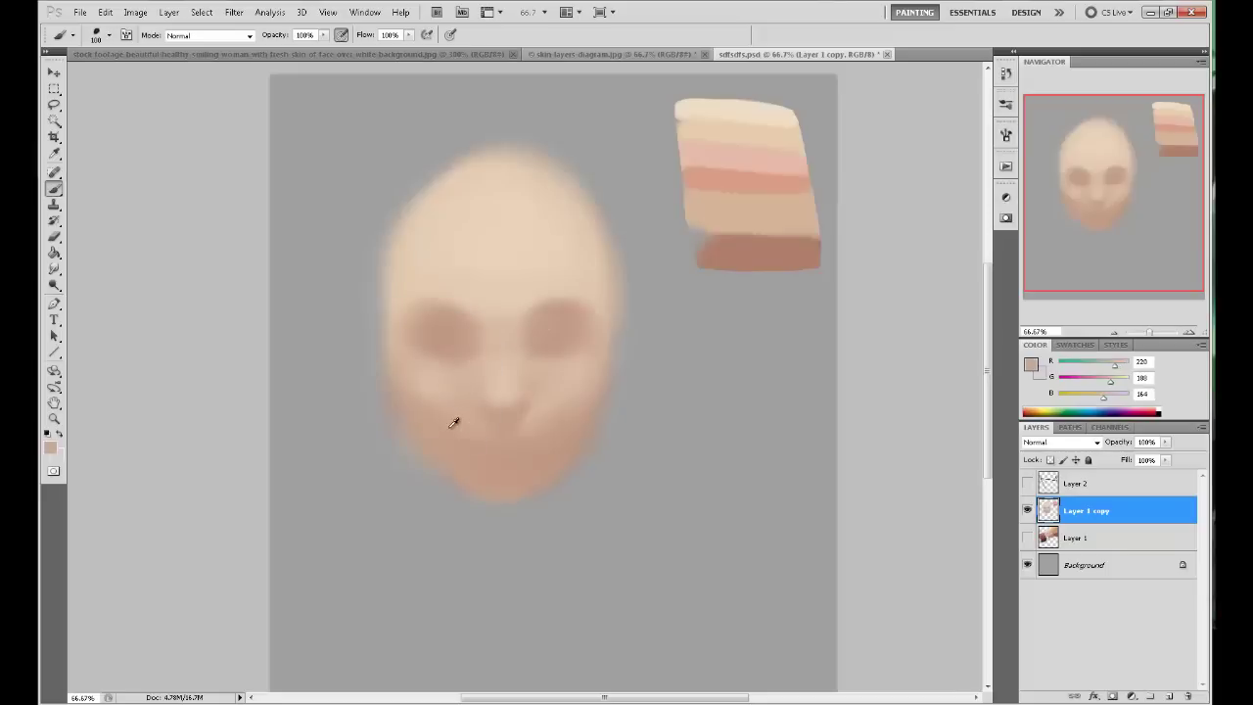
Soften the edges of both eye sockets with skin tones sampled from just above and below them.
alt+click(418, 360)
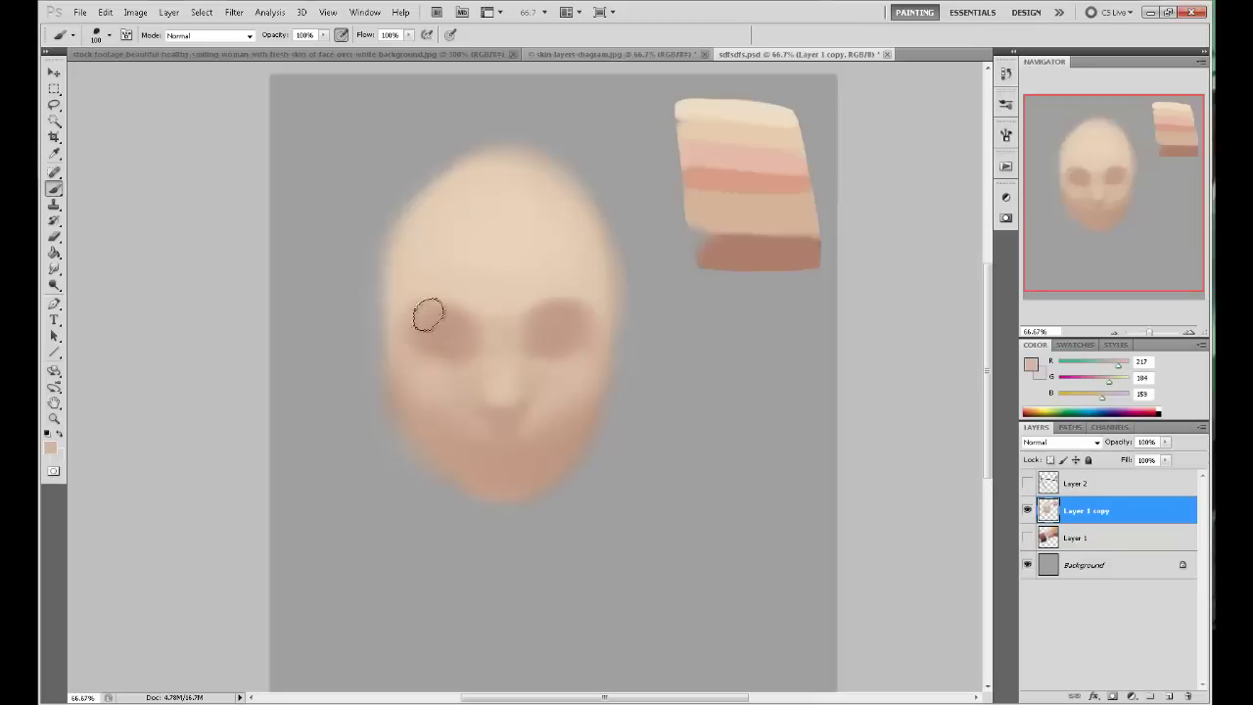
alt+click(455, 286)
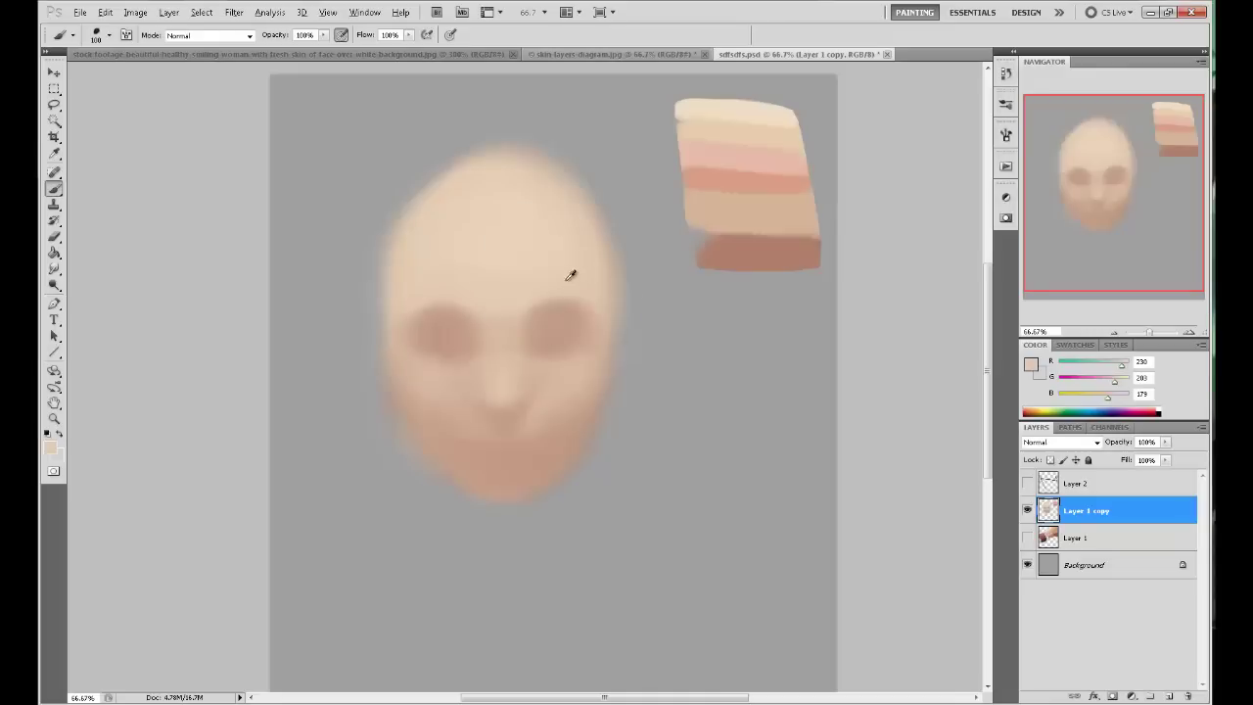
alt+click(581, 357)
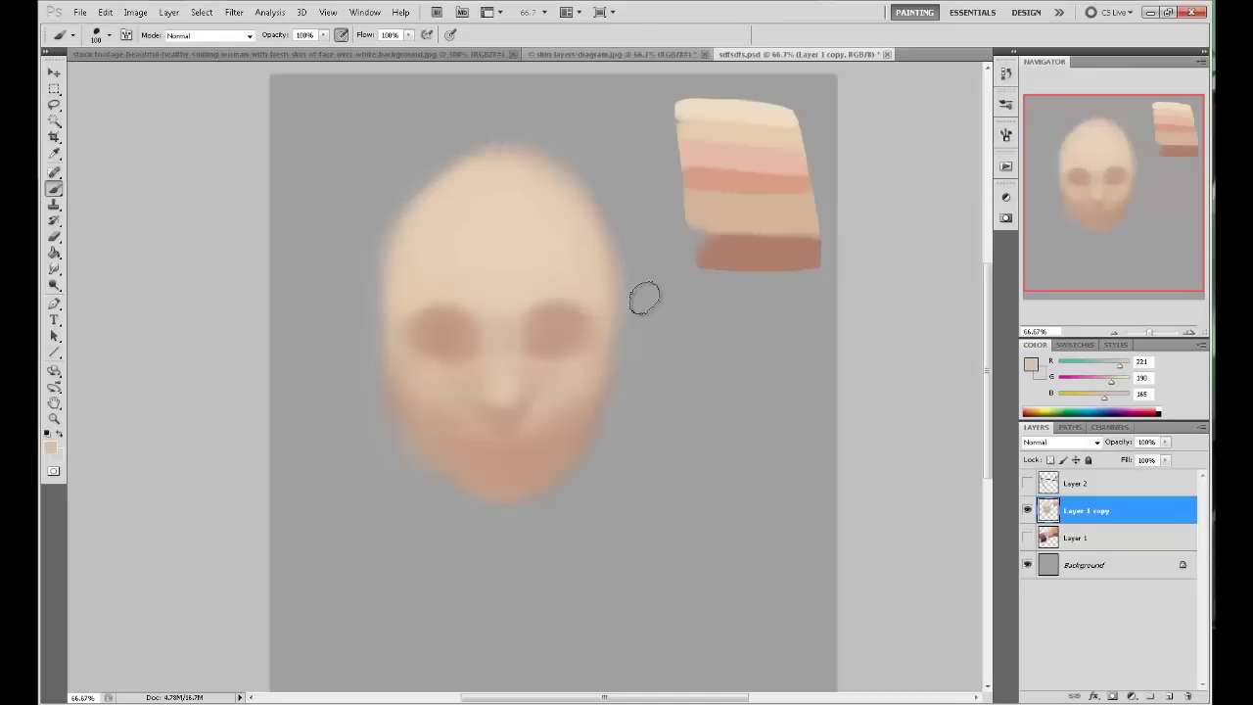
Paint the mouth line below the nose with the darkest brown swatch, using a 40 px brush.
alt+click(743, 252)
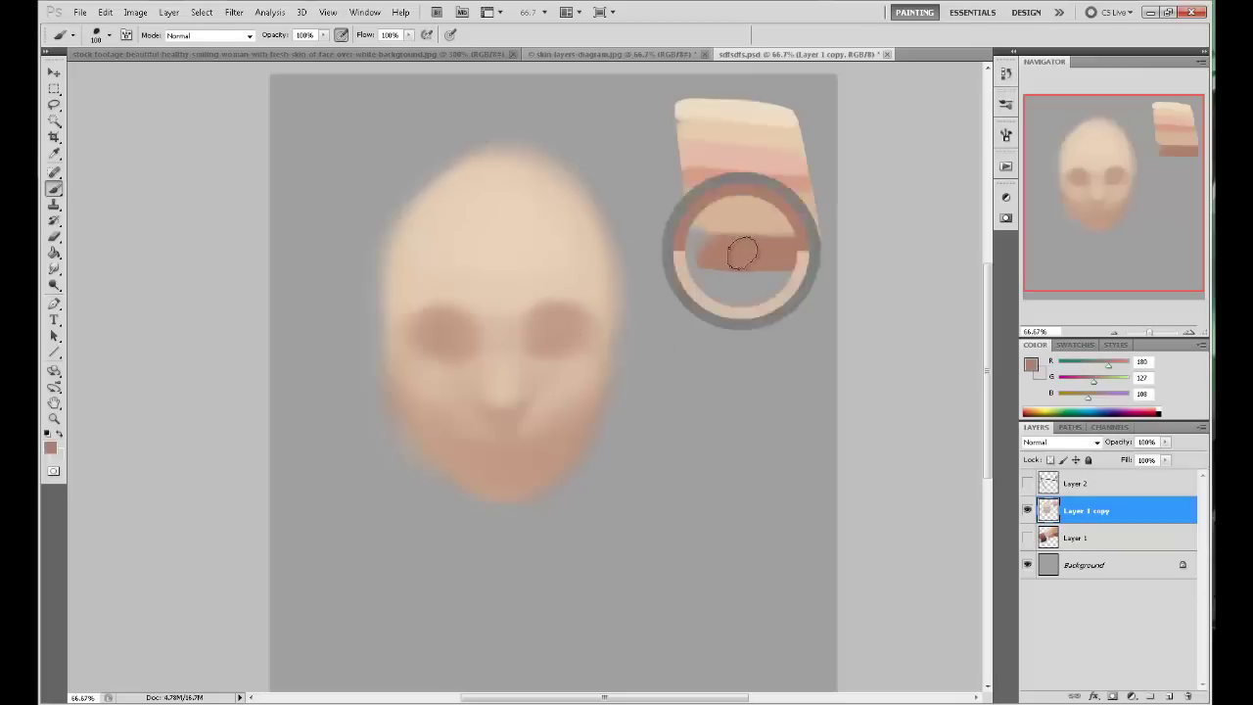
key(bracketleft)
key(bracketleft)
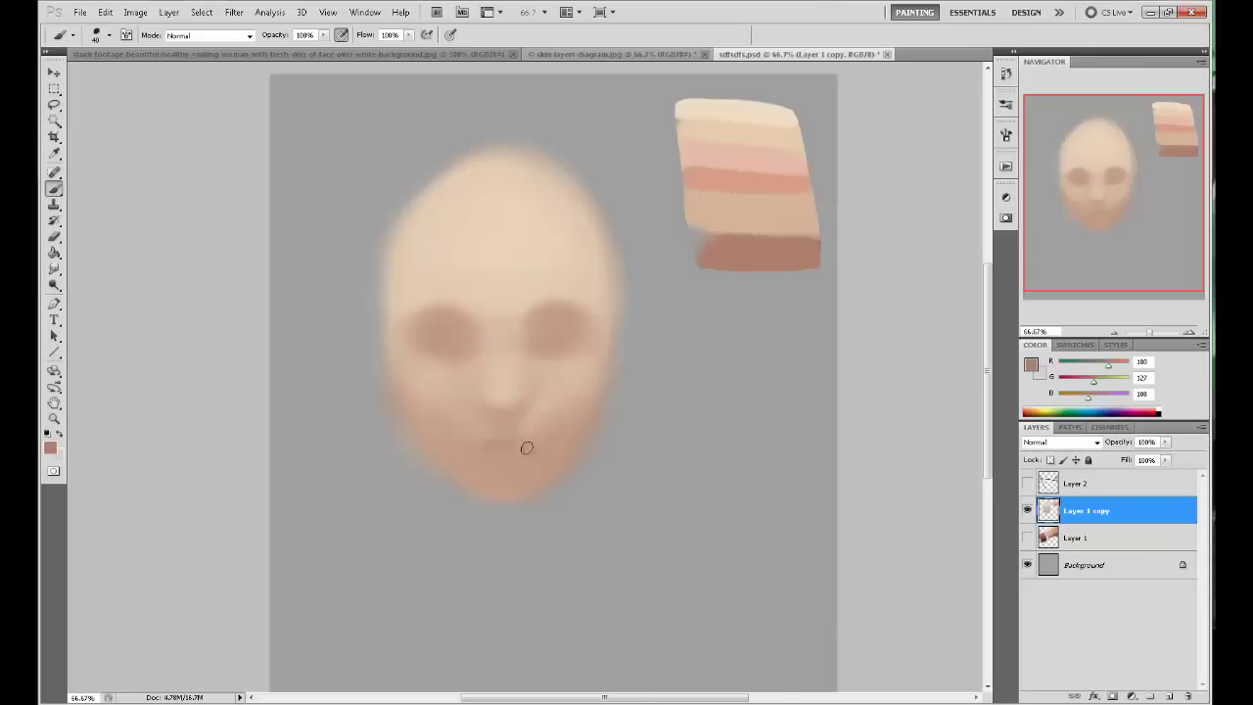
Shape and blend the lips with light and dark tones sampled from the mouth and surrounding skin.
alt+click(525, 442)
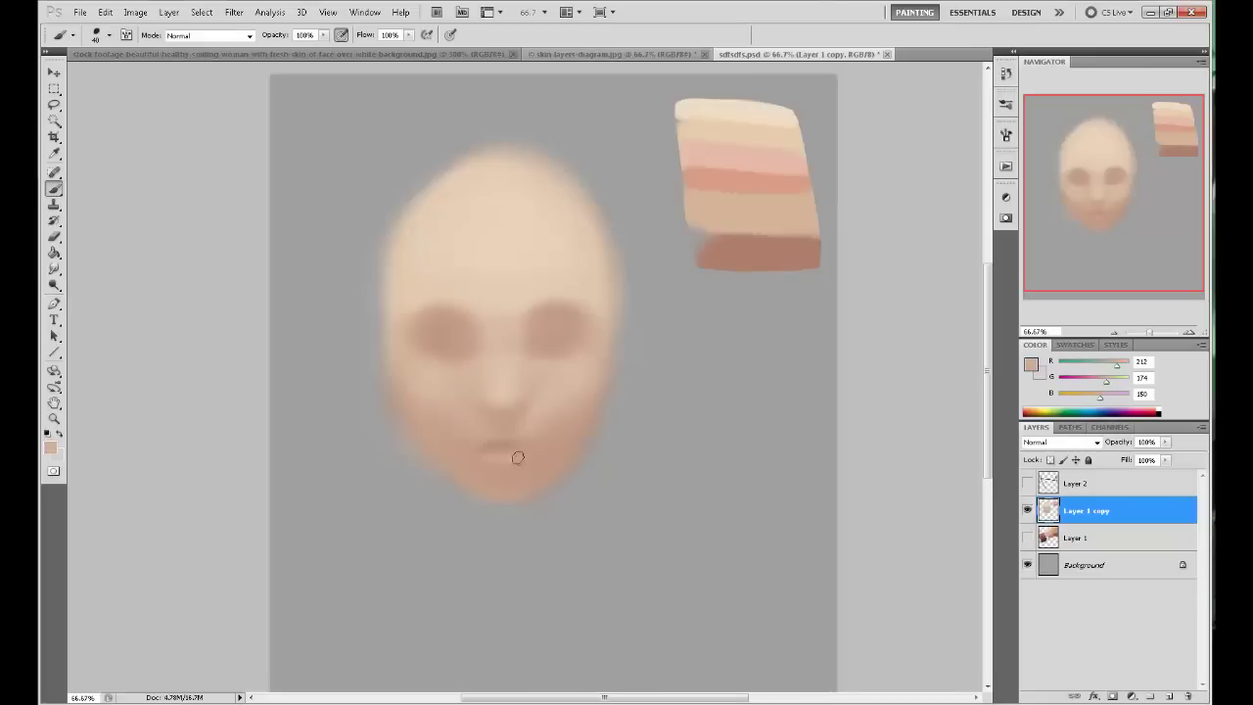
alt+click(483, 460)
alt+click(532, 452)
alt+click(507, 457)
alt+click(501, 444)
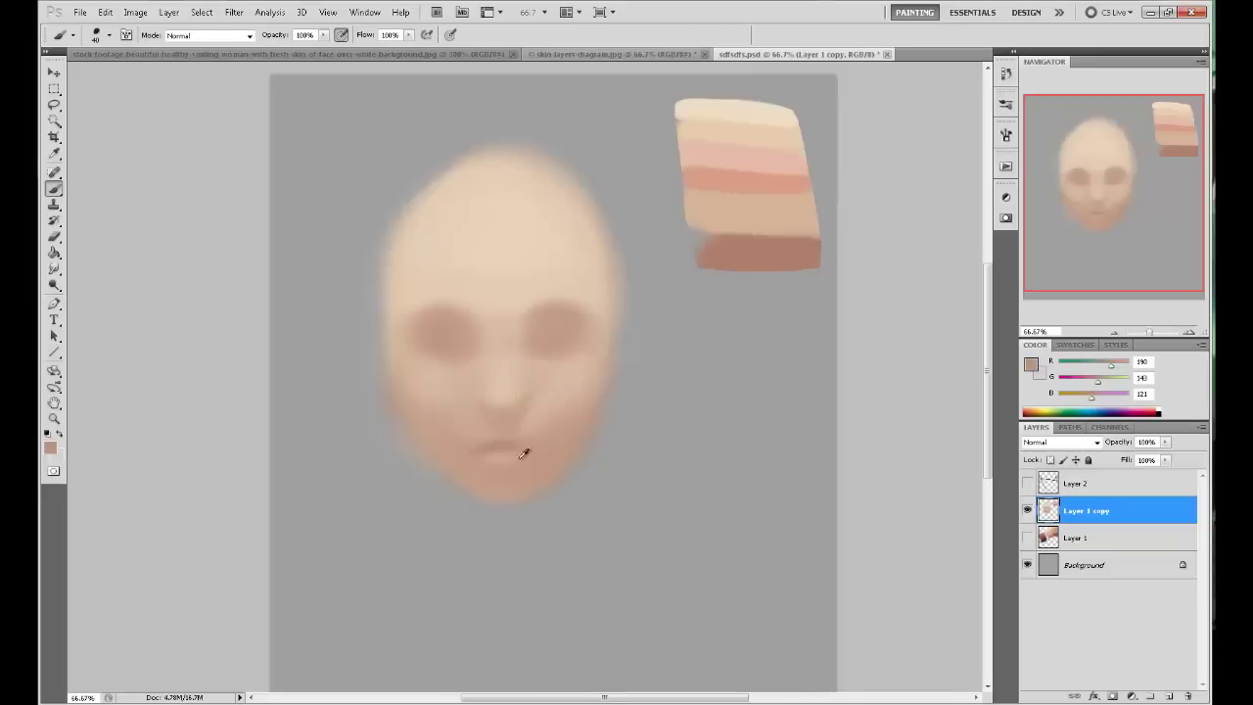
alt+click(460, 458)
alt+click(508, 444)
alt+click(503, 447)
alt+click(510, 456)
Touch up the brow area with sampled forehead tones and deepen both eye sockets with the darkest brown swatch, using a 90 px brush.
alt+click(520, 299)
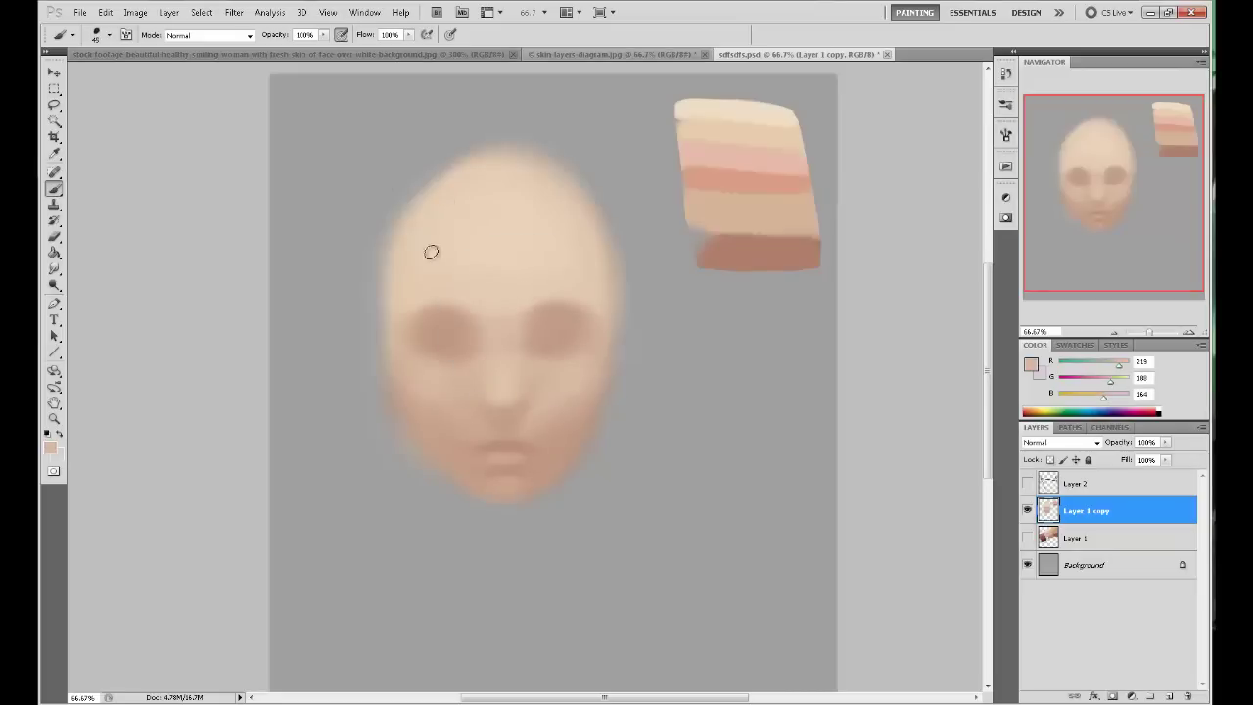
alt+click(531, 282)
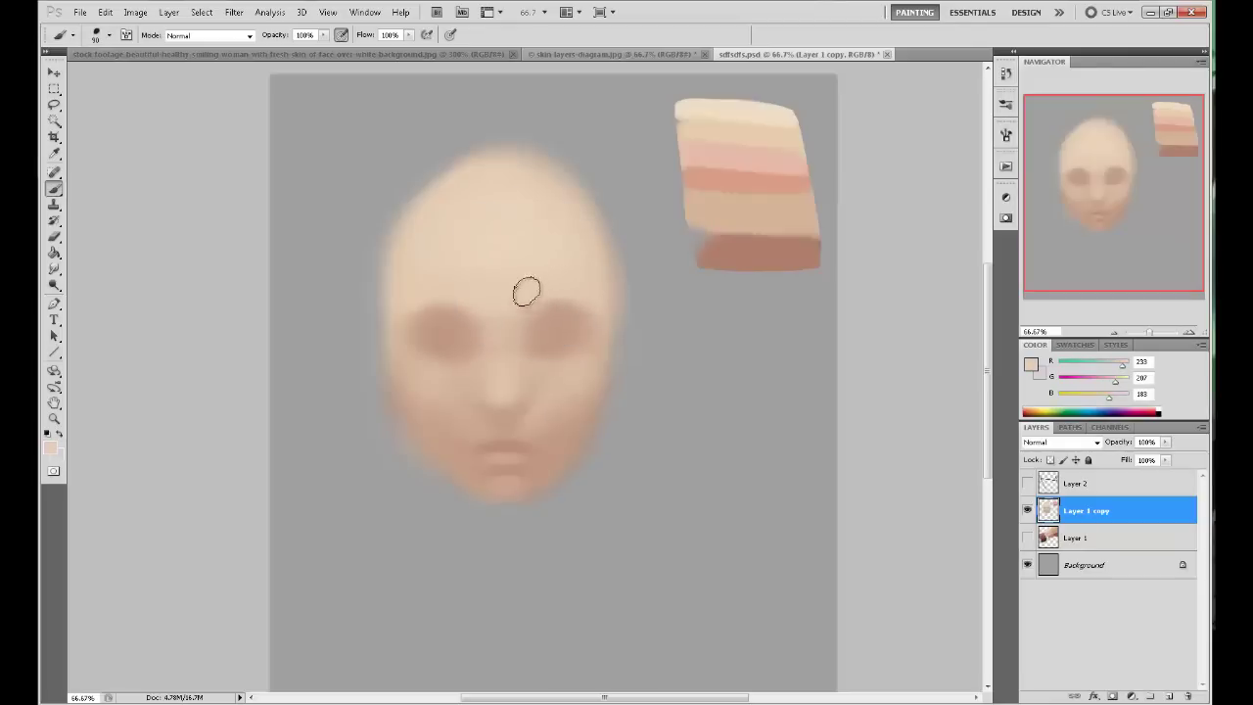
alt+click(747, 240)
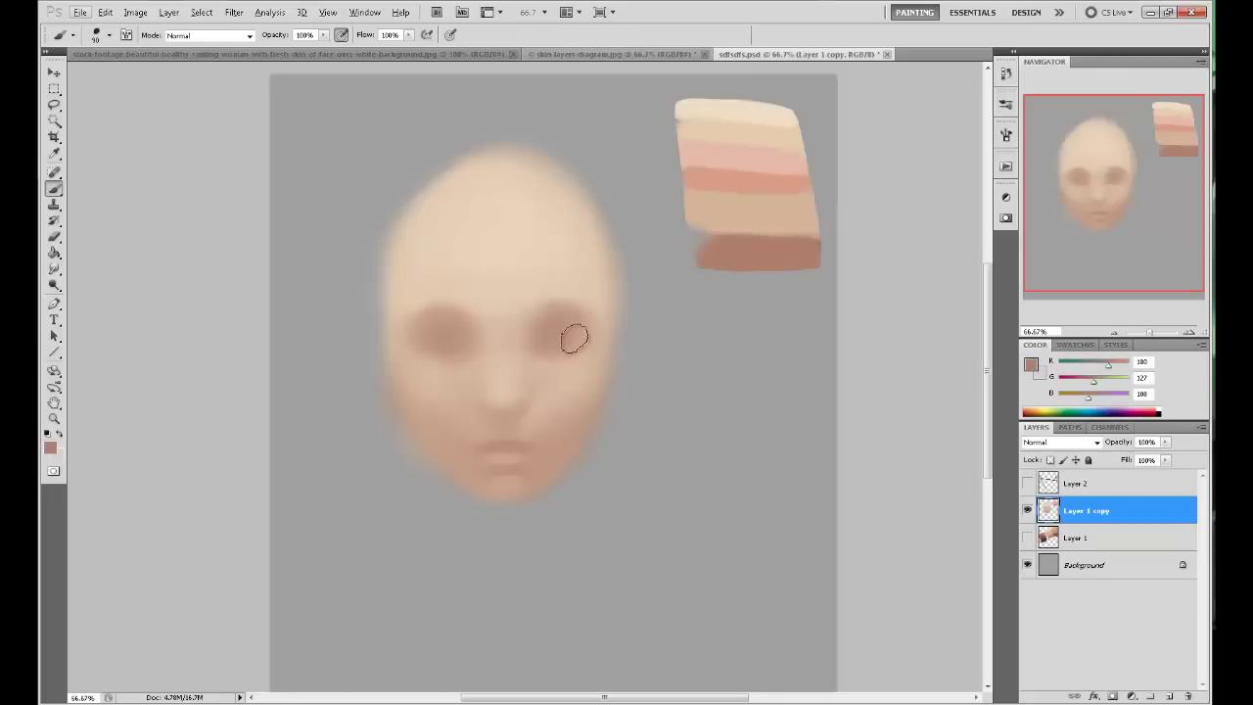
Shade the top and side of the forehead with mid skin tones sampled from the face, using a 150 px brush.
drag(649, 396, 675, 347)
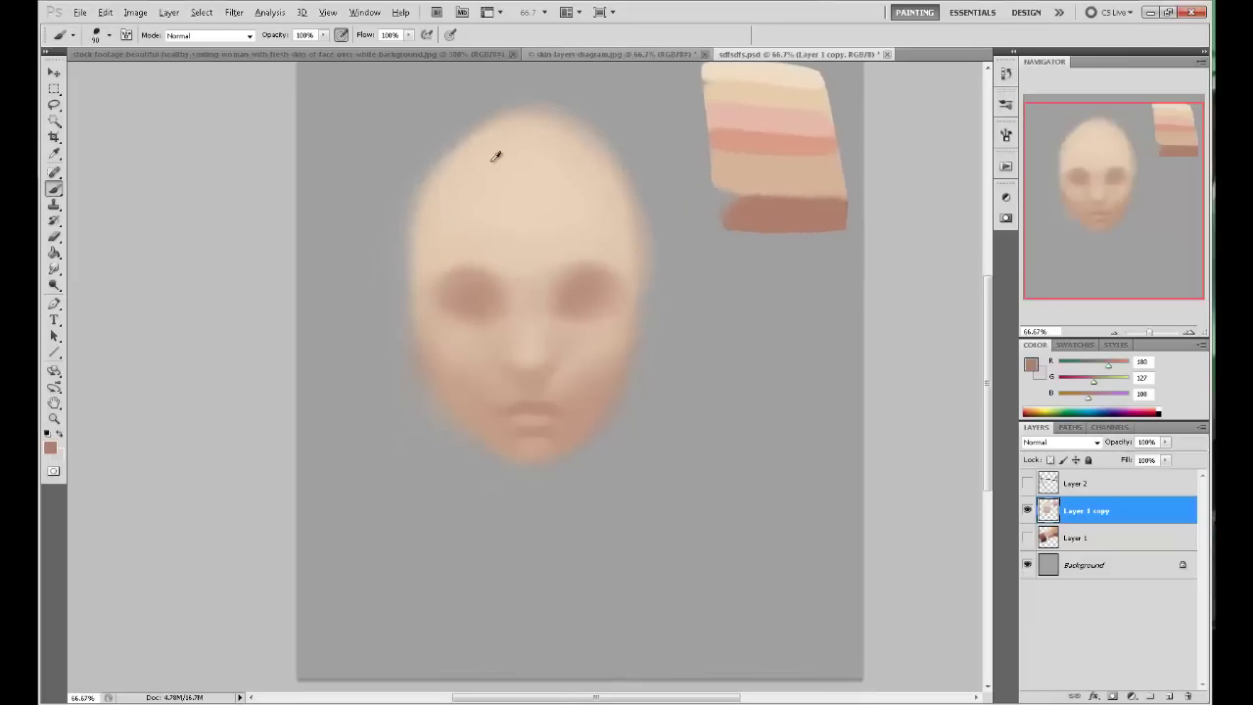
alt+click(435, 252)
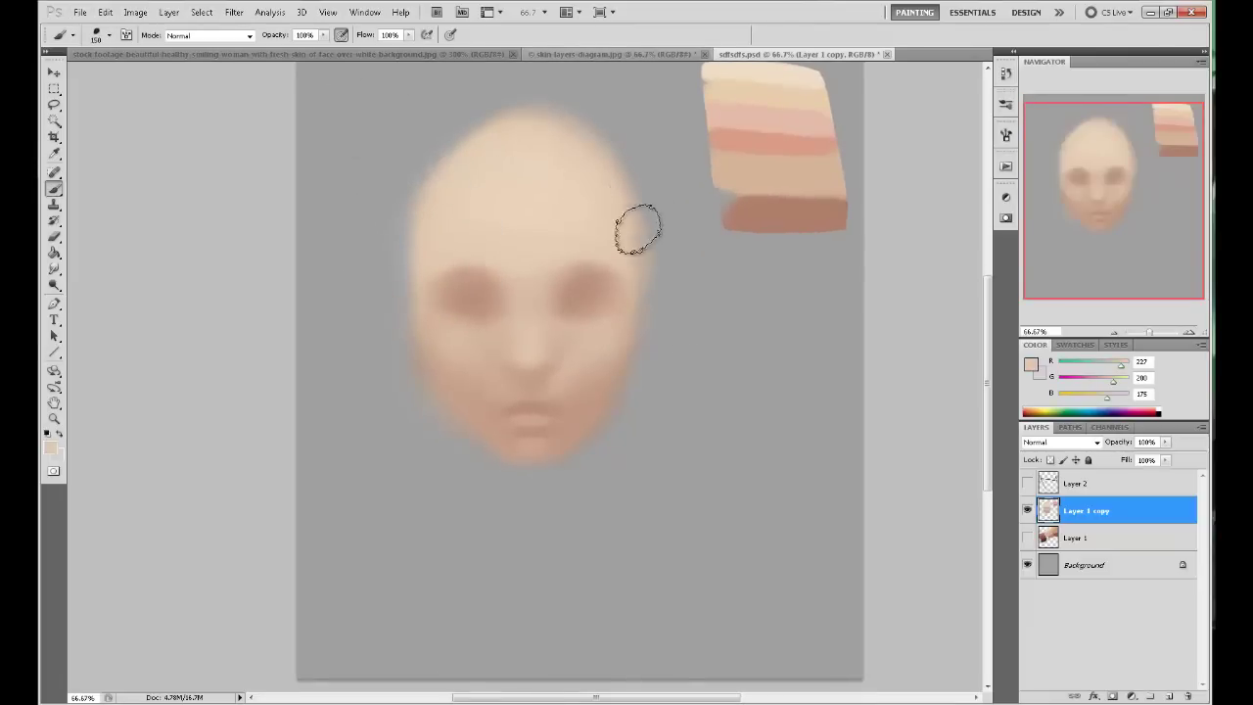
alt+click(619, 193)
alt+click(614, 341)
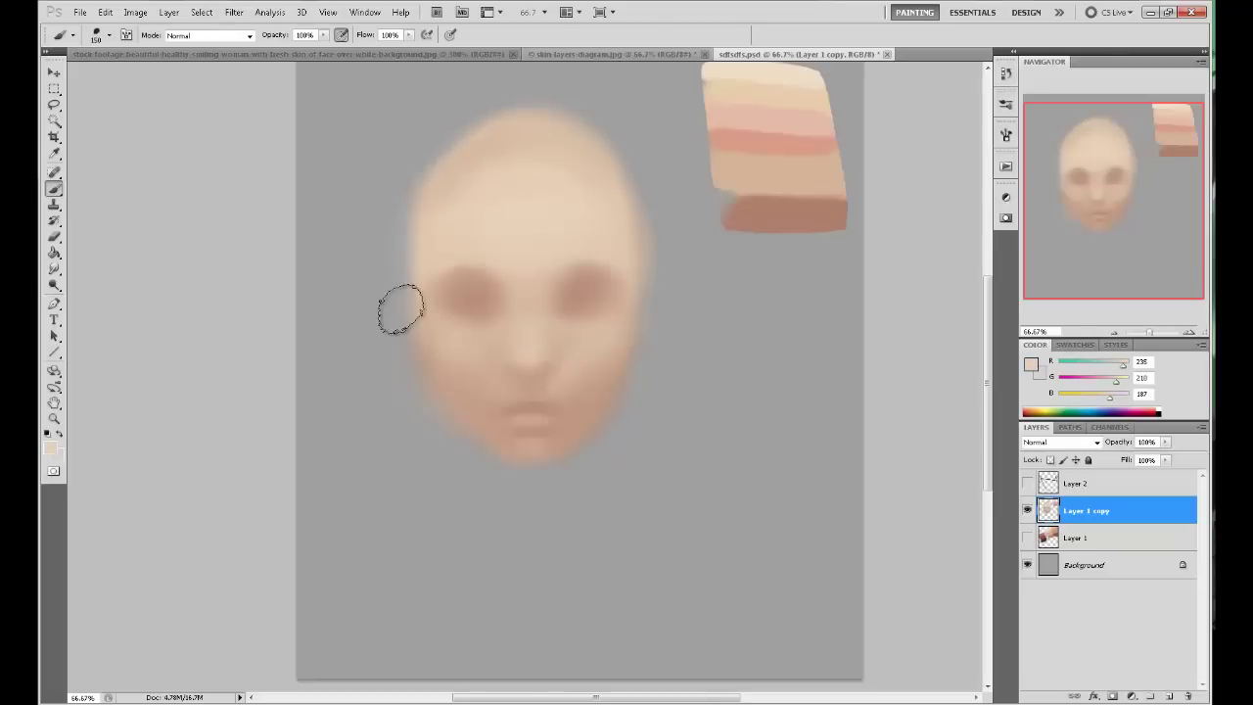
alt+click(507, 147)
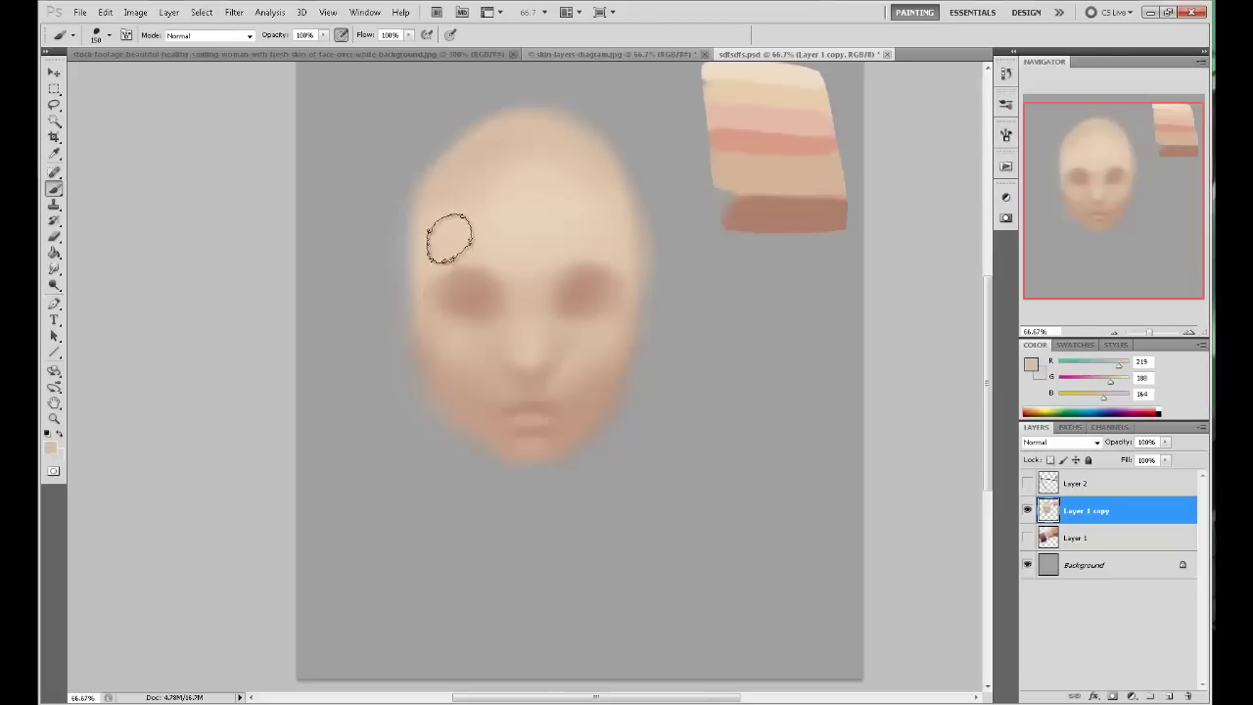
Blend the light centre of the forehead into the shaded top and temple with tones sampled from both areas.
alt+click(527, 197)
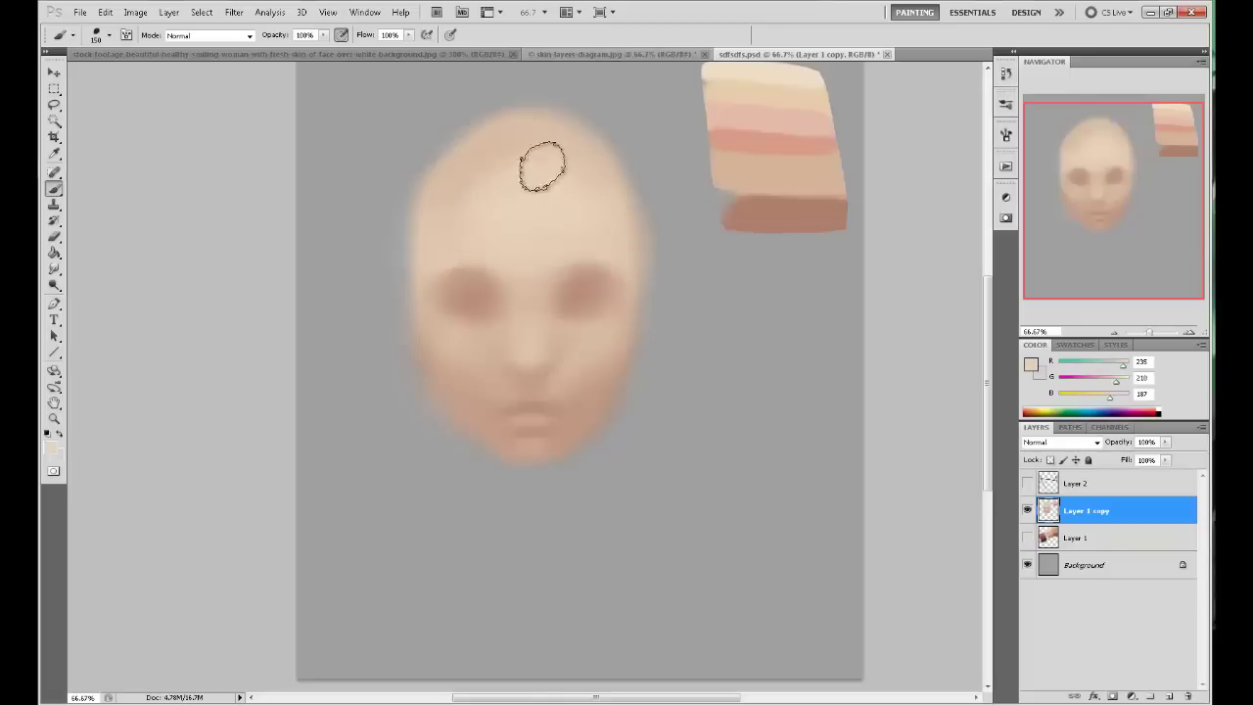
alt+click(527, 141)
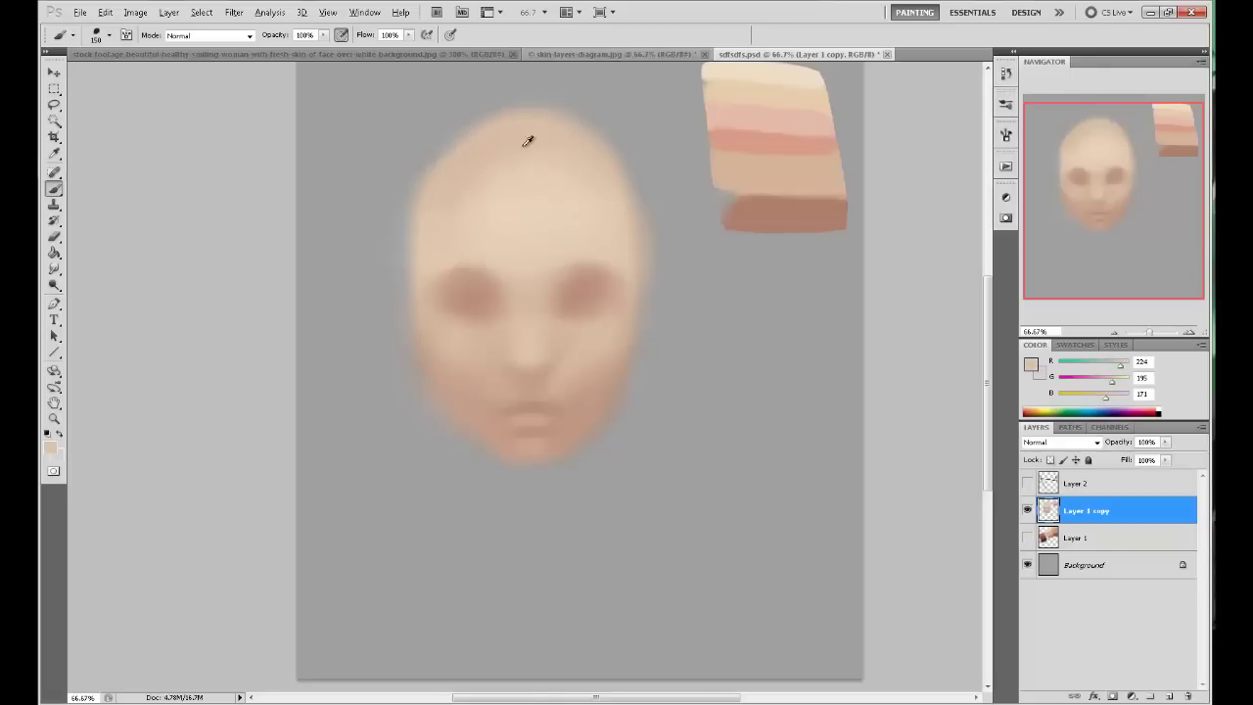
alt+click(524, 145)
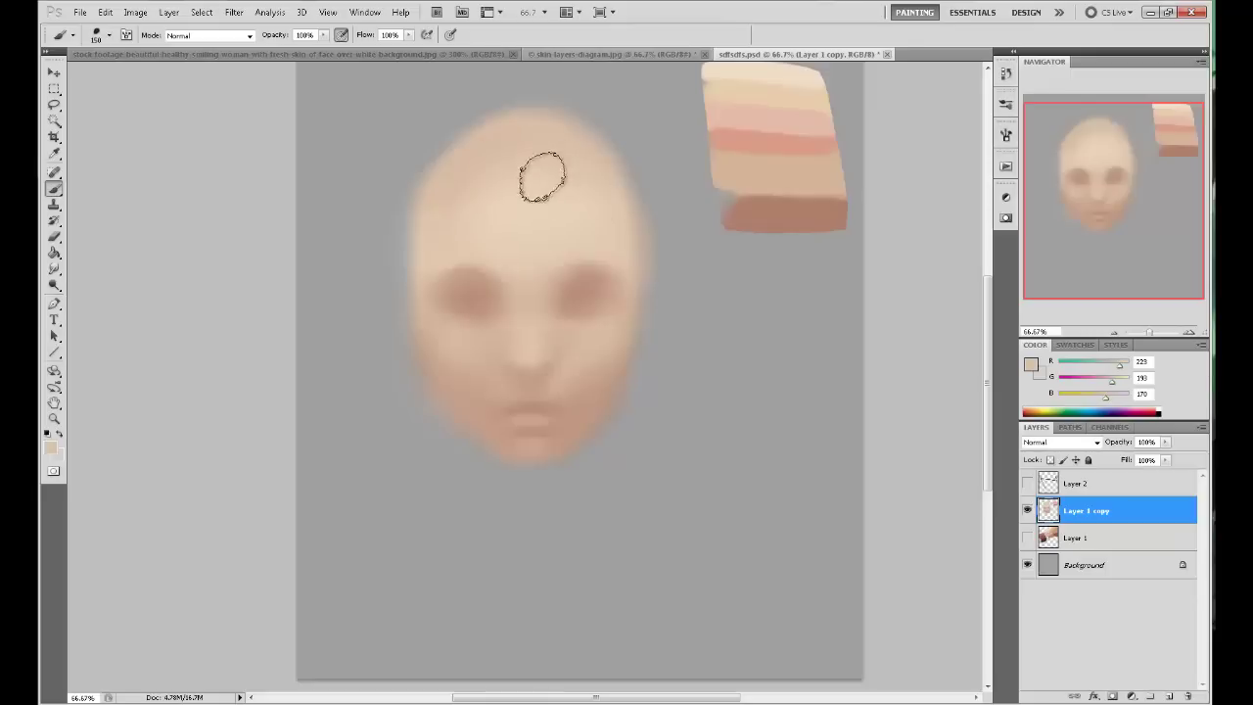
alt+click(457, 162)
mouse_move(518, 156)
mouse_down()
mouse_move(468, 204)
mouse_move(485, 169)
mouse_move(458, 183)
mouse_move(452, 229)
mouse_up()
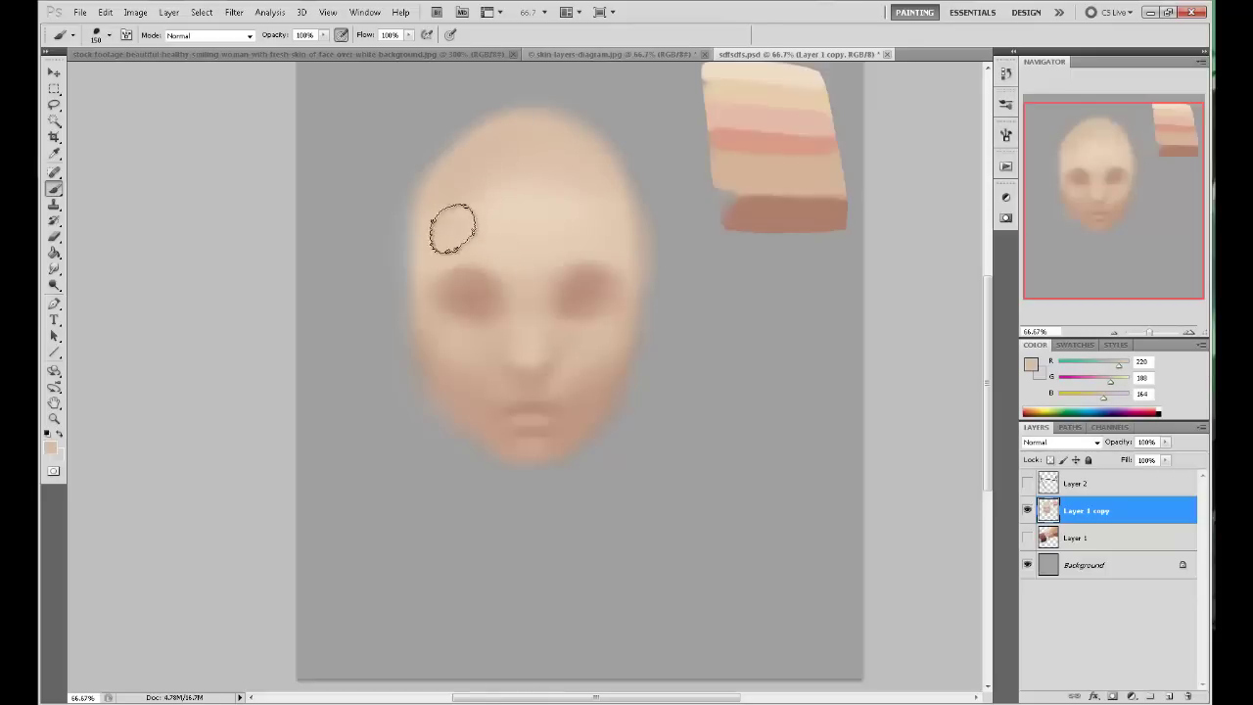
Darken the temples and outer sides of the face with brown tones sampled around the eye sockets.
alt+click(445, 262)
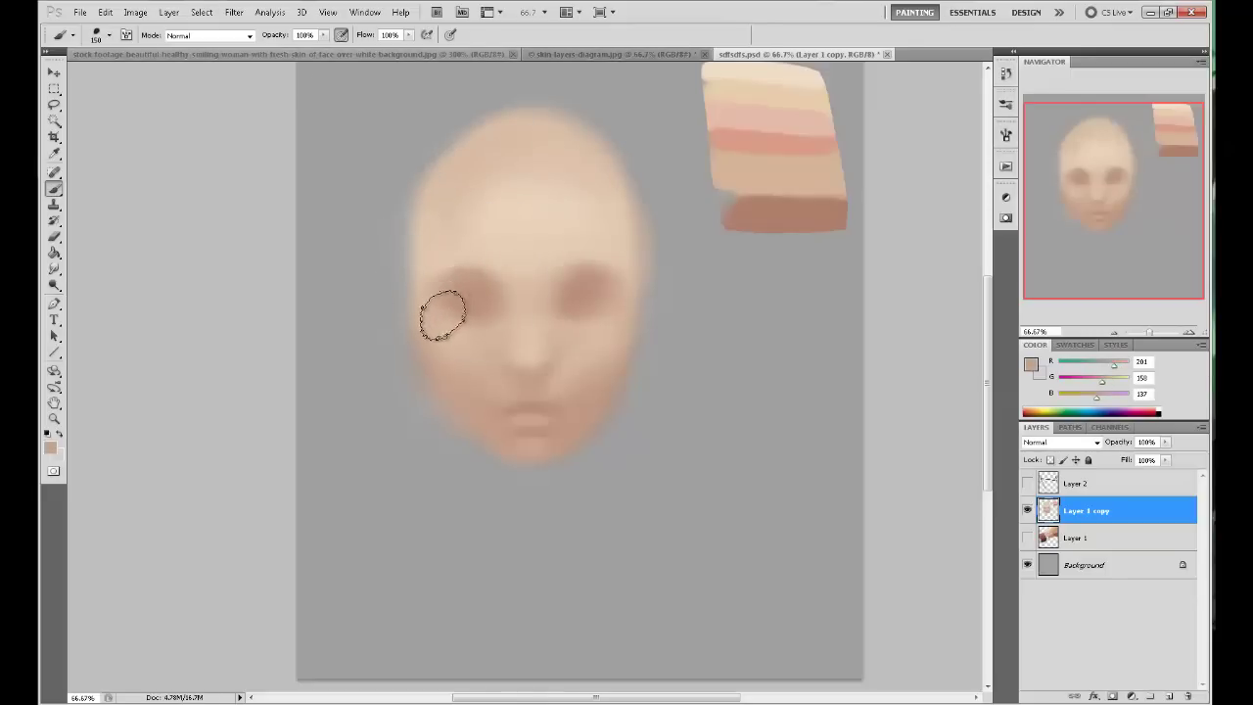
alt+click(605, 253)
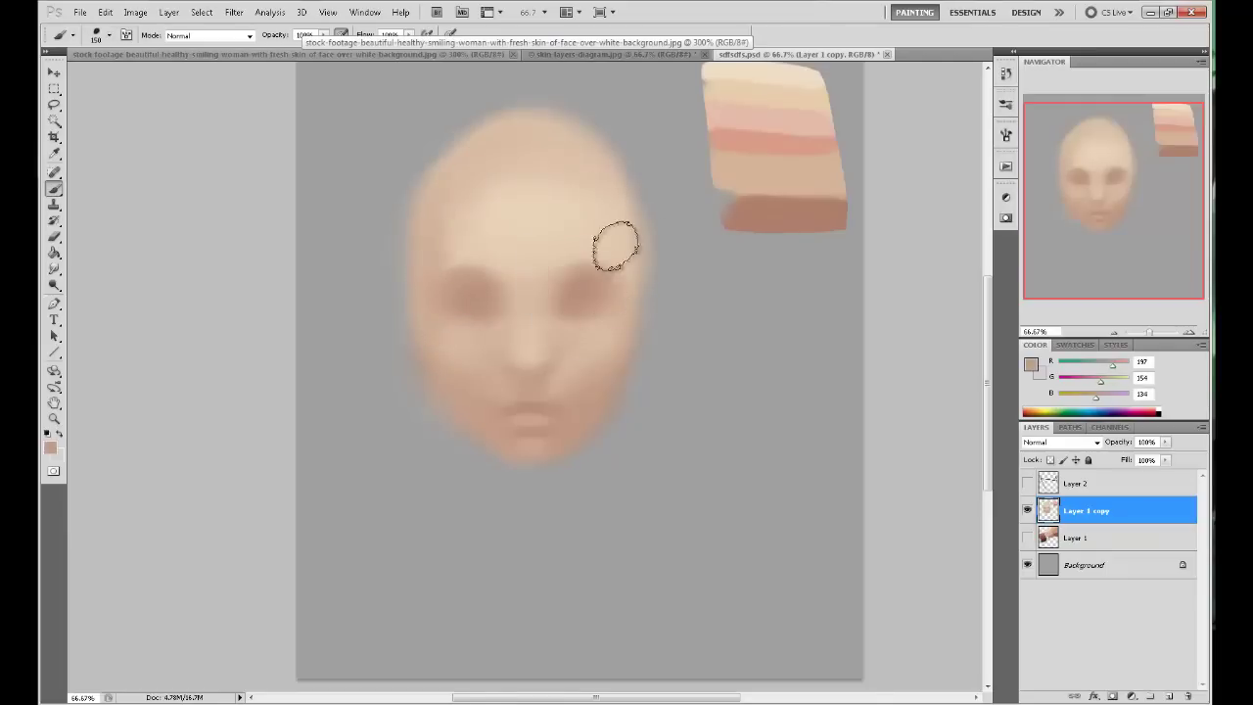
alt+click(464, 287)
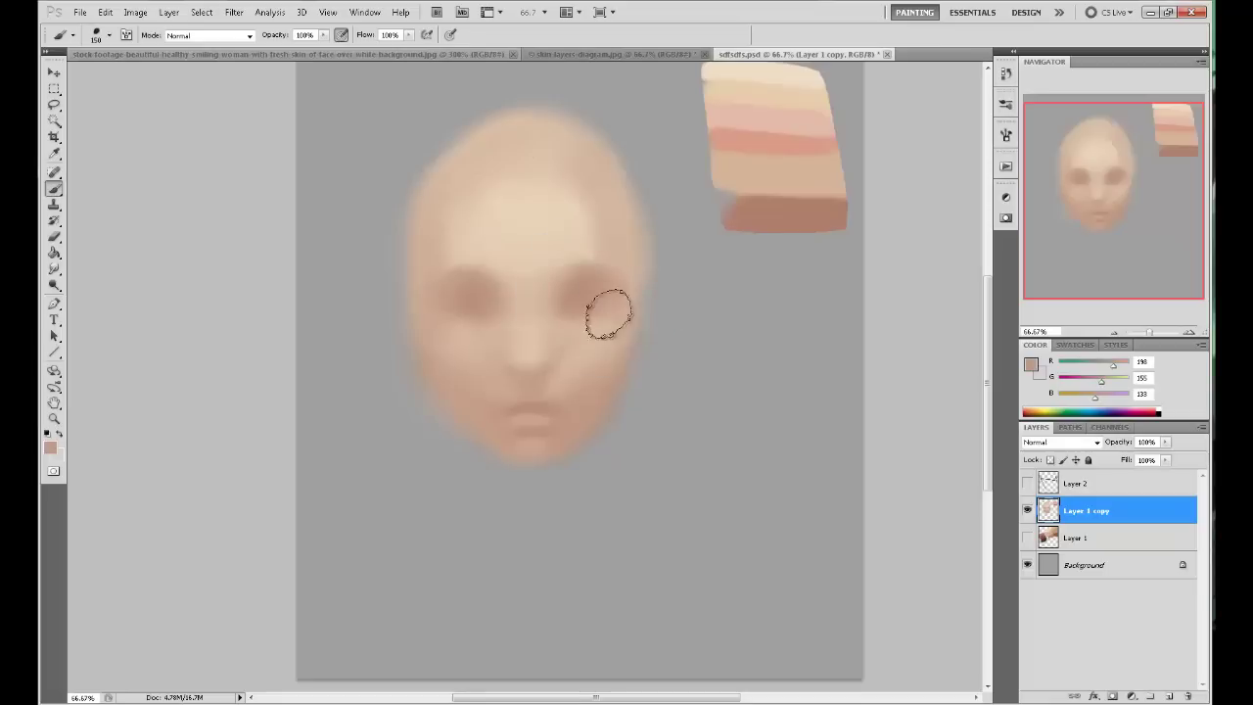
alt+click(442, 298)
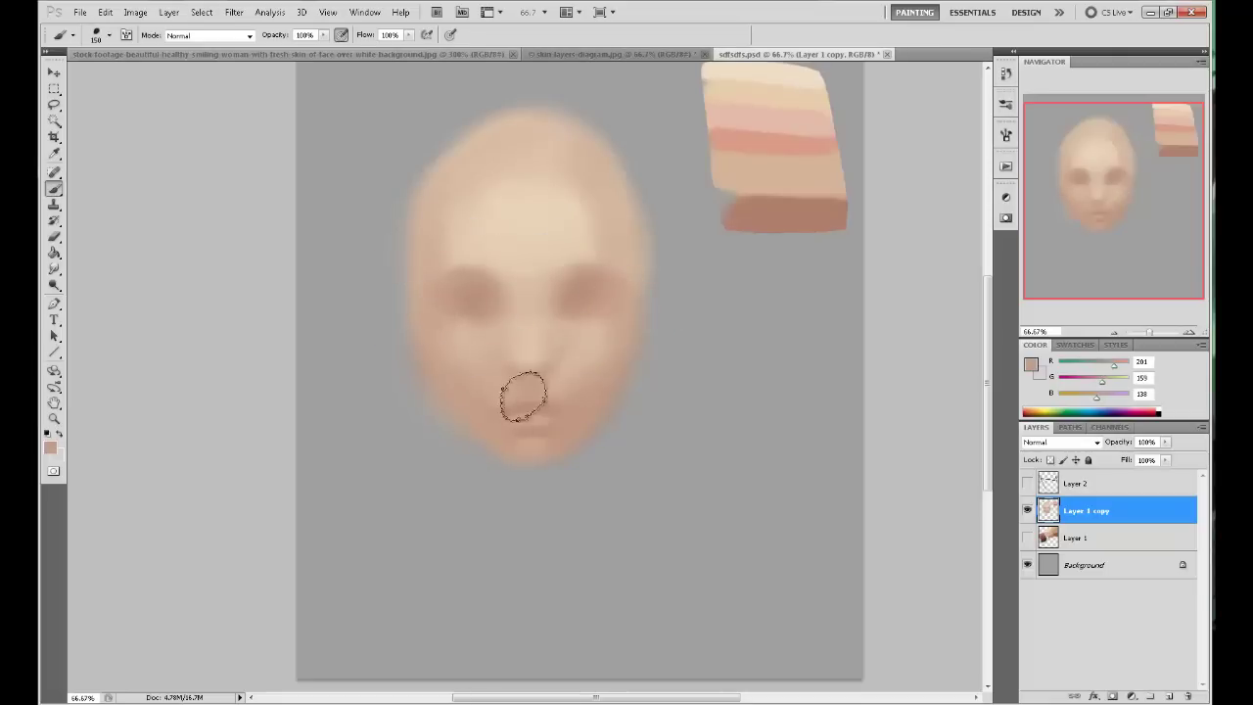
Soften the edges of the forehead highlight towards both temples with tones sampled from the forehead and temple.
alt+click(500, 190)
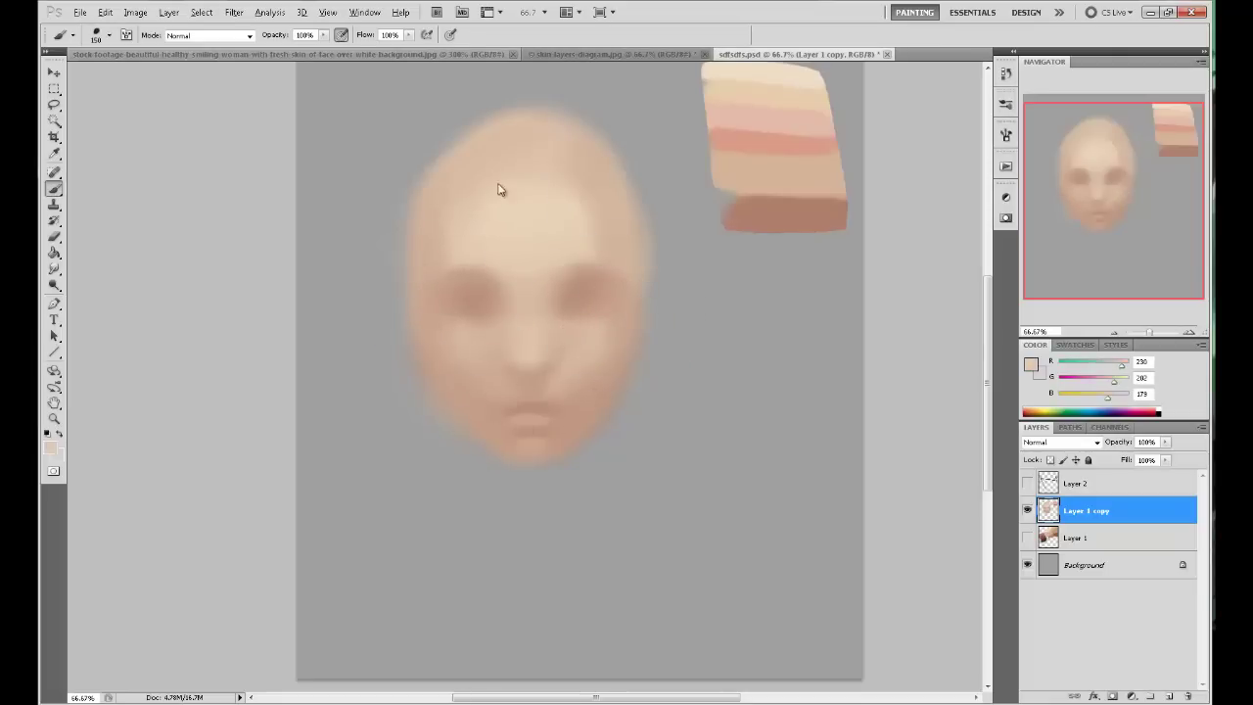
alt+click(432, 234)
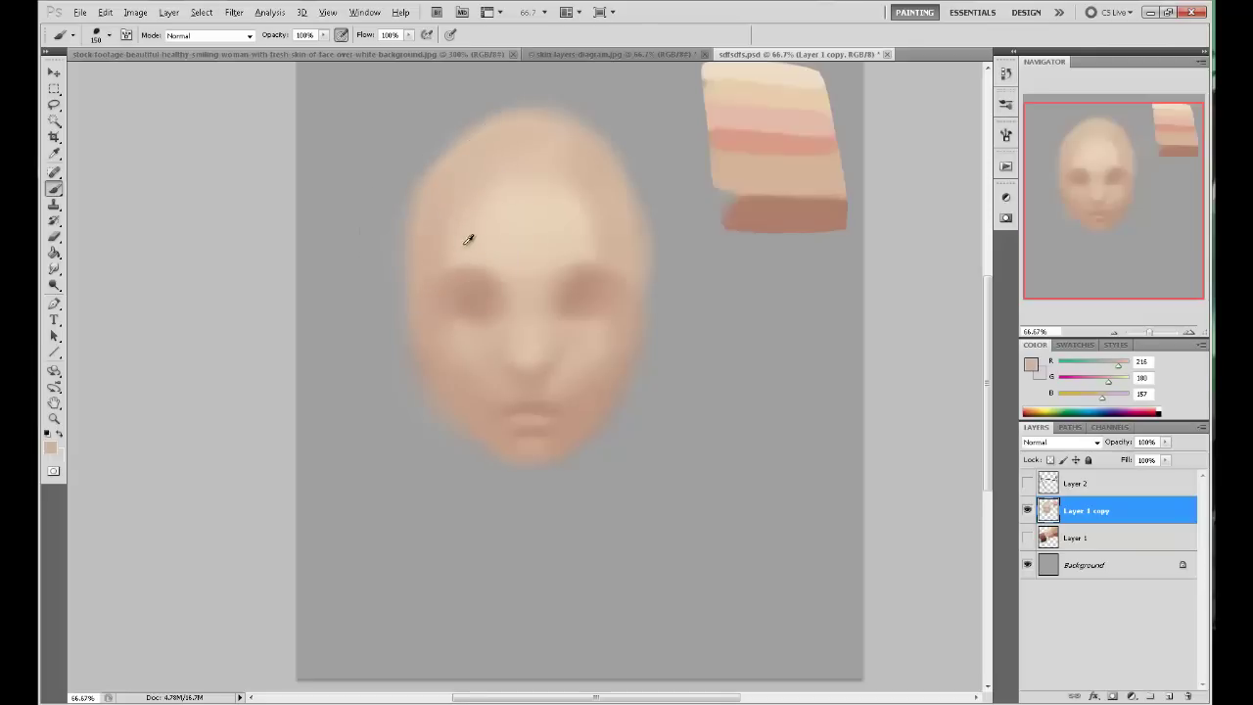
alt+click(574, 222)
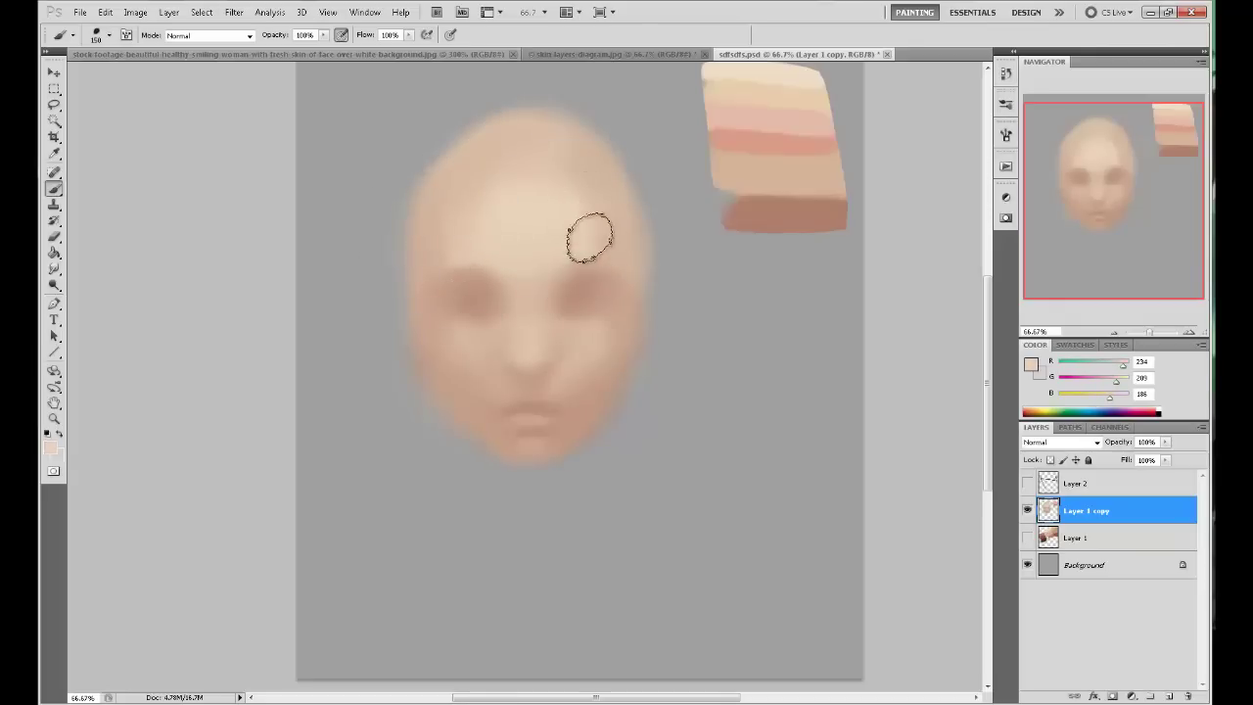
Even out the forehead highlight's blend into both temples and the brow, using forehead tones sampled from the face.
alt+click(592, 228)
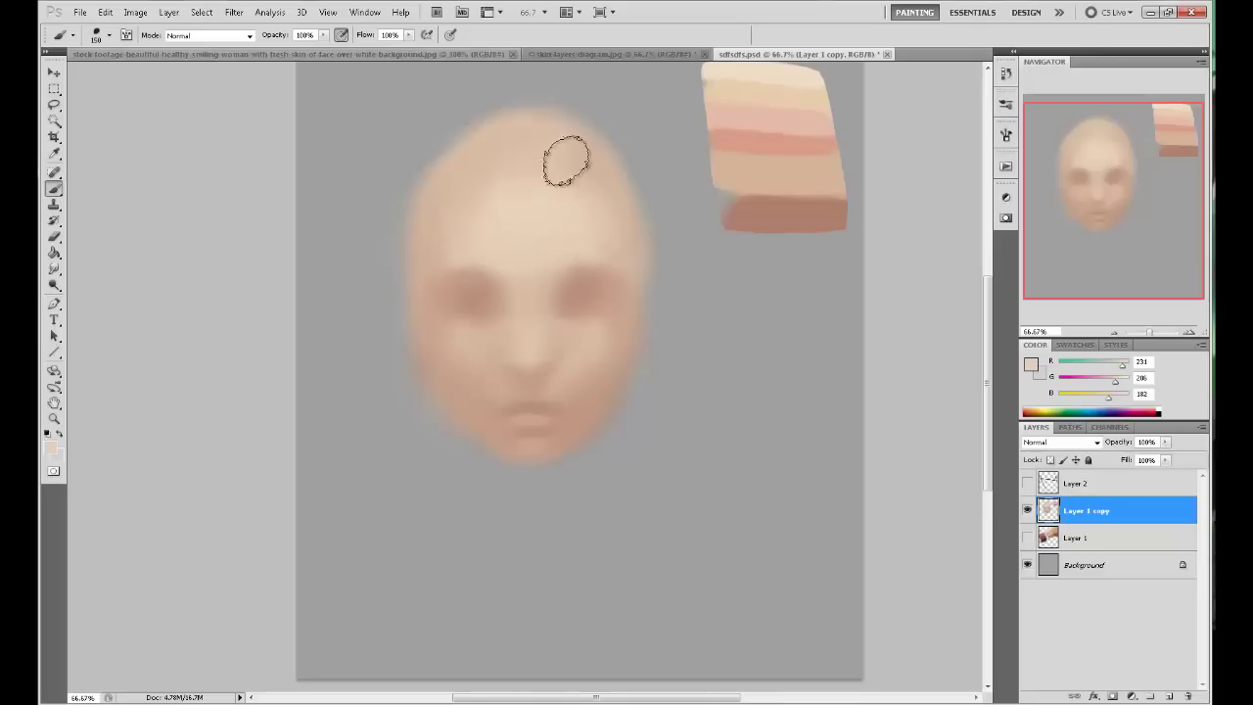
alt+click(600, 176)
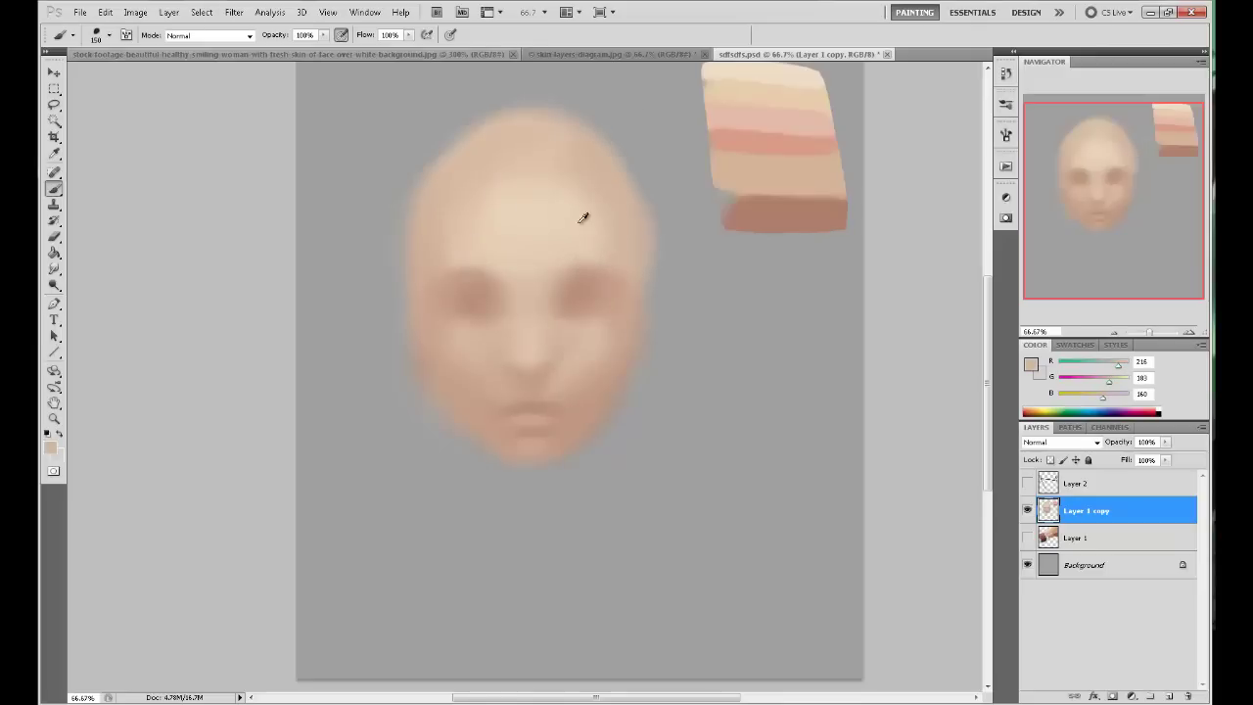
alt+click(490, 223)
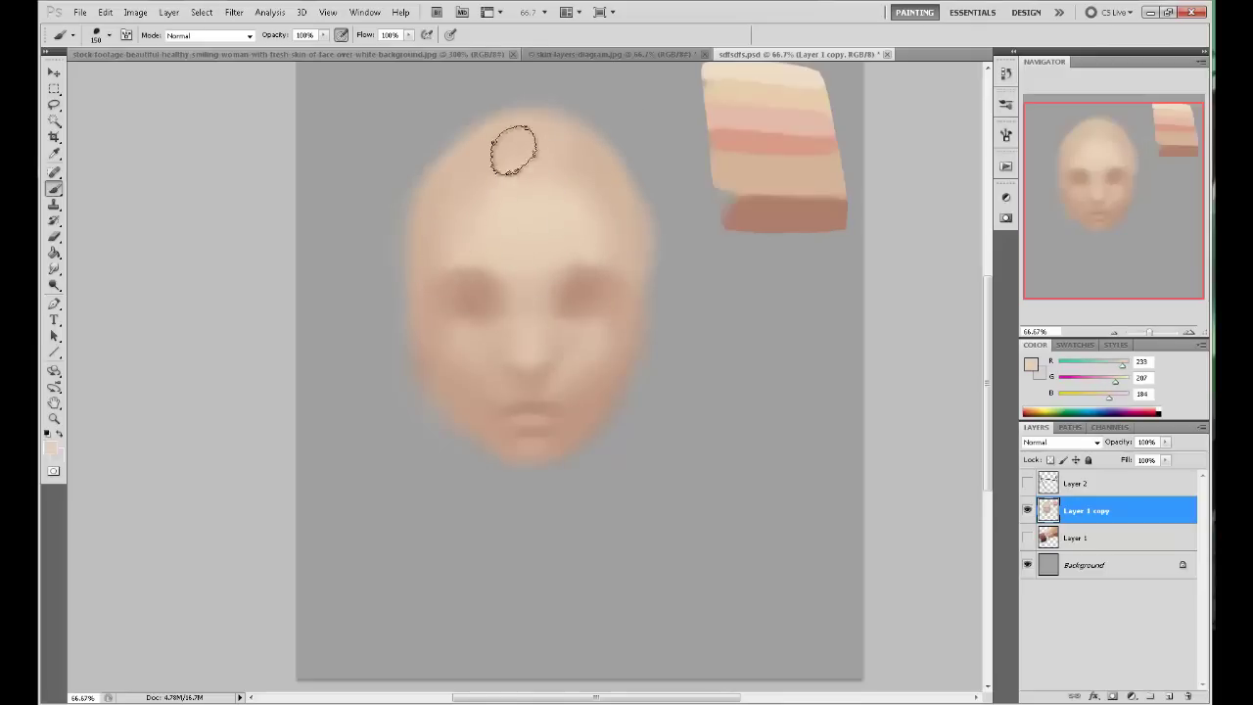
alt+click(490, 234)
alt+click(494, 231)
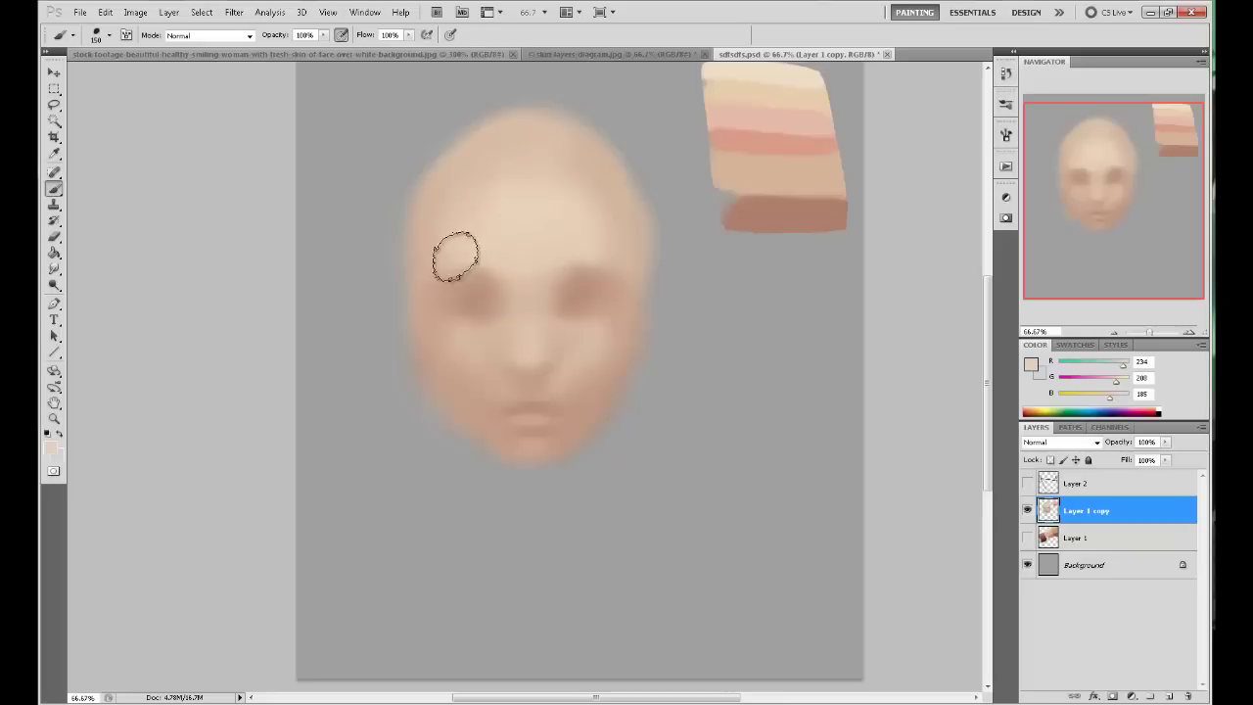
alt+click(546, 242)
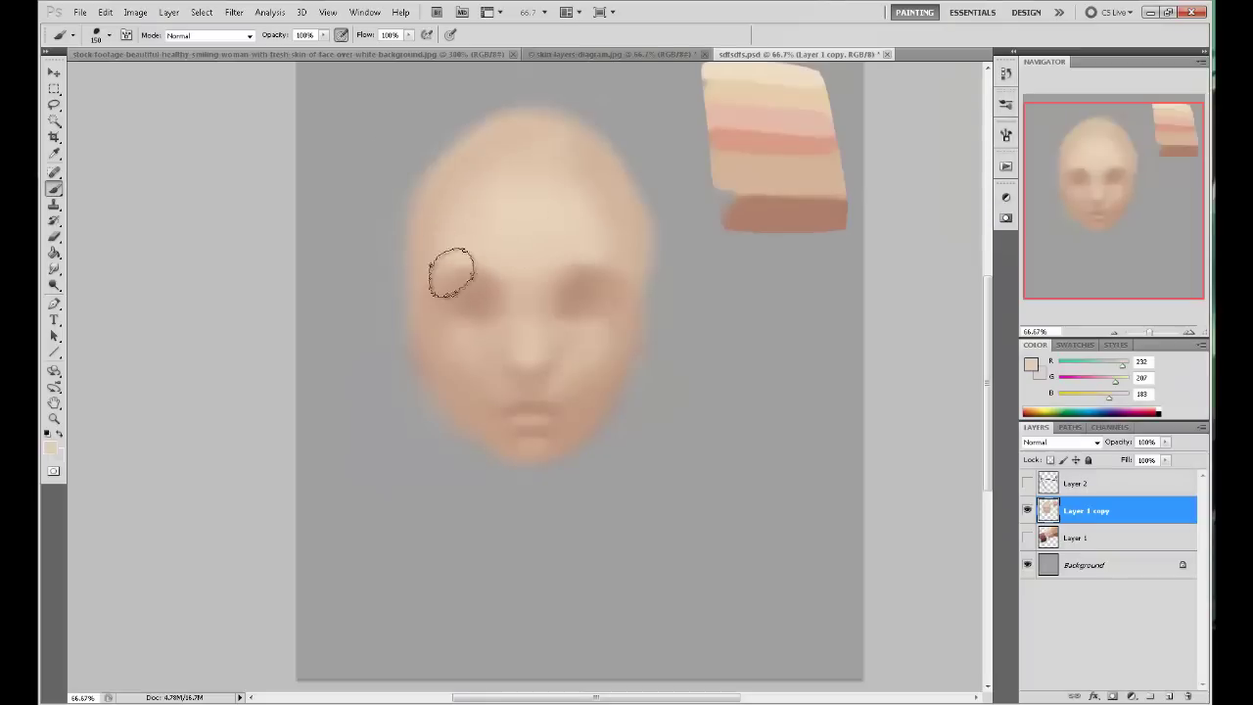
Soften both cheeks below the eye sockets with a smaller brush, using mid skin tones sampled from the cheeks.
alt+click(457, 316)
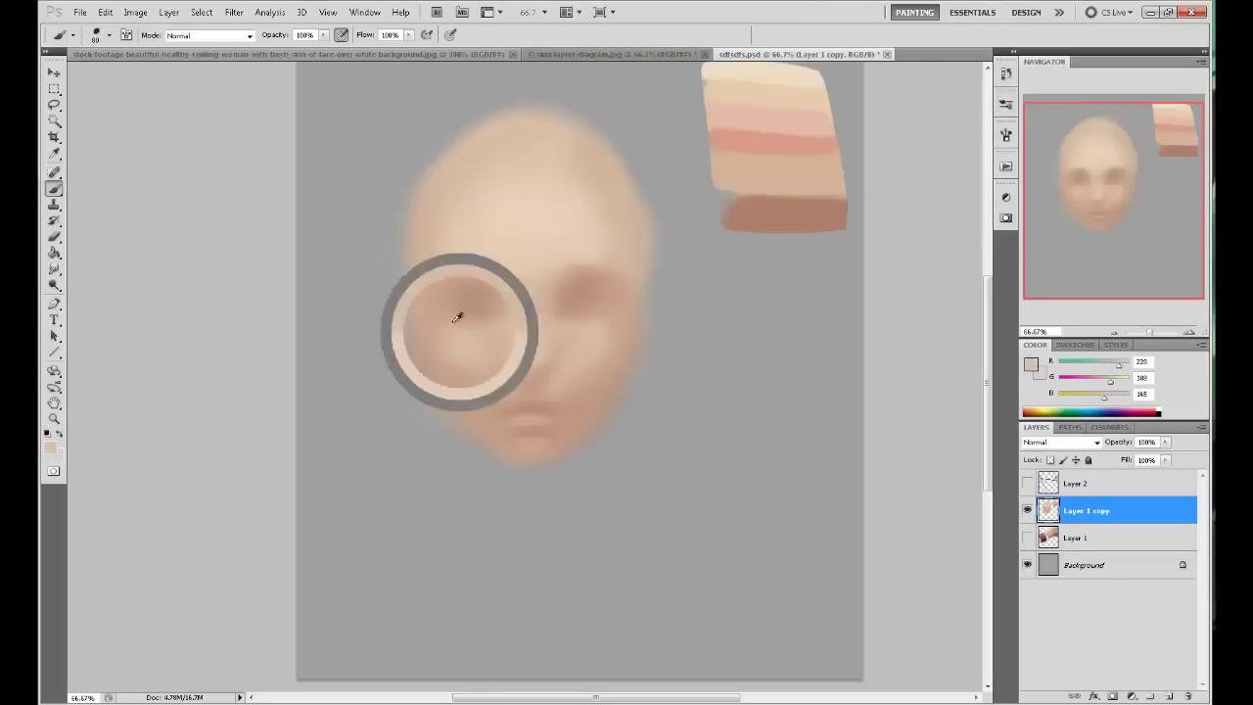
alt+click(454, 361)
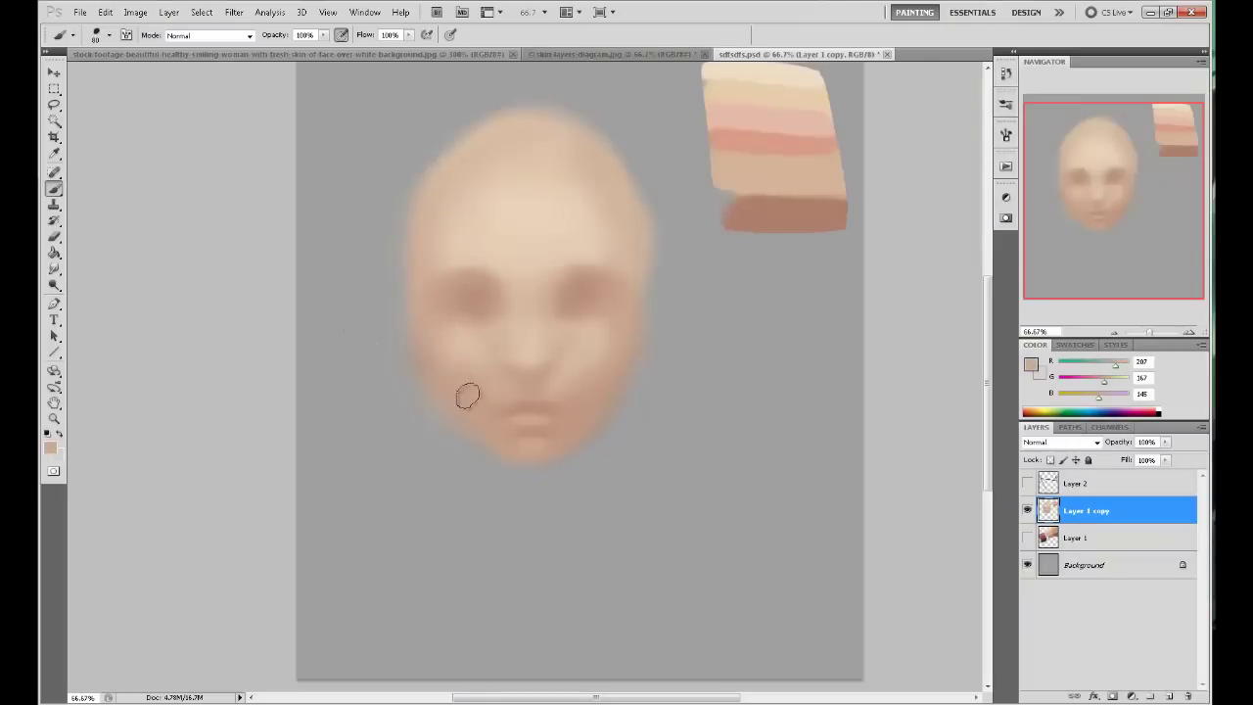
alt+click(594, 331)
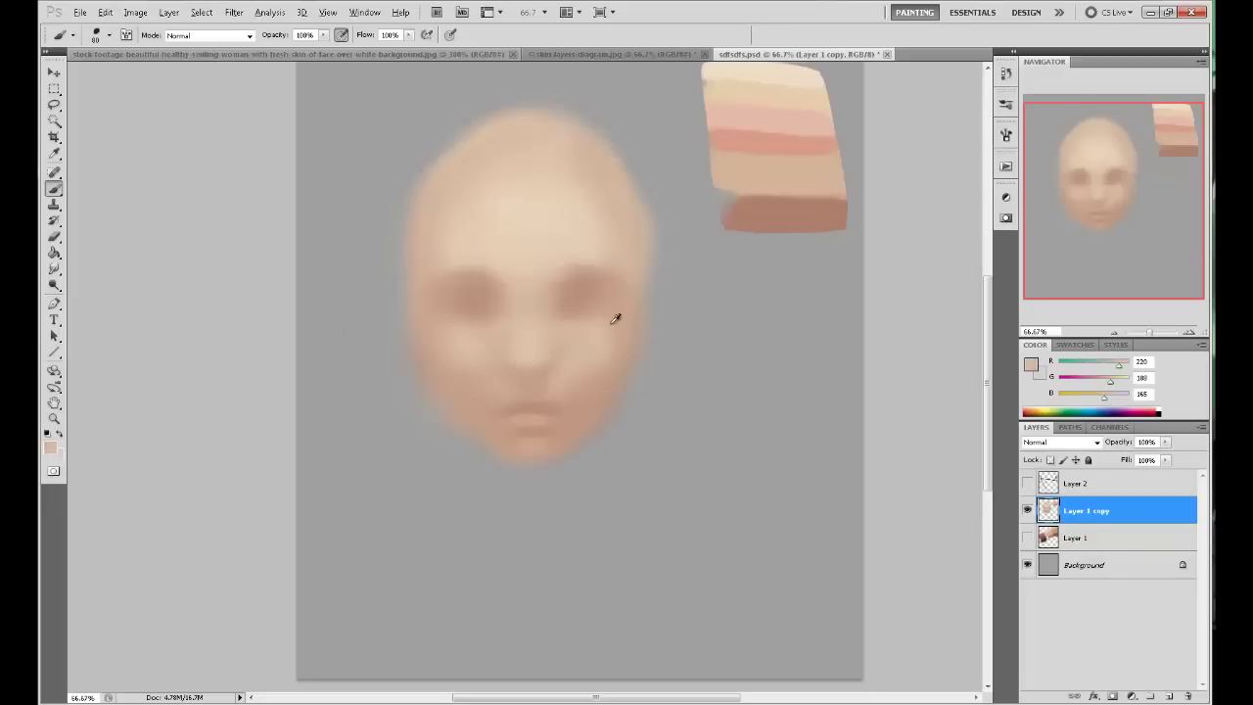
alt+click(598, 336)
alt+click(609, 341)
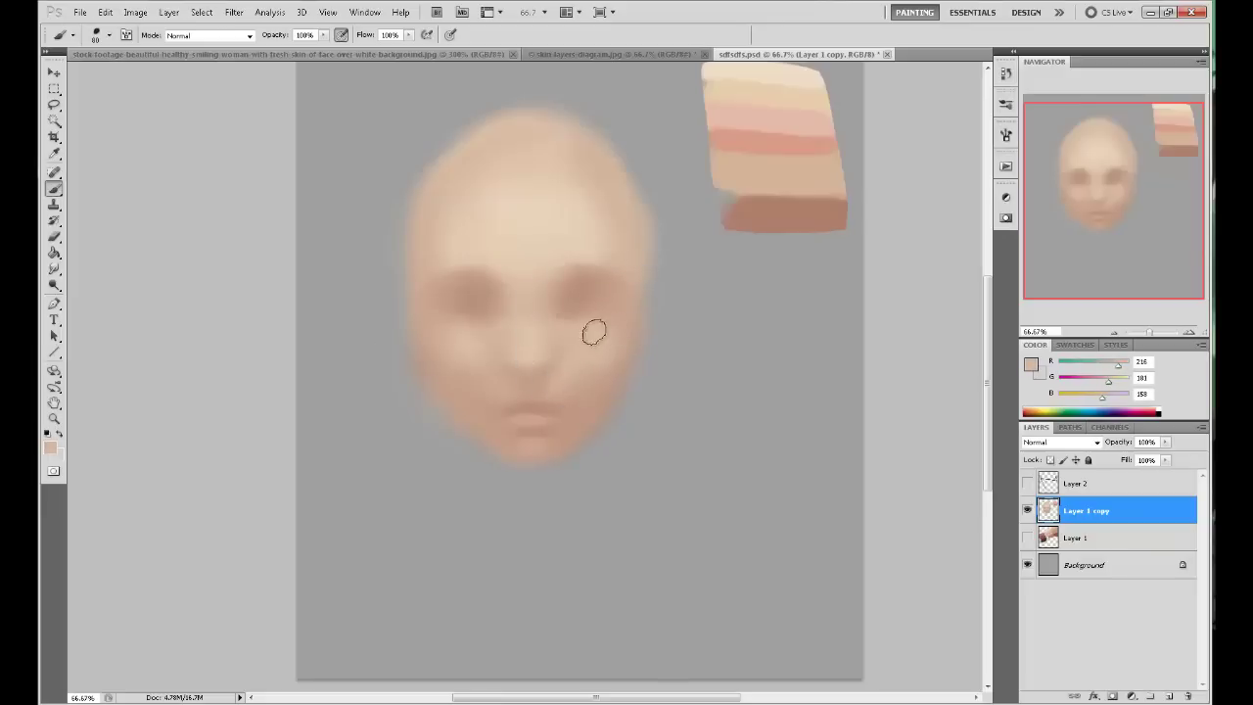
alt+click(484, 396)
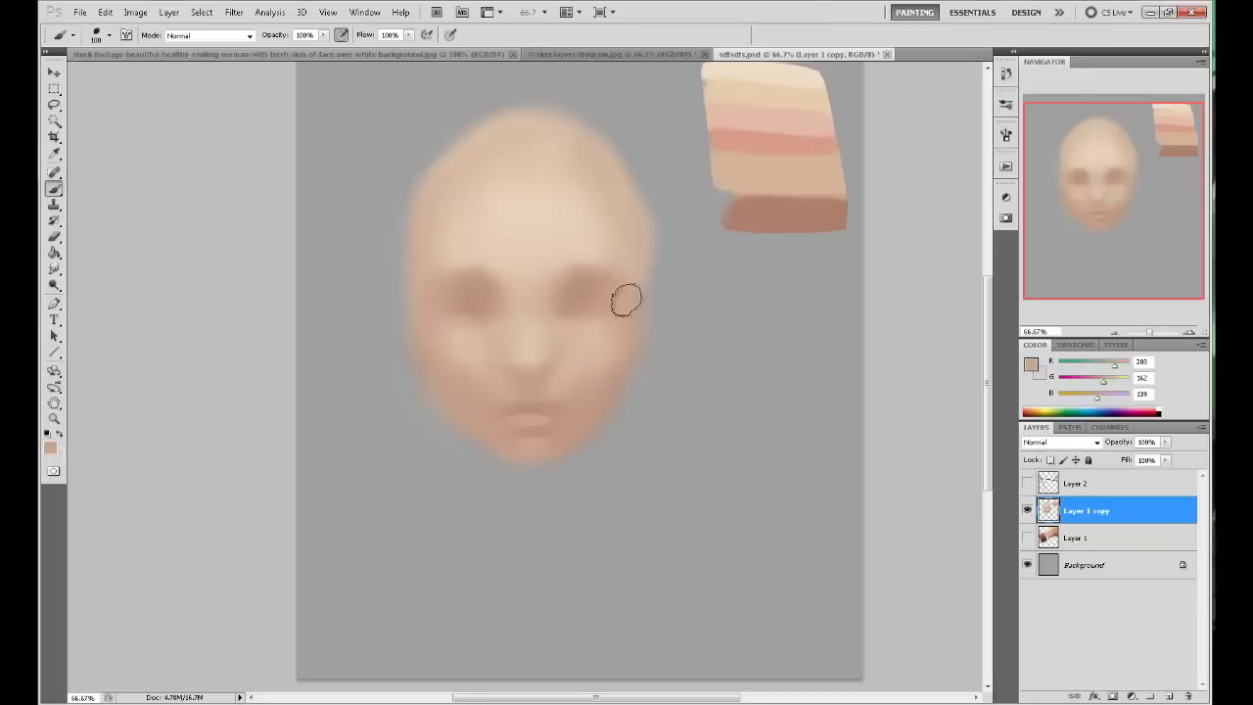
Darken the outer eye socket and lower cheek on the right-hand side with sampled brown tones, enlarging the brush to 125 px.
alt+click(624, 313)
key(bracketright)
key(bracketright)
key(bracketright)
alt+click(589, 392)
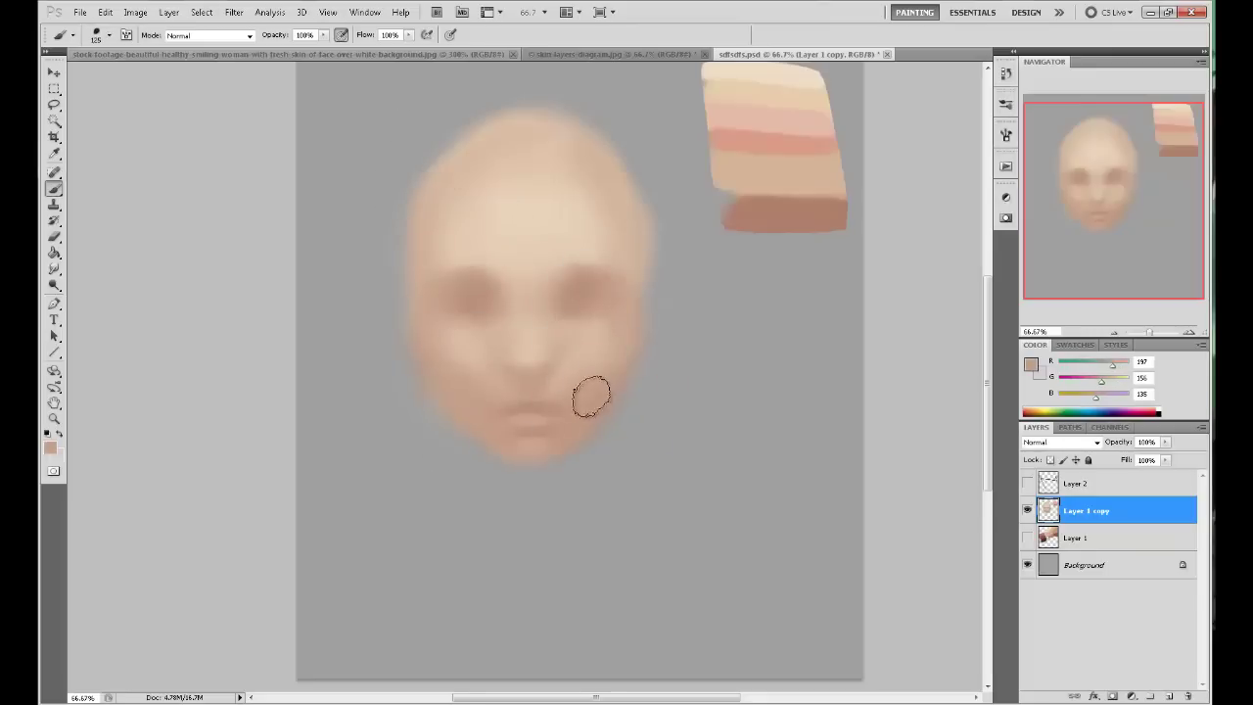
alt+click(595, 285)
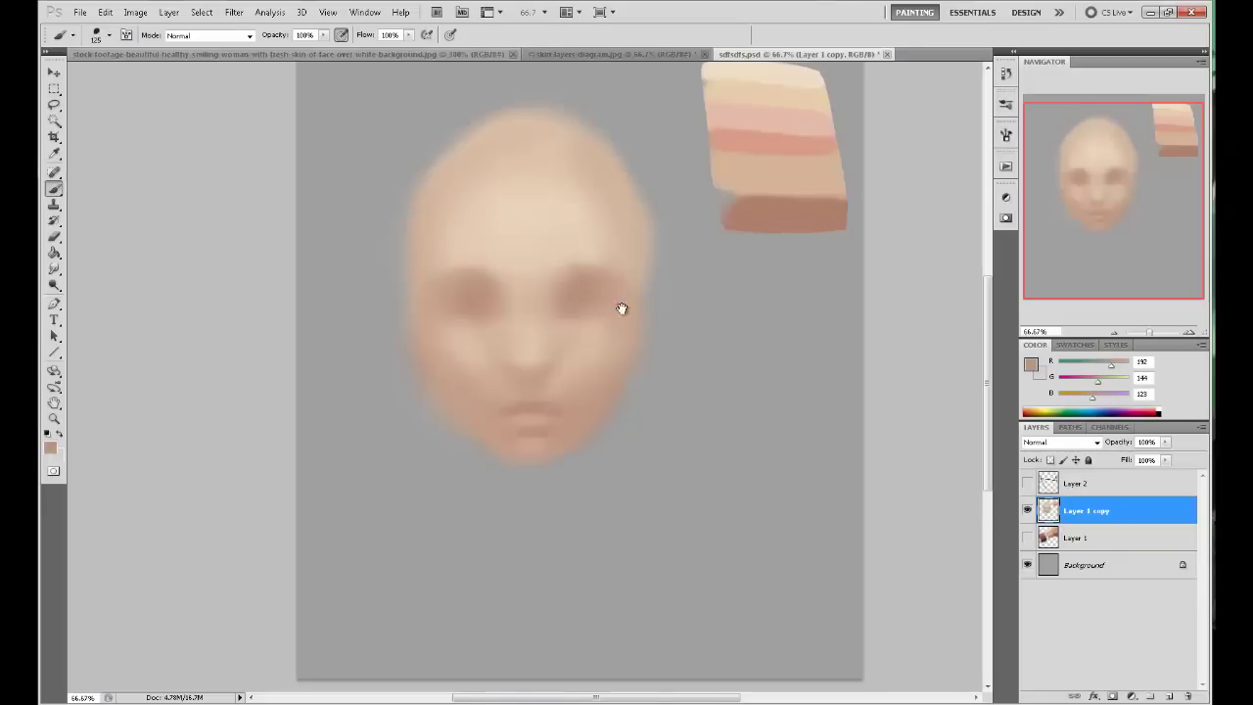
Paint light eyelid highlights inside both eye sockets with a 40 px brush and a pale tone sampled from the forehead.
drag(621, 307, 683, 292)
alt+click(571, 230)
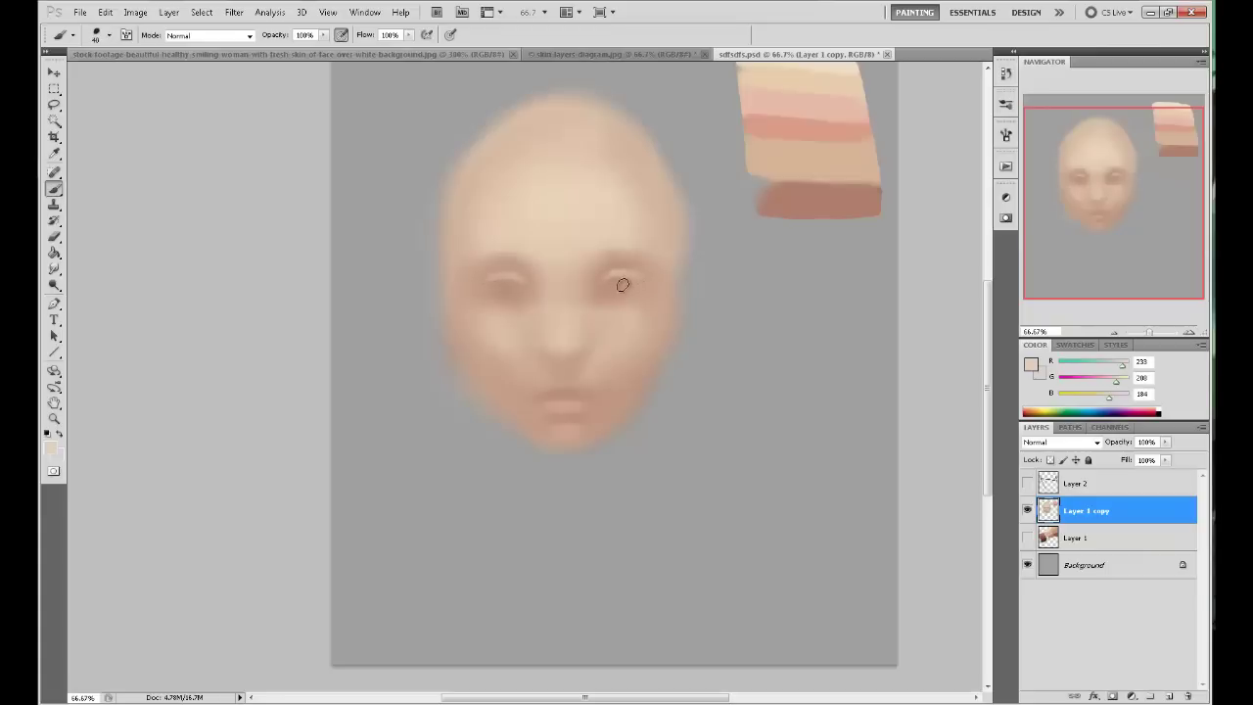
drag(607, 283, 663, 241)
drag(604, 288, 636, 280)
Soften the lower edges of the eyelid highlights with brown tones sampled around the left-hand eye.
alt+click(513, 293)
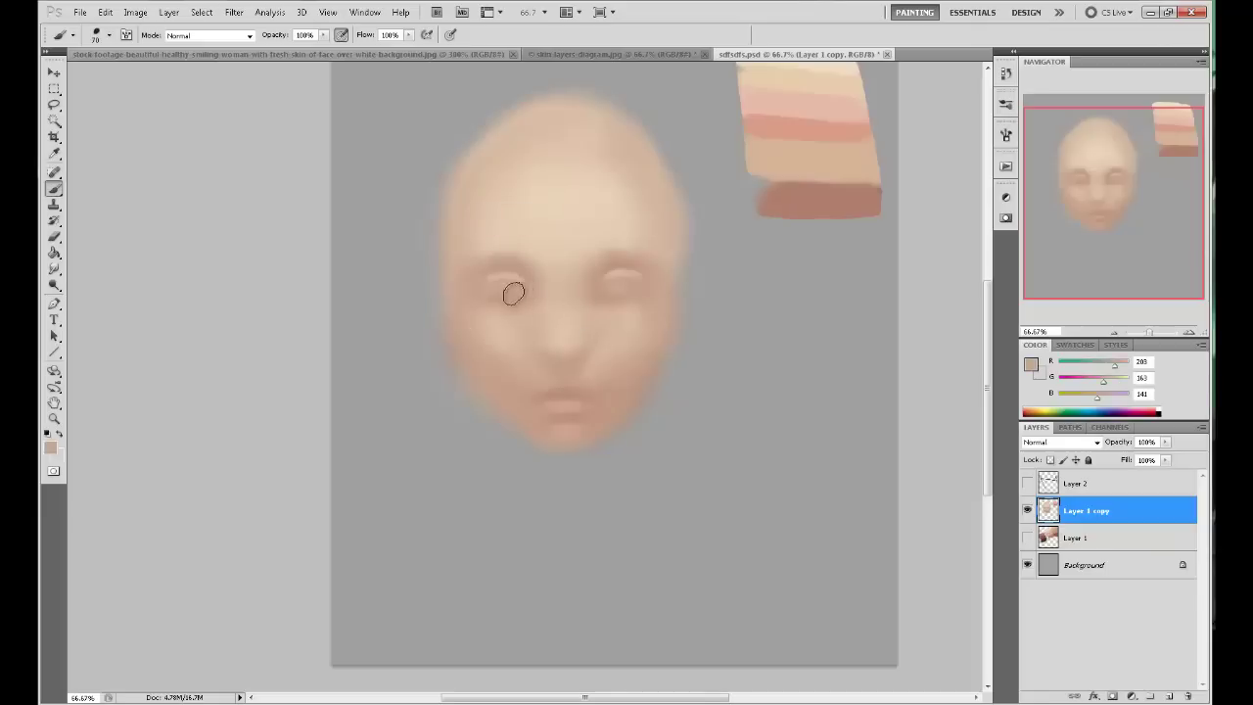
alt+click(514, 288)
alt+click(515, 271)
key(bracketleft)
key(bracketleft)
Extend the brow shadow above the right-hand eye with sampled brown, and trim its upper edge with light forehead tones.
alt+click(637, 257)
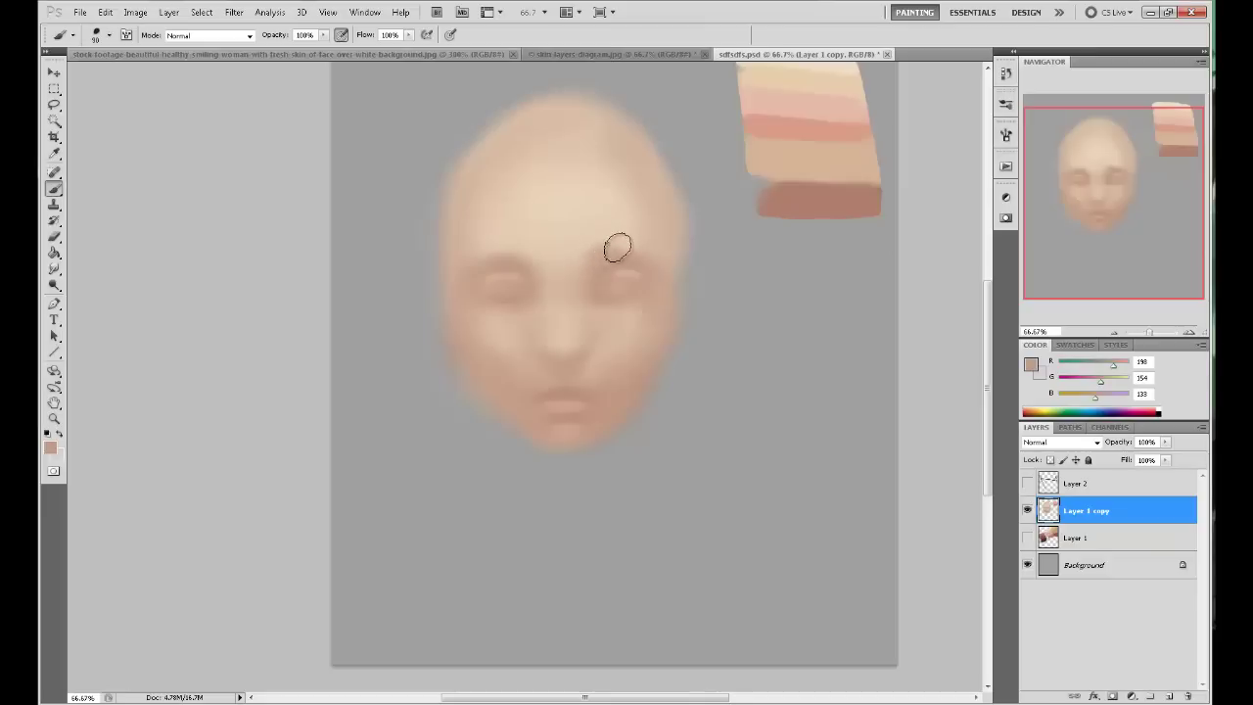
key(bracketright)
key(bracketright)
key(bracketright)
key(bracketleft)
key(bracketleft)
alt+click(633, 228)
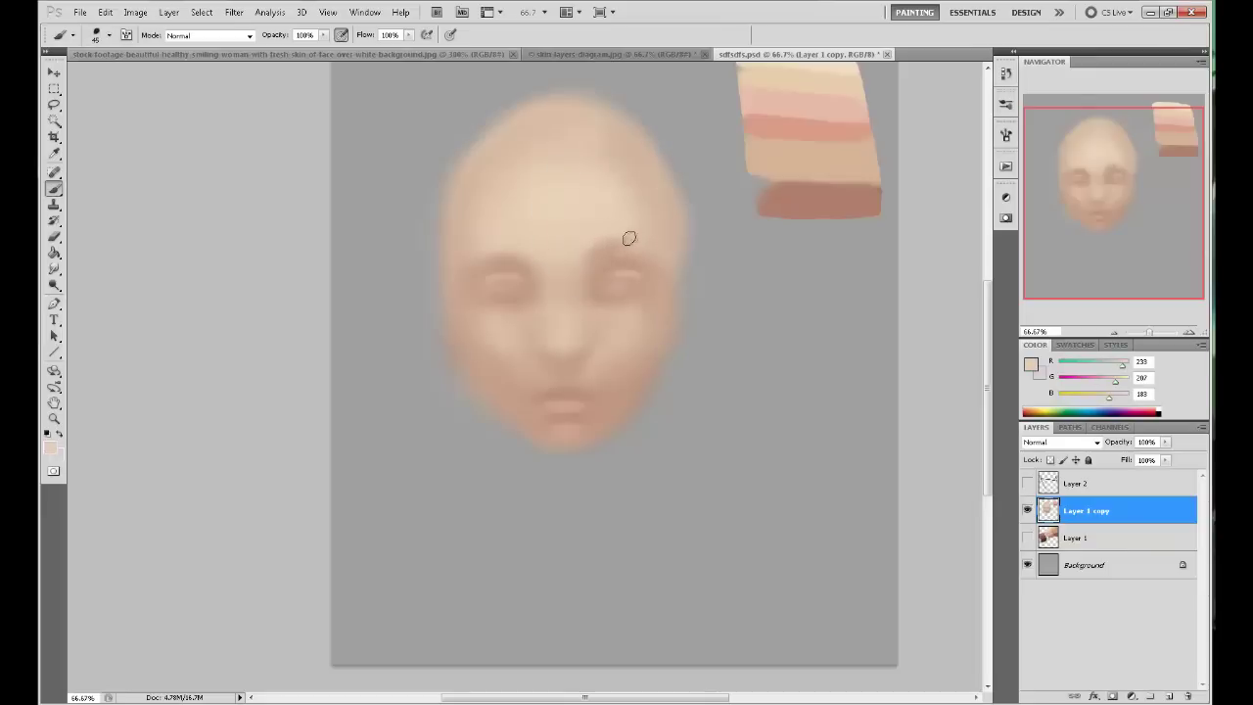
alt+click(584, 256)
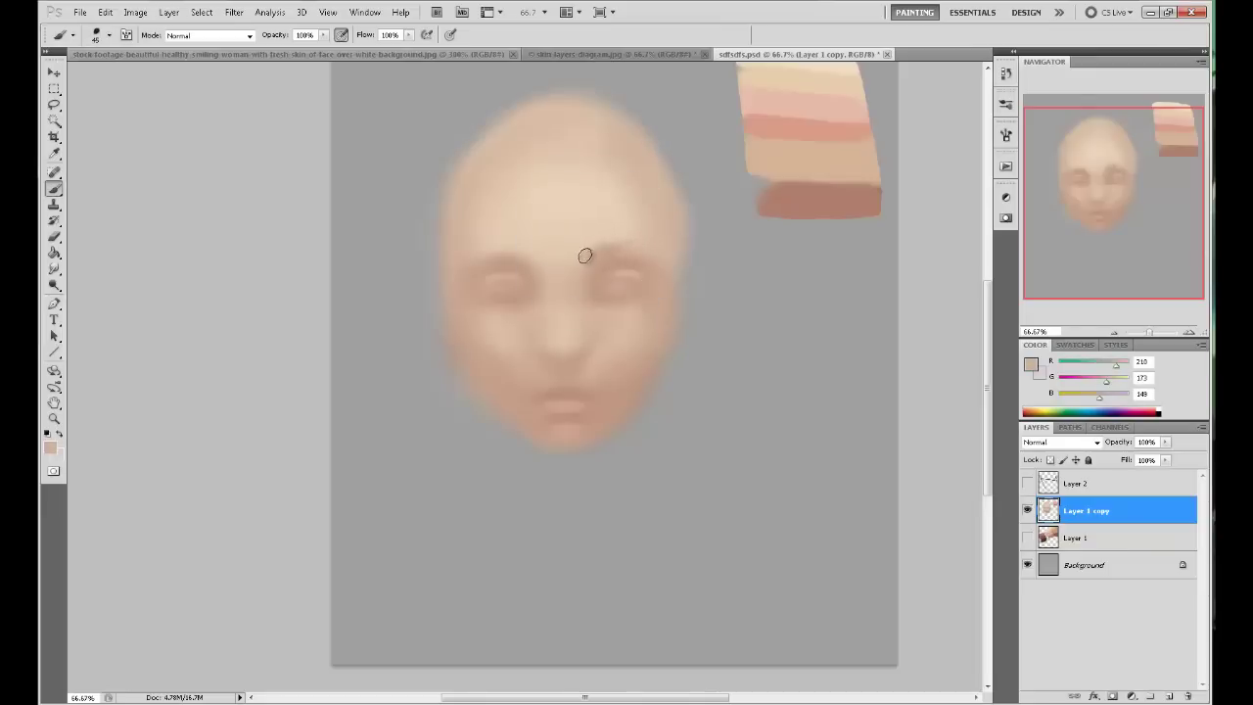
alt+click(604, 271)
Shape the left-hand brow shadow to match the other side, alternating brown socket tones and light forehead tones.
alt+click(512, 251)
alt+click(524, 241)
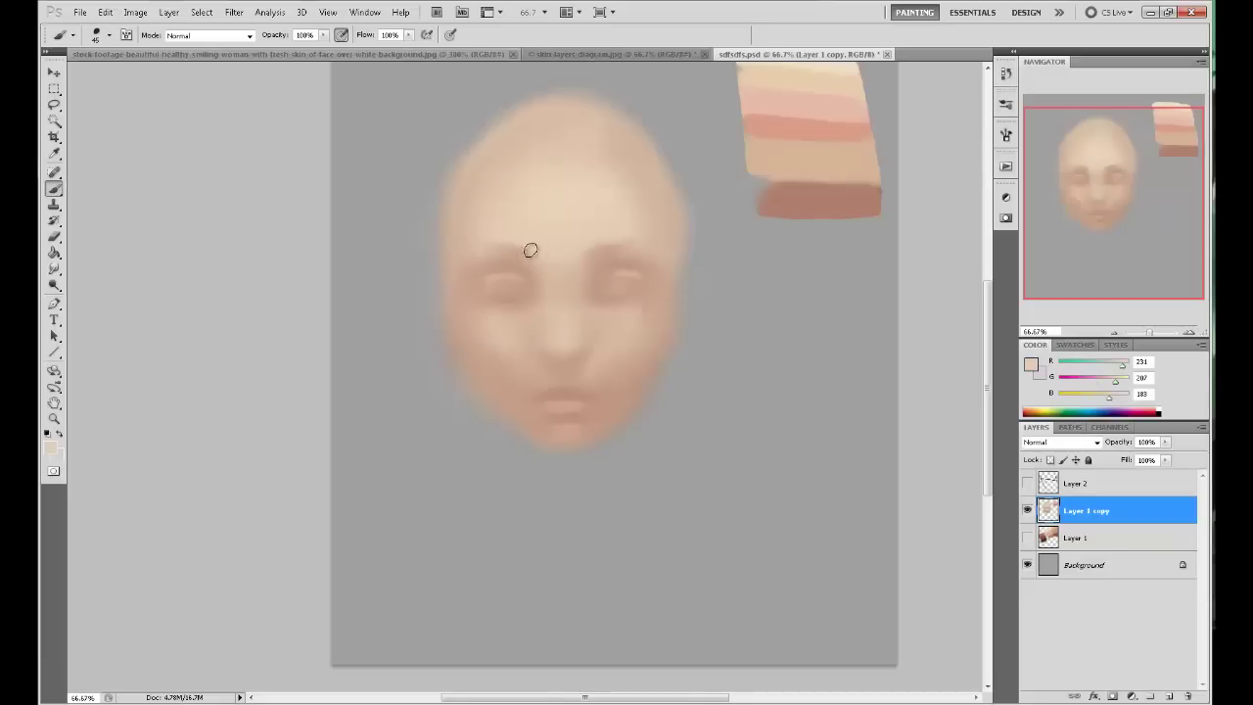
alt+click(538, 258)
alt+click(523, 238)
alt+click(536, 234)
alt+click(498, 256)
Blend the brow shadows and their outer ends into the temples with sampled socket and temple tones, using an 80 px brush.
alt+click(653, 261)
key(bracketright)
key(bracketright)
key(bracketright)
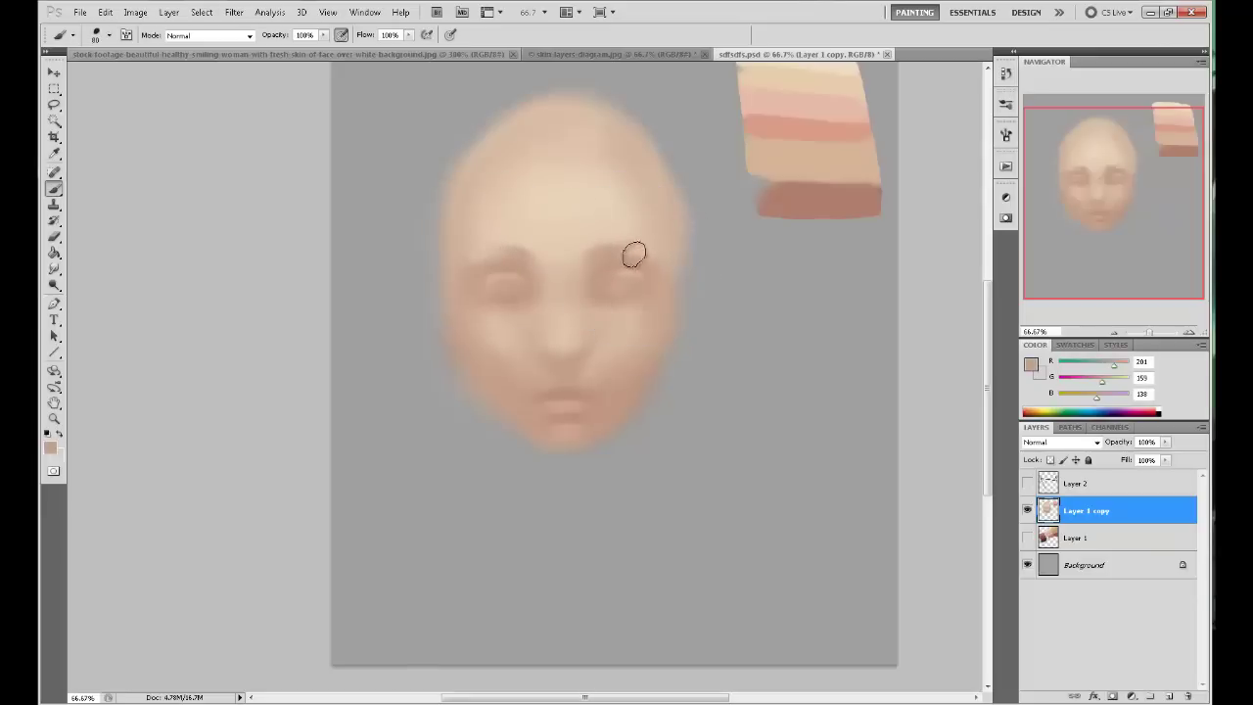
alt+click(506, 257)
alt+click(509, 261)
alt+click(464, 250)
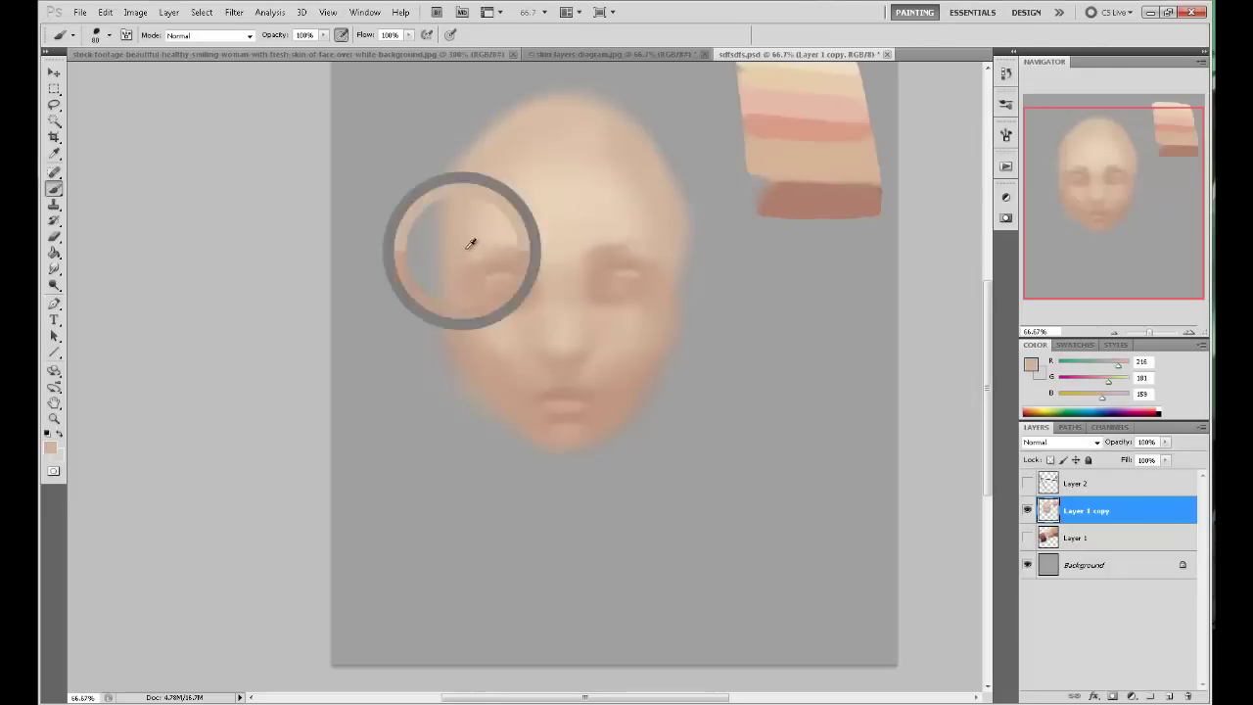
alt+click(474, 274)
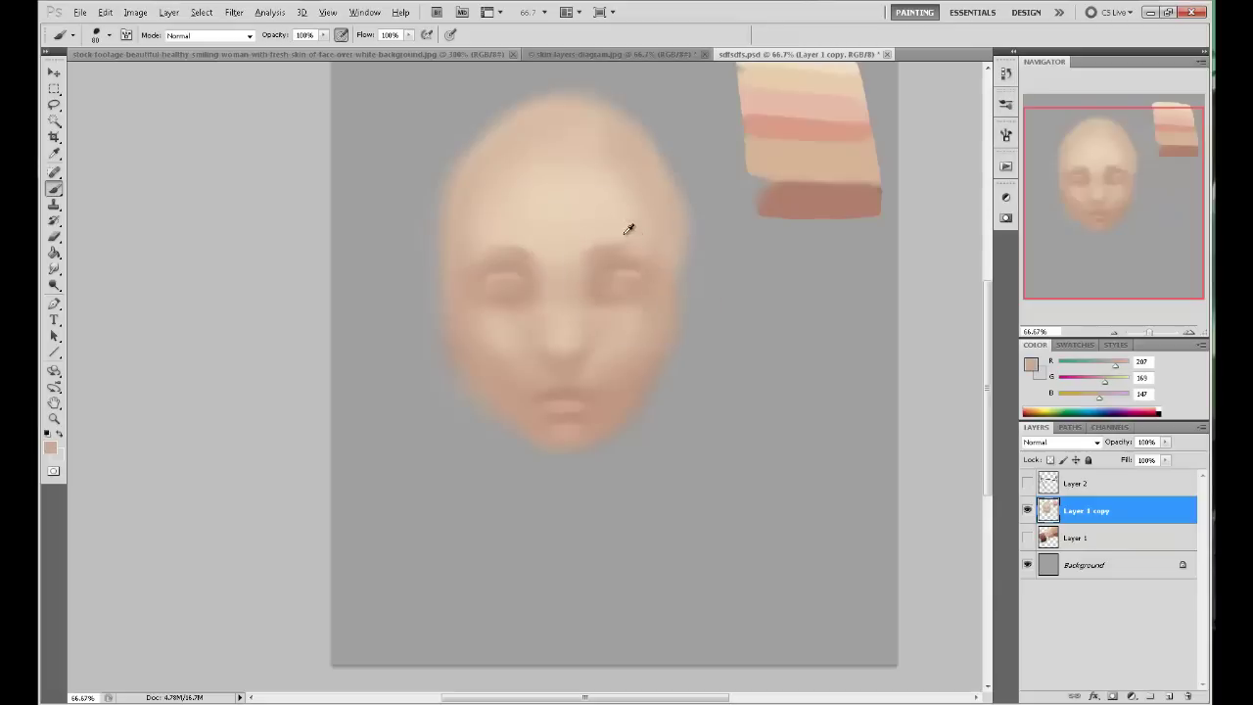
Tone down the highlights on both eyelids with brown tones sampled from the eye sockets.
alt+click(628, 229)
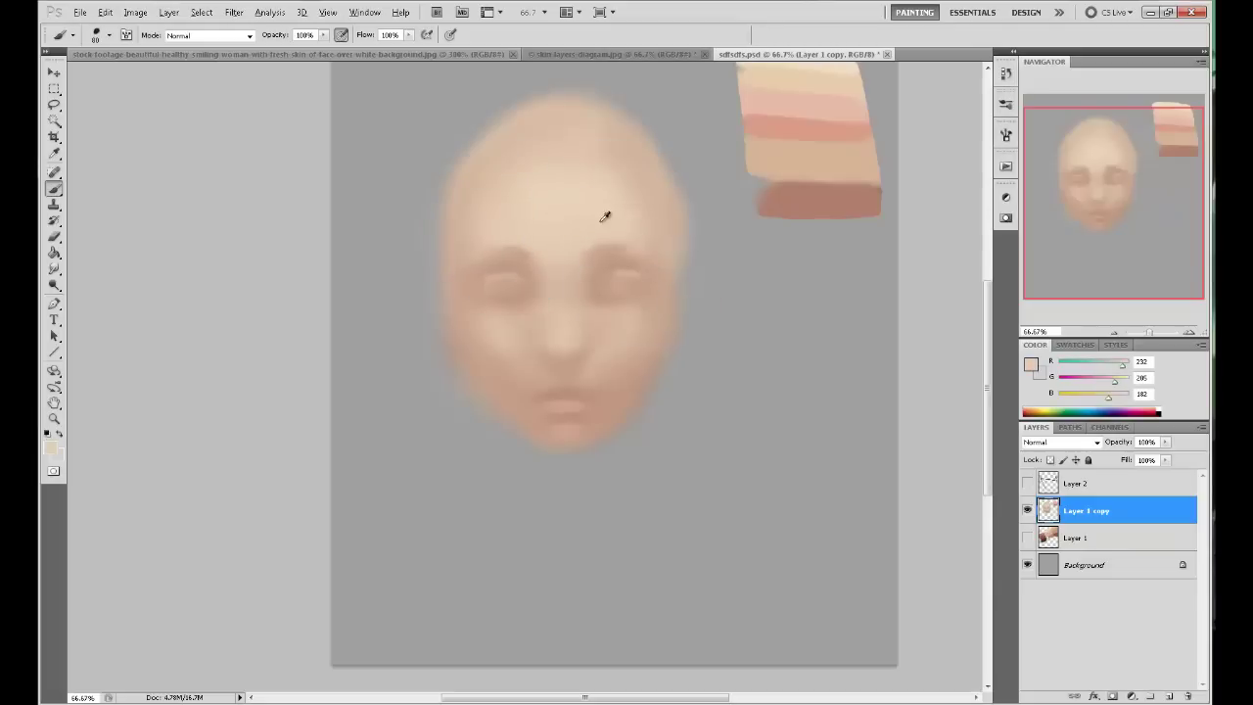
alt+click(627, 271)
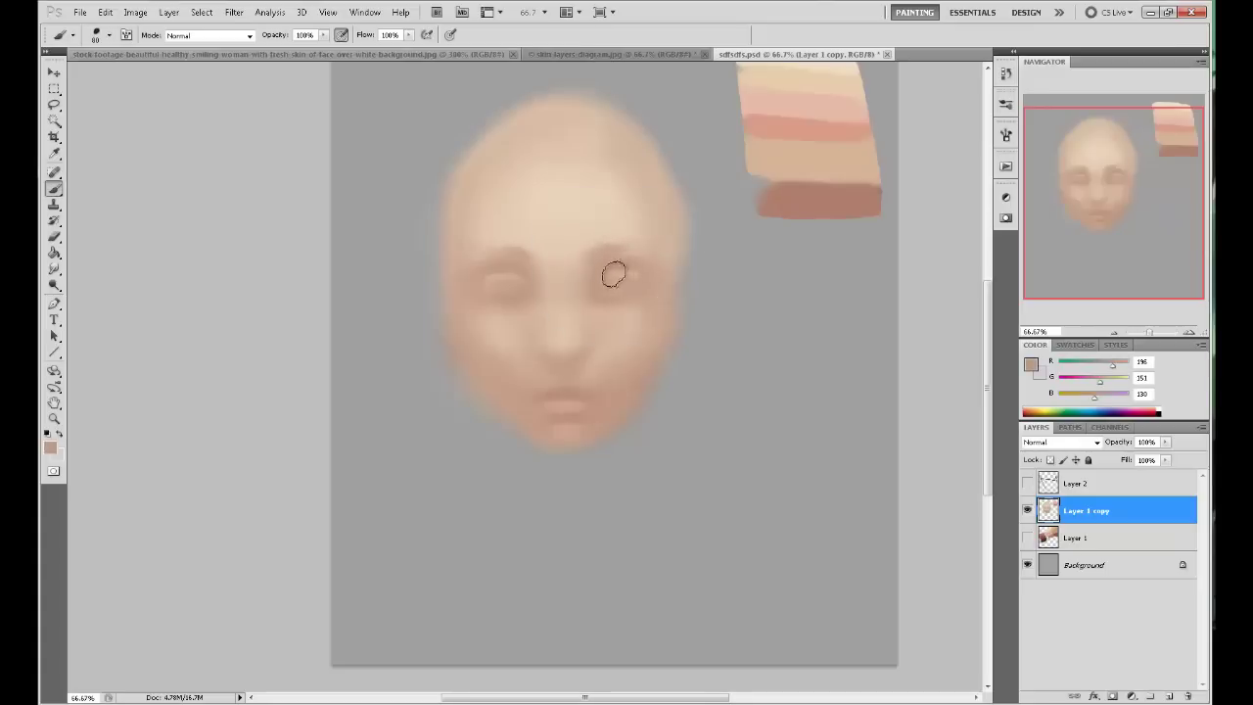
alt+click(493, 272)
alt+click(495, 267)
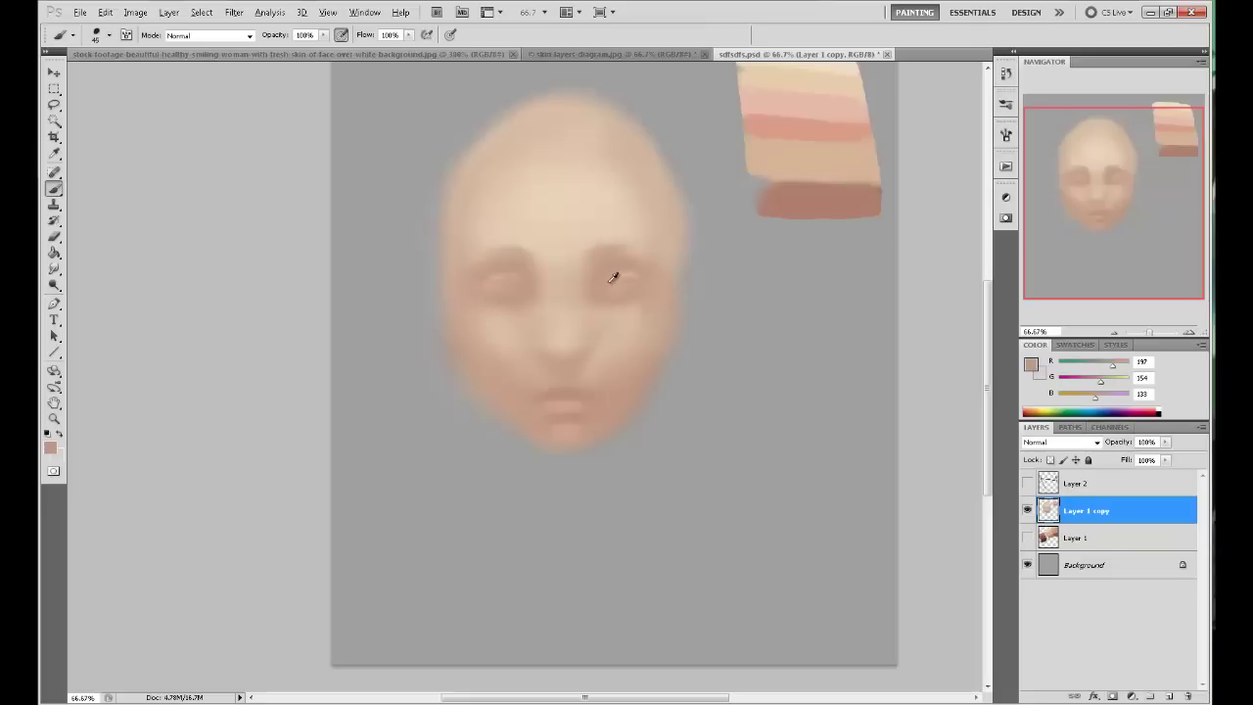
Refine the brow shadows and the light area between them with tones sampled from the brows and lower forehead.
alt+click(628, 256)
alt+click(538, 239)
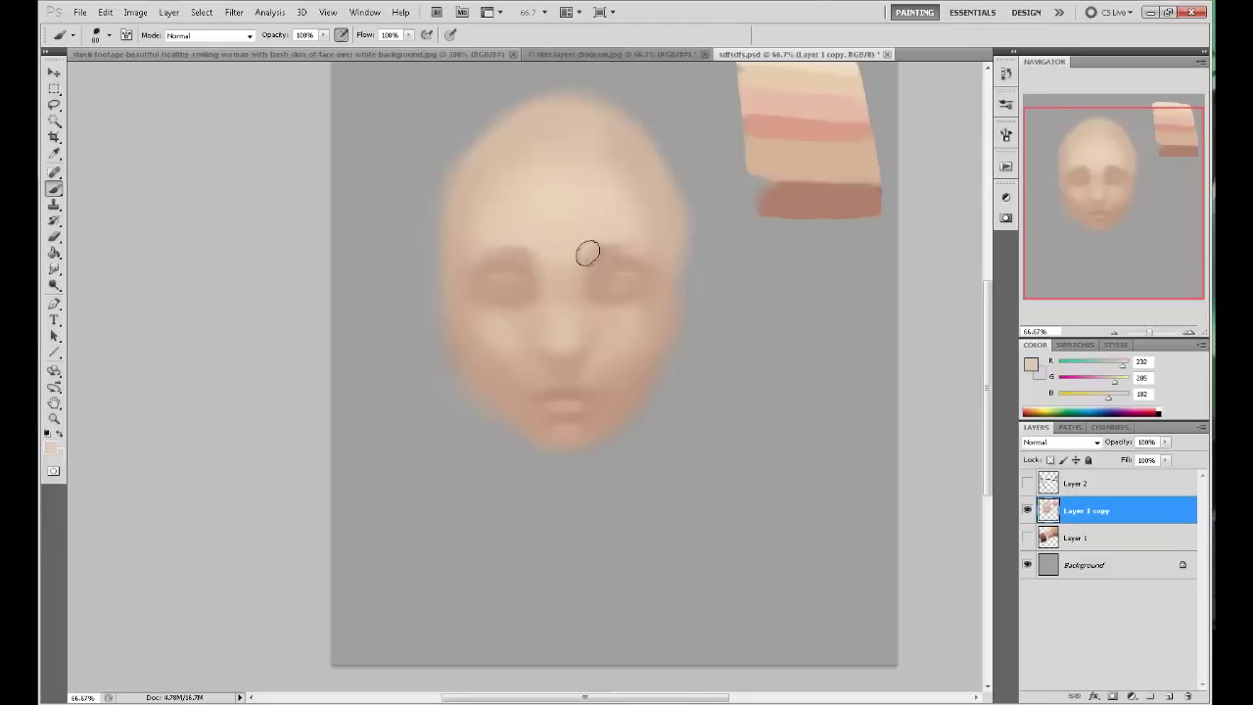
alt+click(534, 255)
Blend the edges of both eye sockets into the brow, nose bridge and cheeks with sampled tones and a 150 px brush.
key(ctrl+plus)
key(bracketright)
key(bracketright)
key(bracketright)
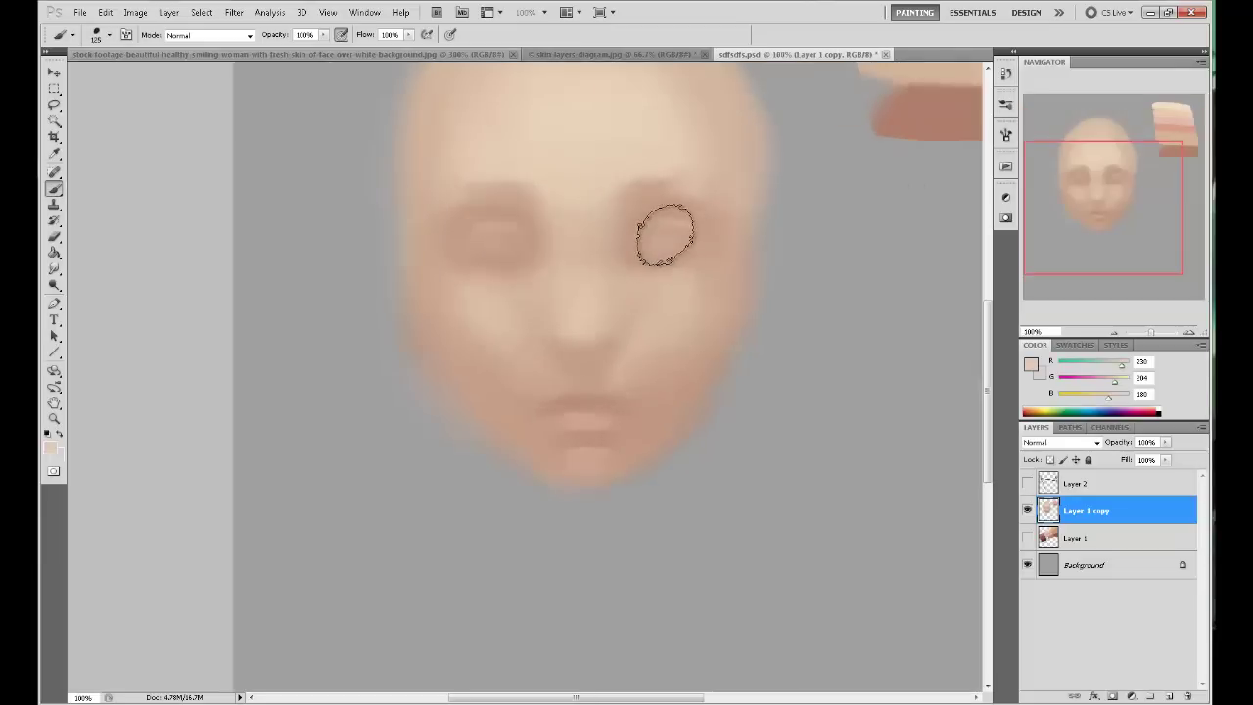
key(bracketright)
alt+click(699, 194)
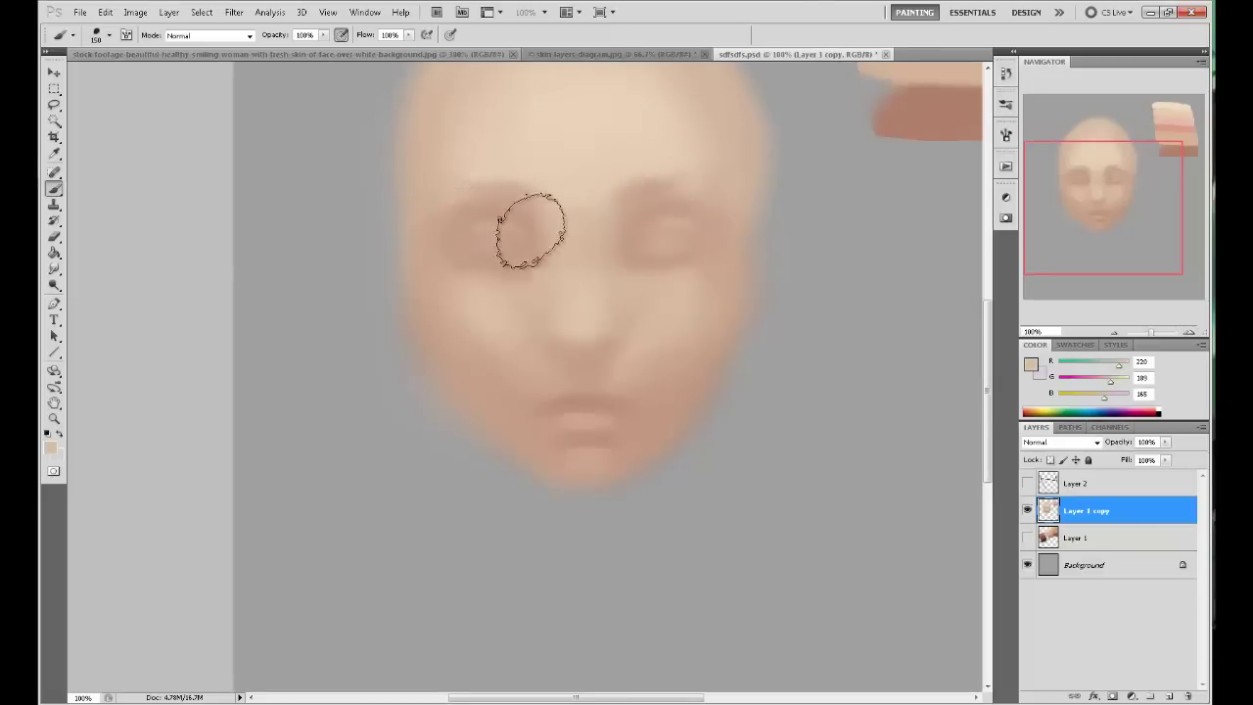
alt+click(536, 261)
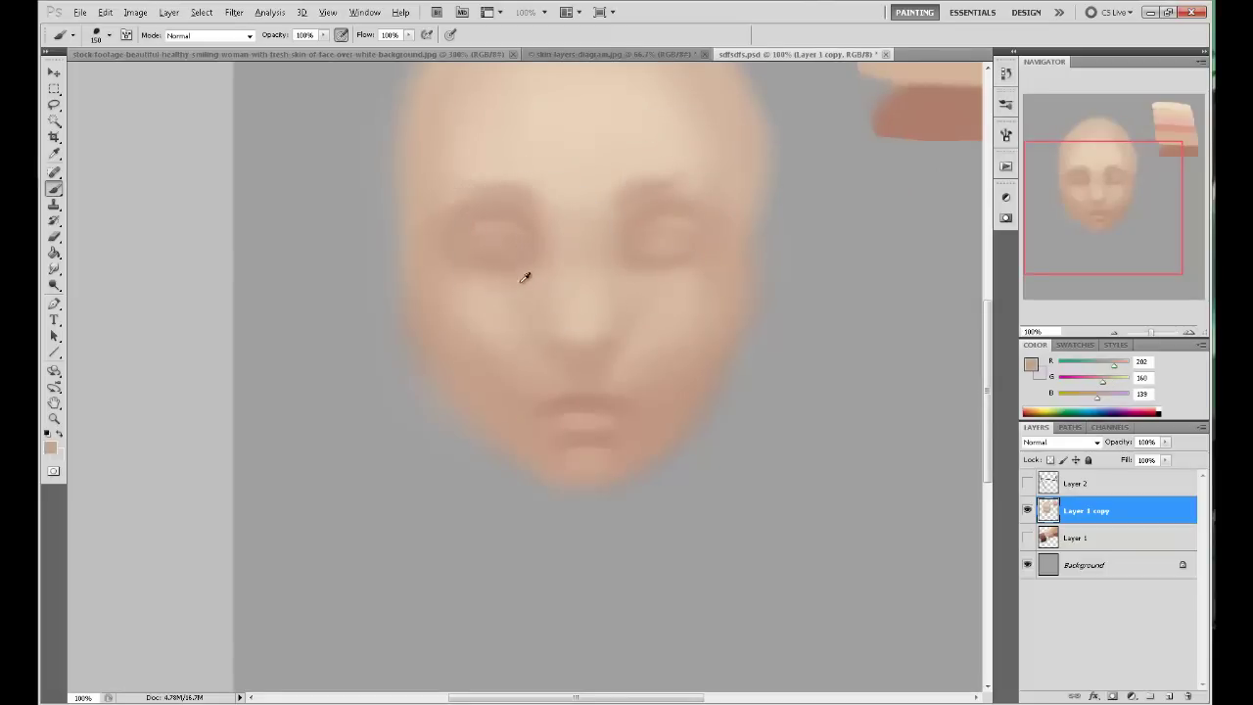
alt+click(494, 292)
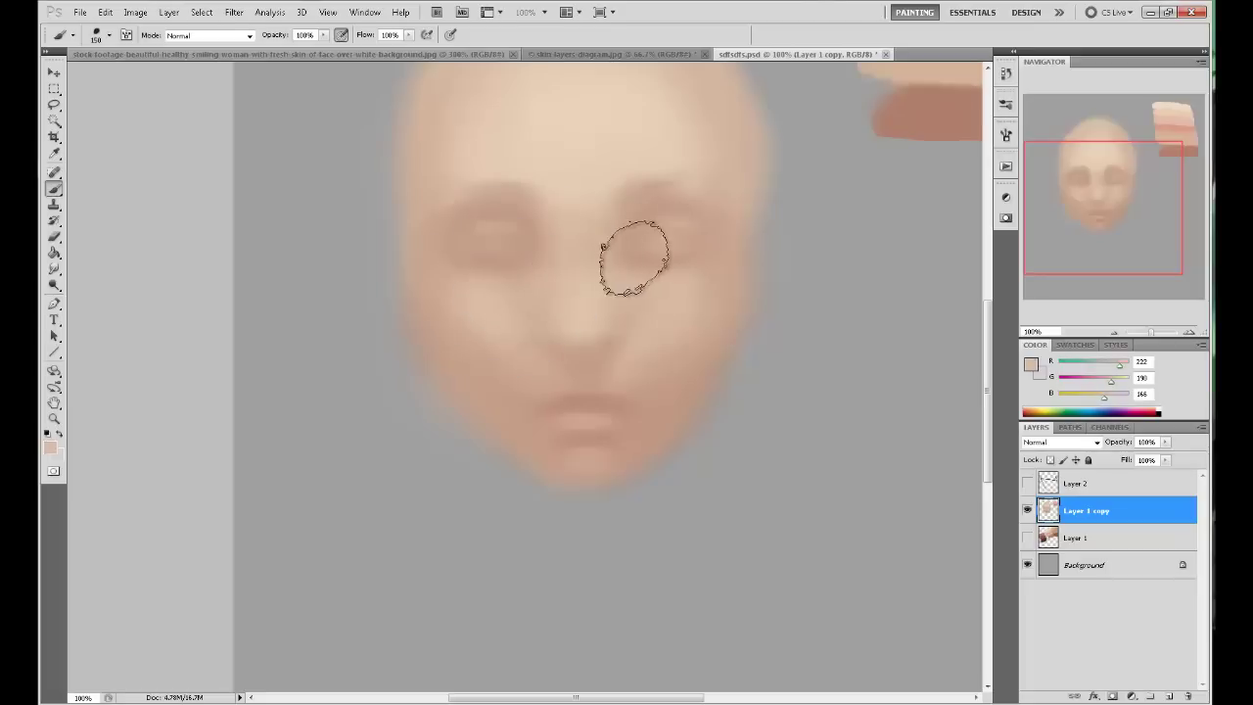
Define the inner eye corners and the areas beside the nose with sampled brown and cheek tones, using a 40 px brush.
key(ctrl+minus)
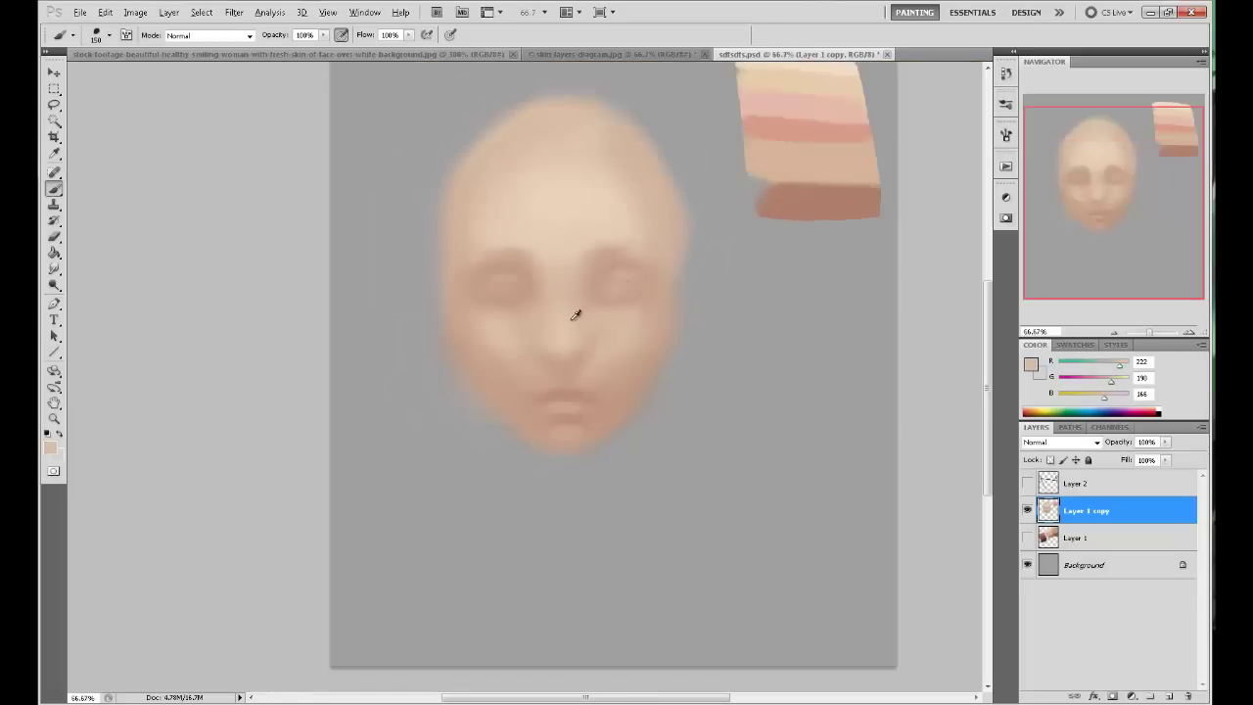
alt+click(565, 330)
key(bracketleft)
key(bracketleft)
key(bracketleft)
key(bracketleft)
key(bracketleft)
key(bracketleft)
key(bracketleft)
alt+click(527, 291)
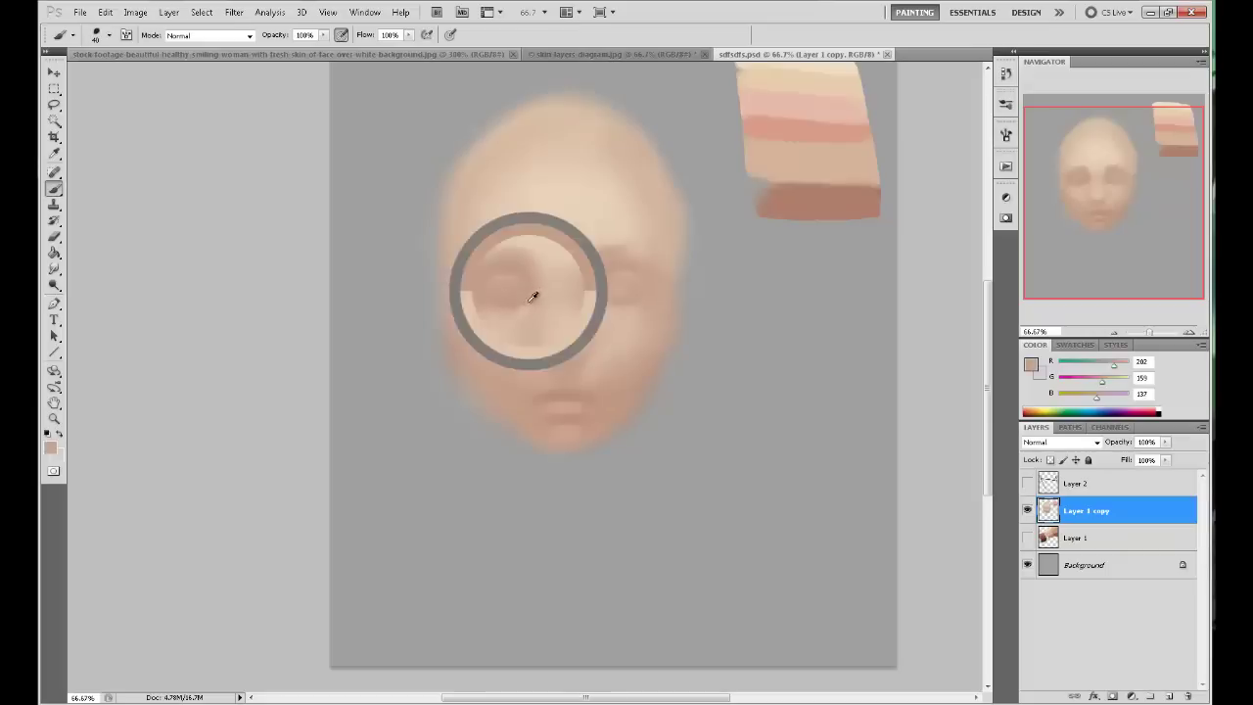
alt+click(594, 294)
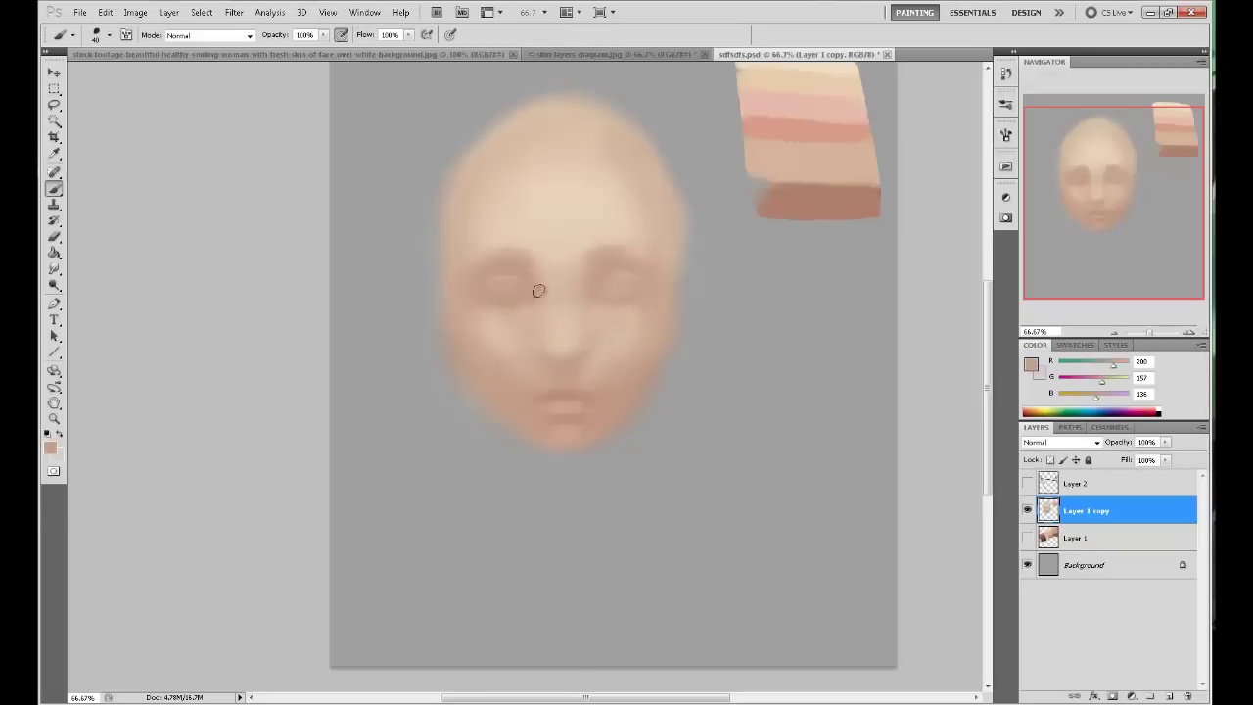
alt+click(519, 317)
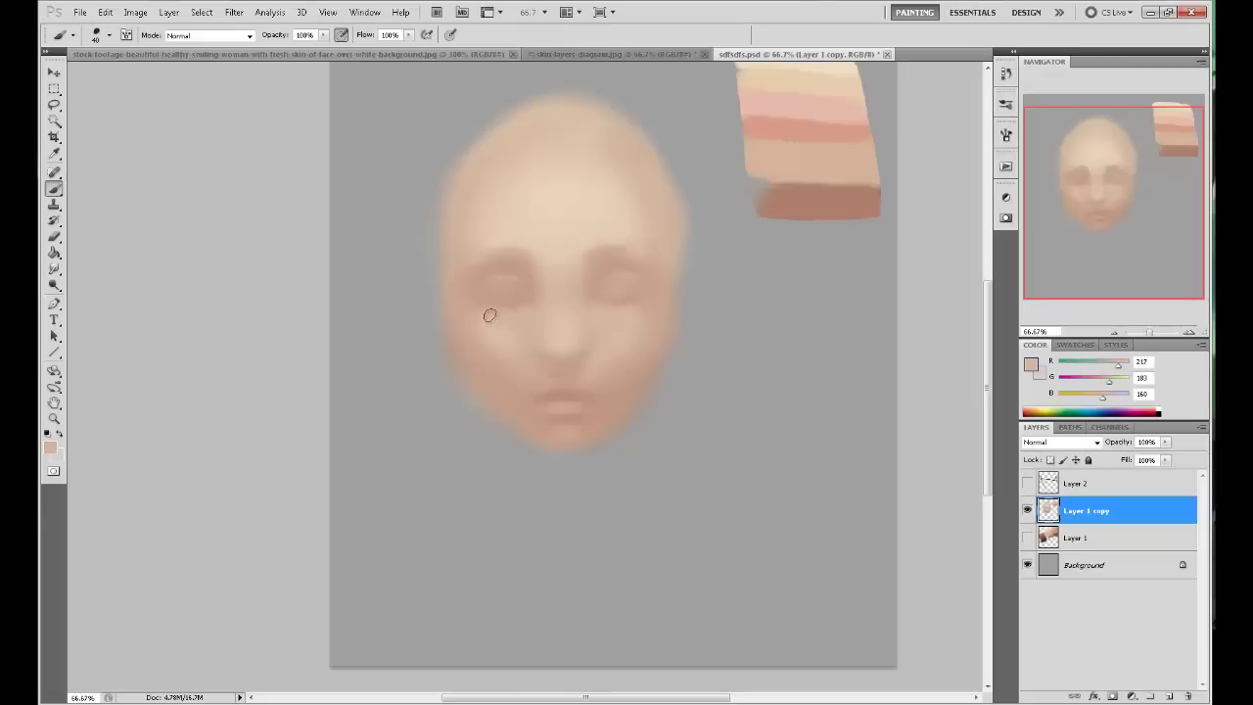
alt+click(524, 322)
Soften the upper eye sockets and brow edges with sampled brown and light forehead tones, using a 100 px brush.
key(bracketright)
key(bracketright)
key(bracketright)
key(bracketright)
key(bracketright)
key(bracketright)
alt+click(523, 270)
drag(523, 273, 512, 271)
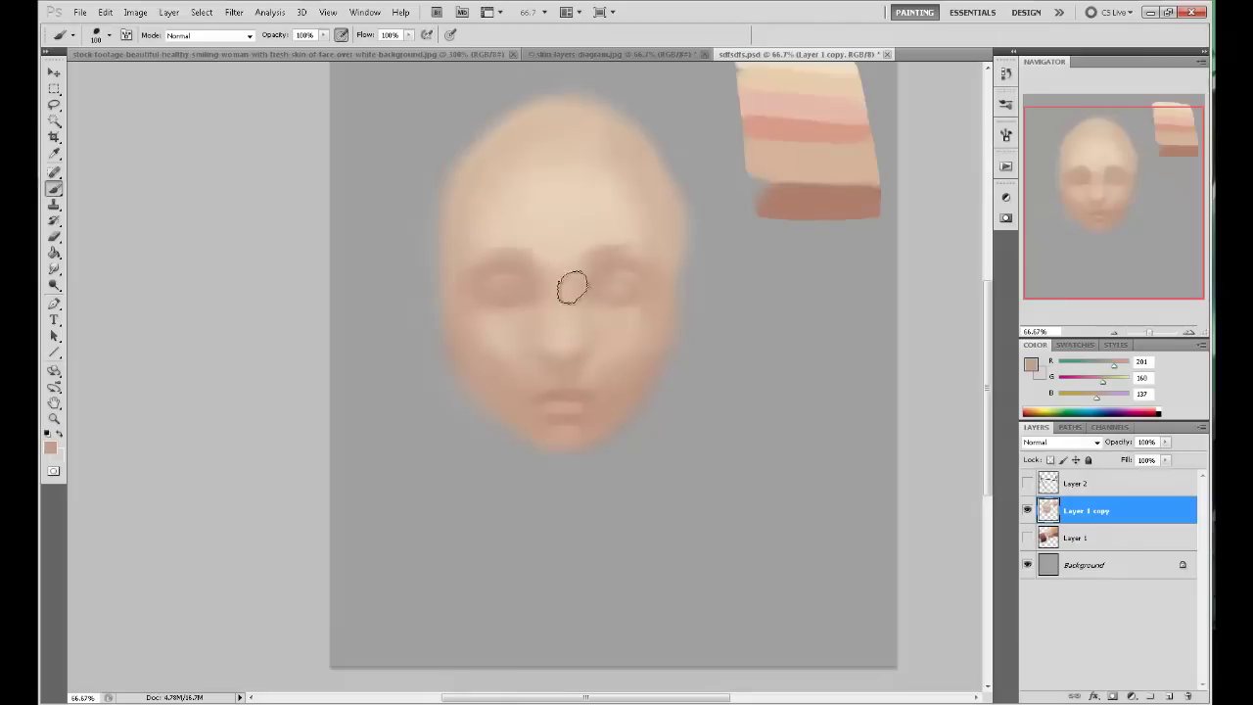
alt+click(579, 235)
mouse_move(579, 238)
mouse_down()
mouse_move(582, 224)
mouse_move(622, 228)
mouse_up()
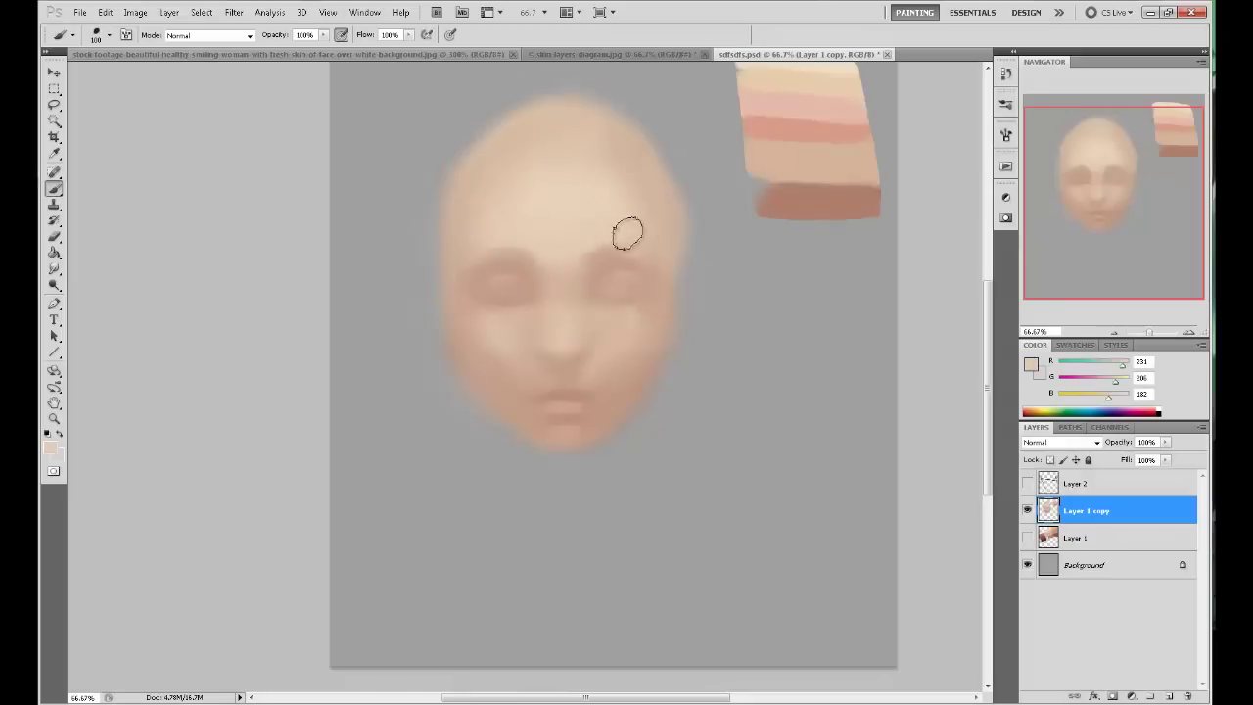
Blend the temples and sides of the forehead with tones sampled from the opposite temple and brow edge, using a 100 px brush.
alt+click(474, 202)
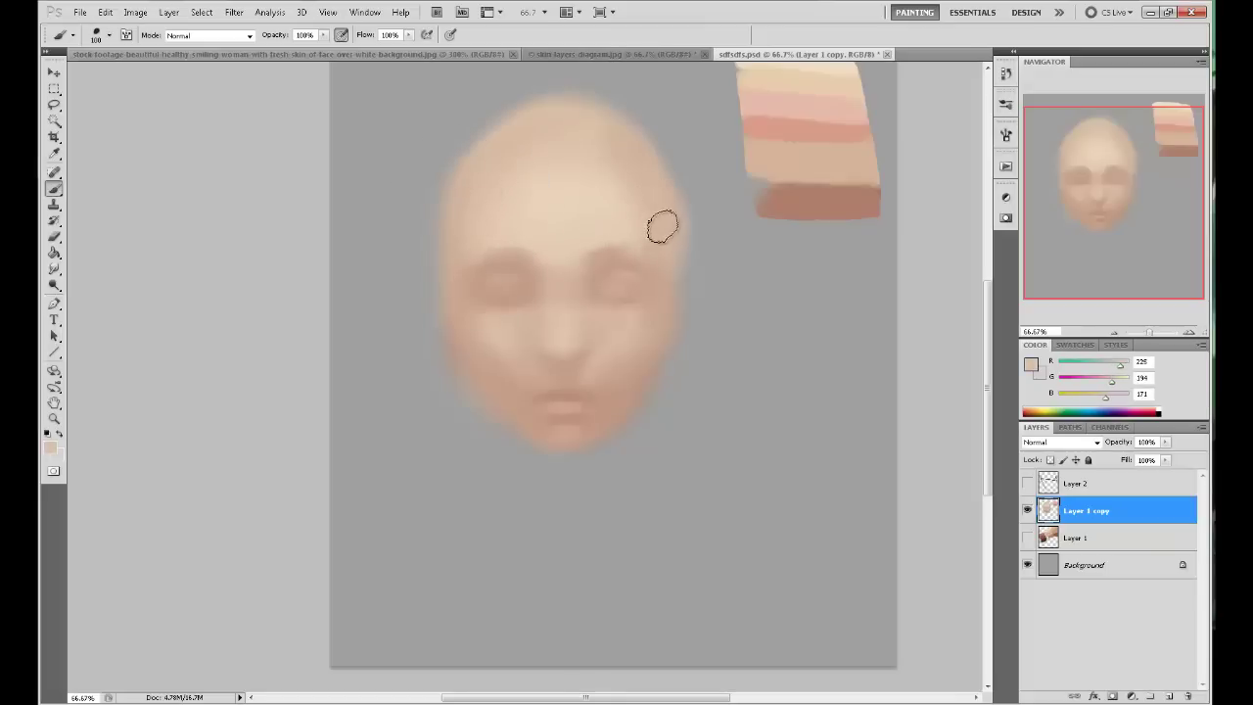
alt+click(468, 256)
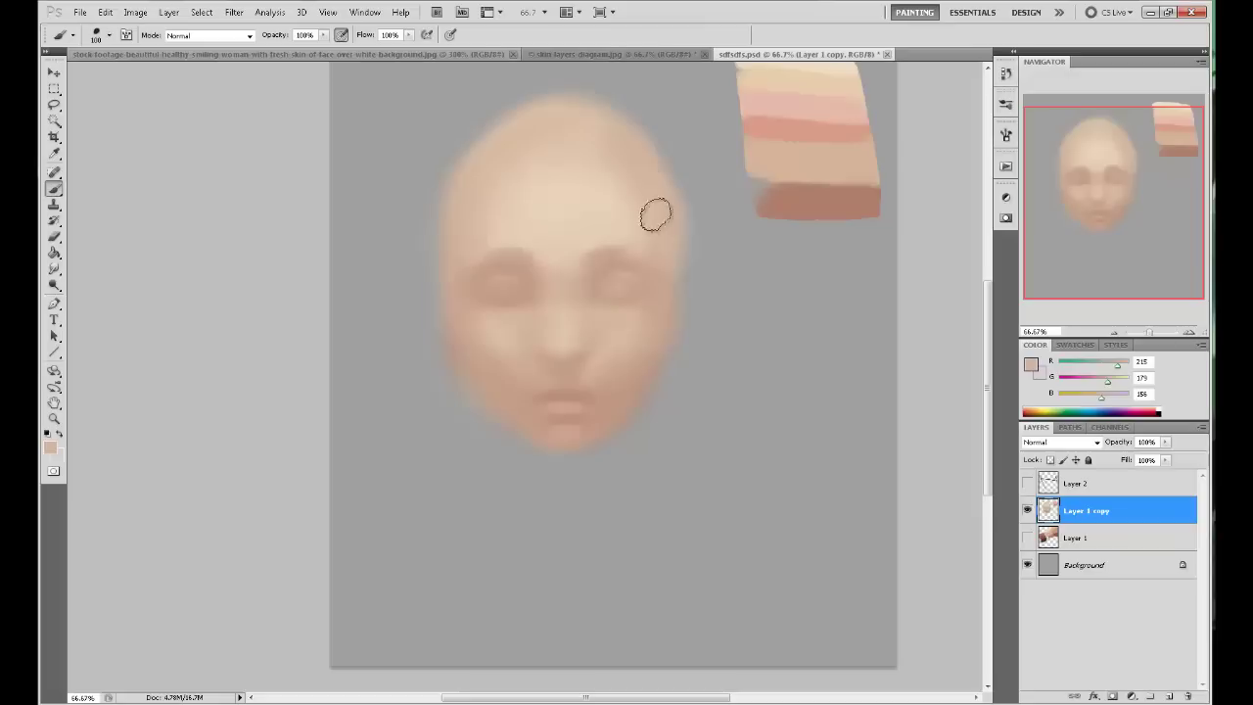
alt+click(485, 243)
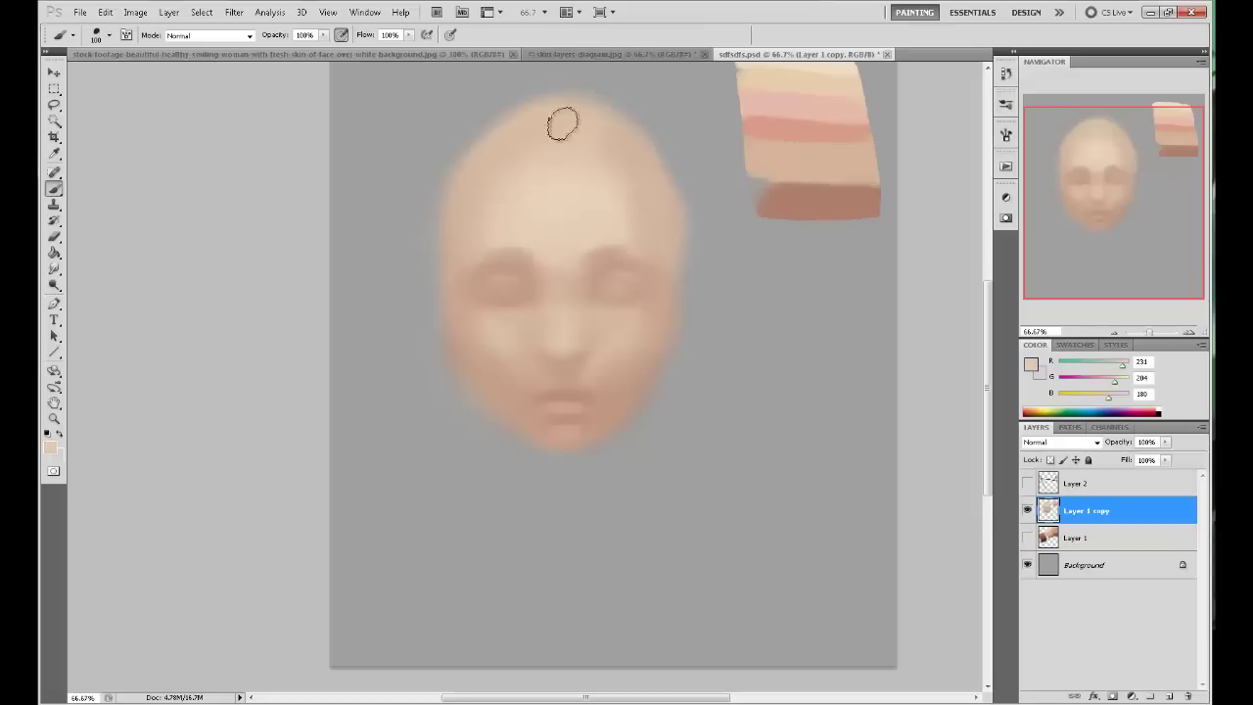
Touch up the brow edges and eyelids with sampled light forehead and eyelid tones, using 25 px and 10 px brushes.
alt+click(576, 221)
key([)
key([)
key([)
key([)
key([)
key([)
key([)
key([)
key(ctrl+plus)
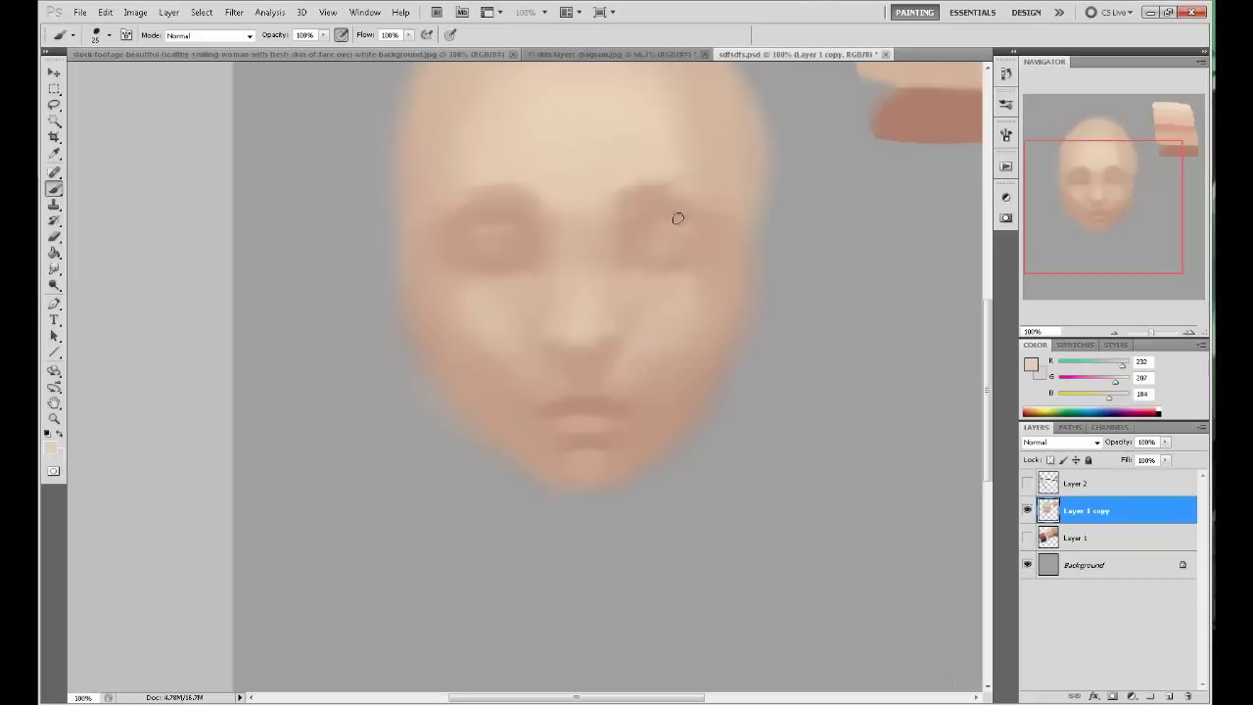
alt+click(638, 219)
key(bracketleft)
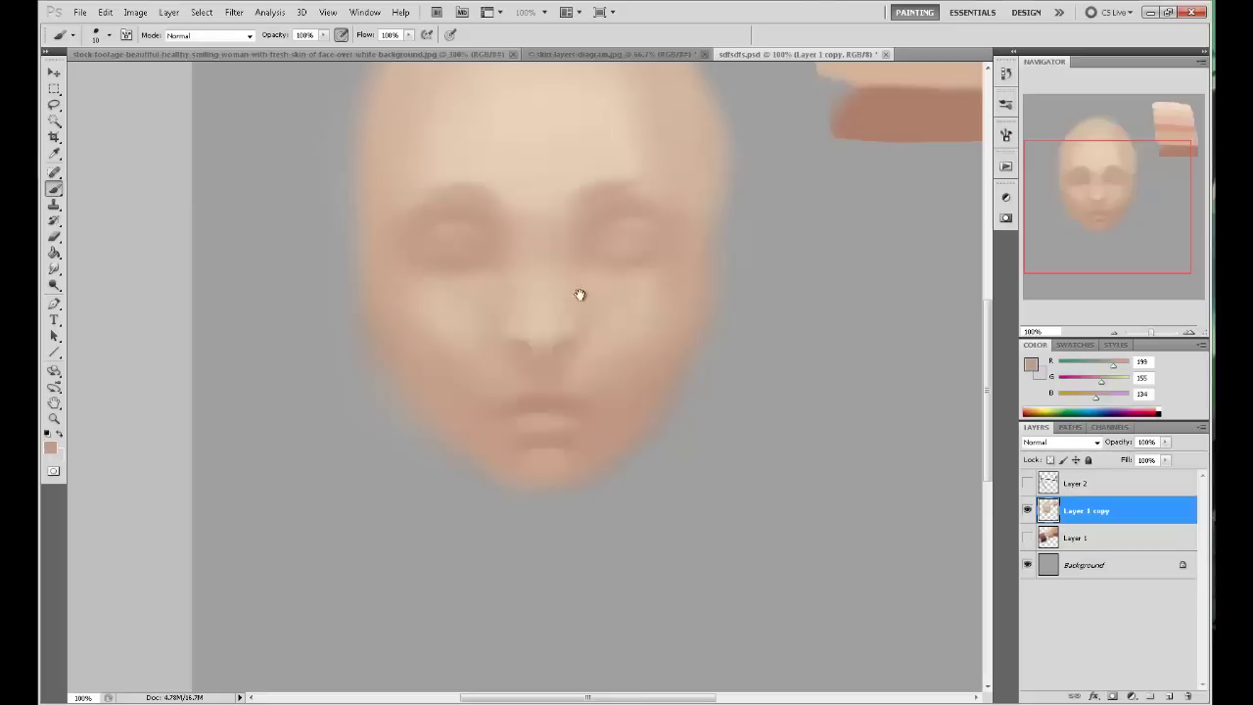
drag(690, 310, 675, 316)
Blend the viewer's-right eye socket toward the cheek and temple with a tone sampled from the other socket, using a 175 px brush.
alt+click(468, 243)
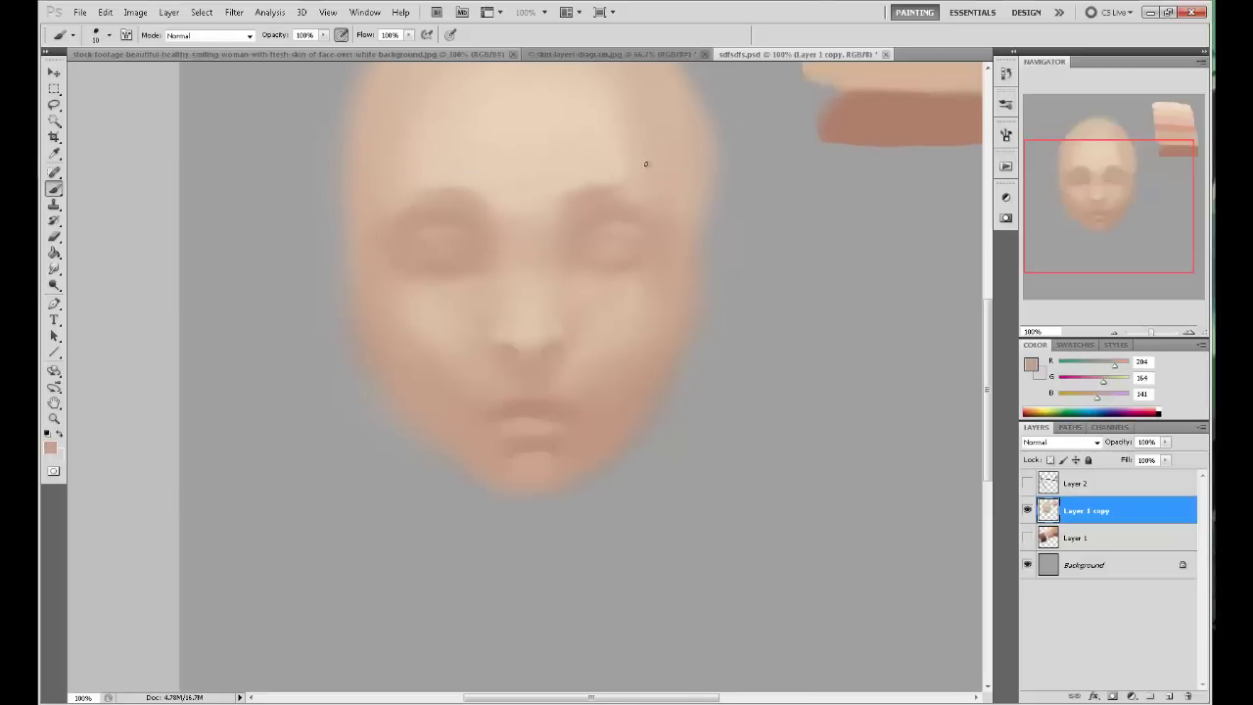
key(bracketright)
key(bracketright)
key(bracketright)
key(bracketright)
key(bracketright)
key(bracketright)
key(bracketright)
key(bracketright)
key(bracketright)
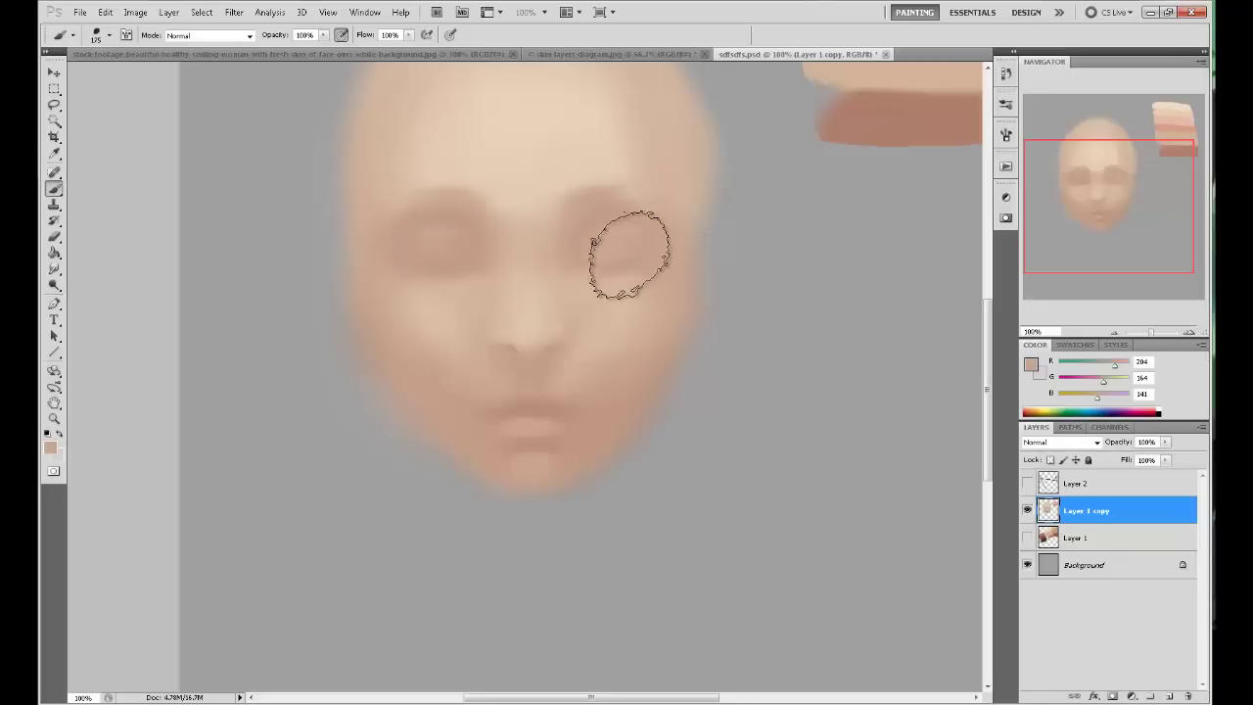
Lighten the area beneath the viewer's-right eye with the sampled forehead tone and a 45 px brush.
alt+click(555, 150)
key(bracketleft)
key(bracketleft)
key(bracketleft)
key(bracketleft)
key(bracketleft)
key(bracketleft)
key(bracketleft)
key(bracketleft)
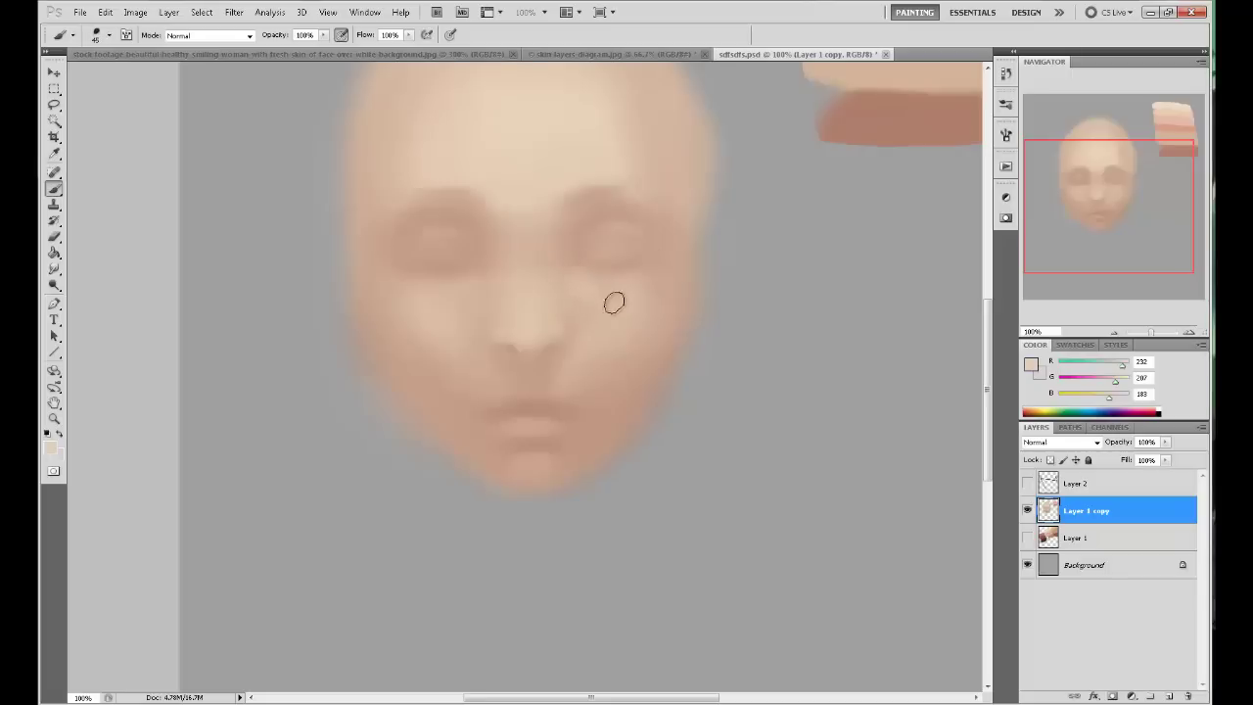
Deepen the inner eye socket beside the nose bridge with tones sampled from both sockets, using a 70 px brush.
key(bracketright)
key(bracketright)
key(bracketright)
alt+click(464, 255)
alt+click(625, 262)
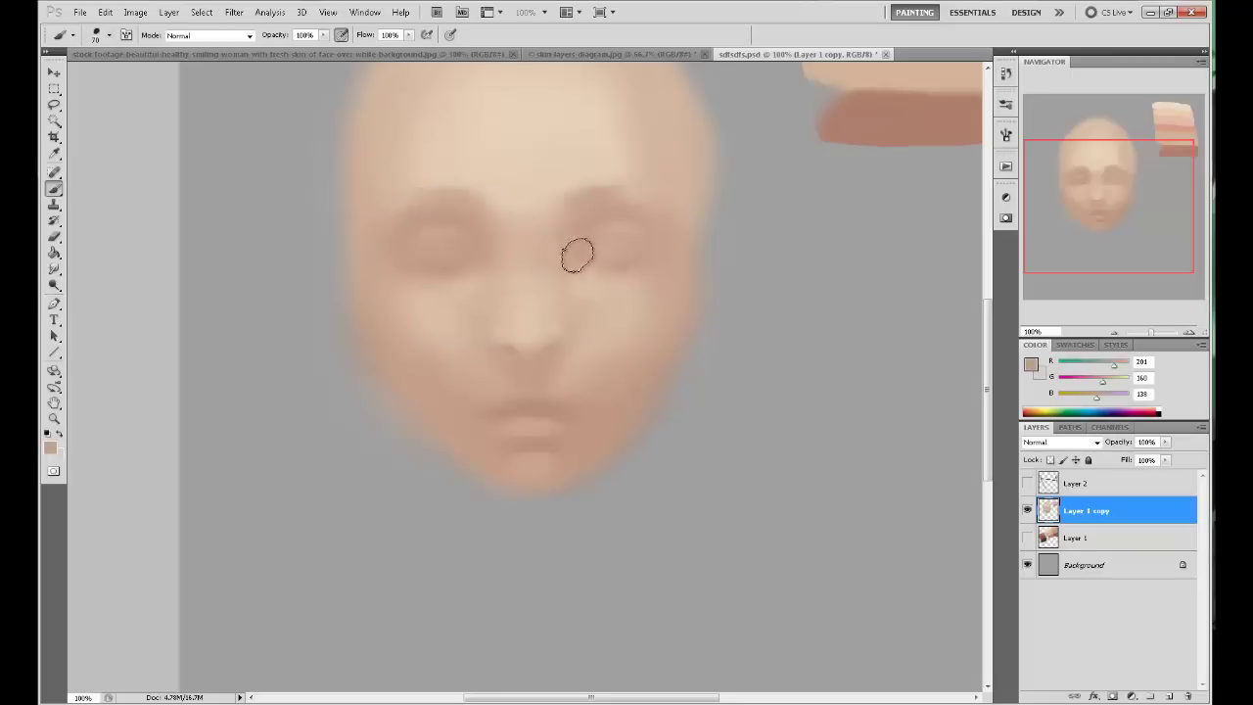
Shape both upper eyelids with brush strokes in tones repeatedly sampled from the lids and sockets.
alt+click(619, 224)
key(p)
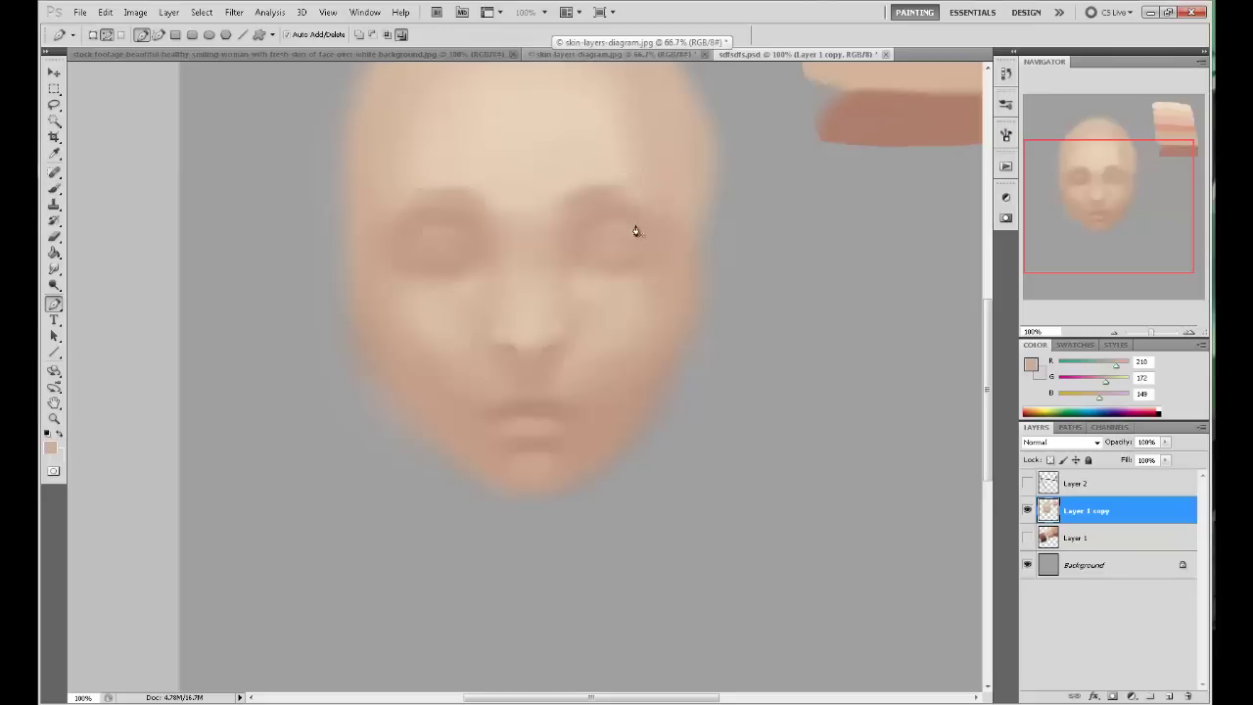
key(b)
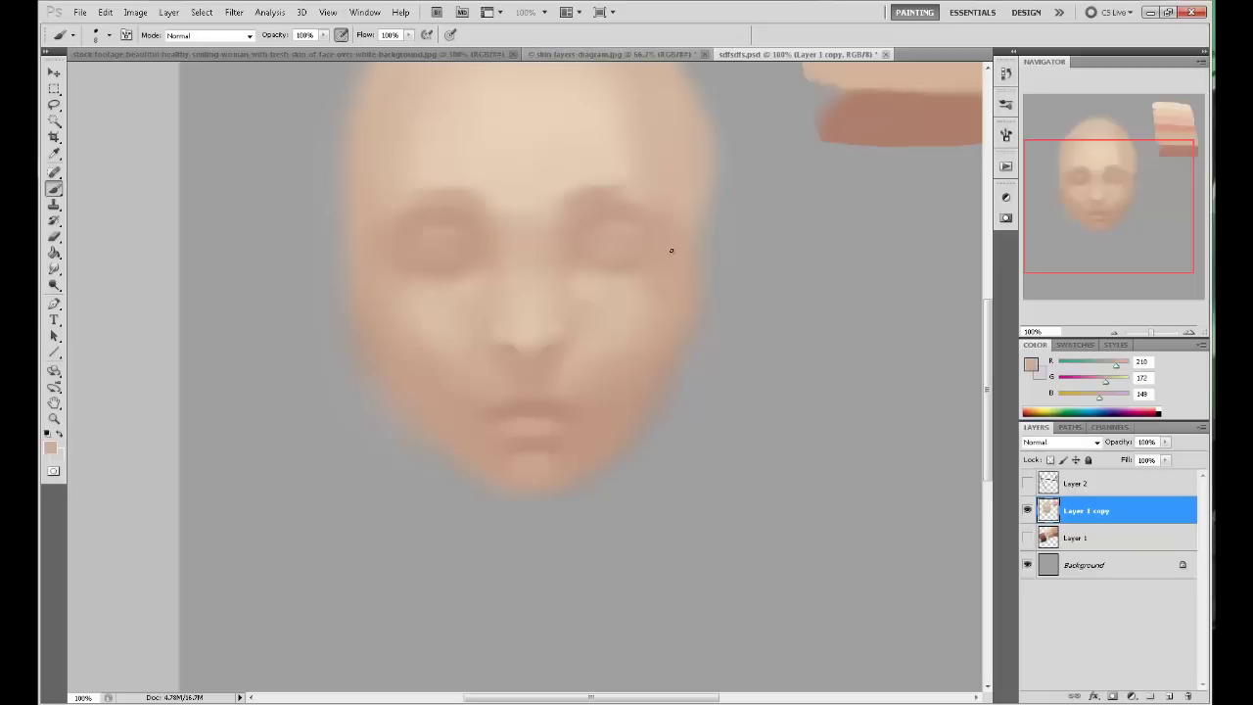
alt+click(615, 210)
alt+click(445, 222)
alt+click(437, 225)
alt+click(458, 235)
alt+click(451, 240)
alt+click(620, 236)
Soften the eyelids with a sampled lid tone and a 30 px brush.
key(bracketright)
key(bracketright)
key(bracketright)
key(bracketright)
key(bracketright)
key(bracketleft)
key(bracketleft)
alt+click(436, 226)
Paint a dark spot at the centre of each eye with the darkest brown from the swatch palette, using a 30 px brush.
key(ctrl+minus)
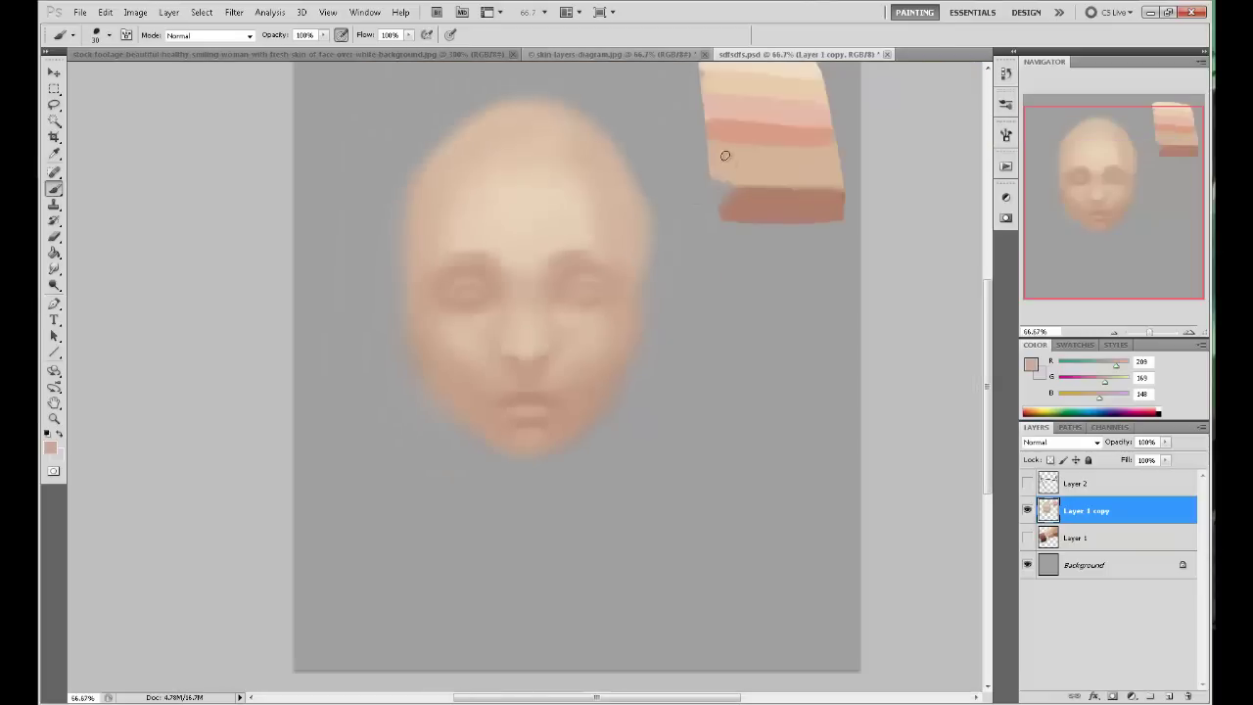
alt+click(768, 203)
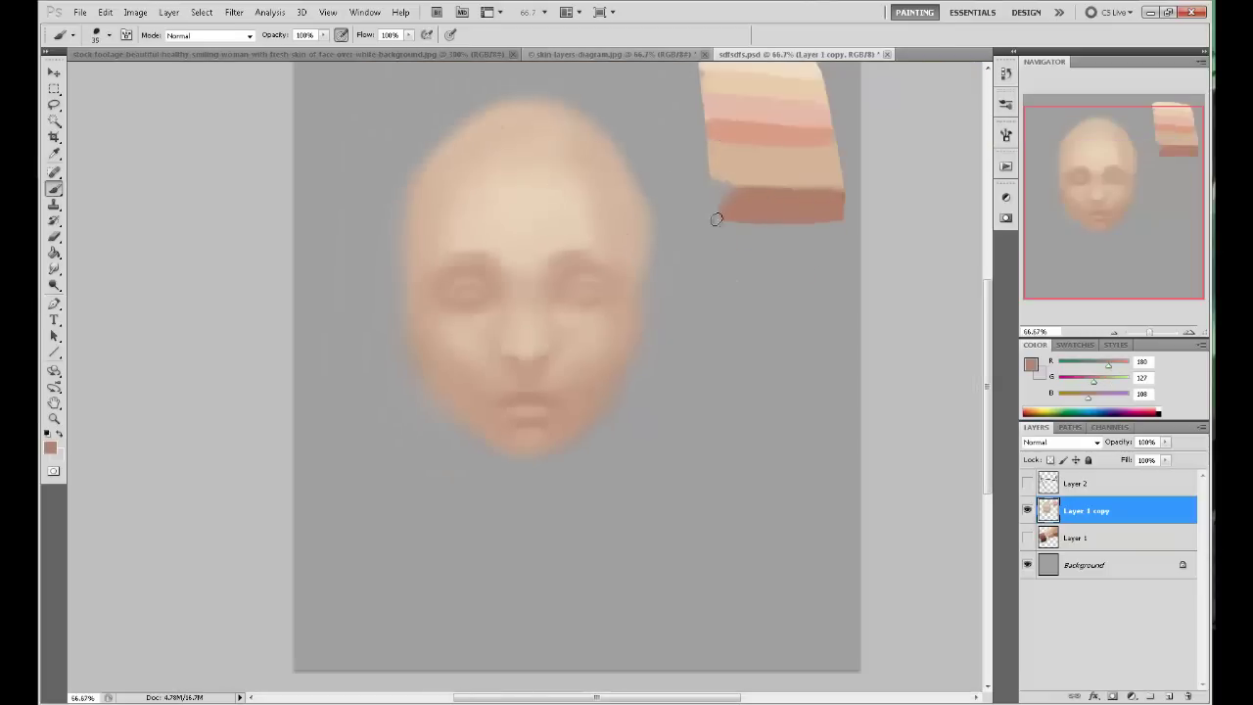
key(bracketright)
key(bracketright)
key(bracketright)
drag(586, 291, 588, 289)
drag(469, 294, 476, 293)
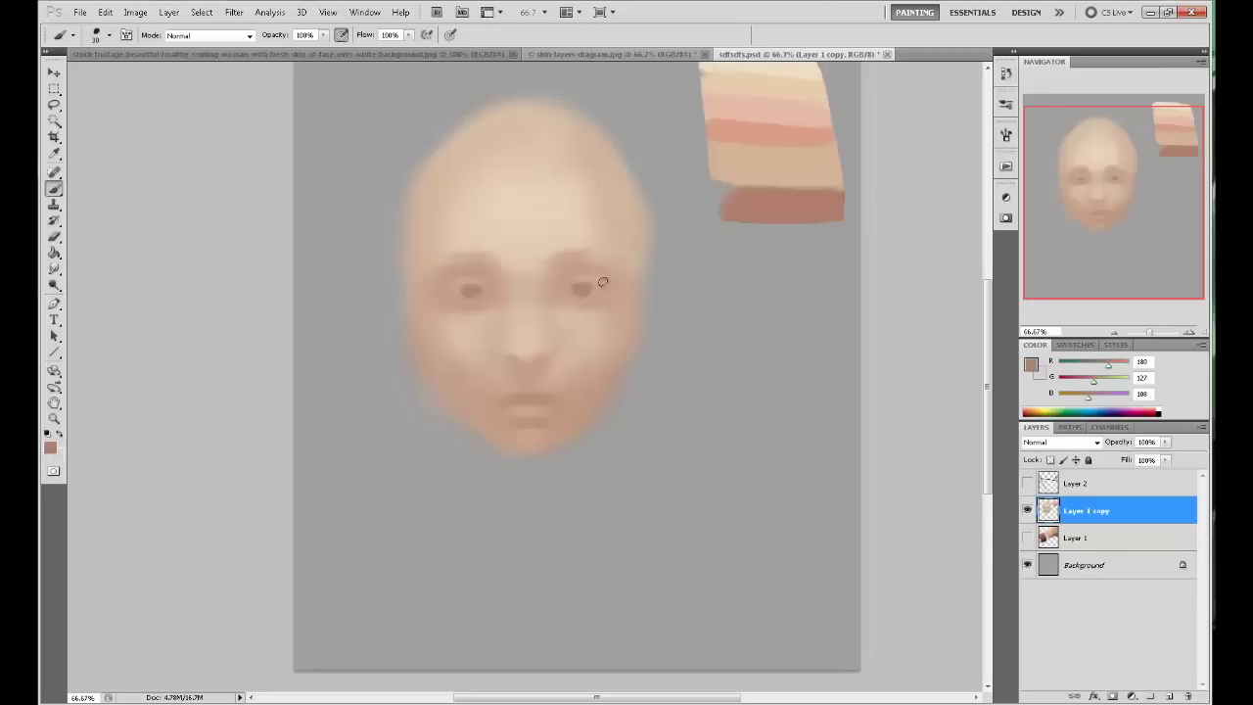
Shape the eye openings and upper lids around the dark centres with sampled brown and lid tones, using a 20 px brush.
key(ctrl+plus)
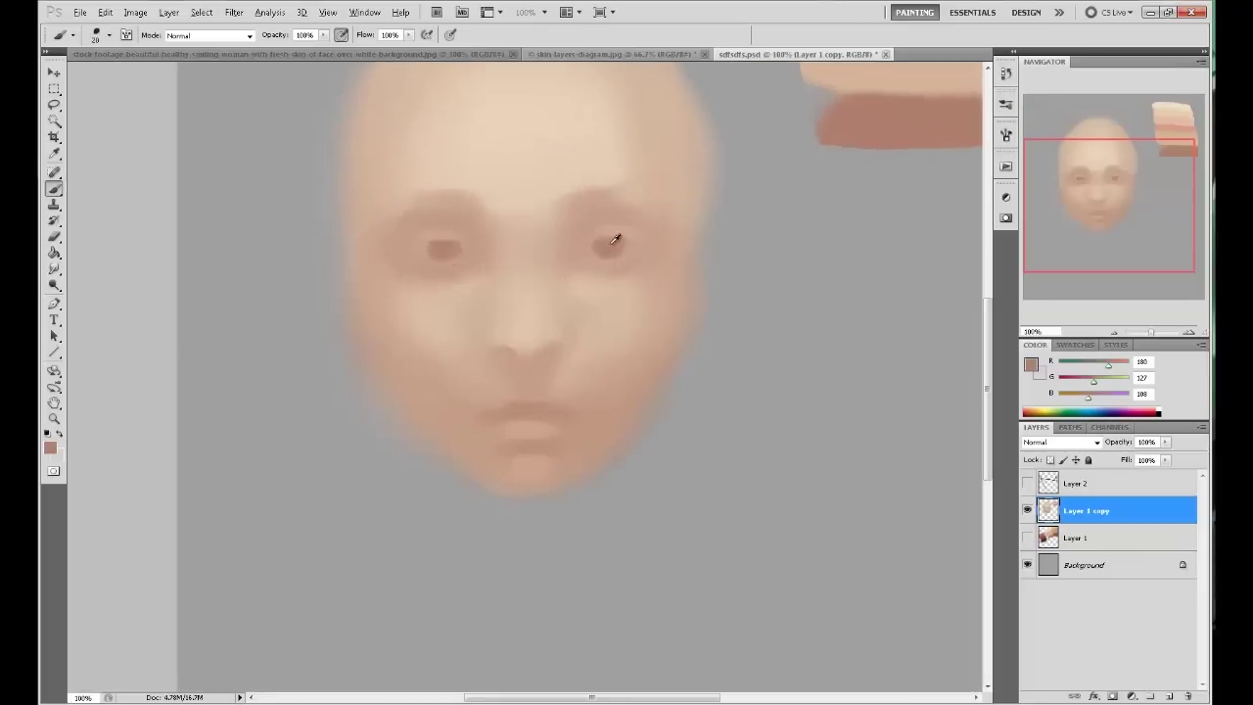
alt+click(615, 238)
alt+click(591, 247)
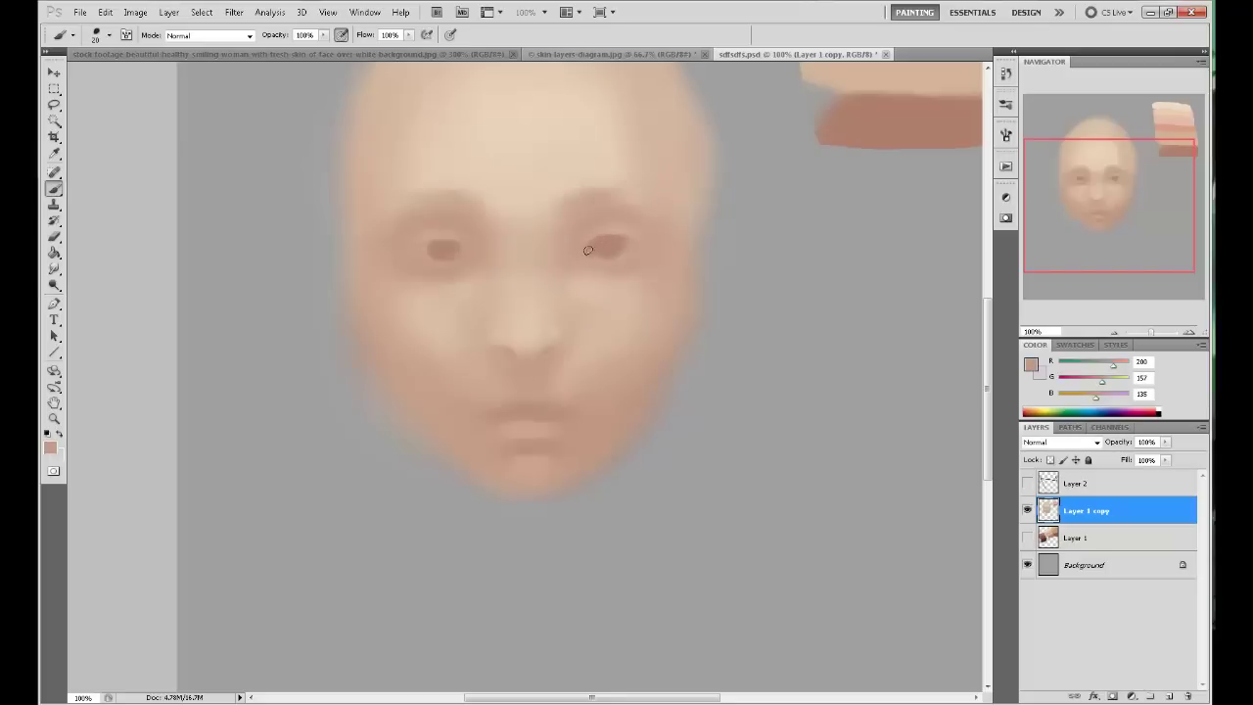
alt+click(602, 248)
alt+click(625, 232)
alt+click(611, 245)
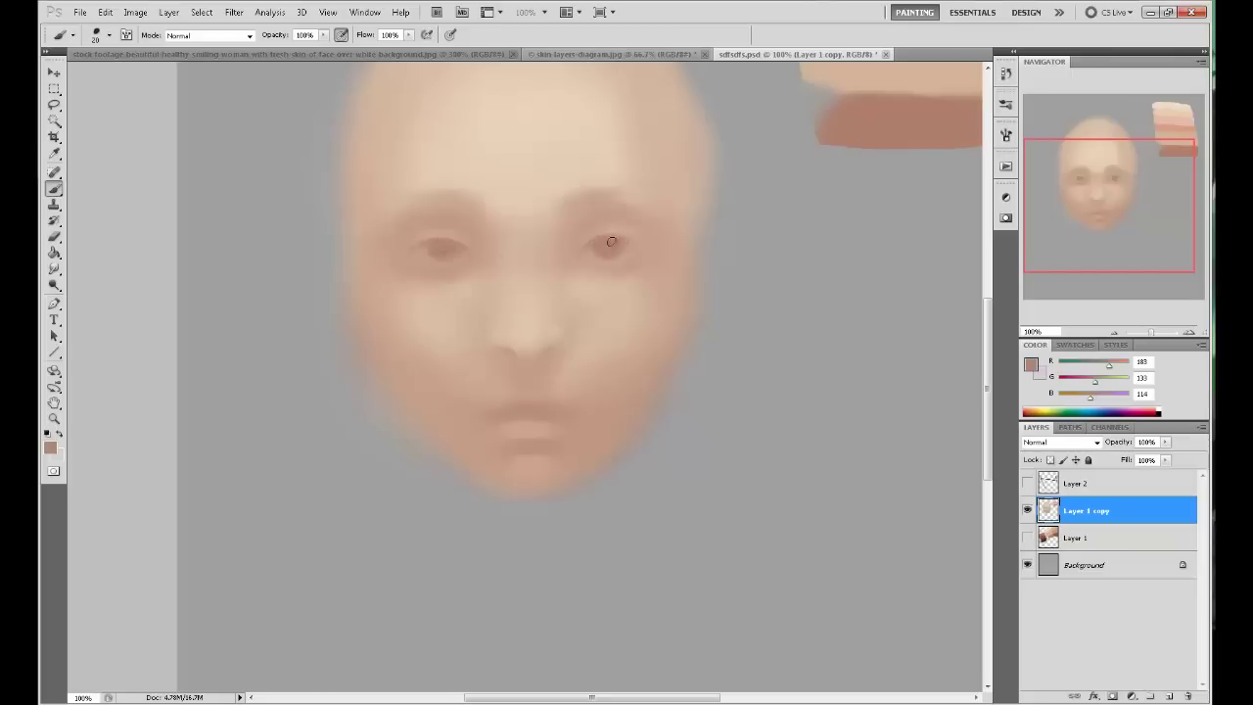
alt+click(459, 225)
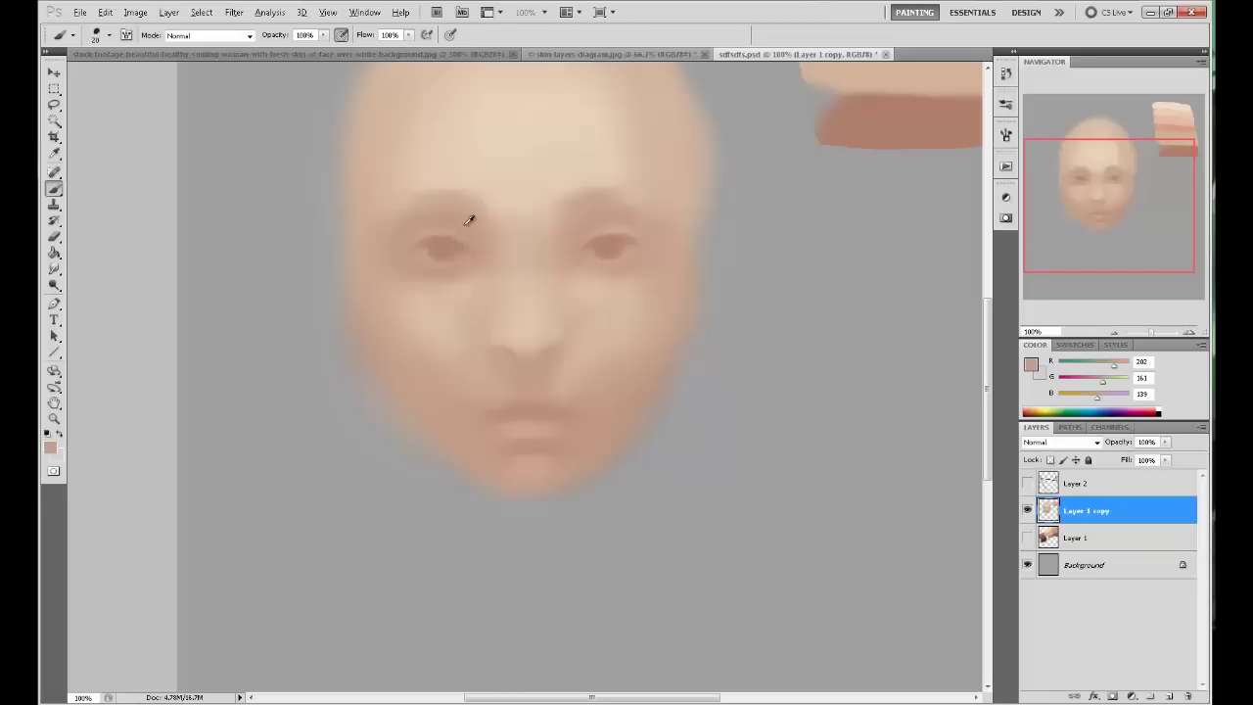
Shade the lower eyelids and outer eye corners with brown tones sampled from the eyes.
alt+click(632, 244)
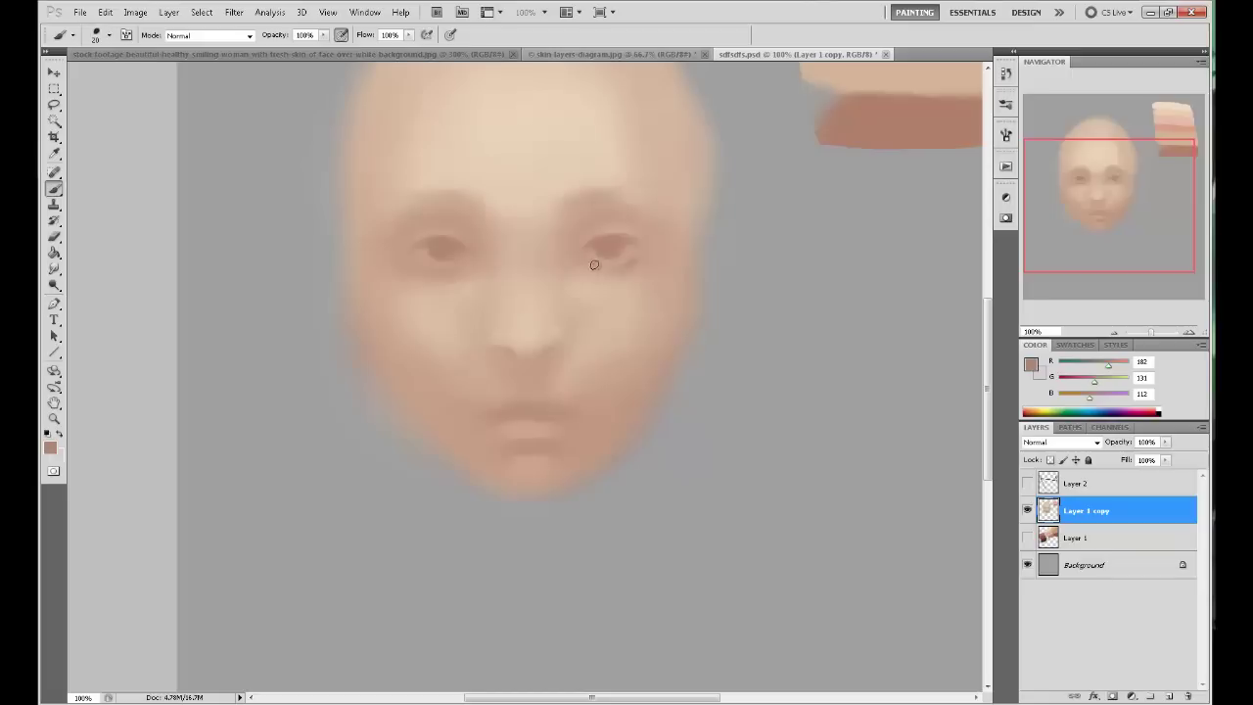
alt+click(435, 244)
alt+click(639, 249)
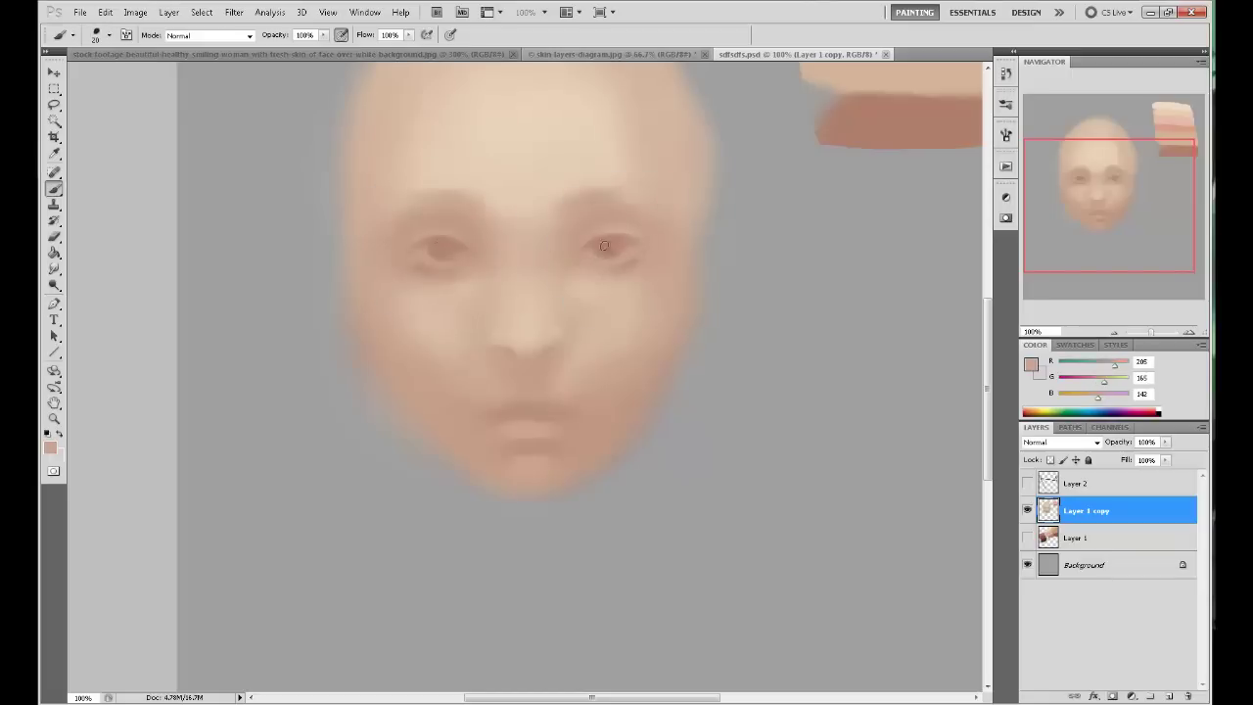
click(1032, 365)
click(1104, 309)
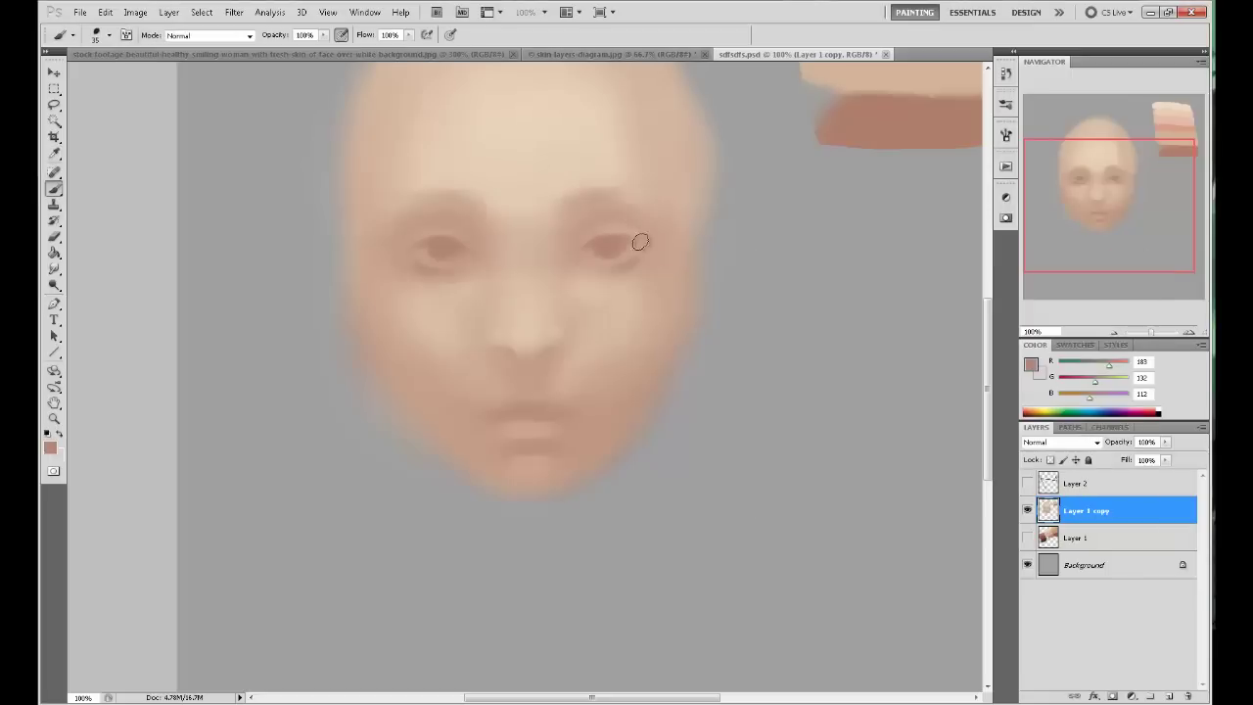
Lighten the centres of both eyes with the sampled light forehead tone, undoing an unwanted stroke along the way.
alt+click(587, 160)
mouse_move(601, 246)
mouse_down()
mouse_move(621, 248)
mouse_move(610, 246)
mouse_up()
key(ctrl+alt+z)
mouse_move(444, 245)
mouse_down()
mouse_move(428, 251)
mouse_move(451, 252)
mouse_up()
Darken the upper lid lines of both eyes with the darkest palette brown and a sampled eye tone, using a 10 px brush.
alt+click(889, 117)
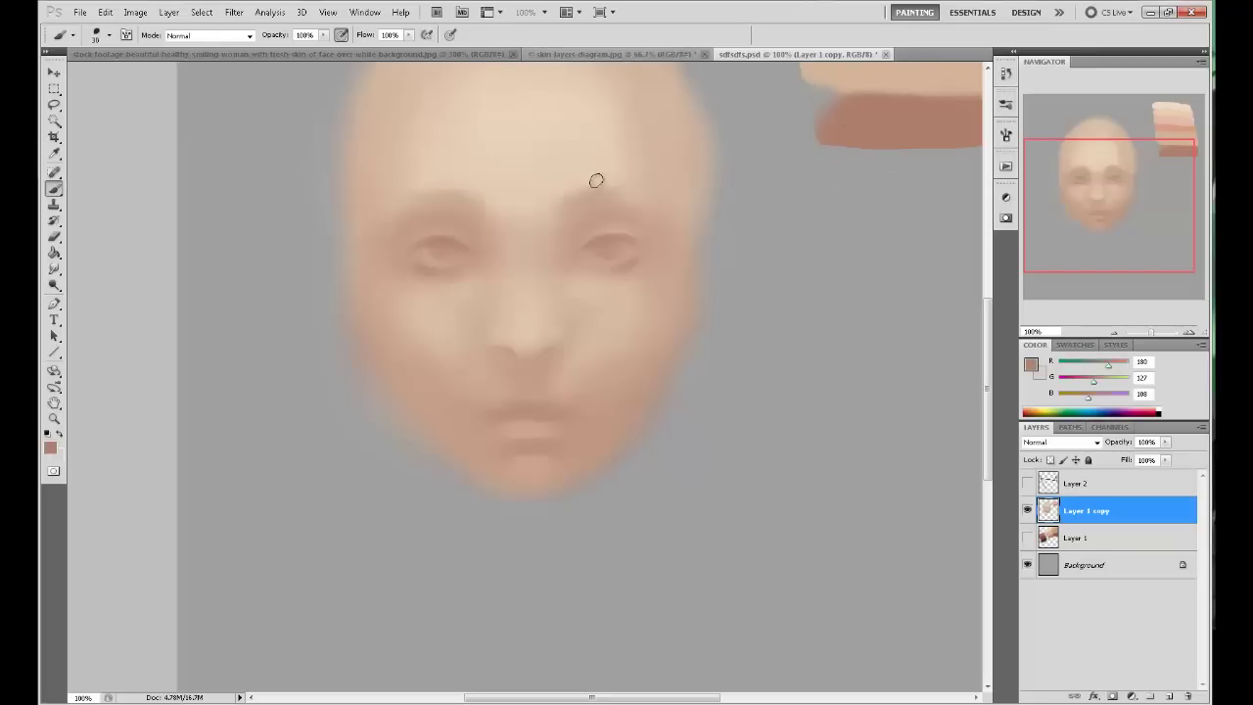
key(bracketleft)
key(bracketleft)
key(bracketleft)
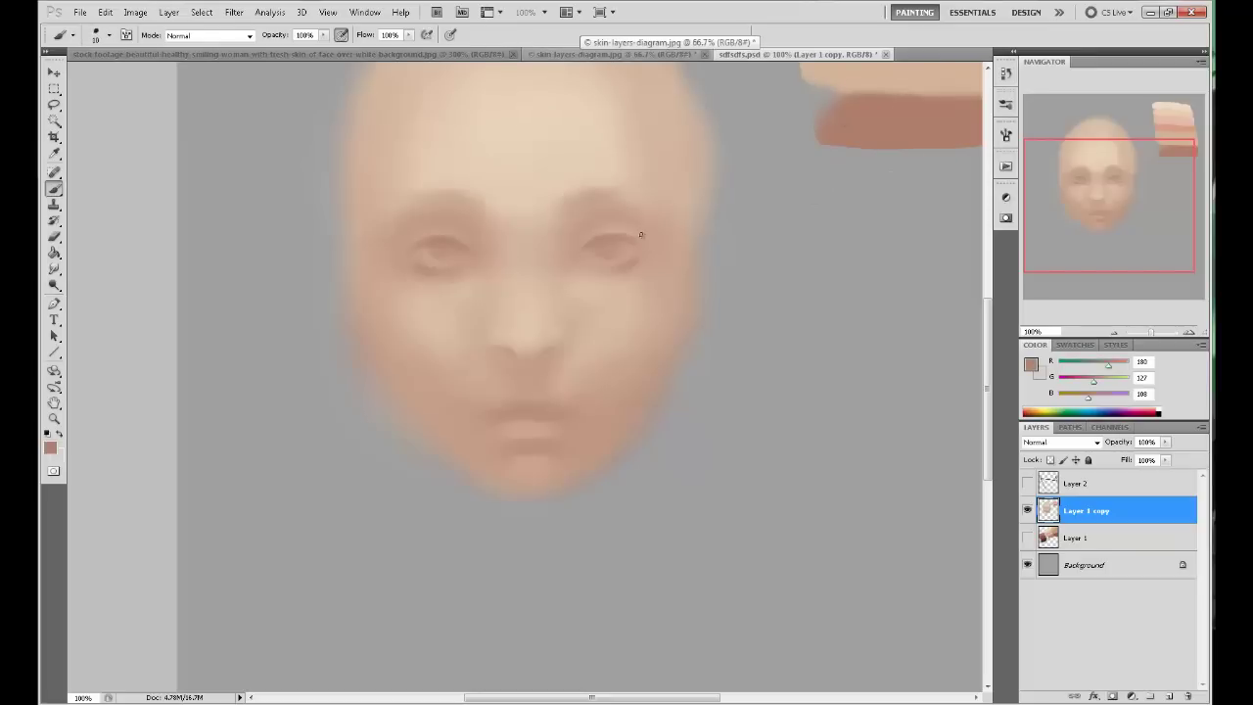
alt+click(449, 237)
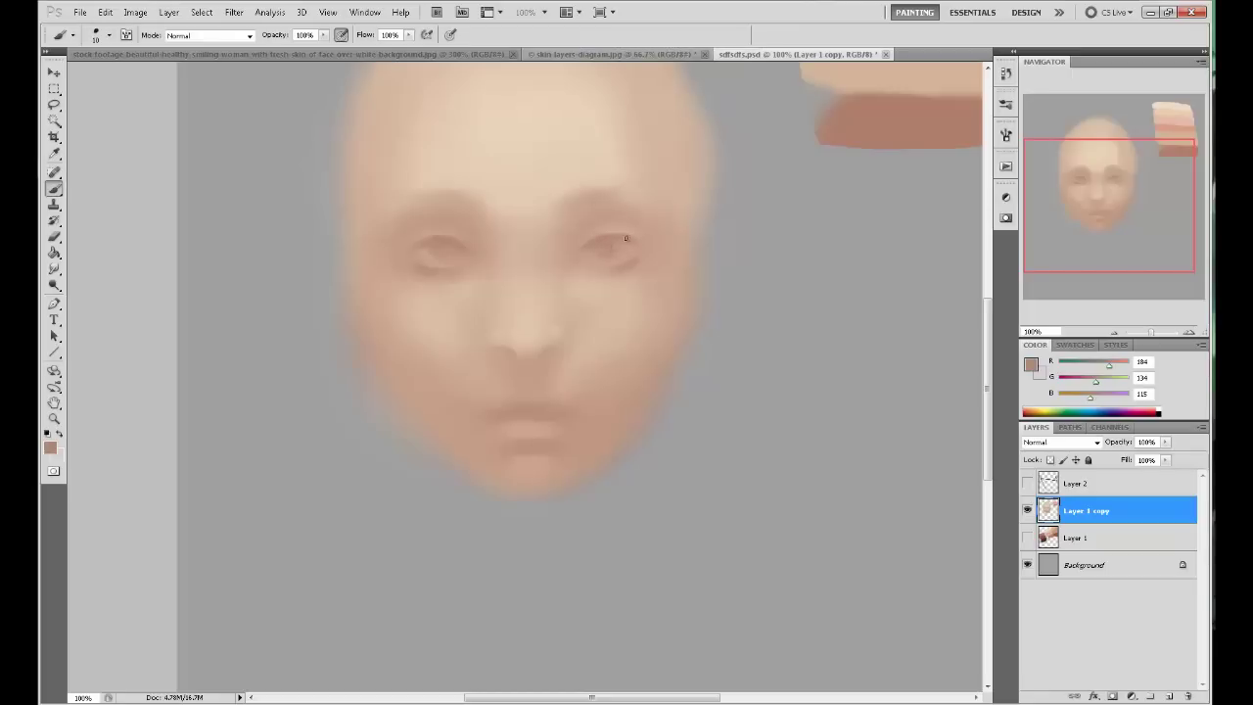
Refine the irises and corners of both eyes with tones sampled inside the eyes, using a 20 px brush.
key(ctrl+minus)
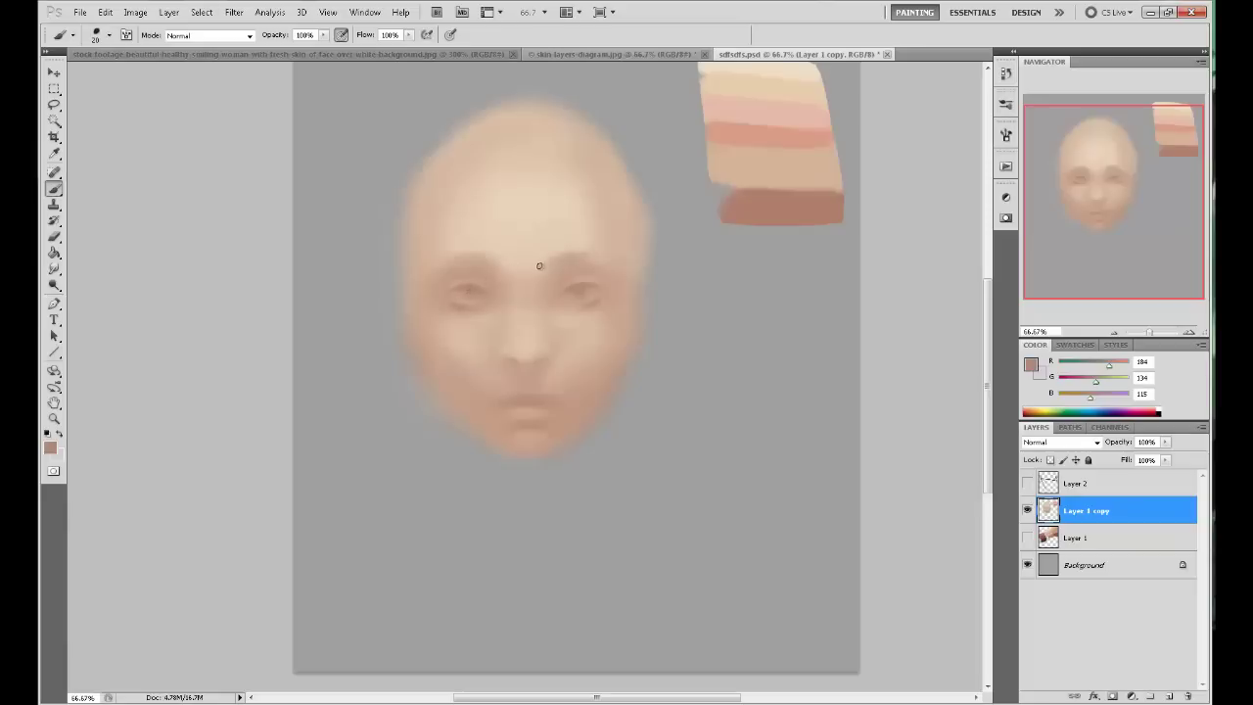
alt+click(472, 291)
alt+click(459, 298)
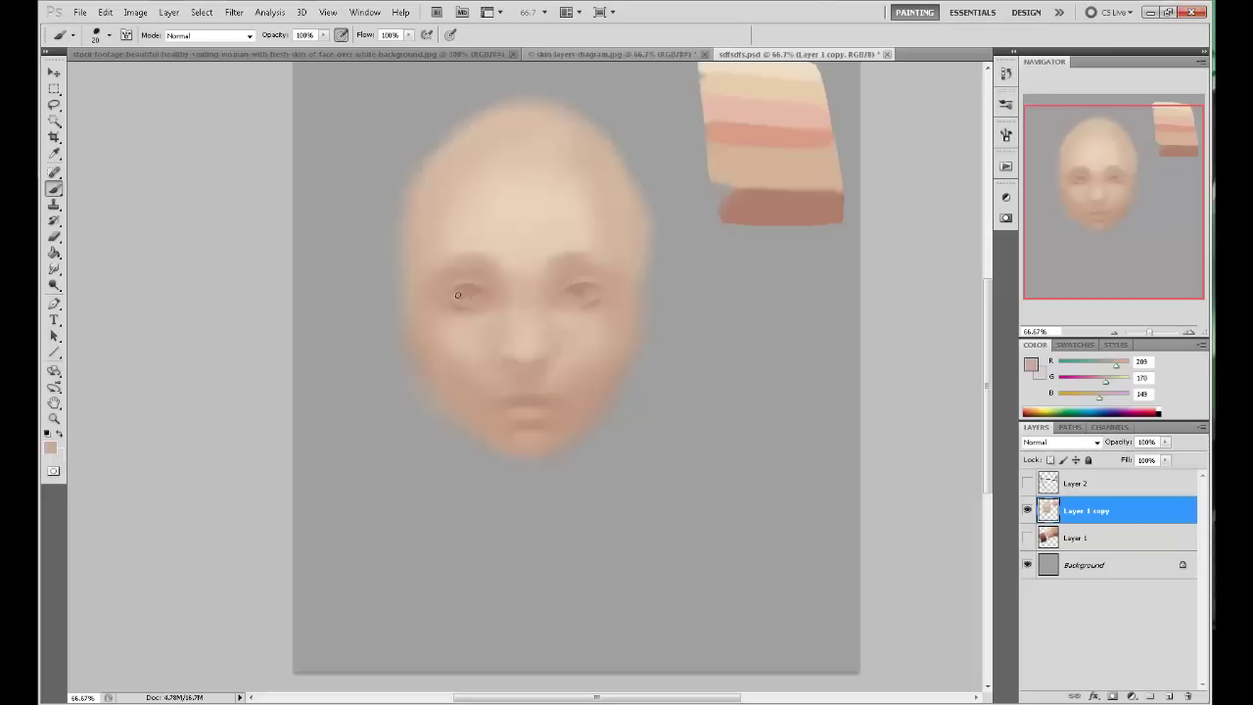
alt+click(469, 295)
alt+click(464, 294)
alt+click(582, 290)
alt+click(582, 286)
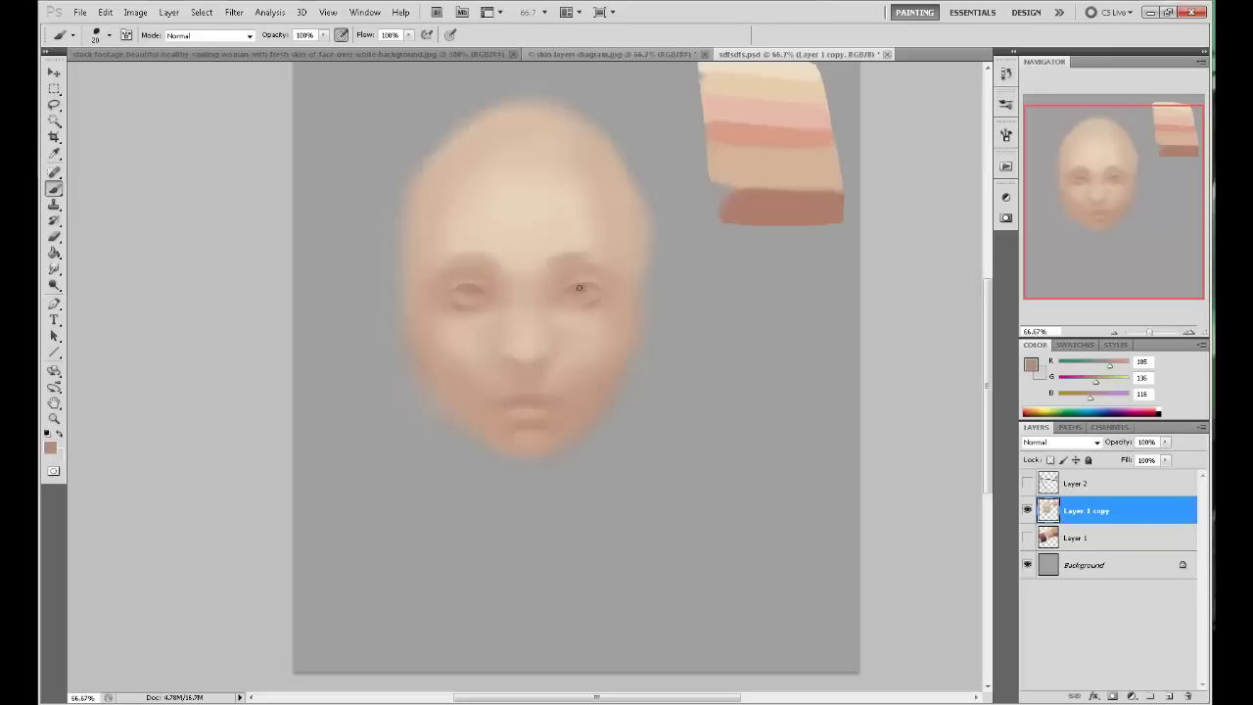
alt+click(573, 294)
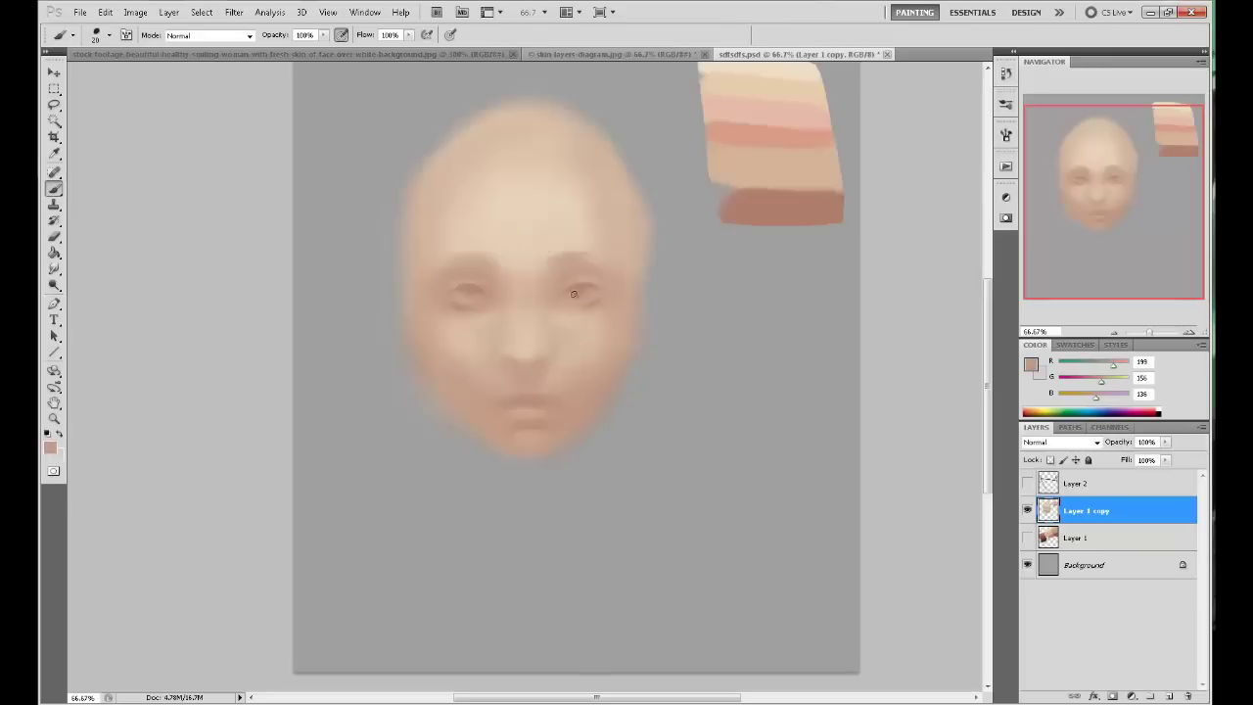
Define the eyelid edges and lower lids of both eyes with sampled lid and cheek tones, using a 10 px brush.
alt+click(473, 286)
alt+click(588, 290)
alt+click(458, 305)
alt+click(576, 319)
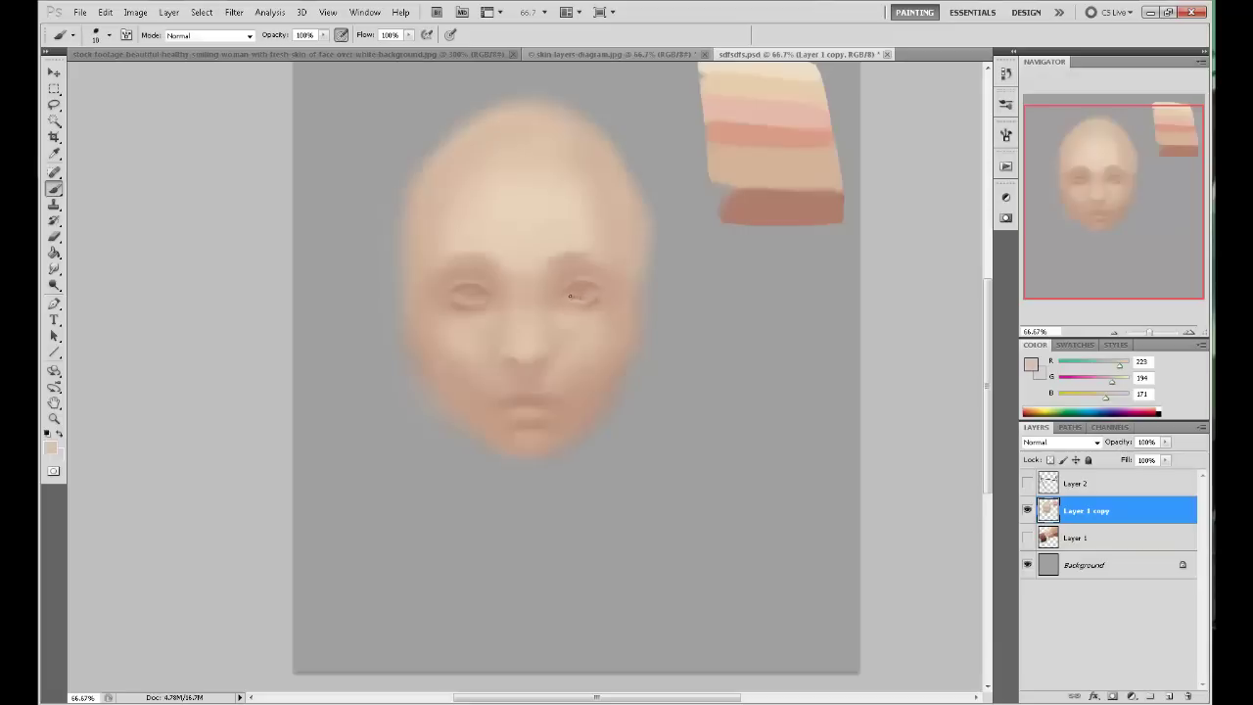
alt+click(570, 296)
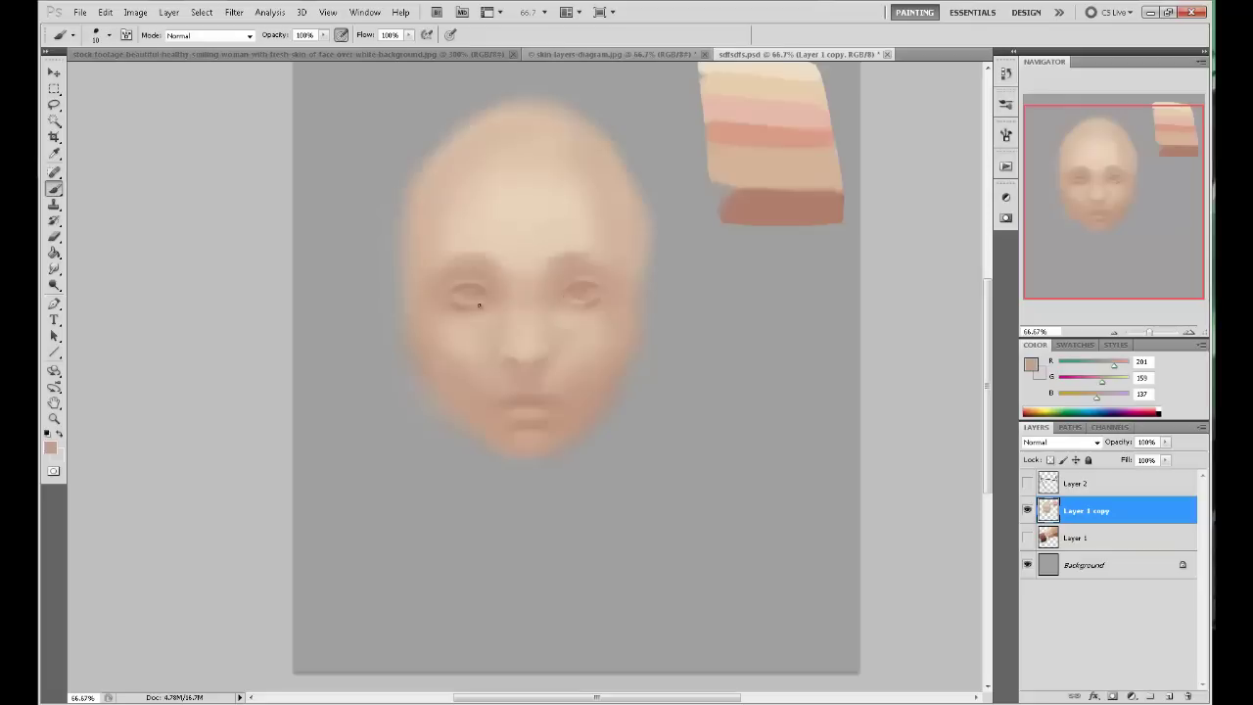
alt+click(464, 285)
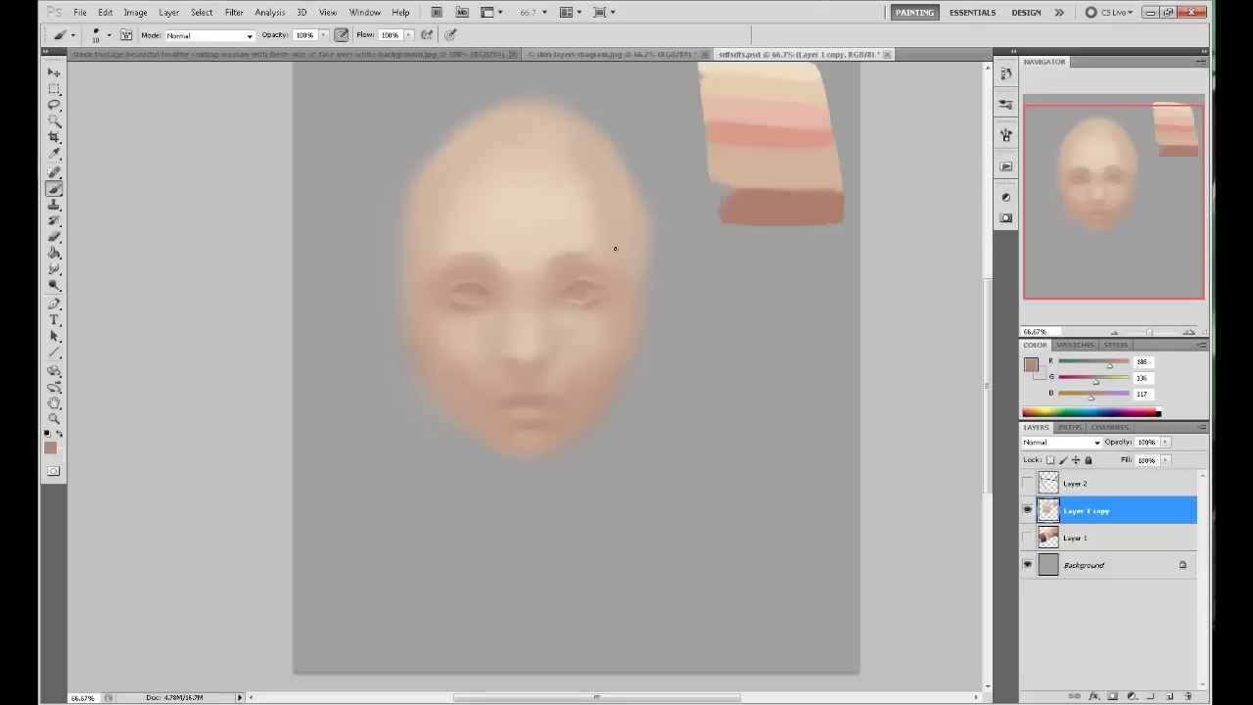
Refine the nose bridge, upper lip and sides of the nose with sampled lower-forehead, lip and cheek tones.
alt+click(530, 259)
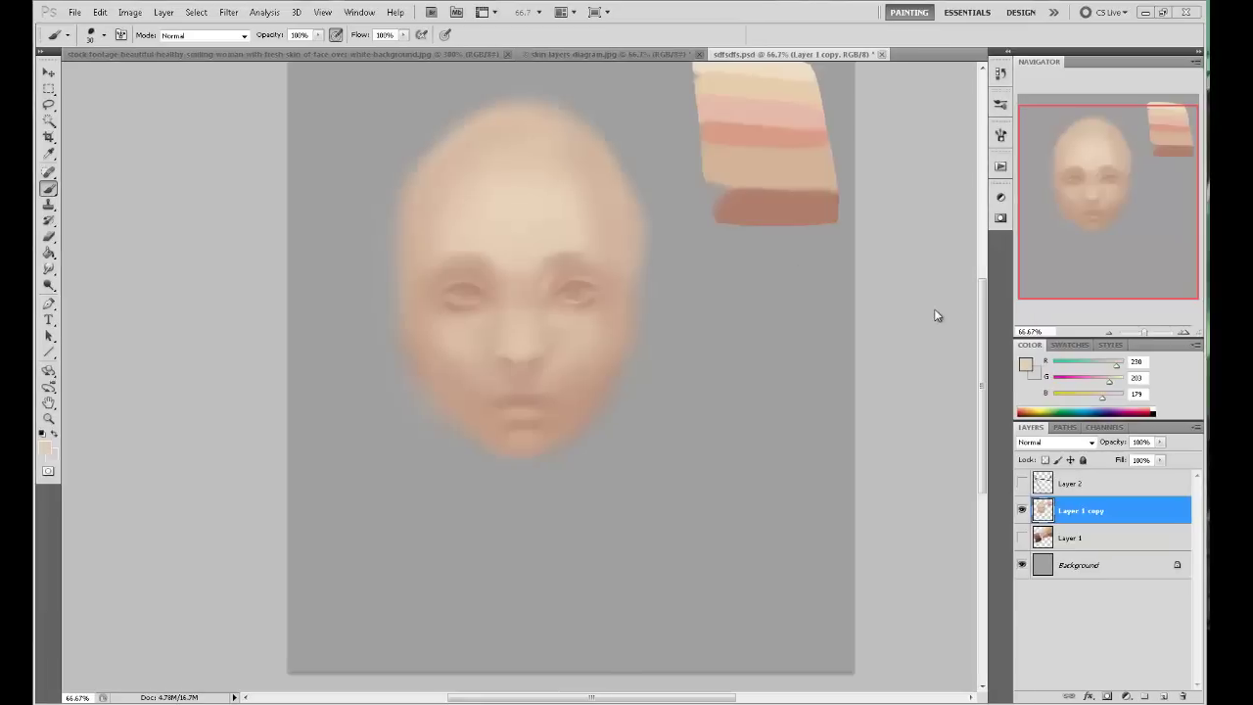
alt+click(534, 248)
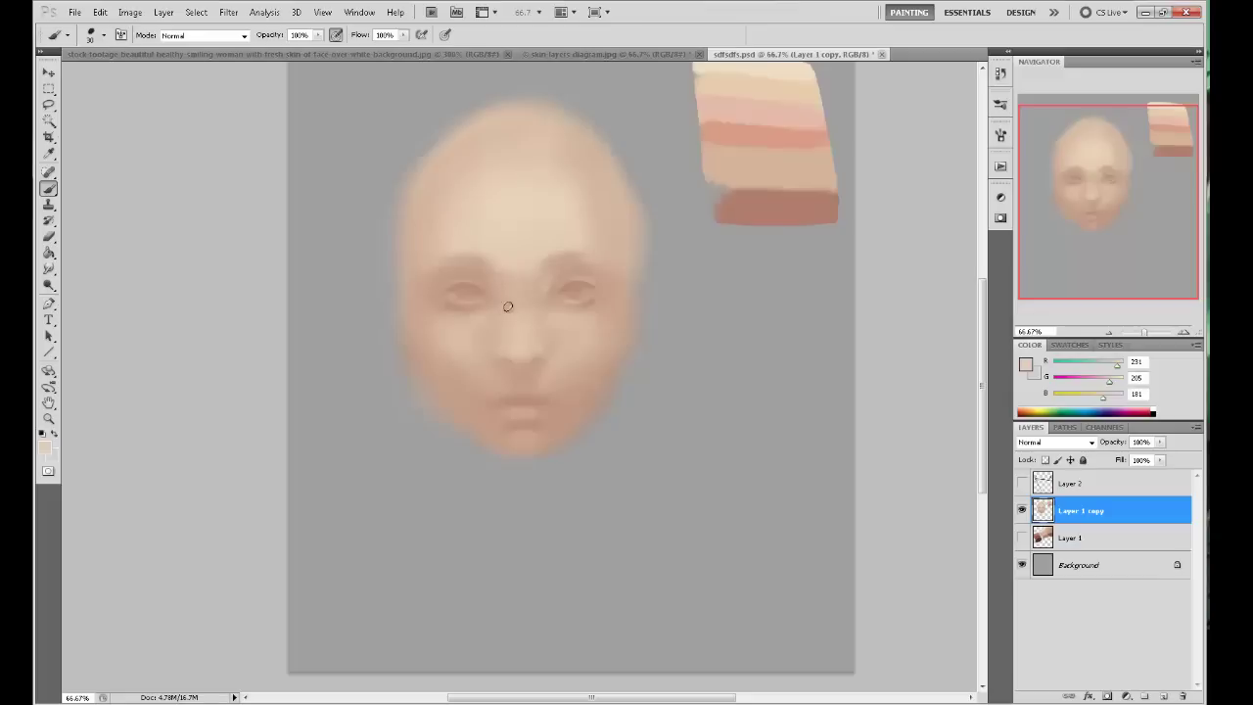
alt+click(533, 394)
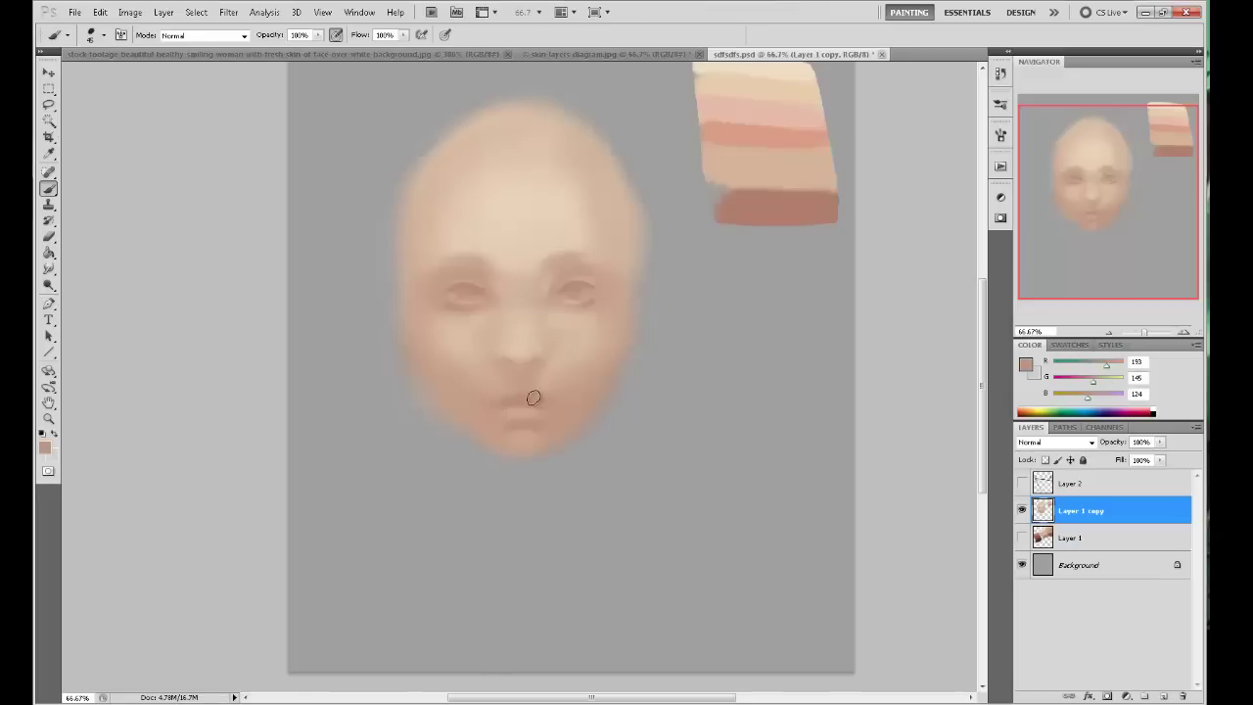
alt+click(569, 324)
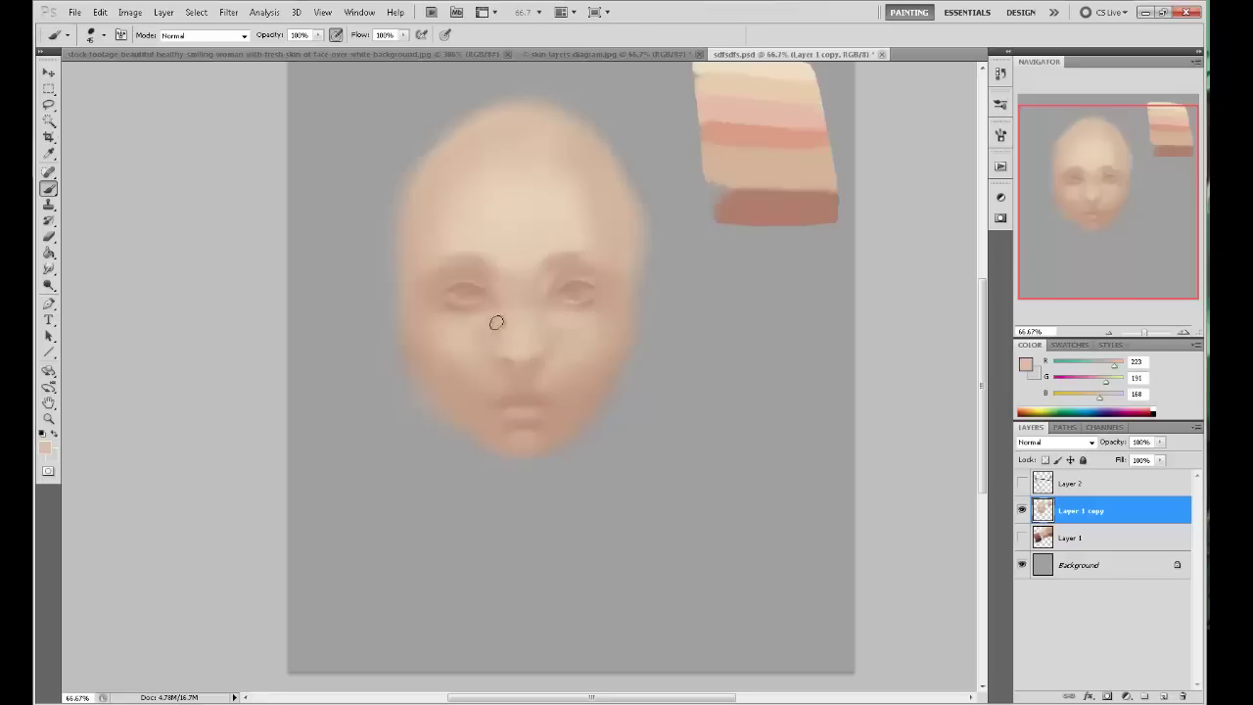
Blend both cheeks and the sides of the face with sampled cheek, jaw and under-eye tones, using a 125 px brush.
drag(452, 335, 524, 267)
drag(712, 172, 716, 204)
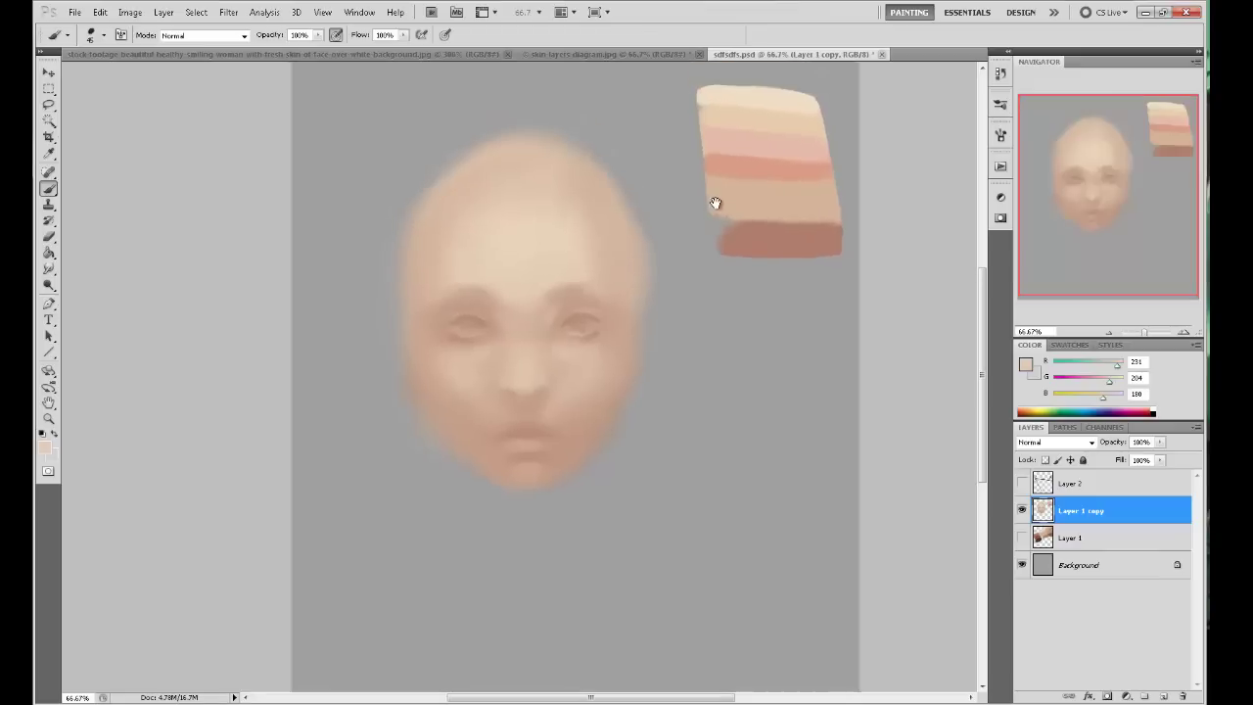
alt+click(459, 367)
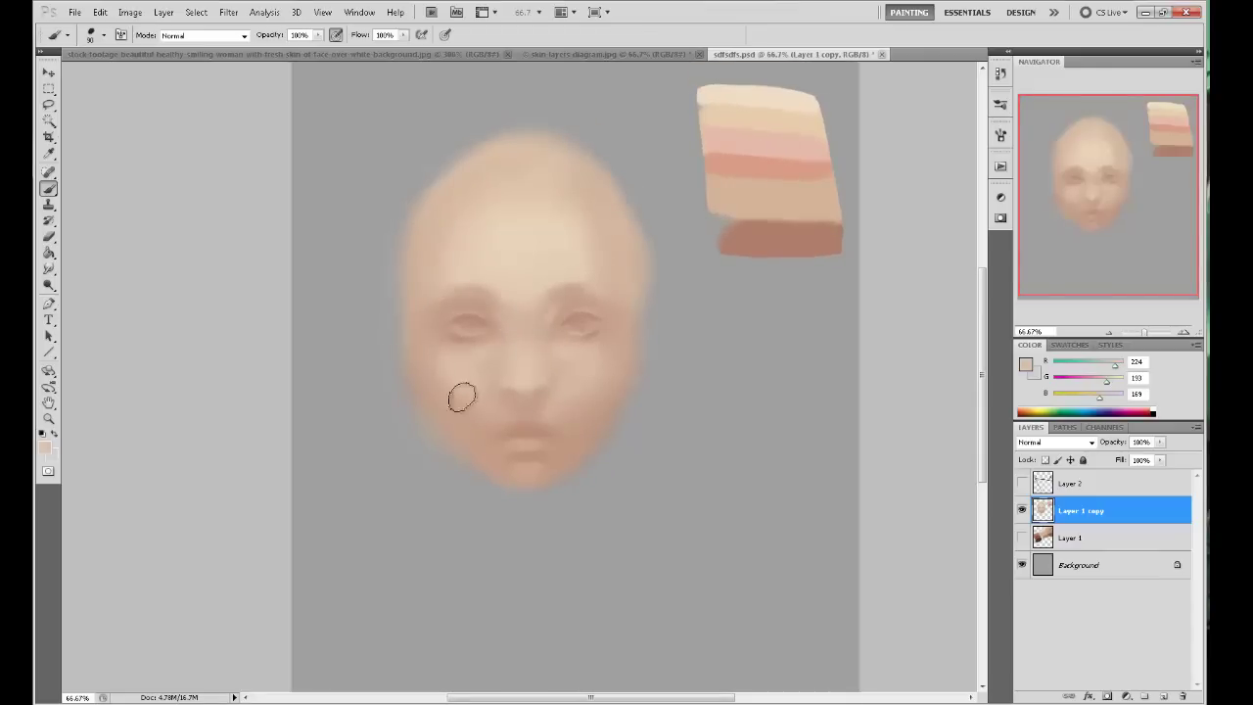
key(bracketright)
key(bracketright)
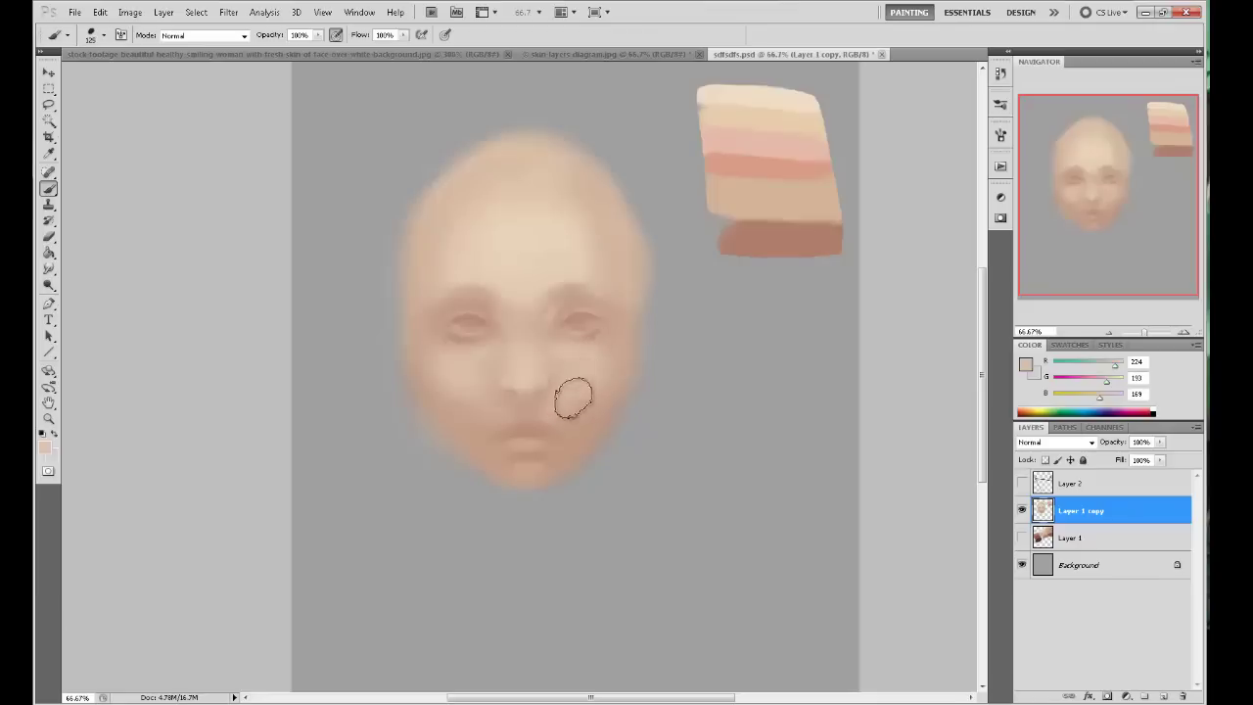
alt+click(477, 435)
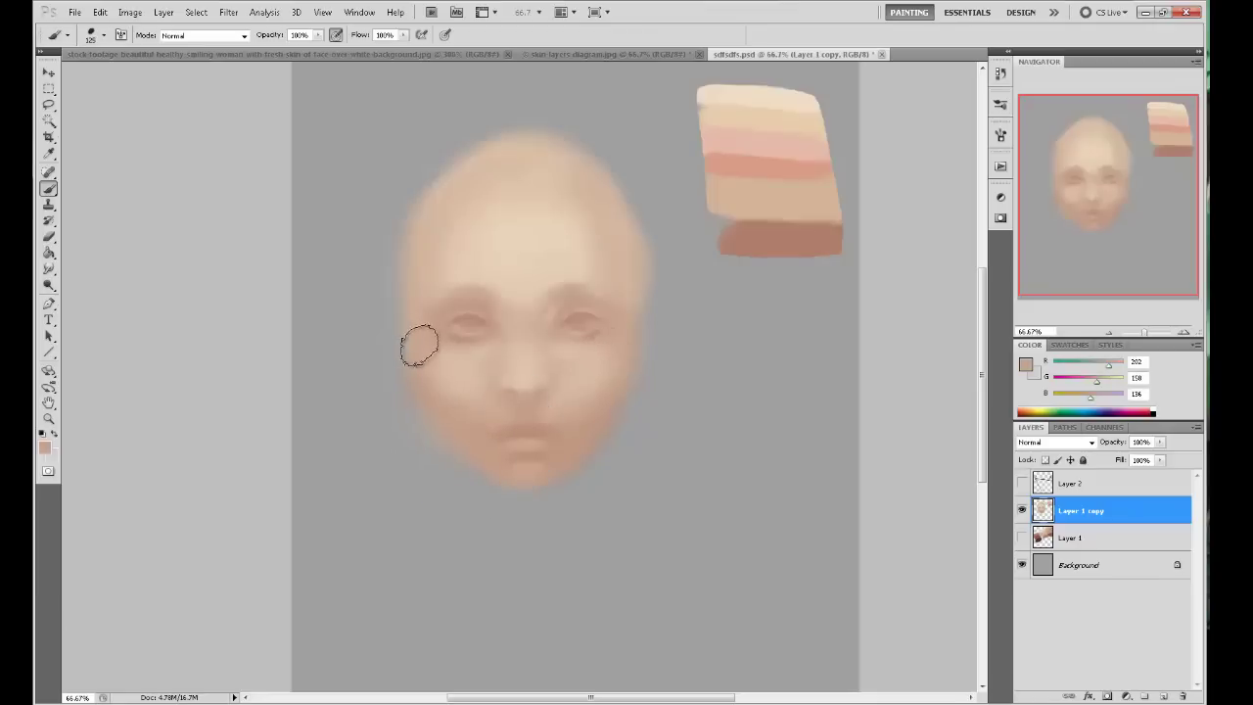
alt+click(455, 365)
alt+click(429, 349)
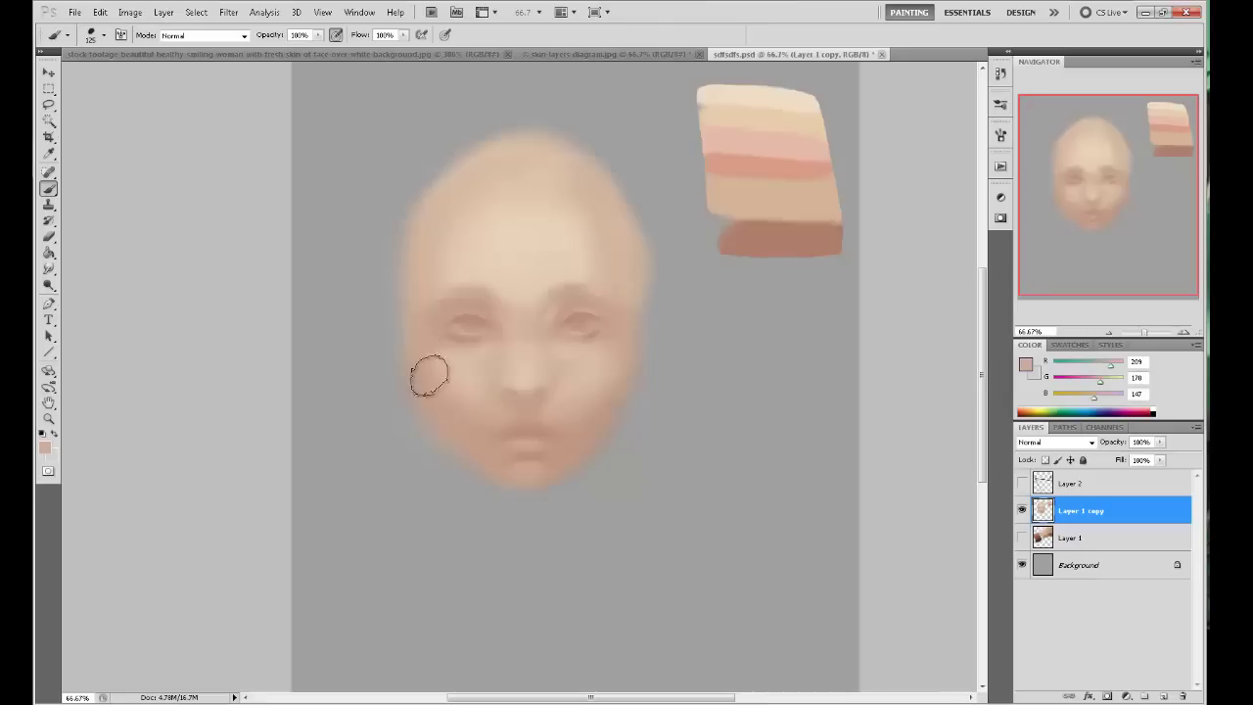
alt+click(561, 350)
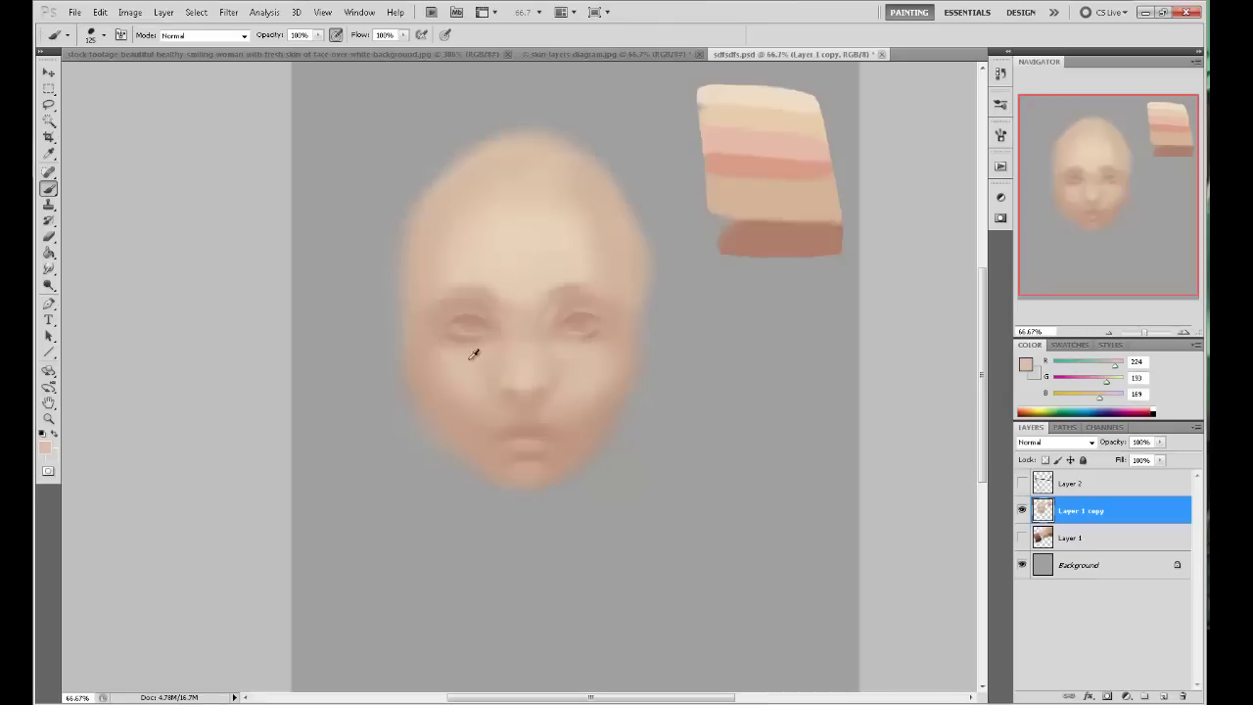
alt+click(588, 362)
Shade the eye sockets and inner eye corners with sampled eyelid and brow tones, using a 125 px brush.
alt+click(478, 299)
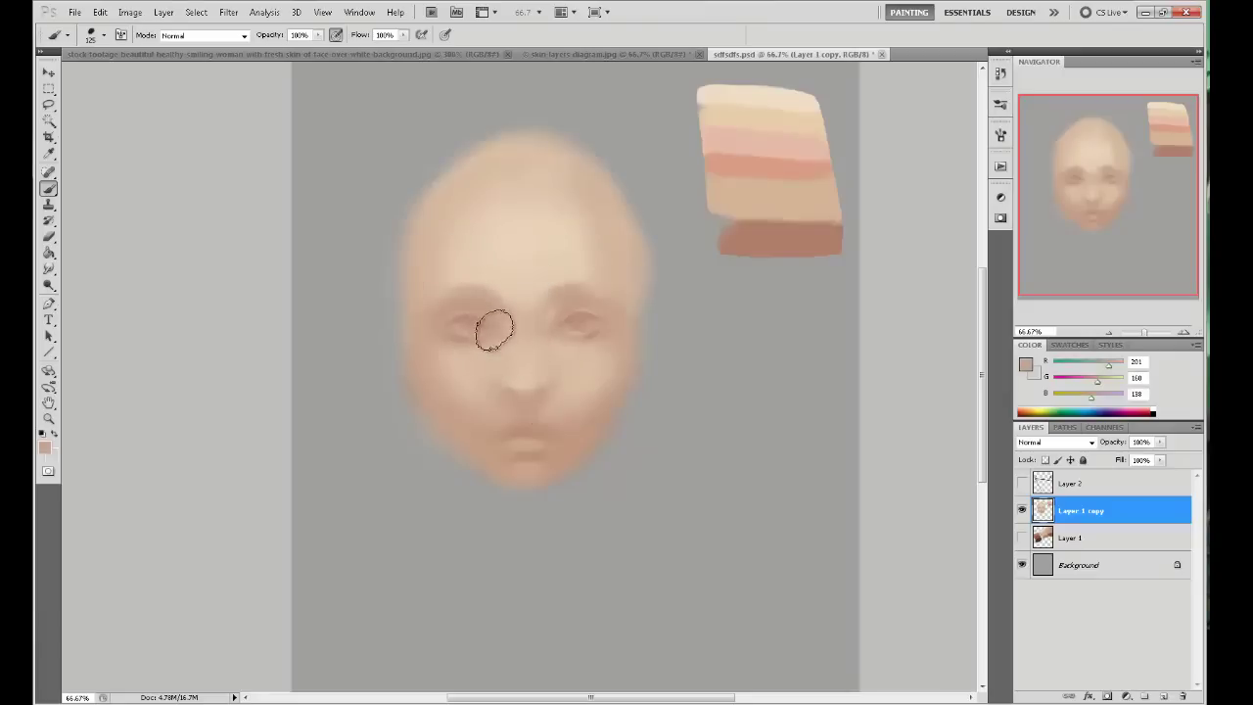
alt+click(570, 308)
drag(568, 313, 557, 324)
alt+click(443, 290)
alt+click(443, 291)
alt+click(481, 283)
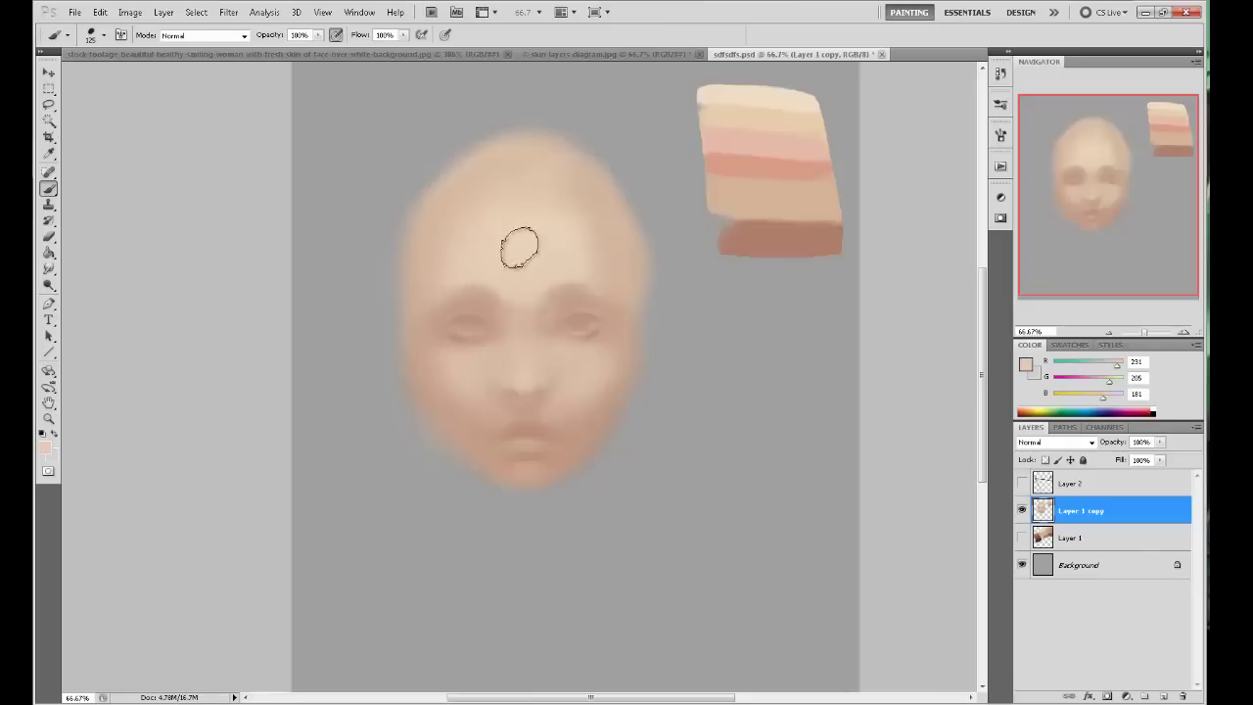
Lighten the lower forehead, mouth and chin with sampled forehead and brow-gap tones, using a 125 px brush.
alt+click(566, 263)
alt+click(483, 254)
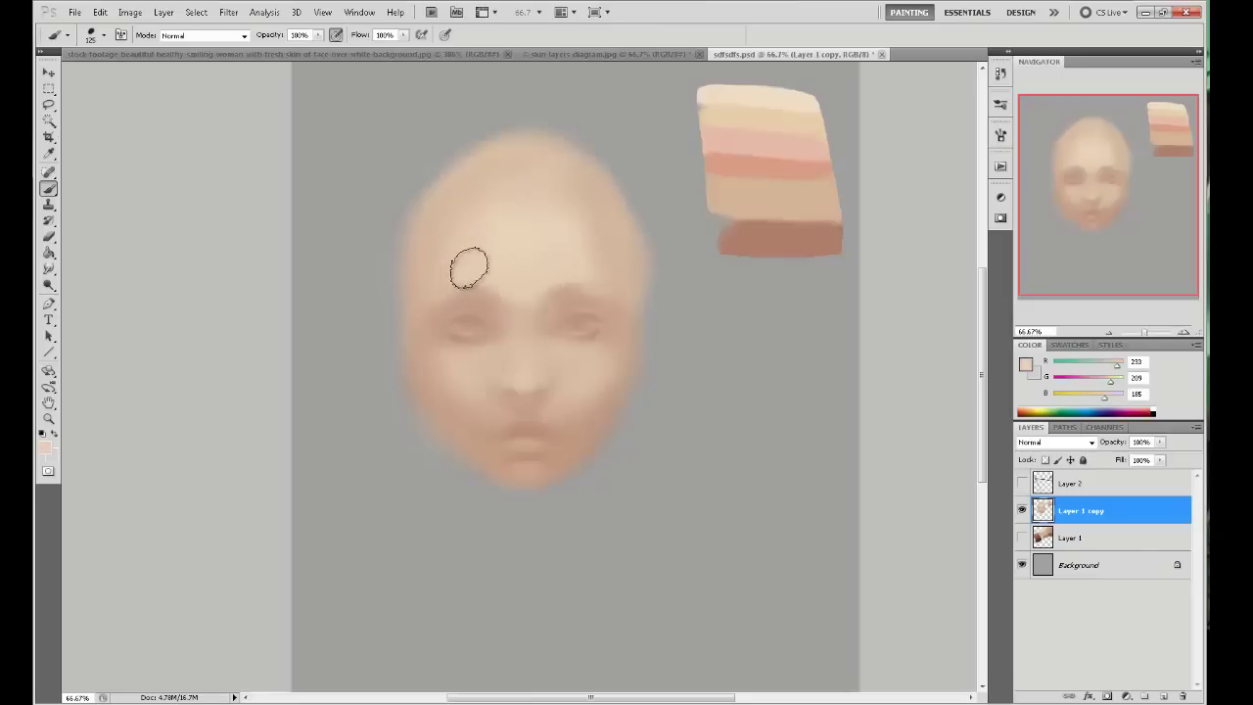
alt+click(527, 284)
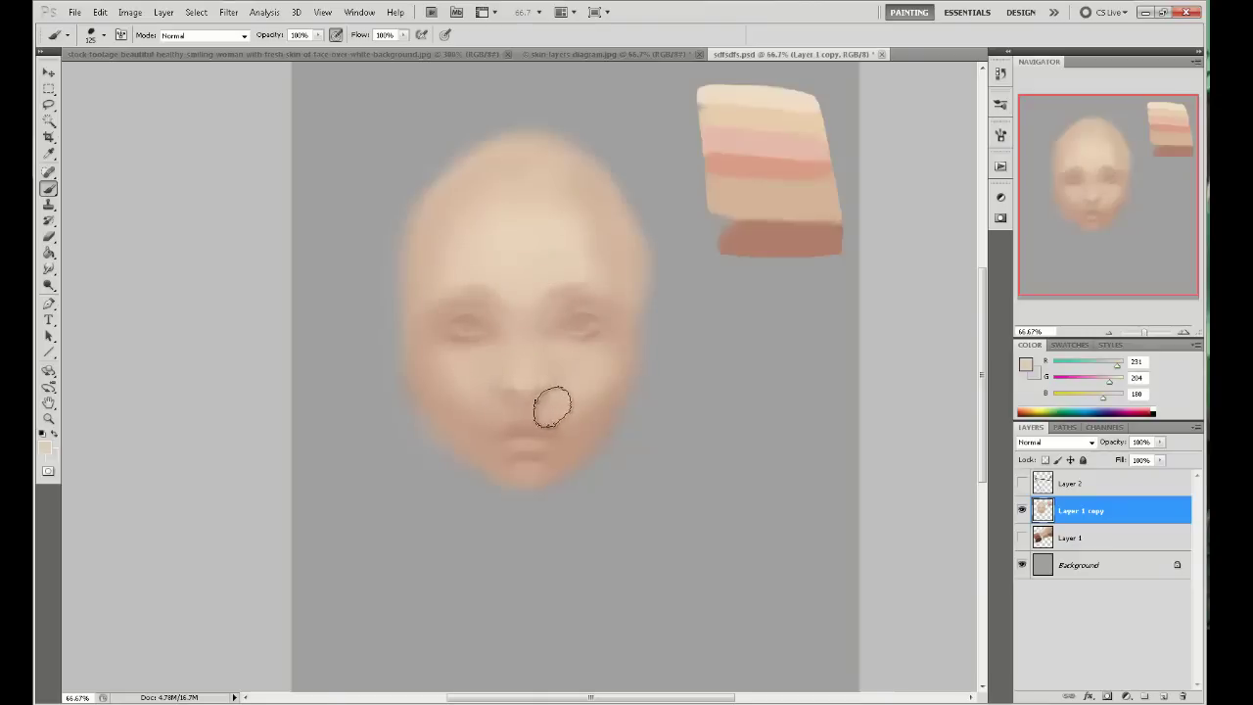
mouse_move(523, 456)
mouse_down()
mouse_move(504, 460)
mouse_move(551, 442)
mouse_move(544, 471)
mouse_up()
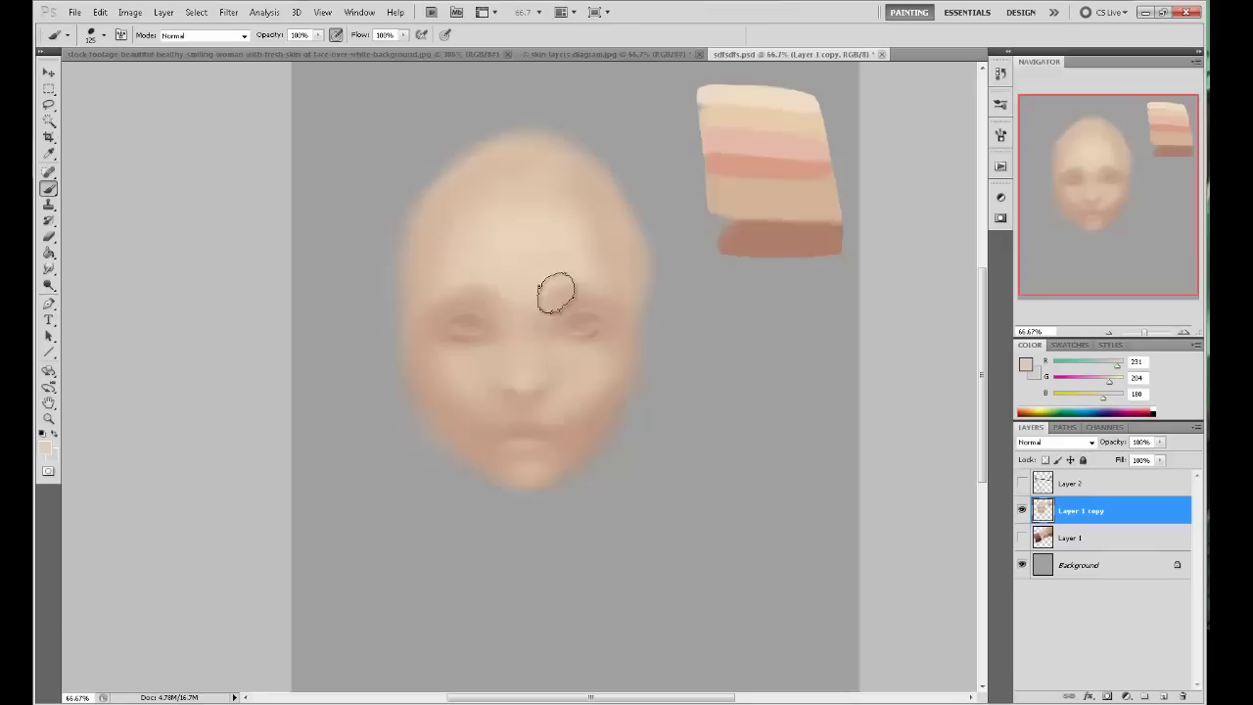
Redefine the irises and lid lines of both eyes with a dark tone sampled from the eye, using a 10 px brush.
key(ctrl+plus)
mouse_move(733, 343)
mouse_down()
mouse_move(757, 316)
mouse_move(767, 333)
mouse_up()
key(bracketleft)
key(bracketleft)
key(bracketleft)
key(bracketleft)
key(bracketleft)
key(bracketleft)
key(bracketleft)
key(bracketleft)
key(bracketleft)
key(bracketleft)
alt+click(659, 274)
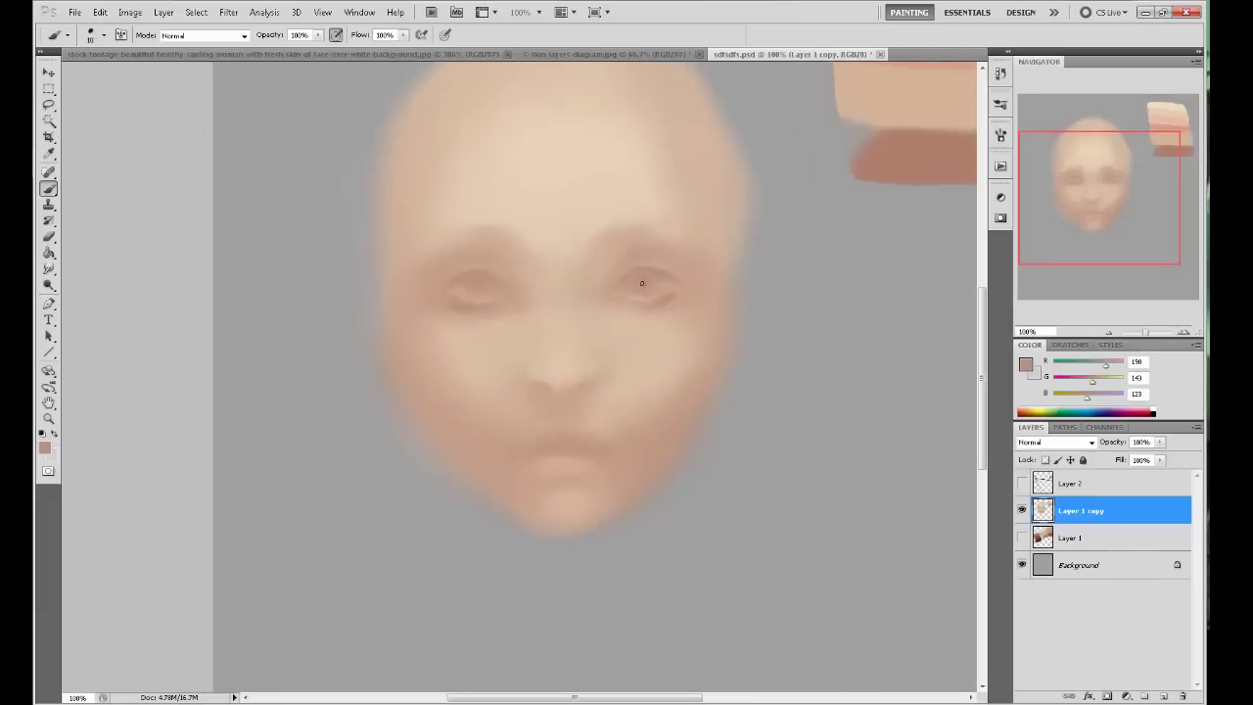
Soften the eyes with a sampled eye-corner tone at 30 px and lighten around the brows with forehead tones at 70 px.
key(ctrl+minus)
alt+click(501, 315)
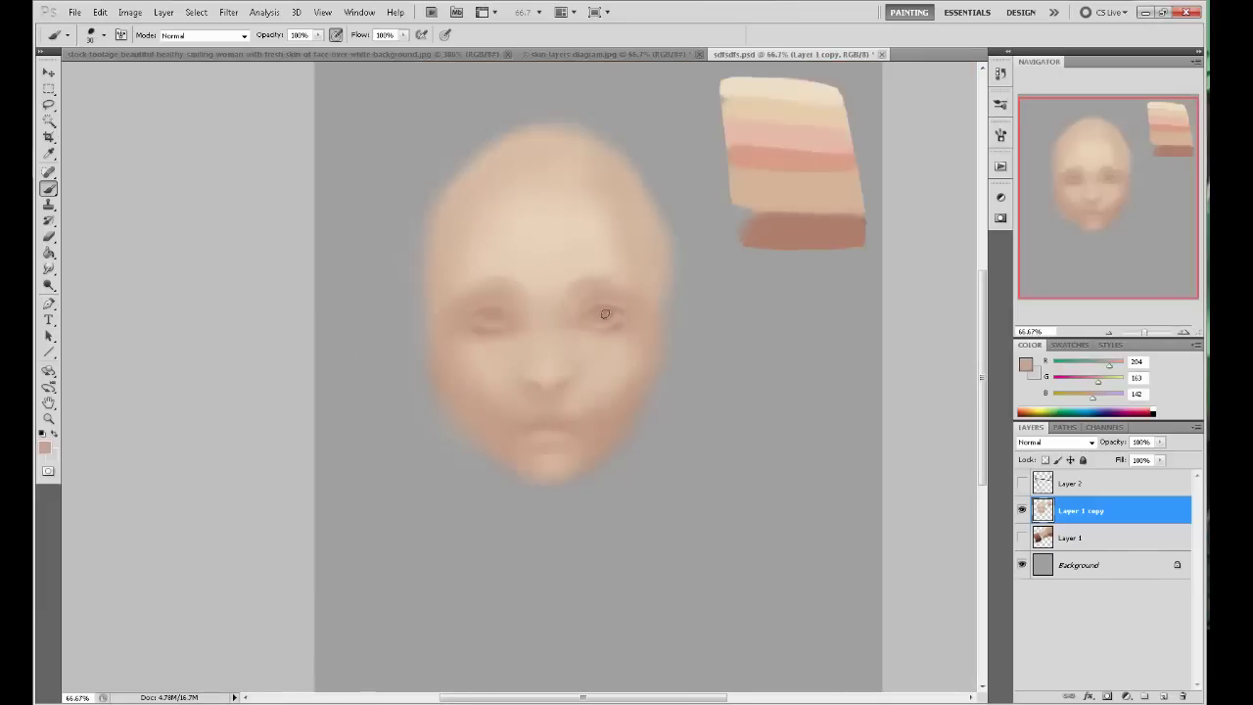
alt+click(526, 292)
alt+click(586, 262)
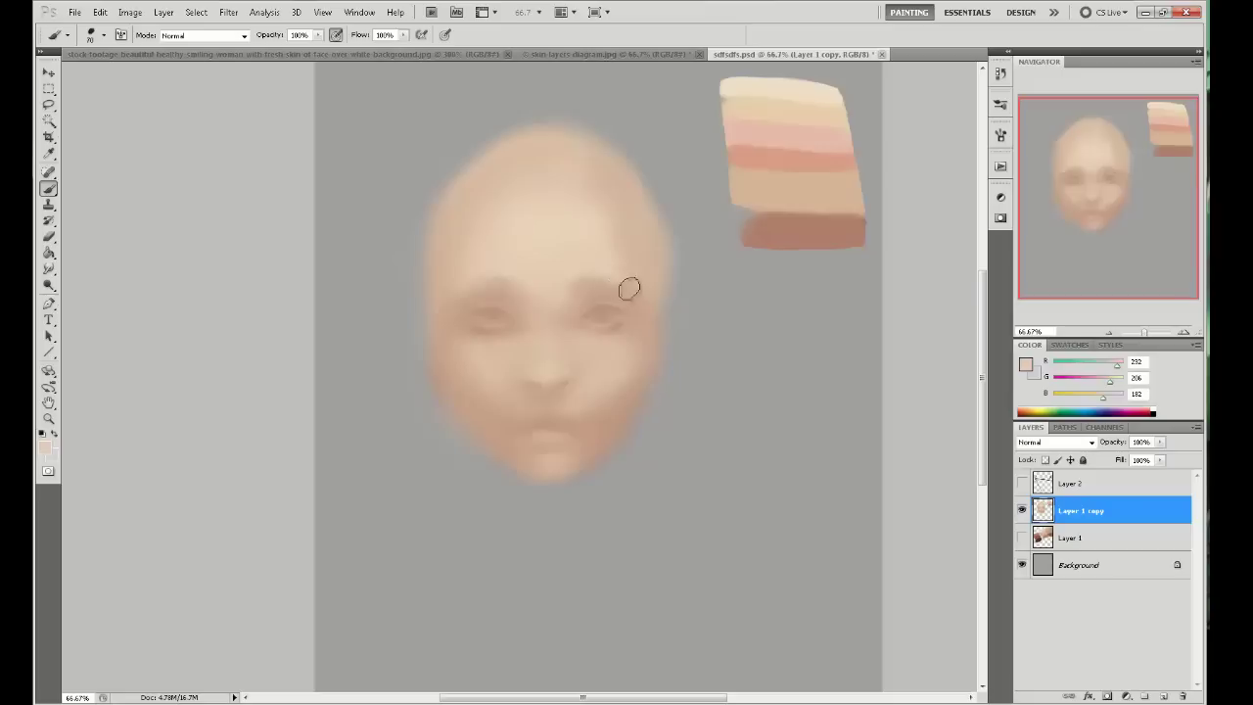
alt+click(561, 262)
Paint the upper eyelid highlights of both eyes with sampled lid tones, using a fine brush.
key(bracketleft)
key(bracketleft)
key(bracketleft)
key(bracketleft)
key(bracketleft)
key(bracketleft)
key(bracketleft)
alt+click(492, 300)
alt+click(613, 300)
key(bracketright)
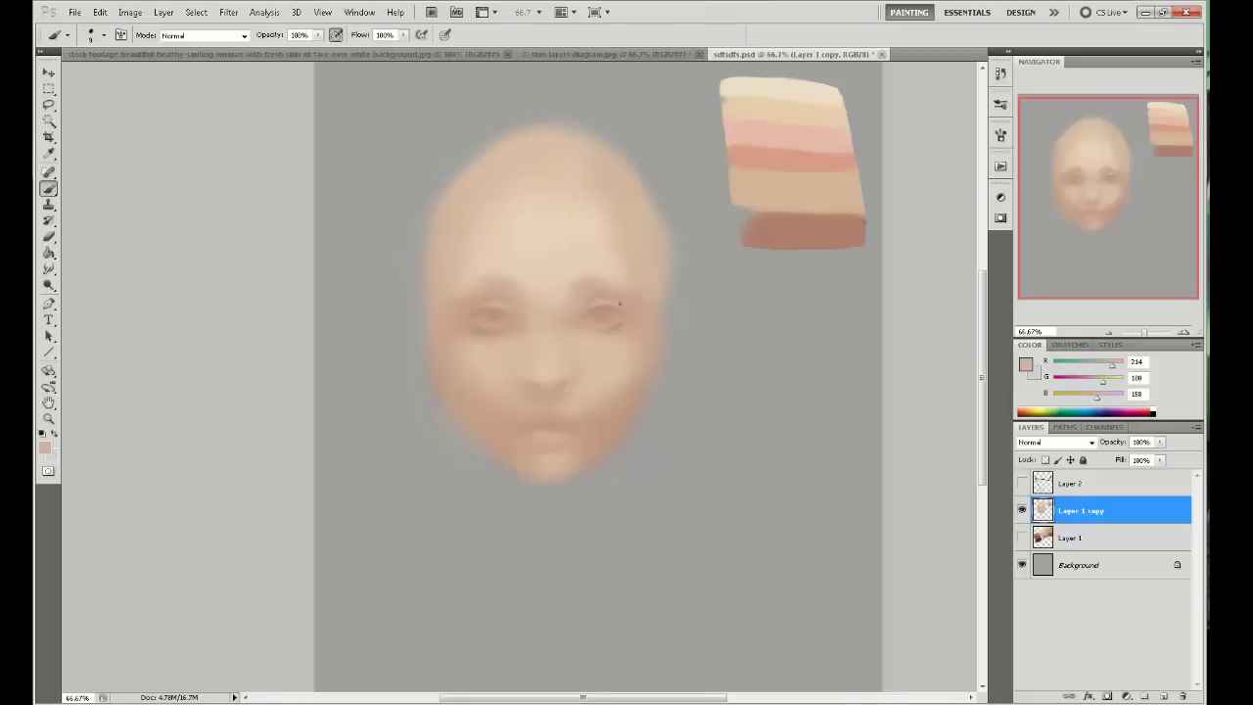
Refine the inside of both eyes with a light tone sampled below the iris, using a 30 px brush.
key(ctrl+plus)
key(ctrl+plus)
alt+click(775, 208)
key(bracketright)
key(bracketright)
key(bracketright)
key(bracketright)
key(bracketright)
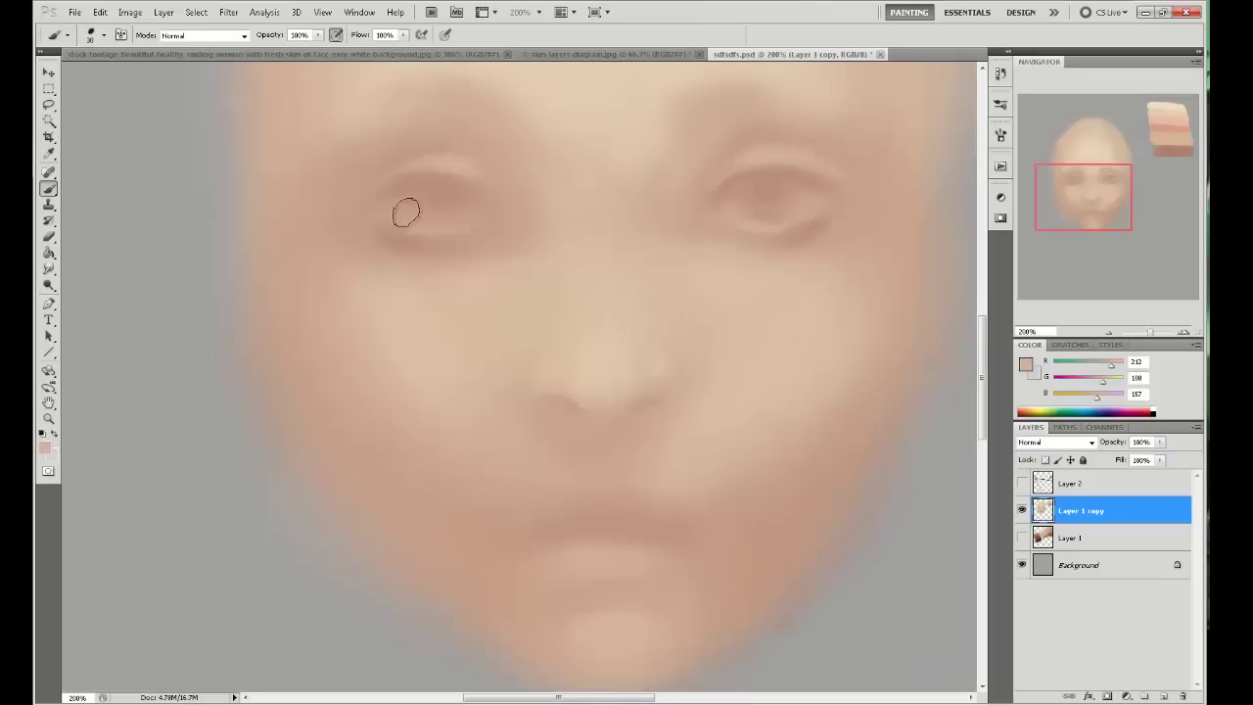
Rework the lower lids and outer corners of both eyes with sampled iris, inner-corner and under-eye tones.
key(ctrl+minus)
alt+click(651, 305)
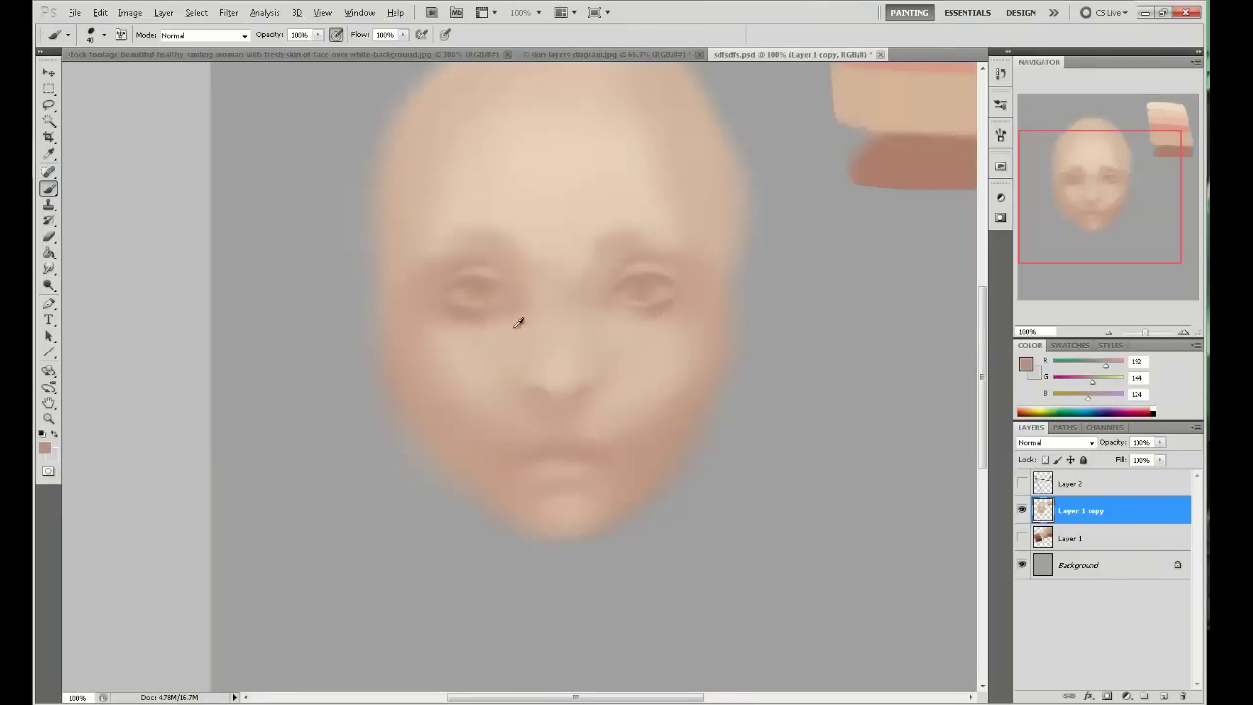
alt+click(517, 325)
click(489, 318)
drag(637, 315, 664, 315)
alt+click(477, 316)
alt+click(457, 319)
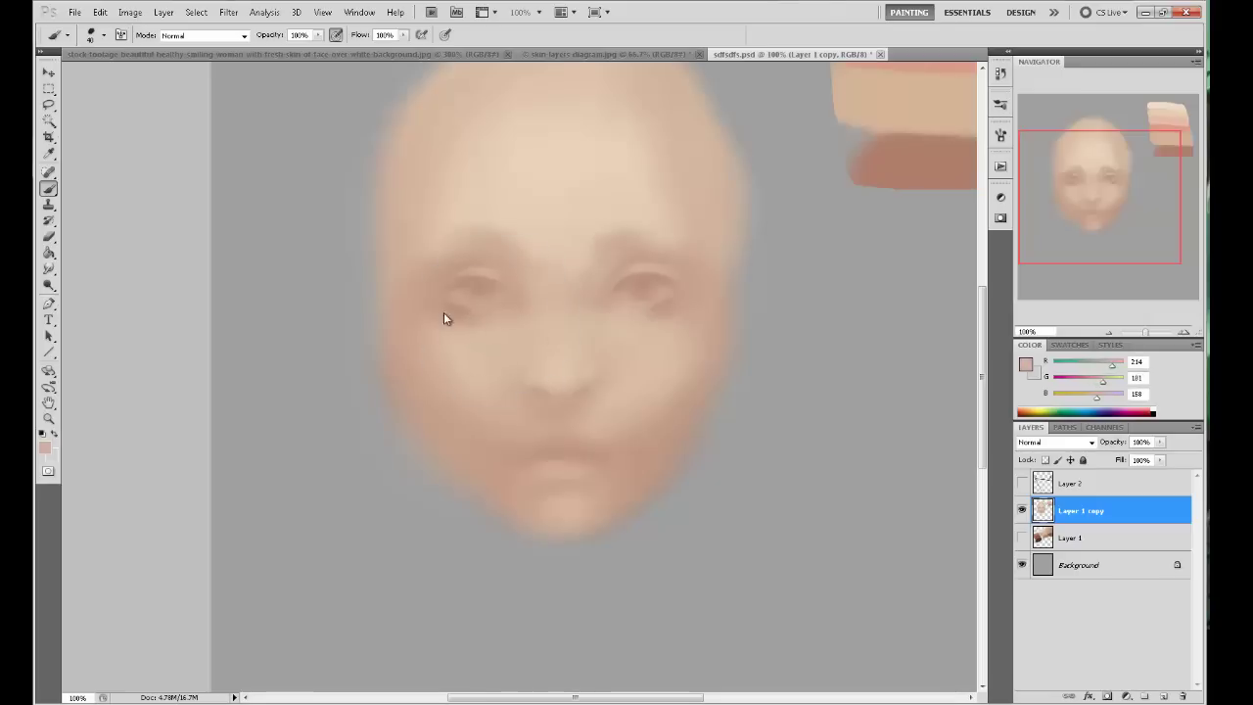
Shape the underside and side of the nose with sampled nose-shadow and cheek tones.
alt+click(581, 396)
alt+click(605, 372)
alt+click(608, 402)
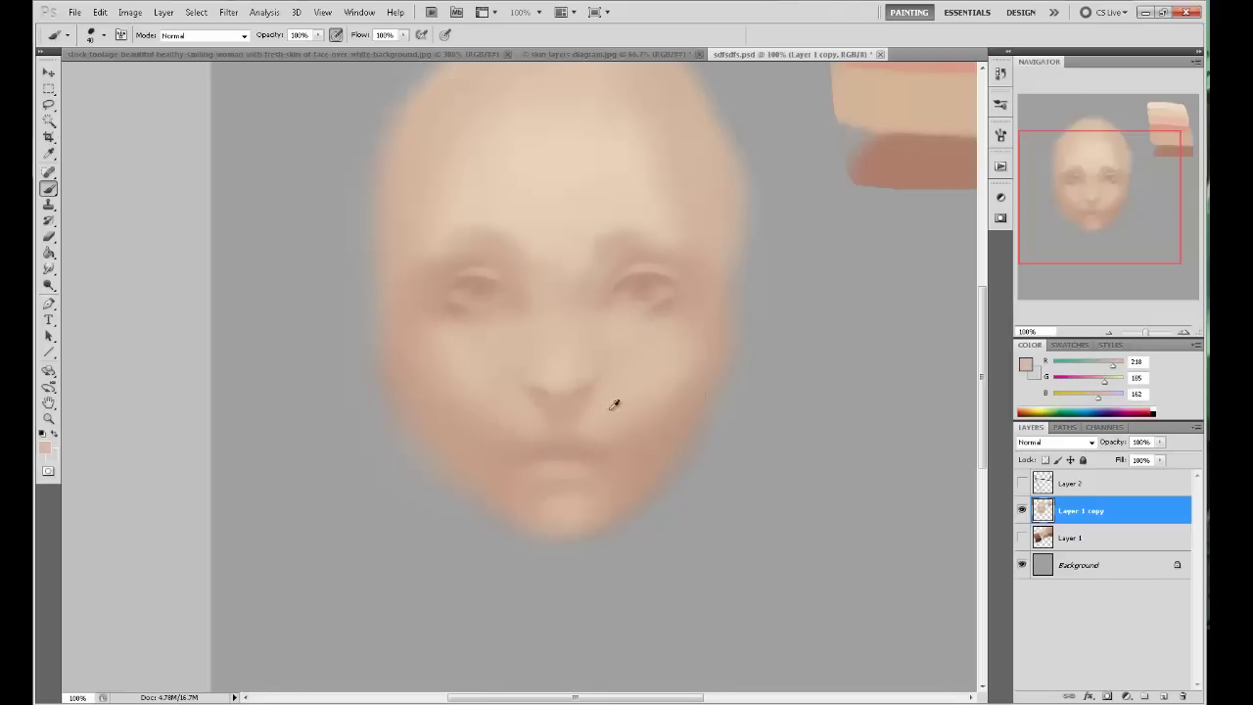
Shade the lips with sampled lip tones and mark the mouth corners with the darkest palette brown, using a 10 px brush.
alt+click(574, 455)
alt+click(529, 448)
mouse_move(749, 297)
mouse_down()
mouse_move(696, 341)
mouse_move(665, 324)
mouse_up()
alt+click(788, 188)
key(bracketleft)
key(bracketleft)
key(bracketleft)
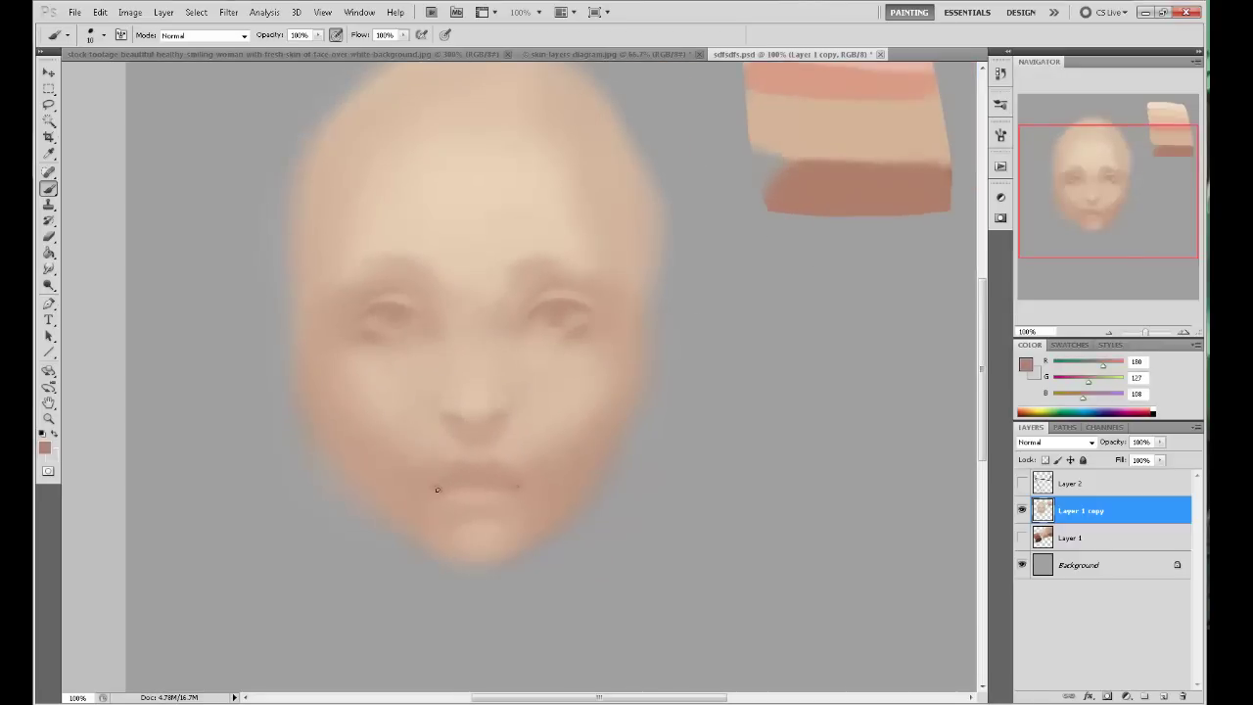
Paint both eyebrows with the darkest palette brown, using a 20 px brush.
drag(512, 268, 593, 267)
key(])
key(])
key(])
key(bracketleft)
key(bracketleft)
drag(389, 269, 354, 274)
Clean up the edges of both eyebrows with sampled forehead and temple tones, using a 20 px brush.
alt+click(495, 248)
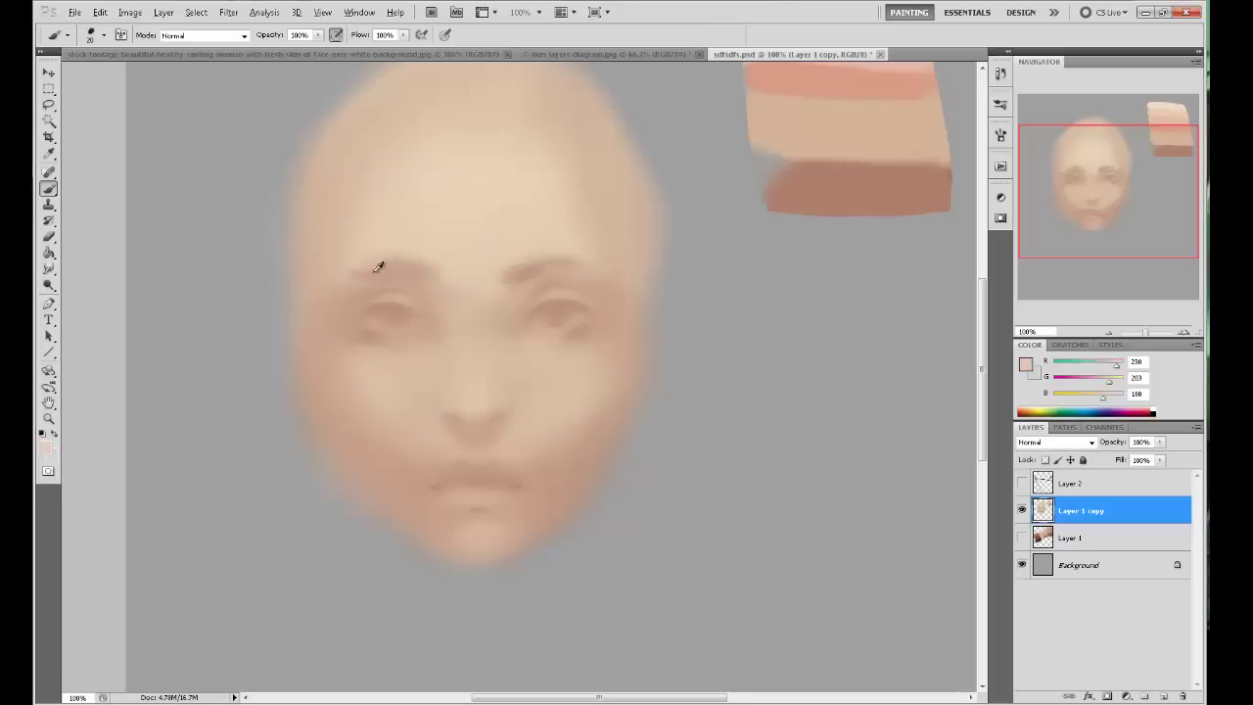
alt+click(372, 258)
alt+click(602, 275)
alt+click(604, 276)
drag(606, 279, 637, 268)
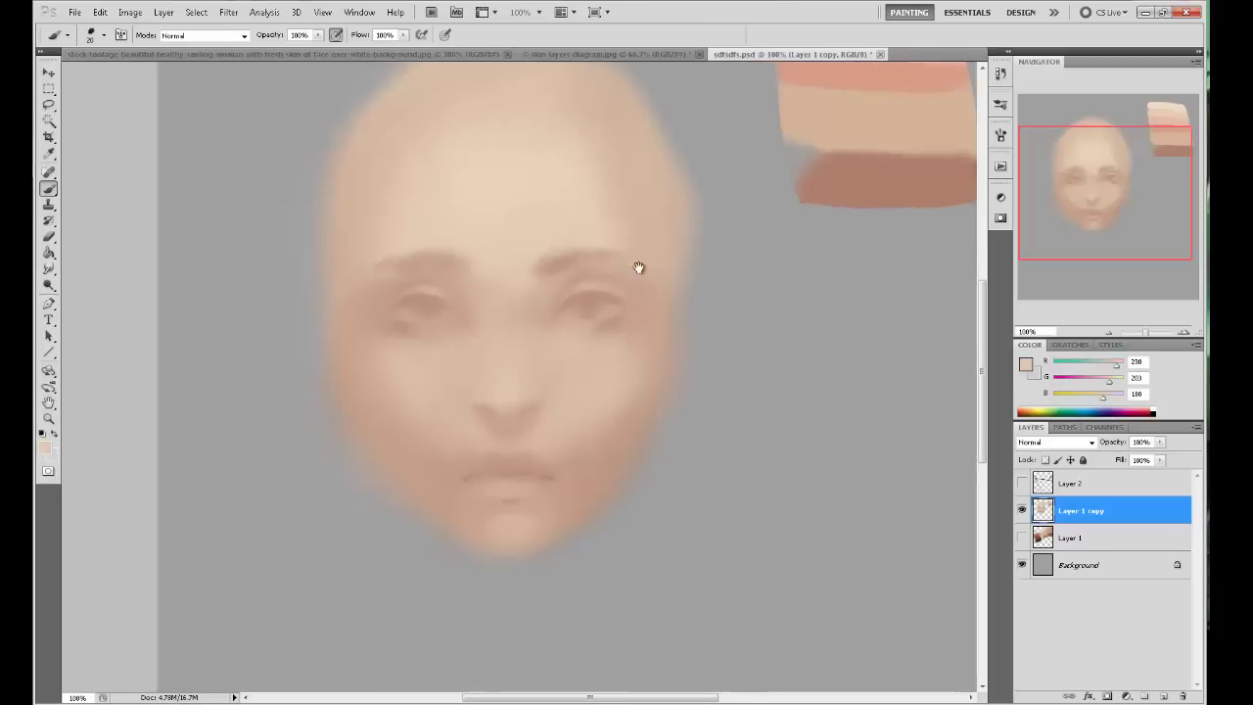
Soften the areas around both eyes with sampled socket and cheek tones, and define the eyes with a 15 px brush.
key(ctrl+minus)
key(bracketright)
key(bracketright)
key(bracketright)
key(bracketright)
key(bracketright)
alt+click(464, 304)
alt+click(448, 354)
alt+click(461, 325)
key(bracketleft)
key(bracketleft)
key(bracketleft)
key(bracketleft)
key(bracketleft)
key(bracketleft)
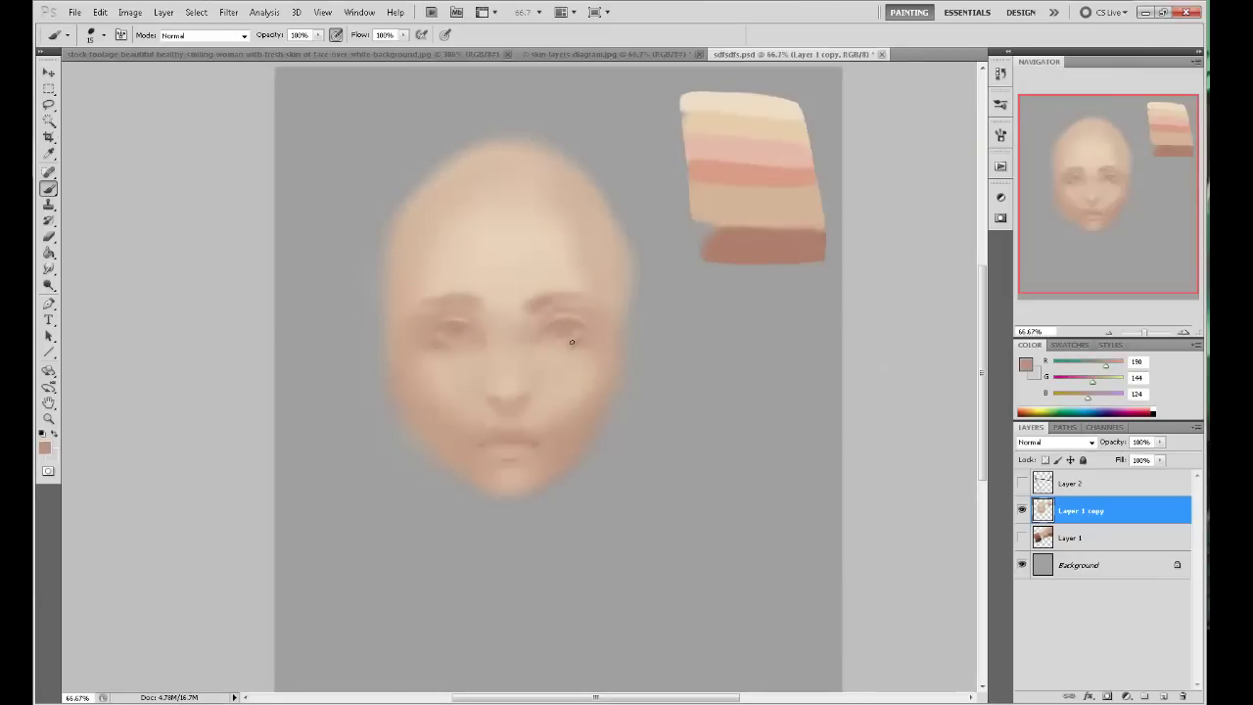
Refine the eye highlights, irises and outer brow with sampled nose-bridge, eye-corner and brow tones, using a 20 px brush.
alt+click(511, 311)
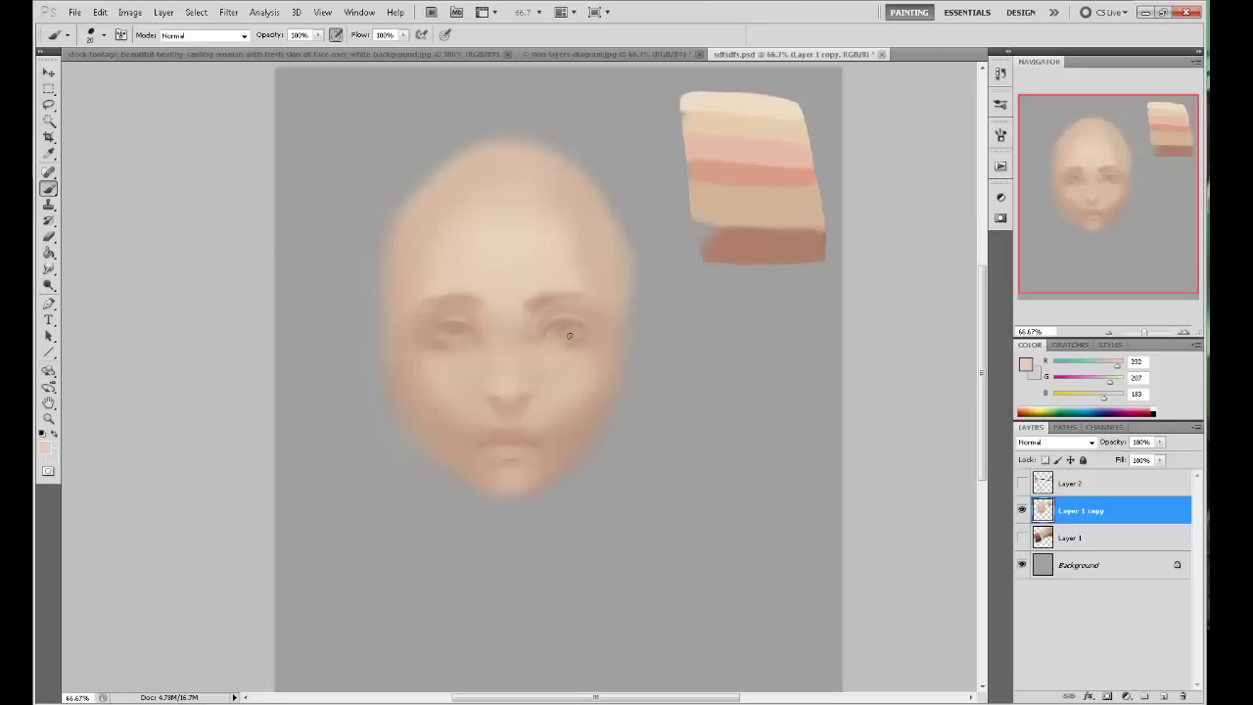
alt+click(471, 338)
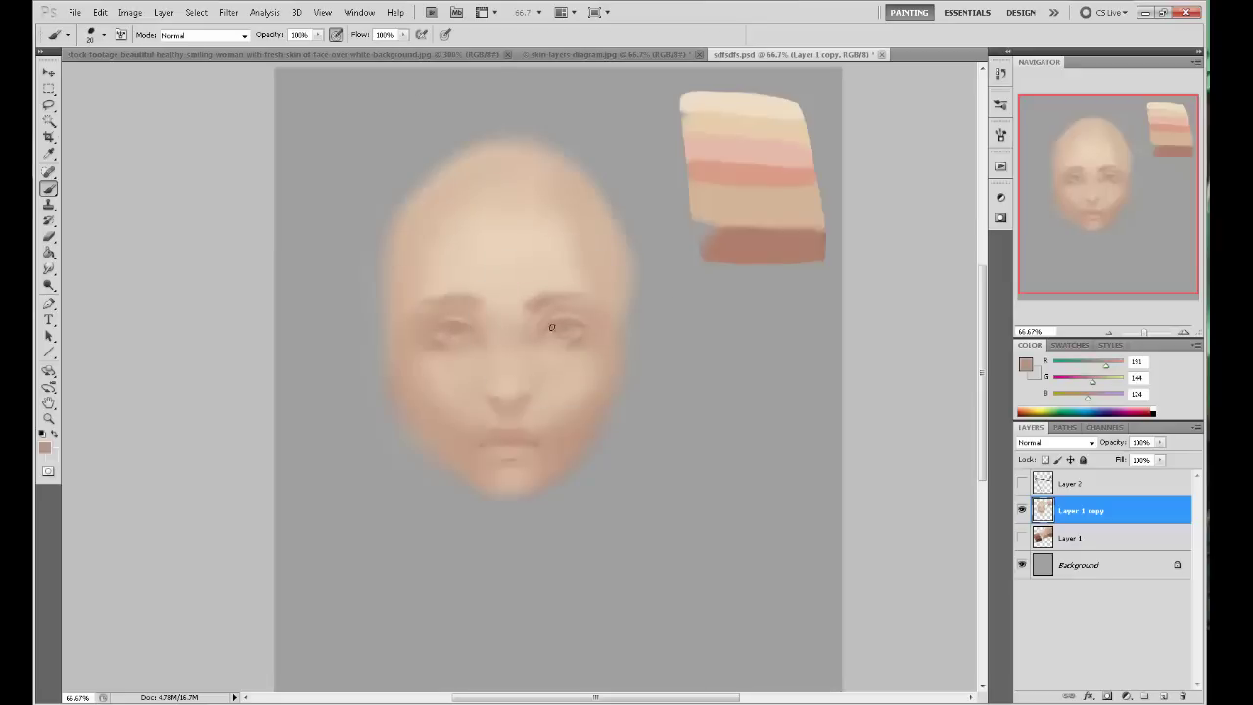
alt+click(498, 321)
alt+click(423, 305)
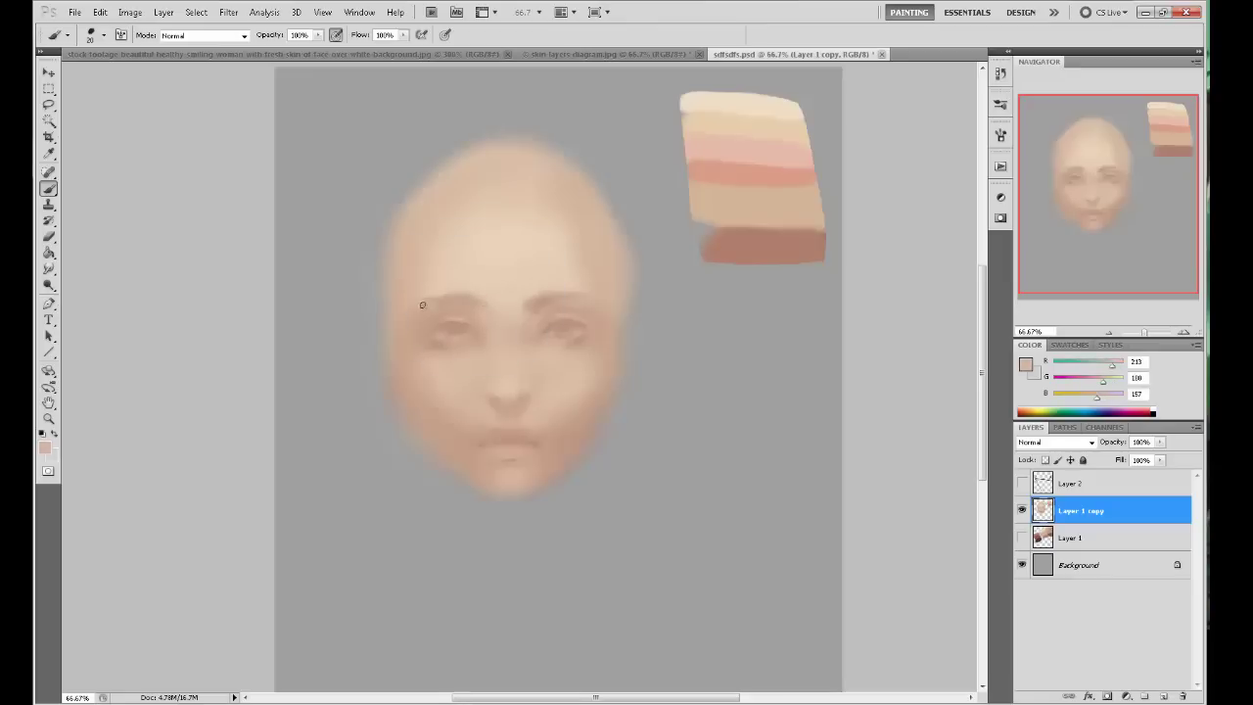
Trim the eyebrows with sampled forehead tones using a 50 px brush, and sharpen the outer brow tails with a fine brush.
alt+click(558, 280)
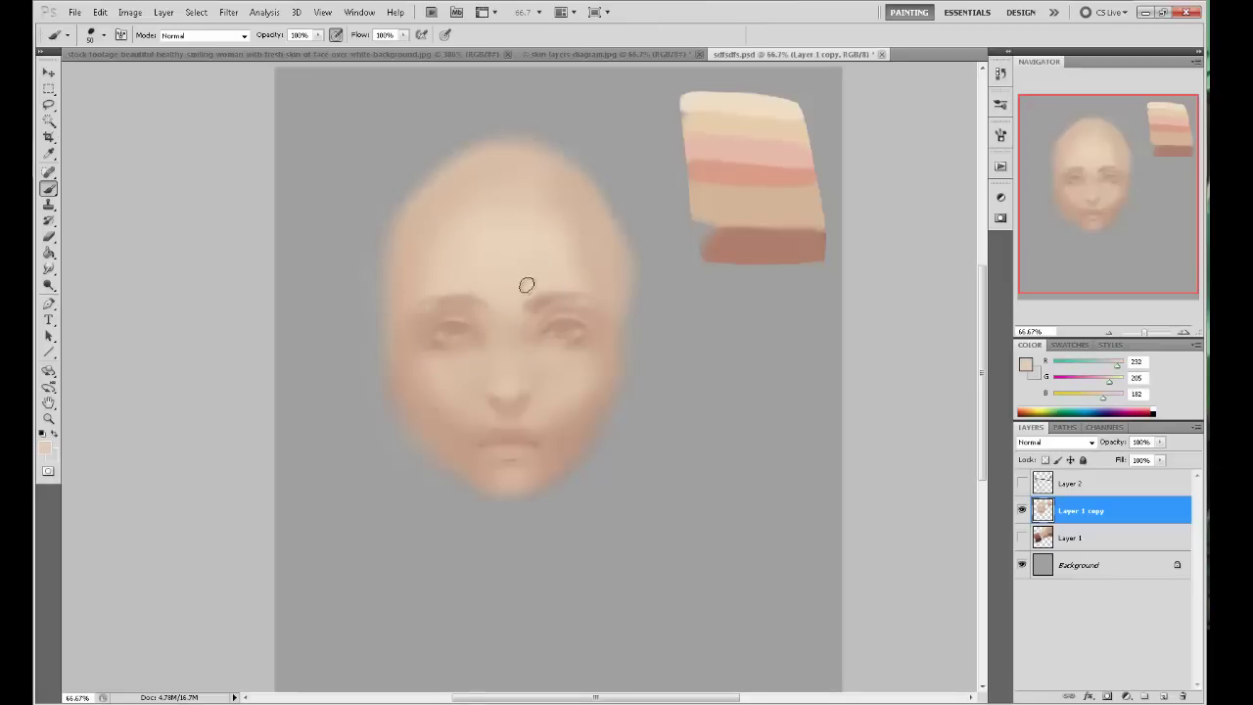
alt+click(492, 287)
alt+click(493, 287)
key(bracketleft)
key(bracketleft)
key(bracketleft)
key(bracketleft)
key(bracketleft)
key(bracketright)
key(bracketright)
alt+click(522, 270)
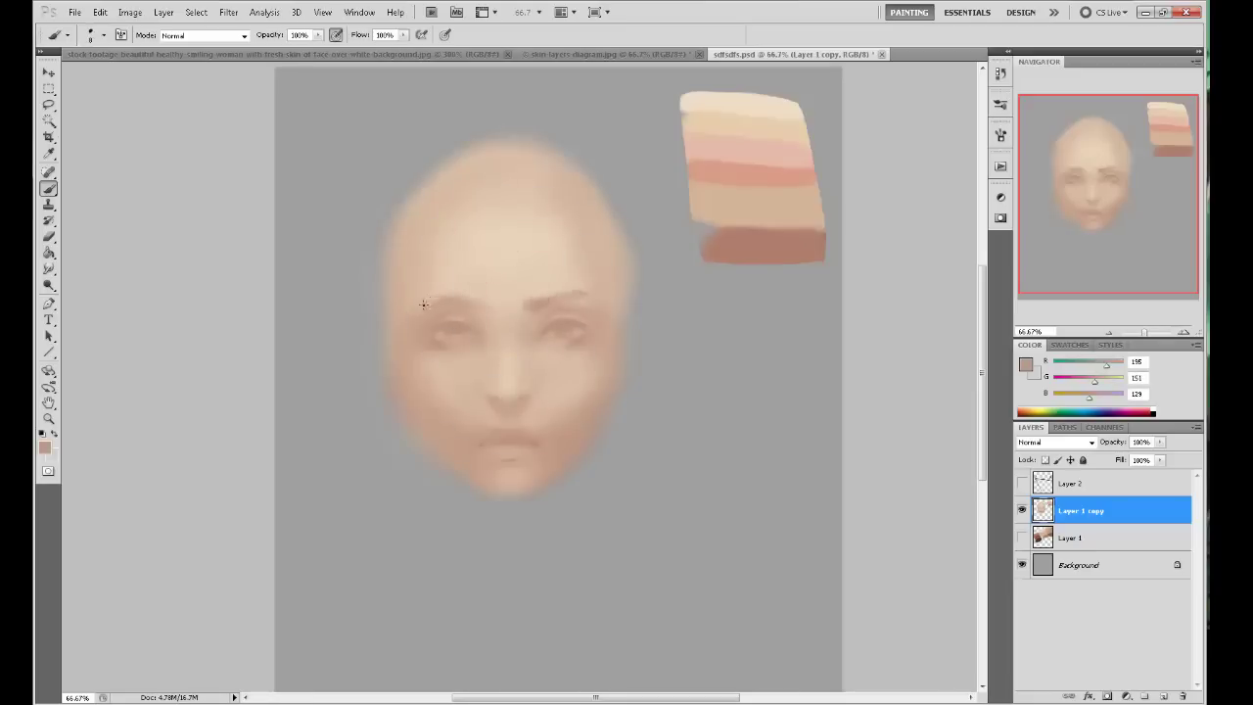
Darken the upper lid lines with sampled iris tones and shade the inner eye sockets with a 100 px brush.
alt+click(559, 333)
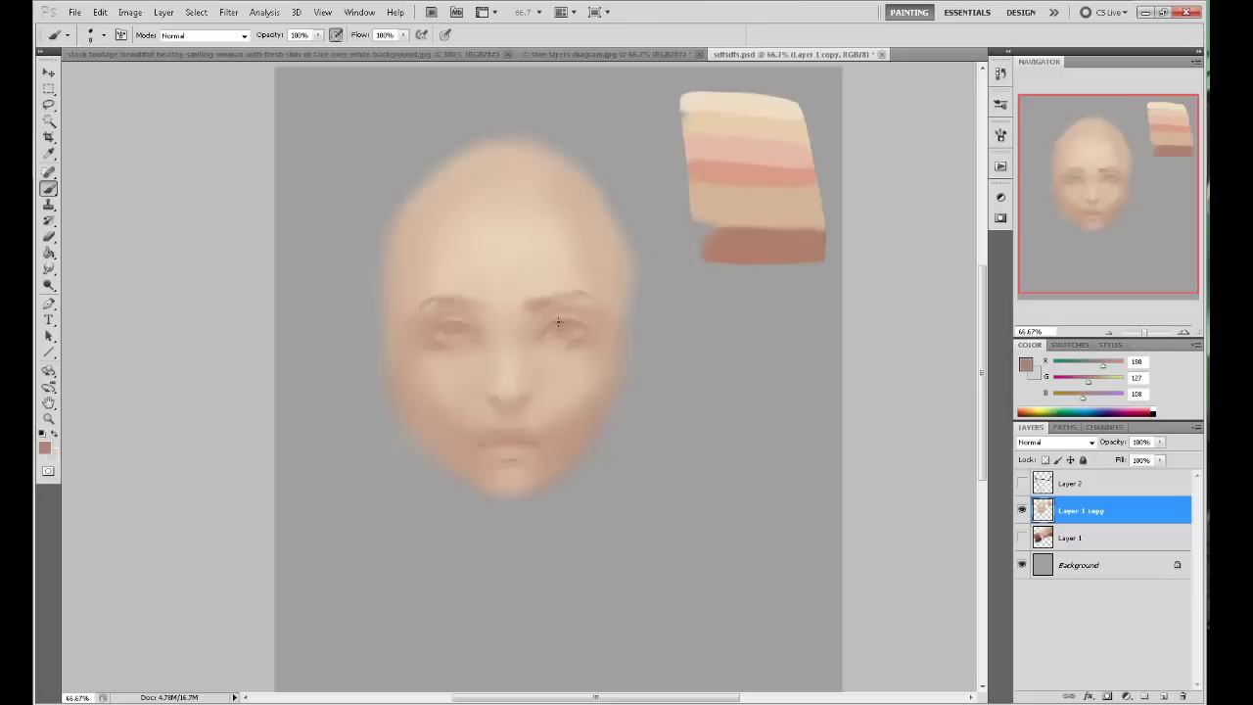
alt+click(456, 331)
key(])
key(])
key(])
key(])
key(])
key(])
key(])
key(])
key(])
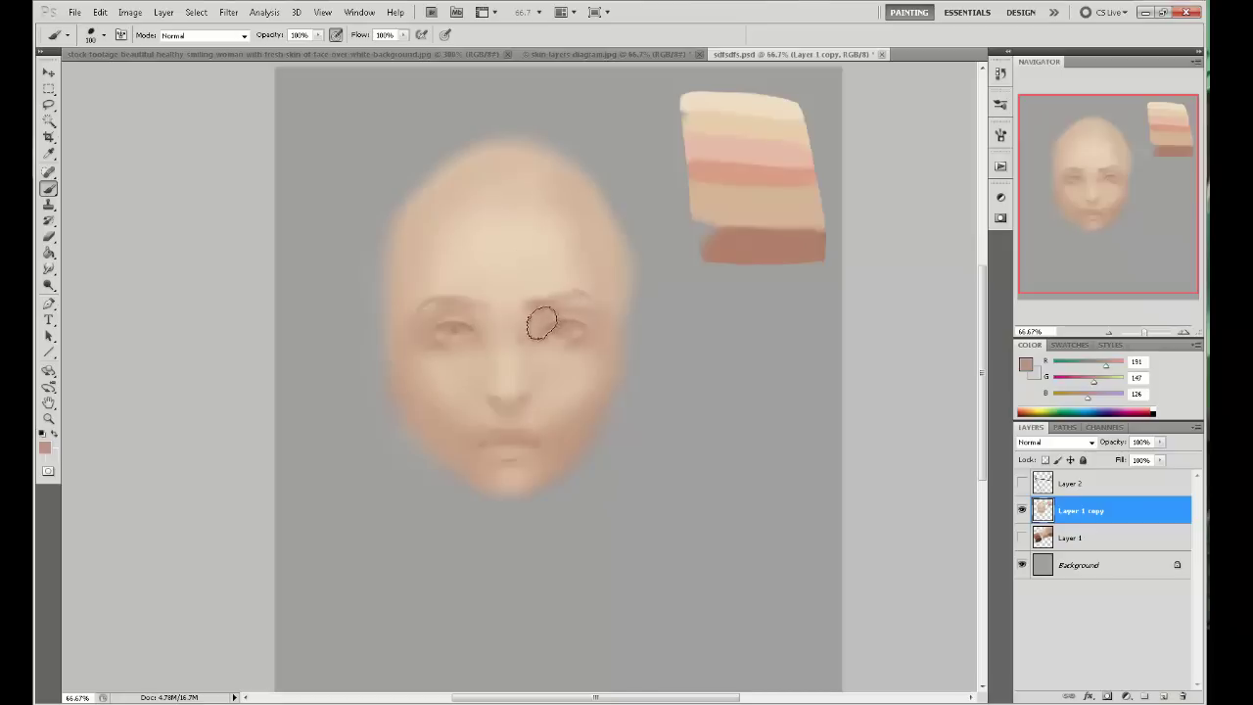
Highlight the eyes with a sampled forehead tone at 15 px and shade beside the nose bridge with a sampled eye-corner tone.
key([)
key([)
key([)
key([)
key([)
alt+click(522, 273)
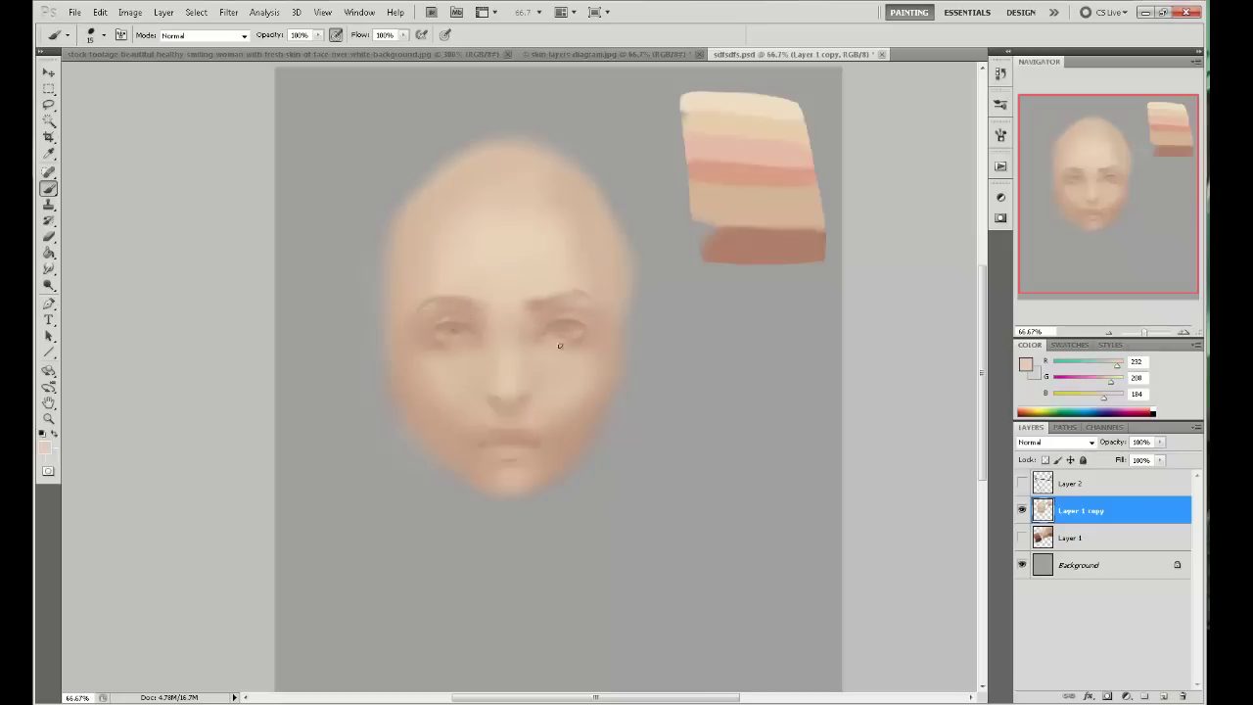
alt+click(479, 337)
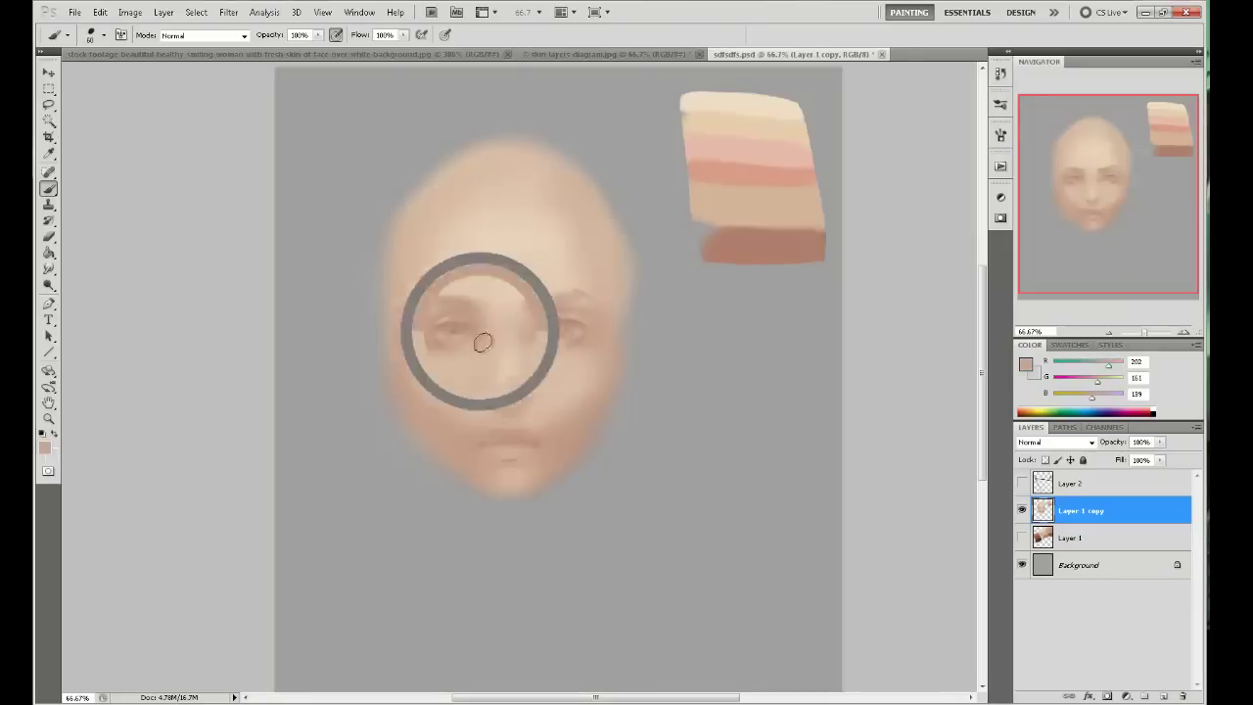
Paint both nostrils and the shadow under the nose with sampled dark tones, using a small brush.
key(ctrl+plus)
alt+click(642, 266)
mouse_move(515, 376)
mouse_down()
mouse_move(606, 351)
mouse_move(506, 363)
mouse_move(544, 370)
mouse_up()
key([)
key([)
alt+click(571, 330)
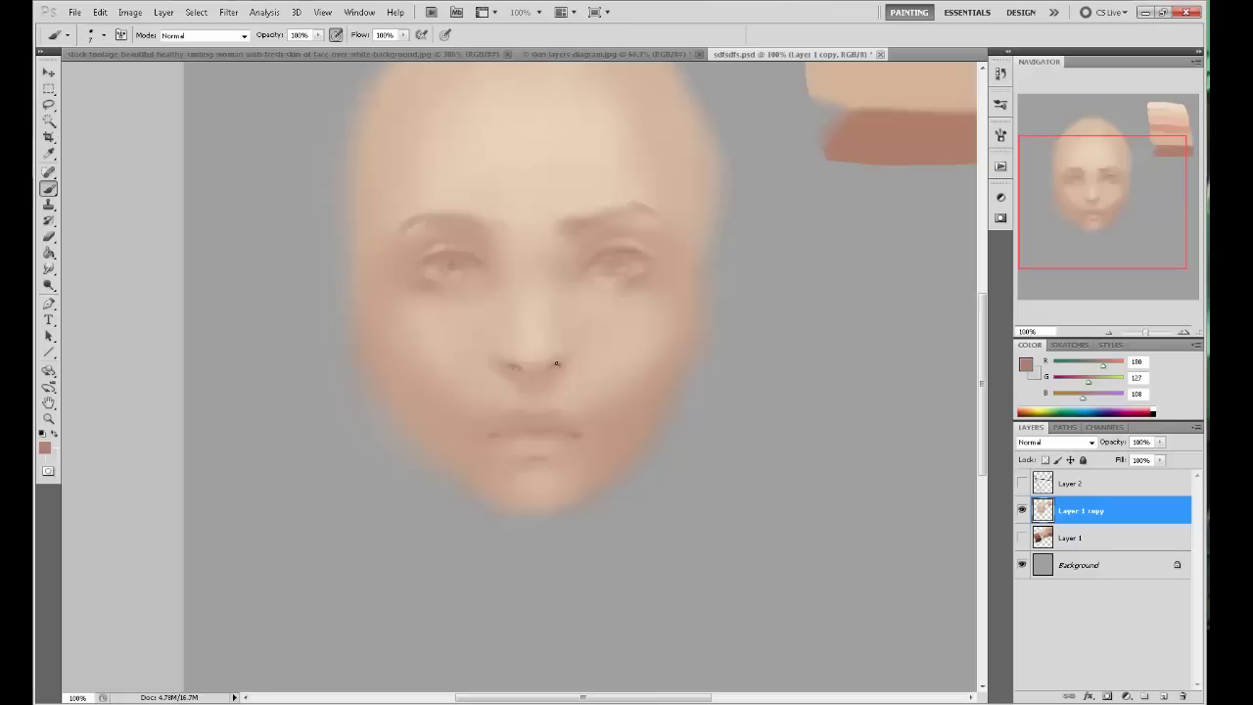
Soften the nostrils and the area beneath the nose with sampled nose-shadow and cheek tones, using a larger brush.
key(])
key(])
key(])
key(])
key(])
alt+click(519, 370)
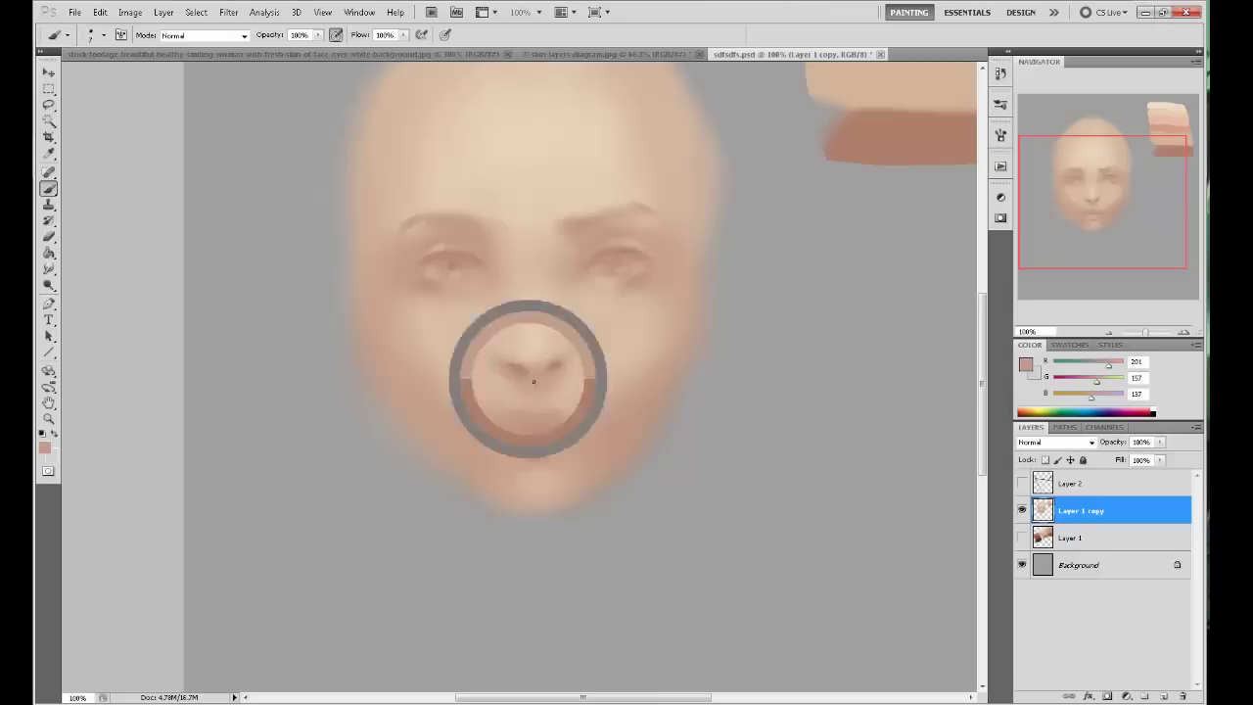
alt+click(478, 347)
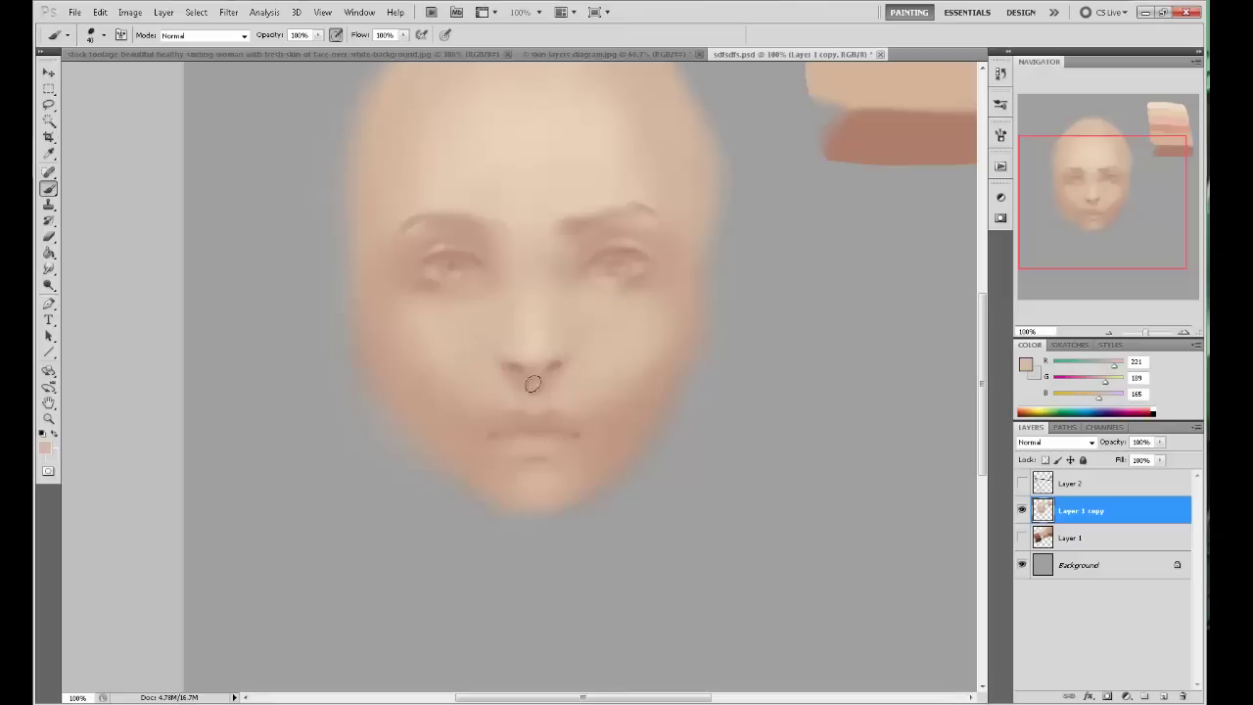
Soften the eyebrow tails with sampled skin tones and shade the outer corners of both eye sockets with the darkest palette swatch.
alt+click(509, 211)
alt+click(411, 240)
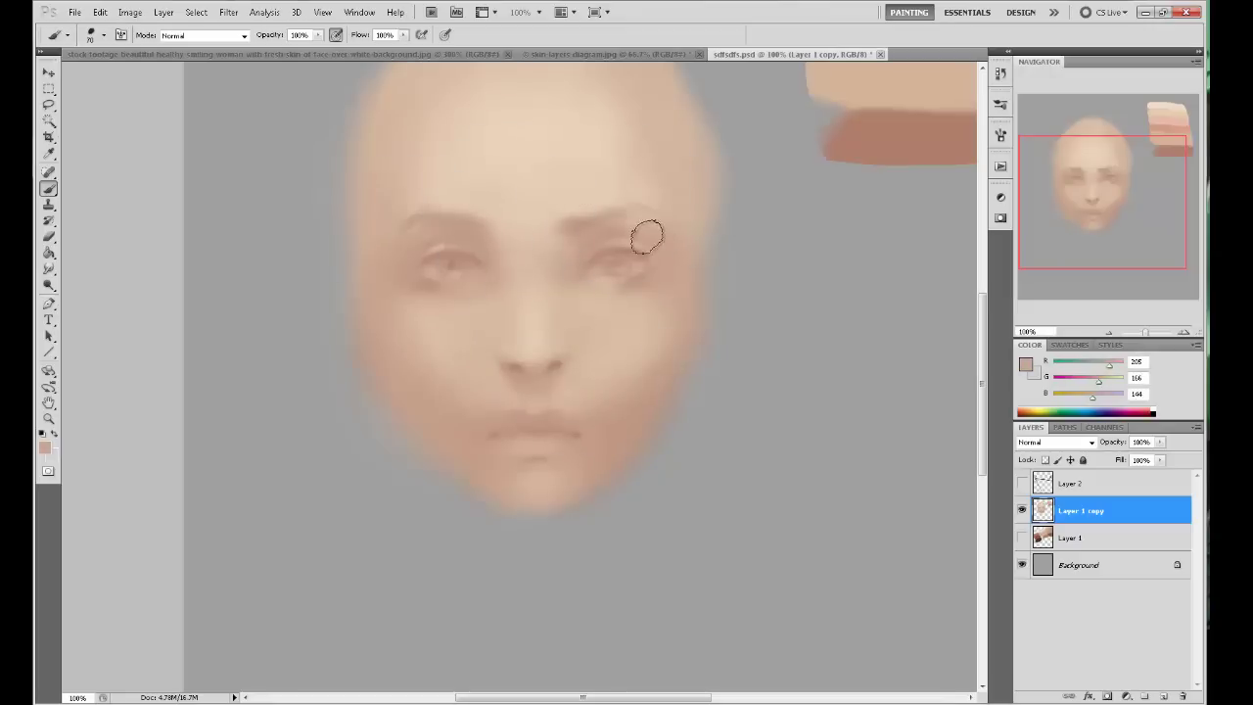
alt+click(850, 137)
key(bracketleft)
key(bracketleft)
key(bracketleft)
key(bracketleft)
key(bracketleft)
key(bracketright)
key(bracketright)
key(bracketright)
key(bracketright)
key(bracketright)
key(bracketright)
key(bracketright)
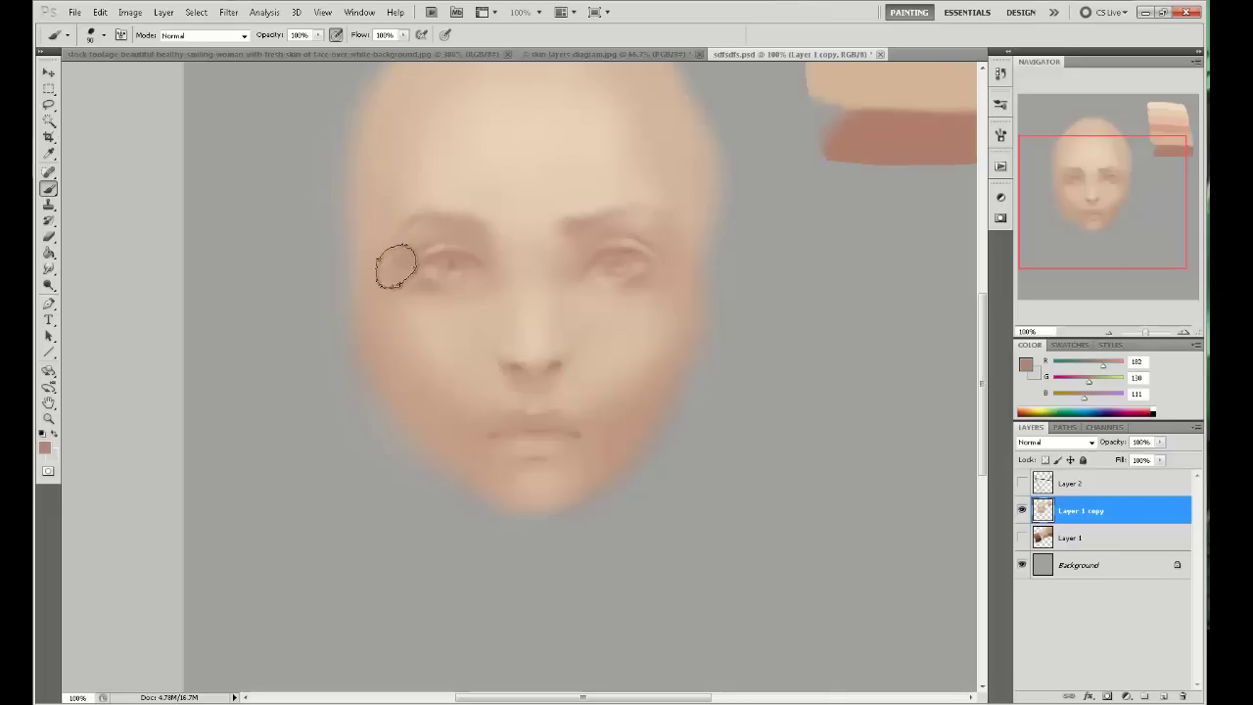
drag(396, 265, 380, 229)
drag(677, 249, 677, 255)
Shade the hollows of both cheeks with the dark tone and blend them with sampled cheek tones, using a brush up to 250 px.
key(bracketright)
key(bracketright)
key(bracketright)
key(bracketright)
key(bracketright)
key(bracketright)
key(bracketleft)
key(bracketleft)
key(bracketleft)
key(bracketleft)
key(bracketleft)
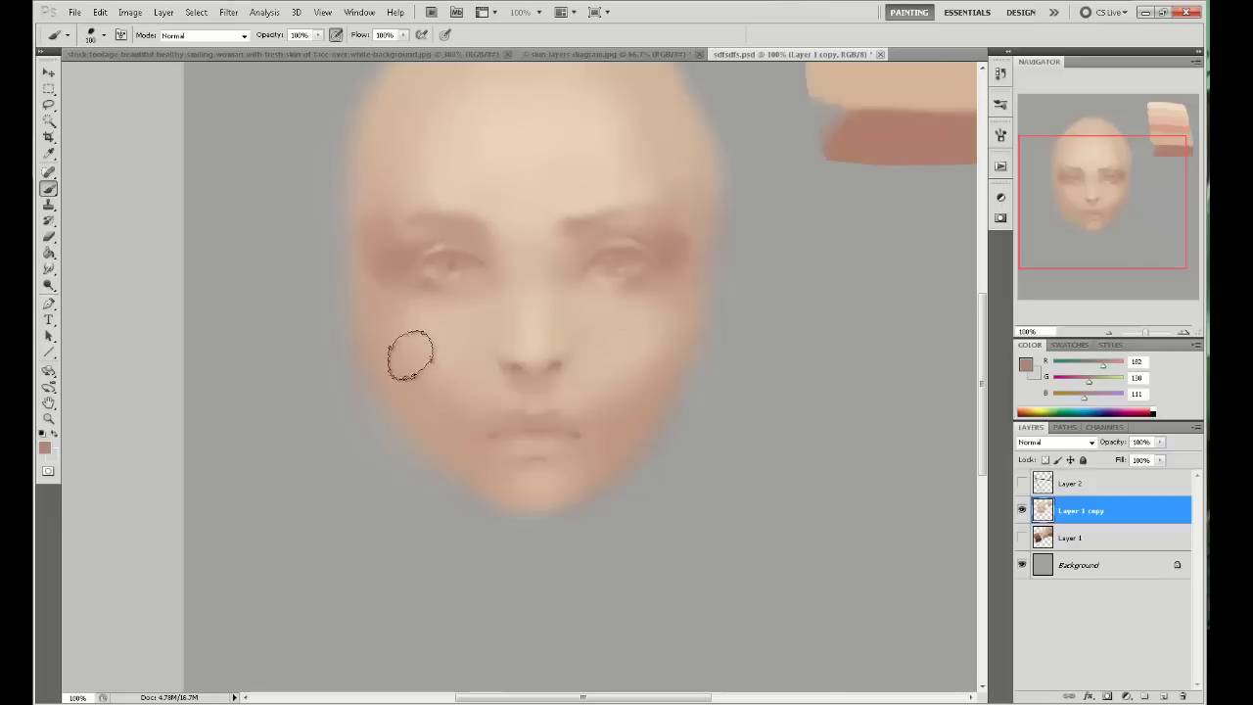
key(ctrl+minus)
alt+click(574, 363)
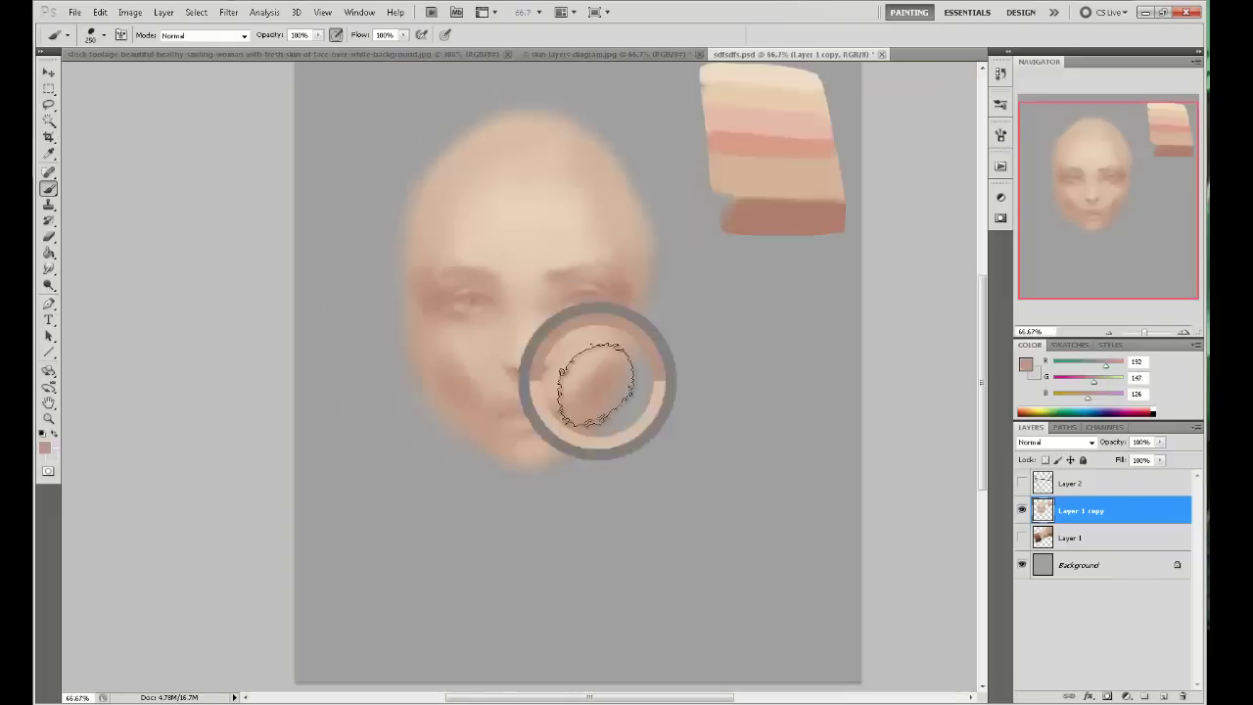
alt+click(461, 380)
alt+click(468, 356)
drag(469, 357, 448, 330)
Lighten the skin beneath the eyes with a light tone sampled above the eyebrow, using a smaller brush.
key(bracketleft)
key(bracketleft)
key(bracketleft)
key(bracketleft)
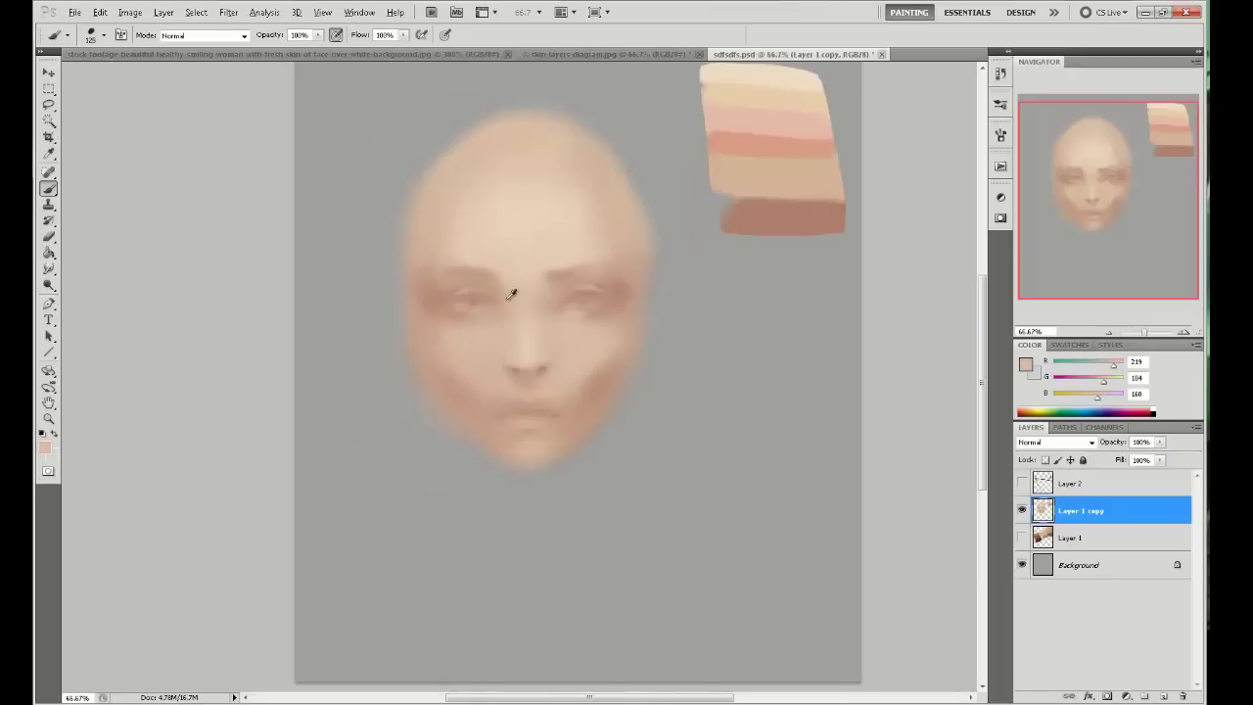
alt+click(467, 256)
key(bracketleft)
key(bracketleft)
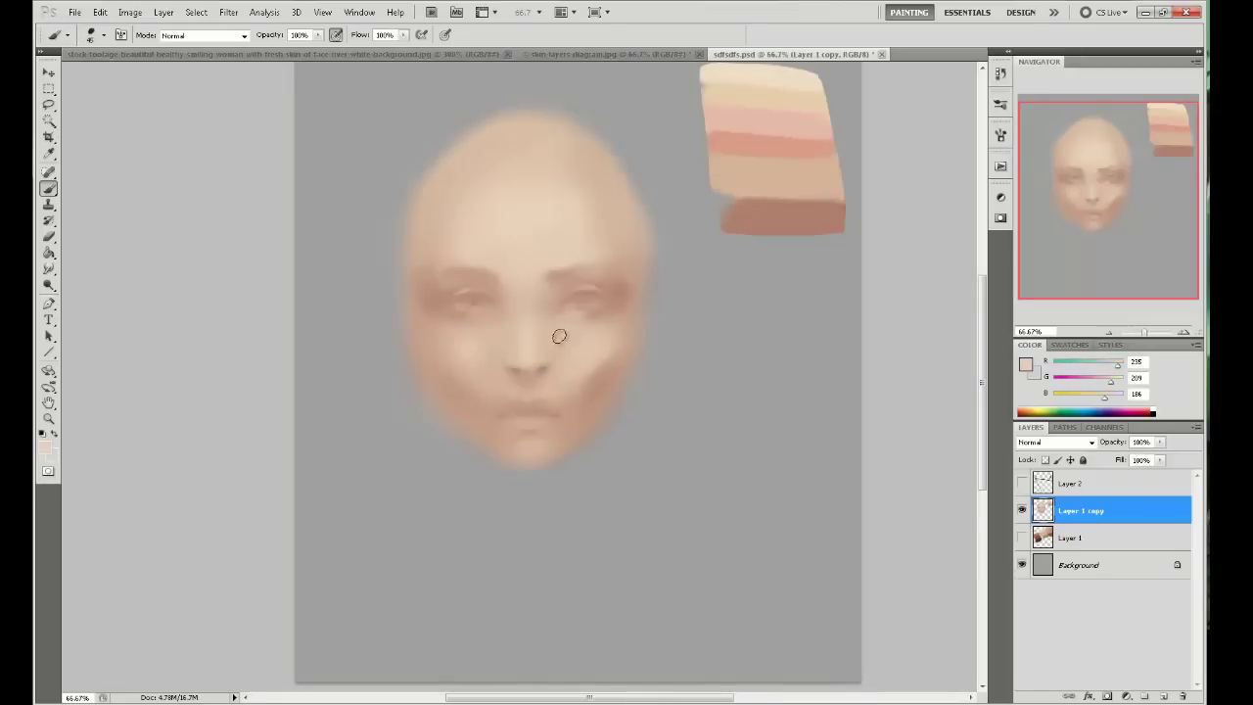
Refine the eyelids and inner eye corners with sampled nose-shadow, lid and skin tones, using a fine brush.
alt+click(530, 377)
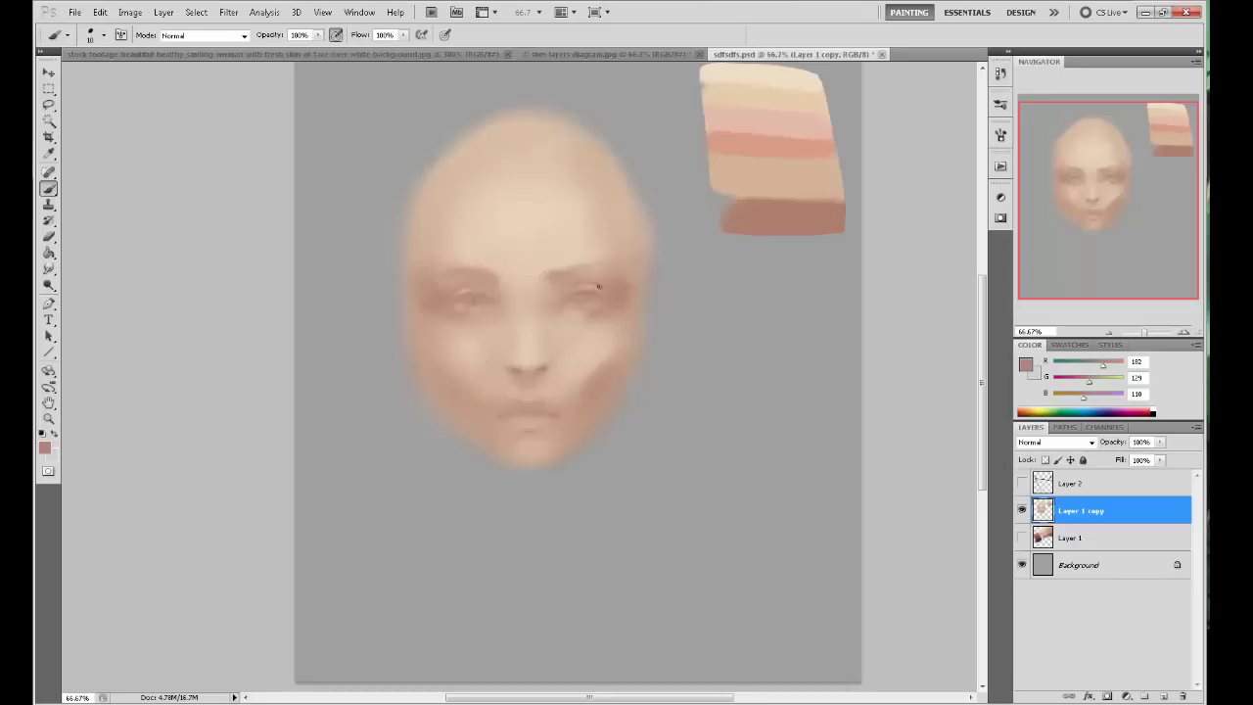
alt+click(482, 288)
alt+click(496, 309)
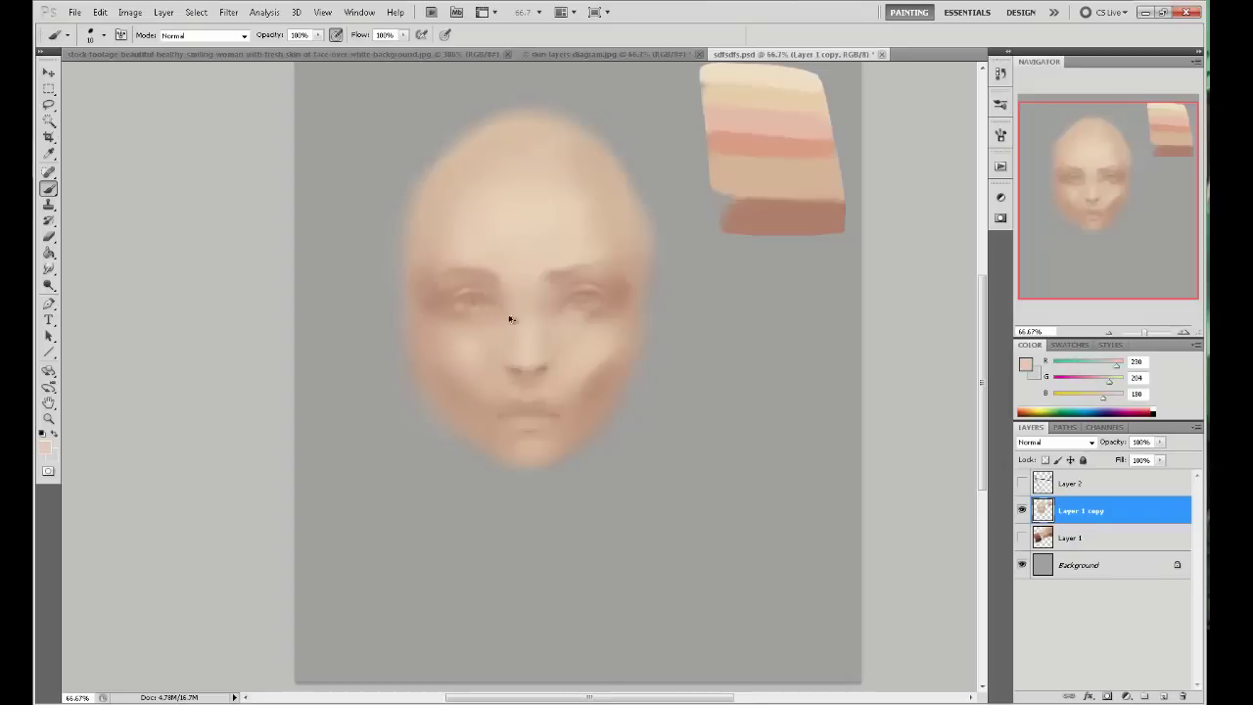
alt+click(594, 308)
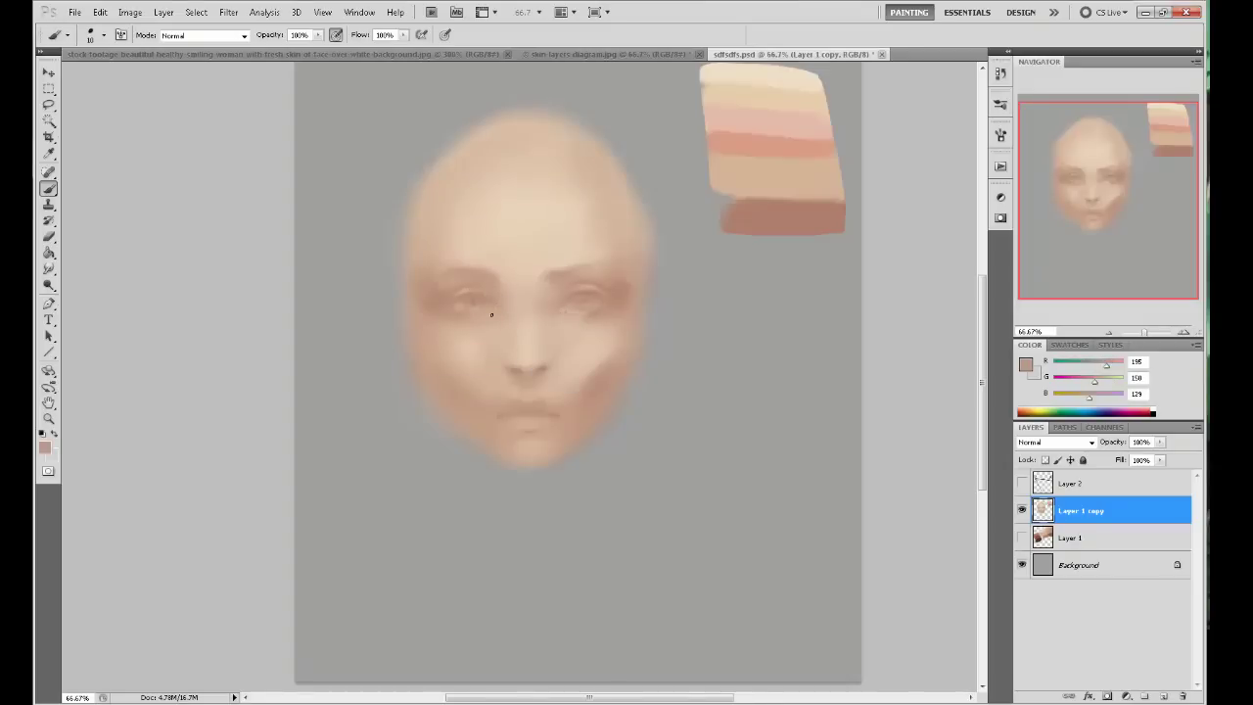
alt+click(585, 298)
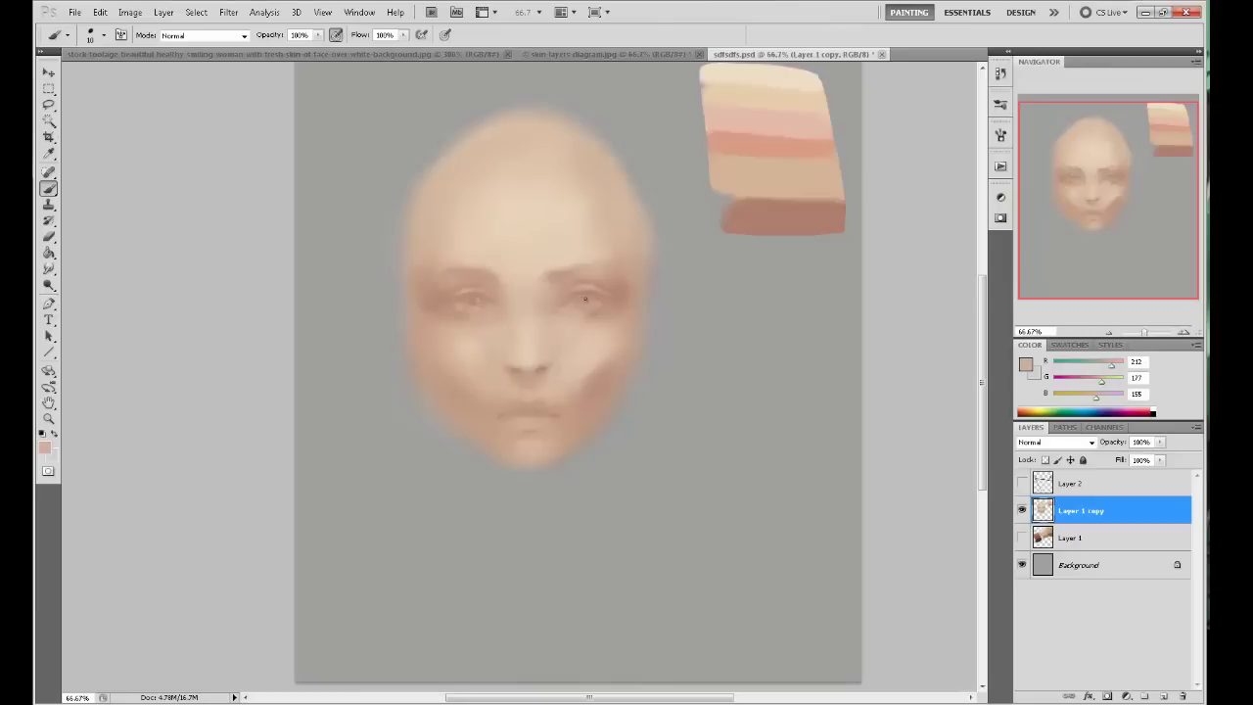
Mix a darker reddish brown from the darkest swatch and paint it as a new swatch below the palette.
alt+click(768, 229)
click(1026, 364)
mouse_move(842, 365)
mouse_down()
mouse_move(867, 395)
mouse_move(874, 382)
mouse_up()
click(1075, 287)
mouse_move(740, 235)
mouse_down()
mouse_move(822, 237)
mouse_move(744, 251)
mouse_up()
Deepen the lips with sampled tones and tint the cheeks and outer eye area with the coral swatch.
alt+click(565, 374)
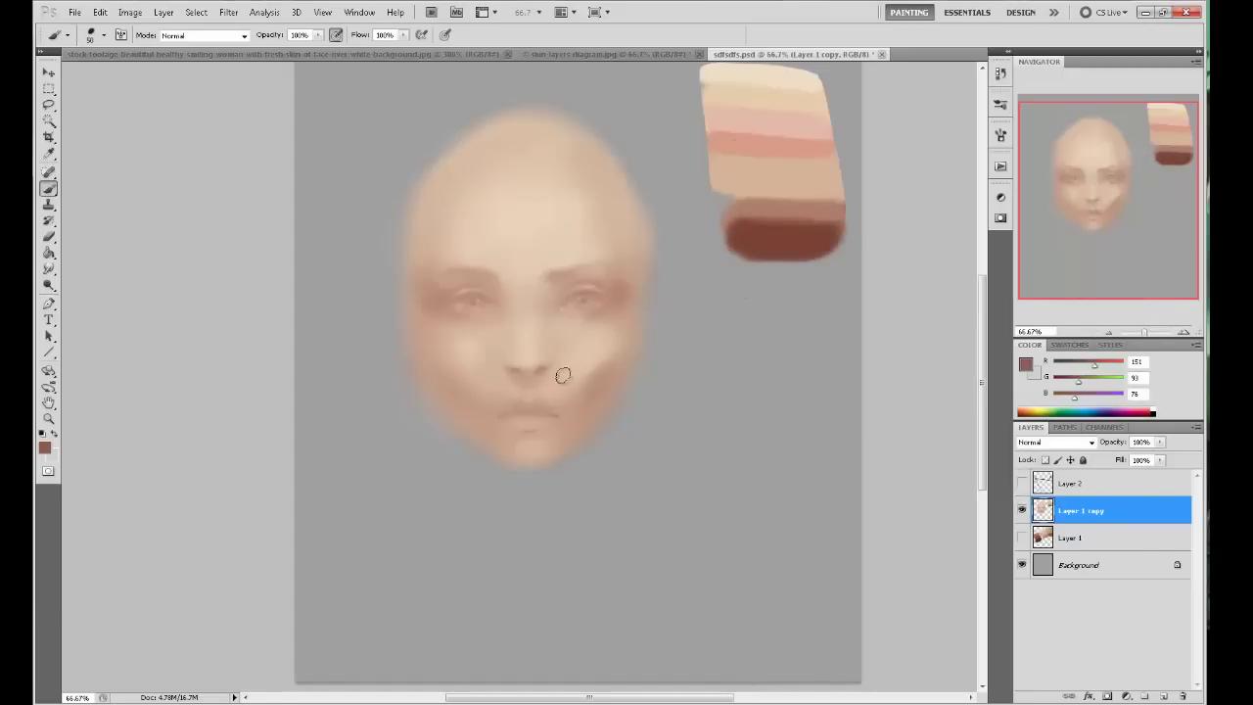
alt+click(520, 400)
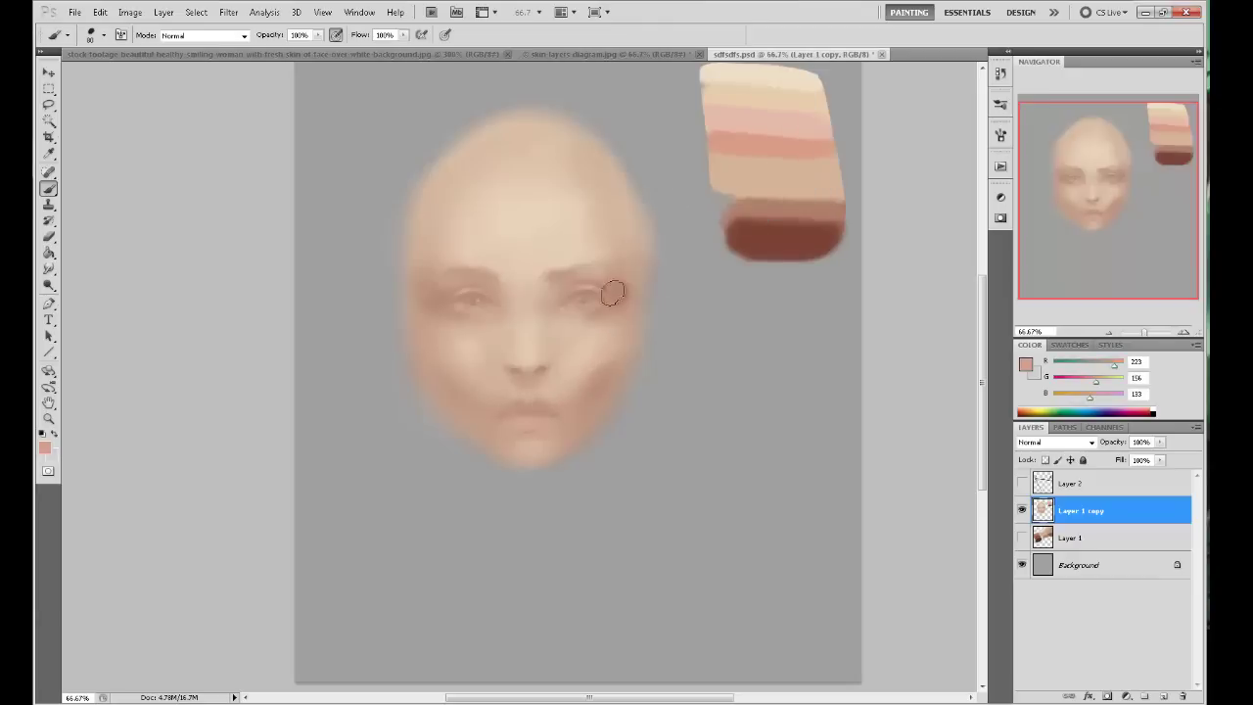
alt+click(761, 148)
Paint a dark reddish-brown pupil in each eye with a much smaller brush.
key(bracketleft)
key(bracketleft)
key(bracketleft)
key(bracketleft)
key(bracketleft)
key(bracketleft)
key(bracketleft)
key(bracketleft)
key(bracketleft)
key(bracketleft)
alt+click(583, 301)
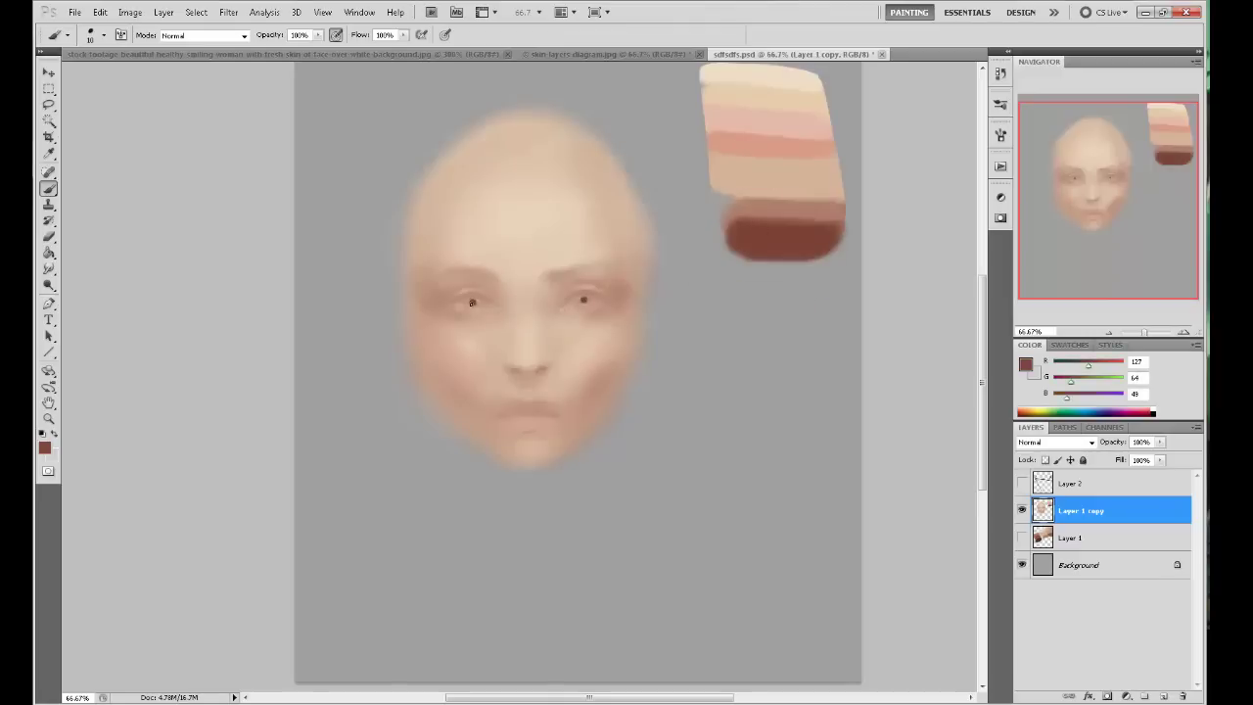
Shade the irises around both pupils with sampled dark eye tones, reducing the brush size for detail.
key(ctrl+plus)
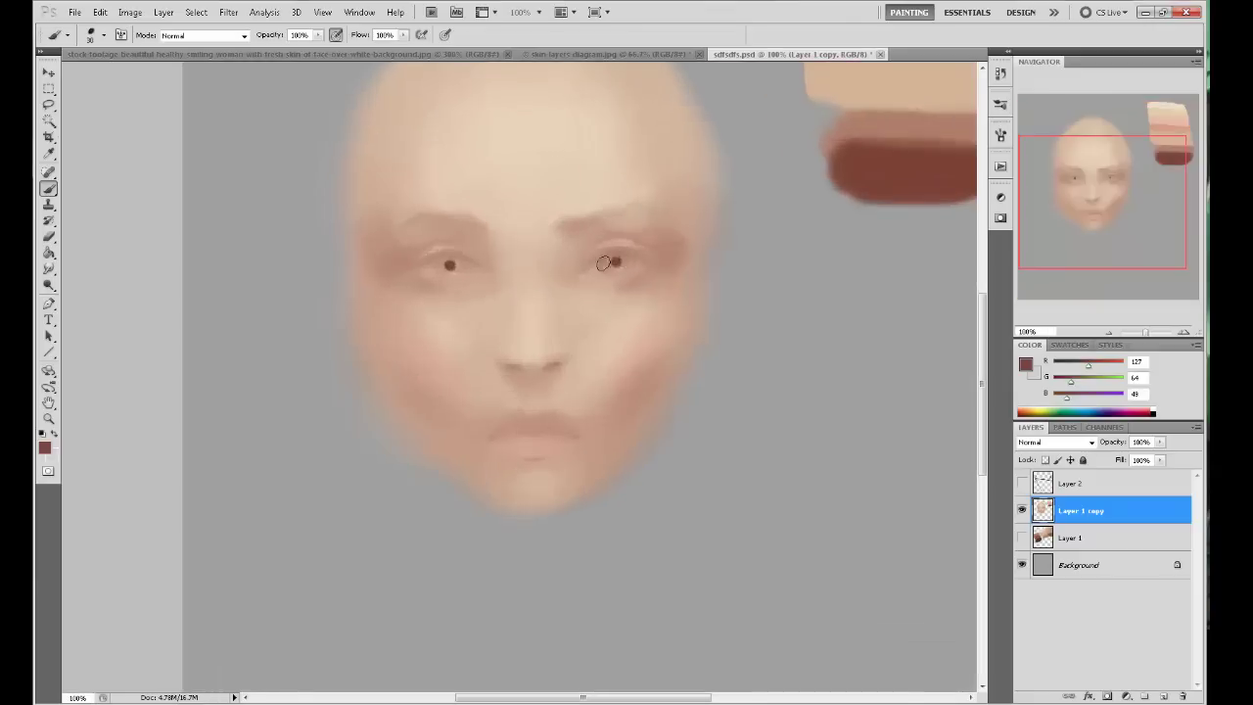
alt+click(604, 259)
key(bracketleft)
key(bracketleft)
key(bracketleft)
click(446, 266)
key(bracketleft)
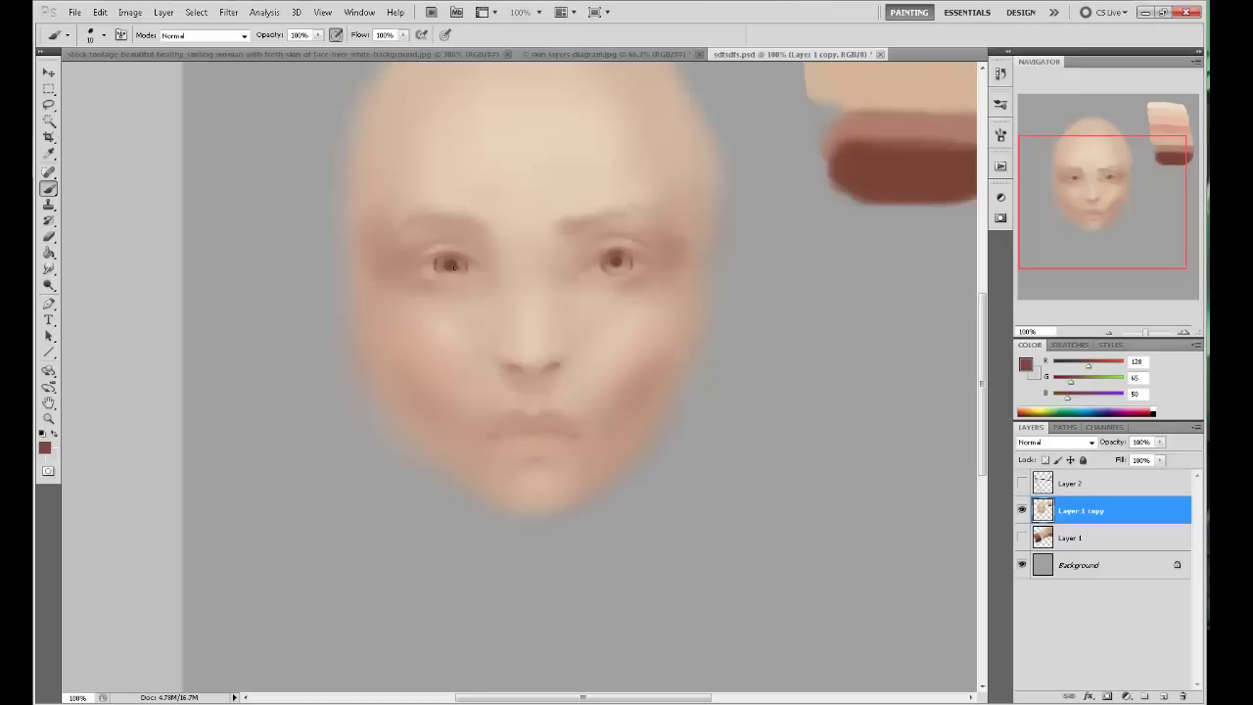
key(bracketleft)
Refine the irises and draw dark upper lid lines on both eyes with sampled iris and pupil tones, using a very fine brush.
alt+click(440, 263)
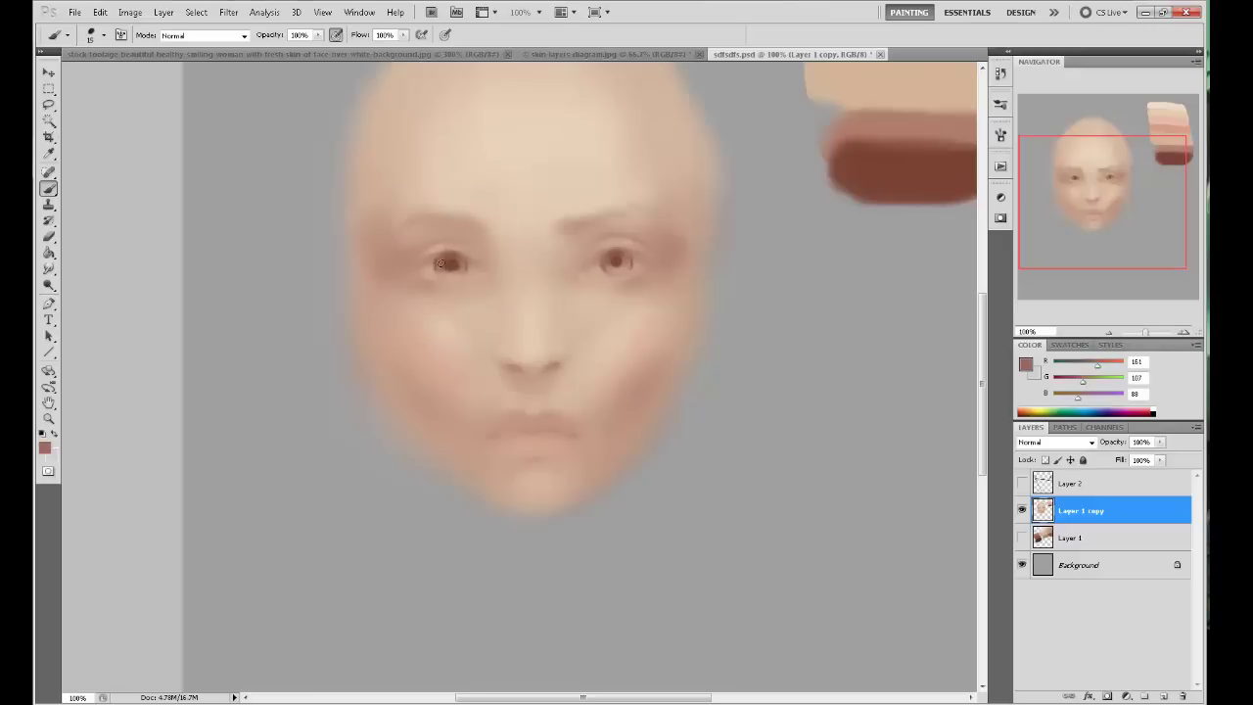
alt+click(450, 263)
alt+click(452, 277)
alt+click(453, 262)
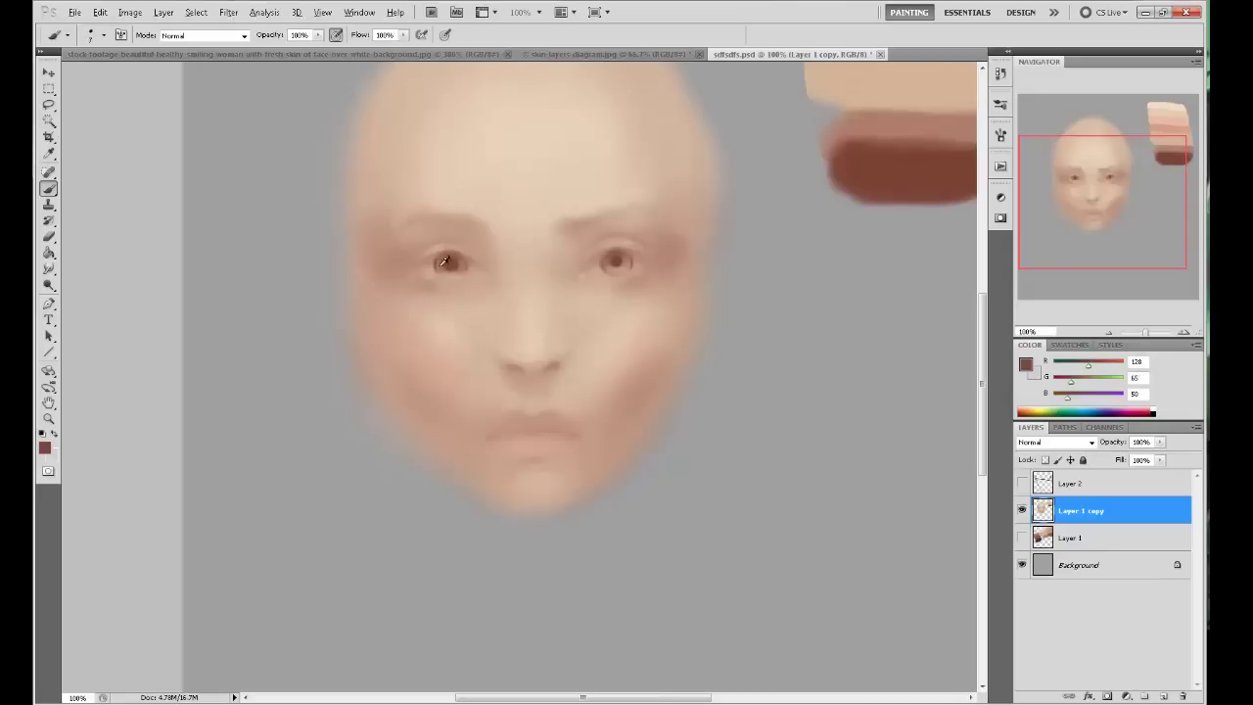
key(bracketleft)
key(bracketleft)
key(bracketleft)
key(bracketleft)
alt+click(440, 264)
Clean up the eyebrow tails and upper eyelids with sampled skin and eye tones.
alt+click(419, 217)
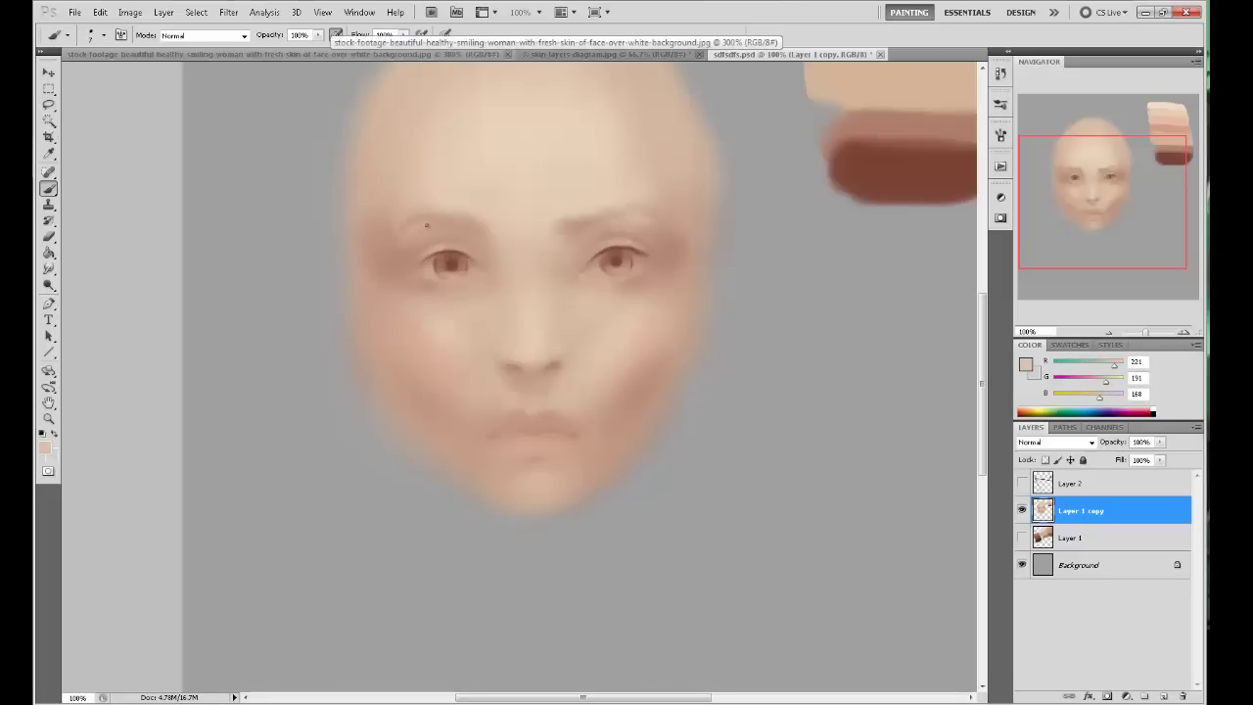
alt+click(454, 260)
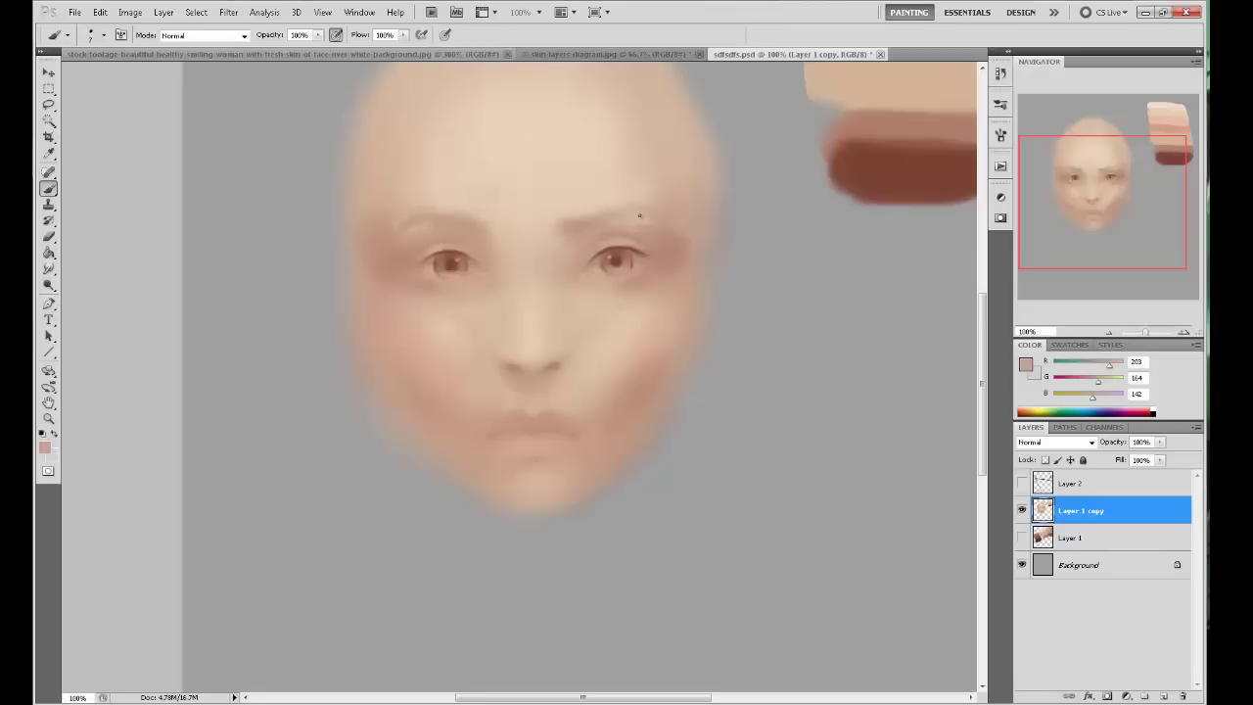
alt+click(621, 268)
alt+click(593, 241)
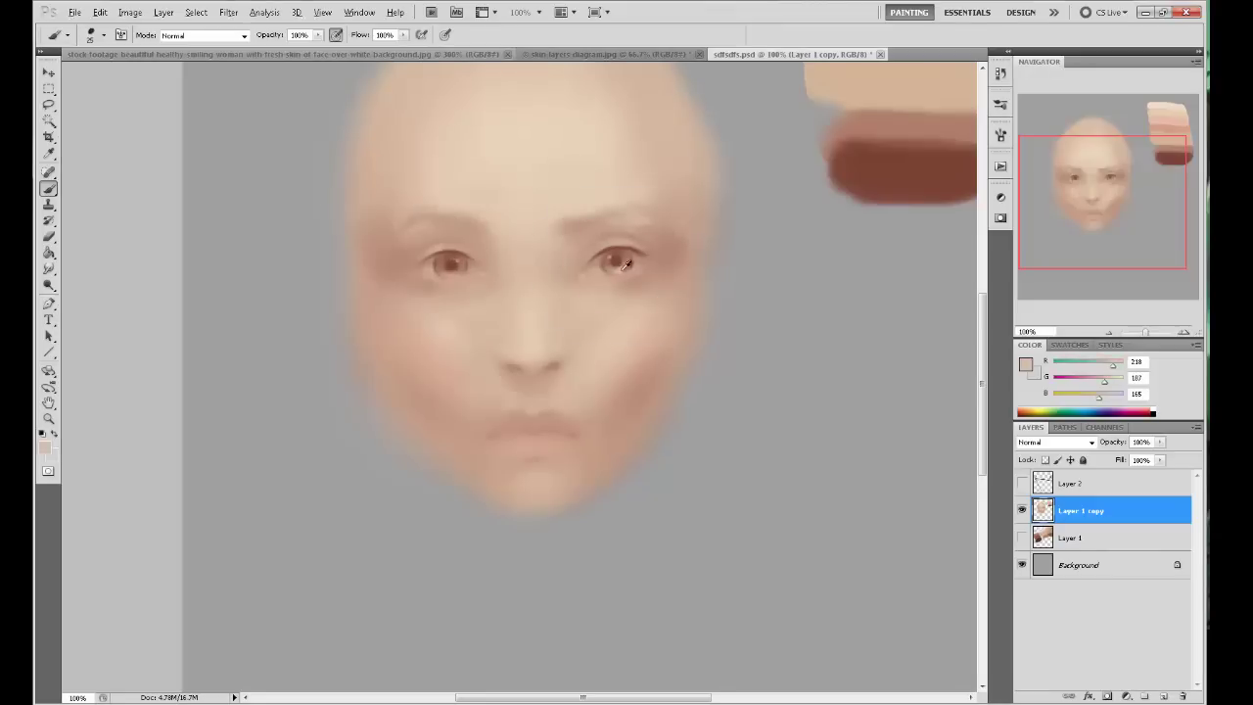
Highlight the lower eyelids with a sampled forehead tone and define the lower lid shadows with sampled dark eye tones.
alt+click(519, 149)
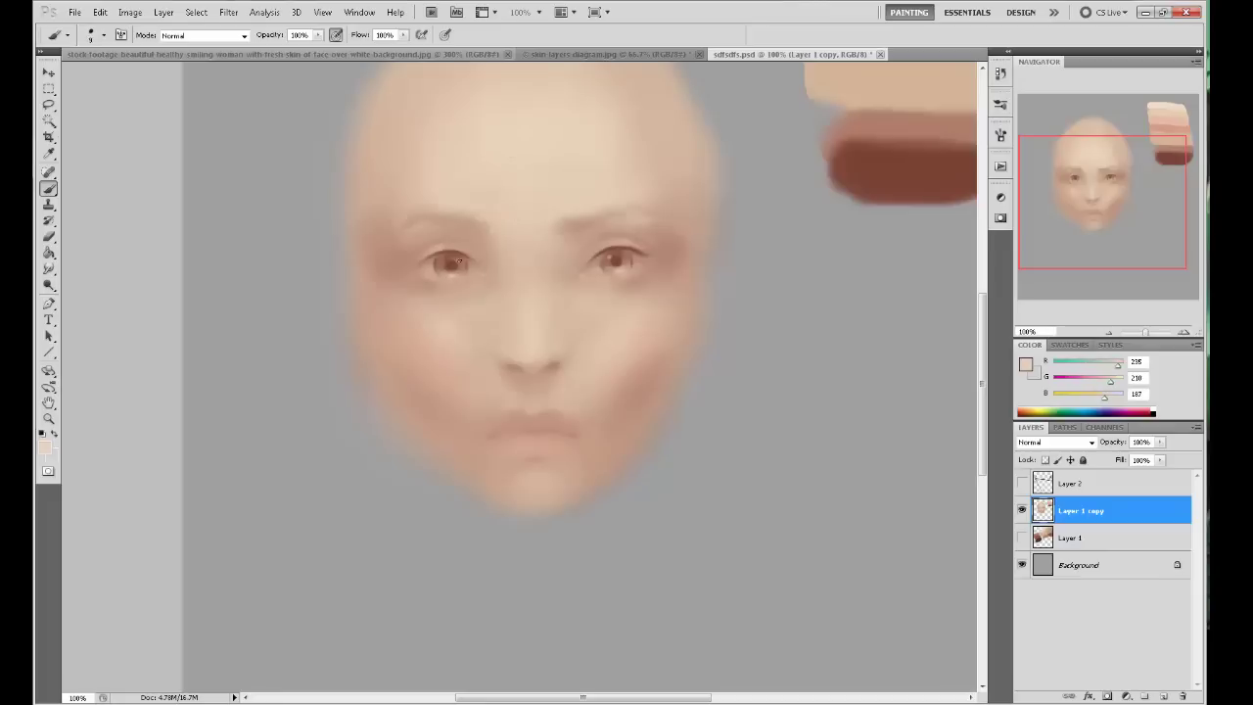
alt+click(436, 264)
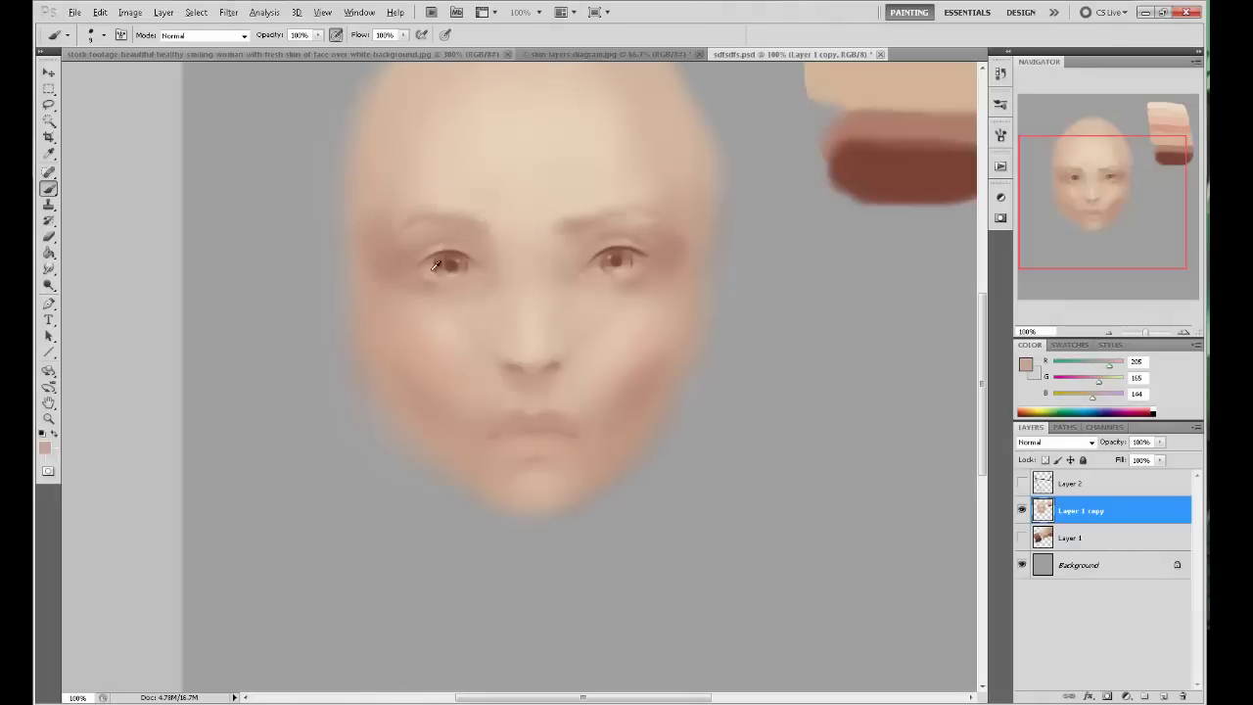
alt+click(632, 270)
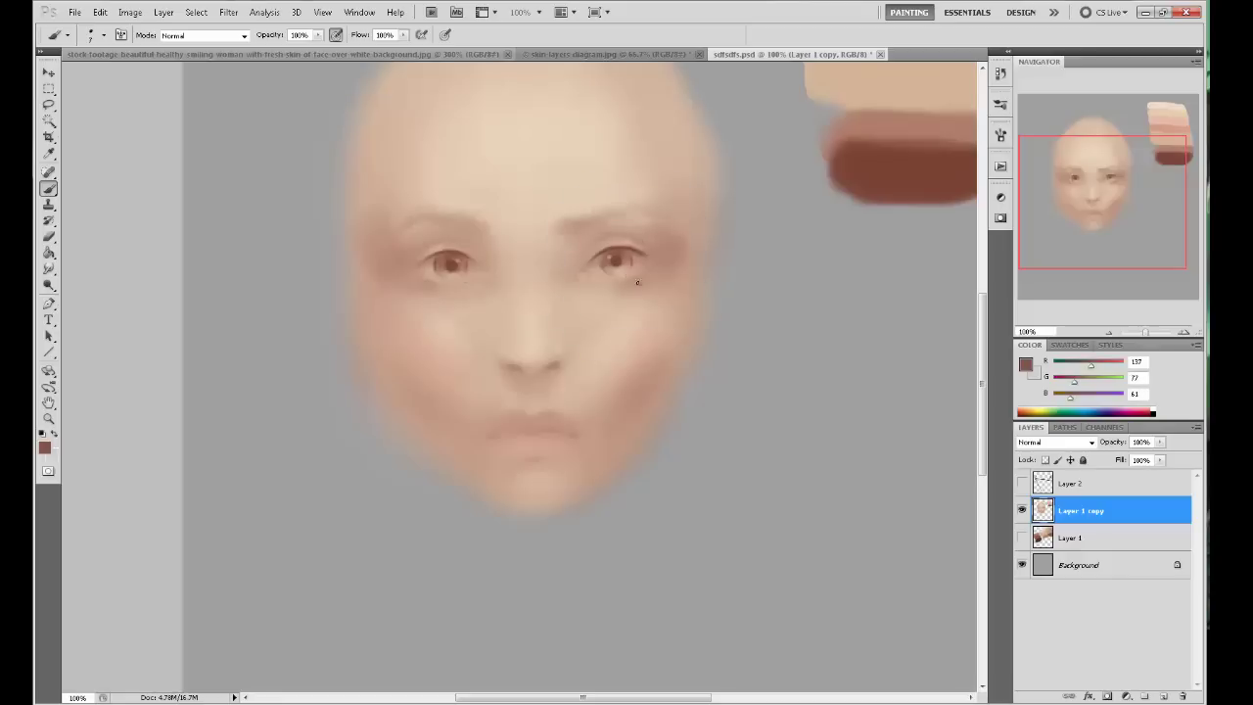
alt+click(451, 264)
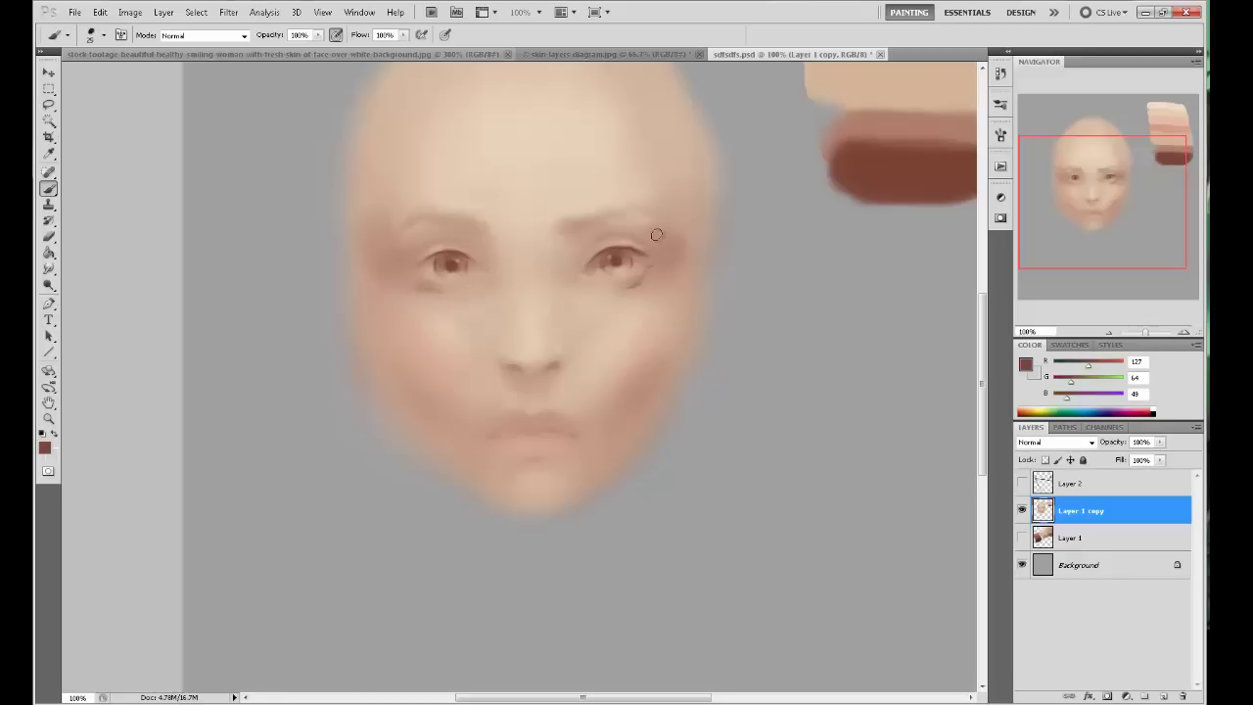
alt+click(454, 261)
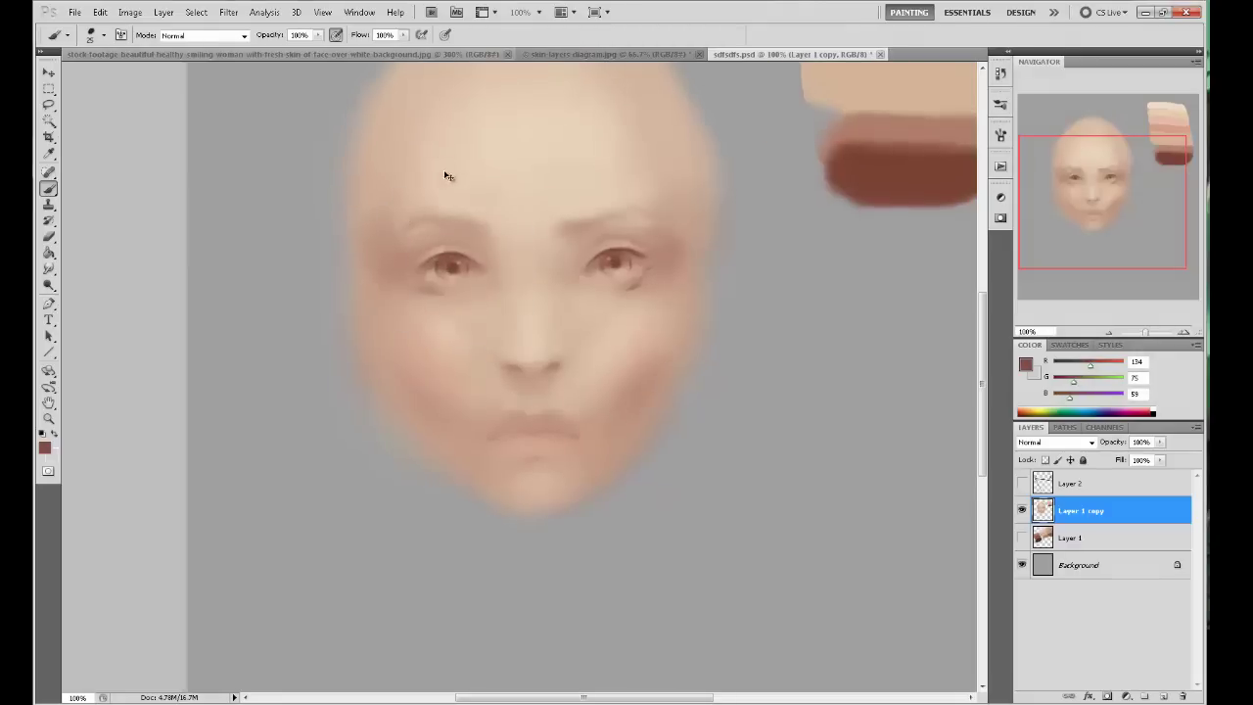
Tint the inner eye corners with the pink swatch and darken beneath the lower lids with a sampled pupil tone.
key(ctrl+minus)
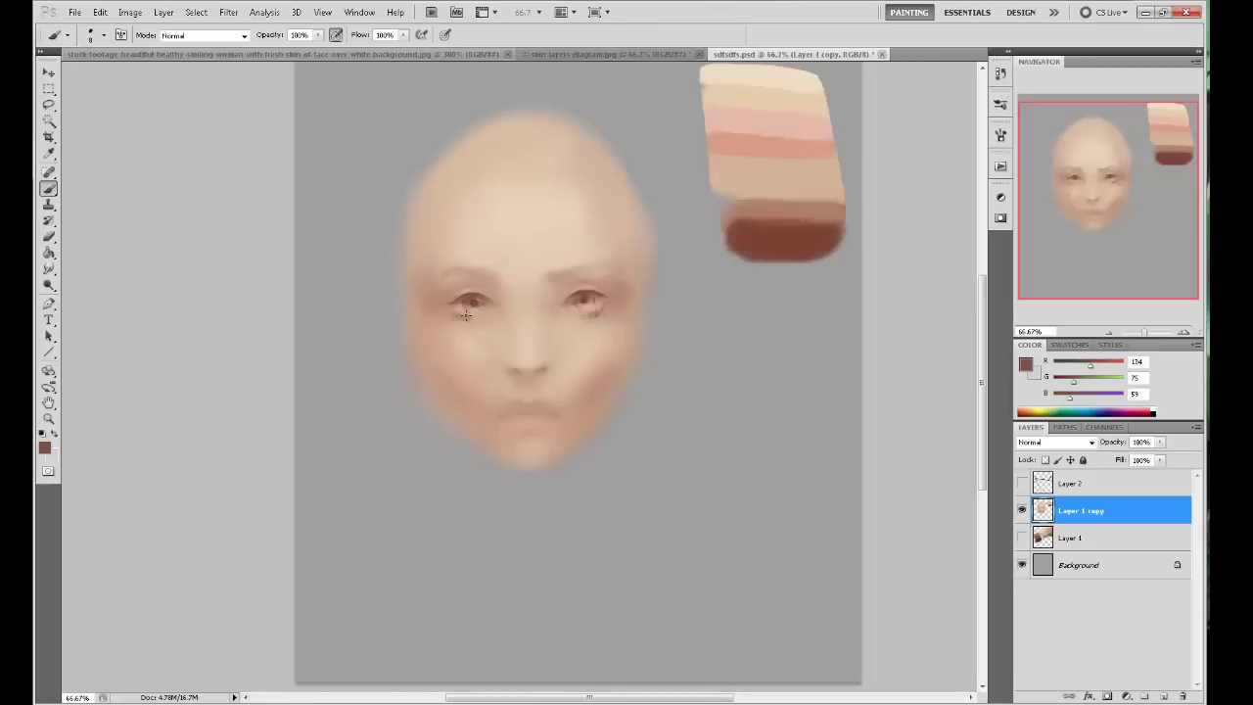
alt+click(755, 118)
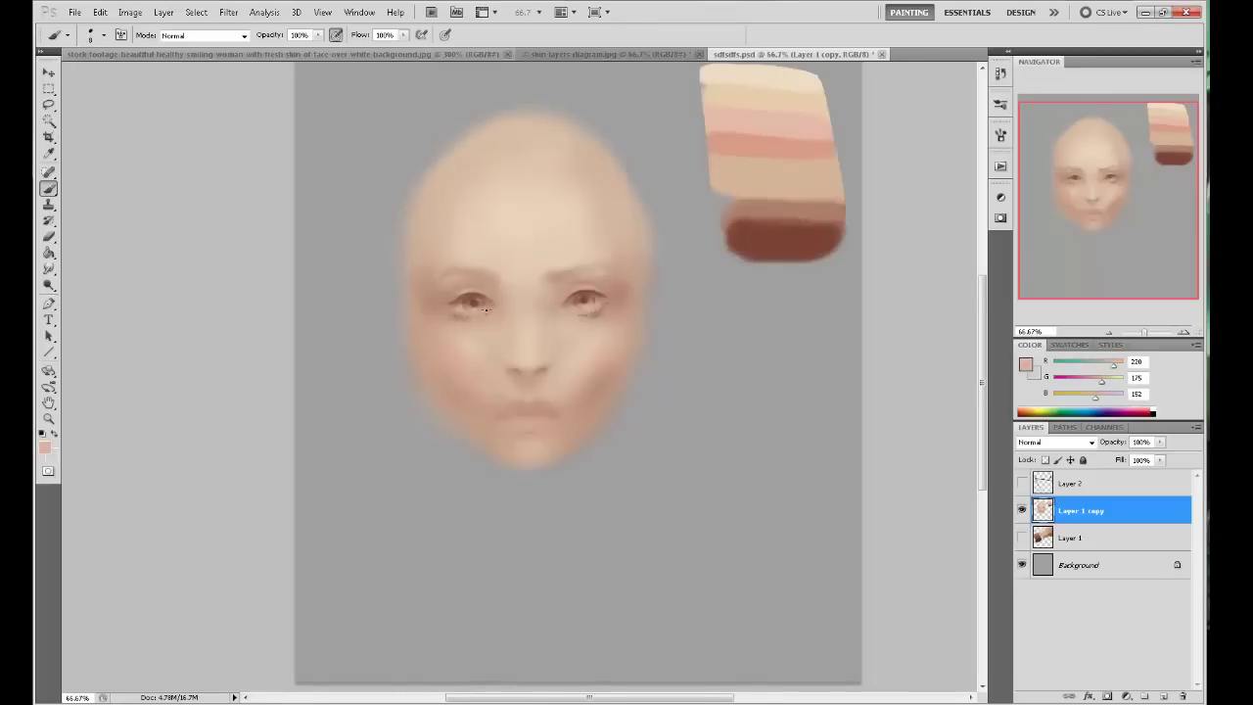
alt+click(582, 300)
alt+click(586, 300)
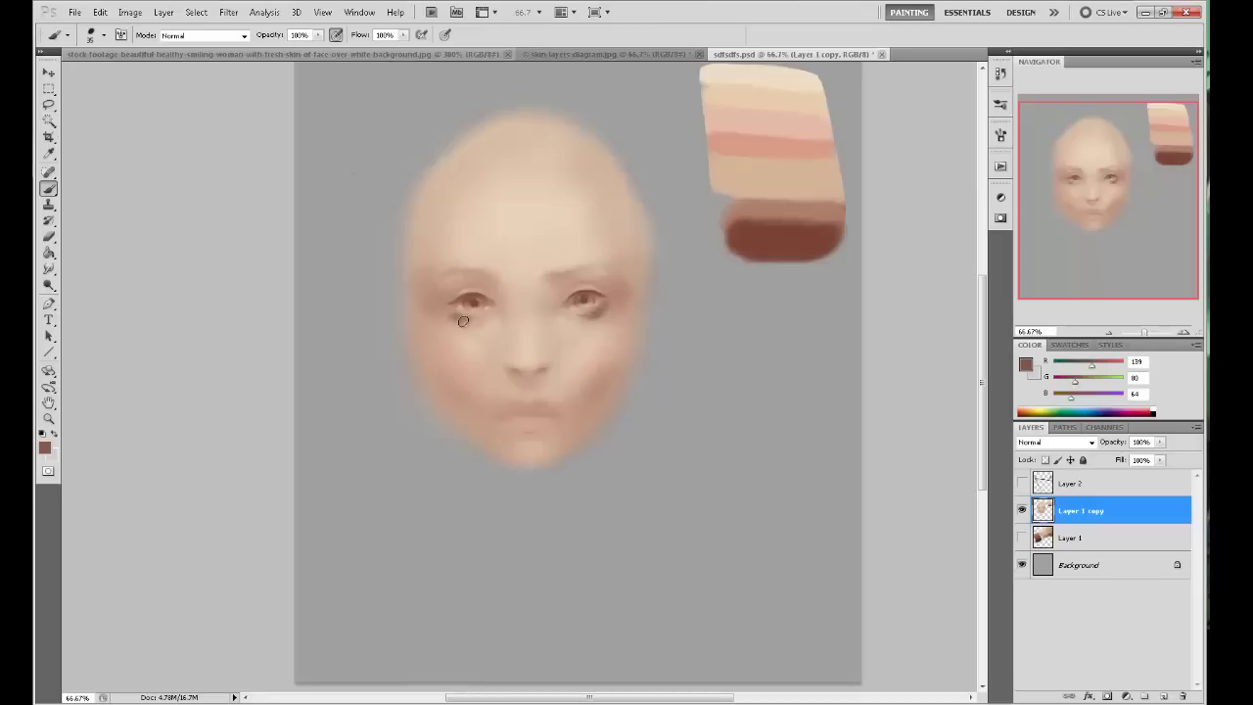
Switch to another brush preset, lower its opacity to 67%, and deepen the shadows around both eyes with sampled eye tones.
right_click(586, 256)
double_click(696, 557)
alt+click(604, 302)
drag(274, 35, 242, 34)
alt+click(462, 310)
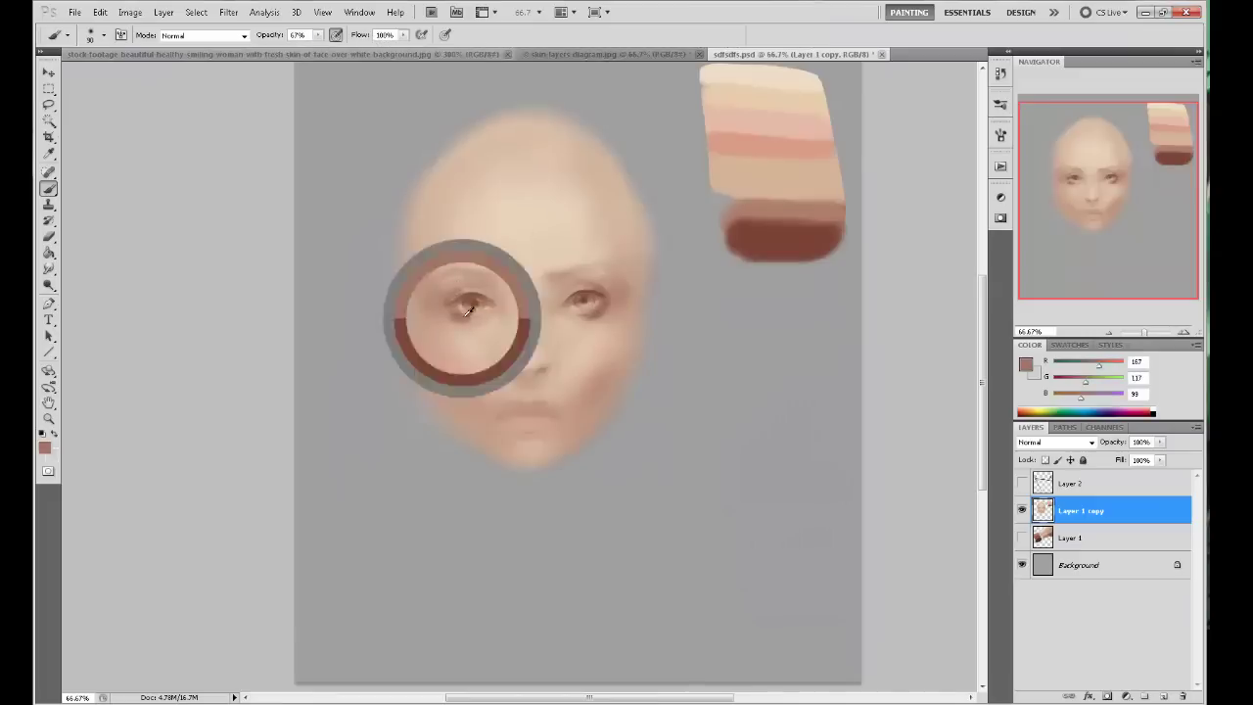
key(bracketleft)
alt+click(476, 304)
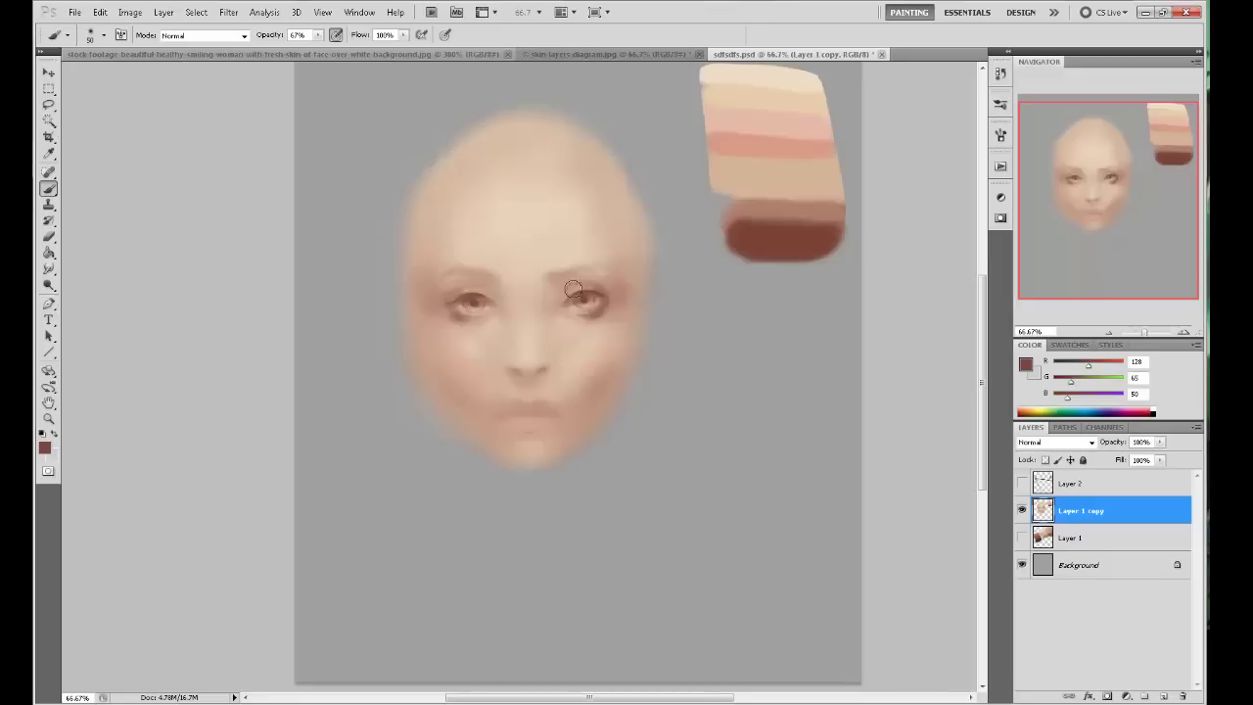
Darken the inner eyebrow and blend the skin between the eyebrows with sampled tones, enlarging the brush to 175 px.
key(bracketright)
key(bracketright)
key(bracketright)
key(bracketright)
key(bracketright)
key(bracketright)
key(bracketright)
key(bracketright)
mouse_move(568, 277)
mouse_down()
mouse_move(473, 272)
mouse_move(563, 269)
mouse_up()
alt+click(500, 280)
alt+click(539, 261)
alt+click(548, 280)
alt+click(563, 265)
alt+click(523, 276)
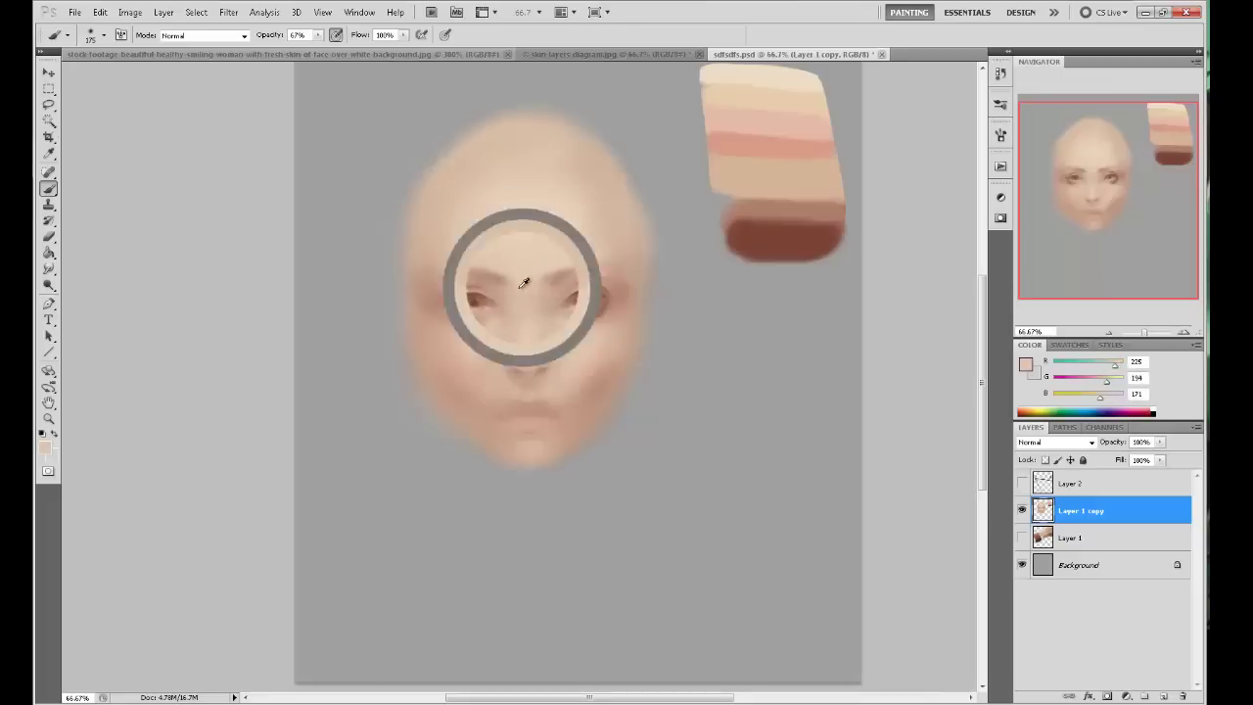
Refine the inner eyebrows, eye sockets and lid lines with sampled skin, lid and iris tones, using a smaller brush.
key(bracketleft)
key(bracketleft)
key(bracketleft)
key(bracketleft)
key(bracketleft)
key(bracketleft)
key(bracketleft)
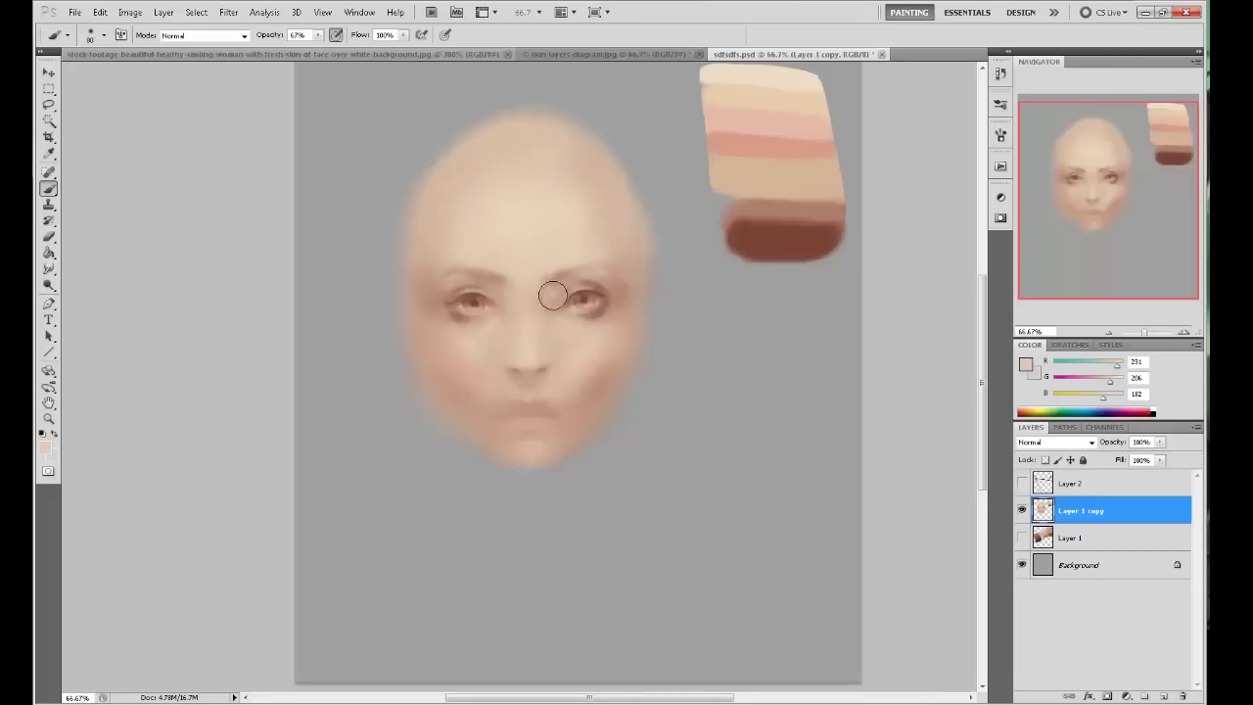
alt+click(497, 290)
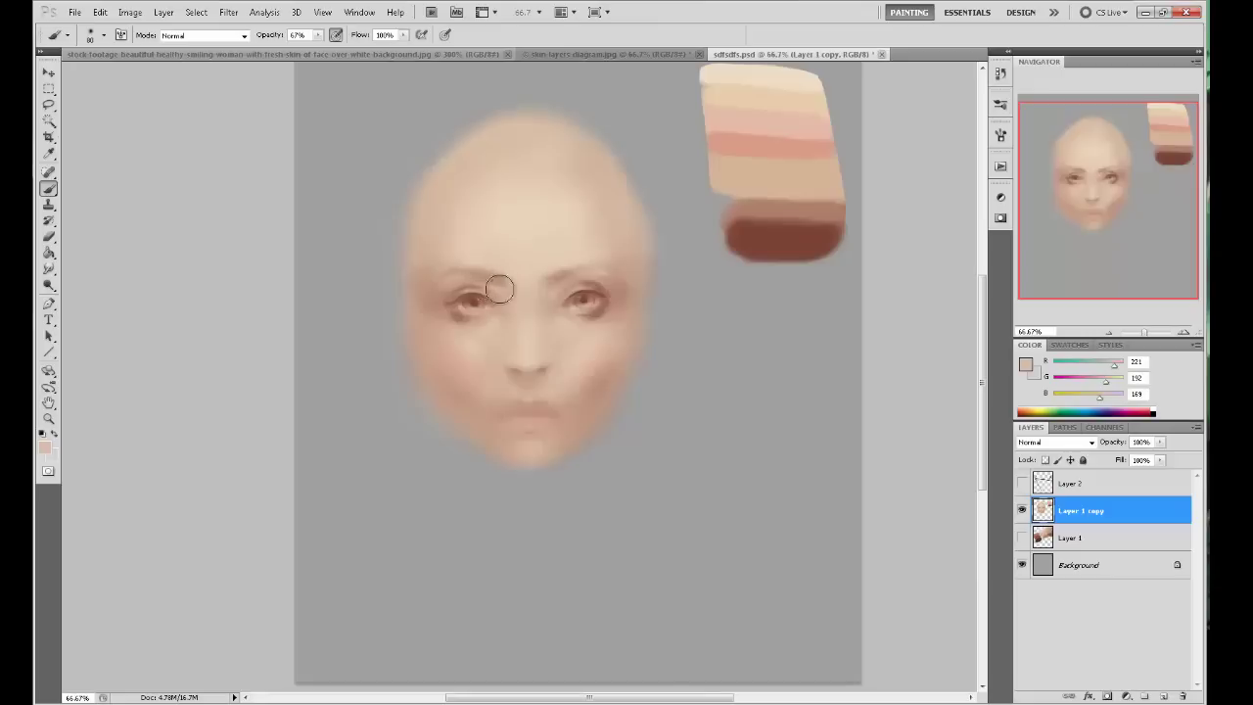
alt+click(468, 281)
alt+click(480, 297)
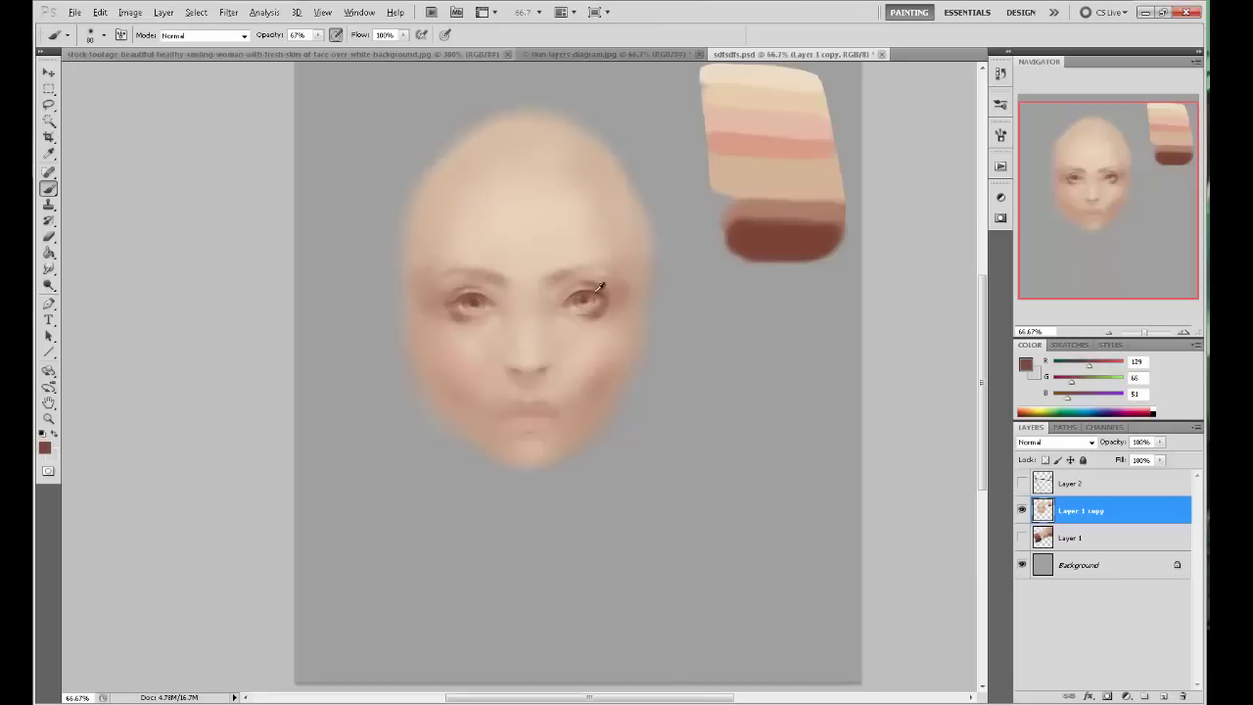
Refine the mouth and the eye on the right with sampled skin, lip and iris tones, adjusting the brush size.
alt+click(536, 394)
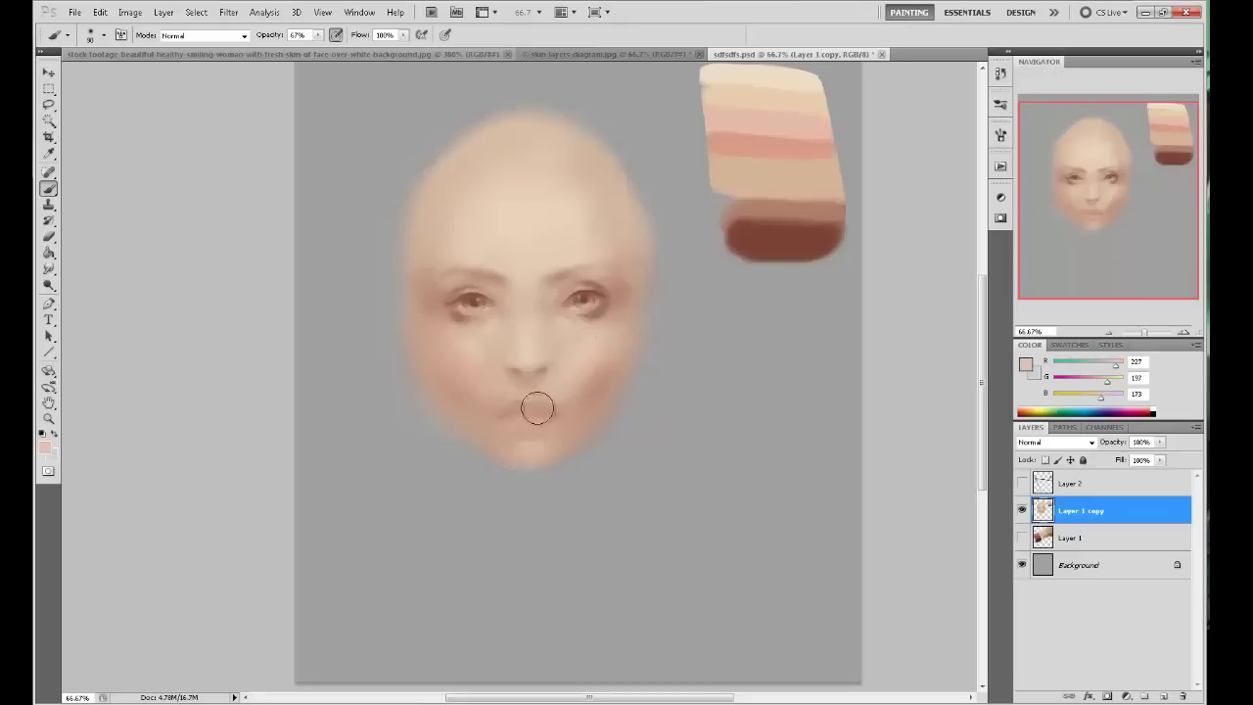
key(bracketleft)
key(bracketleft)
key(bracketleft)
key(bracketleft)
key(bracketleft)
key(bracketleft)
key(bracketleft)
key(bracketright)
key(bracketright)
key(bracketright)
key(bracketright)
key(bracketright)
key(bracketright)
key(bracketright)
key(bracketright)
alt+click(520, 425)
alt+click(585, 295)
Blend both cheeks with the salmon-pink swatch and sampled cheek tones, using an enlarged brush.
alt+click(762, 147)
key(bracketright)
key(bracketright)
key(bracketright)
key(bracketright)
key(bracketright)
key(bracketright)
key(bracketright)
key(bracketright)
key(bracketright)
key(bracketright)
key(bracketright)
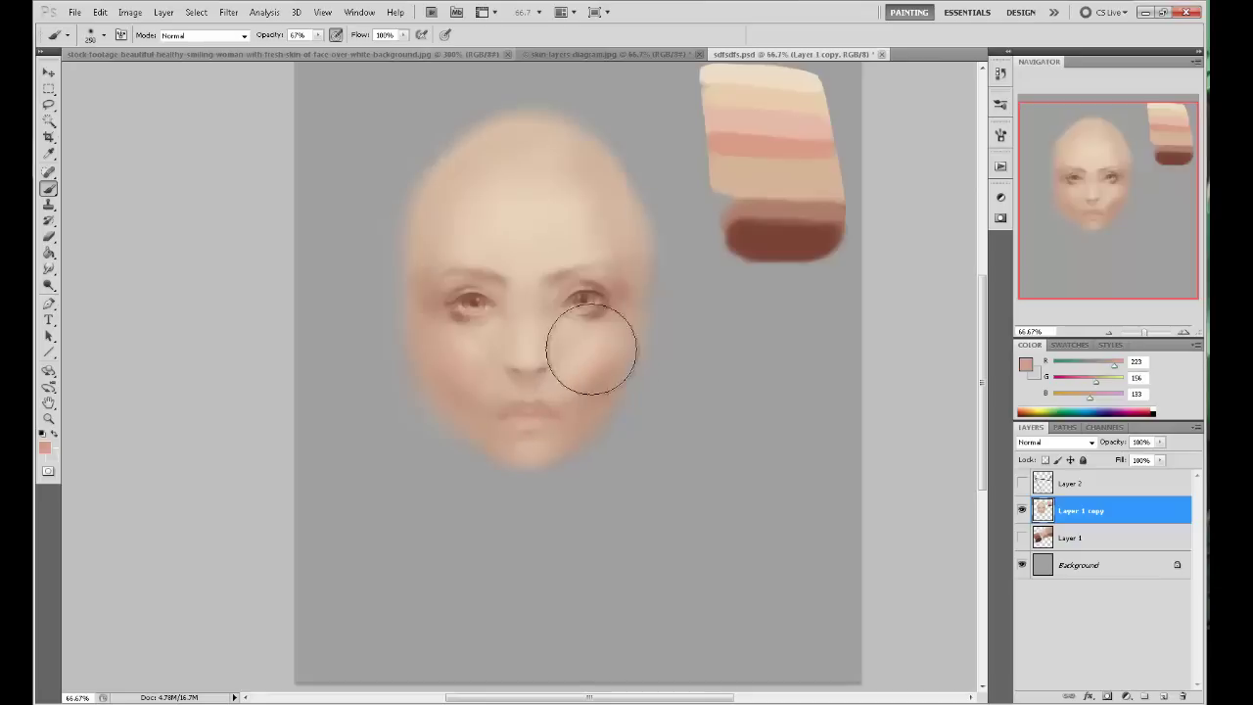
alt+click(595, 356)
click(595, 360)
alt+click(472, 361)
click(469, 361)
Shade the sides of the face and jaw with the dark brown swatch at 46% opacity.
key(ctrl+minus)
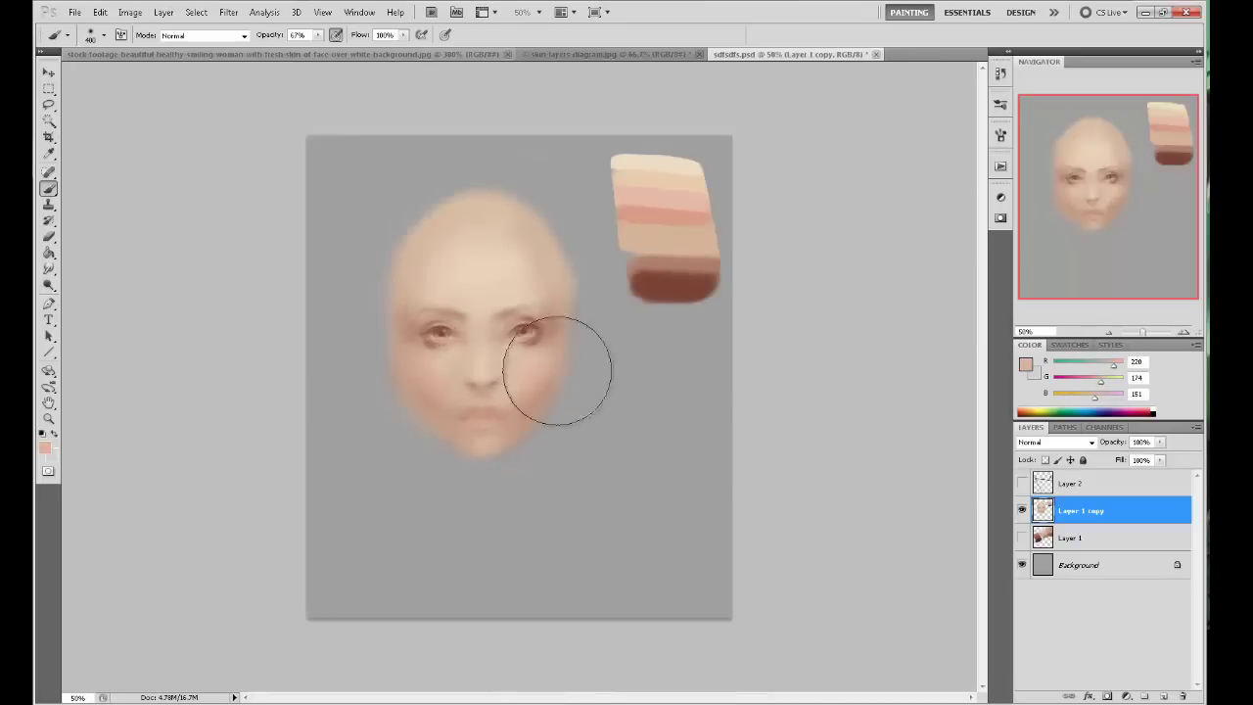
key(v)
key(b)
alt+click(676, 285)
key(4)
key(6)
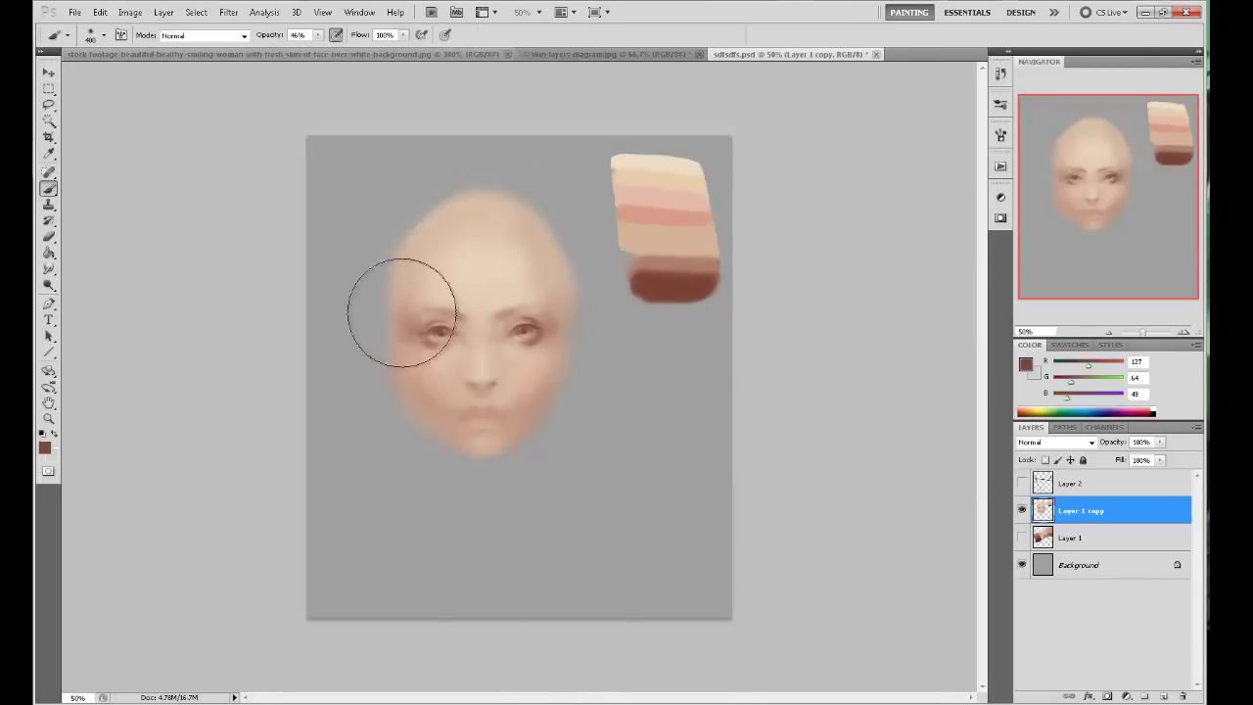
drag(515, 479, 591, 406)
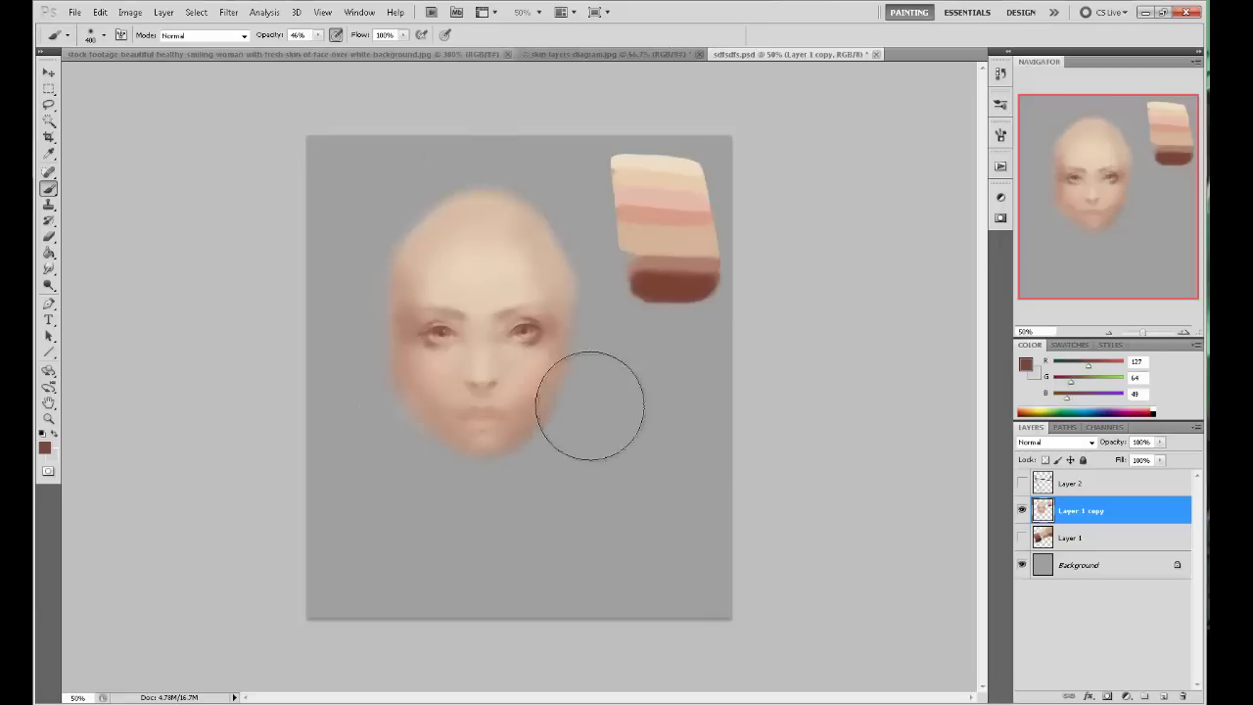
Lower the brush opacity to 25% and soften the shading across the face with a sampled lower-cheek tone.
key(2)
key(5)
drag(478, 425, 579, 344)
alt+click(517, 403)
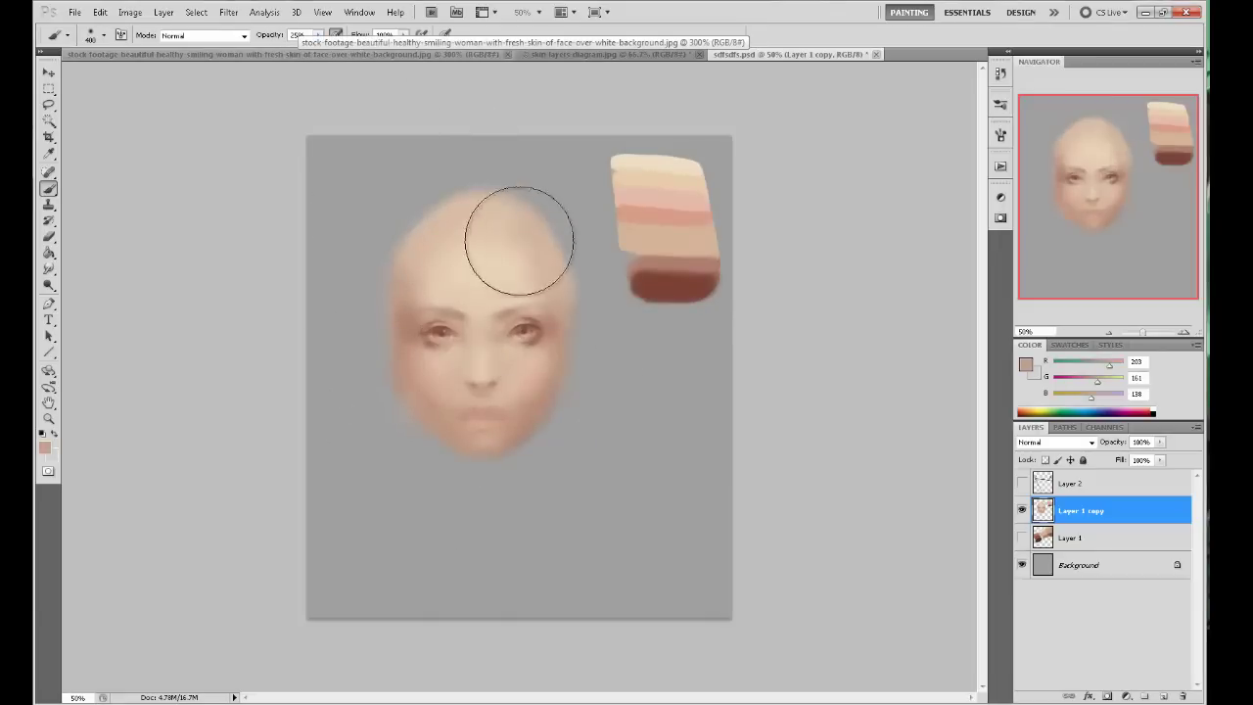
Reduce the brush to 60 px and darken the inner part of the eye on the left with the dark brown swatch.
key(bracketleft)
key(bracketleft)
key(bracketleft)
key(bracketleft)
key(bracketleft)
alt+click(674, 286)
key(bracketleft)
key(bracketleft)
key(bracketleft)
key(bracketleft)
key(bracketleft)
key(bracketleft)
drag(447, 322, 458, 336)
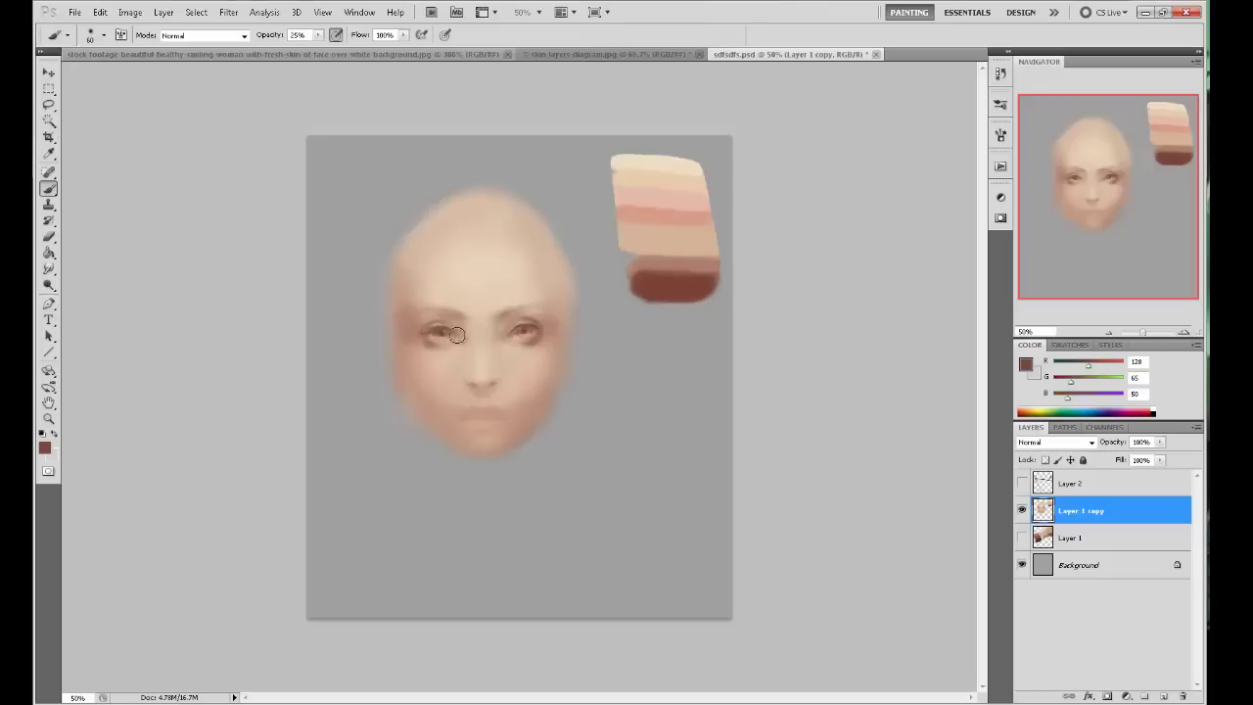
Refine the inner eye corners and inner brows with tones sampled beside the nose bridge and from the eye.
key(ctrl+plus)
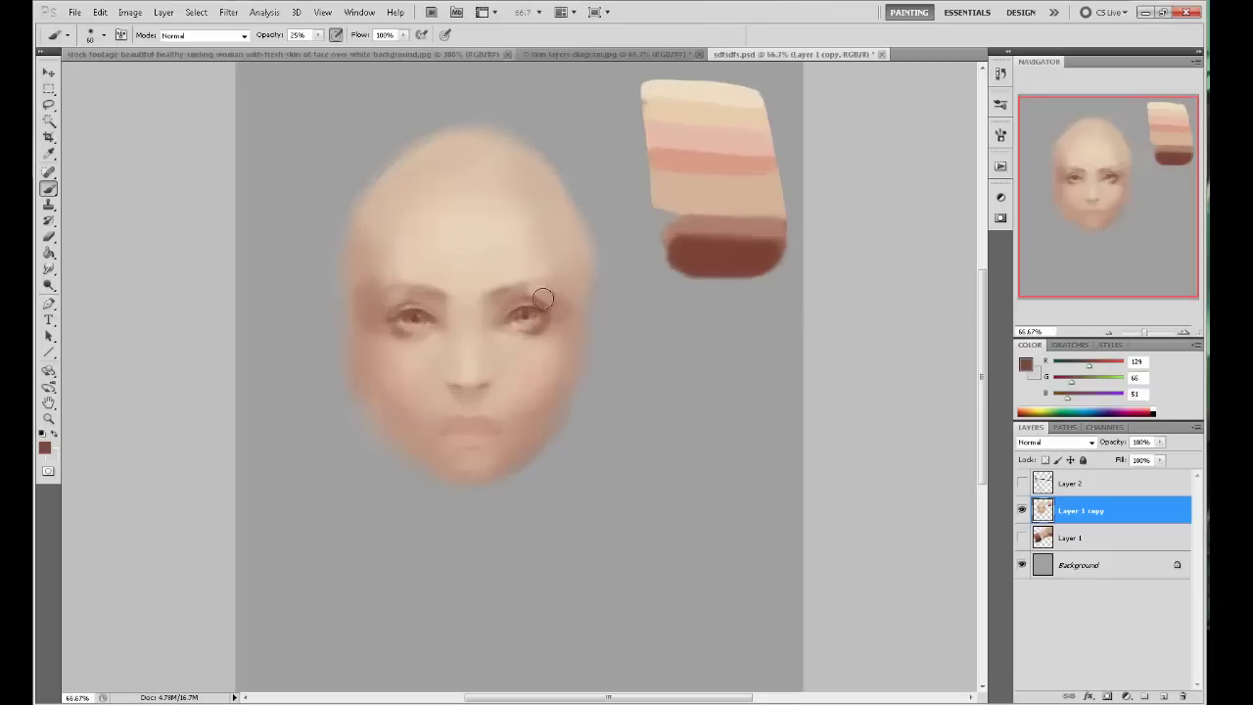
alt+click(447, 316)
alt+click(491, 309)
alt+click(517, 324)
Sample the light forehead tone, raise the opacity to 63%, and touch up the nose bridge with a smaller brush.
alt+click(460, 252)
click(317, 34)
click(336, 50)
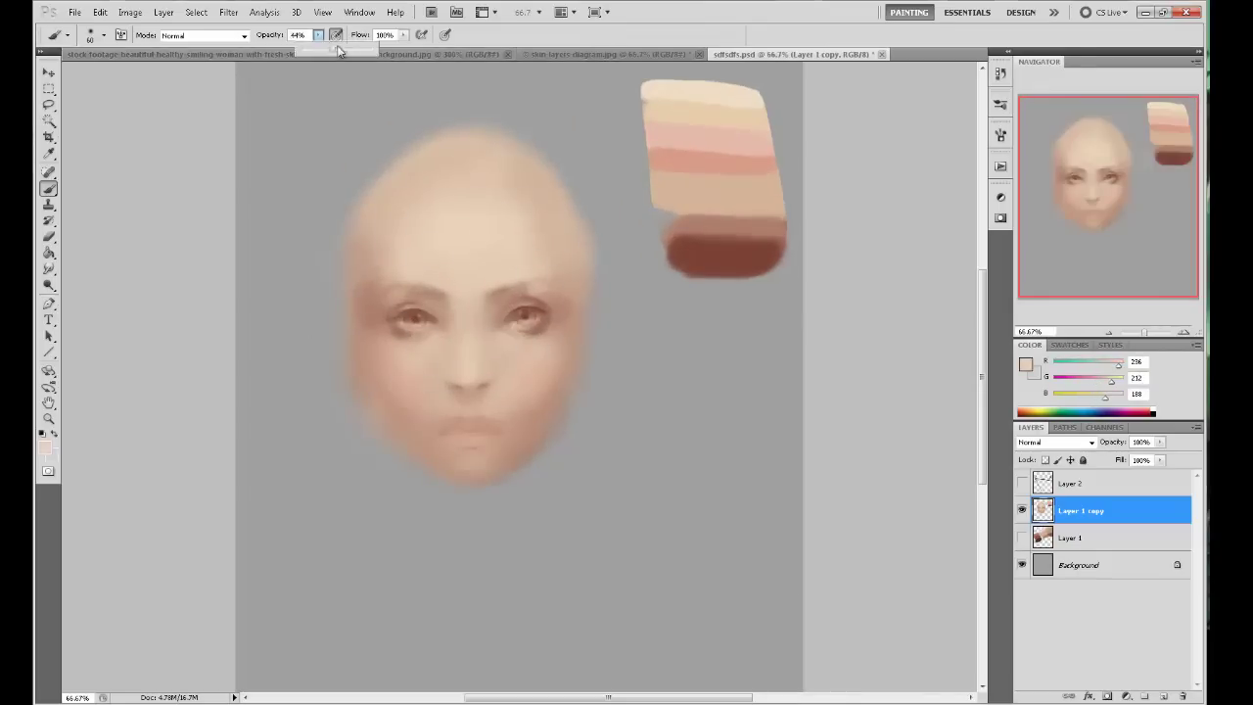
key(bracketleft)
key(bracketleft)
key(bracketleft)
key(bracketleft)
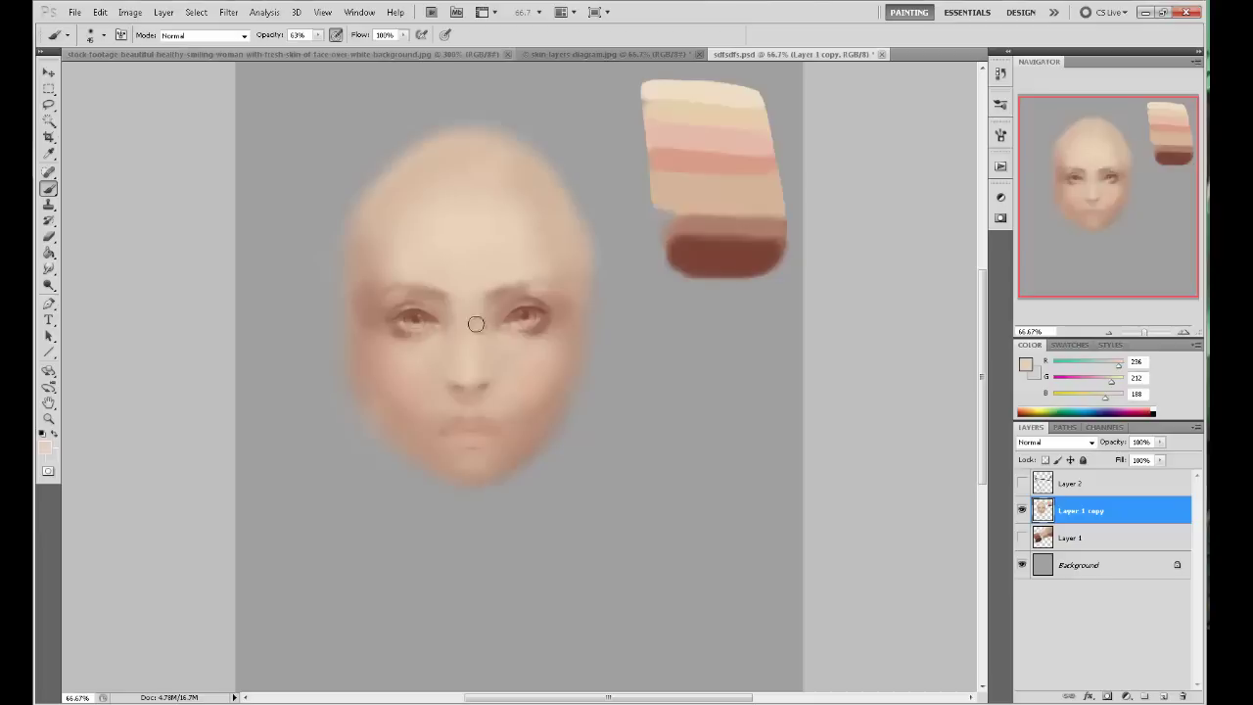
Lighten the skin beneath both eyes with a brush of up to 250 px and deepen the eye with a sampled lid tone.
key(bracketright)
key(bracketright)
key(bracketright)
key(bracketright)
key(bracketright)
key(bracketright)
drag(537, 356, 546, 348)
alt+click(546, 348)
mouse_move(405, 357)
mouse_down()
mouse_move(526, 364)
mouse_move(421, 363)
mouse_up()
key(bracketright)
key(bracketright)
key(bracketright)
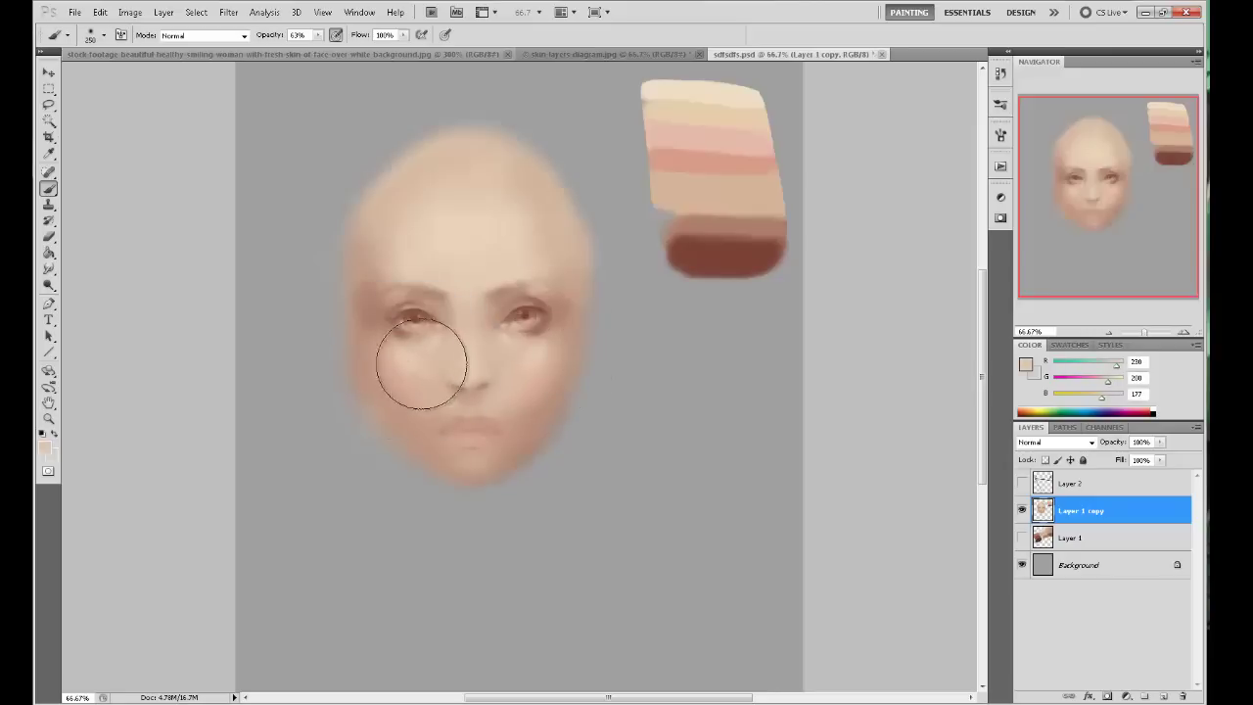
alt+click(412, 414)
alt+click(541, 330)
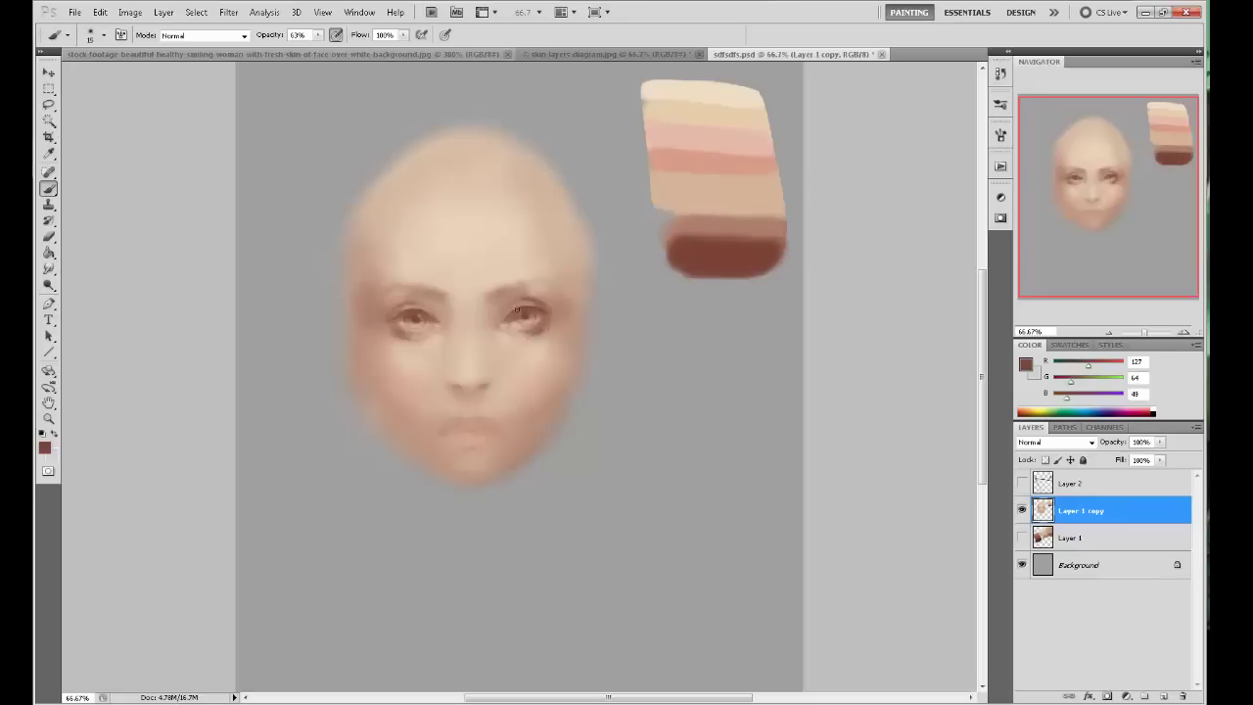
Choose a very dark brown, raise the opacity to 100%, and paint a round swatch below the palette with a 150 px brush.
click(1026, 364)
click(856, 425)
key(Return)
drag(277, 35, 316, 37)
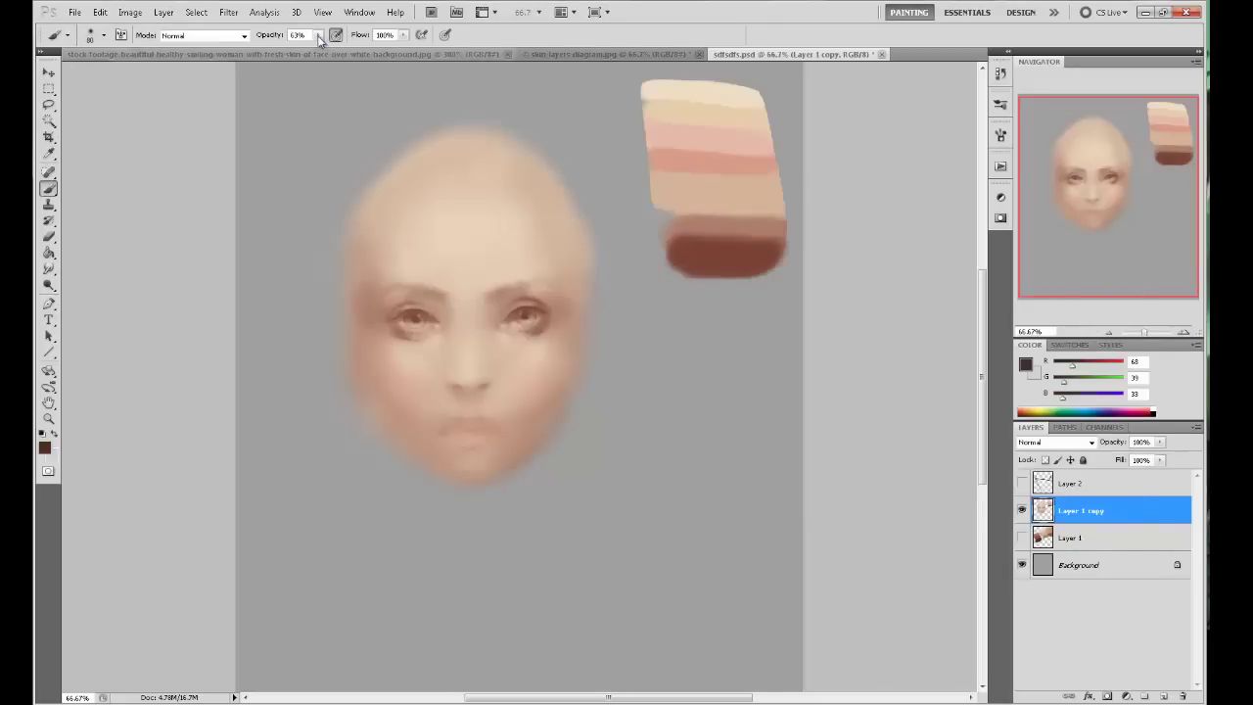
key(bracketright)
key(bracketright)
key(bracketright)
key(bracketright)
key(bracketright)
key(bracketright)
key(bracketright)
key(bracketright)
drag(722, 337, 730, 333)
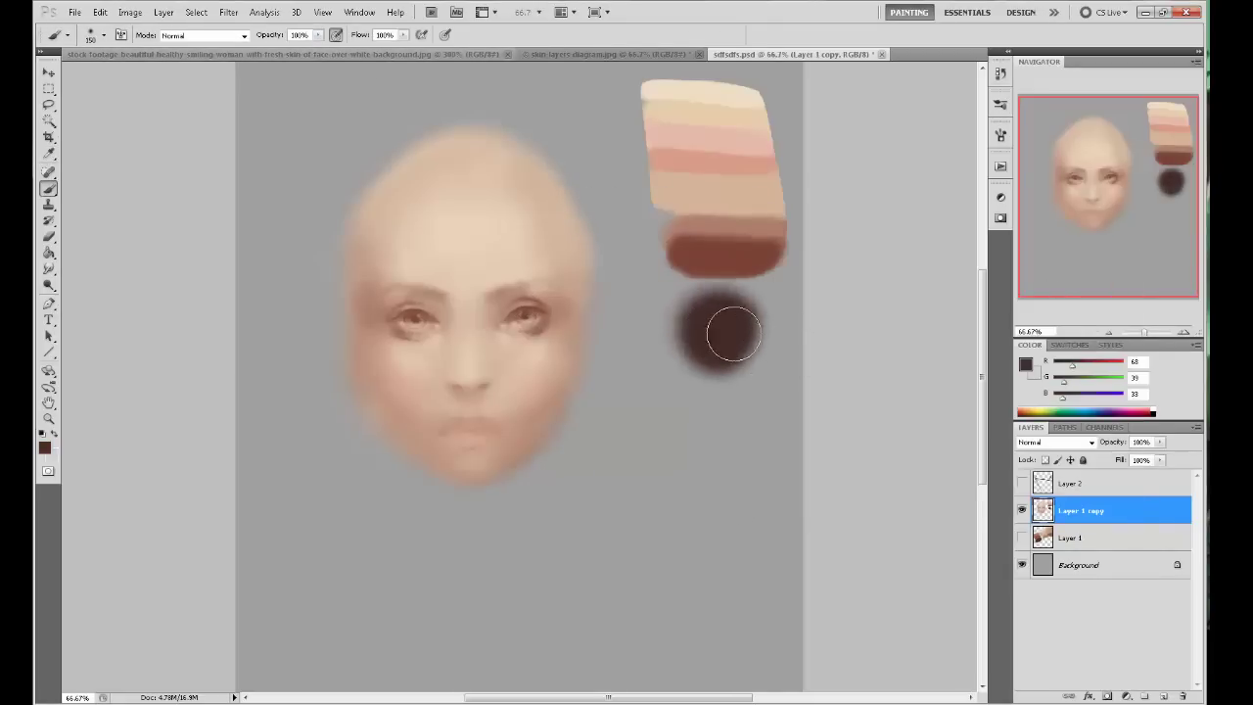
Paint dark pupils in both eyes with the very dark brown, using a much smaller brush.
key(ctrl+plus)
key(ctrl+plus)
drag(573, 260, 692, 339)
key(bracketleft)
key(bracketleft)
key(bracketleft)
key(bracketleft)
key(bracketleft)
key(bracketleft)
key(bracketleft)
key(bracketleft)
key(bracketleft)
key(bracketleft)
key(bracketleft)
key(bracketleft)
key(bracketleft)
key(bracketleft)
key(bracketleft)
key(bracketleft)
key(bracketleft)
key(bracketleft)
drag(658, 268, 661, 271)
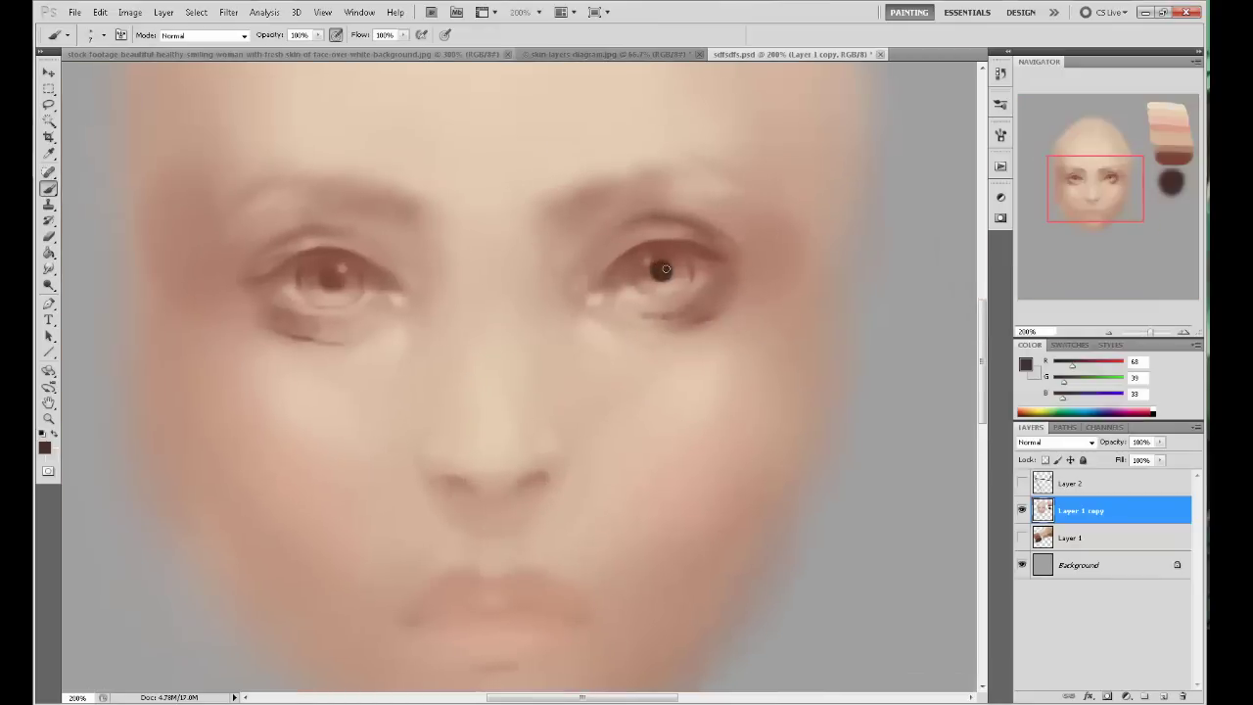
click(328, 273)
Darken the upper lash lines of both eyes with the very dark brown, undoing a stray stroke and enlarging the brush to 100 px.
mouse_move(621, 268)
mouse_down()
mouse_move(716, 256)
mouse_move(720, 230)
mouse_move(700, 257)
mouse_move(682, 247)
mouse_move(619, 265)
mouse_up()
key(ctrl+z)
key(bracketleft)
key(bracketleft)
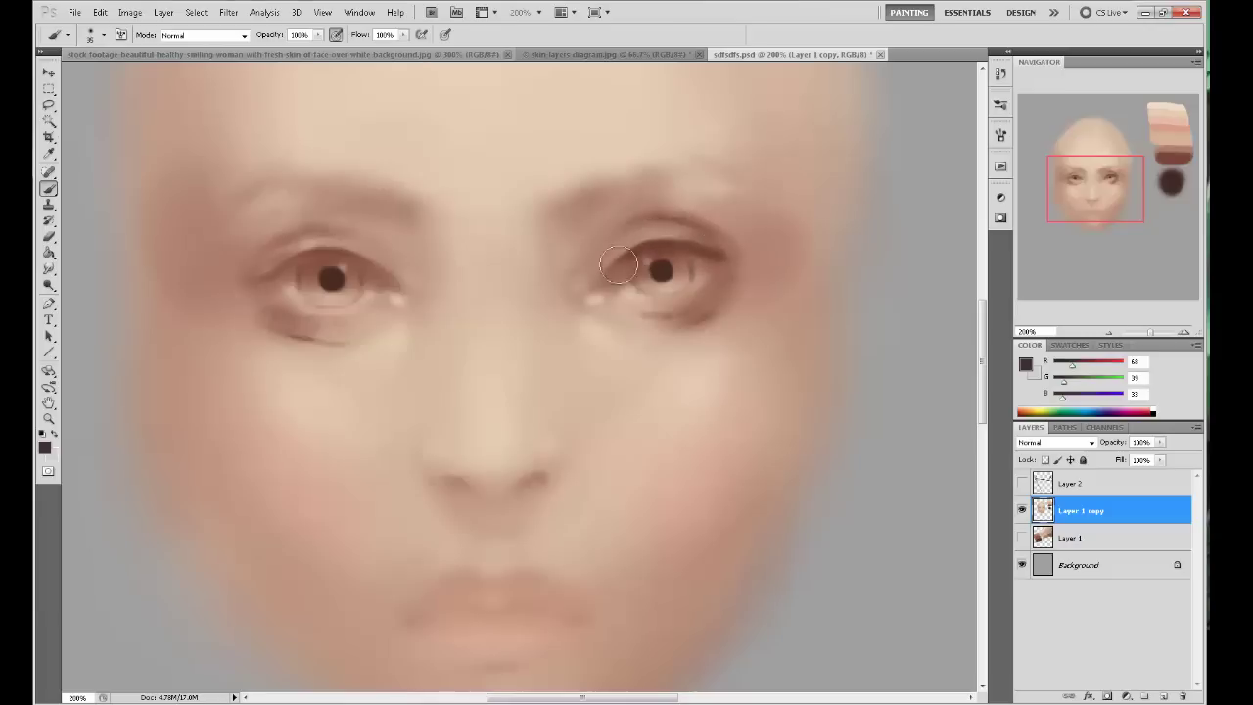
key(bracketright)
key(bracketright)
key(bracketright)
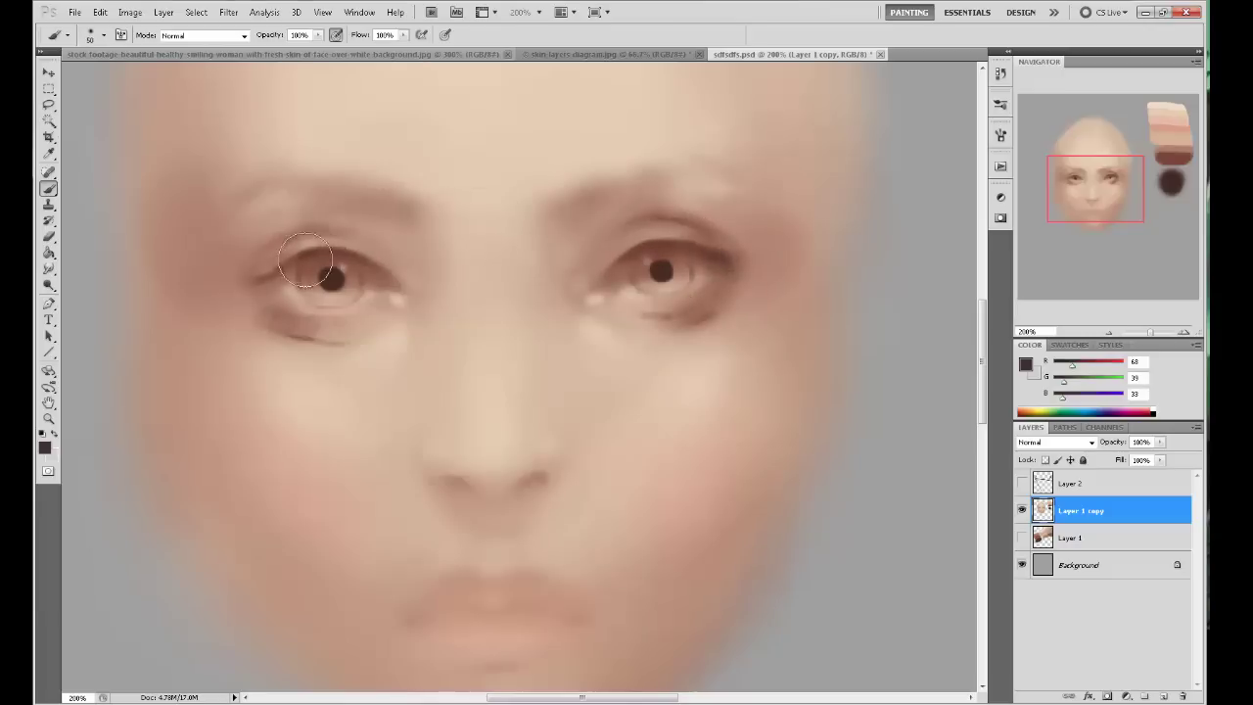
key(bracketright)
key(bracketright)
key(bracketright)
key(bracketright)
key(bracketright)
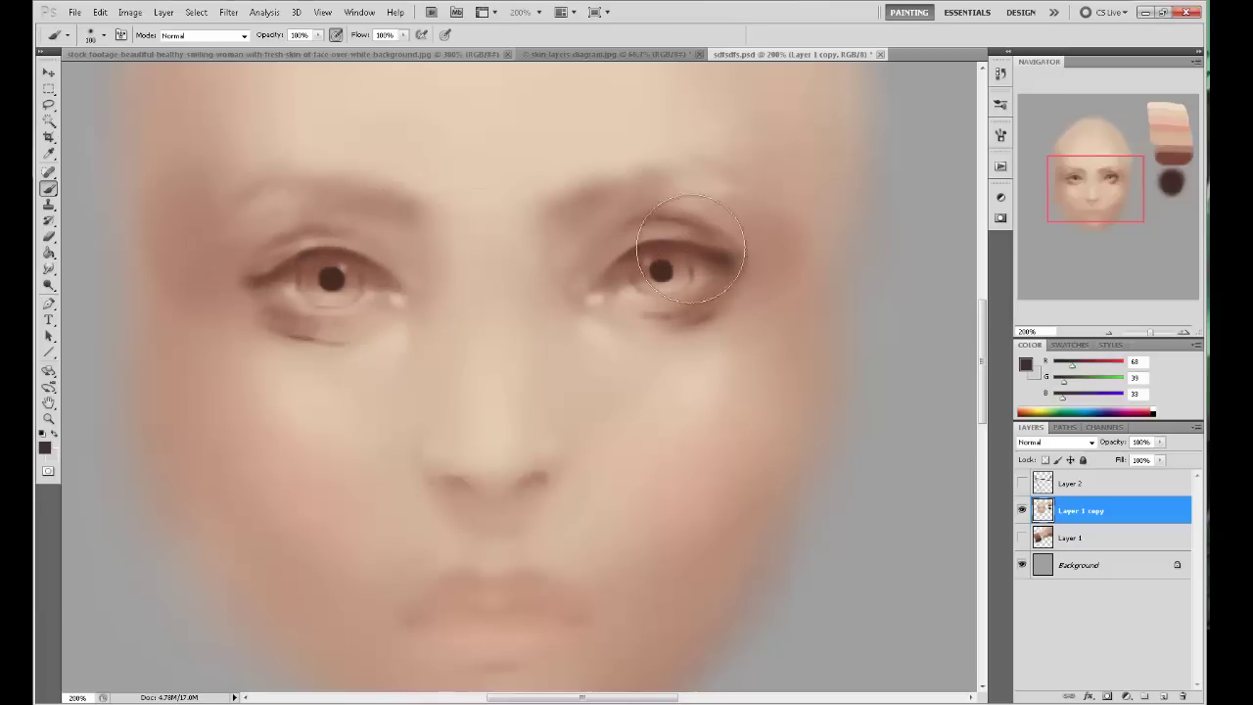
Deepen the outer ends of the upper lash lines with a smaller brush, undoing the heavy stroke at the outer corner.
key(bracketleft)
key(bracketleft)
key(bracketleft)
key(bracketleft)
key(bracketleft)
key(bracketleft)
mouse_move(1087, 212)
mouse_down()
mouse_move(1193, 195)
mouse_move(1104, 197)
mouse_move(1178, 195)
mouse_move(1113, 199)
mouse_move(1111, 188)
mouse_move(1116, 199)
mouse_up()
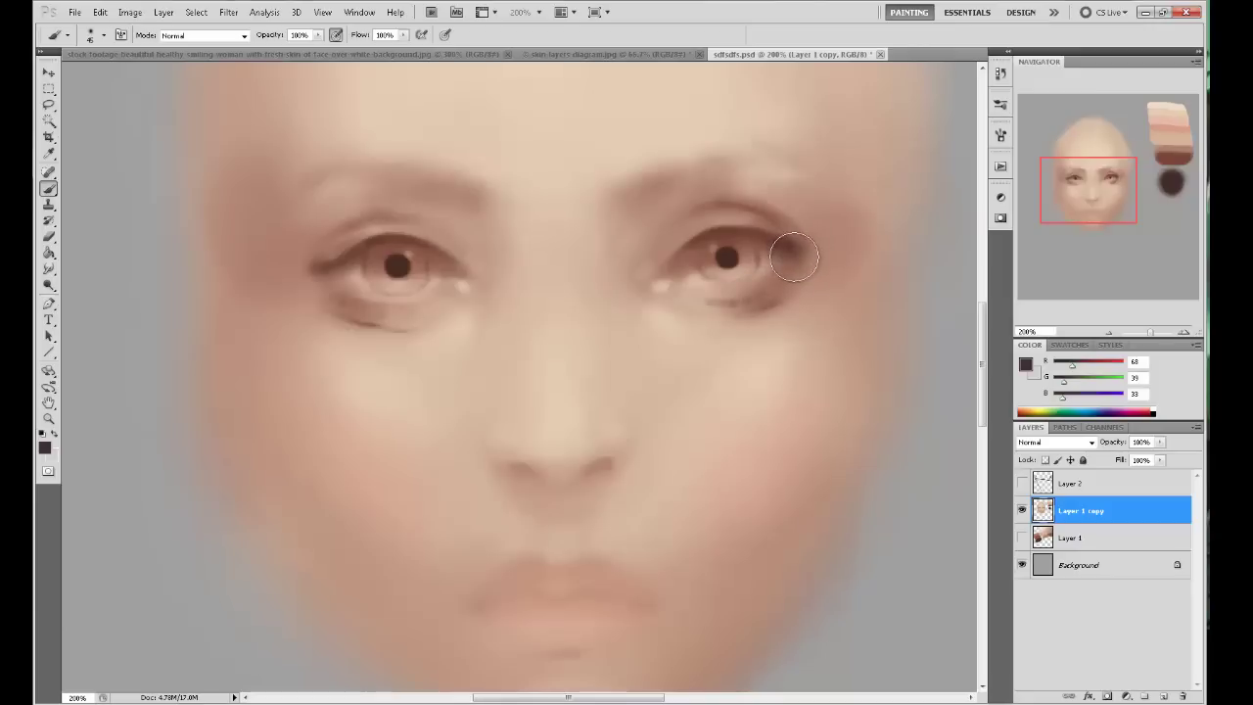
key(ctrl+z)
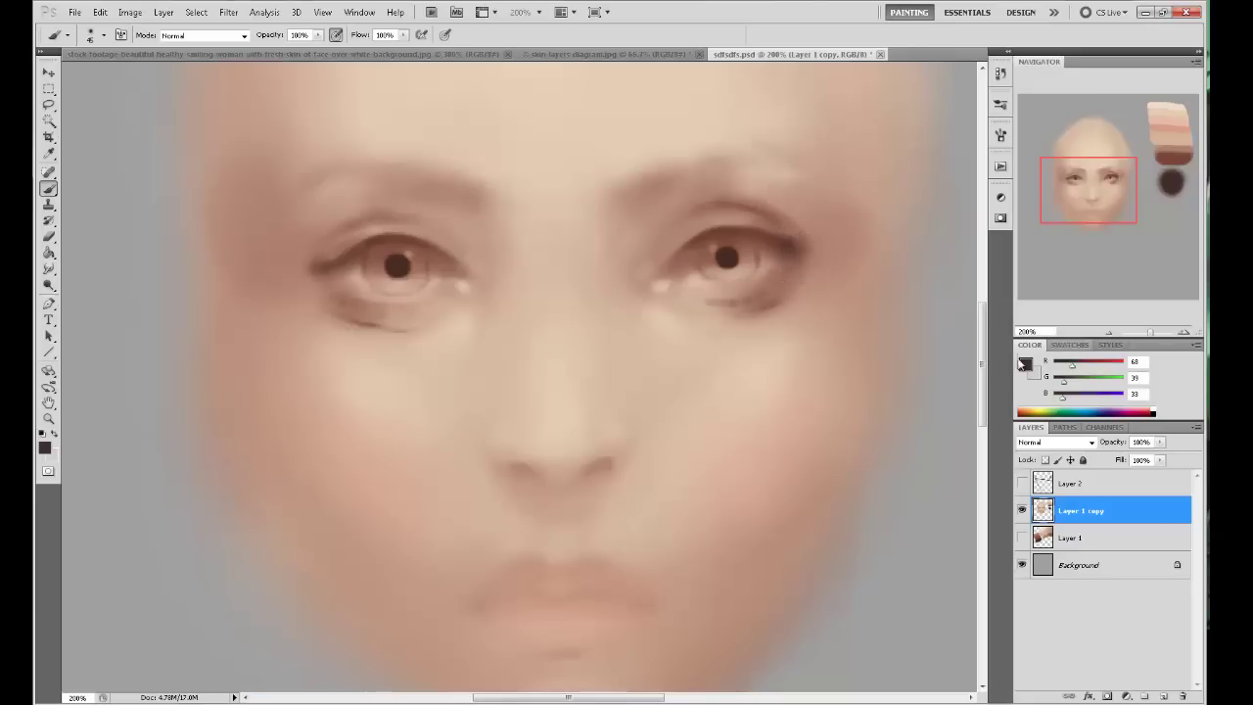
mouse_move(1108, 207)
mouse_down()
mouse_move(1142, 213)
mouse_move(1099, 199)
mouse_move(1111, 208)
mouse_up()
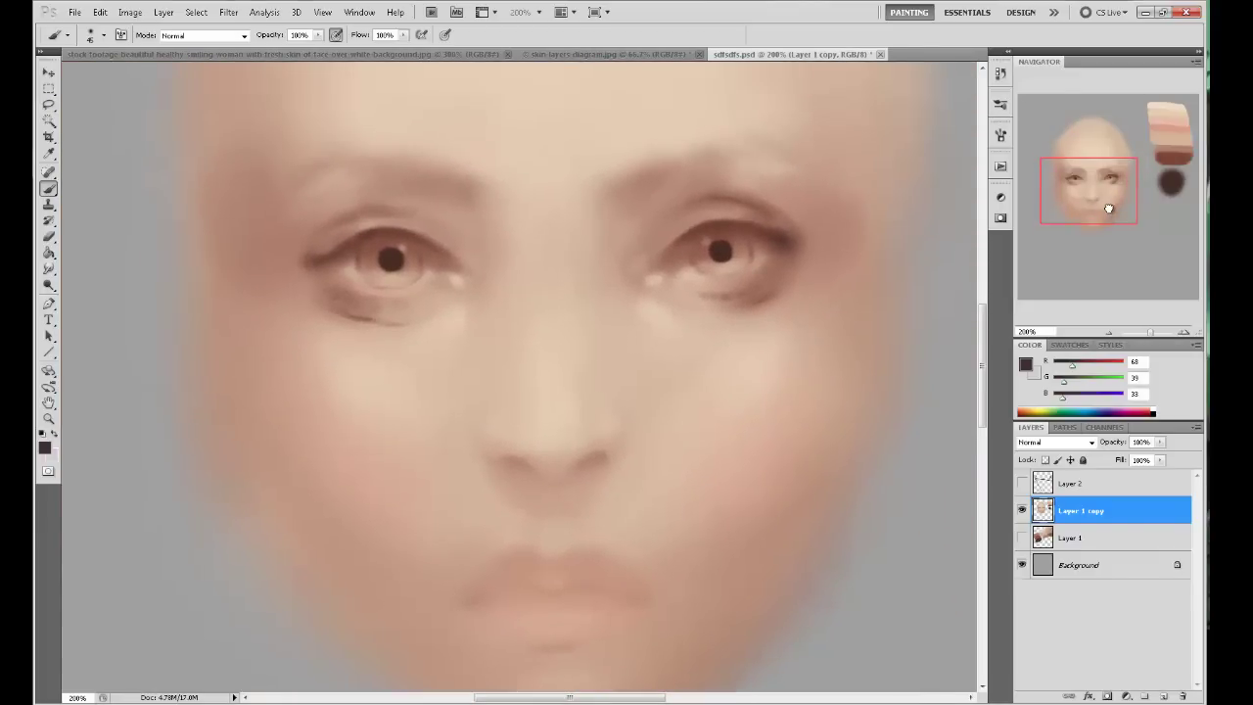
key(ctrl+minus)
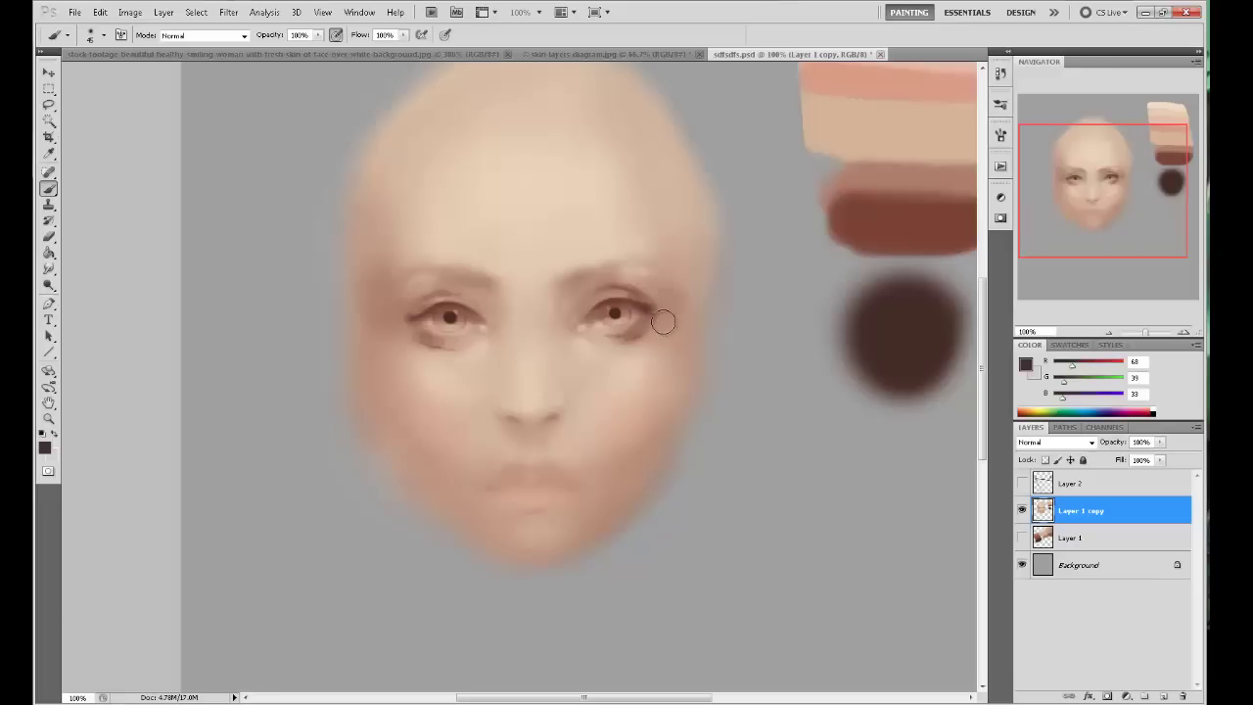
key(bracketright)
key(bracketright)
key(bracketright)
key(bracketright)
key(bracketright)
key(bracketright)
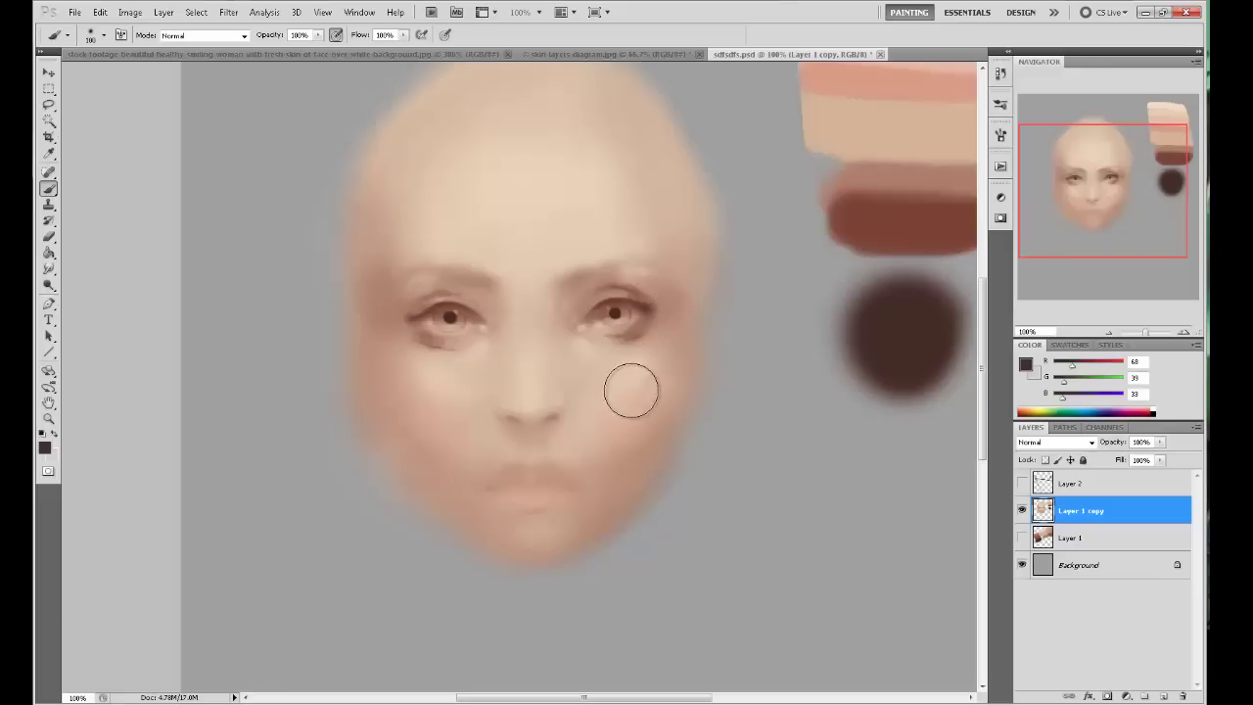
key(bracketright)
key(bracketright)
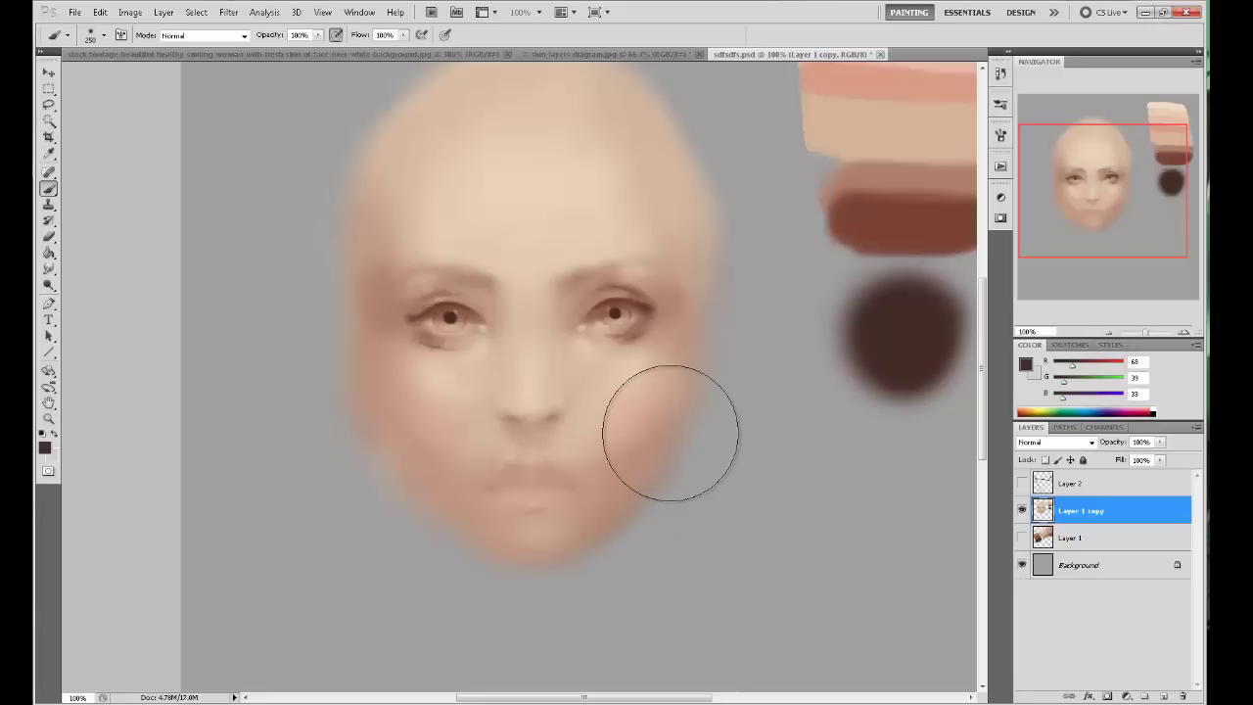
drag(858, 196, 871, 233)
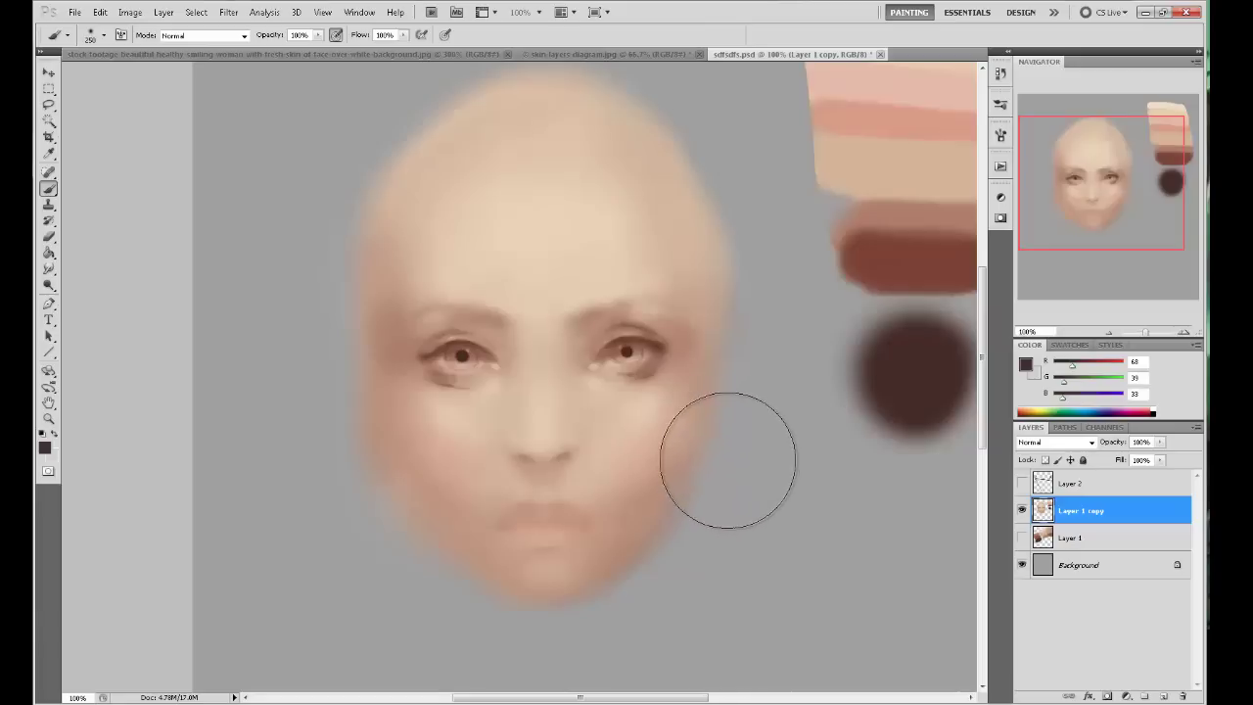
Refine the pupils and irises of both eyes with dark brown, using a much smaller brush.
key(ctrl+plus)
key([)
key([)
key([)
key([)
key([)
key([)
key([)
key([)
key([)
key([)
key([)
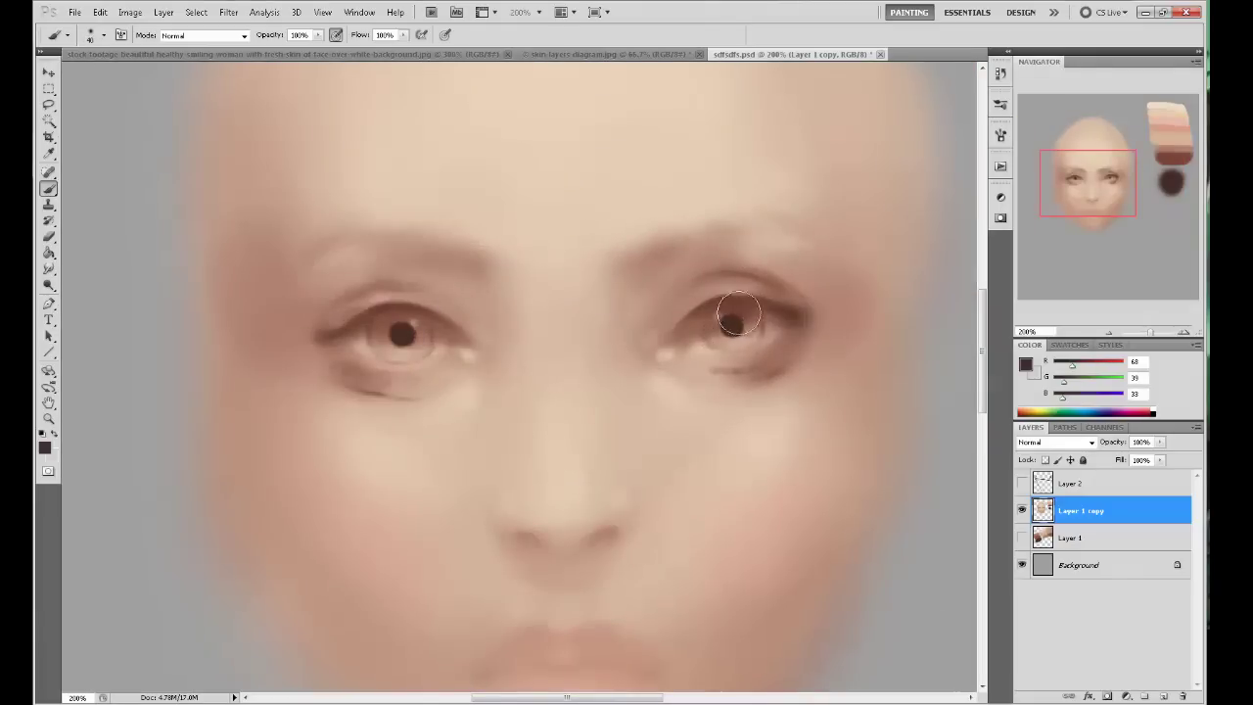
key(ctrl+minus)
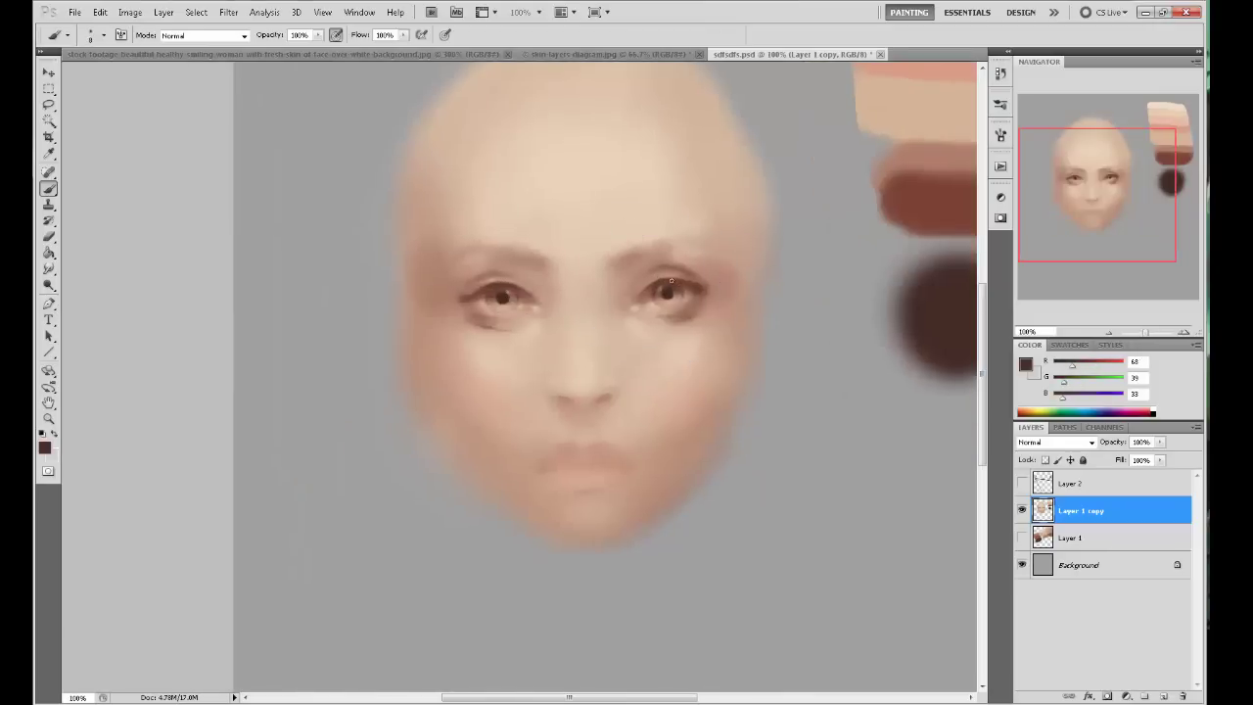
Sample skin and dark eye tones from the face and soften the shading around both eyes with a small brush.
key(])
key(])
key(])
key(])
key(])
key(])
key(])
alt+click(560, 292)
alt+click(504, 299)
key([)
key([)
key([)
key([)
key([)
alt+click(630, 189)
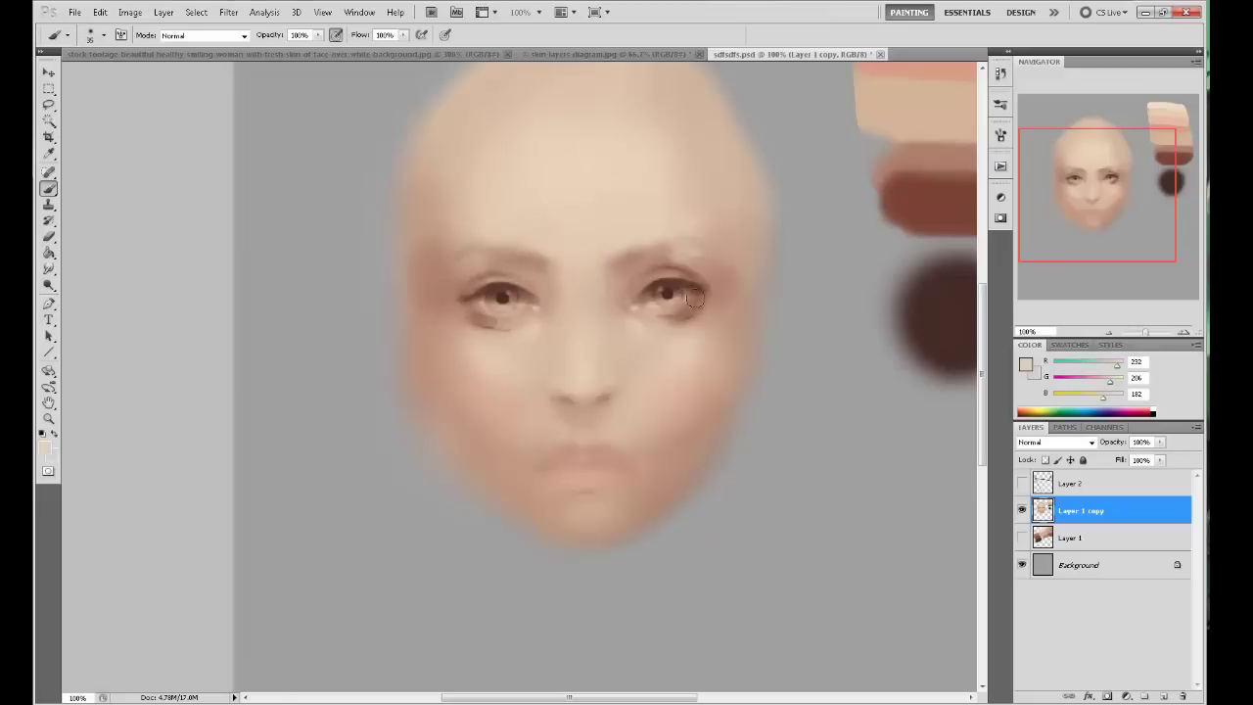
alt+click(716, 270)
Add a new layer above Layer 1 copy and set its blend mode to Color.
click(1165, 696)
click(1056, 442)
click(1034, 420)
Choose a greyish green (#849371) and tint the irises of both eyes with the brush.
click(1026, 364)
click(959, 432)
drag(813, 384, 806, 370)
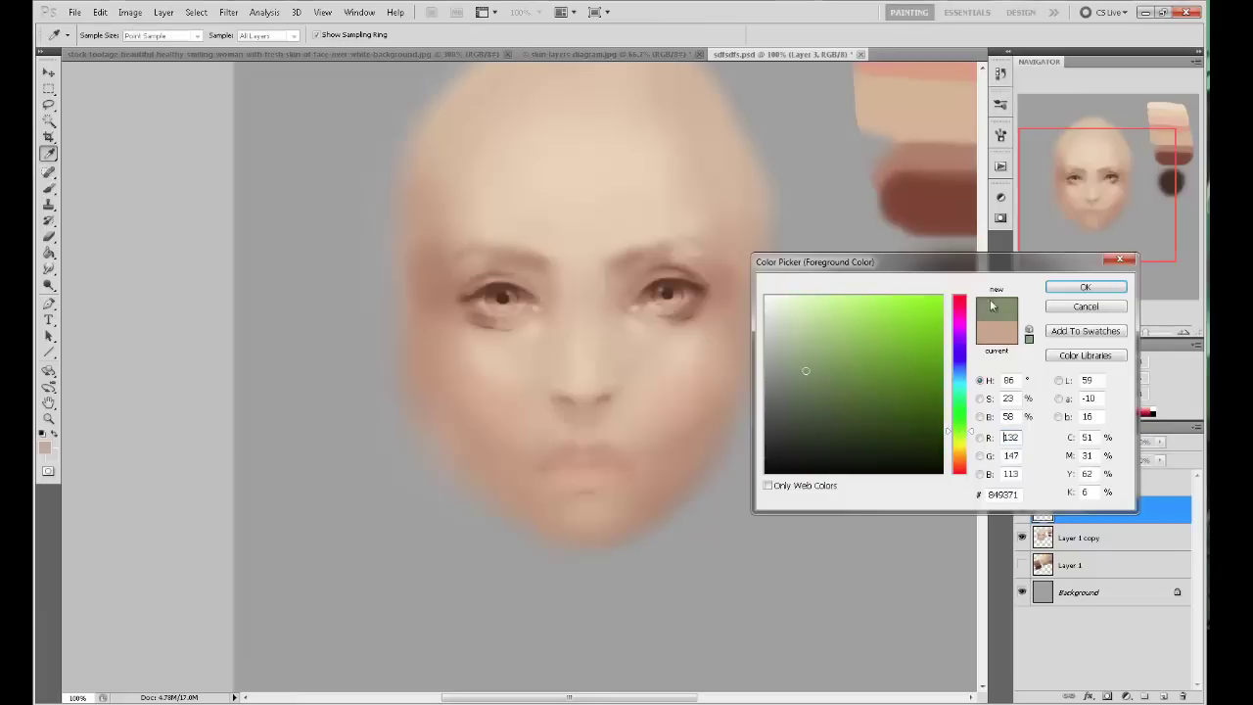
key(Return)
key(b)
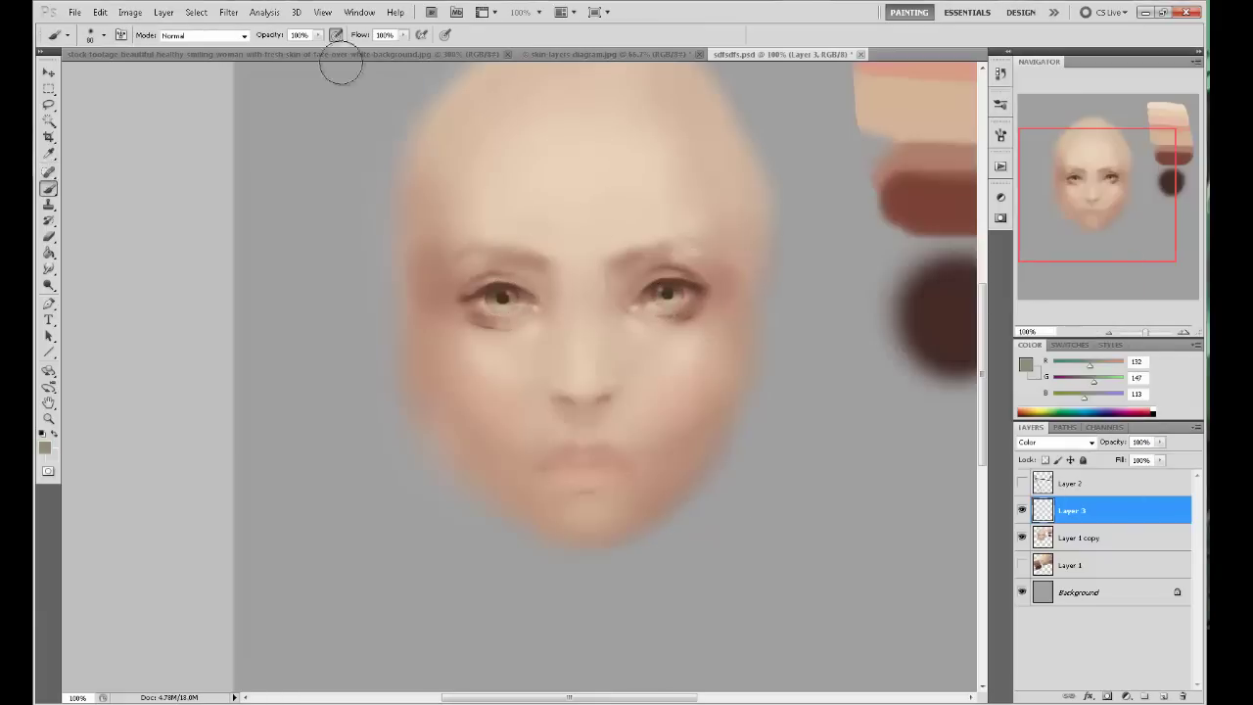
Lower the brush opacity to 20%, choose a golden orange, and tint the irises around the pupils with a small brush.
key(2)
key(bracketright)
key(bracketright)
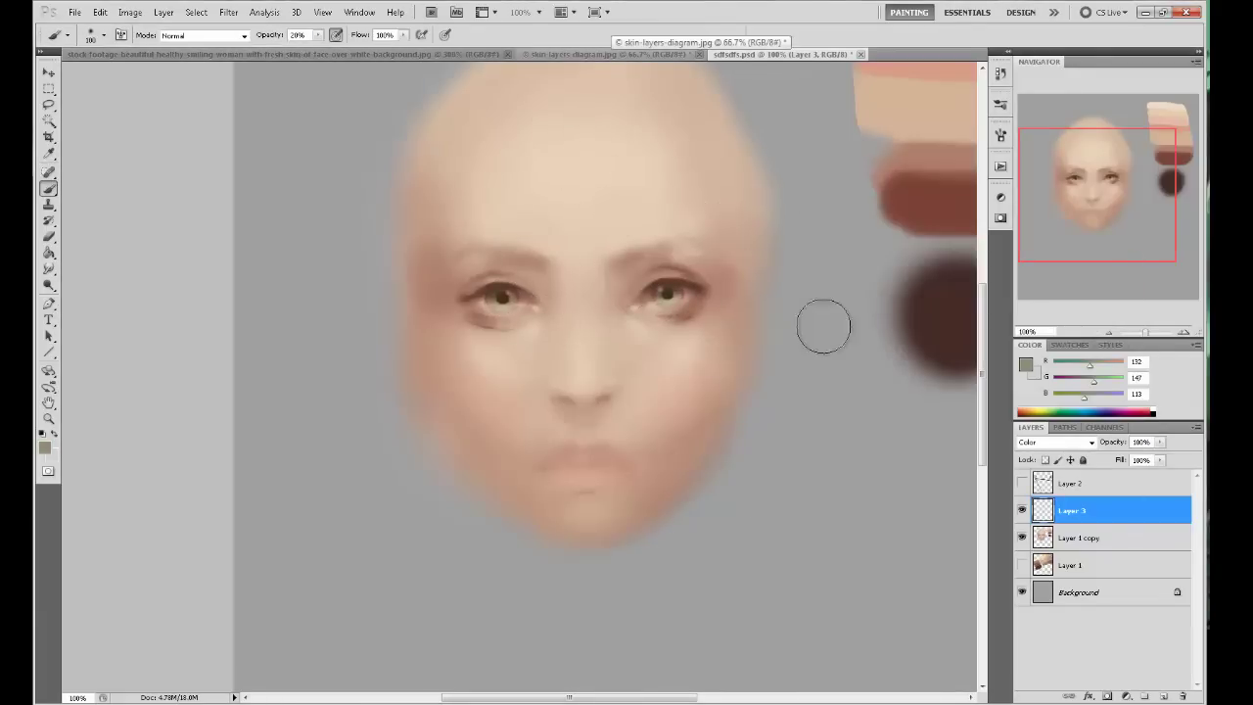
key(bracketleft)
key(bracketleft)
key(bracketleft)
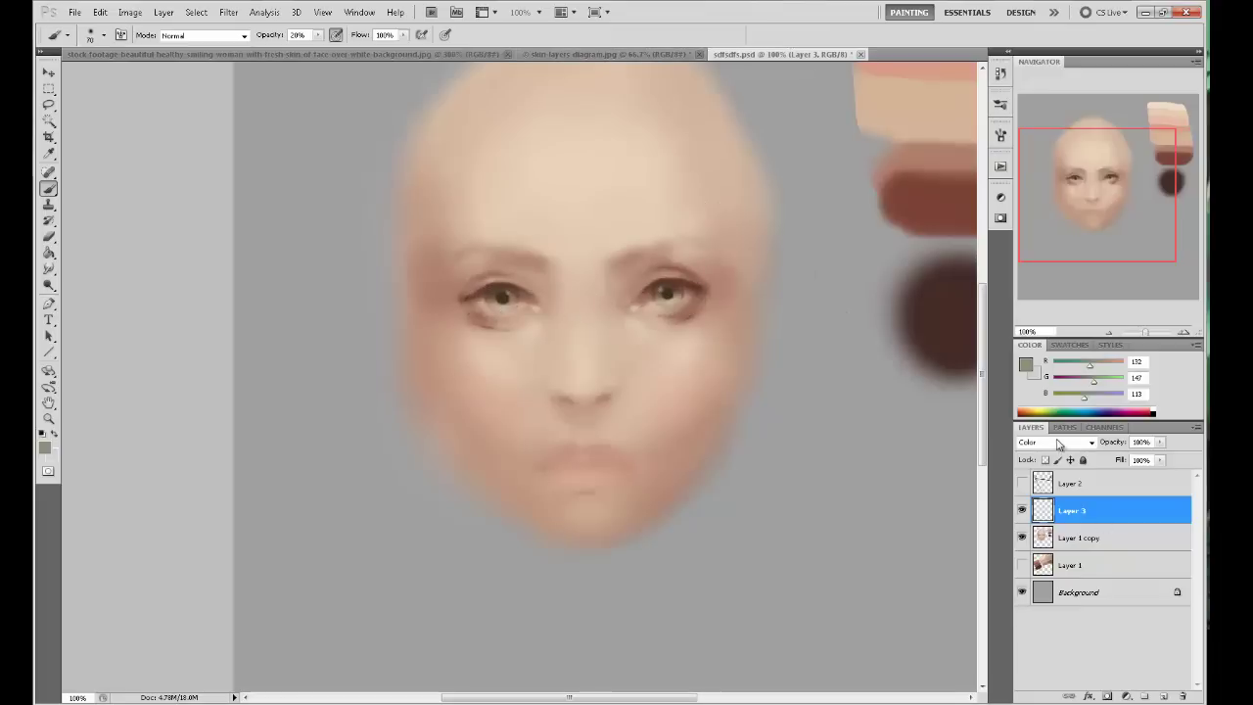
click(1025, 364)
click(967, 459)
click(904, 316)
click(1087, 291)
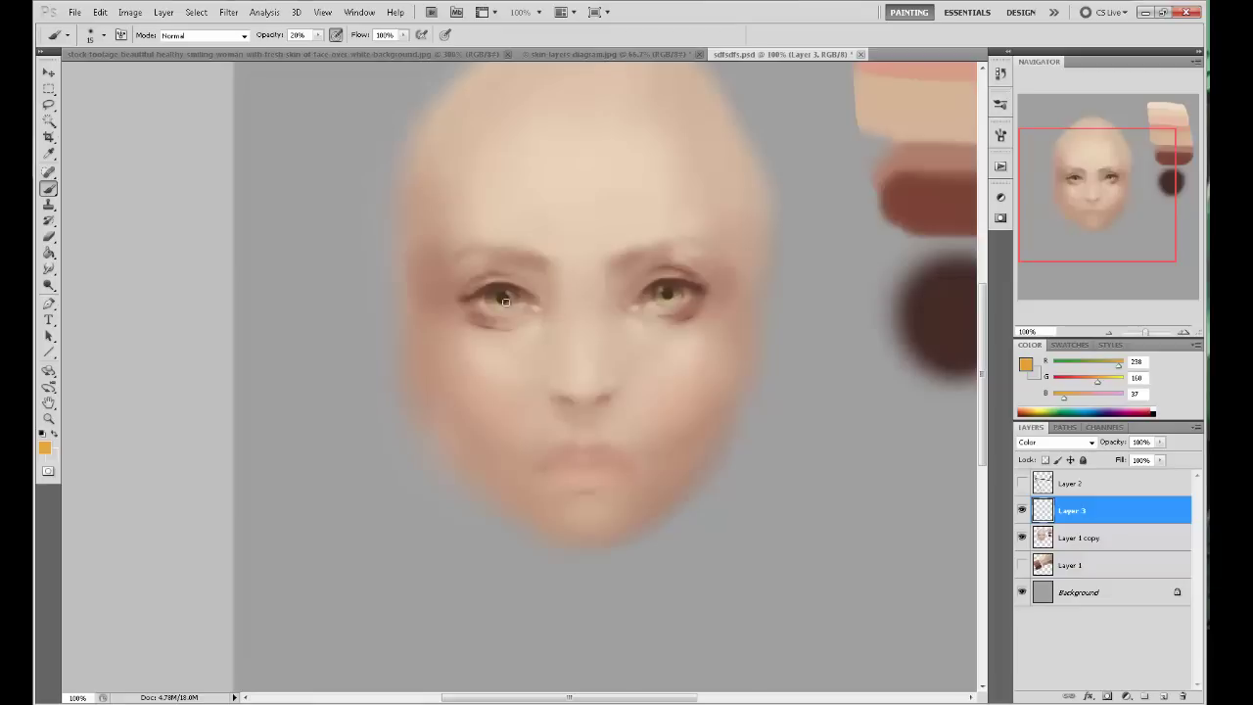
Merge the iris tint into Layer 1 copy and refine the dark iris and upper lid edges with sampled browns and a smaller brush.
key(ctrl+e)
alt+click(681, 291)
key(bracketleft)
key(bracketleft)
key(bracketleft)
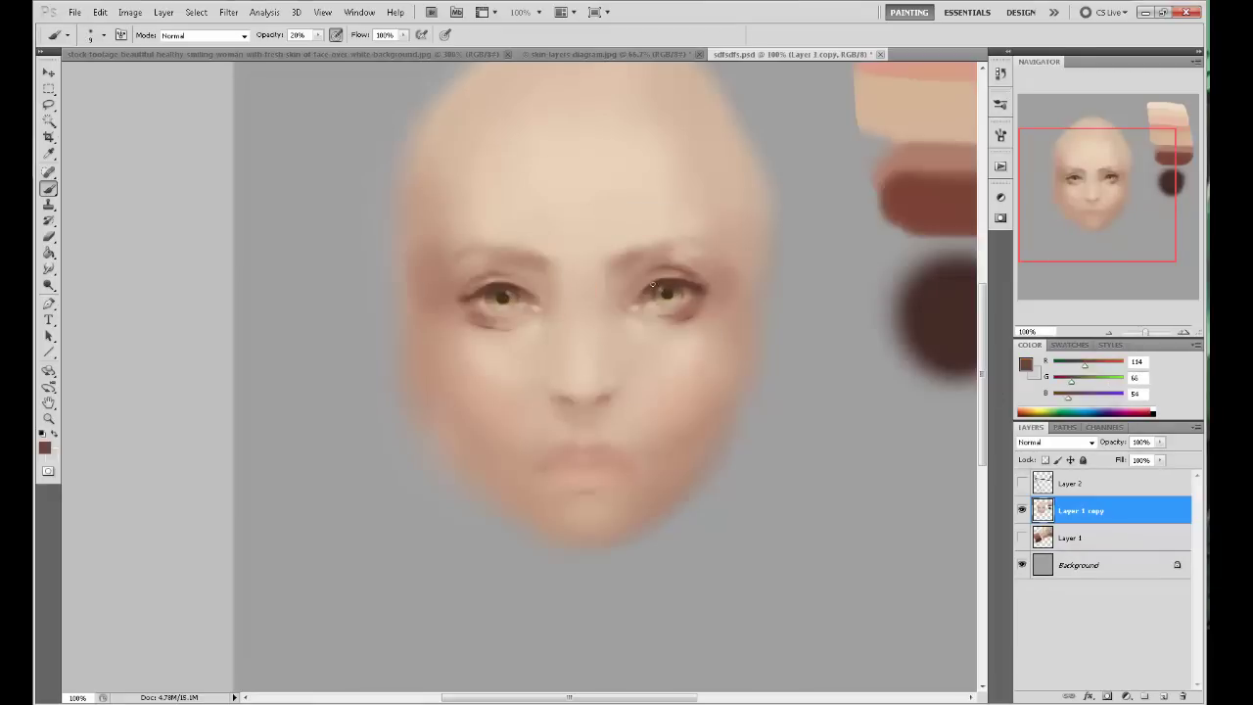
alt+click(674, 285)
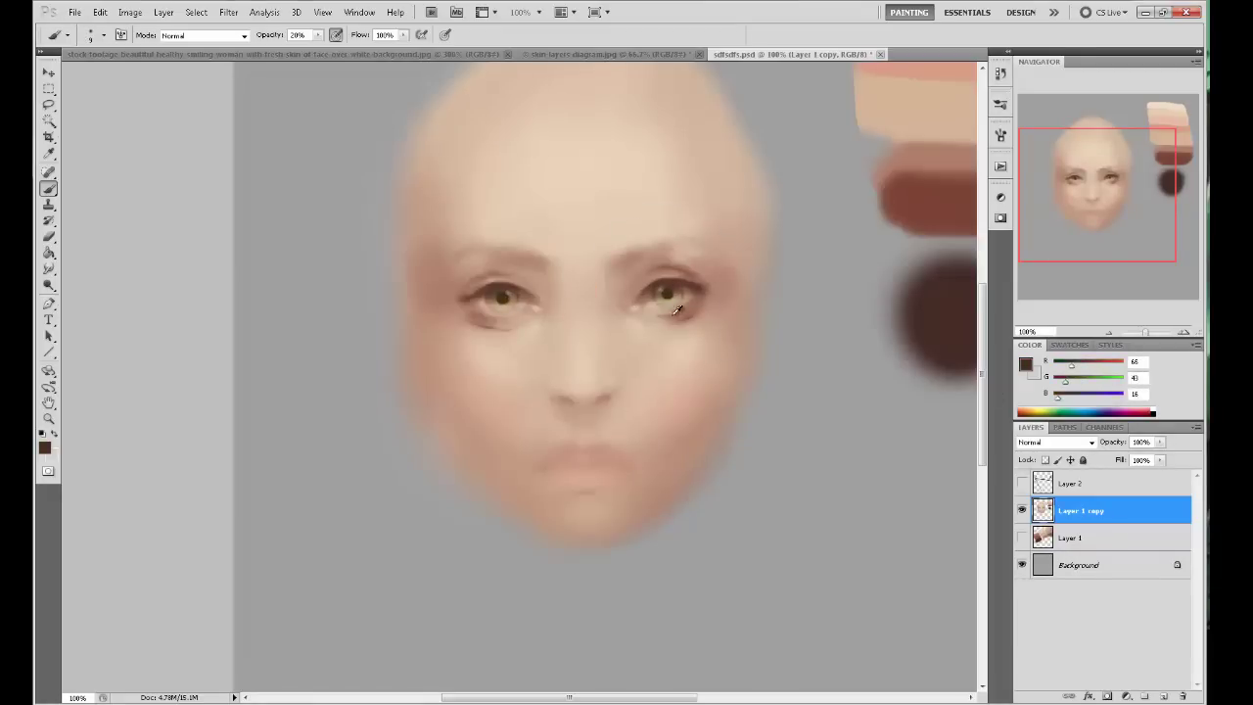
Lighten the lower lid of the eye nearer the palette with sampled skin tones, raising the brush opacity to 41%.
alt+click(674, 315)
mouse_move(836, 129)
mouse_down()
mouse_move(755, 255)
mouse_move(767, 191)
mouse_up()
key(bracketright)
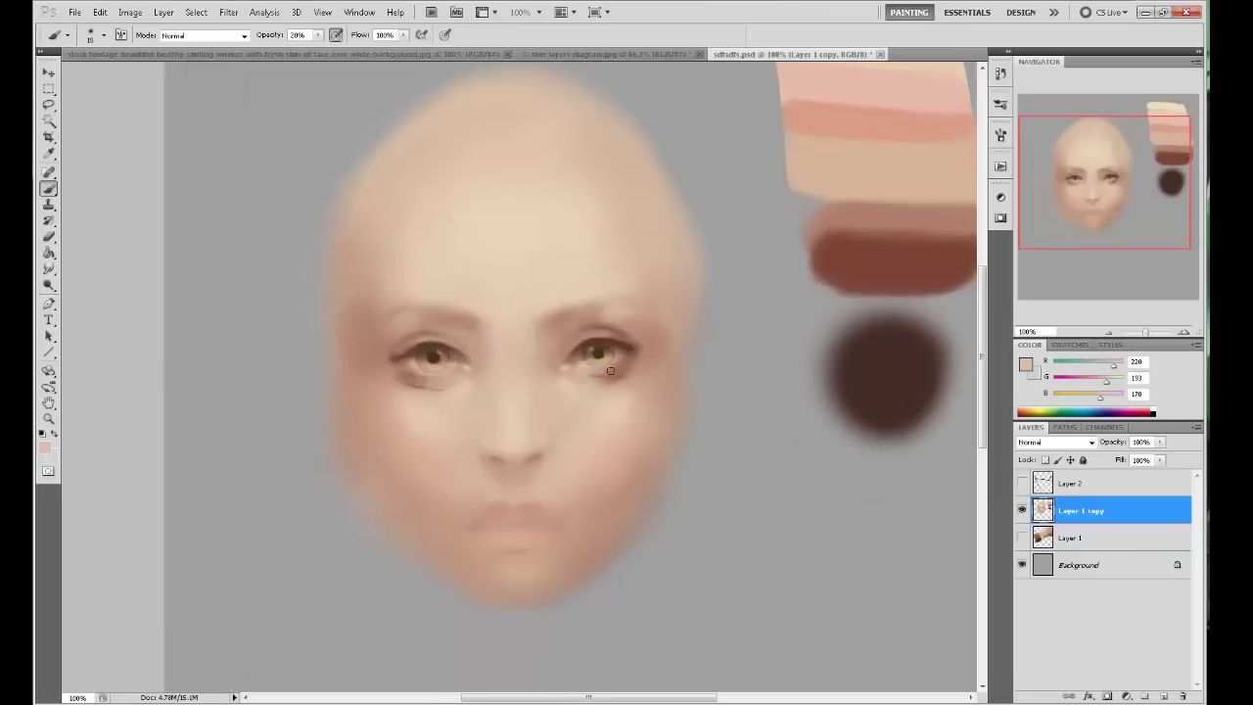
drag(320, 37, 343, 51)
alt+click(586, 373)
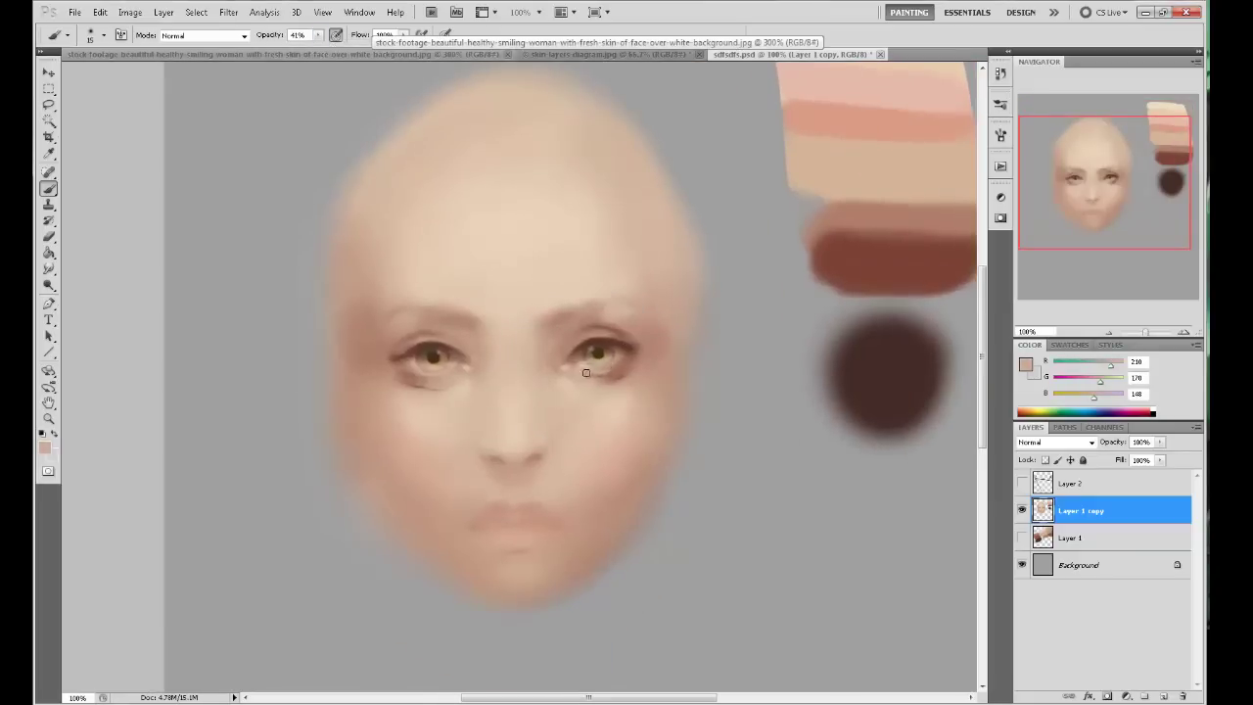
Refine the lash line, iris and lower lid of the same eye with sampled tones, raising the brush opacity to 60%.
alt+click(636, 340)
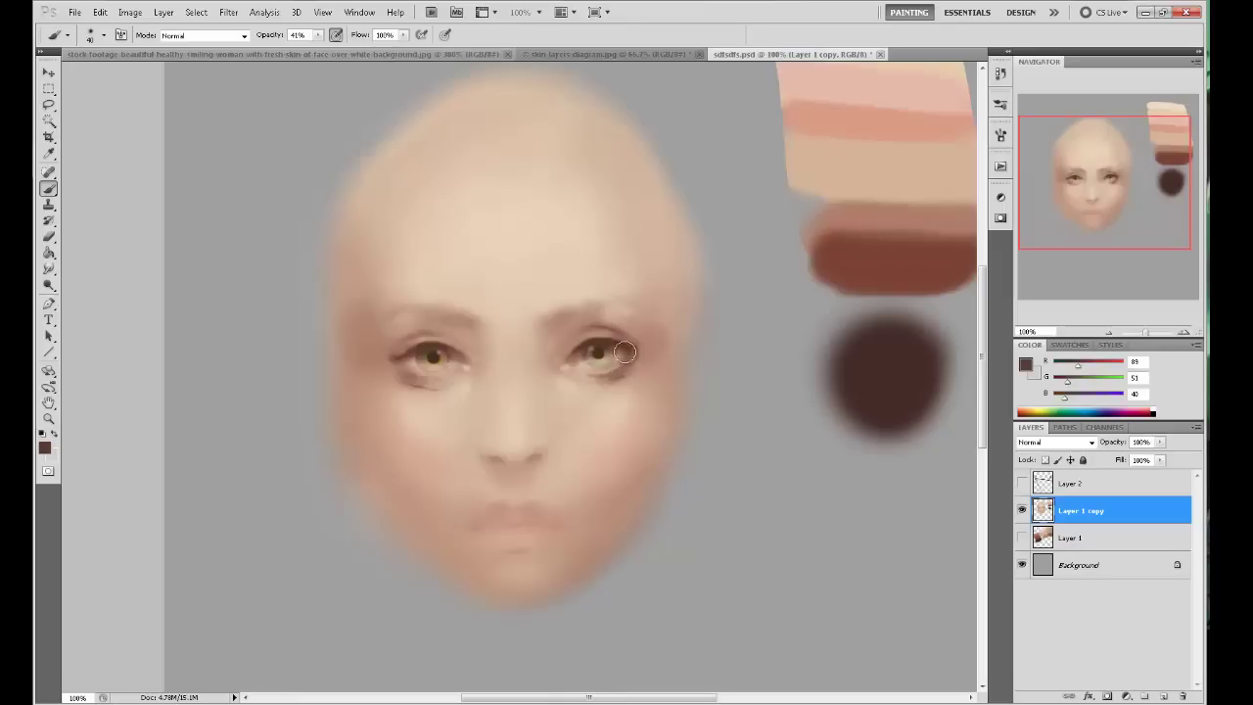
alt+click(597, 350)
key(6)
alt+click(612, 328)
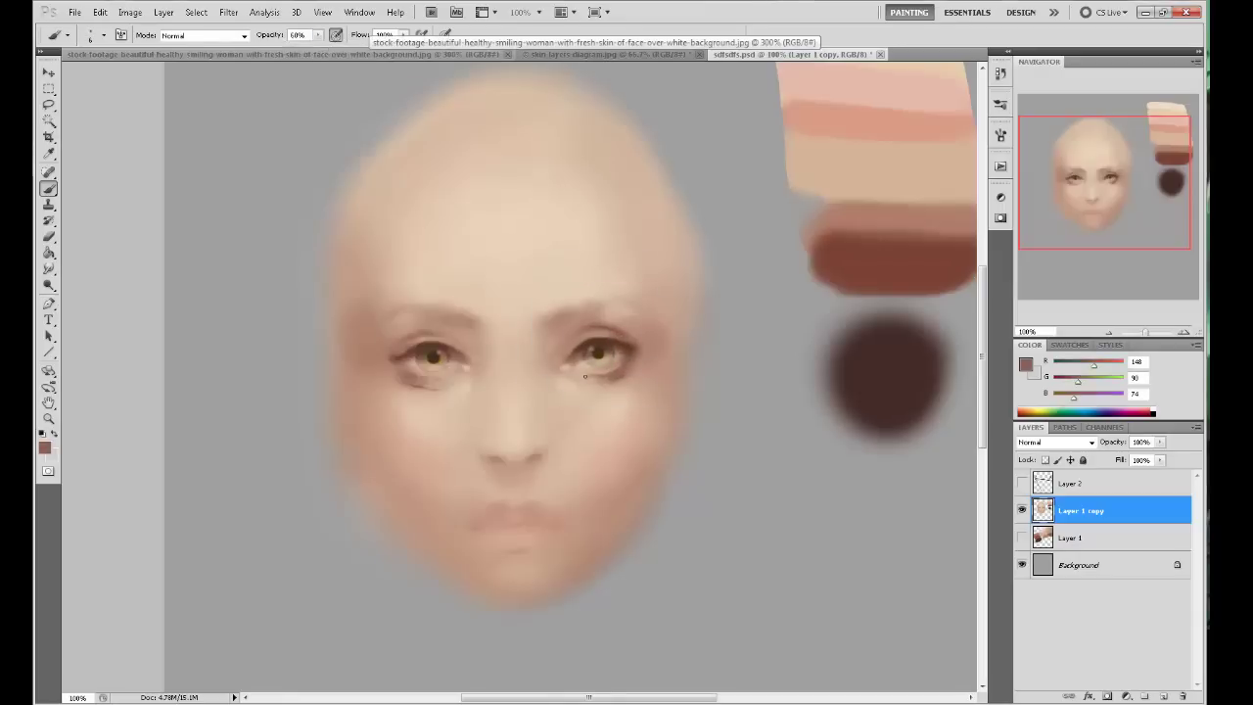
Set the brush opacity to 100% and darken the right-hand eye's upper lash line with dark brown sampled from the eye.
alt+click(620, 370)
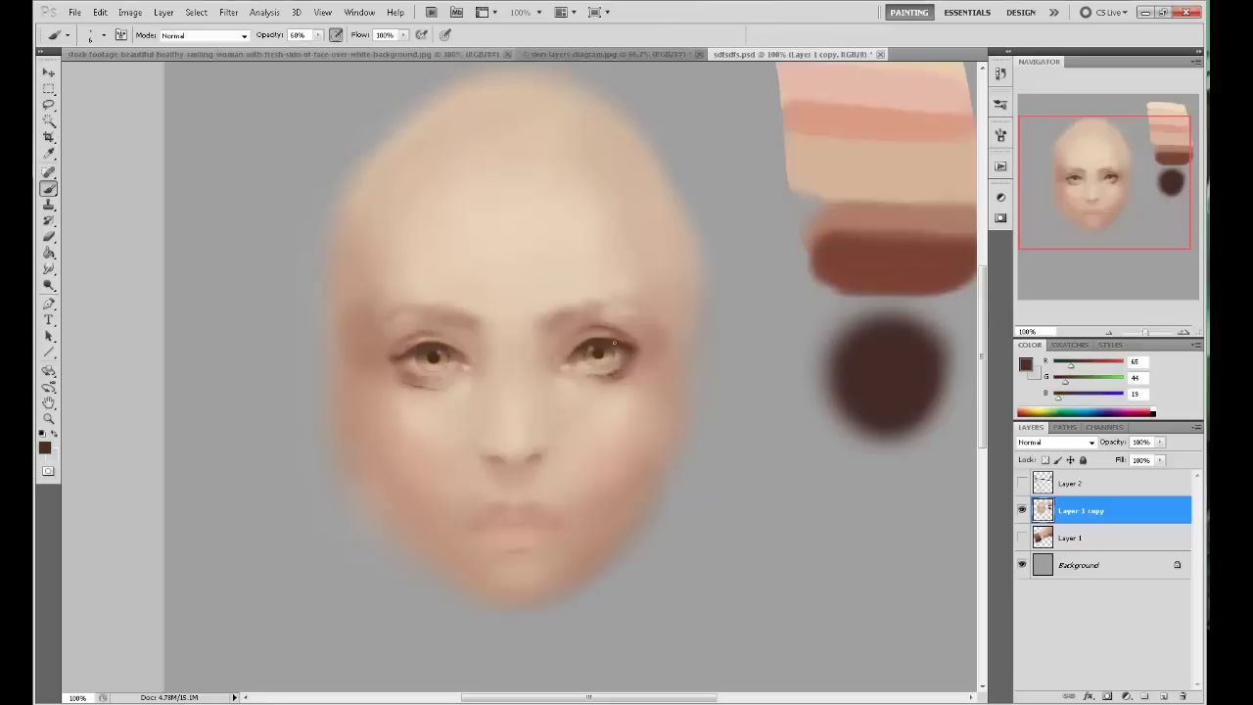
click(1026, 364)
click(1071, 308)
key(0)
key(ctrl+minus)
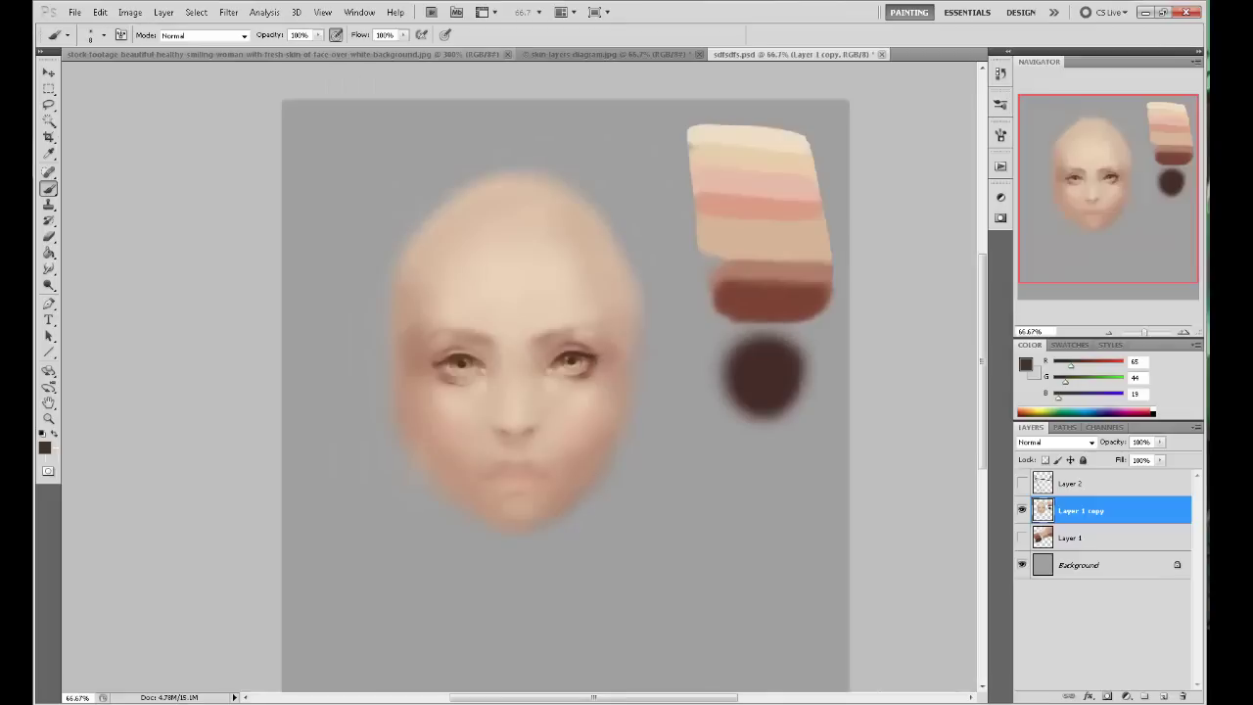
Refine the lids and inner shading of both eyes, alternating sampled skin tones and dark browns.
alt+click(567, 343)
alt+click(453, 347)
alt+click(556, 321)
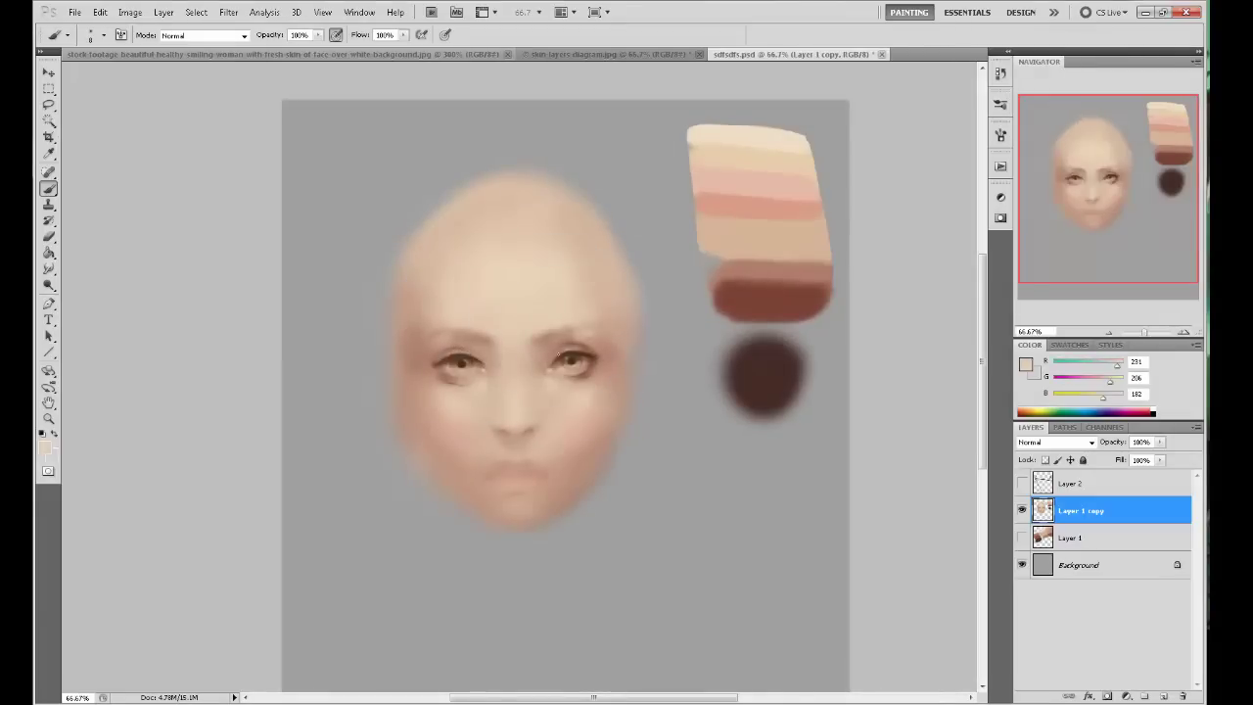
alt+click(568, 361)
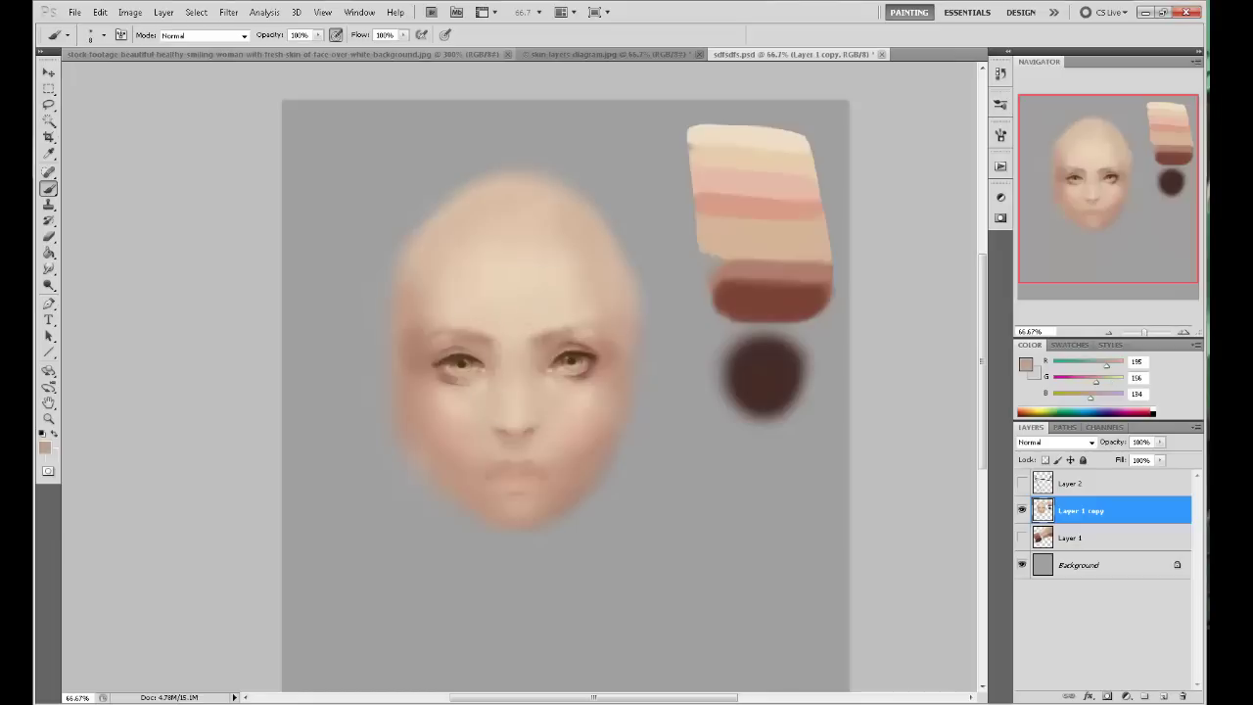
alt+click(465, 341)
alt+click(587, 350)
alt+click(585, 349)
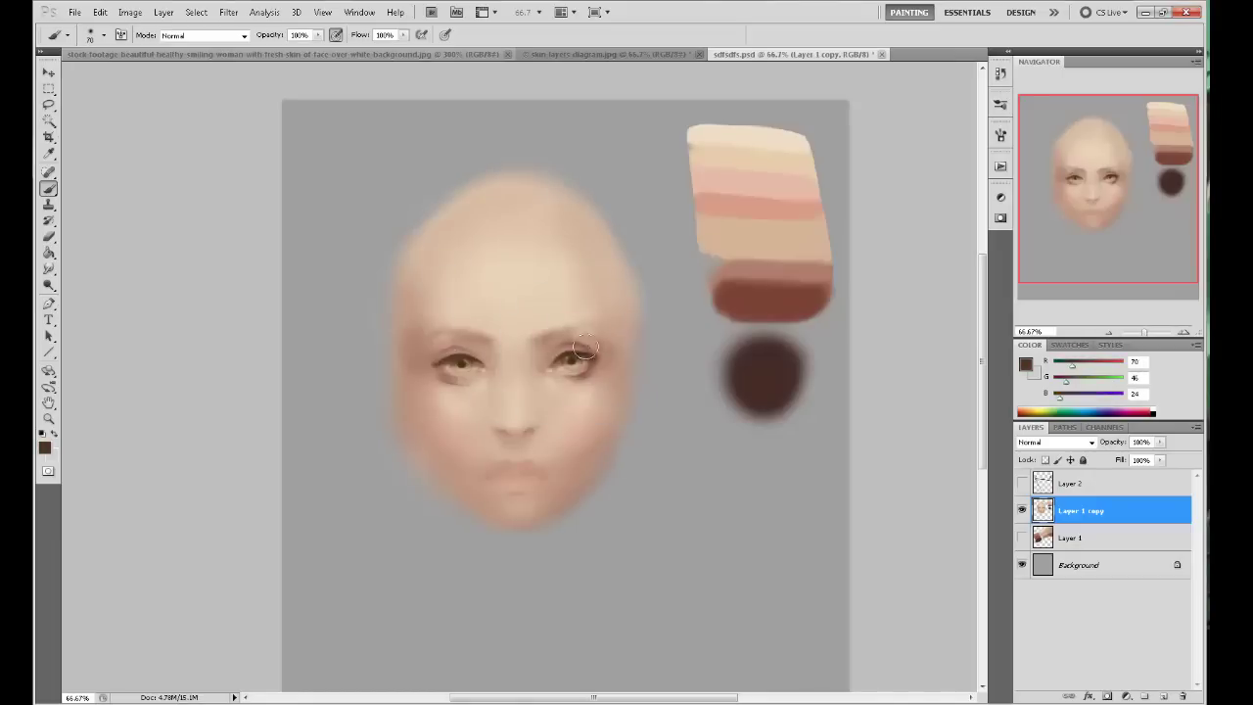
Deepen the soft shadow at the right-hand eye's outer corner with a 200 px brush and sampled reddish brown.
key(bracketright)
key(bracketright)
key(bracketright)
key(bracketright)
key(bracketright)
key(bracketright)
key(bracketright)
click(594, 324)
alt+click(600, 341)
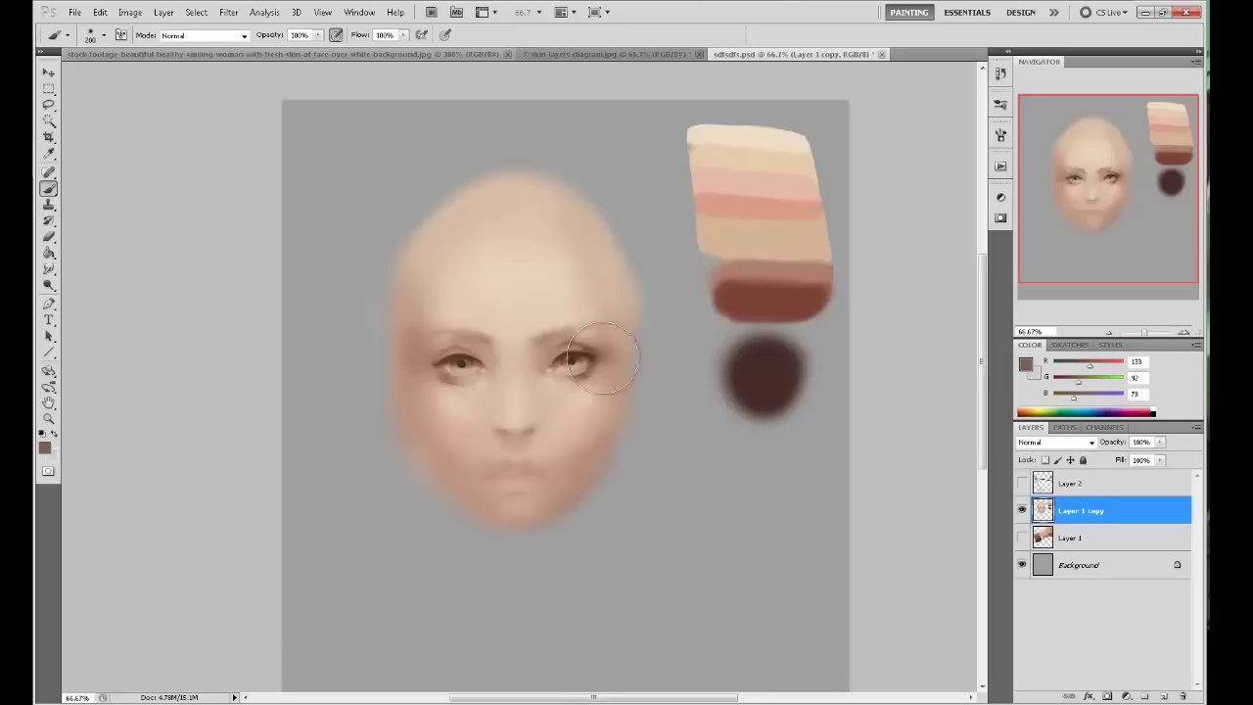
Shade around the left-hand eye and the brow's inner end with sampled medium brown and a much smaller brush.
alt+click(461, 352)
alt+click(480, 343)
key(ctrl+plus)
drag(495, 333, 563, 280)
key(bracketleft)
key(bracketleft)
key(bracketleft)
key(bracketleft)
key(bracketleft)
key(bracketleft)
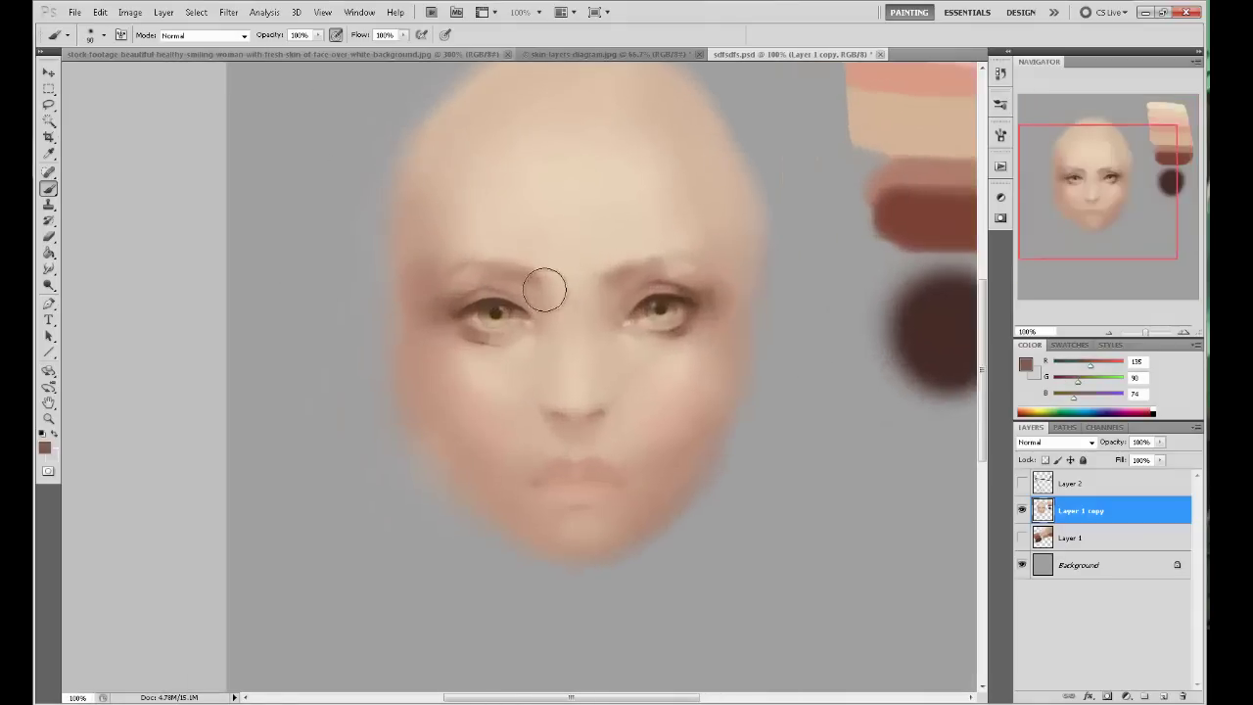
key(bracketleft)
key(bracketleft)
Flip the canvas horizontally and strengthen the upper lash lines with dark brown sampled from the left-hand eye.
key(ctrl+shift+h)
drag(773, 358, 666, 389)
alt+click(543, 317)
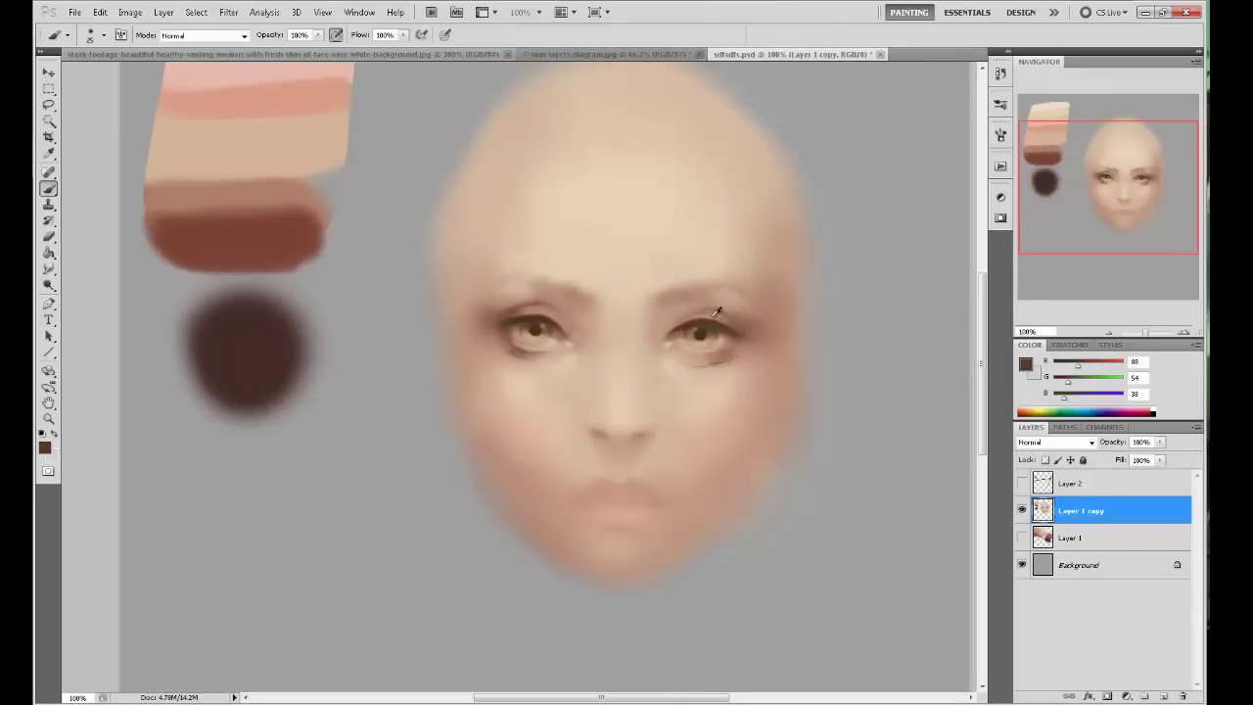
alt+click(542, 319)
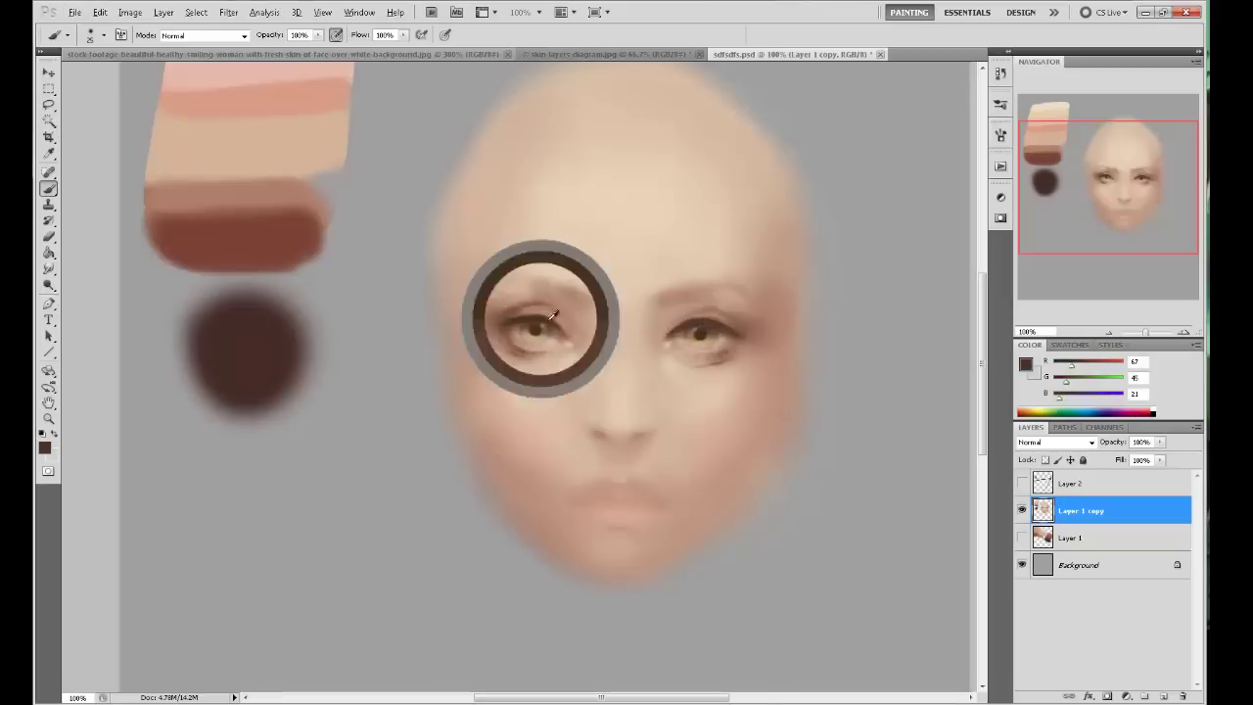
Reshape the eye and brow area with the Liquify filter, then flip the canvas horizontally back.
click(229, 12)
click(275, 90)
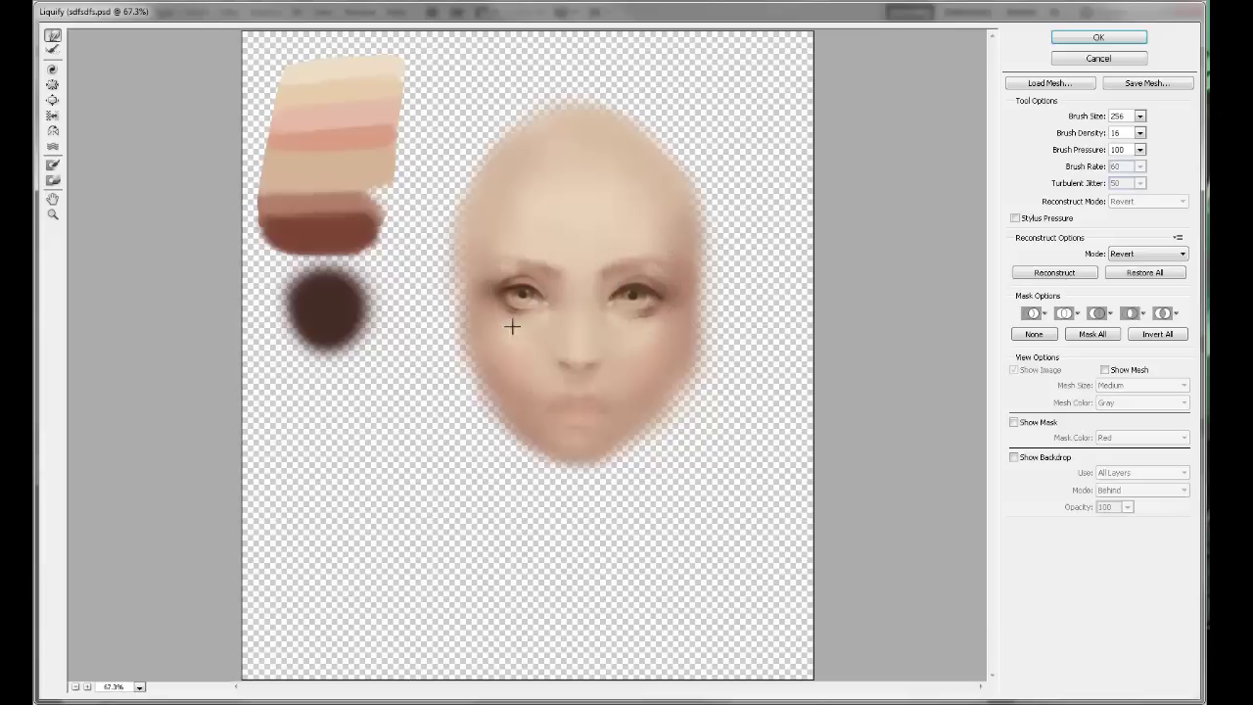
click(1140, 116)
click(1078, 135)
click(630, 264)
key(bracketright)
key(bracketright)
key(bracketright)
key(bracketright)
key(bracketright)
click(1077, 37)
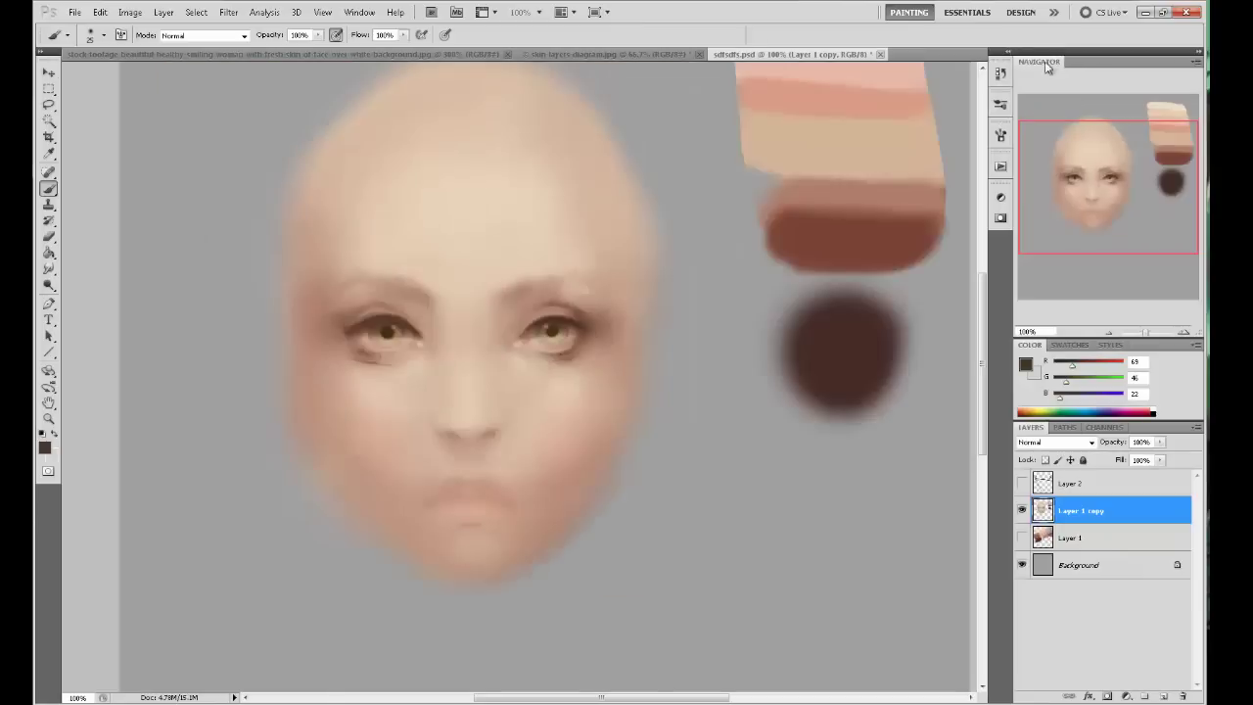
Compare an earlier brush state in the history with the latest canvas state.
click(1000, 73)
click(979, 494)
click(894, 308)
drag(980, 494, 980, 510)
click(893, 510)
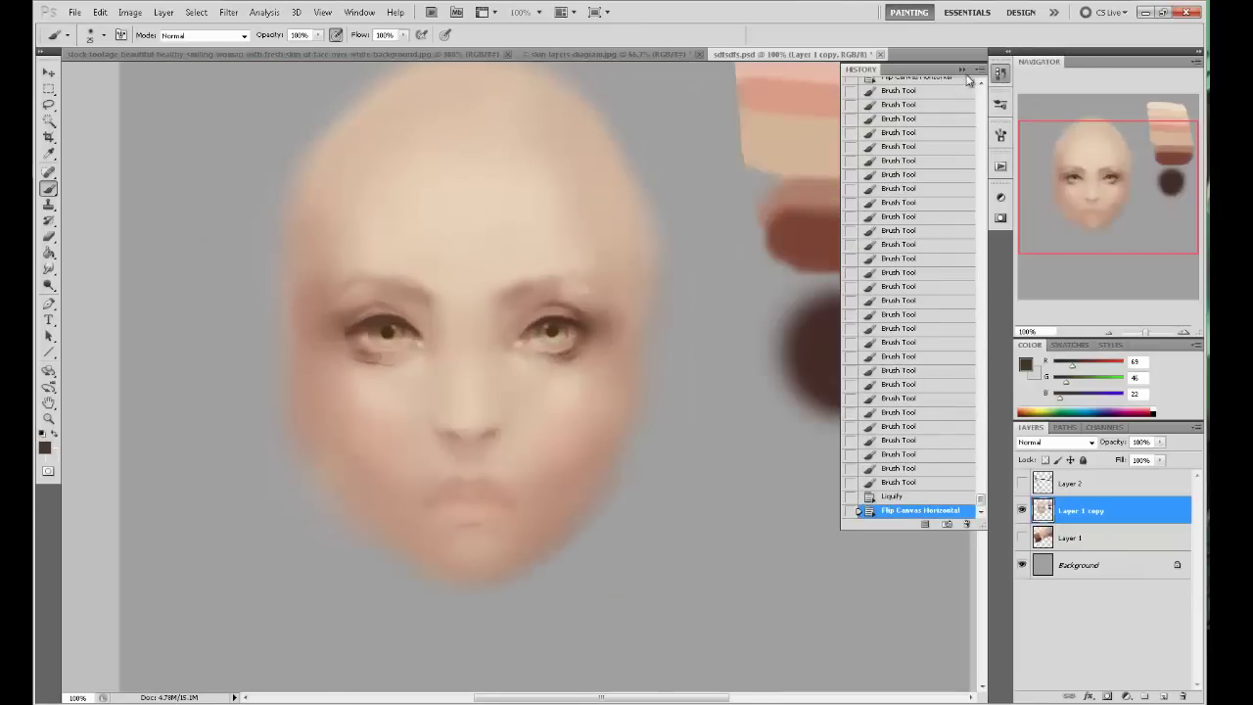
click(963, 71)
Adjust the eyes again with the Liquify filter using a brush size of 133.
alt+click(504, 350)
drag(504, 350, 696, 328)
key(shift+ctrl+x)
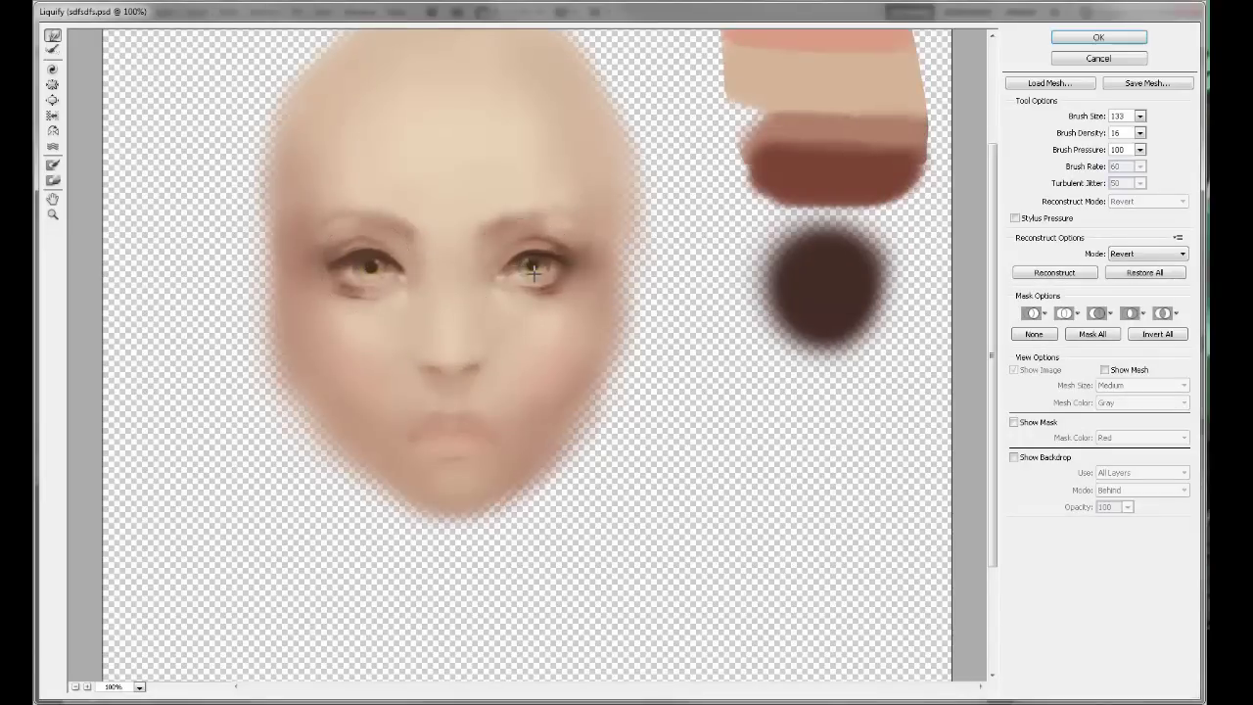
key(Return)
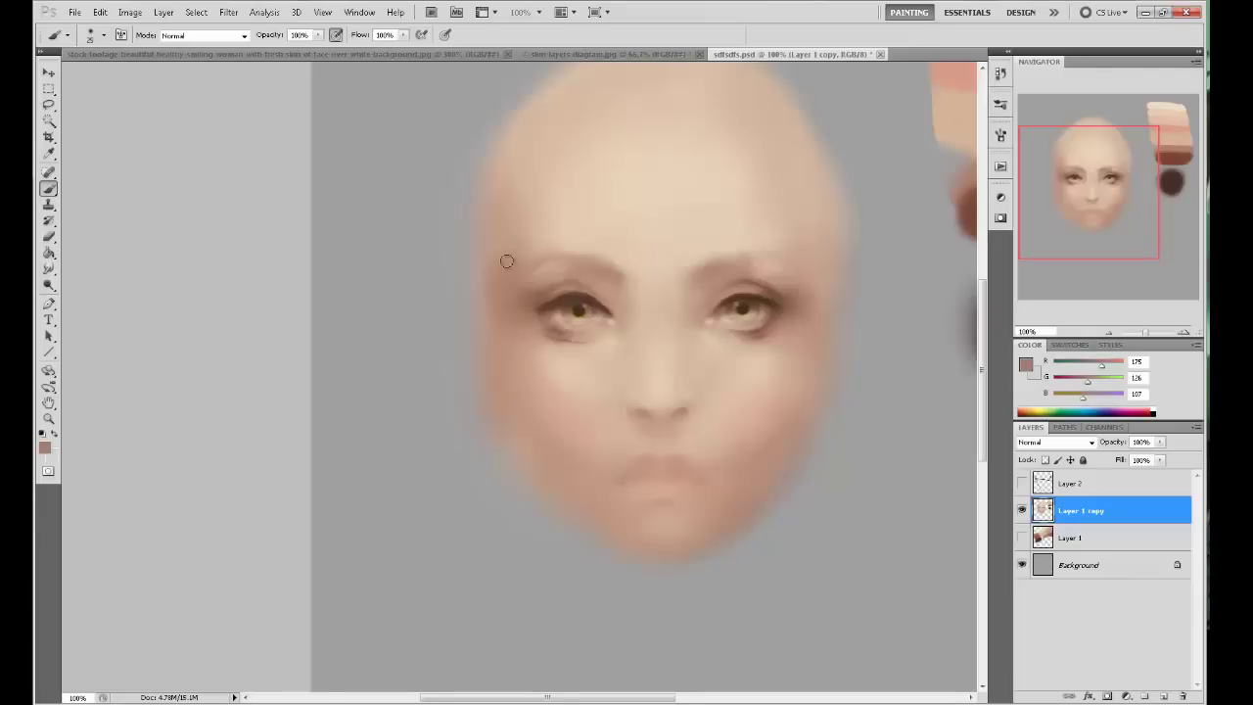
Refine the left-hand eye's upper lid crease and inner corner with sampled pinkish skin tones and dark brown.
alt+click(568, 294)
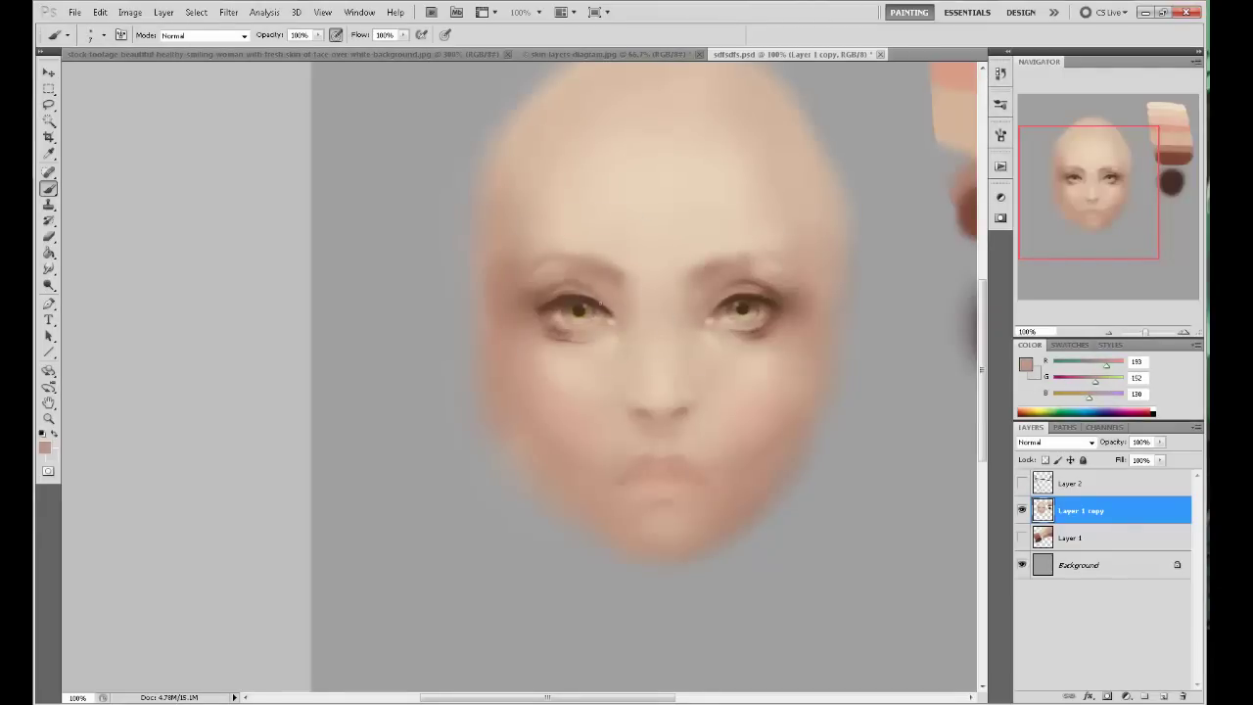
alt+click(595, 291)
drag(782, 292, 657, 292)
alt+click(496, 299)
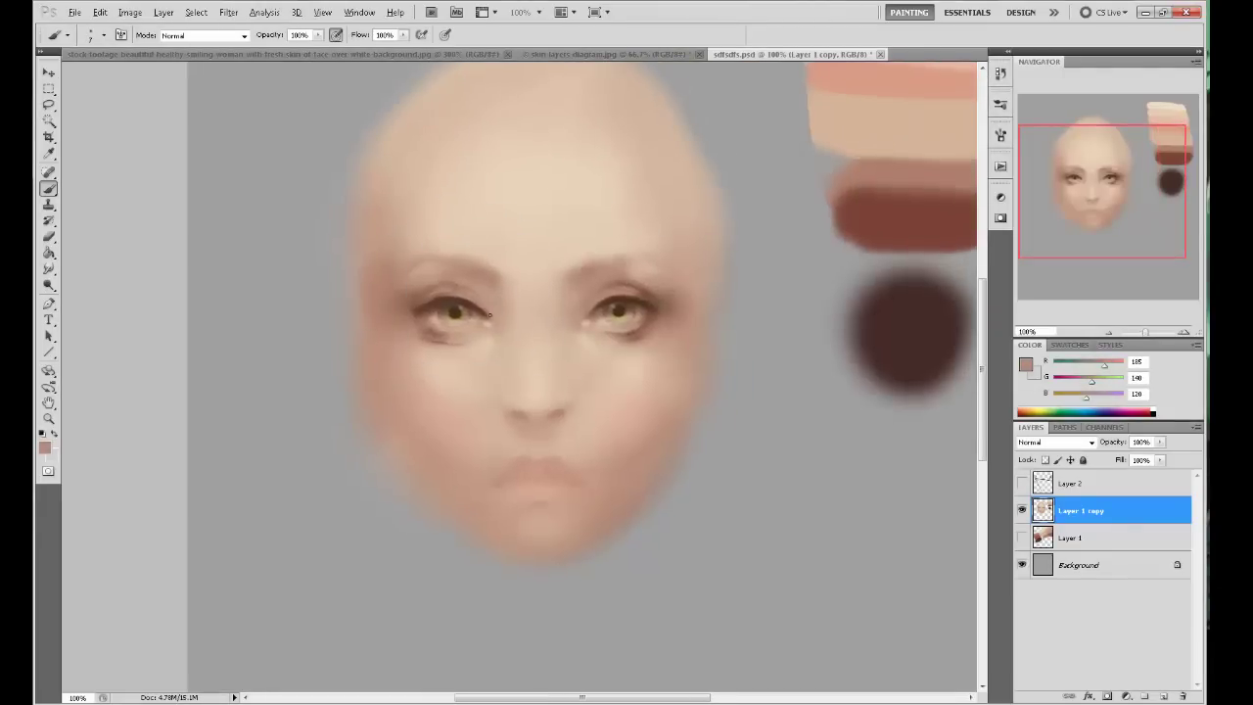
alt+click(476, 308)
alt+click(484, 312)
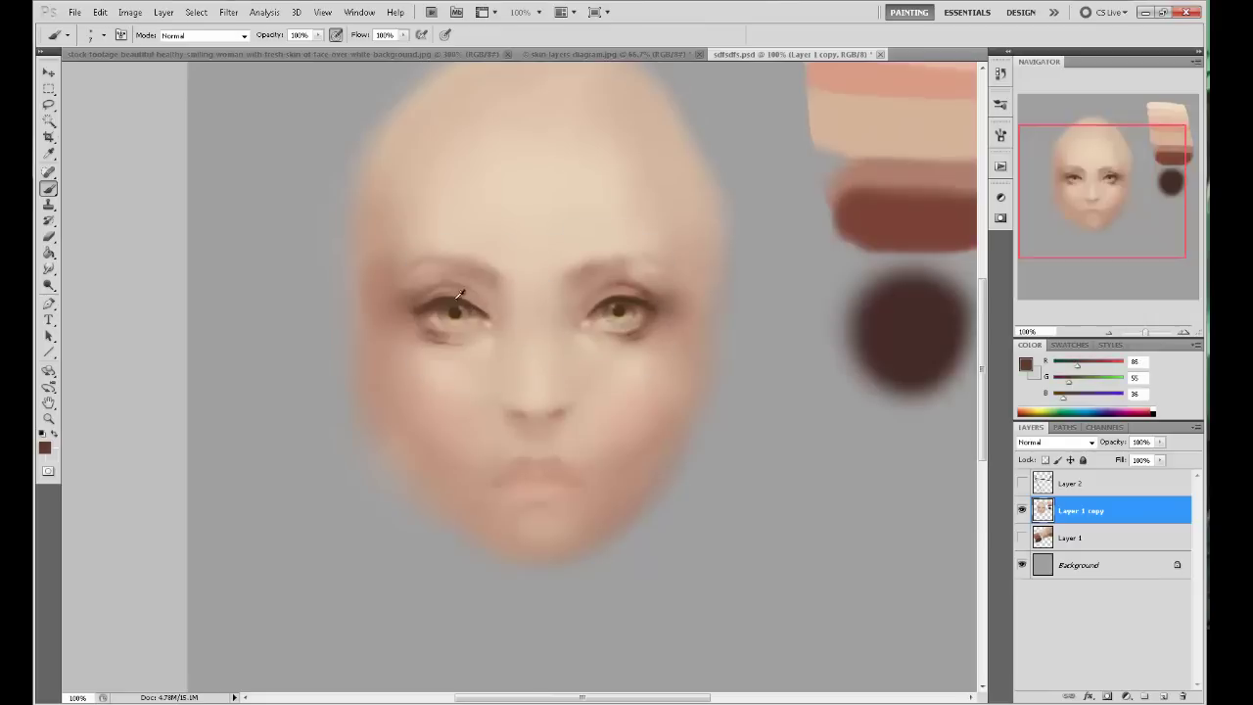
alt+click(465, 346)
Soften the skin beneath the eyes with sampled skin tone and deepen the outer eye corners with reddish brown.
key(ctrl+minus)
key(bracketright)
key(bracketright)
key(bracketright)
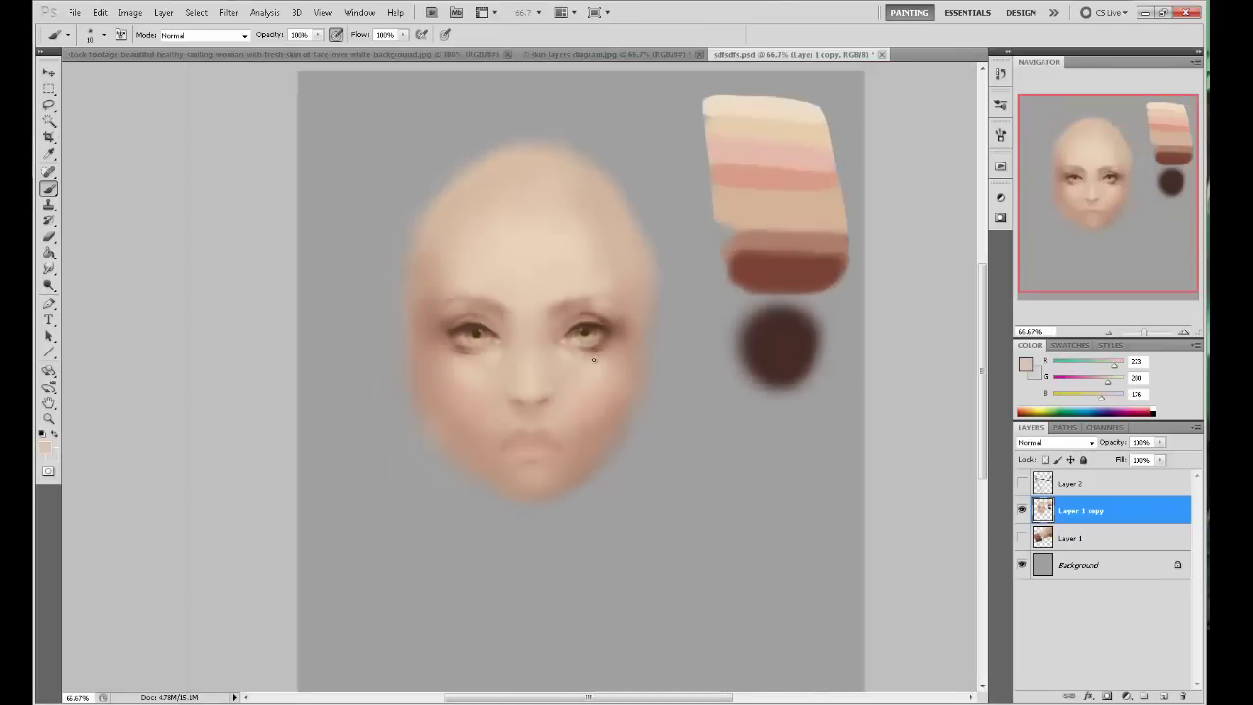
alt+click(604, 345)
alt+click(450, 336)
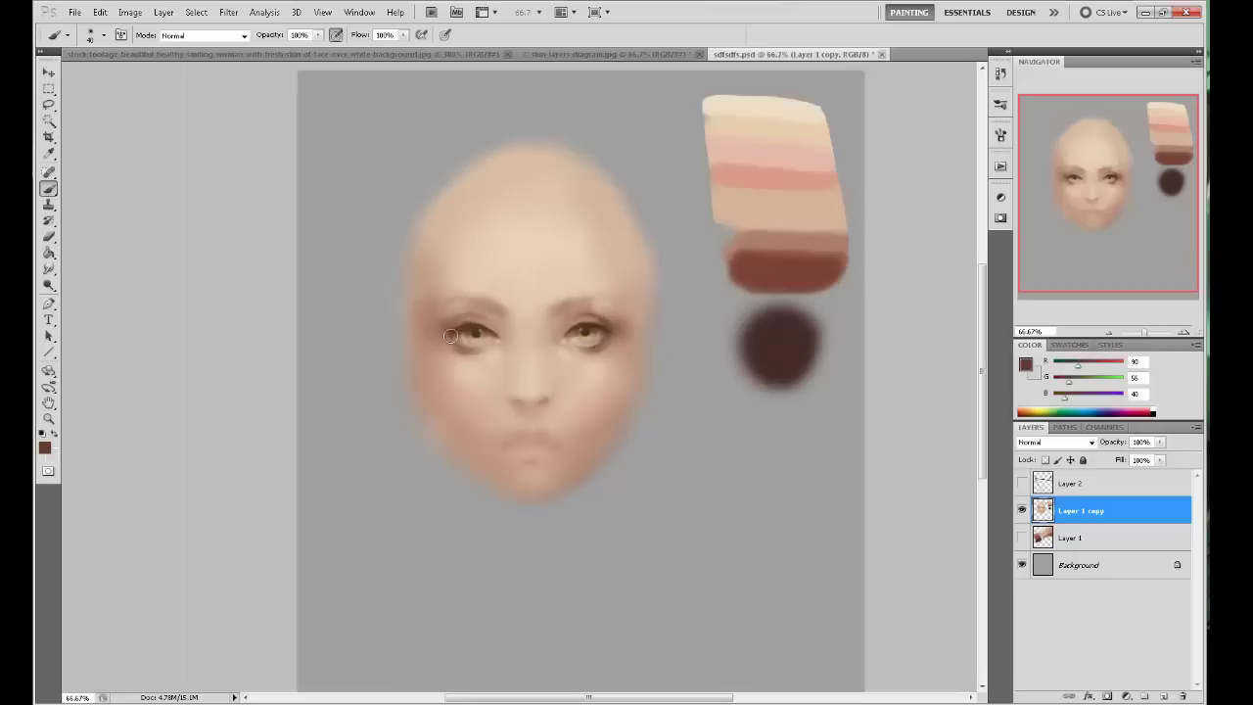
Darken the upper lash lines of both eyes with a smaller brush and sampled dark brown.
key(bracketleft)
key(bracketleft)
key(bracketleft)
key(bracketleft)
key(bracketleft)
key(bracketleft)
key(bracketleft)
alt+click(597, 327)
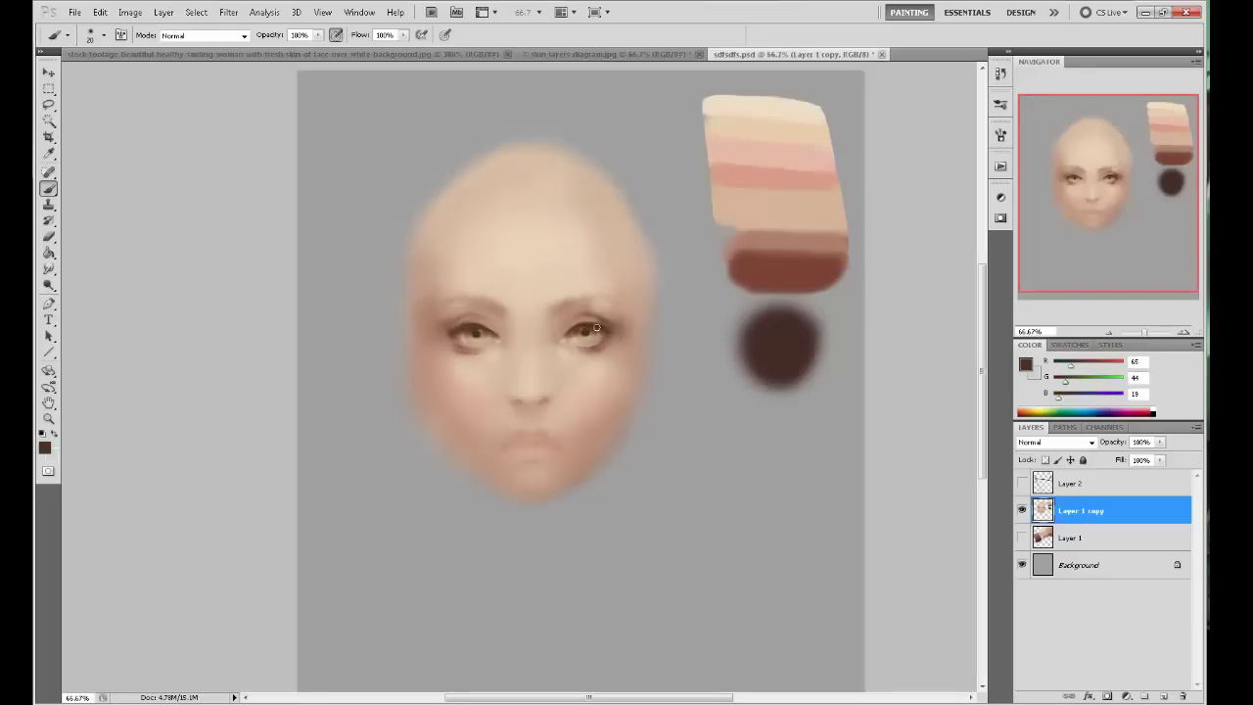
key(ctrl+plus)
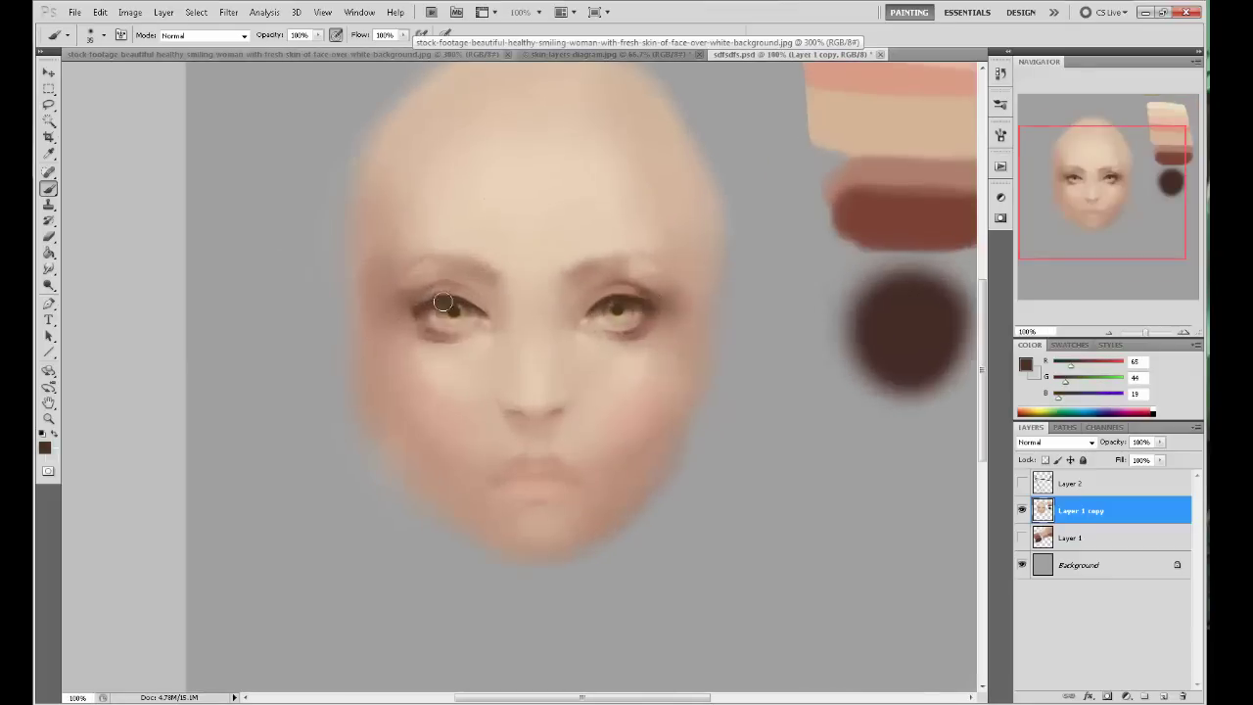
Lighten the inner eye area with a small brush and a light skin tone sampled beside the right-hand eye.
alt+click(602, 323)
key(bracketleft)
key(bracketleft)
key(bracketleft)
key(bracketleft)
key(bracketleft)
key(bracketleft)
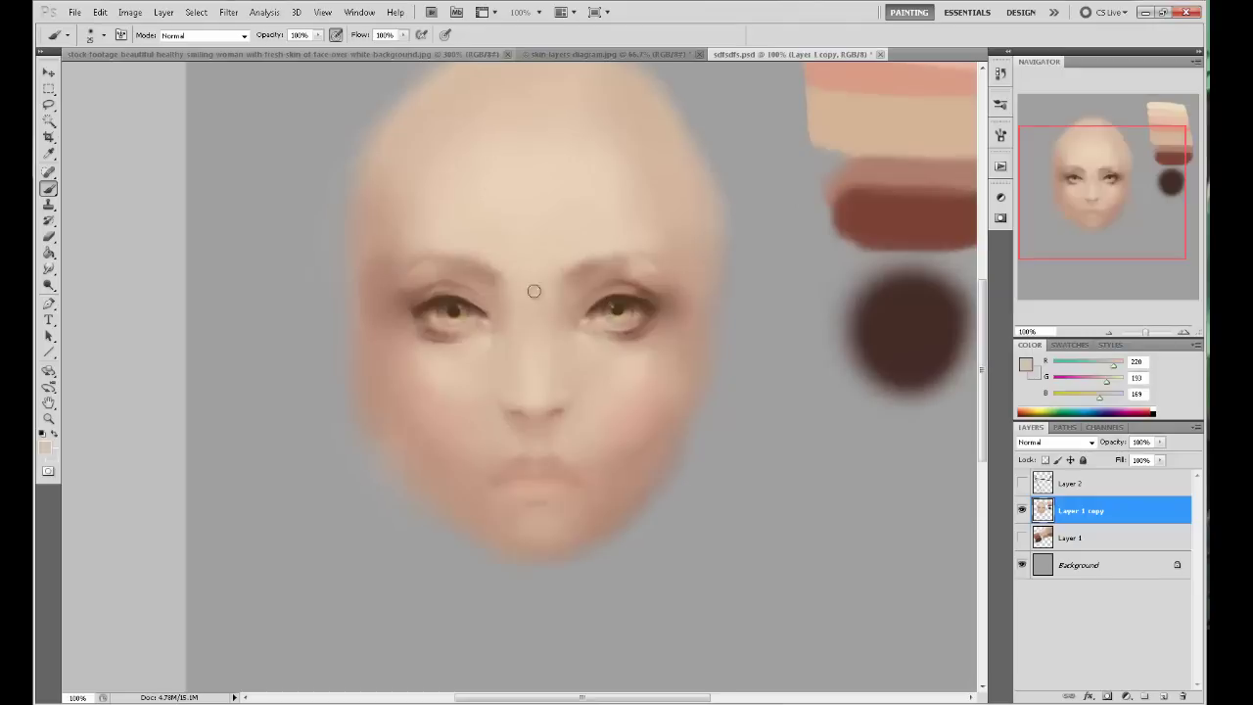
Refine the pupils and irises of both eyes with sampled dark brown and golden tones.
alt+click(453, 312)
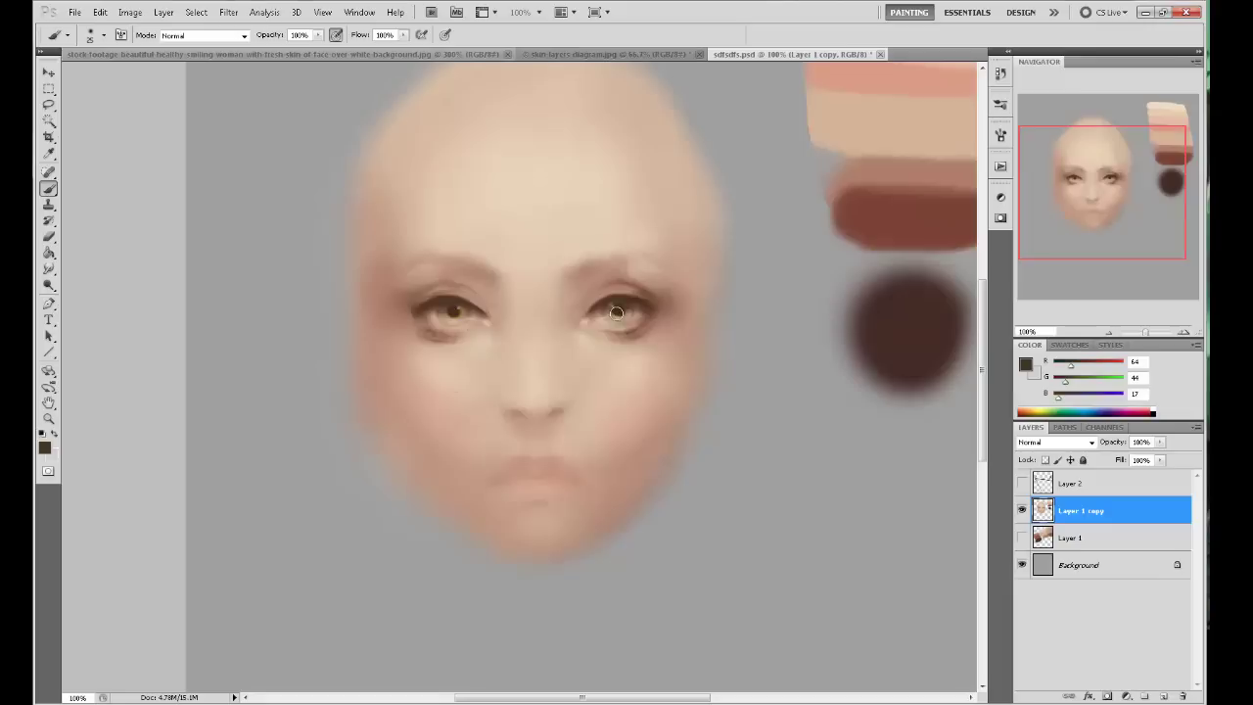
alt+click(454, 318)
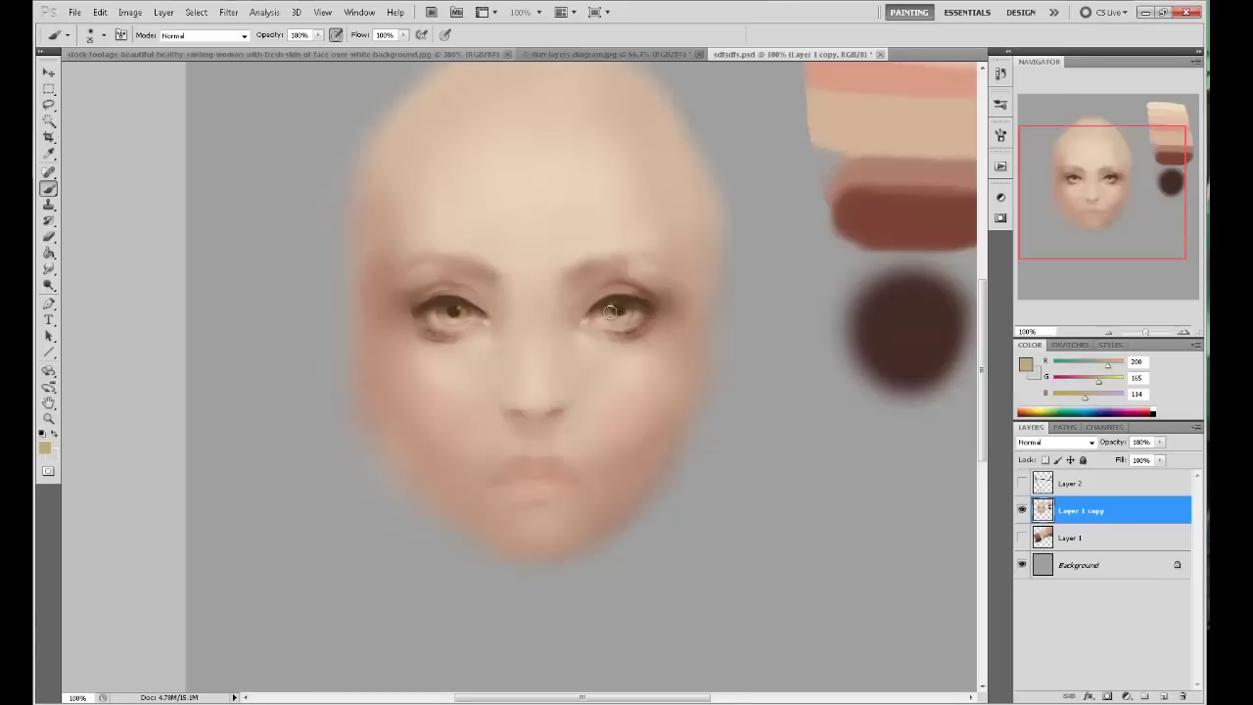
alt+click(620, 312)
alt+click(433, 315)
Enlarge the brush to 50 px and blend the nose bridge and its sides with skin tones sampled nearby.
alt+click(464, 349)
key(])
key(])
key(])
right_click(493, 303)
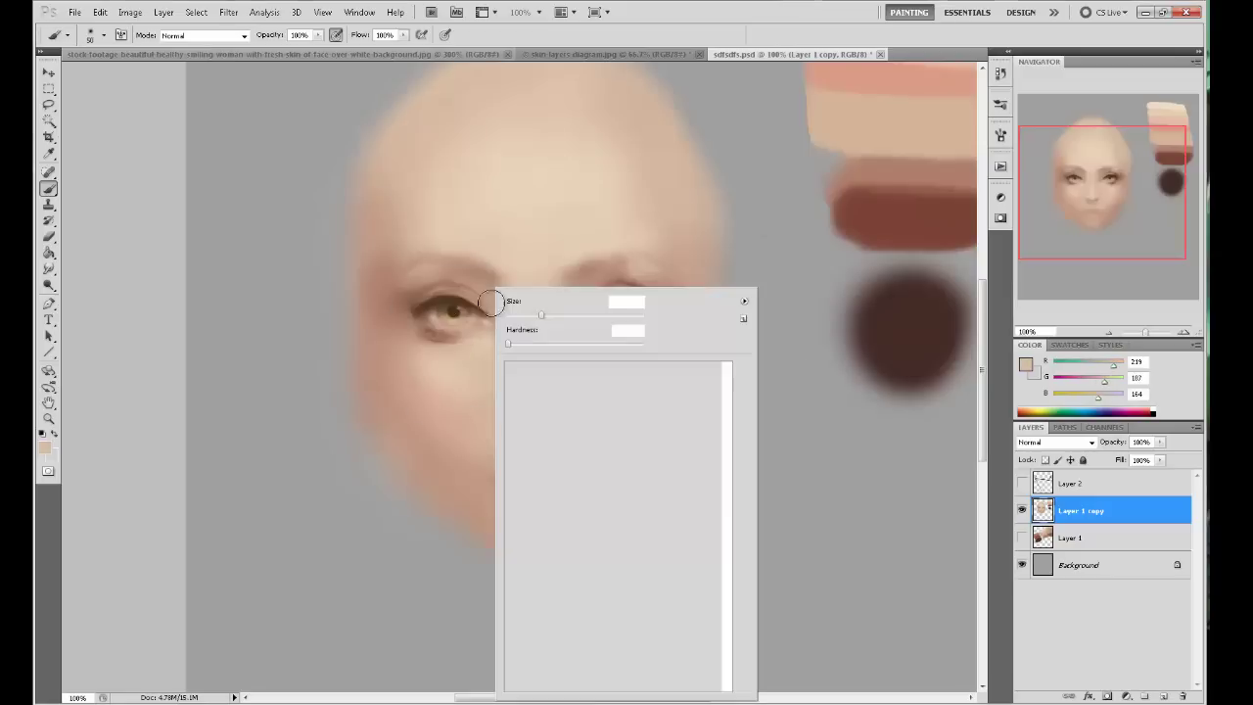
click(713, 561)
click(841, 447)
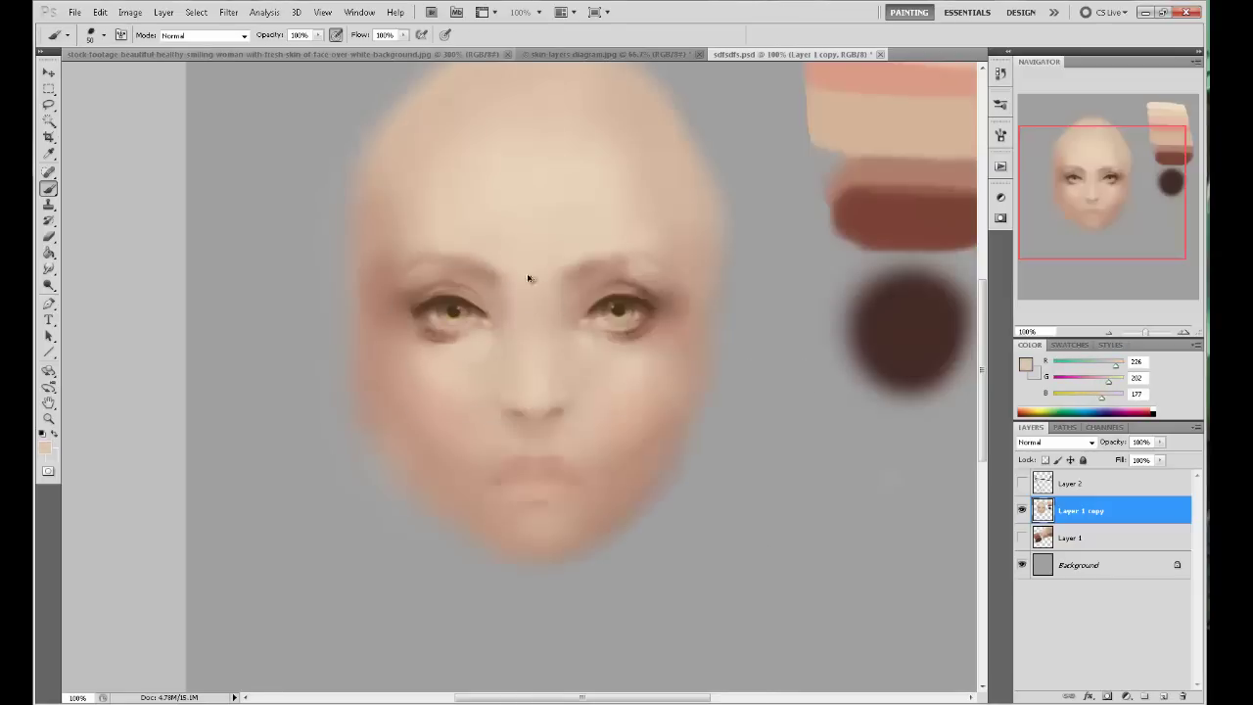
alt+click(572, 343)
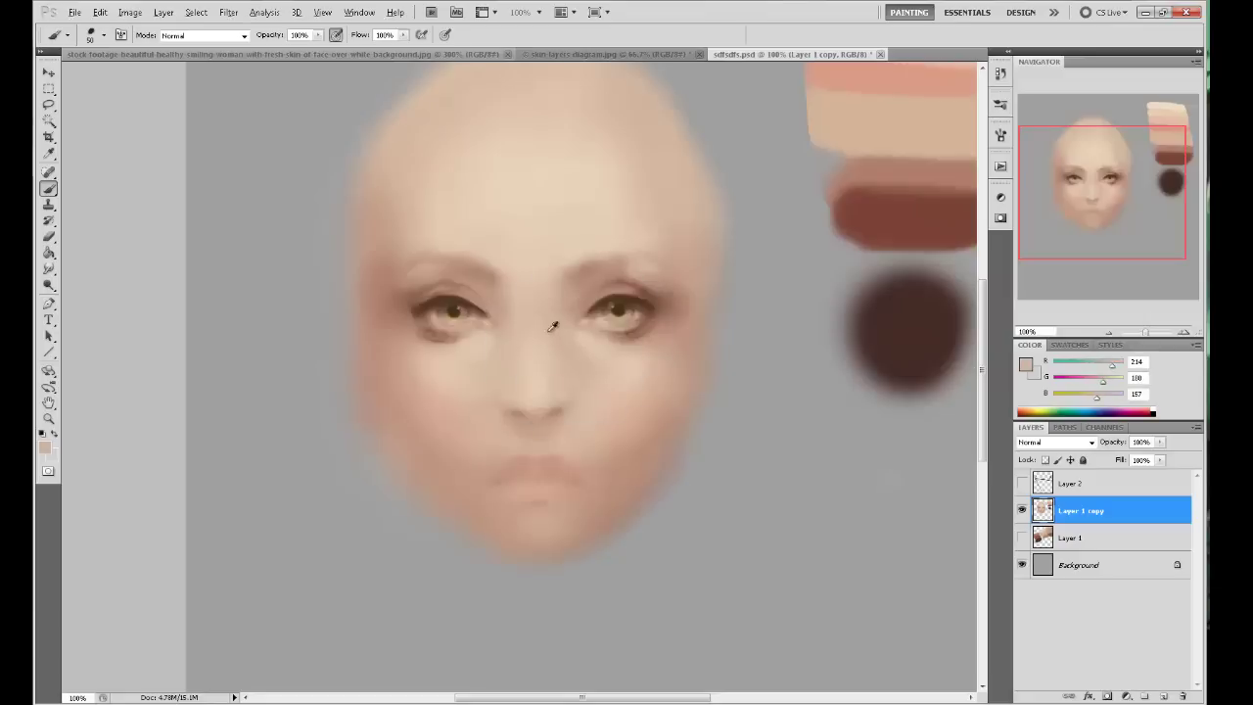
alt+click(563, 384)
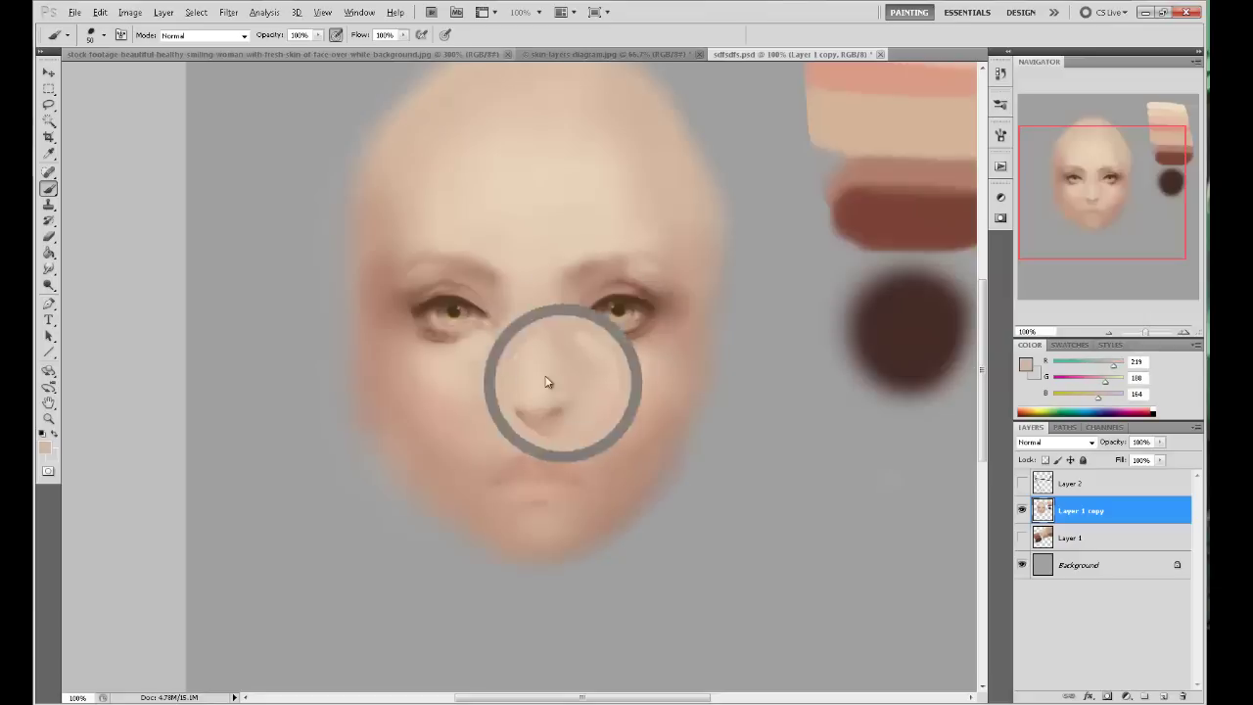
alt+click(510, 338)
Model the shading between the inner eye corners and along the nose bridge with sampled brow and skin tones.
key(ctrl+minus)
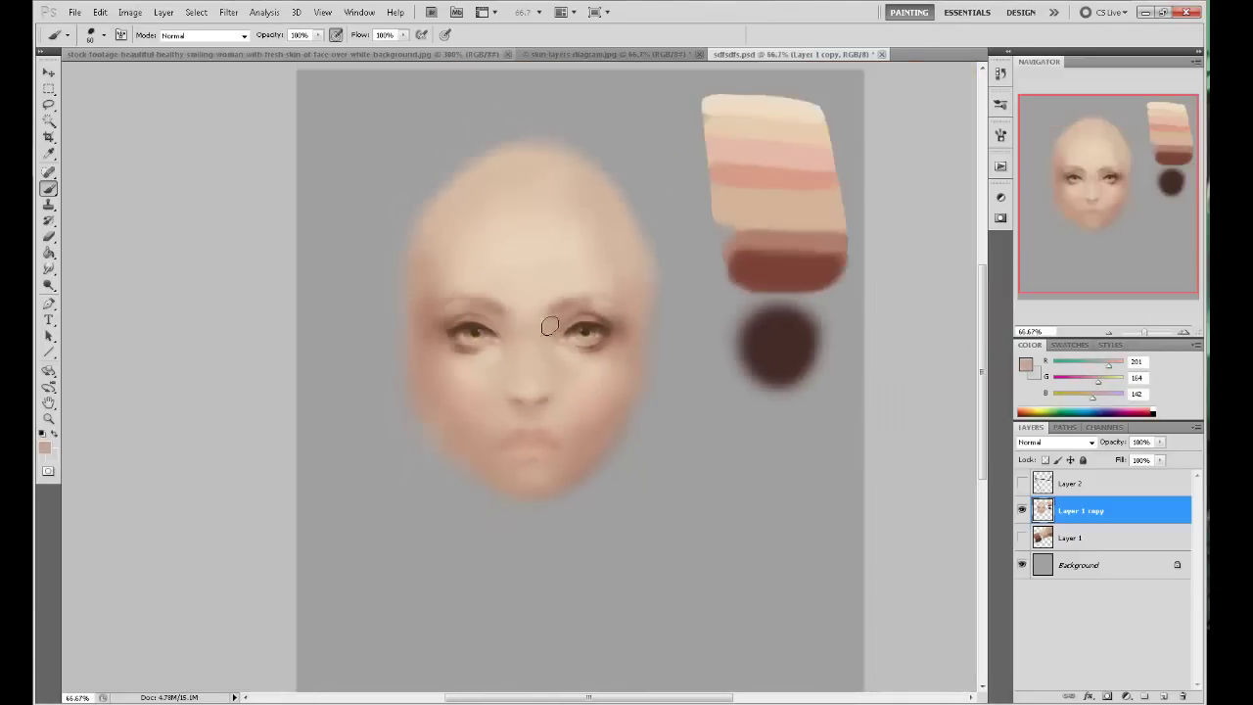
alt+click(552, 325)
alt+click(571, 305)
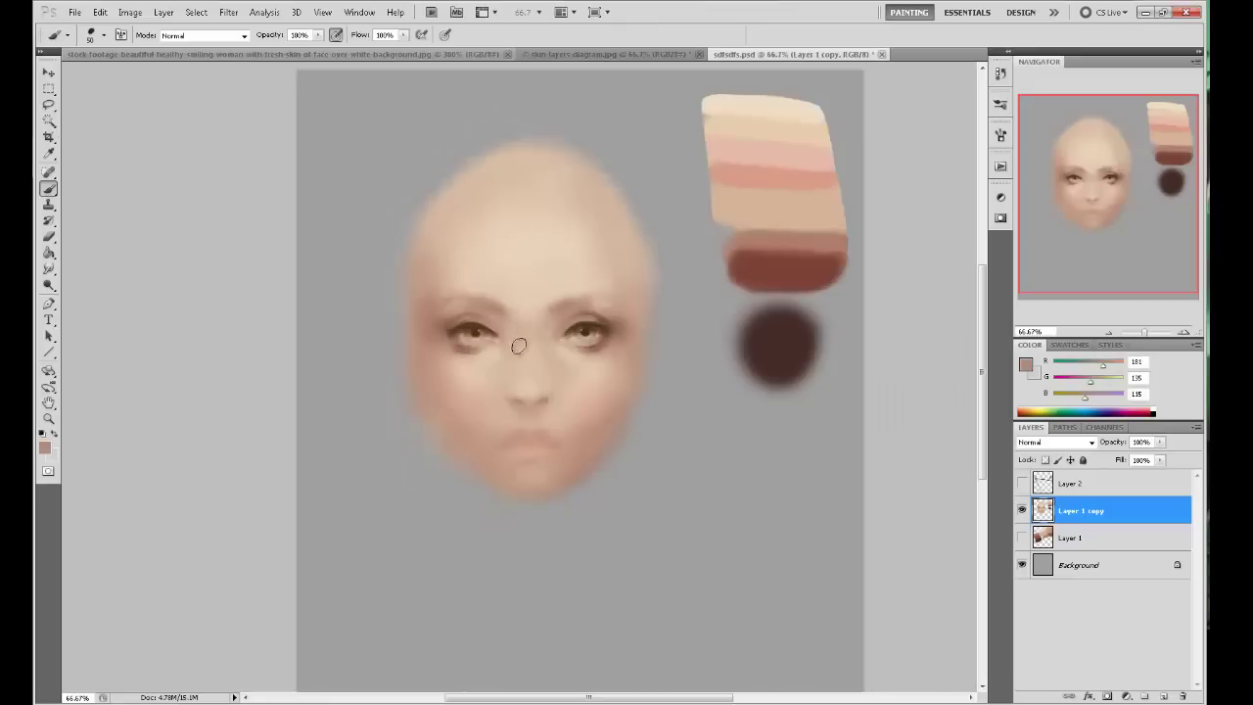
alt+click(490, 334)
alt+click(548, 344)
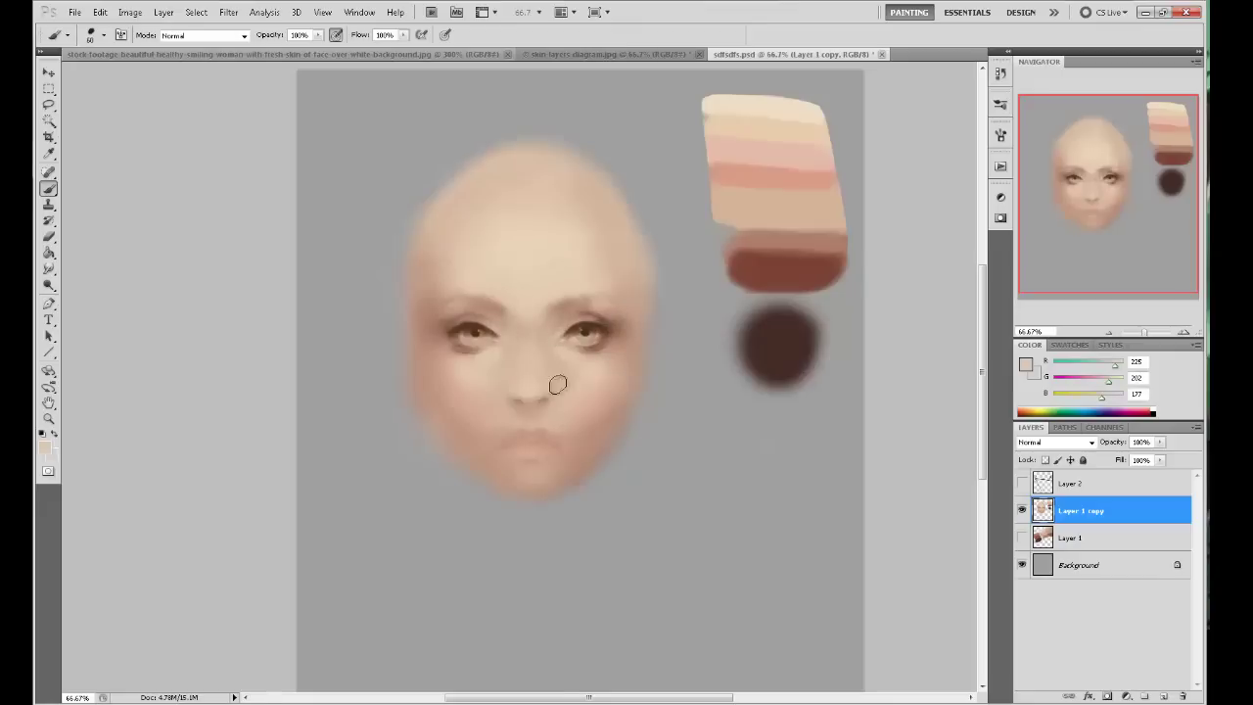
Paint both nostrils with a small brush in dark reddish brown.
alt+click(779, 273)
key(ctrl+plus)
key(ctrl+plus)
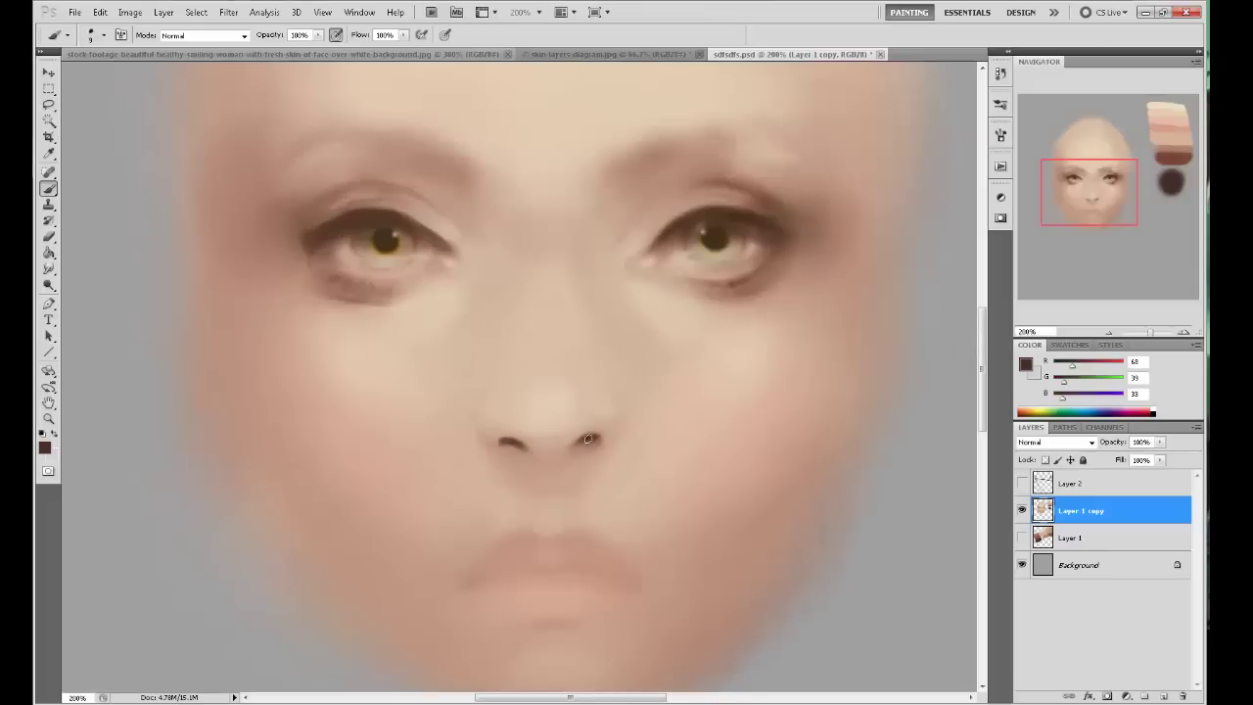
Tint the nostrils with reddish brown from the palette and soften their edges with skin tones sampled from the nose.
alt+click(505, 448)
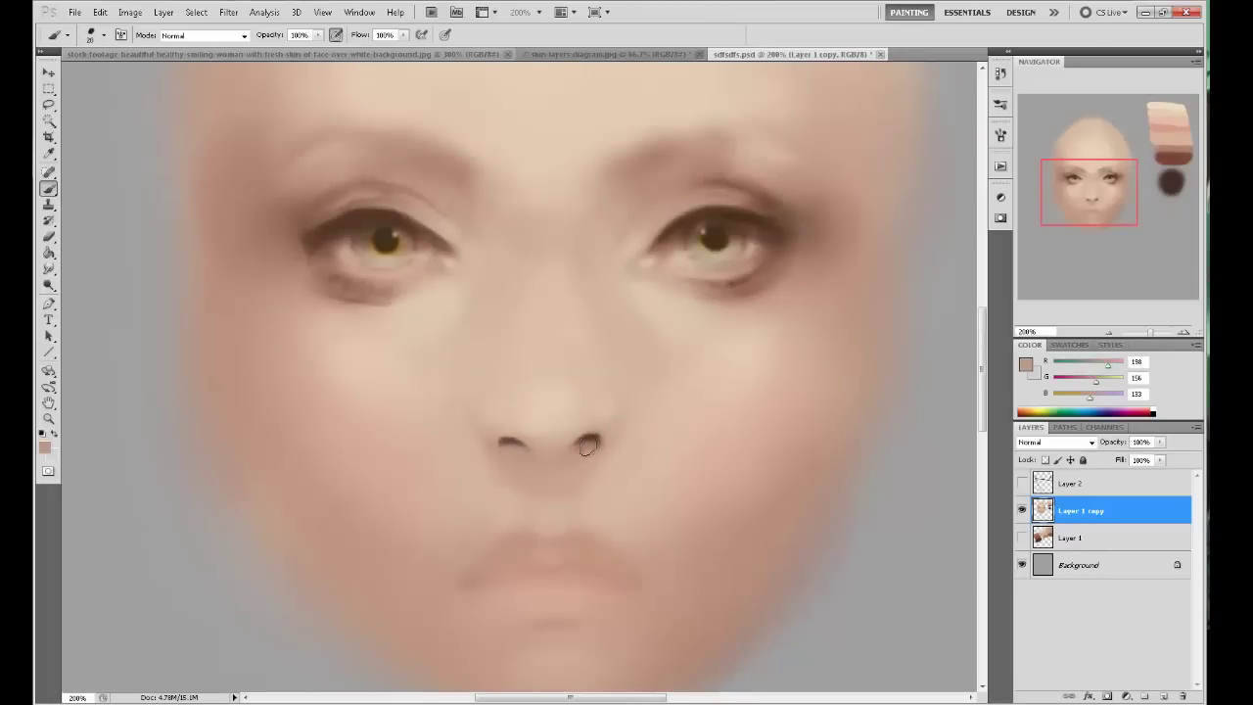
drag(920, 308, 688, 347)
alt+click(784, 142)
drag(196, 490, 544, 395)
drag(448, 393, 500, 396)
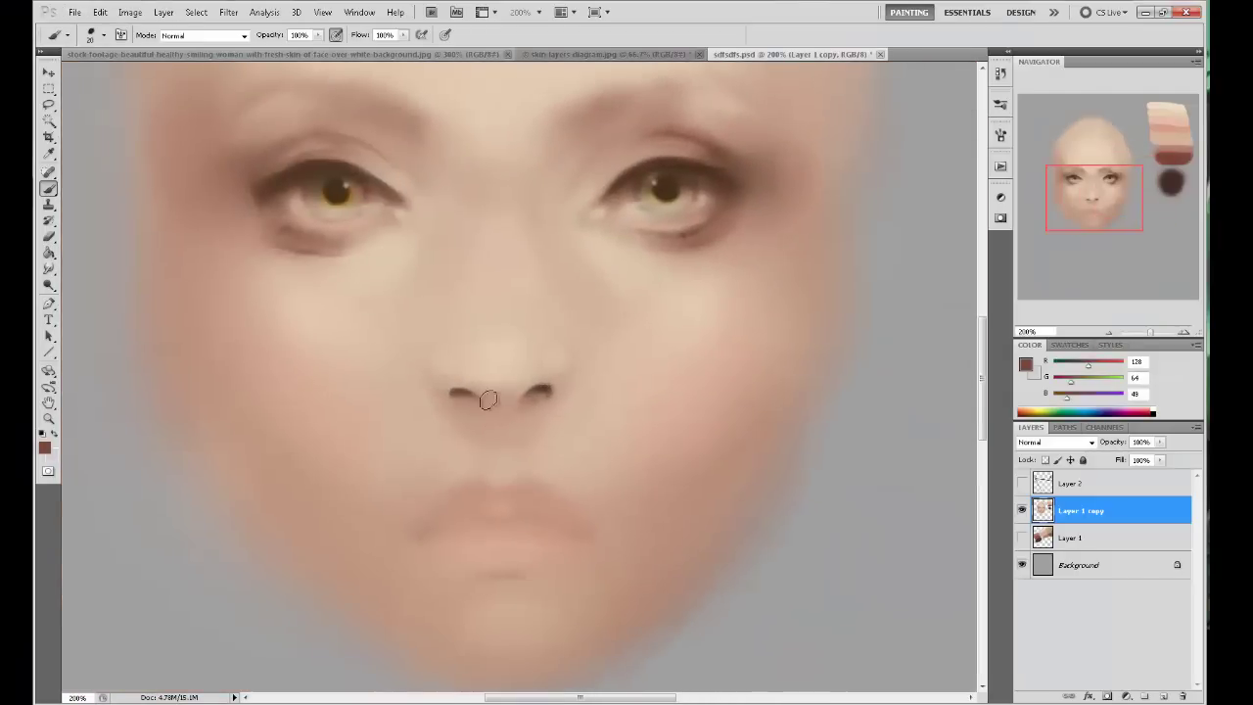
alt+click(520, 376)
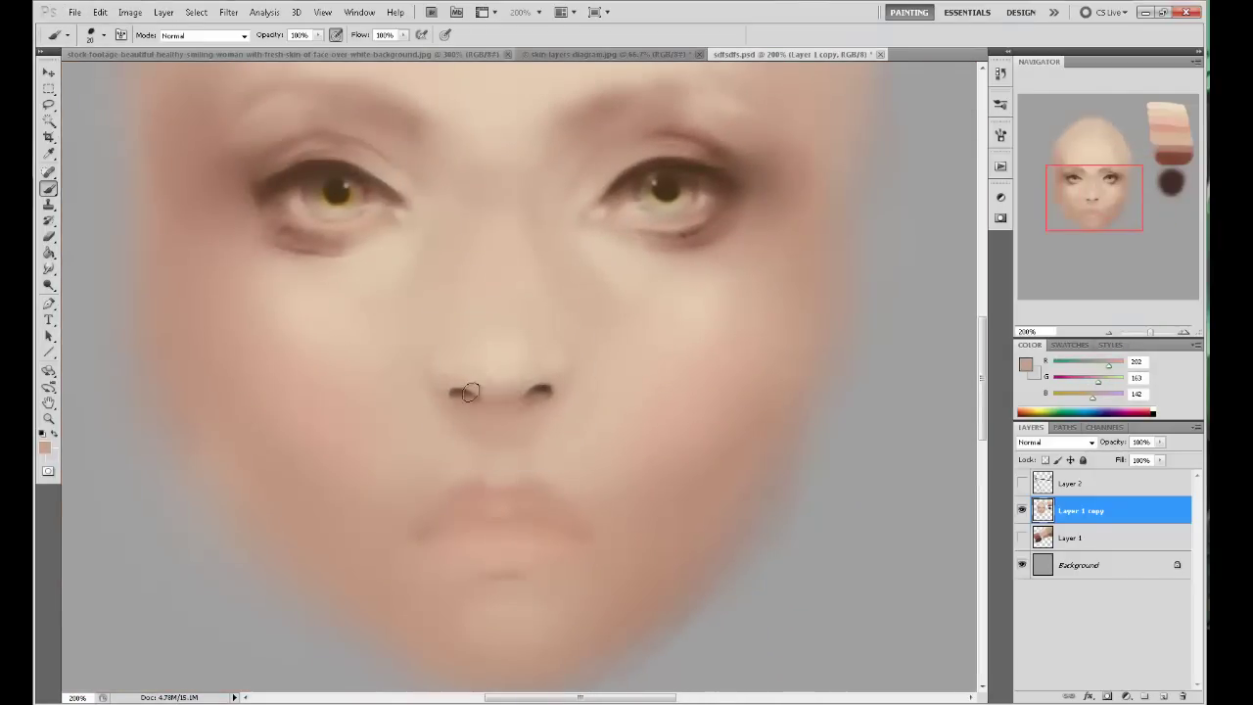
alt+click(468, 391)
drag(540, 398, 558, 386)
key(ctrl+z)
Enlarge the brush to 30 px and blend the nose tip and sides with light skin tones sampled from the nose.
drag(685, 245, 164, 612)
alt+click(722, 383)
key(ctrl+minus)
key(ctrl+minus)
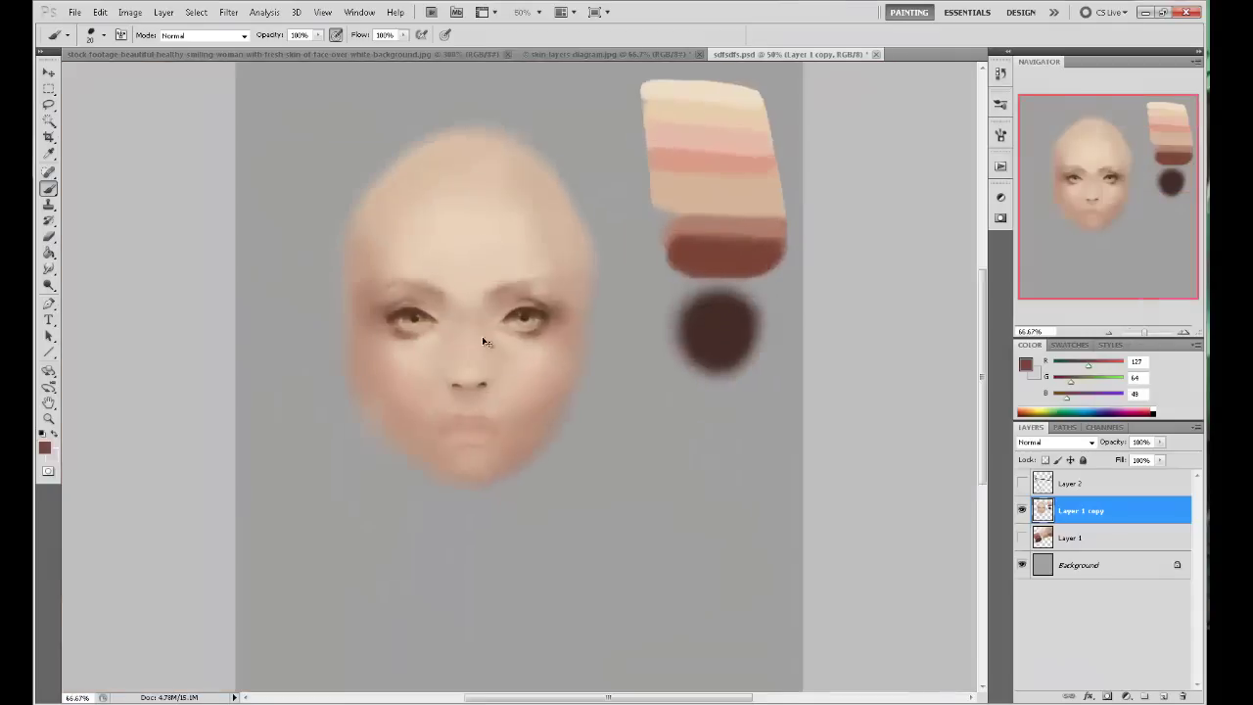
key(ctrl+plus)
key(bracketright)
key(bracketright)
key(bracketright)
alt+click(446, 364)
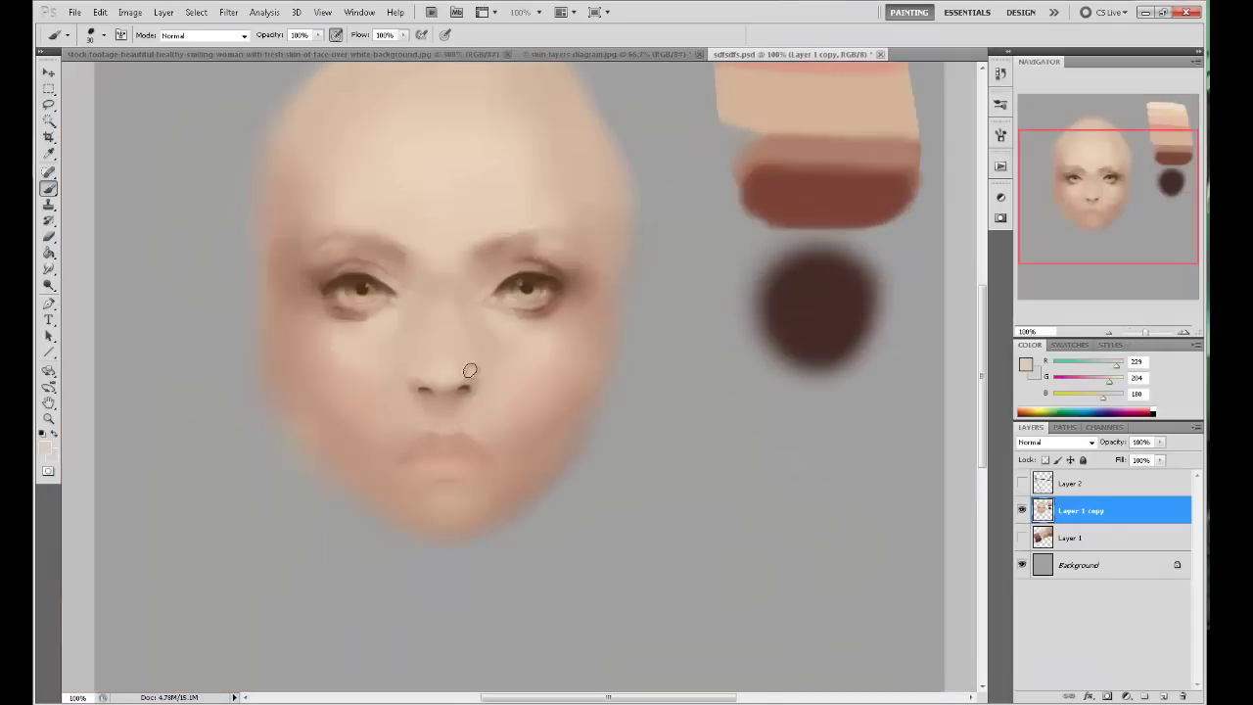
alt+click(438, 360)
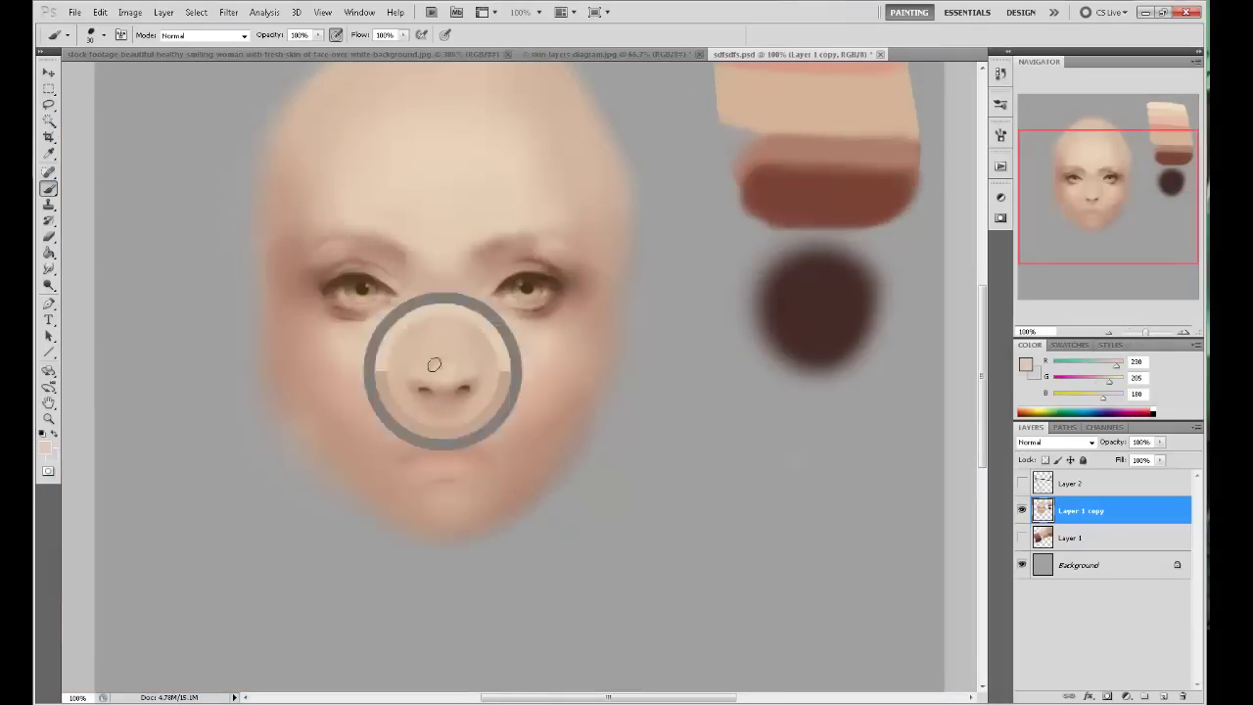
Define the nostril wings with a small brush in tones sampled beside them, and apply a Liquify adjustment with brush size 133.
alt+click(417, 390)
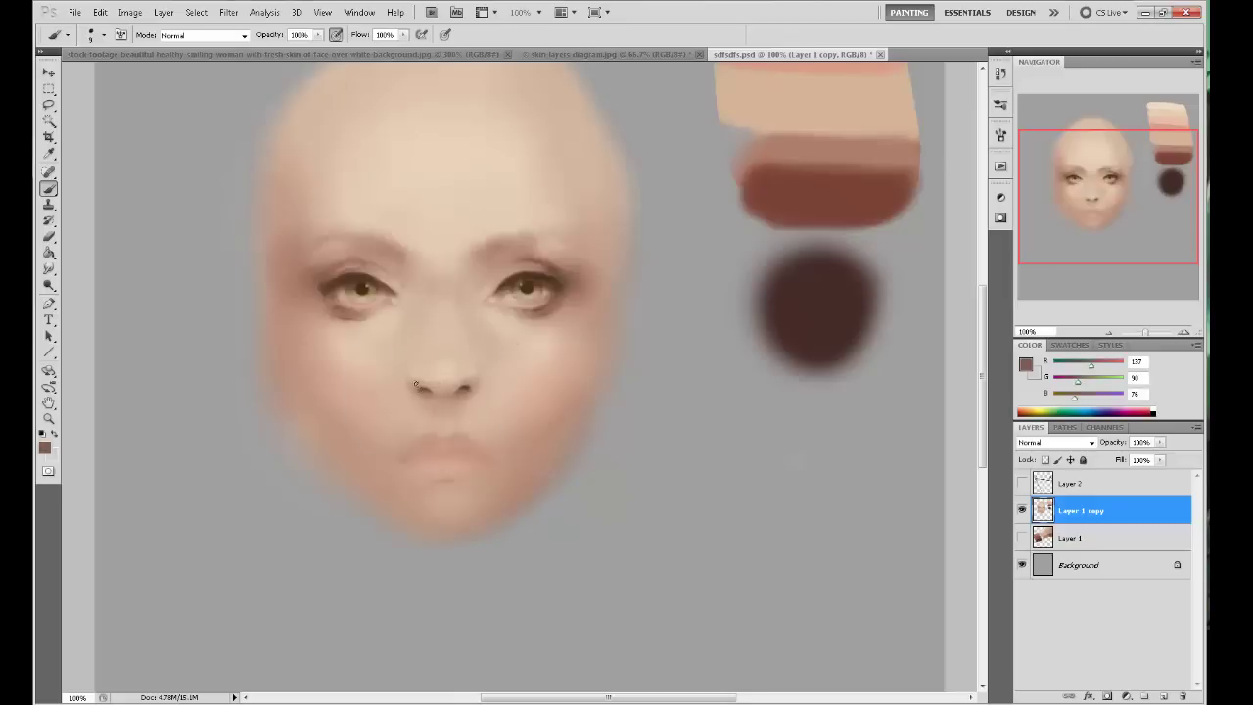
alt+click(474, 384)
alt+click(424, 388)
alt+click(431, 381)
alt+click(419, 387)
key(shift+ctrl+x)
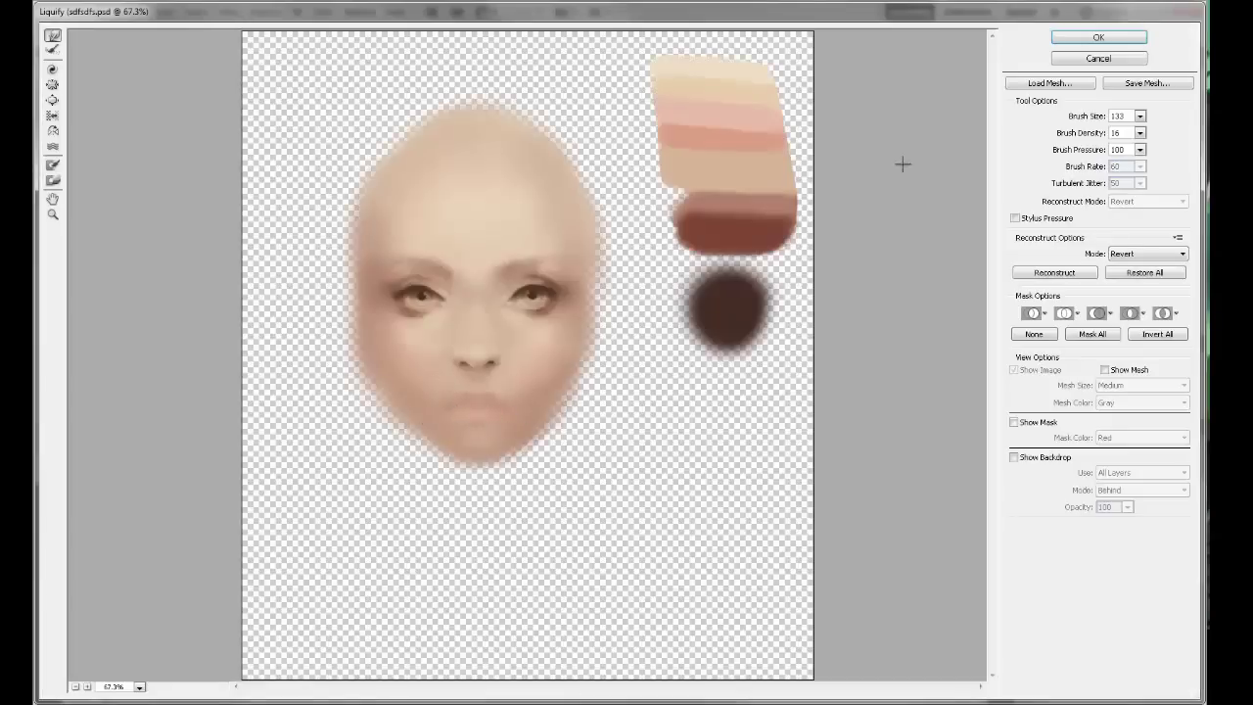
click(1099, 38)
Paint the dark line between the lips with a small brush in reddish brown sampled from the palette.
drag(632, 384, 763, 386)
alt+click(596, 446)
alt+click(926, 187)
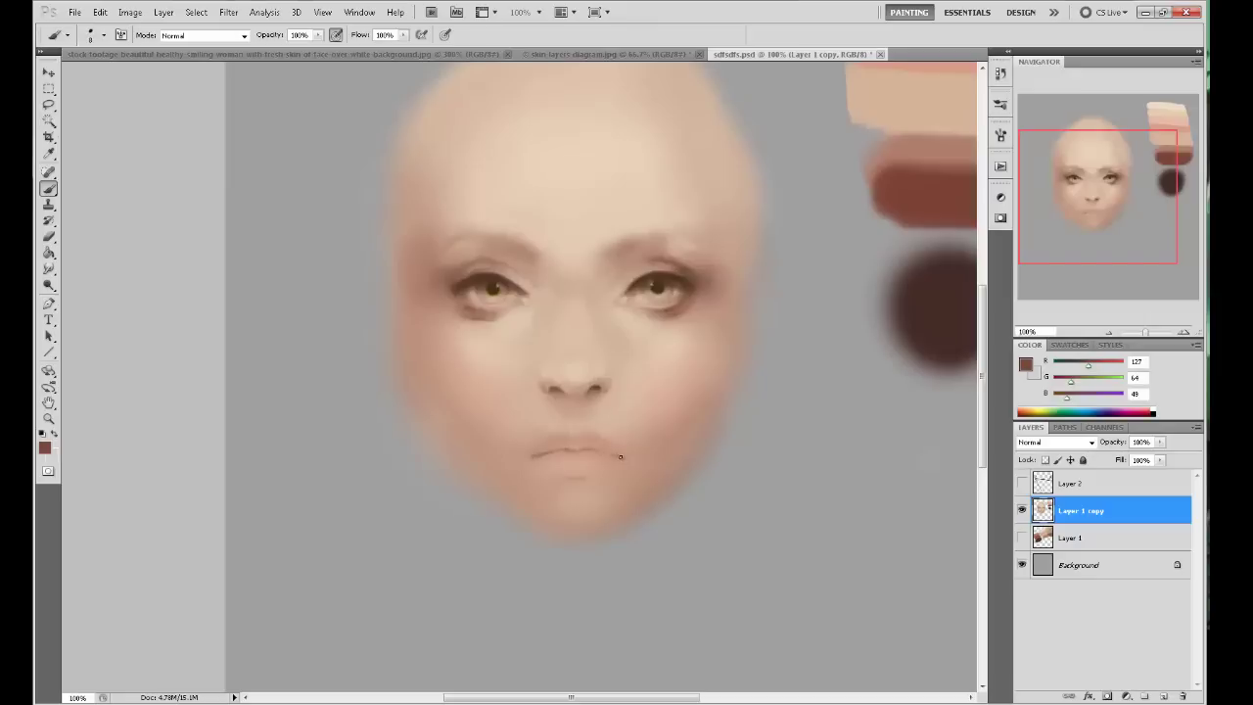
Blend the area between the nose and the upper lip with a larger brush and skin tones sampled around it.
alt+click(607, 406)
alt+click(566, 415)
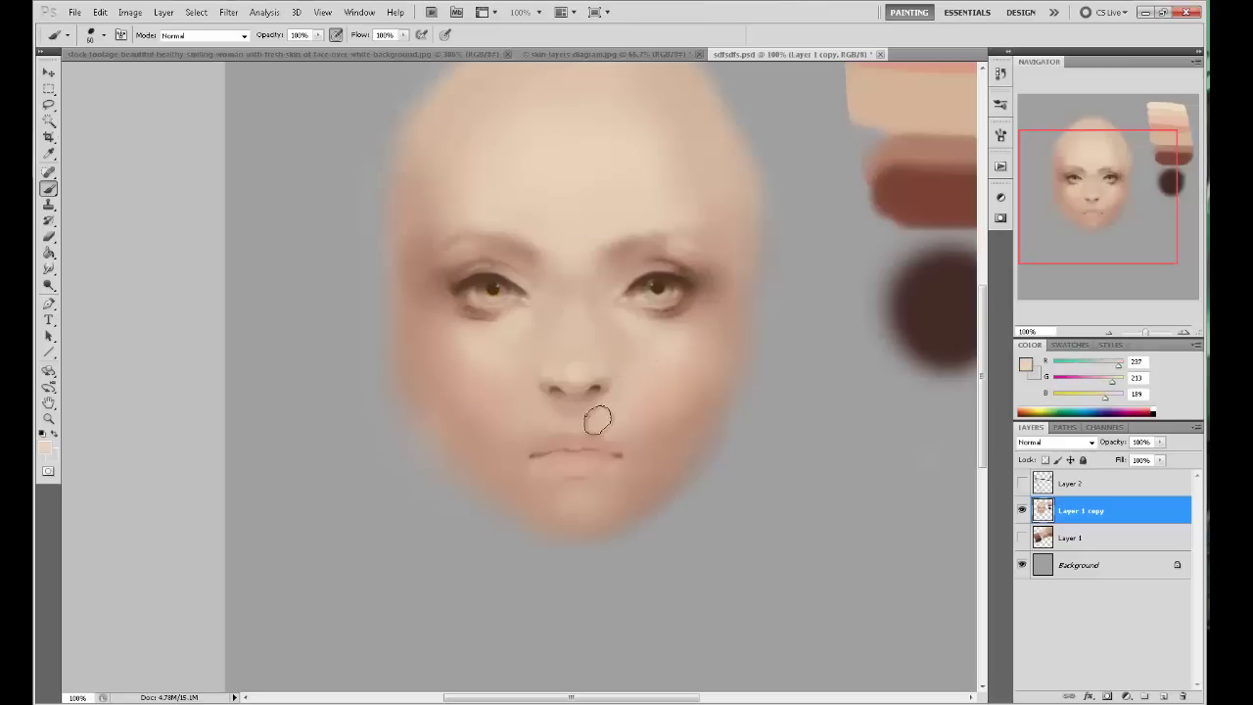
alt+click(594, 374)
Shade the upper lip with the palette's reddish brown and clean its edge with lip and skin tones sampled nearby.
alt+click(918, 196)
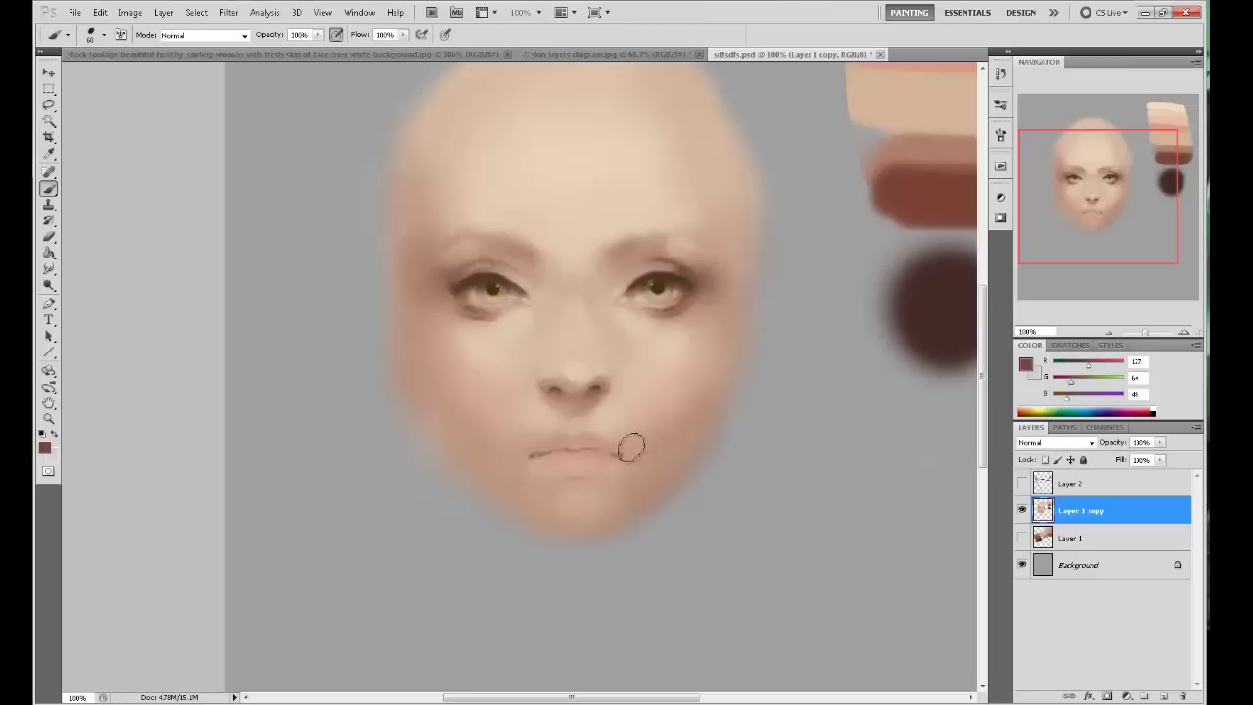
mouse_move(623, 451)
mouse_down()
mouse_move(573, 443)
mouse_move(641, 420)
mouse_move(635, 439)
mouse_move(543, 452)
mouse_up()
key(ctrl+z)
alt+click(558, 441)
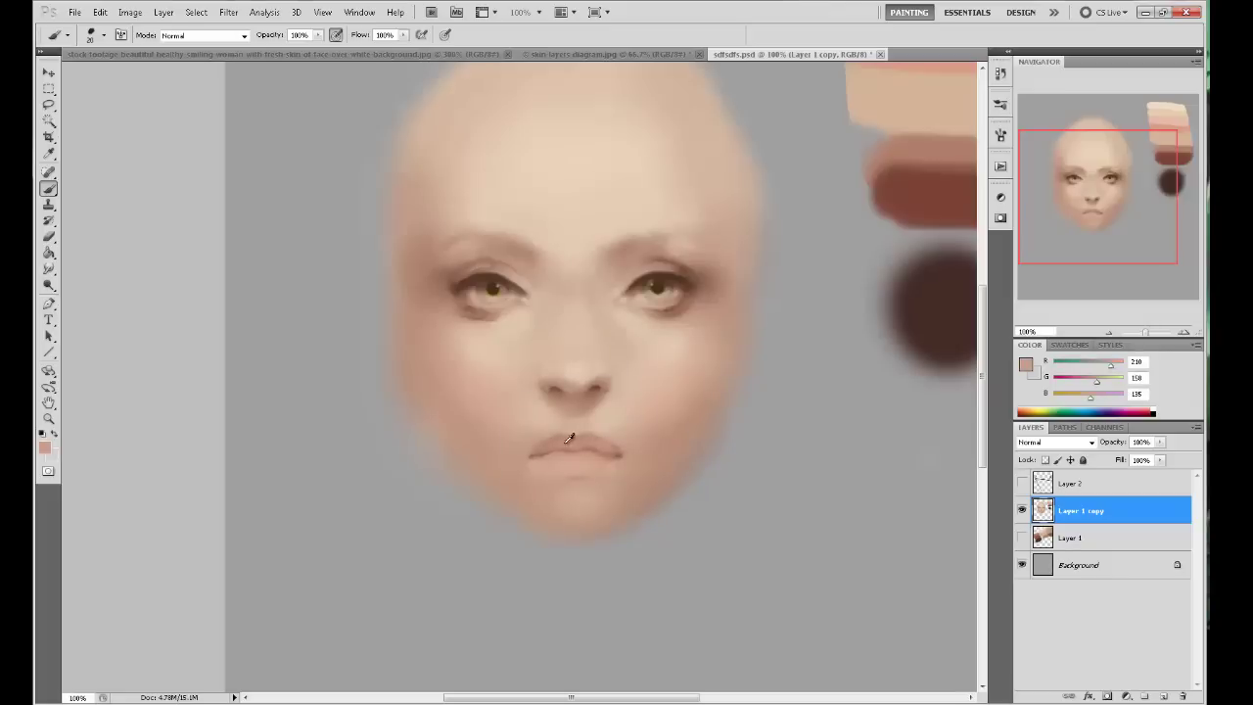
alt+click(532, 438)
Enlarge the brush to 50 px and smooth the cheek beside the nose with a skin tone sampled from the cheek.
alt+click(473, 368)
key(])
key(])
key(])
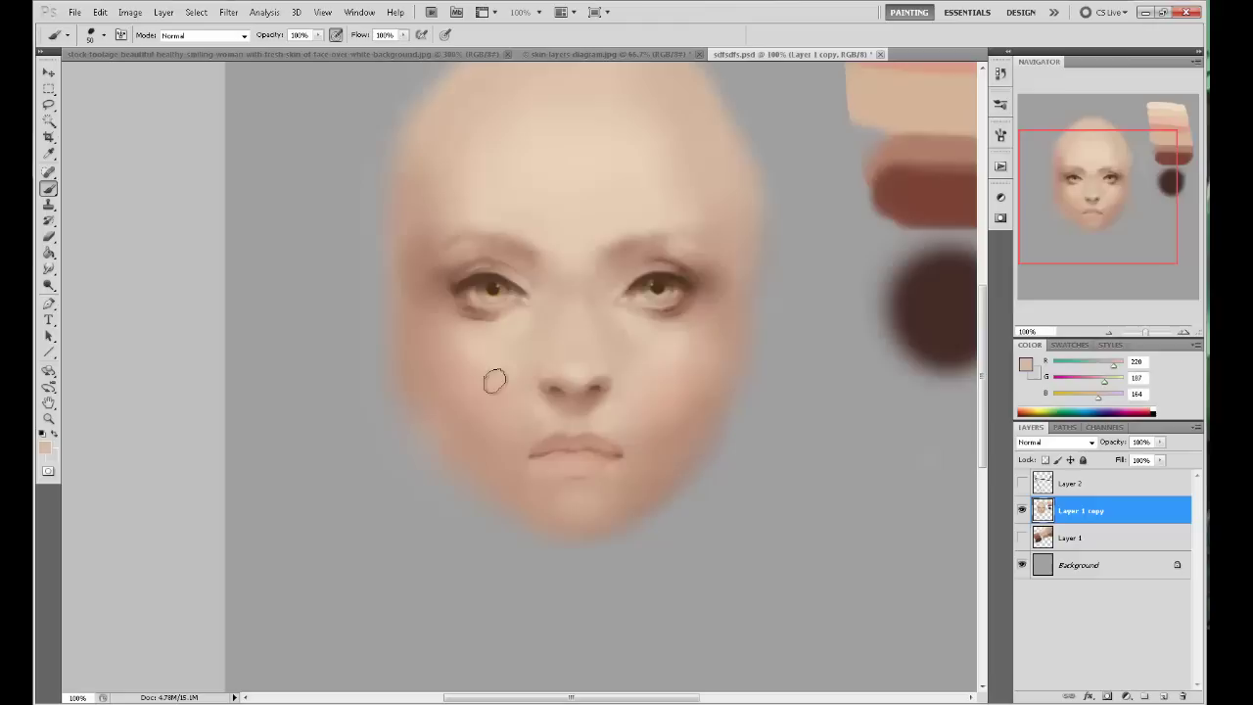
Brighten and blend the nose bridge up to the brows with light skin tones sampled beside it.
alt+click(524, 340)
drag(583, 368, 570, 315)
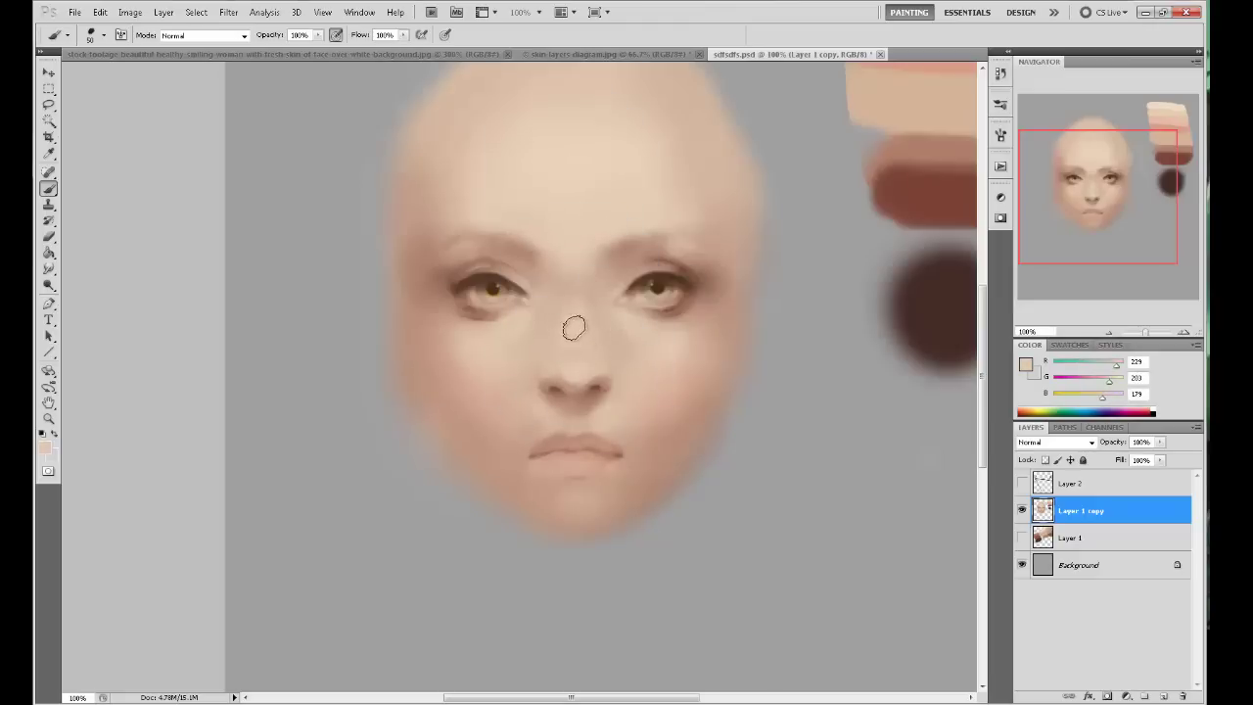
alt+click(546, 279)
alt+click(565, 314)
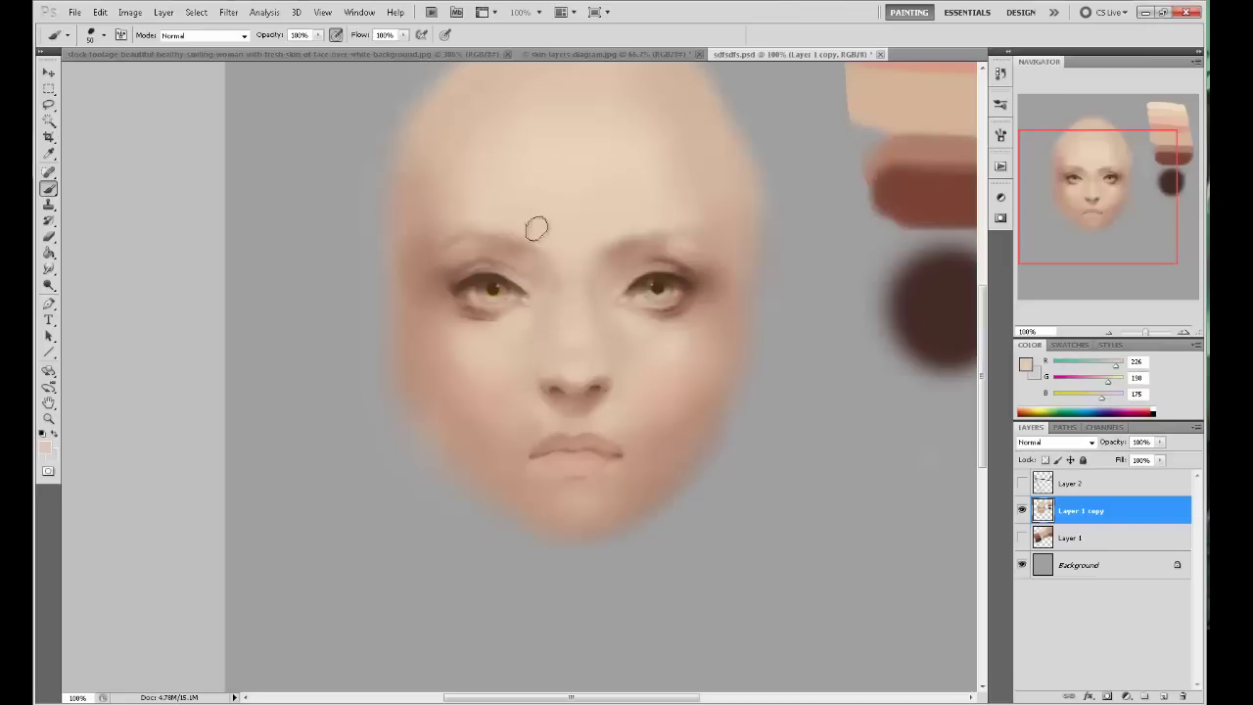
Enlarge the brush to 100 px and blend the skin between the brows with tones sampled at the inner brow ends.
key(bracketright)
key(bracketright)
key(bracketright)
key(bracketright)
key(bracketright)
alt+click(617, 269)
alt+click(555, 268)
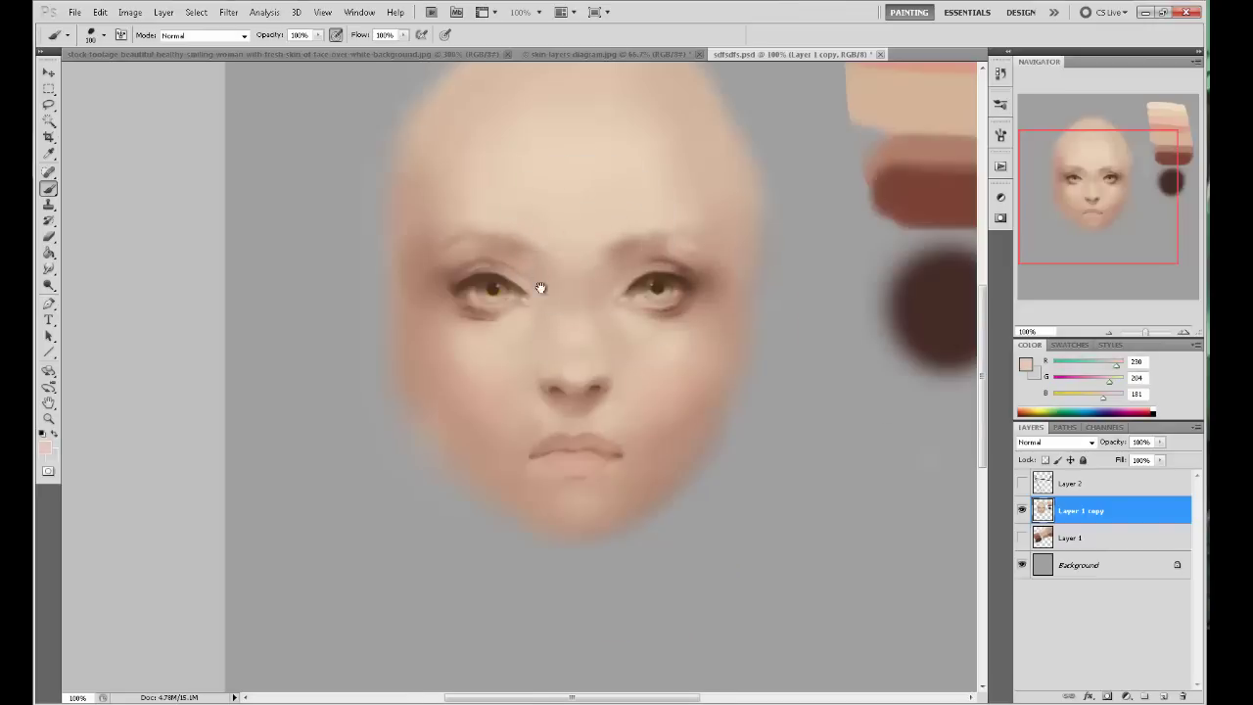
Refine the brow and eyelid areas with a smaller brush and tones sampled around both eyes.
drag(540, 288, 559, 381)
alt+click(490, 319)
alt+click(608, 350)
key(bracketleft)
key(bracketleft)
key(bracketleft)
key(bracketleft)
key(ctrl+minus)
alt+click(615, 328)
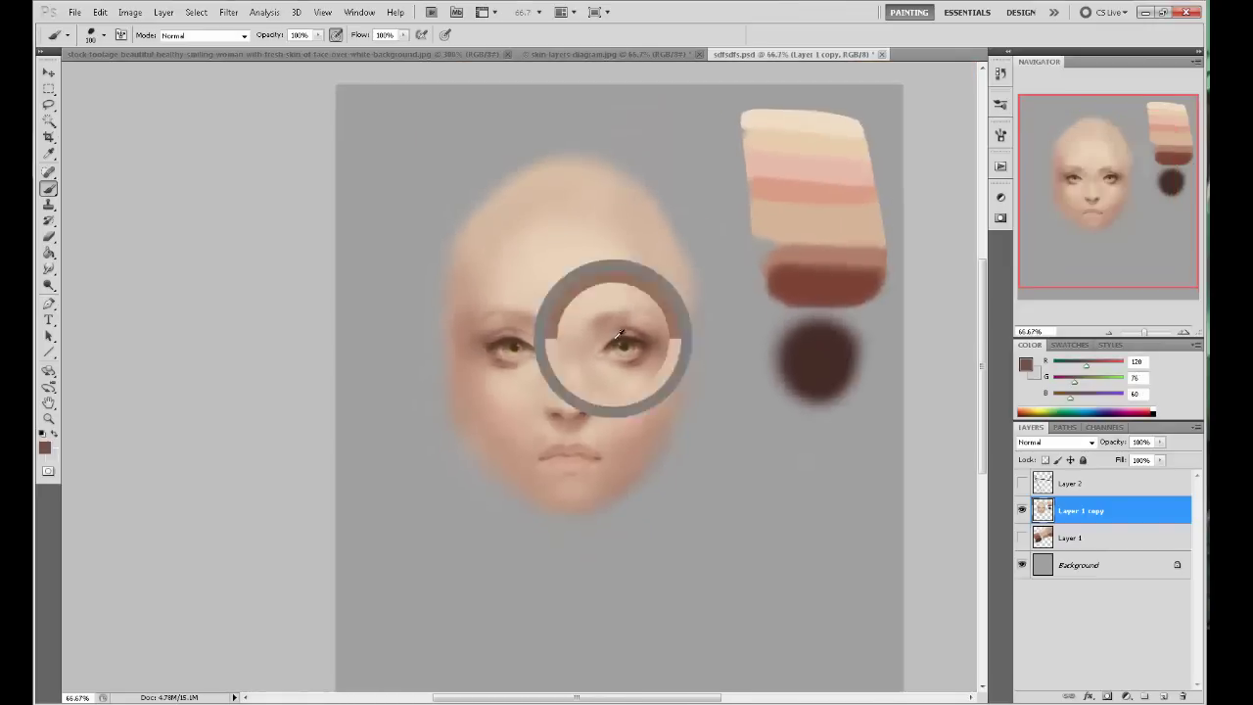
Apply a Liquify adjustment with brush size 233 and touch up the inner brow areas with tones sampled nearby.
key(ctrl+shift+x)
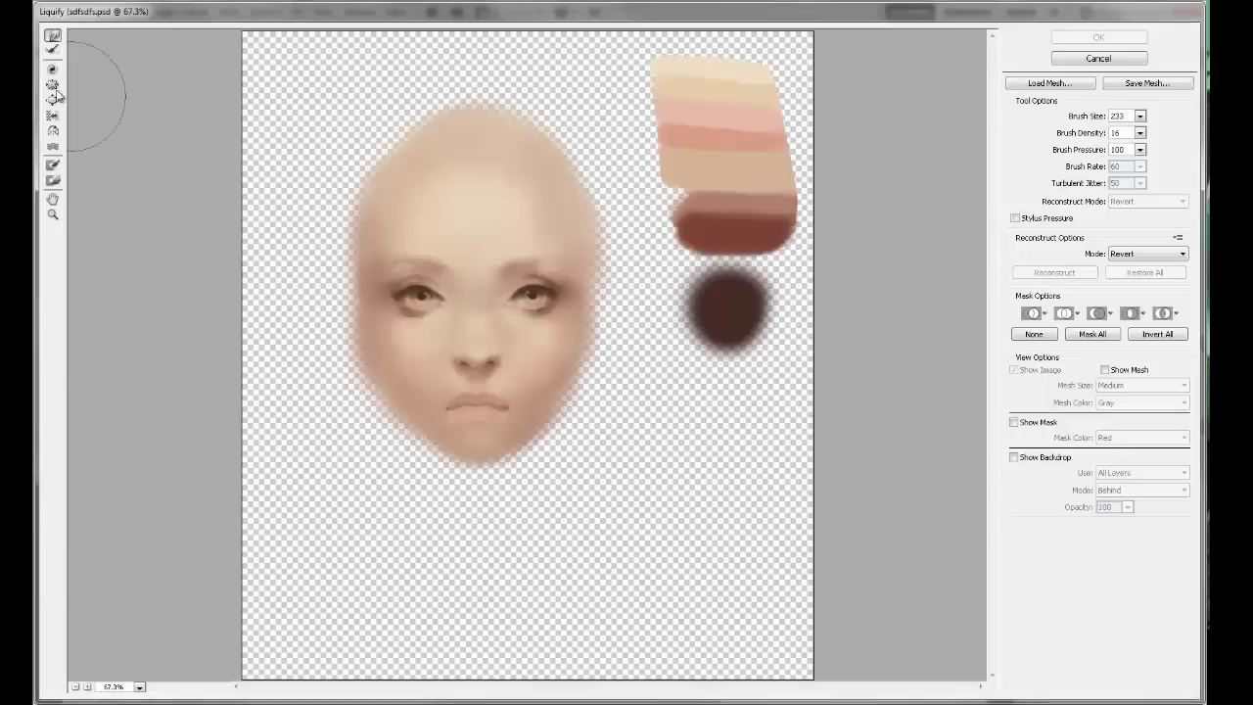
key(Return)
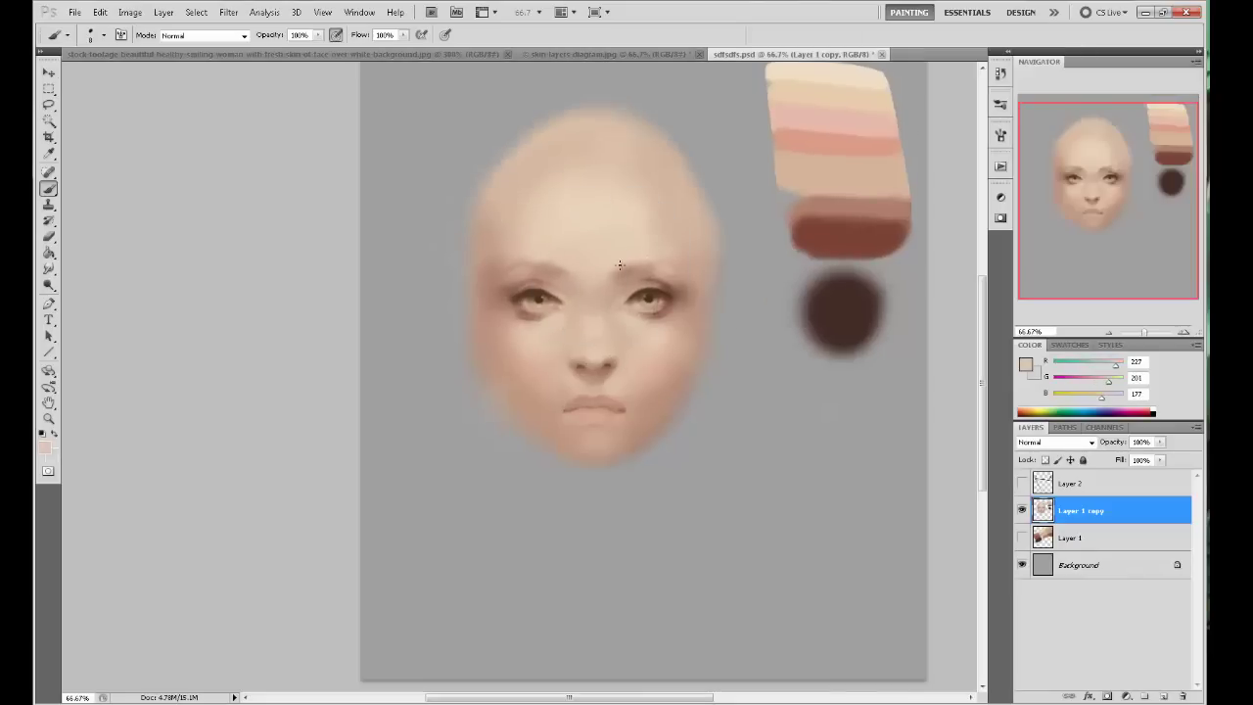
alt+click(566, 276)
drag(620, 293, 619, 282)
alt+click(651, 293)
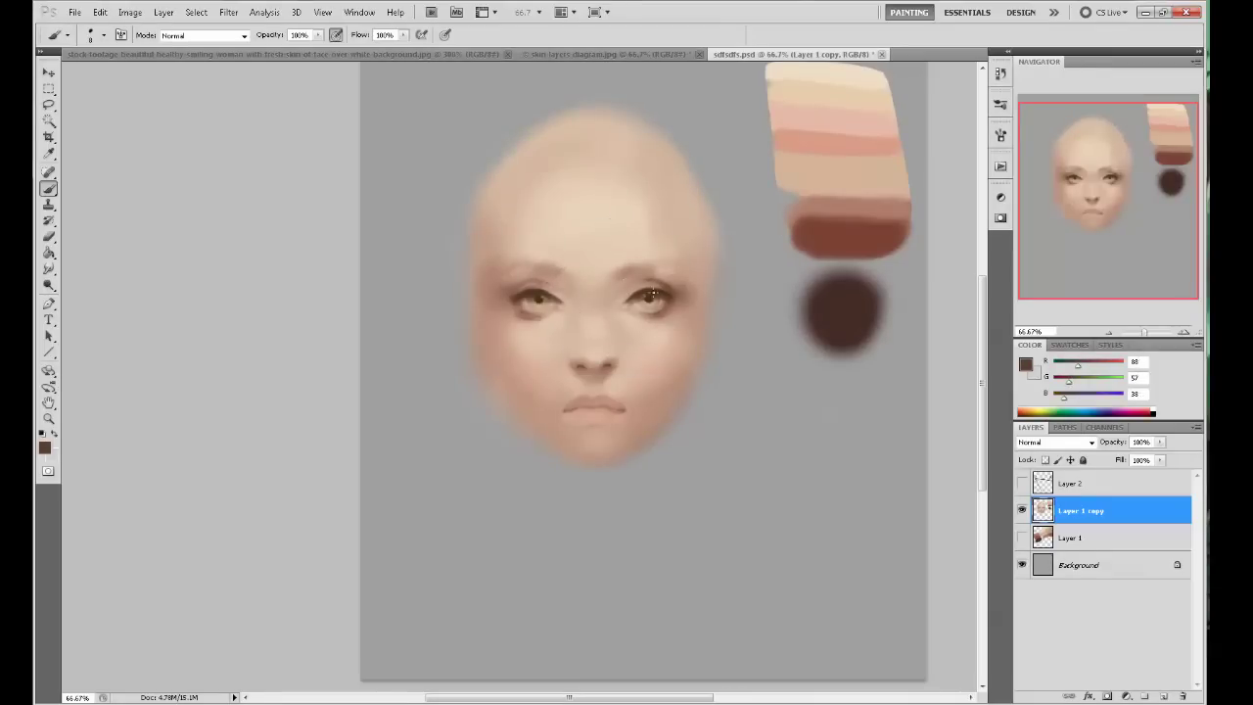
Set the foreground colour to black for painting the pupils.
key(ctrl+plus)
key(ctrl+plus)
drag(786, 283, 538, 379)
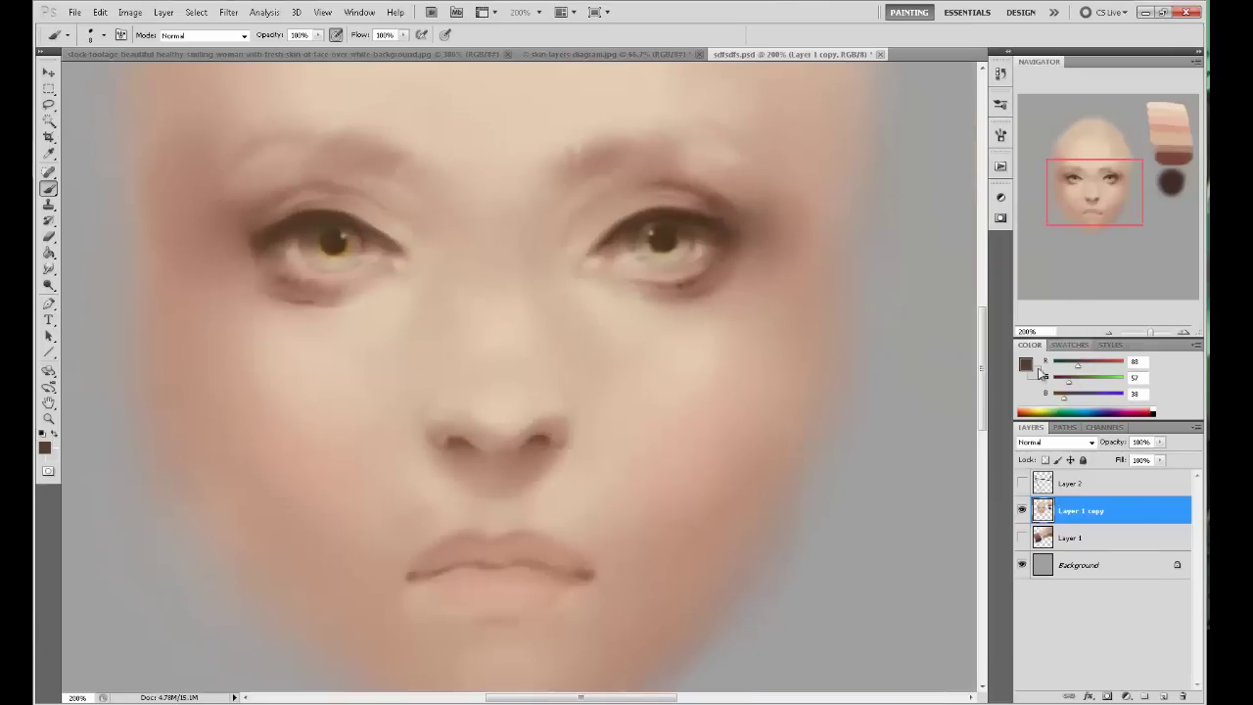
click(44, 448)
click(760, 475)
key(Return)
Choose a hard round brush, reduce it to 20 px and paint a solid black pupil in each eye.
right_click(607, 236)
drag(839, 338, 840, 597)
click(694, 626)
click(904, 259)
key(ctrl+z)
key([)
key([)
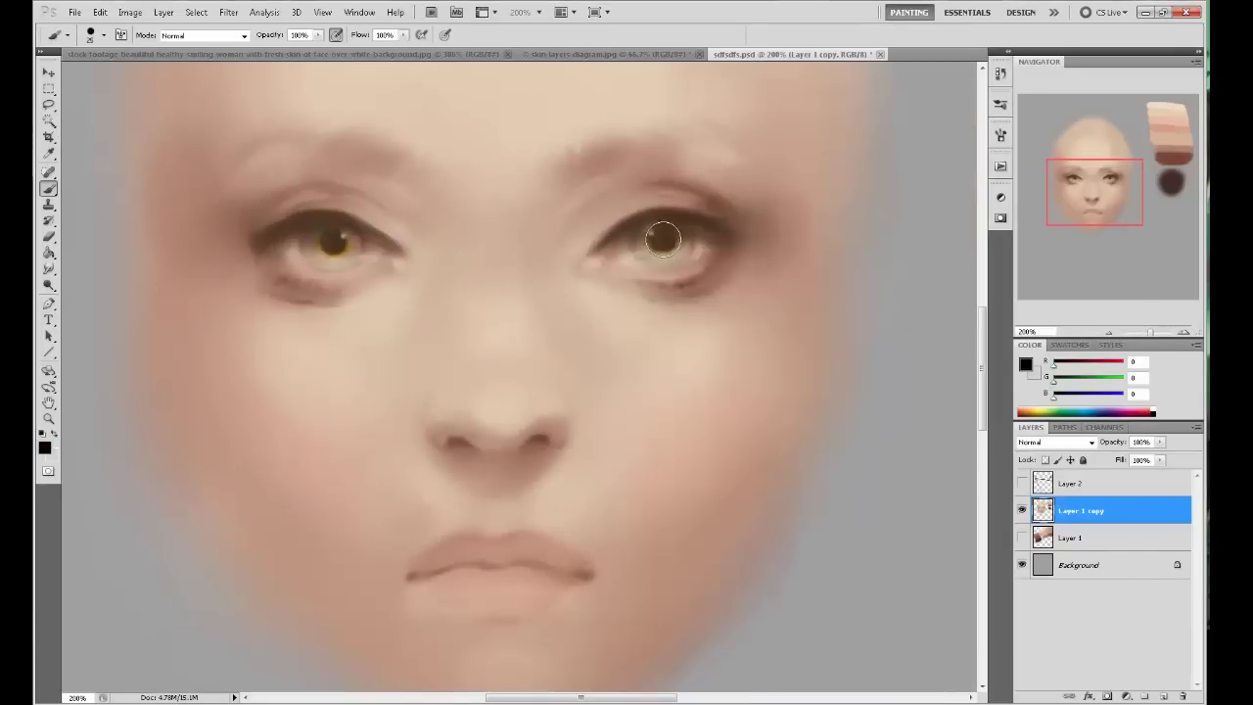
click(663, 240)
click(335, 243)
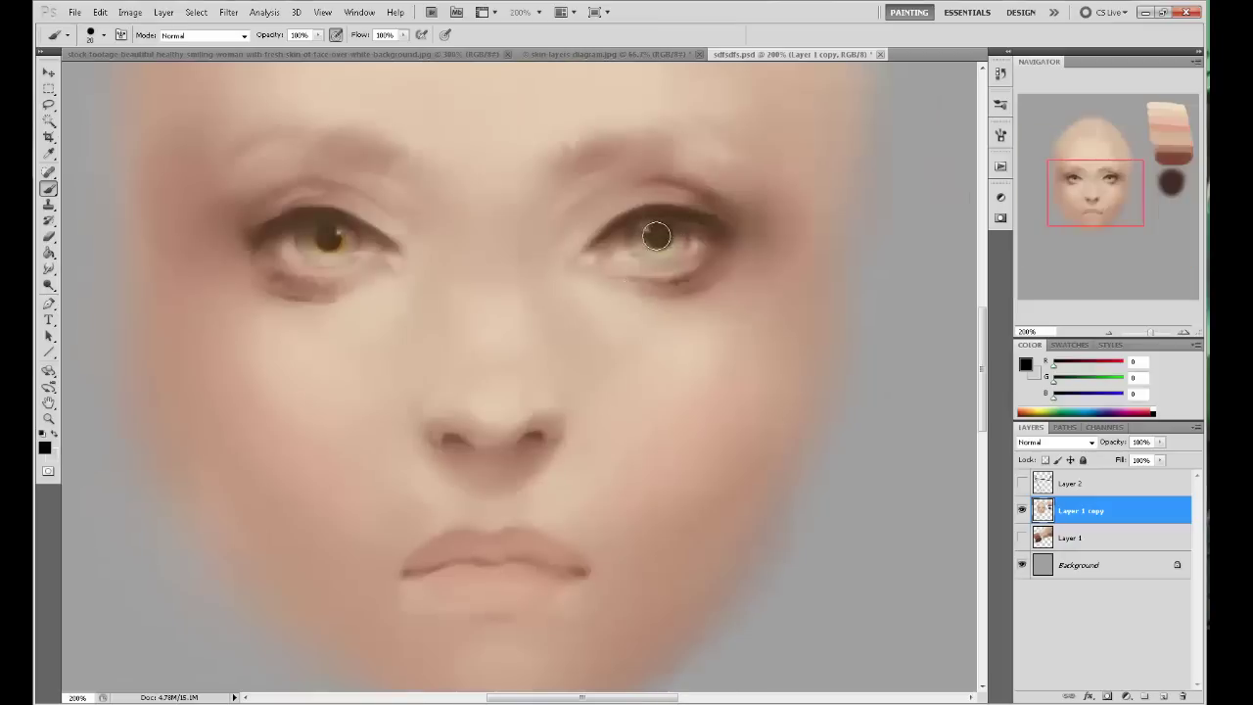
click(656, 235)
click(331, 239)
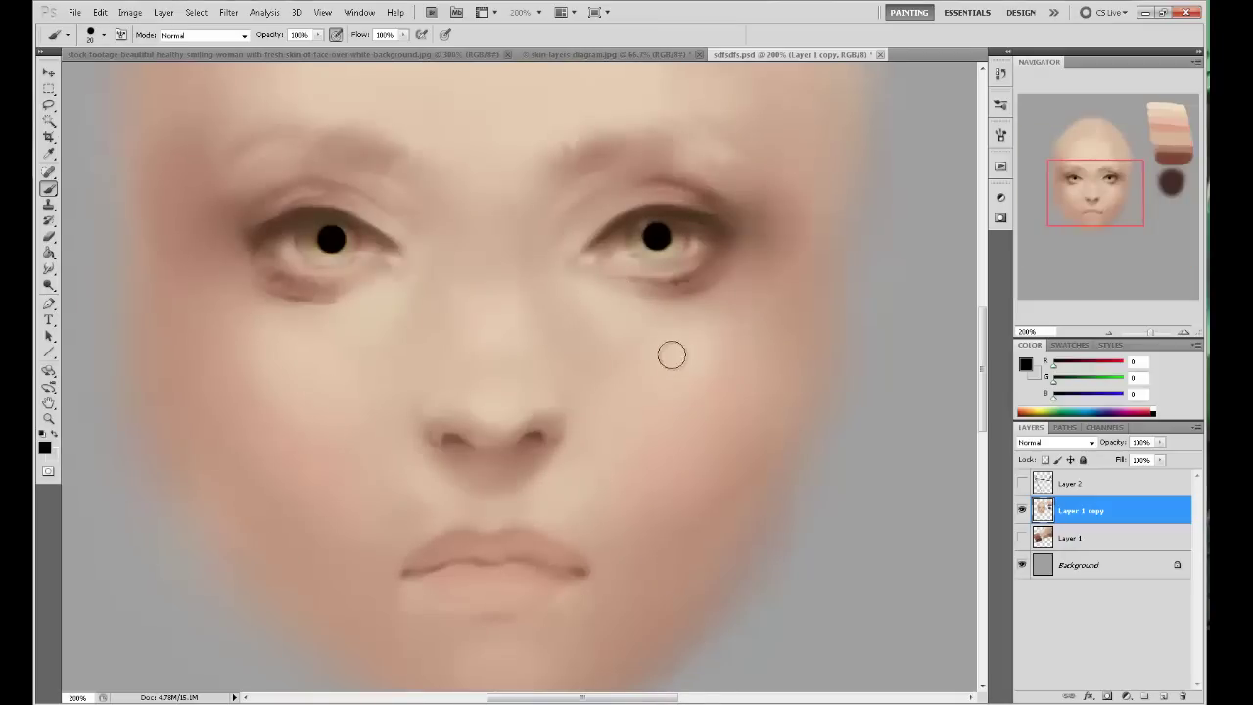
Return to a soft brush and shade the left eye's iris around the pupil with brown tones sampled beside it.
right_click(683, 284)
click(883, 218)
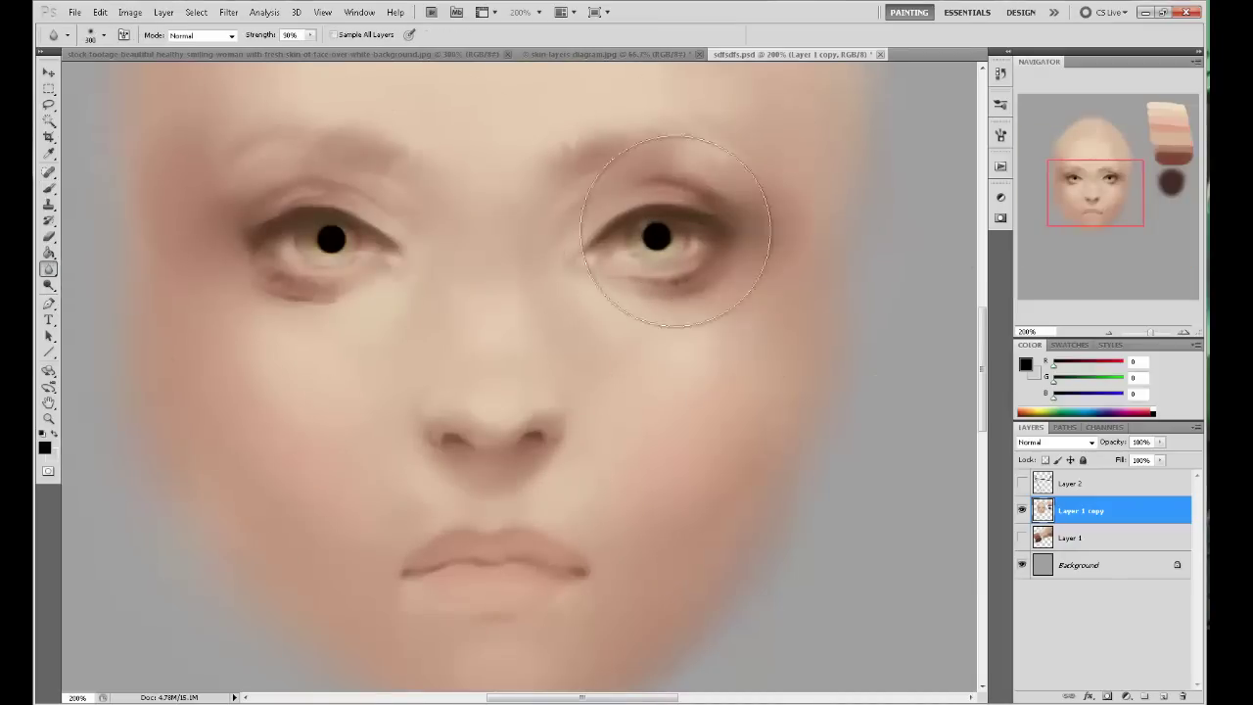
alt+click(363, 233)
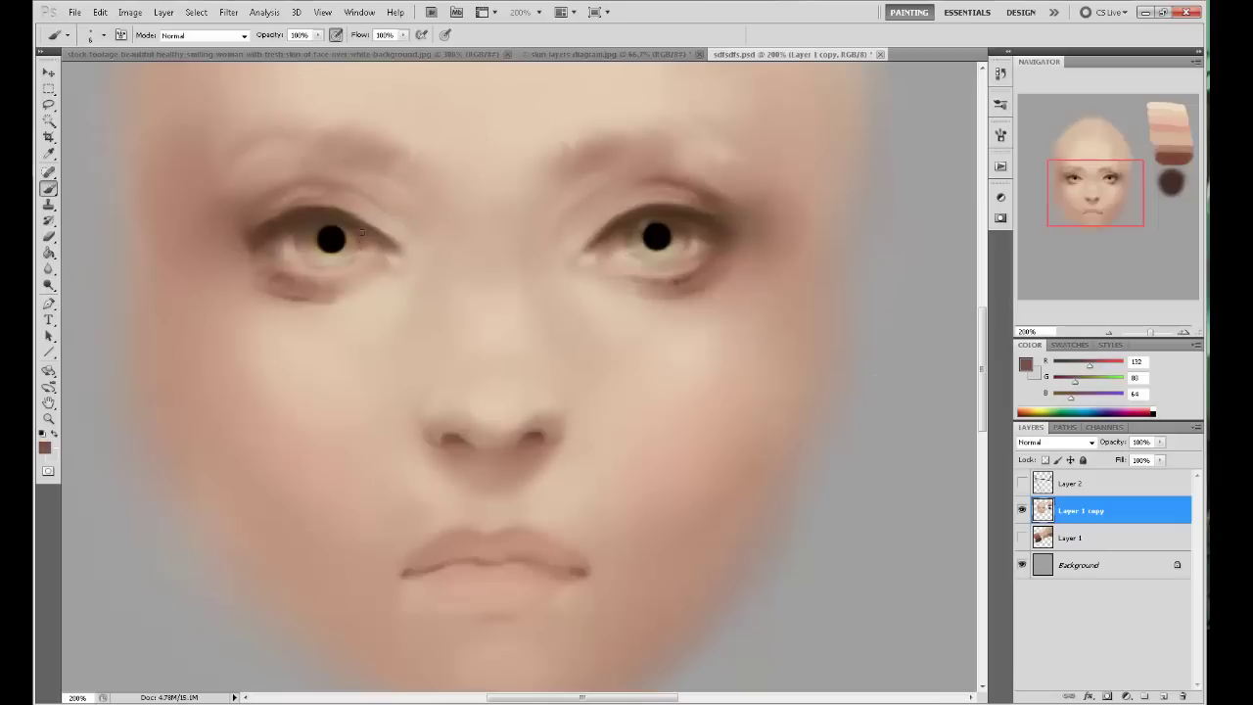
alt+click(355, 241)
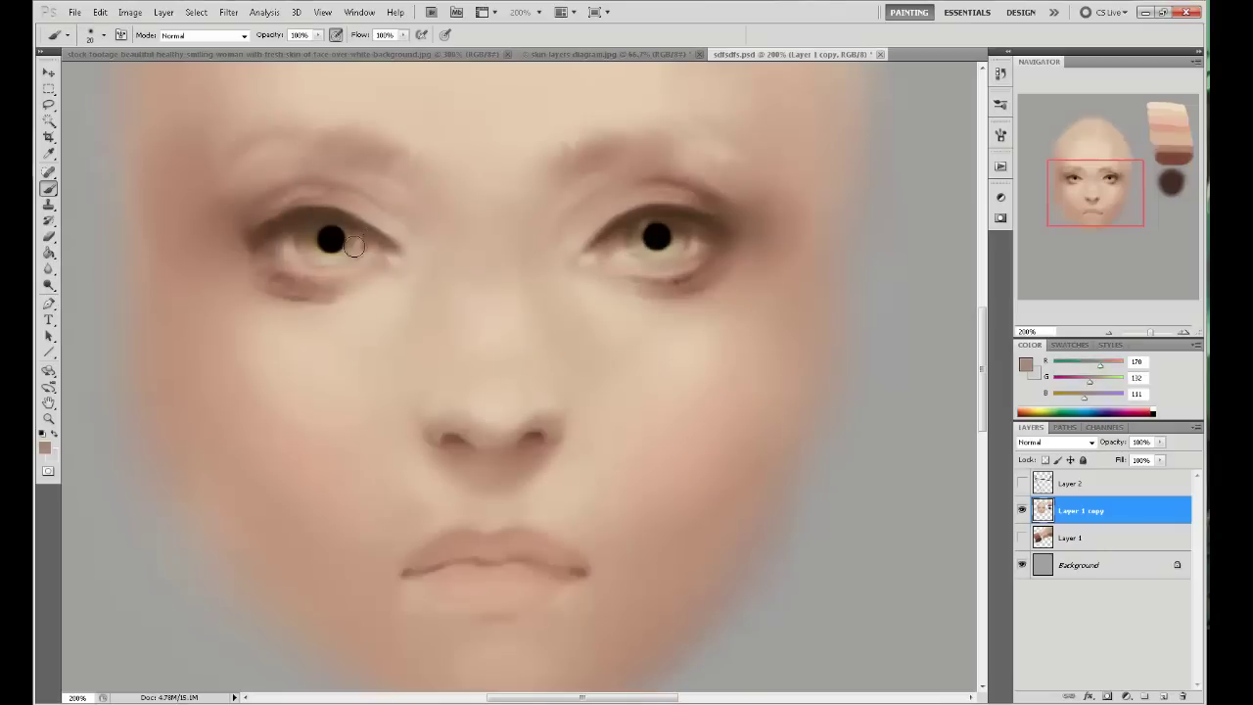
alt+click(344, 241)
Outline both irises with a thin 5 px brush in black sampled from the pupil.
key(ctrl+minus)
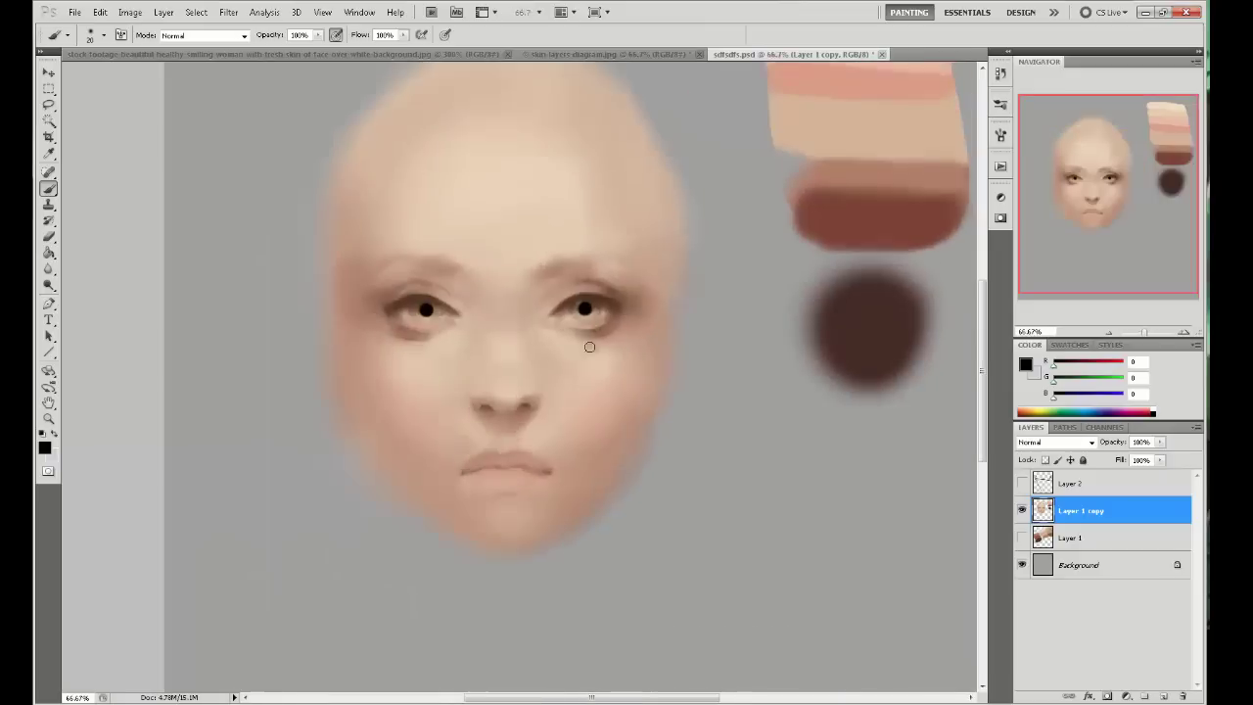
alt+click(579, 304)
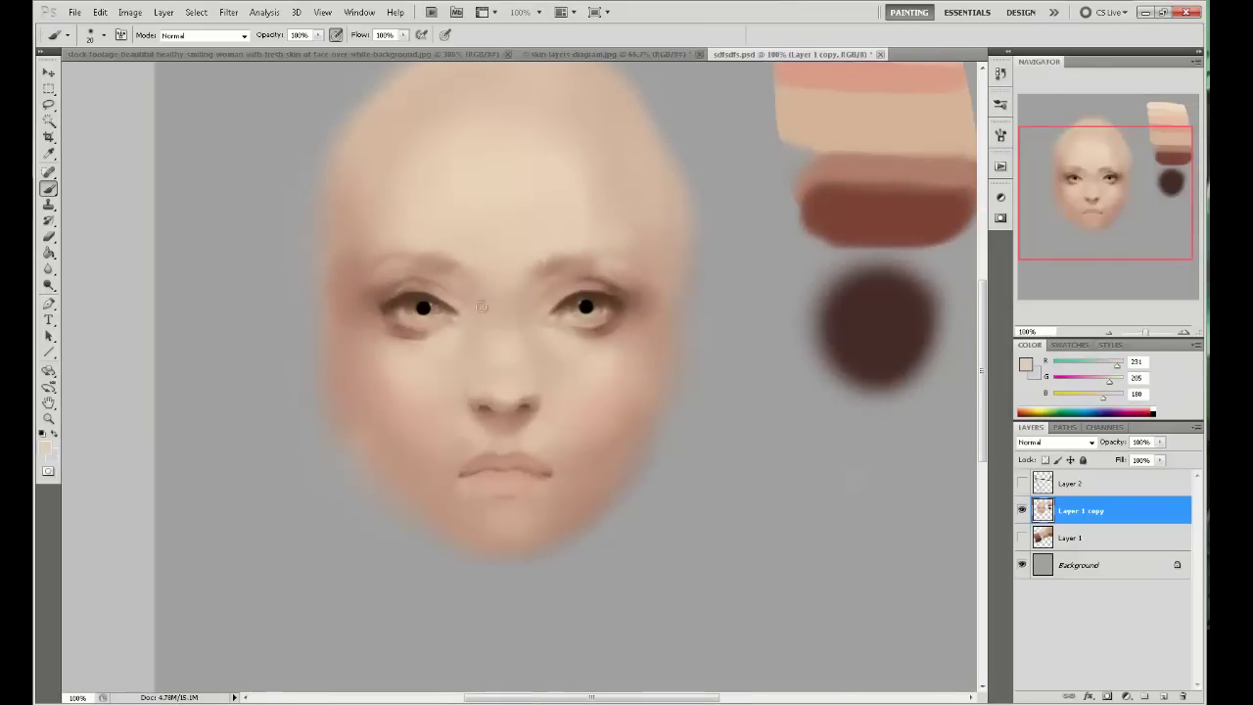
alt+click(577, 312)
alt+click(584, 308)
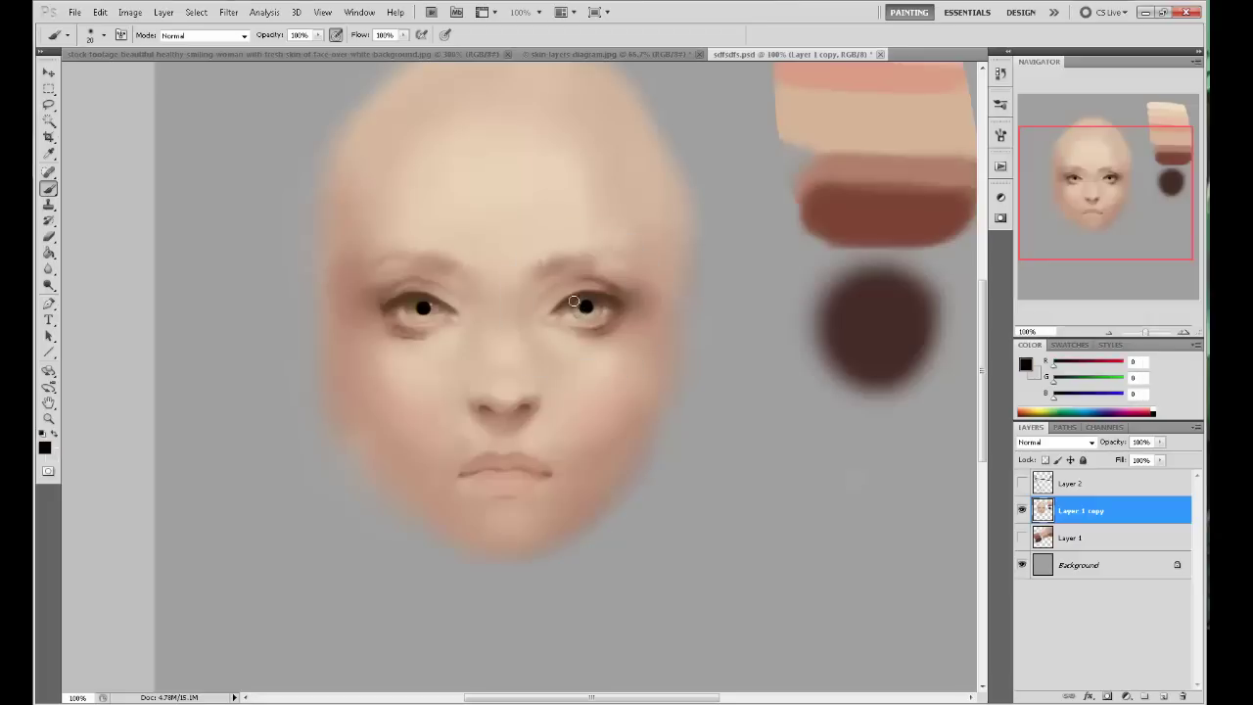
key(ctrl+plus)
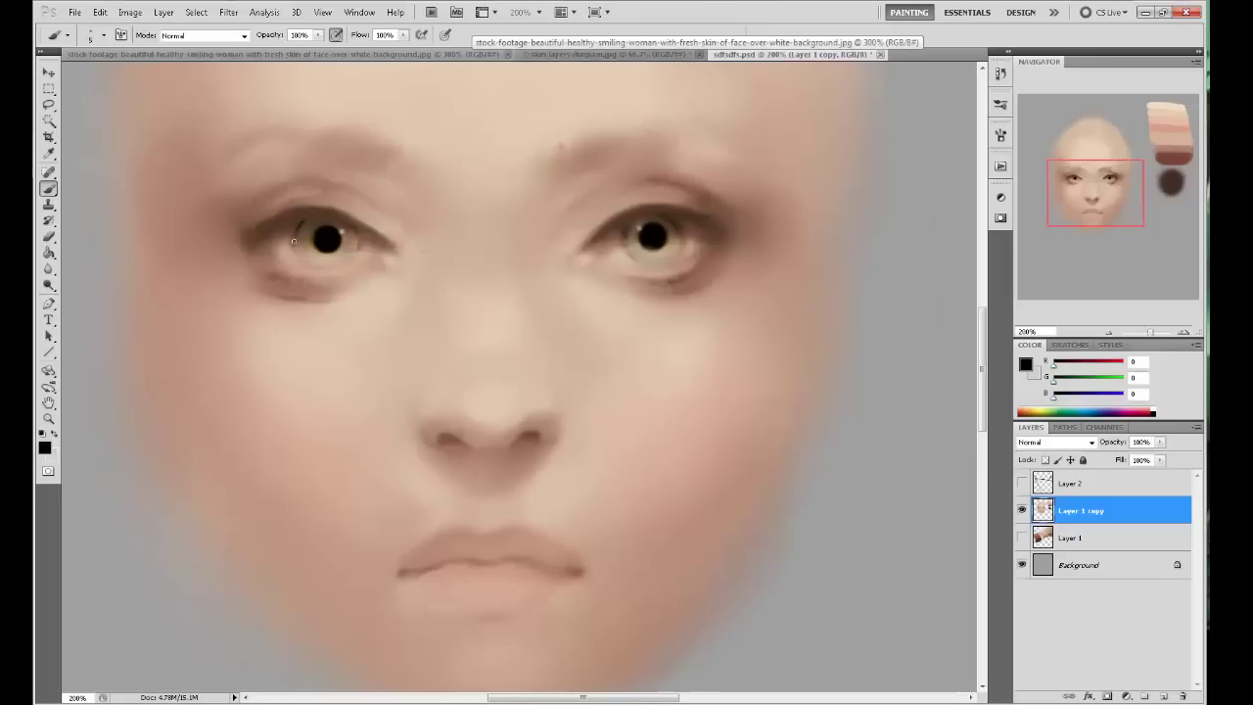
Darken the upper part of both irises beneath the lids with a larger brush and dark tones sampled from the eyes.
key(bracketright)
key(bracketright)
key(bracketright)
key(bracketright)
key(bracketright)
key(bracketright)
key(bracketright)
key(bracketright)
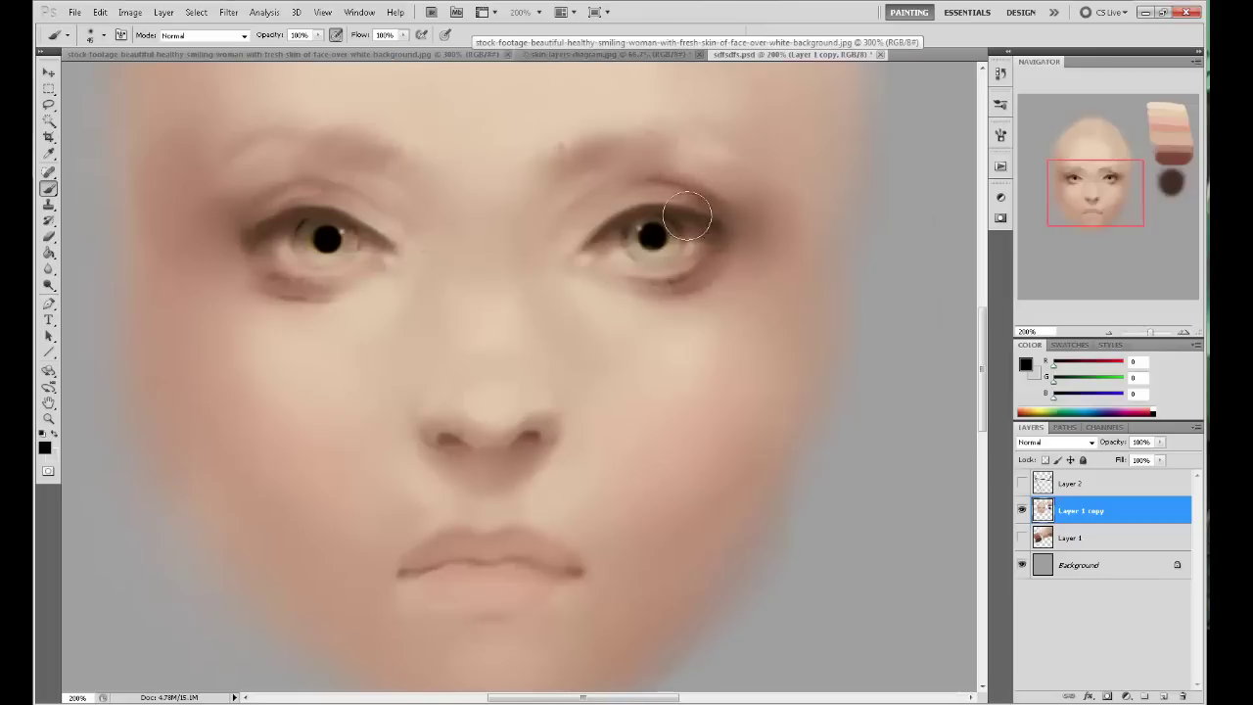
alt+click(350, 210)
alt+click(327, 238)
alt+click(313, 210)
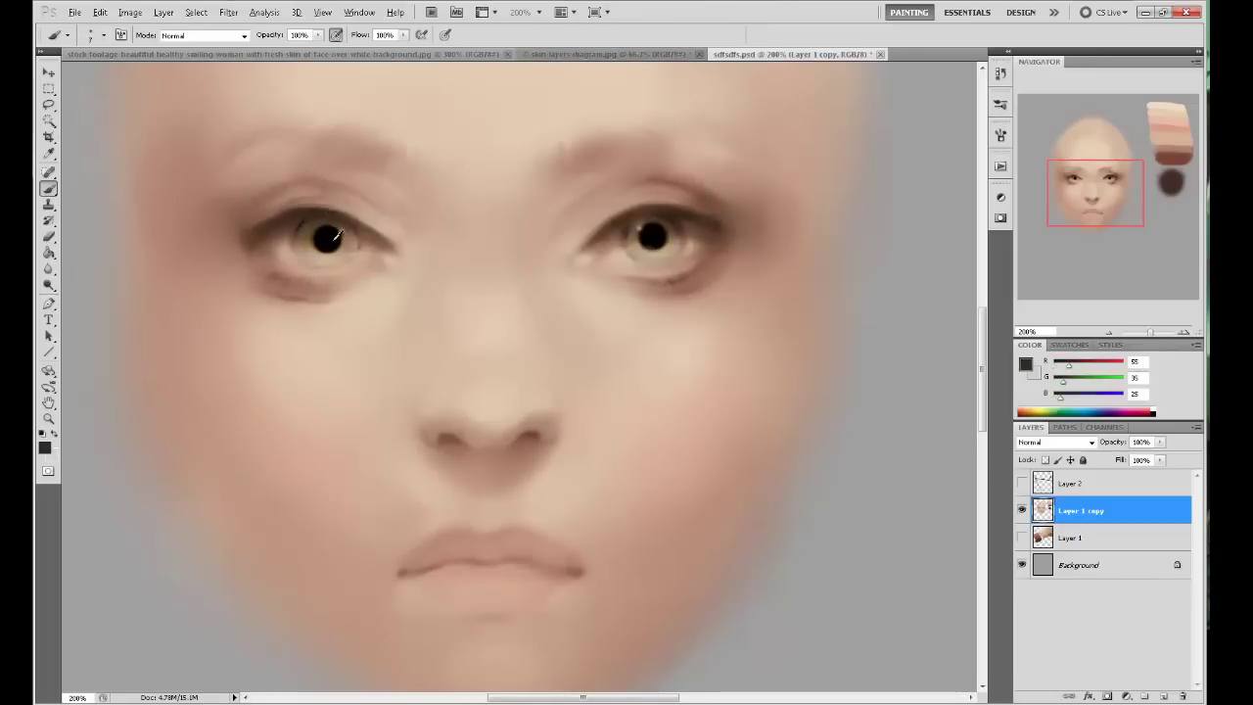
Soften the edges of the black pupils with the Blur tool and return to the Brush.
alt+click(327, 238)
click(48, 269)
key(b)
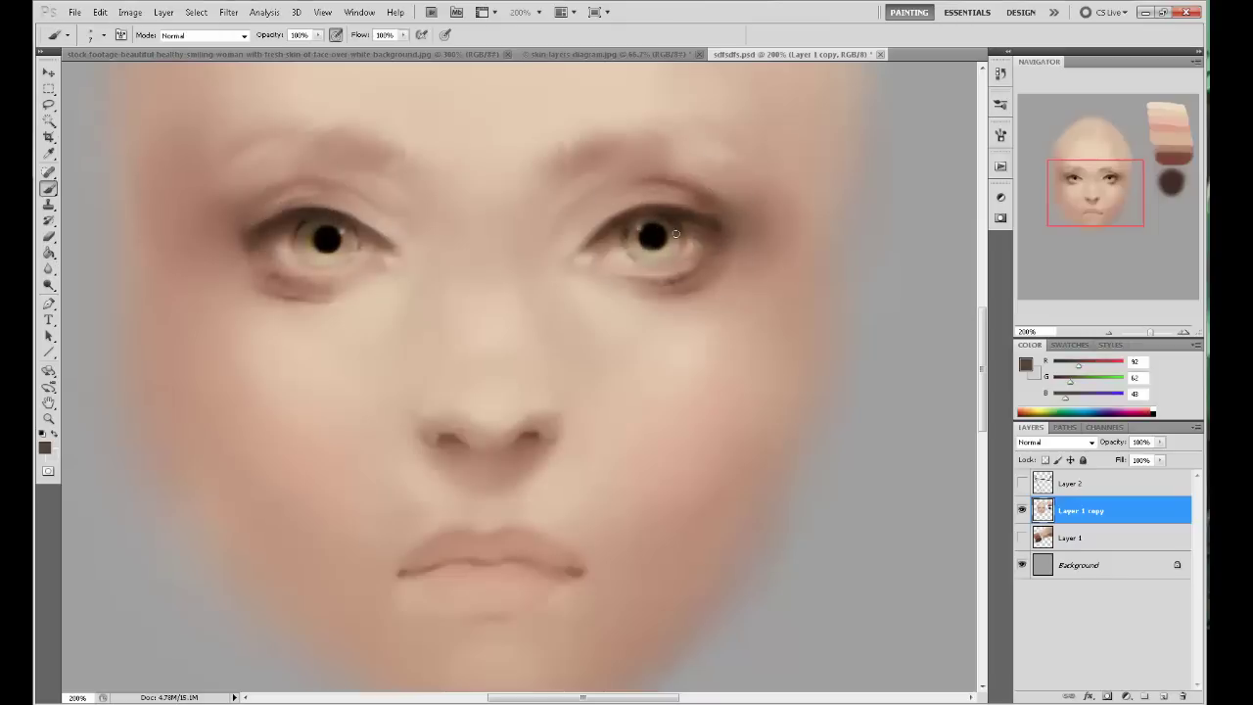
Refine the eye whites, inner corners and upper lid creases with light skin and reddish brown tones sampled around the eyes.
alt+click(684, 254)
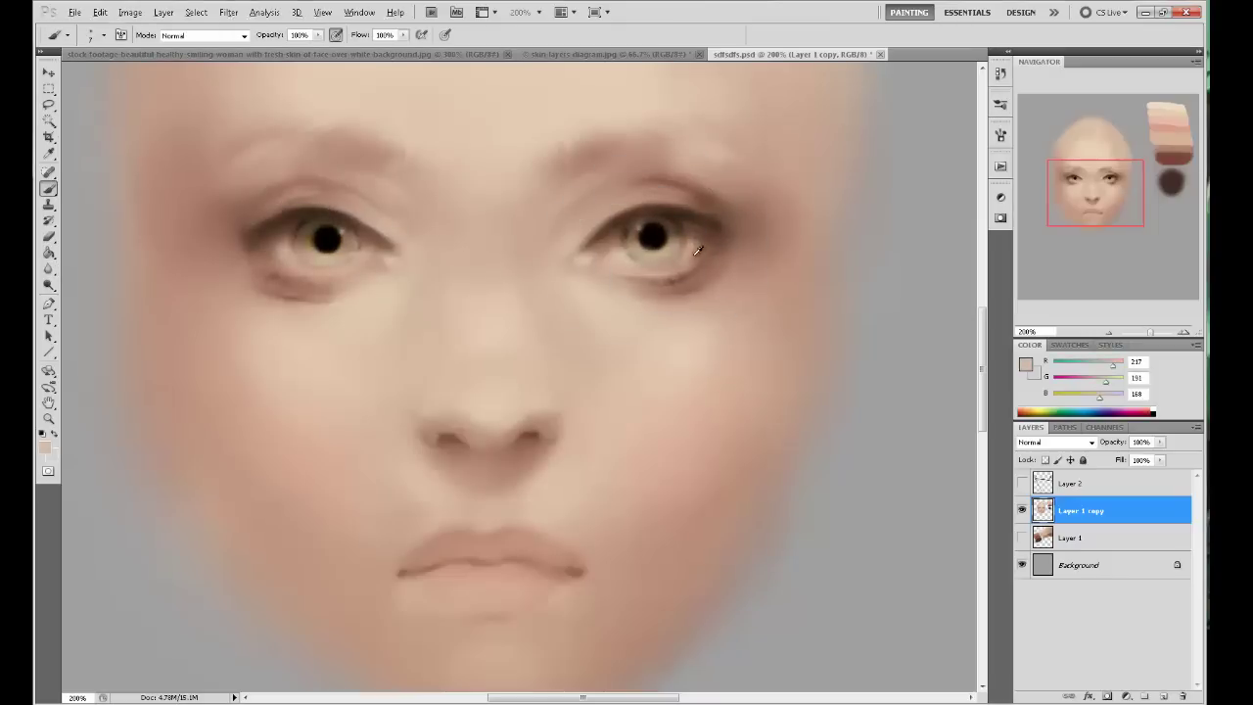
alt+click(674, 246)
alt+click(390, 245)
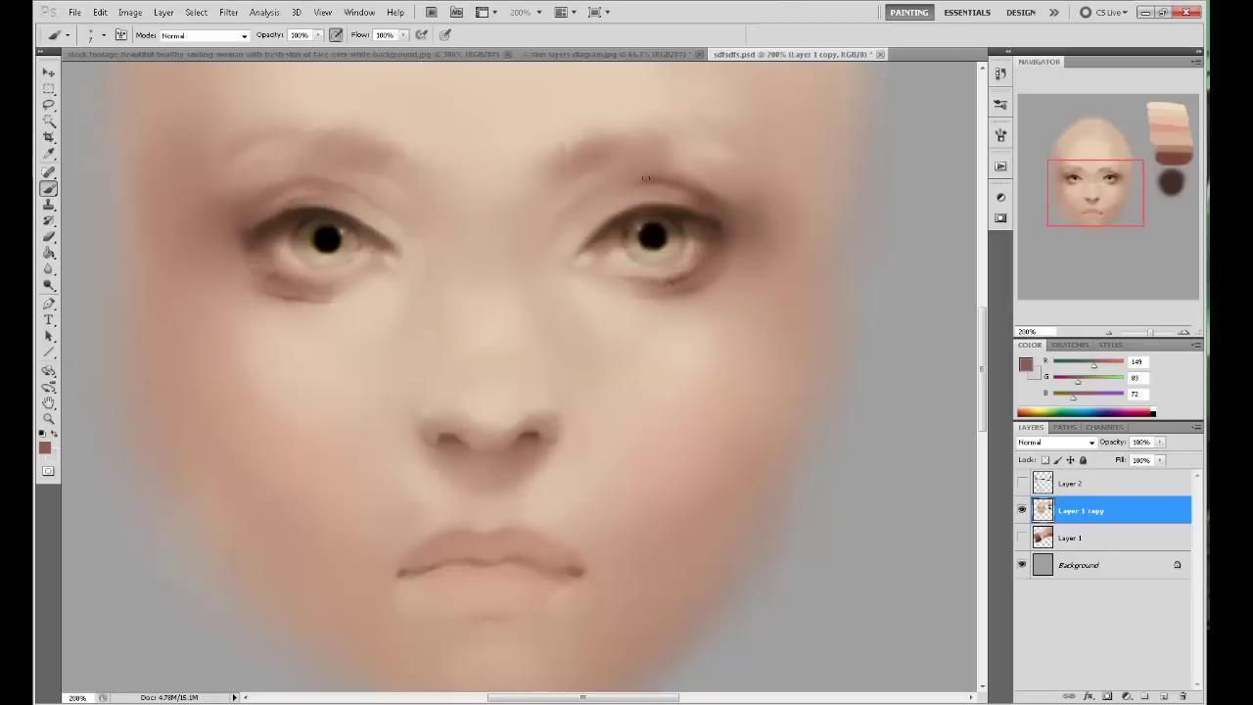
alt+click(382, 201)
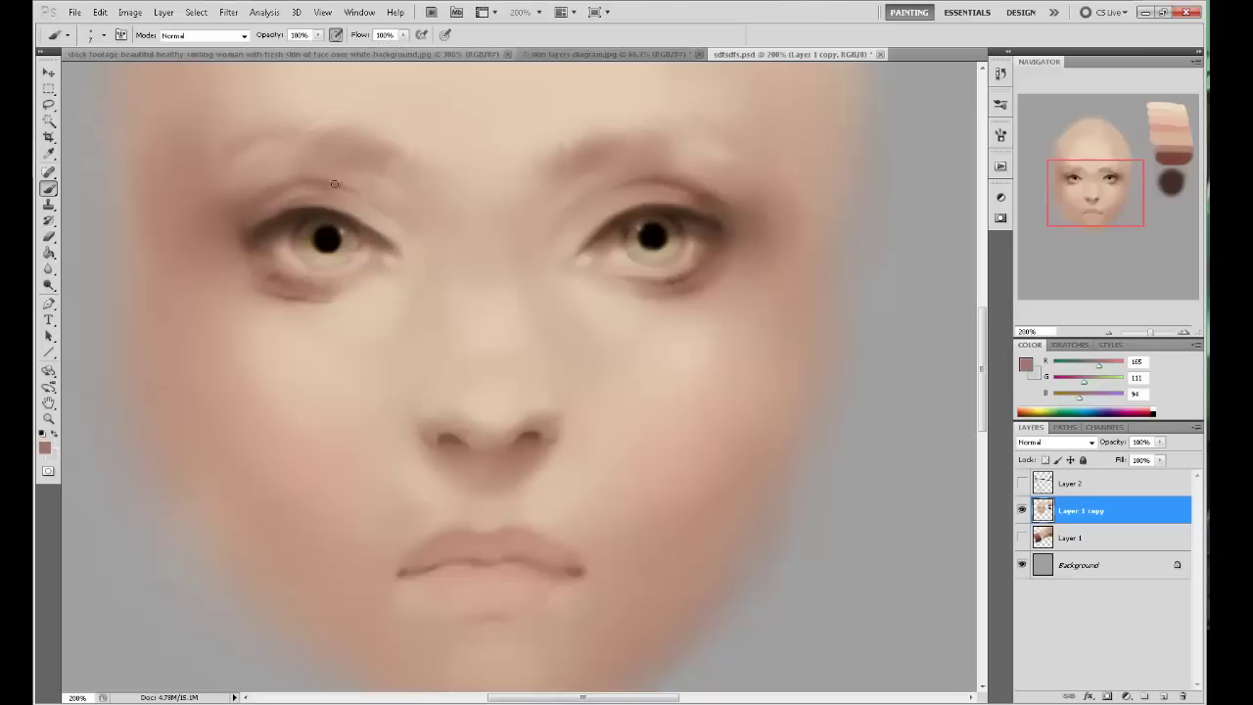
Blend the cheeks below the eyes with a 50 px brush and a skin tone sampled beside the nose.
drag(647, 178, 631, 135)
alt+click(411, 418)
key(])
key(])
key(])
key(])
key(])
key(])
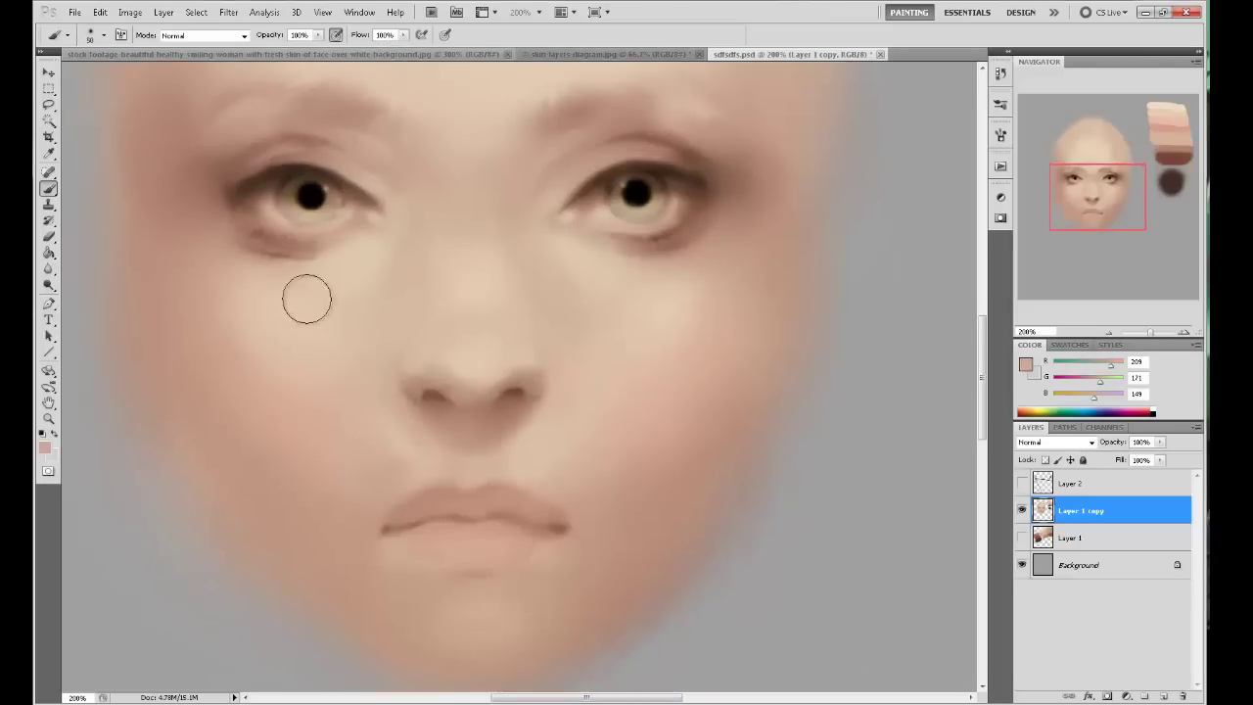
Smooth the skin between the nose and mouth with a light pinkish tone sampled there and a larger brush.
alt+click(395, 439)
key(])
key(])
key(])
key(])
key(])
key(])
key(])
key(])
key(])
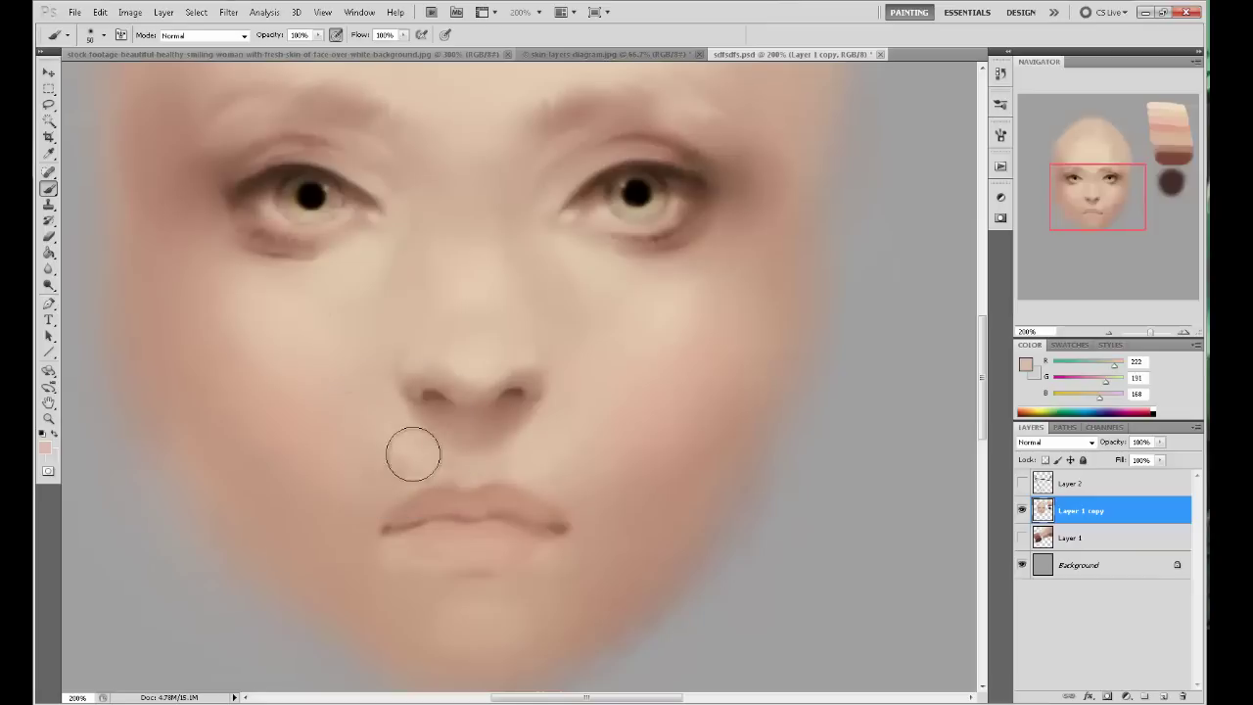
Highlight the nose tip and bridge with light cream from the palette swatches and a tone sampled from the bridge, reducing the brush to 60 px.
click(1154, 128)
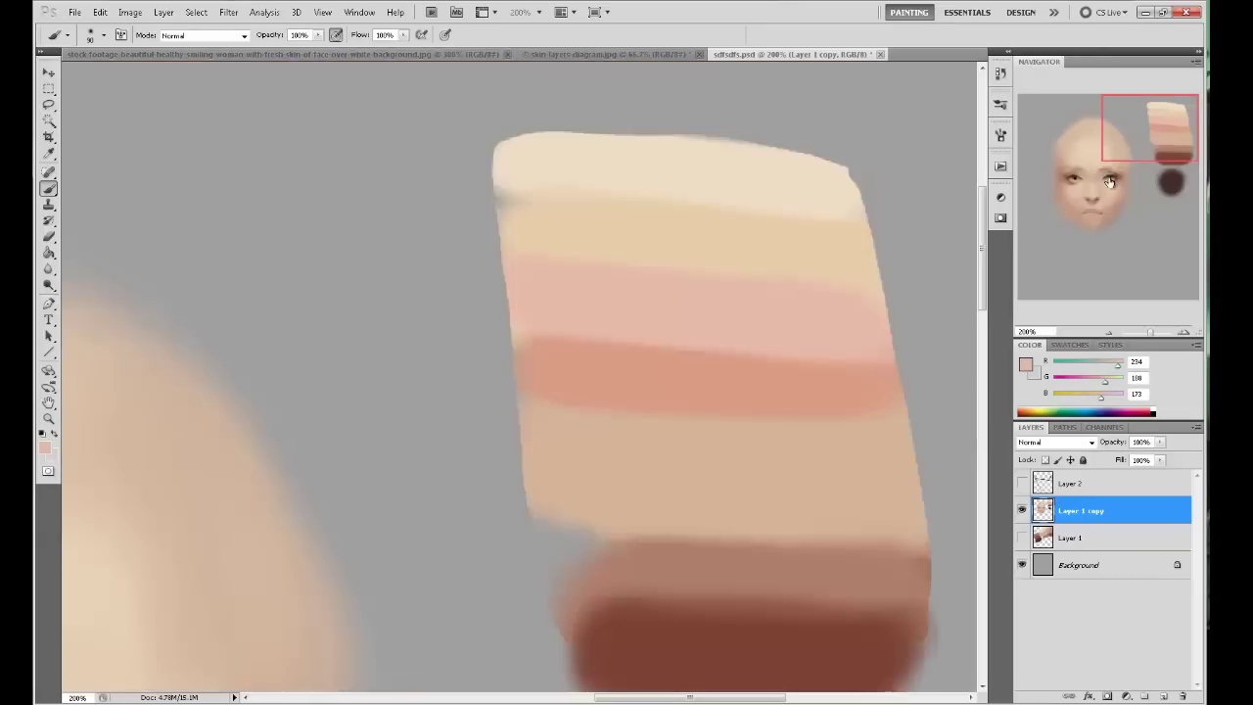
alt+click(713, 299)
click(1088, 200)
alt+click(691, 247)
drag(646, 271, 565, 409)
click(1089, 199)
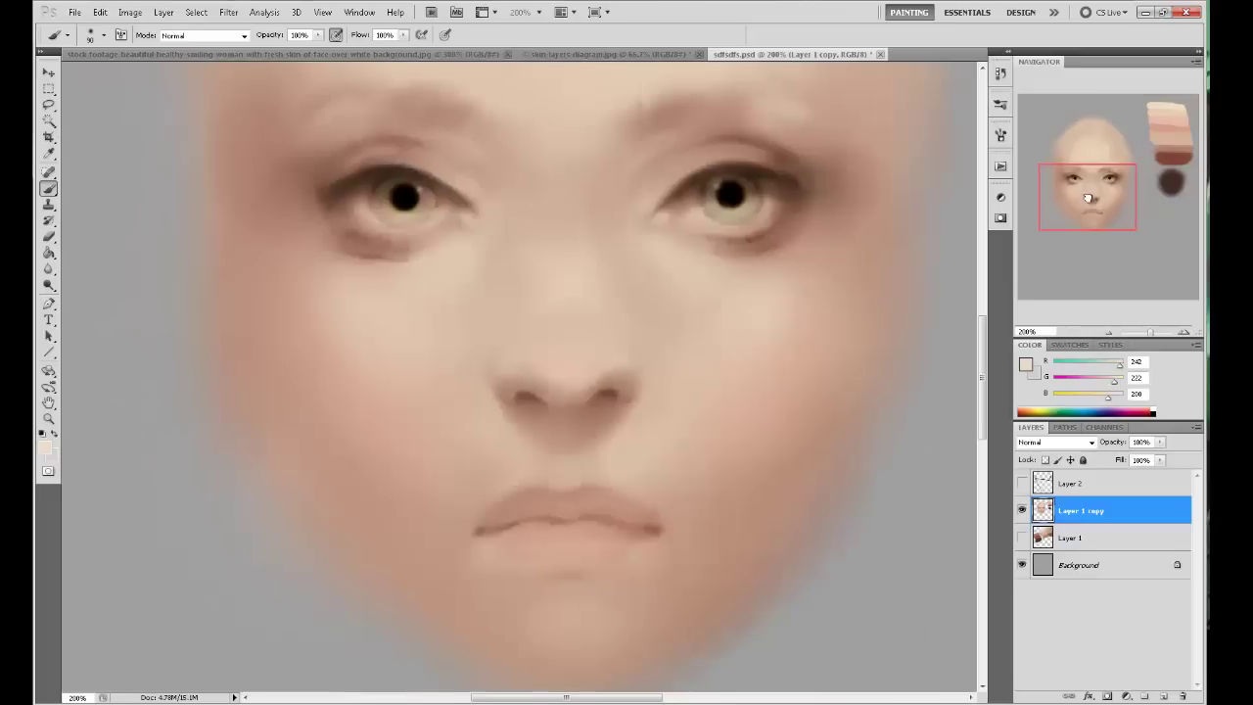
click(575, 350)
alt+click(572, 279)
key(bracketleft)
key(bracketleft)
key(bracketleft)
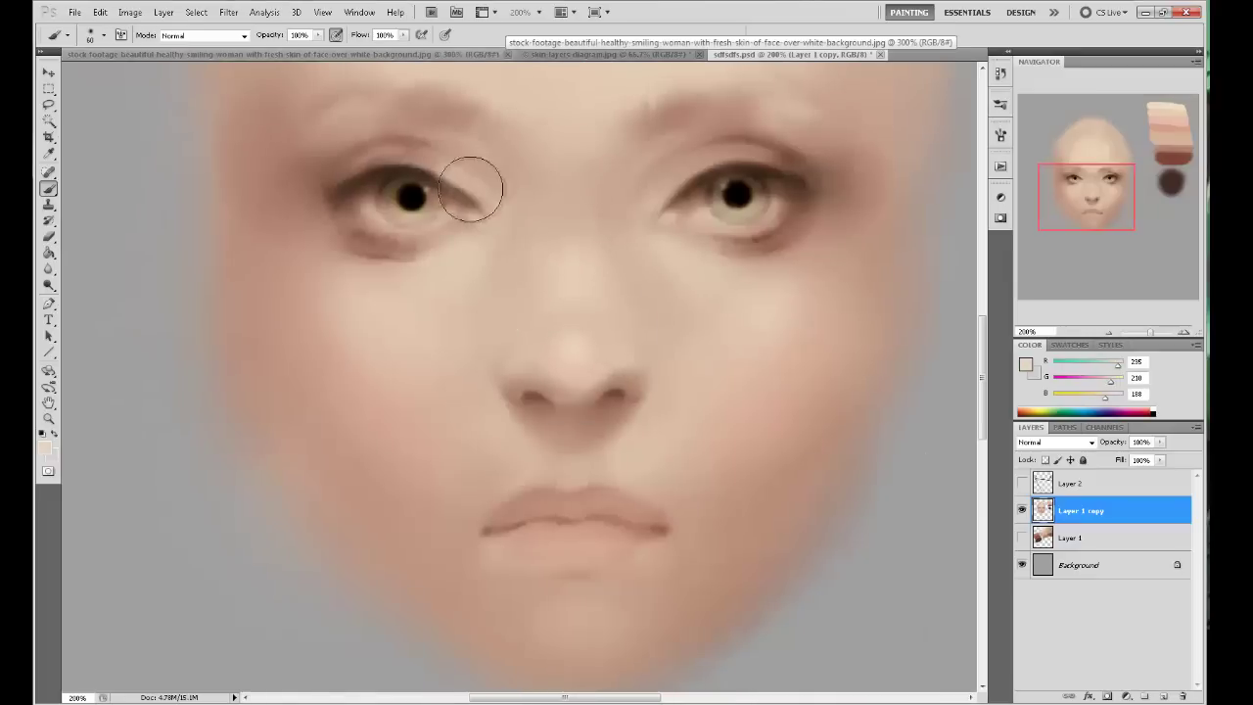
Darken the lash lines and outer eye corners with dark brown sampled from the eyes, and define the brows with sampled reddish brown.
drag(627, 238, 613, 310)
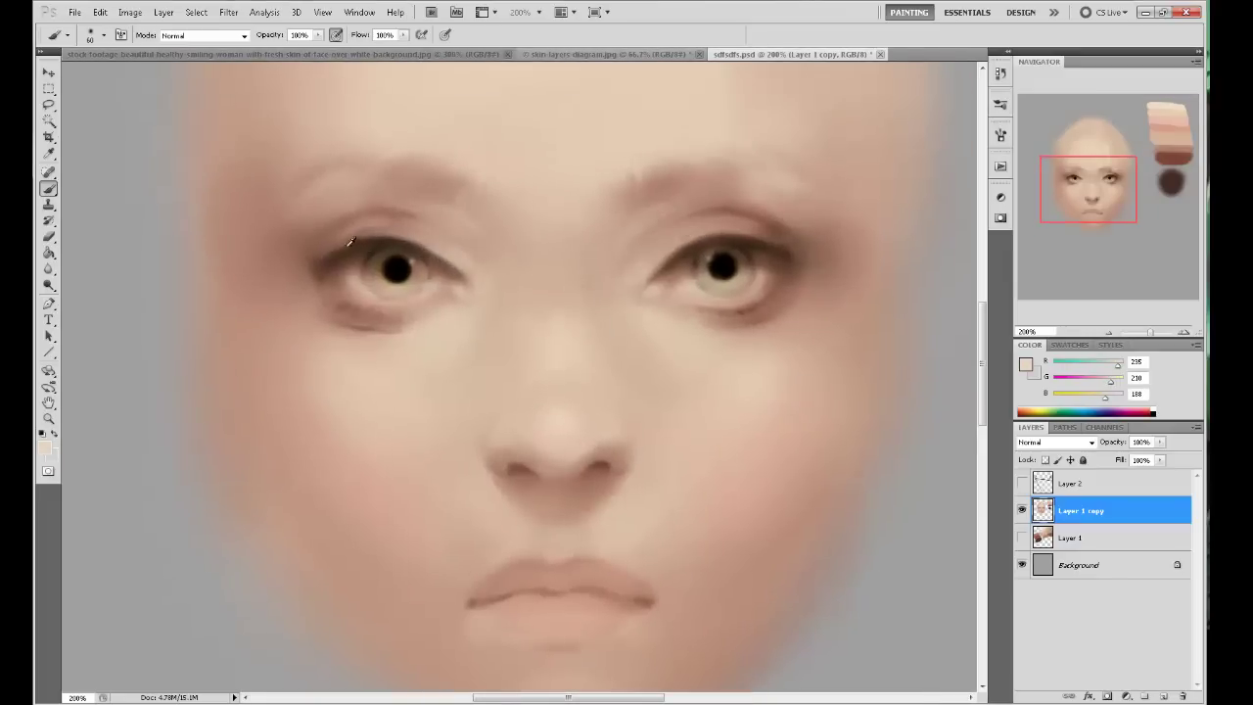
alt+click(400, 267)
key(ctrl+minus)
key(ctrl+minus)
alt+click(620, 316)
key(bracketleft)
key(bracketleft)
key(bracketleft)
key(bracketleft)
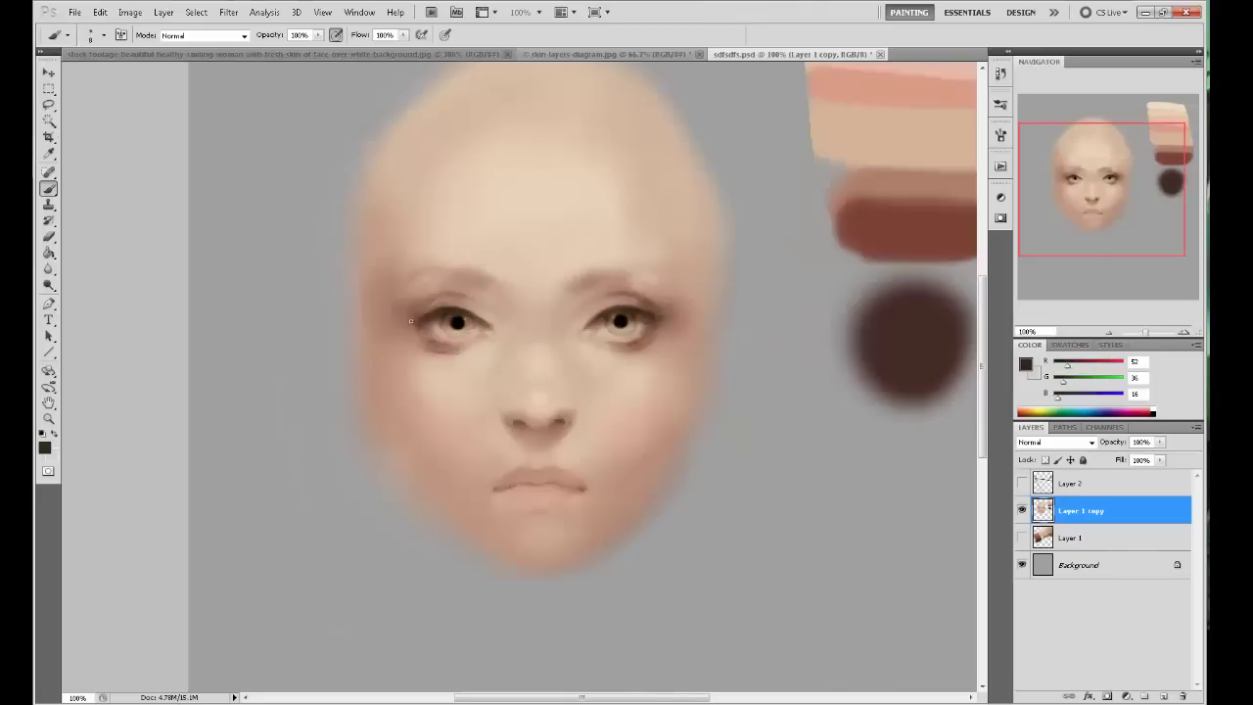
alt+click(572, 282)
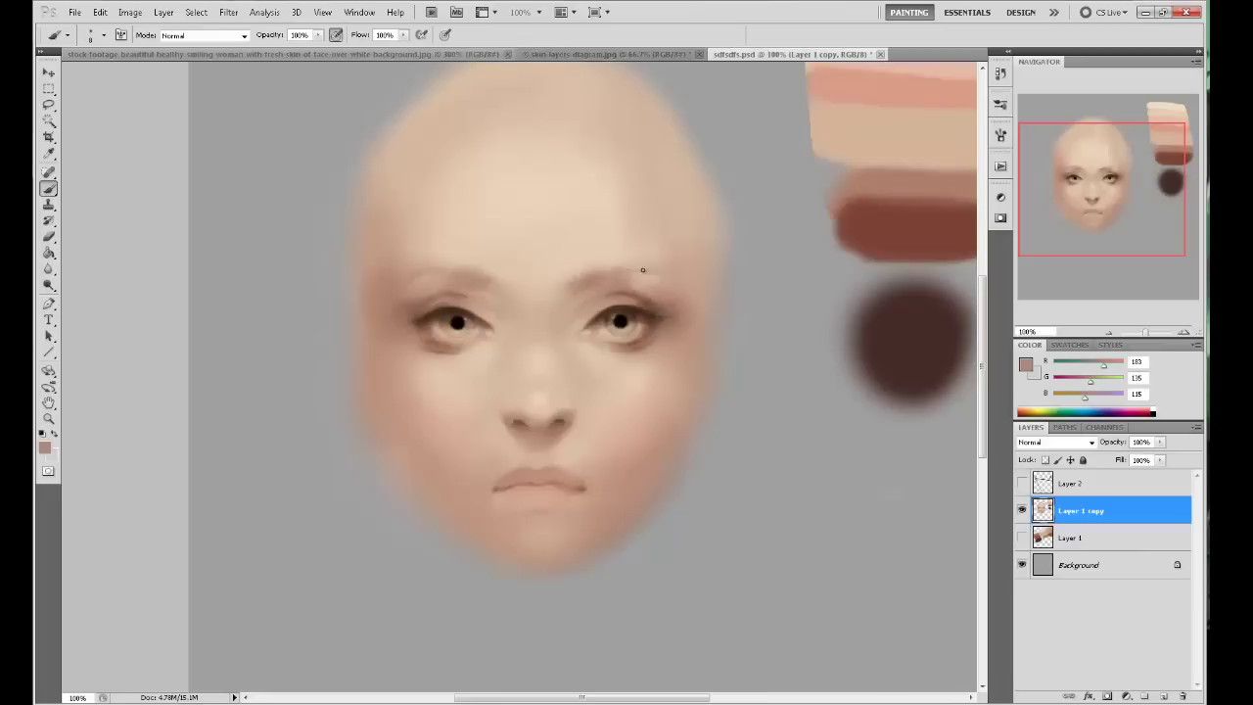
Blend the cheeks and jaw edges with a 200 px brush and pink skin tones sampled from both cheeks.
alt+click(461, 398)
key(bracketright)
key(bracketright)
key(bracketright)
key(bracketright)
key(bracketright)
key(bracketright)
key(bracketright)
key(bracketright)
key(bracketright)
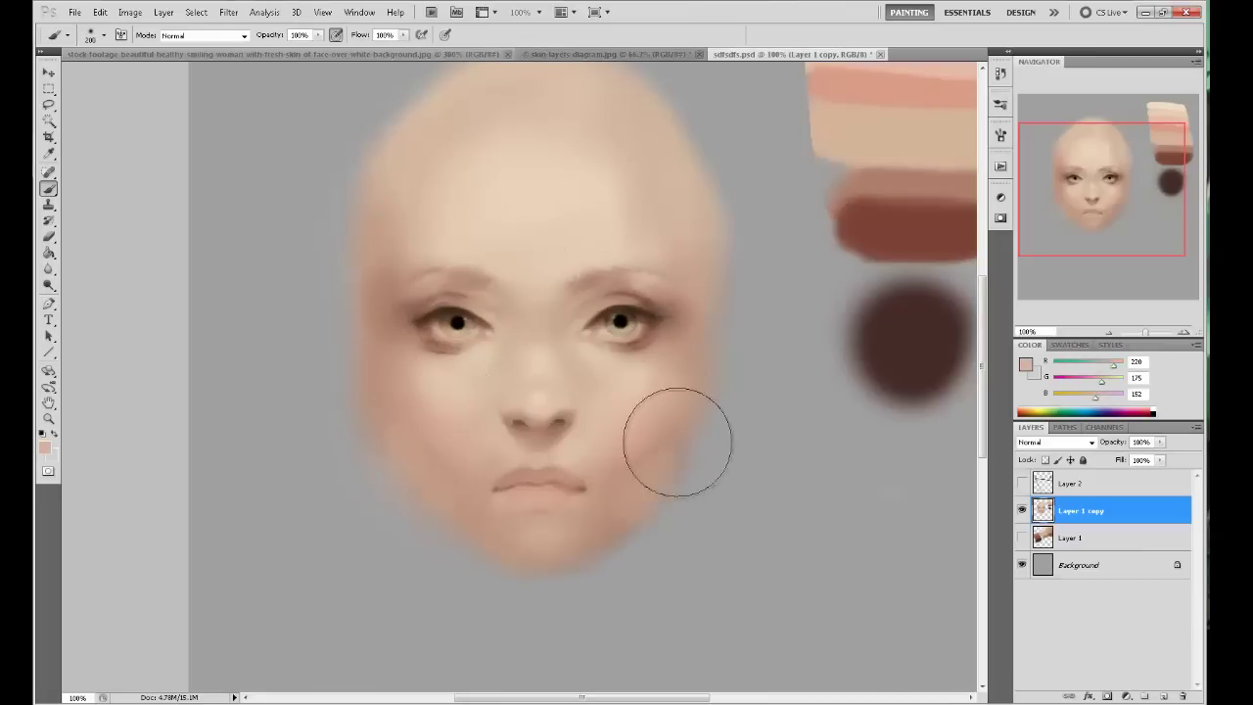
alt+click(671, 429)
Shade the temples and sides of the forehead with sampled reddish skin tones, enlarging the brush to 400 px.
alt+click(401, 307)
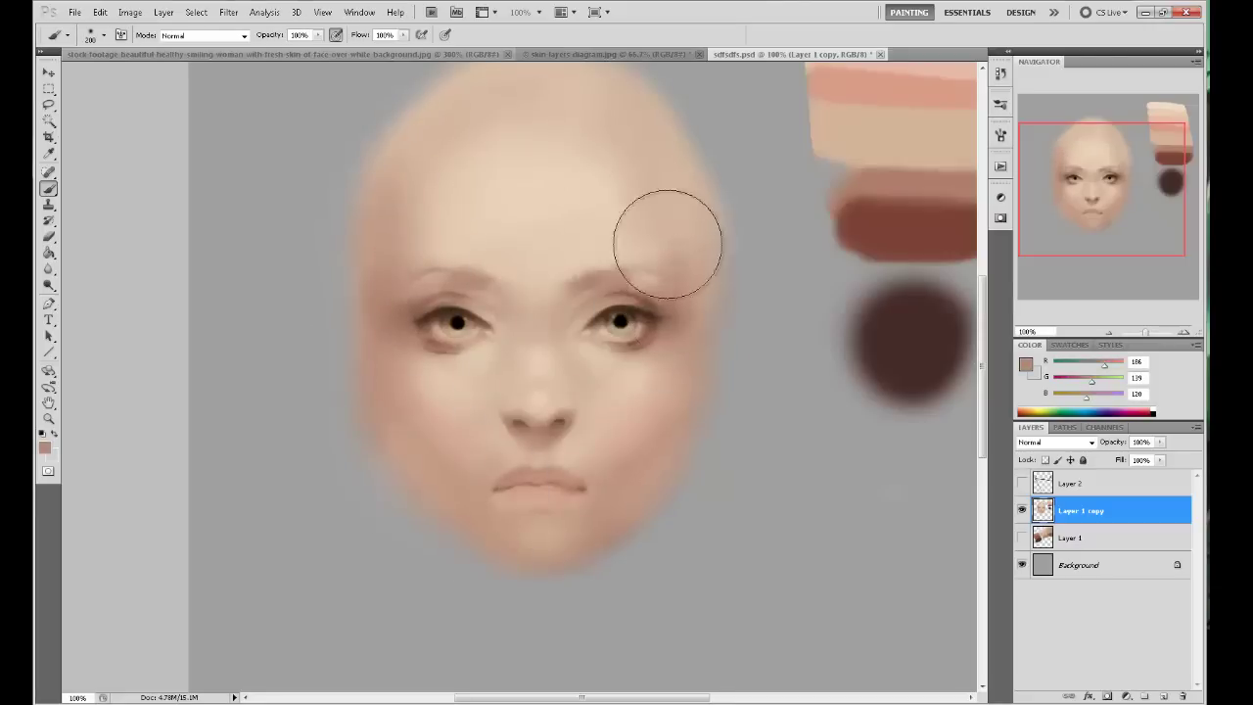
alt+click(626, 234)
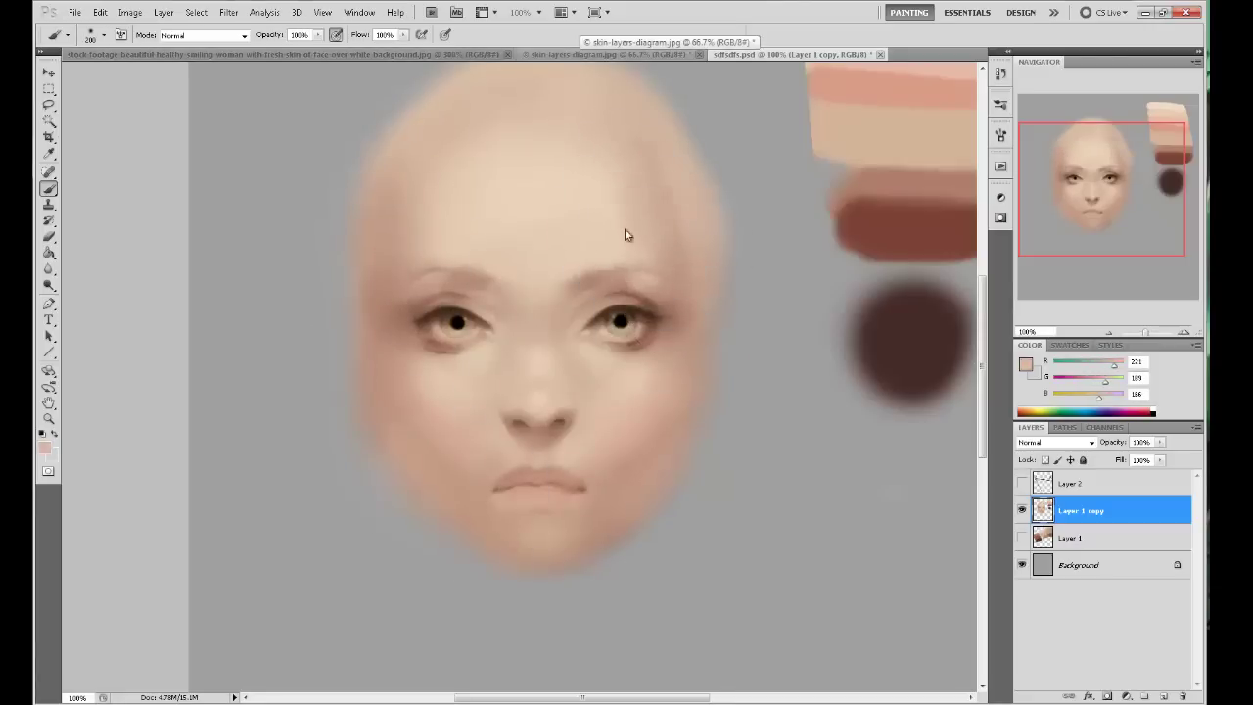
alt+click(398, 234)
key(ctrl+minus)
key(bracketright)
alt+click(477, 277)
key(bracketright)
key(bracketright)
alt+click(459, 312)
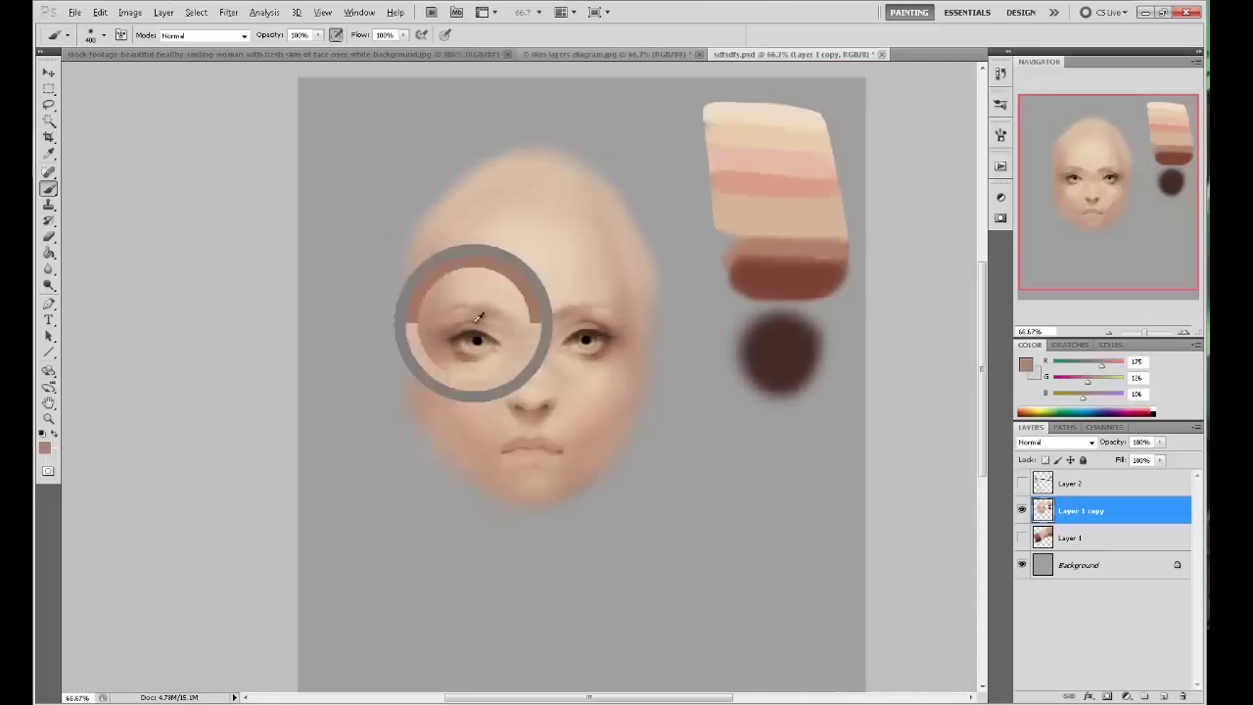
Nudge both pupils slightly inward with Liquify's Forward Warp, reduce its brush size to 136, and apply the adjustments.
click(228, 13)
click(245, 106)
key(w)
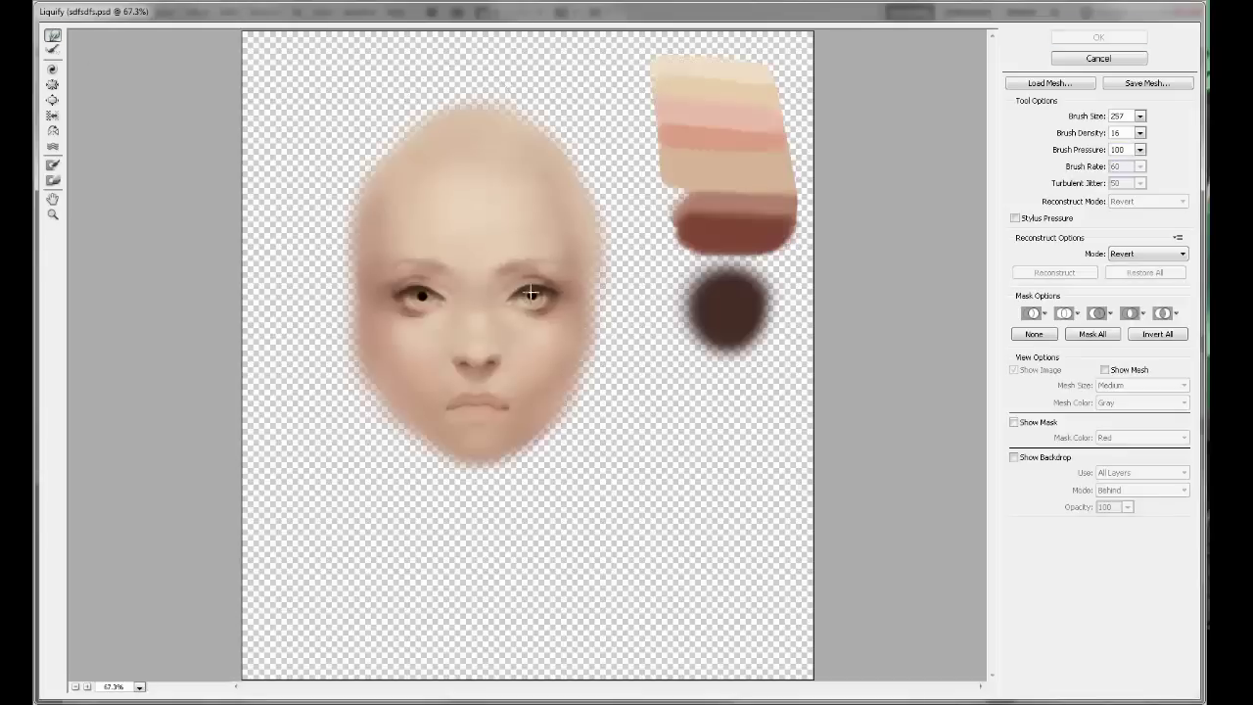
drag(534, 296, 530, 294)
drag(422, 296, 425, 297)
key(bracketleft)
key(bracketleft)
key(bracketleft)
key(bracketleft)
key(bracketleft)
key(bracketleft)
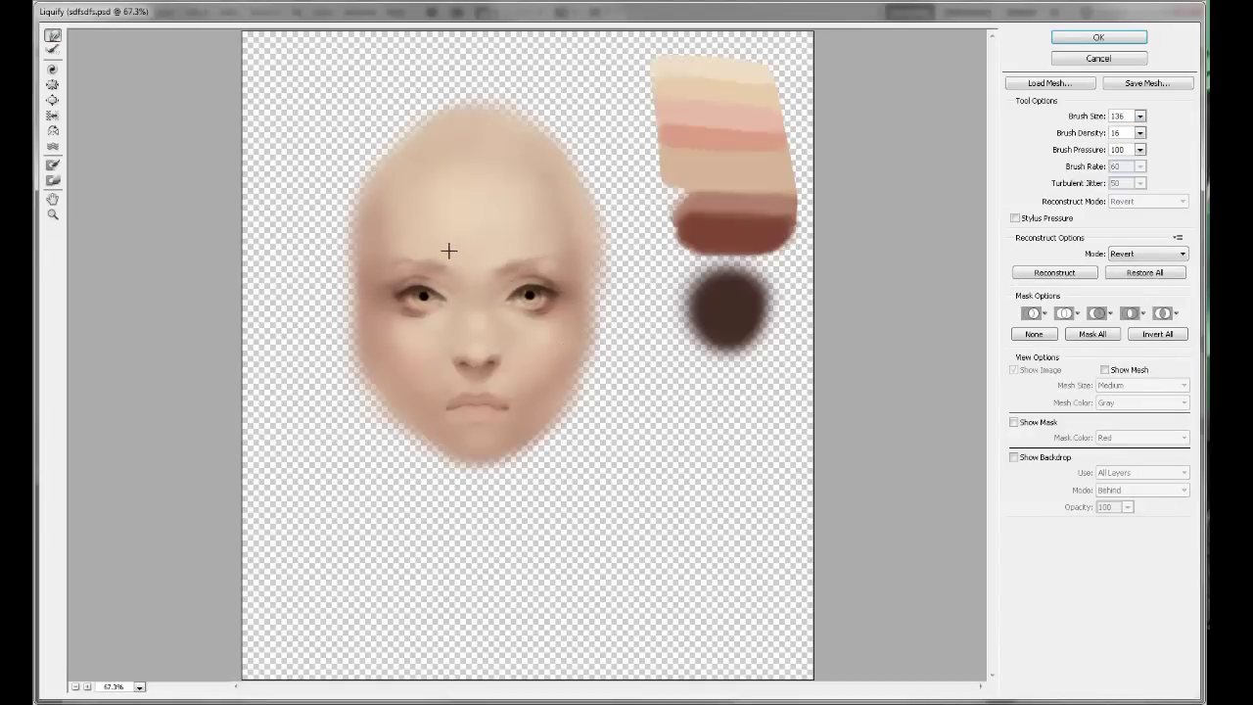
key(Return)
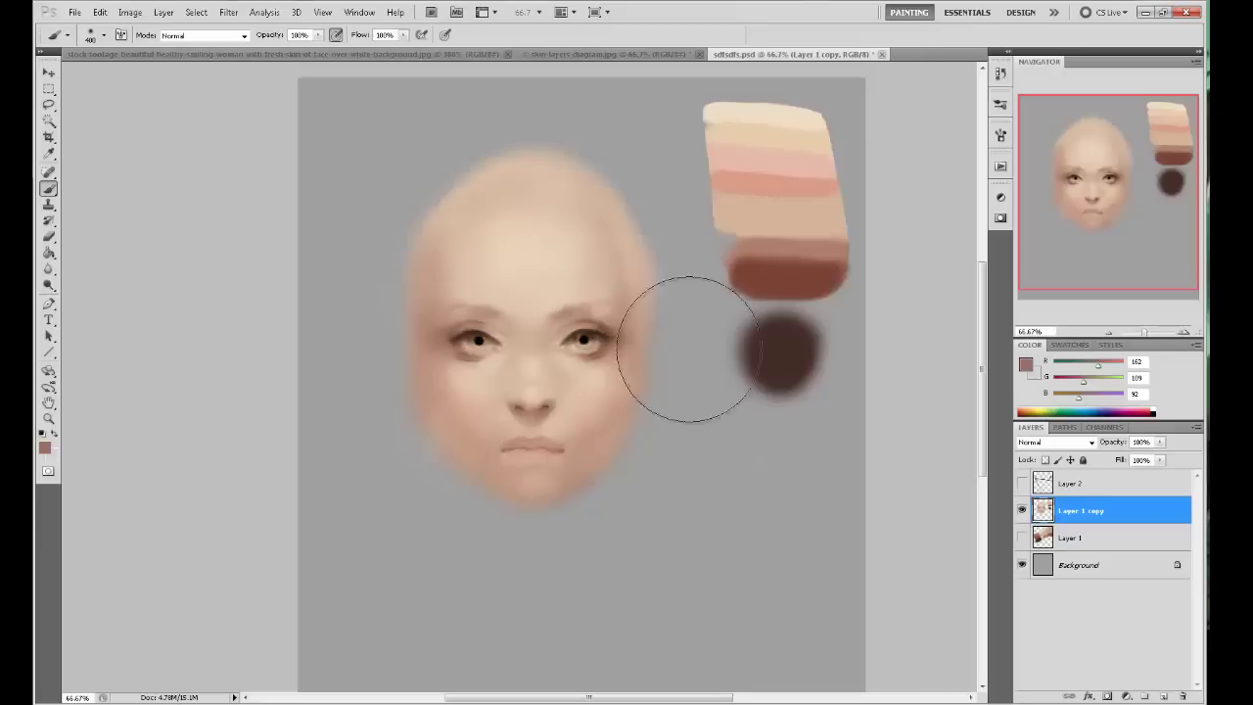
Deepen the pupils, upper irises and lash lines at 38% brush opacity with black and dark brown sampled from the eyes.
alt+click(480, 339)
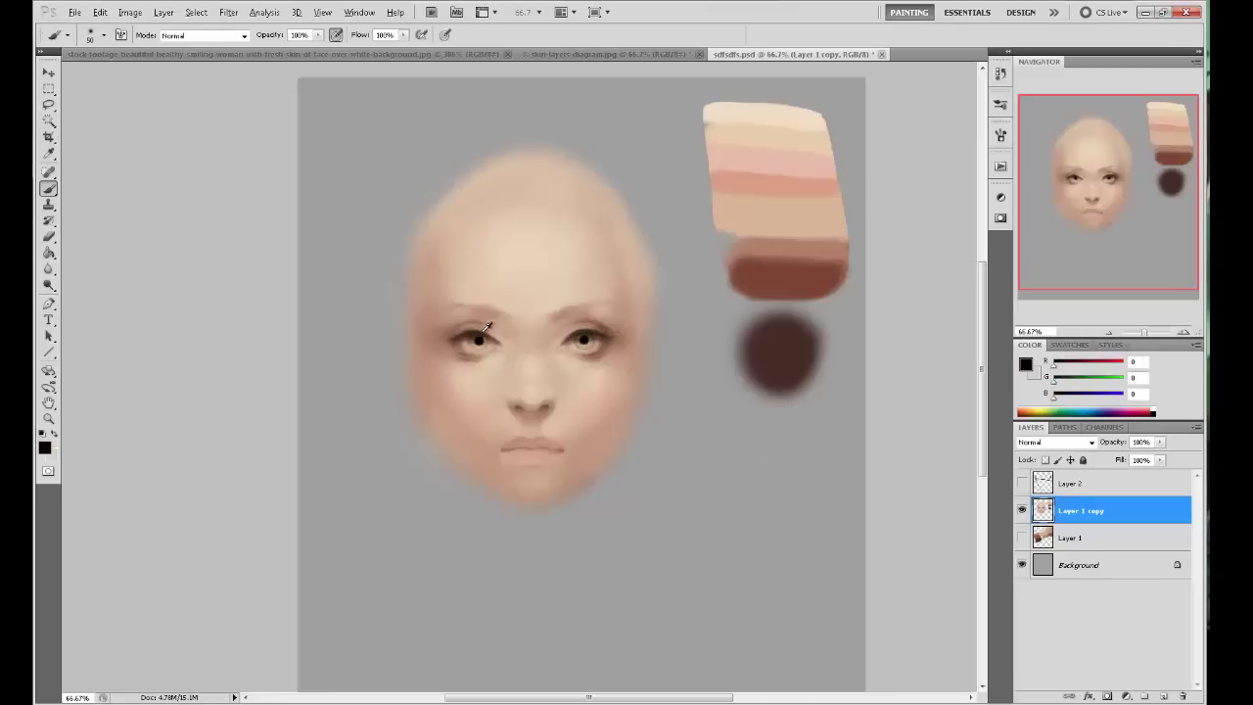
key(3)
alt+click(576, 337)
alt+click(577, 337)
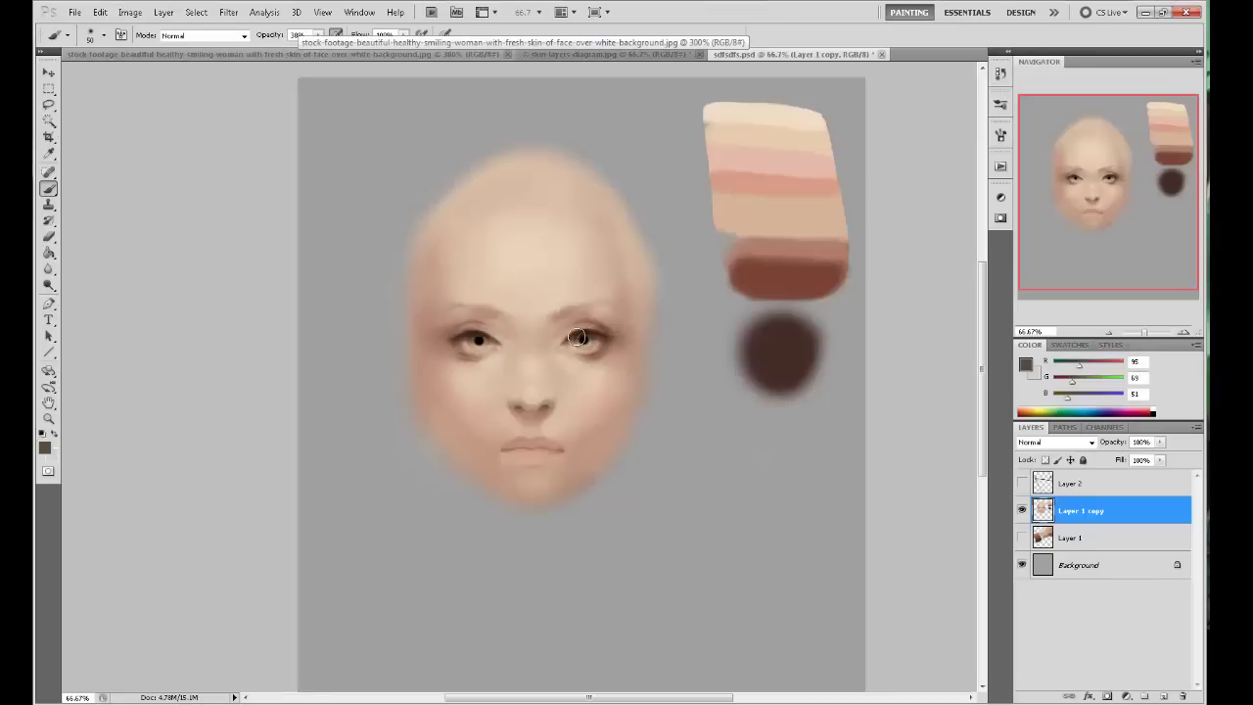
alt+click(579, 336)
click(582, 335)
alt+click(584, 334)
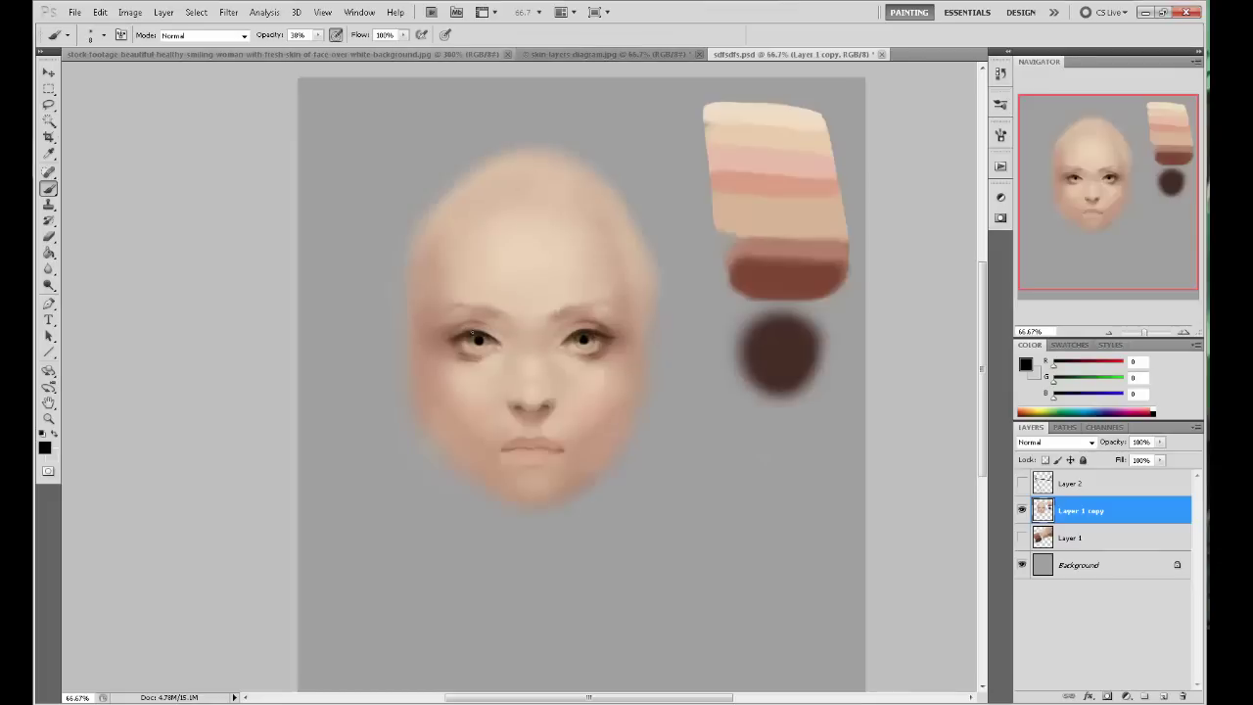
alt+click(604, 348)
alt+click(594, 337)
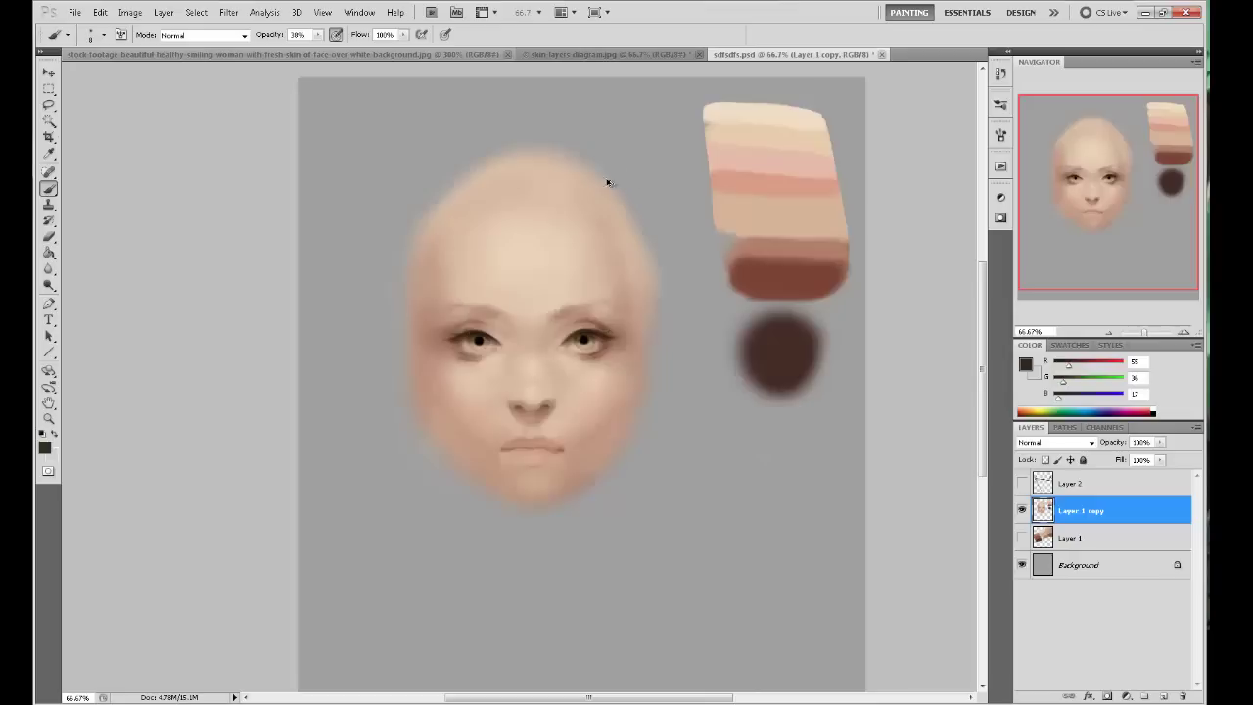
alt+click(458, 331)
Soften the skin beneath and beside both eyes with a brush enlarged to 175 px and skin tones sampled nearby.
alt+click(607, 360)
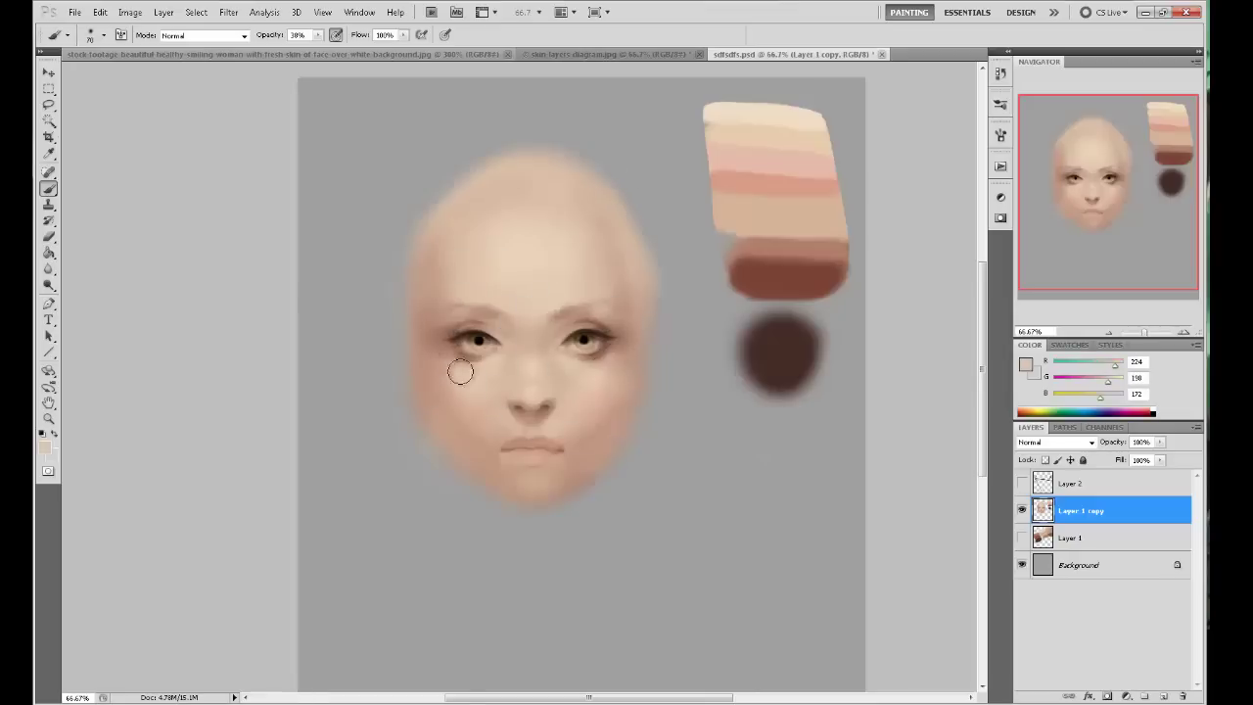
key(bracketright)
key(bracketright)
key(bracketright)
key(bracketright)
key(bracketright)
key(bracketright)
alt+click(615, 364)
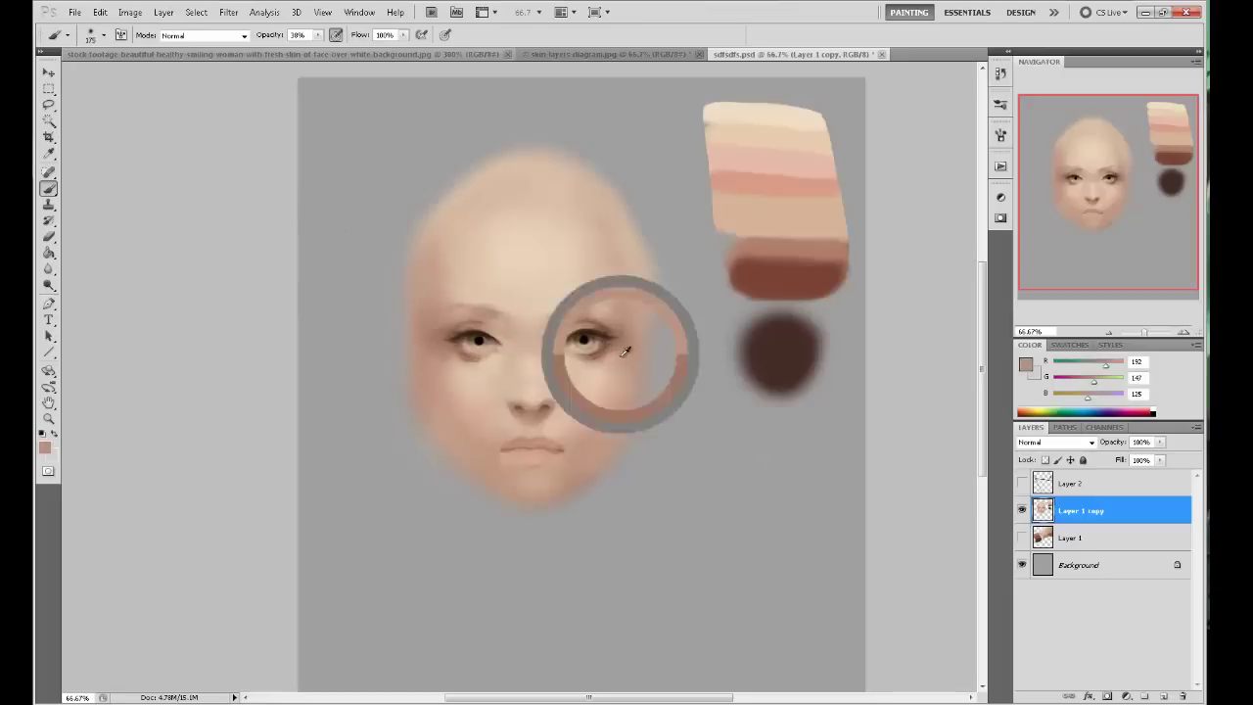
alt+click(452, 366)
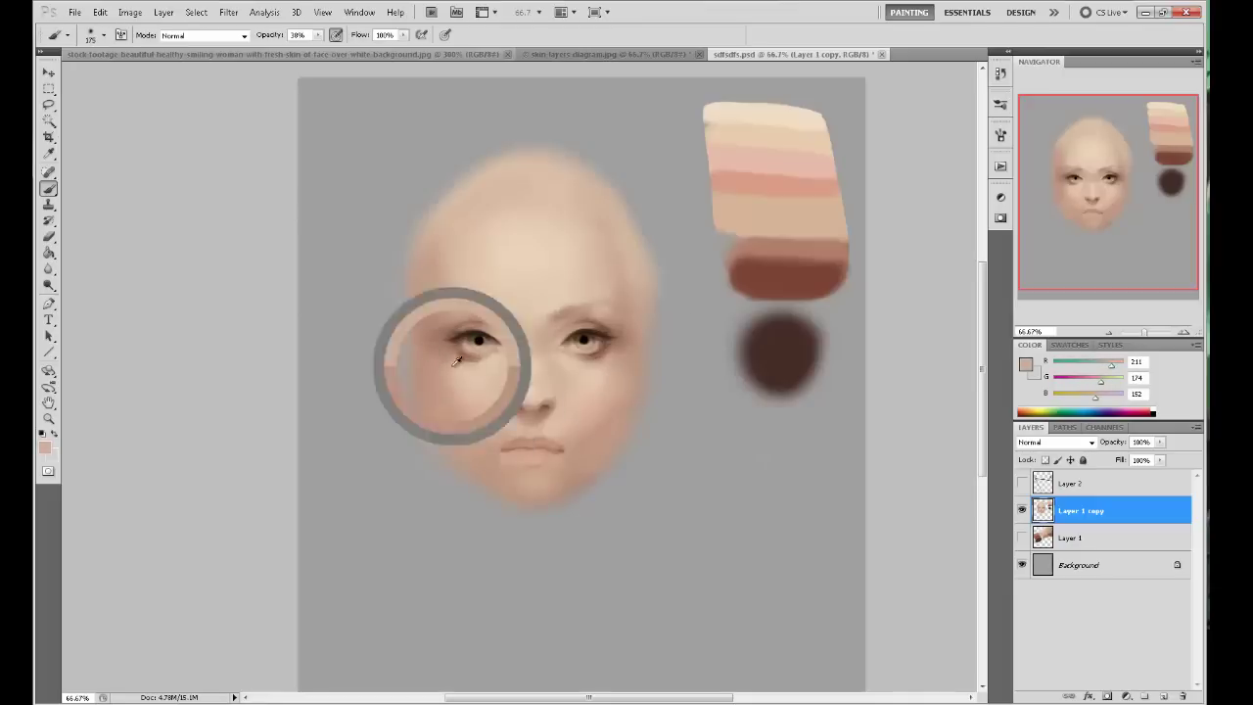
alt+click(621, 347)
Refine the nostrils and upper eyelids with a brush reduced to 15 px, using sampled reddish brown and light skin tones.
alt+click(520, 414)
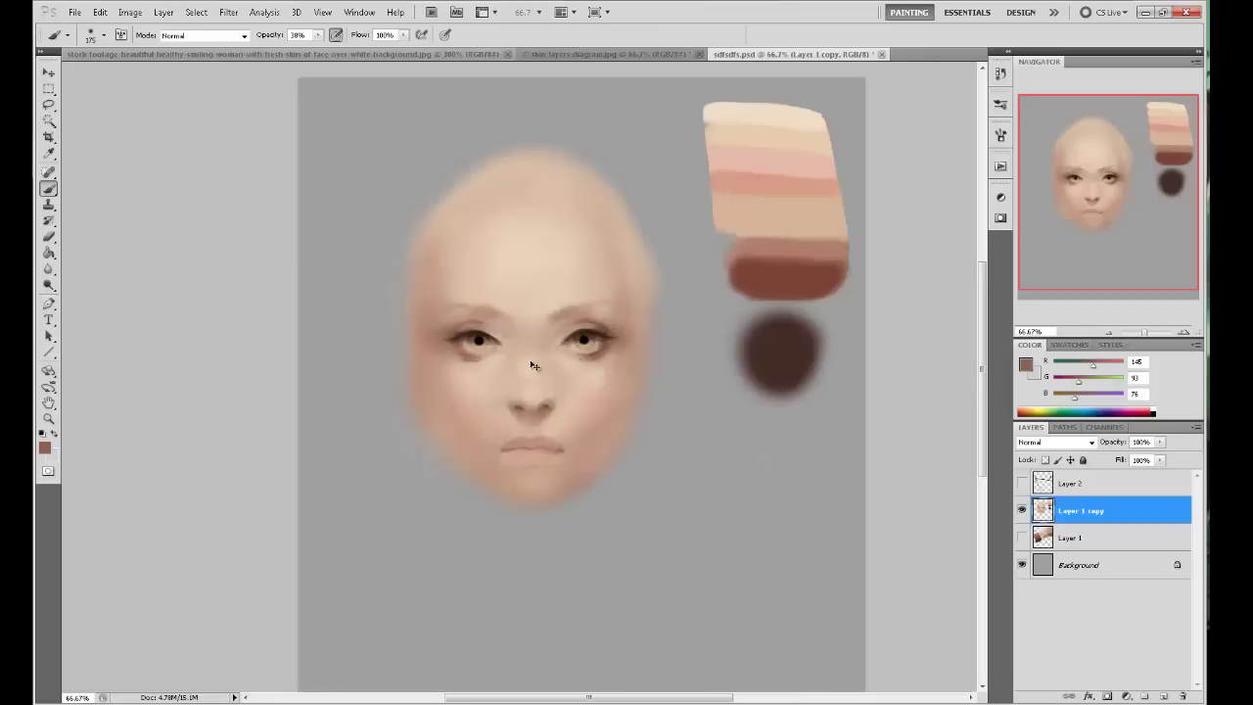
key(ctrl+plus)
key(bracketleft)
key(bracketleft)
key(bracketleft)
key(bracketleft)
key(bracketleft)
key(bracketleft)
key(bracketleft)
key(bracketleft)
key(bracketleft)
key(bracketleft)
key(bracketleft)
alt+click(606, 303)
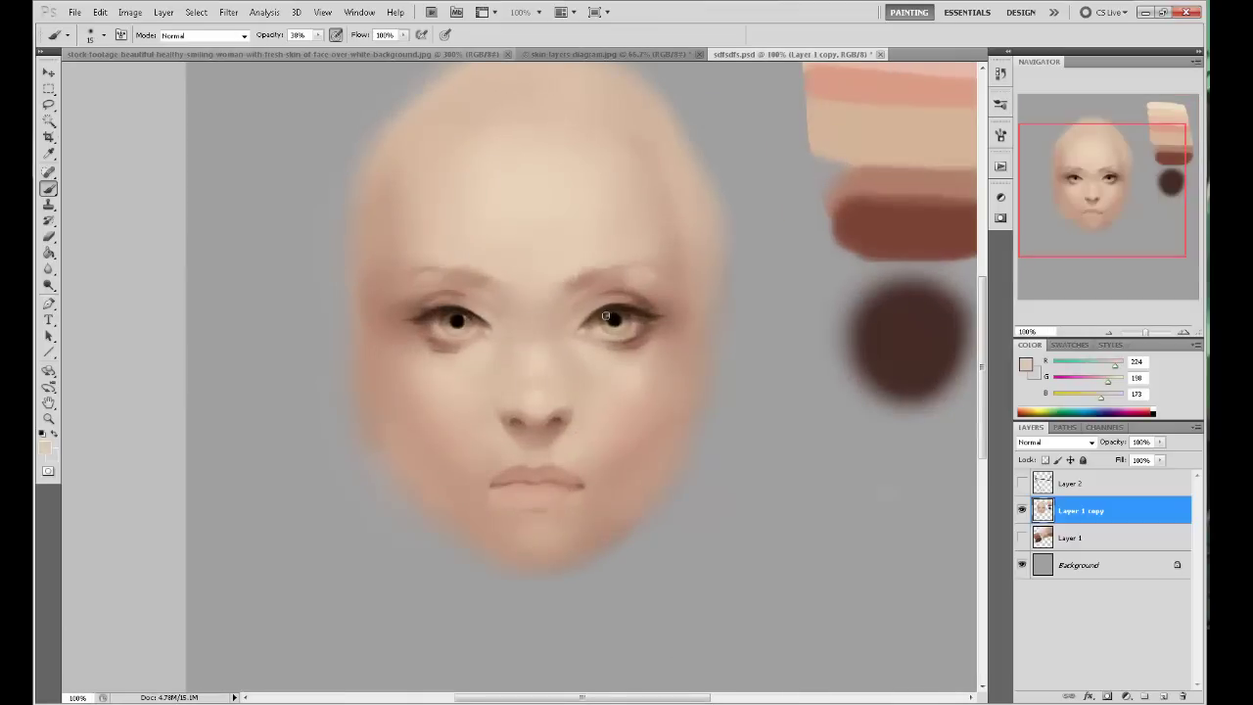
Sharpen the eye details with the Sharpen tool at 31% strength and return to the Brush.
drag(48, 269, 93, 277)
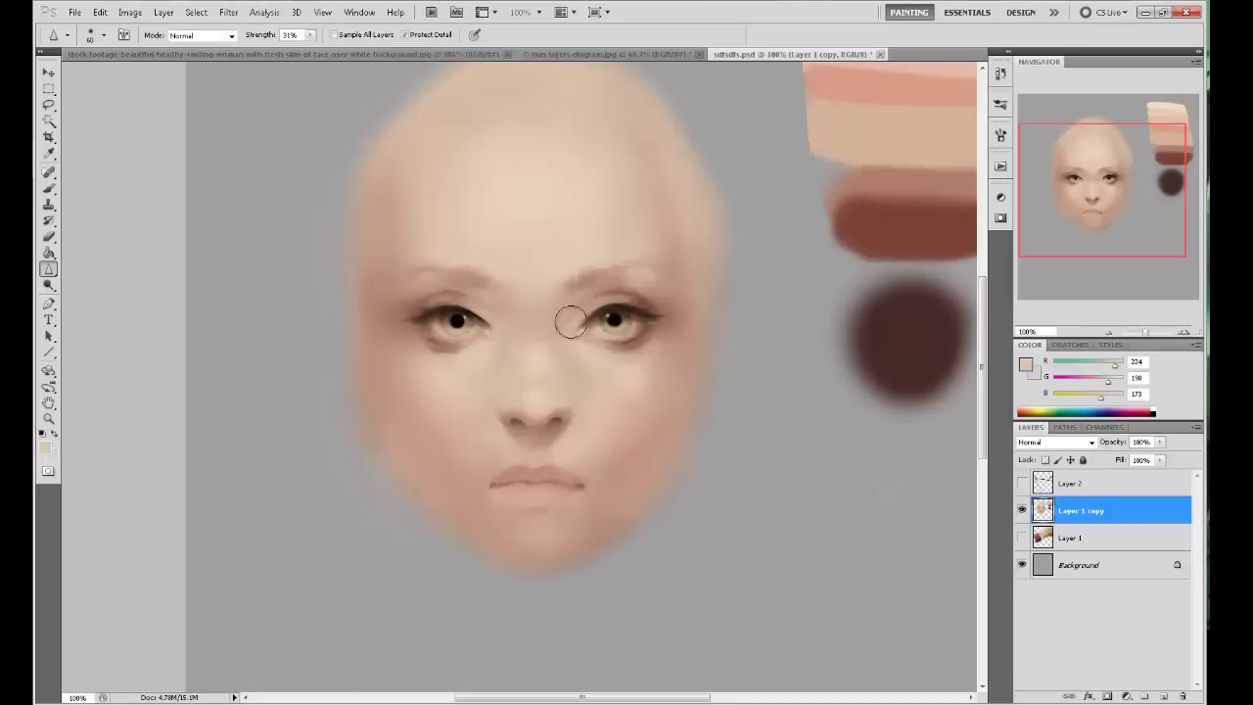
key(b)
drag(1014, 338, 1019, 338)
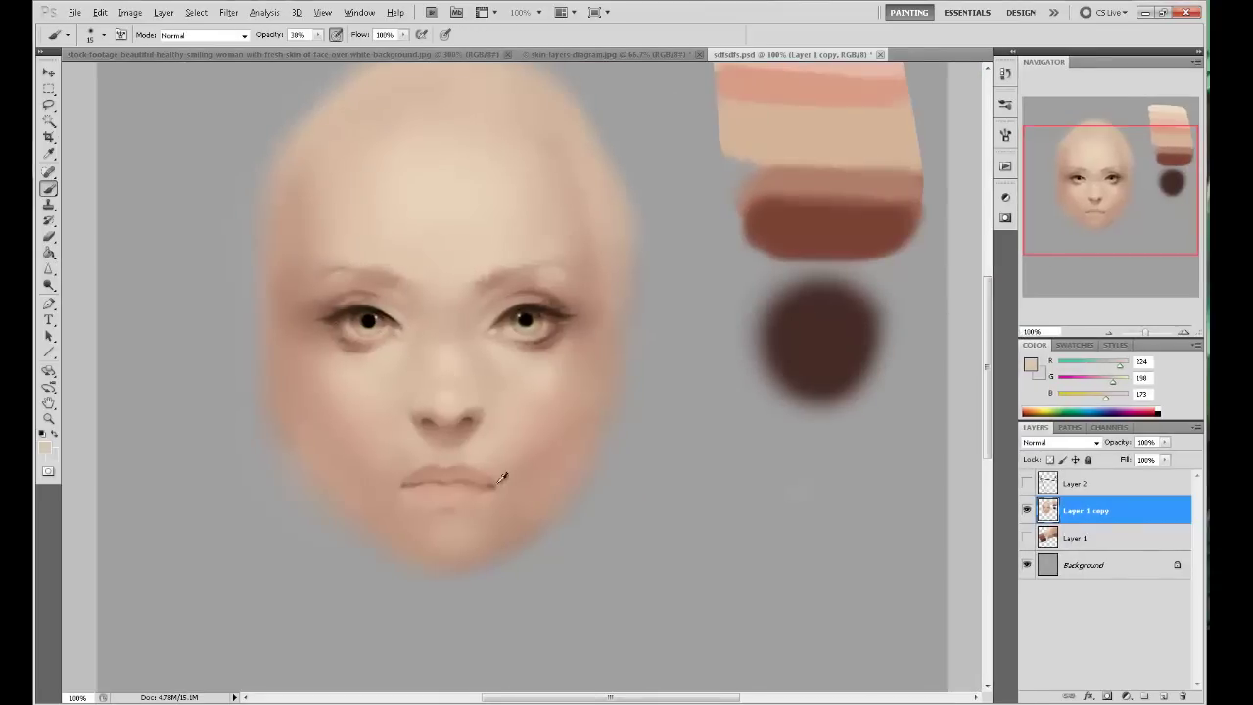
Reshape and soften both mouth corners with reddish brown and skin tones sampled around the lips.
alt+click(497, 482)
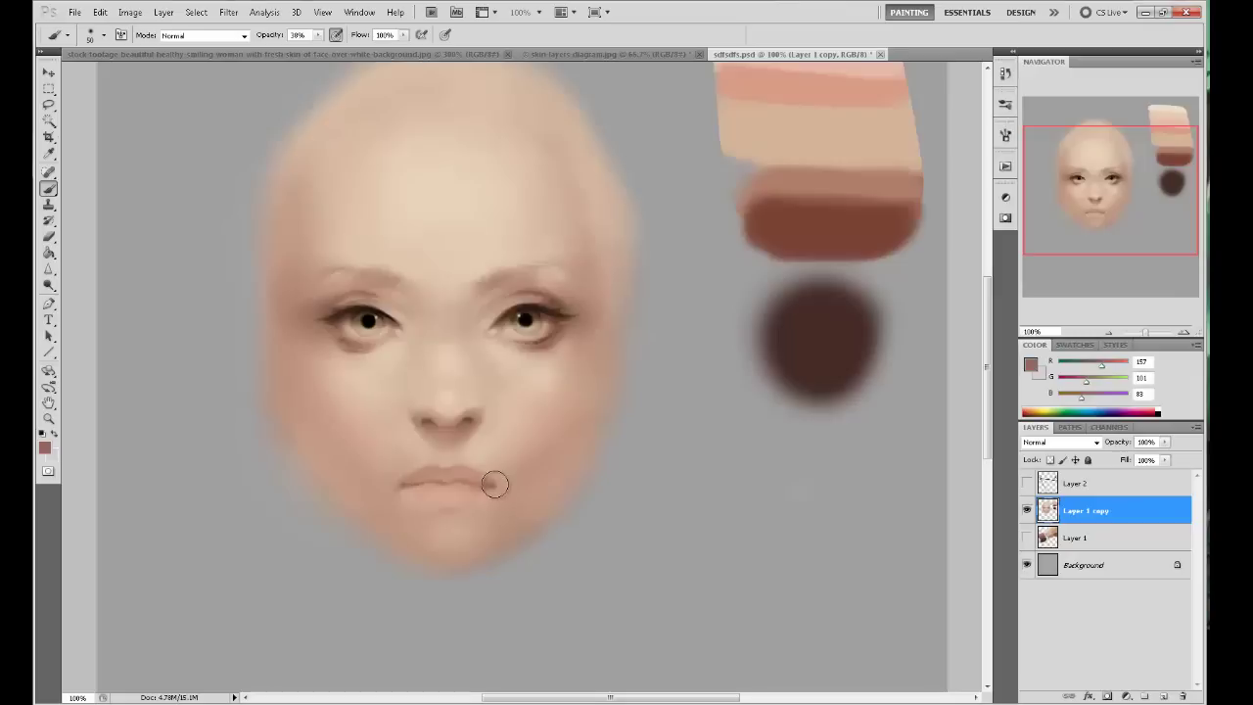
alt+click(509, 485)
alt+click(407, 478)
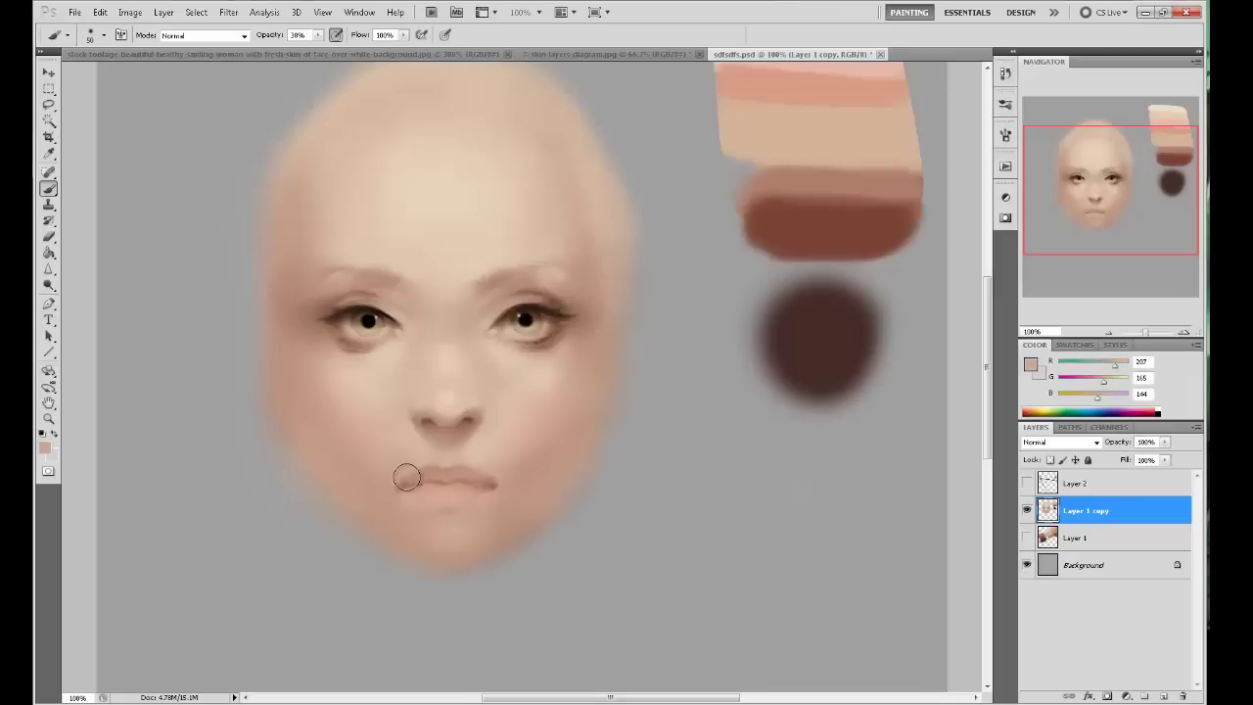
alt+click(479, 483)
alt+click(415, 484)
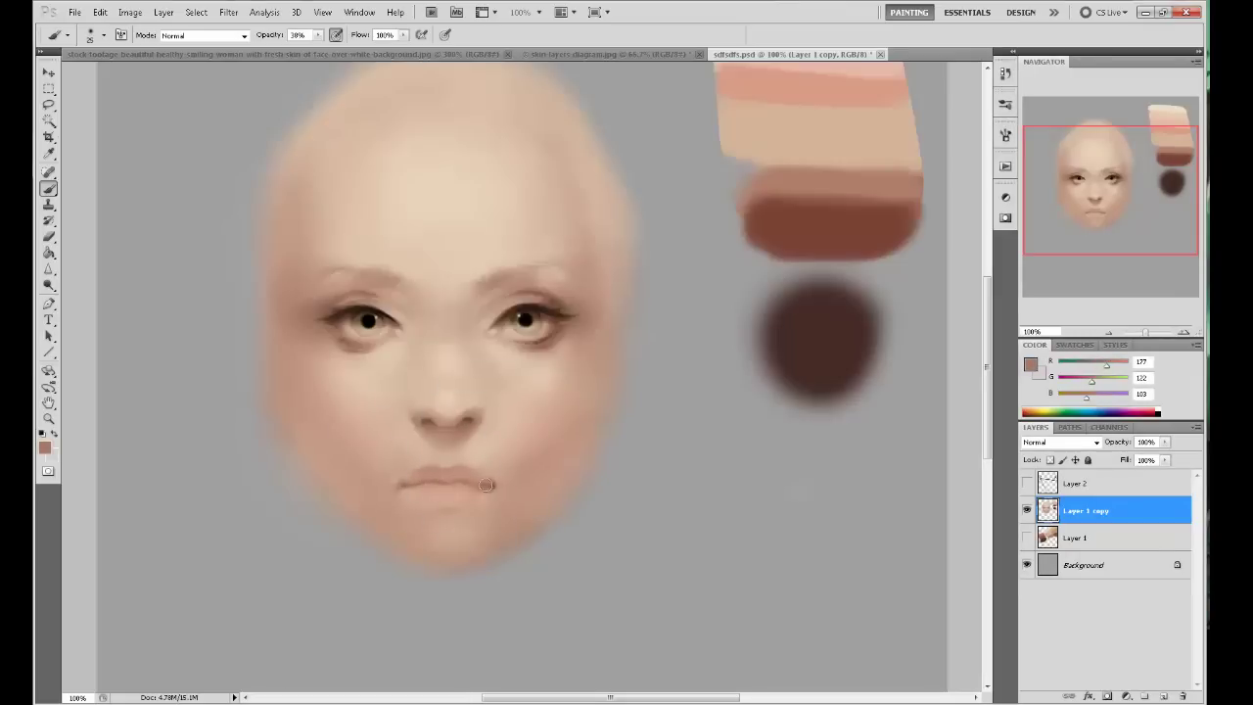
alt+click(473, 488)
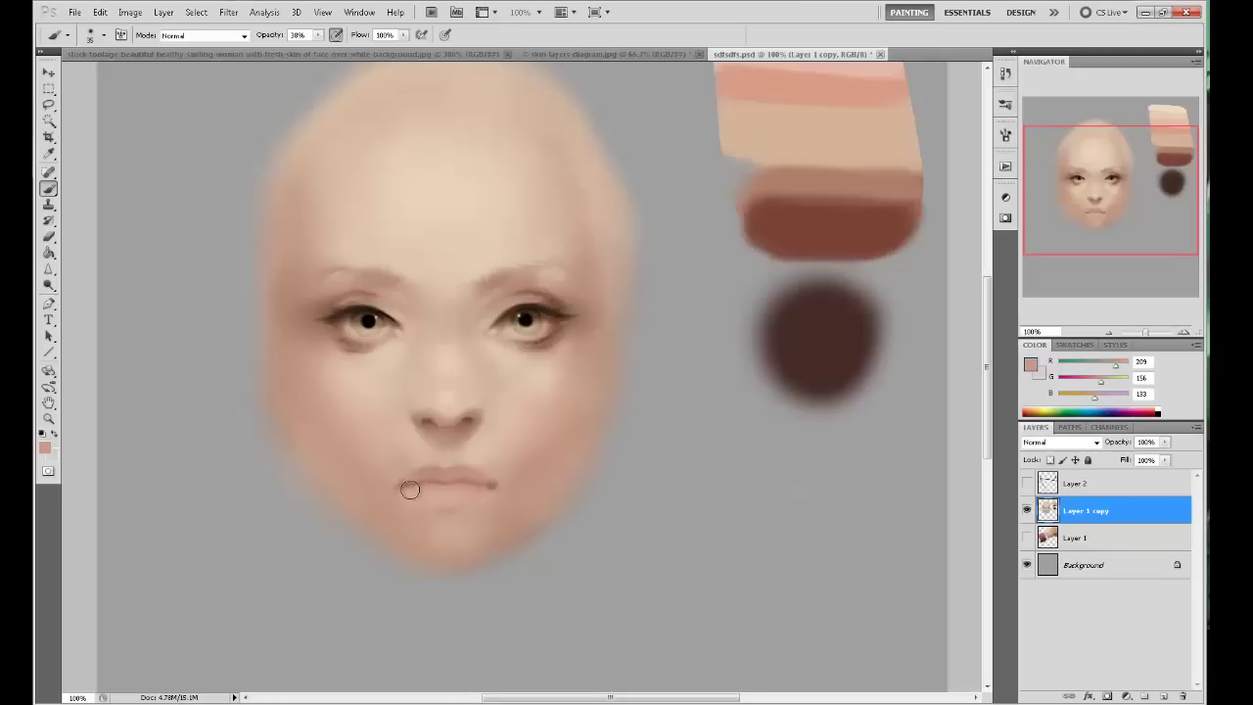
alt+click(492, 488)
Soften the lower lip's edge and lighten the chin with a larger brush and sampled skin tones.
alt+click(456, 503)
alt+click(478, 445)
key(bracketright)
key(bracketright)
key(bracketright)
key(bracketright)
alt+click(542, 296)
Shade the hollow beneath the lower lip using the dark red swatch and a tone sampled above the chin.
alt+click(769, 227)
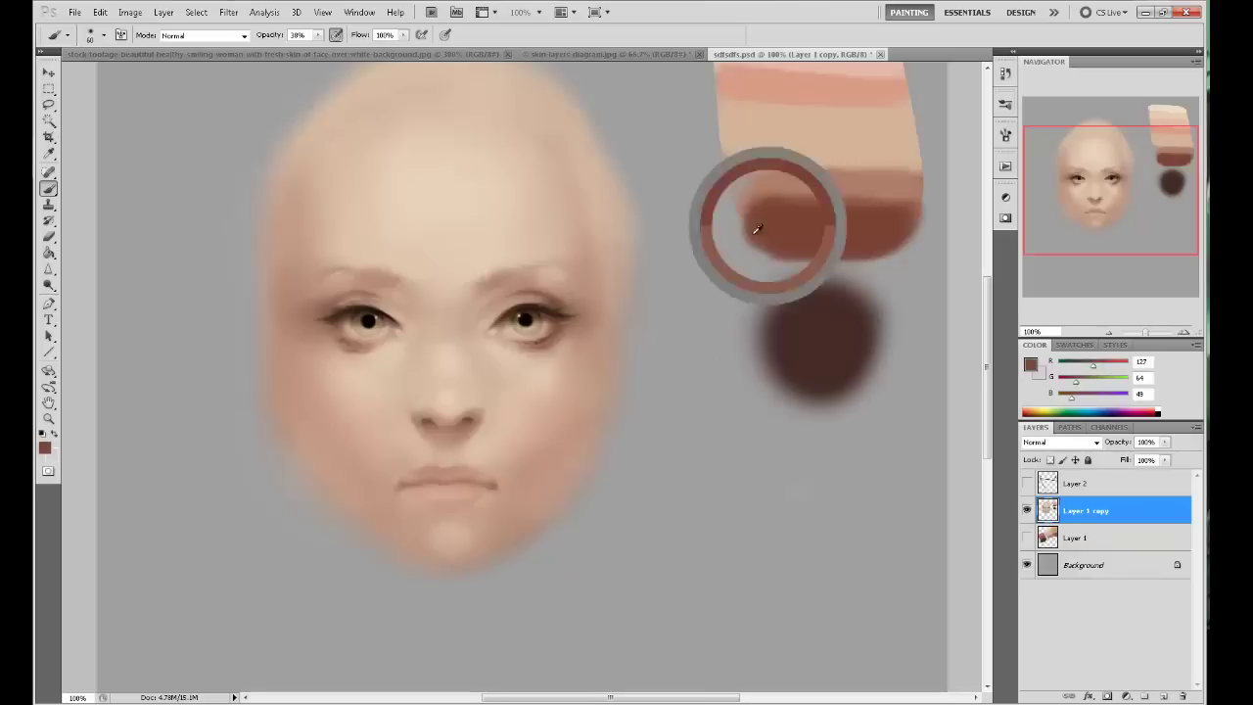
alt+click(458, 516)
key(bracketright)
key(bracketright)
key(bracketright)
mouse_move(470, 518)
mouse_down()
mouse_move(479, 526)
mouse_move(446, 513)
mouse_up()
Add blush to both cheeks with a brush enlarged to 175 px, using the dark red swatch and sampled cheek tones.
alt+click(769, 226)
key(bracketright)
key(bracketright)
key(bracketright)
key(bracketright)
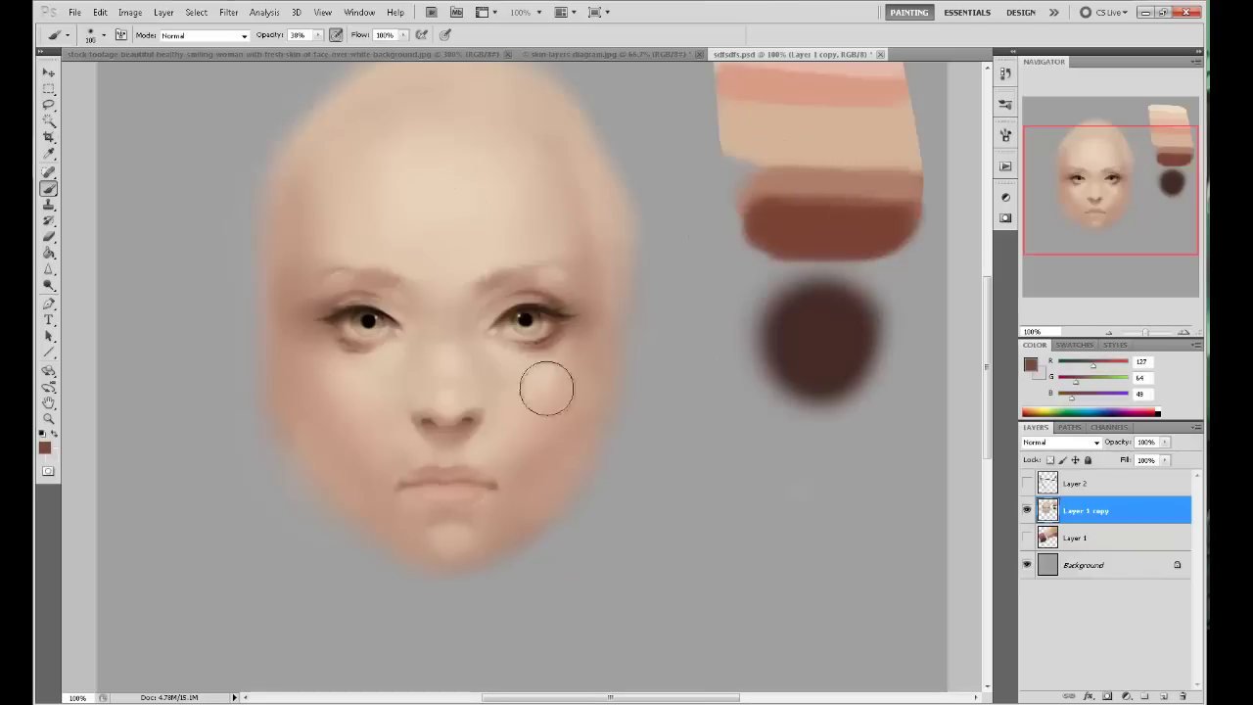
alt+click(570, 426)
drag(559, 419, 526, 419)
alt+click(769, 226)
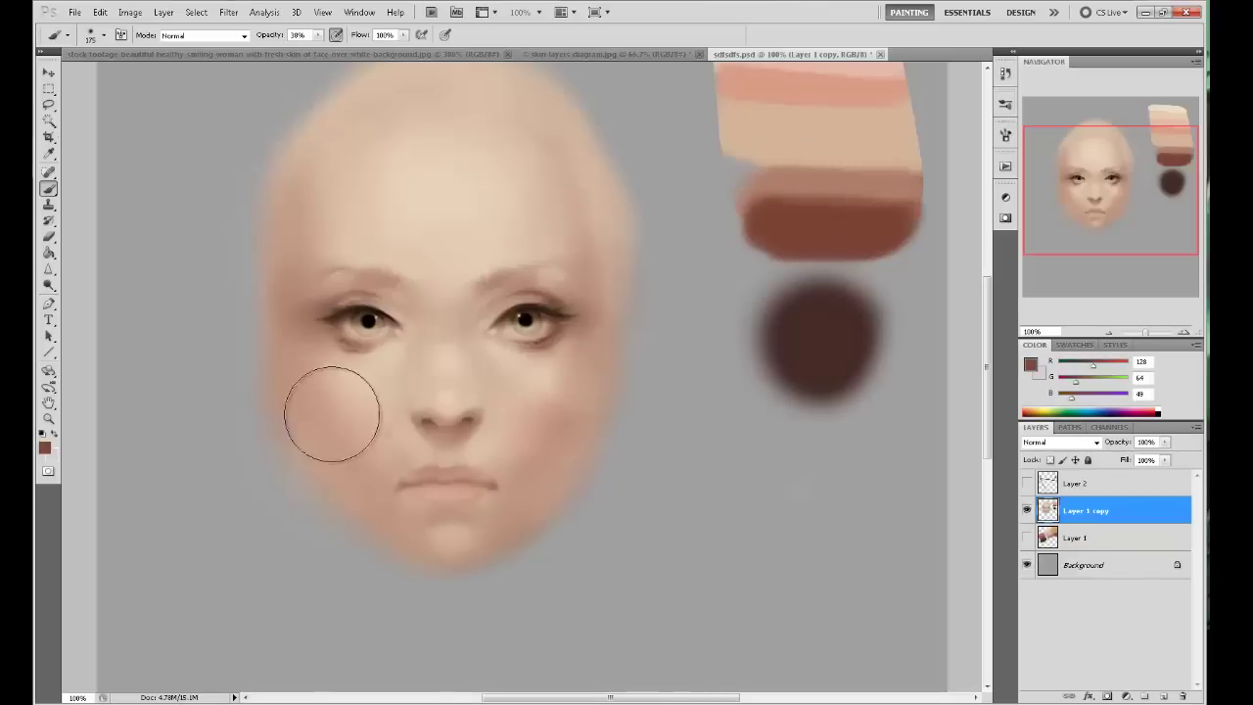
alt+click(363, 431)
drag(333, 414, 354, 425)
Darken the tops of both irises and the upper lash lines with a 50 px brush in black sampled from the pupil.
alt+click(525, 318)
key(bracketleft)
key(bracketleft)
key(bracketleft)
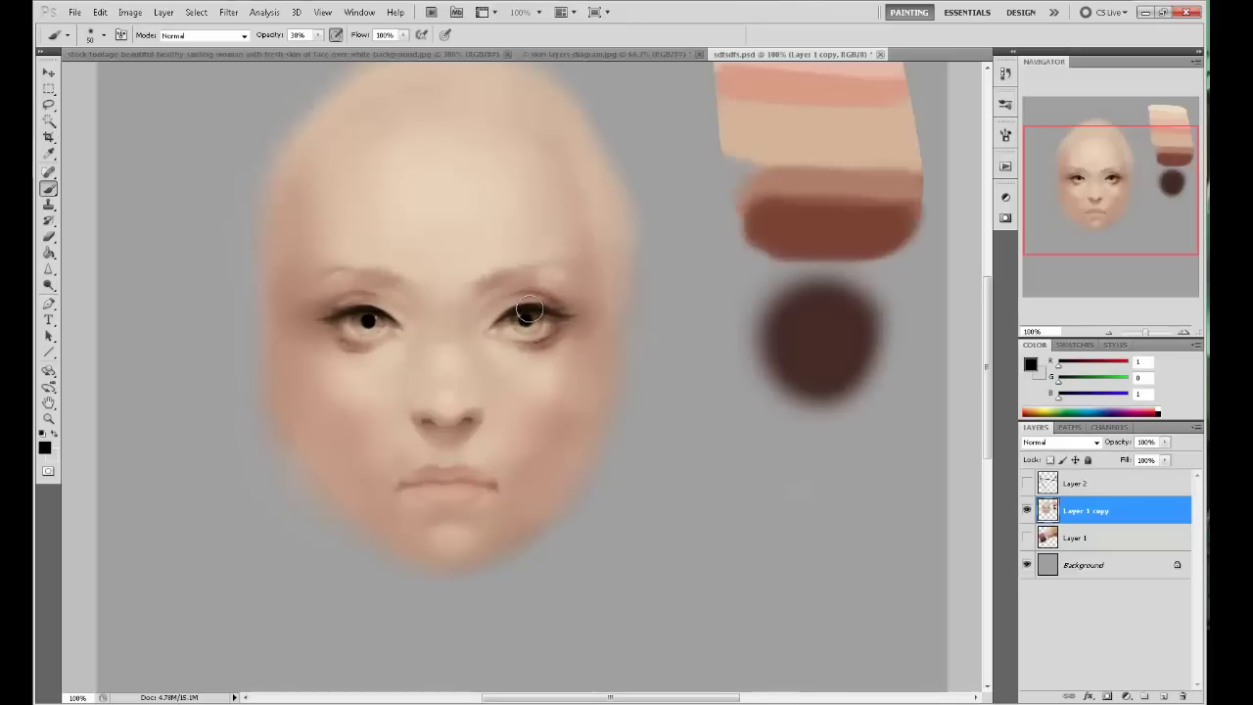
key(bracketright)
key(bracketright)
key(bracketright)
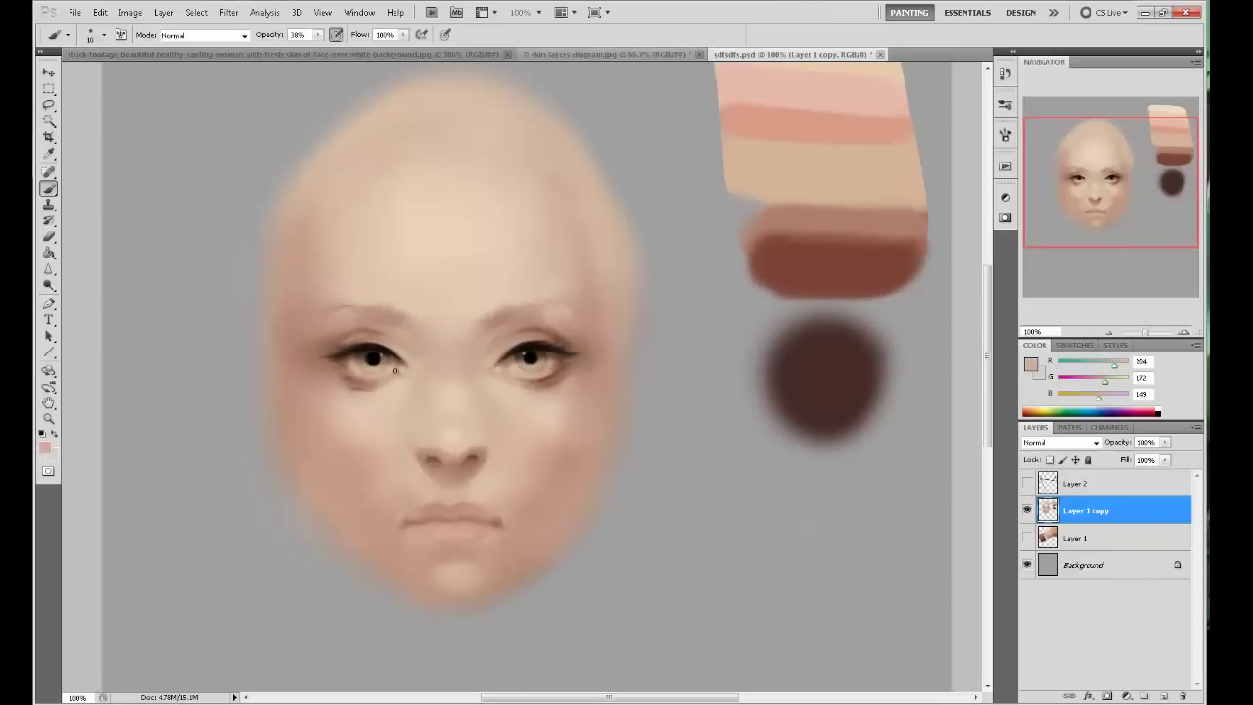
Refine the eyes' corners, lids and lash lines with tones sampled around the irises, inner corner and upper lid.
alt+click(398, 369)
alt+click(373, 369)
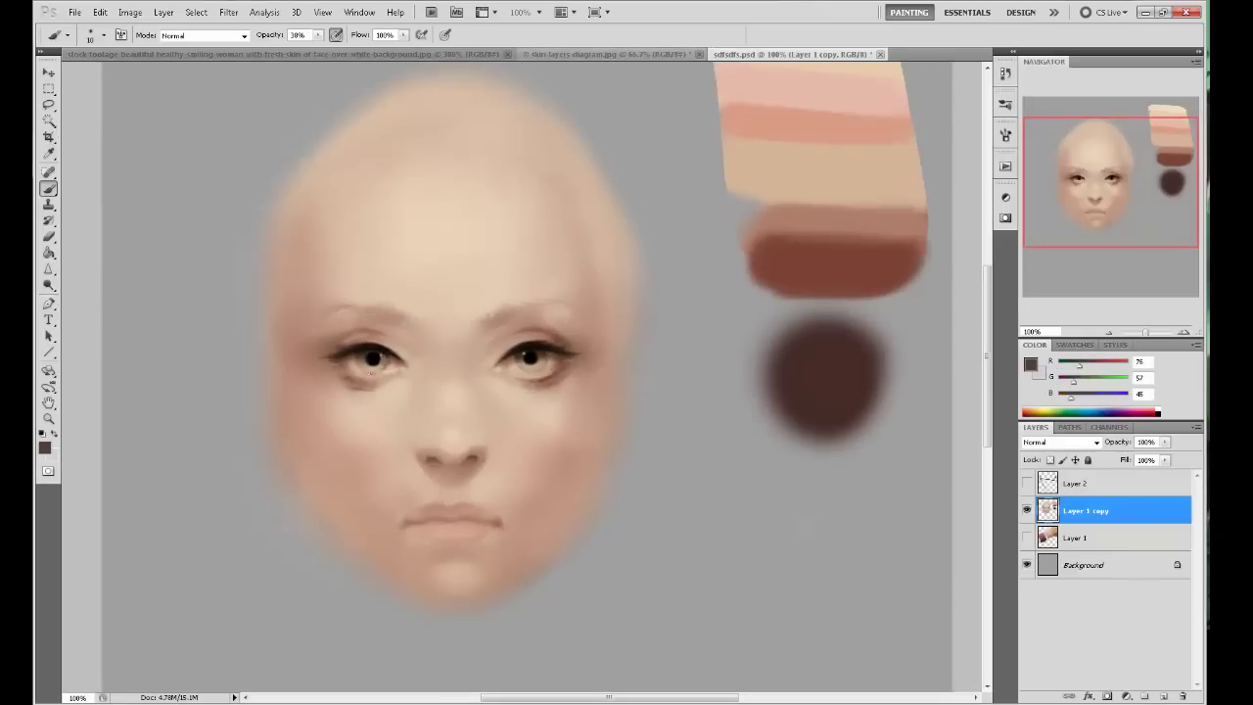
alt+click(389, 365)
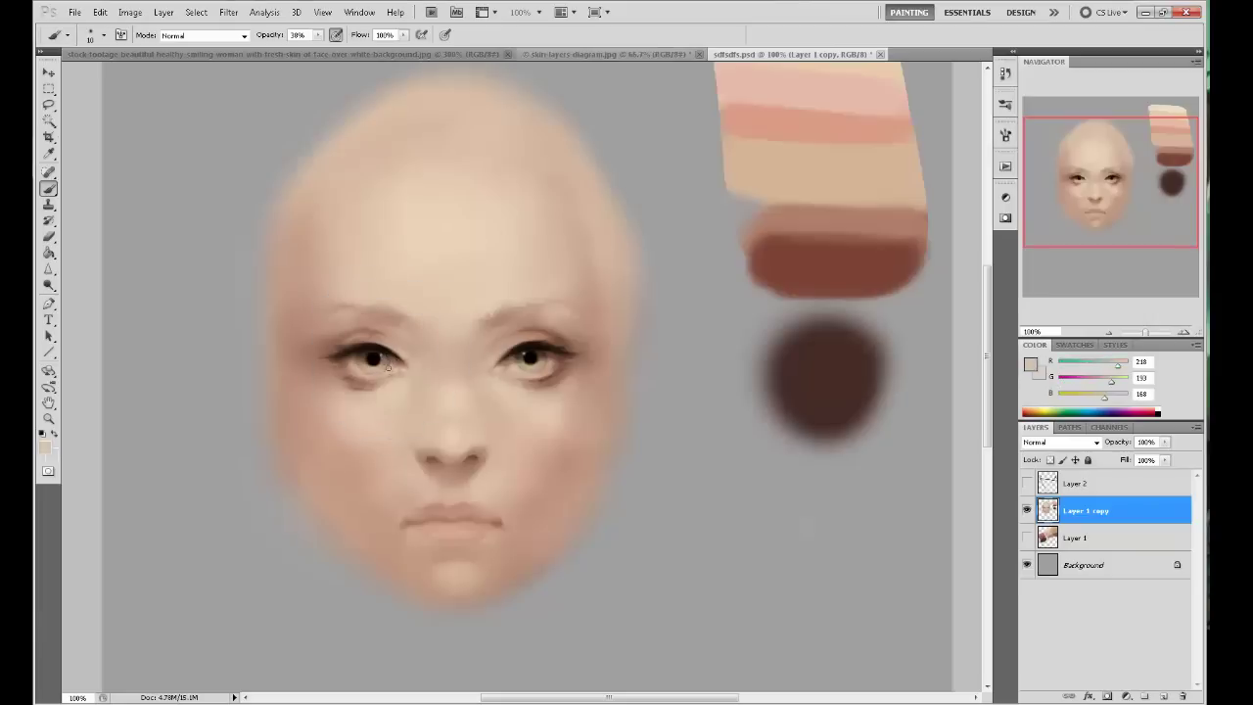
drag(599, 227, 631, 139)
alt+click(529, 265)
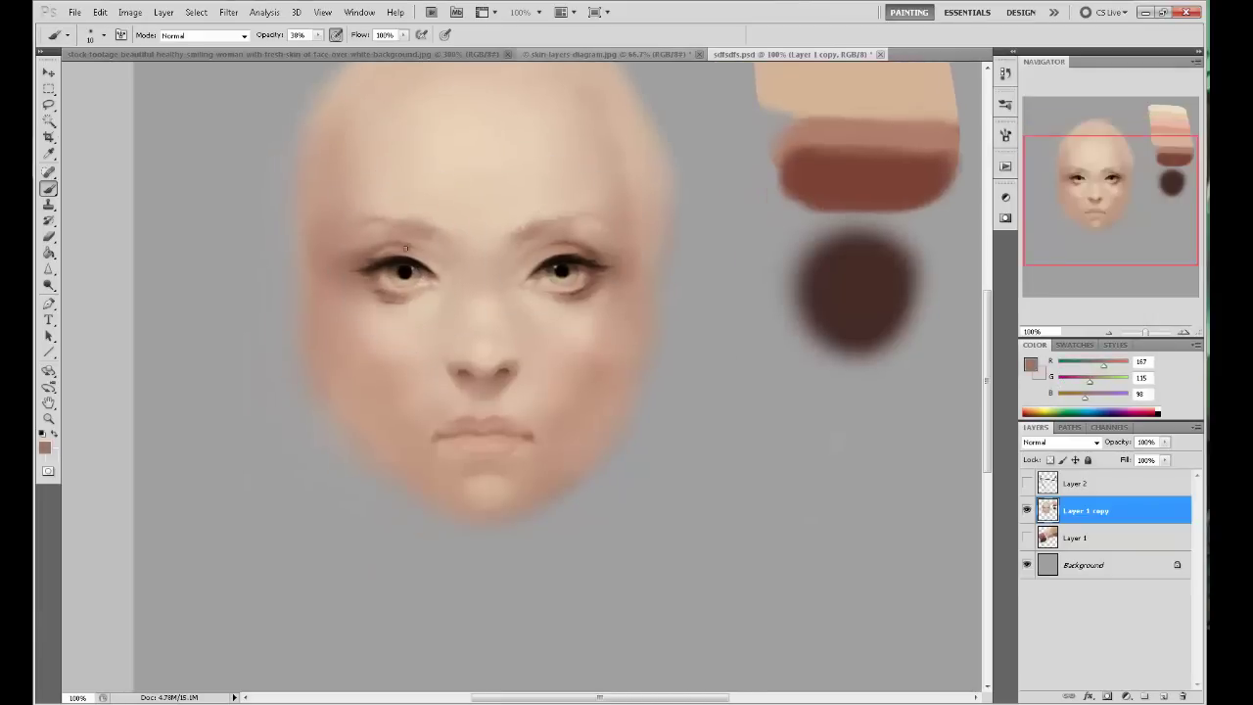
alt+click(381, 259)
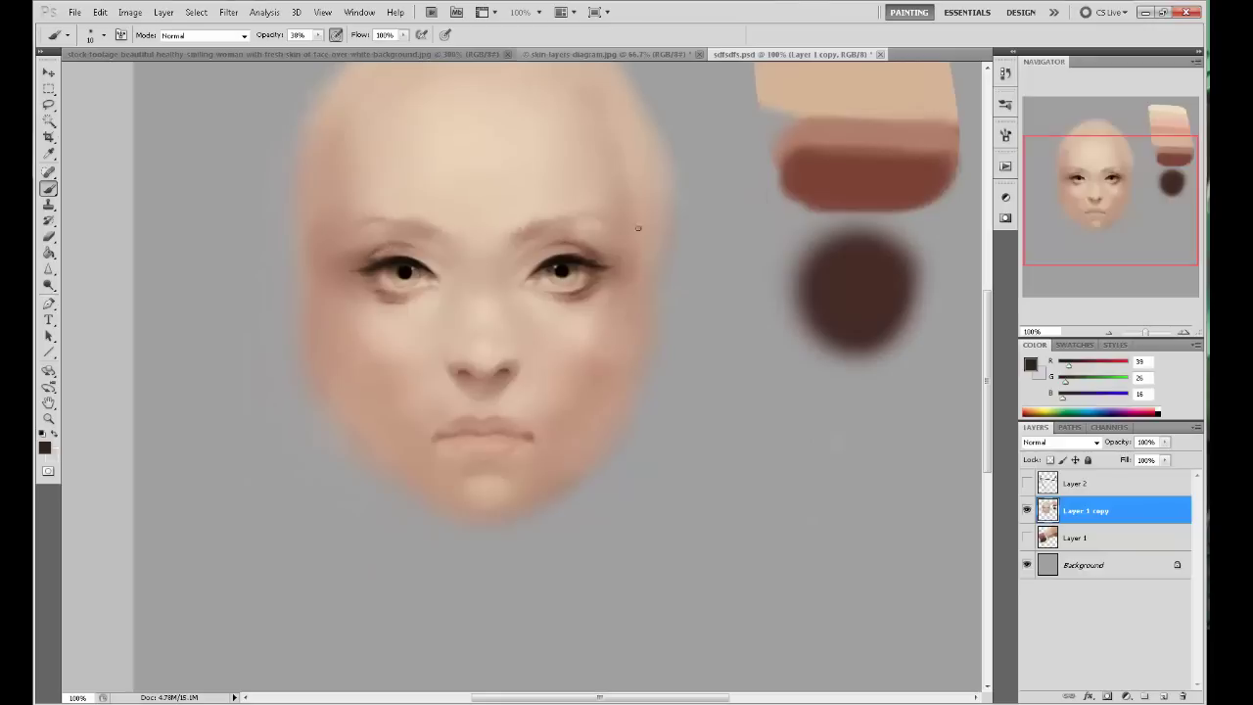
alt+click(387, 243)
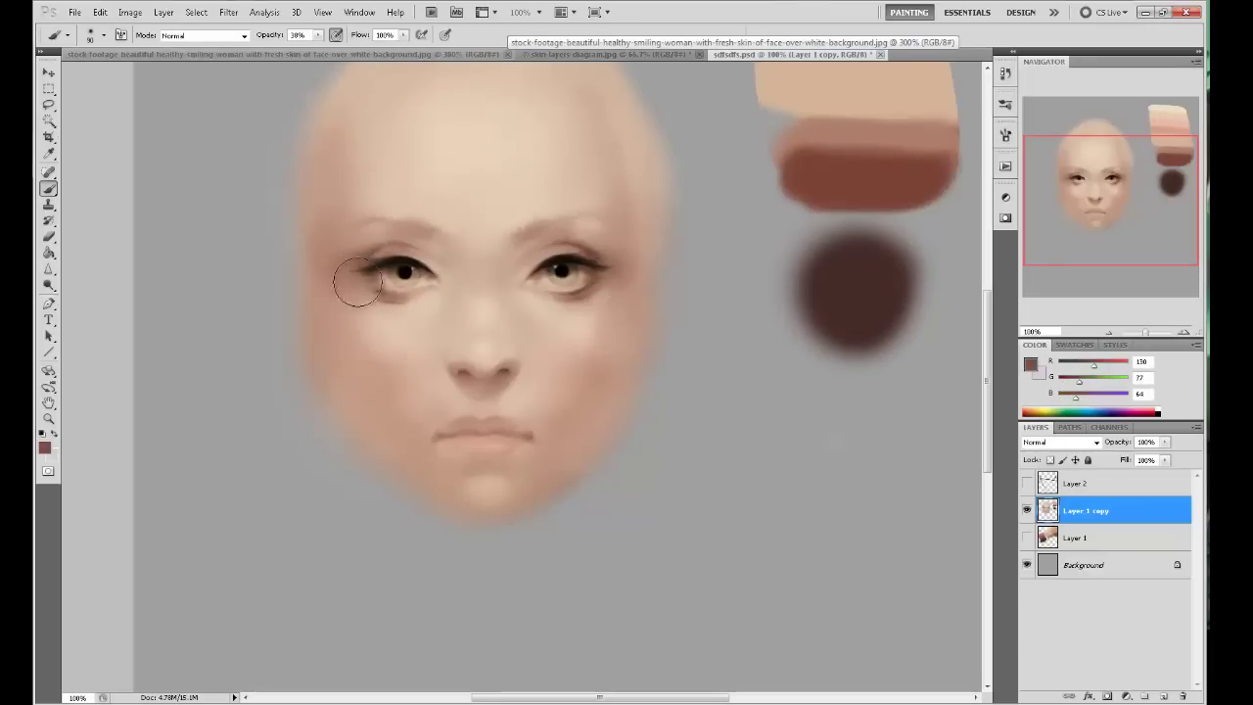
Smooth the skin around the mouth with sampled tones and touch up the nose with a smaller brush.
alt+click(580, 318)
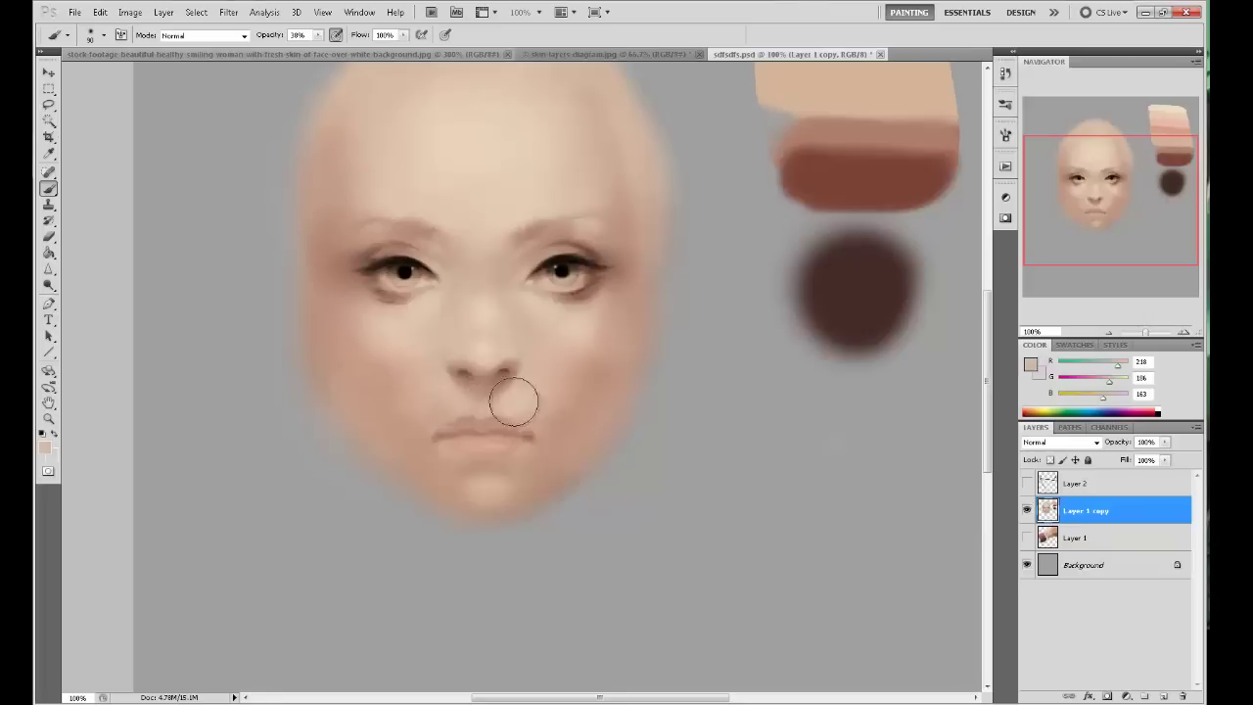
alt+click(442, 432)
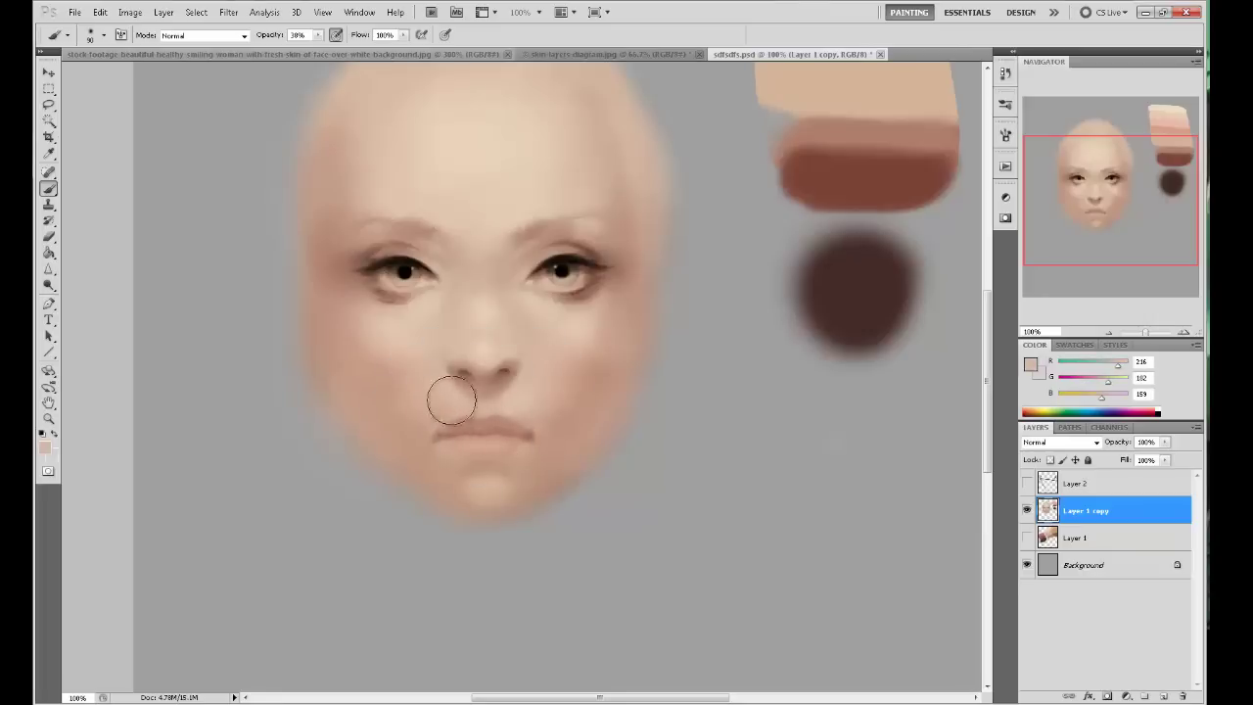
key(bracketleft)
key(bracketleft)
key(bracketleft)
key(bracketleft)
key(bracketleft)
key(bracketleft)
key(bracketleft)
alt+click(483, 350)
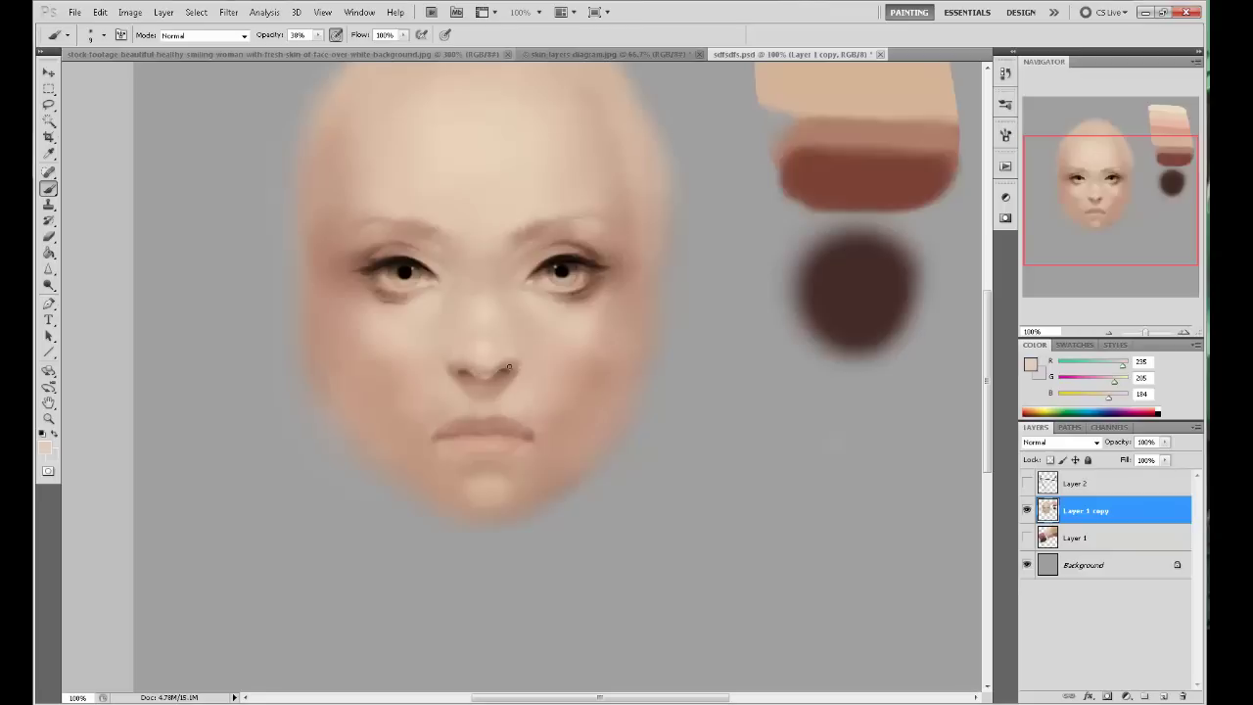
Touch up the brow area and the chin with a 50 px brush and skin tones sampled nearby.
alt+click(548, 235)
drag(621, 277, 579, 239)
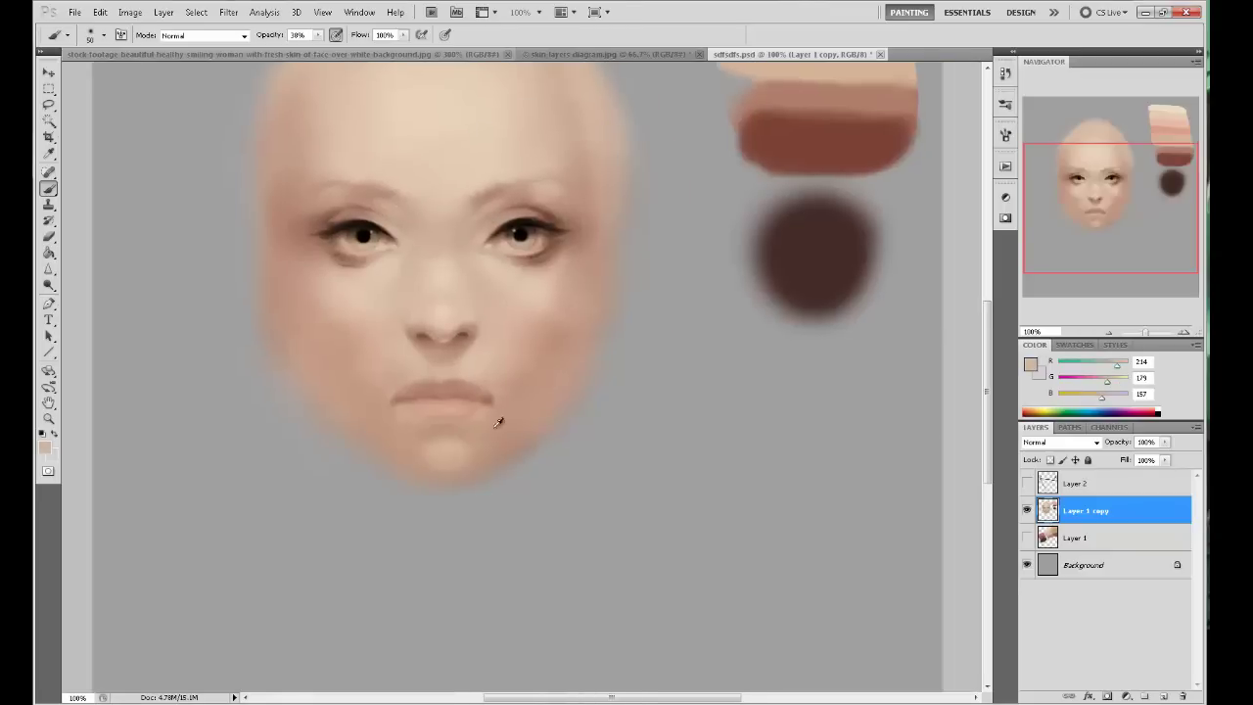
alt+click(440, 428)
alt+click(448, 448)
Reshape the nostrils and underside of the nose with the 50 px brush, using the reddish-brown swatch and sampled nose tones.
alt+click(447, 342)
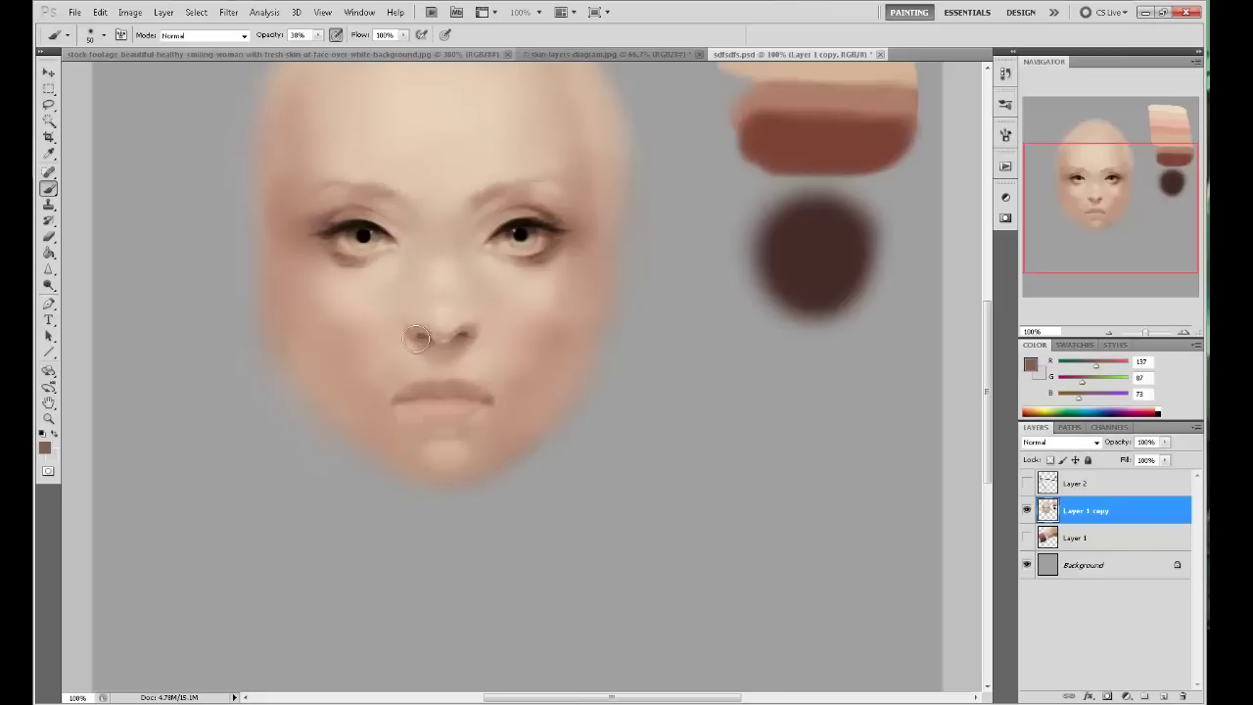
alt+click(463, 326)
alt+click(754, 147)
alt+click(451, 327)
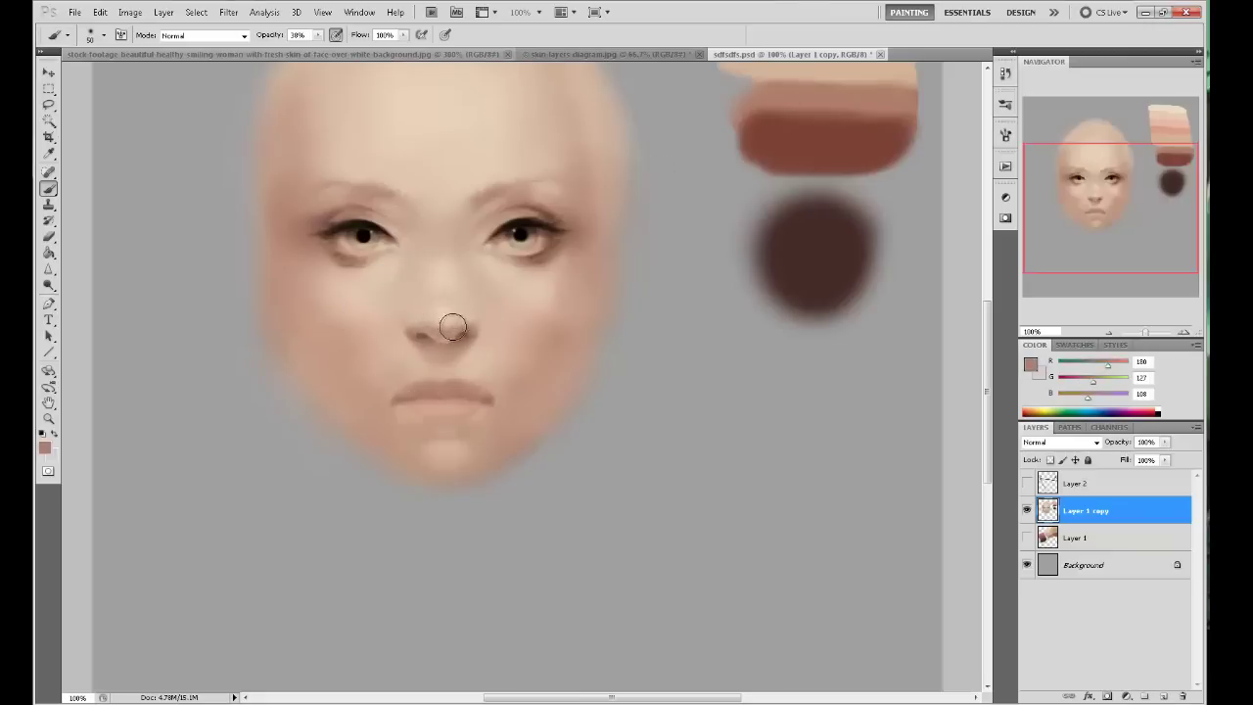
alt+click(460, 318)
drag(460, 318, 453, 364)
alt+click(453, 381)
alt+click(460, 382)
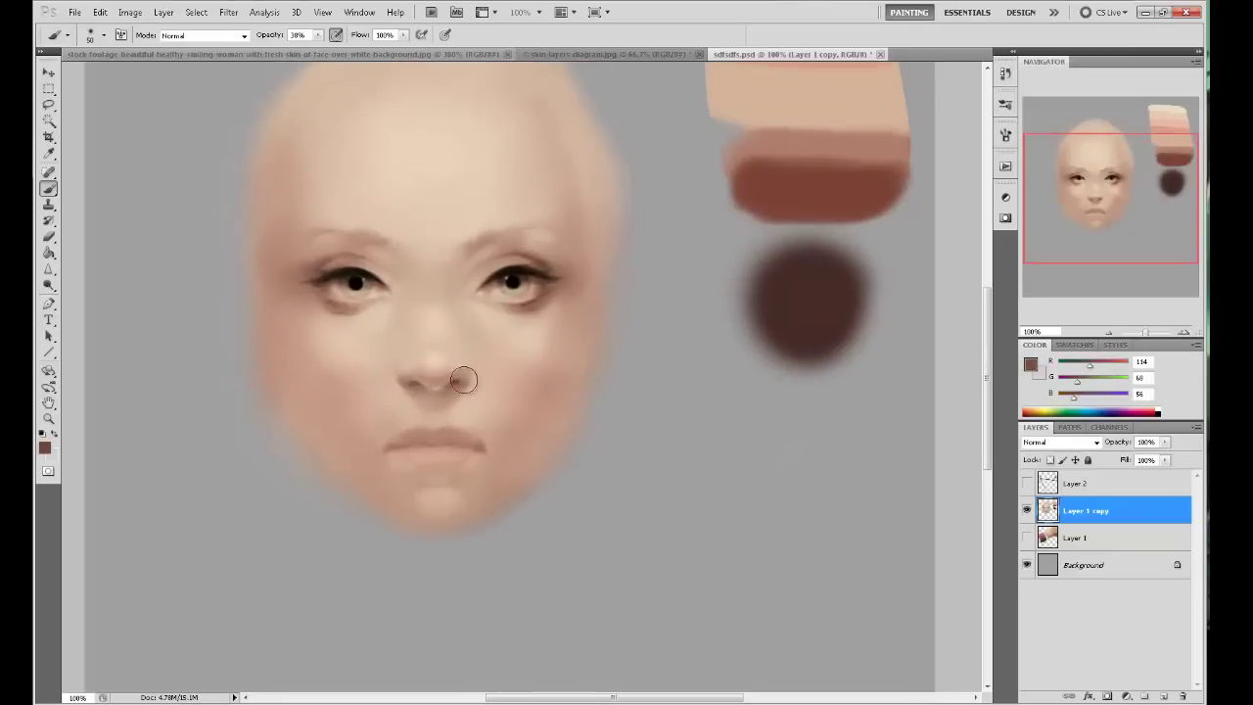
alt+click(398, 388)
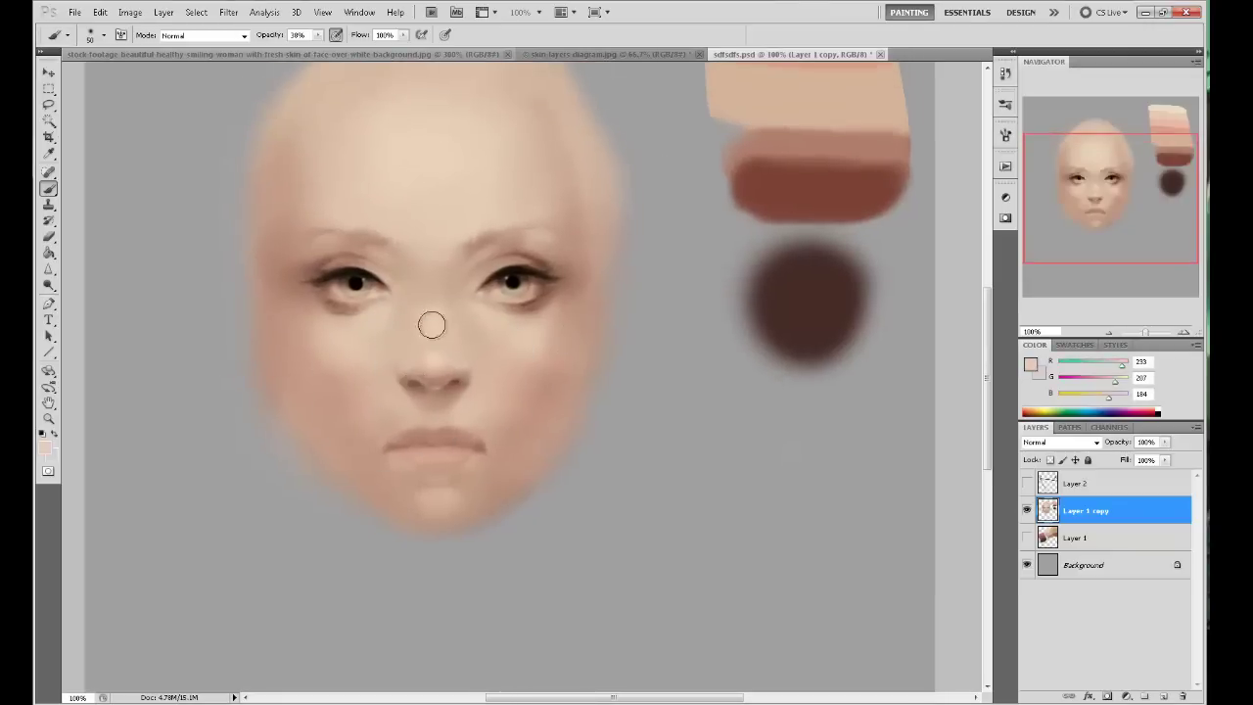
Blend the skin beside the nose into the cheeks with an enlarged brush and sampled light skin tones.
key(])
key(])
key(])
key(])
alt+click(479, 364)
alt+click(395, 382)
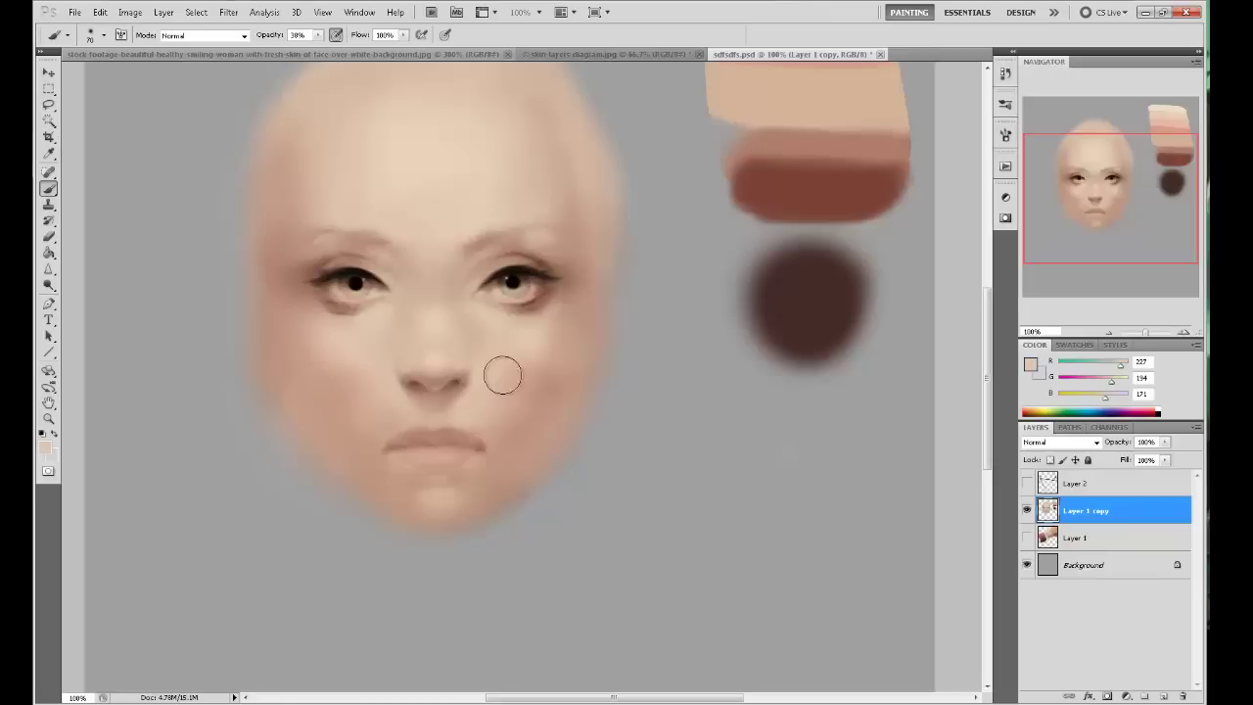
Reduce the brush for eye detail and add a new layer above the face layer in Color blending mode.
alt+click(520, 293)
alt+click(508, 295)
key([)
key([)
key([)
key([)
key([)
key([)
key([)
click(1164, 695)
click(1061, 441)
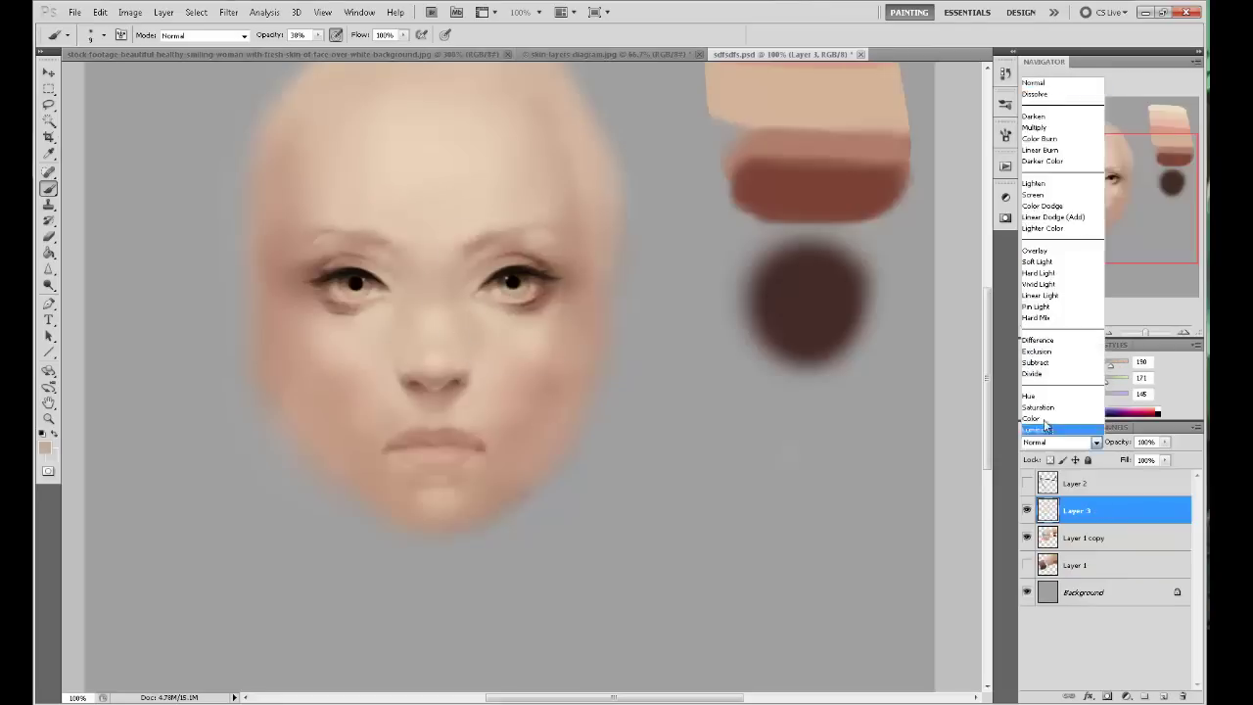
click(1041, 421)
Pick an orange foreground color and tint both irises with it on the Color layer.
click(1031, 365)
drag(963, 454, 963, 458)
click(904, 319)
click(1085, 286)
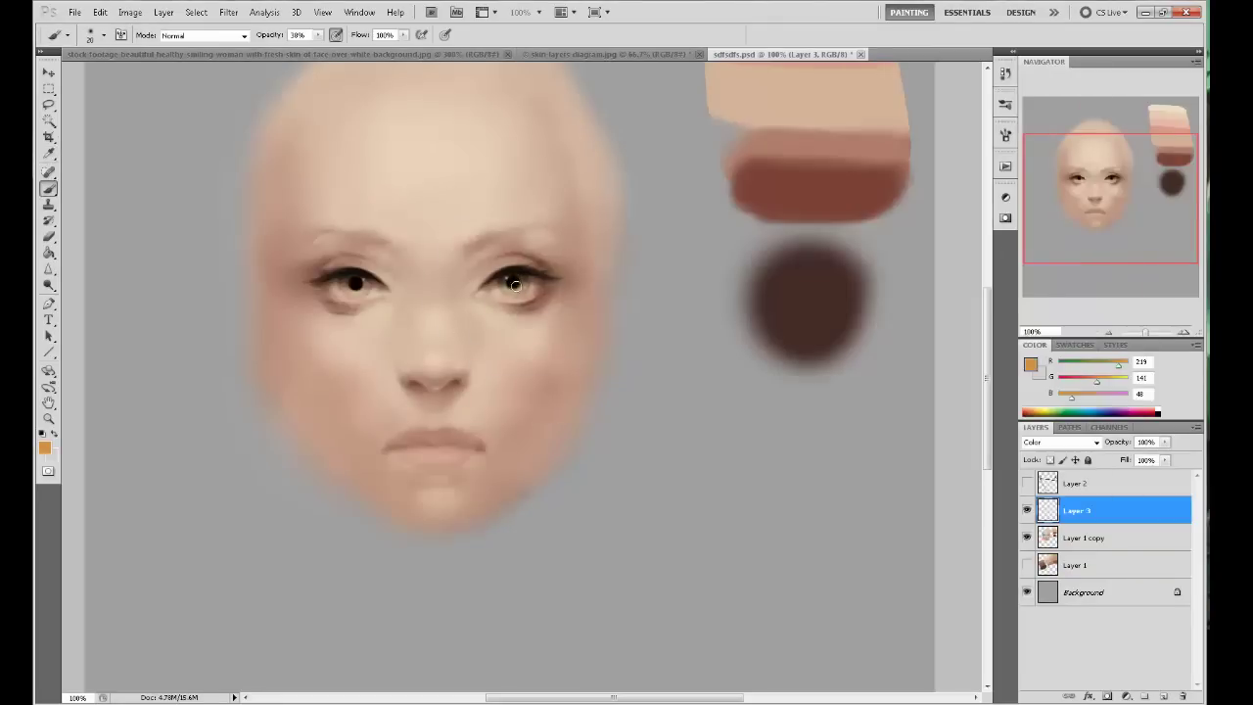
drag(702, 314, 685, 400)
Tint the face with the light pink swatch using a brush enlarged up to 400 px, and merge the Color layer down.
alt+click(791, 106)
key(ctrl+minus)
key(])
key(])
key(])
key(])
key(])
key(])
key(])
key(])
key(])
key(])
key(])
key(])
key(])
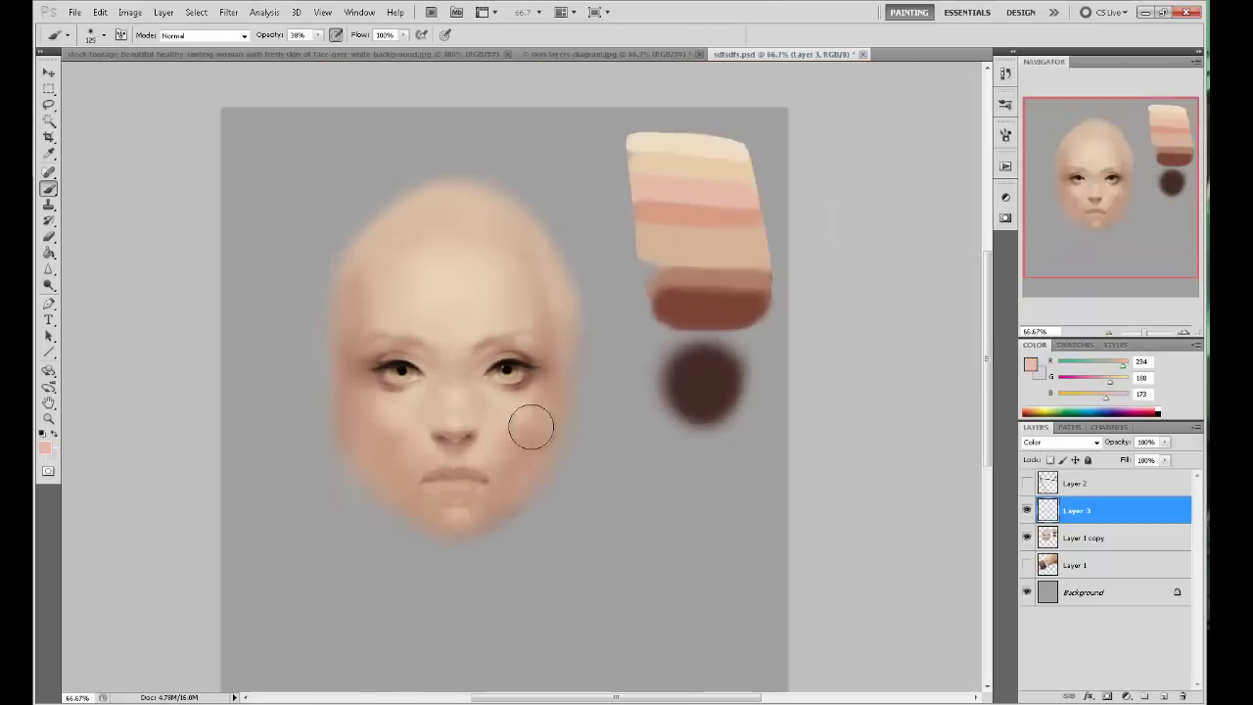
mouse_move(523, 421)
mouse_down()
mouse_move(401, 426)
mouse_move(523, 416)
mouse_up()
drag(481, 320, 513, 259)
drag(690, 385, 727, 333)
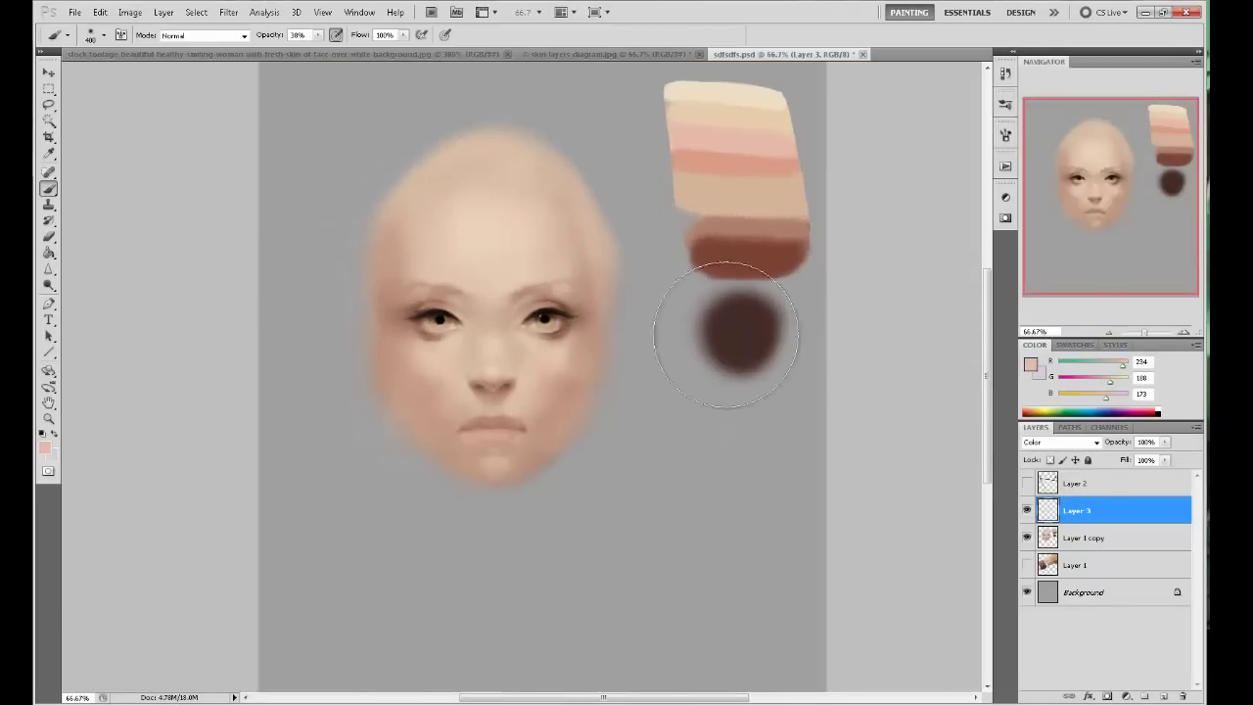
key(ctrl+e)
Refine the lips and mouth corners with a 60 px brush, using tones sampled from the lips and surrounding skin.
alt+click(459, 335)
key([)
key([)
key([)
key([)
key([)
key([)
key([)
key([)
key([)
key([)
key([)
alt+click(465, 424)
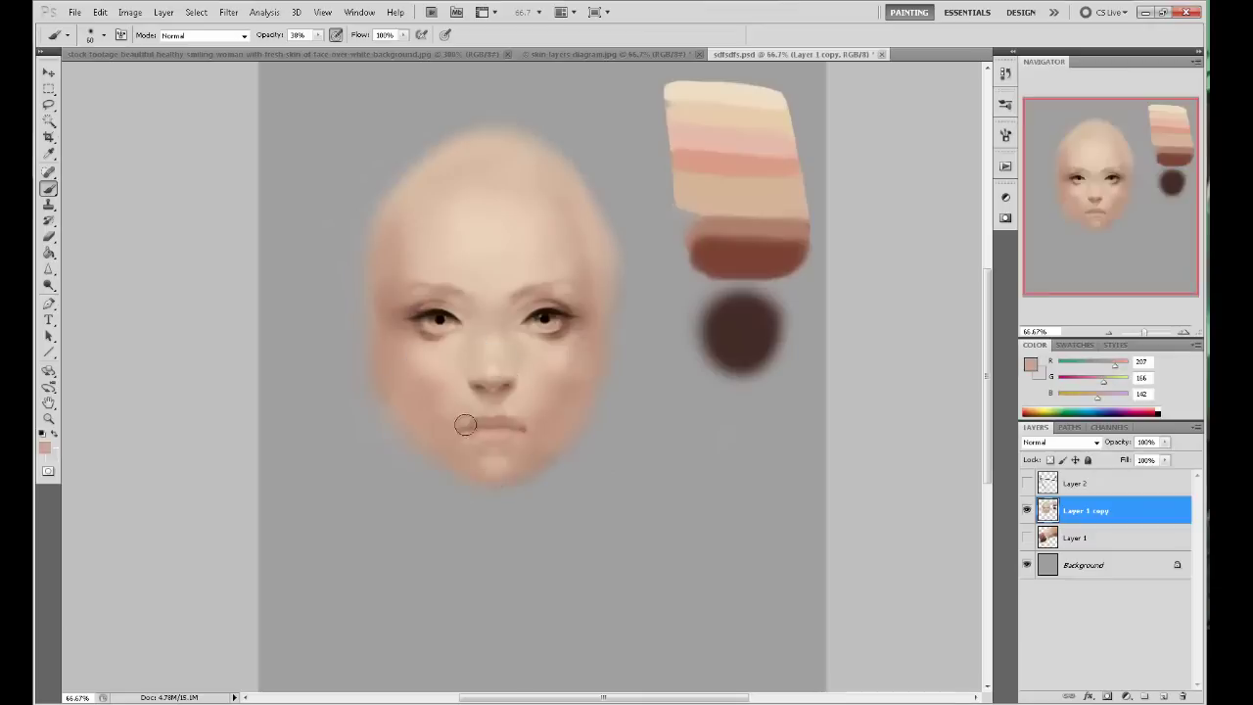
alt+click(468, 450)
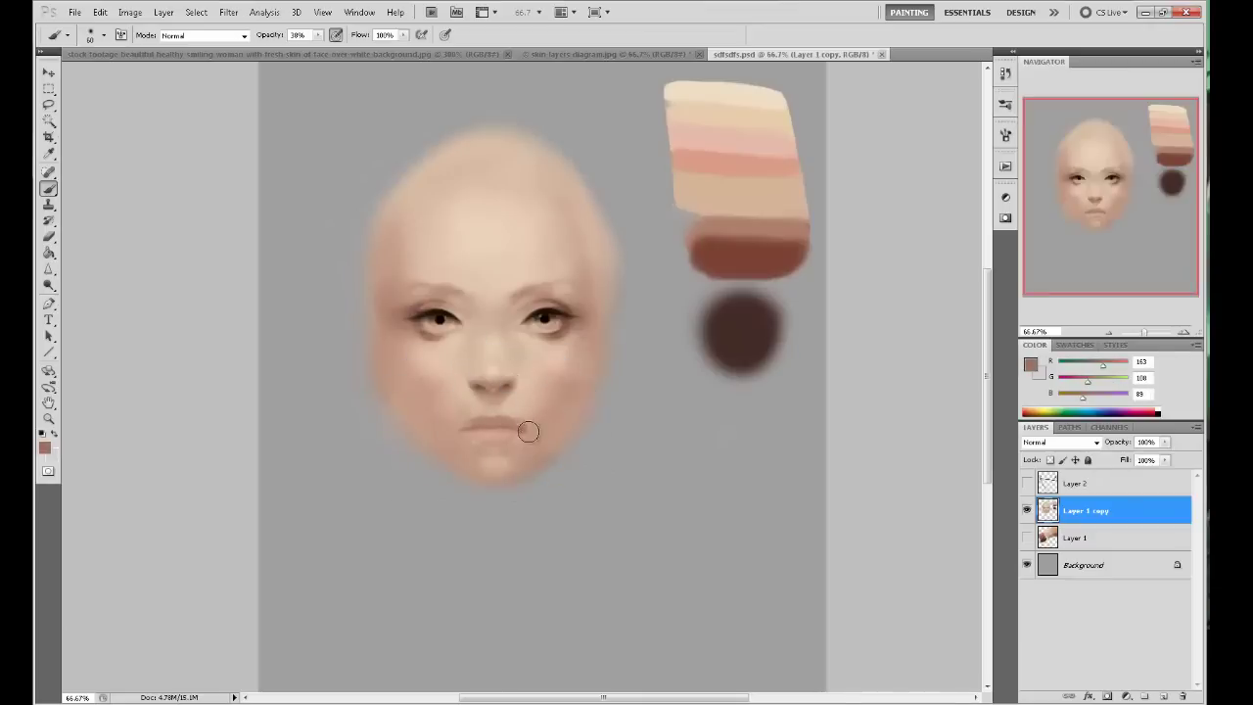
alt+click(516, 425)
alt+click(459, 422)
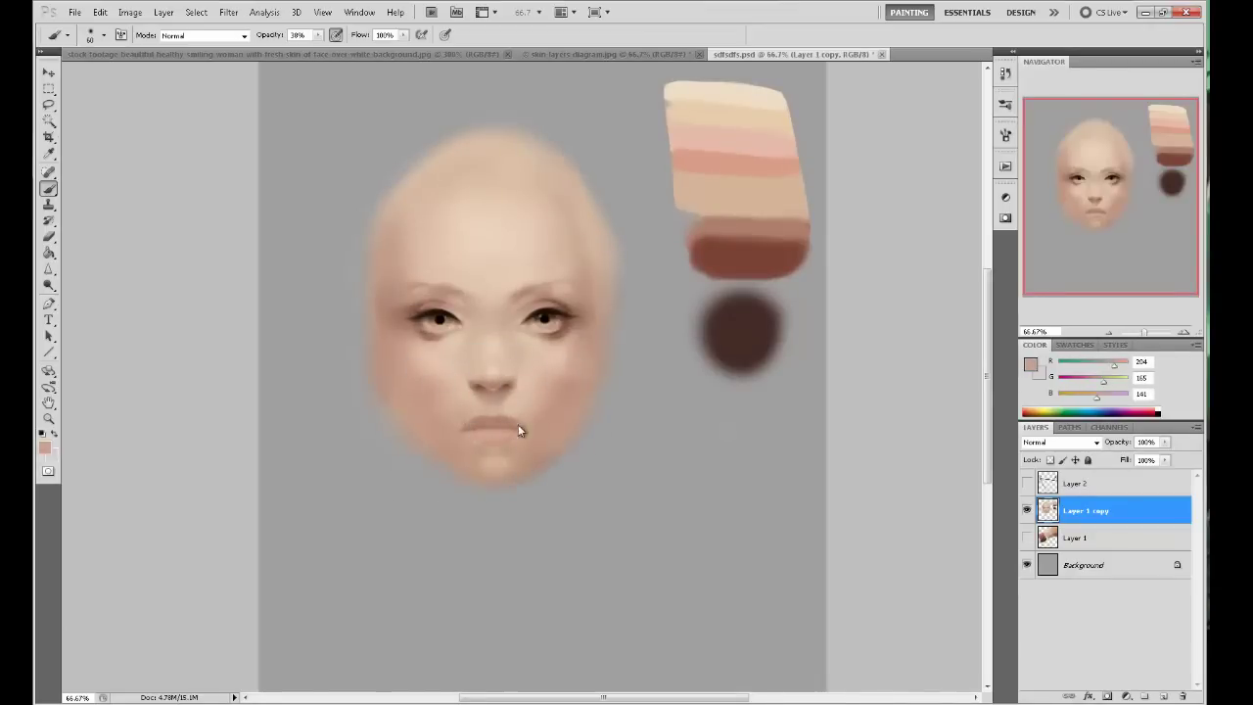
Lighten and smooth the cheeks with a 150 px brush, using tones sampled from the cheeks and forehead.
alt+click(467, 403)
key(bracketright)
key(bracketright)
key(bracketright)
key(bracketright)
key(bracketright)
key(bracketright)
alt+click(470, 397)
alt+click(482, 241)
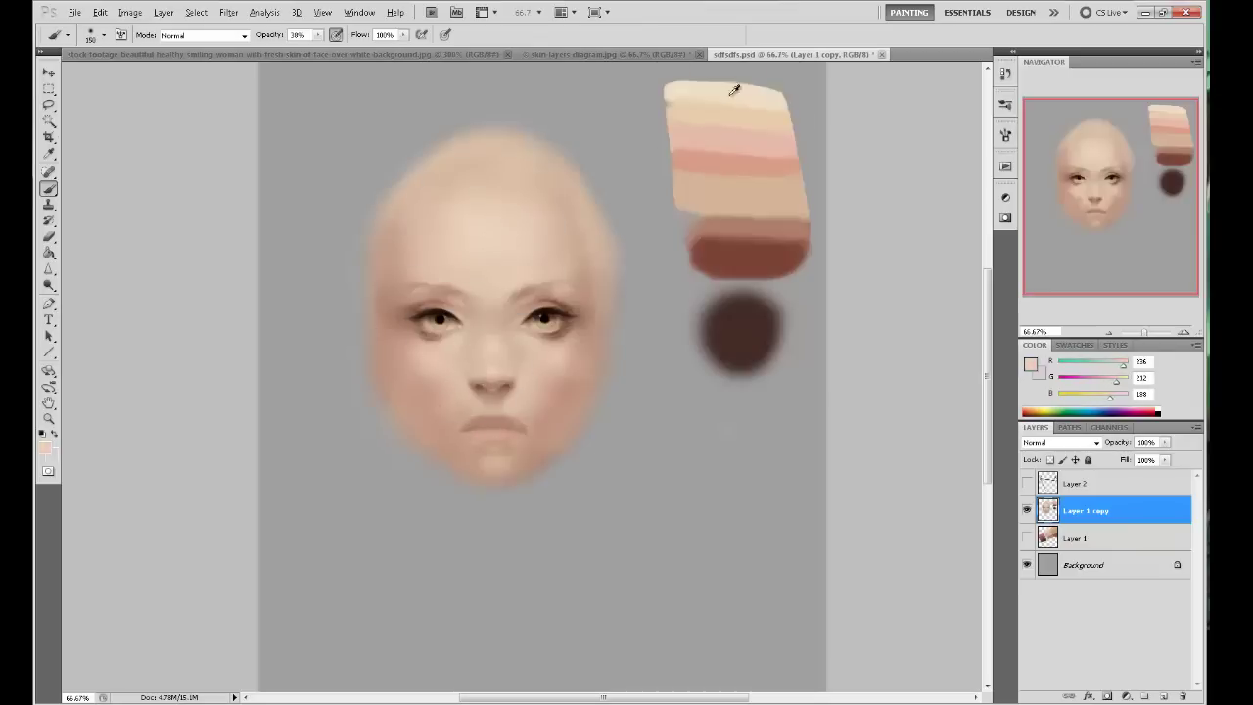
alt+click(441, 383)
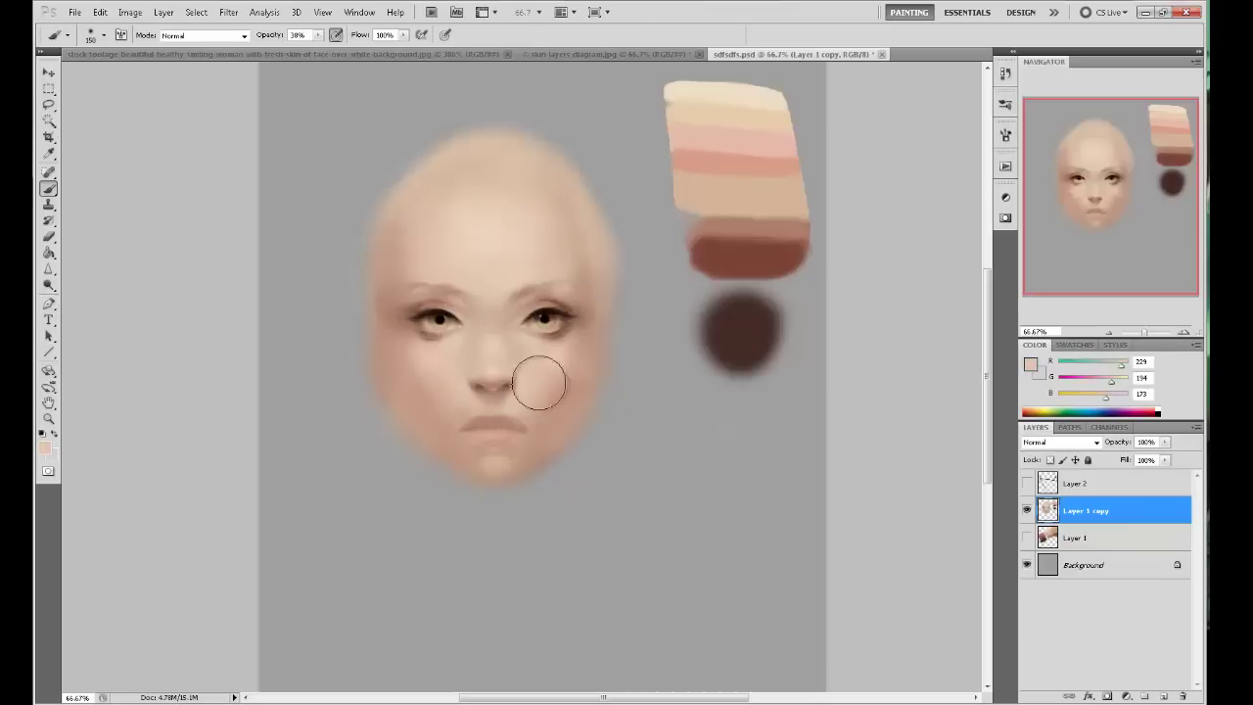
alt+click(553, 368)
alt+click(426, 379)
alt+click(438, 375)
alt+click(576, 390)
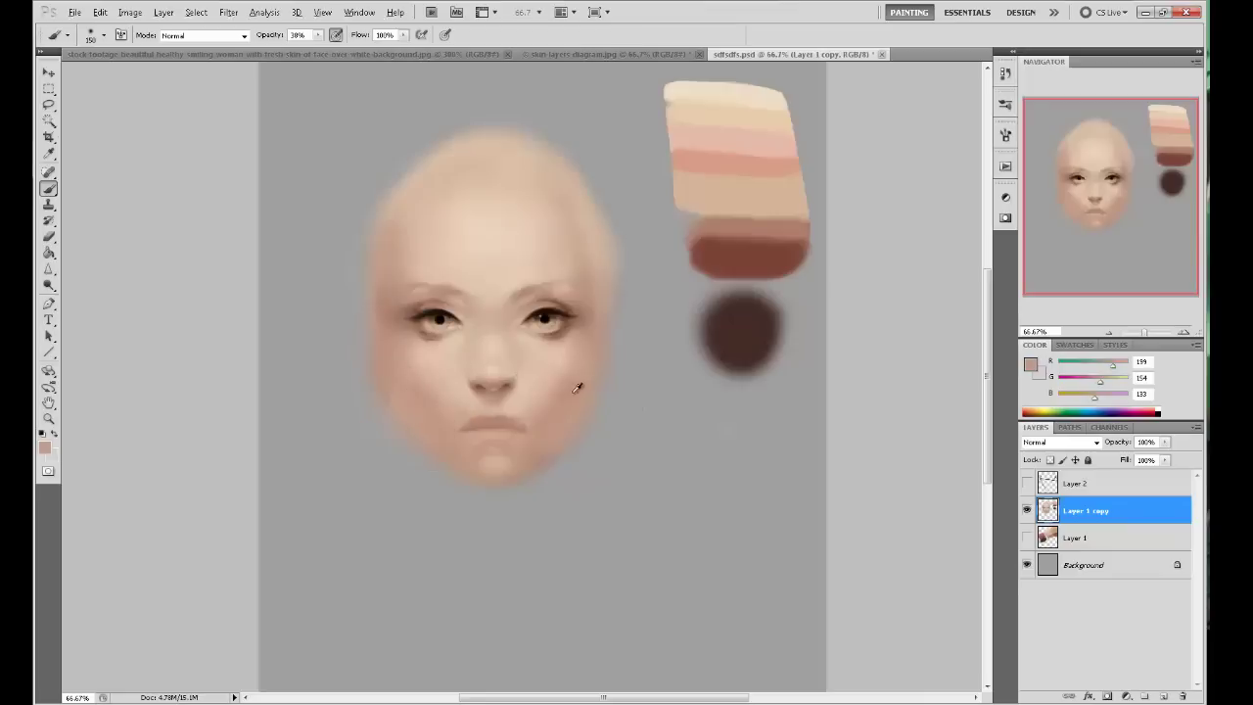
Set the brush opacity to 100% and create a new layer beneath the face layer.
alt+click(613, 368)
key(bracketleft)
key(bracketleft)
key(bracketleft)
key(bracketleft)
key(0)
click(1117, 538)
click(1165, 695)
Sample the dark red swatch, enlarge the brush to 175 px and try a stroke beneath the jaw, undoing it.
alt+click(749, 256)
key(bracketright)
key(bracketright)
key(bracketright)
key(bracketright)
key(bracketright)
key(bracketright)
key(bracketright)
key(bracketright)
key(bracketright)
drag(440, 460, 479, 489)
key(ctrl+z)
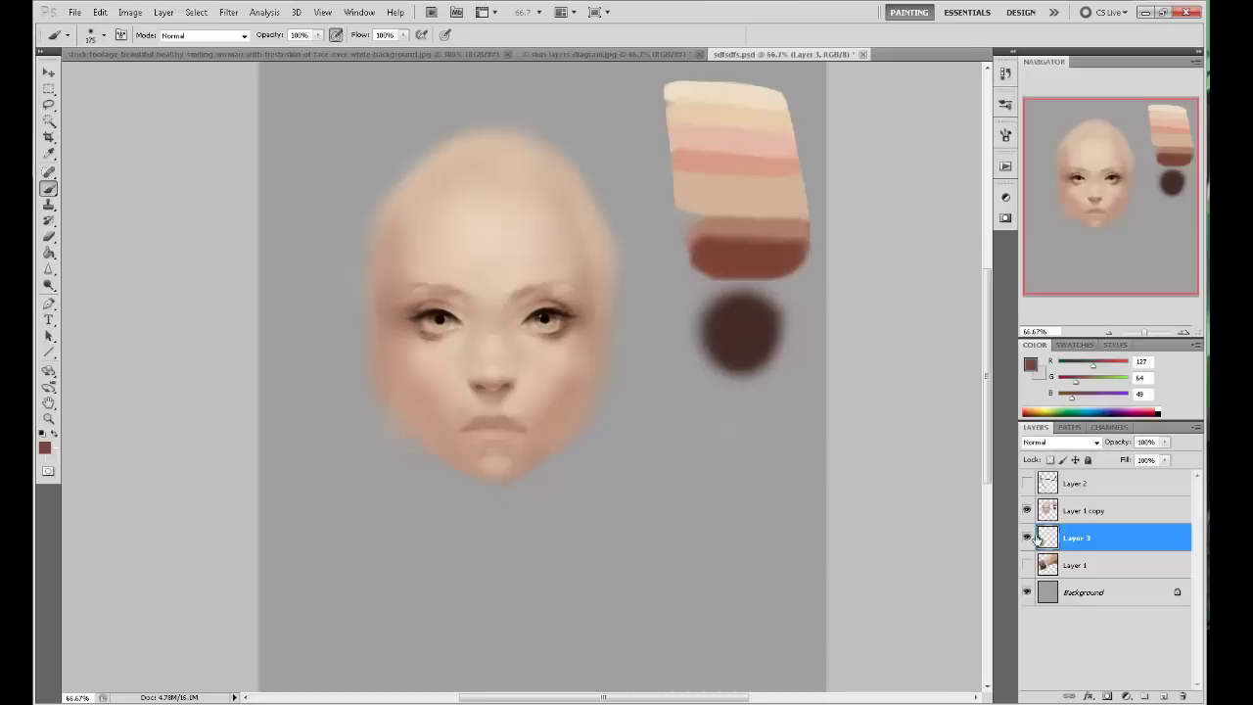
Select the soft haze around the jaw on Layer 1 copy, delete it and clear the selection.
click(51, 121)
click(461, 496)
click(1085, 514)
click(460, 490)
key(Delete)
key(m)
right_click(572, 451)
click(607, 197)
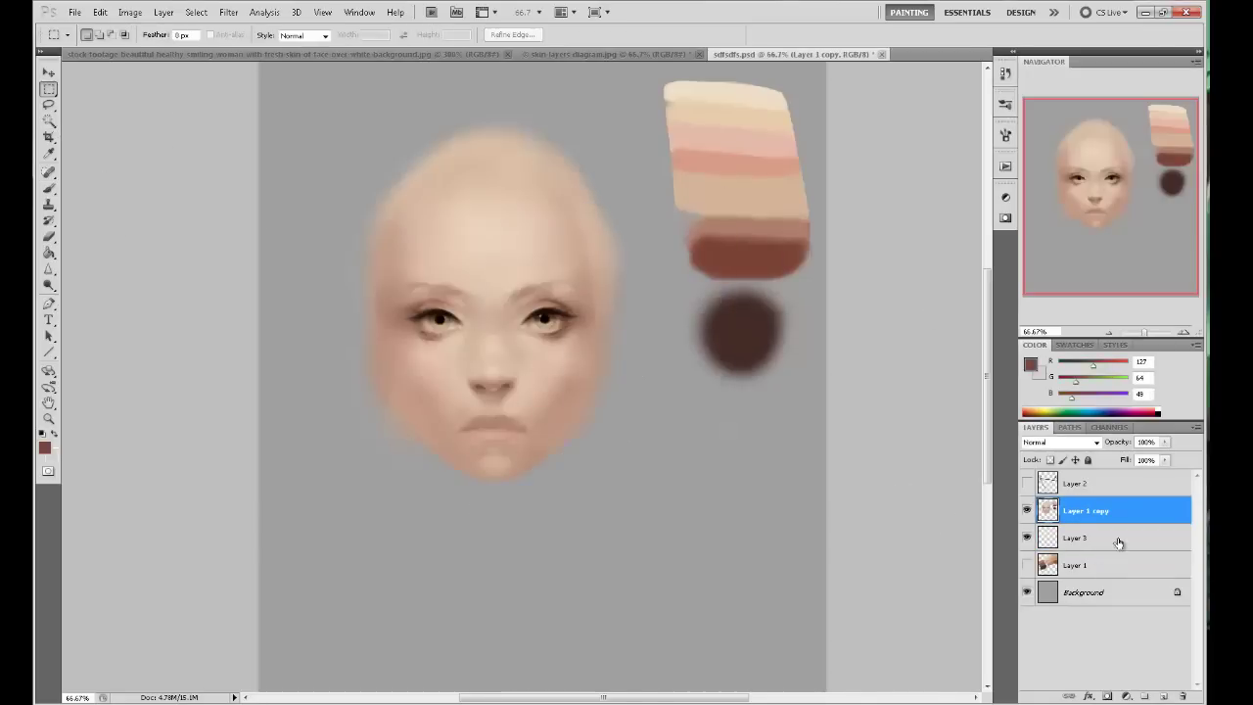
Paint a dark red neck shadow beneath the jaw and chin on Layer 3 with the 175 px brush.
click(1118, 544)
key(b)
mouse_move(395, 448)
mouse_down()
mouse_move(540, 457)
mouse_move(509, 497)
mouse_move(454, 481)
mouse_up()
On Layer 1 copy, sample the jaw's skin tone and paint along the jawline to round and soften its edge over the neck shadow.
key(alt+bracketright)
alt+click(437, 450)
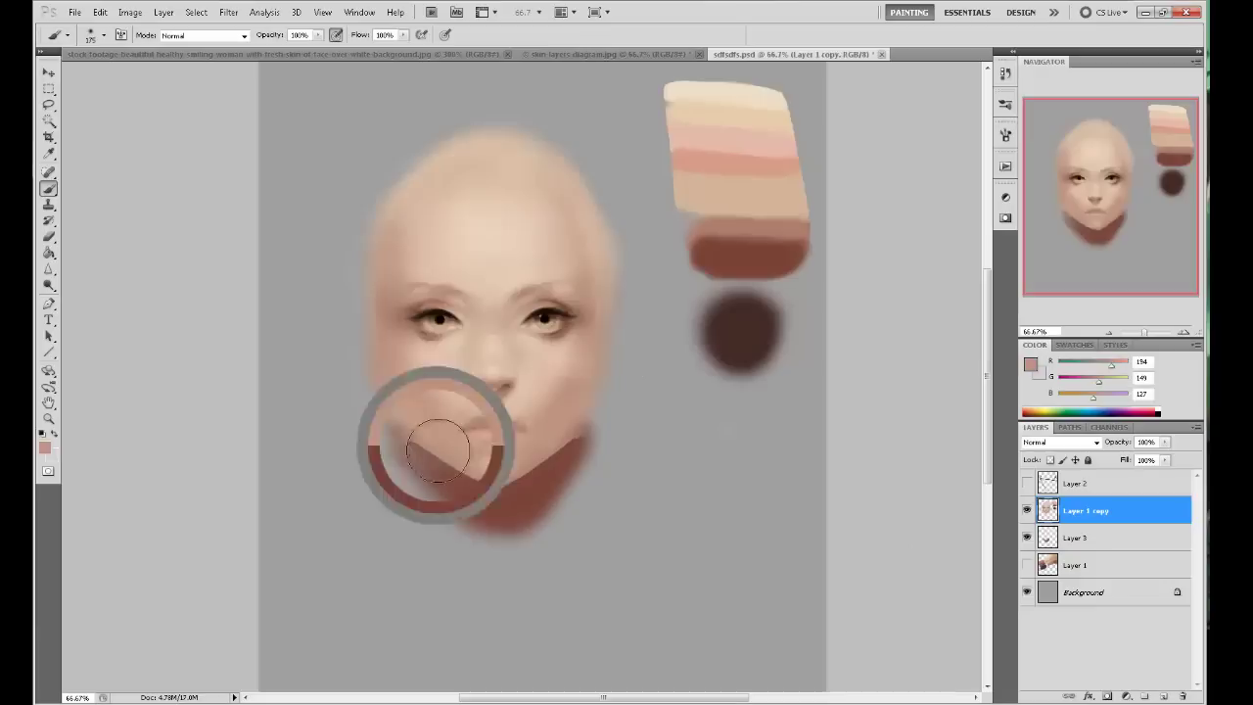
key(bracketleft)
key(bracketleft)
key(bracketleft)
key(bracketleft)
key(bracketleft)
key(bracketleft)
key(bracketleft)
key(bracketleft)
key(bracketleft)
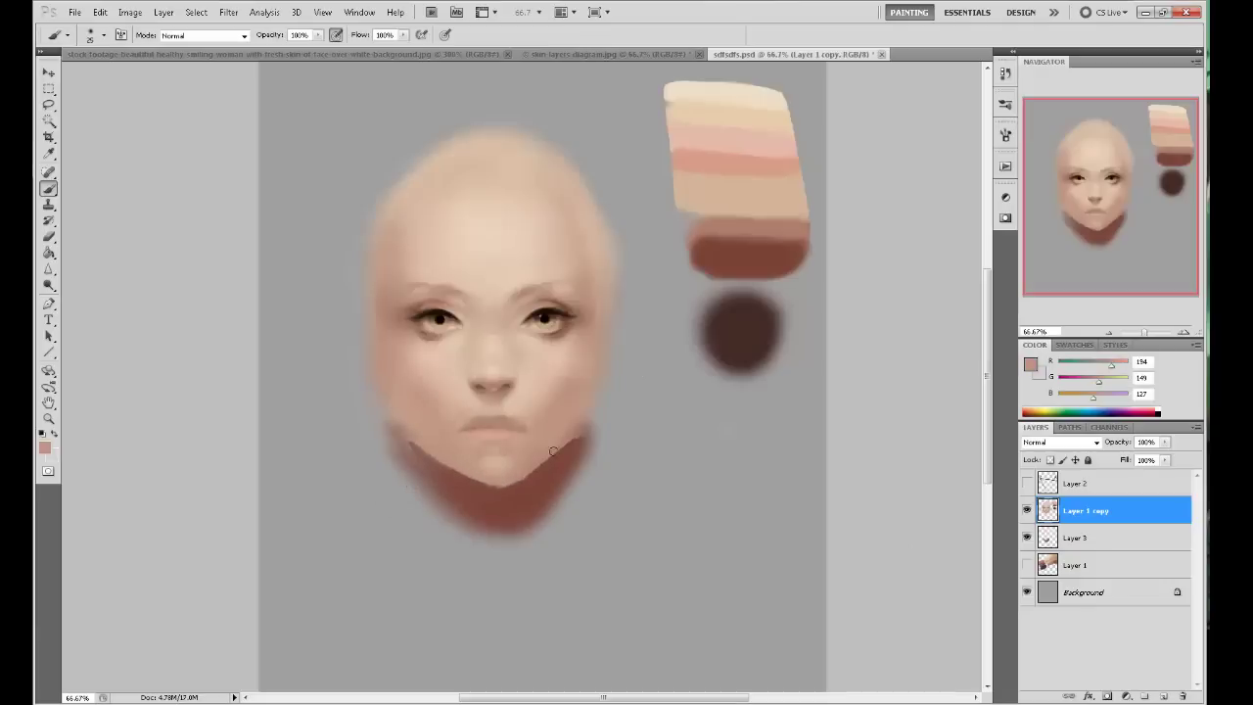
key(bracketright)
key(bracketright)
key(bracketright)
key(bracketright)
key(bracketright)
key(bracketright)
key(bracketright)
key(bracketright)
key(bracketright)
key(bracketright)
mouse_move(547, 454)
mouse_down()
mouse_move(532, 498)
mouse_move(397, 448)
mouse_move(446, 464)
mouse_move(423, 451)
mouse_up()
Refine the jaw and chin edge with sampled skin and dark red tones, using a smaller brush at 44% opacity.
alt+click(486, 491)
key(bracketright)
alt+click(405, 454)
key(bracketleft)
key(bracketleft)
key(bracketleft)
key(bracketleft)
key(bracketleft)
alt+click(434, 445)
key(4)
key(4)
alt+click(475, 493)
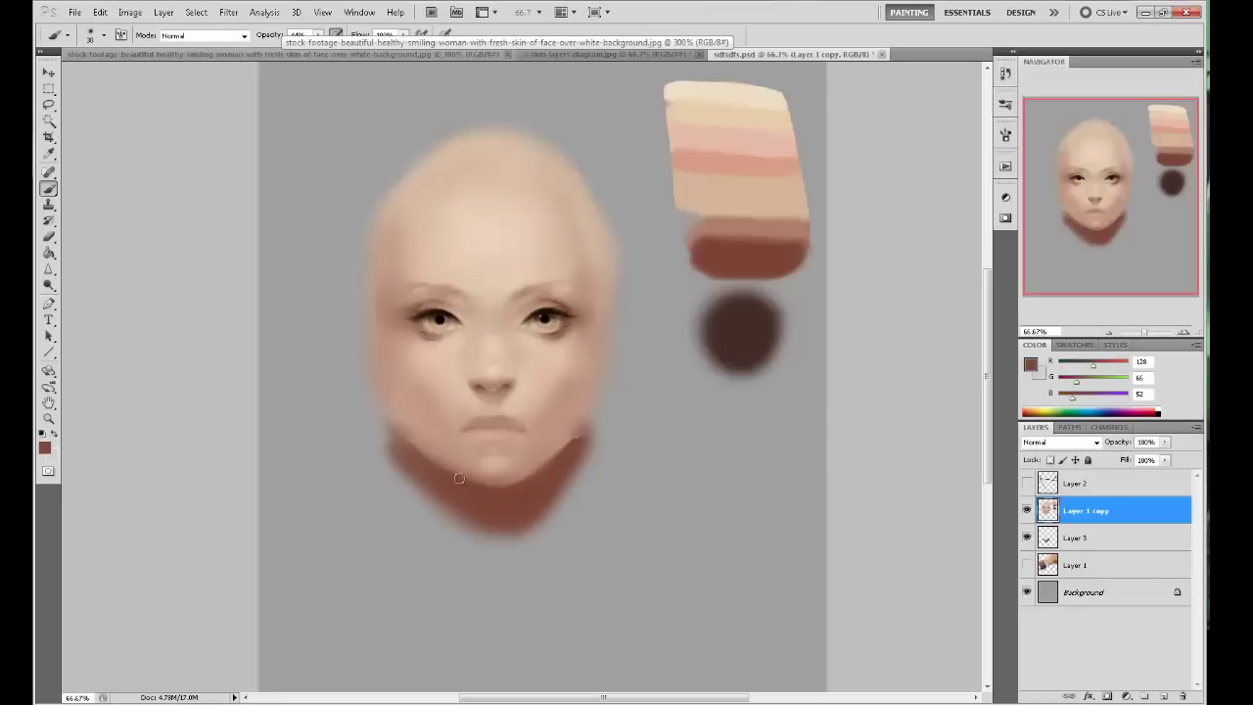
Paint a neck below the jaw shadow with a sampled skin tone at 76% brush opacity, and trim its sides with the background gray.
key(7)
key(6)
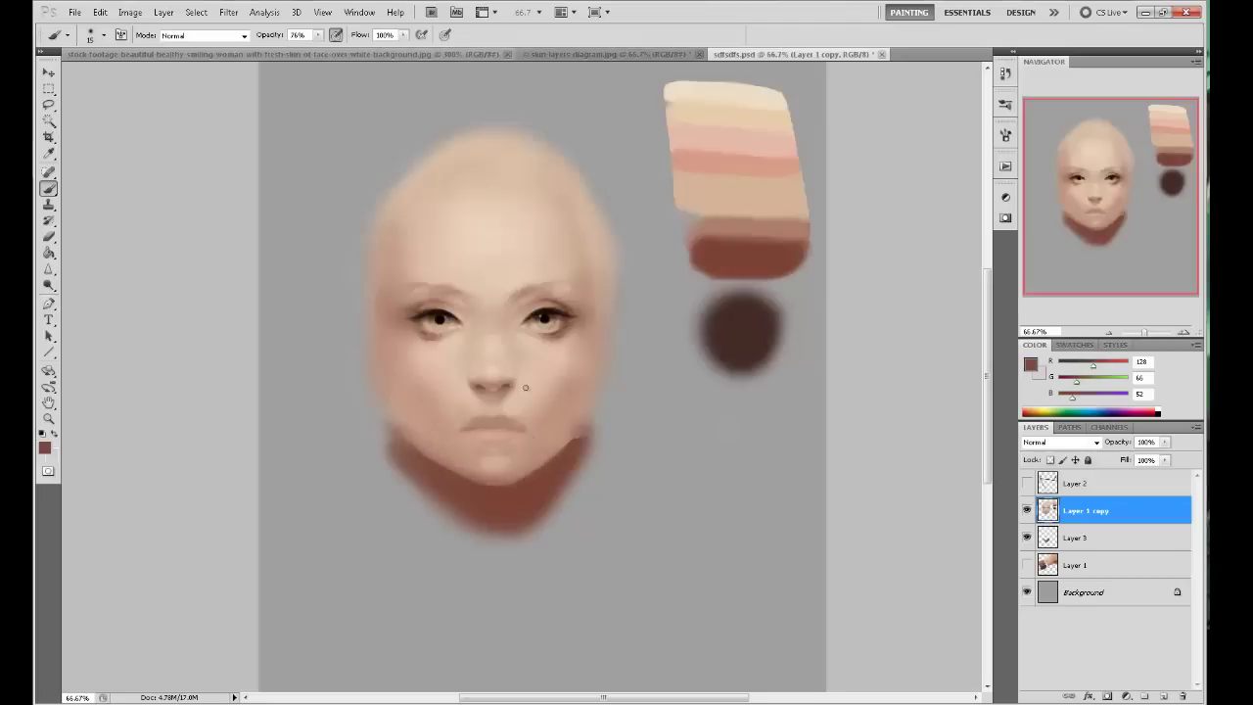
key(])
key(])
key(])
key(])
key(])
key(])
key(])
key(])
alt+click(629, 407)
mouse_move(587, 433)
mouse_down()
mouse_move(551, 496)
mouse_move(426, 506)
mouse_move(501, 548)
mouse_move(411, 516)
mouse_up()
alt+click(582, 407)
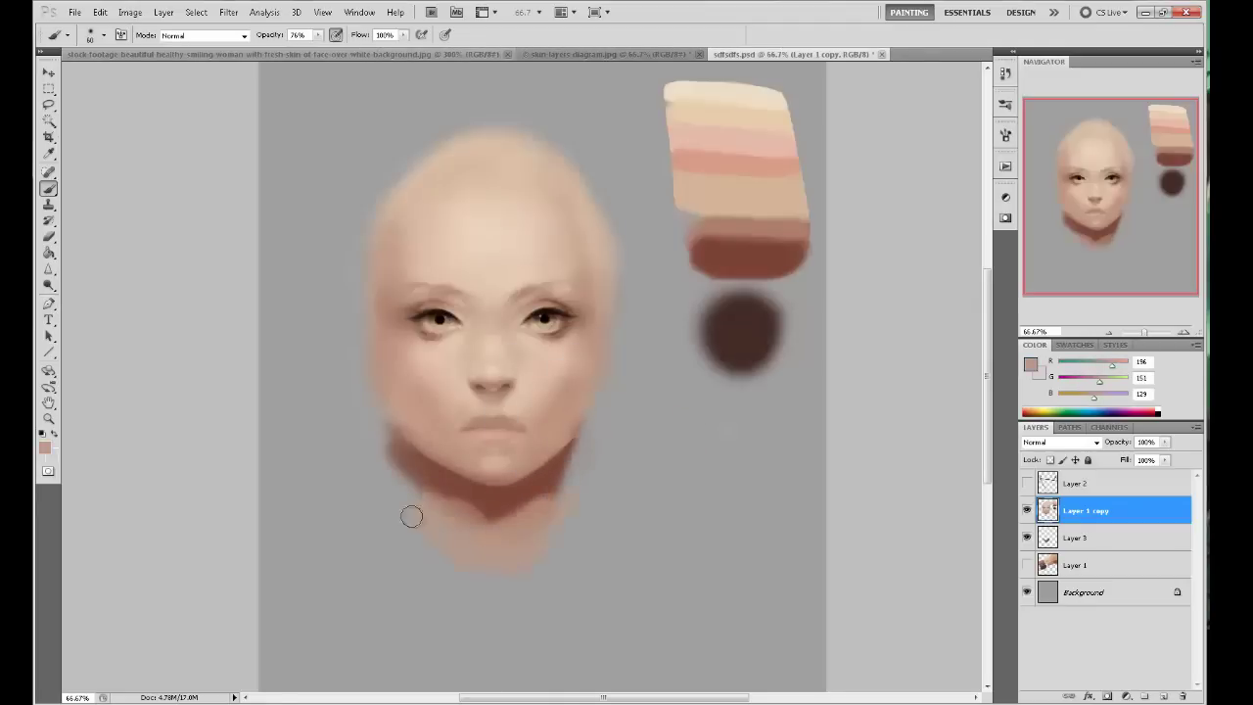
alt+click(358, 449)
drag(411, 470, 383, 464)
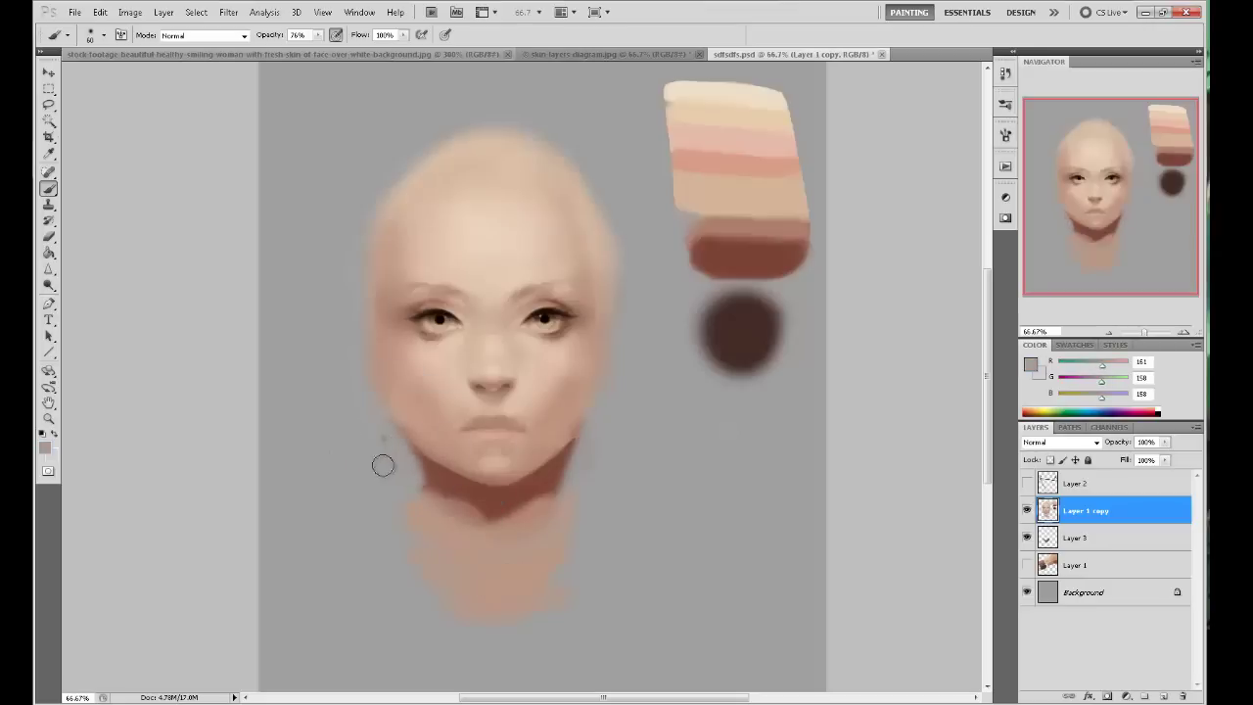
Shade the inner brows above both eyes with sampled brown tones and a 100 px brush.
alt+click(532, 299)
key(])
key(])
key(])
key(])
drag(521, 302, 543, 293)
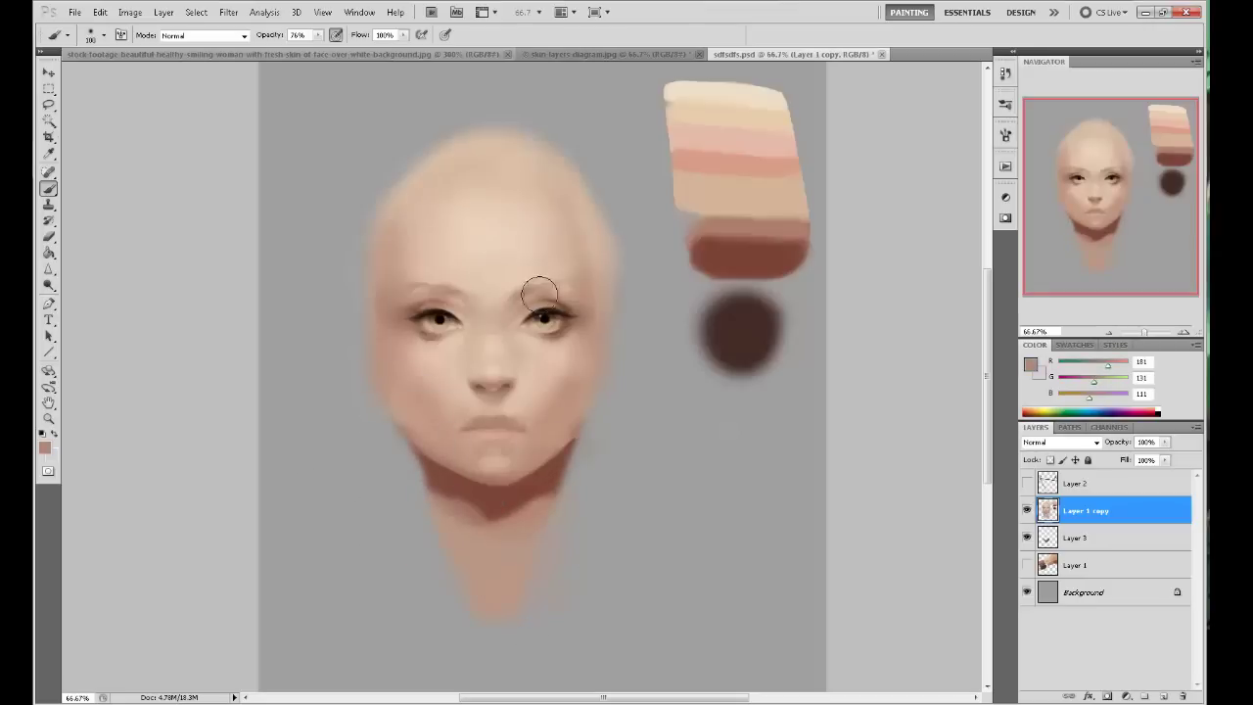
alt+click(449, 311)
alt+click(439, 317)
alt+click(444, 297)
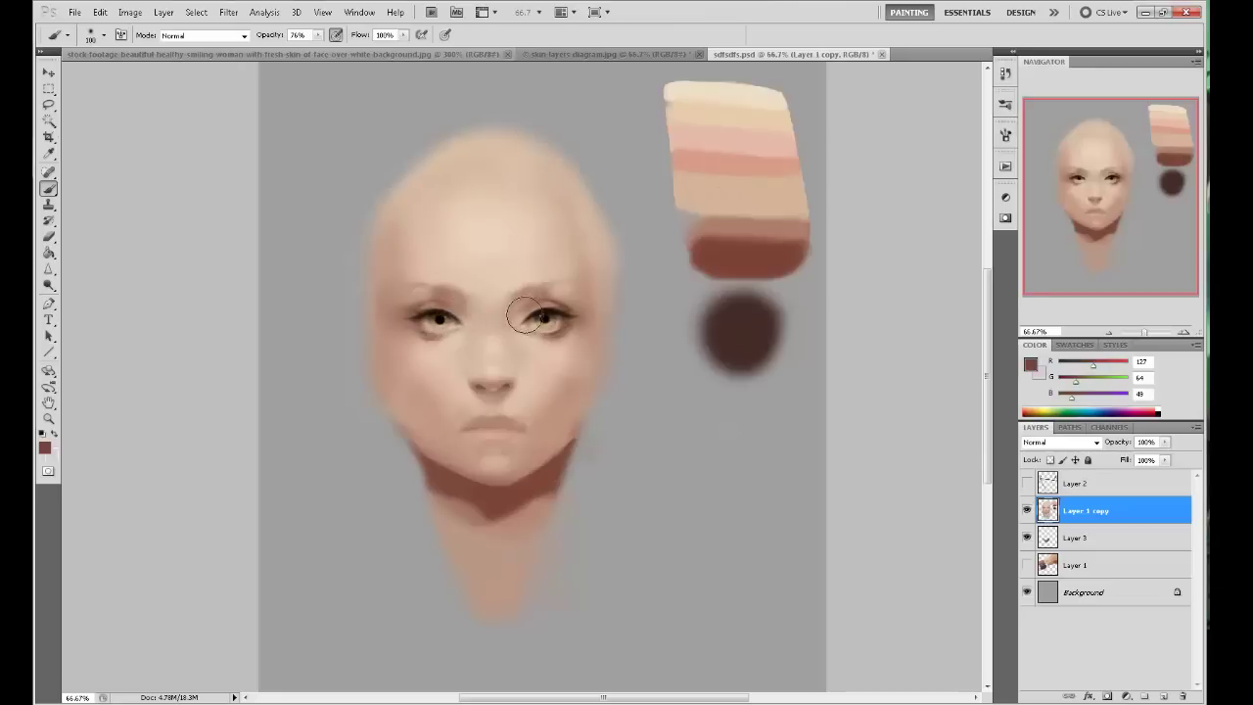
Deepen the shadow beneath the nose and blend it with skin tones sampled around the nostrils.
drag(496, 392, 476, 391)
alt+click(484, 396)
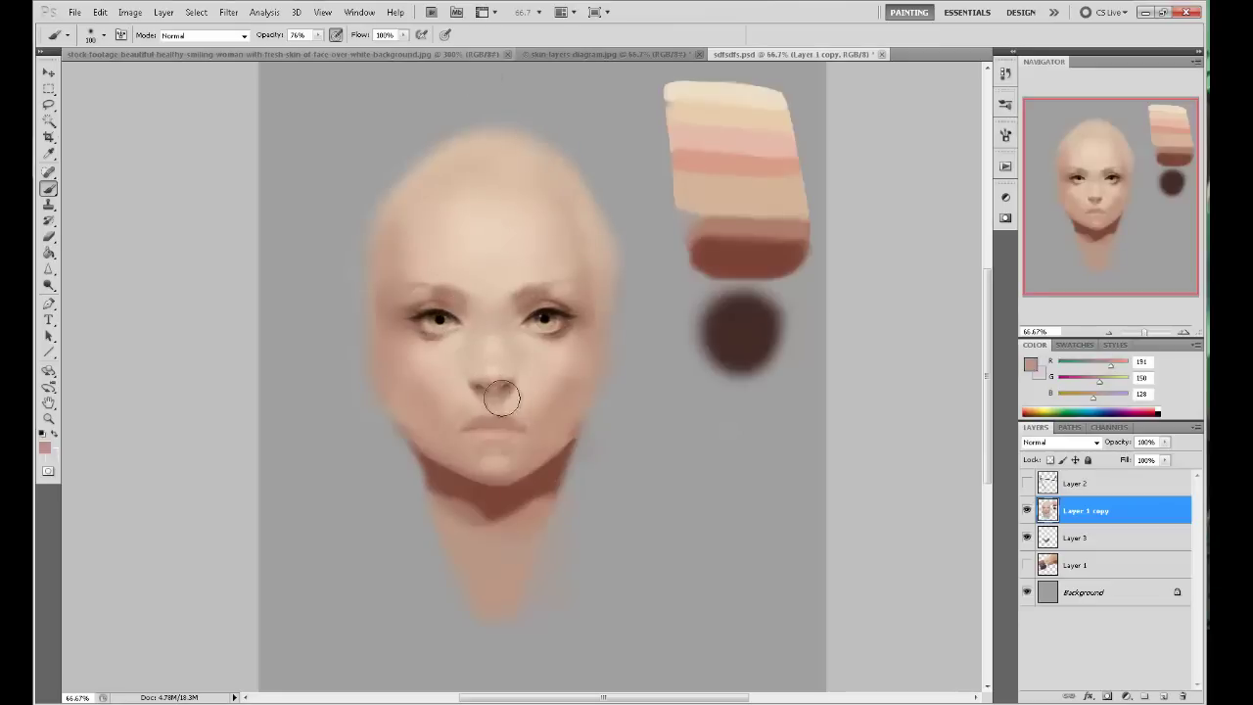
alt+click(540, 382)
Lighten the skin beneath the eyes with the cream swatch and refine the left eye's lids and inner corner with a 10 px brush.
alt+click(737, 97)
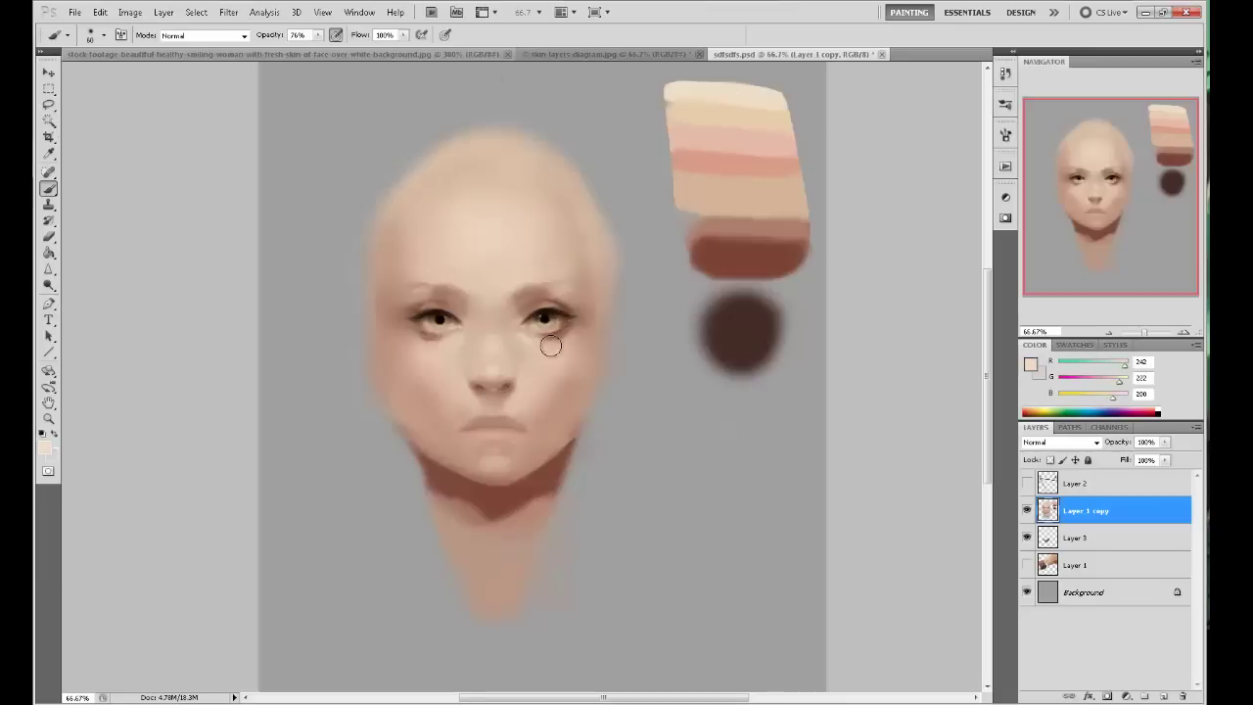
alt+click(425, 317)
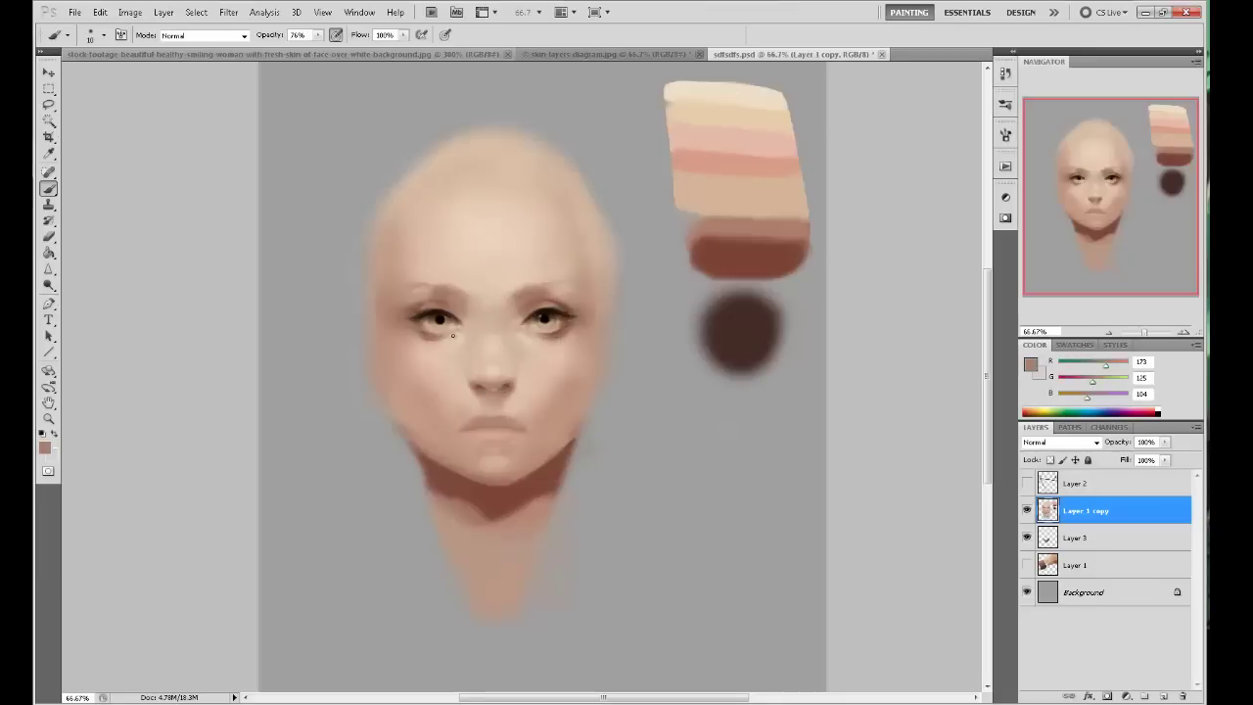
alt+click(439, 323)
alt+click(432, 327)
alt+click(440, 321)
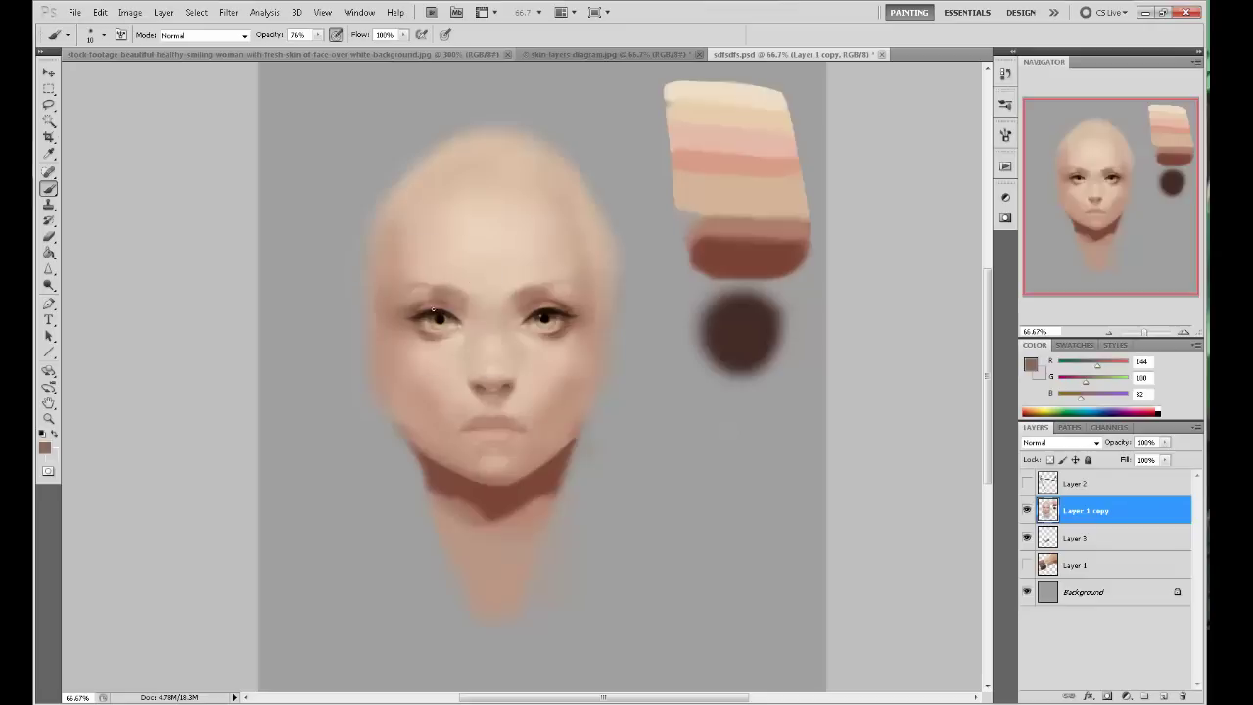
alt+click(448, 323)
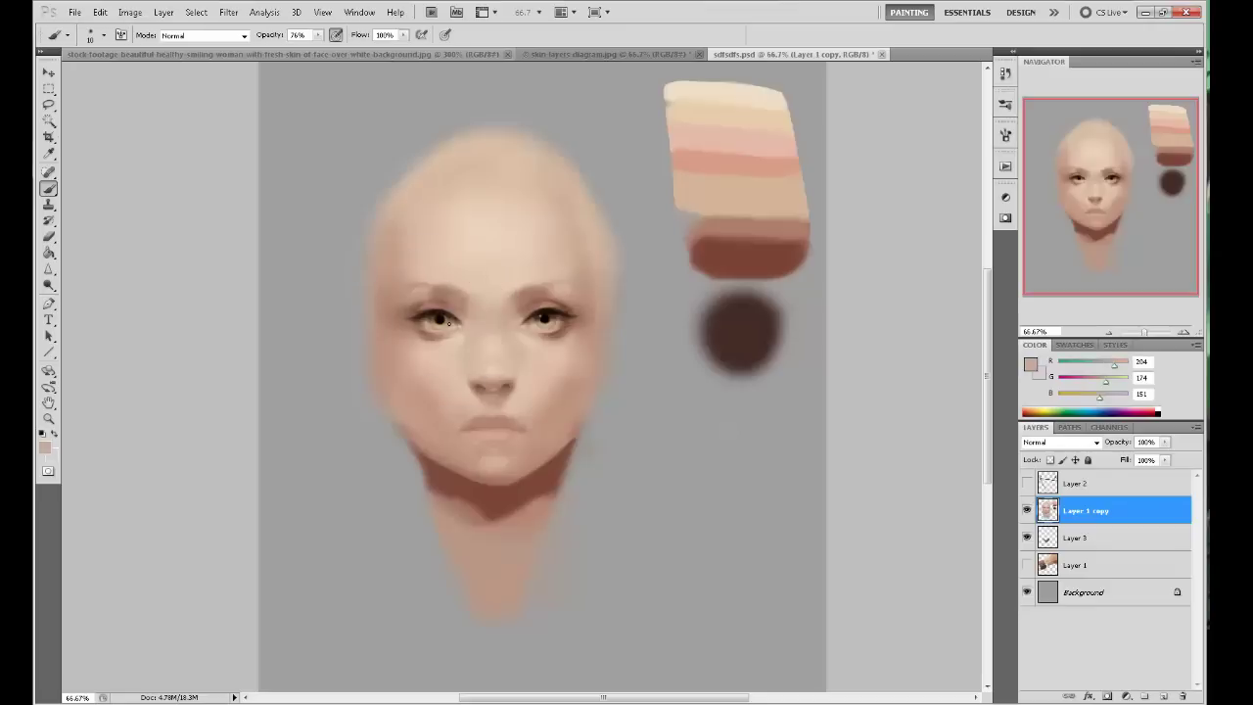
Shade the outer ends of the brows and blend the left temple with sampled skin tones and a 125 px brush.
alt+click(537, 295)
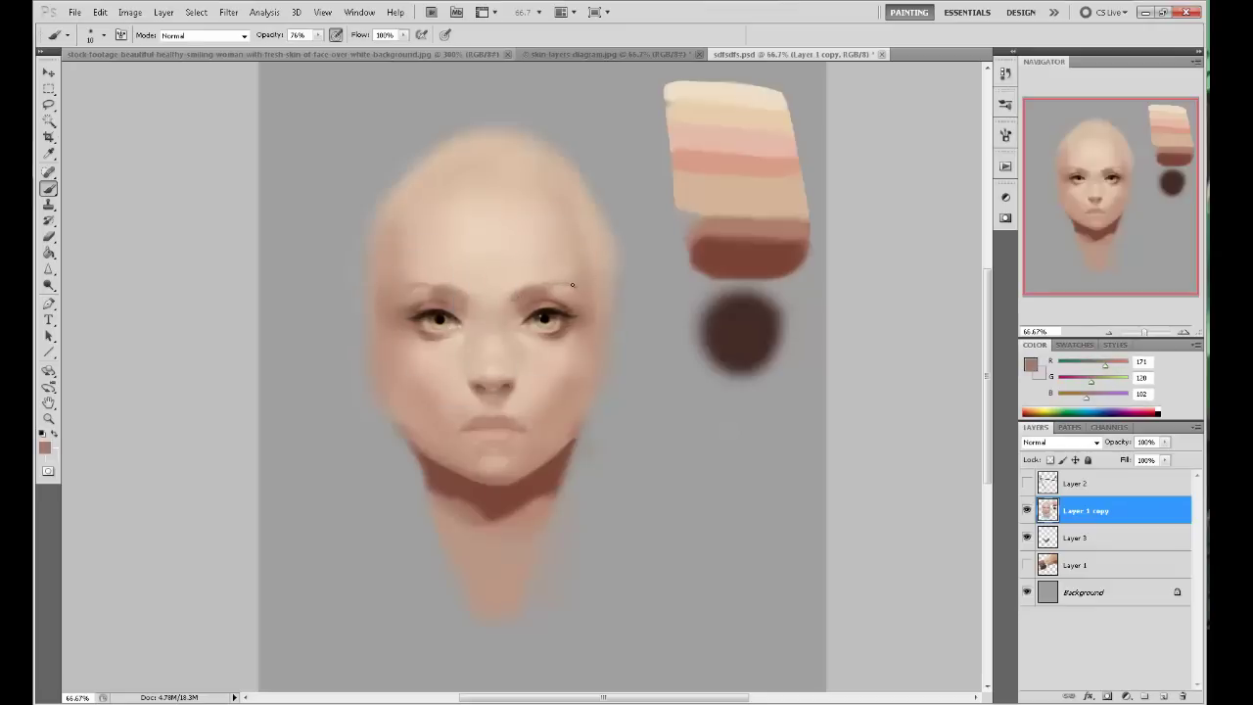
key(bracketright)
key(bracketright)
key(bracketright)
key(bracketright)
alt+click(433, 265)
mouse_move(385, 301)
mouse_down()
mouse_move(386, 287)
mouse_move(395, 319)
mouse_up()
alt+click(404, 298)
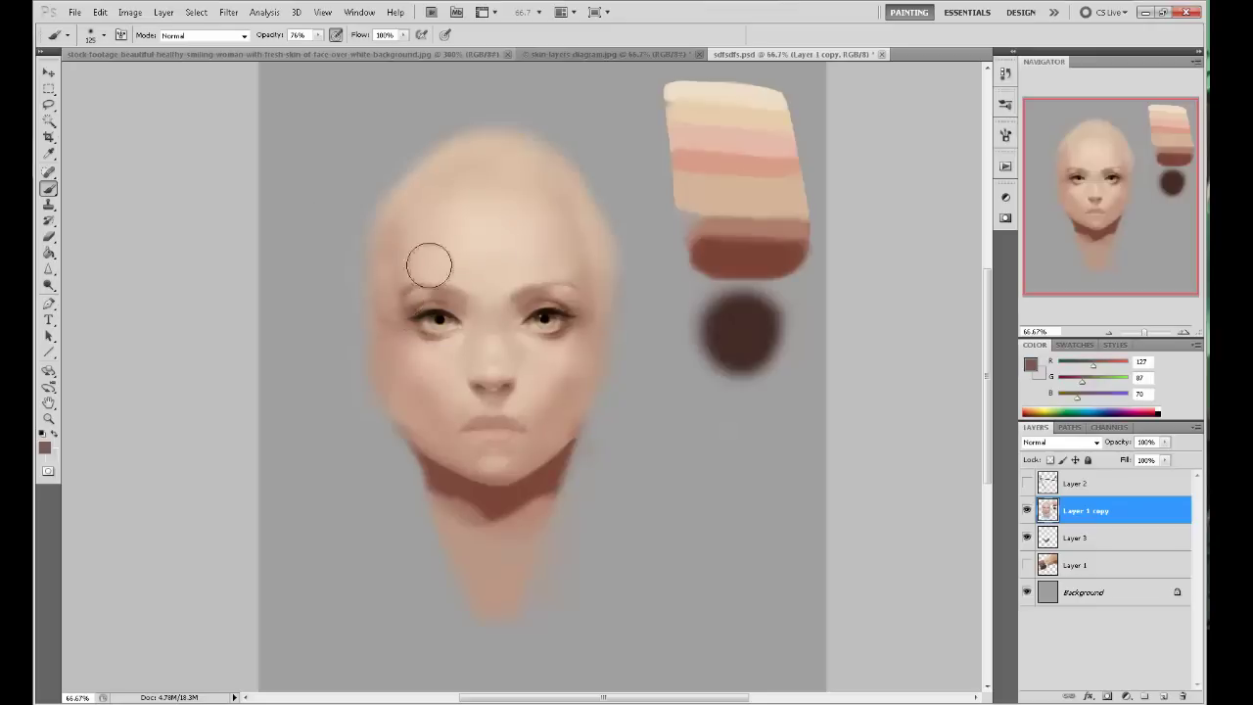
alt+click(381, 284)
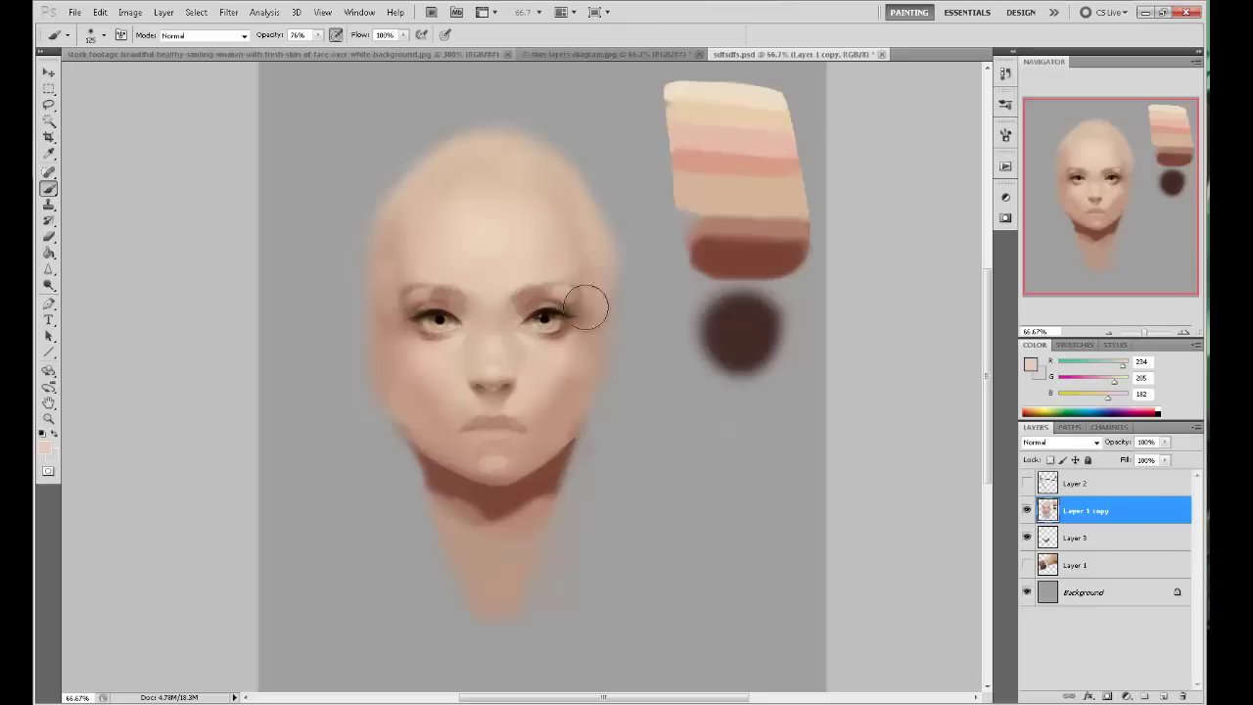
Build up the right brow's outer end with a brown tone sampled from the brow.
key(bracketleft)
key(bracketleft)
key(bracketleft)
key(bracketleft)
key(bracketleft)
key(bracketleft)
alt+click(578, 292)
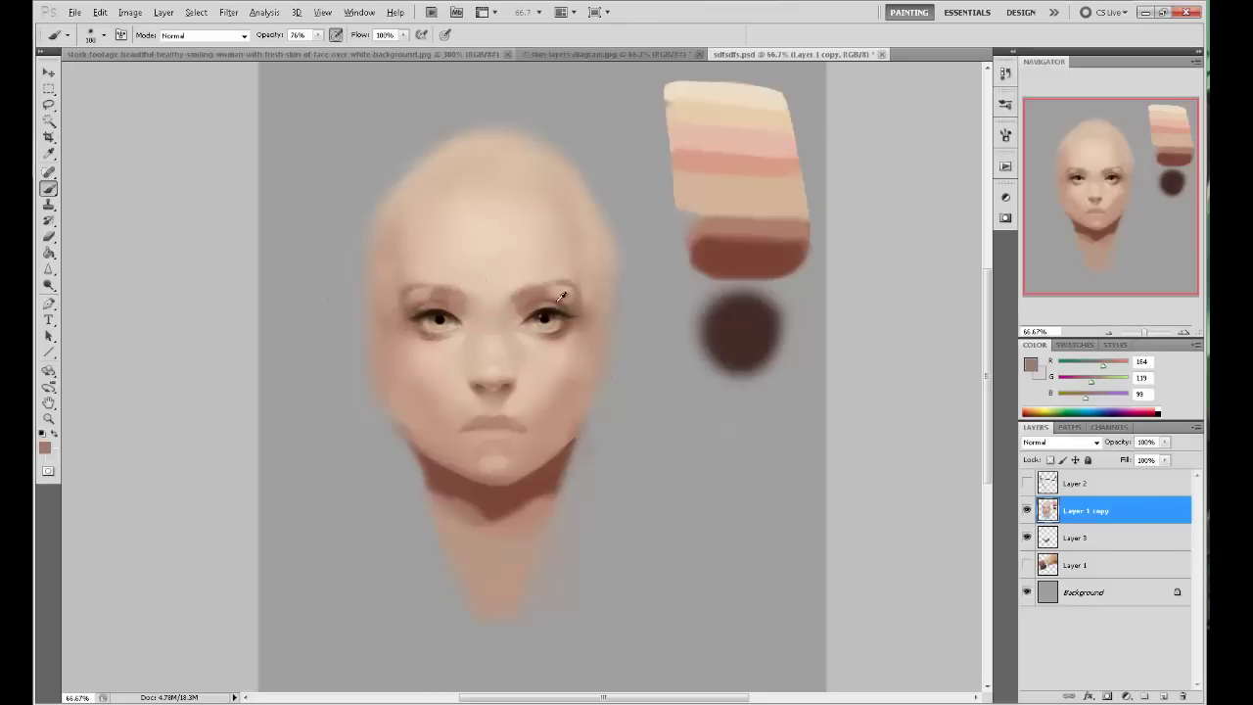
key(bracketright)
key(bracketright)
key(bracketright)
key(bracketright)
key(bracketright)
Refine the right eye's upper lid and iris with a small brush and tones sampled from the brow and eye.
alt+click(418, 288)
key(bracketleft)
key(bracketleft)
key(bracketleft)
key(bracketleft)
key(bracketleft)
key(bracketleft)
key(bracketleft)
key(bracketleft)
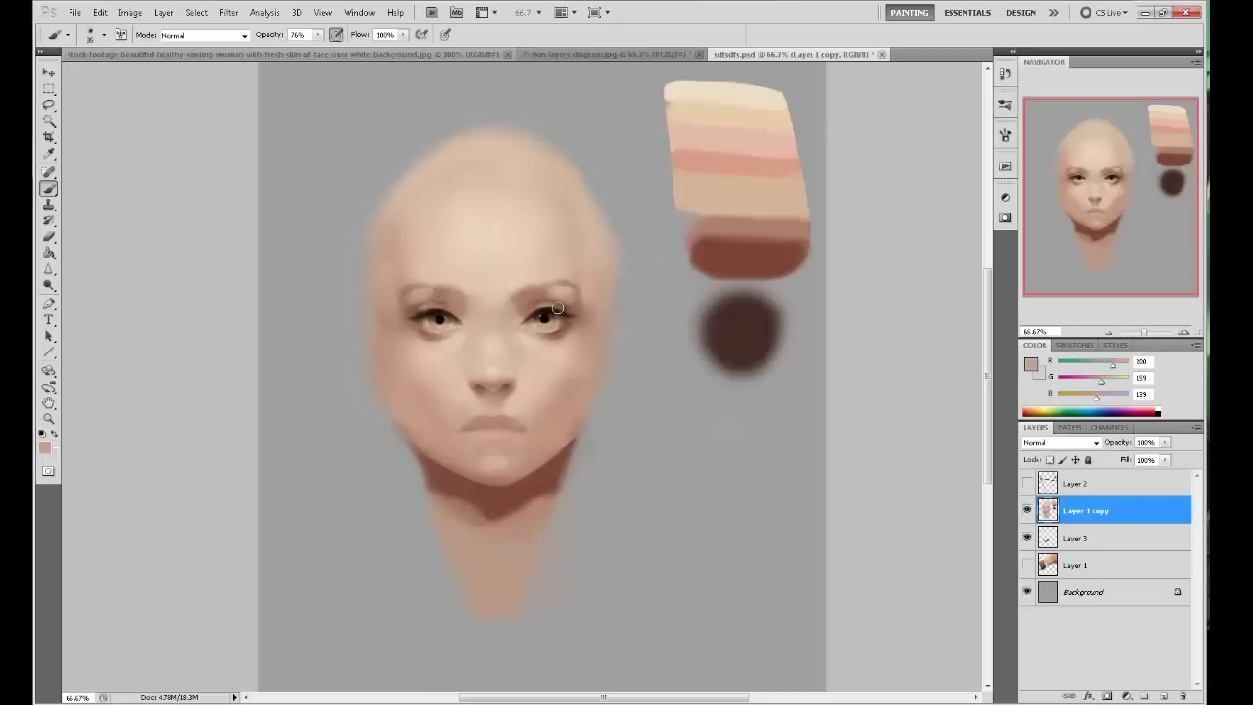
alt+click(547, 319)
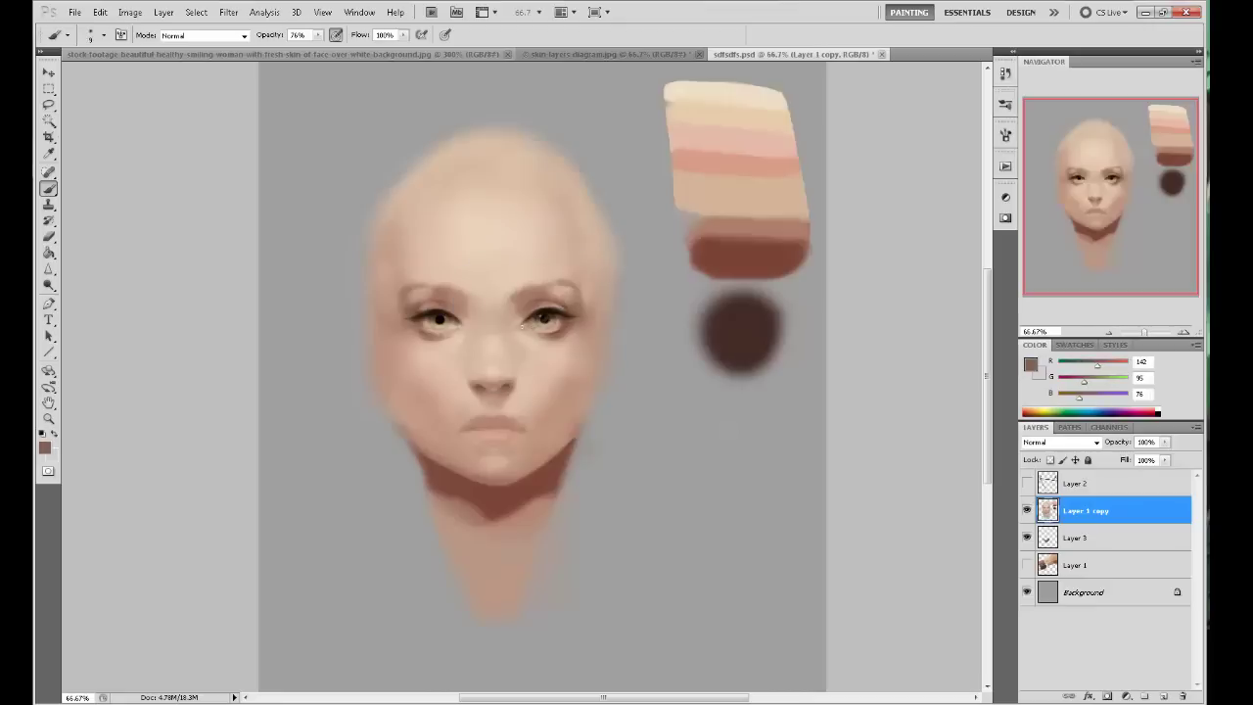
Touch up the whites and lower lids of both eyes with the cream swatch and sampled dark and brown tones.
alt+click(711, 129)
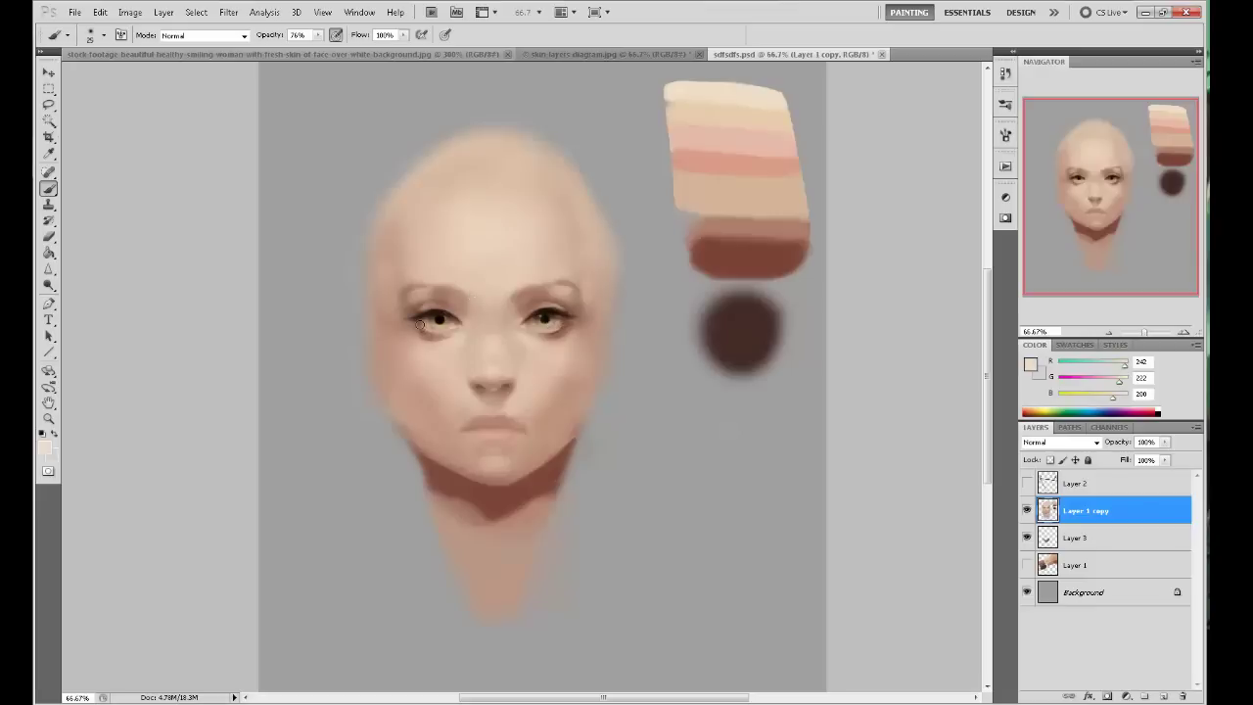
alt+click(562, 326)
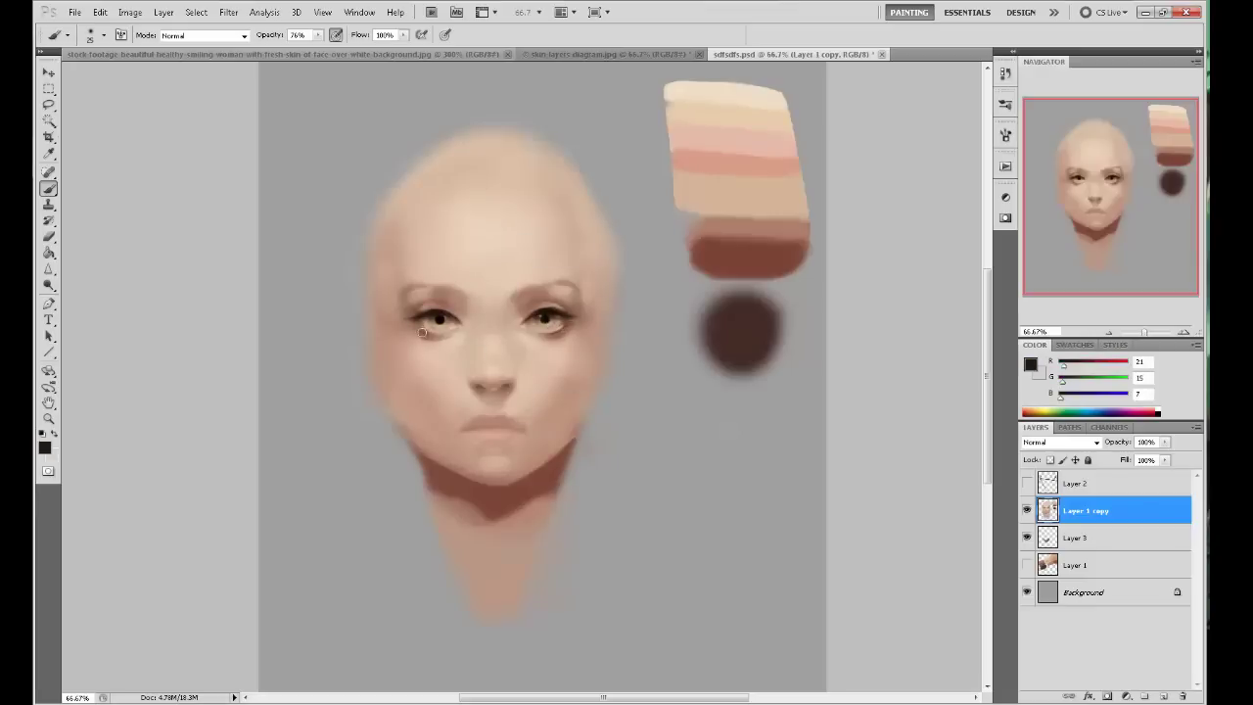
alt+click(541, 308)
alt+click(536, 336)
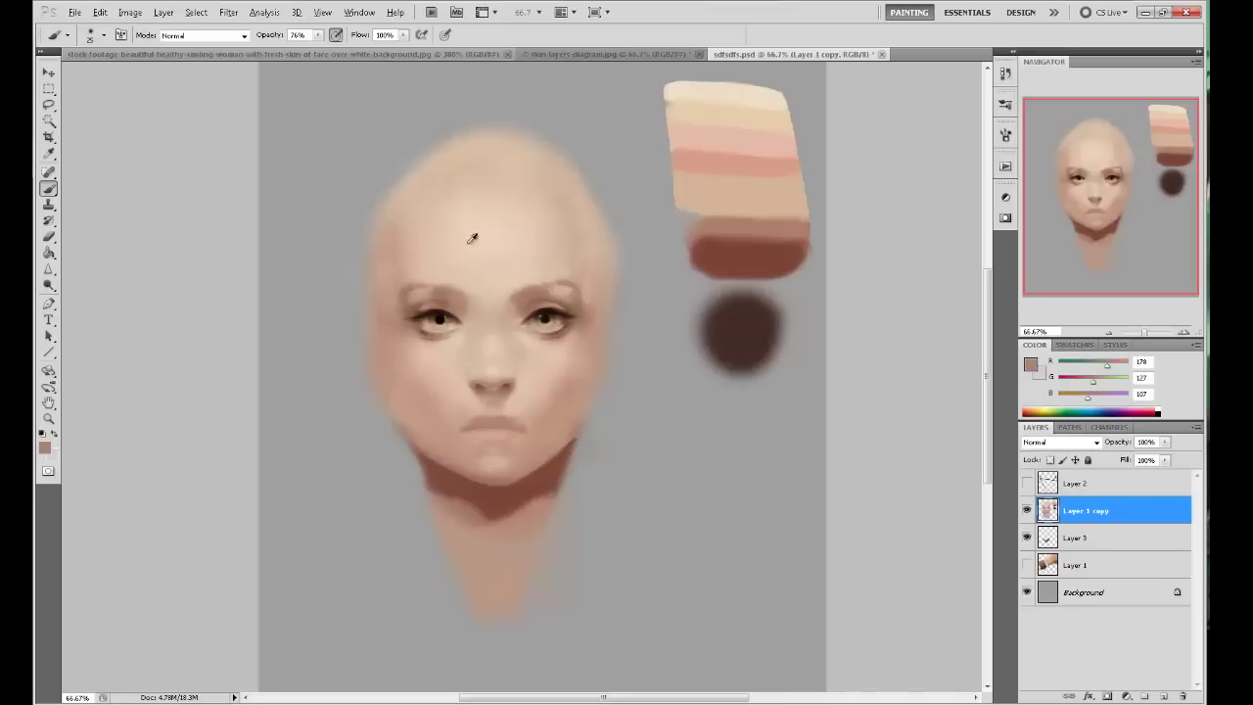
Darken the inner eye corners and the right eye's outer lid with sampled dark brown and the dark red swatch.
alt+click(531, 326)
alt+click(540, 313)
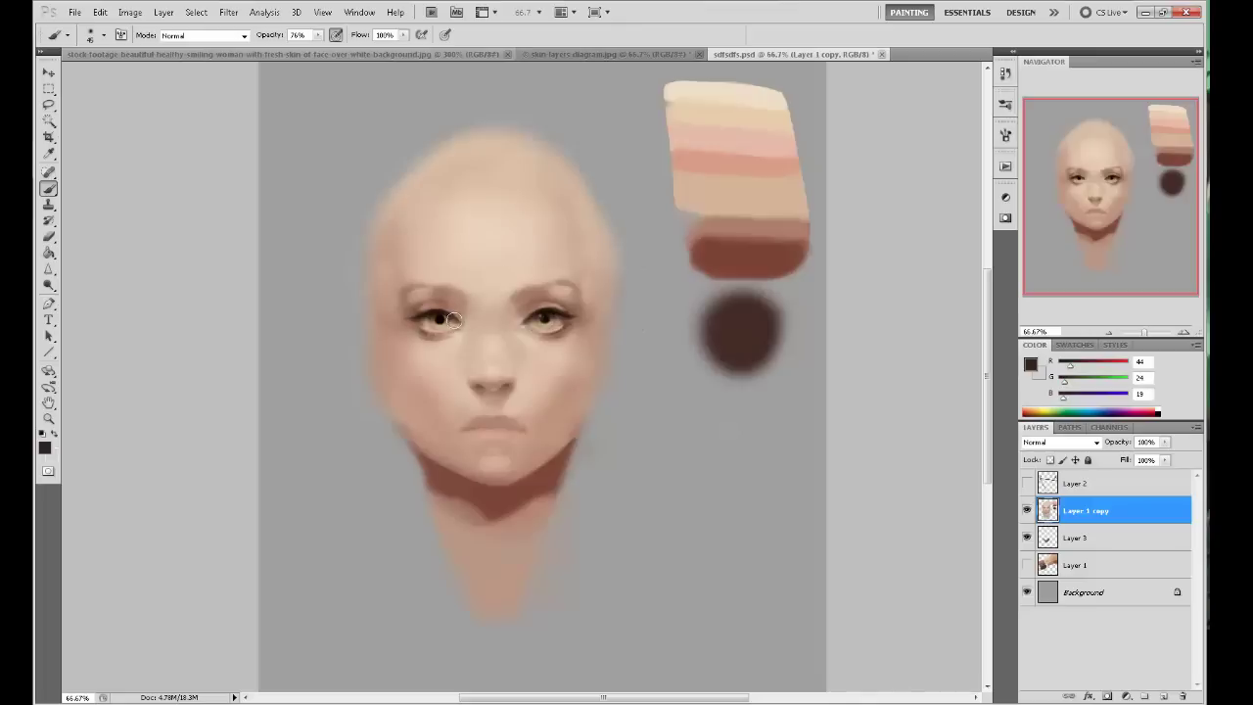
alt+click(729, 255)
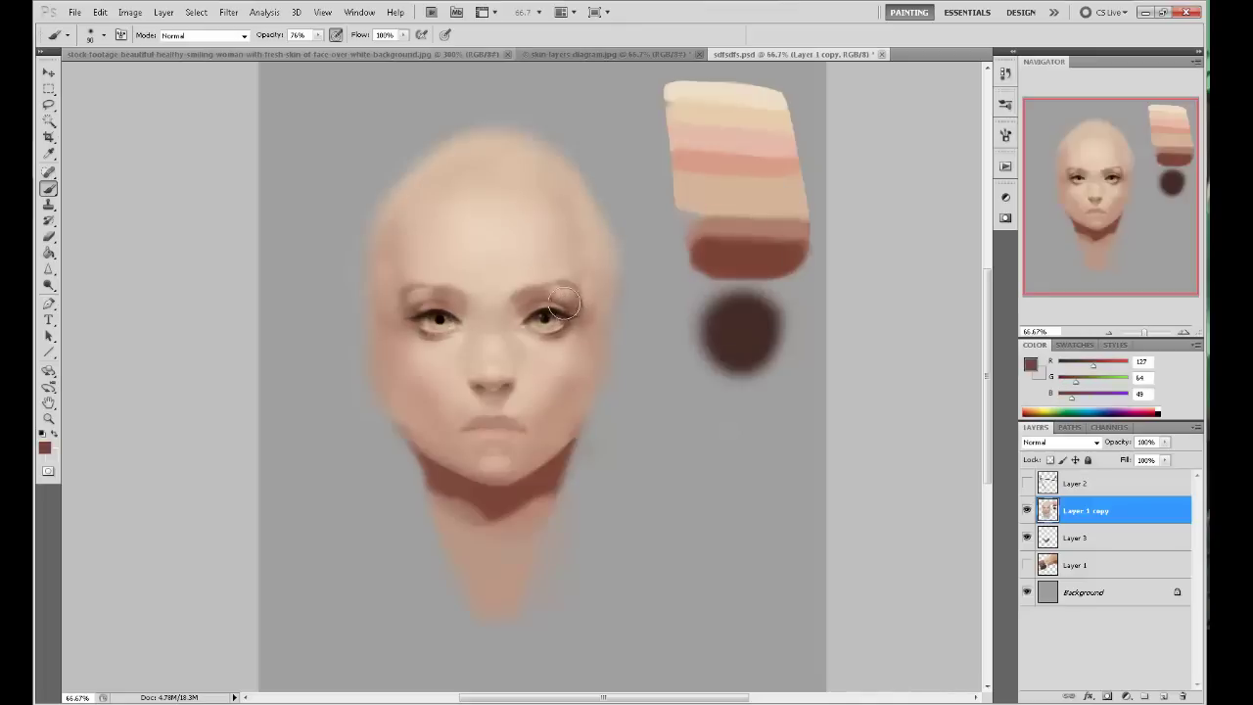
alt+click(566, 307)
Blend the forehead and nose with light skin tones sampled from the forehead and nose.
drag(618, 284, 625, 216)
alt+click(481, 163)
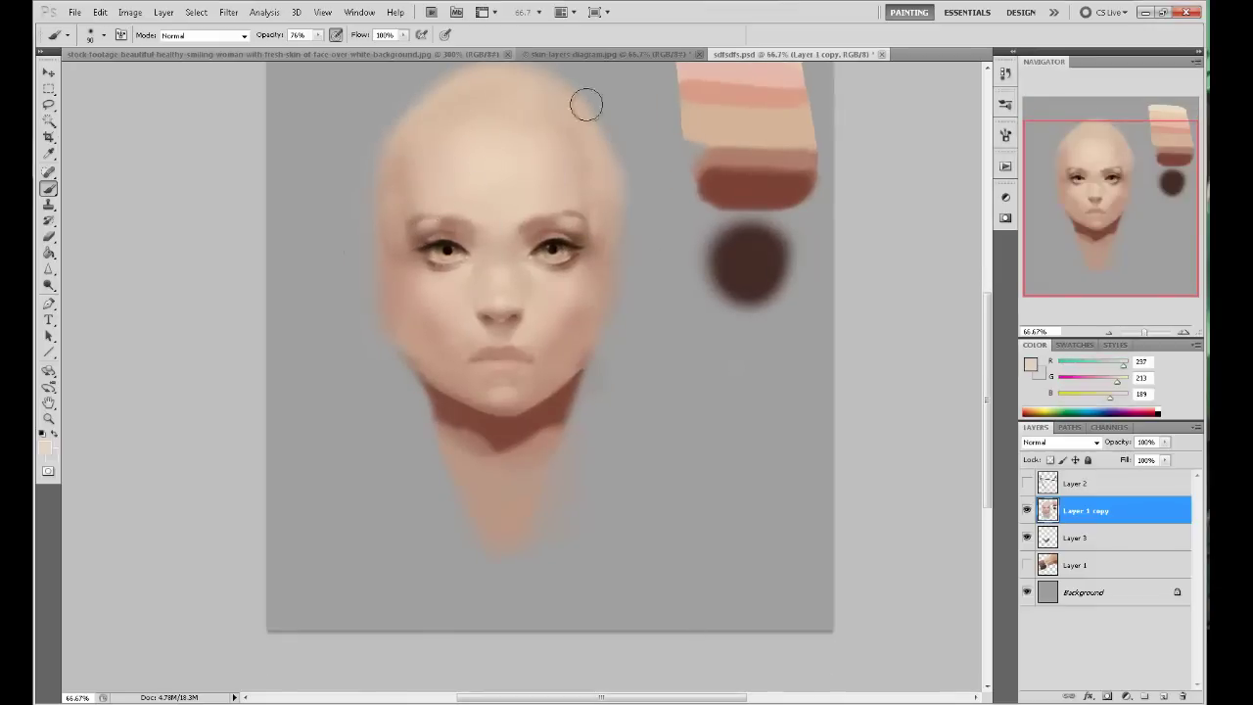
key(bracketright)
alt+click(493, 302)
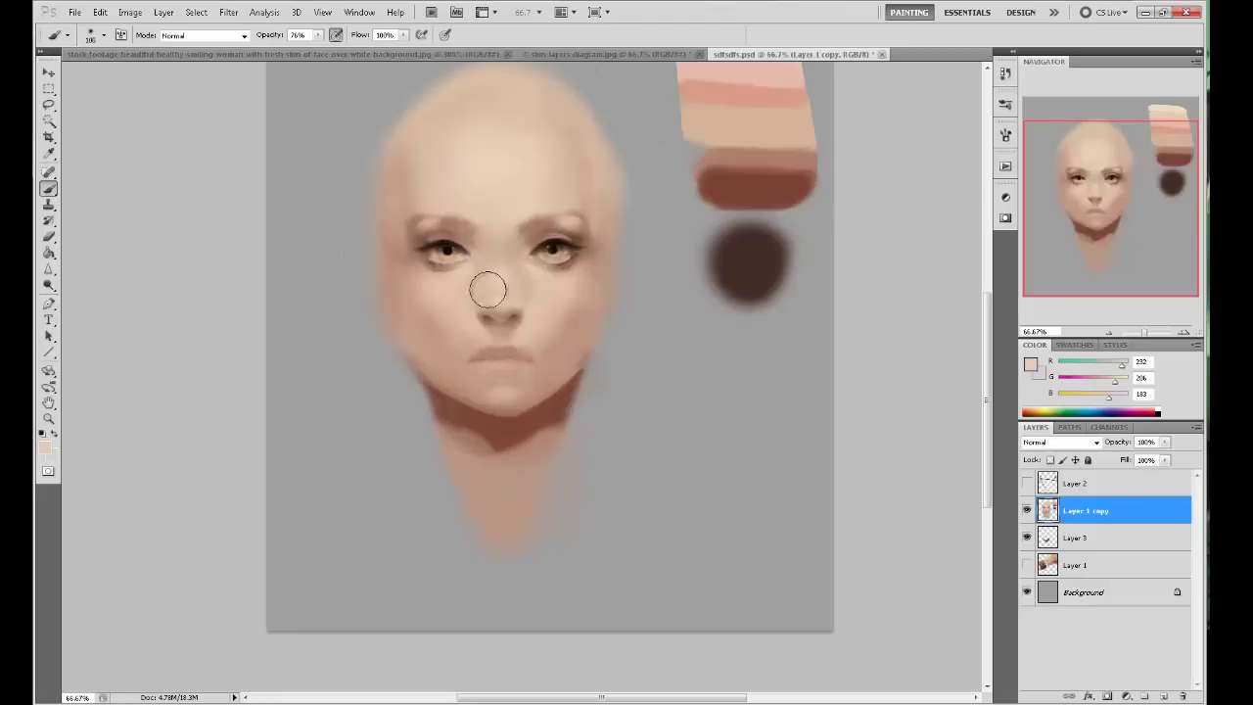
Smooth the nose bridge between the eyes with sampled light skin tones, varying the brush size.
key(bracketleft)
key(bracketleft)
key(bracketleft)
alt+click(526, 240)
key(bracketright)
key(bracketright)
key(bracketright)
key(bracketright)
key(bracketright)
alt+click(495, 253)
alt+click(501, 262)
key(bracketleft)
key(bracketleft)
key(bracketleft)
key(bracketleft)
key(bracketleft)
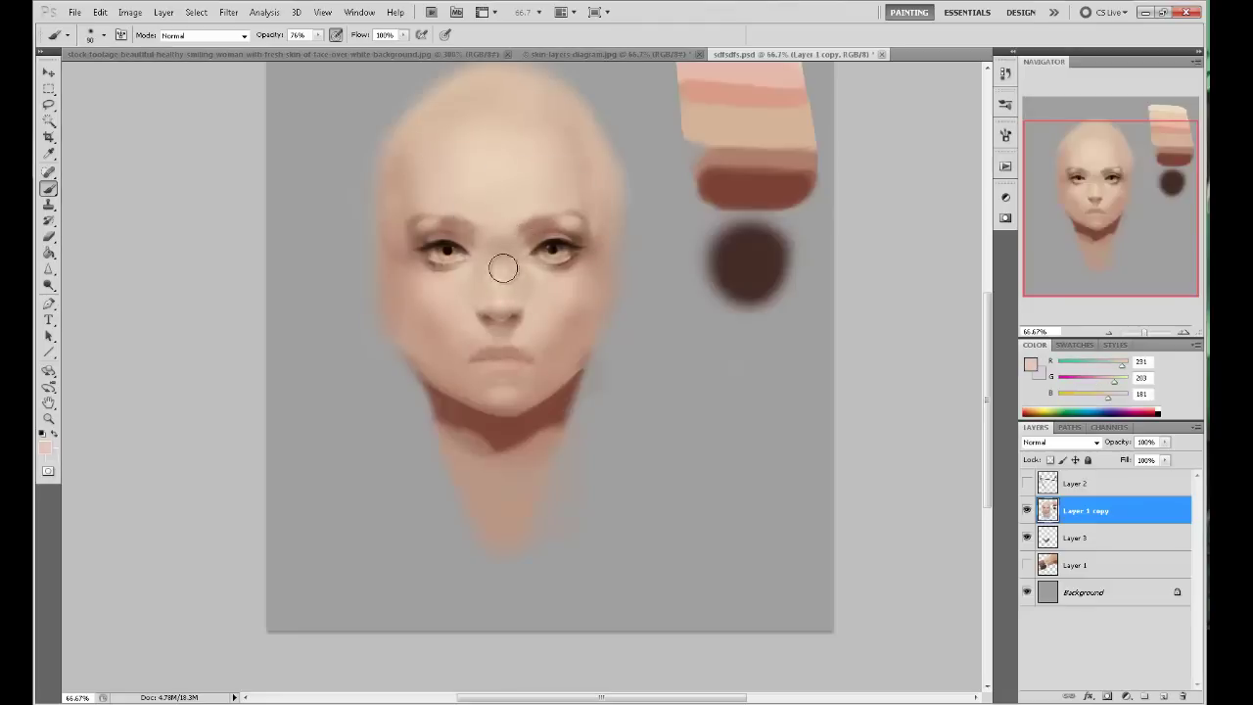
Soften the inner brows and the skin between and above them with sampled tones and a 150 px brush.
key(bracketright)
key(bracketright)
key(bracketright)
click(493, 241)
alt+click(476, 237)
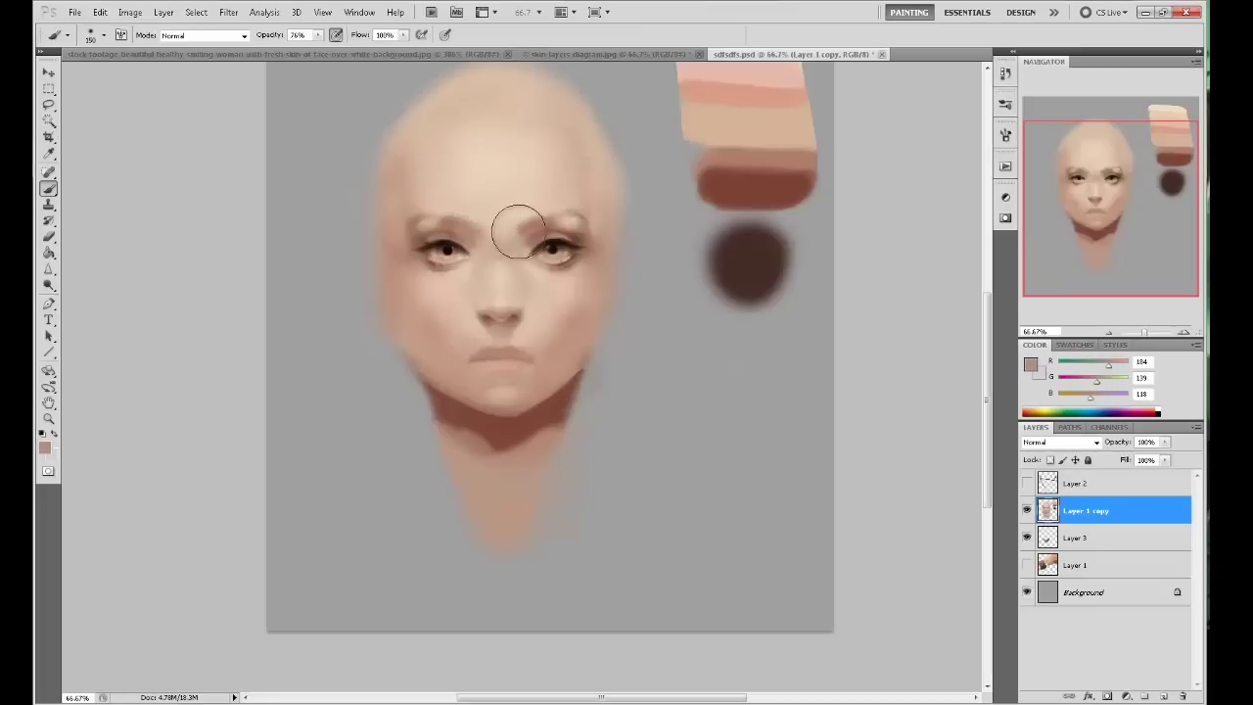
alt+click(500, 218)
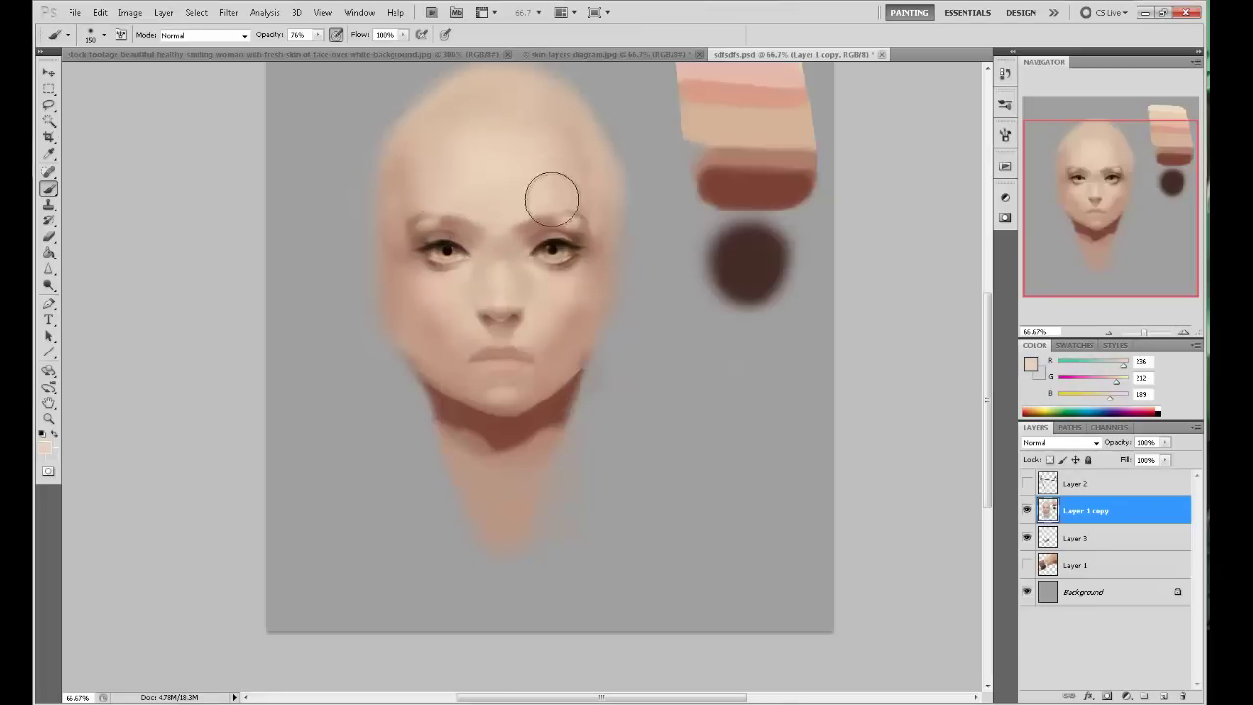
alt+click(502, 161)
click(575, 208)
Sample the dark red swatch, shrink the brush and darken the mouth line and upper lip.
alt+click(446, 249)
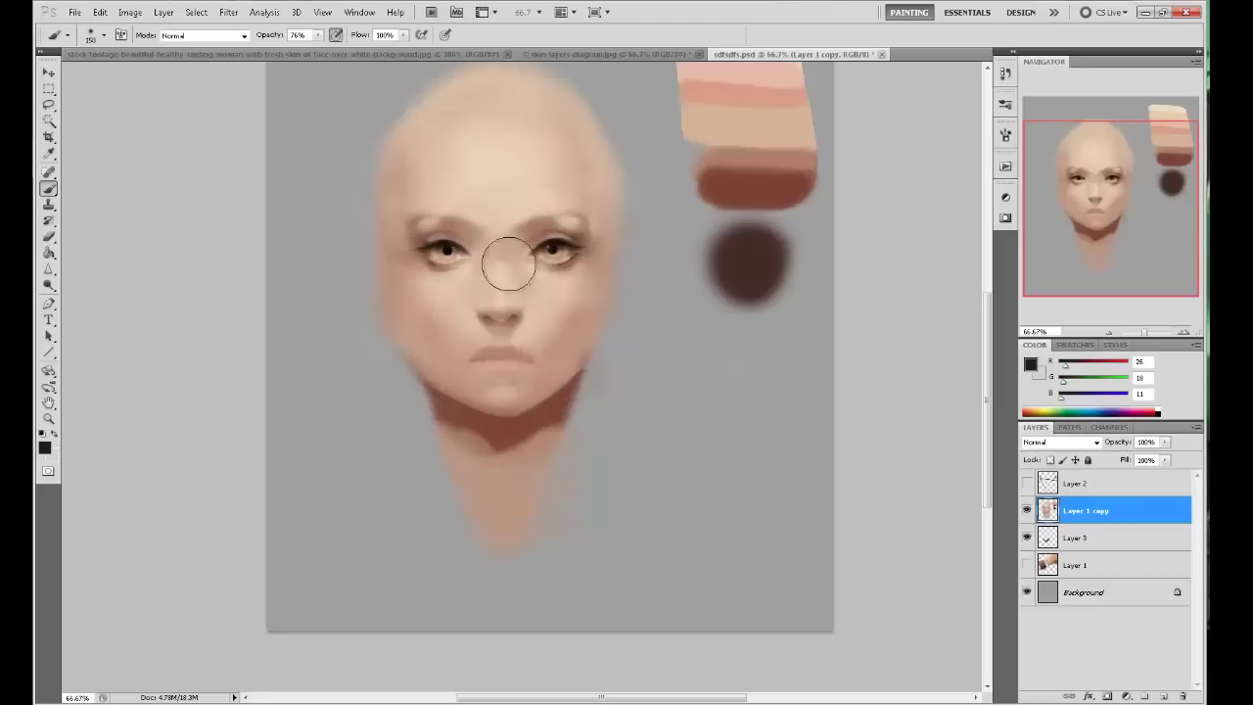
alt+click(711, 175)
key(bracketleft)
key(bracketleft)
key(bracketleft)
key(bracketleft)
key(bracketleft)
key(bracketleft)
key(bracketleft)
key(bracketleft)
key(bracketleft)
key(bracketleft)
key(bracketleft)
key(bracketleft)
key(bracketleft)
key(bracketleft)
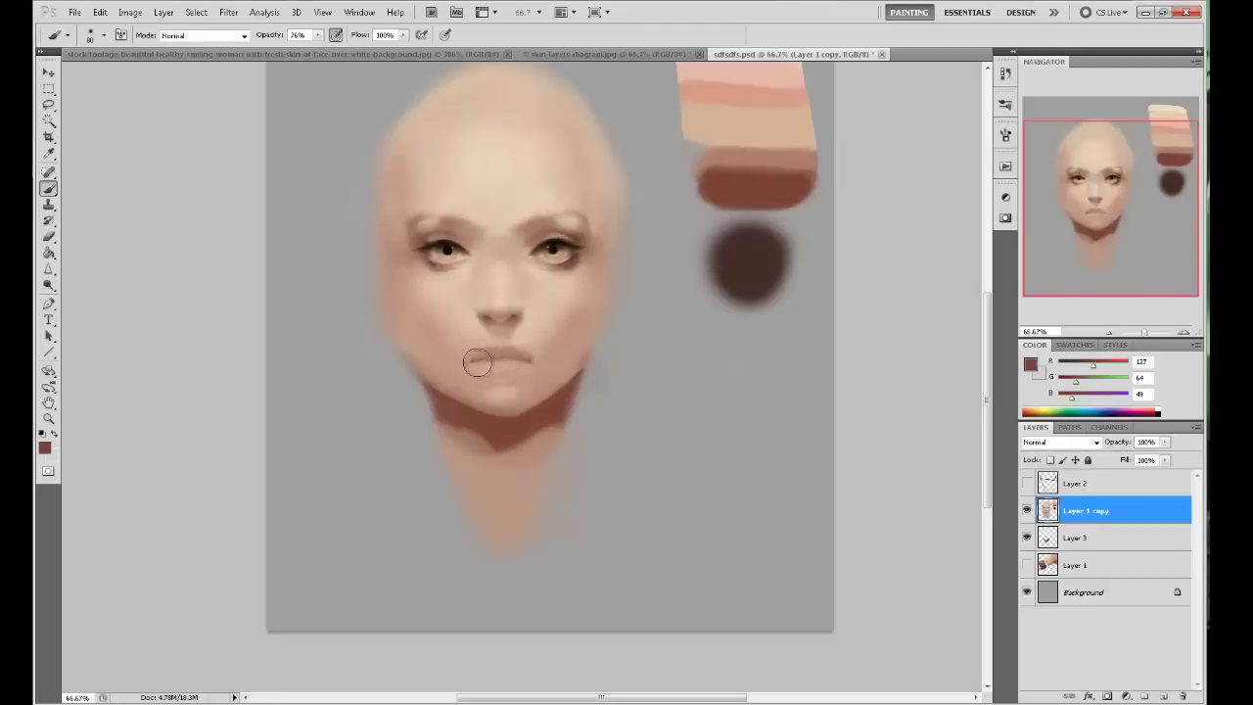
key(bracketleft)
key(bracketleft)
key(bracketleft)
Reshape the upper lip and blend the skin between nose and mouth with tones sampled around the lips.
alt+click(490, 359)
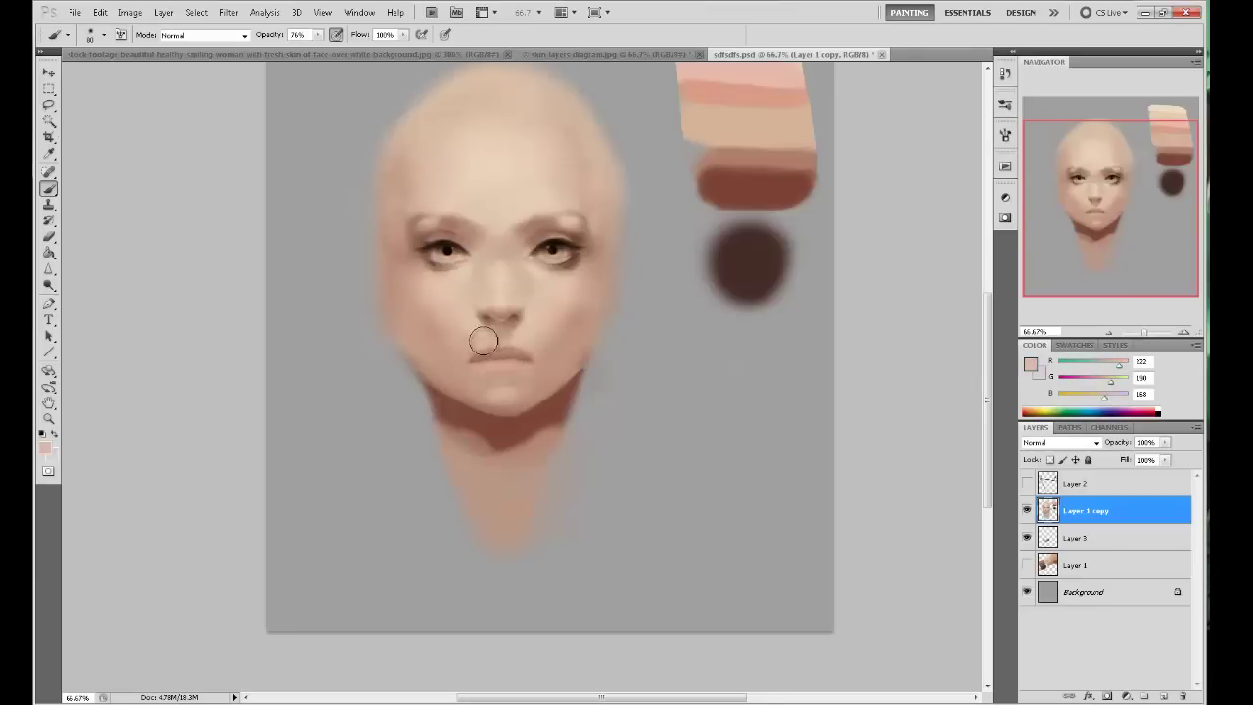
alt+click(488, 350)
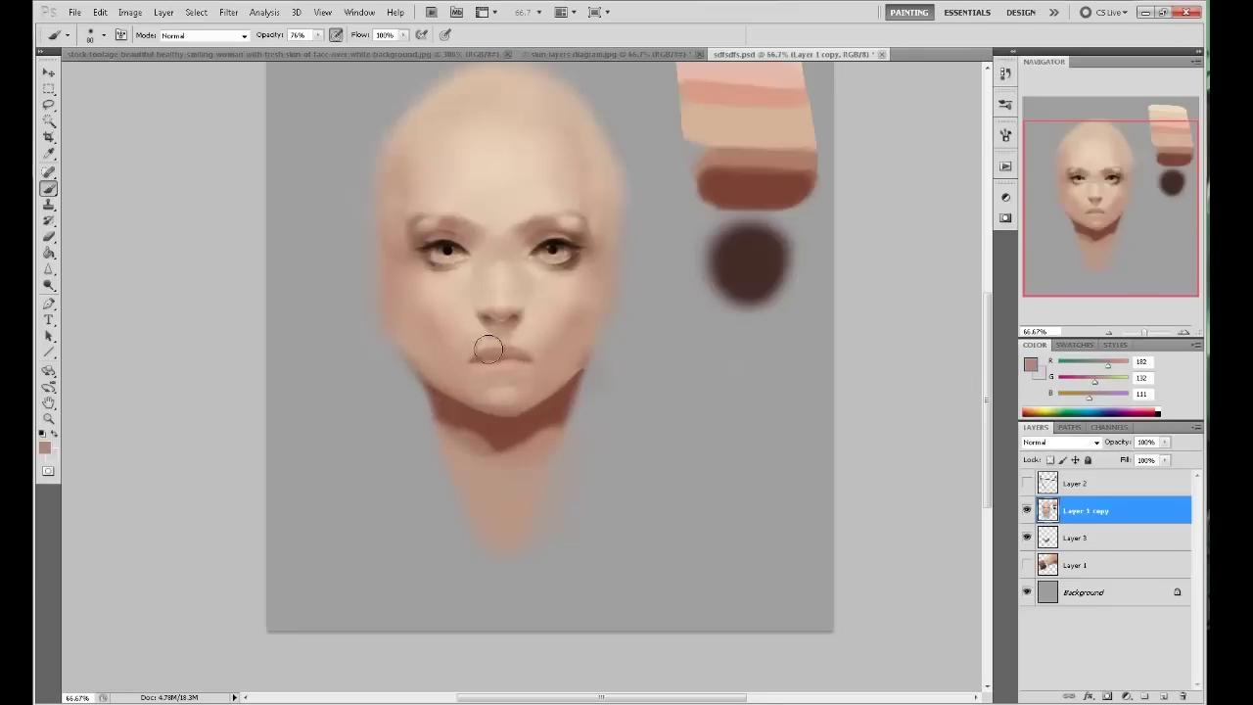
alt+click(538, 326)
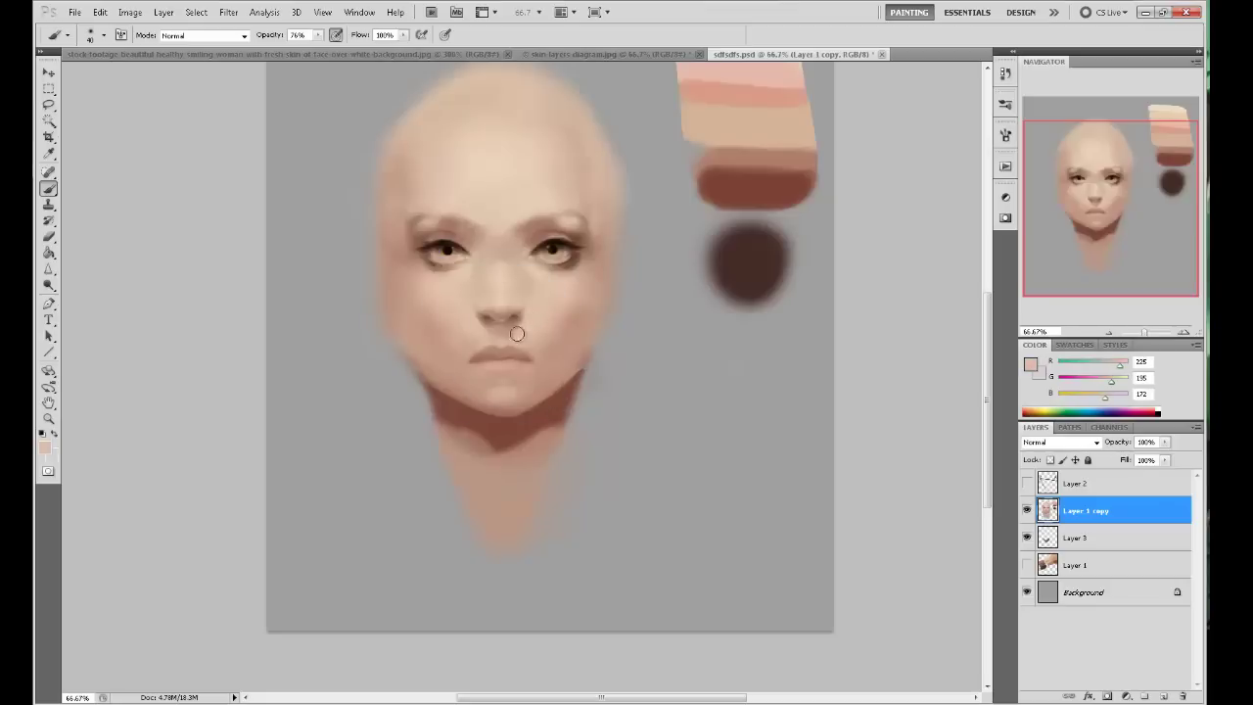
Blend the skin around the nostrils, cheeks and mouth corners with tones sampled from the face.
alt+click(502, 332)
alt+click(562, 302)
alt+click(489, 326)
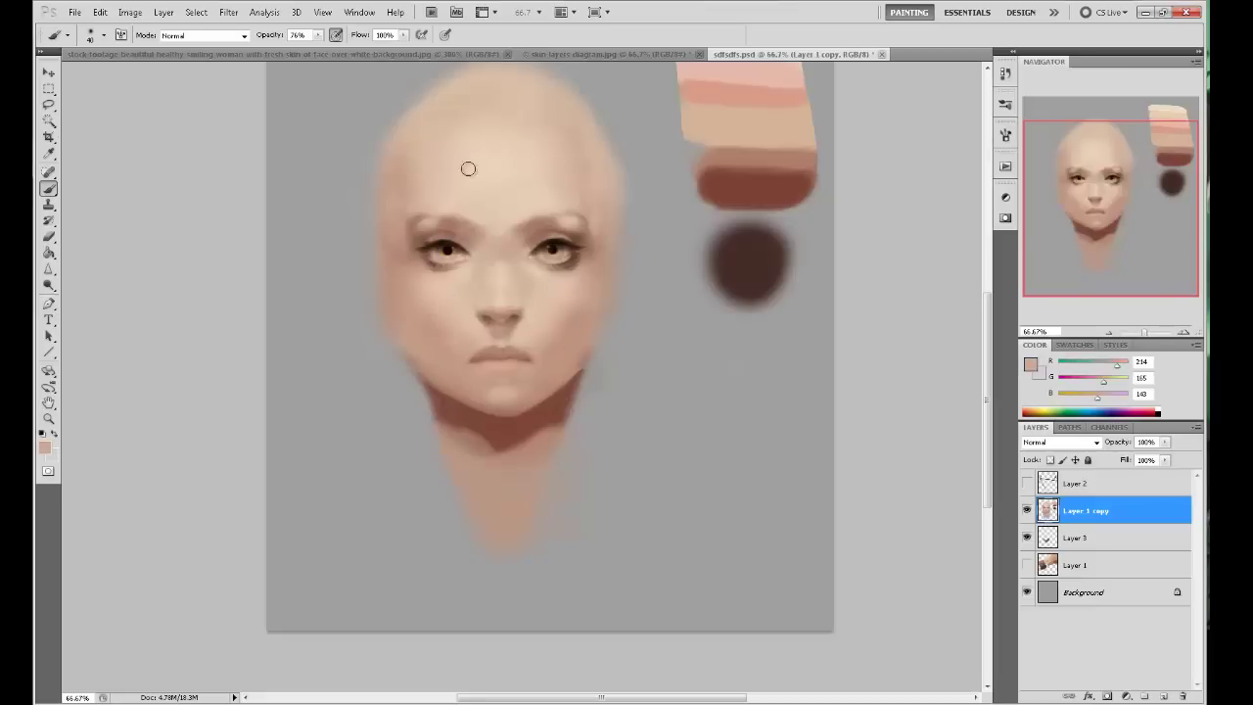
alt+click(475, 360)
alt+click(511, 345)
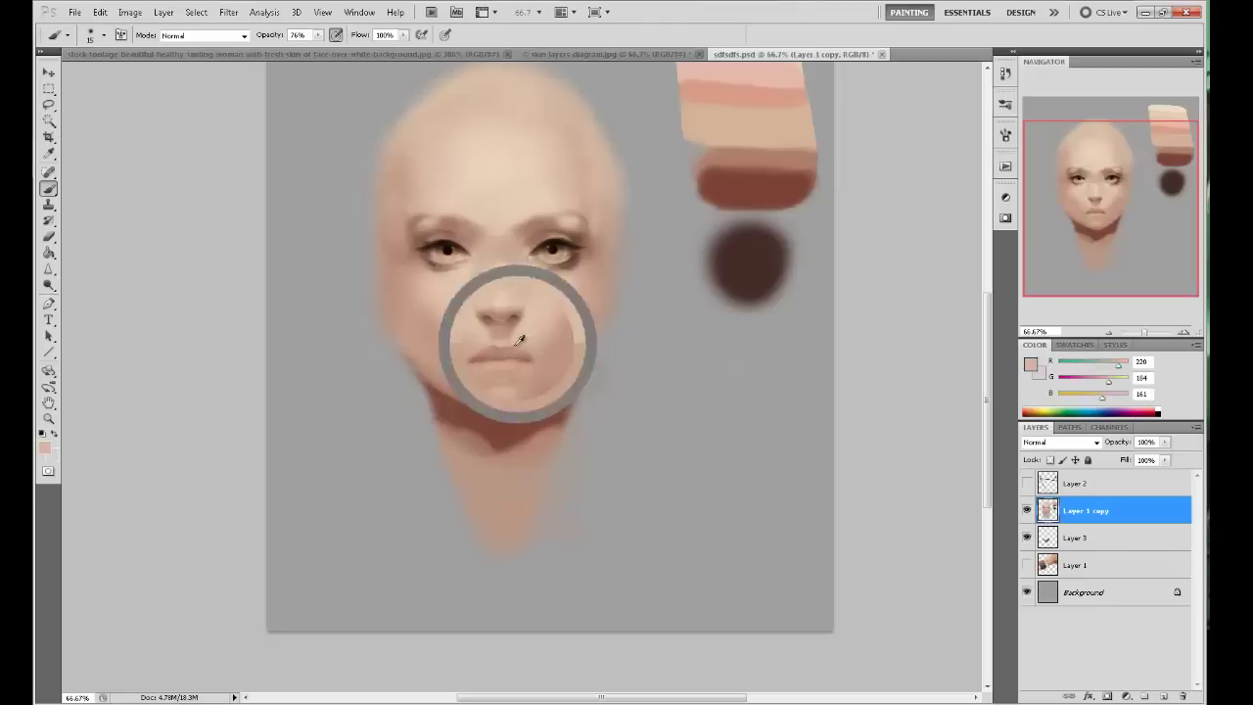
Smooth the cheeks, nose bridge and outer eye areas with sampled skin tones, using a much larger soft brush of about 400 px.
drag(681, 337, 695, 351)
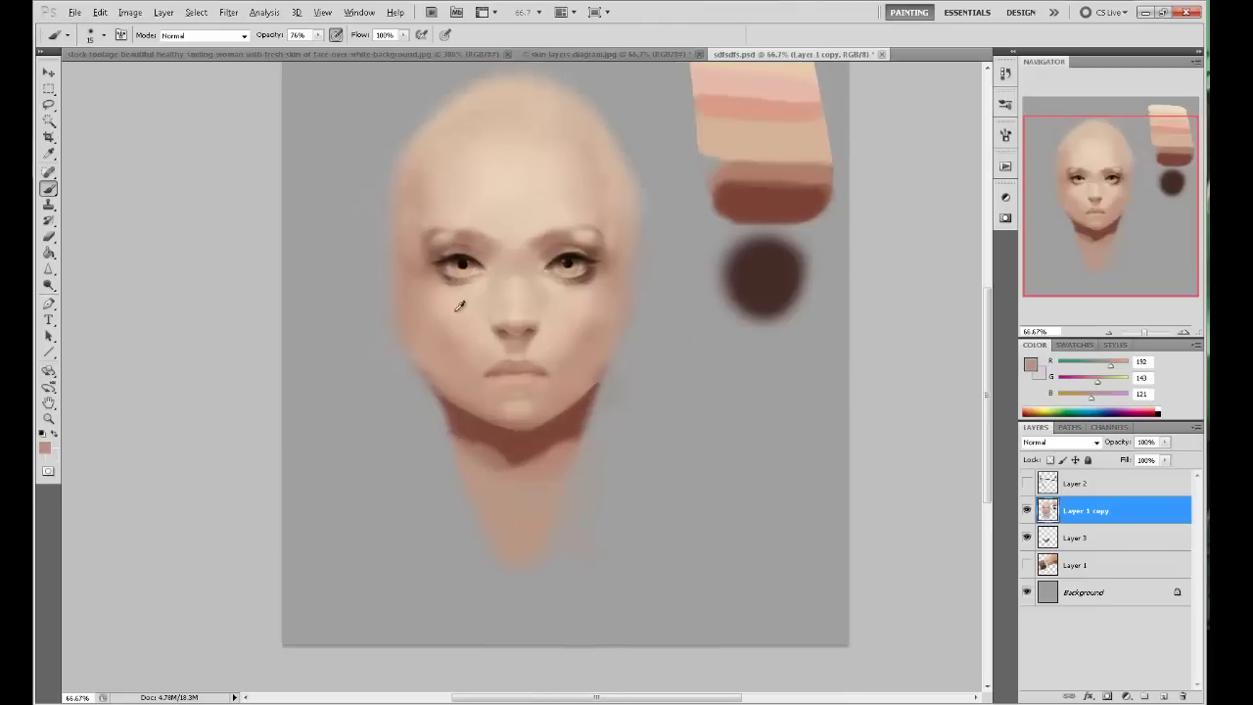
alt+click(458, 307)
key(])
key(])
key(])
key(])
key(])
key(])
key(])
key(])
key(])
key(])
key(])
key(])
key(])
key(])
key(])
key(])
alt+click(425, 280)
alt+click(568, 300)
alt+click(534, 280)
alt+click(494, 299)
drag(571, 300, 561, 361)
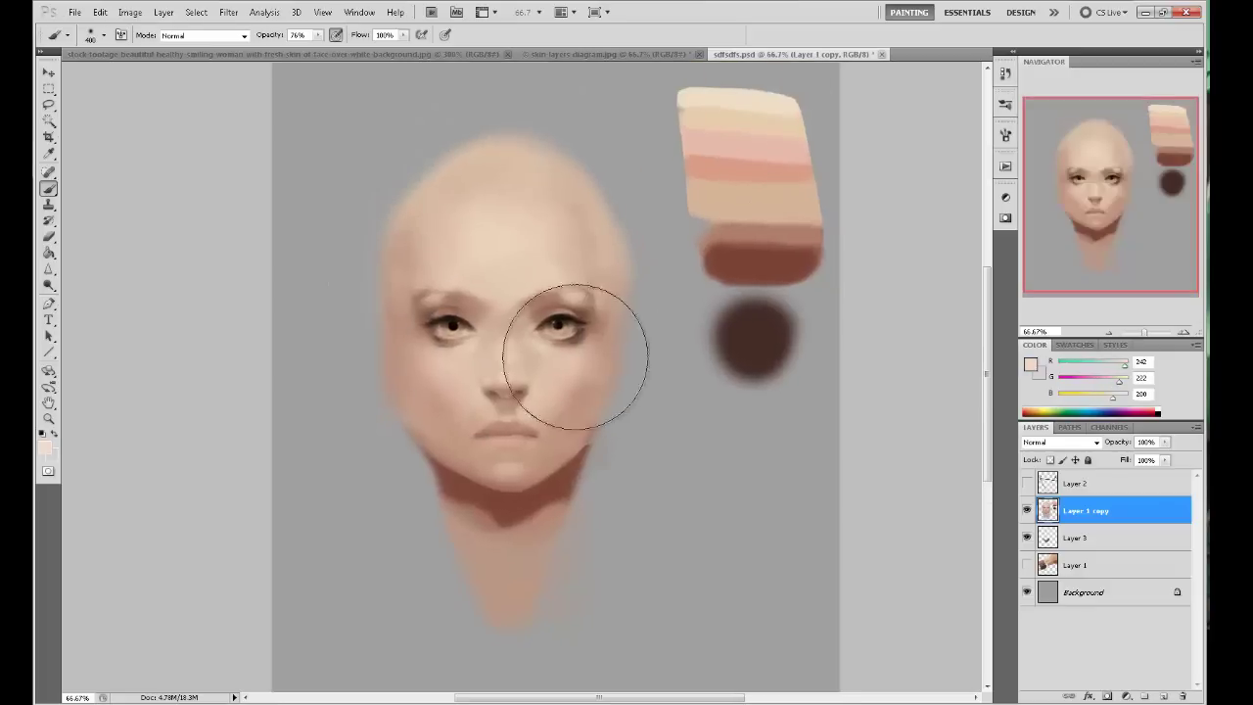
Sample the palest swatch and an outer brow tone, and shade both sides of the forehead with a 200 to 300 px brush.
alt+click(736, 101)
key([)
key([)
key([)
key([)
alt+click(425, 298)
key(])
key(])
key(])
key(])
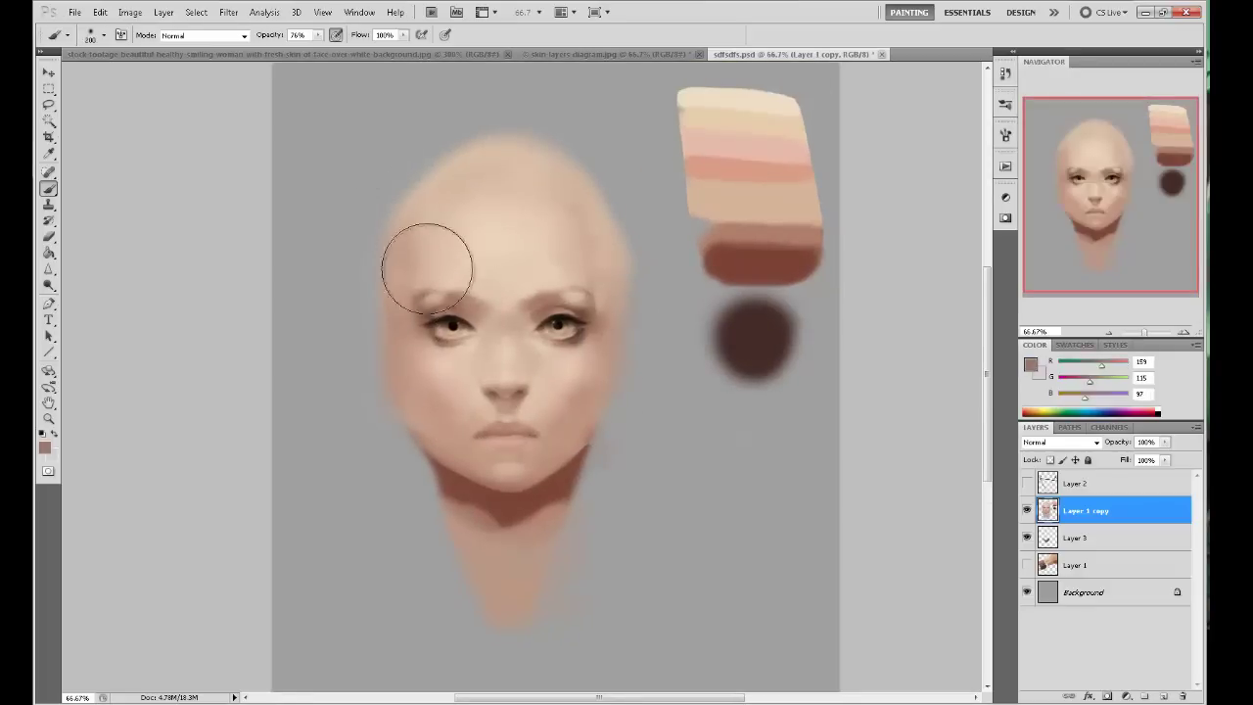
drag(426, 263, 420, 195)
drag(587, 286, 587, 226)
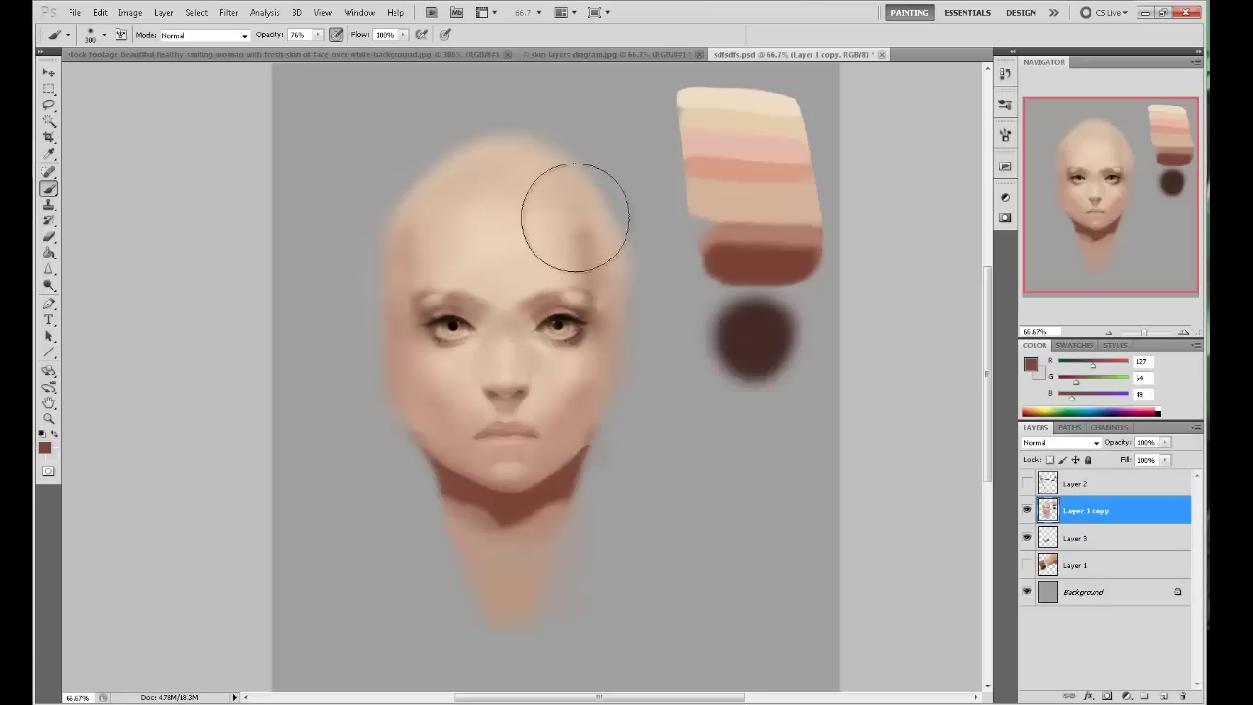
Erase the blurry outer edge of the skull to tighten the contour across the crown and side of the head.
key(e)
key(bracketright)
key(bracketright)
key(bracketright)
key(bracketright)
key(bracketright)
mouse_move(505, 140)
mouse_down()
mouse_move(607, 157)
mouse_move(617, 275)
mouse_up()
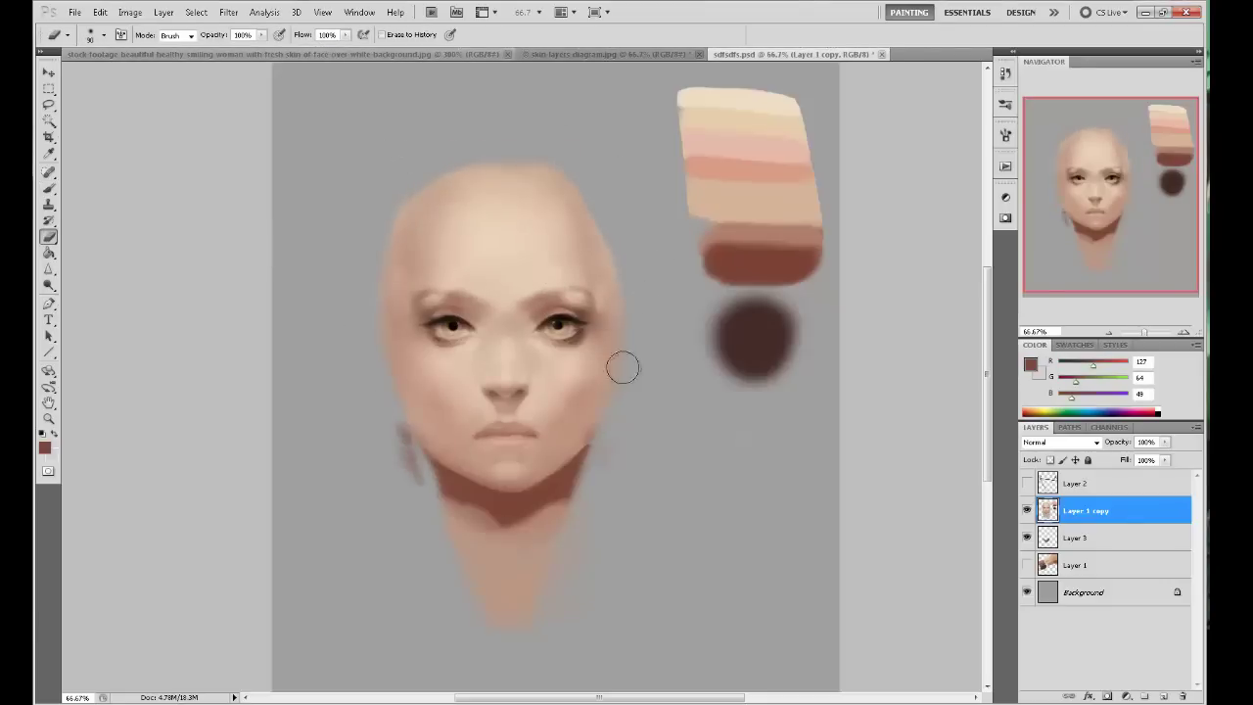
Merge Layer 1 copy down into Layer 3, erase the stray smudge beside the jaw and return to the Brush tool.
key(ctrl+e)
drag(386, 414, 407, 484)
key(b)
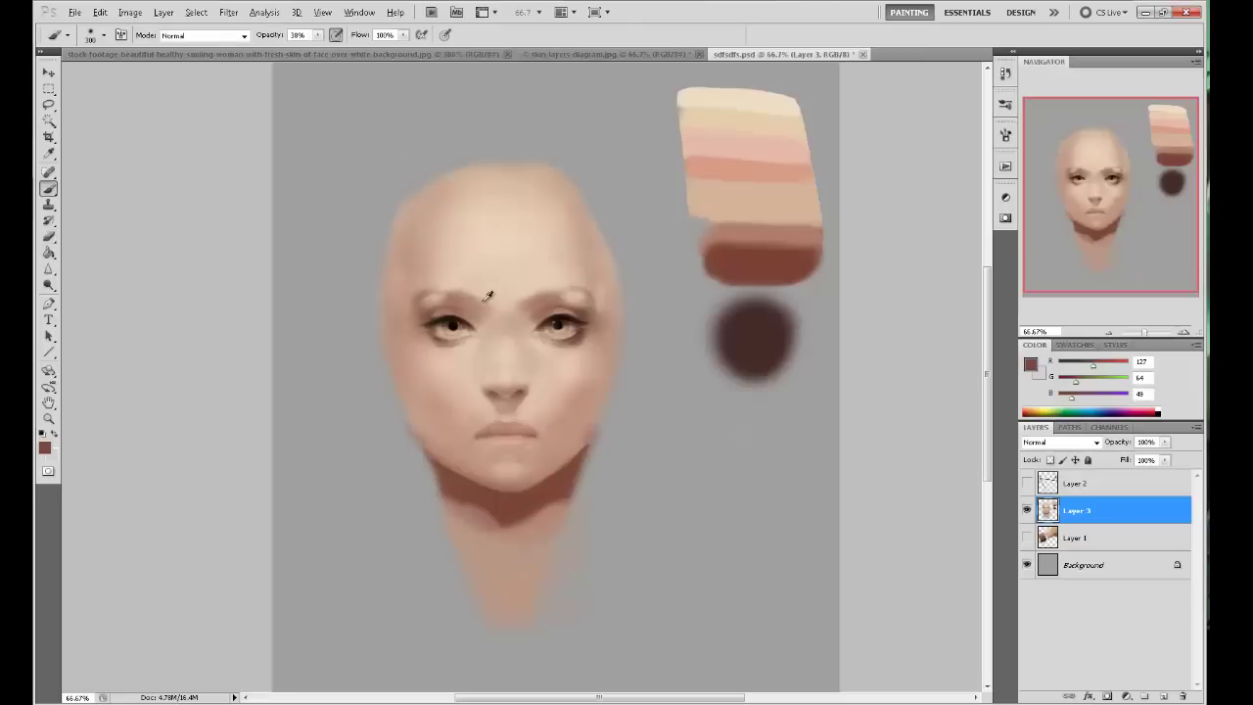
Flip the canvas horizontally and refine the outer brows and eye corners with sampled tones at low brush opacity.
alt+click(474, 301)
key(ctrl+shift+h)
alt+click(714, 304)
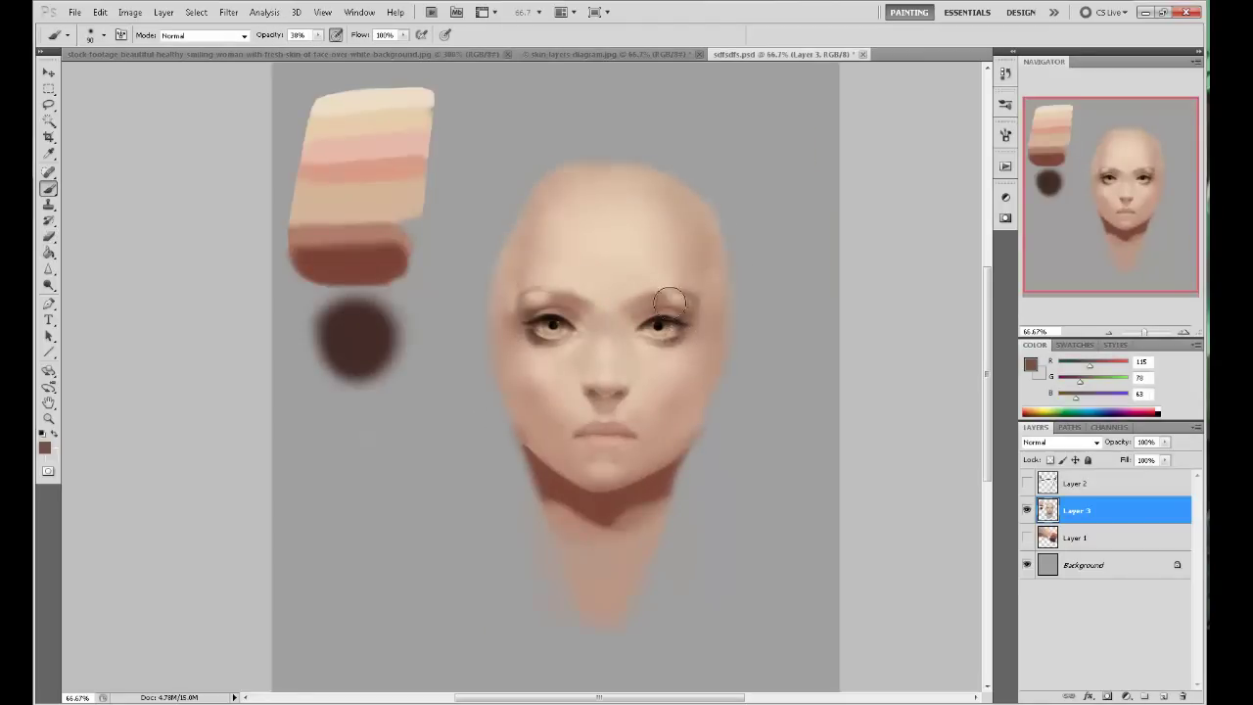
alt+click(660, 324)
alt+click(529, 325)
alt+click(531, 323)
alt+click(689, 323)
alt+click(692, 331)
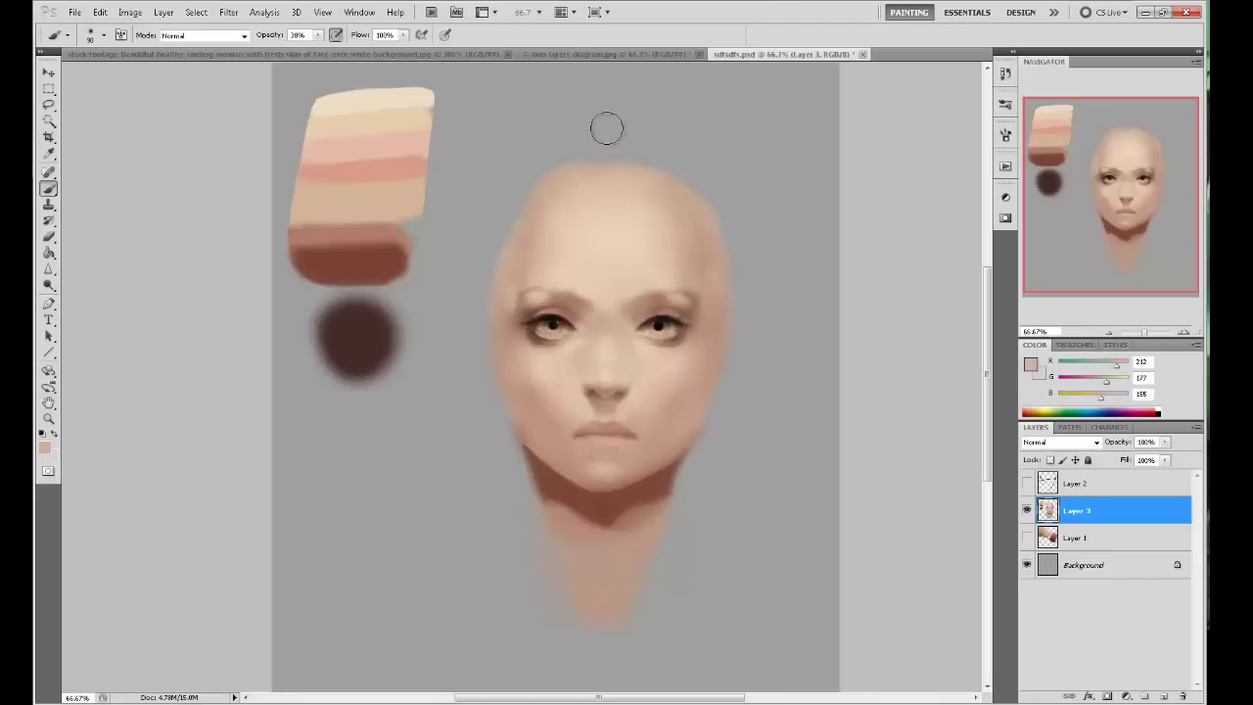
Flip the canvas back, set the brush opacity to 75%, and shade around the outer eye corners with a 150 px brush.
key(ctrl+shift+h)
alt+click(597, 323)
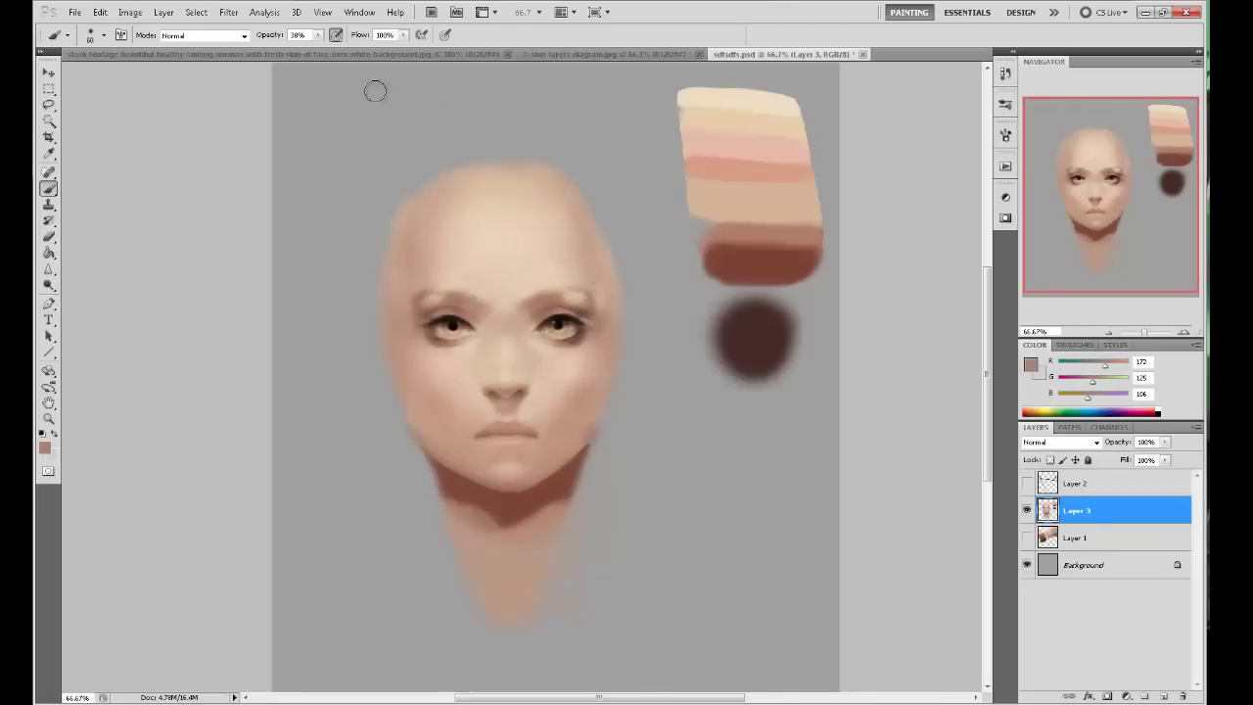
drag(318, 35, 354, 54)
alt+click(584, 318)
alt+click(583, 320)
key(bracketright)
key(bracketright)
drag(582, 320, 599, 323)
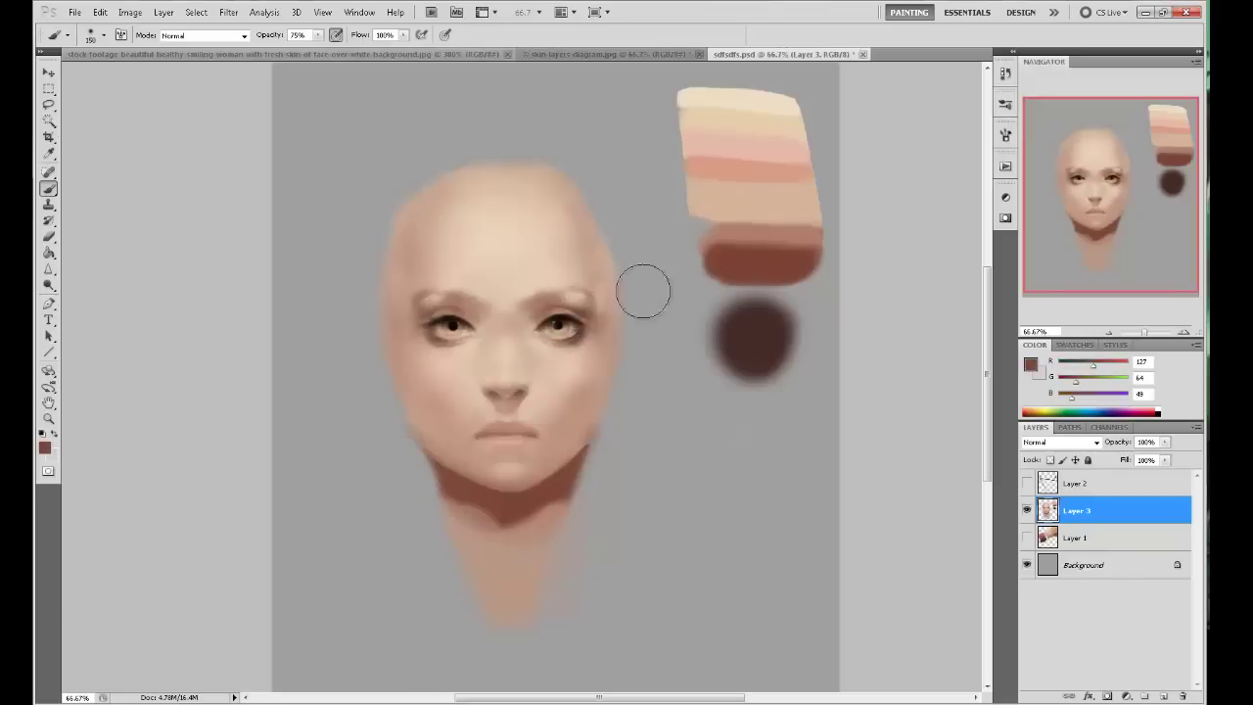
mouse_move(431, 329)
mouse_down()
mouse_move(413, 332)
mouse_move(453, 311)
mouse_up()
Shrink the brush, sample the dark brown swatch and deepen the upper lids and outer corners of both eyes.
alt+click(556, 324)
key(bracketleft)
key(bracketleft)
key(bracketleft)
key(bracketleft)
key(bracketleft)
key(bracketleft)
key(bracketleft)
key(bracketleft)
alt+click(581, 319)
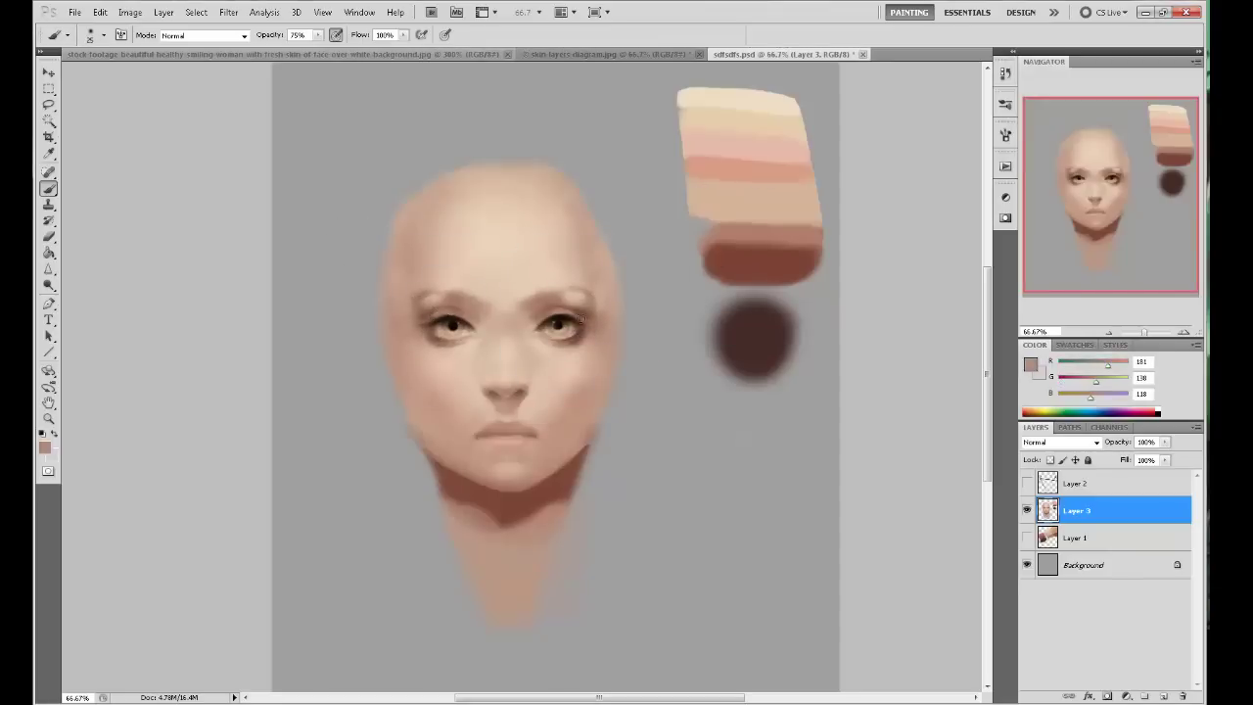
alt+click(750, 329)
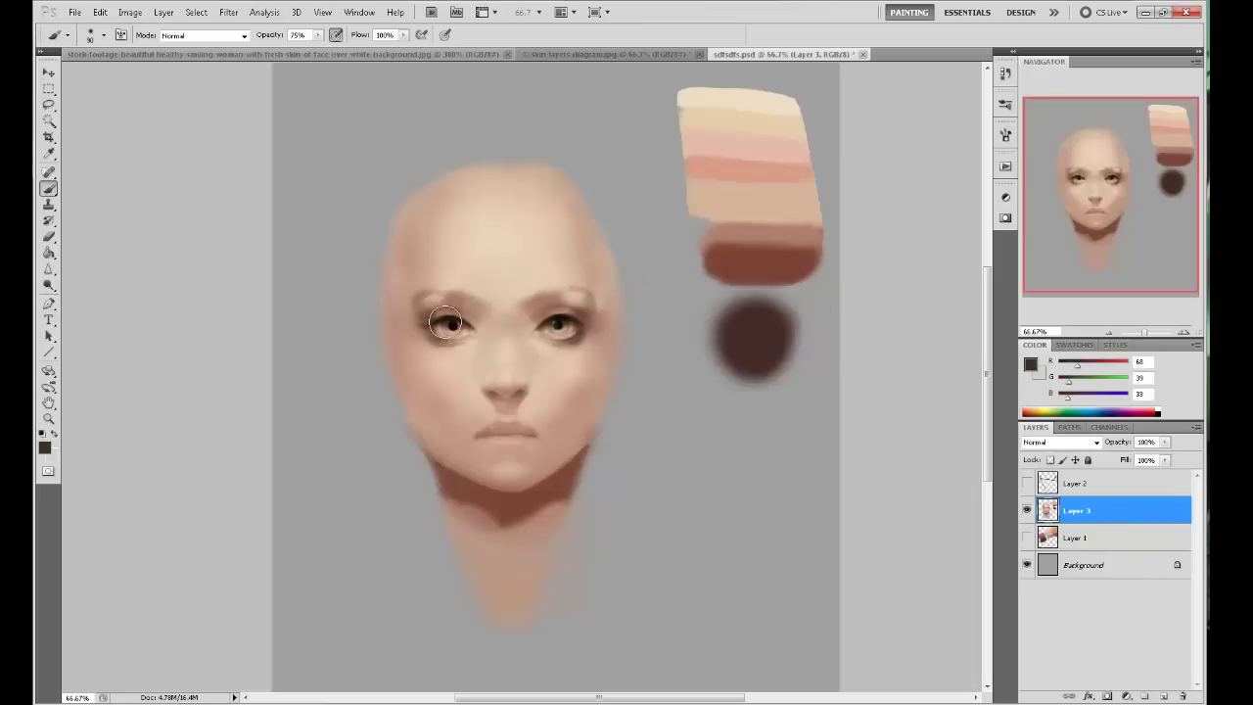
alt+click(570, 318)
Sample light forehead and under-eye tones and soften the lower lids of both eyes with a small brush.
alt+click(516, 277)
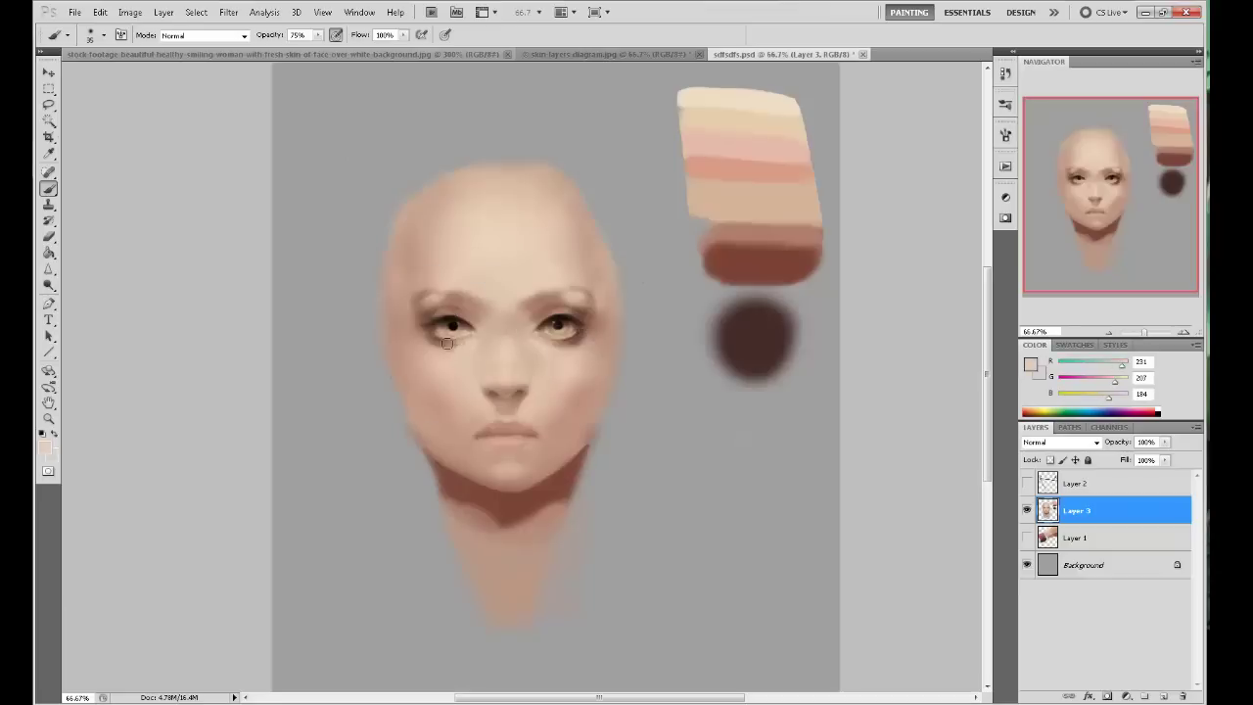
alt+click(569, 339)
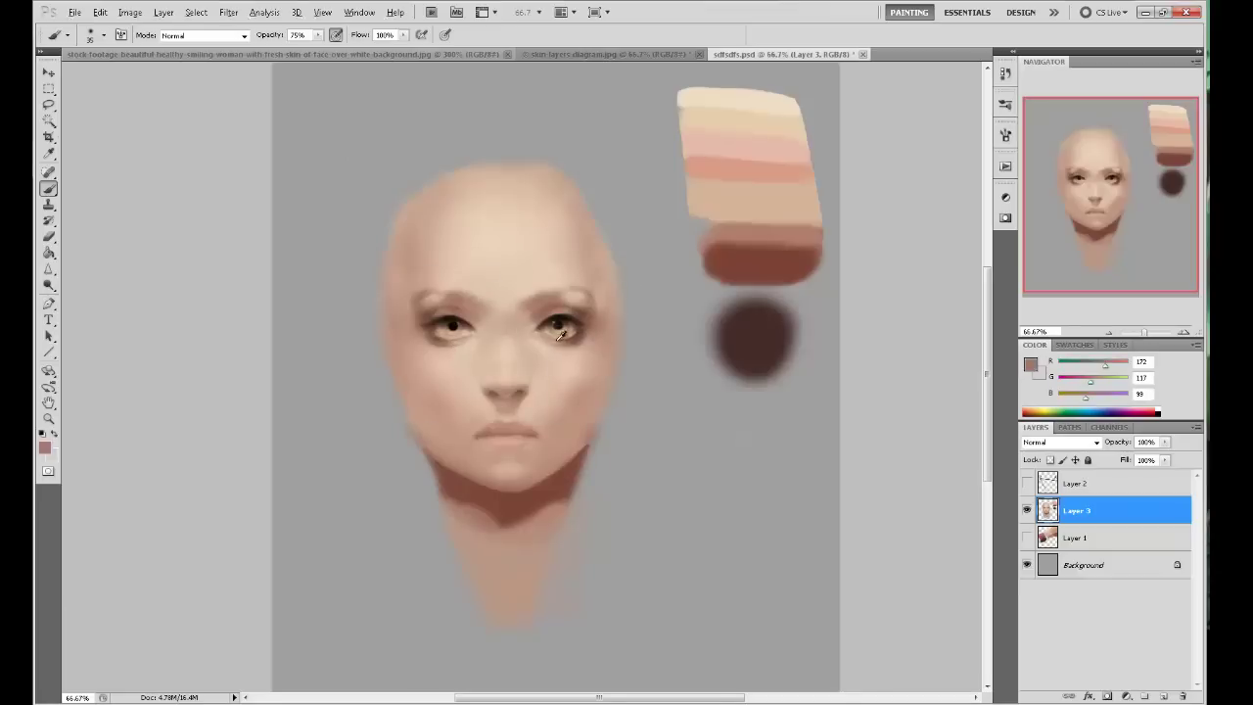
alt+click(550, 342)
alt+click(455, 344)
alt+click(467, 342)
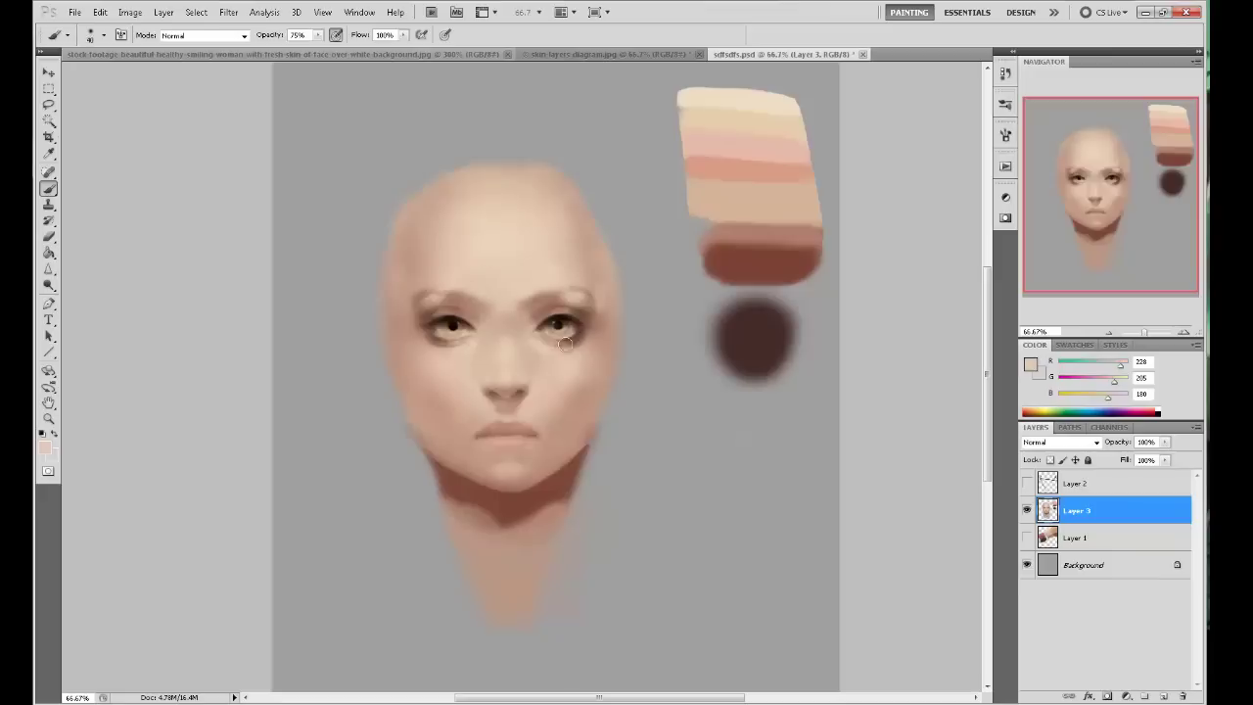
Enlarge the brush to 175 px, sample dark tones from the eyes and deepen the upper lids.
key(bracketright)
key(bracketright)
key(bracketright)
key(bracketright)
key(bracketright)
key(bracketright)
key(bracketright)
key(bracketright)
key(bracketright)
key(bracketright)
key(bracketright)
key(bracketright)
key(bracketright)
key(bracketright)
key(bracketright)
key(bracketright)
key(bracketleft)
key(bracketleft)
key(bracketleft)
key(bracketleft)
key(bracketleft)
key(bracketleft)
key(bracketleft)
alt+click(552, 327)
alt+click(560, 309)
alt+click(468, 314)
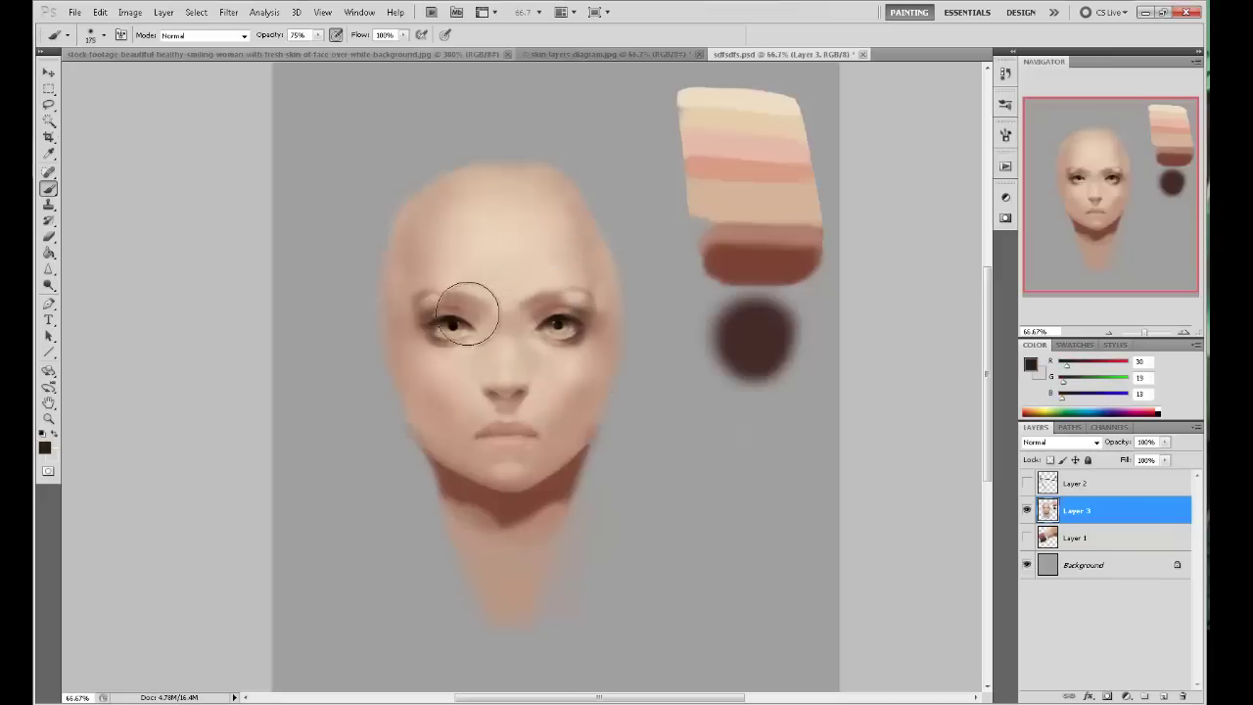
Reduce the brush and define the inner corners of both eyes with sampled skin and dark brown tones.
alt+click(450, 330)
key(bracketleft)
key(bracketleft)
key(bracketleft)
key(bracketleft)
key(bracketleft)
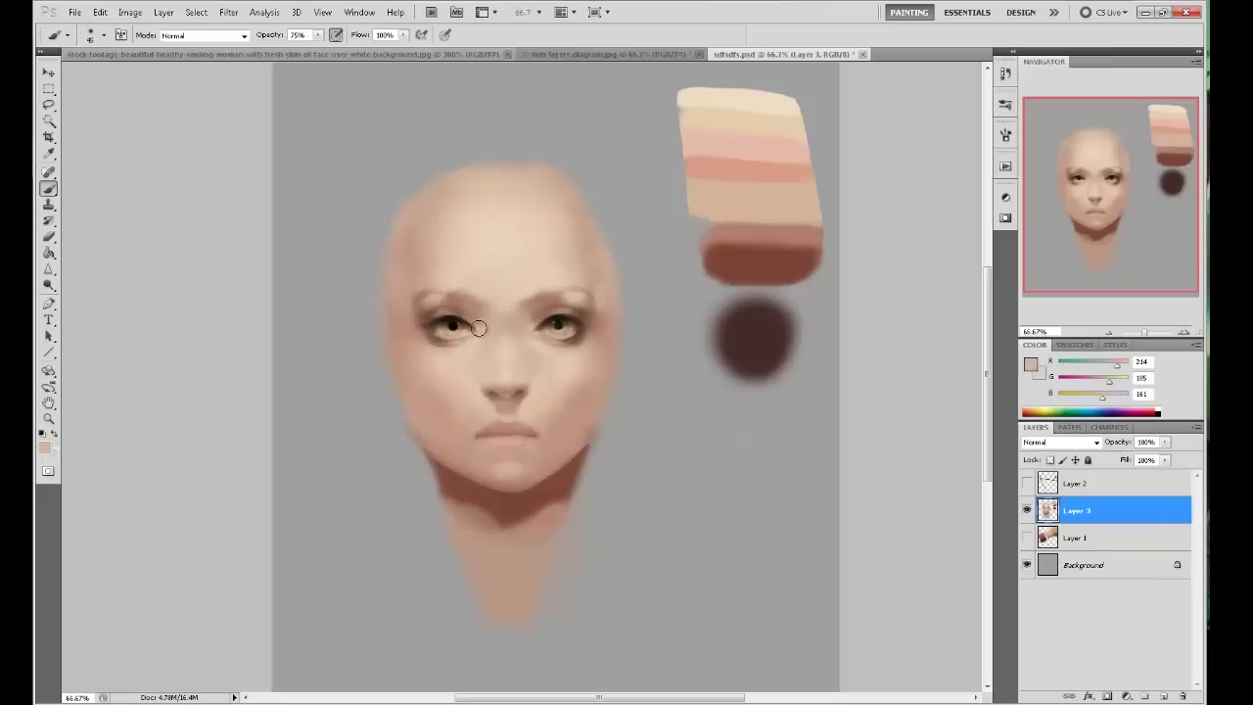
alt+click(470, 334)
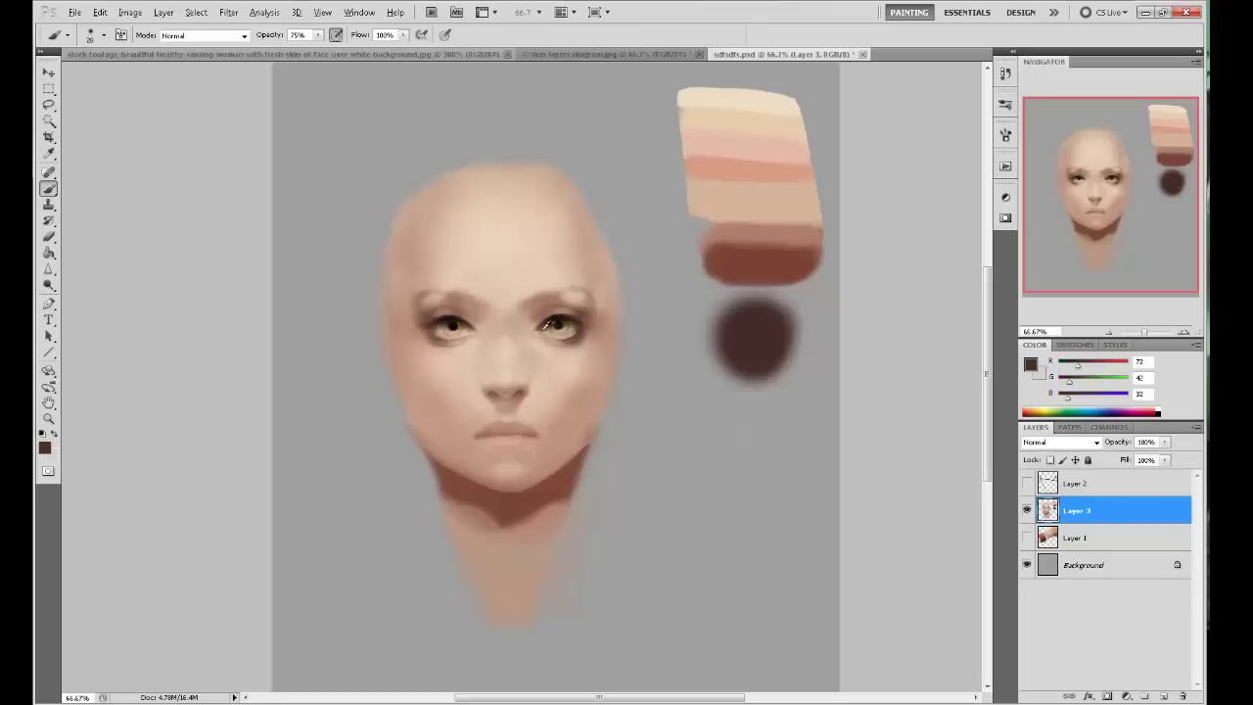
alt+click(545, 327)
Blend the lower lids and under-eye skin with tones sampled just beneath the eyes.
alt+click(466, 350)
alt+click(458, 338)
alt+click(450, 348)
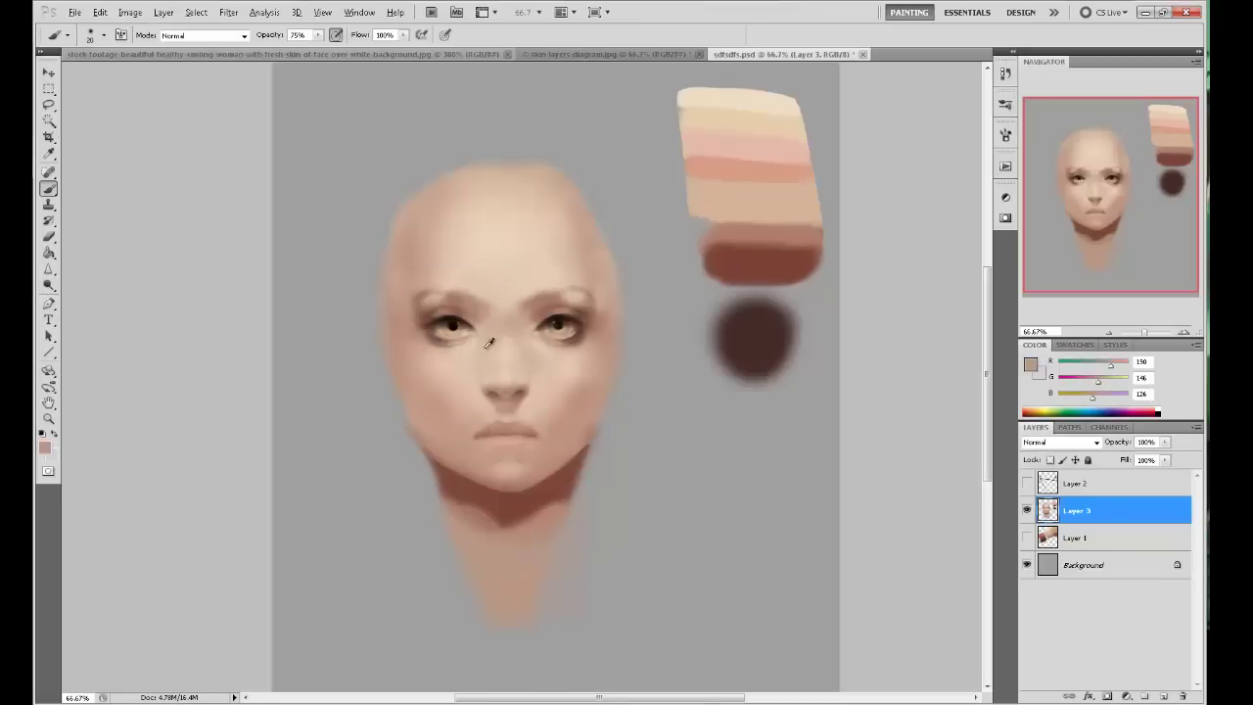
alt+click(466, 347)
alt+click(559, 323)
Soften the outer eye corners and brow ends on both sides with tones sampled from the temples.
alt+click(591, 327)
alt+click(411, 324)
alt+click(415, 288)
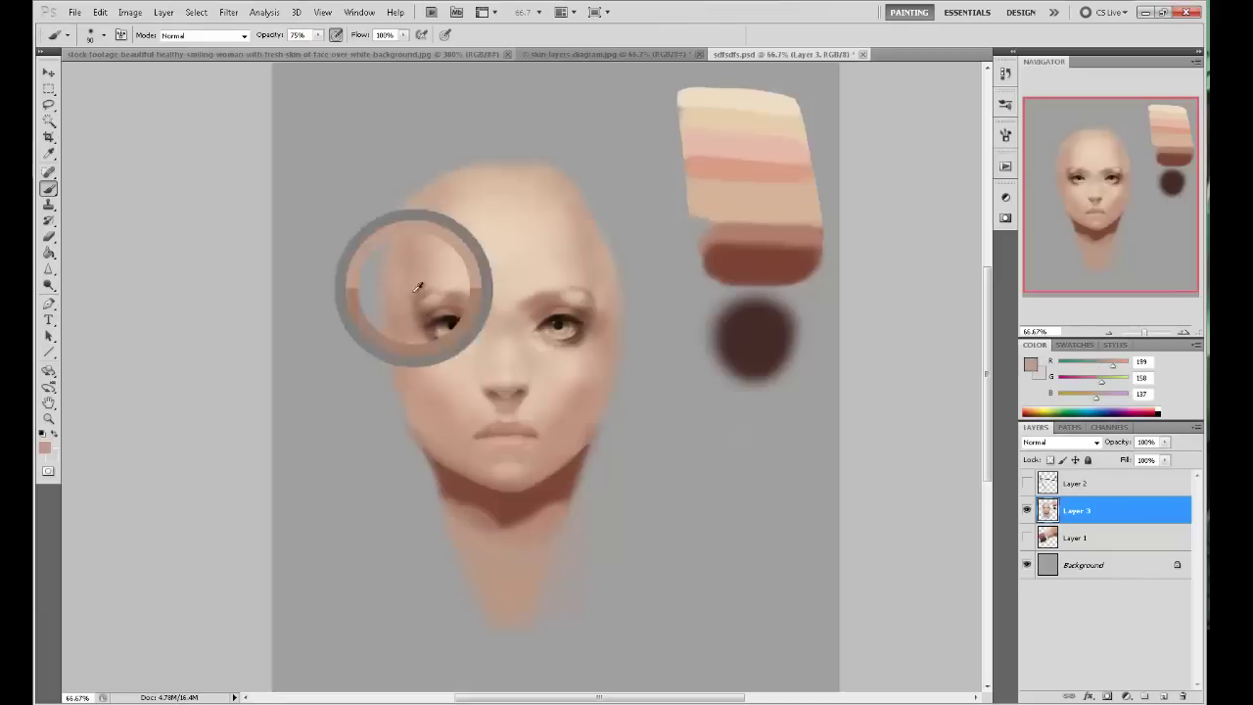
alt+click(595, 292)
alt+click(421, 278)
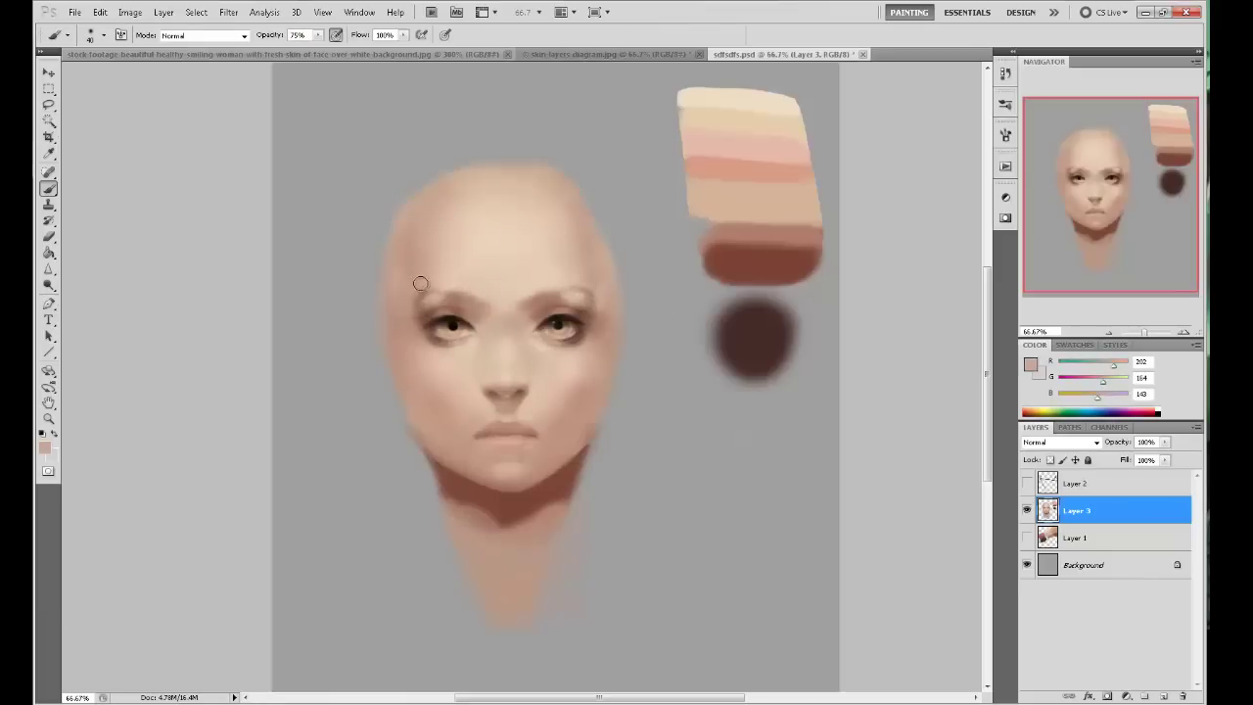
alt+click(417, 292)
Enlarge the brush to 200 px and shade both temples and the sides of the forehead with sampled tones.
key(bracketright)
key(bracketright)
key(bracketright)
key(bracketright)
key(bracketright)
drag(431, 274, 430, 257)
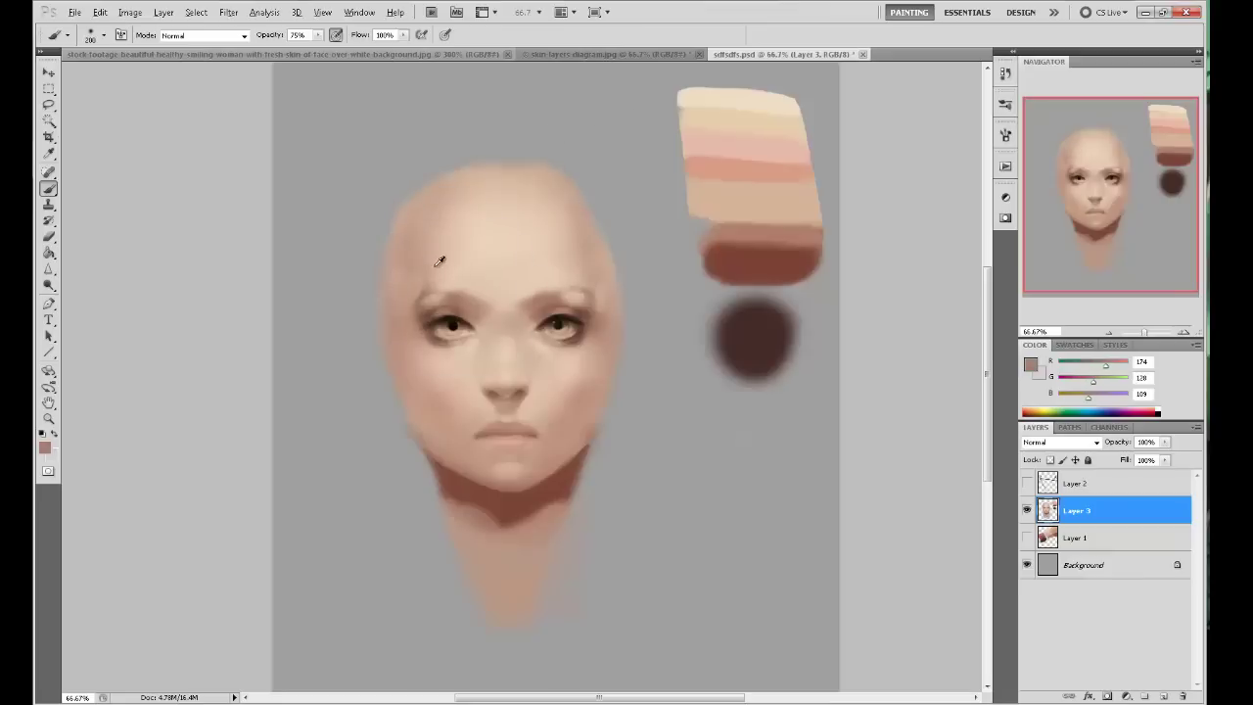
alt+click(433, 268)
alt+click(583, 268)
alt+click(441, 227)
mouse_move(584, 243)
mouse_down()
mouse_move(568, 210)
mouse_move(518, 294)
mouse_move(549, 290)
mouse_up()
Blend the mid-forehead, the area between the brows and the upper lids with sampled light skin and brow tones.
alt+click(518, 230)
alt+click(521, 303)
alt+click(546, 291)
key(bracketright)
key(bracketright)
key(bracketright)
alt+click(470, 274)
alt+click(587, 293)
alt+click(561, 309)
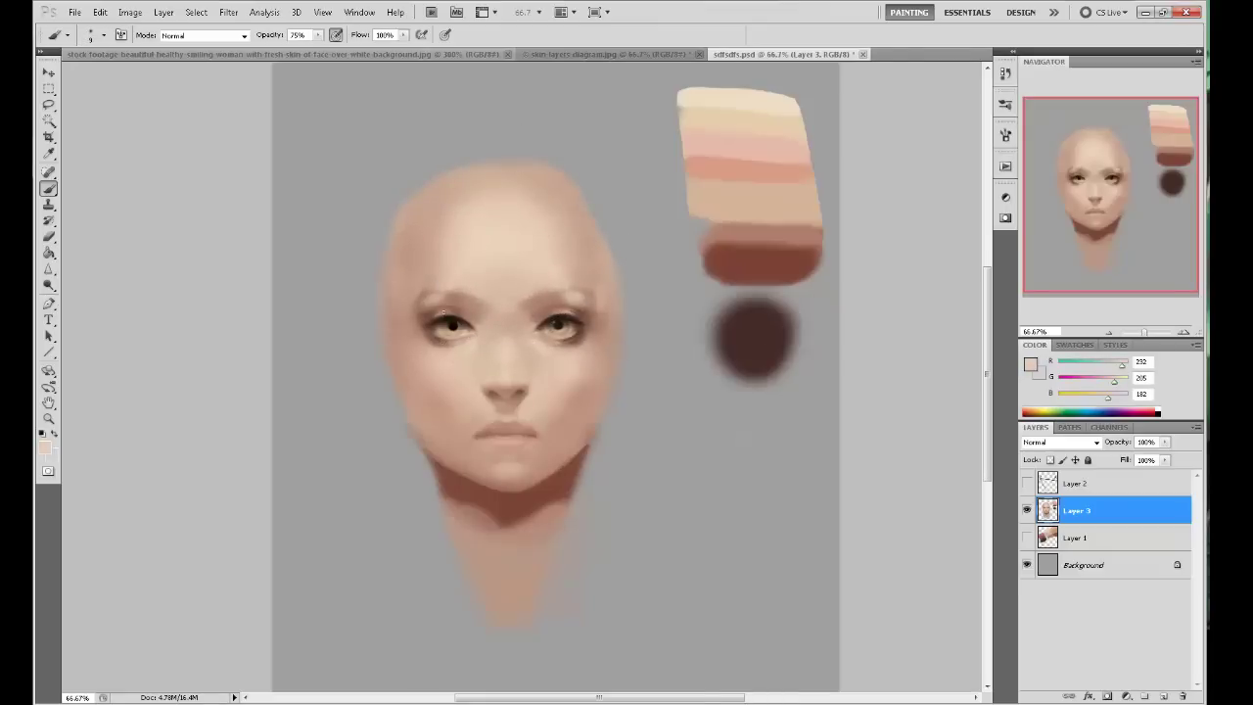
Blend the inner eye corners and the bridge of the nose with skin tones sampled around the eyes and nose.
alt+click(586, 309)
alt+click(579, 315)
alt+click(477, 329)
key(bracketright)
key(bracketright)
key(ctrl+plus)
key(ctrl+plus)
drag(464, 292, 519, 394)
key(bracketleft)
key(bracketleft)
alt+click(512, 388)
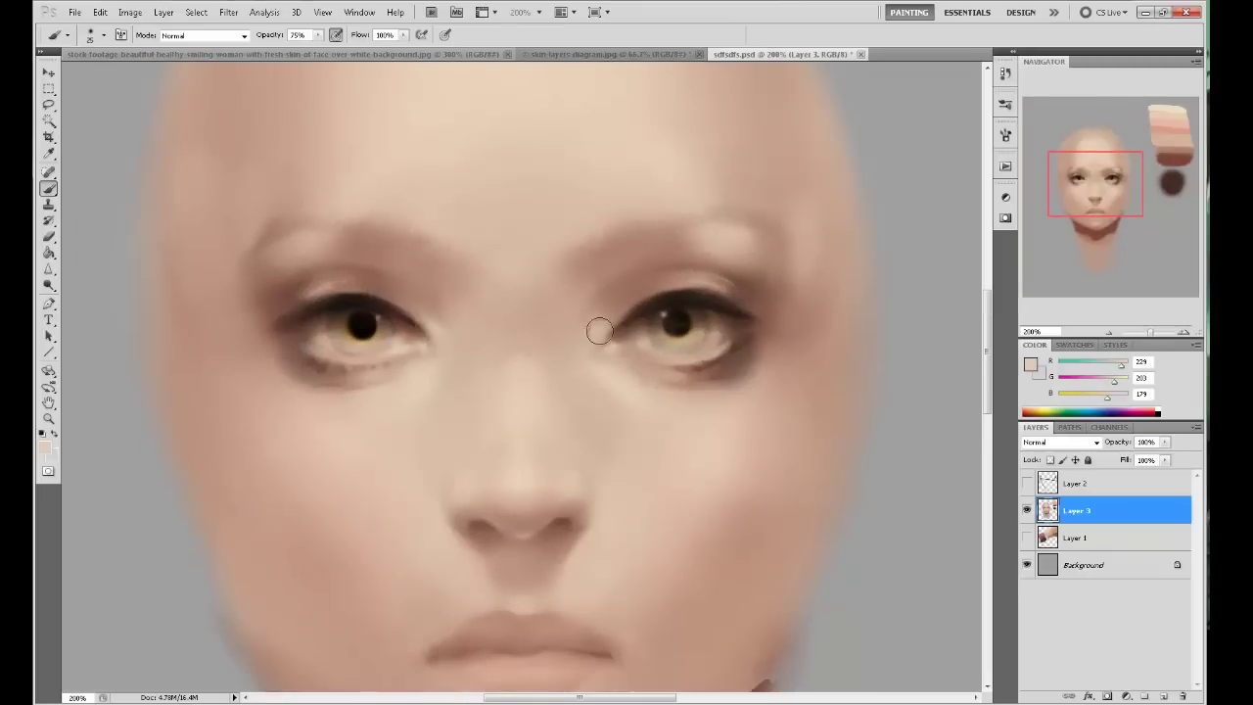
drag(643, 377, 569, 293)
alt+click(579, 251)
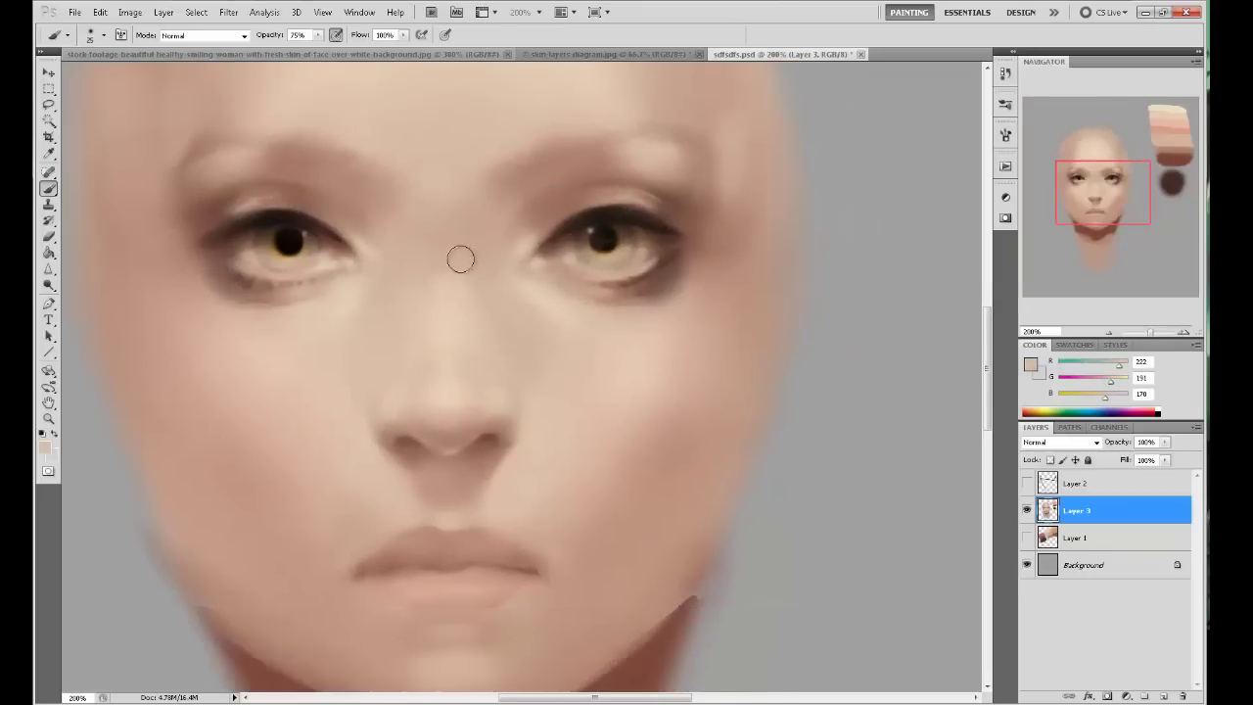
Lighten the lower lids with sampled pale skin and deepen the outer lash line with a sampled dark brown.
key(ctrl+minus)
alt+click(548, 220)
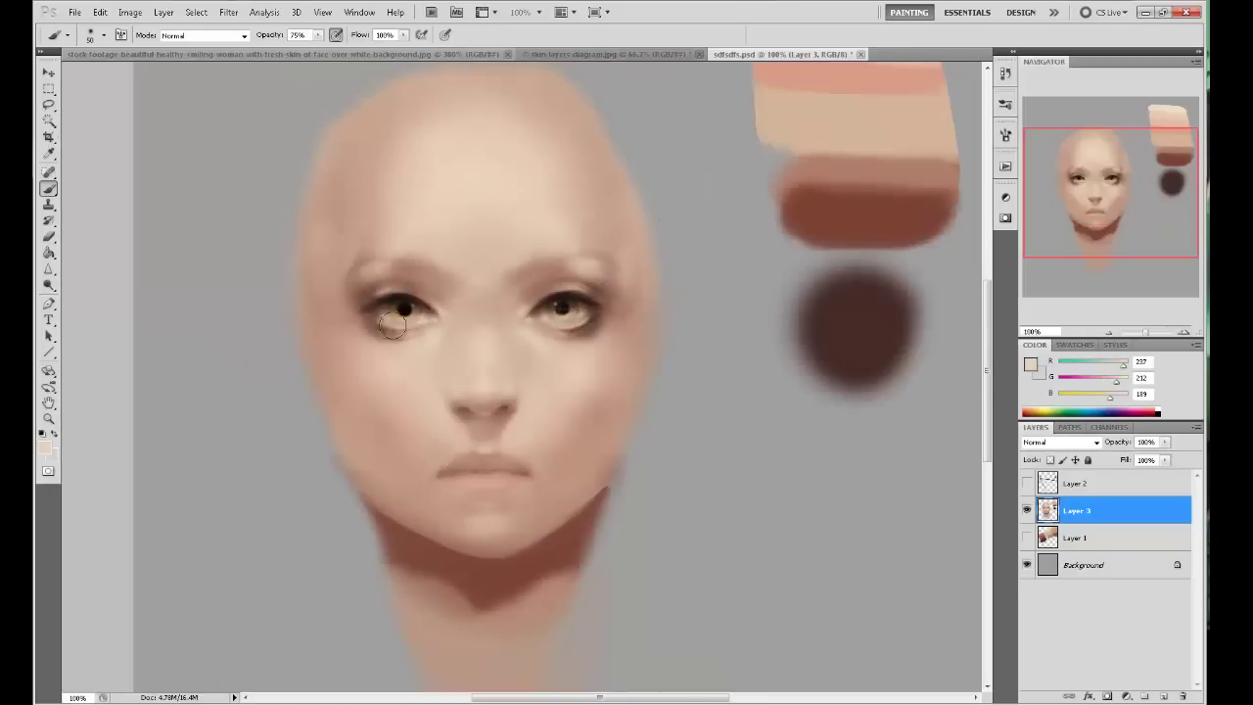
alt+click(583, 288)
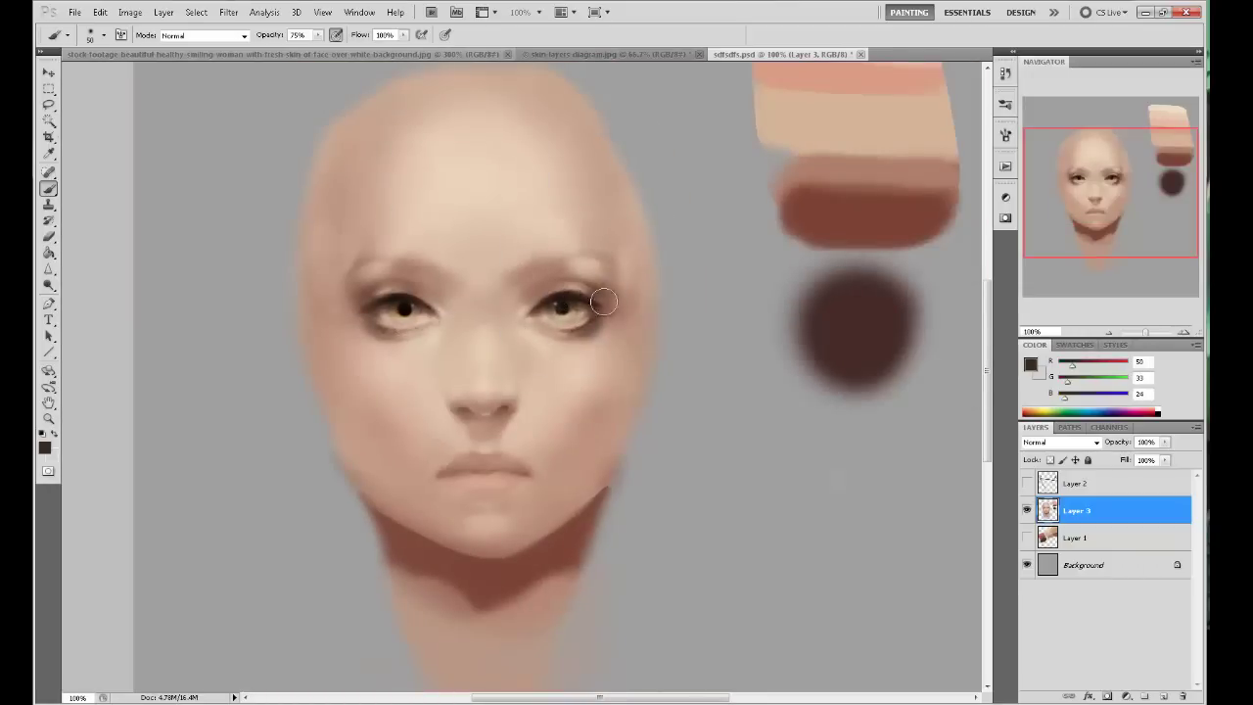
alt+click(493, 212)
Sharpen the eyes at 31% strength and touch up the inner eye corner with sampled skin using a 20 px brush.
key(bracketleft)
key(bracketleft)
key(bracketleft)
key(bracketleft)
click(48, 268)
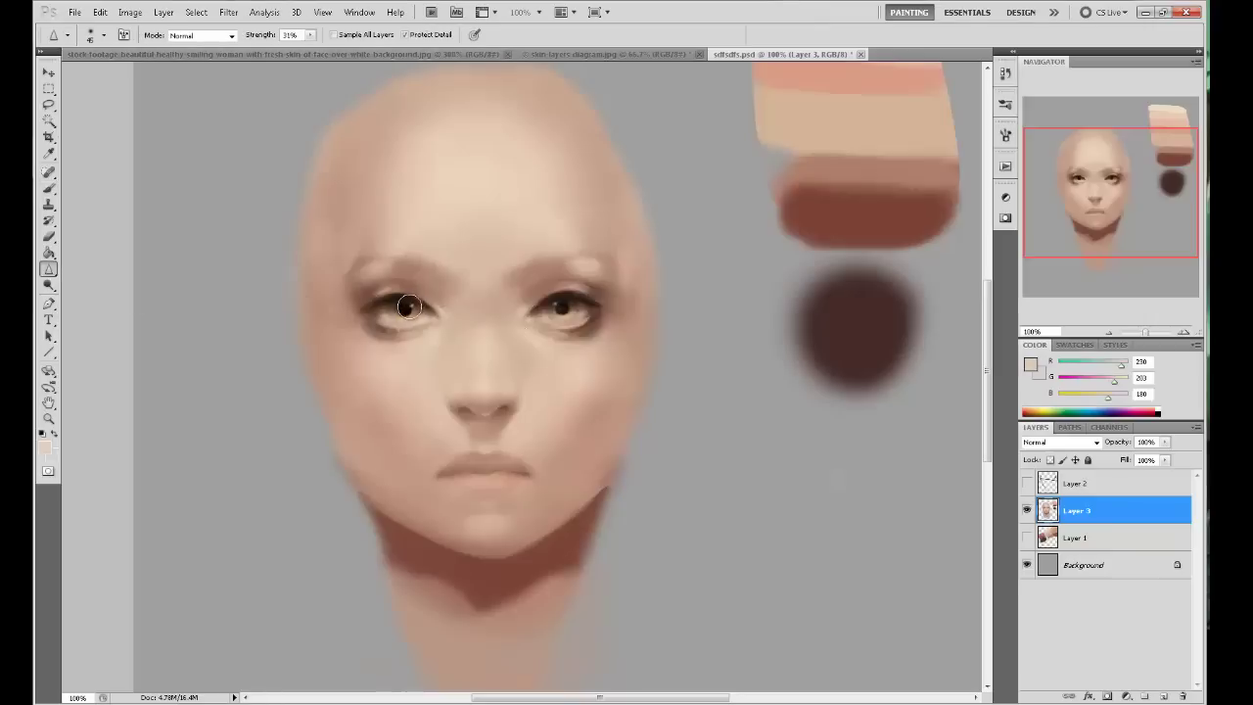
key(b)
alt+click(407, 308)
alt+click(456, 277)
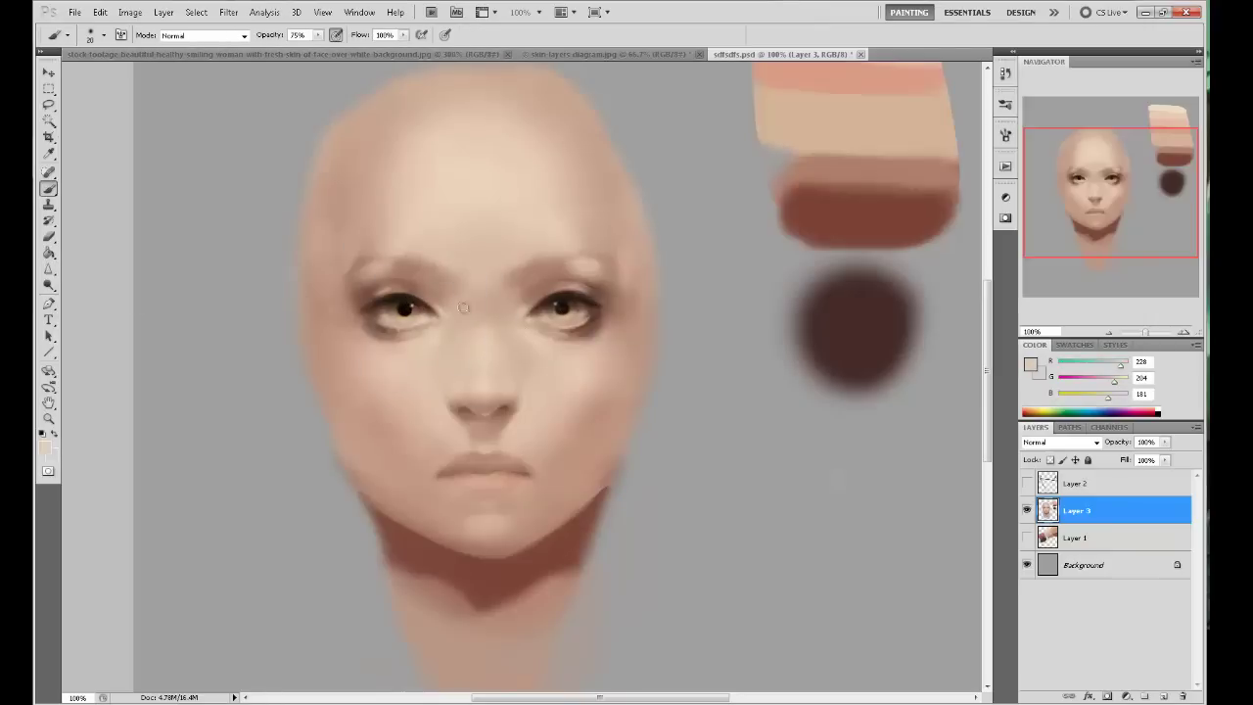
Detail the pupils, irises and lower lid rims of both eyes with dark and light tones sampled from the eyes.
alt+click(566, 305)
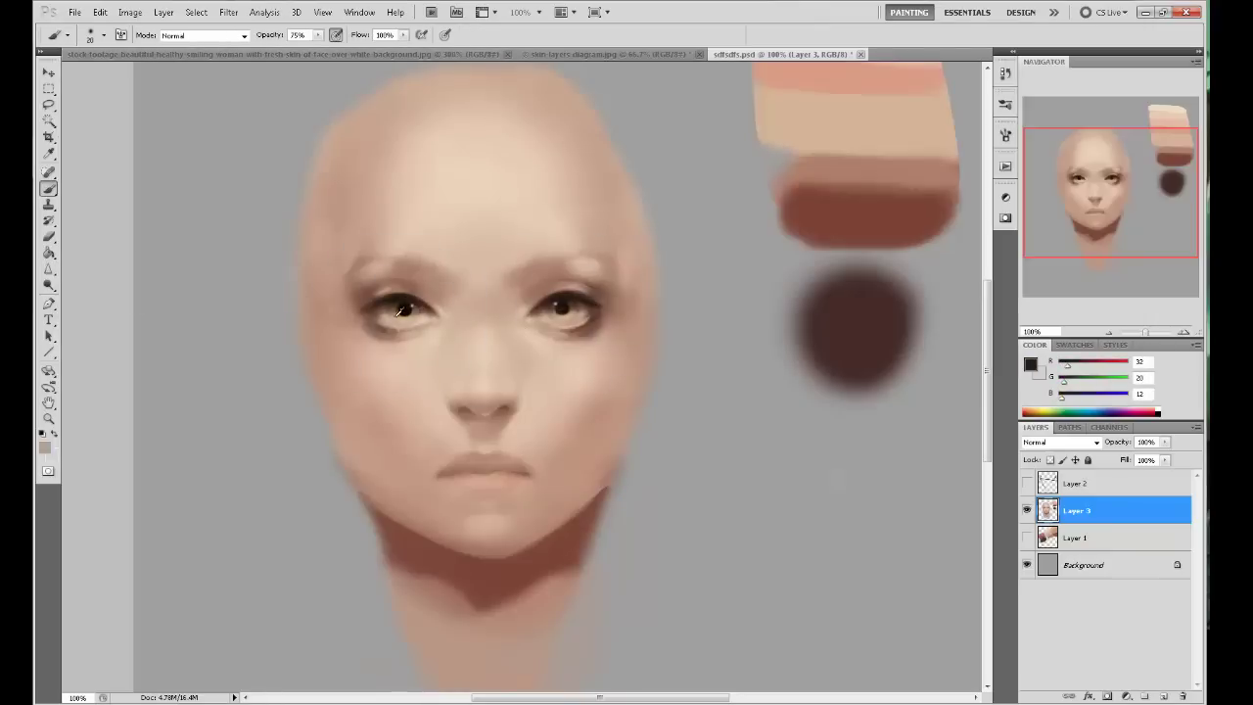
alt+click(413, 321)
alt+click(409, 323)
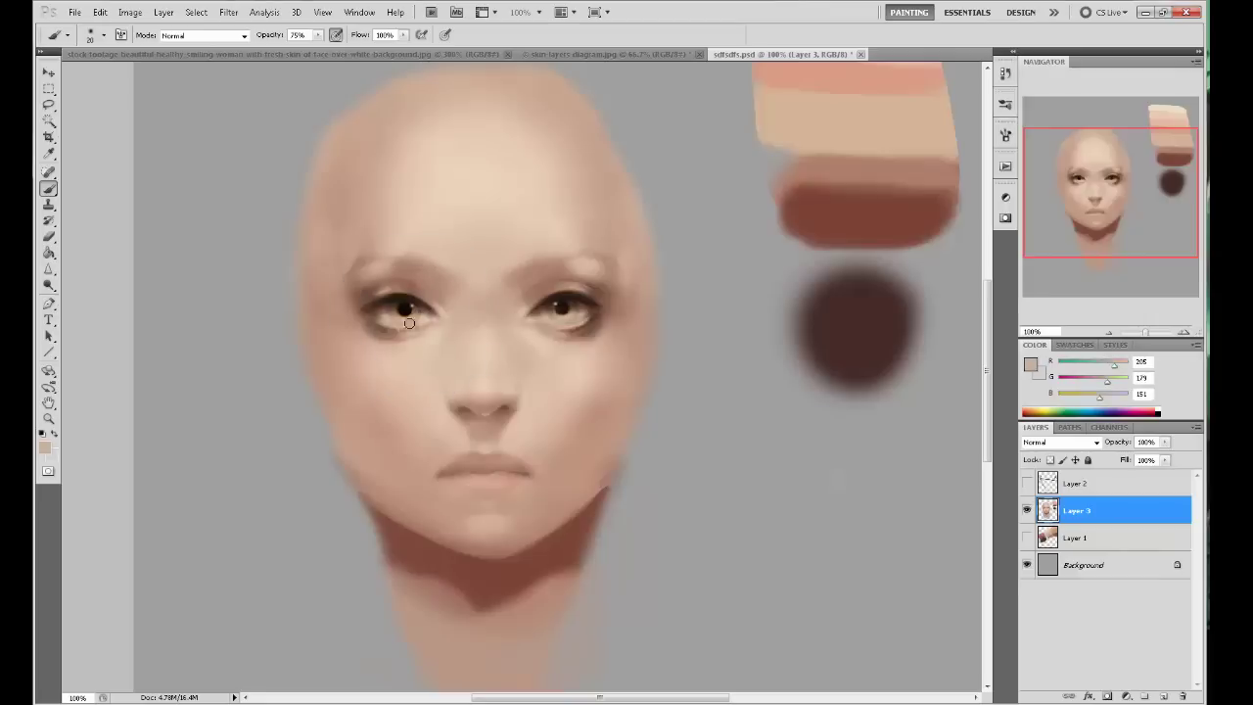
alt+click(560, 322)
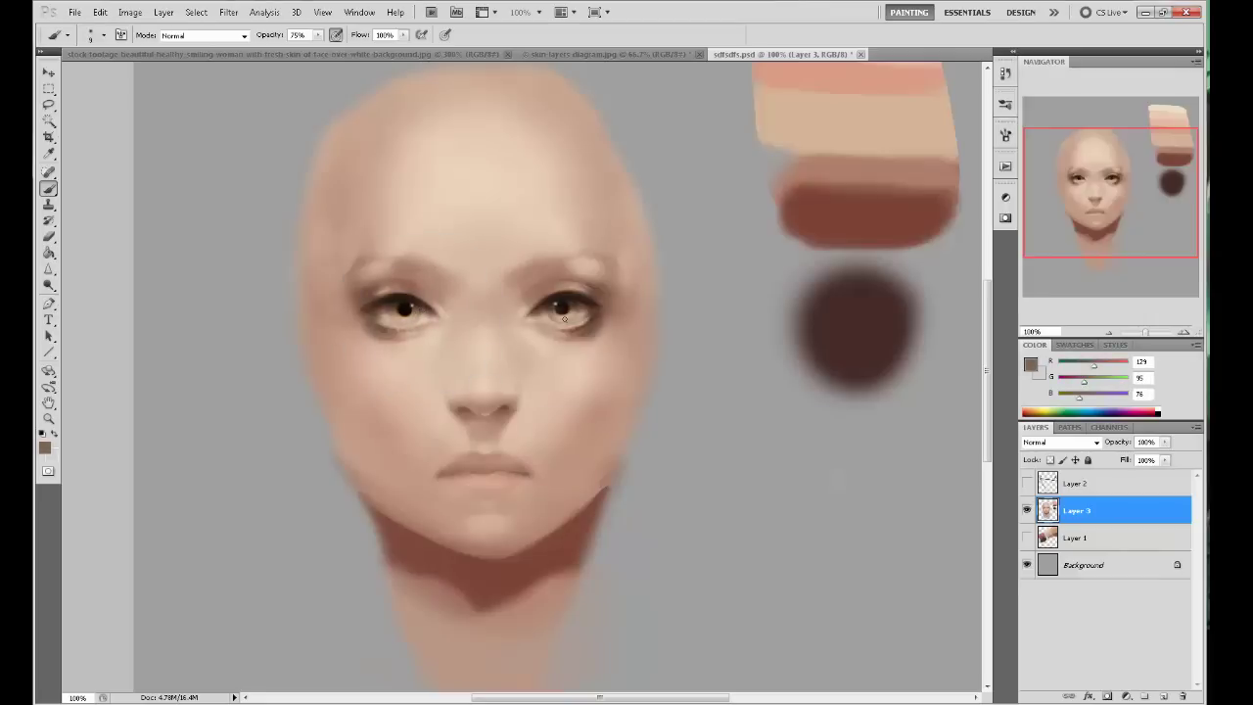
alt+click(561, 311)
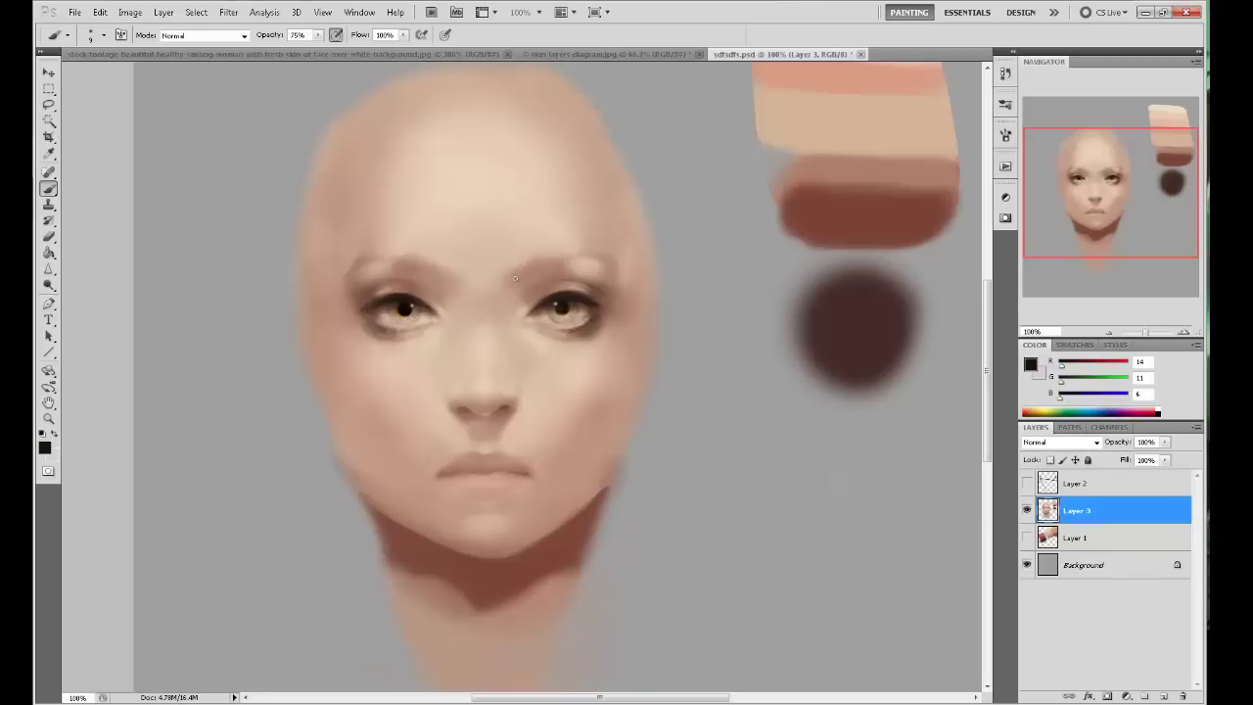
alt+click(580, 318)
Dodge the highlights around the lower iris and lid of one eye at 3% exposure, stepping back through the history to redo it.
key(o)
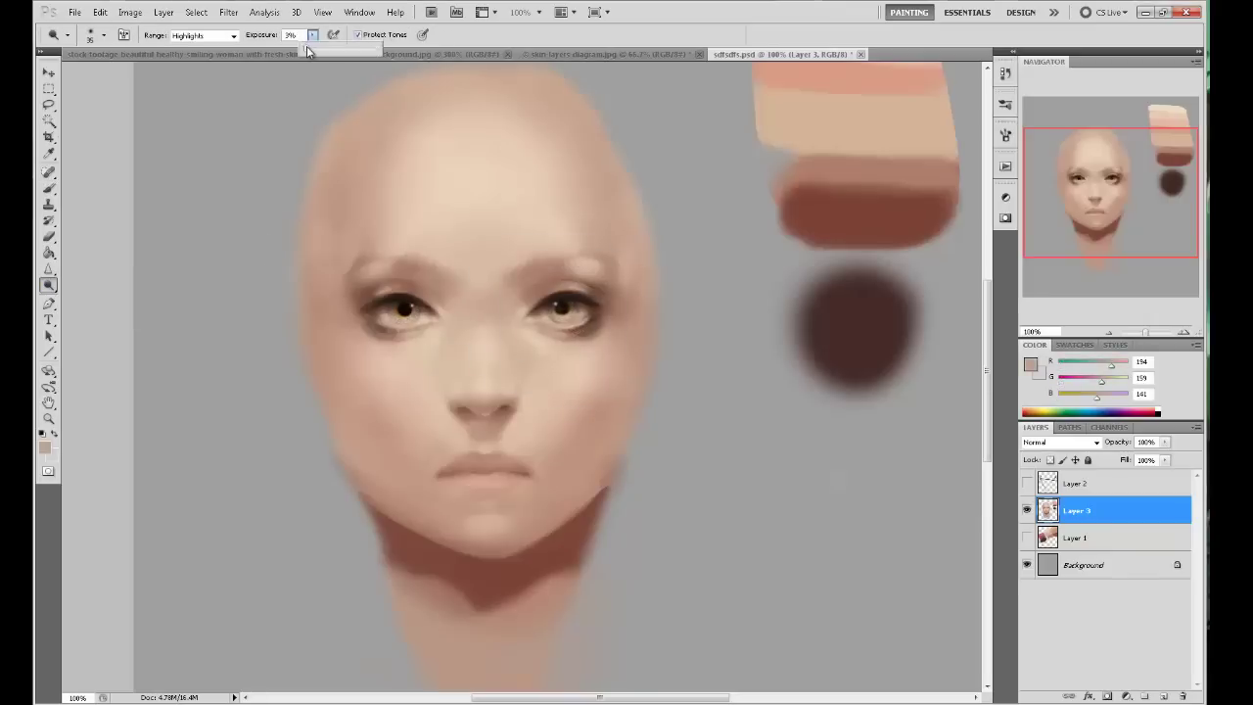
click(574, 319)
click(1006, 73)
click(920, 495)
click(591, 327)
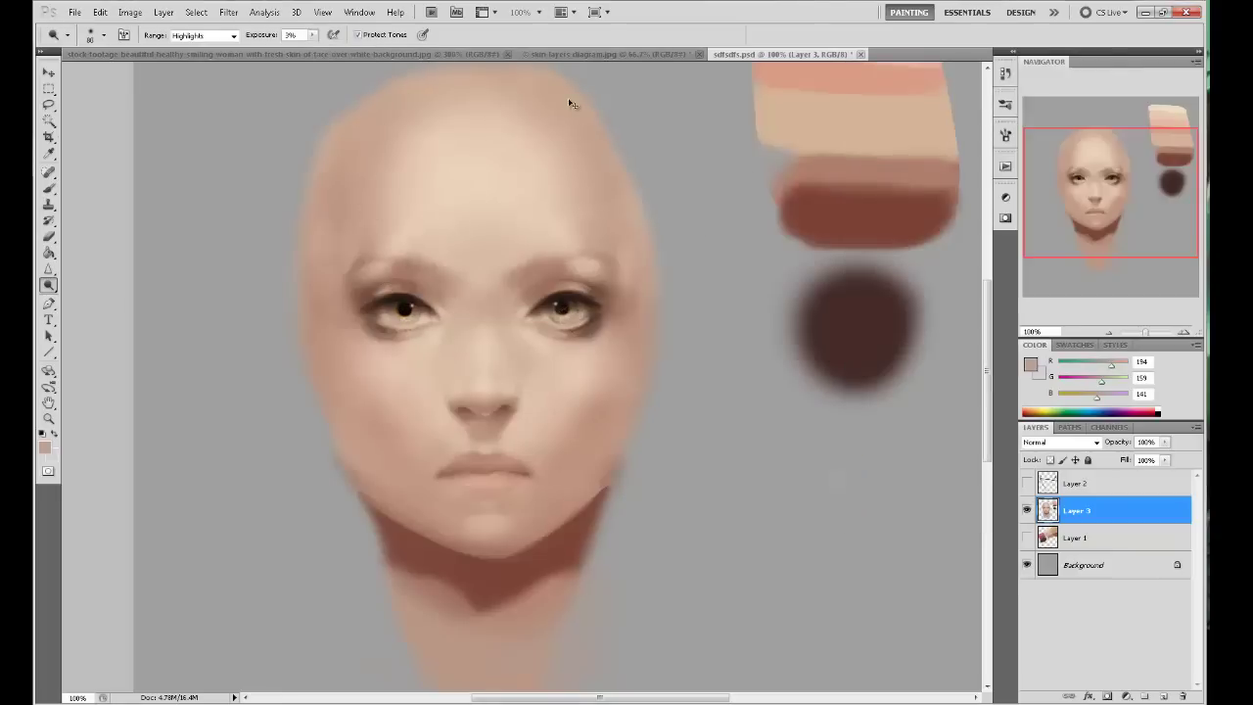
Soften the skin above both brows and the area between them with sampled skin tones and an enlarged brush.
key(b)
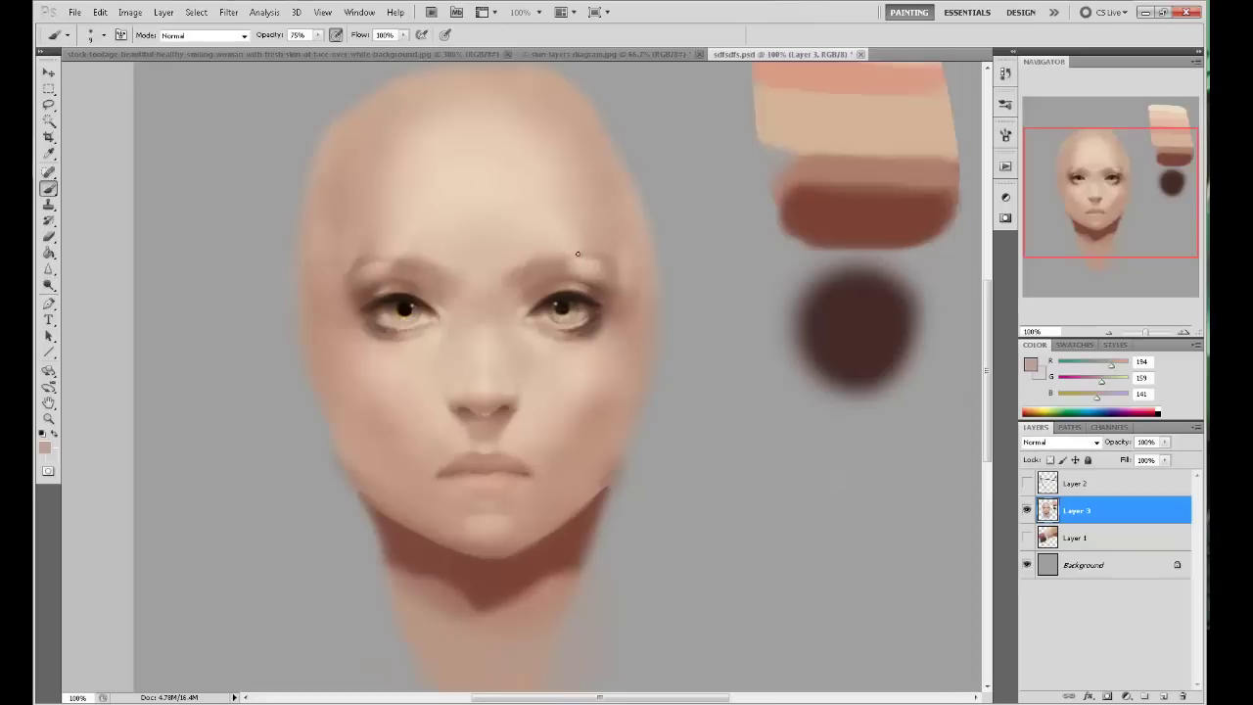
alt+click(570, 254)
alt+click(400, 251)
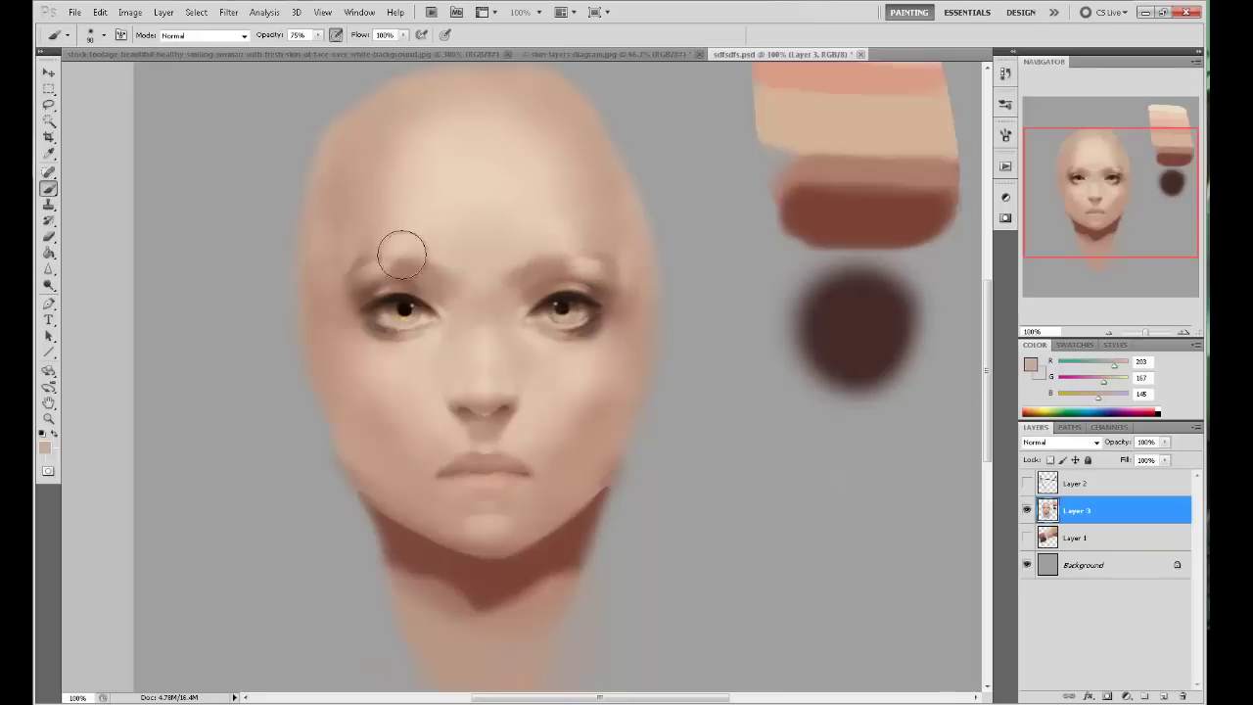
alt+click(474, 276)
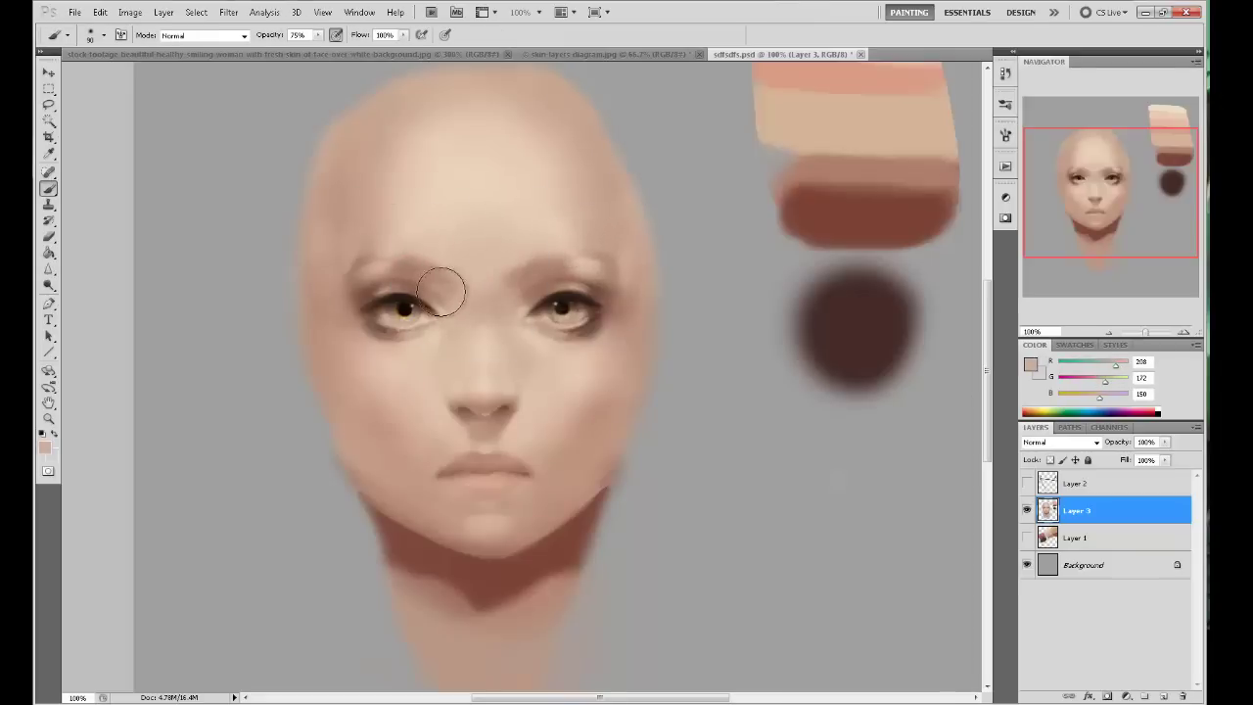
alt+click(525, 280)
key(])
key(])
key(])
key(])
mouse_move(497, 279)
mouse_down()
mouse_move(509, 301)
mouse_move(512, 217)
mouse_up()
alt+click(480, 258)
Reduce the brush to 20 px and refine the brow edges and upper lid with sampled pinkish skin tones.
key([)
key([)
key([)
key([)
key([)
key([)
key([)
key([)
alt+click(377, 268)
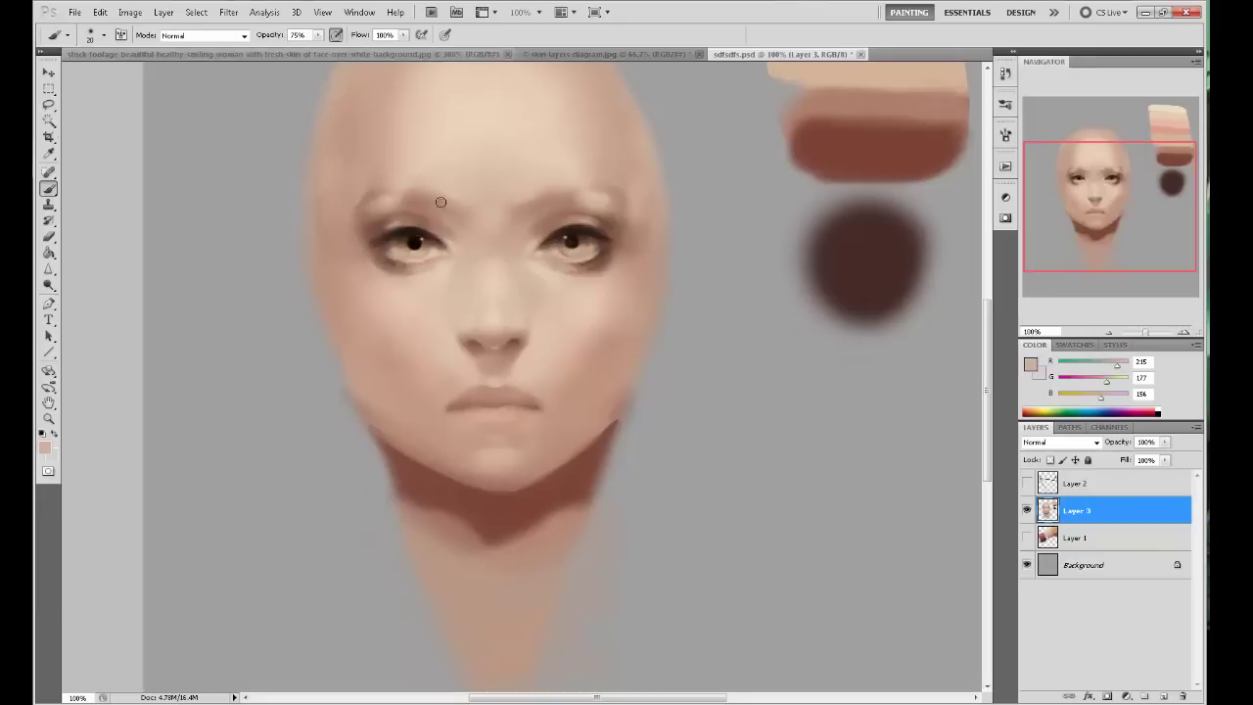
Blend the shading beneath the outer eye corner into the cheek with sampled tones and a larger brush.
alt+click(621, 262)
alt+click(603, 272)
key(bracketright)
key(bracketright)
key(bracketright)
key(bracketright)
drag(571, 305, 529, 393)
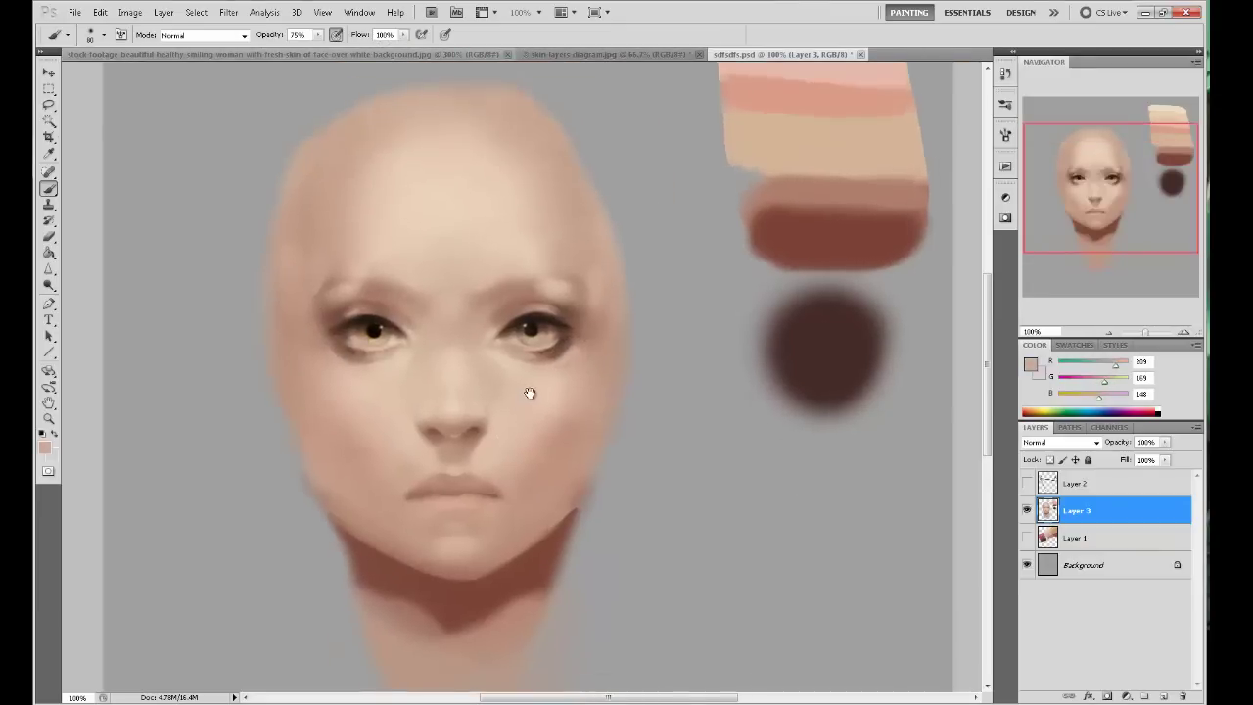
Define the mouth line and lips with reddish tones sampled from the lips and the skin palette.
alt+click(494, 482)
alt+click(473, 495)
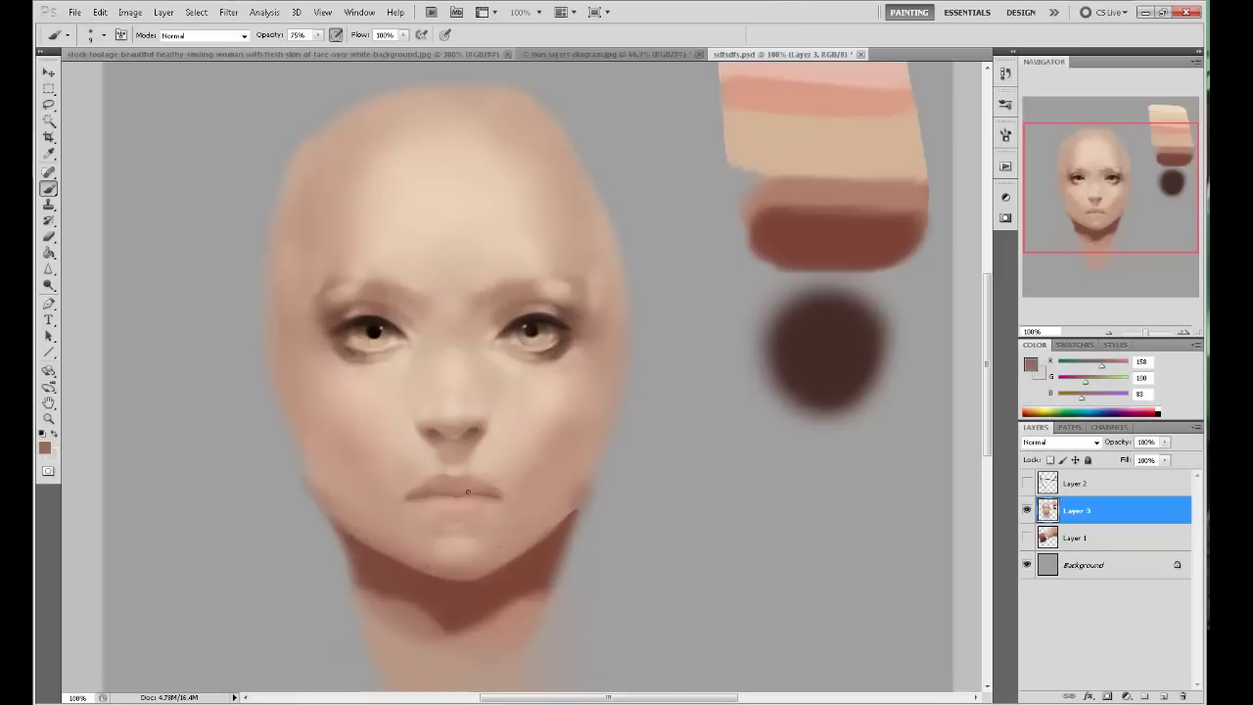
alt+click(454, 506)
alt+click(794, 107)
drag(788, 103, 805, 141)
alt+click(506, 589)
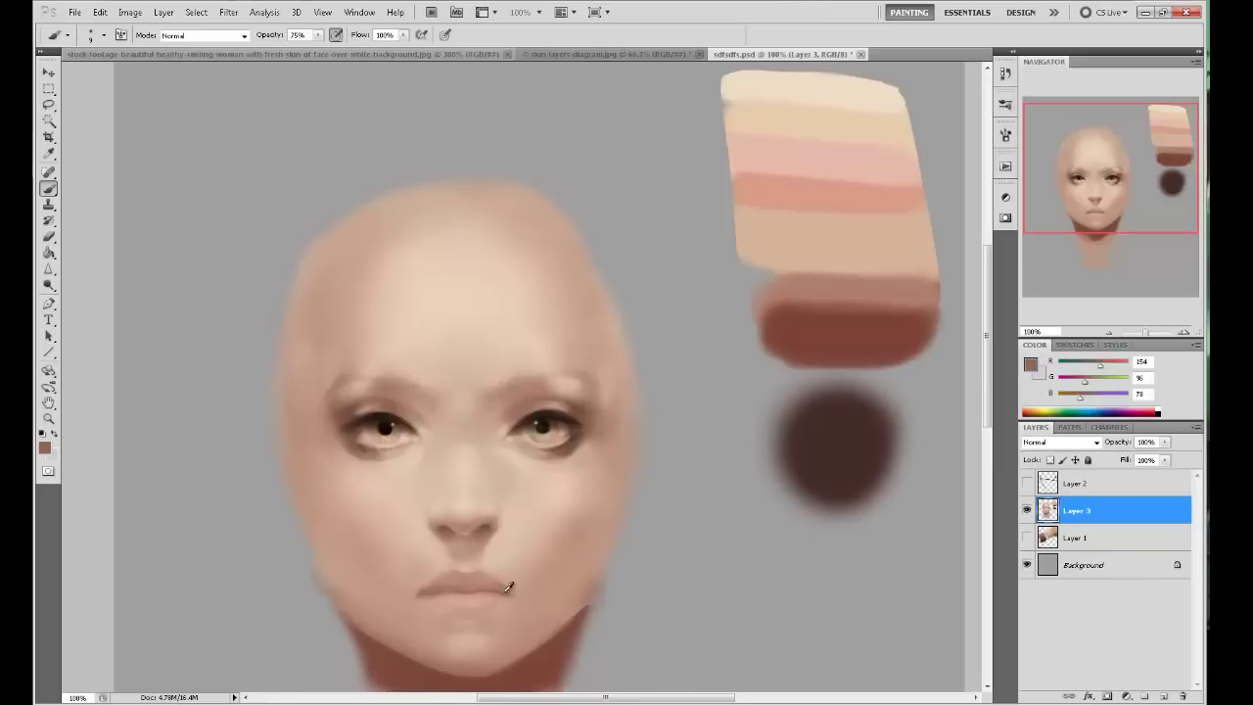
Soften the skin beside the nose with sampled light tones and enlarge the brush to 500 px to blend the face broadly.
drag(607, 484, 683, 313)
alt+click(557, 442)
alt+click(568, 317)
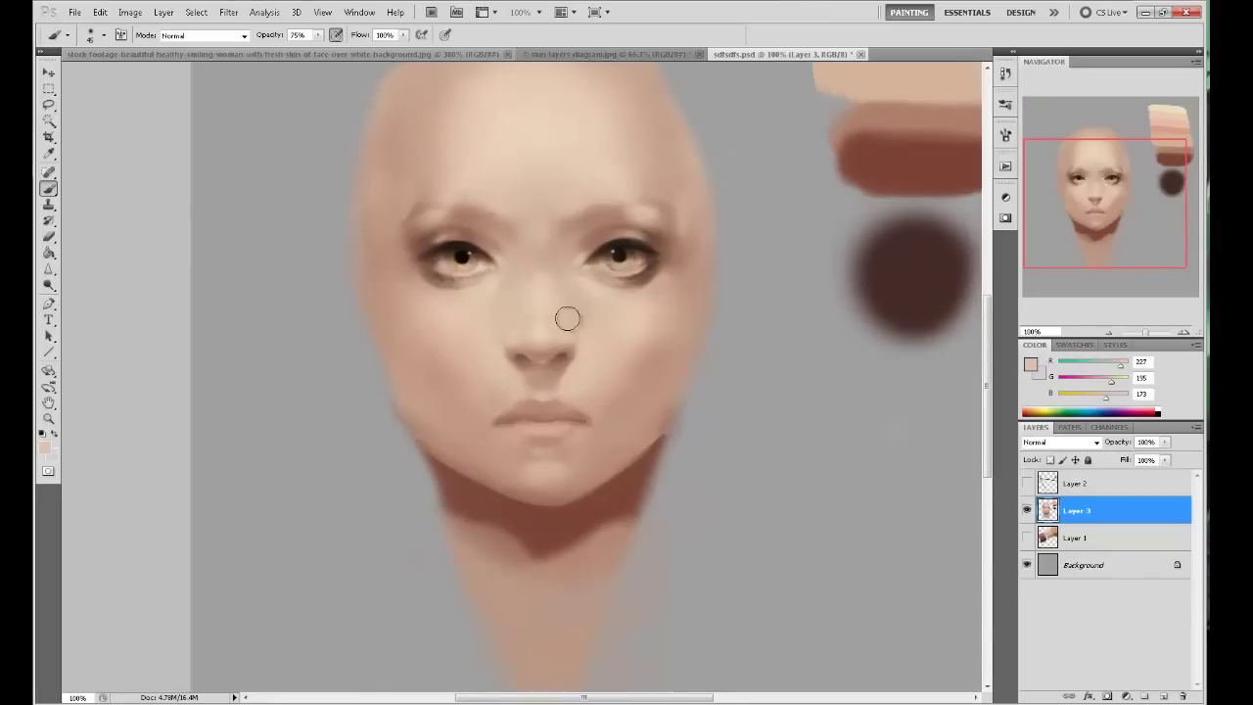
key(])
key(])
key(])
key(])
key(])
key(])
key(])
key(])
key(])
key(])
key(])
key(])
key(])
key(])
drag(534, 348, 495, 426)
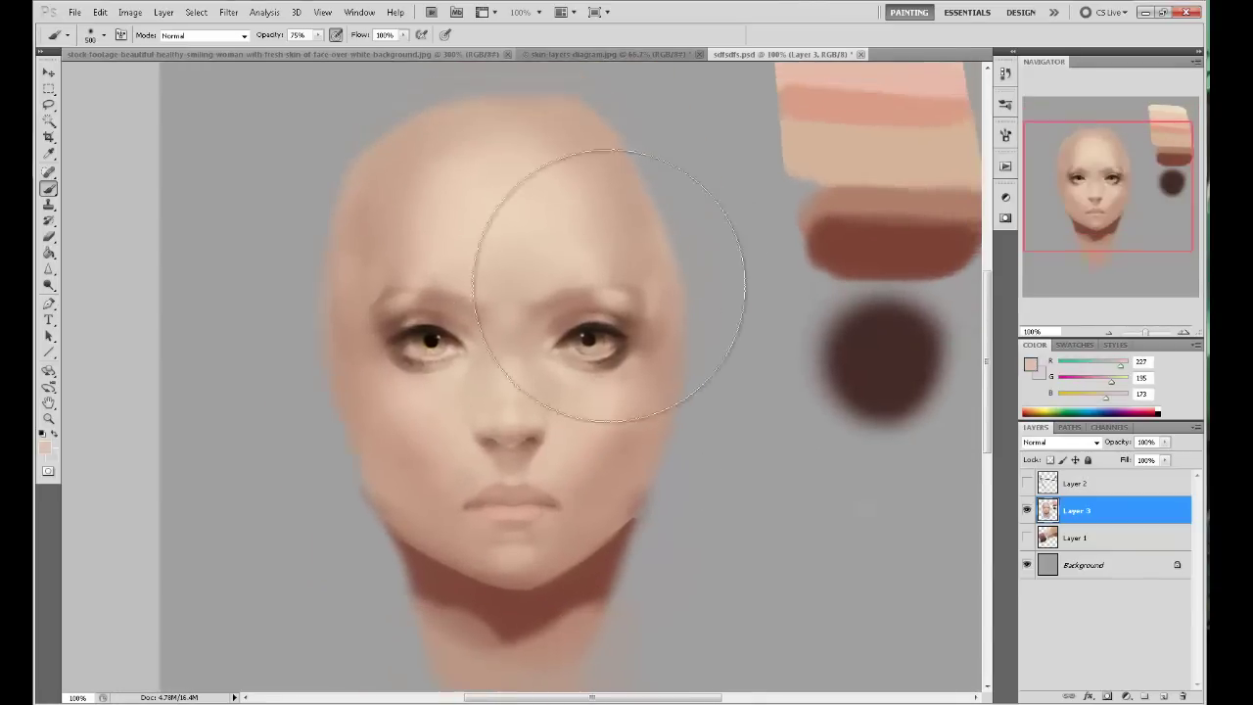
Darken the nostrils with a small brush and the dark reddish brown sampled from the palette.
alt+click(869, 239)
key(ctrl+plus)
key([)
key([)
key([)
key([)
key([)
key([)
key([)
key([)
key([)
key([)
key([)
key([)
key([)
key([)
key([)
key([)
key([)
key([)
key([)
key([)
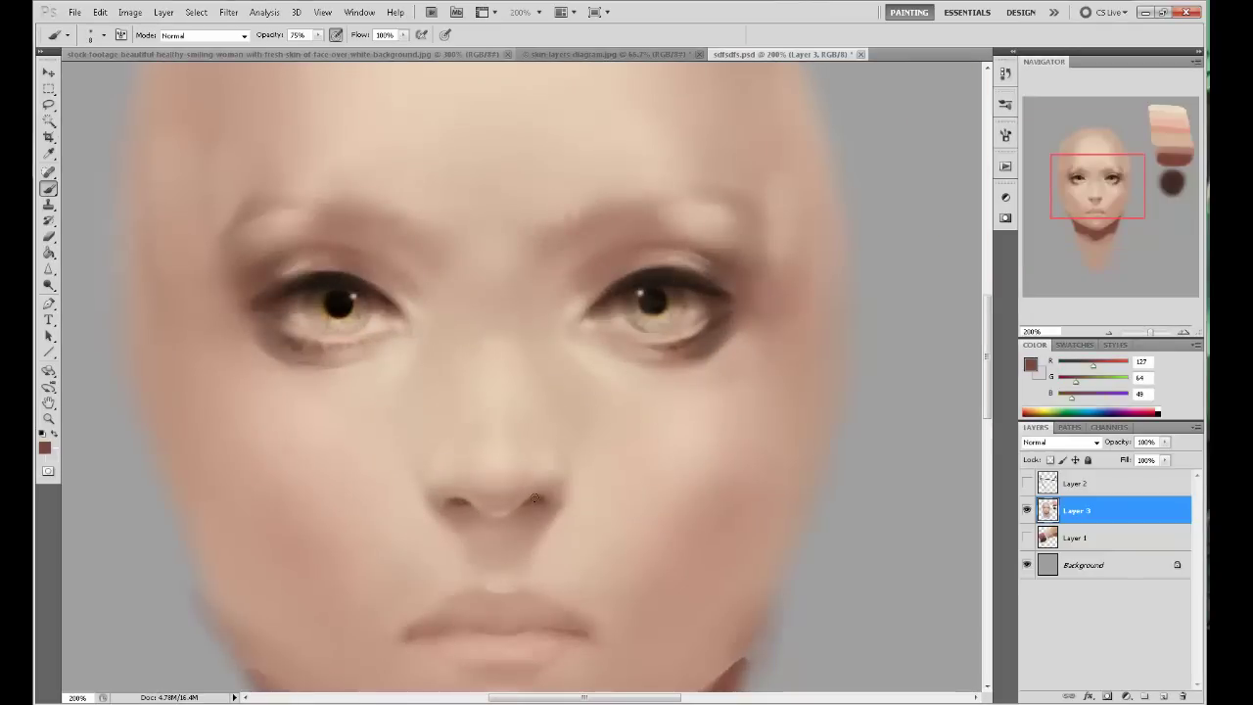
Smooth the nose wings, underside and tip with skin tones sampled around the nose.
drag(423, 497, 391, 466)
alt+click(394, 487)
alt+click(480, 525)
alt+click(467, 437)
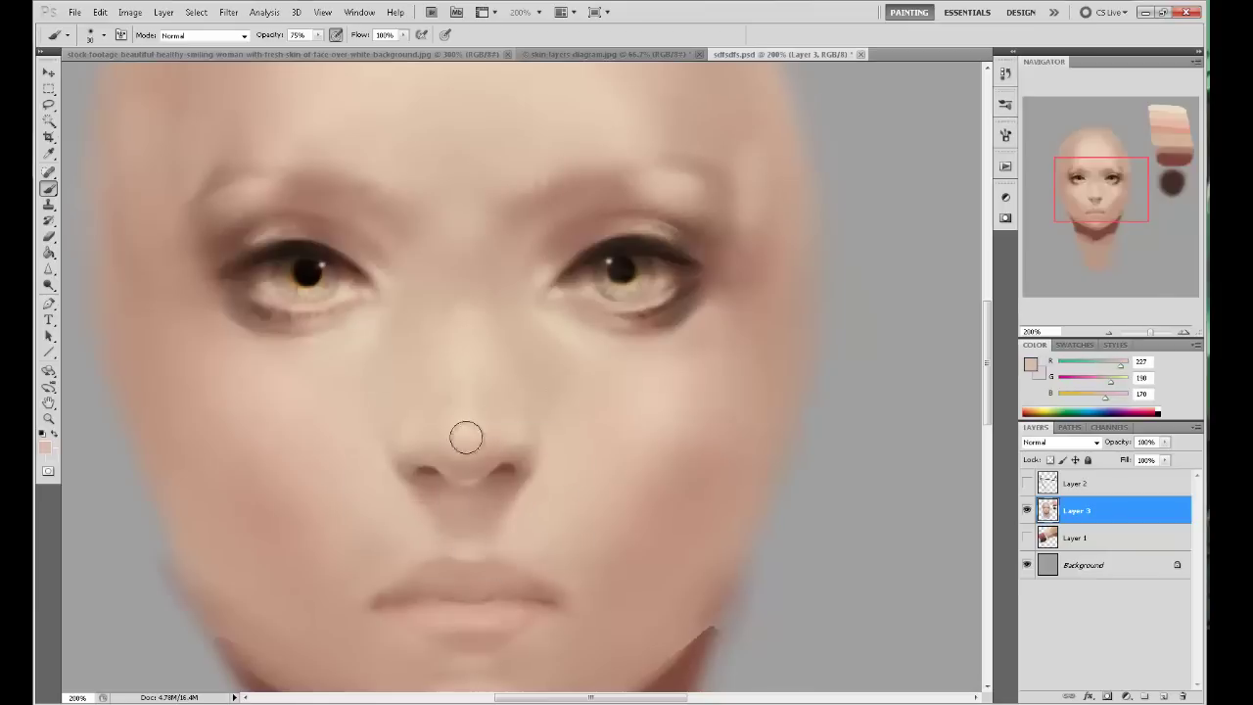
Enlarge the brush to 175 px and shade both cheeks with sampled mid skin tones.
key(])
key(])
key(])
key(])
key(])
key(])
key(])
key(])
key(])
key(])
drag(582, 447, 602, 374)
alt+click(298, 417)
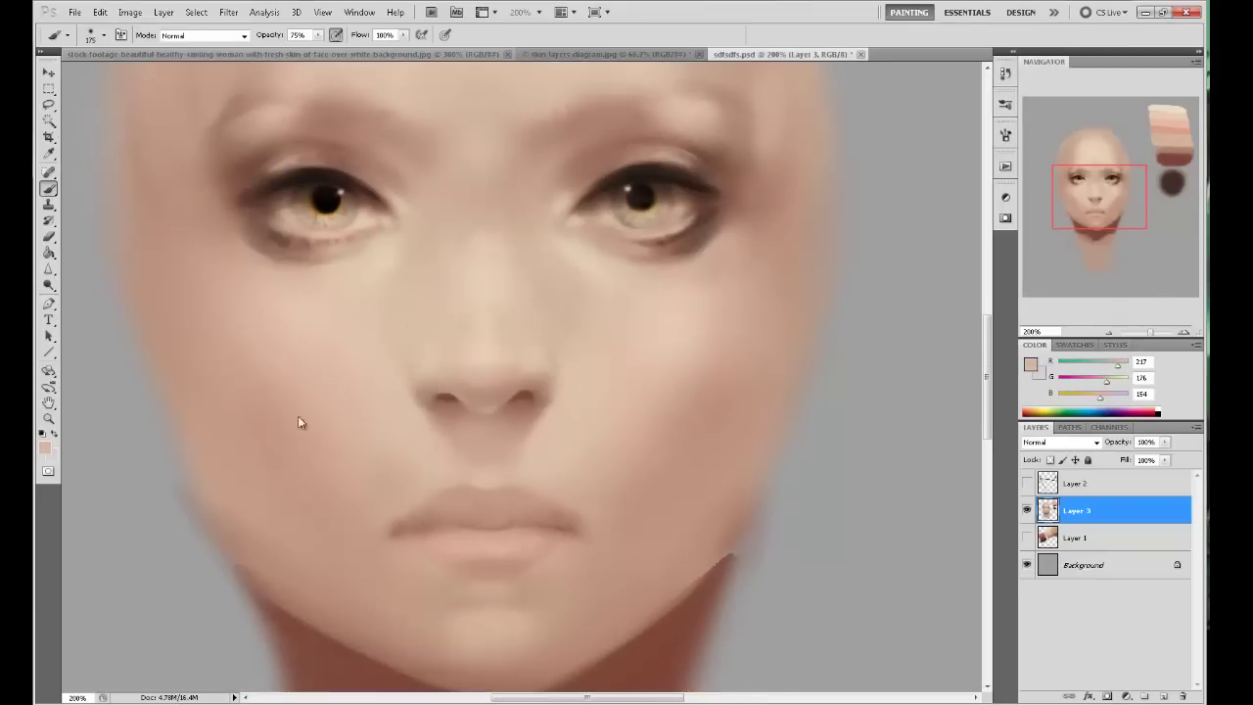
drag(538, 412, 587, 420)
alt+click(306, 406)
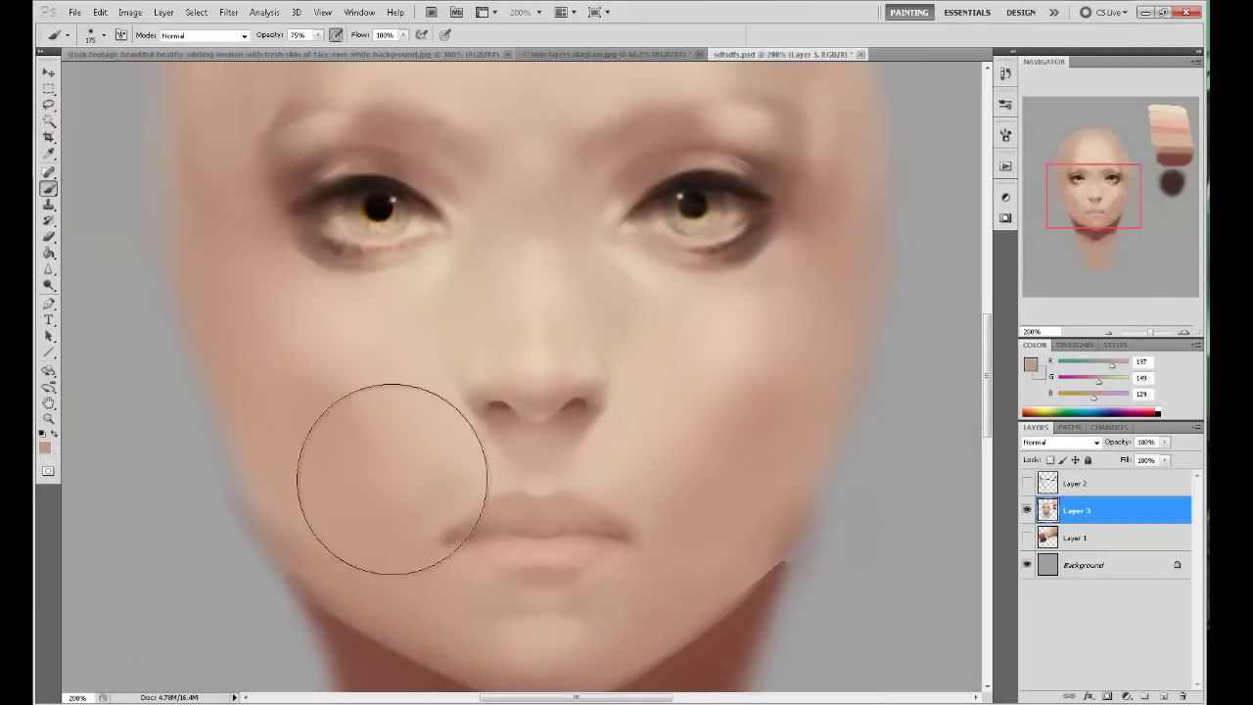
key(ctrl+minus)
key(ctrl+minus)
drag(620, 382, 596, 377)
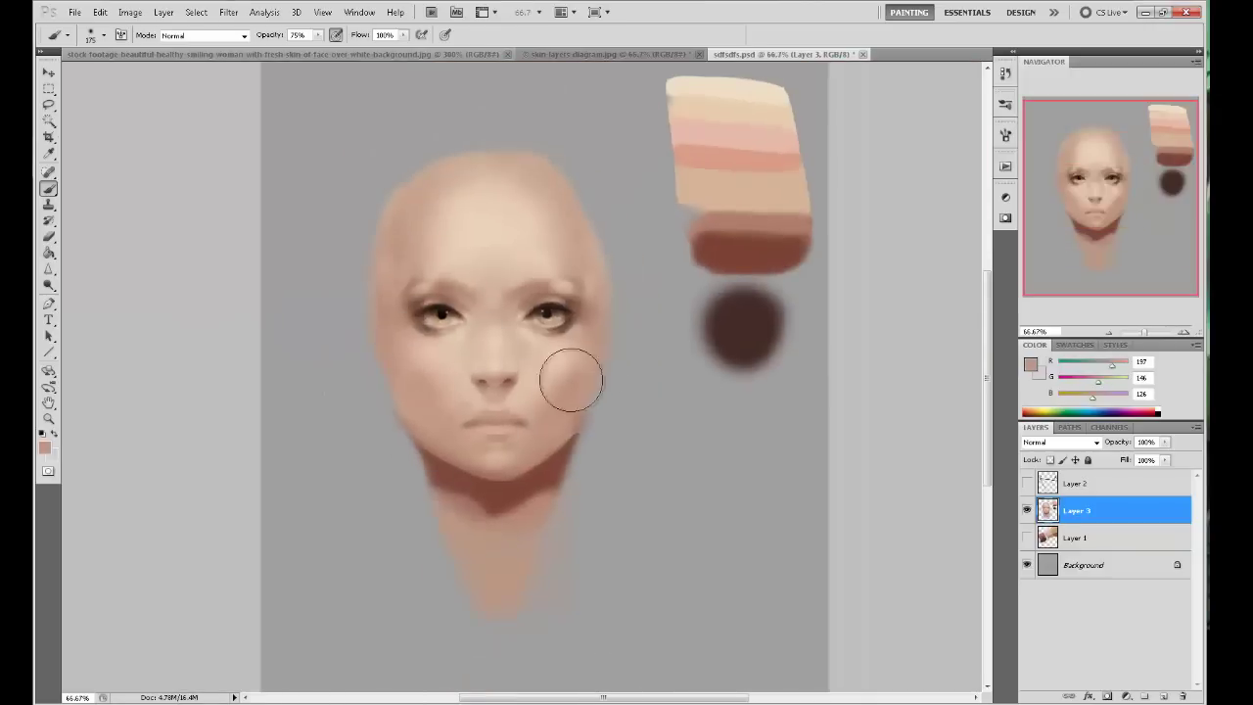
Deepen the outer cheeks and temples with reddish-brown tones sampled from the palette and the sides of the face.
alt+click(416, 316)
alt+click(716, 241)
click(424, 344)
alt+click(405, 336)
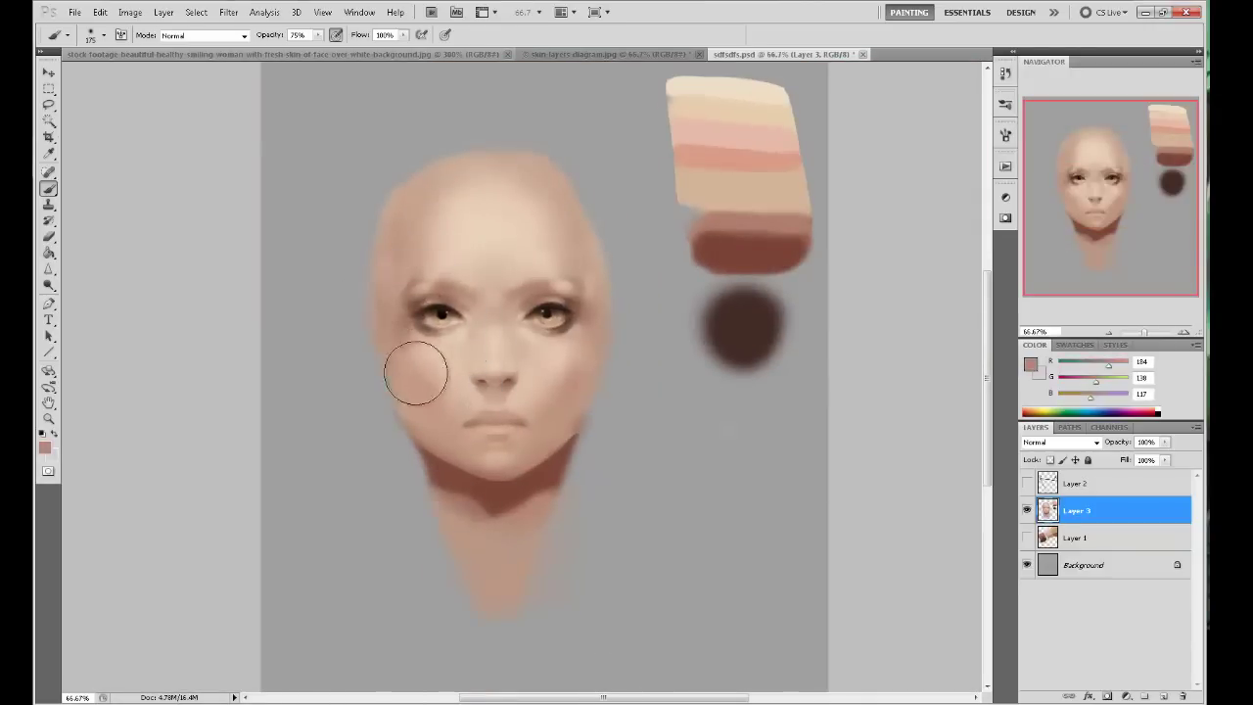
alt+click(409, 357)
alt+click(419, 351)
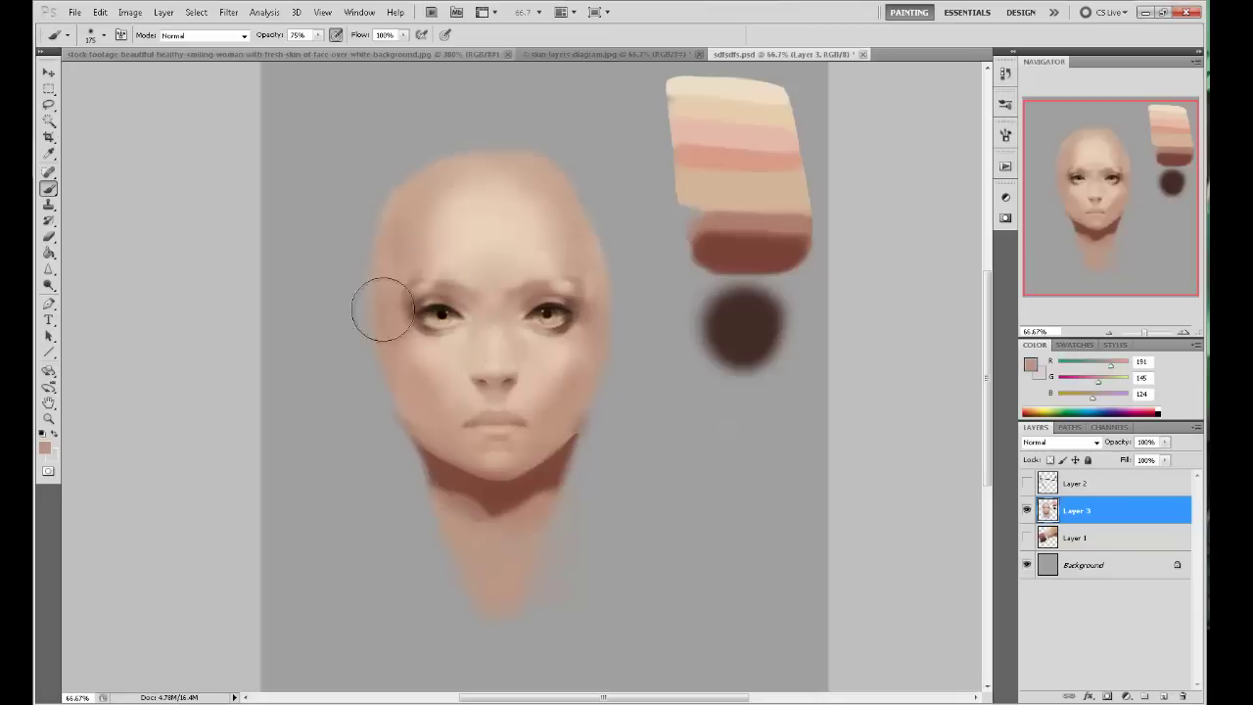
alt+click(582, 294)
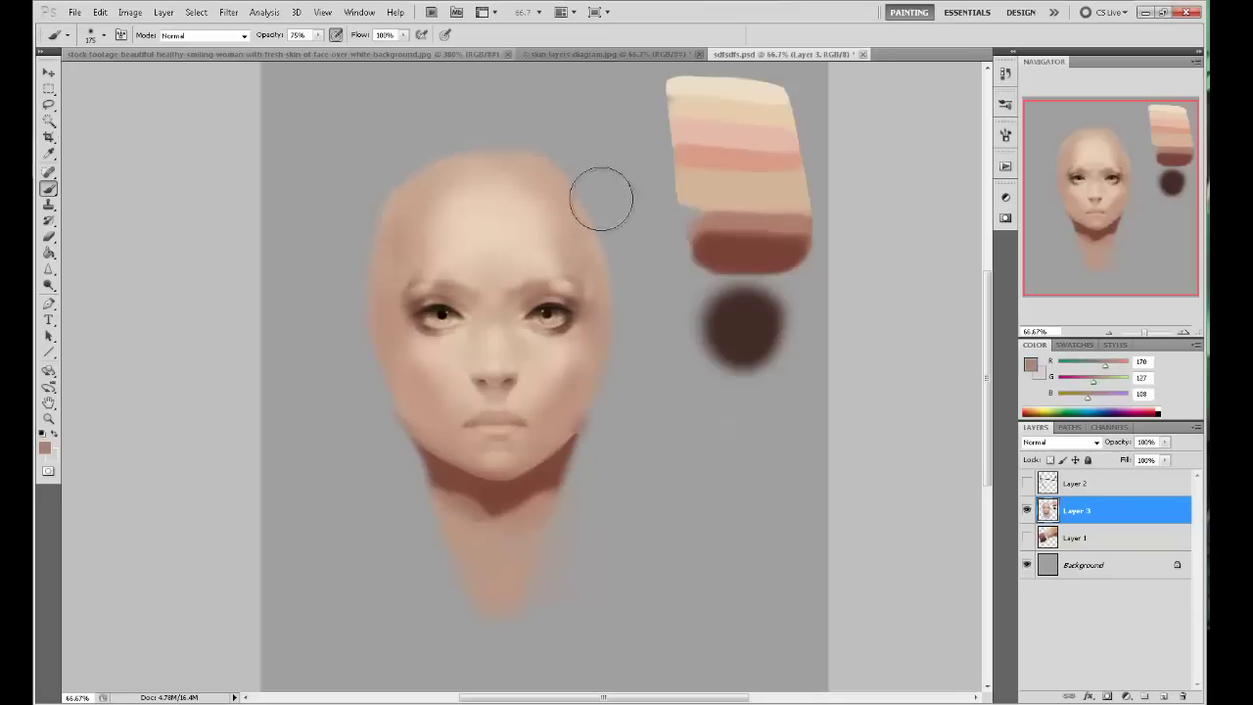
alt+click(588, 270)
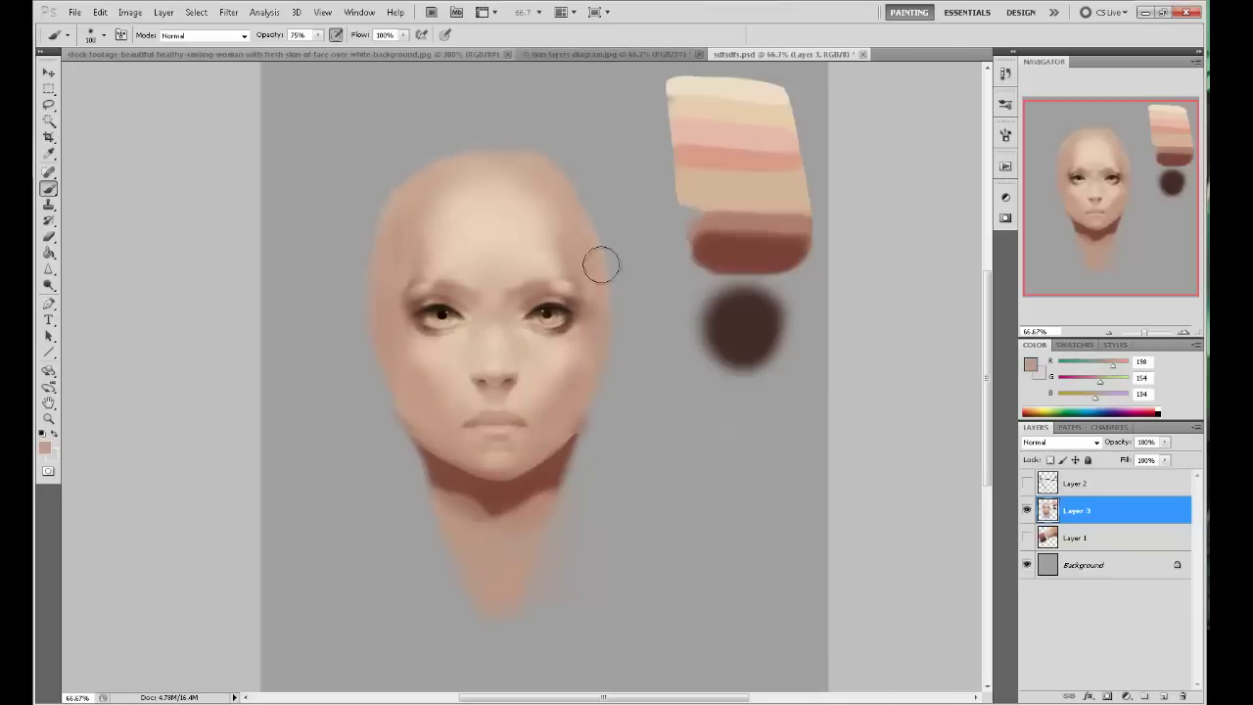
Reduce the brush and shade around the eyes with brown tones sampled from the lids and irises.
alt+click(541, 343)
alt+click(452, 314)
alt+click(456, 320)
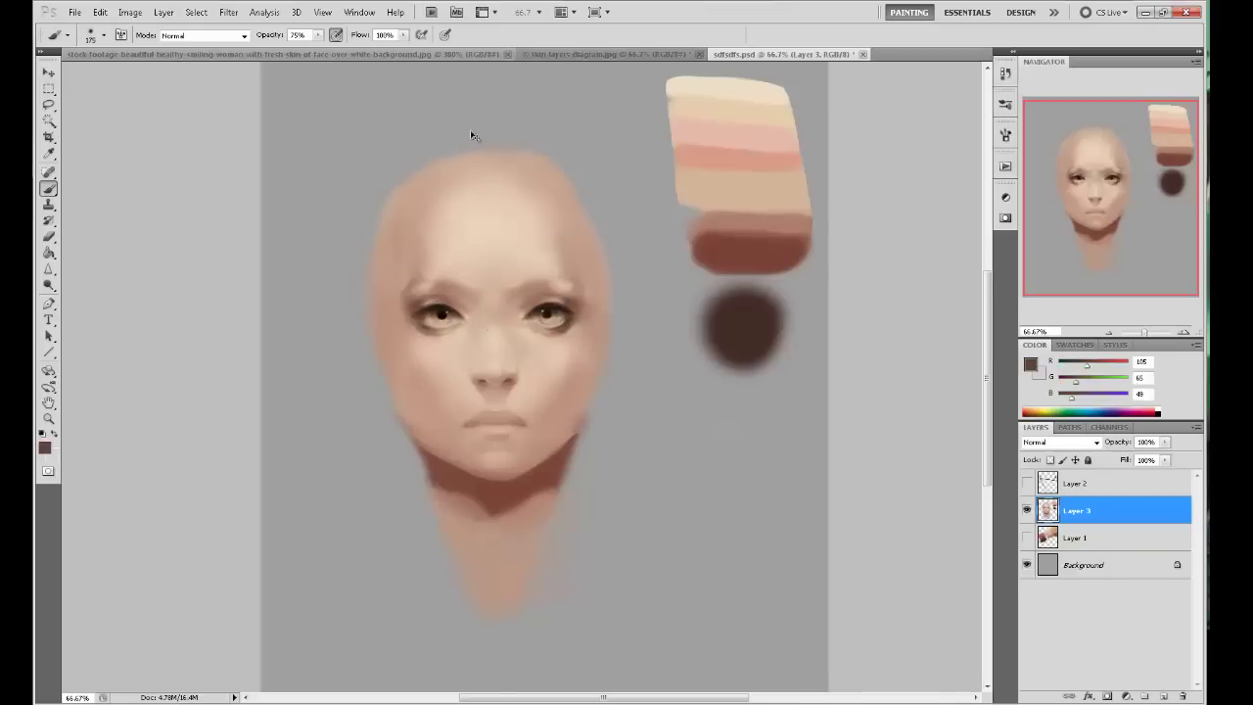
key(bracketleft)
key(bracketleft)
key(bracketleft)
key(bracketleft)
key(bracketleft)
key(bracketleft)
alt+click(560, 320)
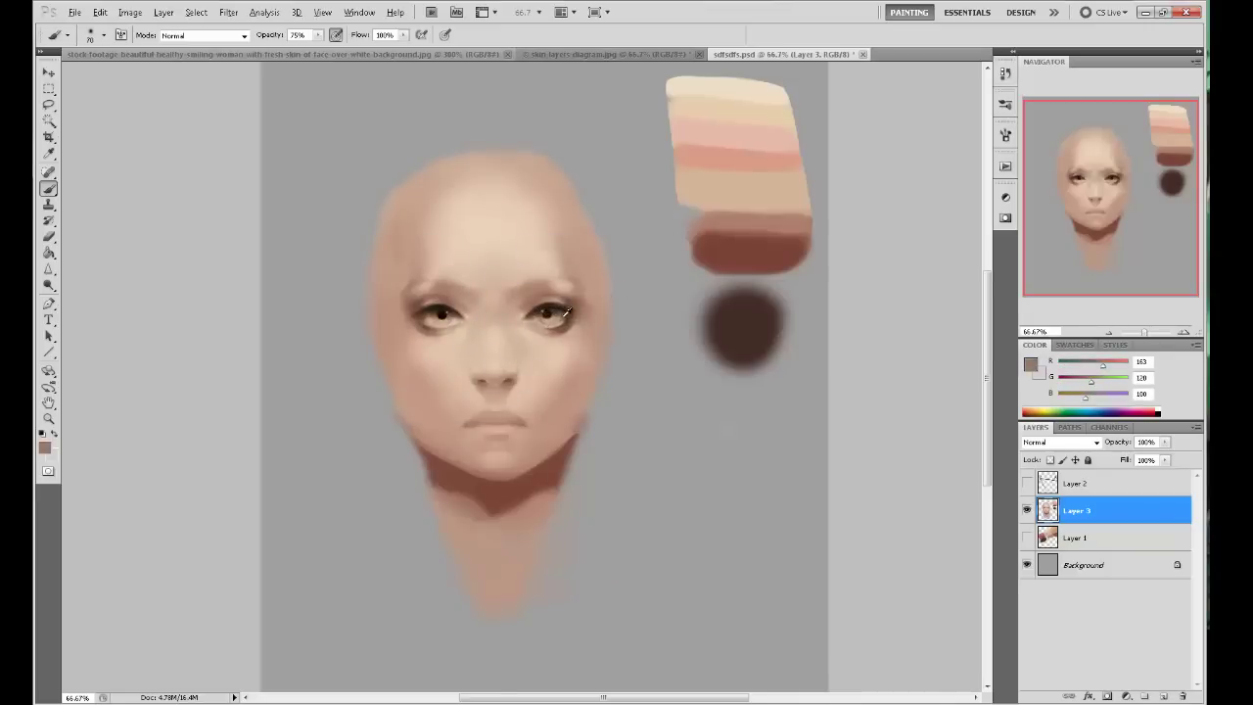
Refine the pupils, irises and lower lids with near-black and light skin tones sampled from one eye.
alt+click(431, 324)
alt+click(444, 317)
alt+click(442, 315)
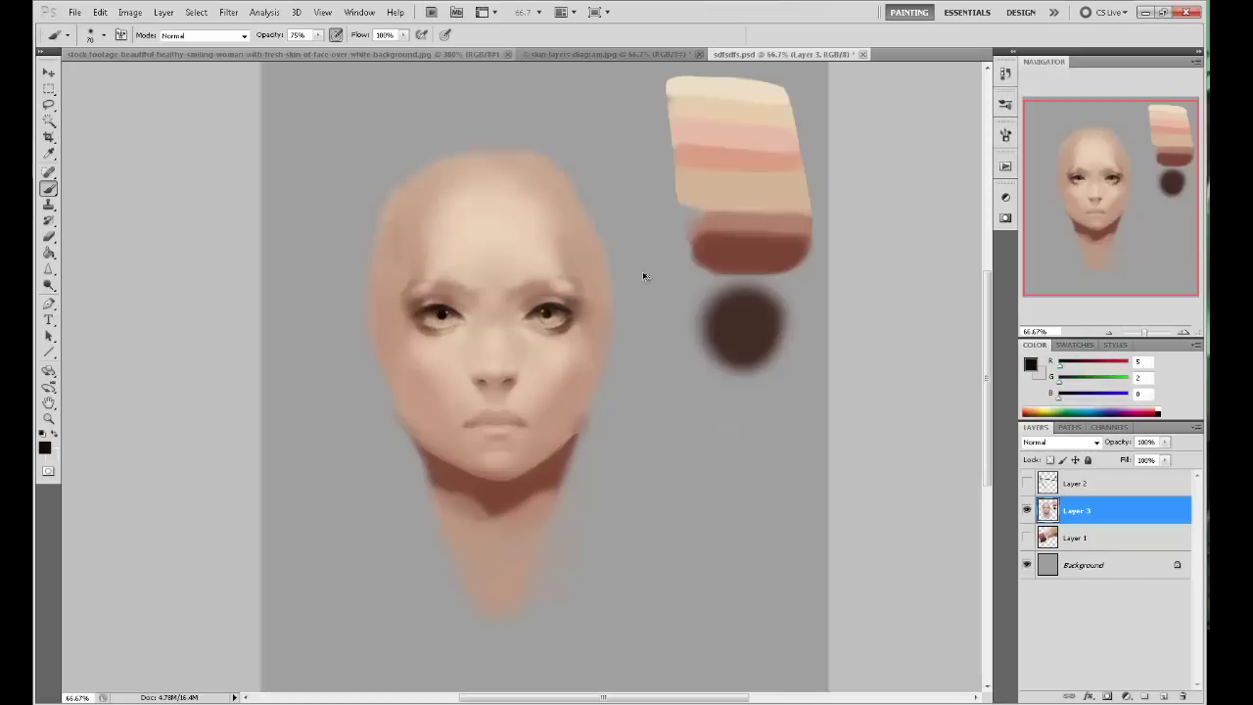
alt+click(431, 322)
alt+click(447, 335)
key(bracketleft)
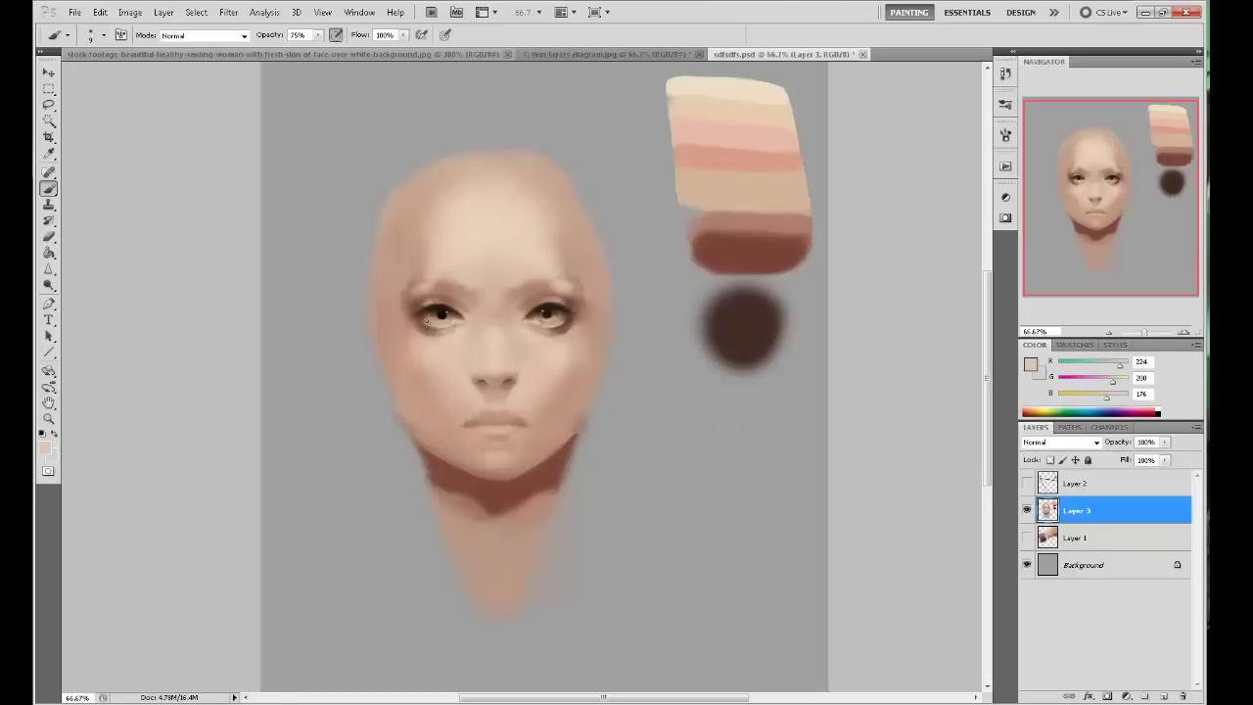
drag(486, 287, 593, 204)
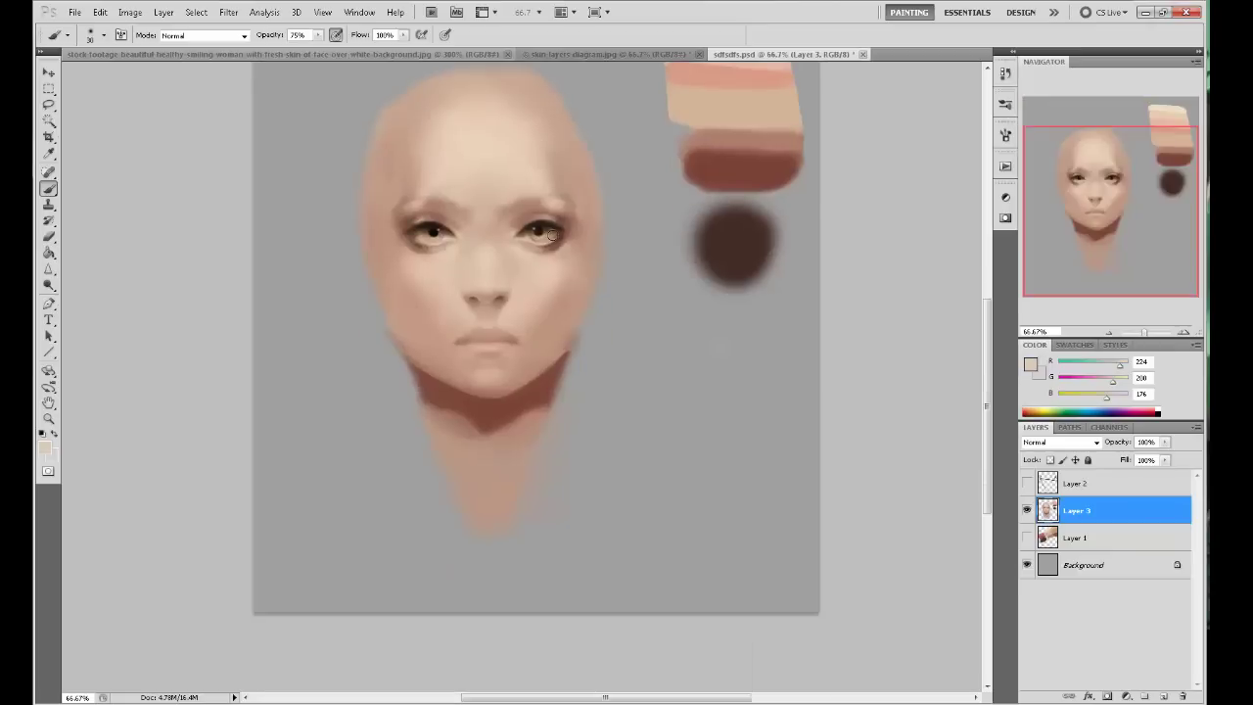
Refine the irises and lids with light skin and near-black tones sampled from one eye, lowering the brush opacity to 29%.
alt+click(438, 240)
alt+click(424, 230)
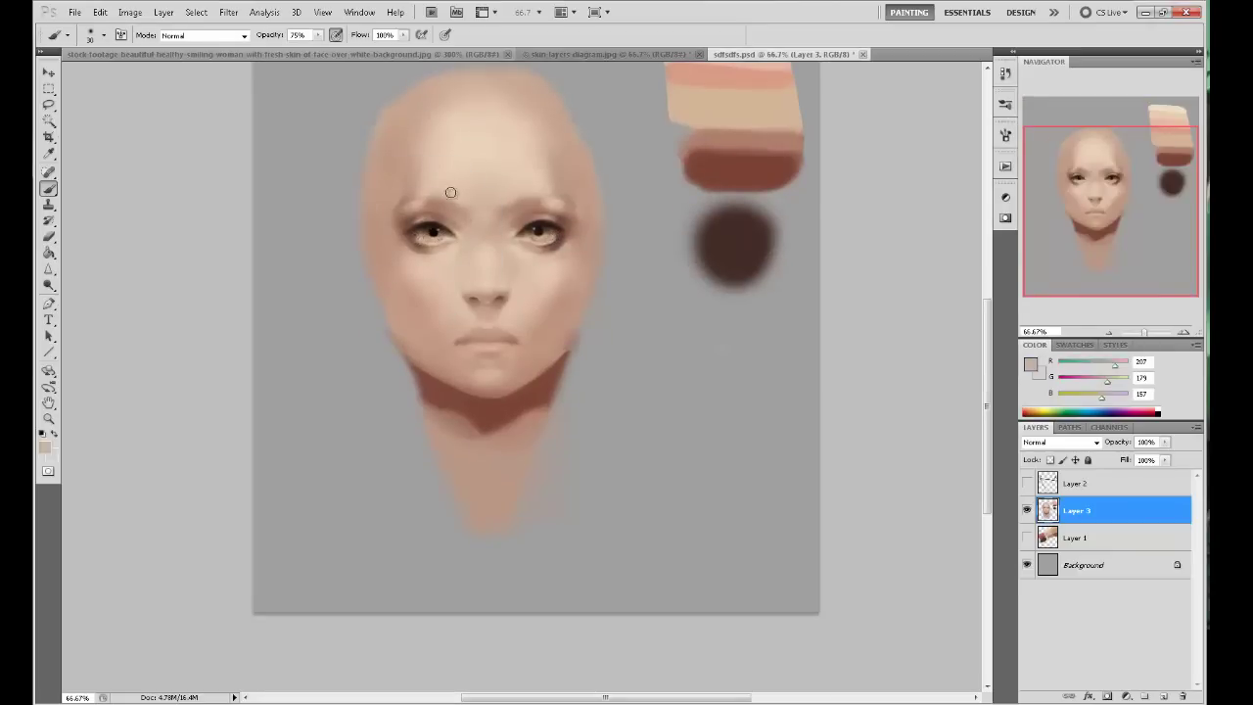
alt+click(432, 230)
key(2)
key(9)
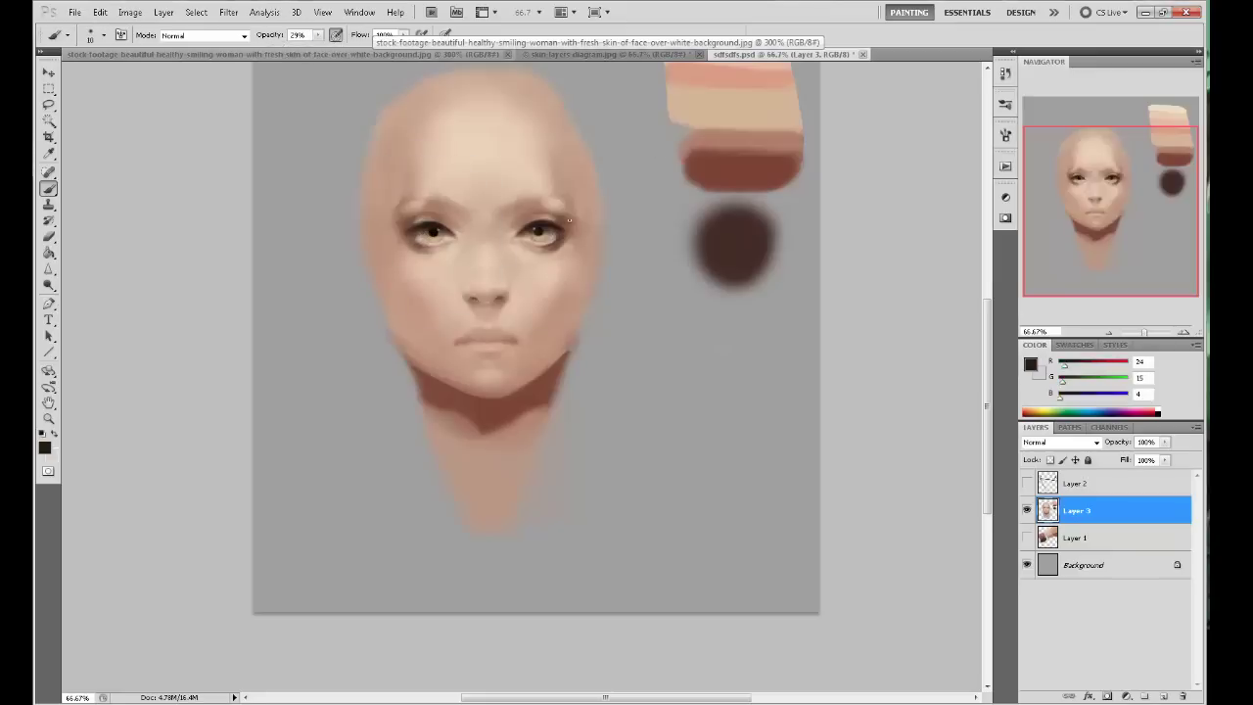
Touch up the skin around the eyes with sampled skin and reddish-brown tones, and erase the outer edge of one side of the head.
alt+click(476, 190)
alt+click(733, 159)
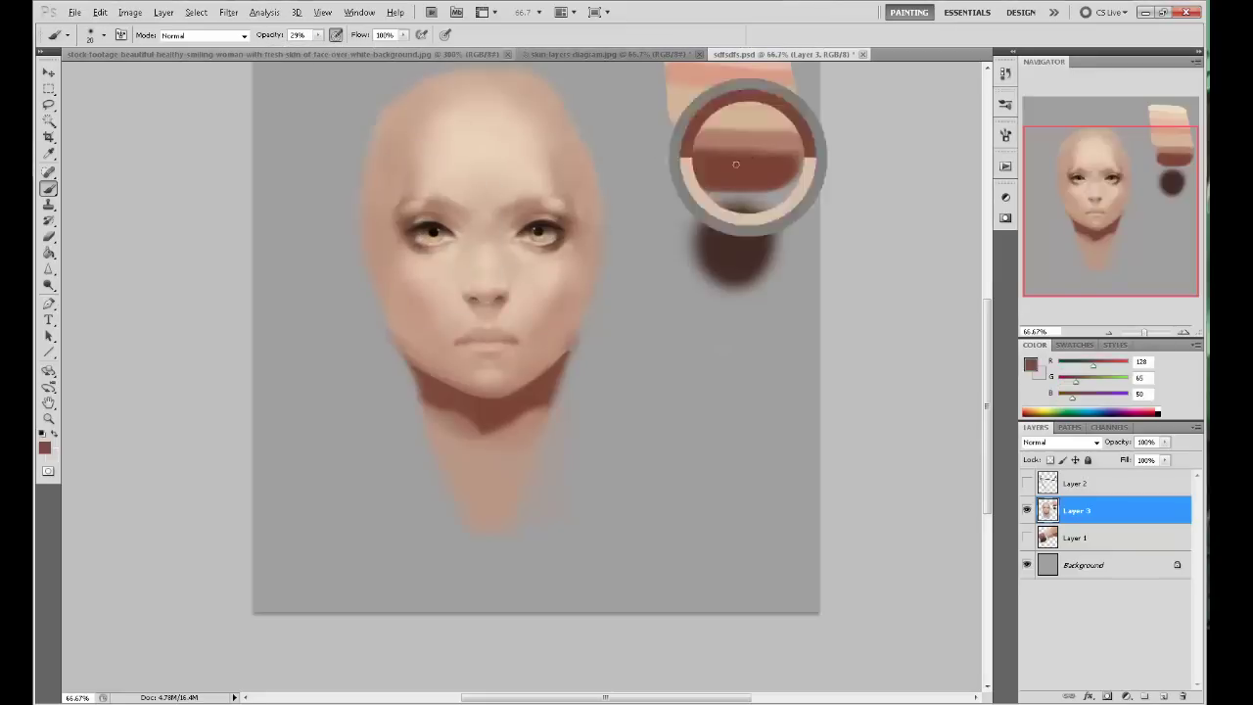
alt+click(431, 253)
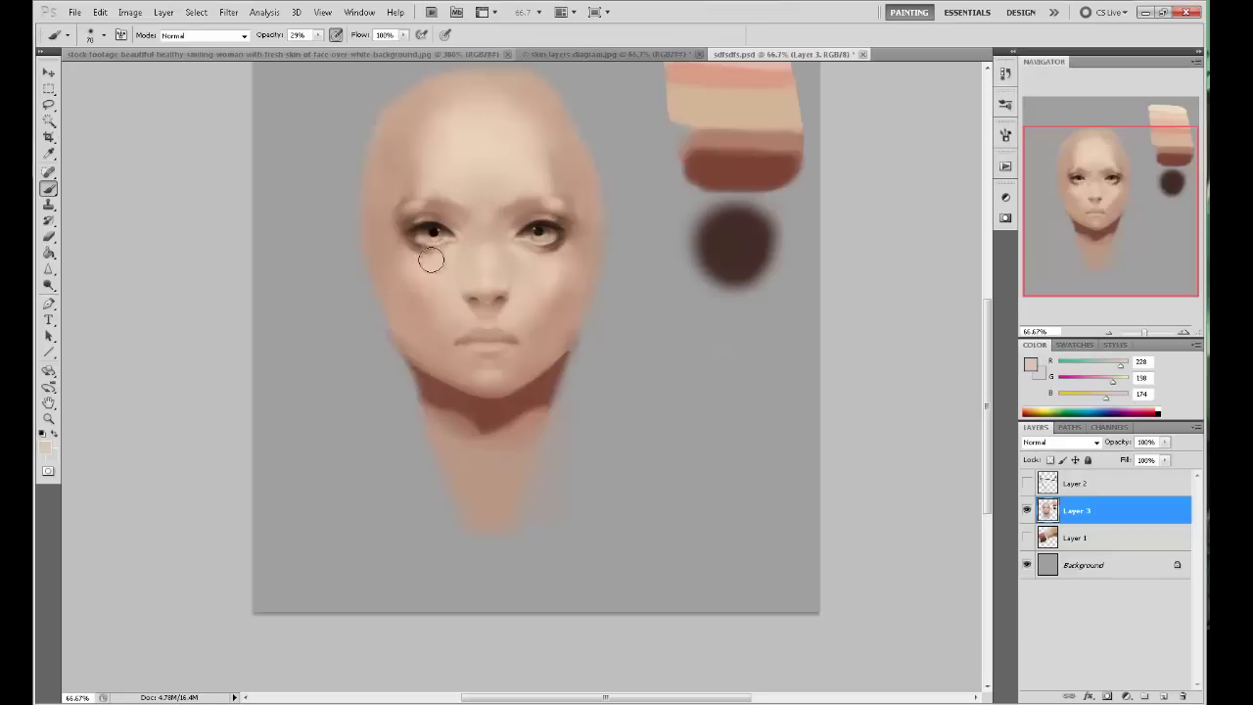
key(e)
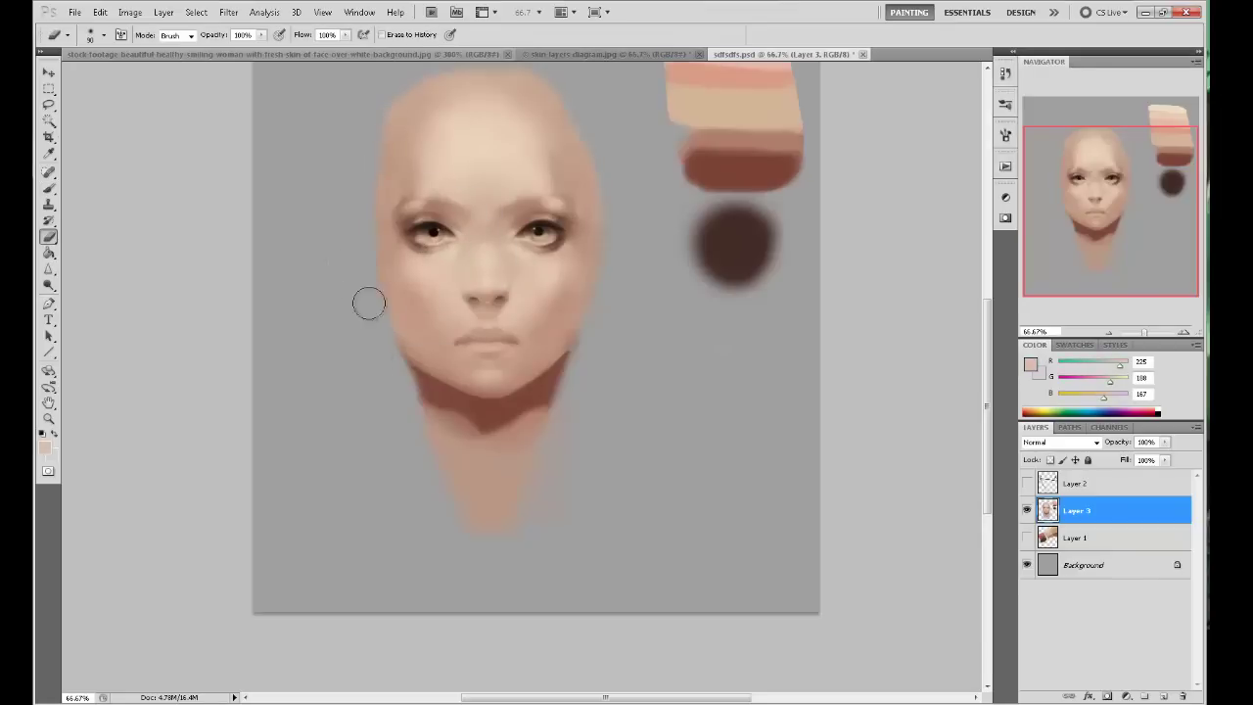
Shade the neck below the chin with reddish-brown and dark tones sampled from the palette and the neck.
key(b)
alt+click(741, 173)
alt+click(711, 228)
mouse_move(532, 394)
mouse_down()
mouse_move(500, 300)
mouse_move(508, 419)
mouse_move(526, 398)
mouse_move(517, 420)
mouse_move(562, 364)
mouse_move(446, 397)
mouse_move(483, 423)
mouse_move(428, 392)
mouse_up()
alt+click(513, 429)
Reduce the brush and refine the jawline and chin edge with brownish tones sampled from the nose, jaw and chin.
alt+click(502, 302)
key([)
key([)
key([)
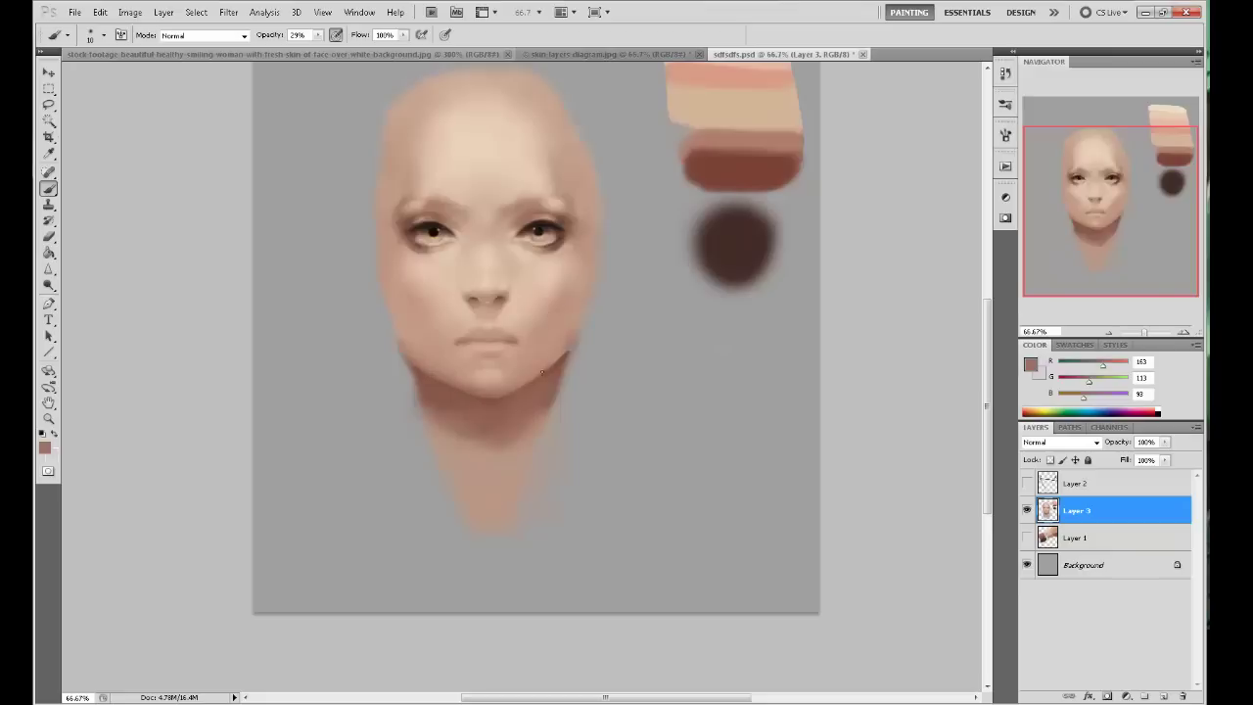
alt+click(525, 371)
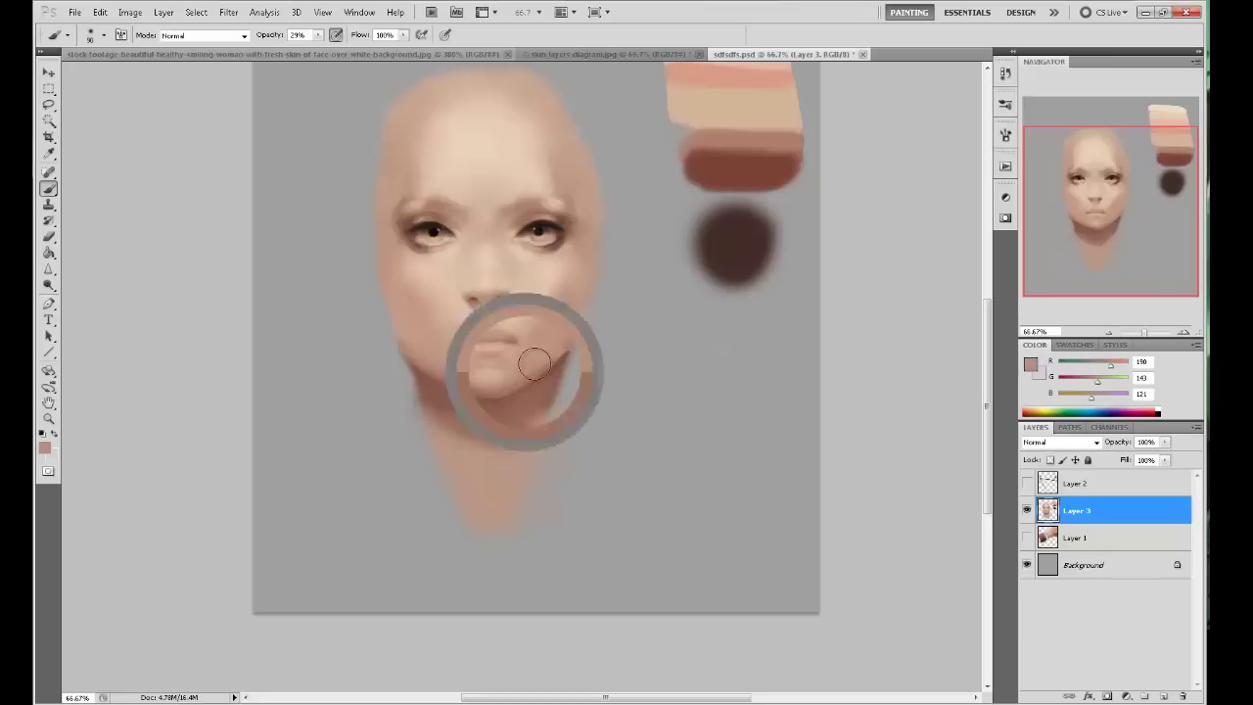
alt+click(510, 397)
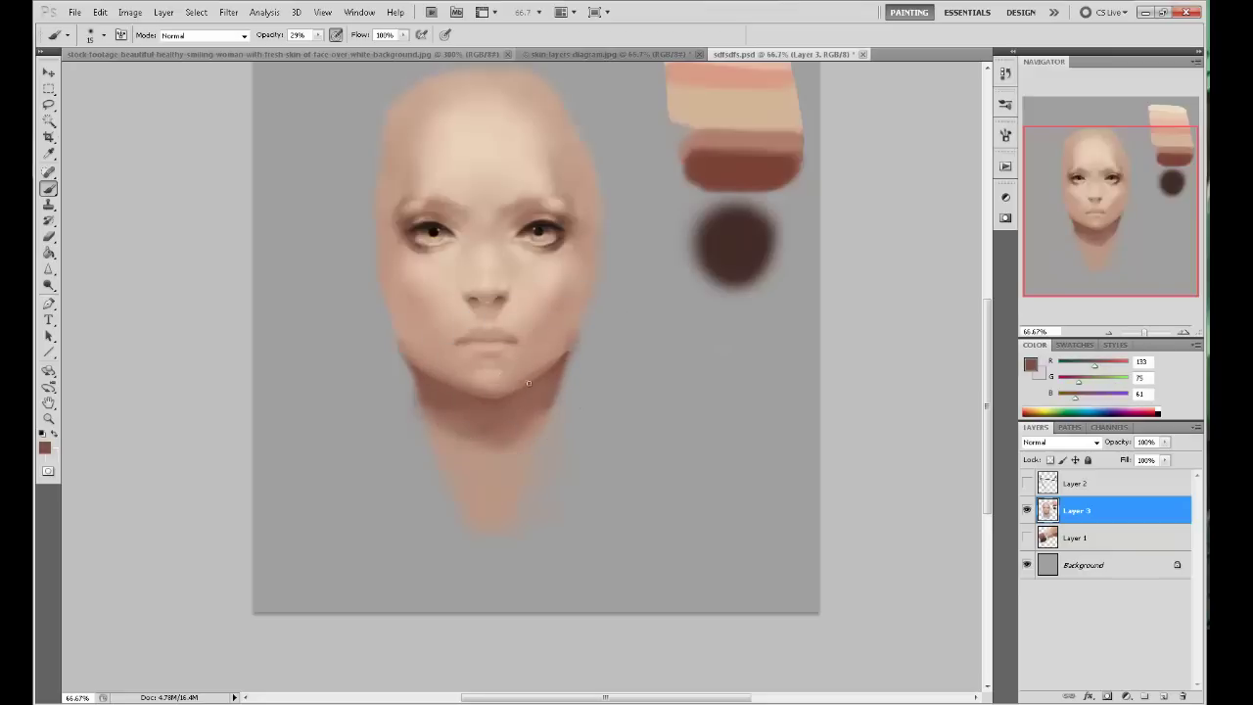
Enlarge the brush and blend the chin's shadow softly down the neck with tones sampled from the neck.
alt+click(480, 444)
key(bracketright)
key(bracketright)
key(bracketright)
key(bracketright)
key(bracketright)
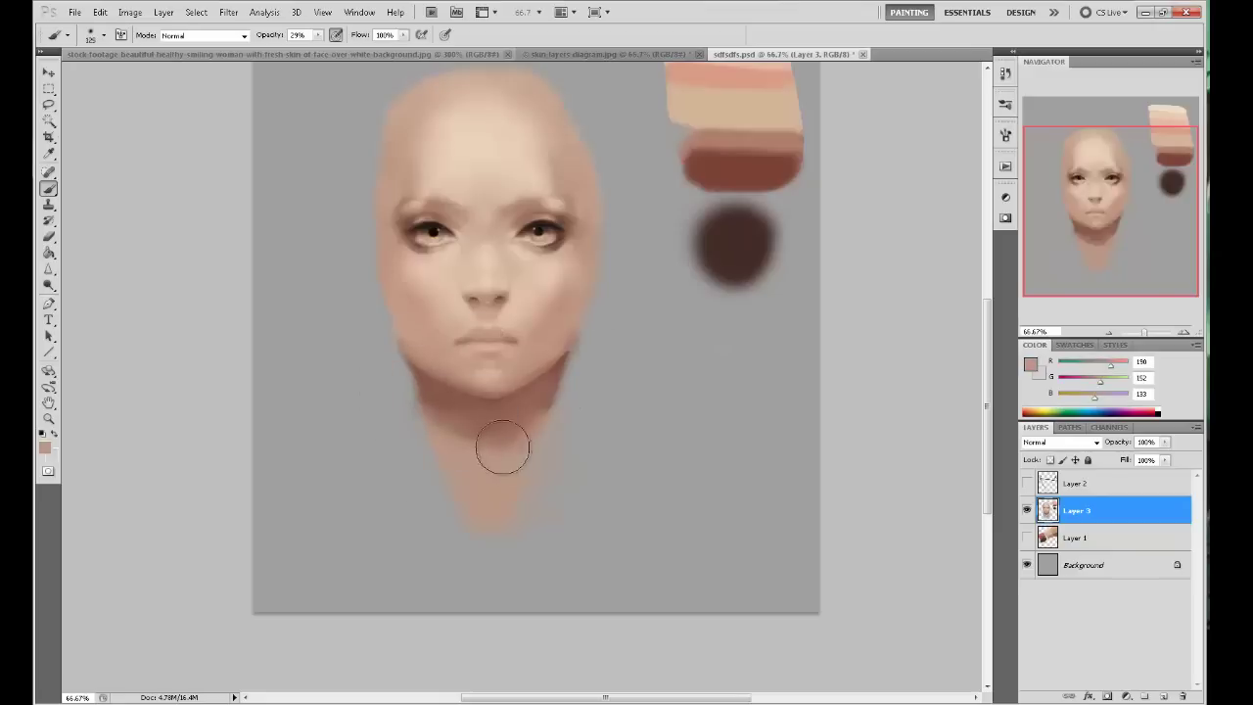
alt+click(531, 408)
key(bracketright)
key(bracketright)
key(bracketright)
mouse_move(489, 440)
mouse_down()
mouse_move(467, 434)
mouse_move(495, 433)
mouse_up()
alt+click(493, 411)
Reduce the brush and soften the underside of the jaw and chin with mid tones sampled along the jawline.
key(bracketleft)
key(bracketleft)
key(bracketleft)
key(bracketleft)
key(bracketleft)
alt+click(462, 380)
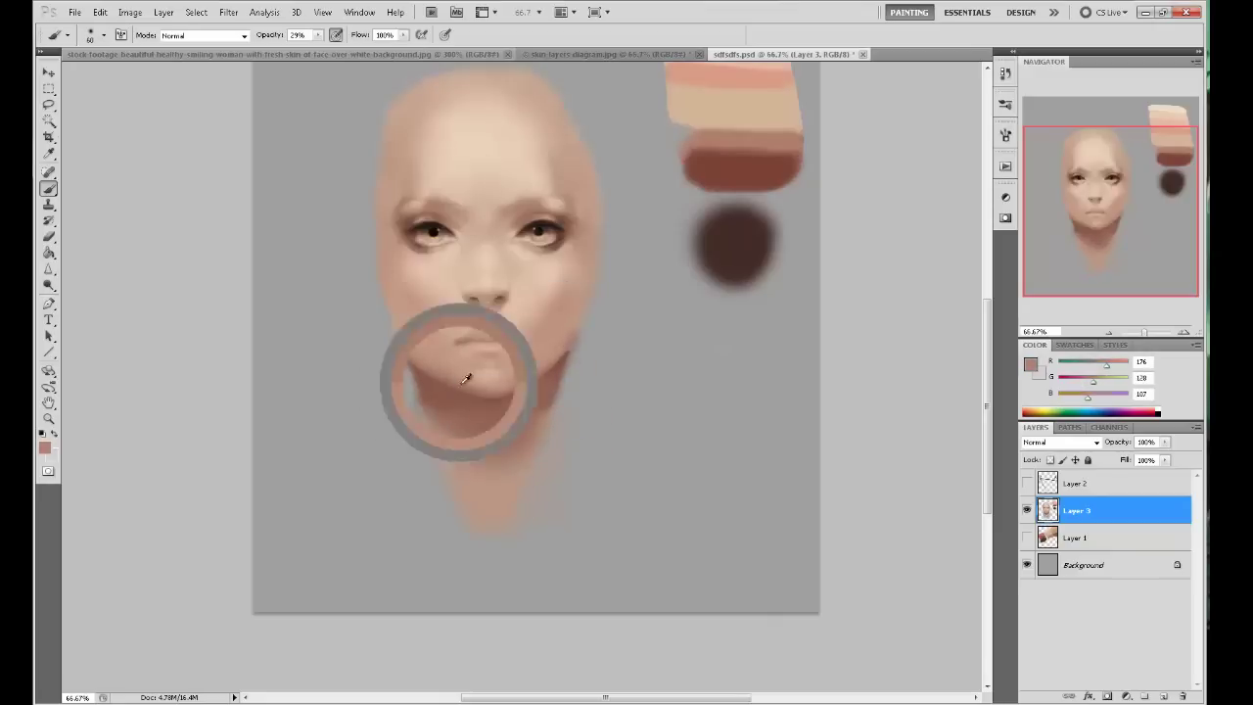
alt+click(532, 369)
alt+click(480, 389)
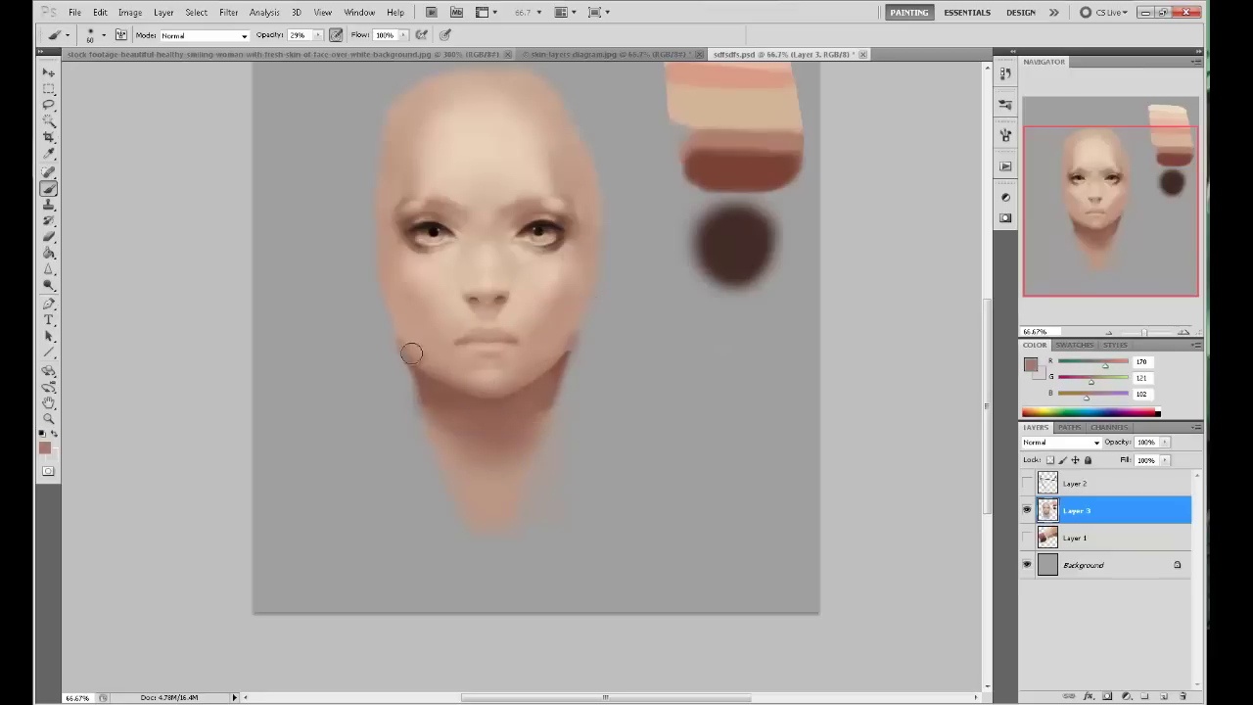
Enlarge the brush to 150 px and shade the lower cheeks and jaw with tones sampled from the jaw and palette.
alt+click(427, 368)
key(bracketright)
key(bracketright)
key(bracketright)
key(bracketright)
key(bracketright)
key(bracketright)
alt+click(428, 352)
alt+click(693, 160)
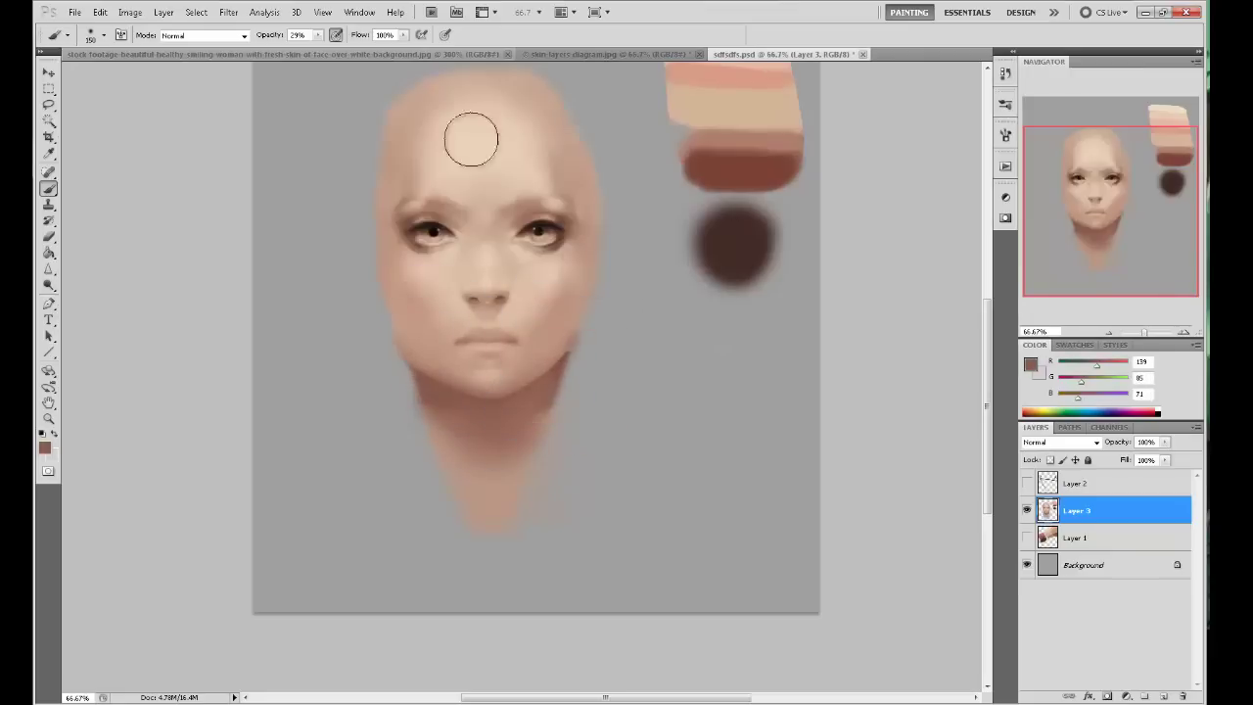
key(bracketright)
key(bracketright)
key(bracketright)
key(bracketright)
key(bracketright)
drag(582, 324, 474, 372)
key(ctrl+z)
Reduce the brush to 50 px, deepen the shadow under the jaw with a sampled reddish brown, and erase both sides of the neck narrower.
alt+click(416, 345)
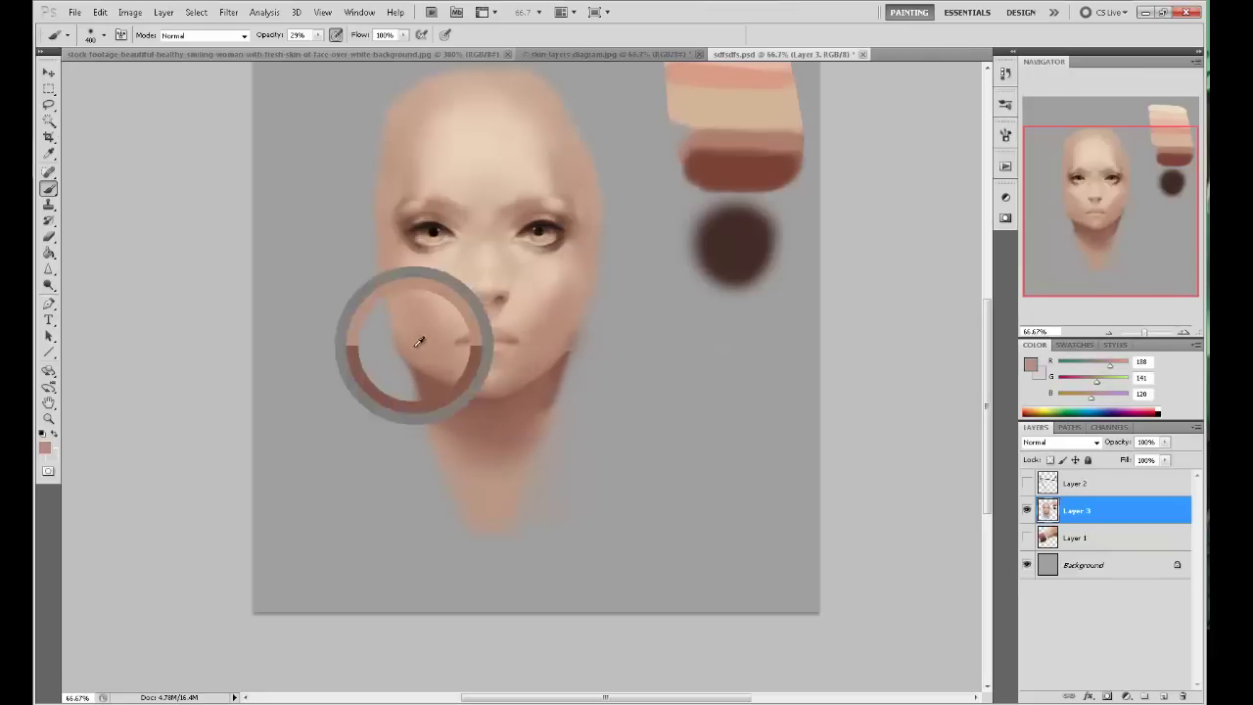
alt+click(562, 358)
key(bracketleft)
key(bracketleft)
key(bracketleft)
key(bracketleft)
key(bracketleft)
key(bracketleft)
key(bracketleft)
key(bracketleft)
key(bracketleft)
key(bracketleft)
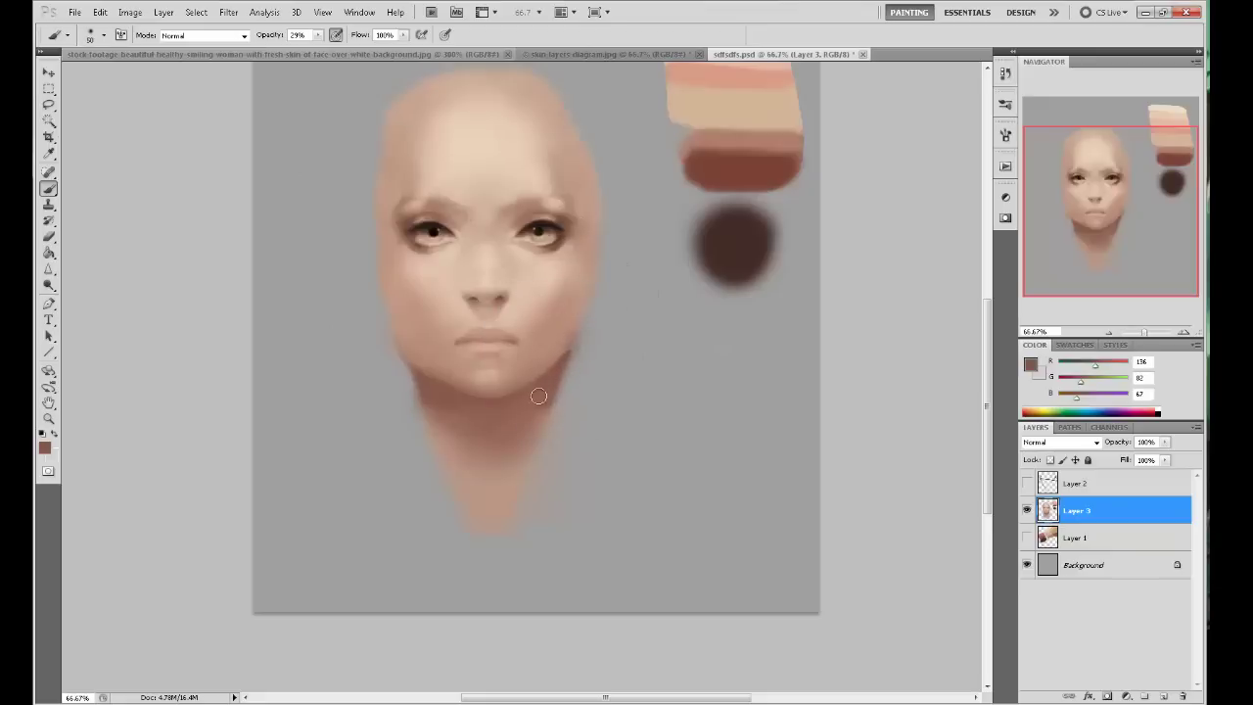
key(e)
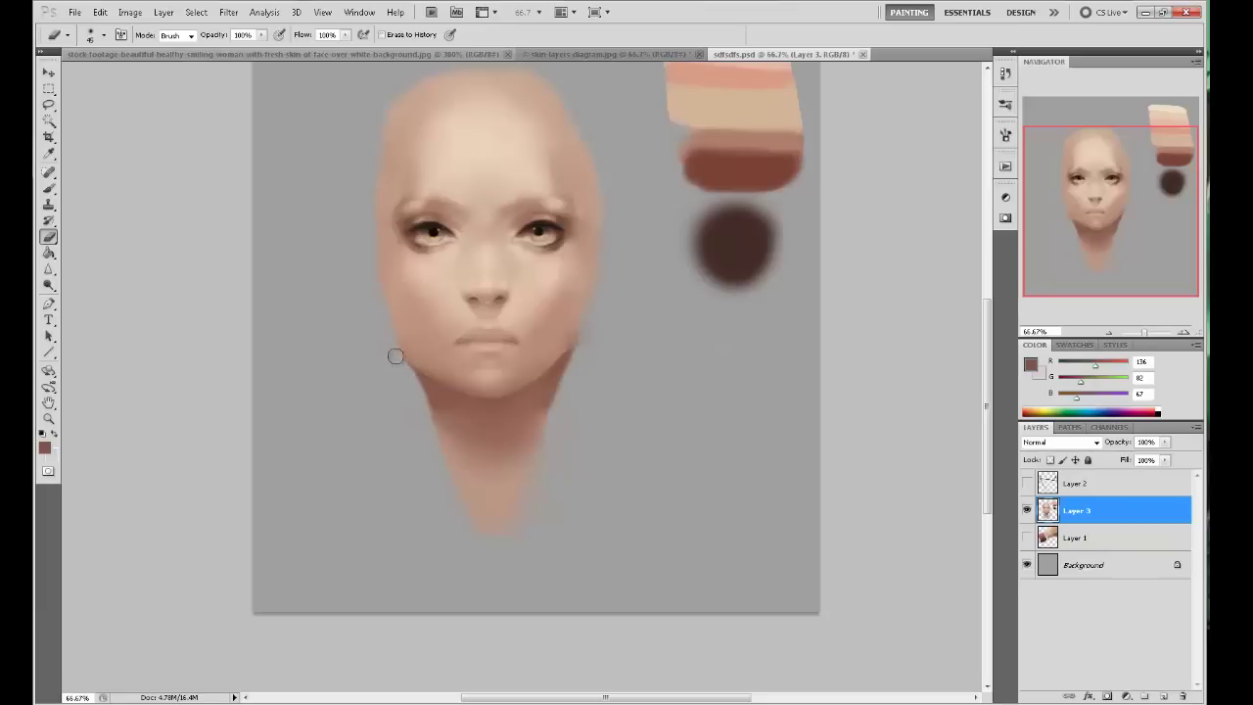
Sketch the neck and shoulder lines in reddish brown, and clean up the outer contour with sampled background grey at 100% opacity.
key(b)
key(ctrl+minus)
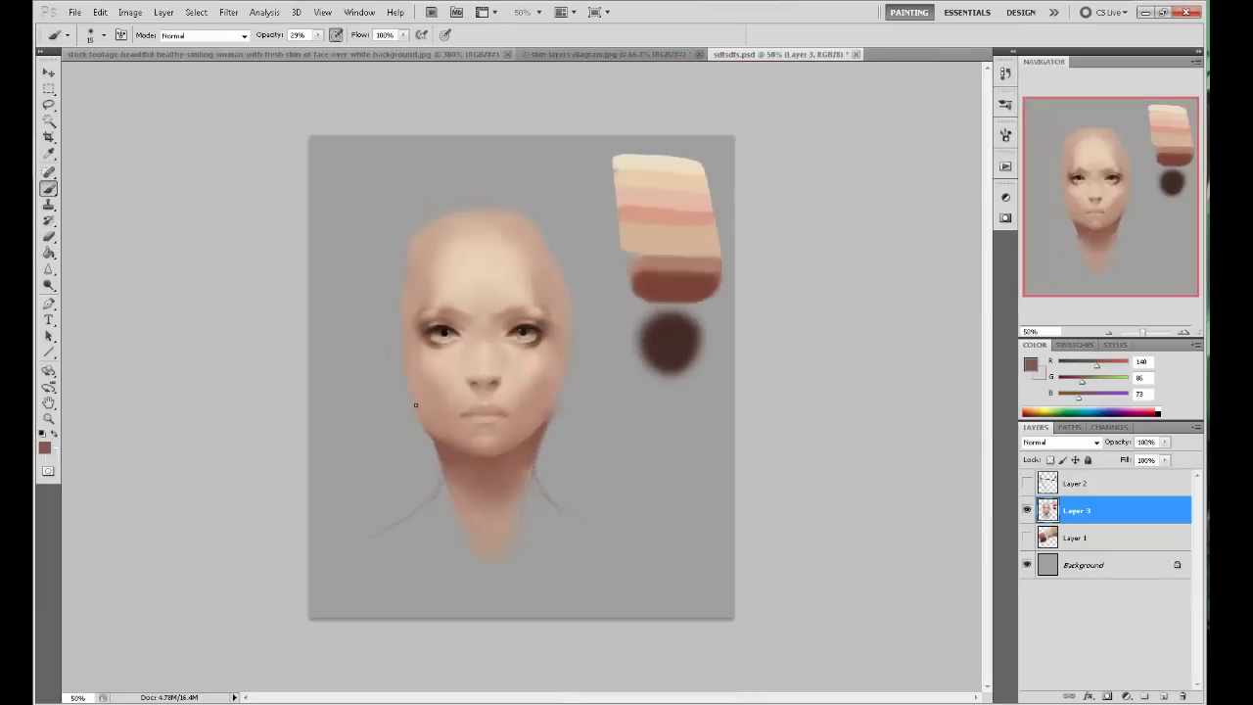
alt+click(565, 507)
key(0)
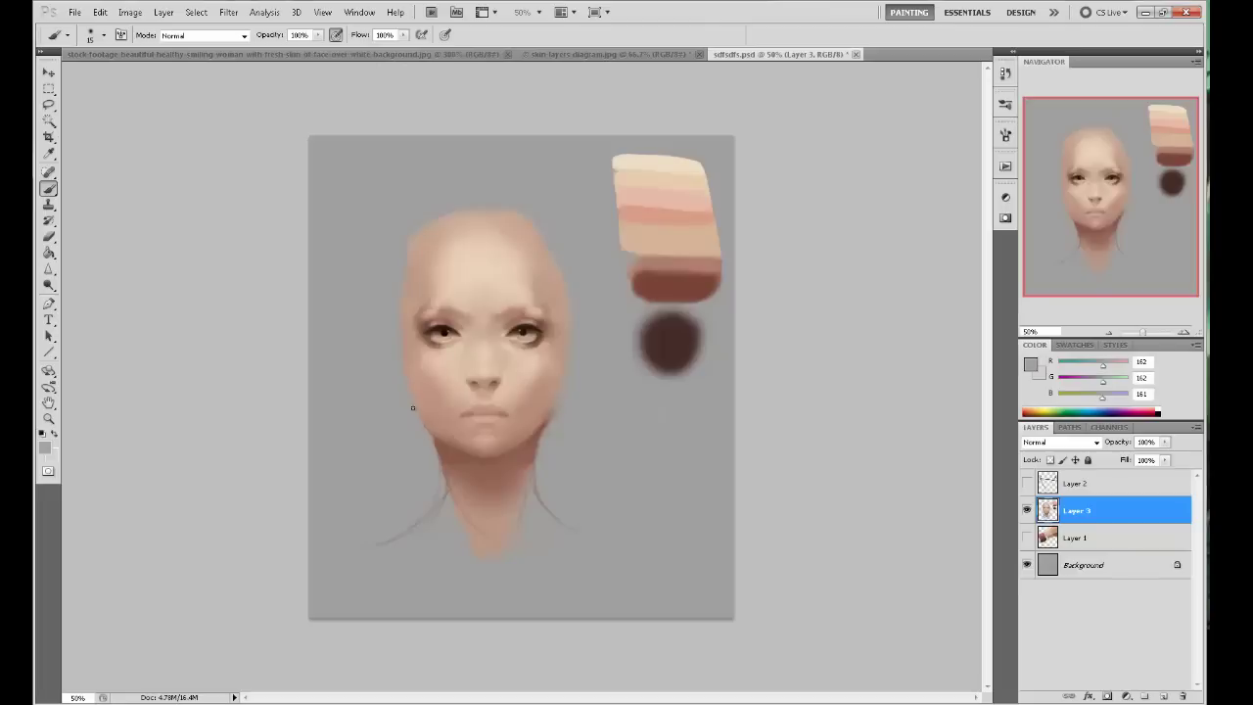
Touch up the jaw edge with a sampled skin tone, then set the brush to 125 px and 44% opacity for blending.
alt+click(434, 415)
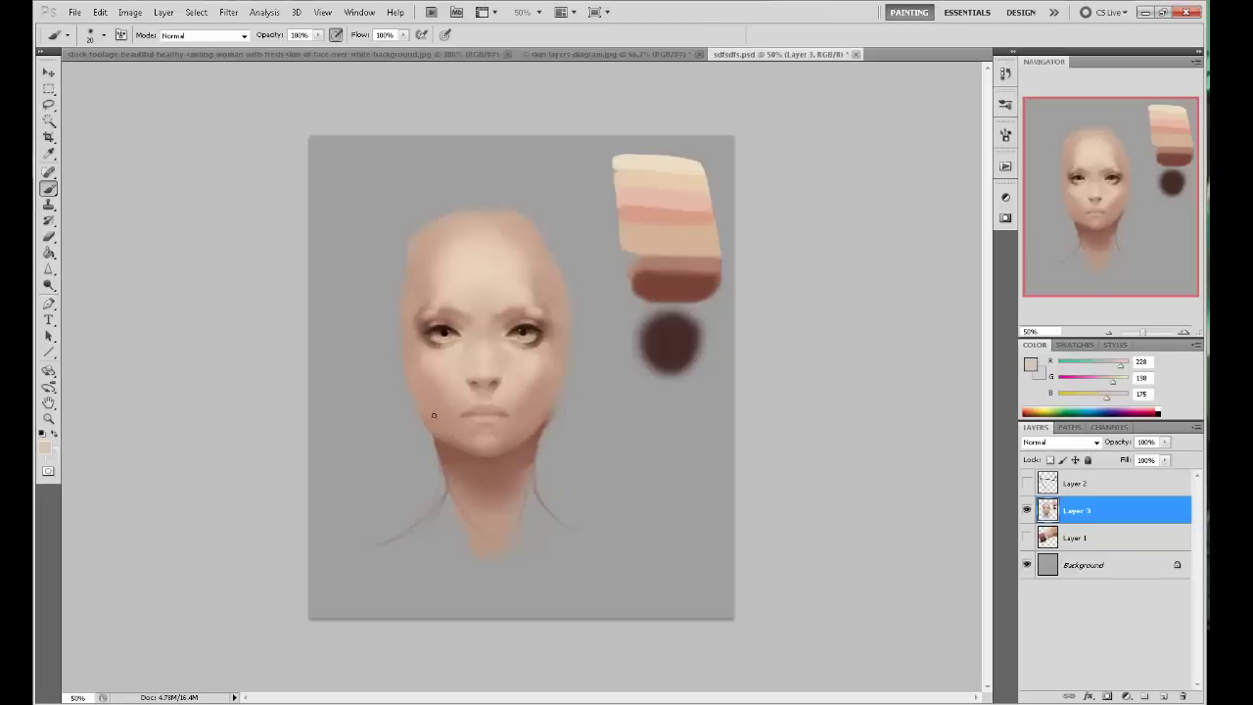
key(bracketright)
key(bracketright)
key(bracketright)
key(bracketright)
key(bracketright)
key(bracketright)
key(bracketright)
key(bracketright)
key(bracketright)
key(bracketright)
key(4)
key(4)
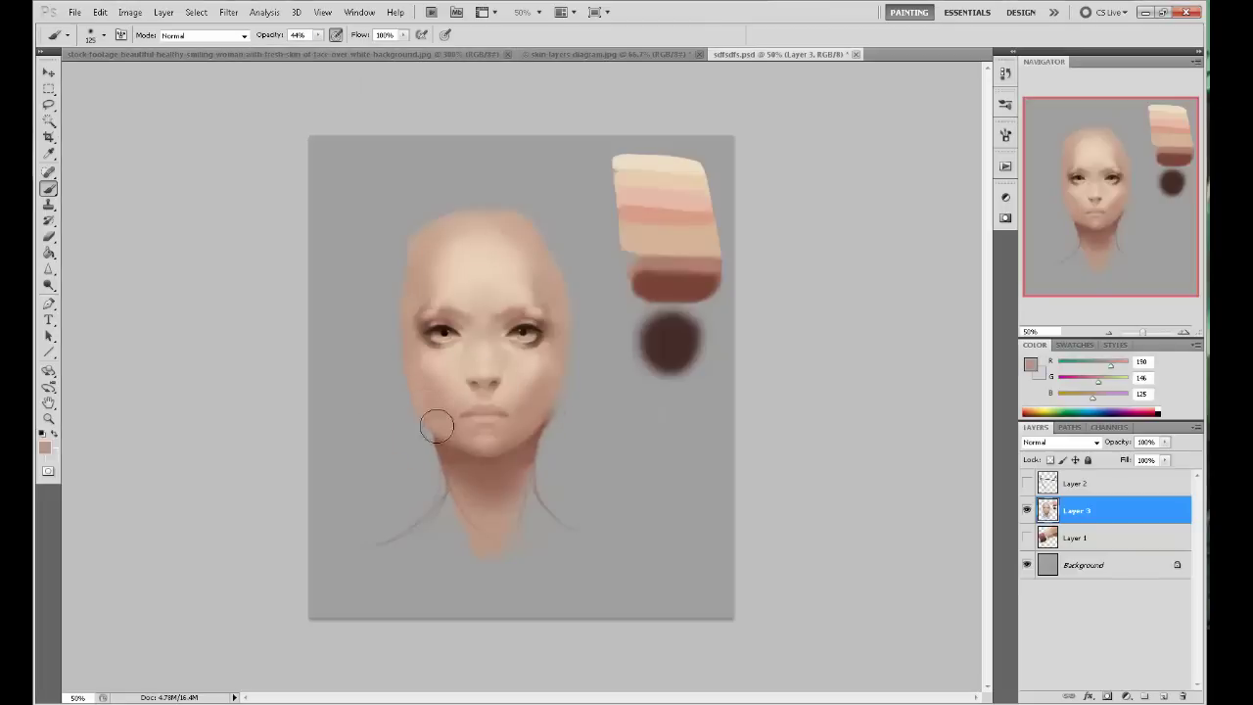
Blend the cheeks, jaw and mouth corners with skin tones sampled from the cheeks, chin and mouth area.
alt+click(463, 373)
click(420, 403)
alt+click(441, 420)
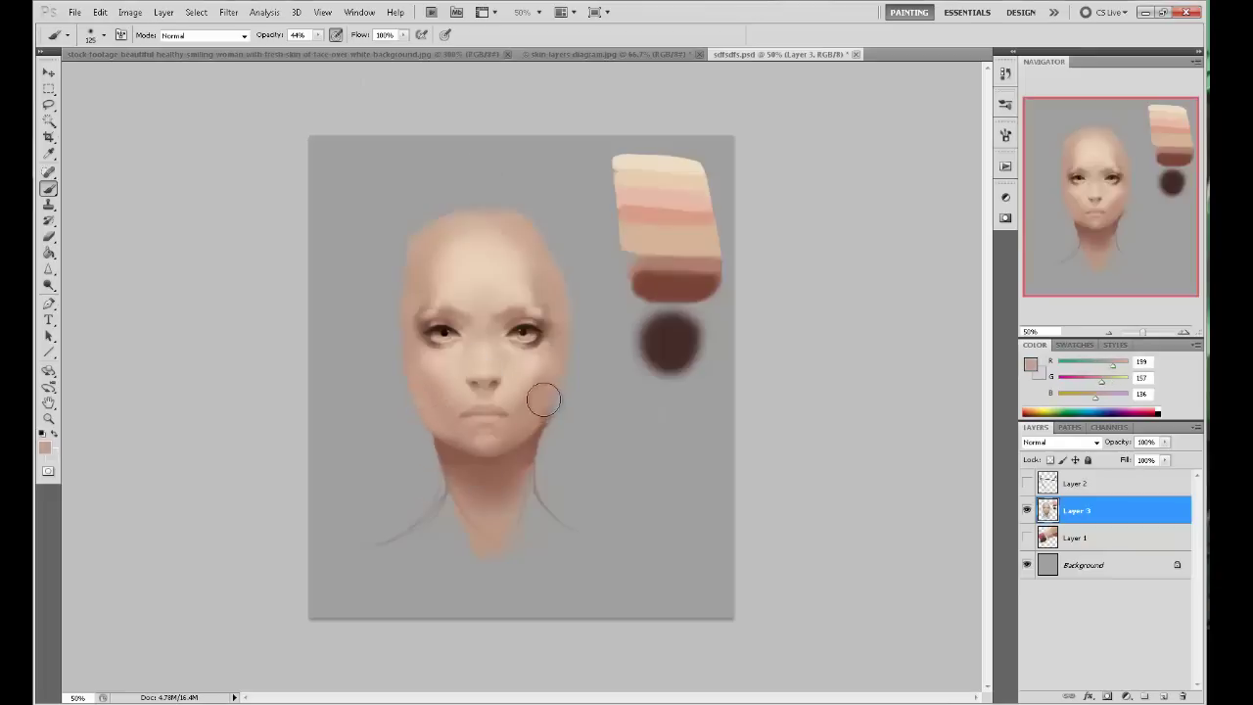
alt+click(513, 437)
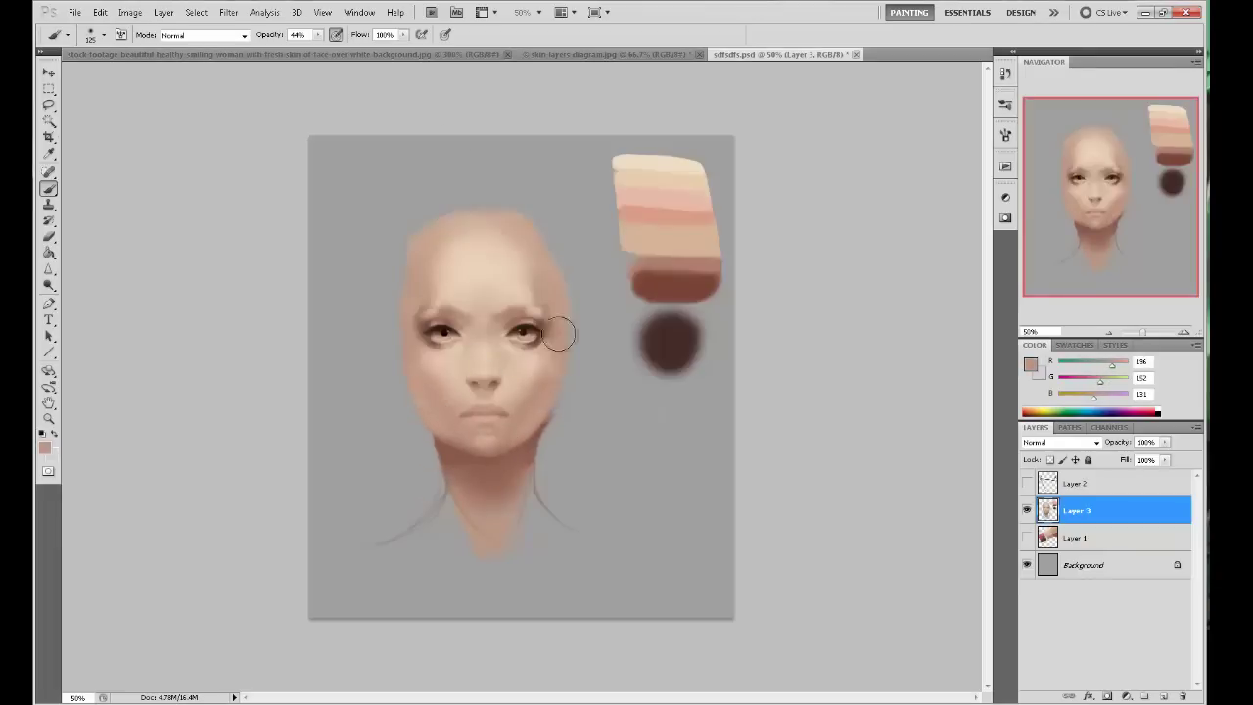
alt+click(462, 418)
alt+click(463, 411)
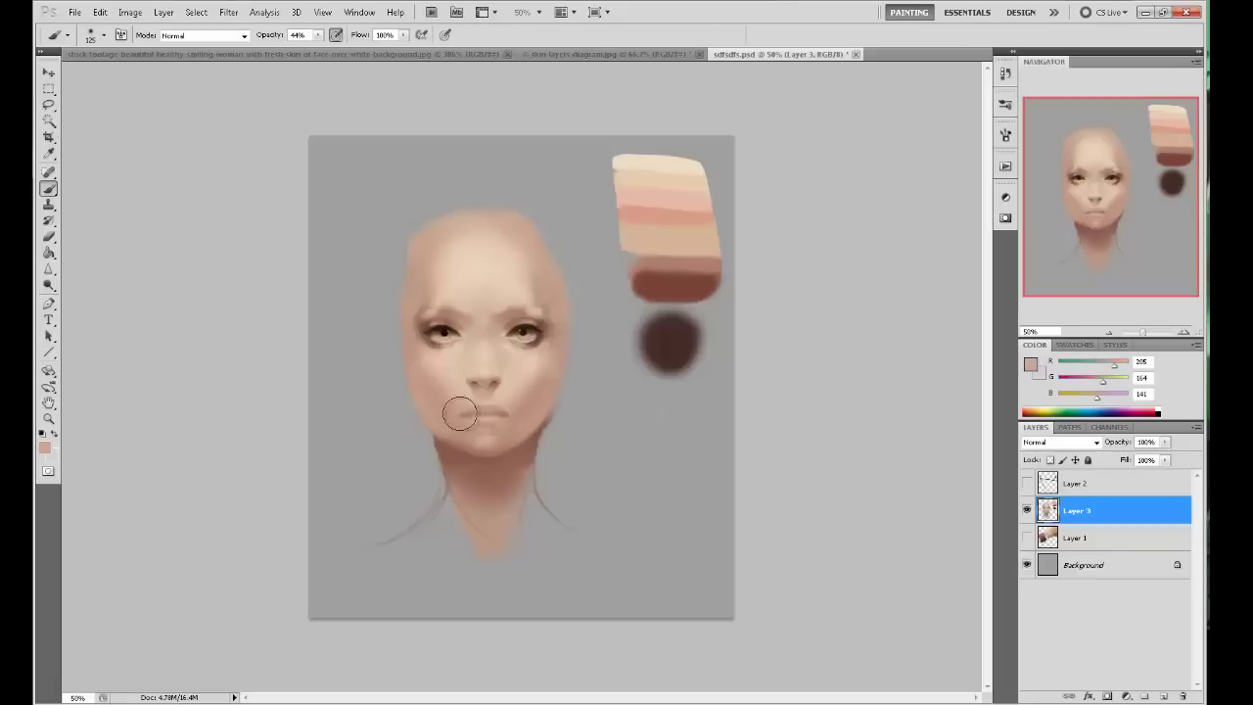
alt+click(462, 416)
alt+click(512, 308)
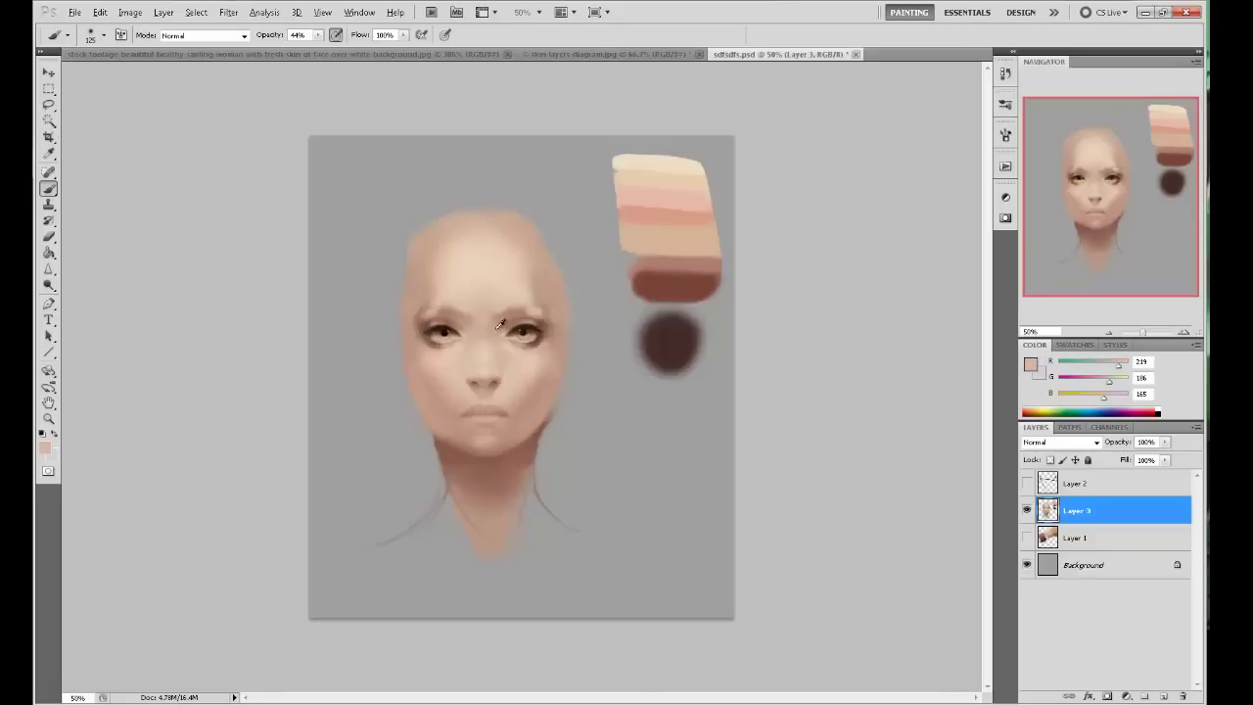
Smooth the area between the eyebrows and the nose bridge with tones sampled from the brow, forehead and nose.
alt+click(479, 321)
alt+click(453, 311)
alt+click(490, 323)
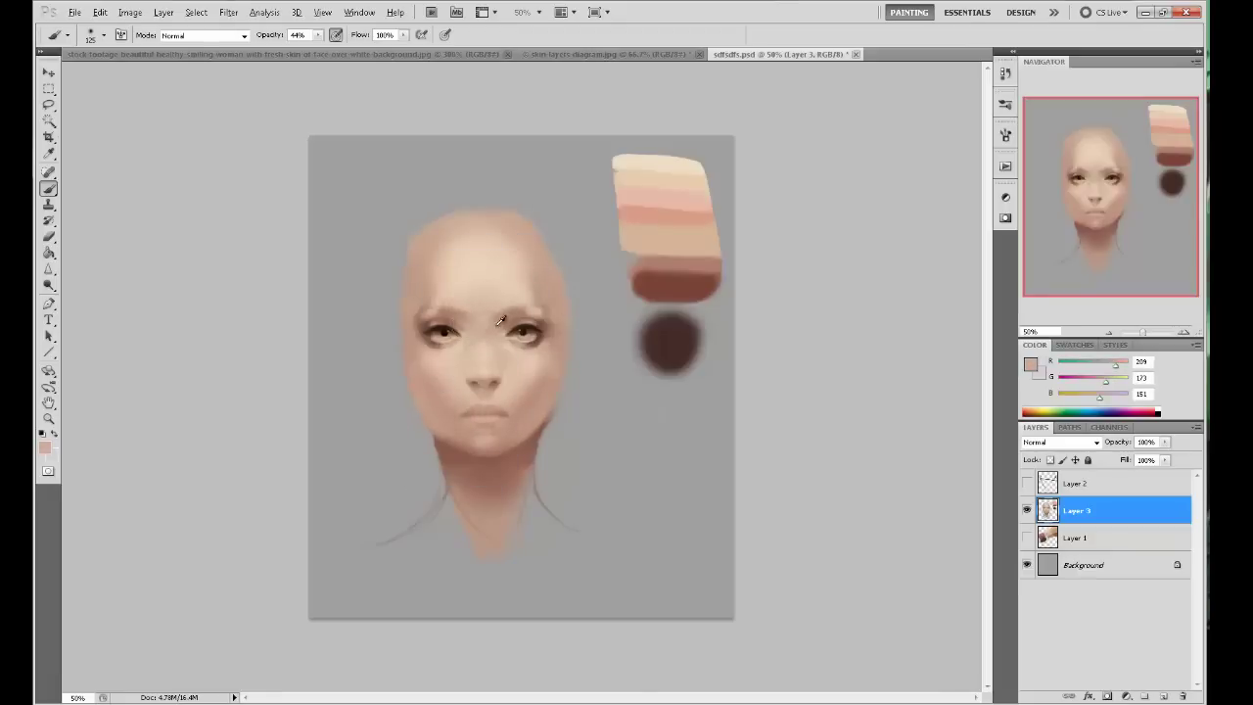
alt+click(495, 268)
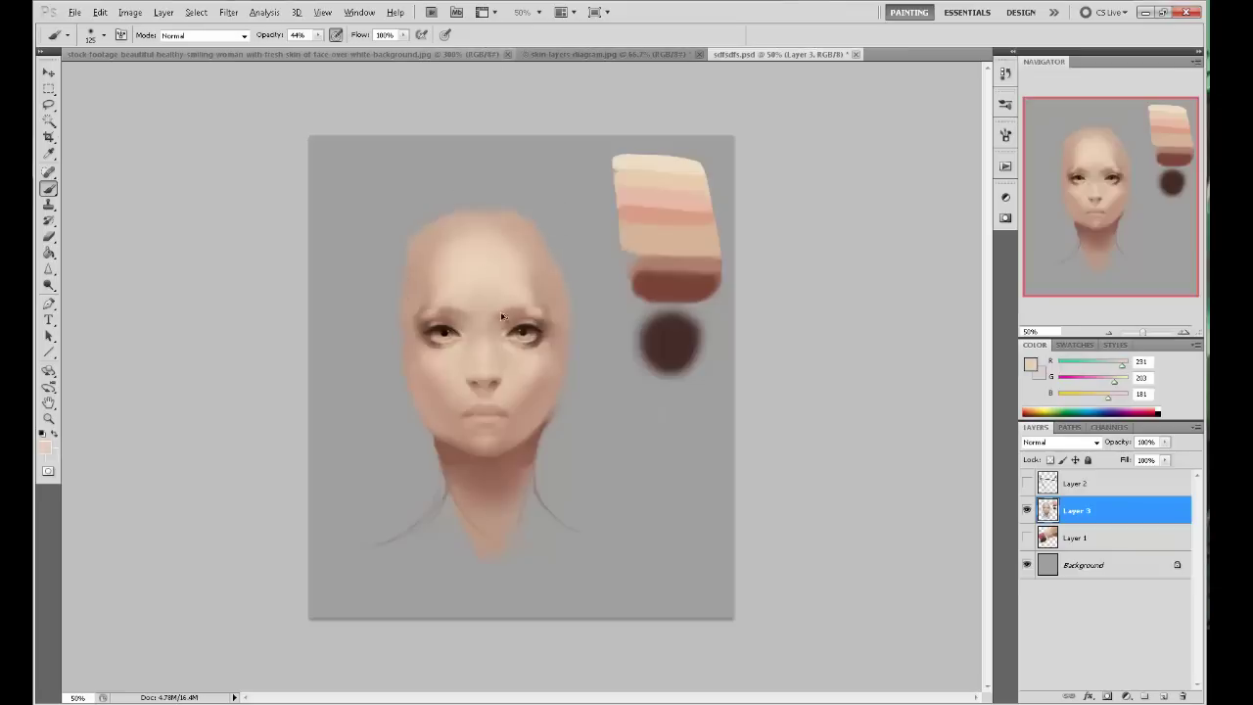
alt+click(487, 339)
Reduce the brush and refine the outer ends of both eyebrows with reddish-brown and pinkish tones sampled from the palette and brows.
alt+click(541, 331)
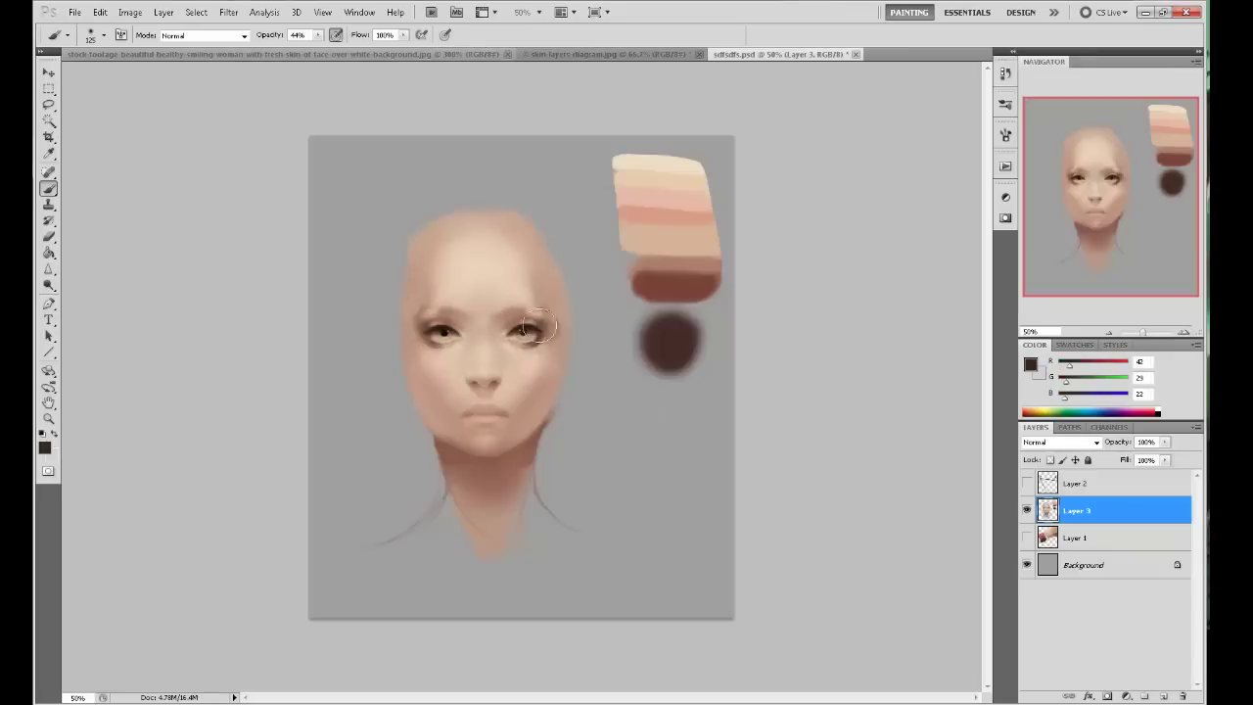
key(bracketleft)
key(bracketleft)
key(bracketleft)
key(bracketleft)
key(bracketleft)
key(bracketleft)
key(bracketleft)
alt+click(662, 284)
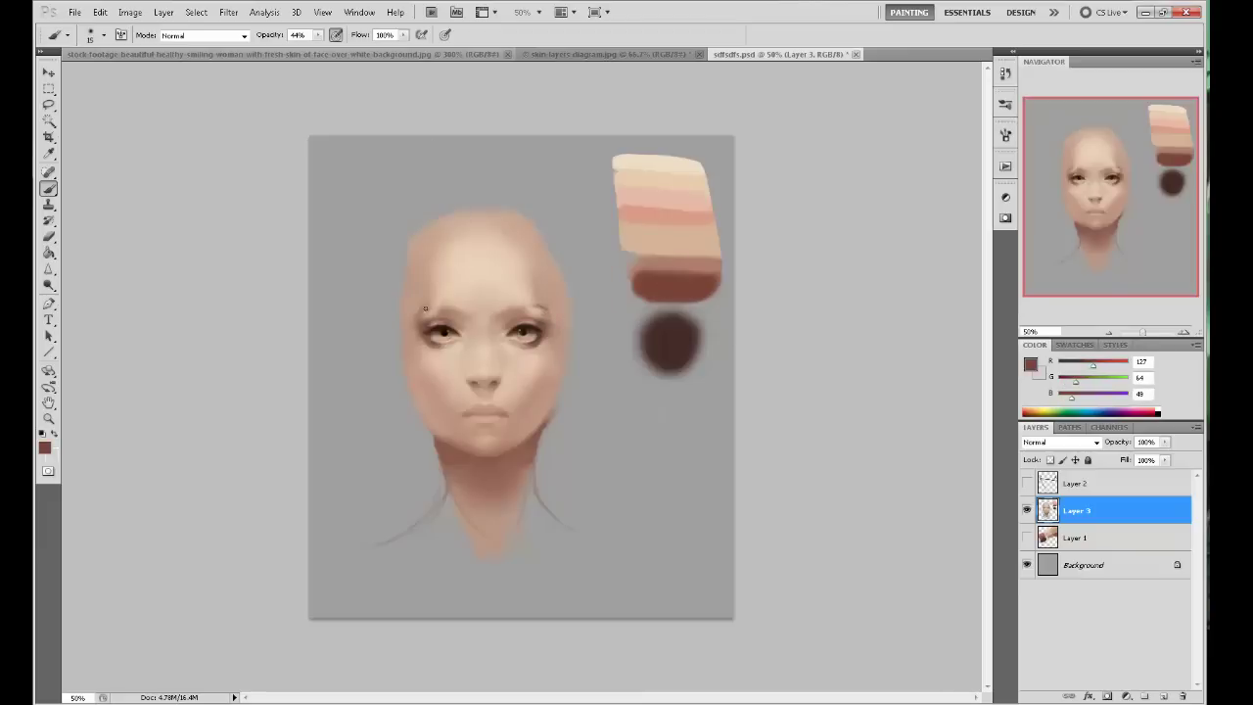
alt+click(542, 307)
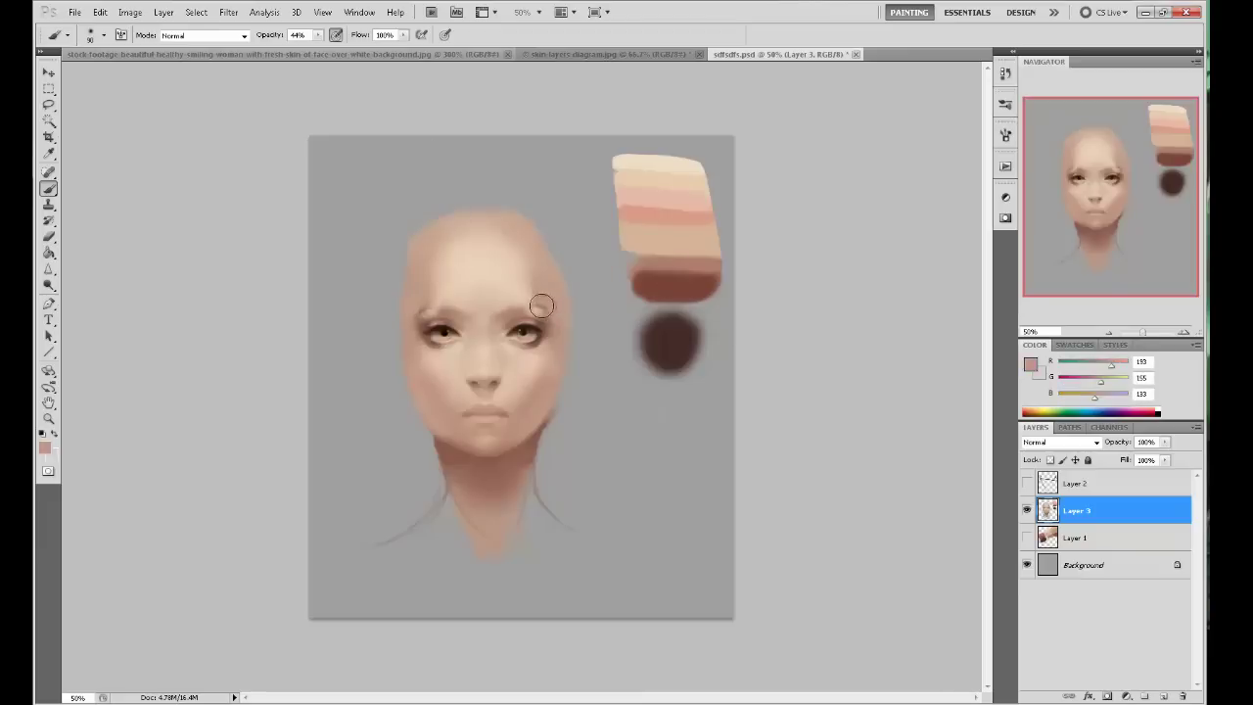
alt+click(424, 308)
Darken the lash lines and outer corners of both eyes with dark brown tones sampled from the eyes.
alt+click(535, 331)
alt+click(433, 337)
alt+click(520, 329)
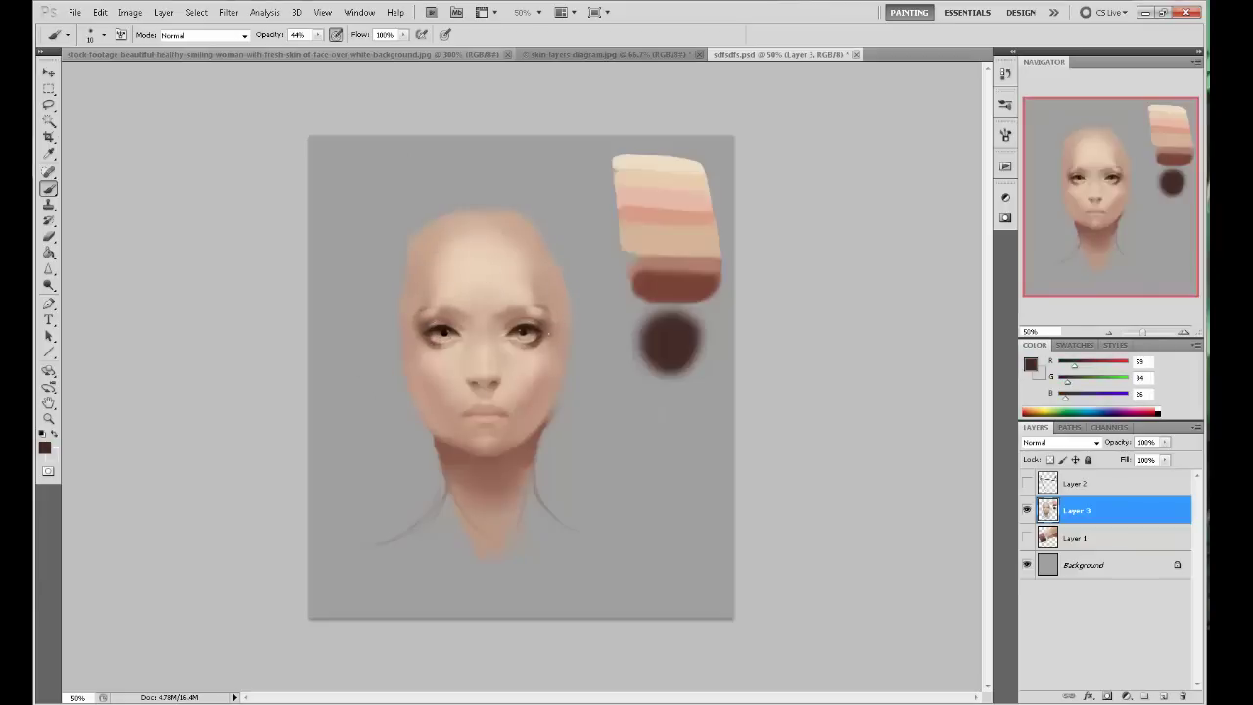
Adjust the face layer around the eye with the Liquify filter and apply it.
key(ctrl+shift+x)
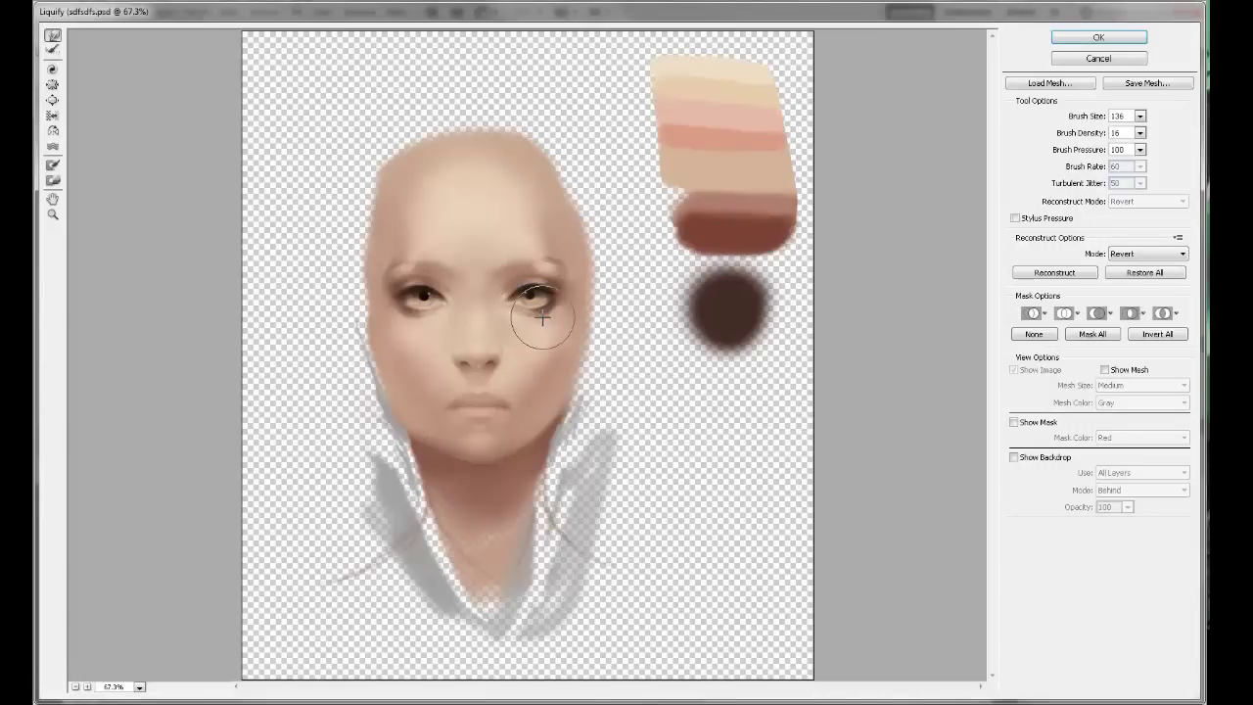
key(Return)
Add a new layer in Color blend mode with a sampled forehead tone and merge it down into Layer 3.
alt+click(482, 262)
click(1164, 696)
click(1060, 442)
click(1040, 416)
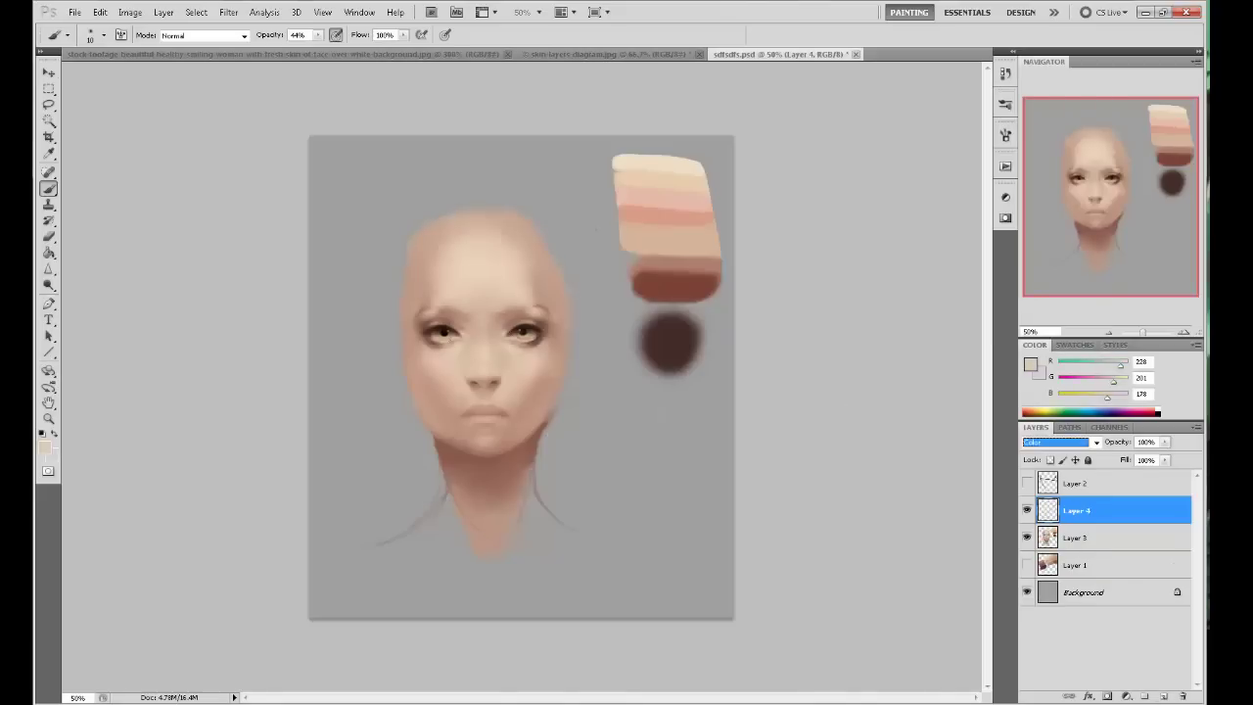
key(Return)
key(ctrl+e)
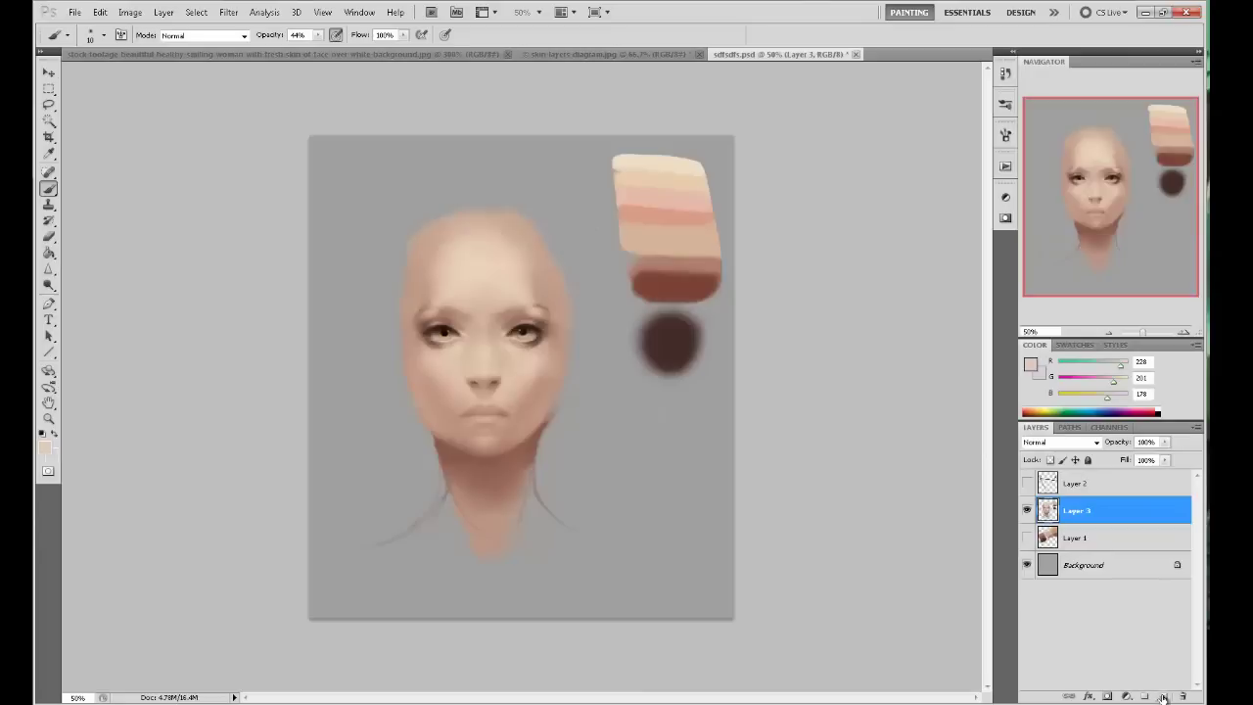
Add a new layer and sketch the hair outline and ear with a 10 px brush in the palette's dark brown.
click(1165, 697)
alt+click(669, 340)
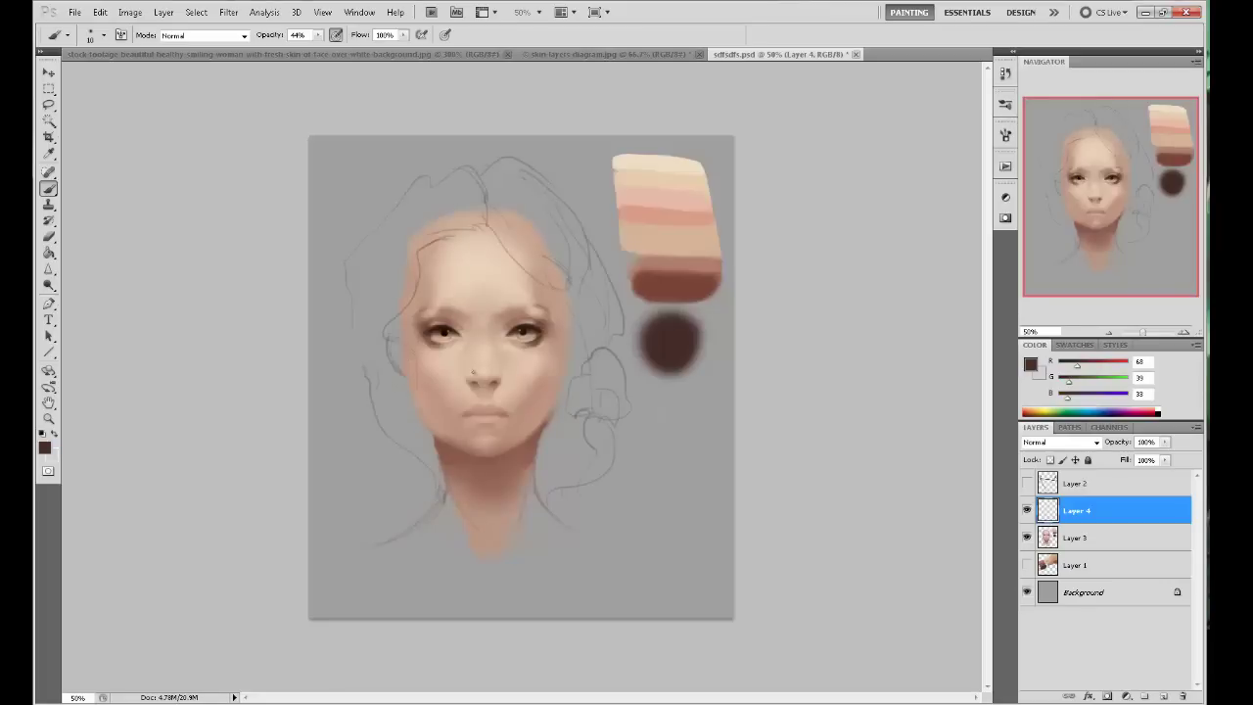
drag(391, 333, 416, 405)
Sketch loose hair strands around the face, the neck lines and the rounded collar on Layer 4 in dark brown.
drag(398, 368, 437, 544)
key(ctrl+z)
mouse_move(399, 376)
mouse_down()
mouse_move(418, 422)
mouse_move(411, 572)
mouse_up()
drag(413, 394, 421, 554)
key(ctrl+alt+z)
key(ctrl+alt+z)
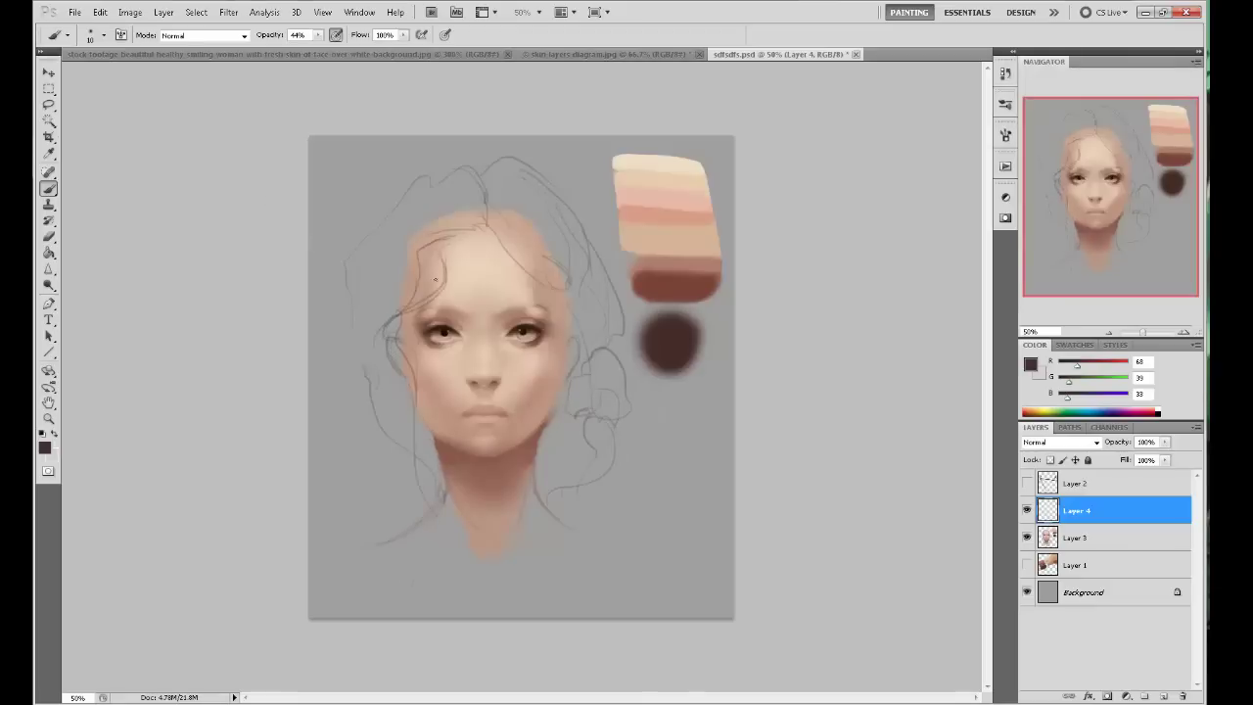
drag(490, 235, 538, 282)
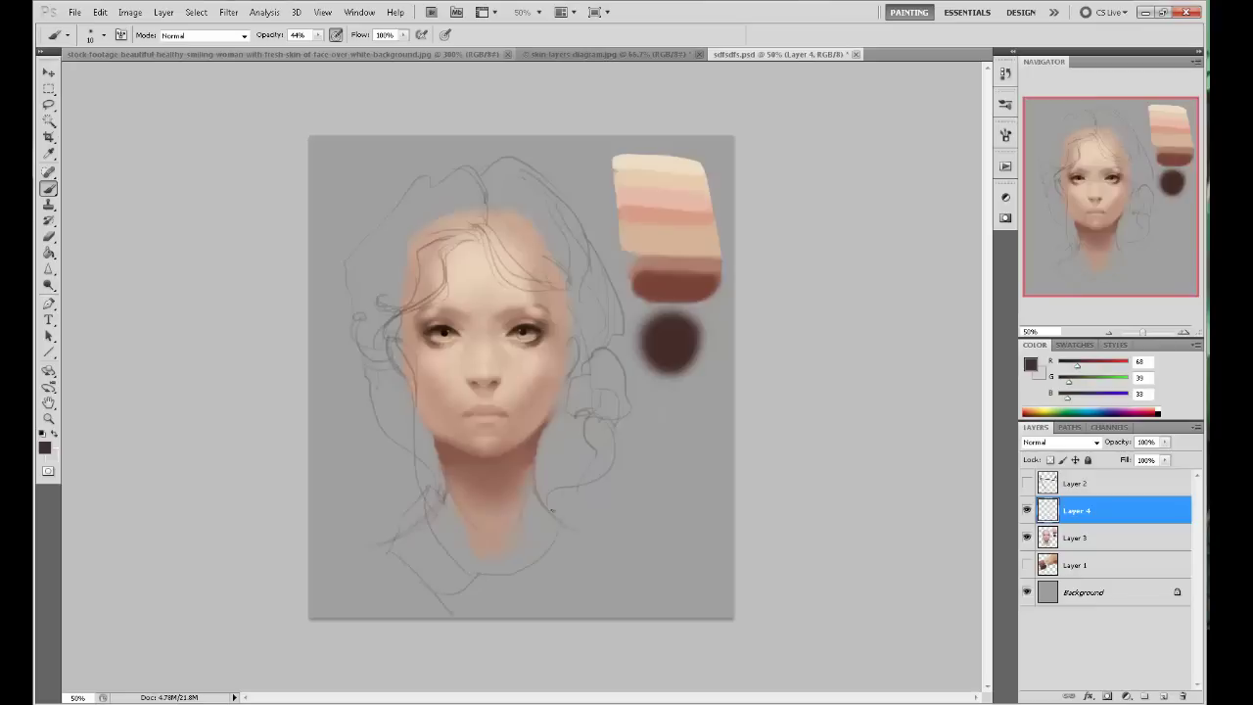
drag(552, 509, 487, 581)
Add a new layer in Multiply blend mode and try tinting the mouth area with a salmon palette tone, undoing the strokes.
click(1164, 696)
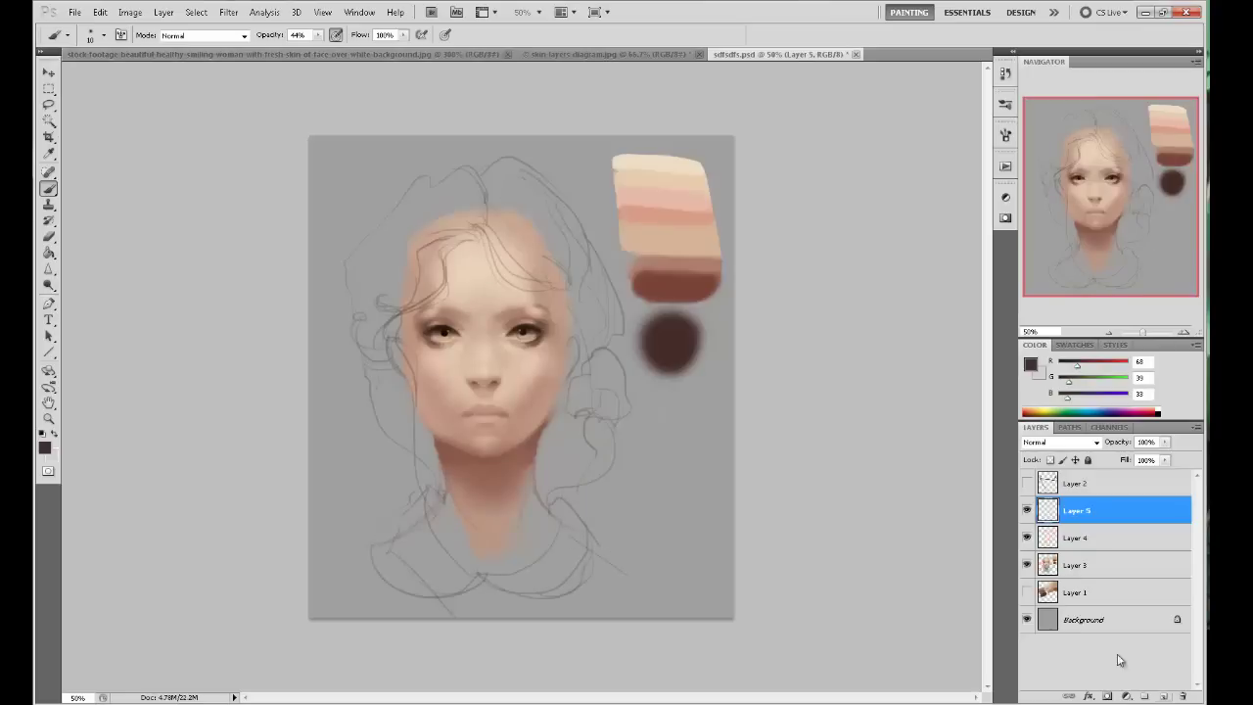
click(1061, 442)
click(1058, 130)
drag(504, 415, 470, 417)
alt+click(668, 213)
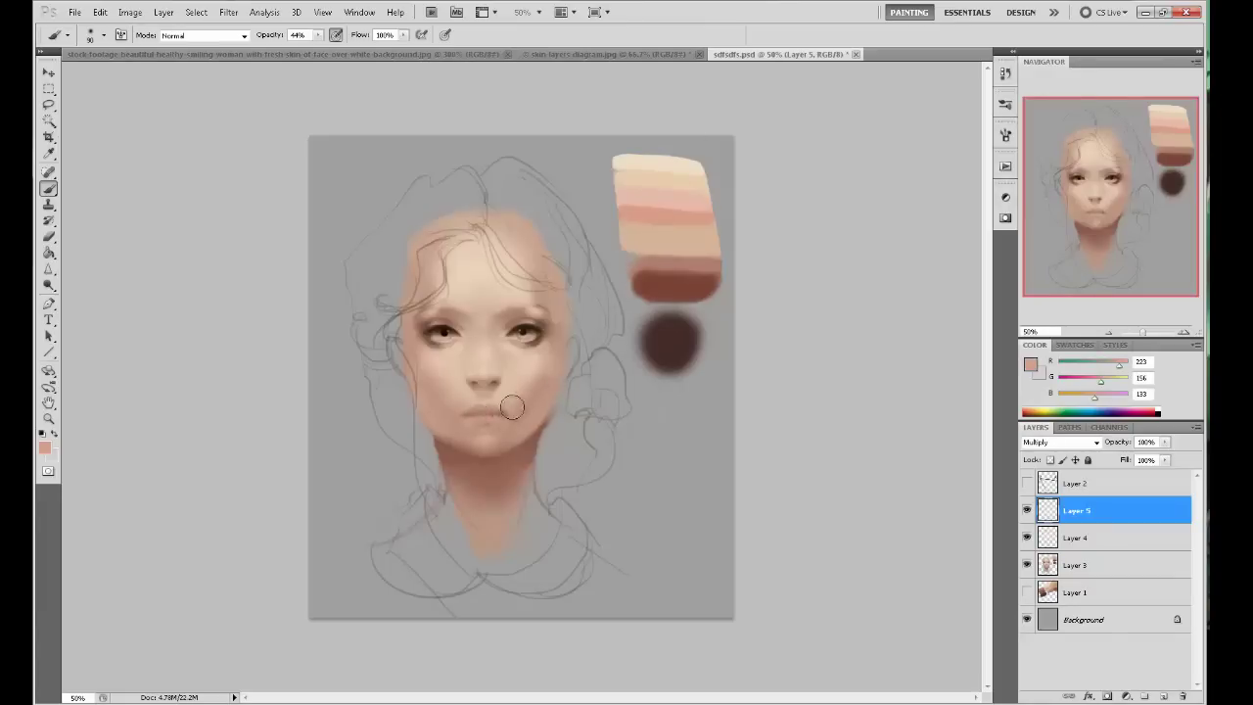
key(ctrl+alt+z)
key(ctrl+alt+z)
Tint the lower face on the new layer with the palette's light pink and merge the layer down into Layer 3.
alt+click(666, 204)
key(])
key(])
key(])
key(])
key(])
key([)
key([)
key([)
key([)
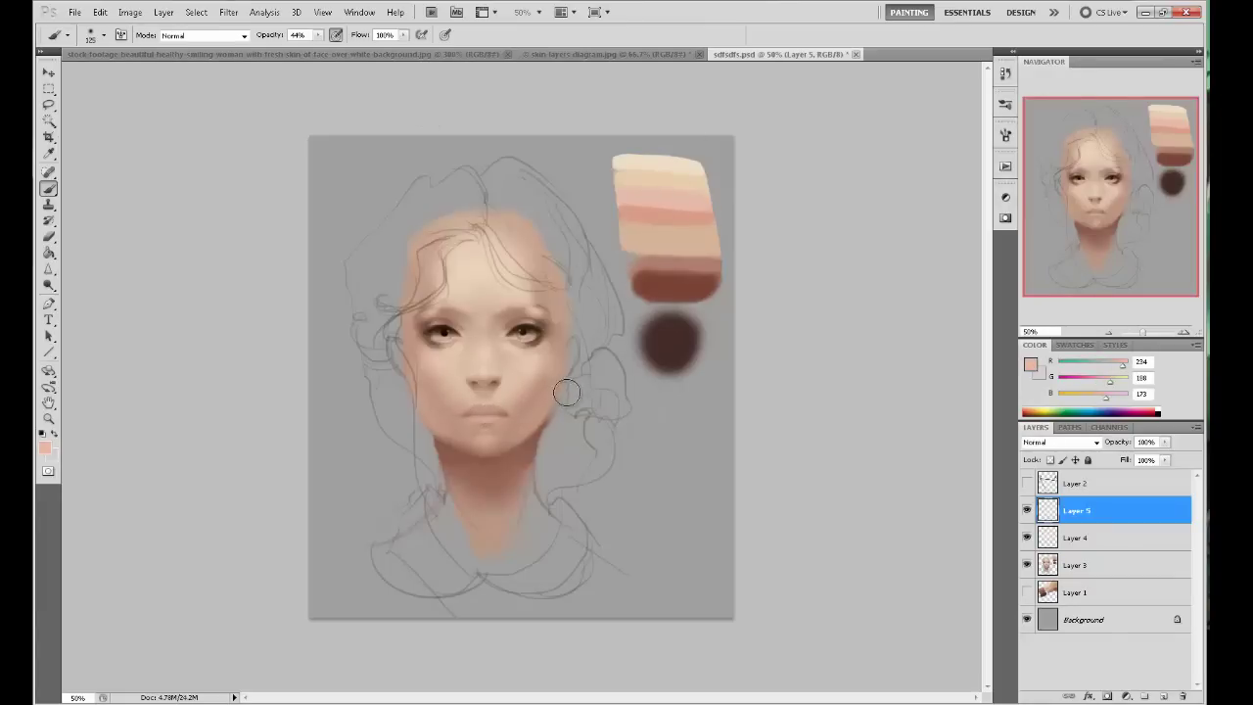
right_click(1106, 510)
click(1088, 495)
right_click(1097, 510)
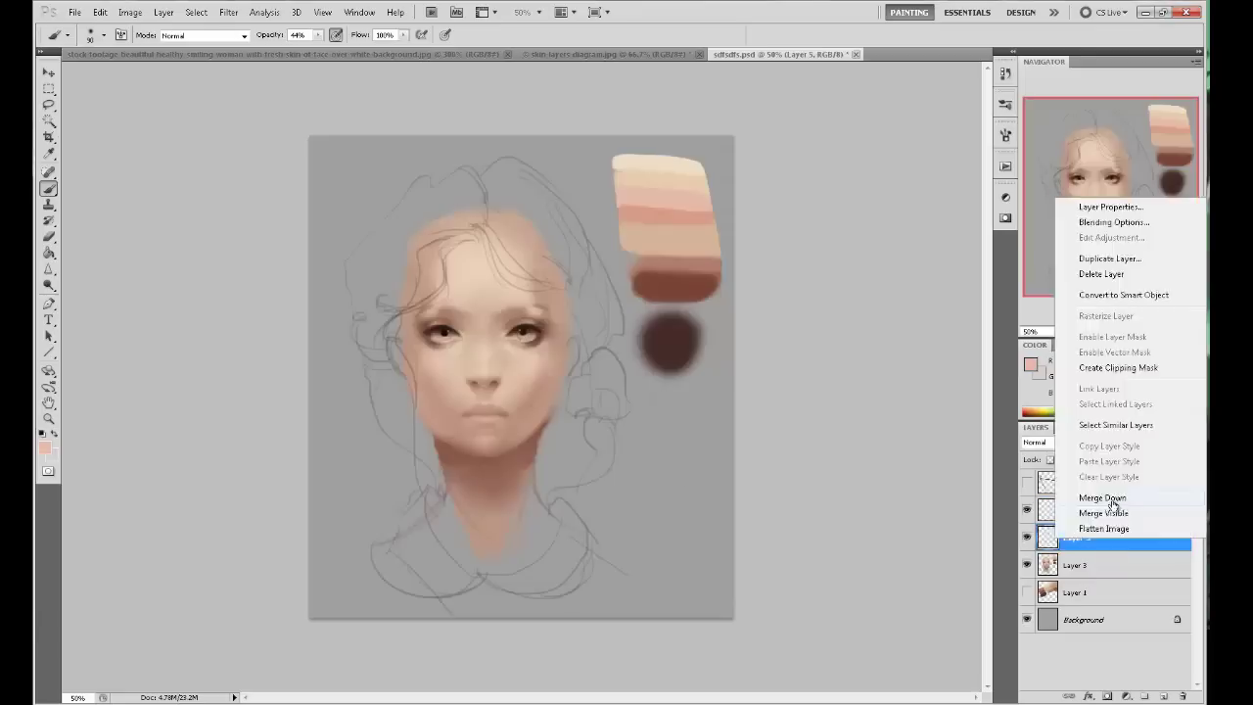
click(1088, 495)
Soften the cheek and jaw on Layer 3 with a much larger soft brush in a skin tone sampled from the jaw.
key(bracketright)
key(bracketright)
key(bracketright)
key(bracketright)
key(bracketright)
key(bracketright)
key(bracketright)
key(bracketright)
alt+click(445, 447)
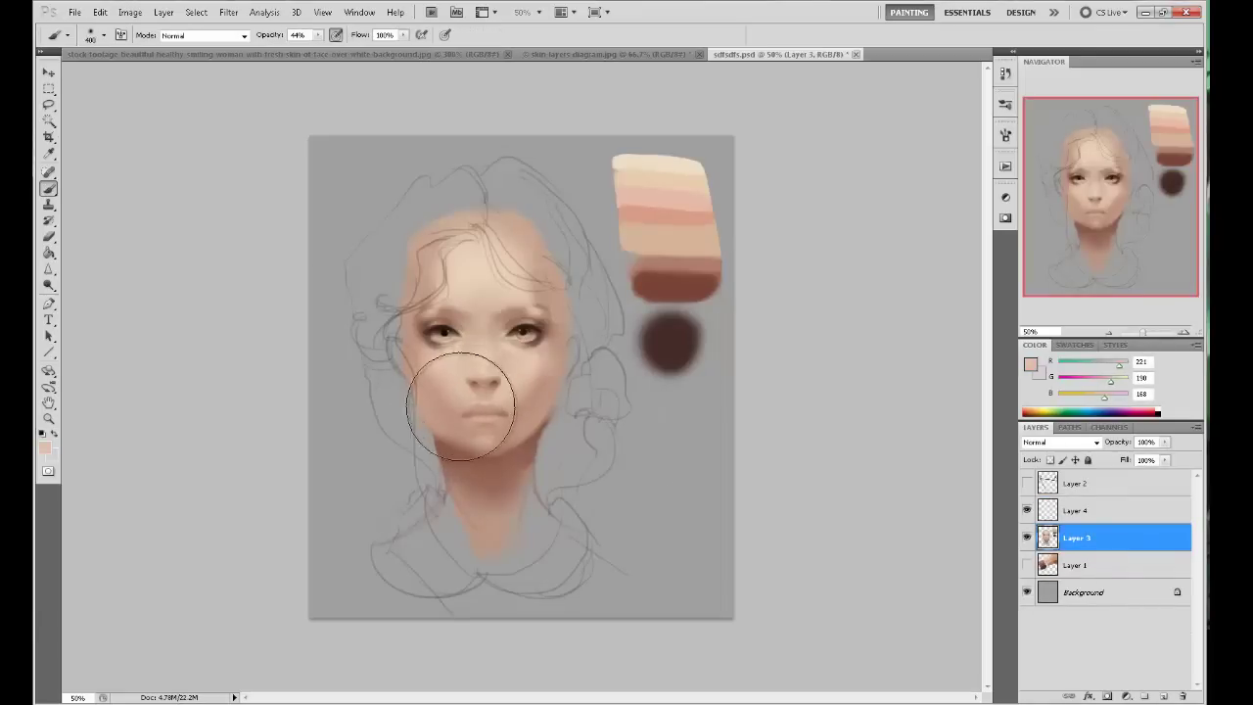
Blend the area around the nose and mouth with resized soft brushes in tones sampled from the cheek and nostril.
alt+click(519, 372)
key(bracketleft)
key(bracketleft)
key(bracketleft)
key(bracketleft)
key(bracketleft)
key(bracketleft)
key(bracketleft)
key(bracketleft)
key(bracketleft)
key(bracketleft)
key(bracketleft)
key(bracketleft)
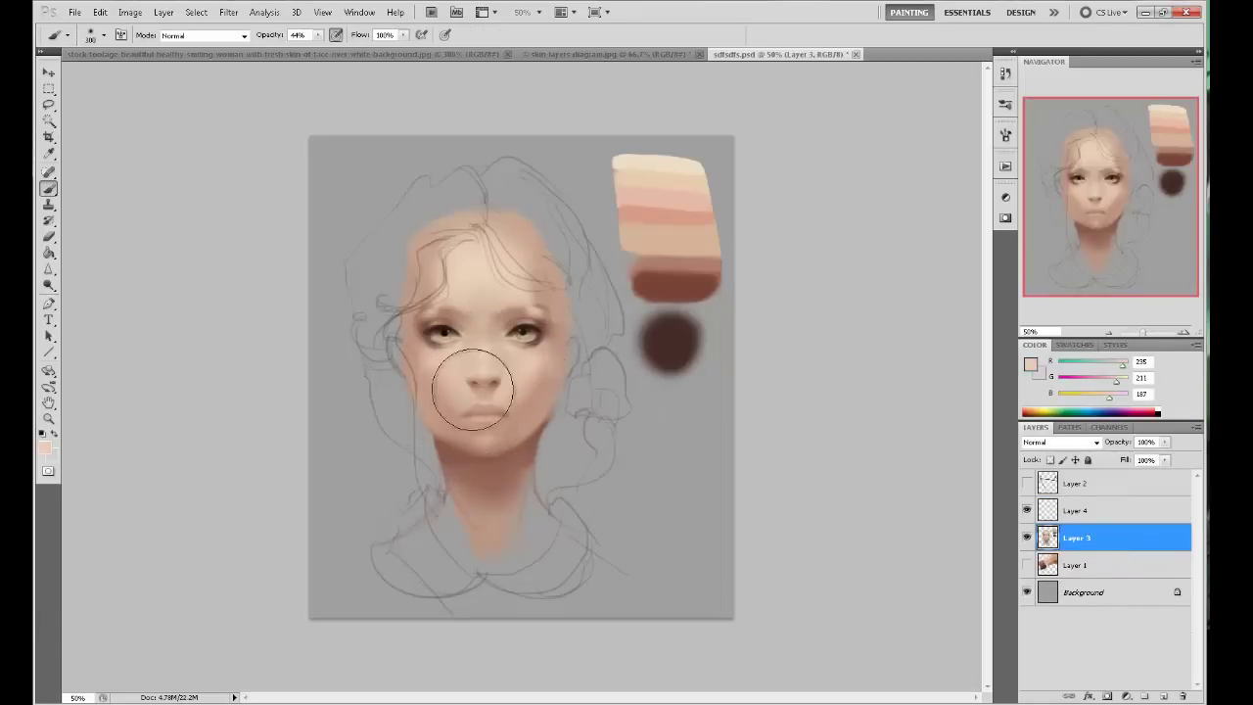
key(bracketright)
key(bracketright)
key(bracketright)
key(bracketright)
key(bracketright)
key(bracketright)
alt+click(497, 386)
Refine the upper lip contour and mouth corners at close range with skin tones sampled around the nose and lips.
key(ctrl+space)
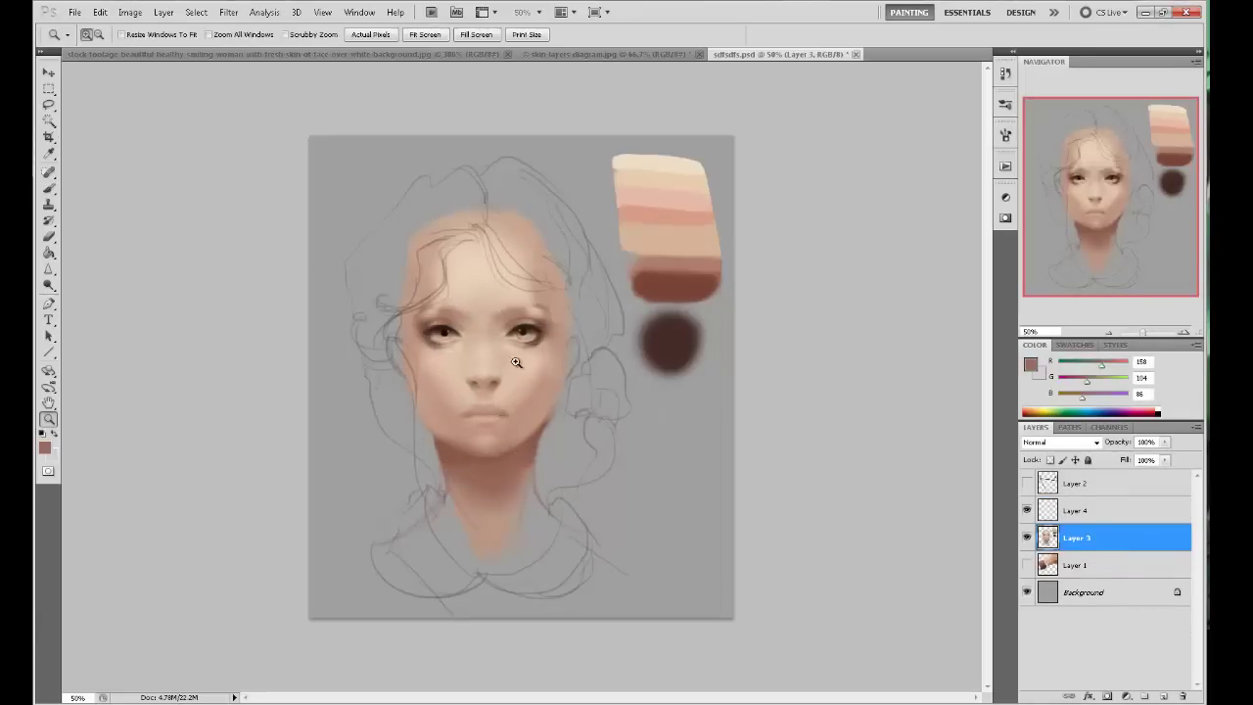
drag(587, 456, 363, 286)
alt+click(536, 447)
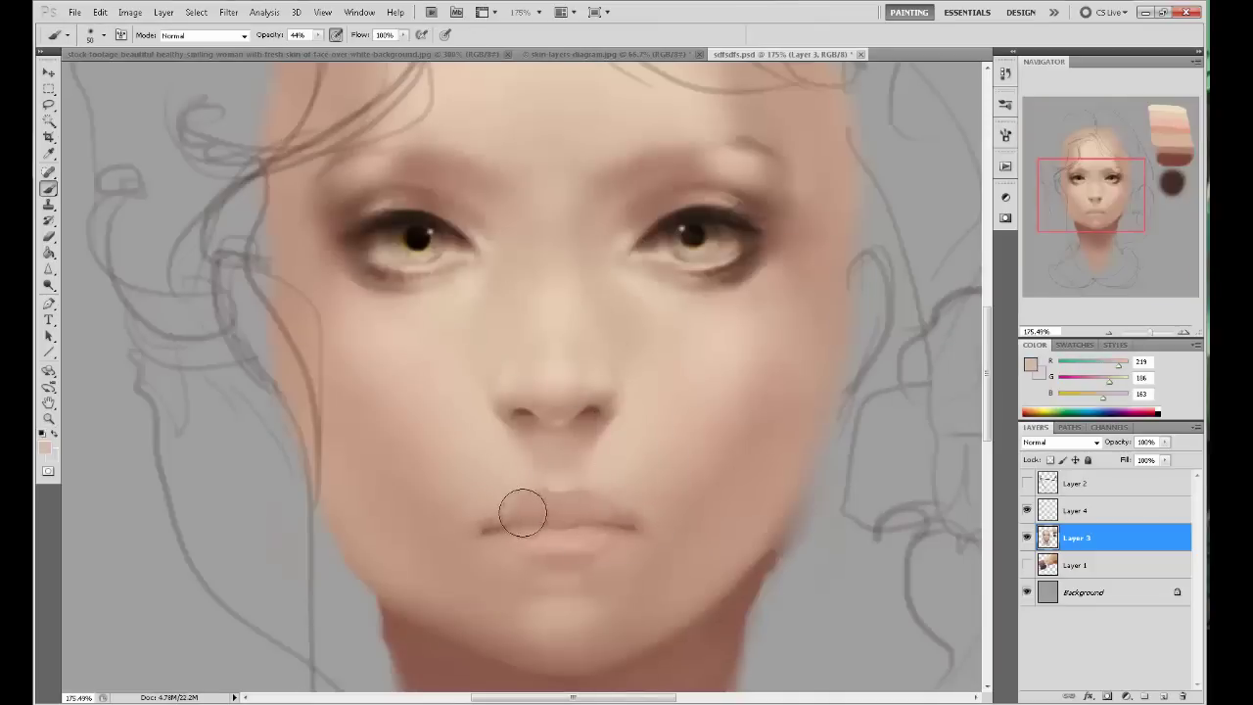
alt+click(562, 362)
alt+click(548, 382)
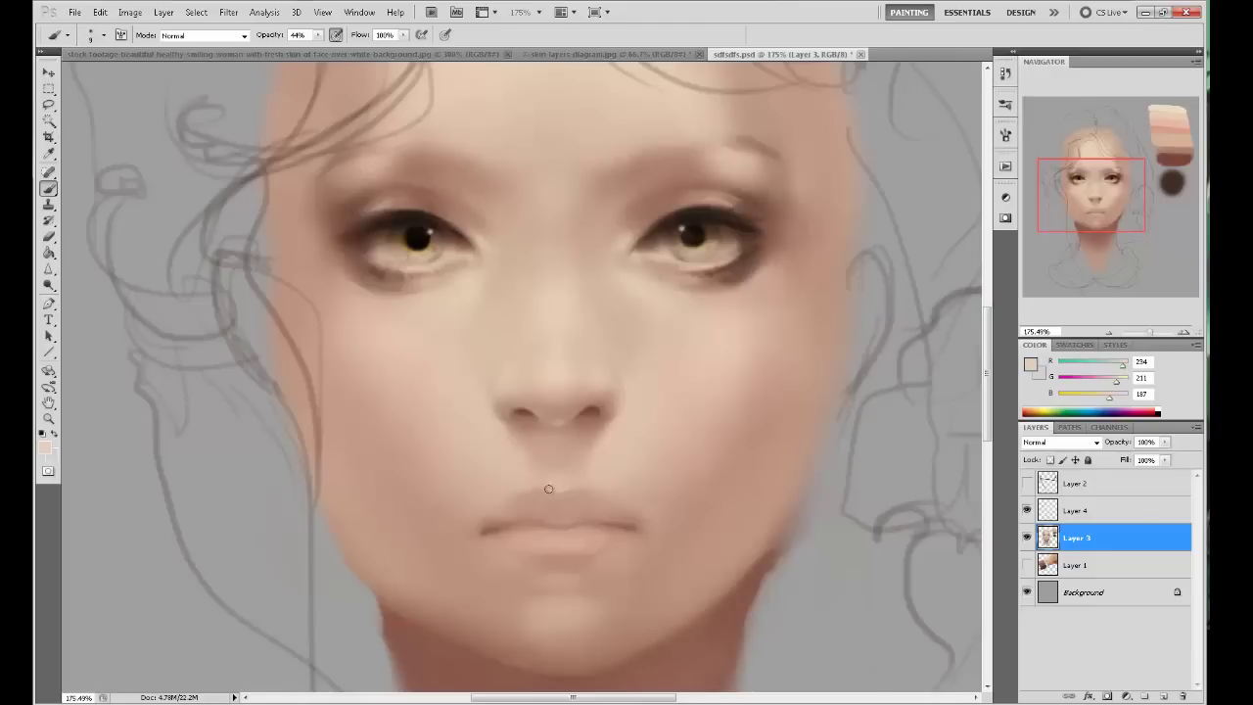
alt+click(601, 515)
alt+click(636, 493)
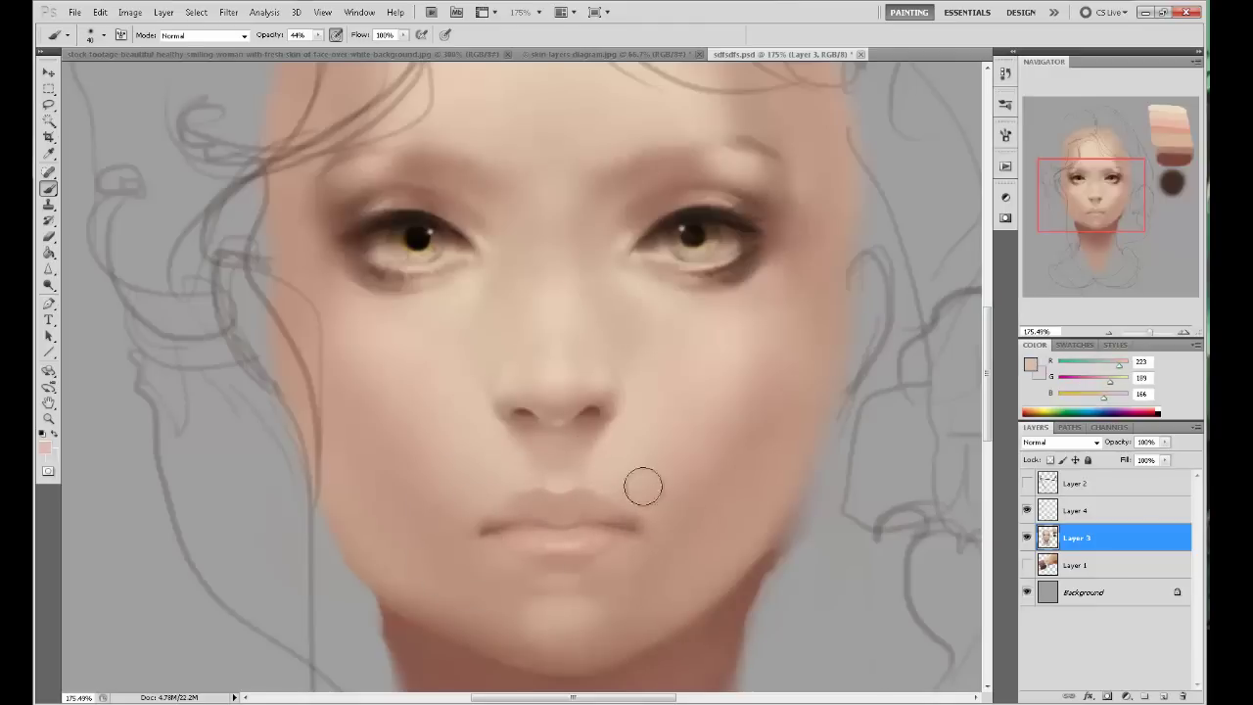
Smooth the shading of the nose and its bridge with a soft brush in tones sampled from the nose.
drag(612, 410, 571, 400)
alt+click(568, 402)
alt+click(566, 293)
key(bracketright)
key(bracketright)
key(bracketright)
key(bracketright)
key(bracketright)
key(bracketleft)
key(bracketleft)
key(bracketleft)
key(bracketleft)
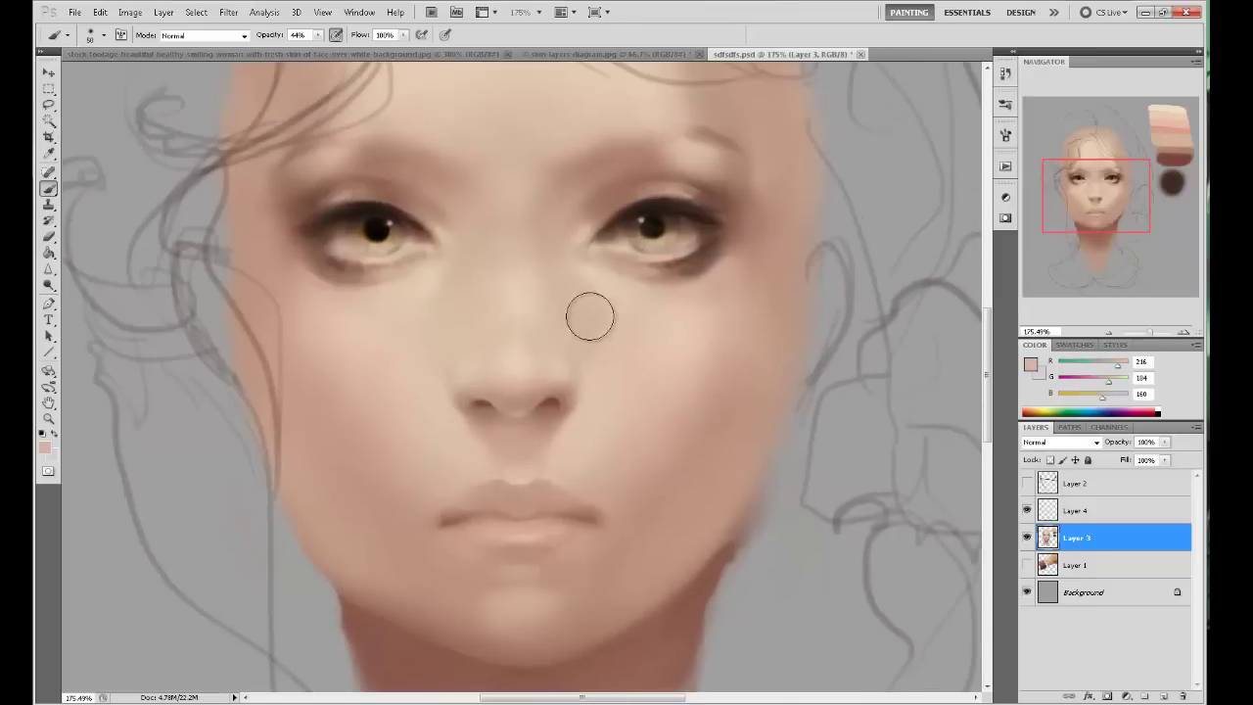
Shade the top of the forehead with a 300 px soft brush in a sampled reddish brown.
key(ctrl+minus)
key(ctrl+minus)
alt+click(578, 286)
key(bracketright)
key(bracketright)
key(bracketright)
key(bracketright)
key(bracketright)
key(bracketright)
key(bracketright)
key(bracketright)
key(bracketright)
key(bracketright)
key(bracketright)
drag(534, 206, 498, 182)
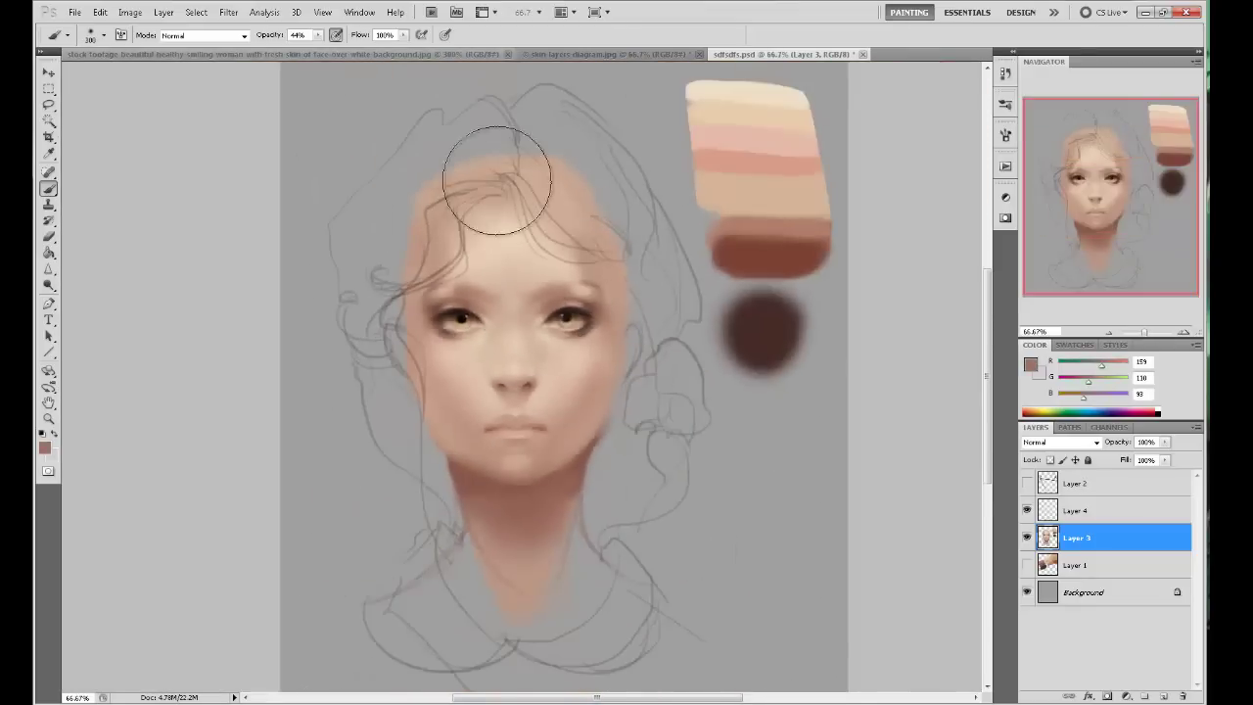
drag(653, 291, 637, 246)
Define the lips with a small brush in a sampled muted red and darken the mouth corner using the Burn tool.
alt+click(555, 348)
key(bracketleft)
key(bracketleft)
key(bracketleft)
key(bracketleft)
key(bracketleft)
key(bracketleft)
key(bracketleft)
key(bracketleft)
key(bracketleft)
key(bracketleft)
key(bracketleft)
key(bracketleft)
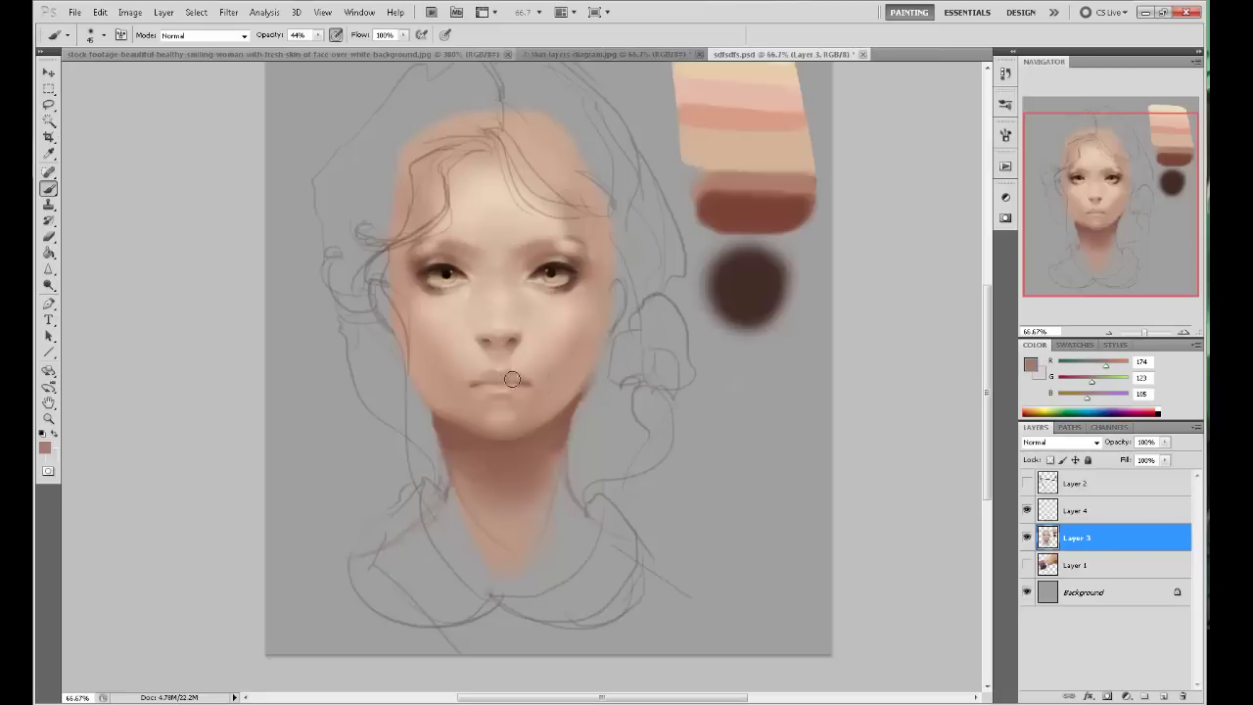
key(o)
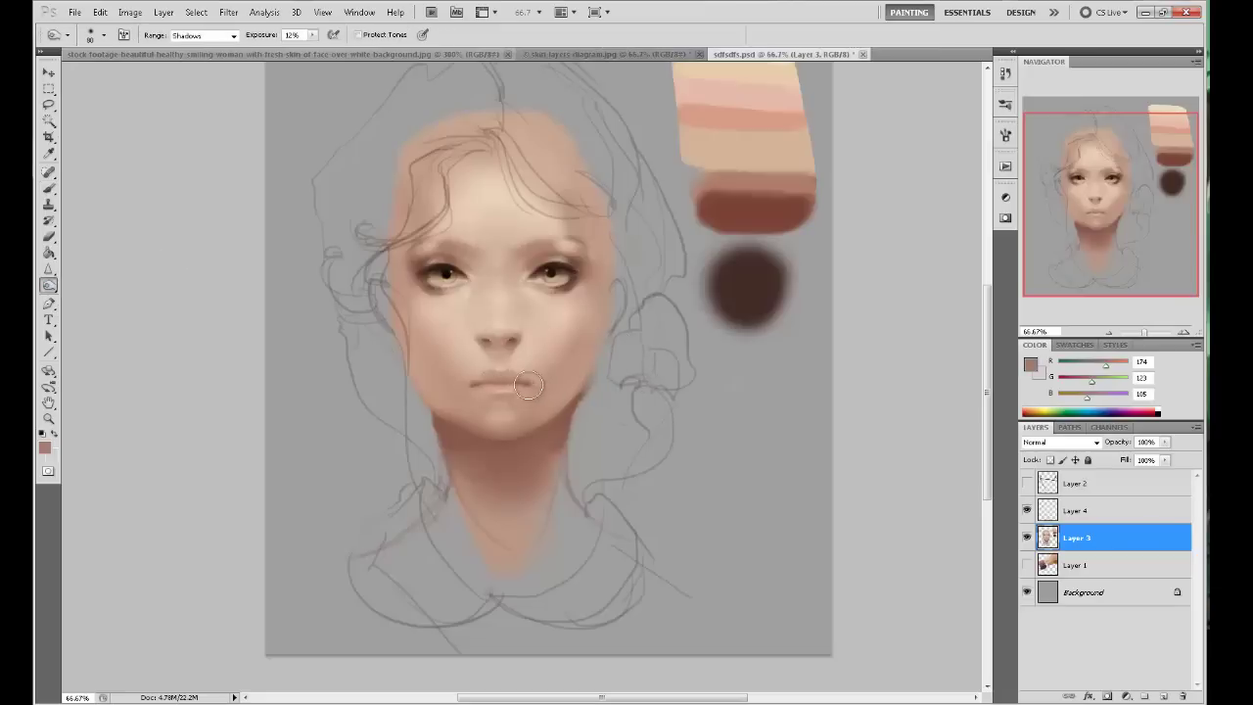
Add a new layer above Layer 3 in Color blend mode and sample the palette's dark brown for the brush.
key(b)
click(1163, 696)
click(1063, 441)
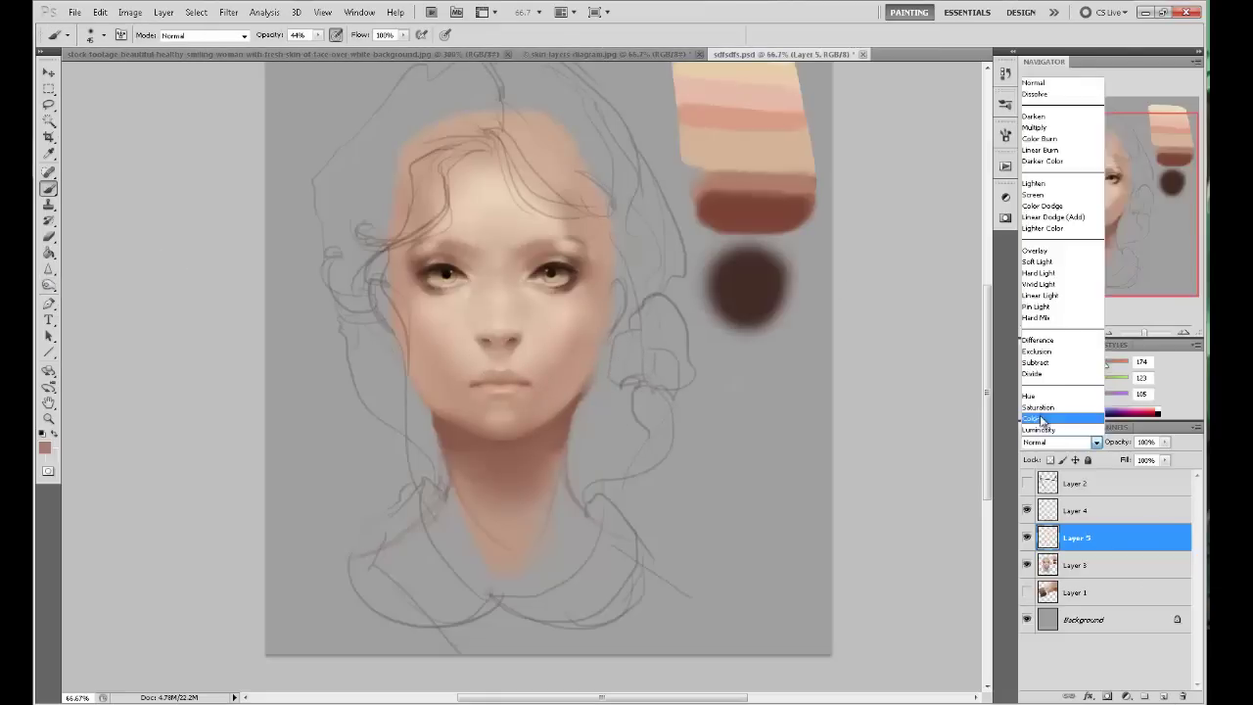
click(1038, 414)
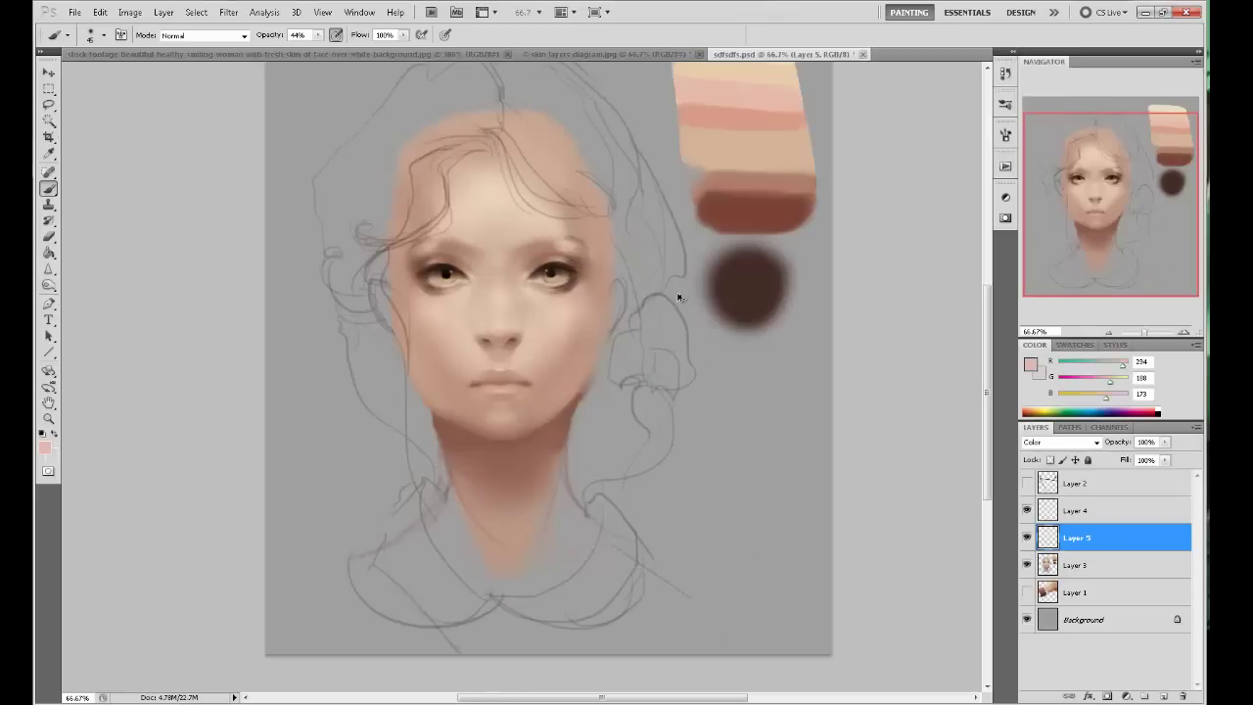
alt+click(737, 291)
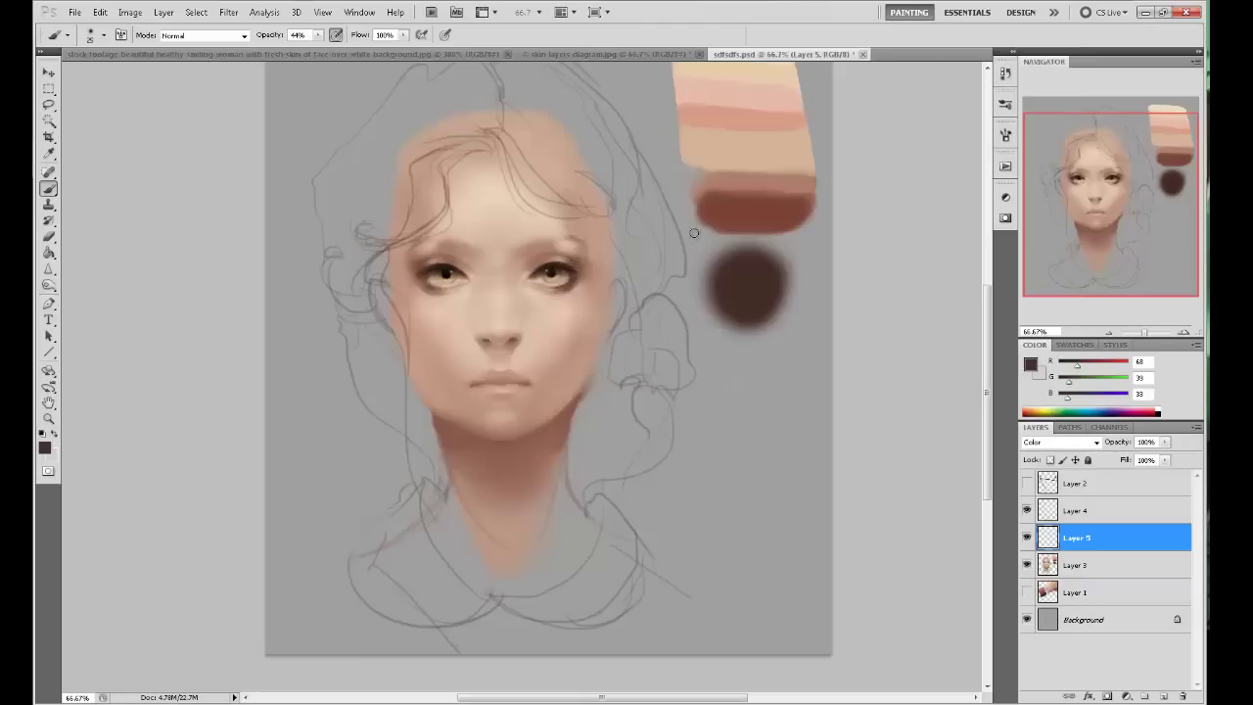
Examine the dark brown in the Color Picker and the skin-layers-diagram.jpg reference, and return to the portrait document.
drag(842, 224, 837, 274)
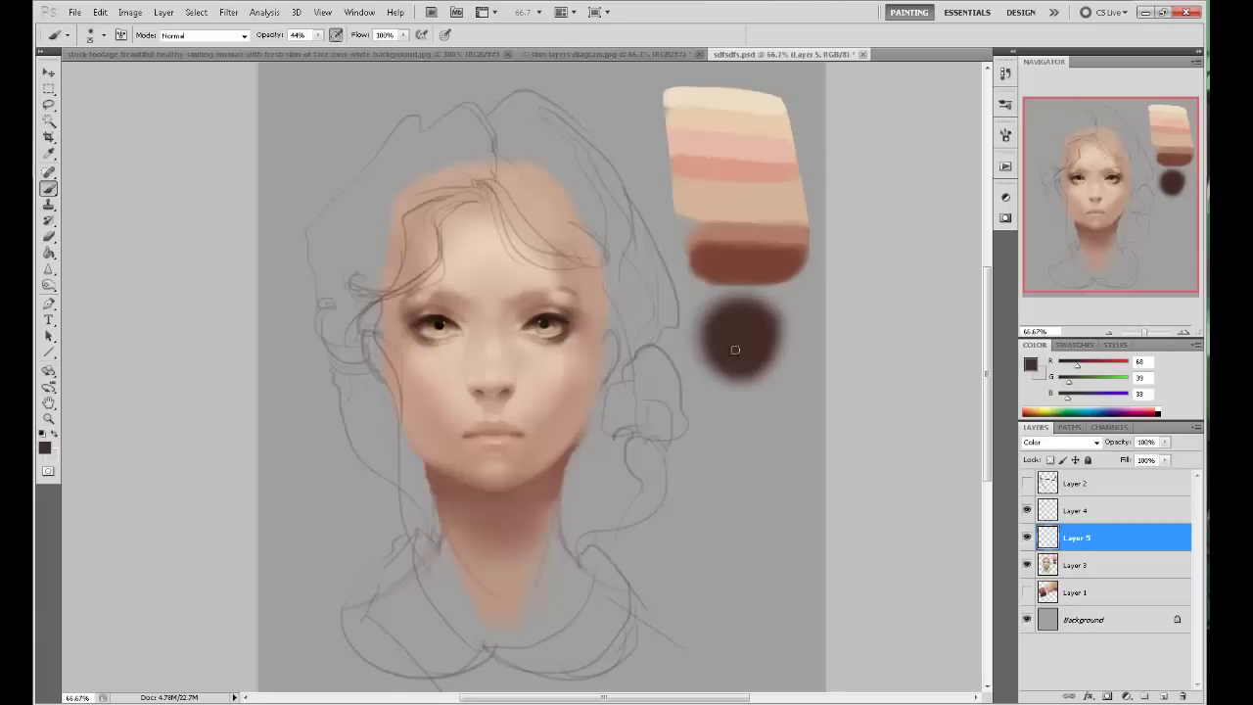
drag(989, 303, 989, 319)
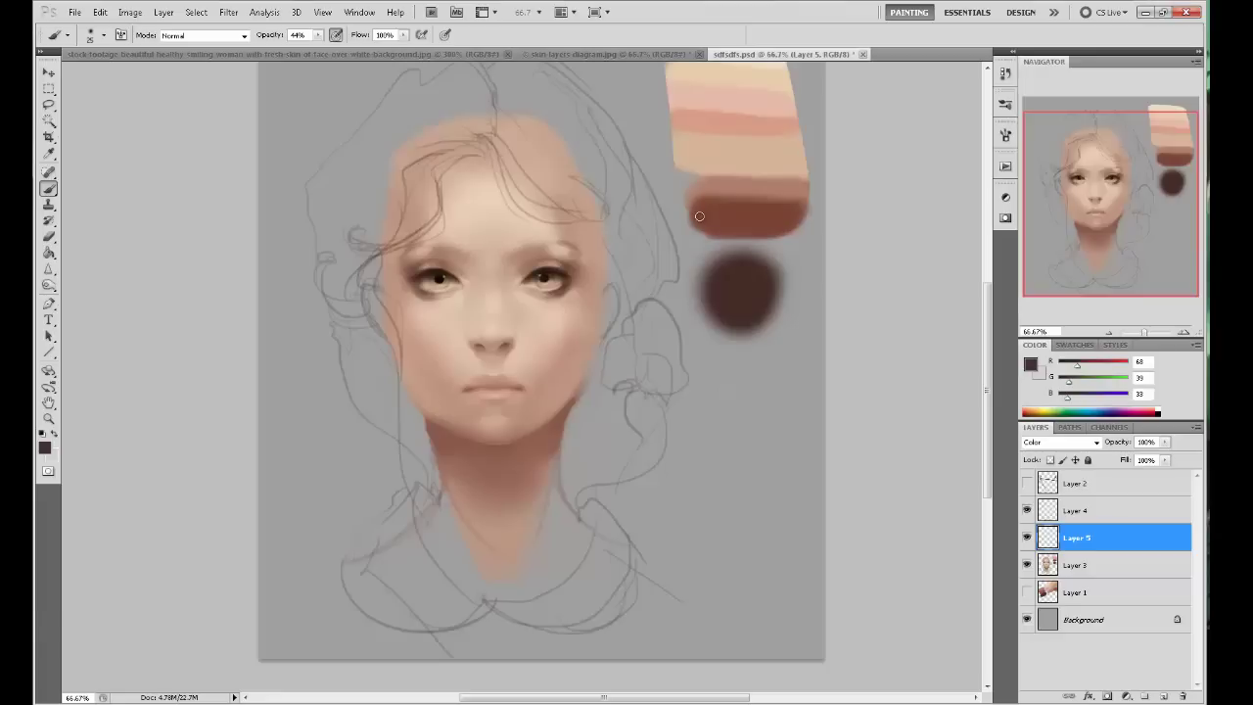
drag(676, 257, 655, 315)
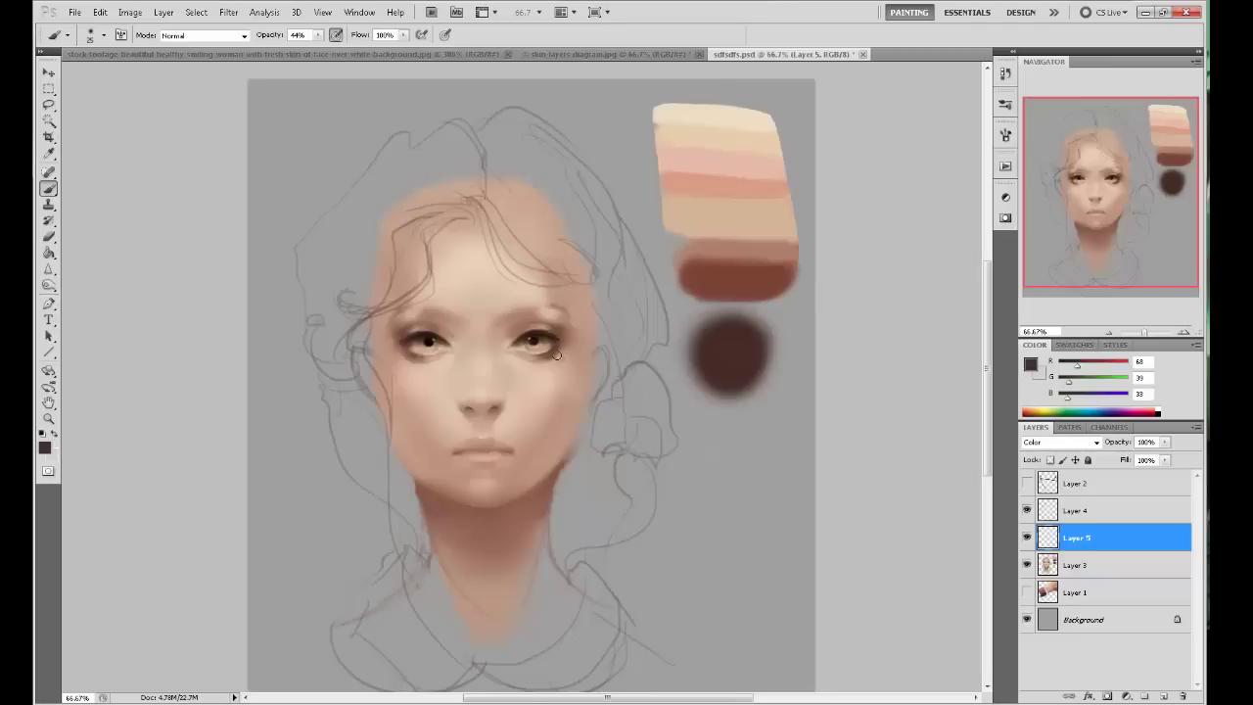
click(1032, 364)
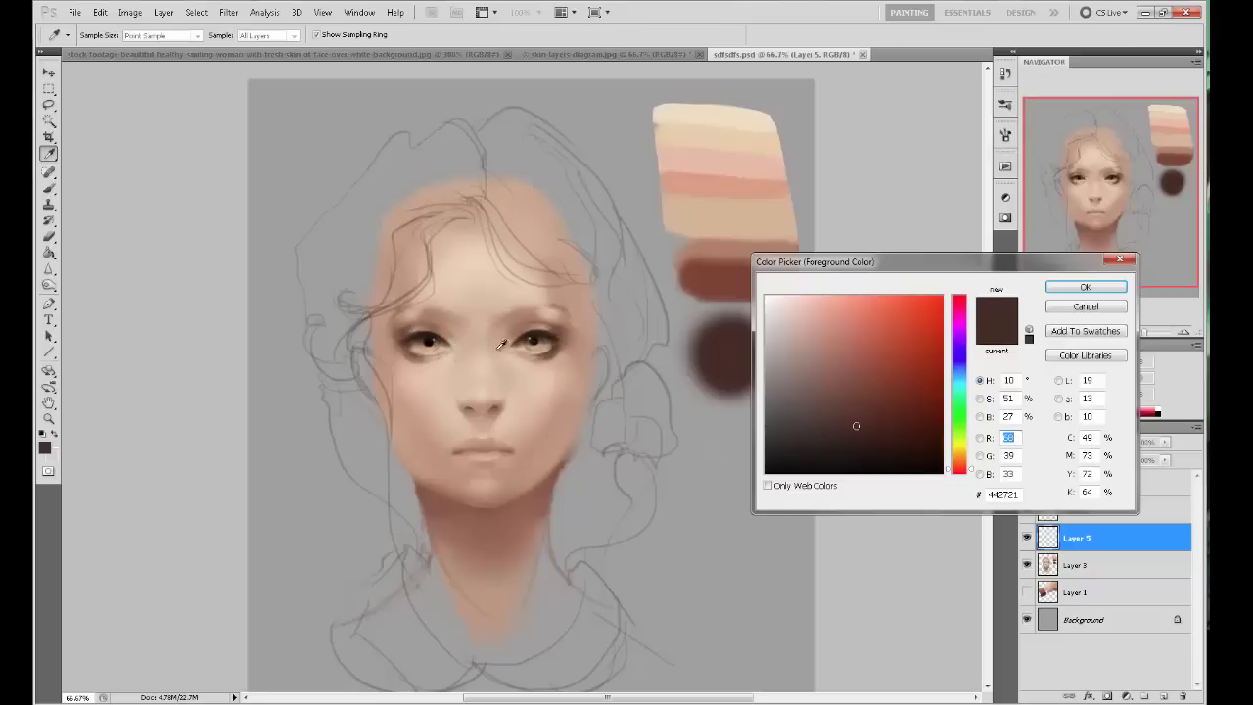
click(1116, 308)
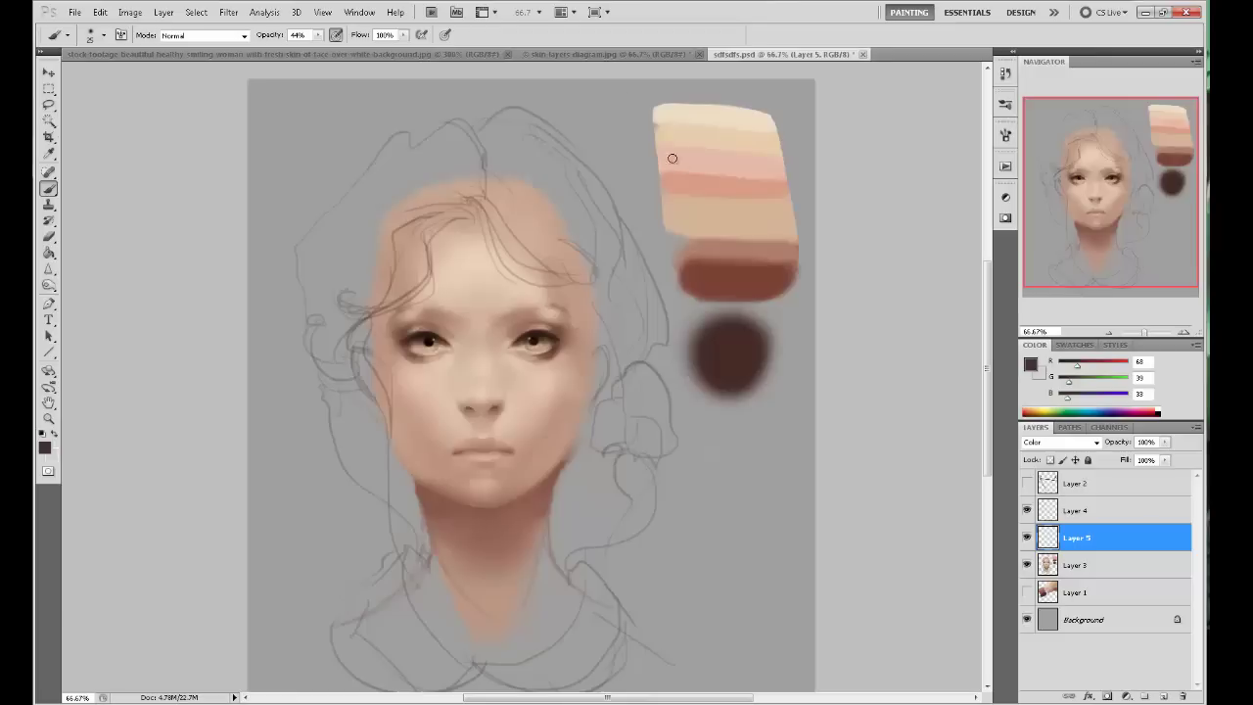
click(624, 53)
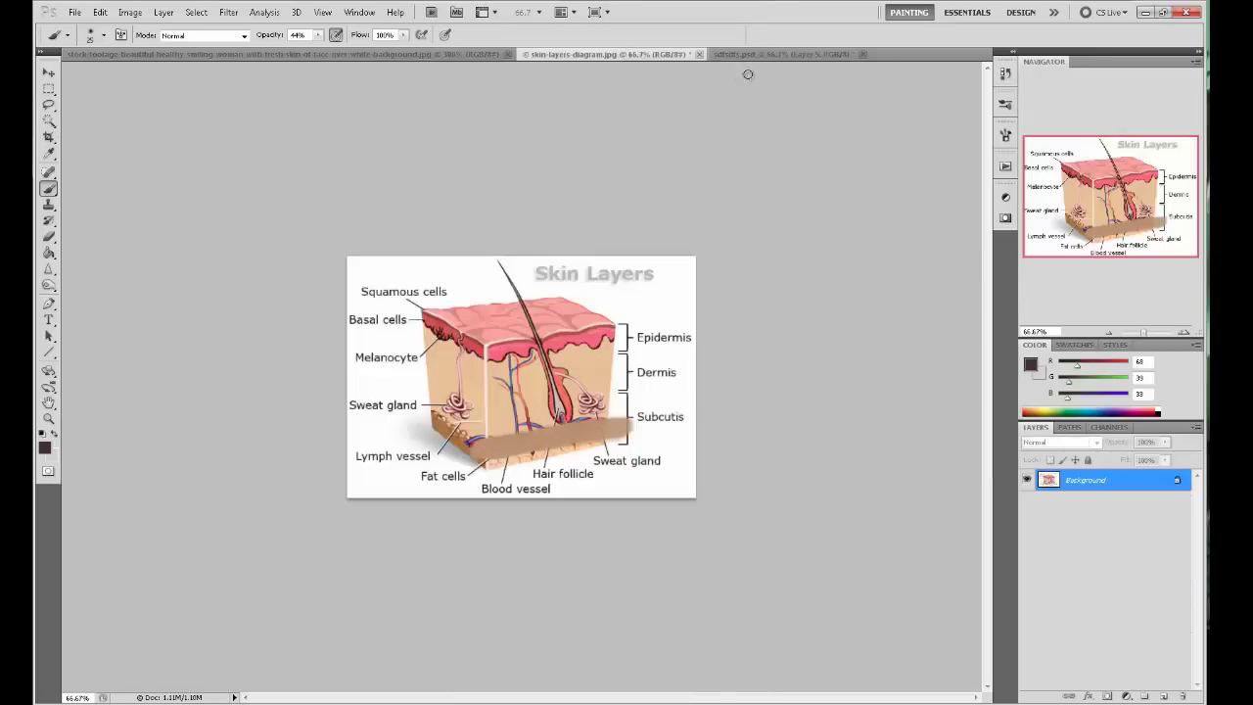
click(805, 53)
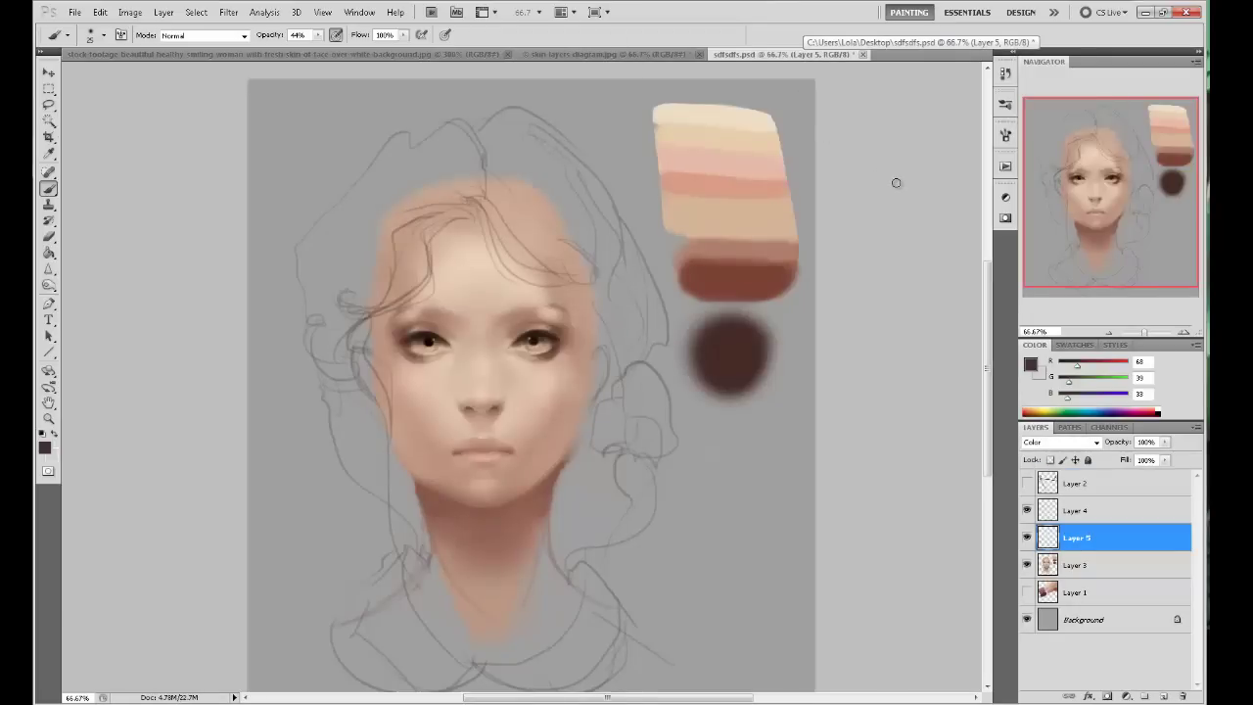